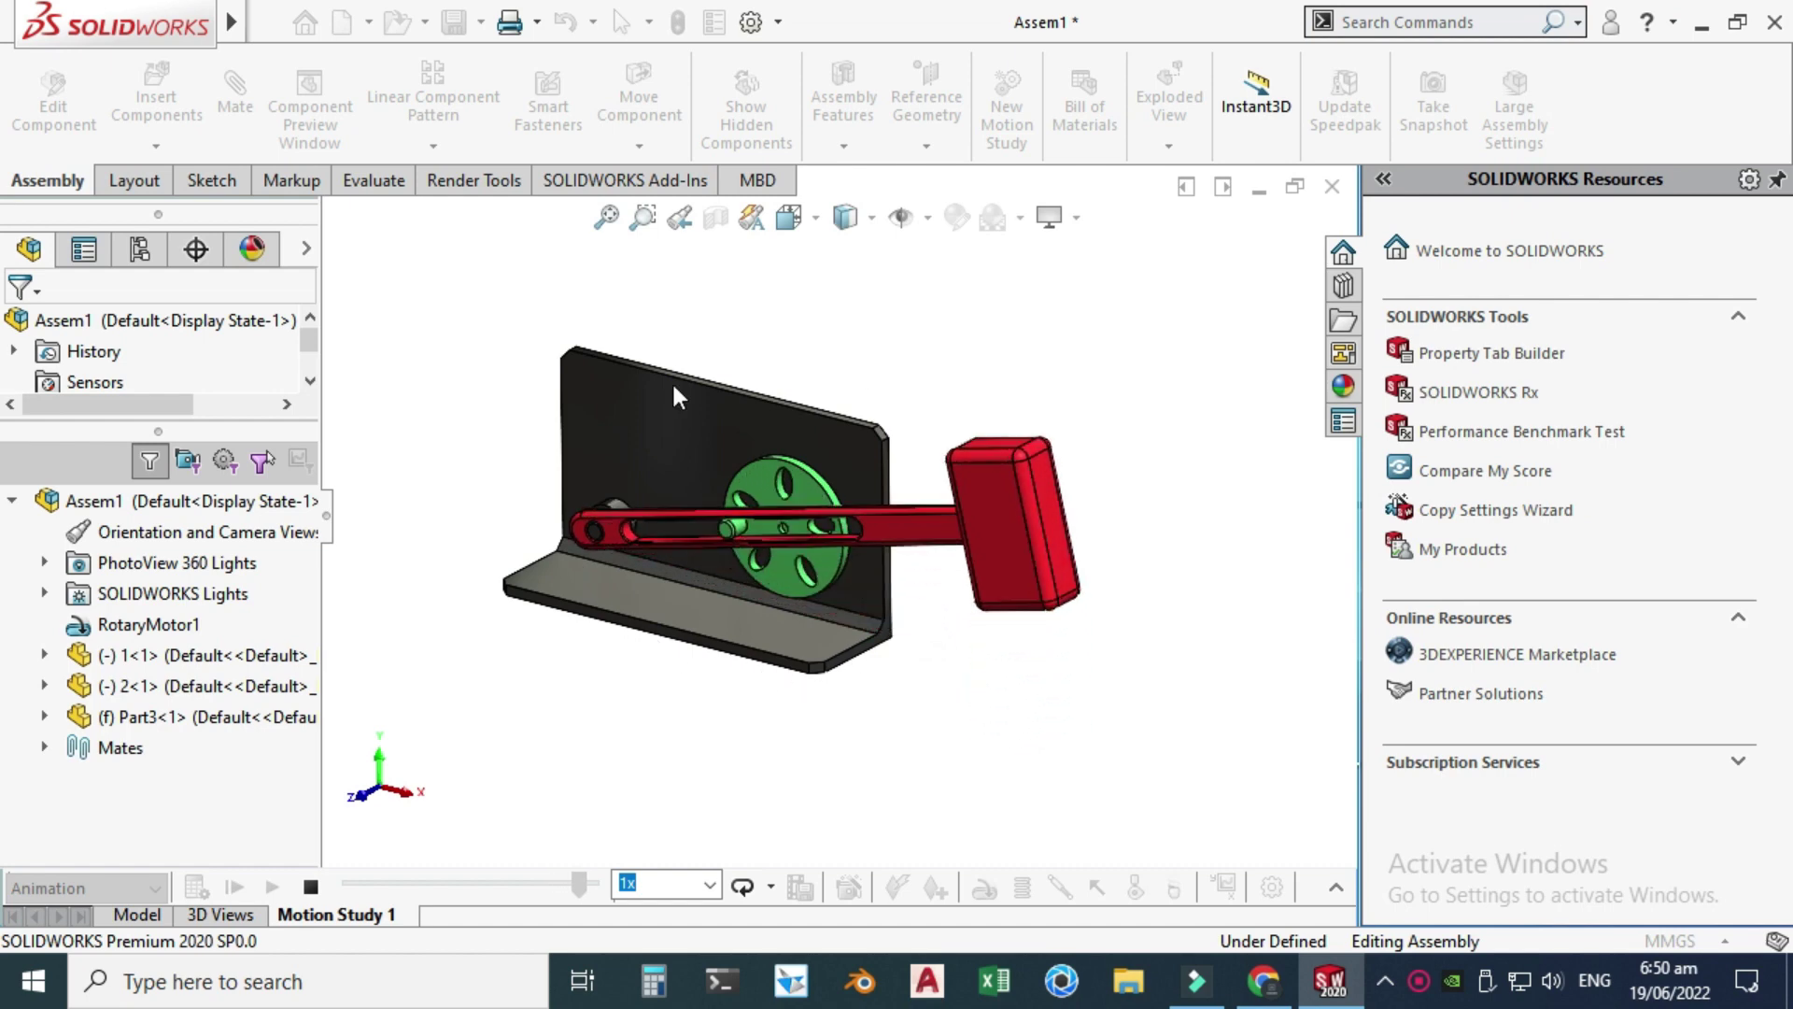
- Stop the motion study playback and create a new part document
{"action": "left_click", "coordinate": [311, 887]}
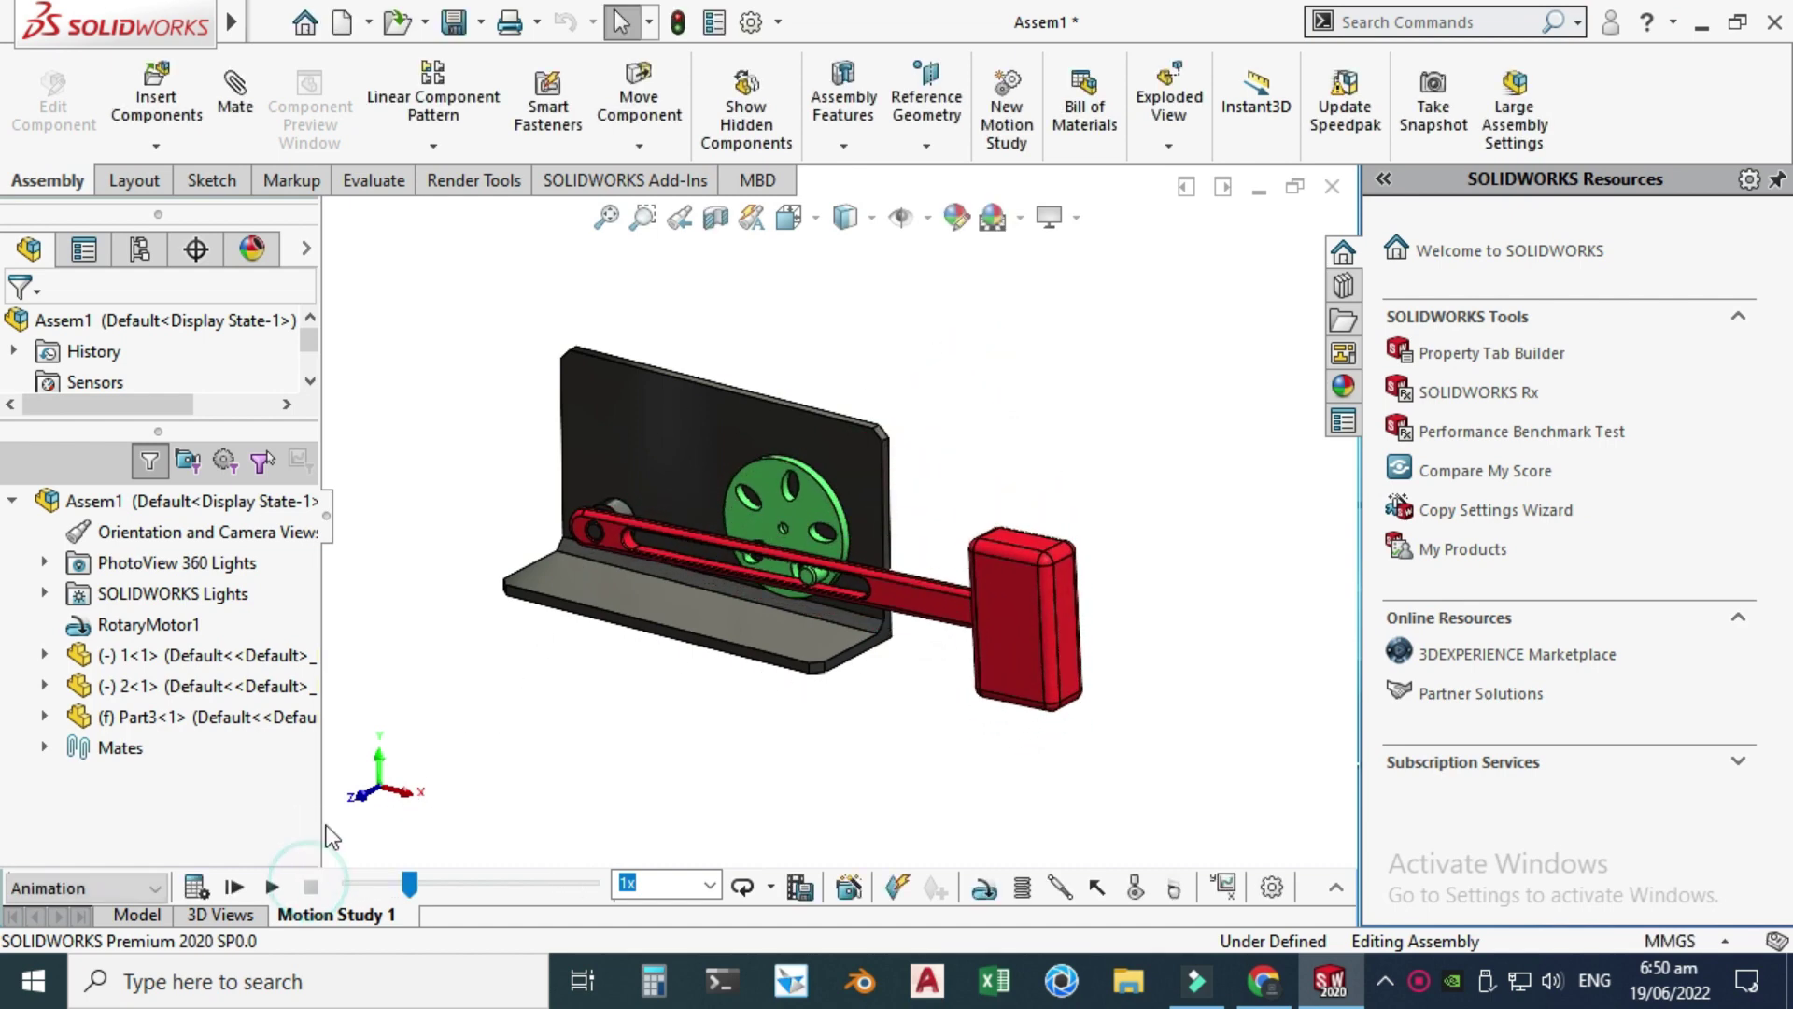
{"action": "left_click", "coordinate": [368, 21]}
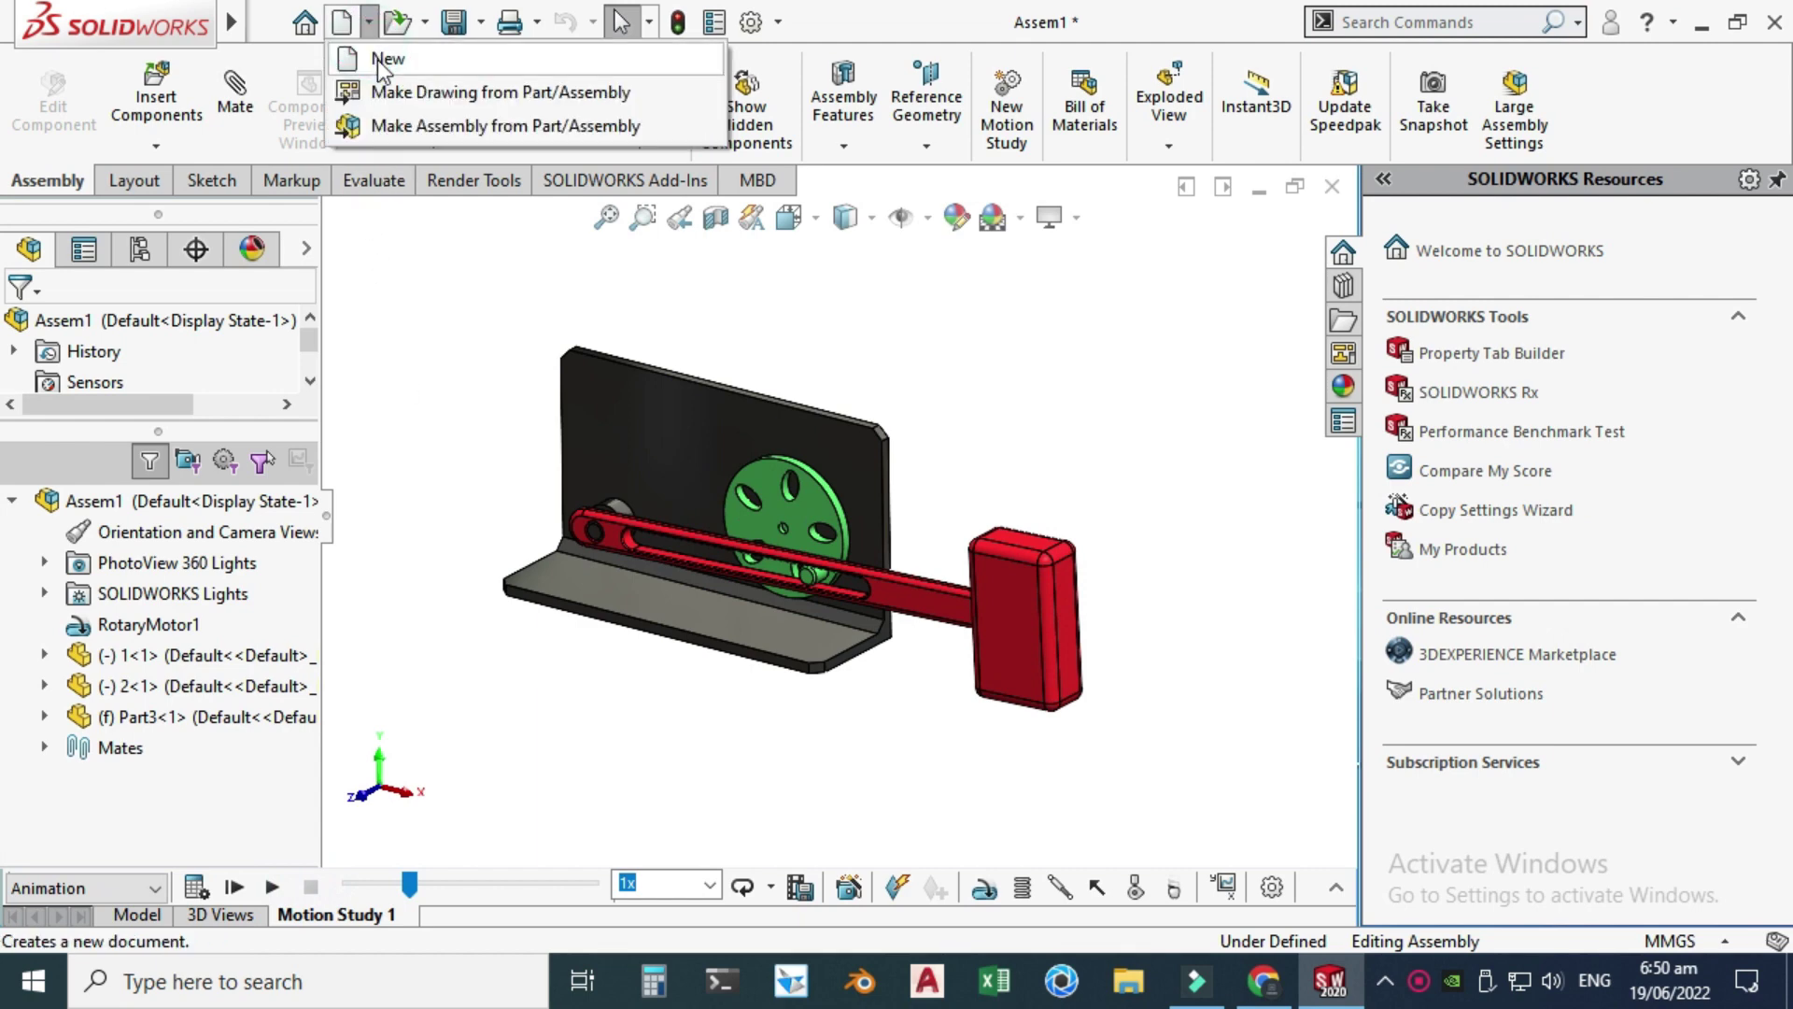
{"action": "left_click", "coordinate": [377, 60]}
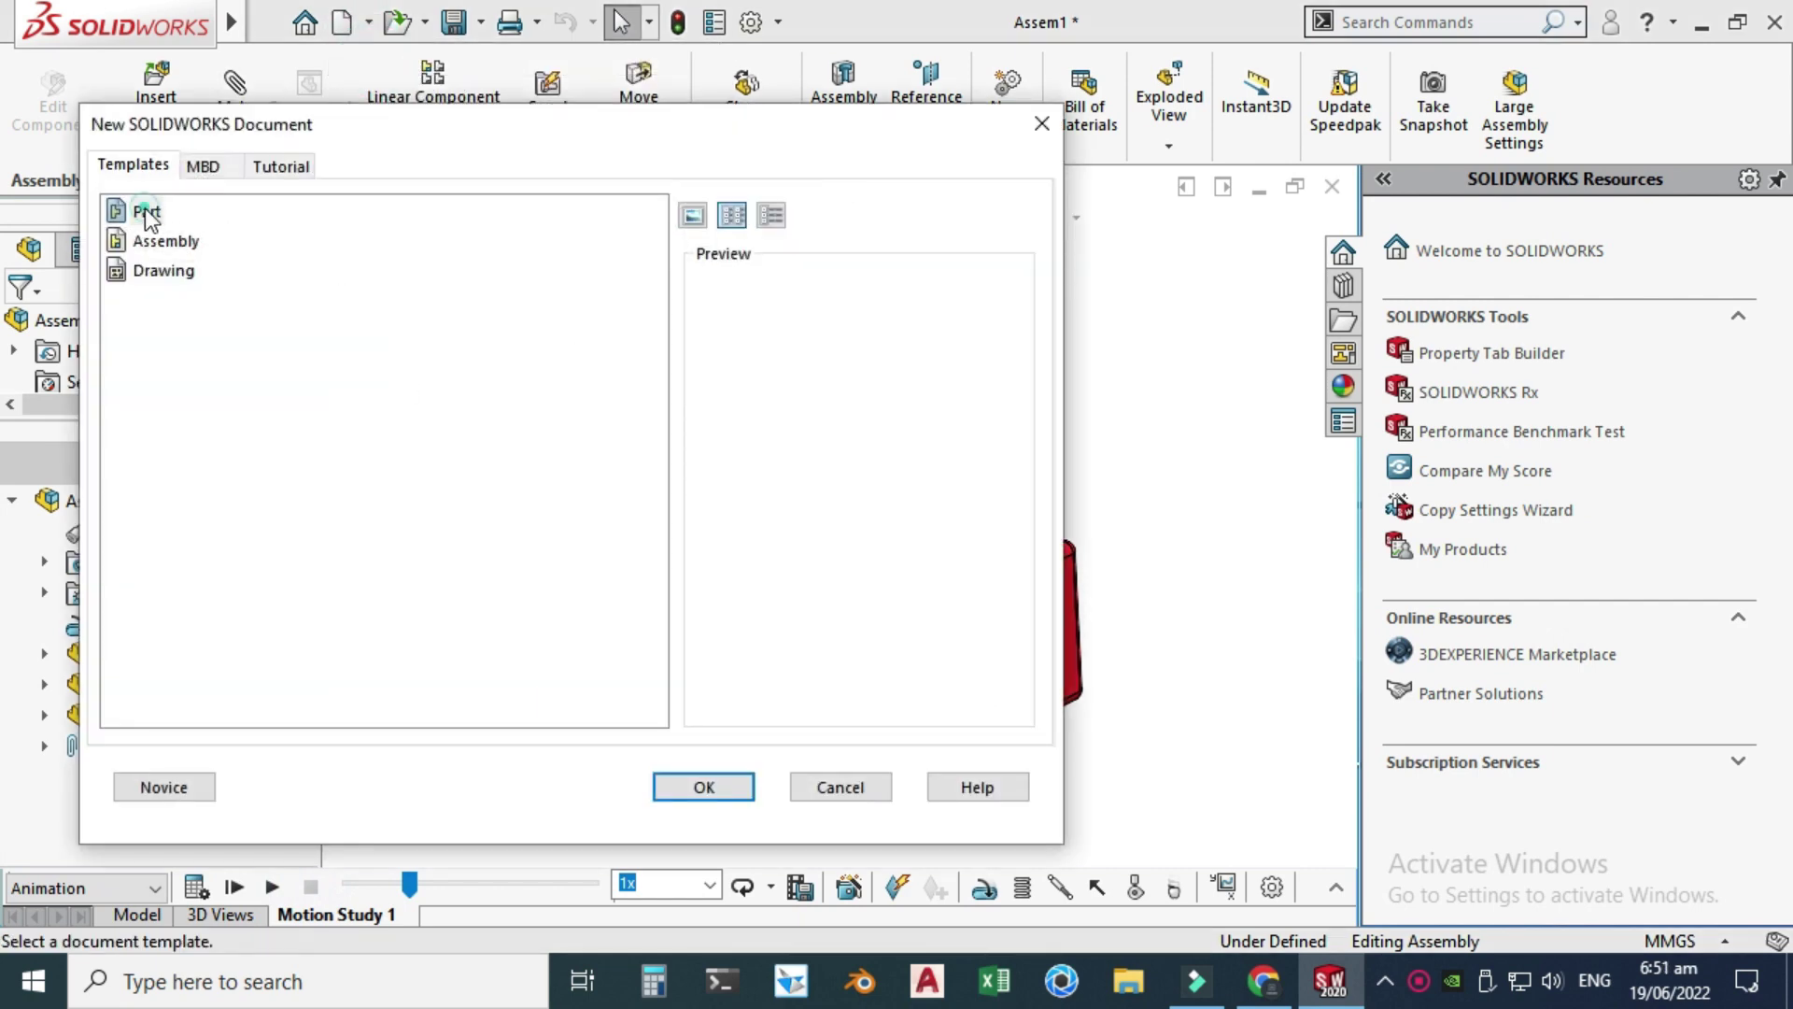
{"action": "left_click", "coordinate": [157, 210]}
{"action": "left_click", "coordinate": [683, 790]}
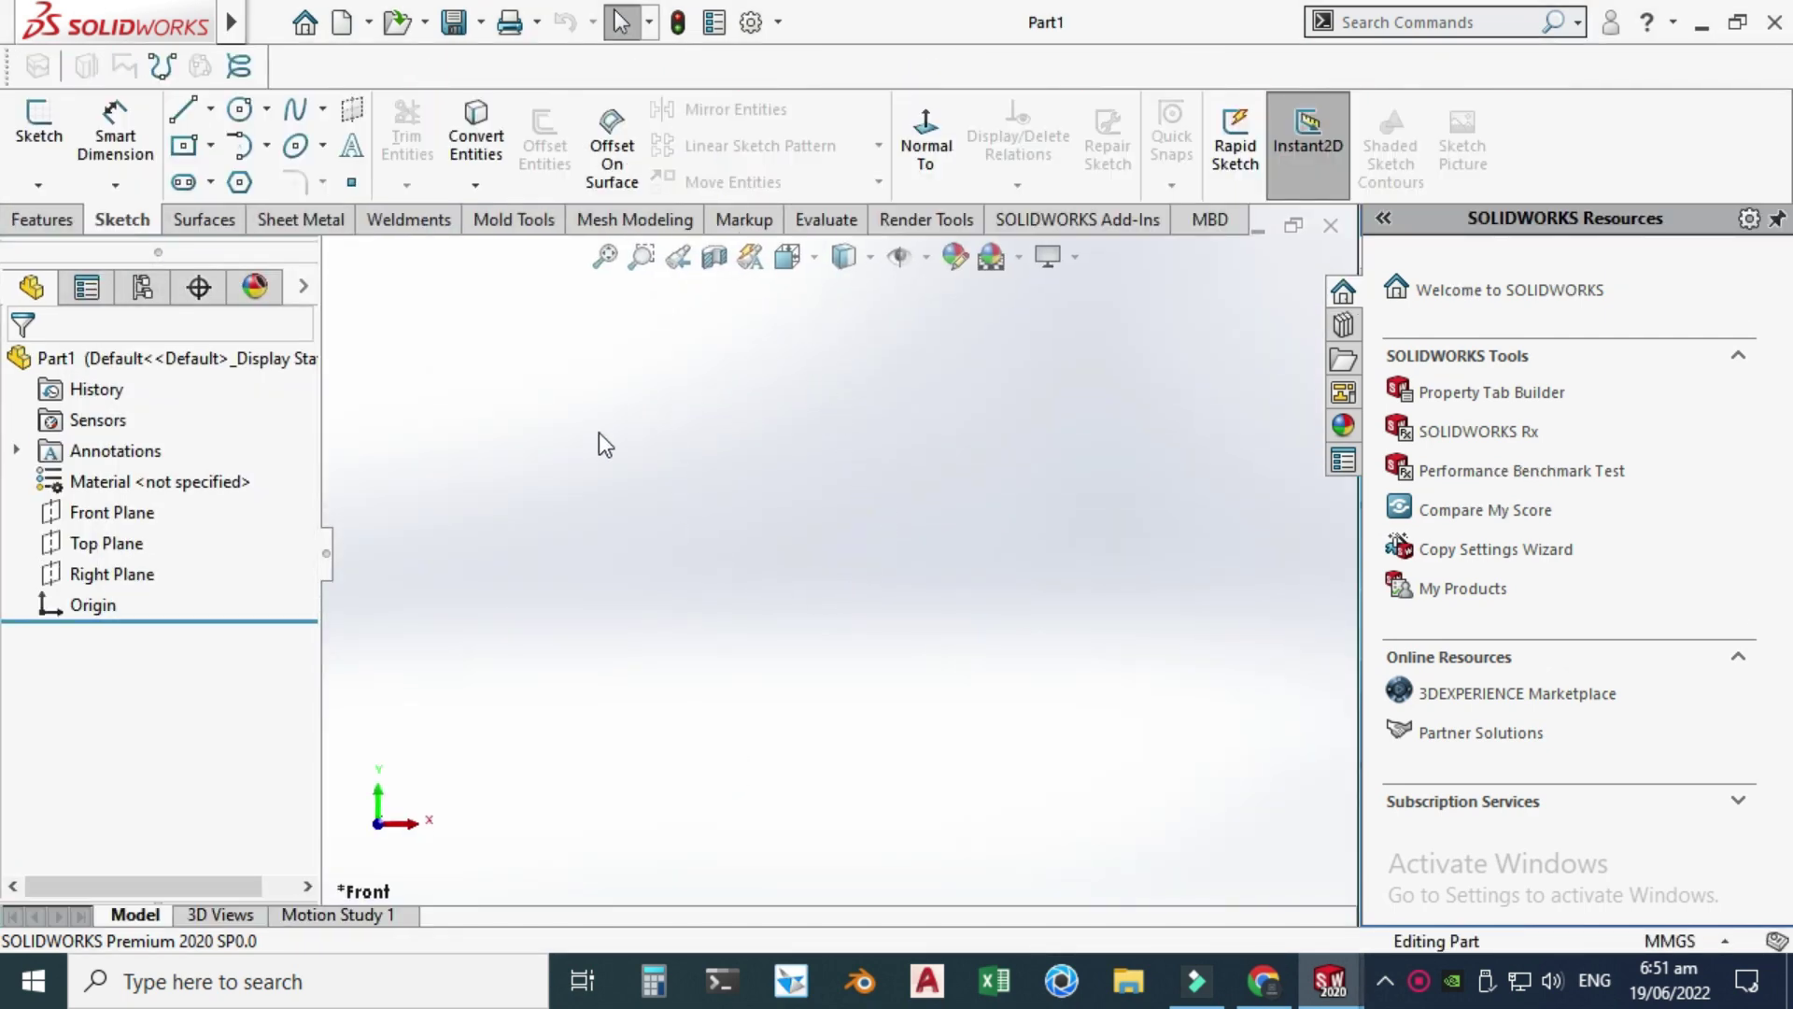
- Sketch a circle about 125 mm in diameter on the Front Plane, centered on the origin
{"action": "left_click", "coordinate": [138, 518]}
{"action": "left_click", "coordinate": [172, 471]}
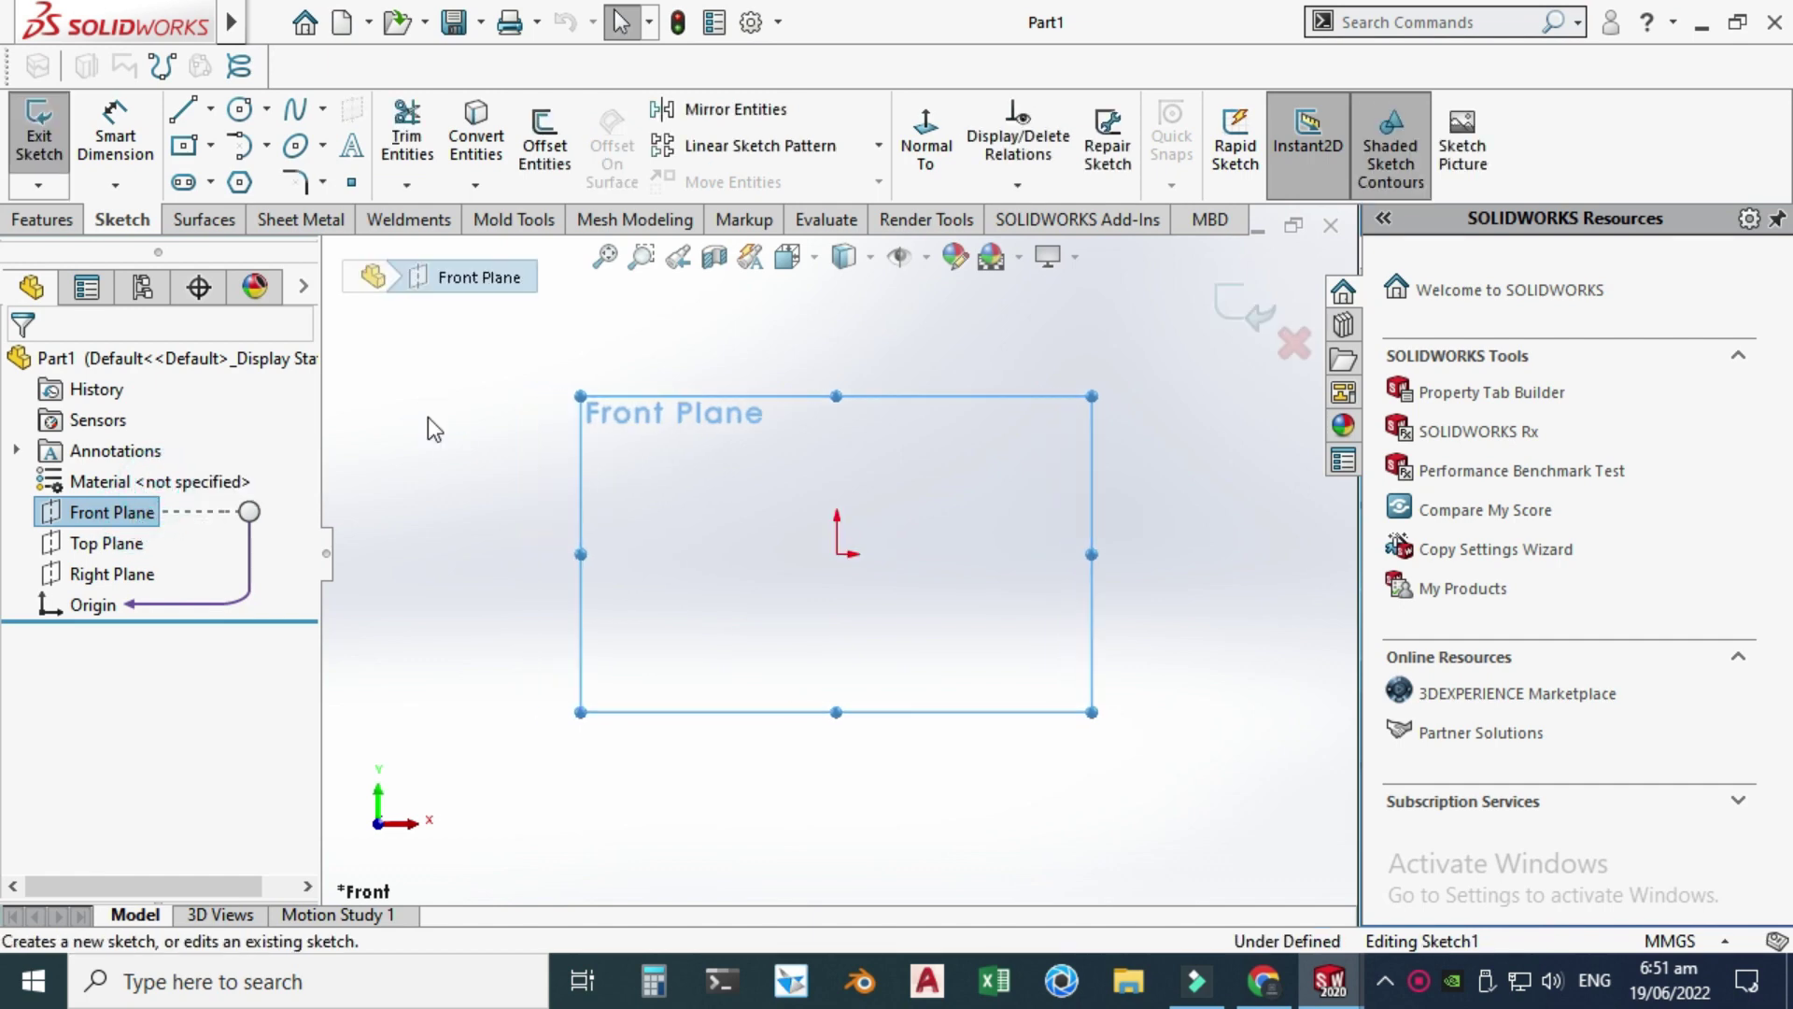
{"action": "left_click", "coordinate": [240, 109]}
{"action": "left_click", "coordinate": [836, 553]}
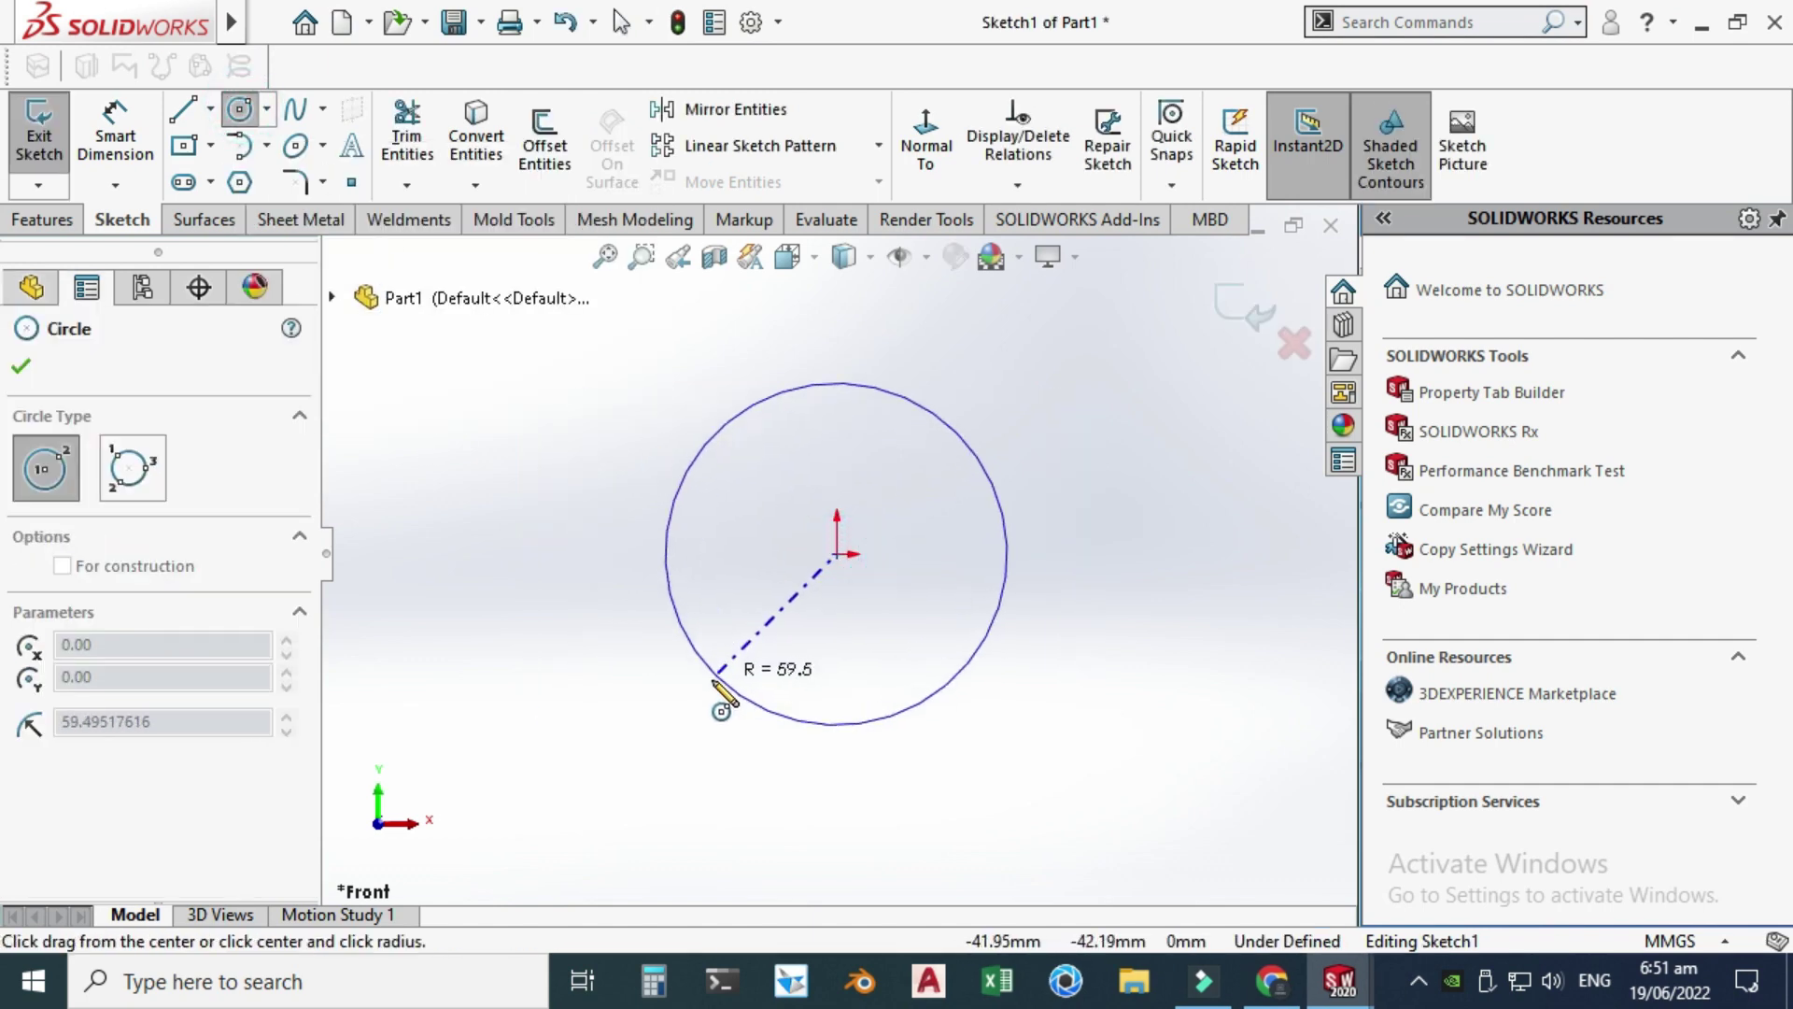
{"action": "left_click", "coordinate": [725, 695]}
{"action": "key", "text": "Escape"}
{"action": "left_click", "coordinate": [1646, 940]}
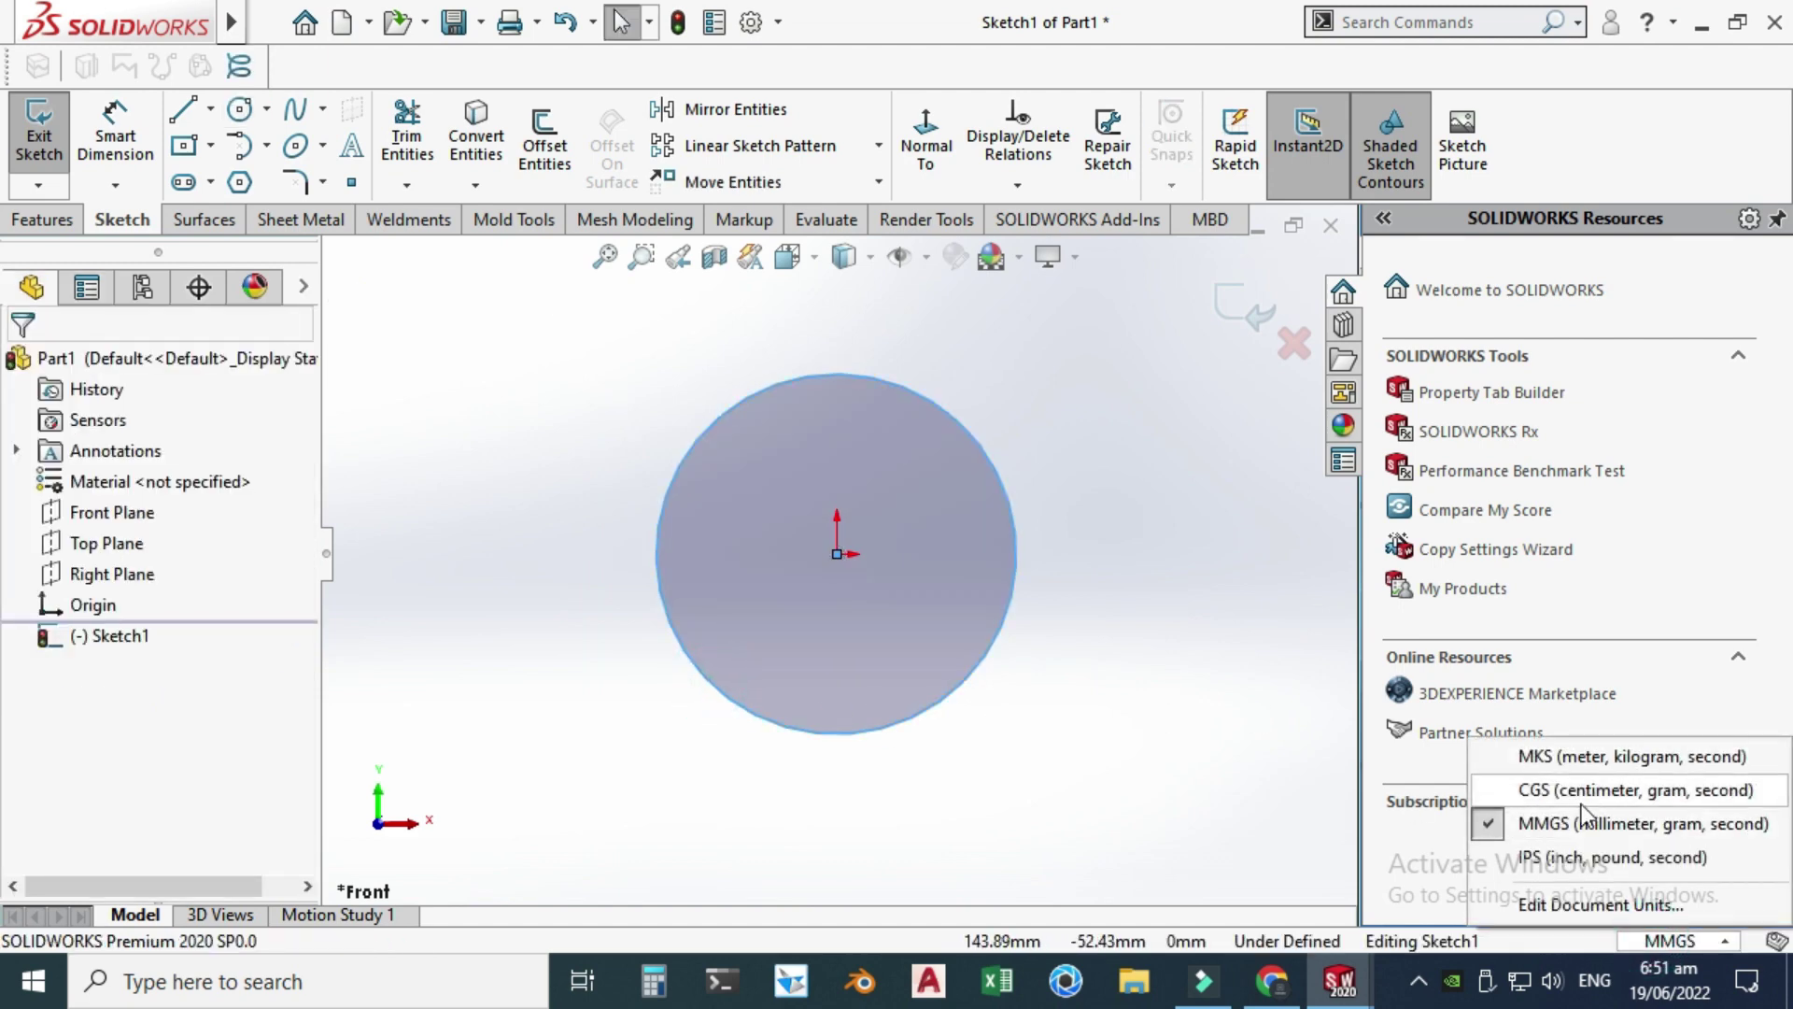
{"action": "left_click", "coordinate": [1029, 716]}
- Dimension the circle's diameter and set it to 130 mm
{"action": "left_click", "coordinate": [86, 159]}
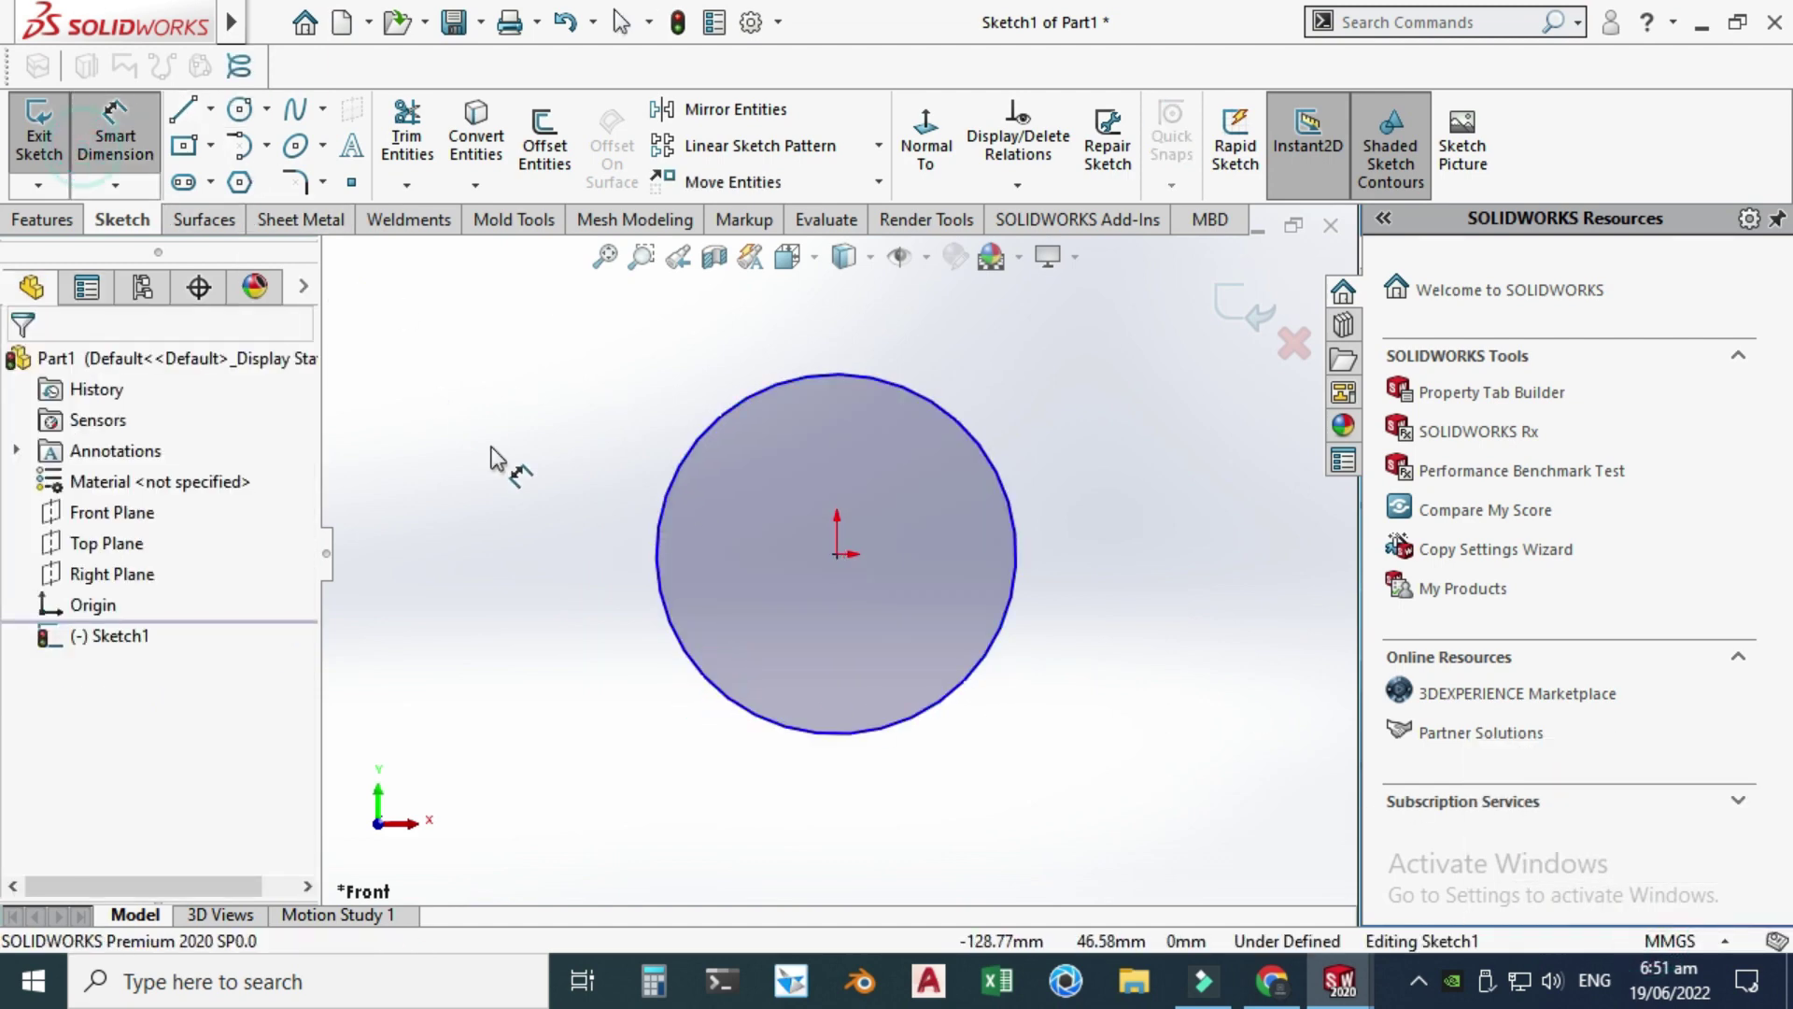
{"action": "left_click", "coordinate": [652, 562]}
{"action": "left_click", "coordinate": [521, 618]}
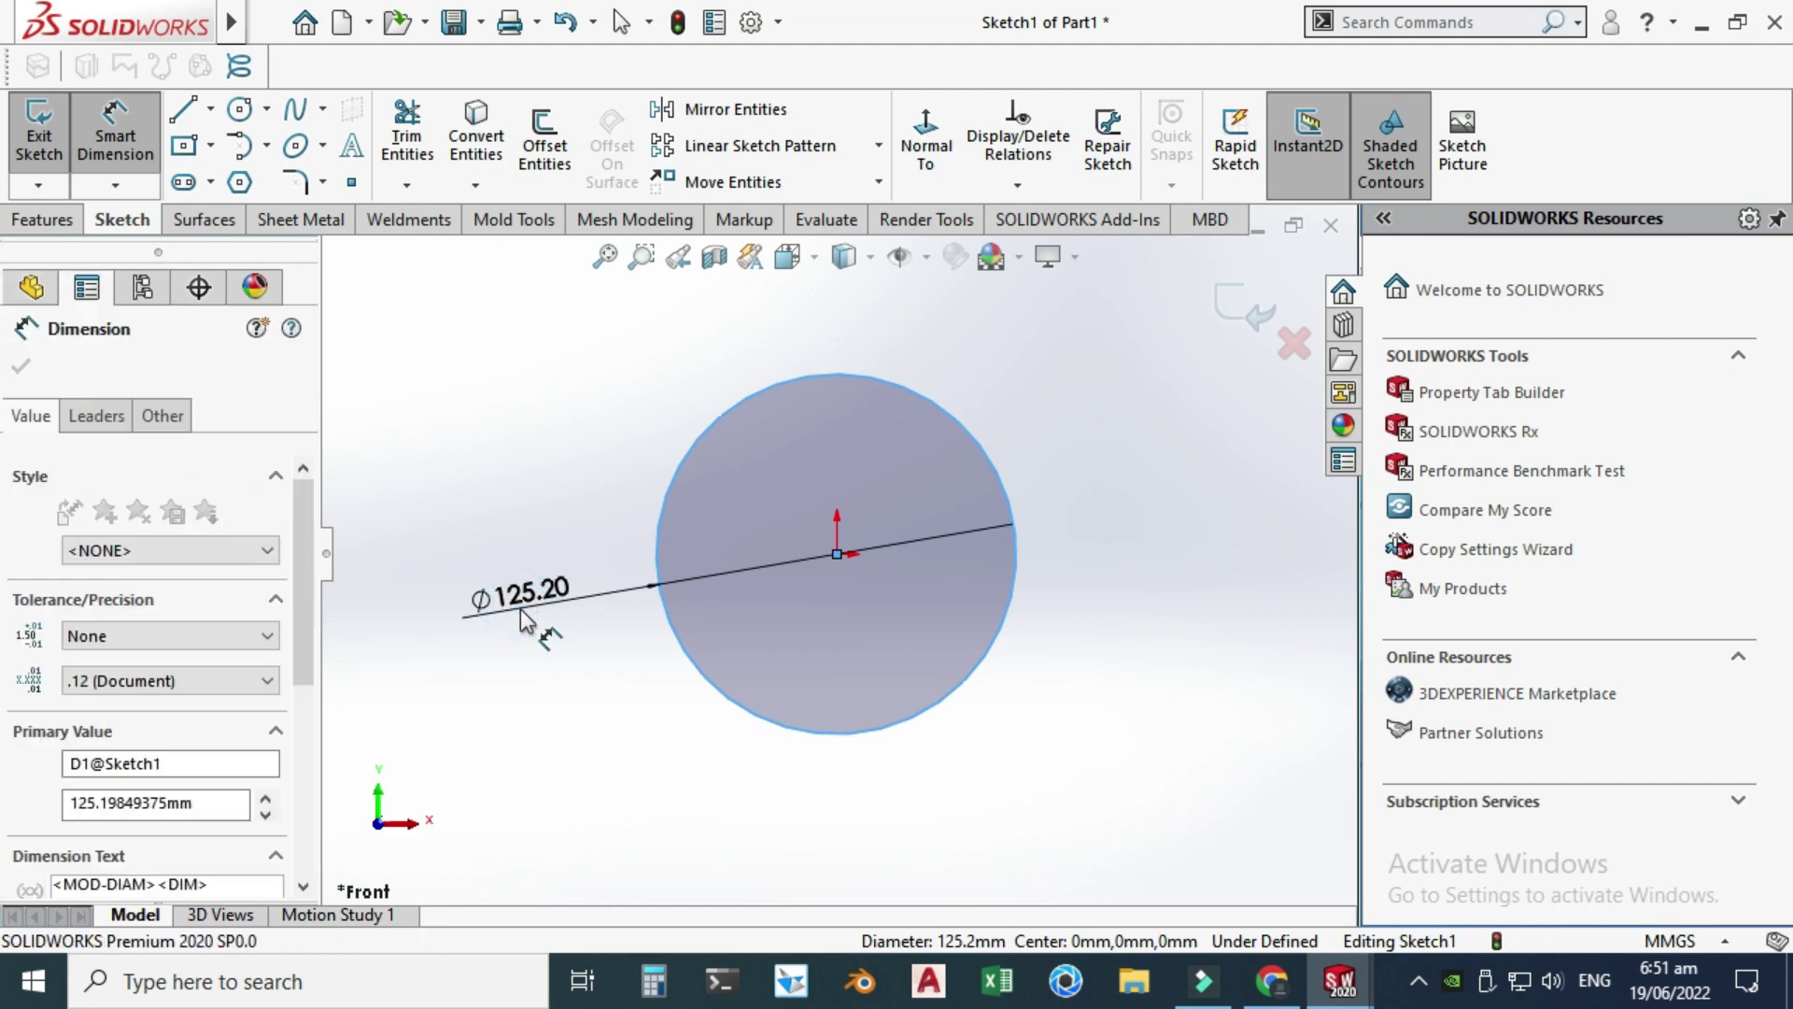
{"action": "type", "text": "130"}
{"action": "key", "text": "Return"}
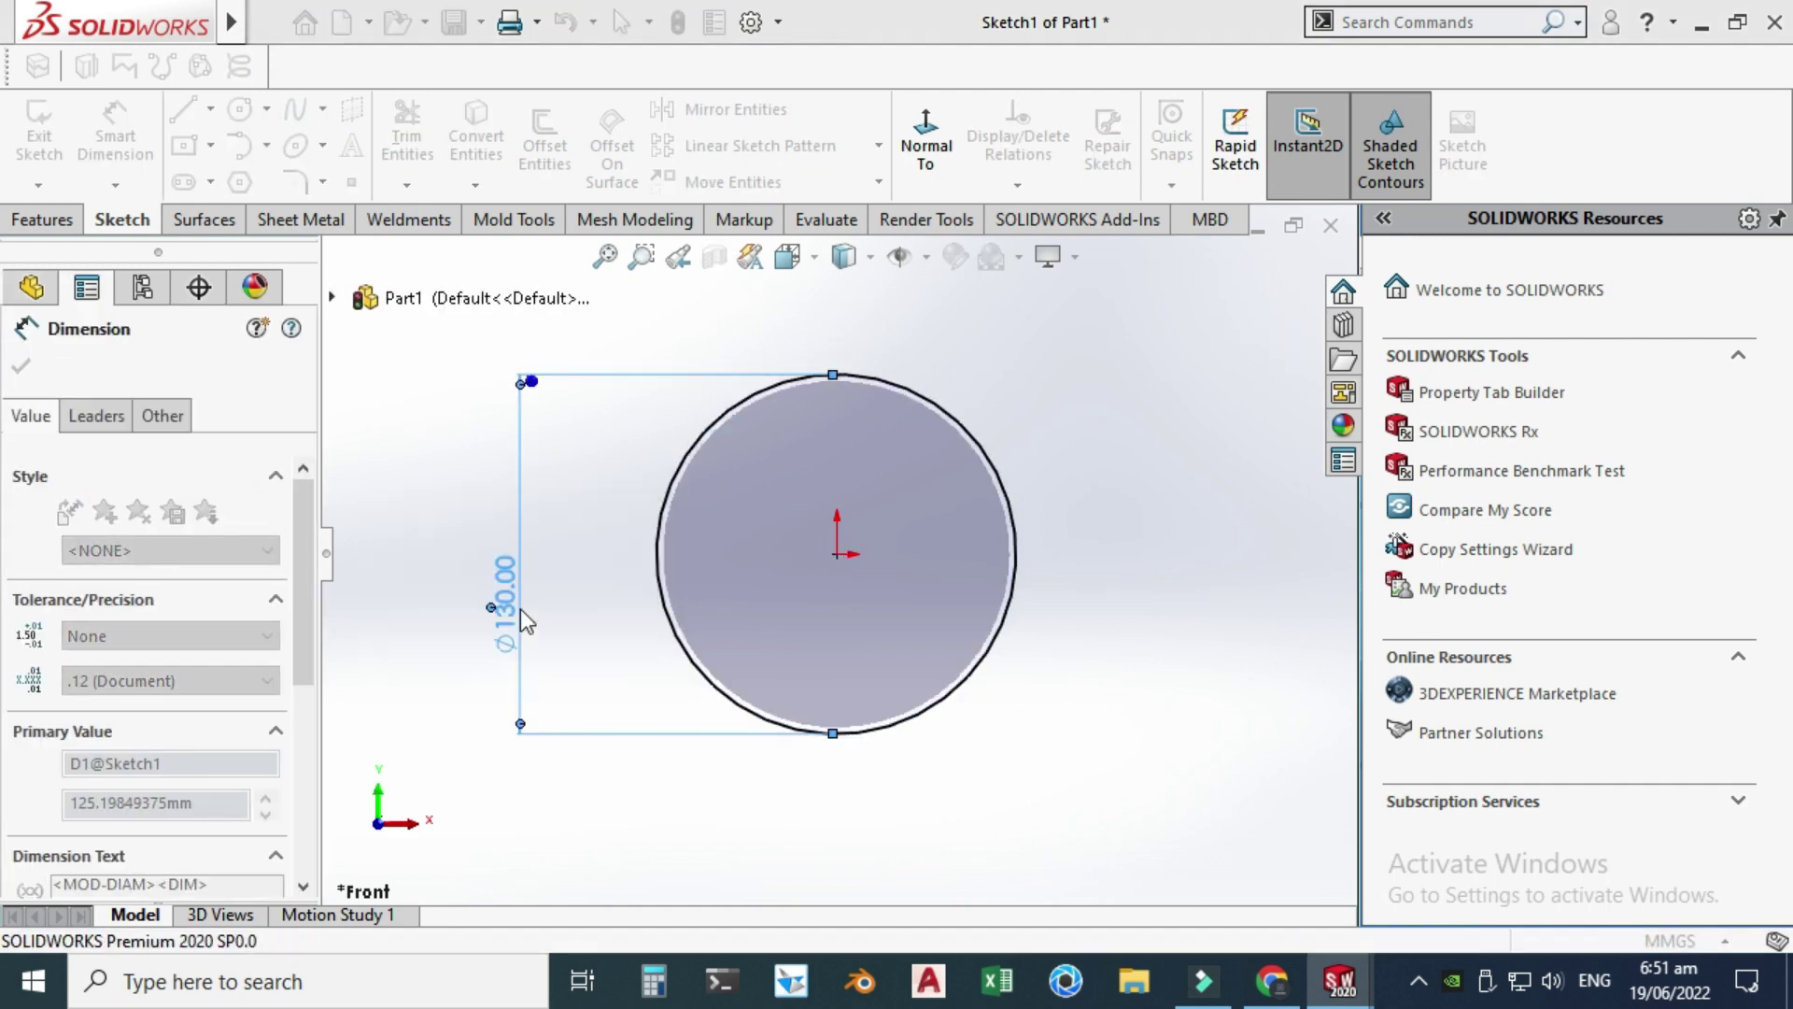
{"action": "key", "text": "Escape"}
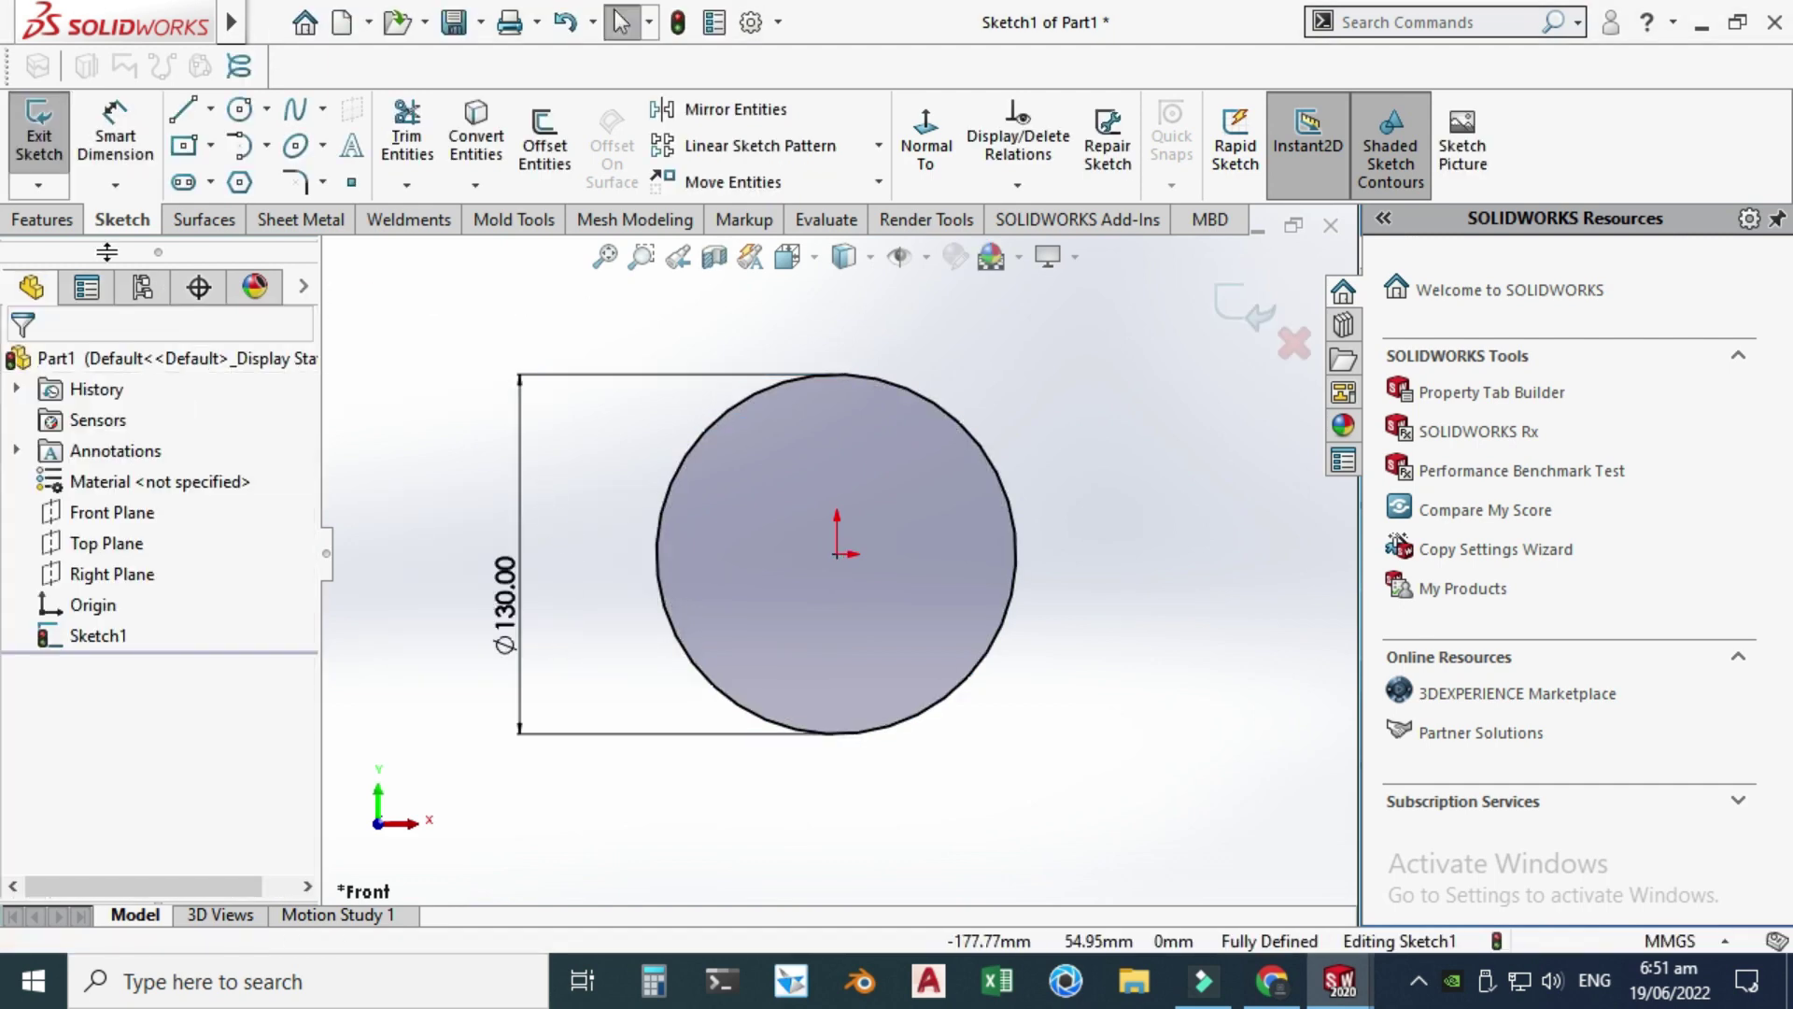
- Extrude the circle 10 mm as a boss with the Mid Plane end condition
{"action": "left_click", "coordinate": [69, 223]}
{"action": "left_click", "coordinate": [51, 136]}
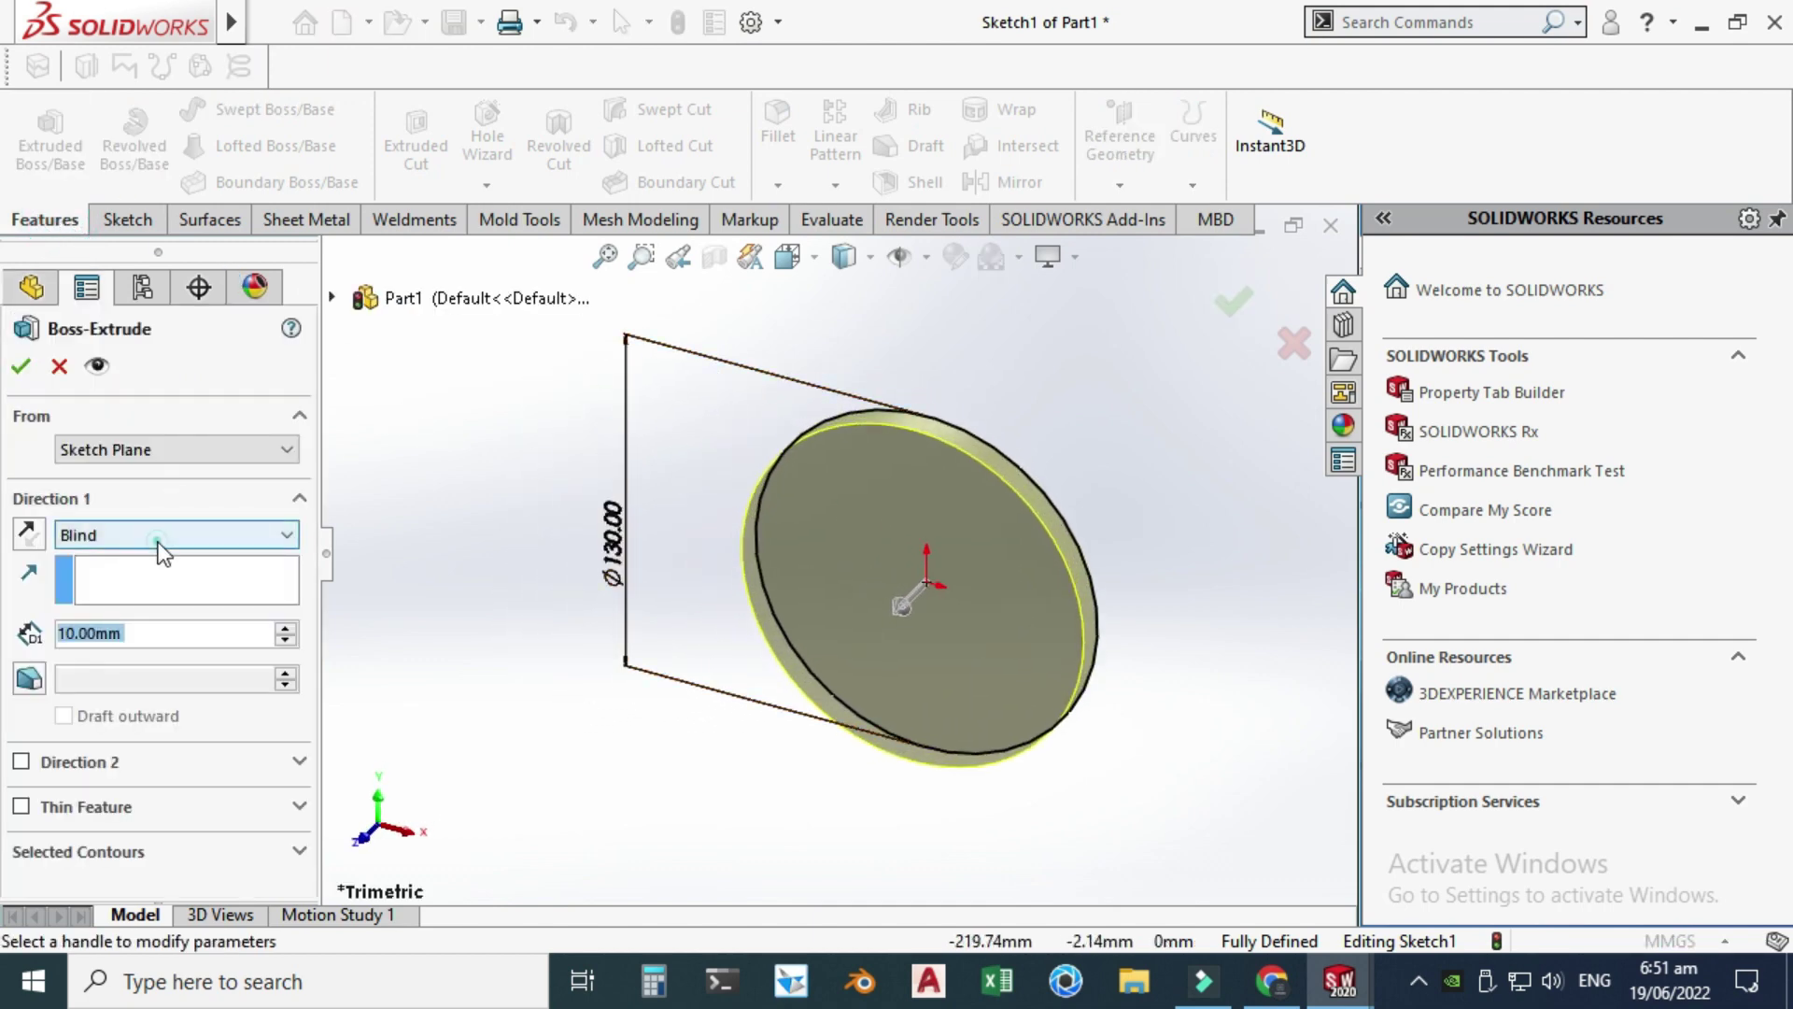
{"action": "left_click", "coordinate": [161, 536]}
{"action": "left_click", "coordinate": [148, 657]}
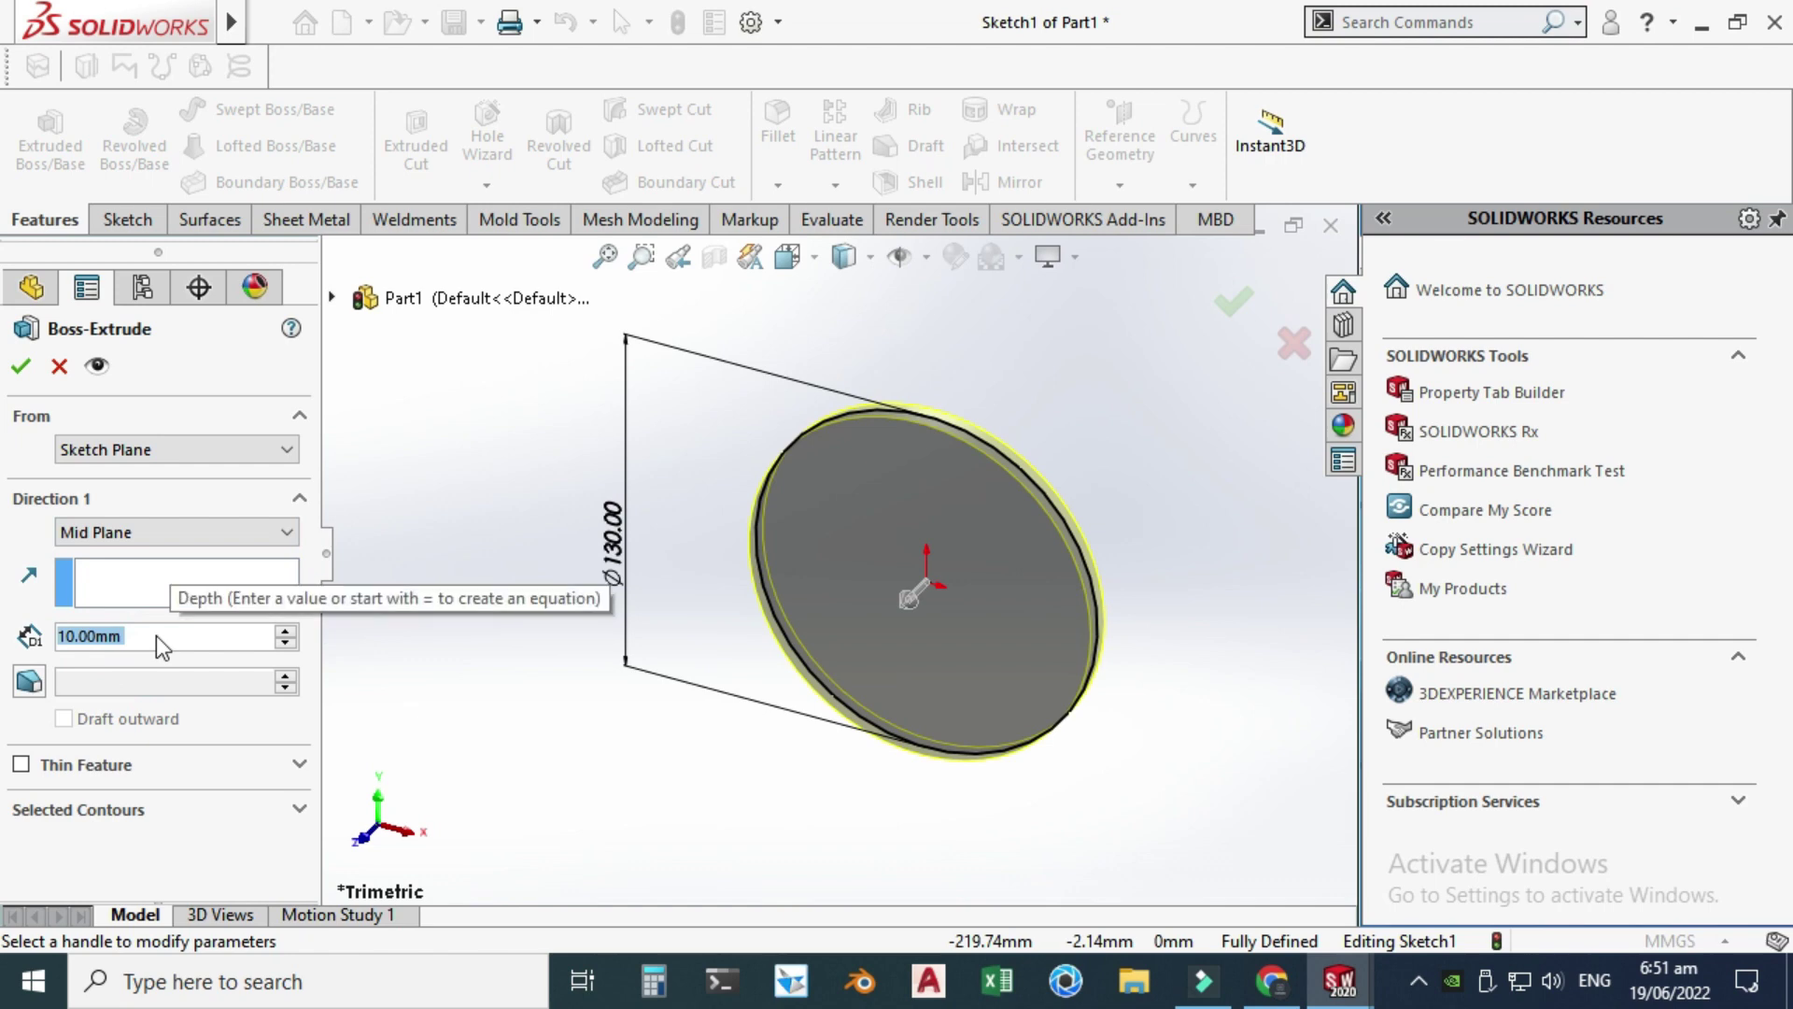
{"action": "left_click", "coordinate": [19, 365]}
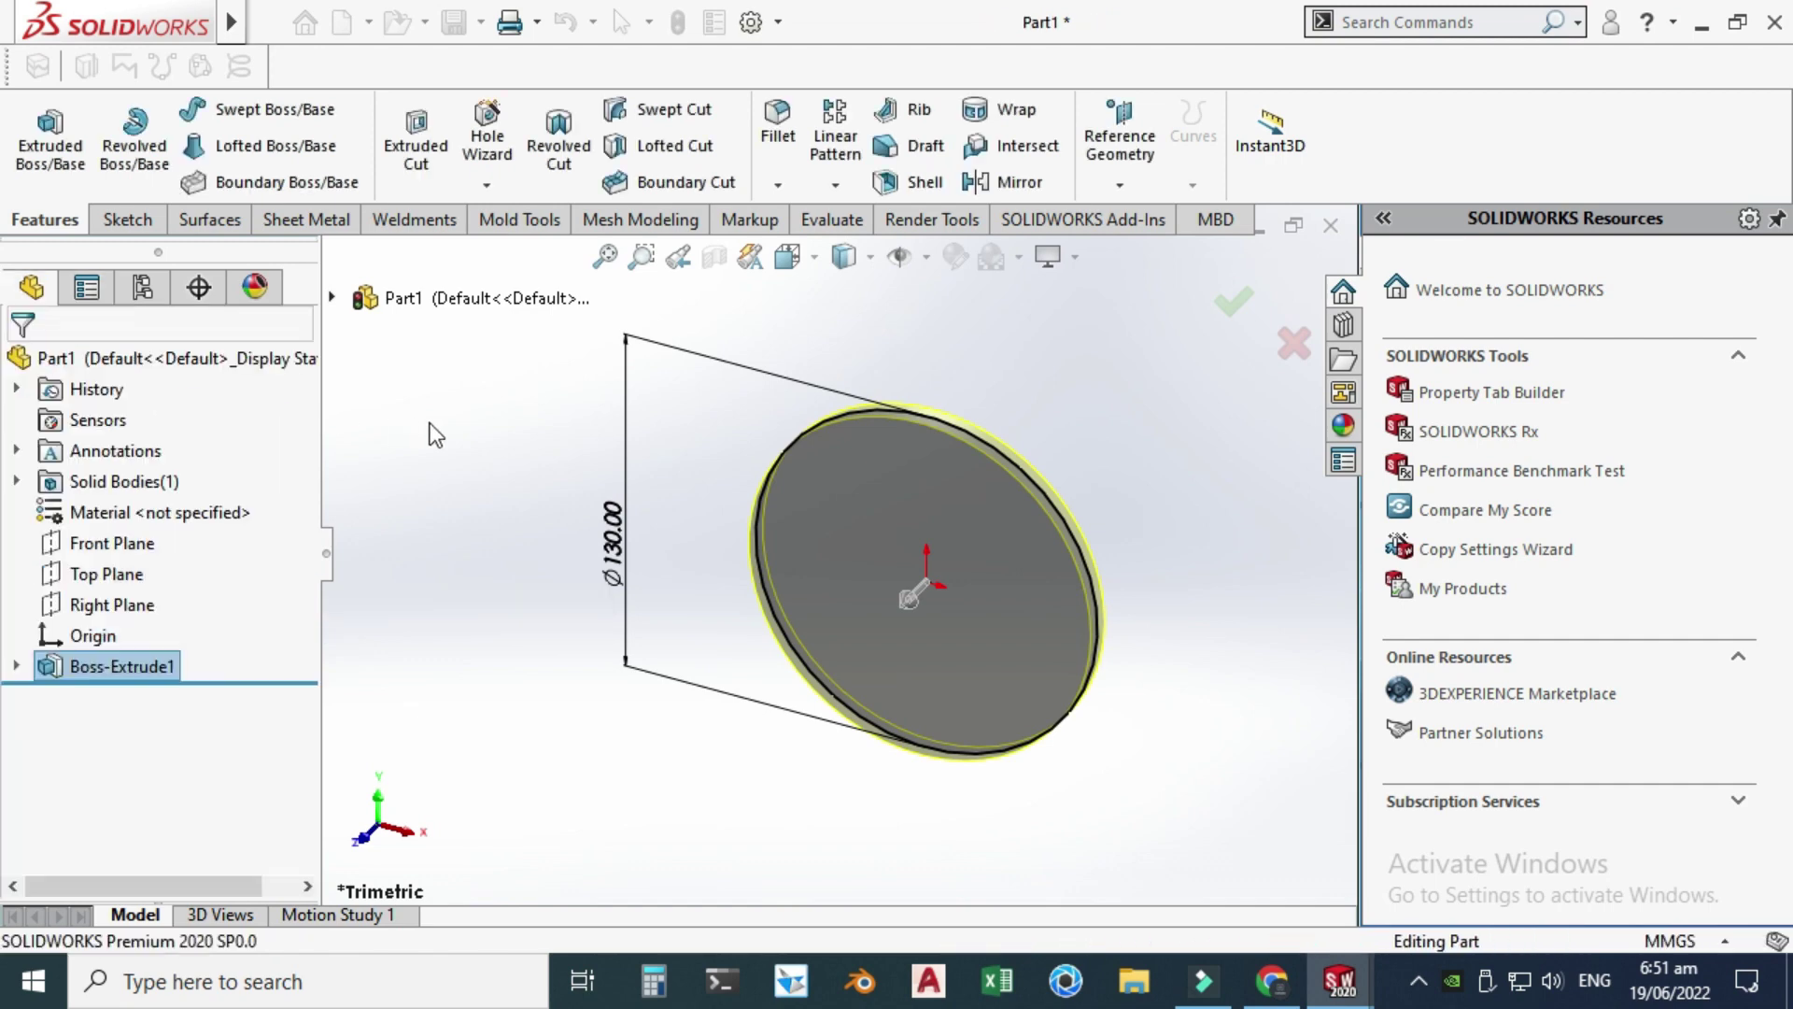
- Start a sketch on the disc's front face and draw a slanted centerline about 59 mm long from the origin toward the upper left
{"action": "left_click", "coordinate": [122, 226]}
{"action": "left_click", "coordinate": [823, 535]}
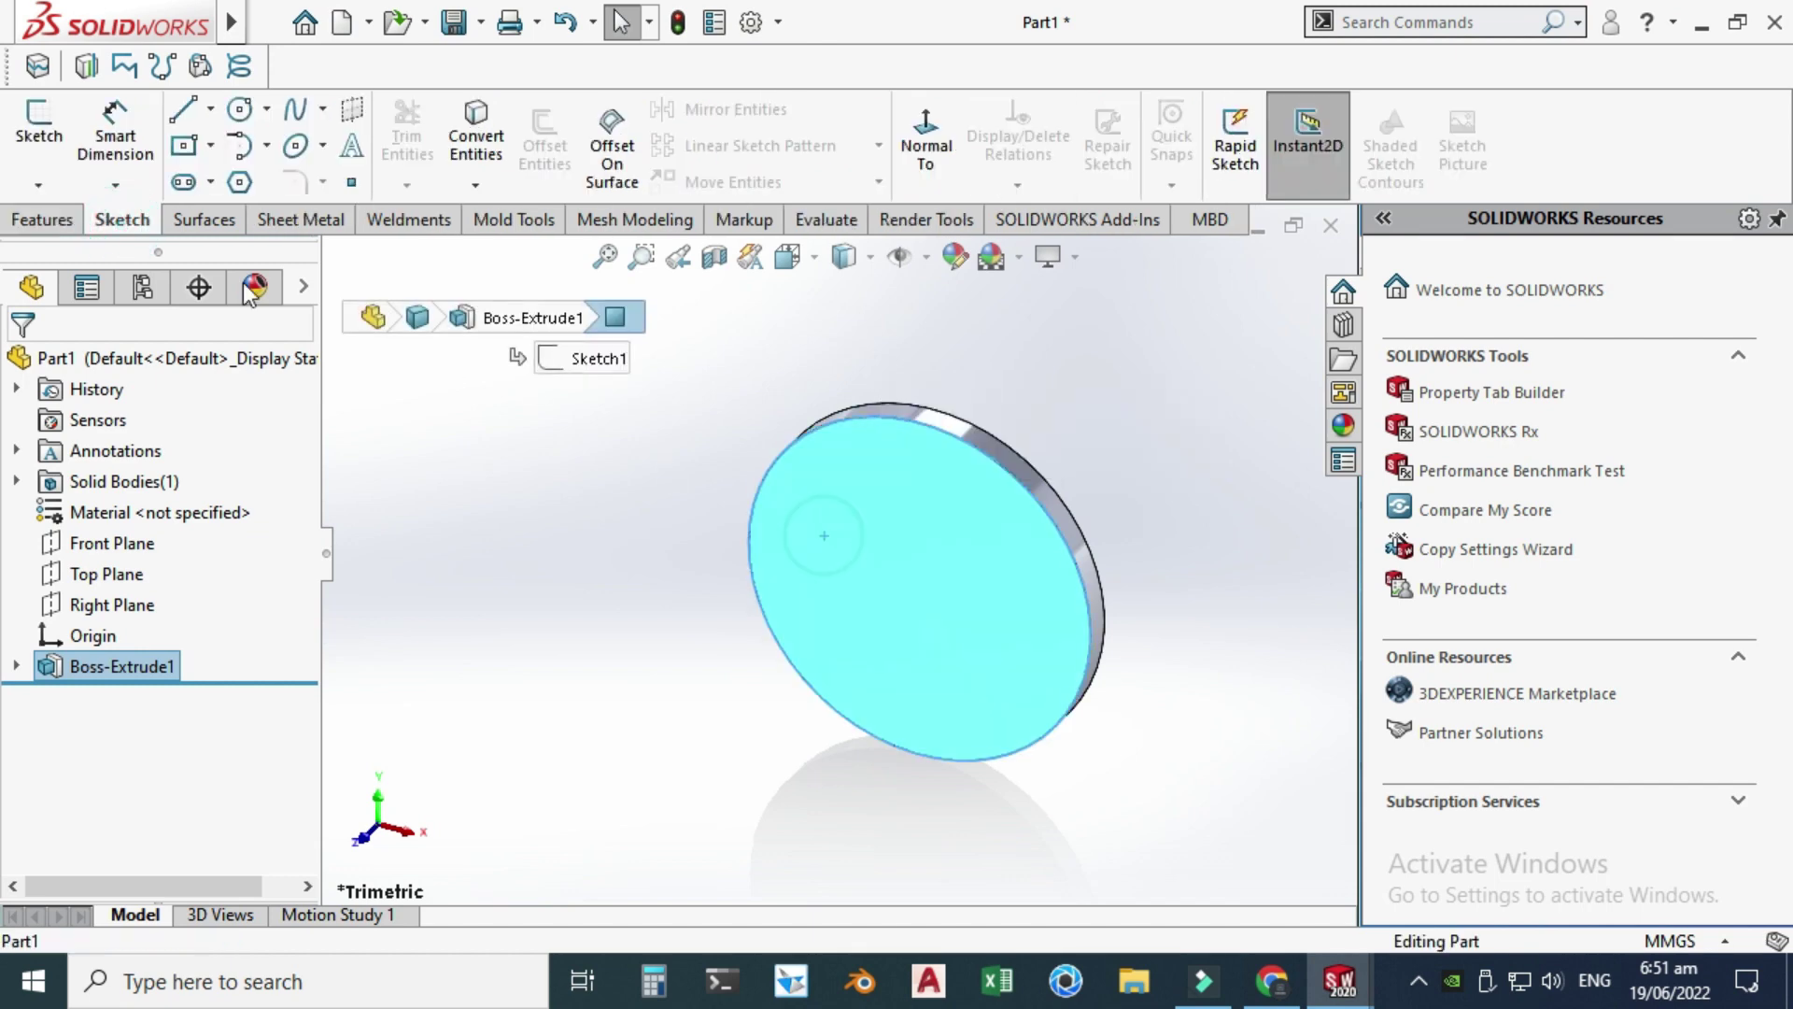
{"action": "left_click", "coordinate": [42, 140]}
{"action": "left_click", "coordinate": [925, 145]}
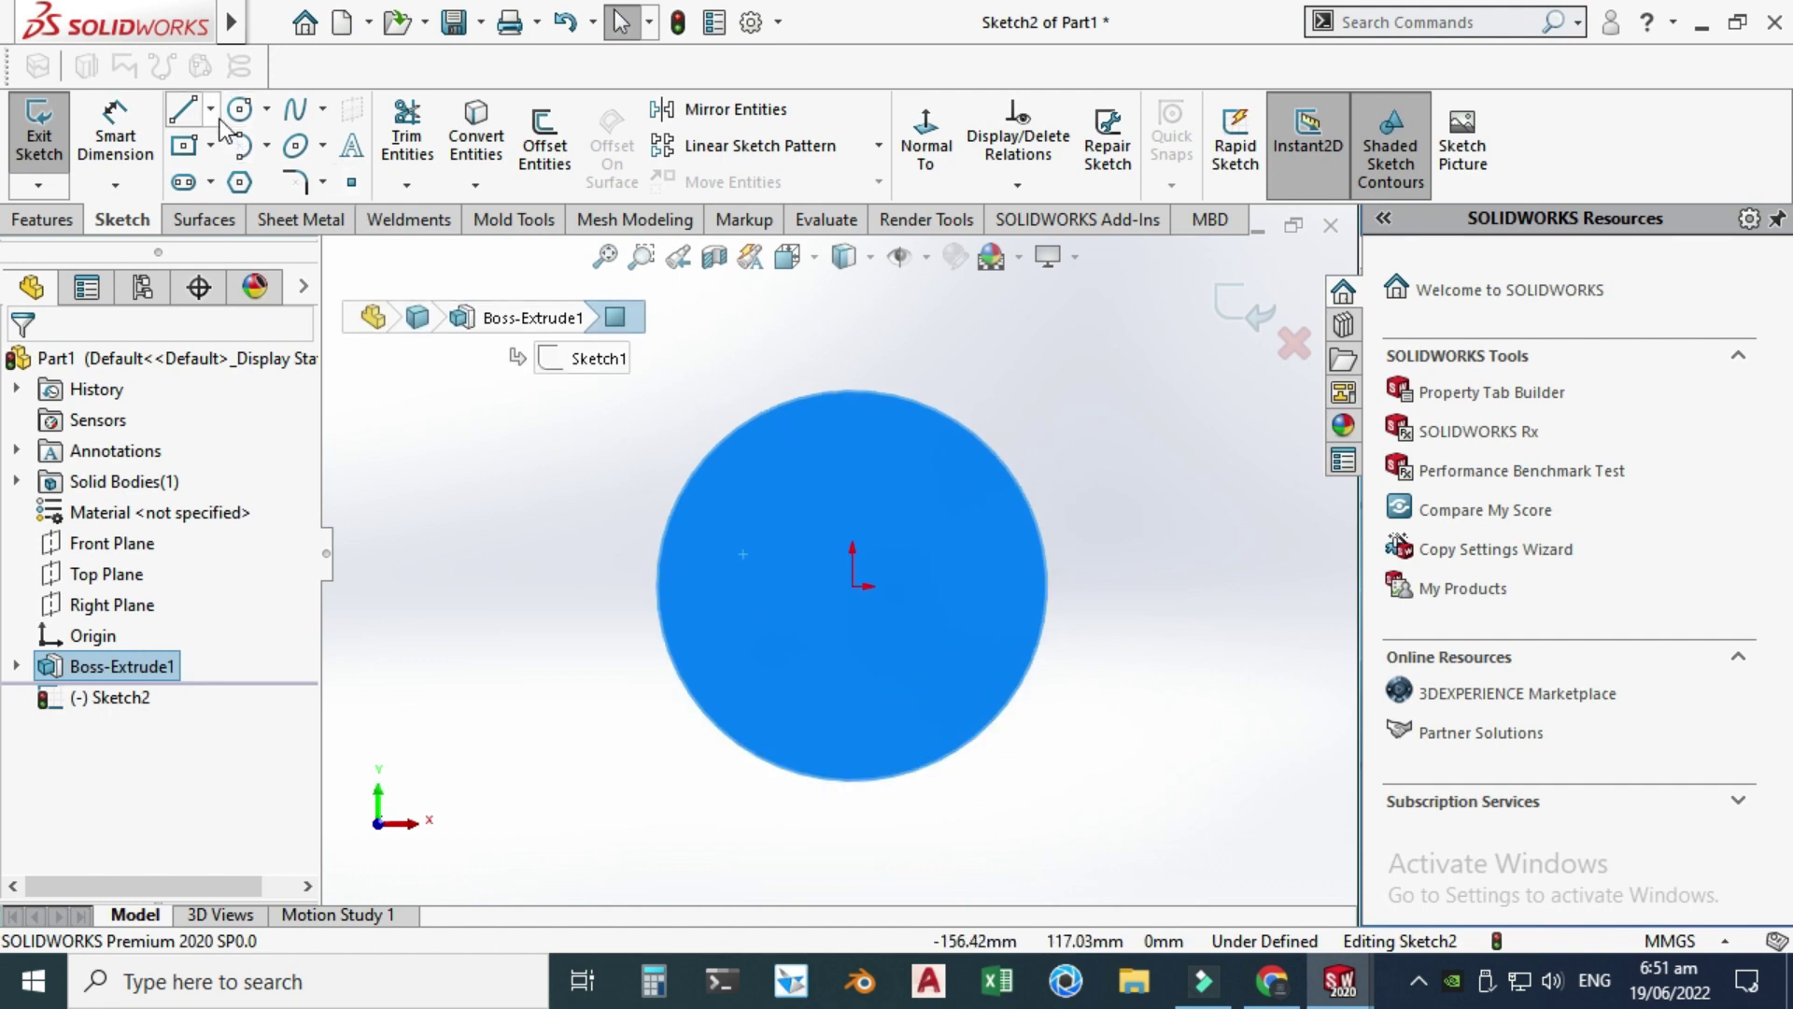
{"action": "left_click", "coordinate": [215, 112]}
{"action": "left_click", "coordinate": [233, 155]}
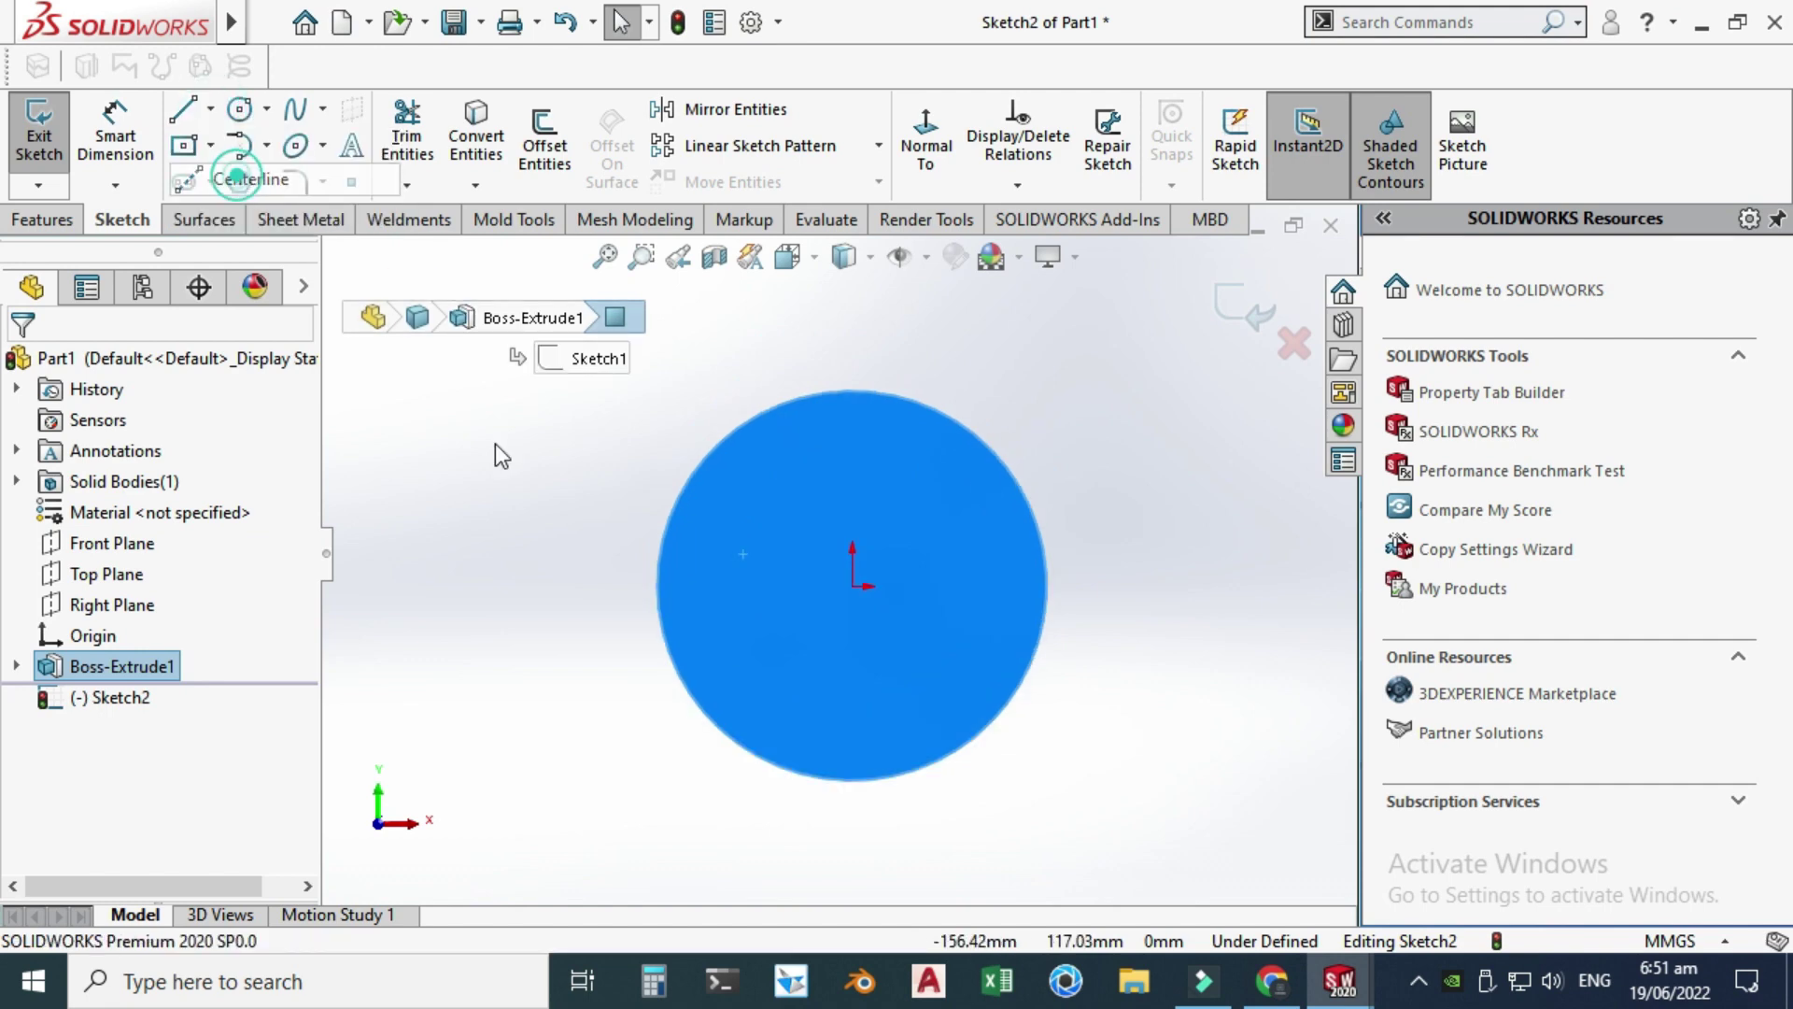
{"action": "left_click", "coordinate": [851, 586]}
{"action": "left_click", "coordinate": [743, 451]}
{"action": "key", "text": "Escape"}
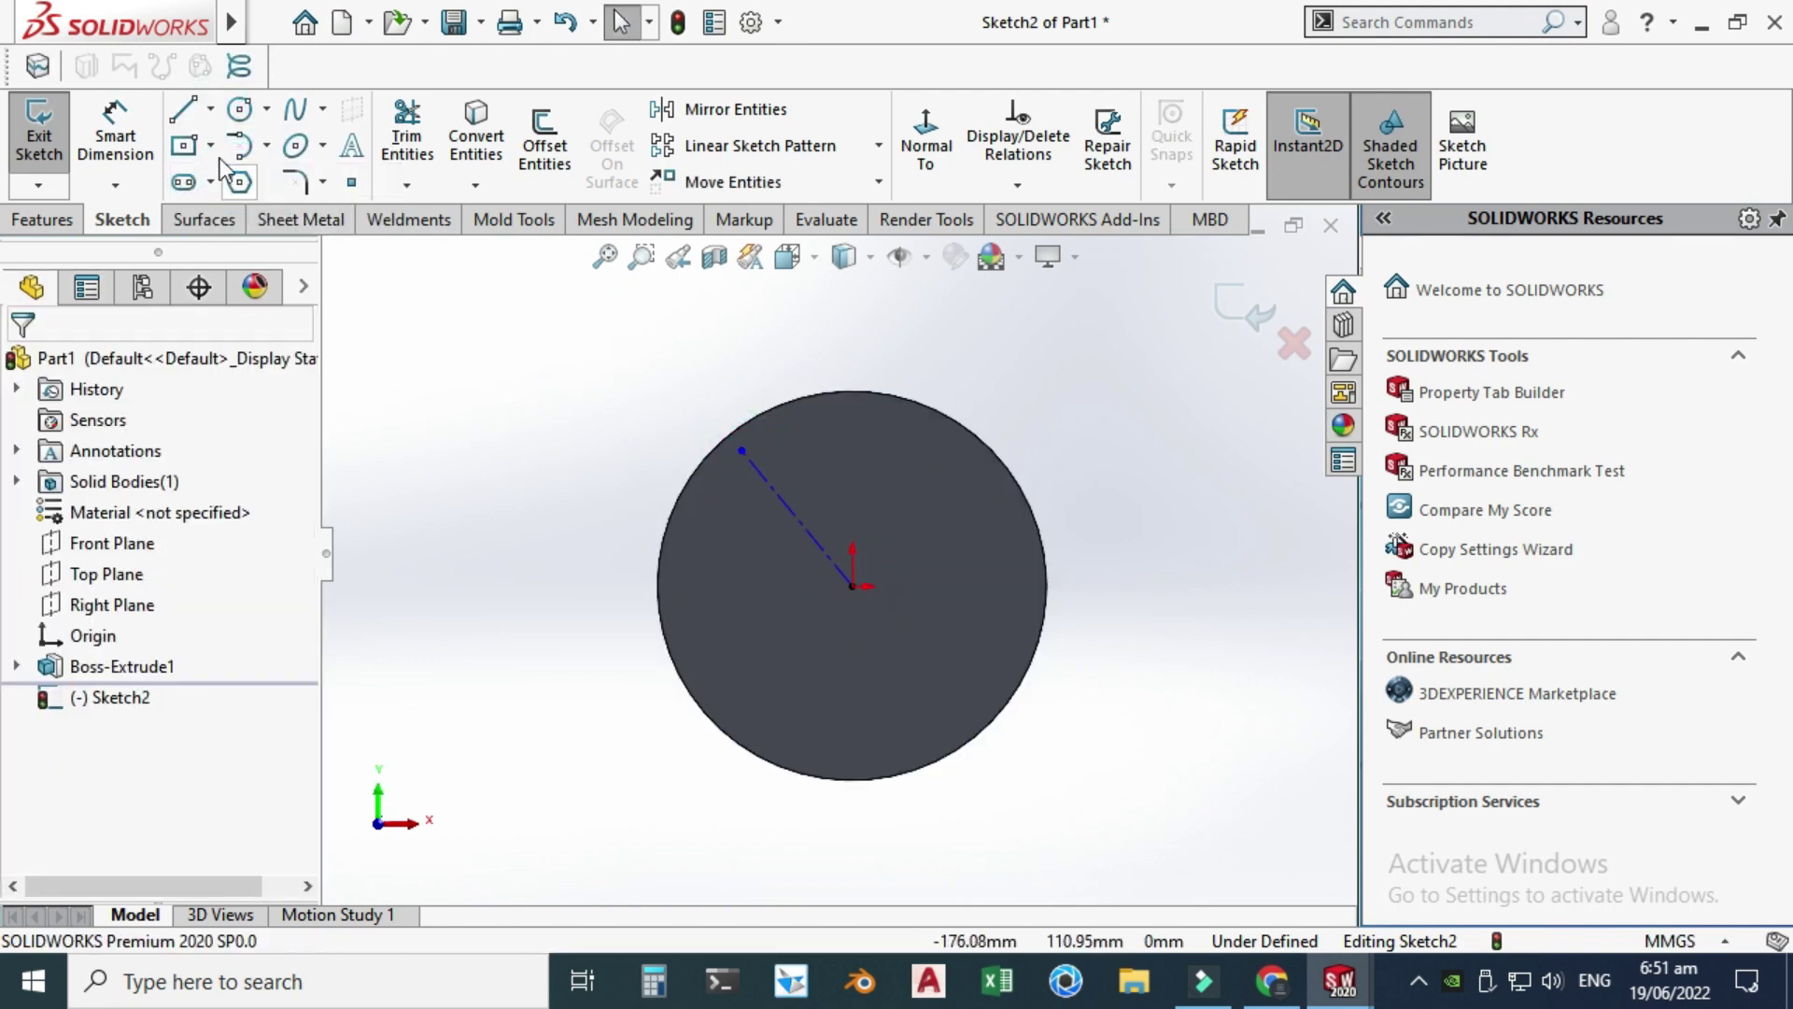
- Draw a horizontal centerline about 52 mm long from the origin toward the disc's left edge
{"action": "left_click", "coordinate": [213, 112]}
{"action": "left_click", "coordinate": [245, 184]}
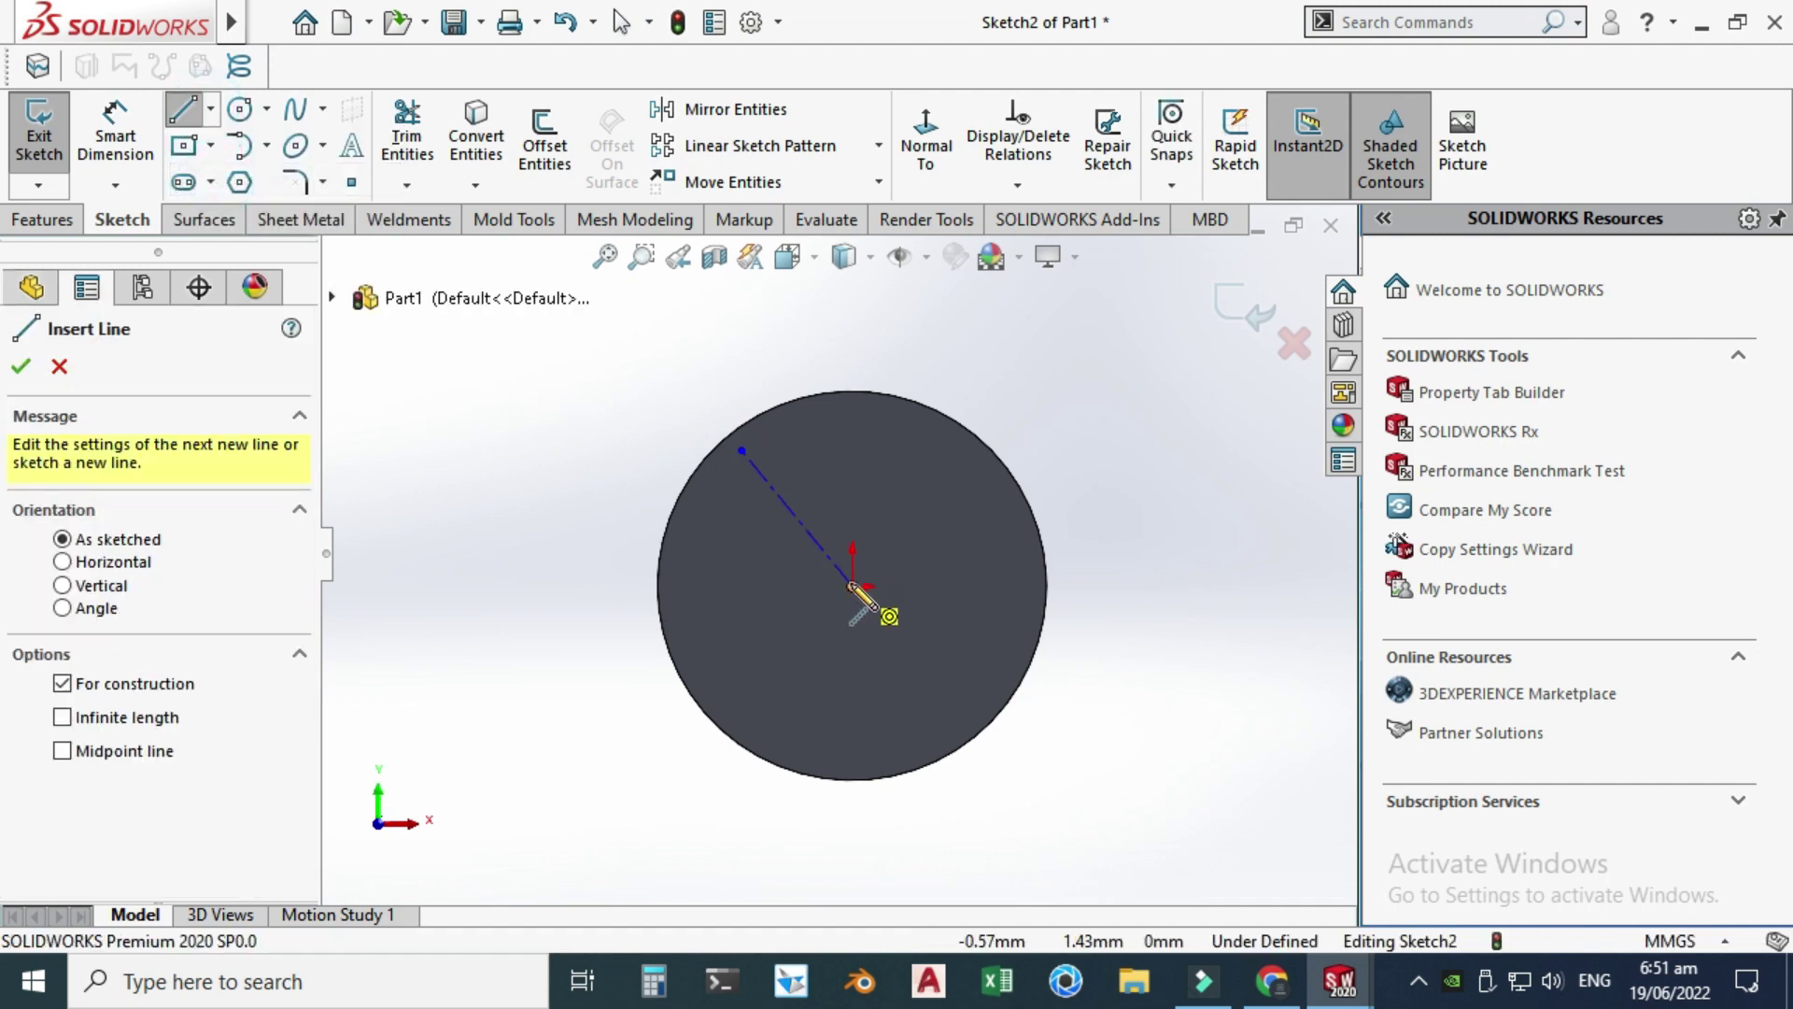
{"action": "left_click", "coordinate": [851, 585]}
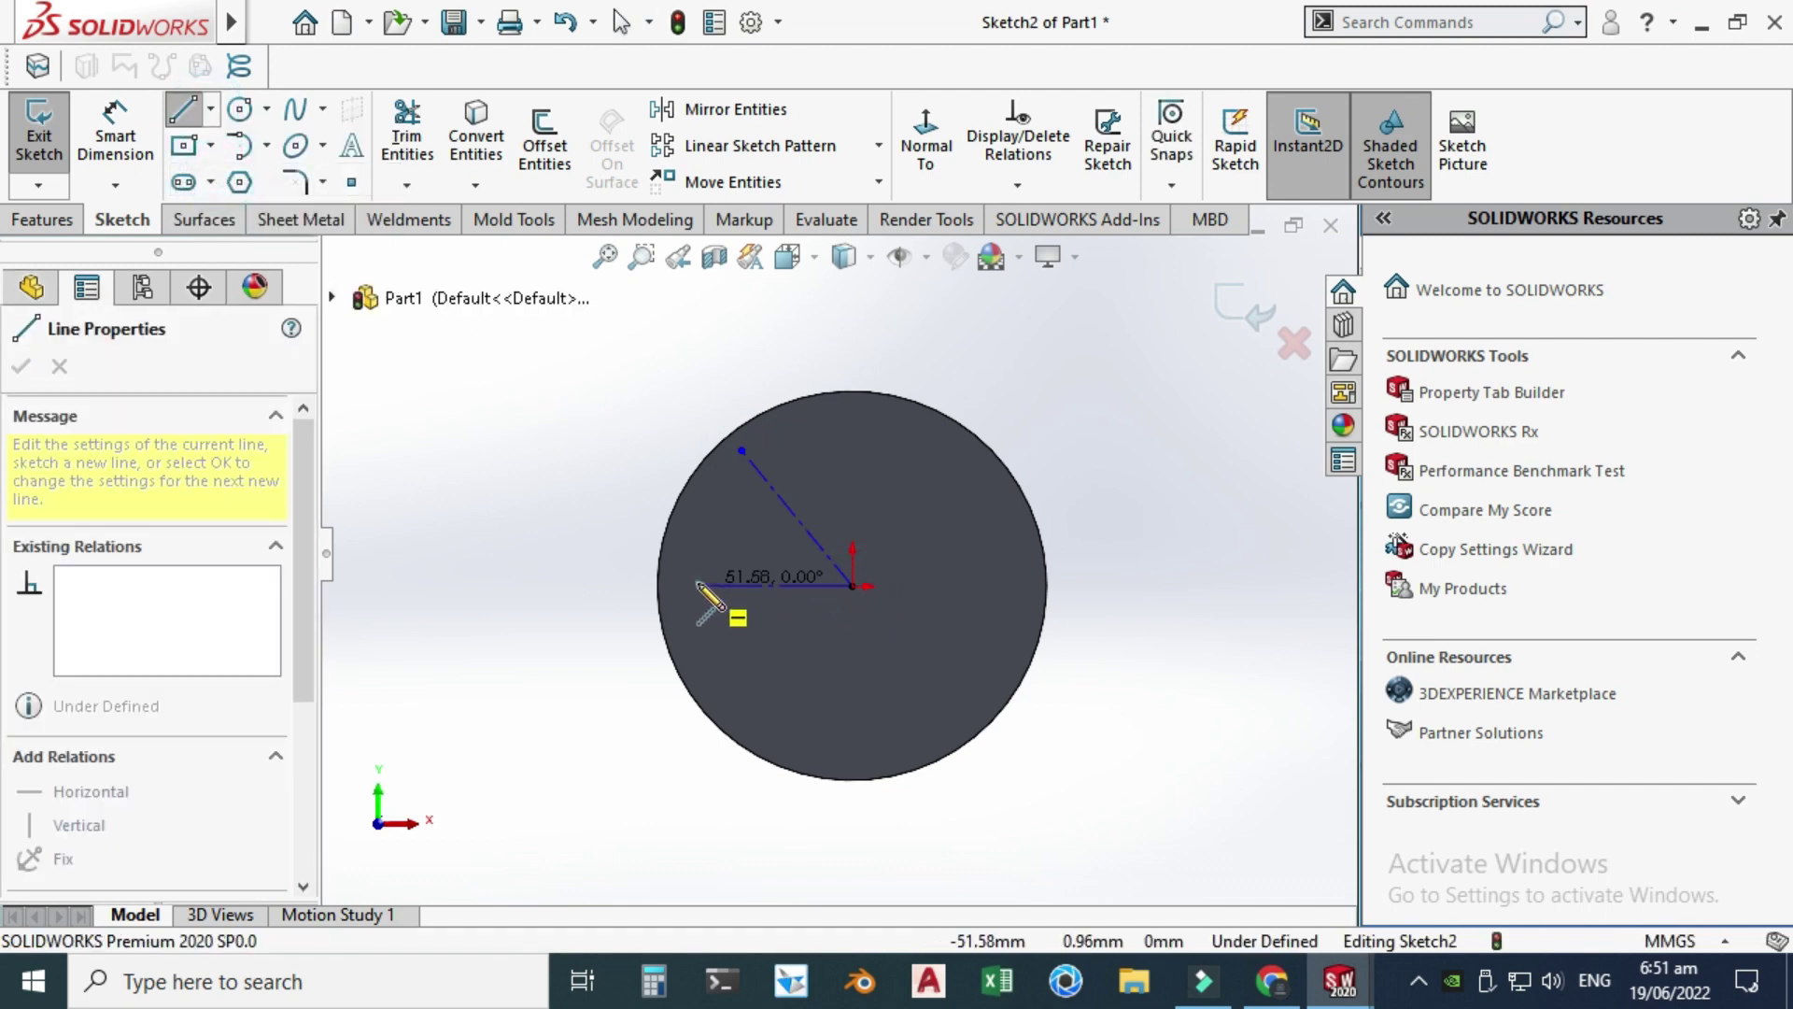
{"action": "left_click", "coordinate": [699, 586]}
{"action": "key", "text": "Escape"}
- Try to dimension between the slanted and horizontal centerlines, and delete that dimension
{"action": "scroll", "coordinate": [700, 589], "scroll_direction": "down", "scroll_amount": 2}
{"action": "left_click", "coordinate": [115, 140]}
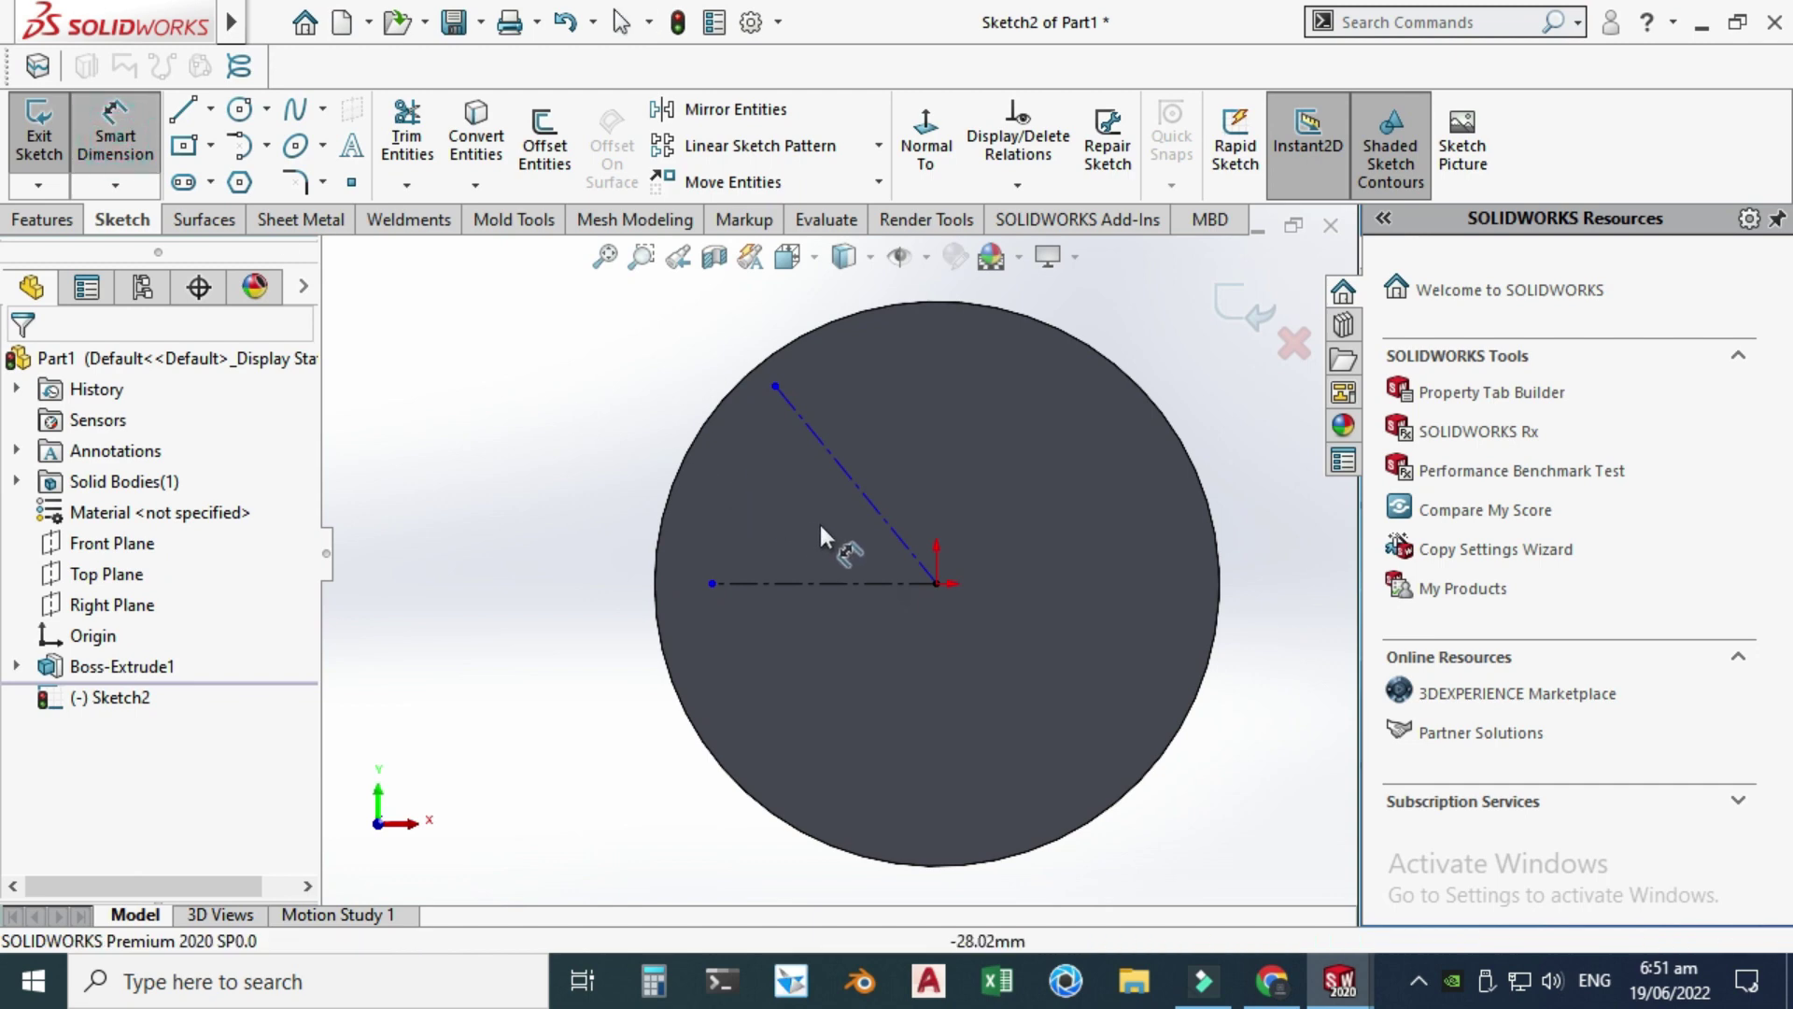
{"action": "left_click", "coordinate": [886, 520]}
{"action": "left_click", "coordinate": [831, 581]}
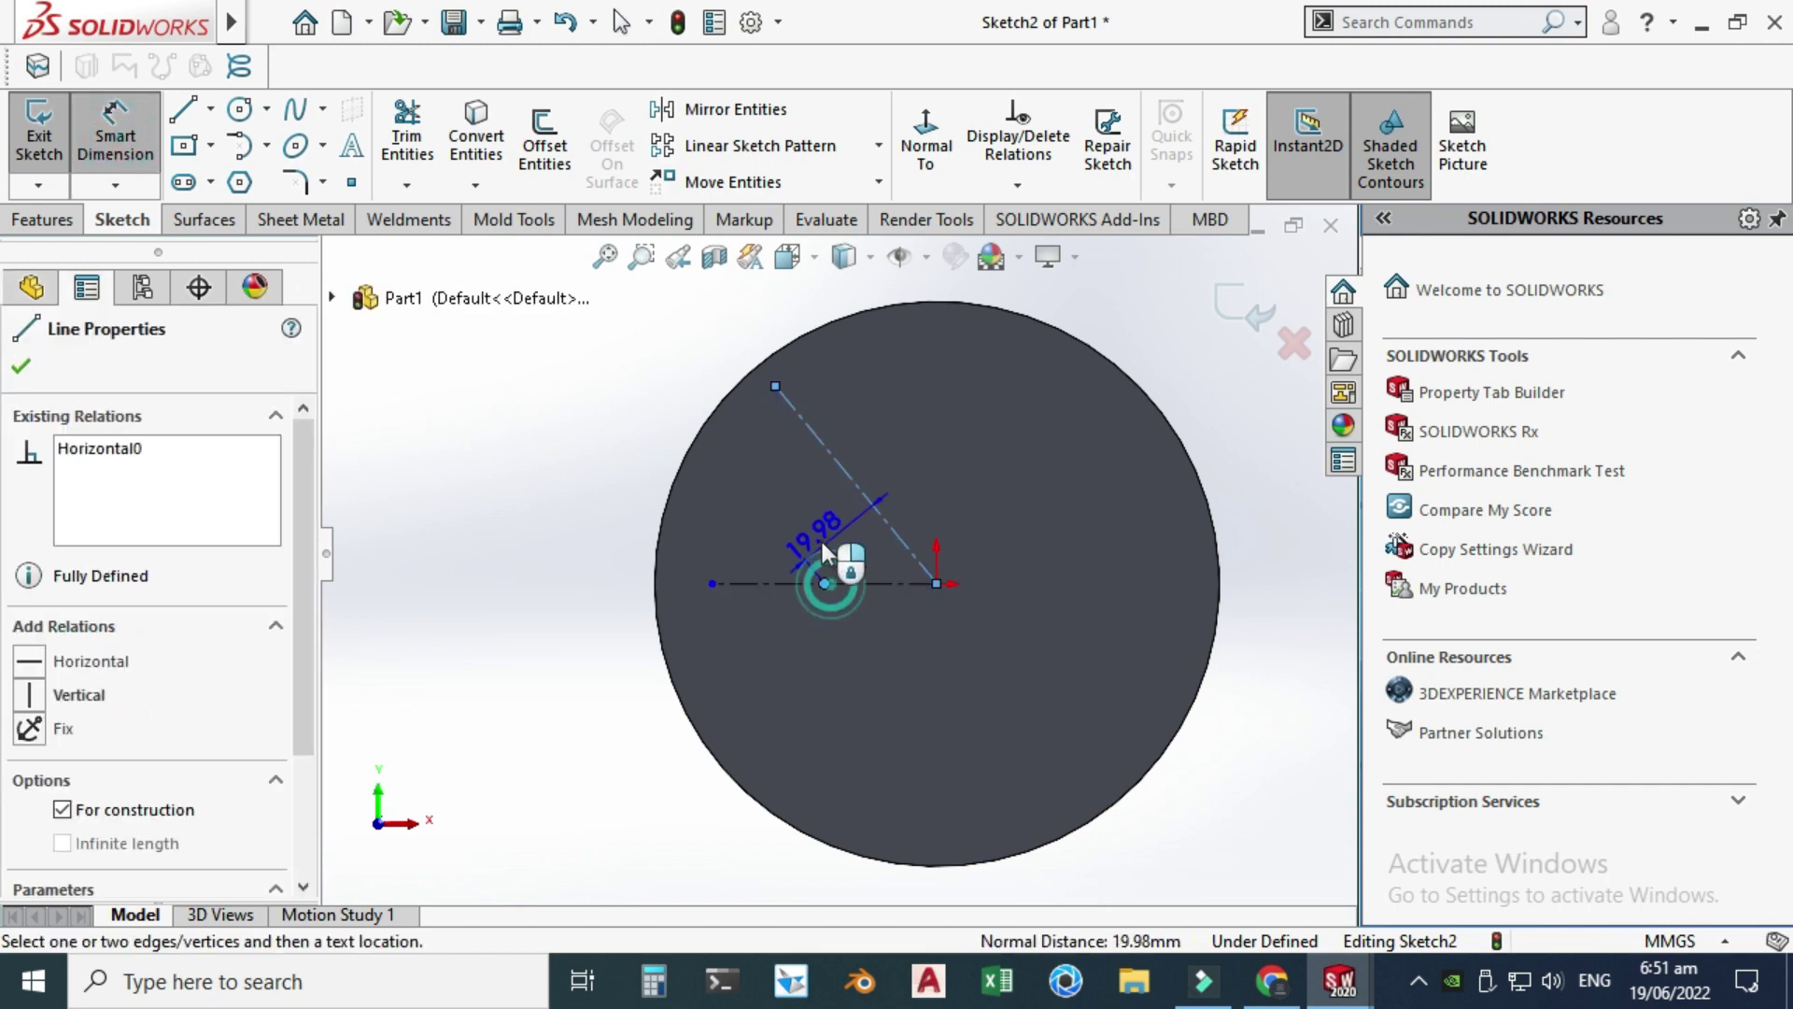
{"action": "left_click", "coordinate": [820, 536]}
{"action": "key", "text": "Return"}
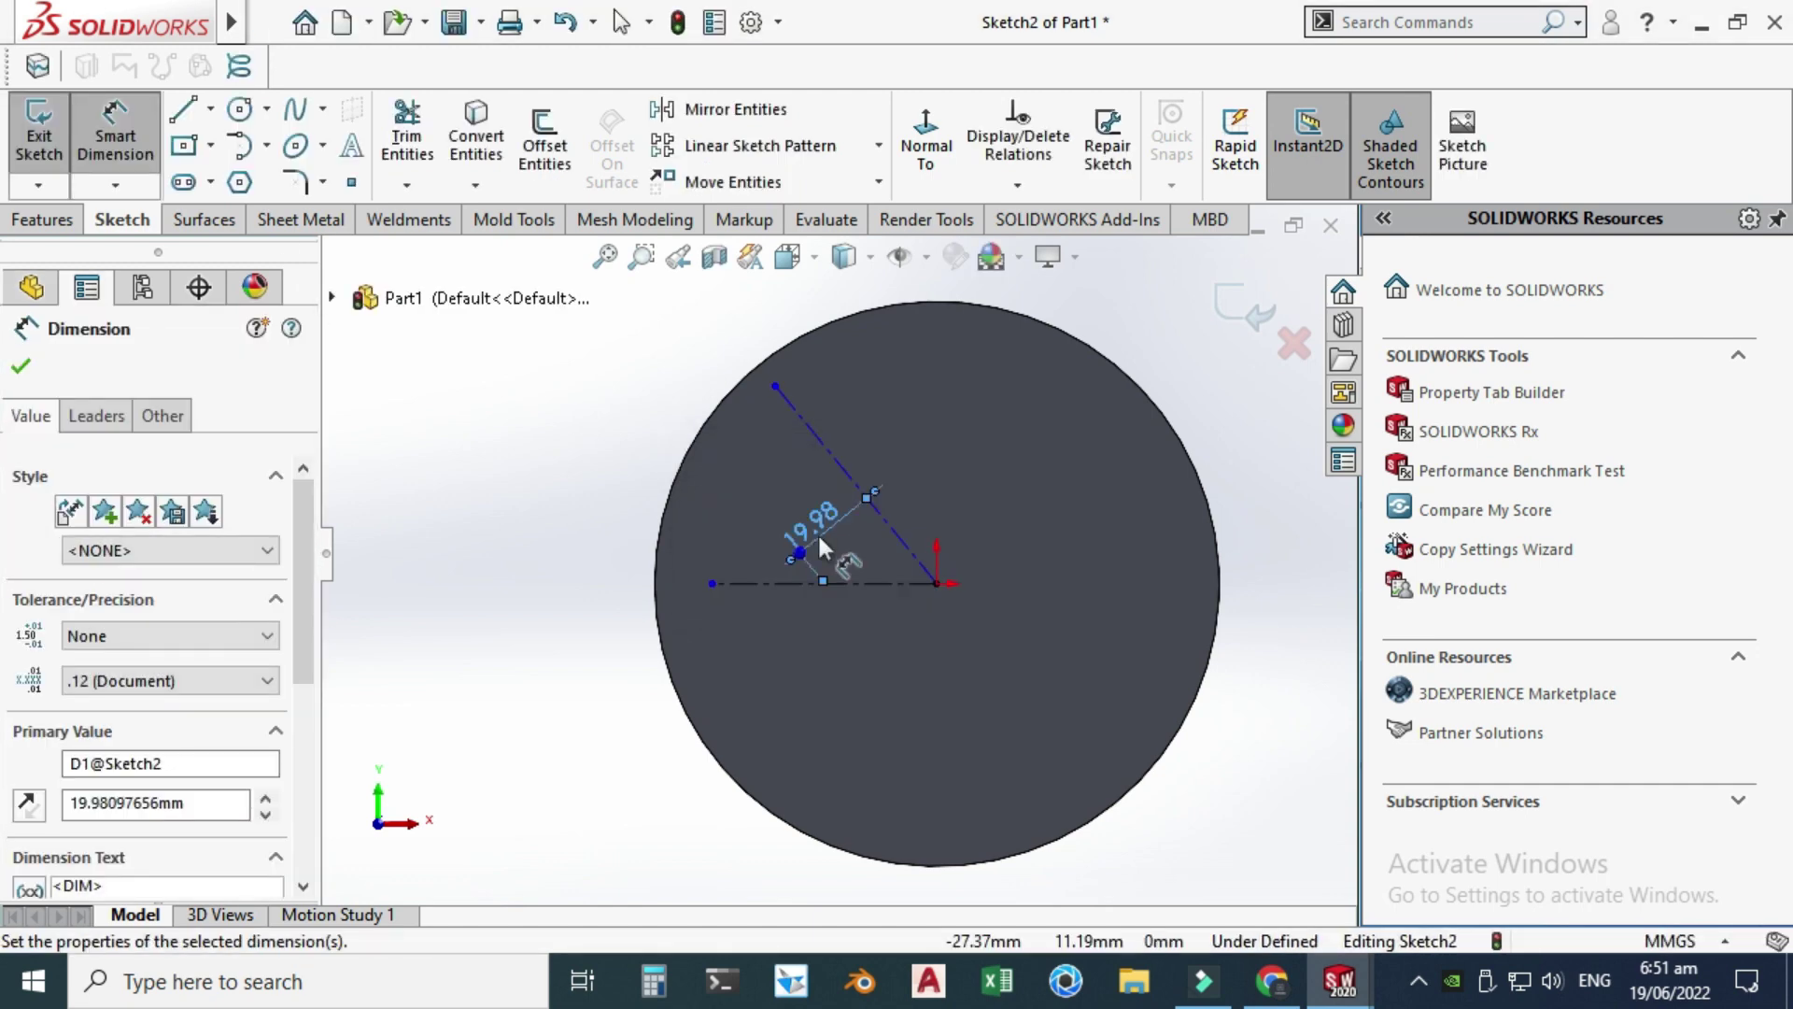
{"action": "key", "text": "Escape"}
{"action": "left_click", "coordinate": [844, 523]}
{"action": "key", "text": "Delete"}
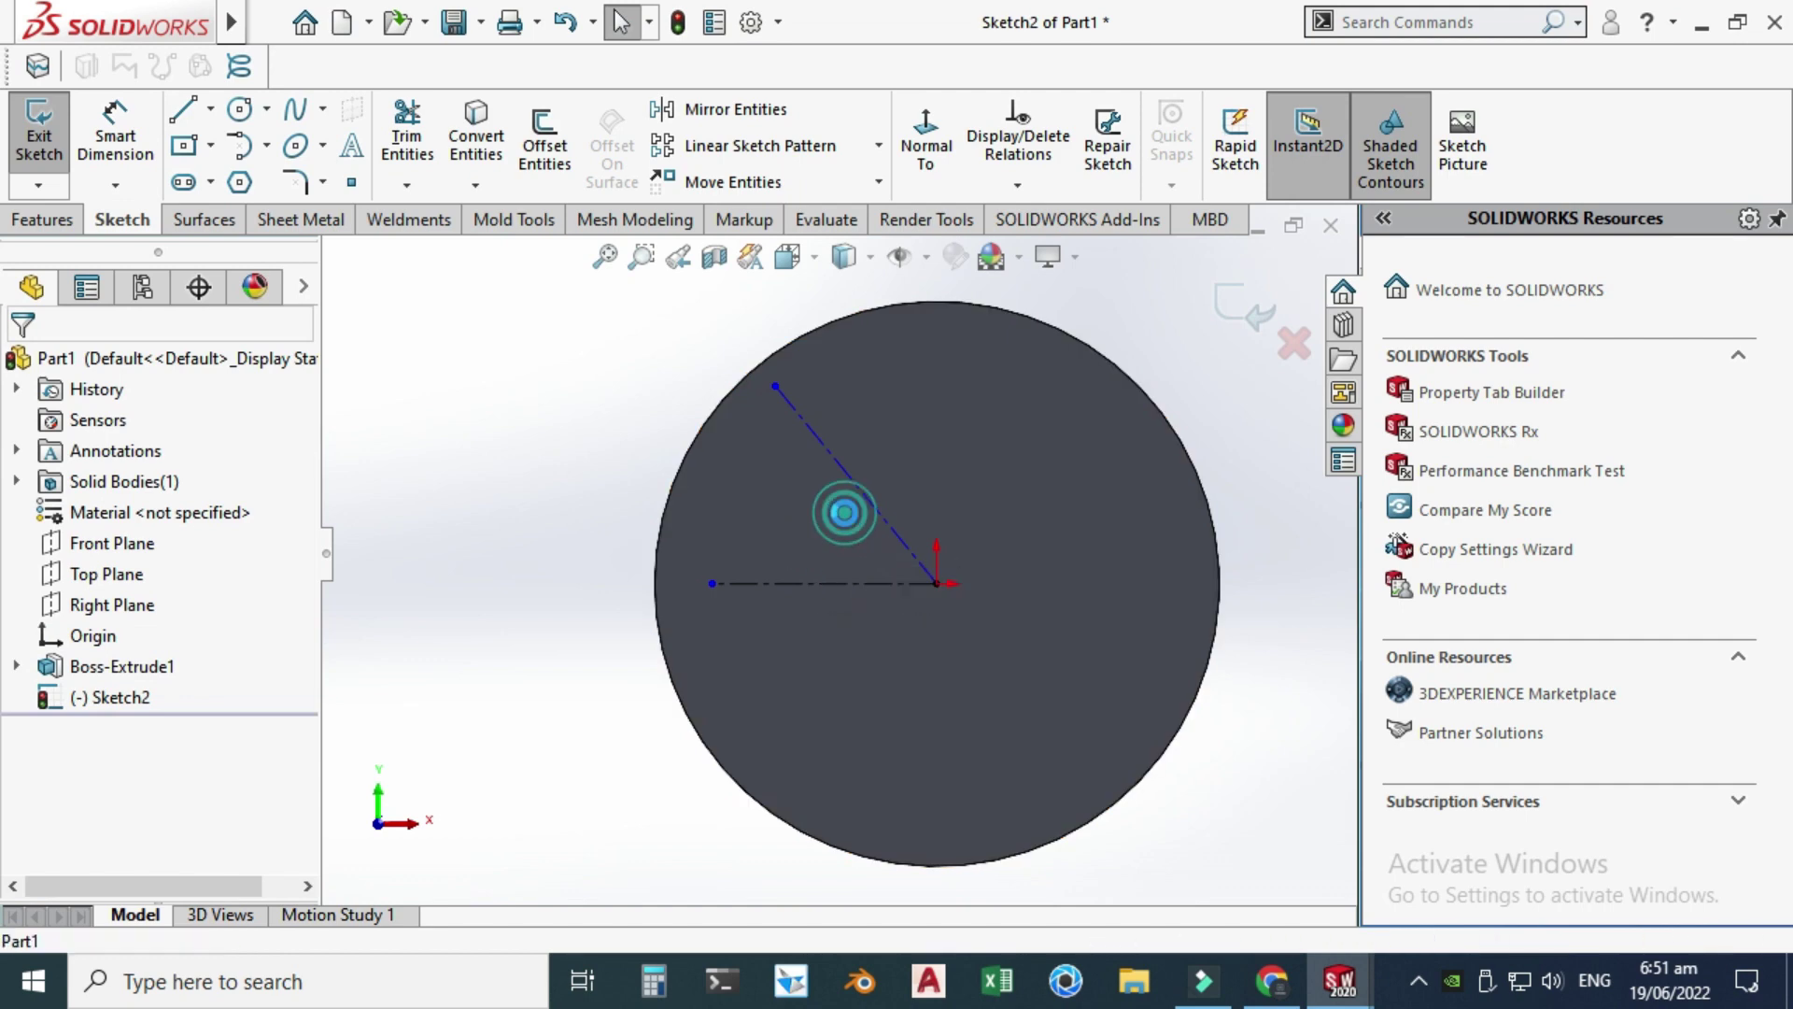
- Dimension the angle between the slanted and horizontal centerlines and set it to 45 degrees
{"action": "left_click", "coordinate": [117, 140]}
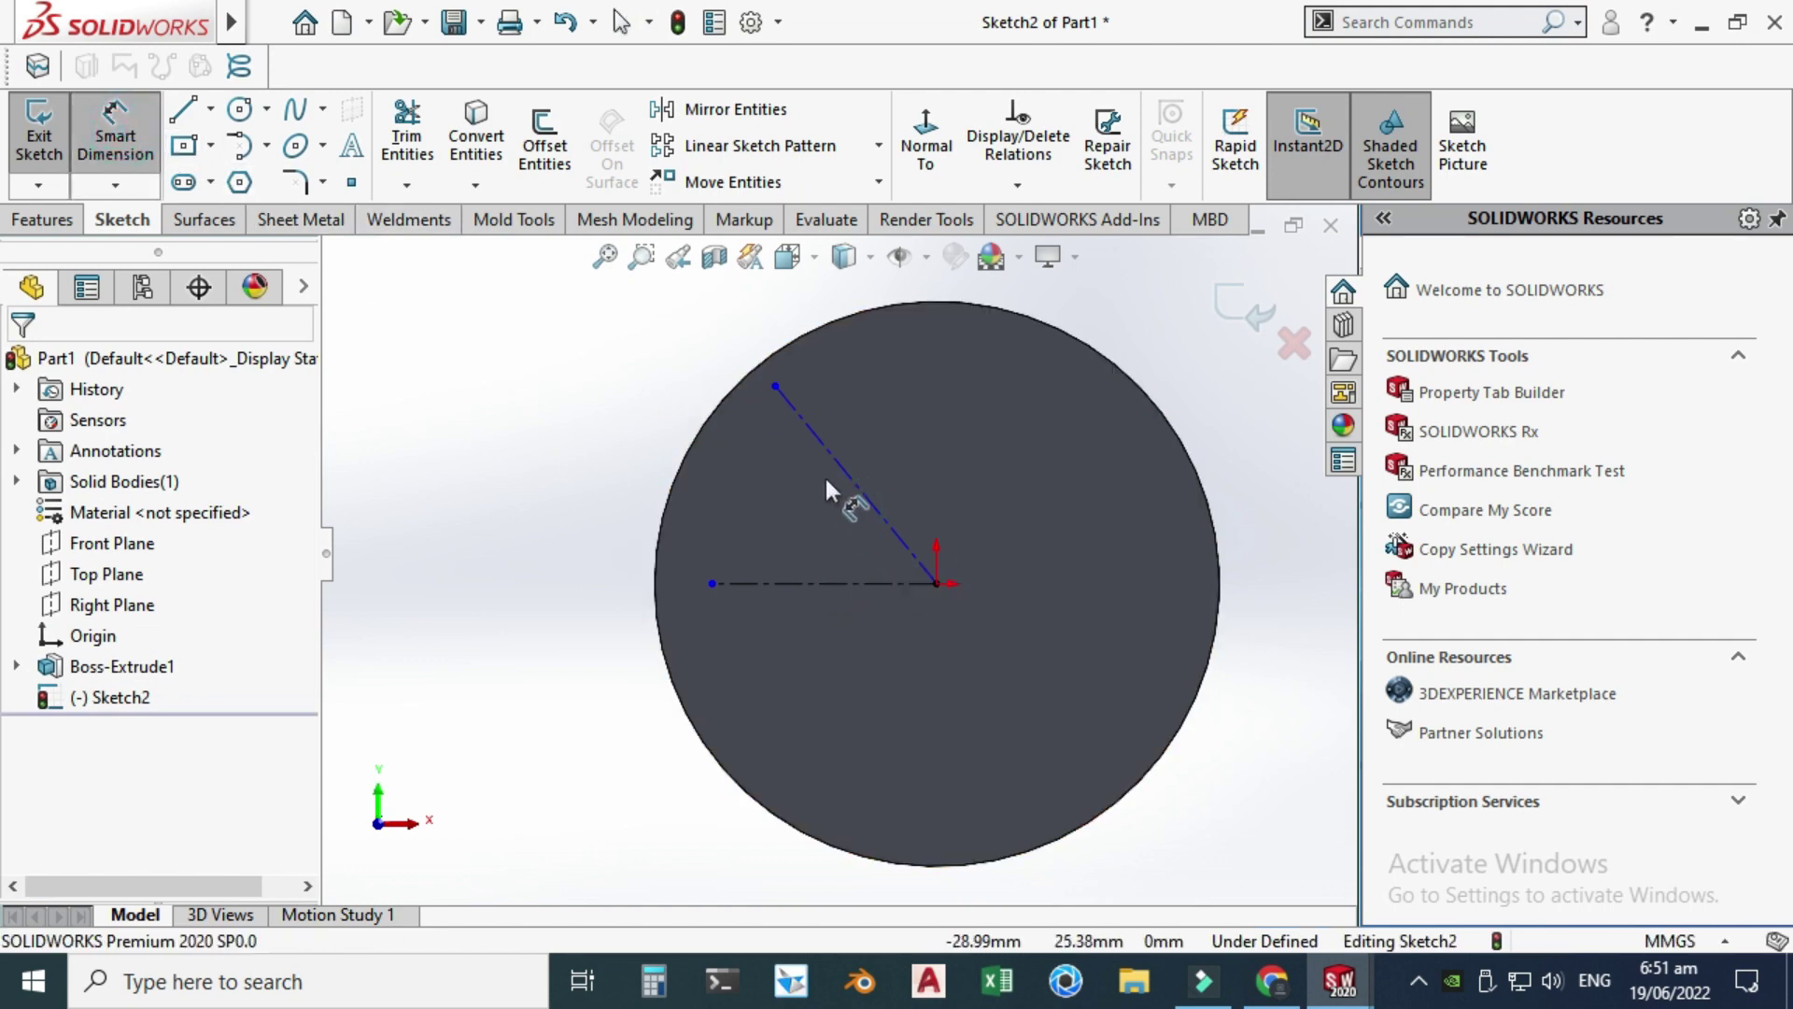
{"action": "left_click", "coordinate": [866, 495]}
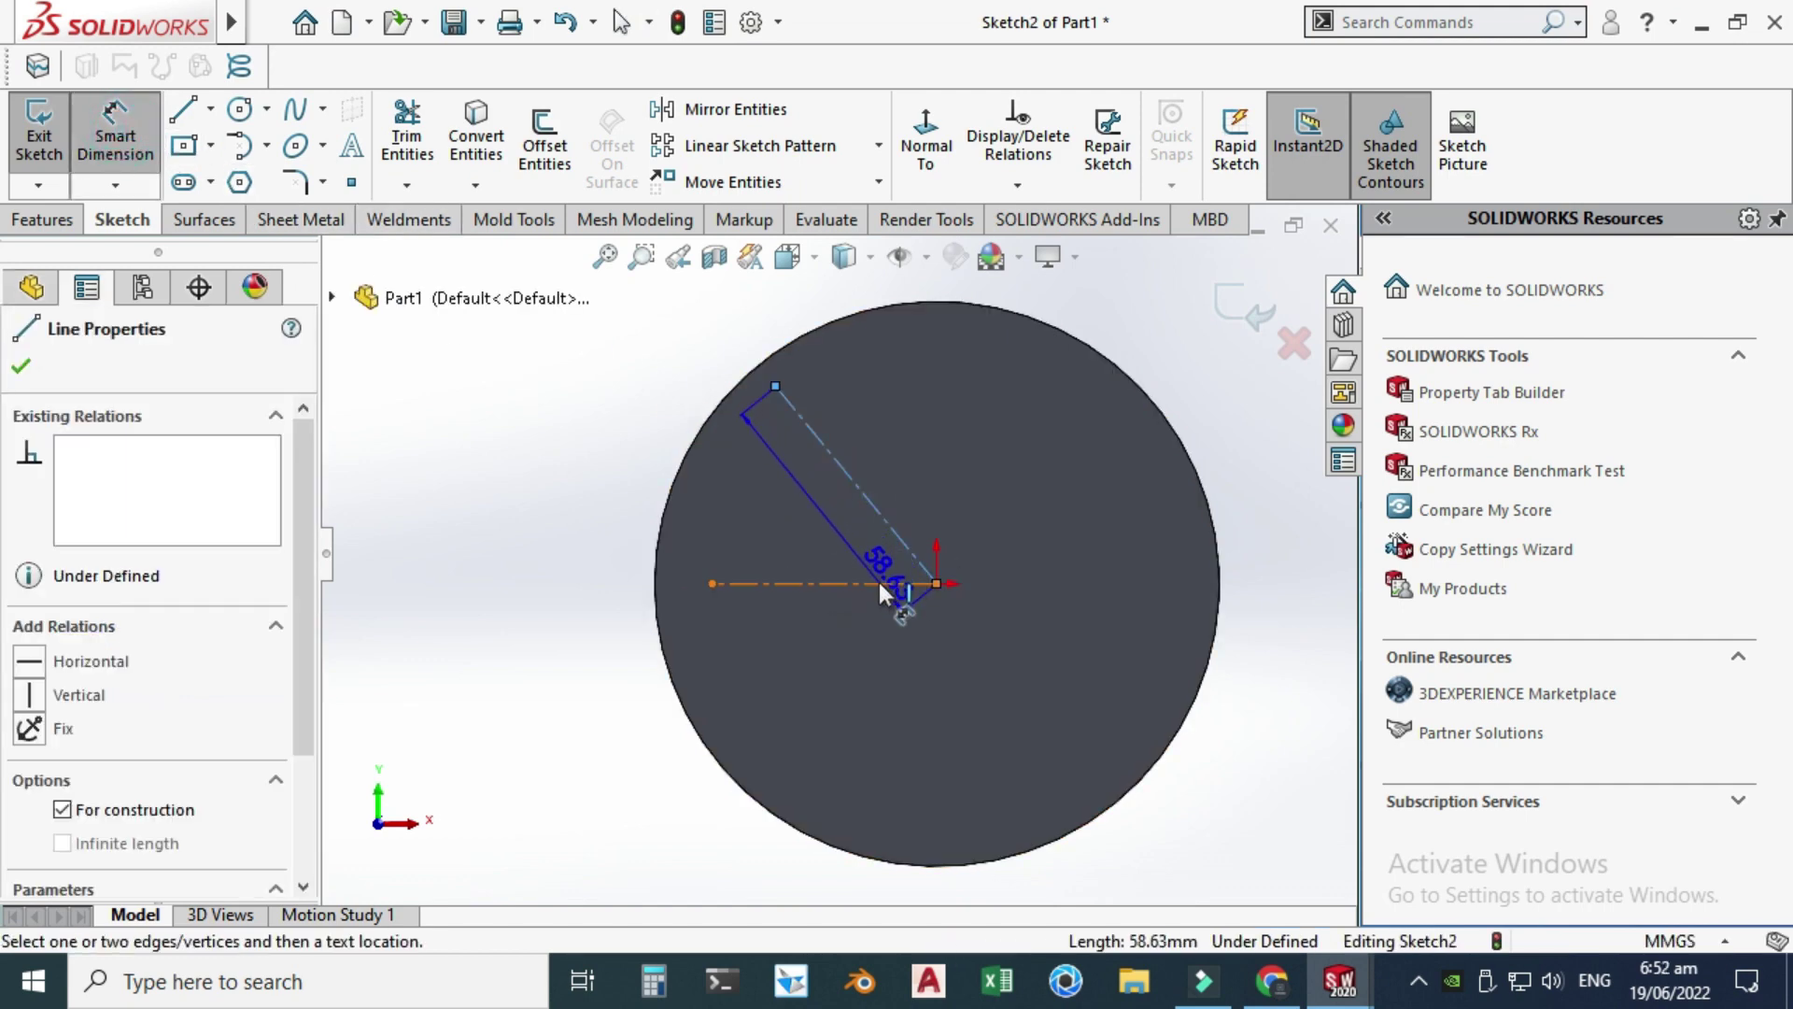
{"action": "left_click", "coordinate": [878, 579]}
{"action": "left_click", "coordinate": [848, 559]}
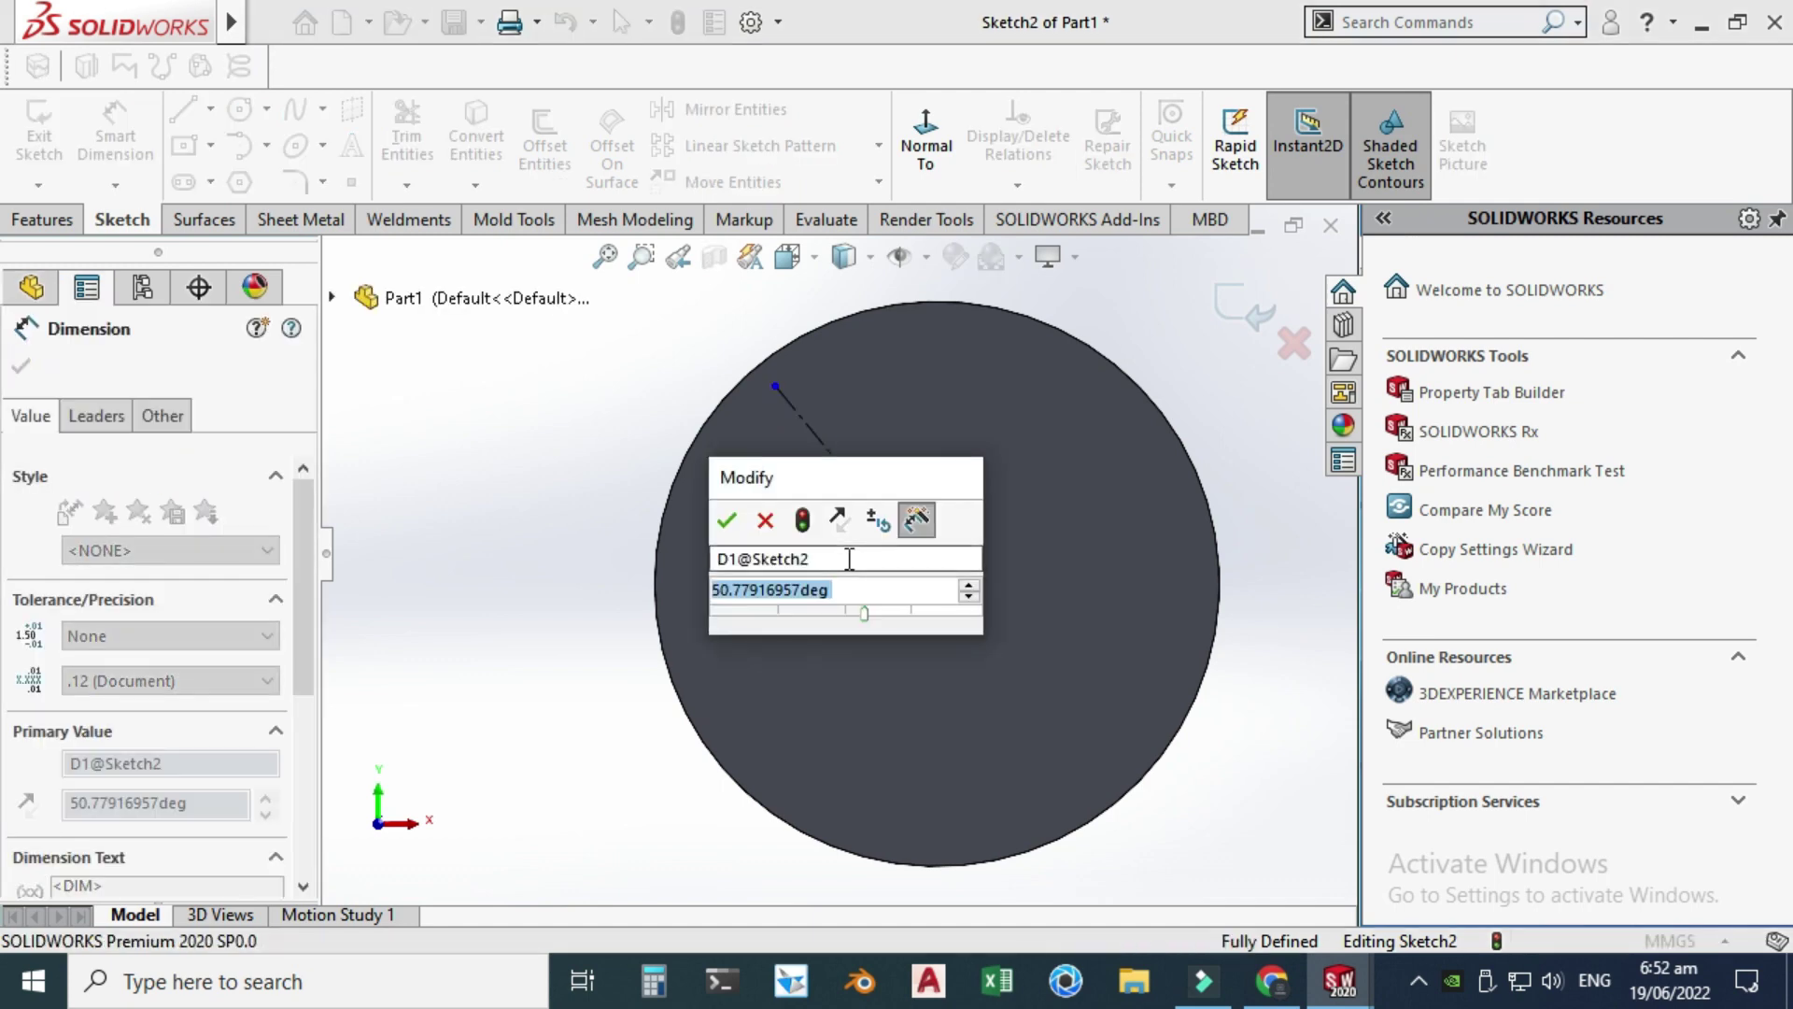
{"action": "type", "text": "45"}
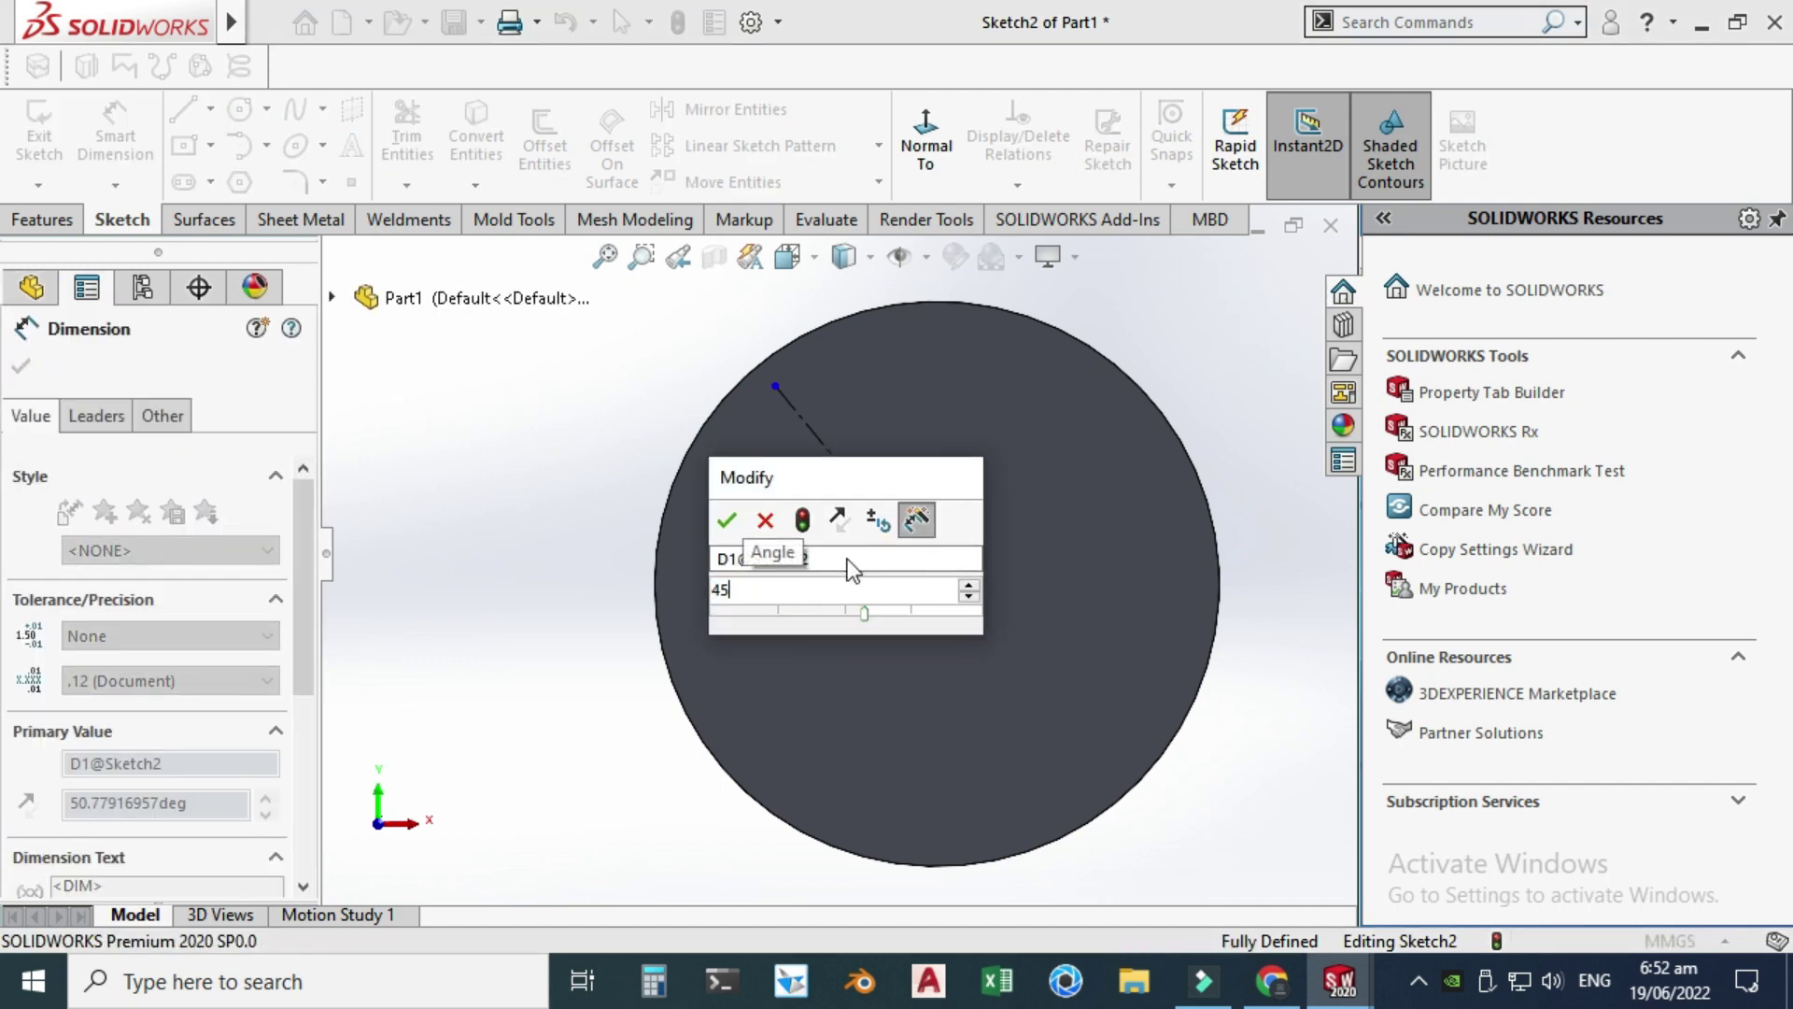
{"action": "key", "text": "Return"}
{"action": "key", "text": "Escape"}
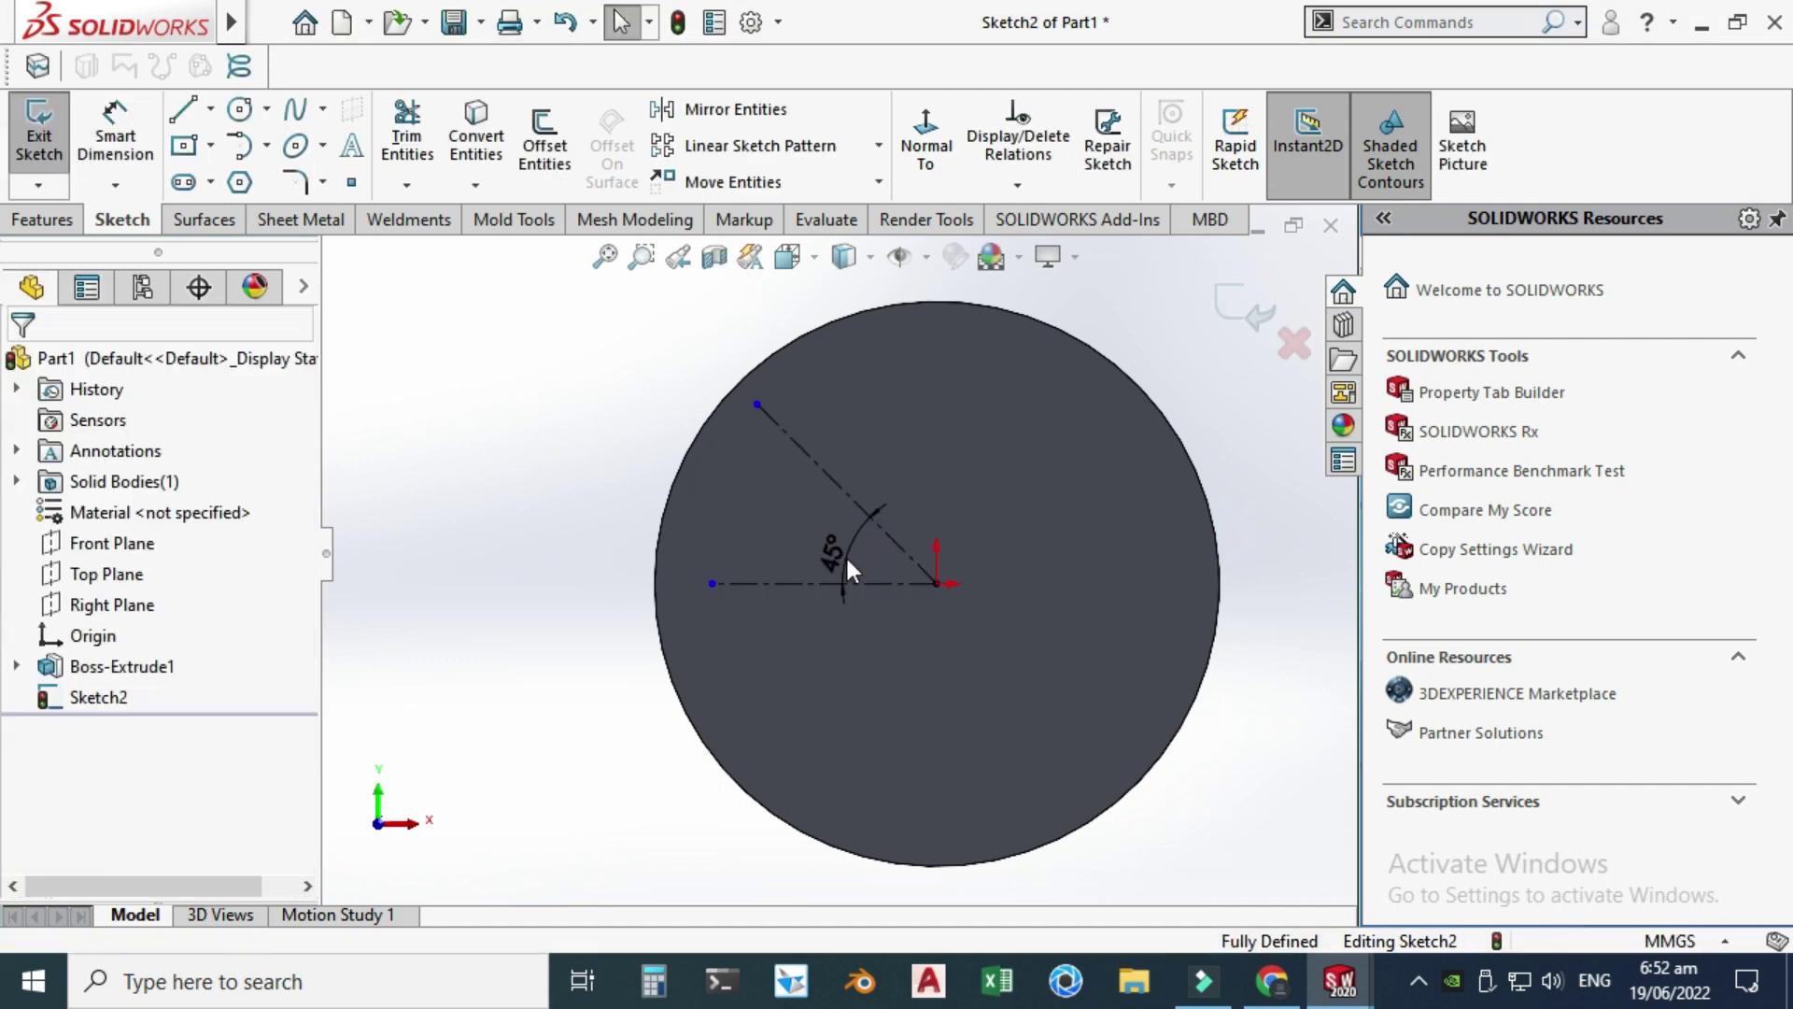
- Sketch a circle about 13.6 mm in diameter centered on the slanted centerline, near its outer end
{"action": "left_click", "coordinate": [240, 111]}
{"action": "left_click", "coordinate": [805, 452]}
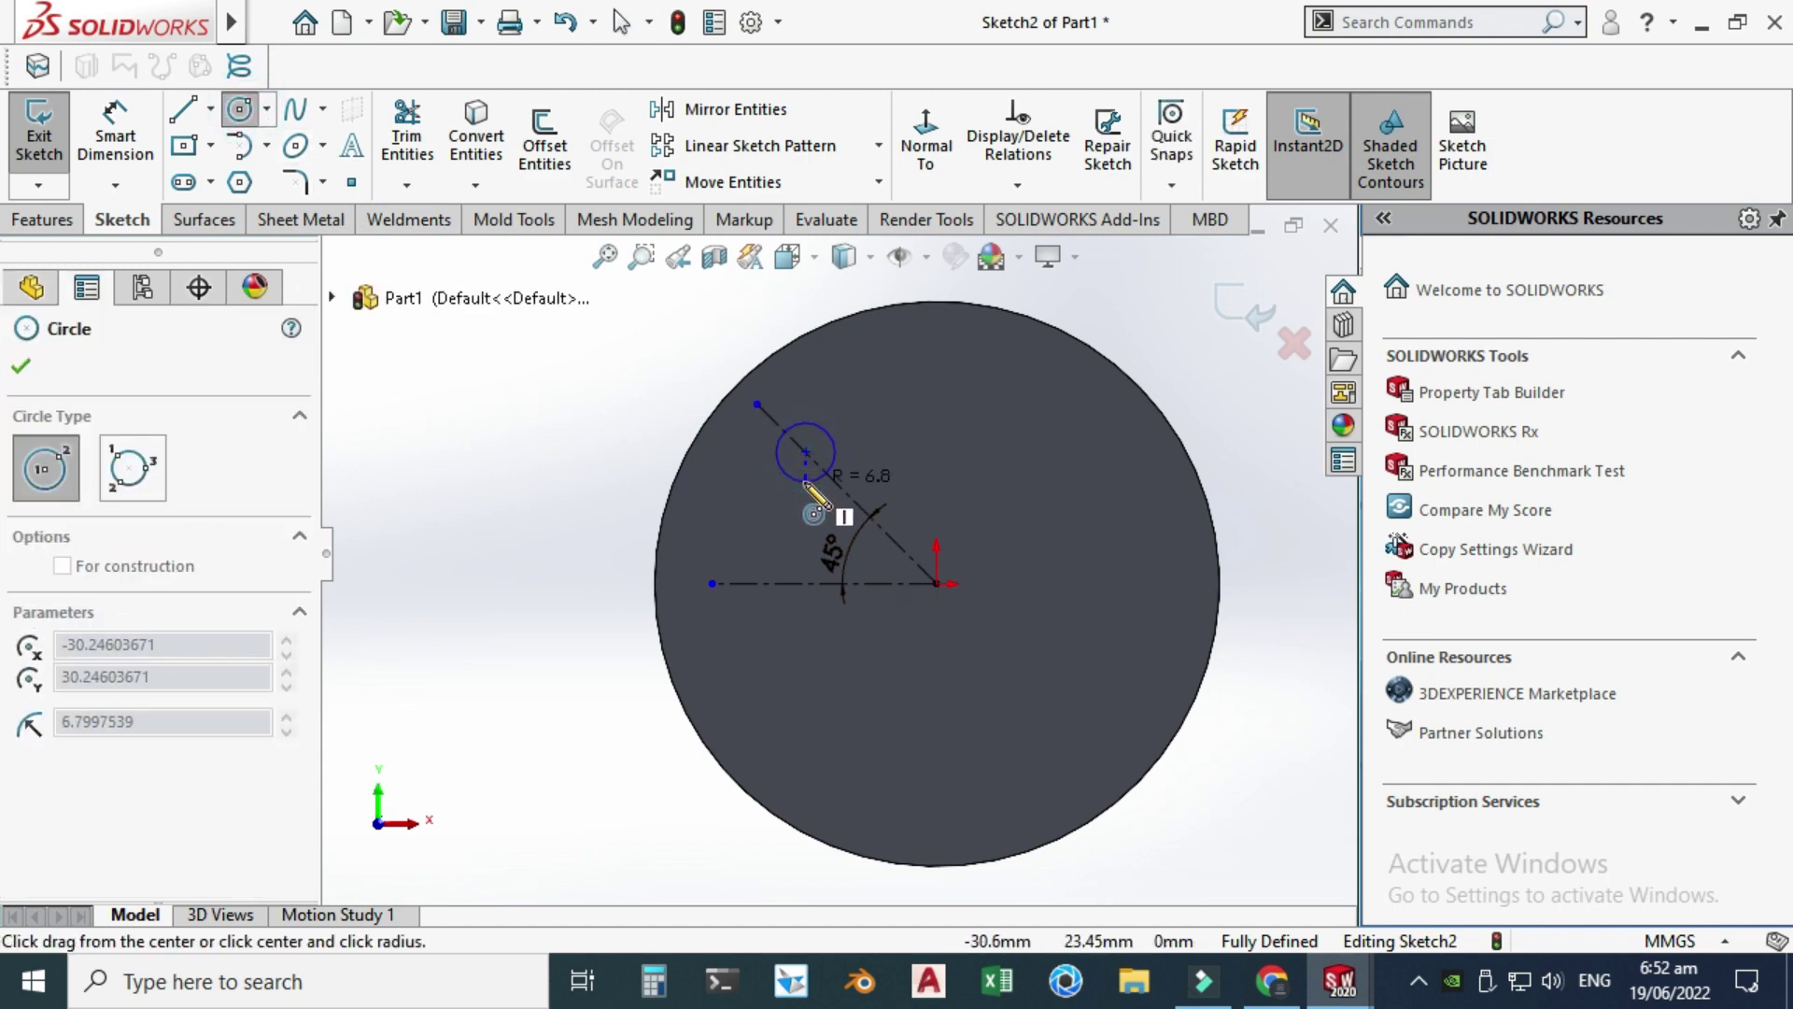
{"action": "left_click", "coordinate": [805, 482]}
{"action": "key", "text": "Escape"}
- Dimension the small circle's diameter and set it to 19 mm
{"action": "left_click", "coordinate": [115, 131]}
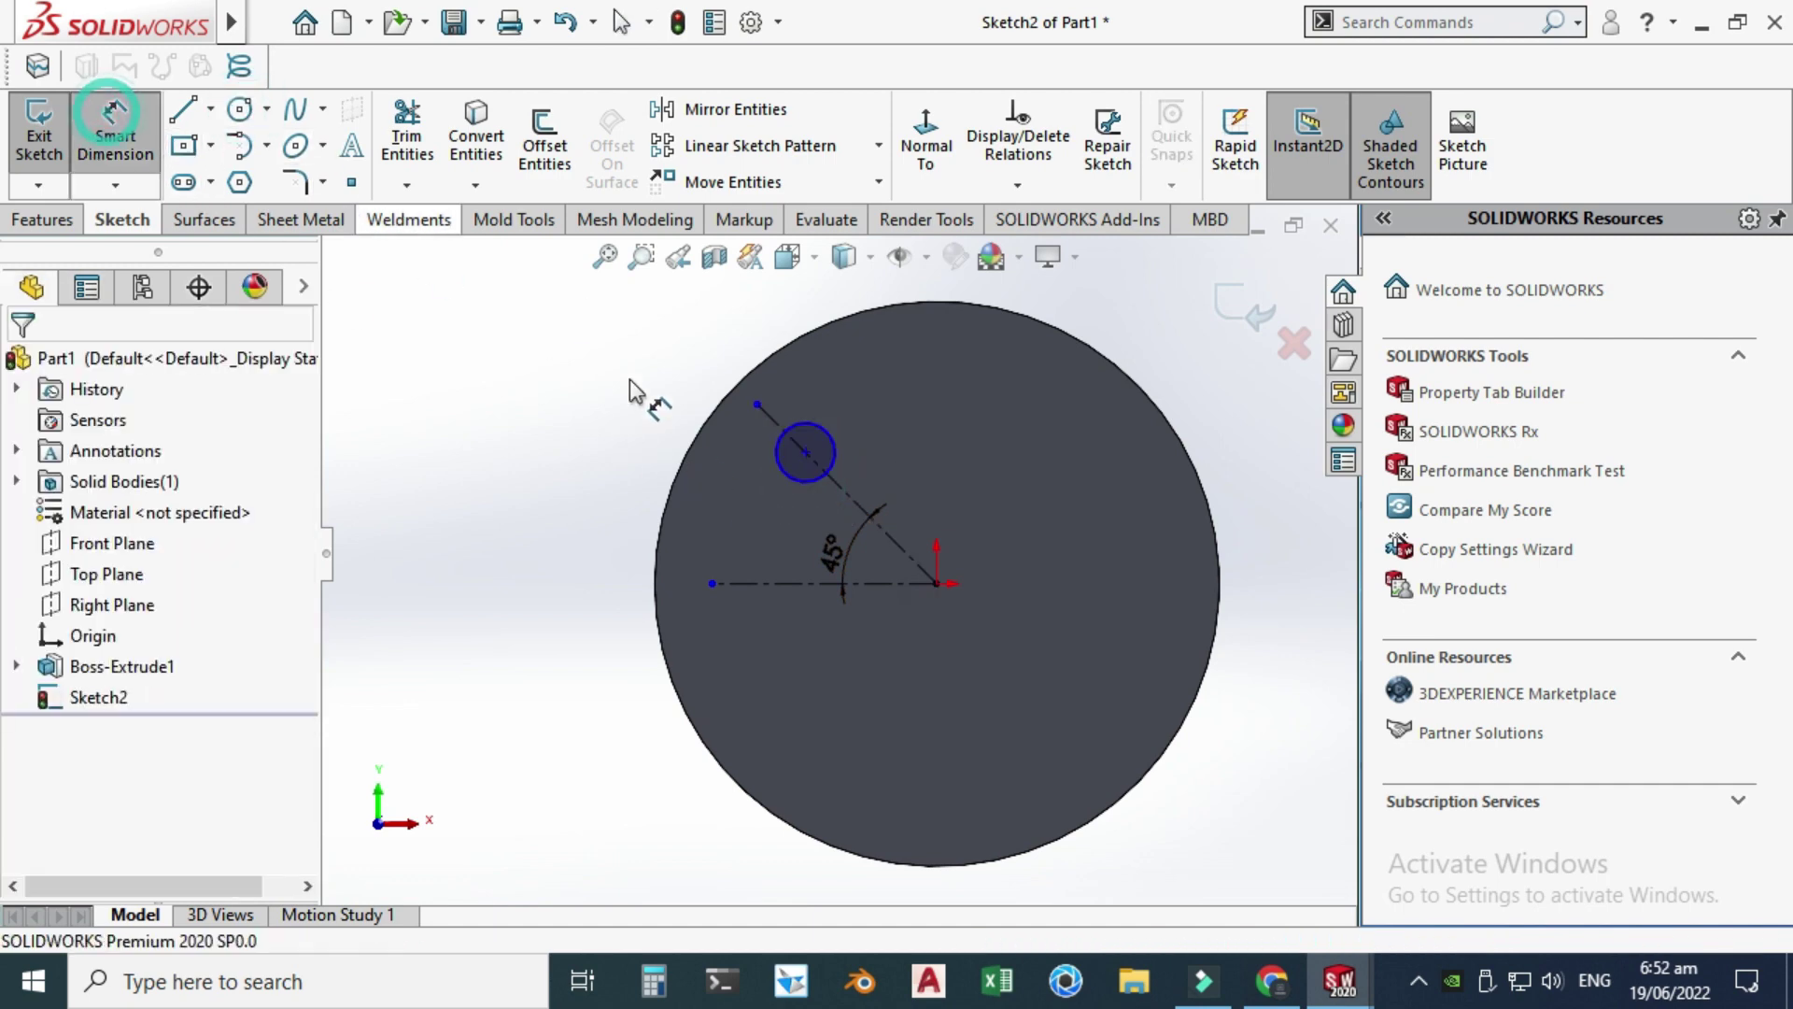
{"action": "left_click", "coordinate": [775, 453]}
{"action": "left_click", "coordinate": [536, 414]}
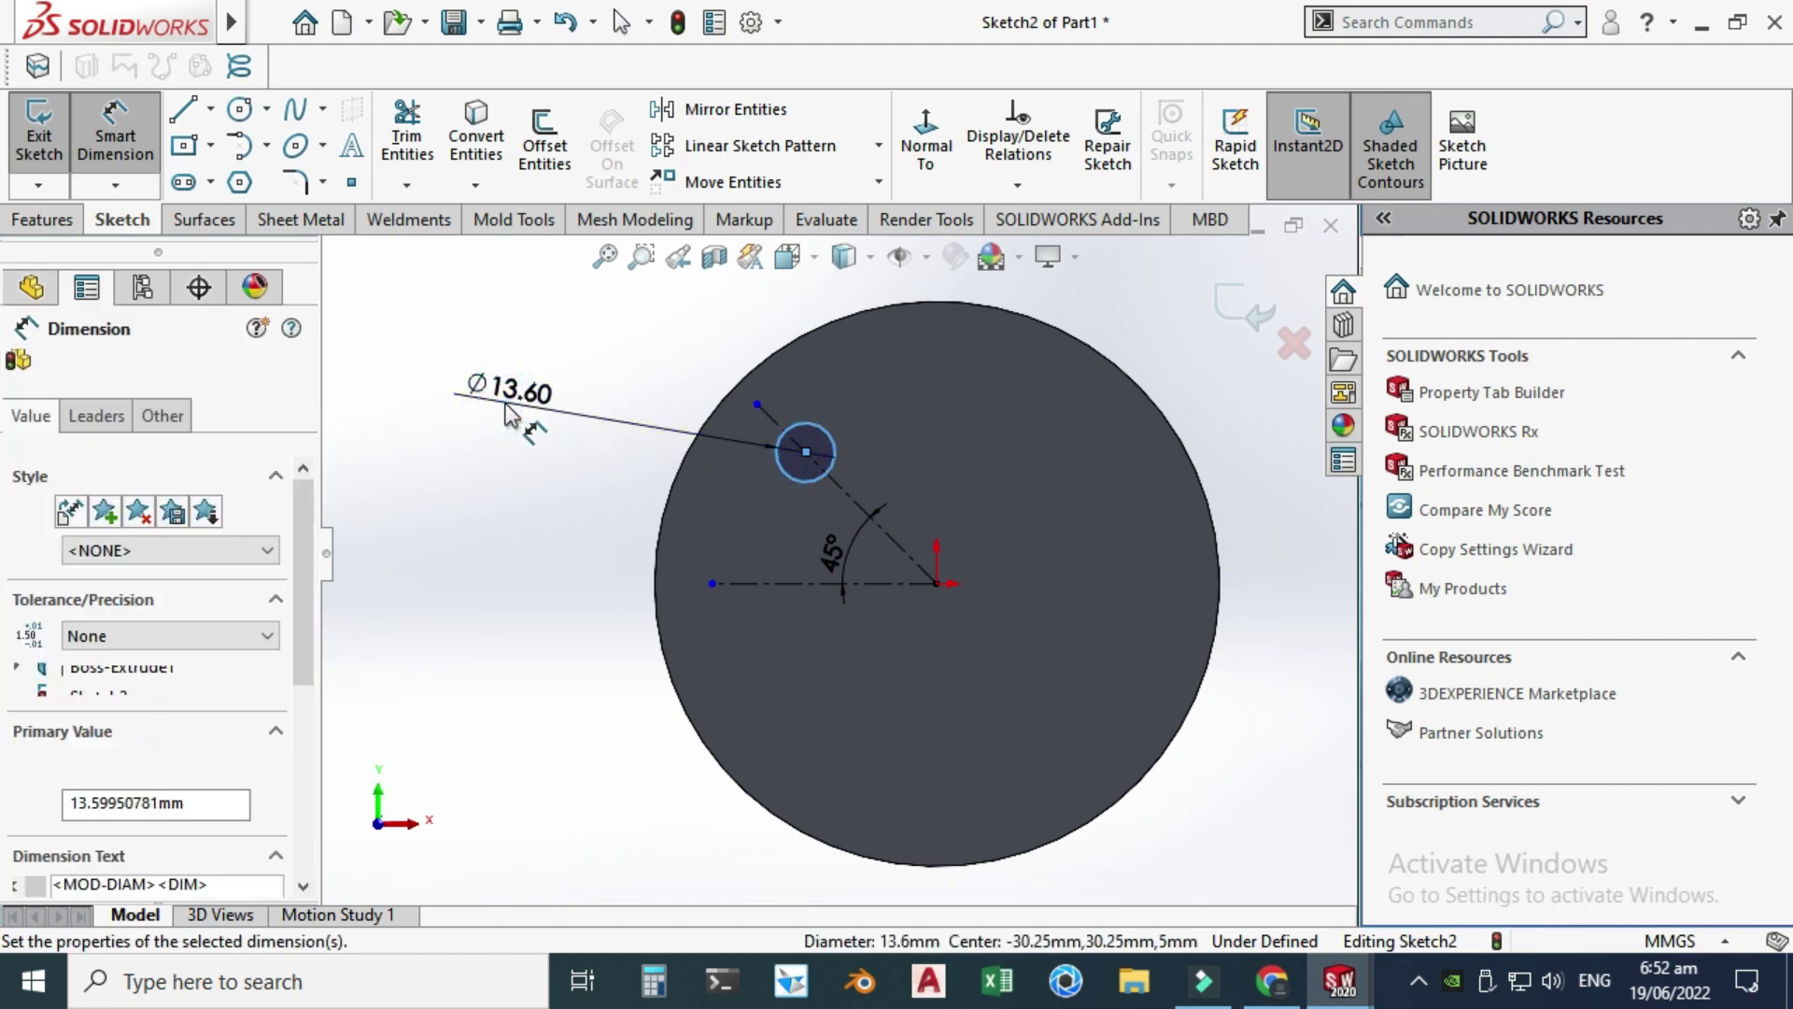
{"action": "type", "text": "19"}
{"action": "key", "text": "Return"}
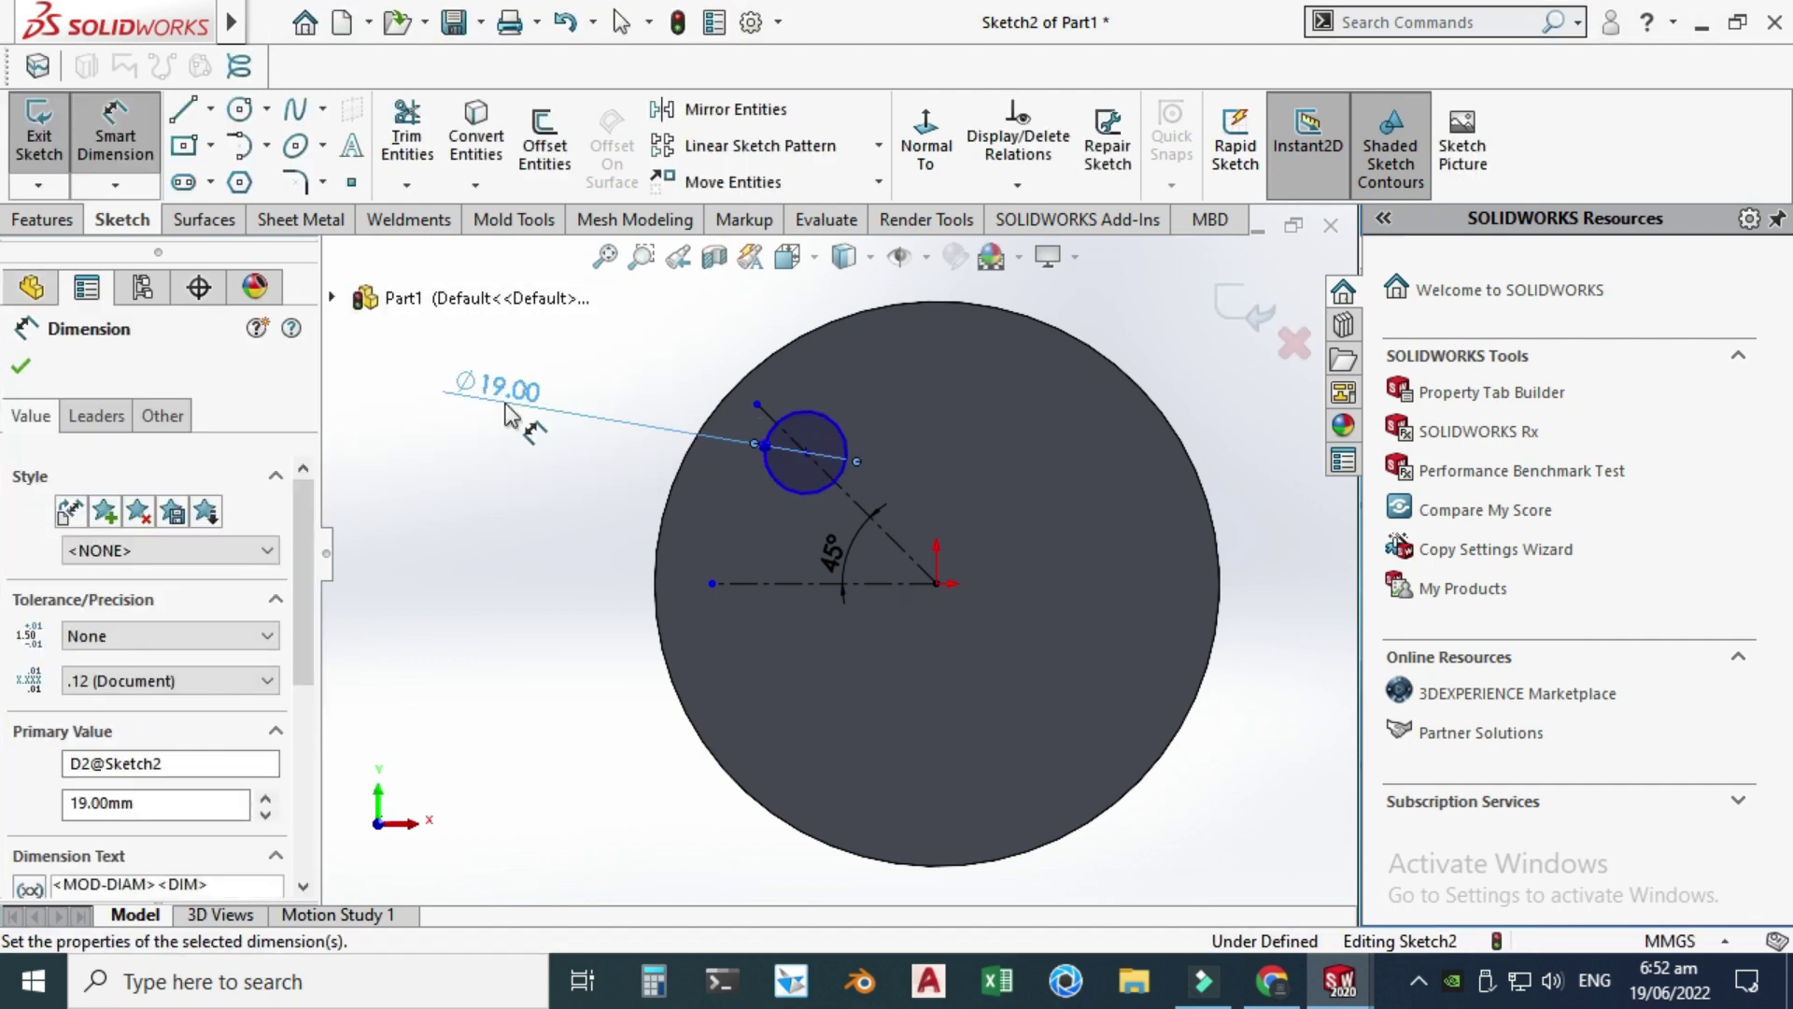
{"action": "key", "text": "Escape"}
- Dimension the vertical distance from the small circle's center to the horizontal centerline and set it to 35 mm
{"action": "left_click", "coordinate": [140, 136]}
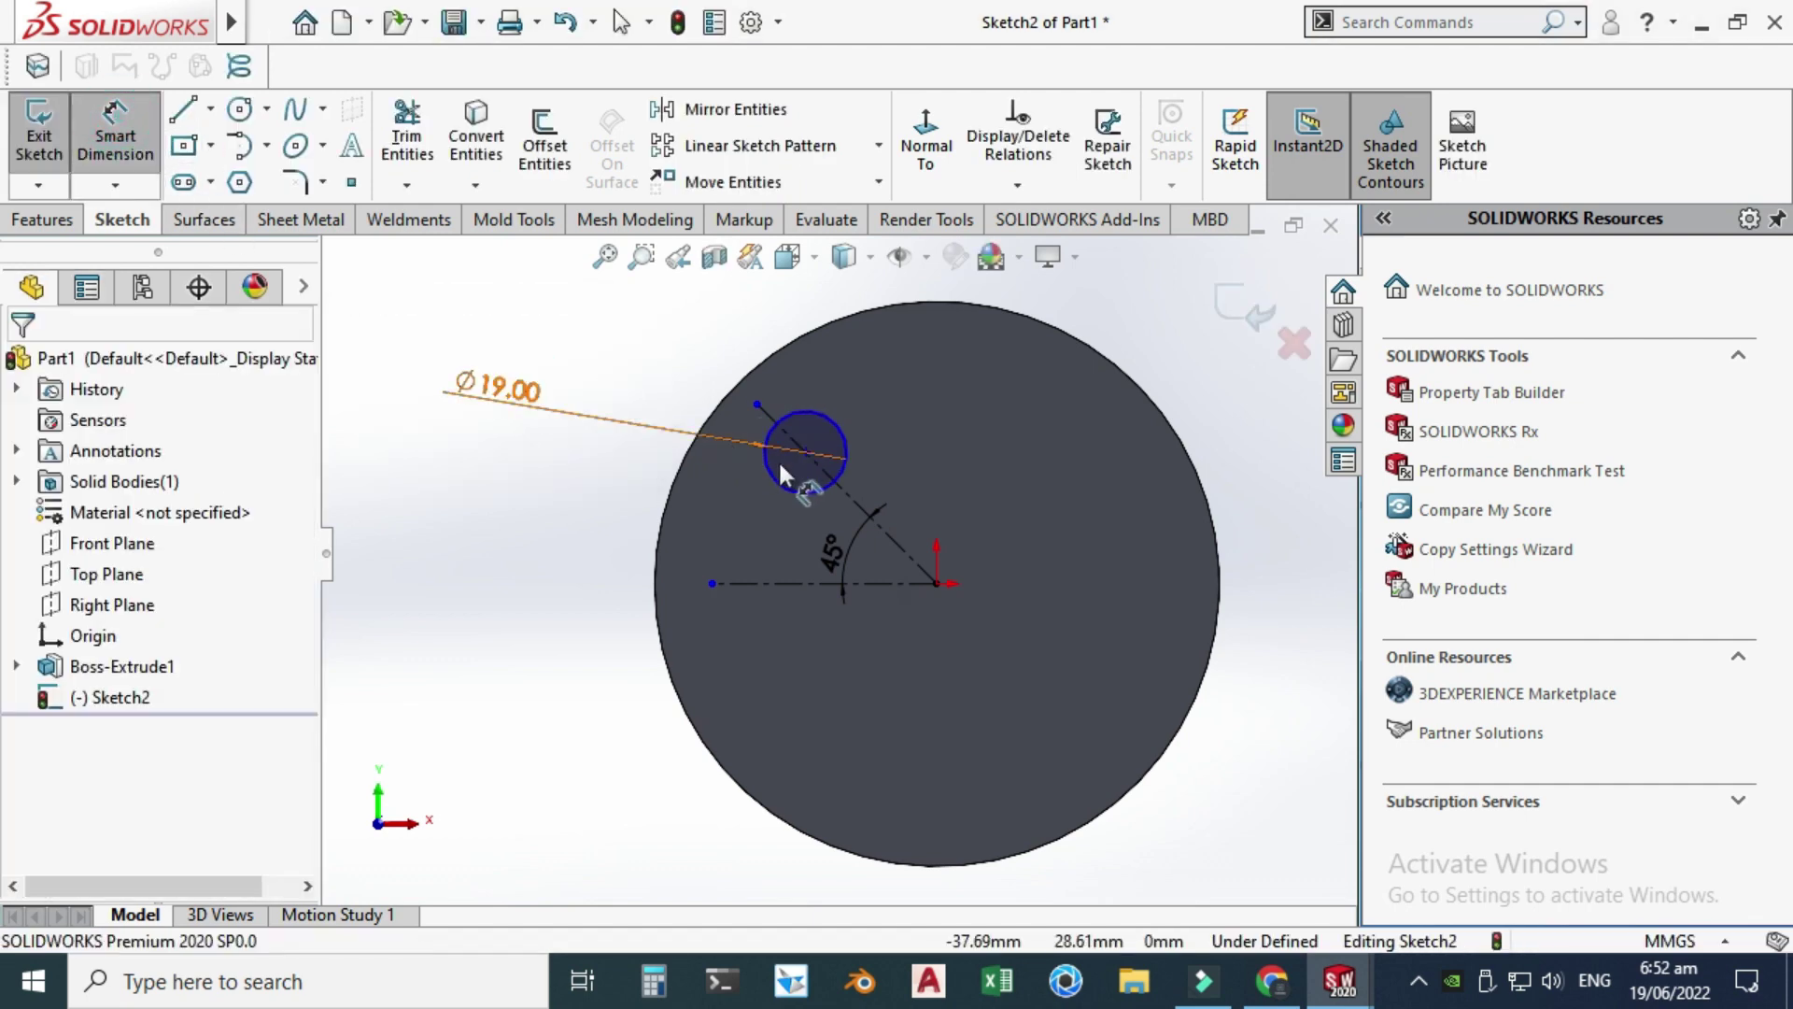
{"action": "left_click", "coordinate": [805, 451]}
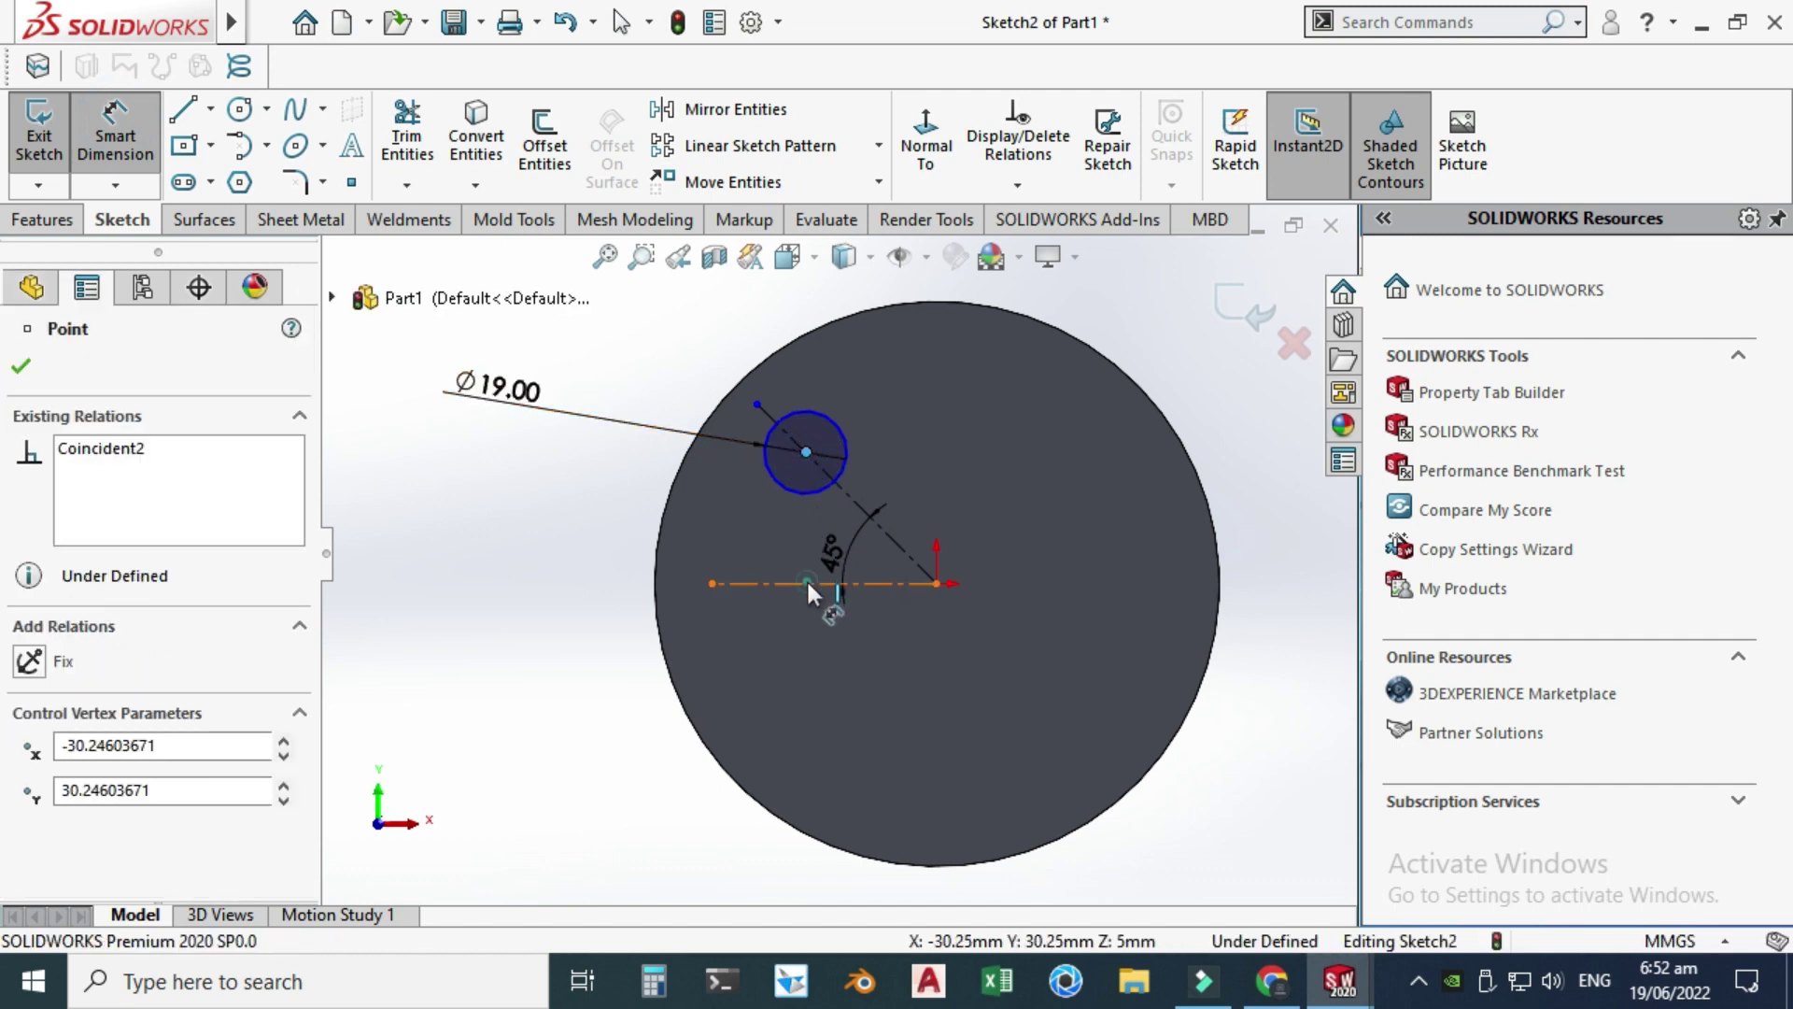
{"action": "left_click", "coordinate": [807, 584]}
{"action": "left_click", "coordinate": [501, 549]}
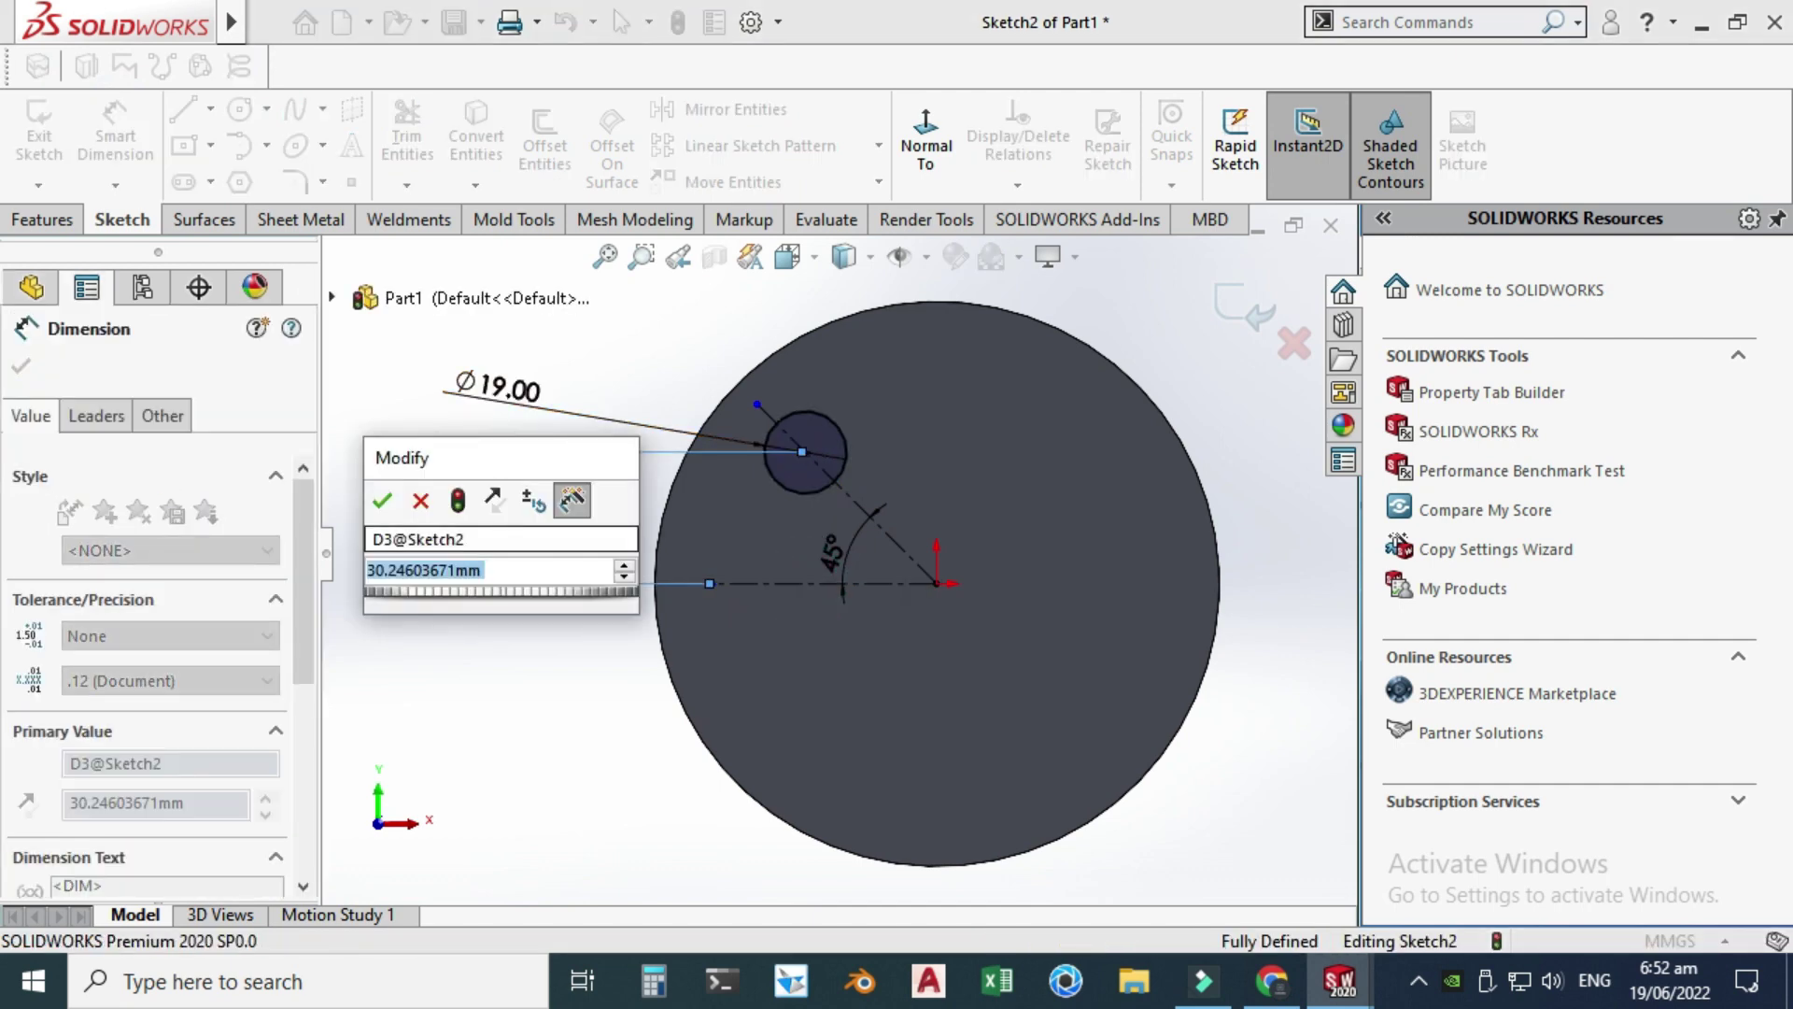
{"action": "key", "text": "Return"}
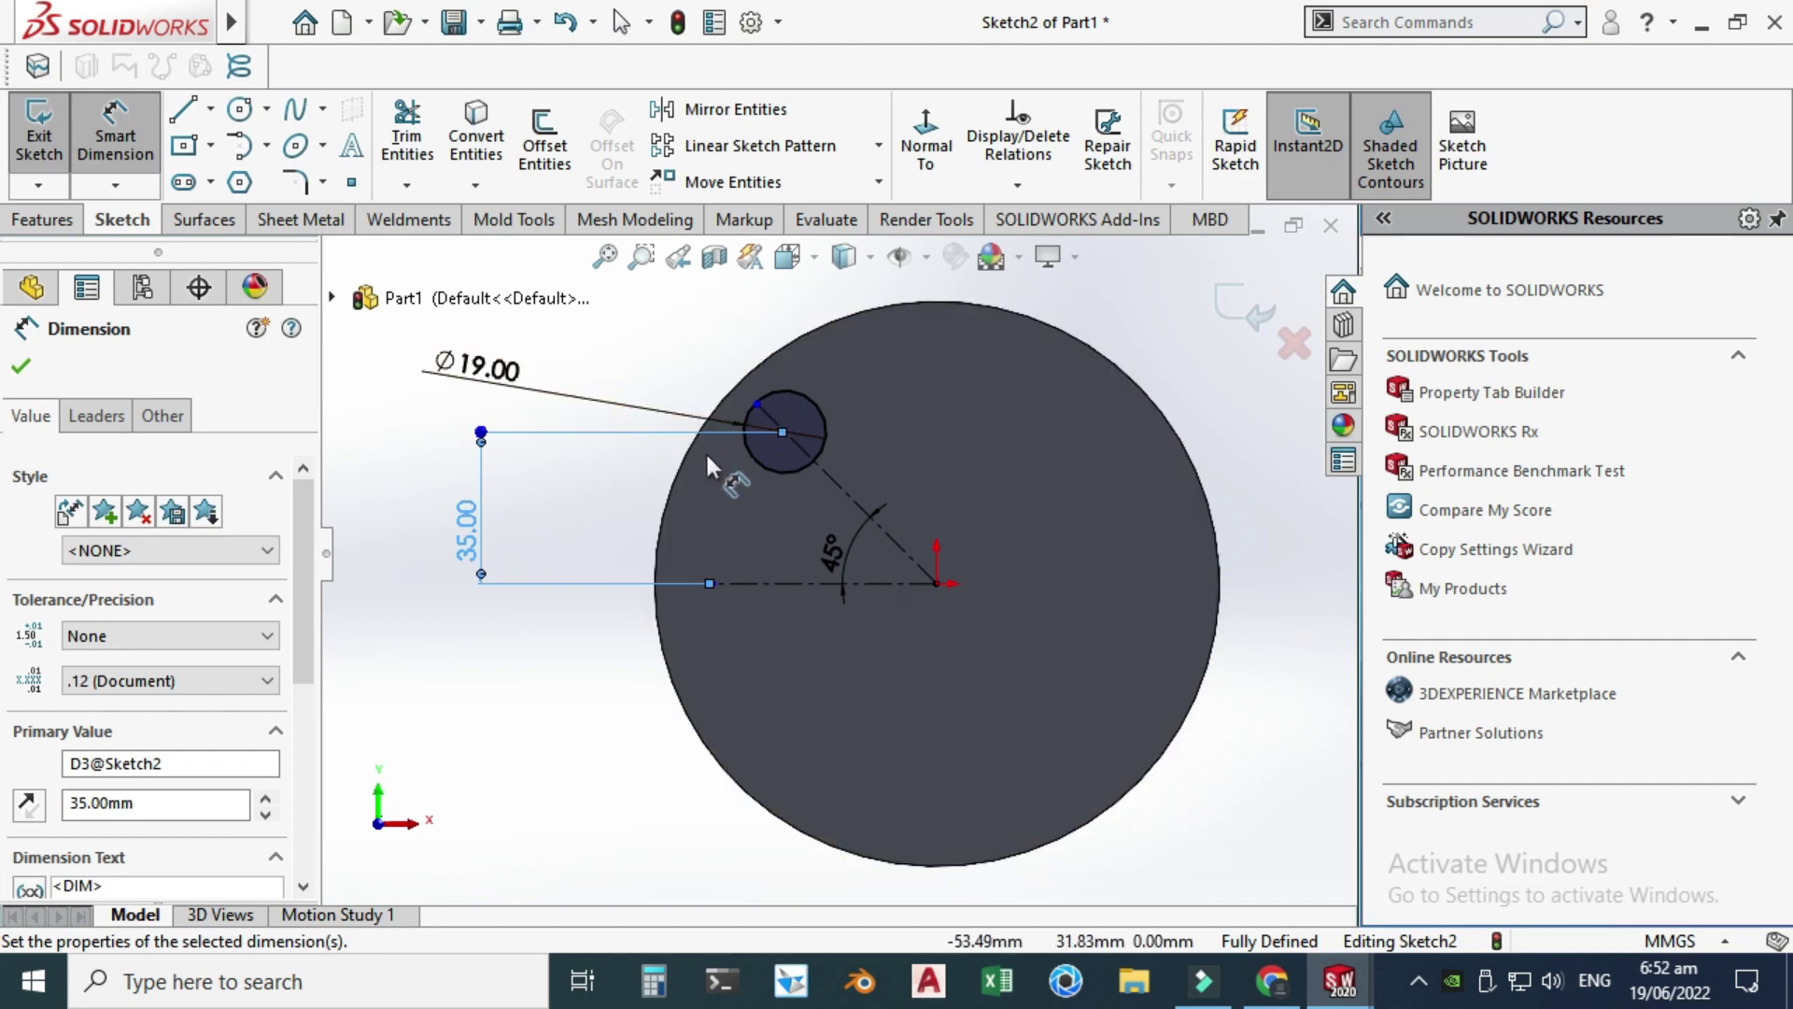
- Extrude the 19 mm circle as a 25 mm blind boss merged with the disc
{"action": "scroll", "coordinate": [721, 497], "scroll_direction": "up", "scroll_amount": 1}
{"action": "left_click", "coordinate": [38, 141]}
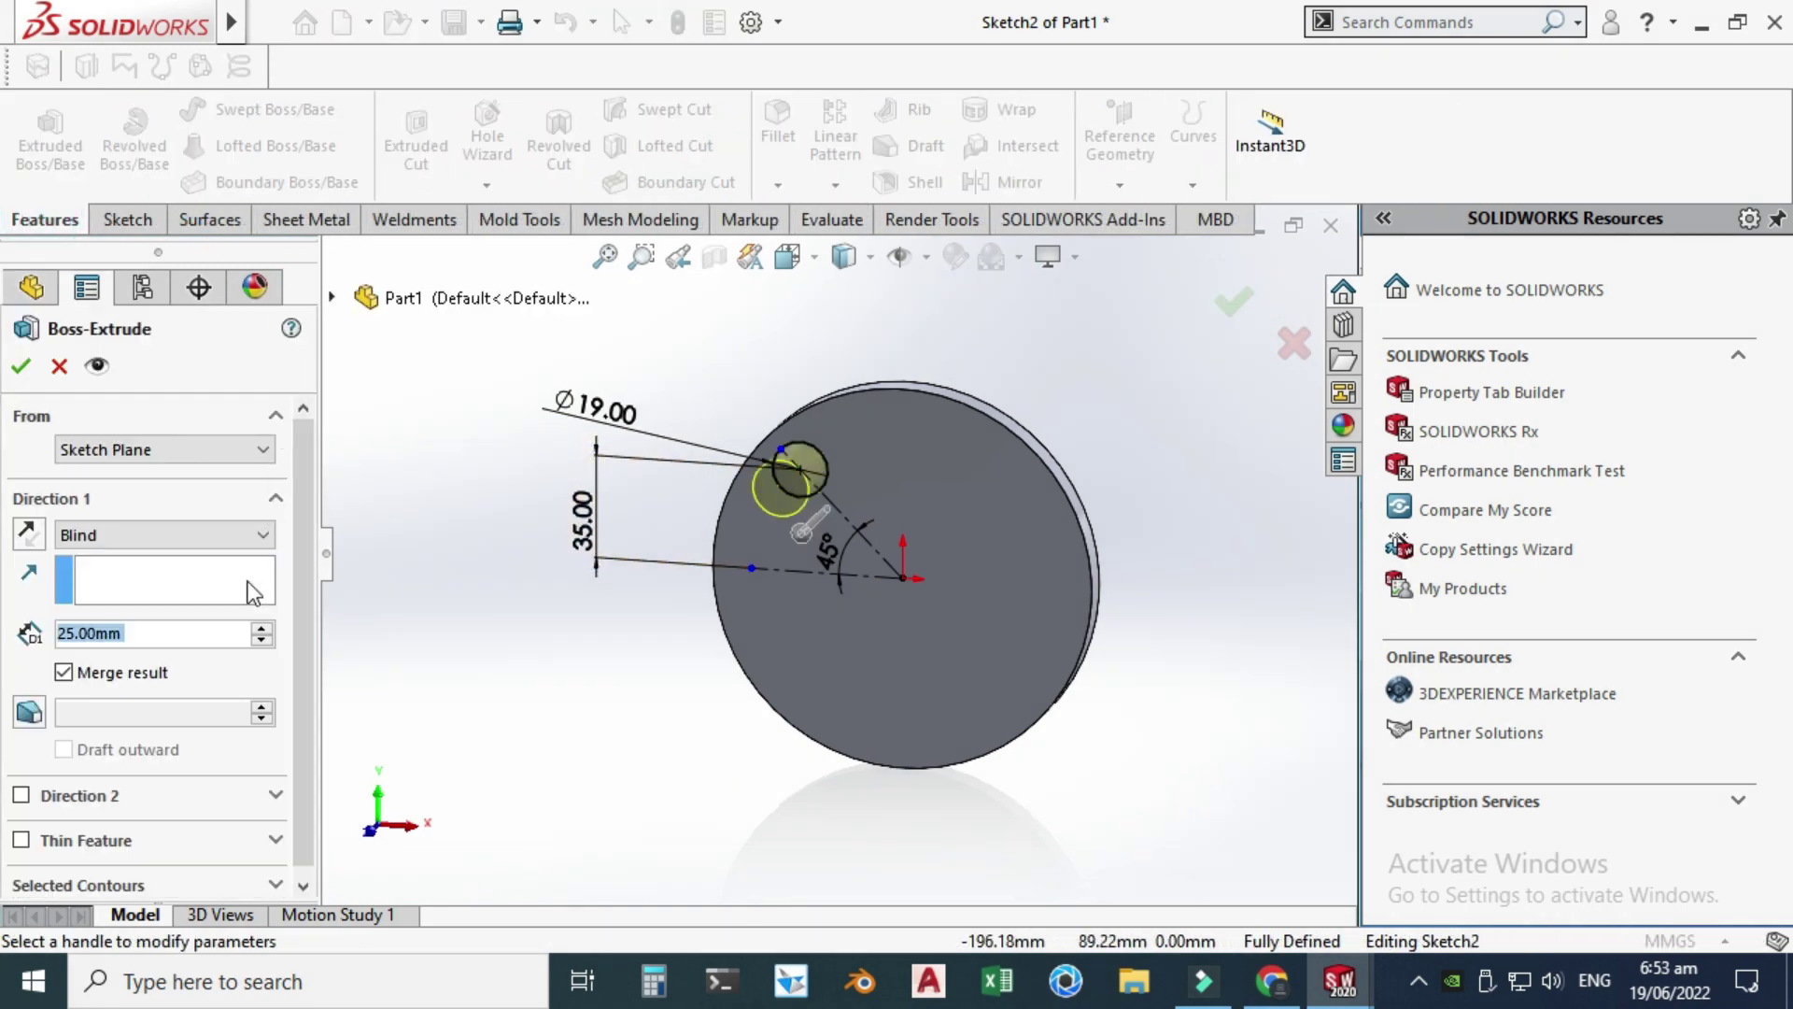
{"action": "left_click", "coordinate": [22, 366]}
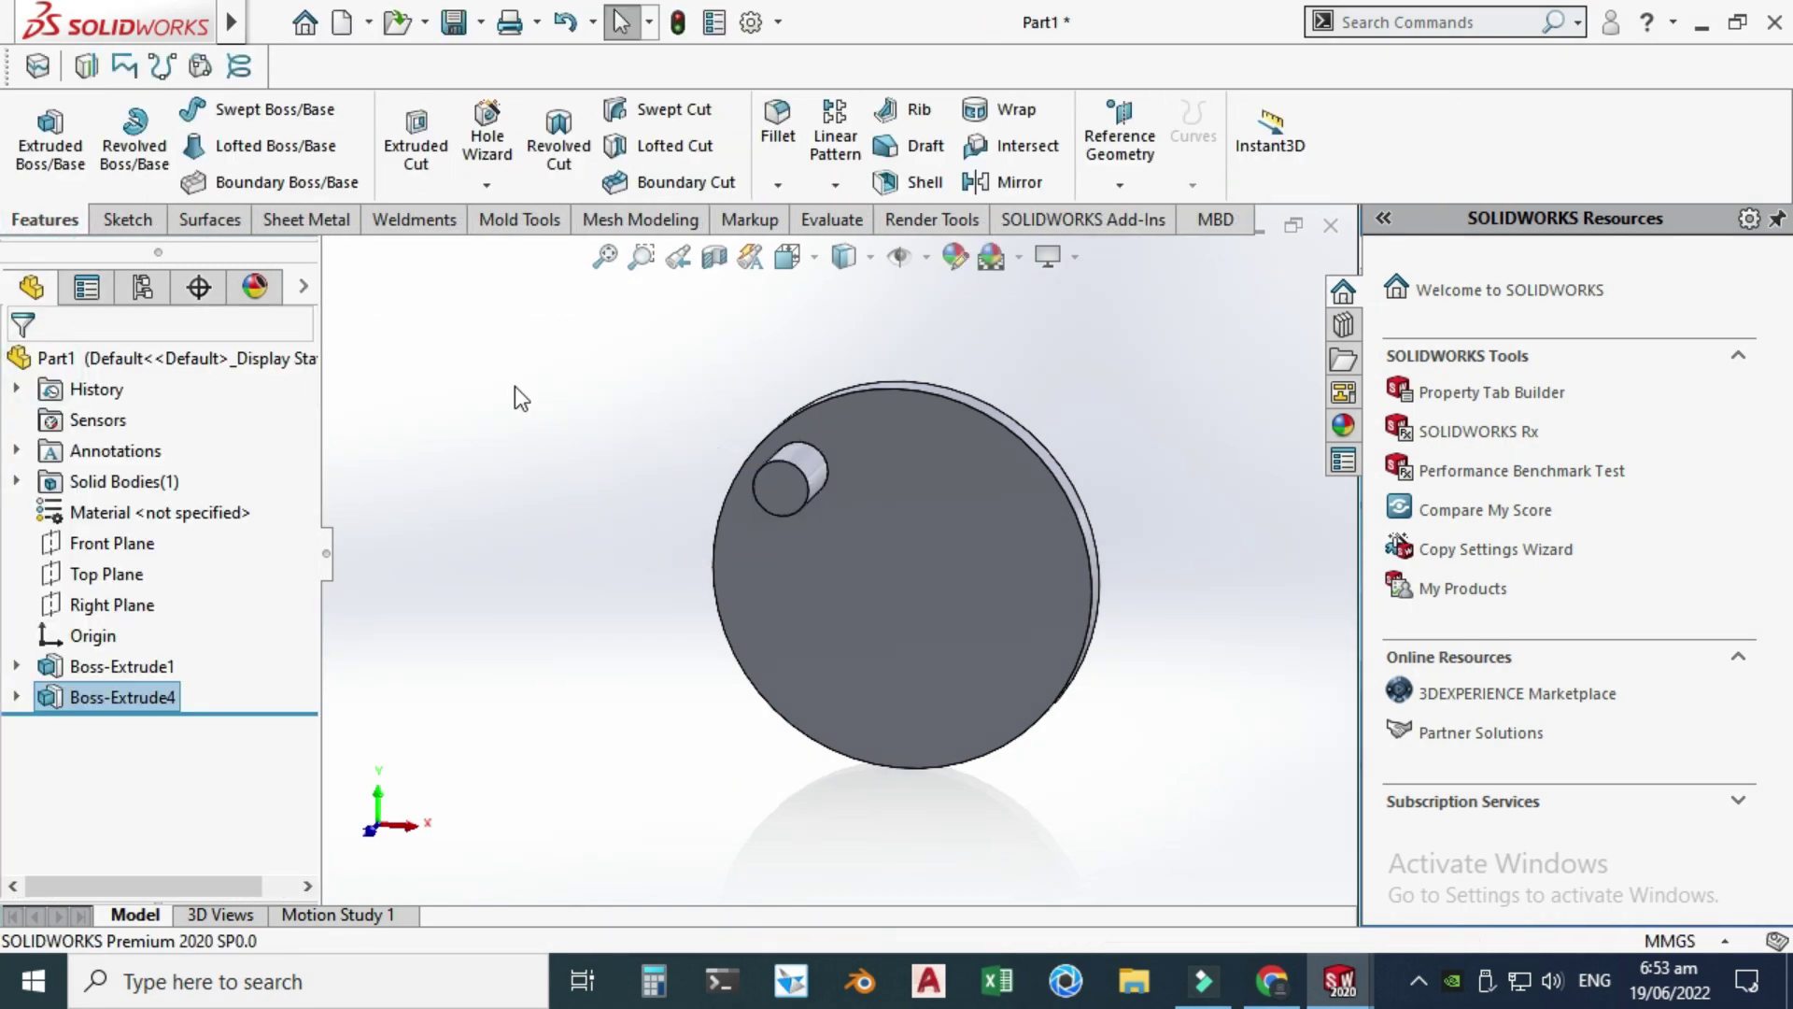
- Start a sketch on the disc's back face and draw a circle about 44 mm in diameter centered on the origin
{"action": "right_click", "coordinate": [546, 369]}
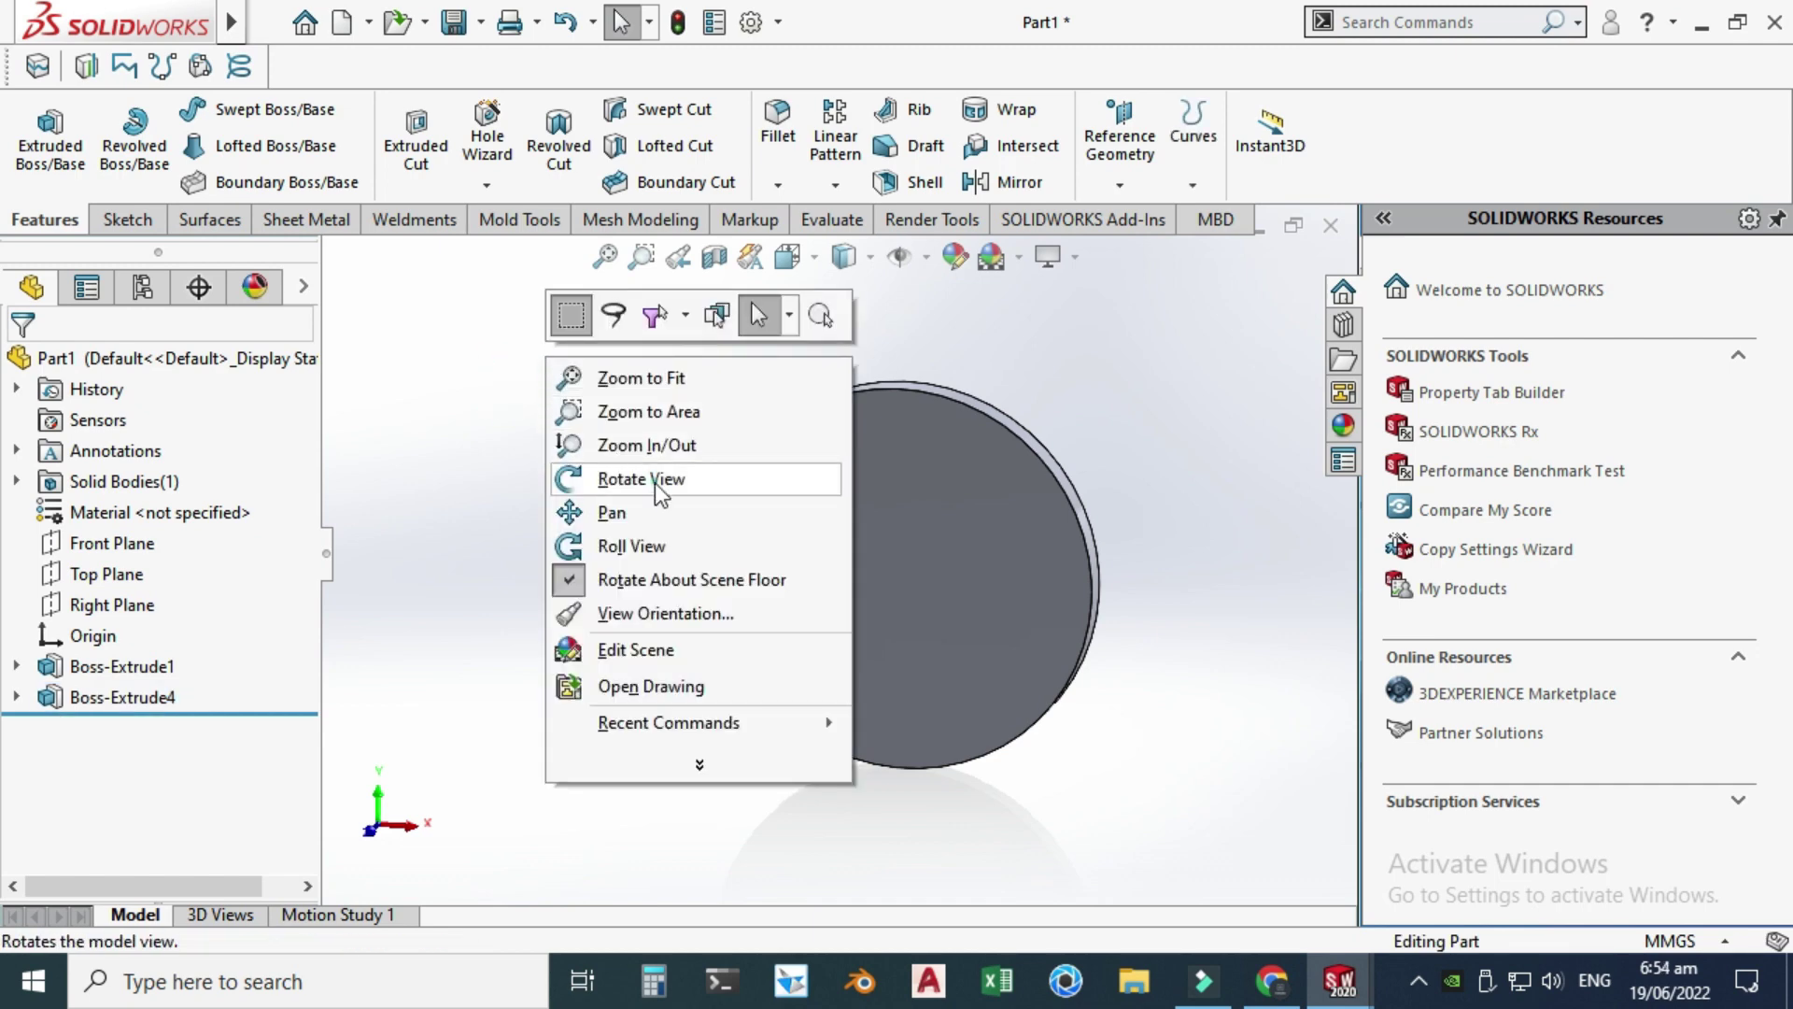
{"action": "left_click", "coordinate": [710, 470]}
{"action": "left_click_drag", "start_coordinate": [653, 480], "coordinate": [632, 528]}
{"action": "key", "text": "Escape"}
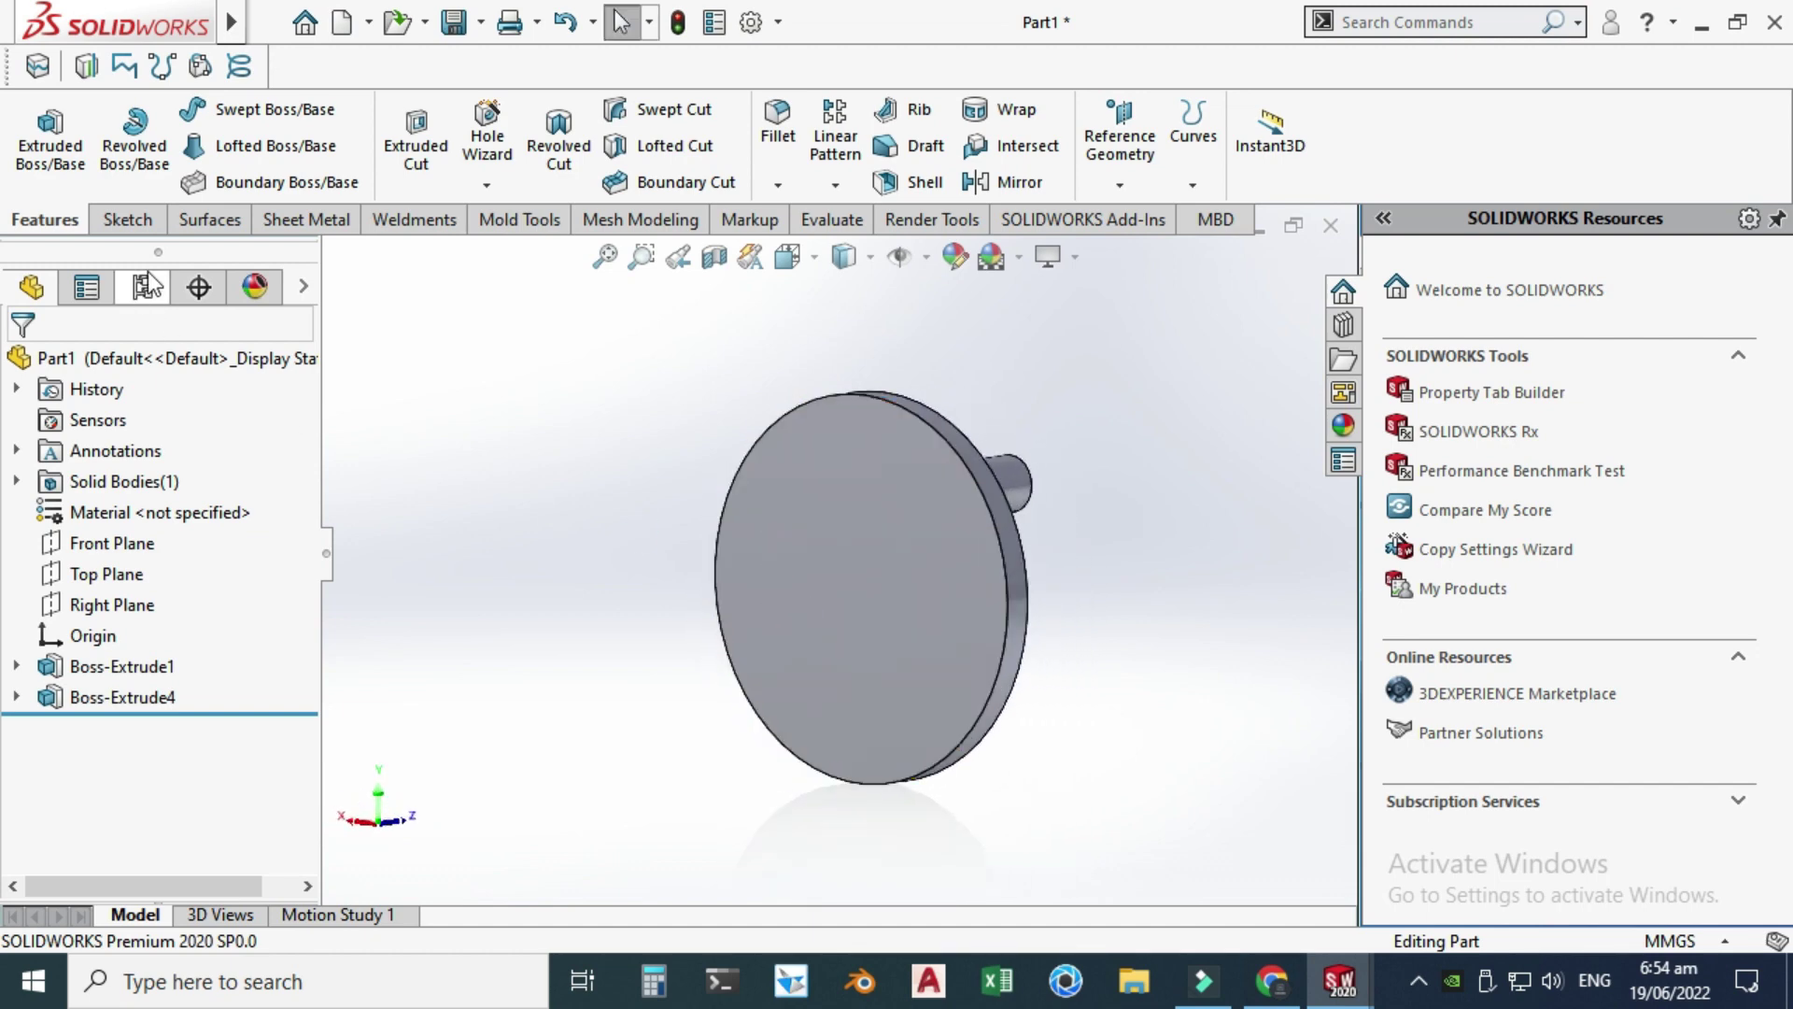
{"action": "left_click", "coordinate": [134, 223]}
{"action": "left_click", "coordinate": [39, 131]}
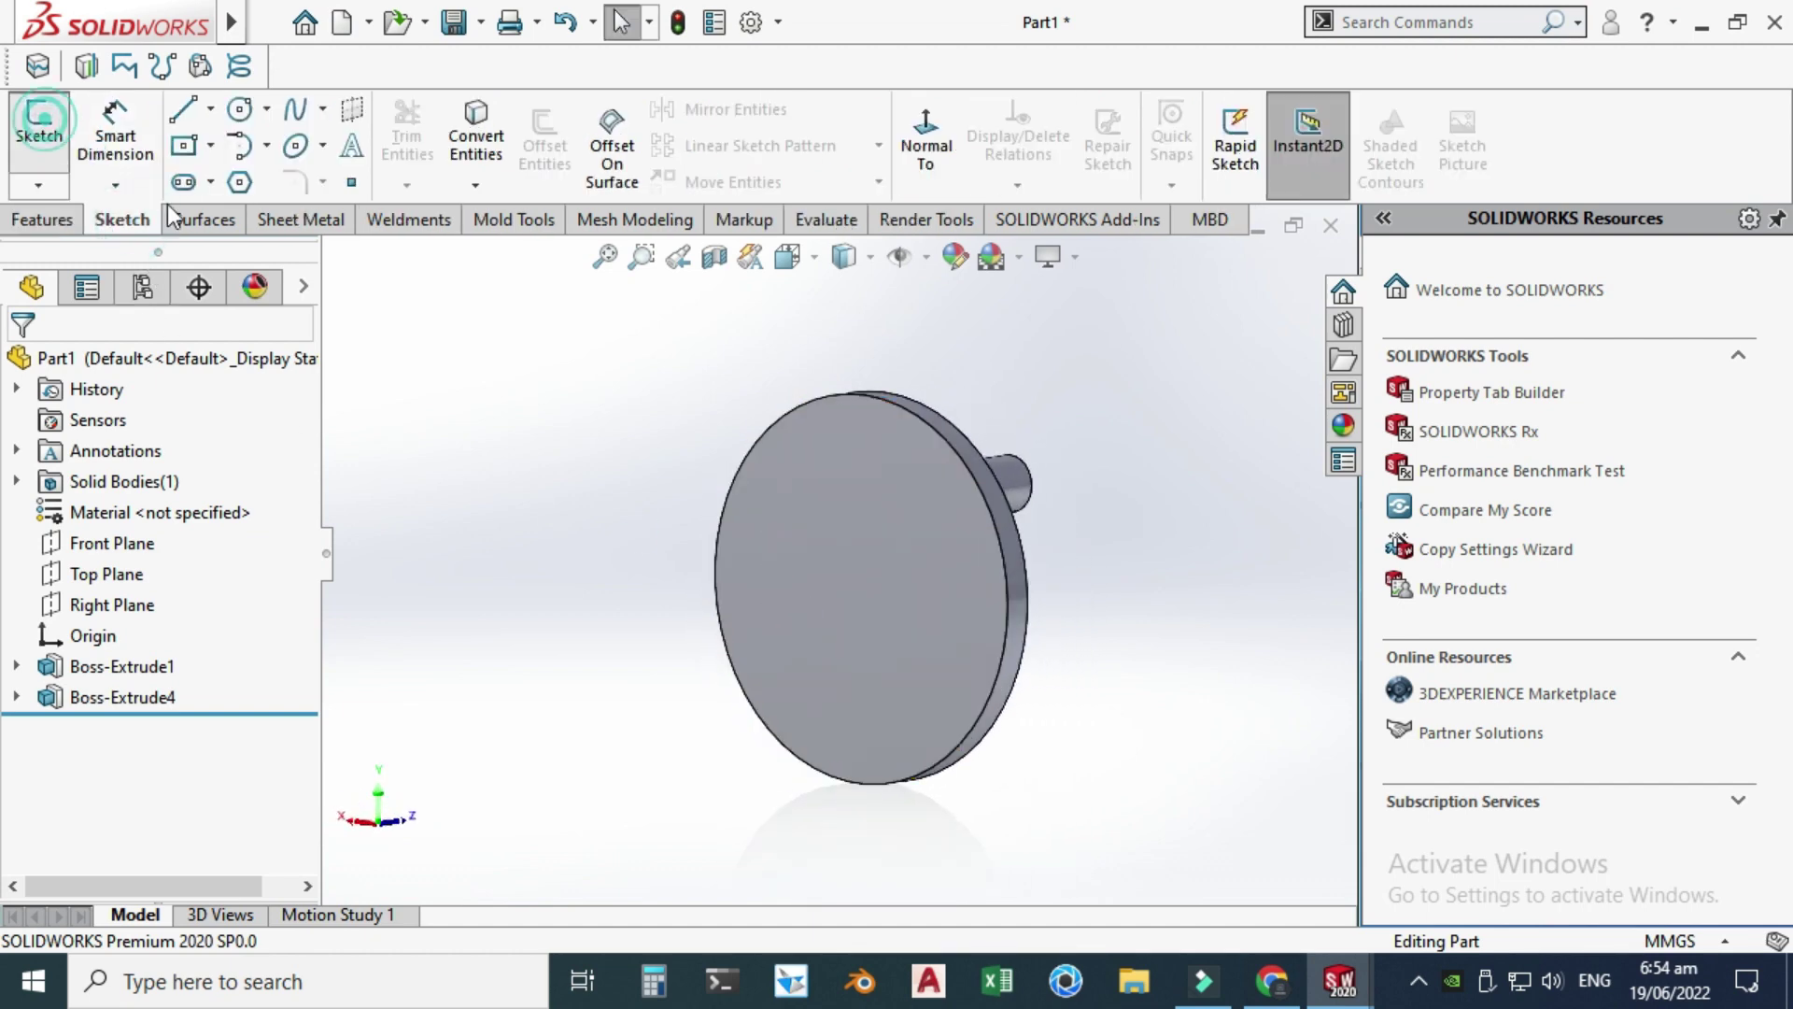
{"action": "left_click", "coordinate": [850, 536]}
{"action": "left_click", "coordinate": [245, 114]}
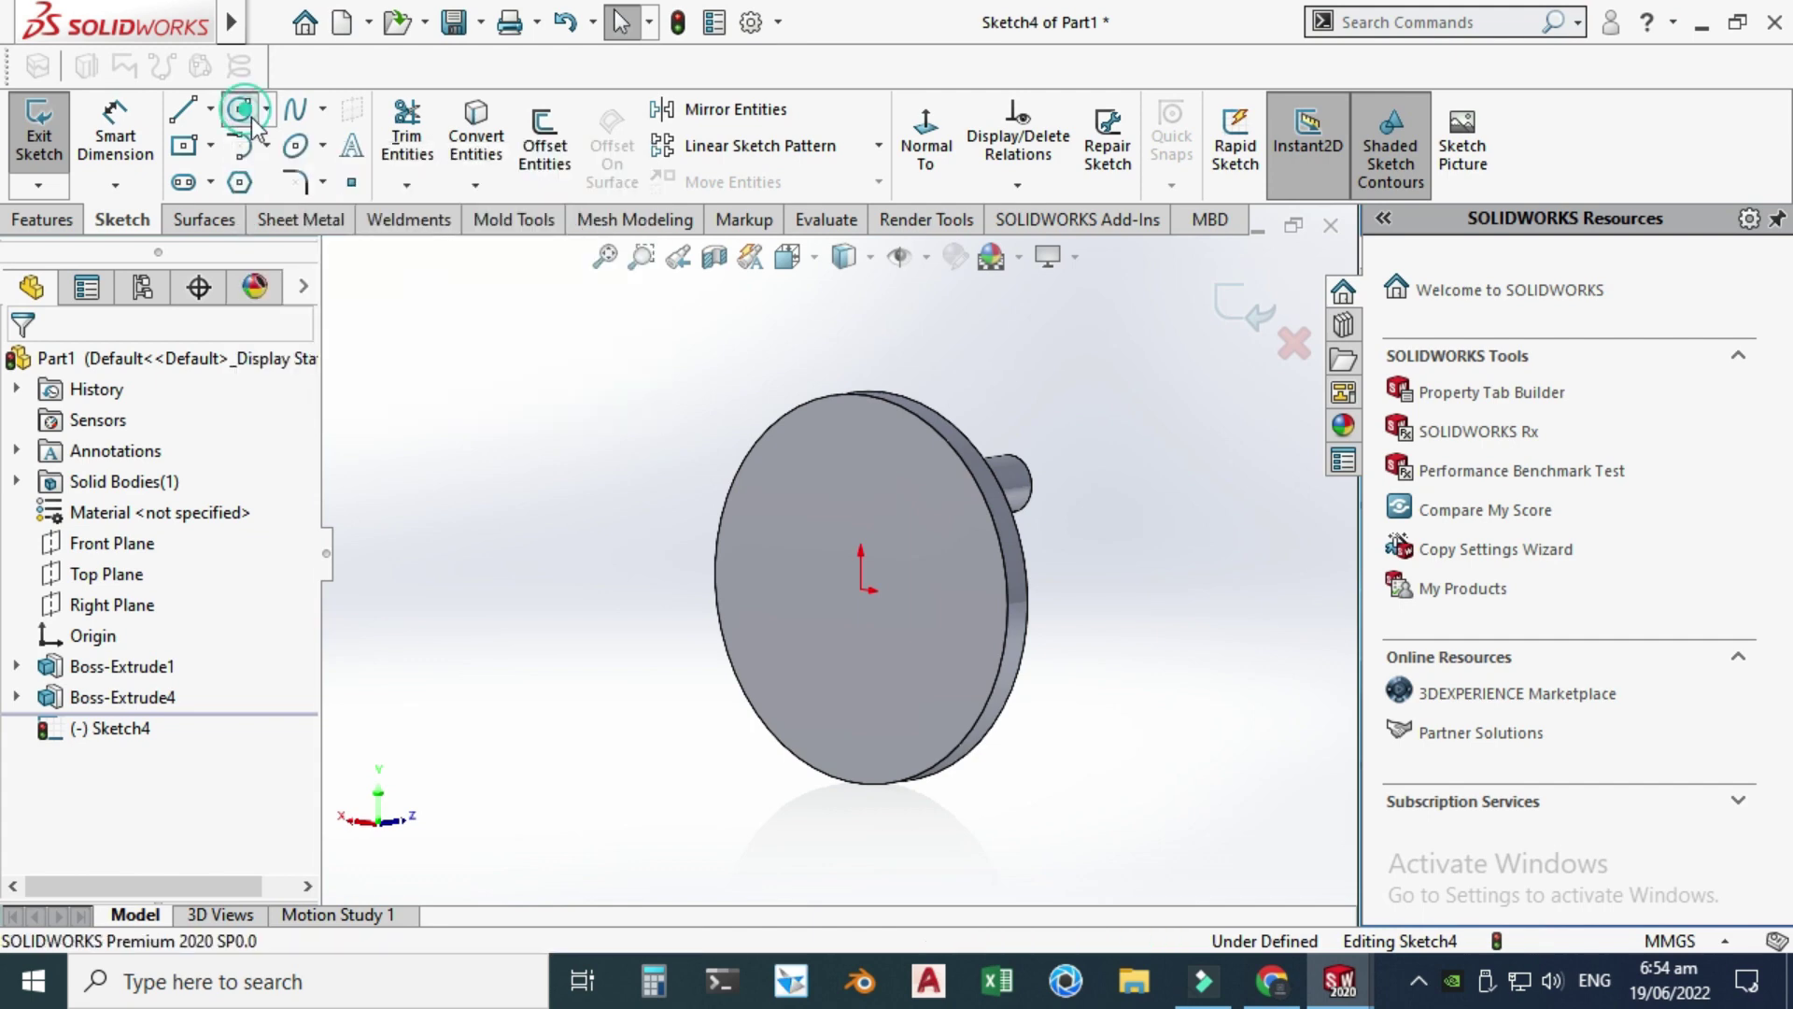
{"action": "left_click", "coordinate": [860, 590]}
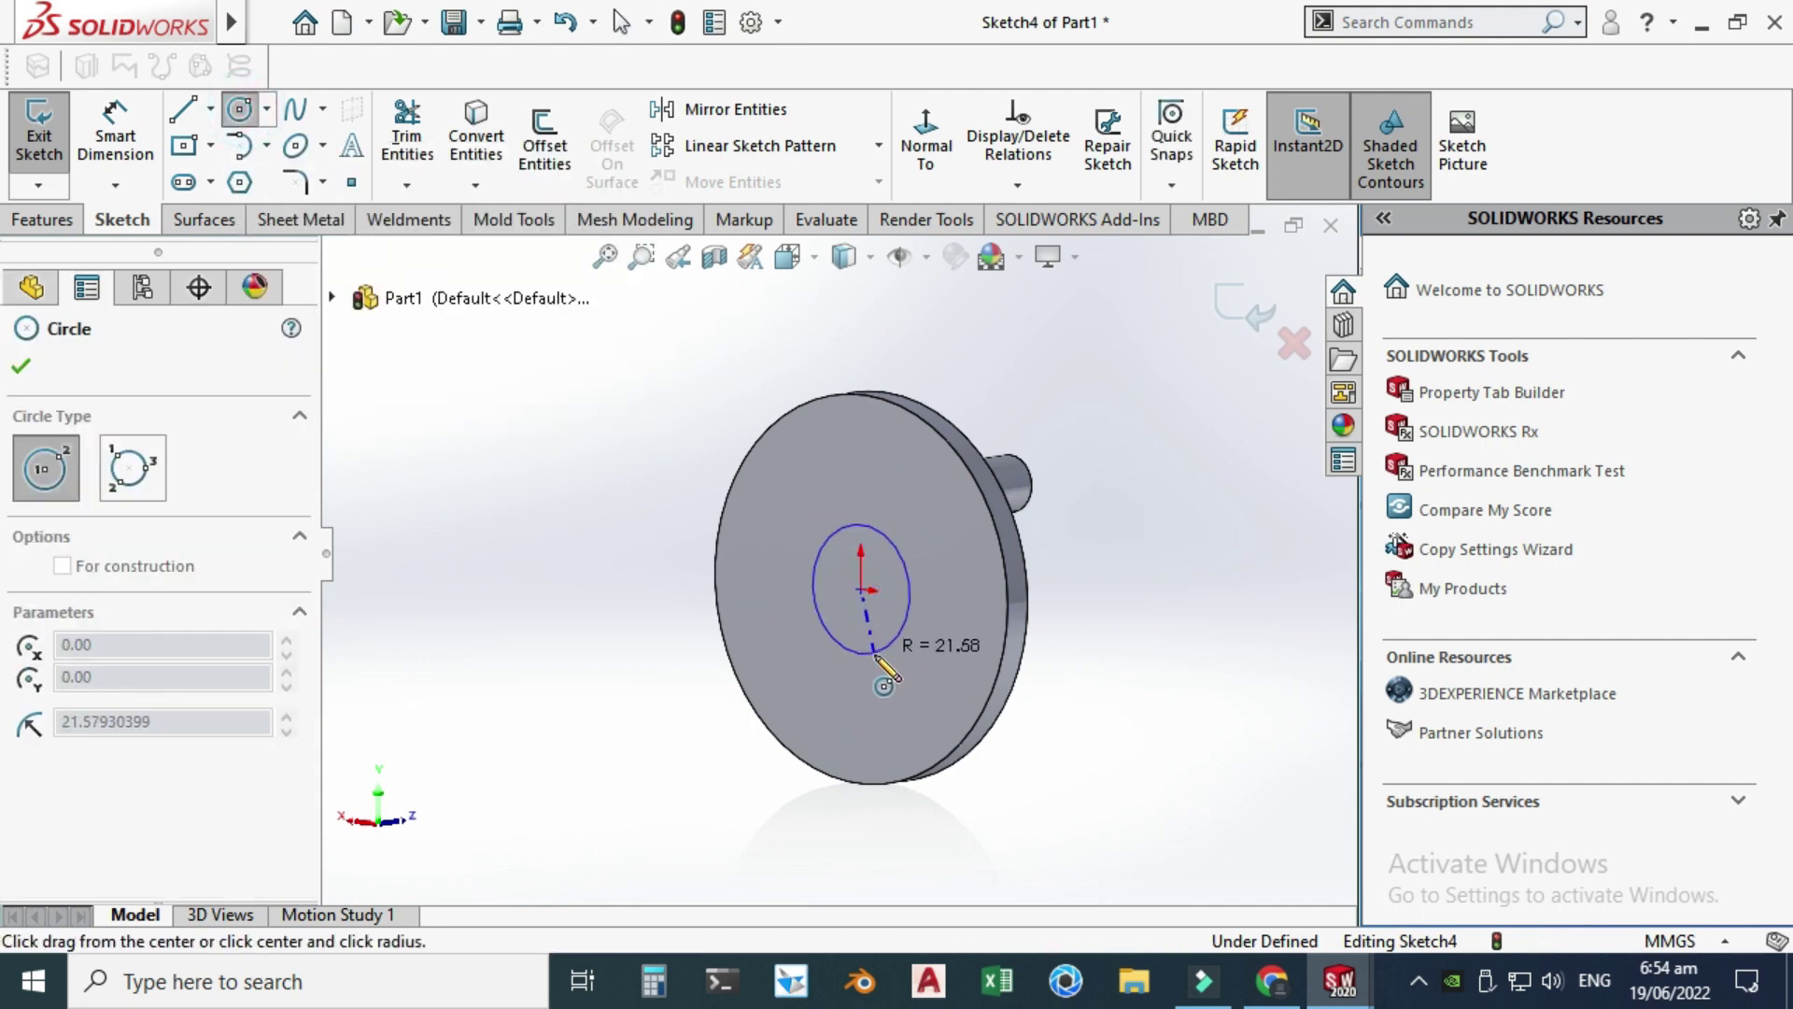
{"action": "left_click", "coordinate": [874, 652]}
{"action": "key", "text": "Escape"}
- Dimension the back-face circle's diameter and set it to 29 mm
{"action": "left_click", "coordinate": [113, 148]}
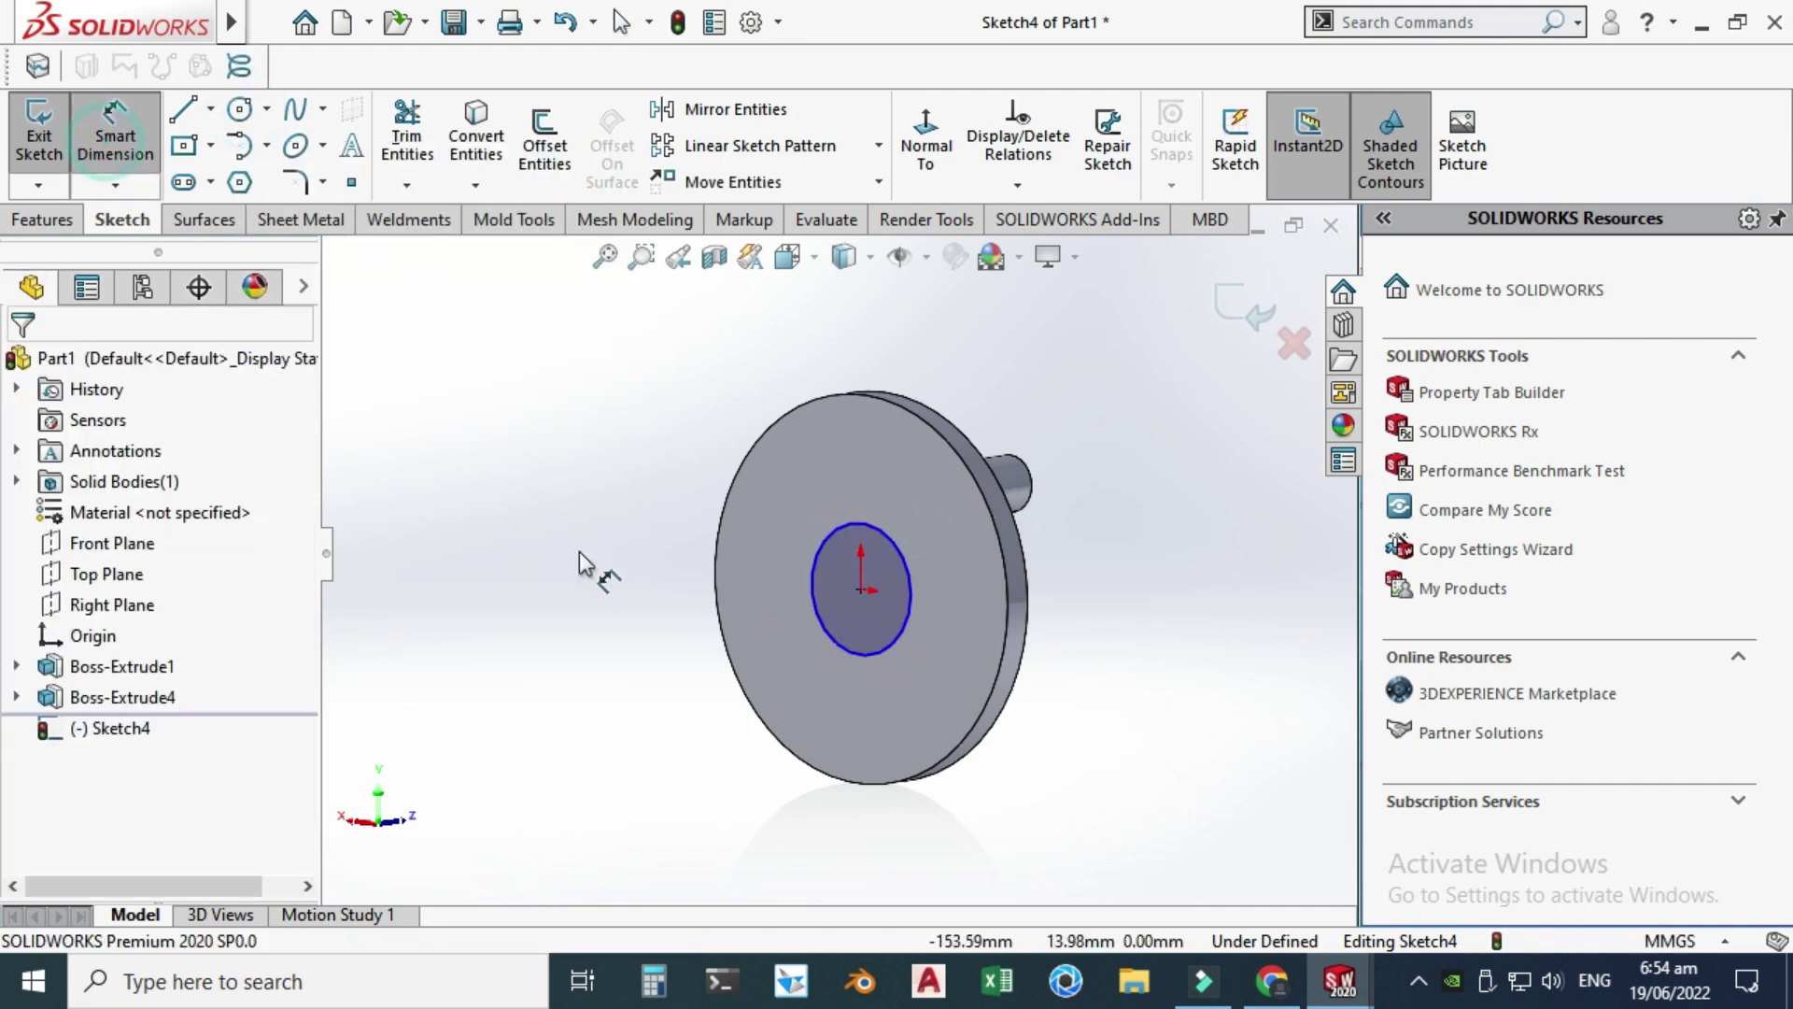
{"action": "left_click", "coordinate": [833, 641]}
{"action": "left_click", "coordinate": [512, 532]}
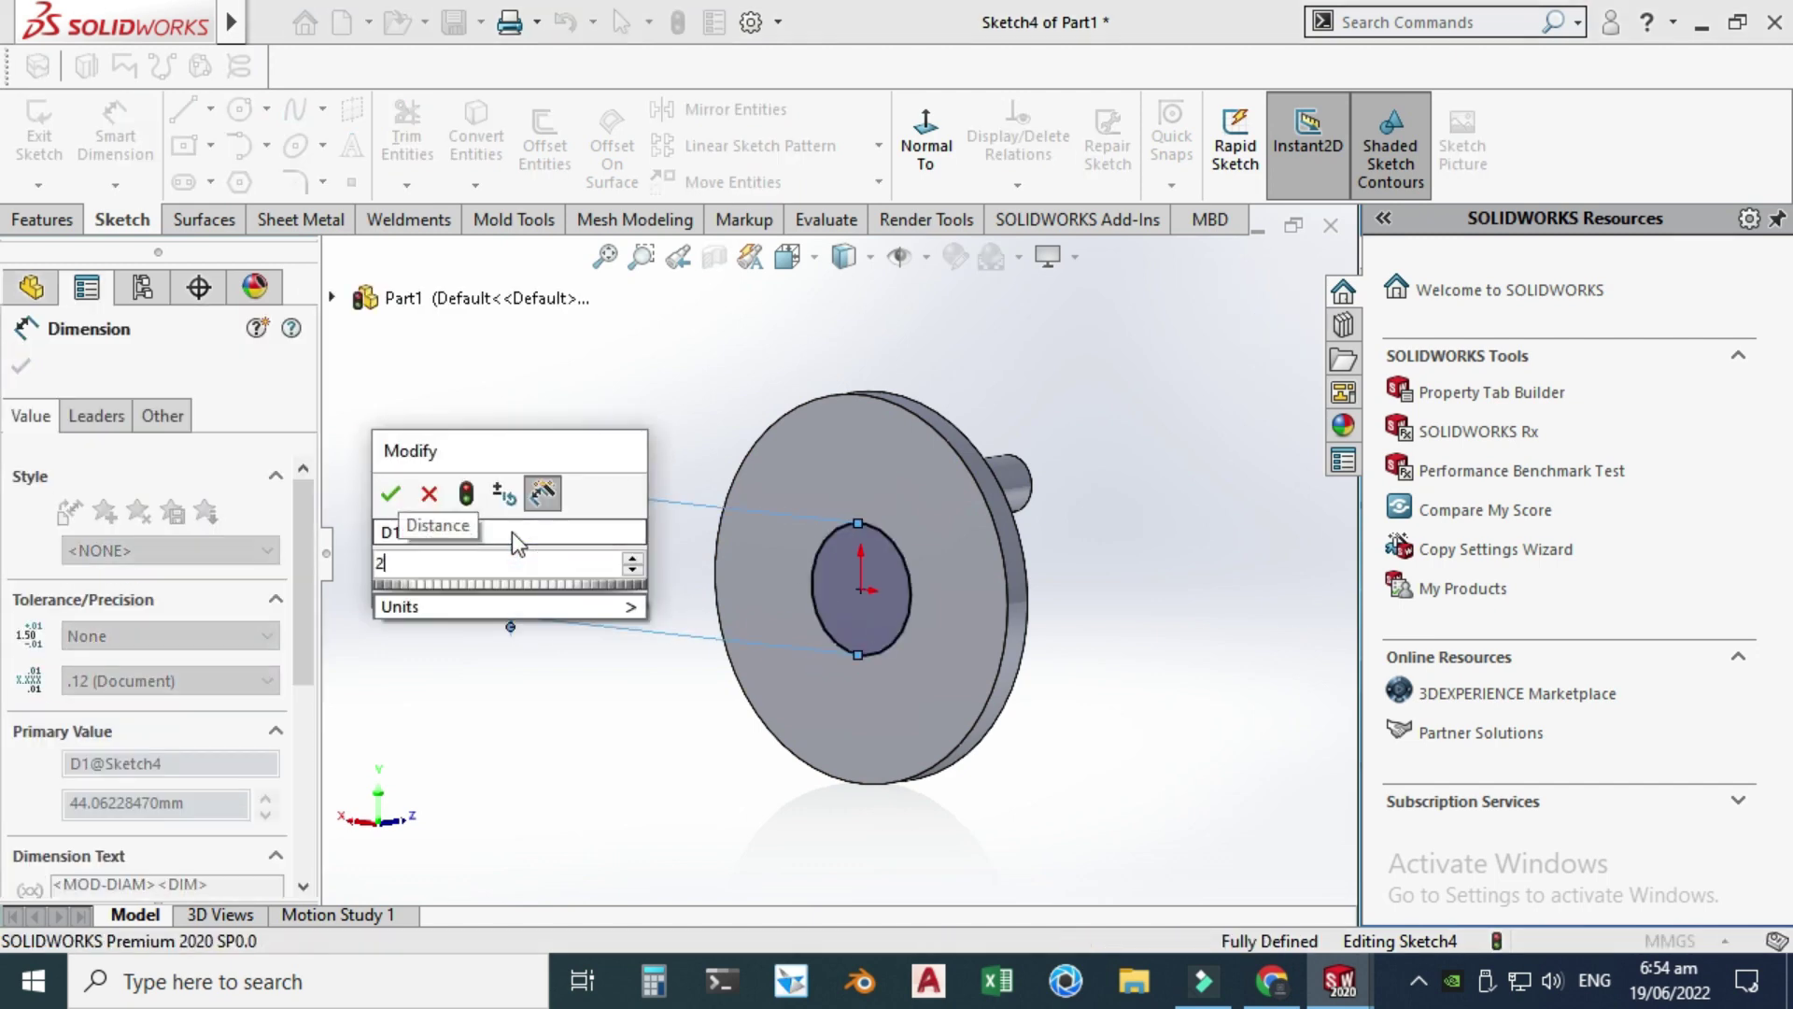
{"action": "key", "text": "Return"}
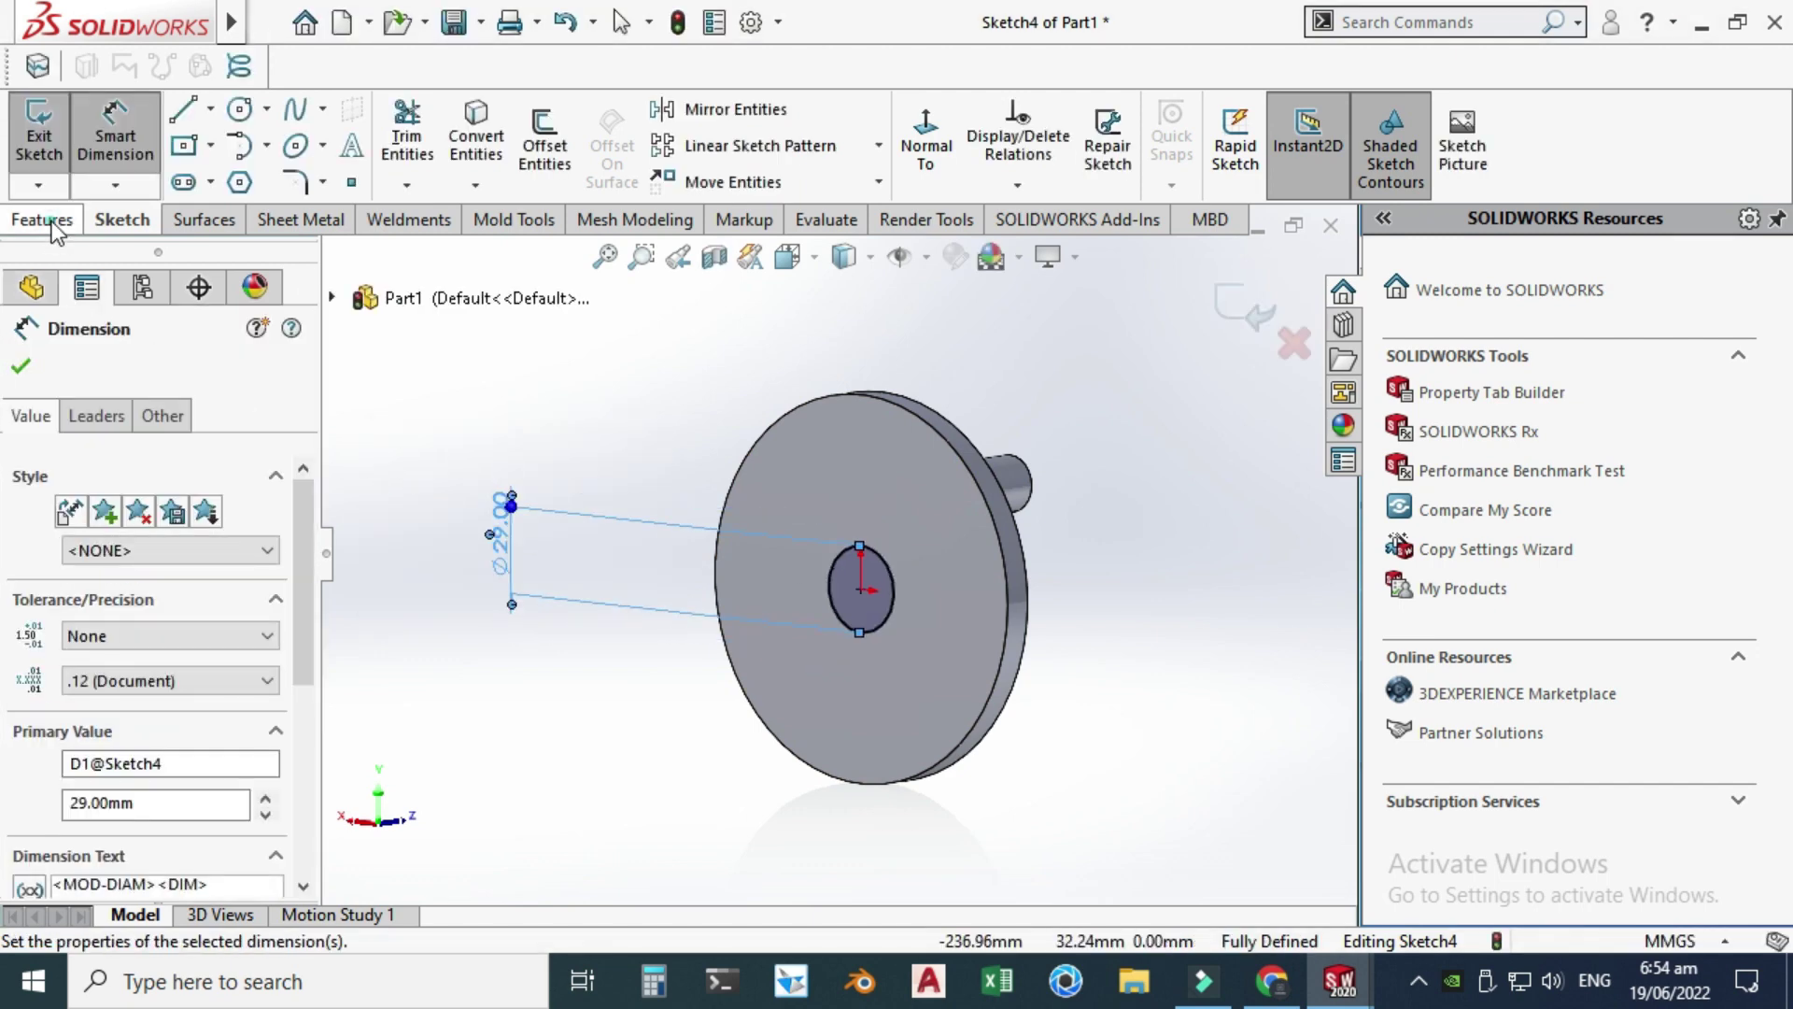
- Extrude the 29 mm circle as a 25 mm blind boss merged with the disc's back face
{"action": "left_click", "coordinate": [52, 222]}
{"action": "left_click", "coordinate": [51, 136]}
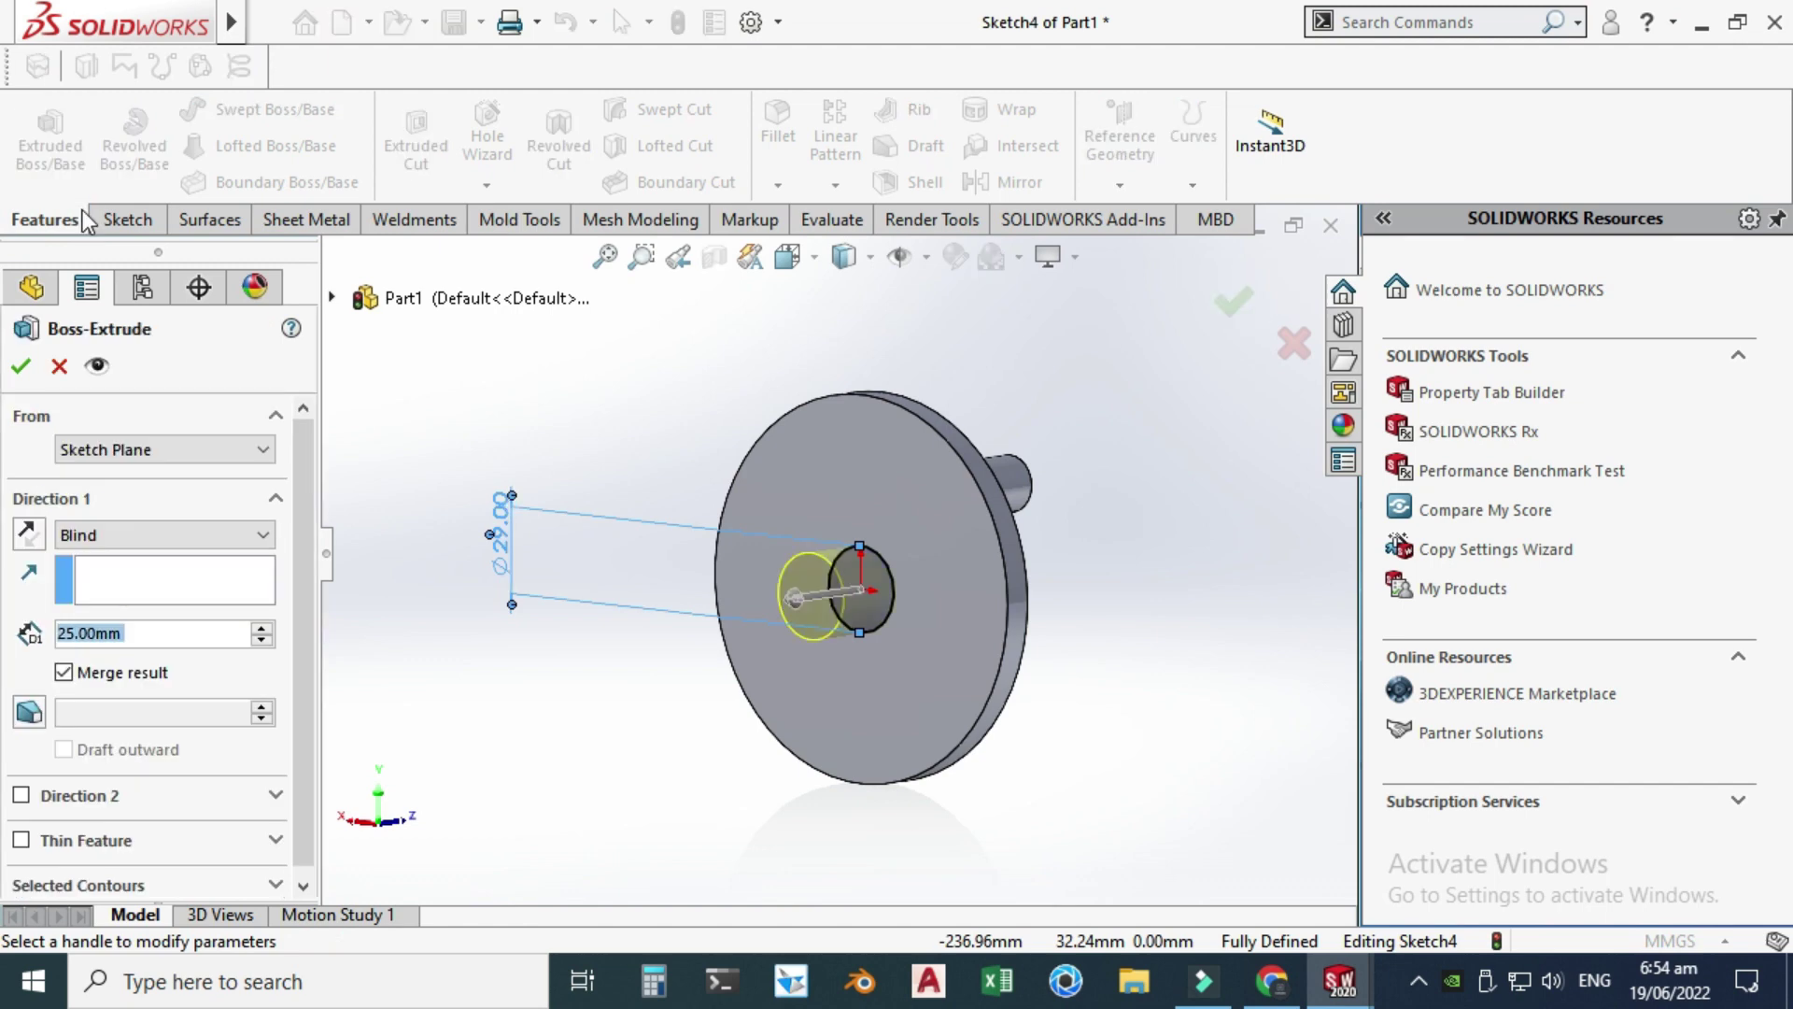
{"action": "left_click", "coordinate": [23, 367]}
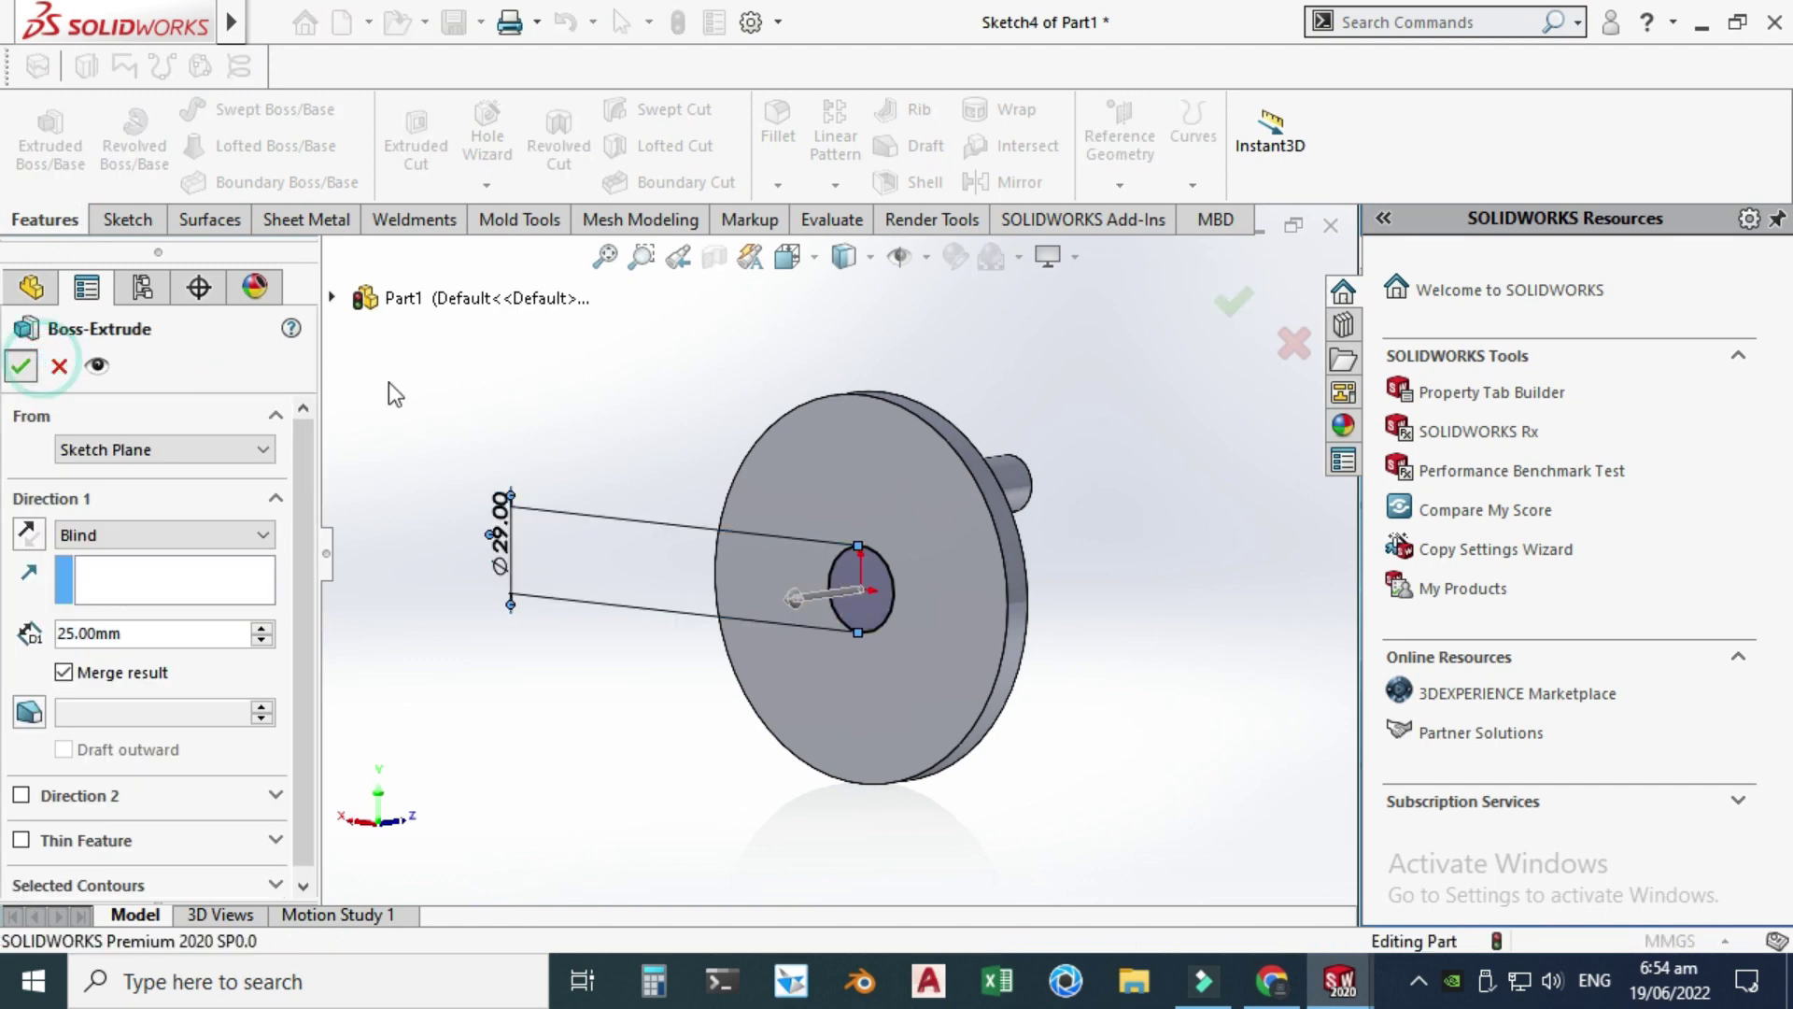
{"action": "left_click", "coordinate": [498, 383]}
- Rotate the model to examine the disc's offset pin and central shaft from both sides
{"action": "key", "text": "Right"}
{"action": "key", "text": "Right"}
{"action": "key", "text": "Right"}
{"action": "key", "text": "Right"}
{"action": "key", "text": "Right"}
{"action": "key", "text": "Right"}
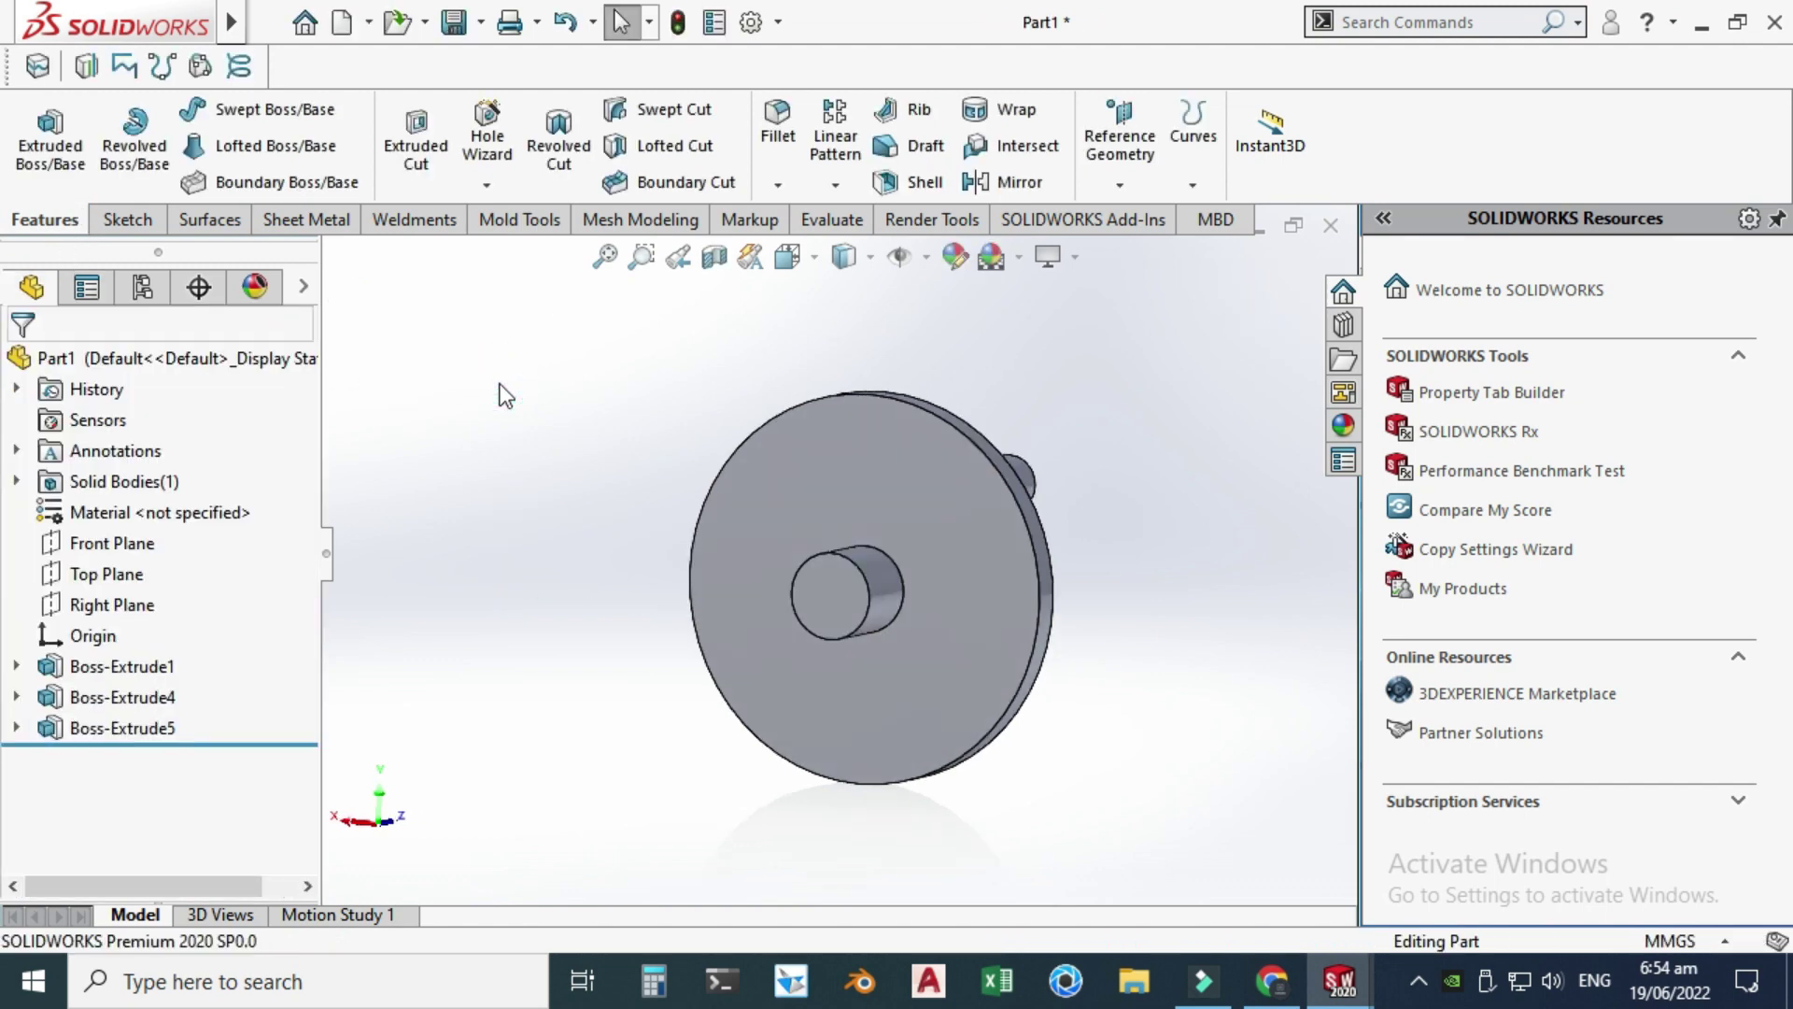
{"action": "key", "text": "Right"}
{"action": "key", "text": "Right"}
{"action": "key", "text": "Right"}
{"action": "key", "text": "Right"}
{"action": "key", "text": "Right"}
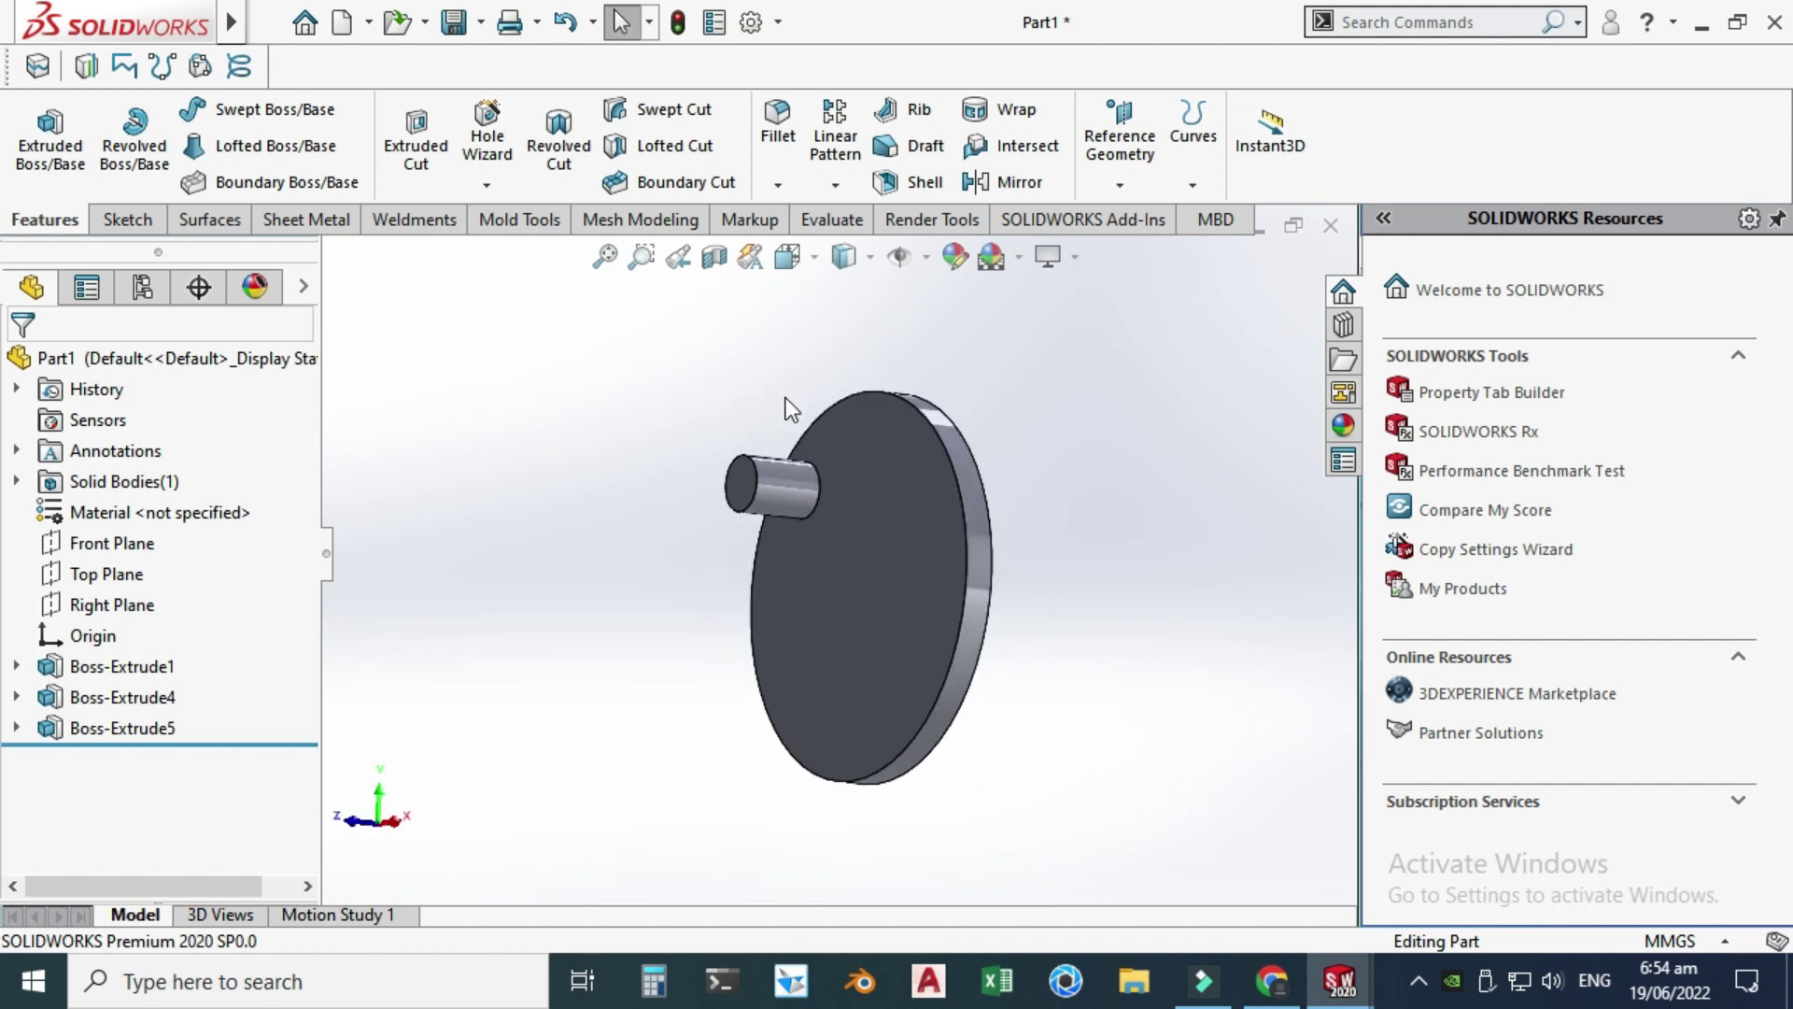
{"action": "key", "text": "Right"}
{"action": "key", "text": "Right"}
{"action": "key", "text": "Right"}
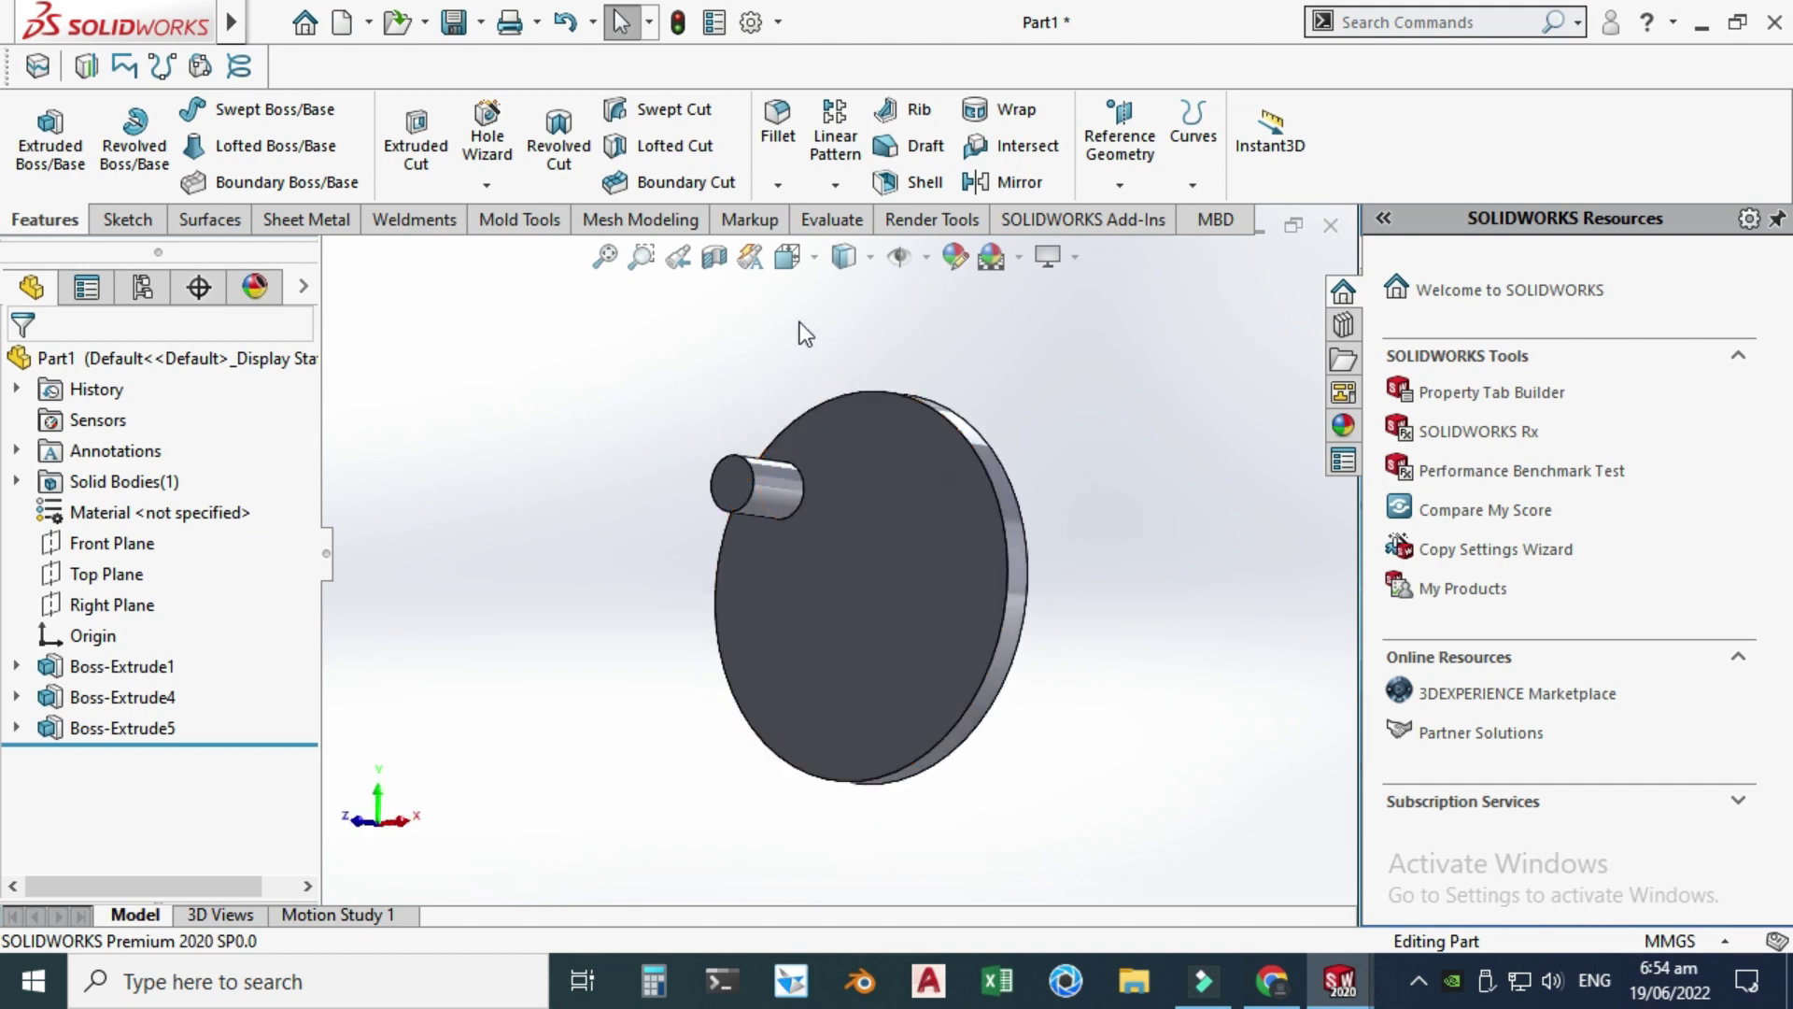
- Start a sketch on the disc's front face and draw an upright ellipse with a major radius of about 17 mm, centered about 49 mm above the origin
{"action": "left_click", "coordinate": [788, 256]}
{"action": "left_click", "coordinate": [588, 572]}
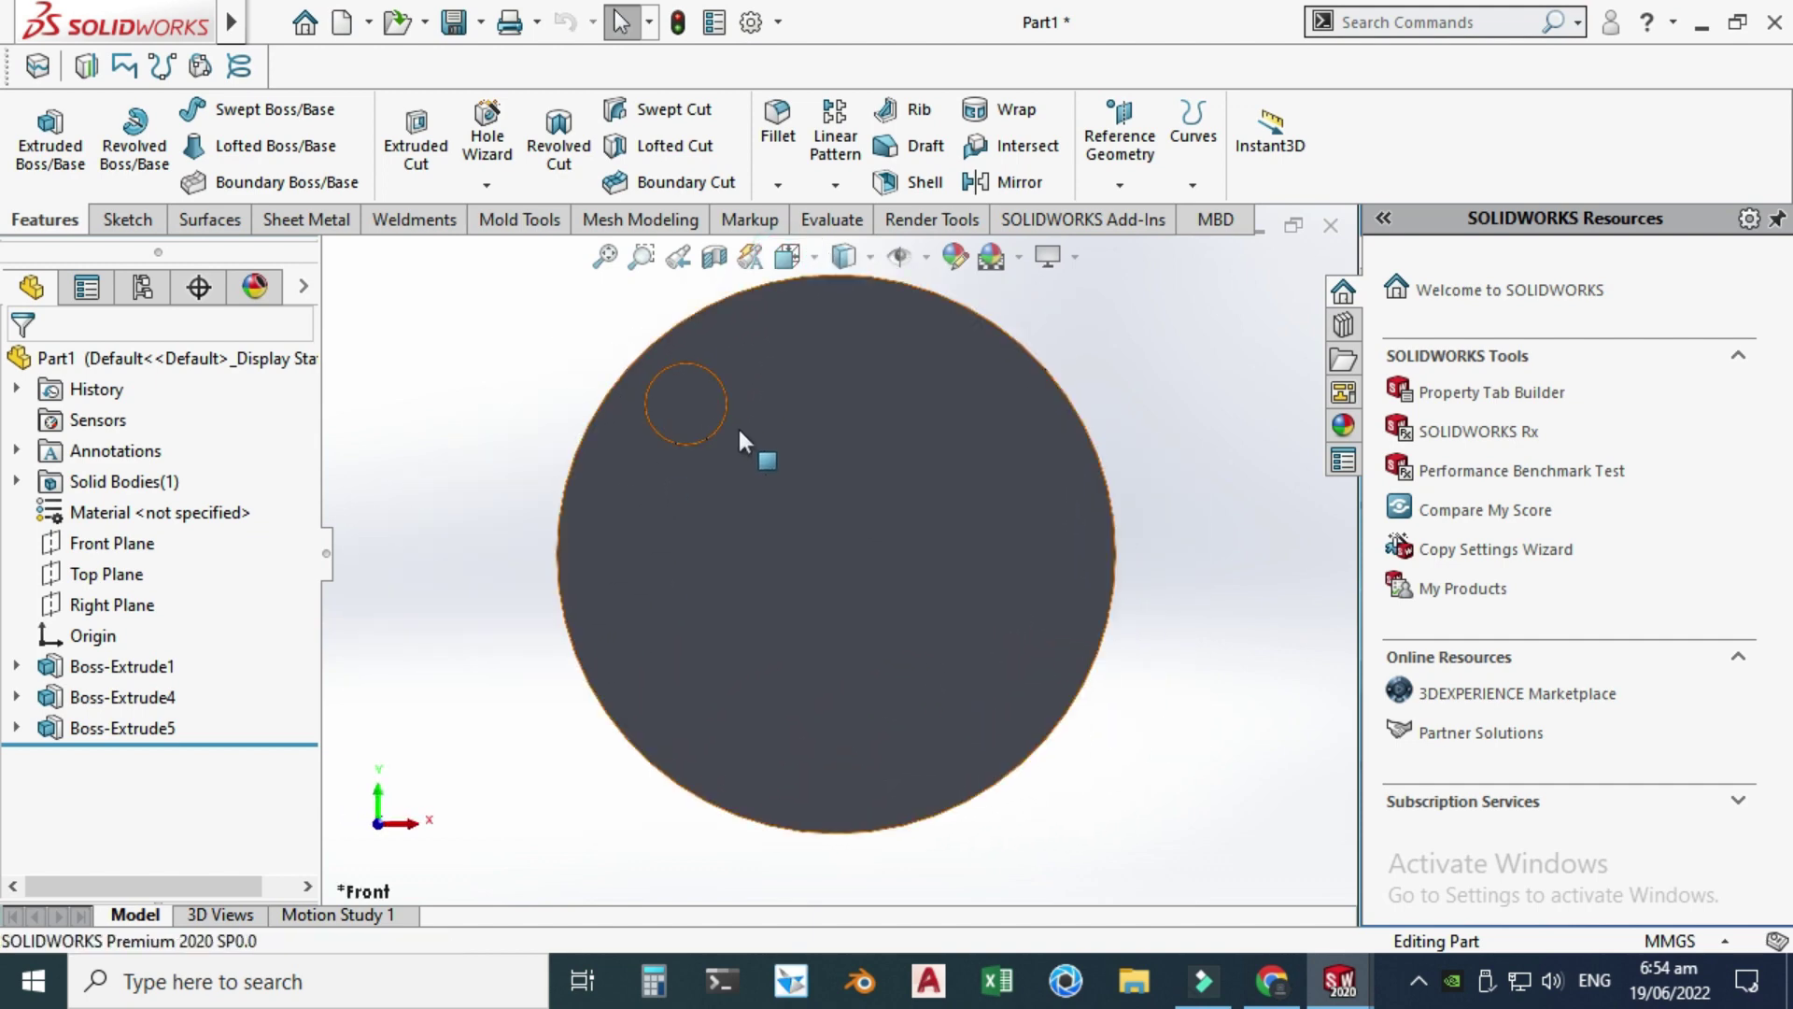
{"action": "scroll", "coordinate": [876, 387], "scroll_direction": "down", "scroll_amount": 1}
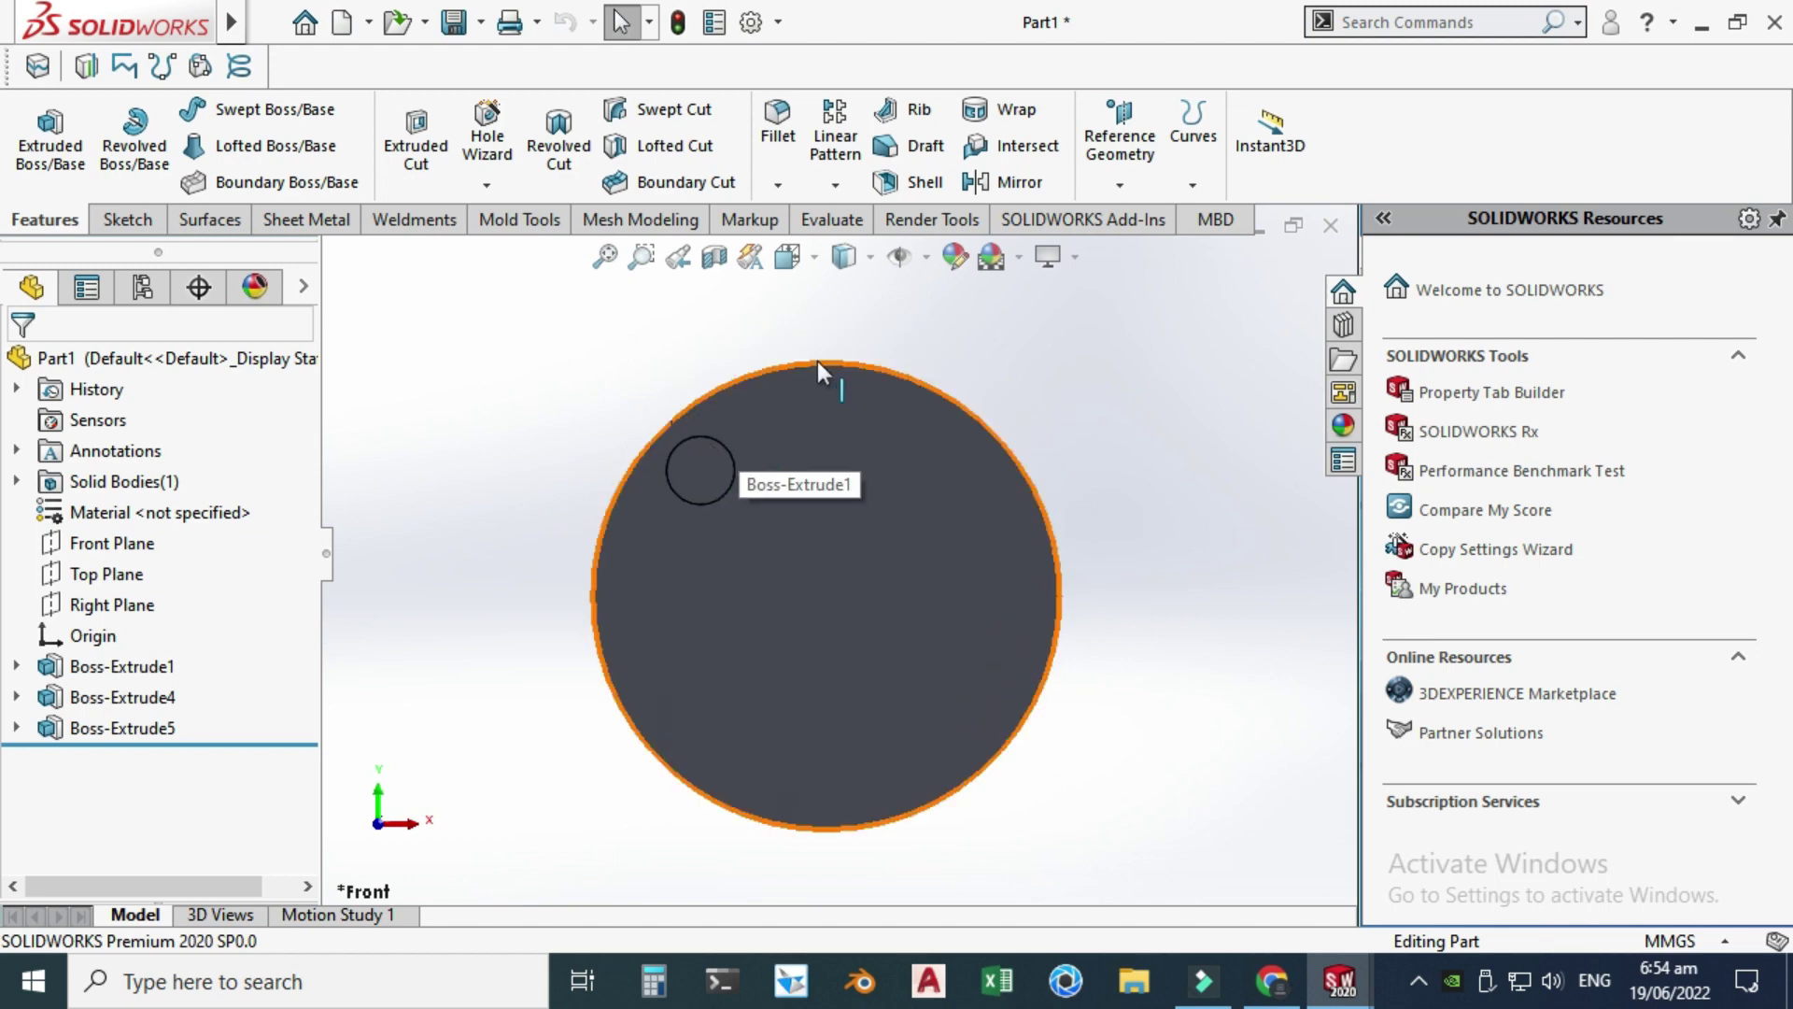
{"action": "left_click", "coordinate": [128, 220]}
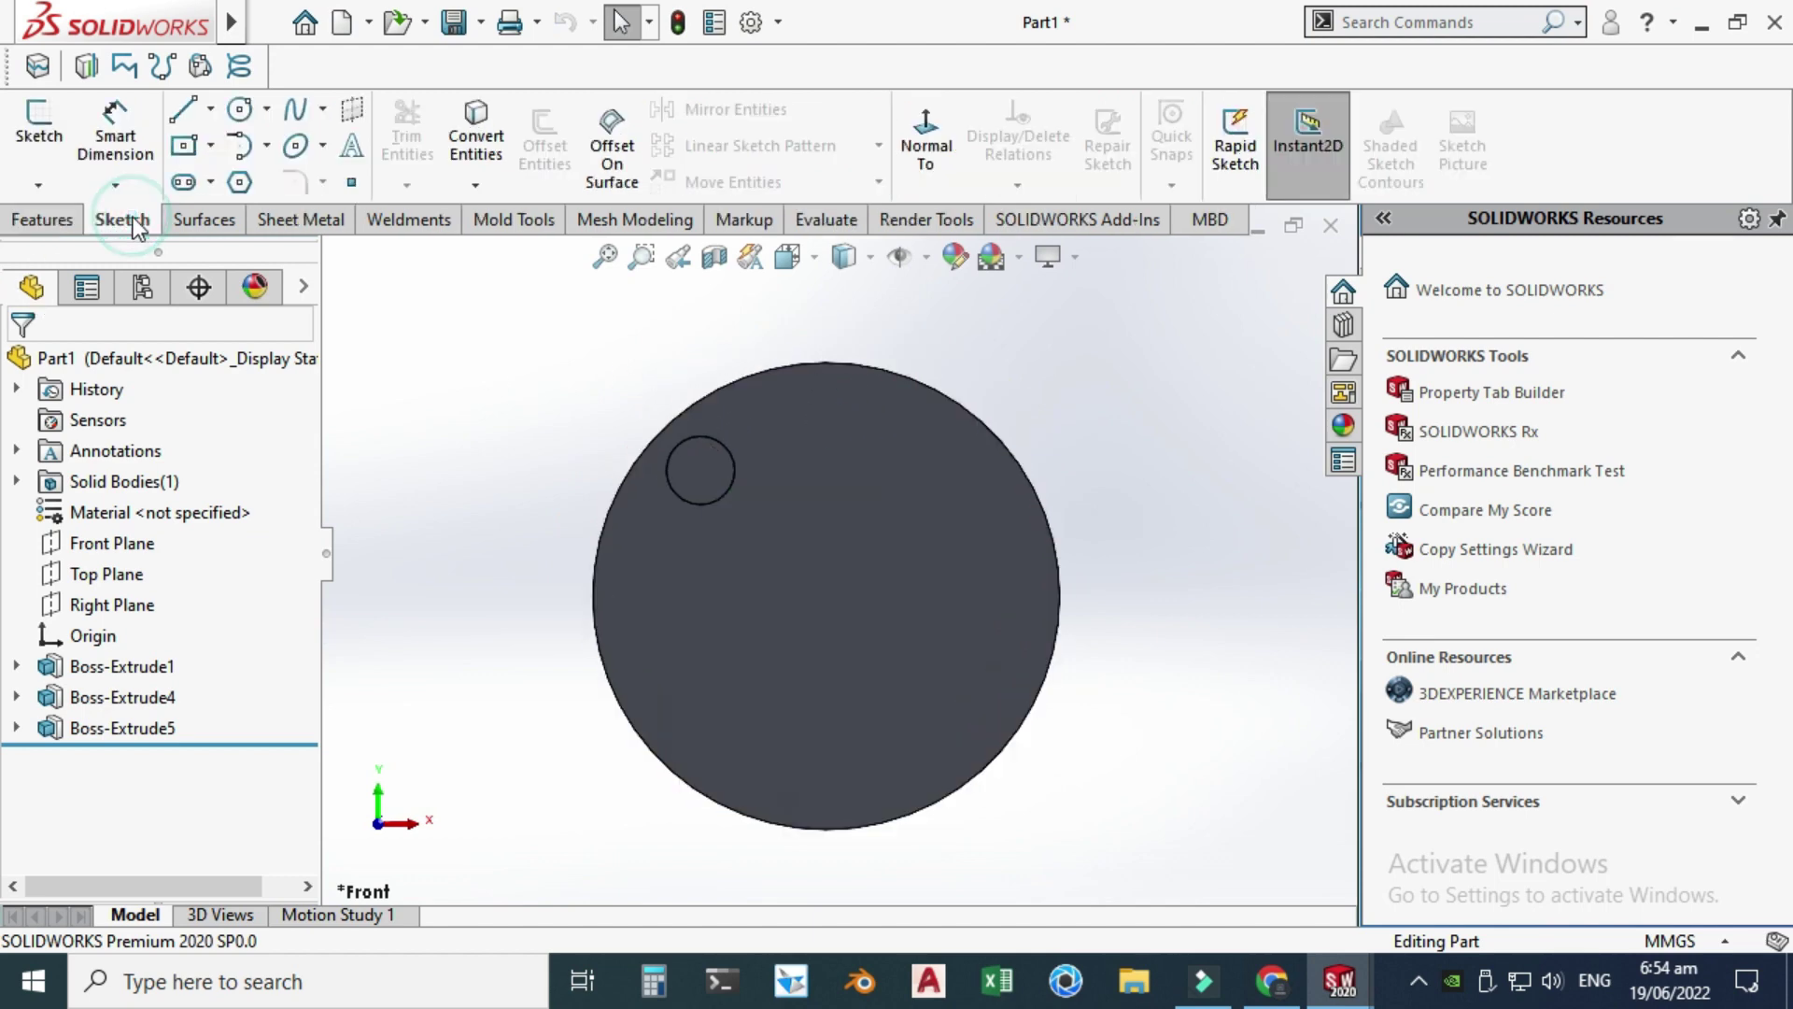
{"action": "left_click", "coordinate": [39, 126]}
{"action": "left_click", "coordinate": [820, 428]}
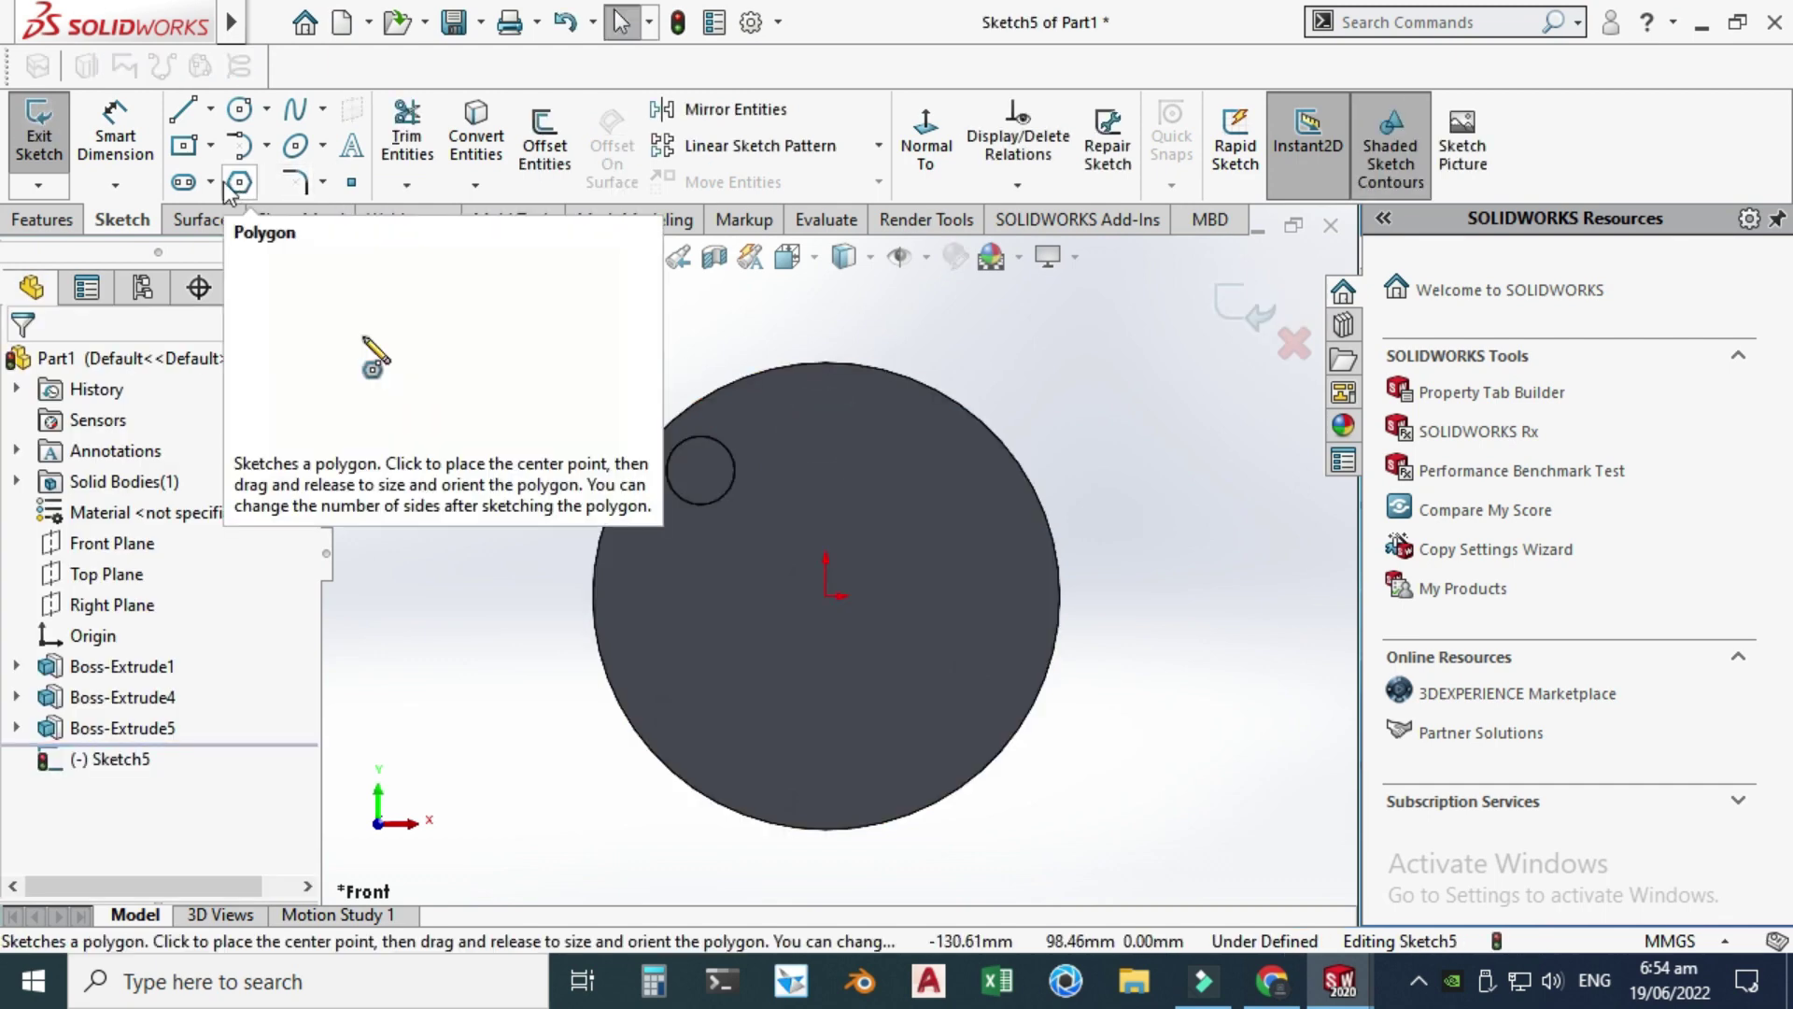
{"action": "left_click", "coordinate": [323, 150]}
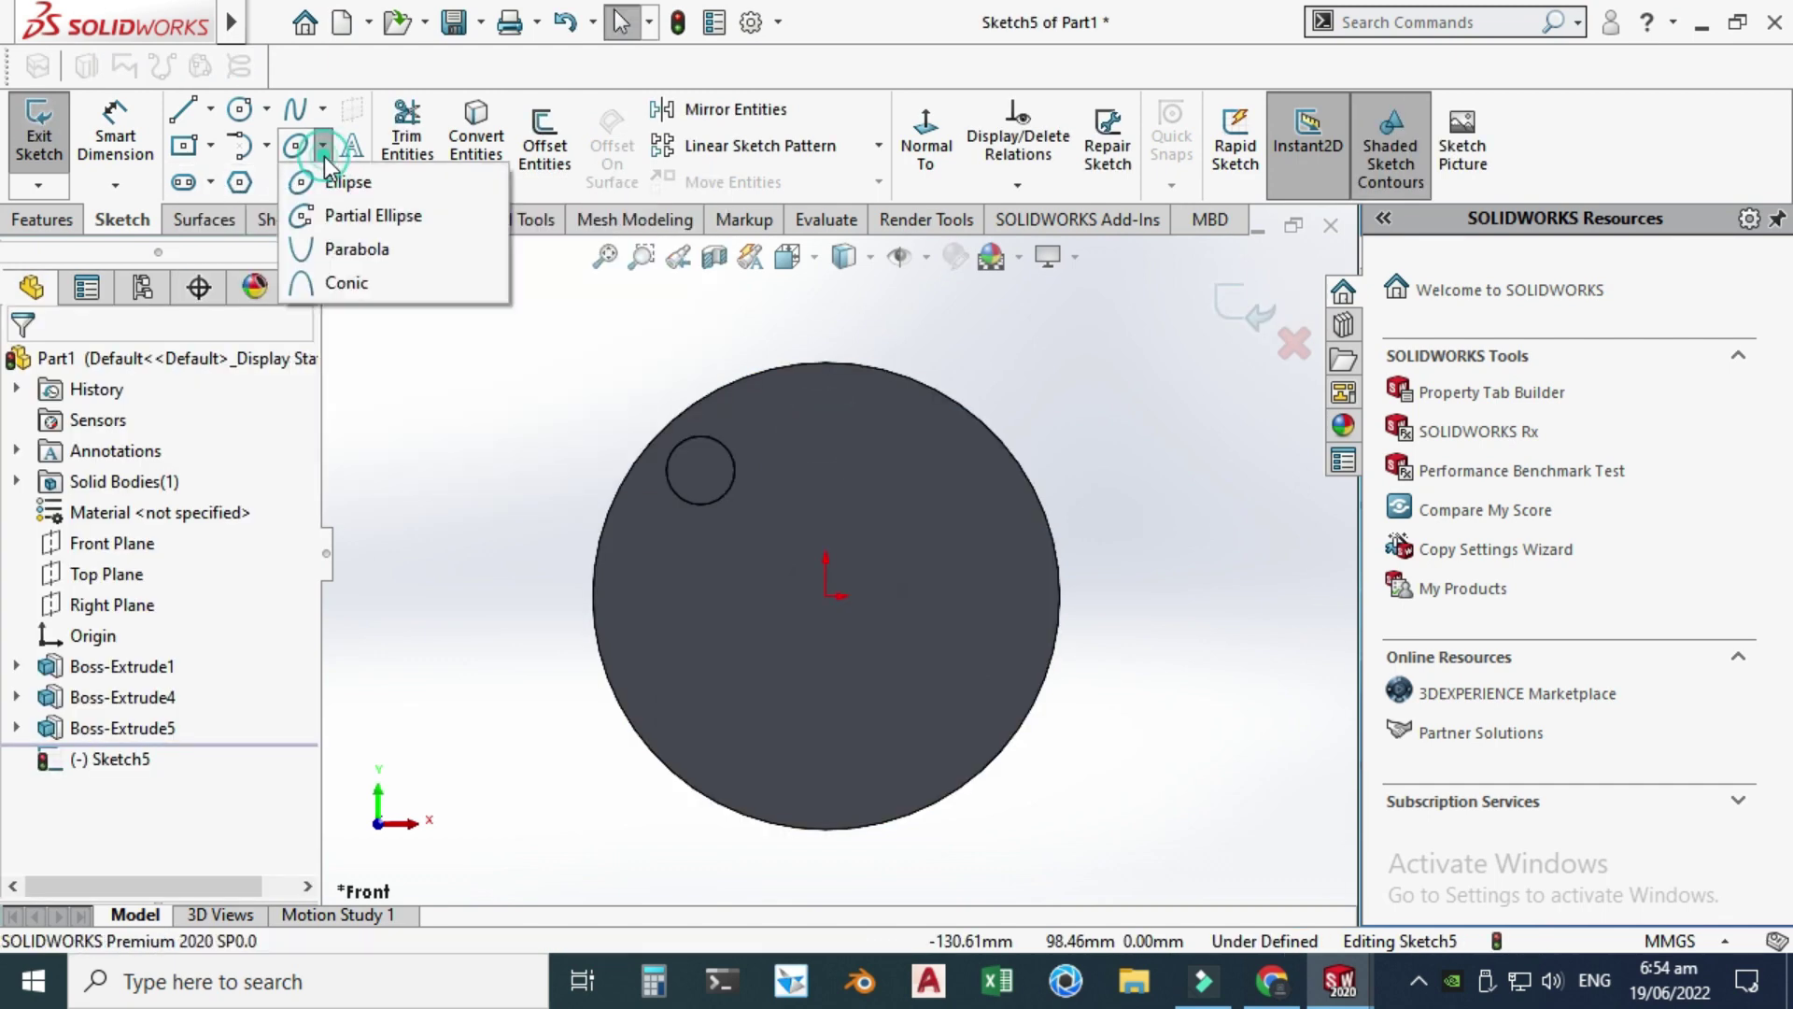
{"action": "left_click", "coordinate": [346, 181]}
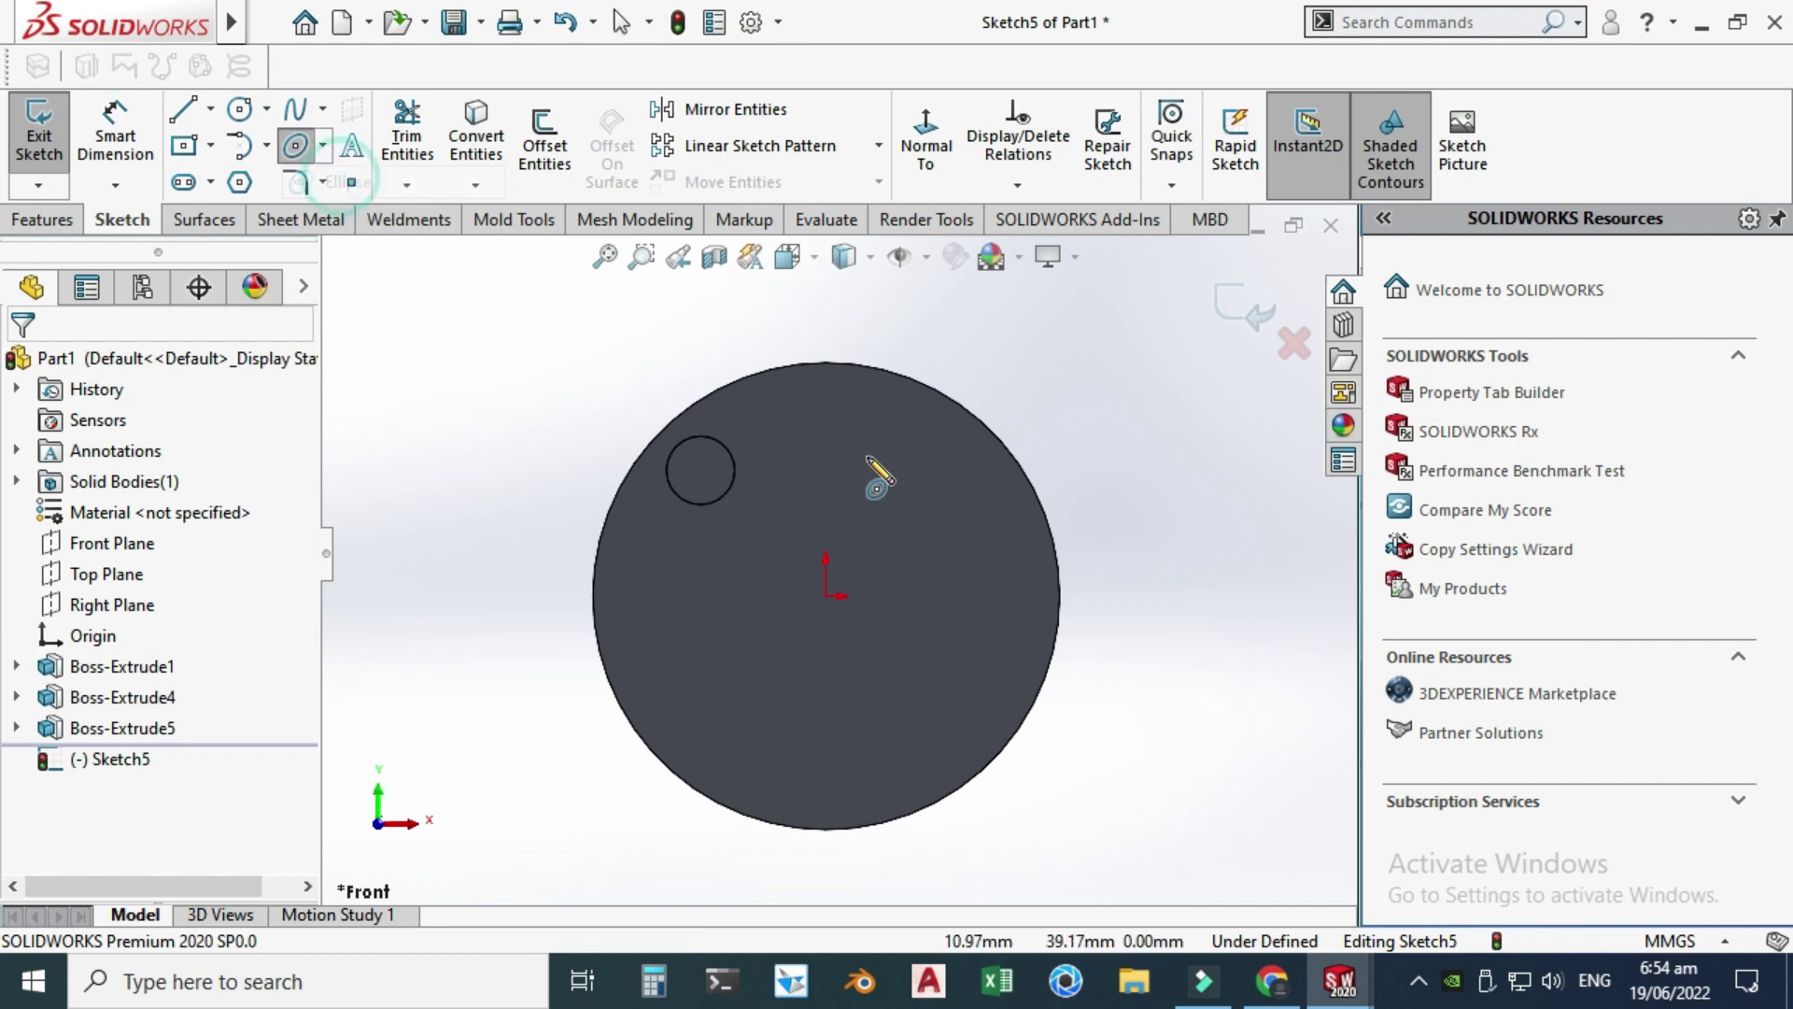
{"action": "left_click", "coordinate": [827, 420]}
{"action": "left_click", "coordinate": [827, 481]}
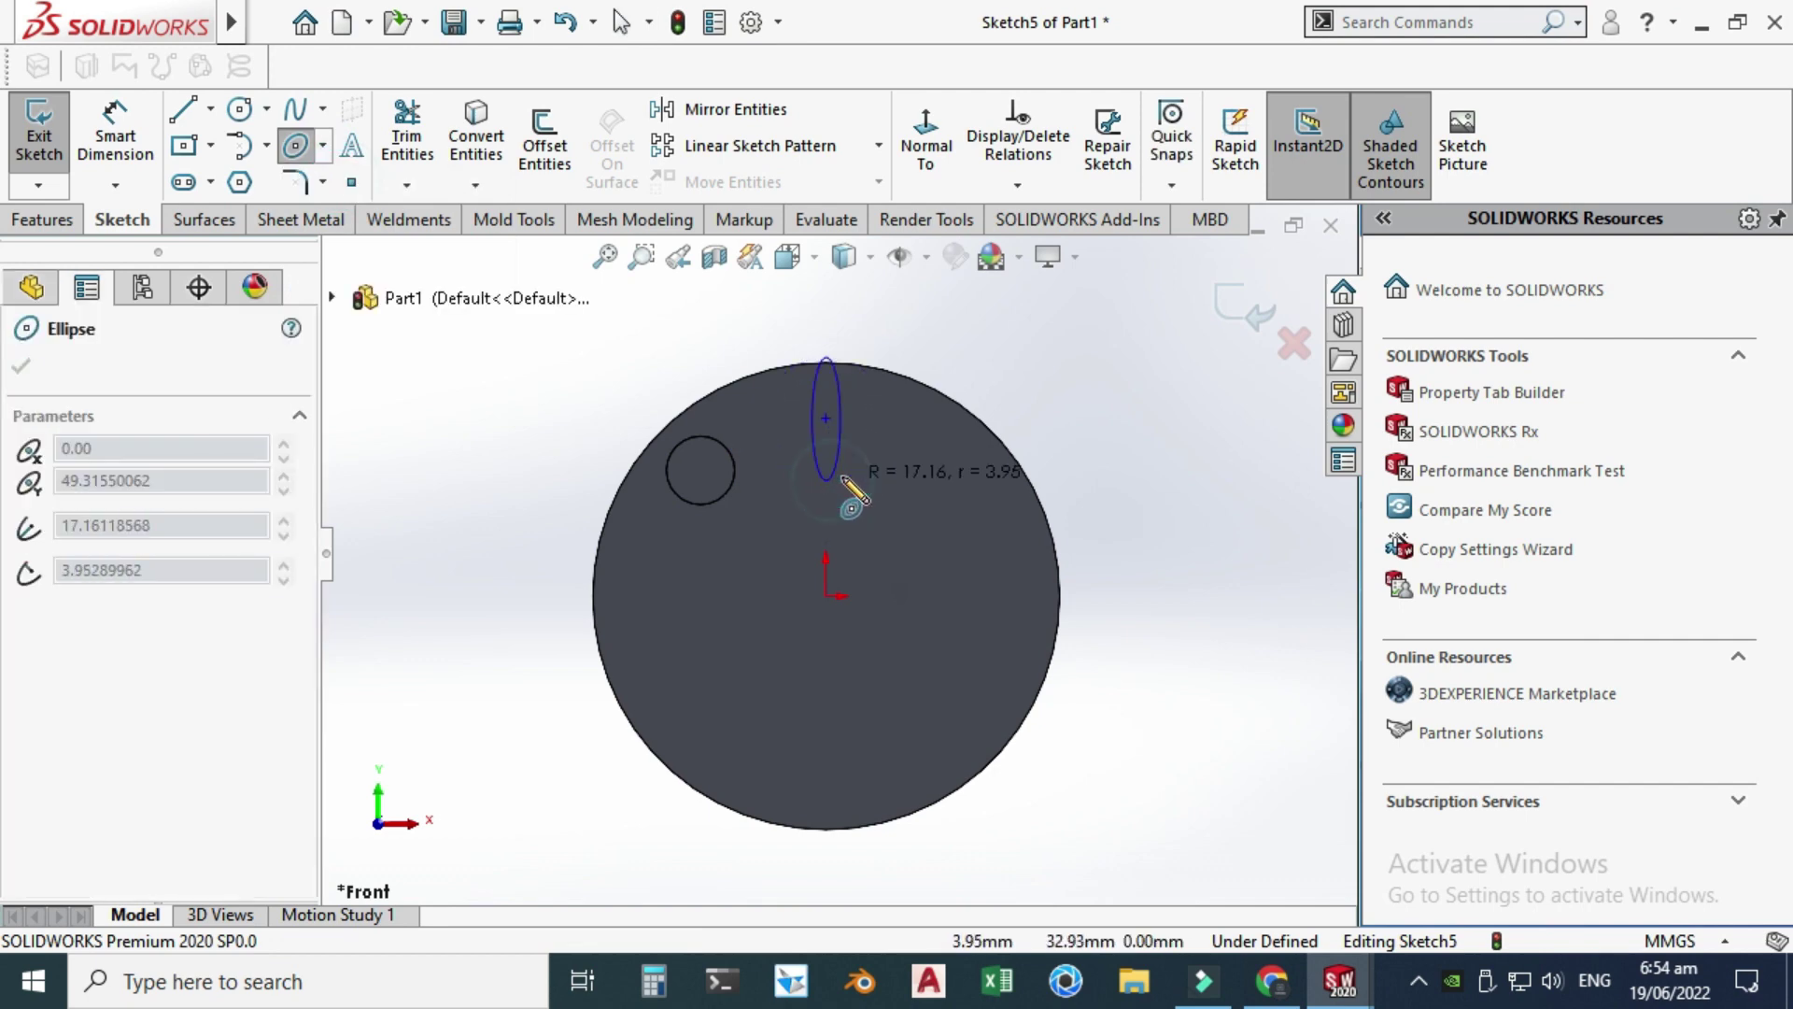
{"action": "left_click", "coordinate": [852, 465]}
{"action": "key", "text": "Escape"}
- Move the ellipse's center to about 44 mm above the origin and add a vertical relation between the center and the origin
{"action": "mouse_move", "coordinate": [826, 414]}
{"action": "left_mouse_down"}
{"action": "mouse_move", "coordinate": [826, 462]}
{"action": "mouse_move", "coordinate": [826, 437]}
{"action": "left_mouse_up"}
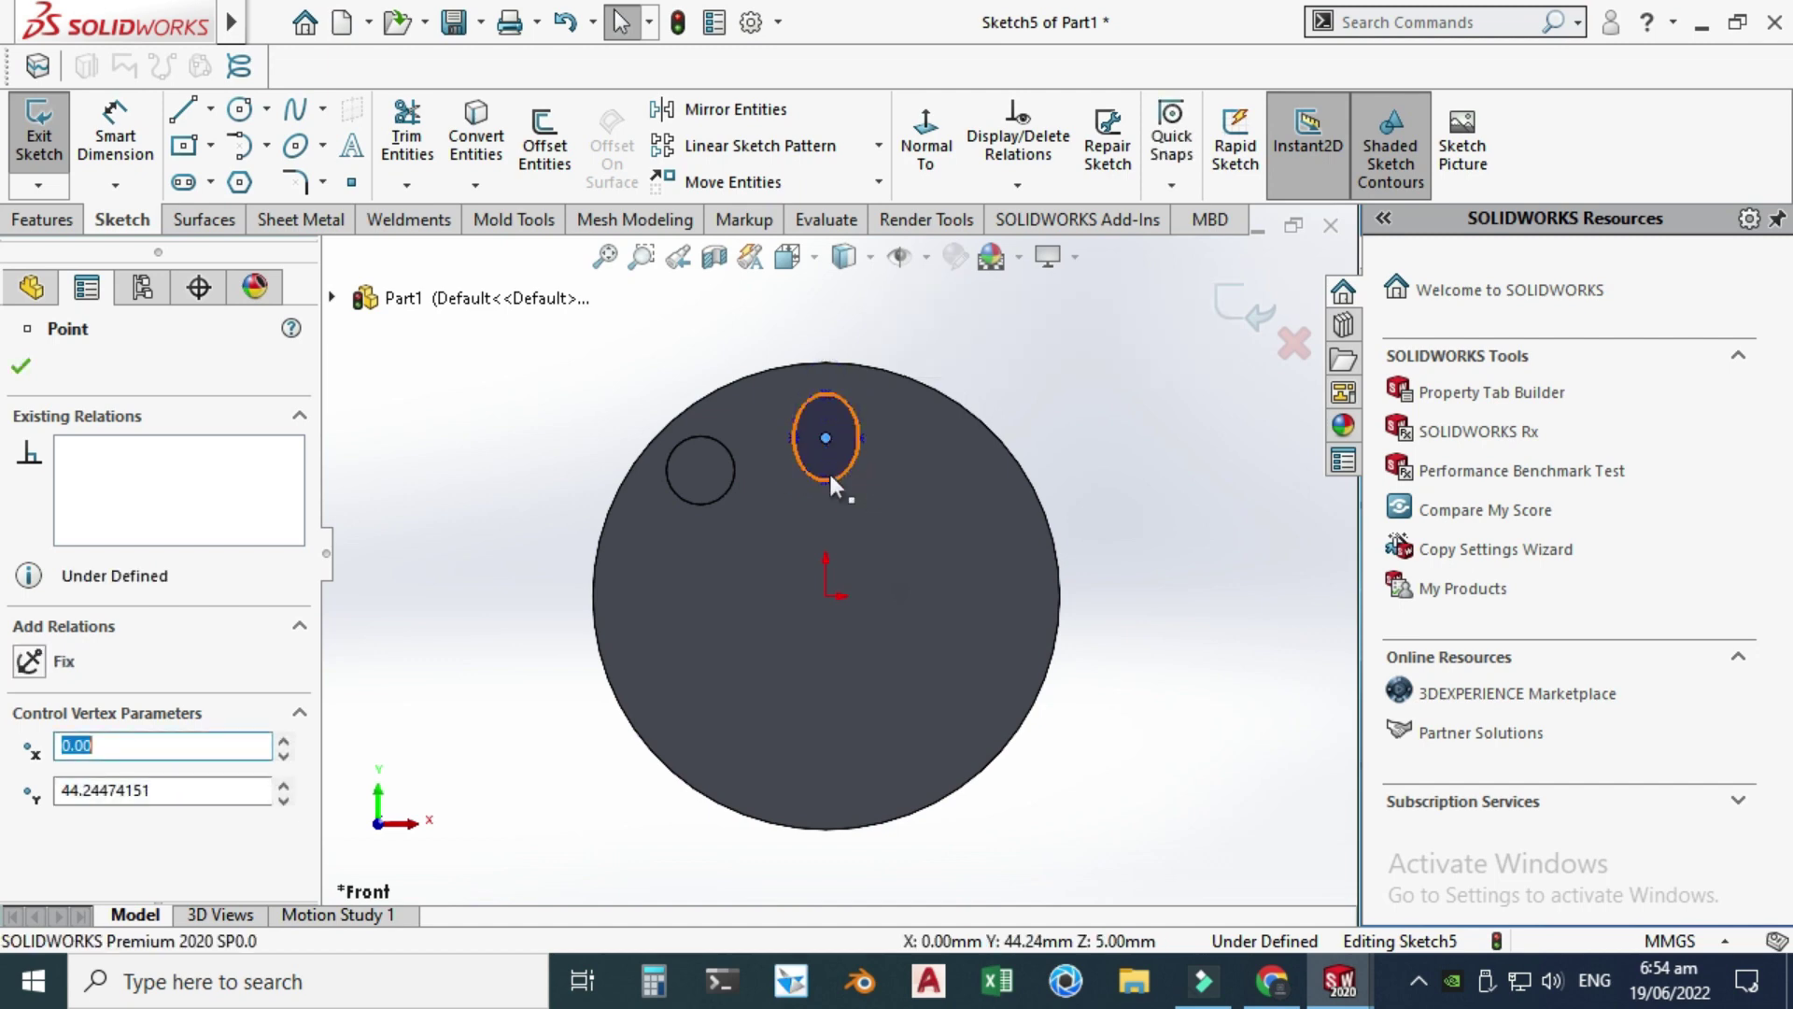
{"action": "left_click", "coordinate": [825, 439]}
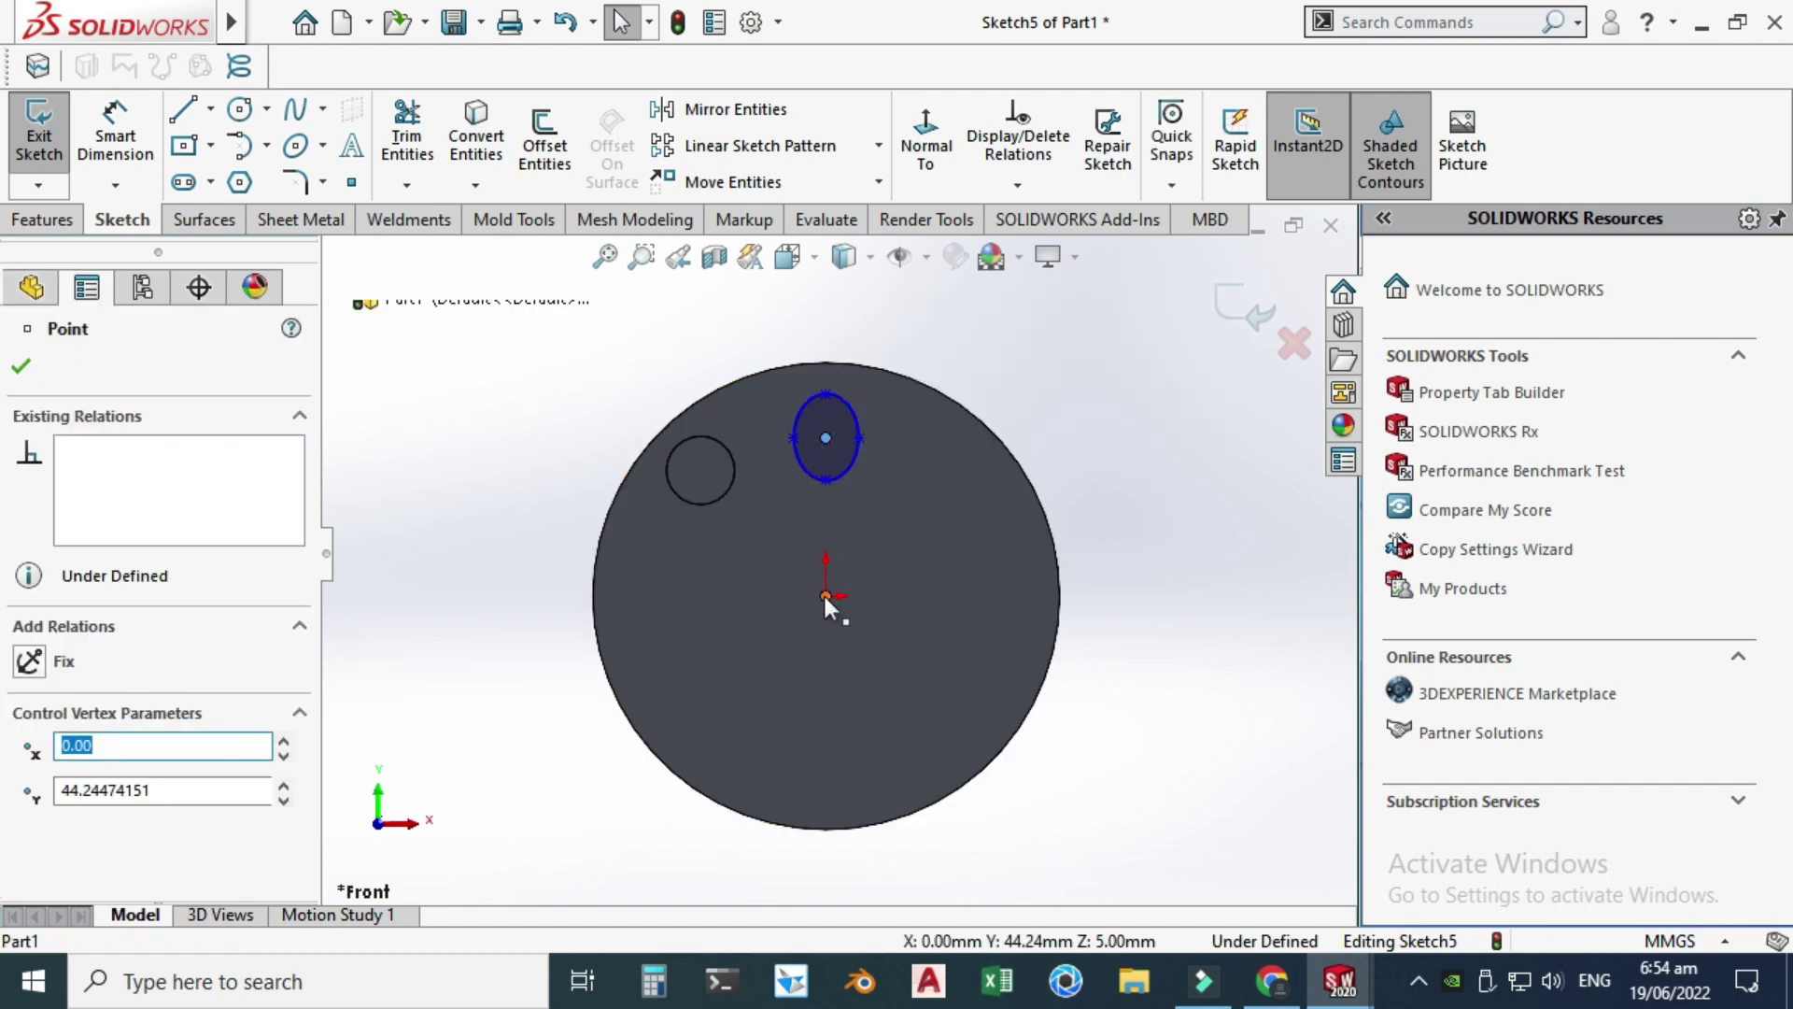
{"action": "left_click", "coordinate": [826, 594], "text": "ctrl"}
{"action": "left_click", "coordinate": [948, 472]}
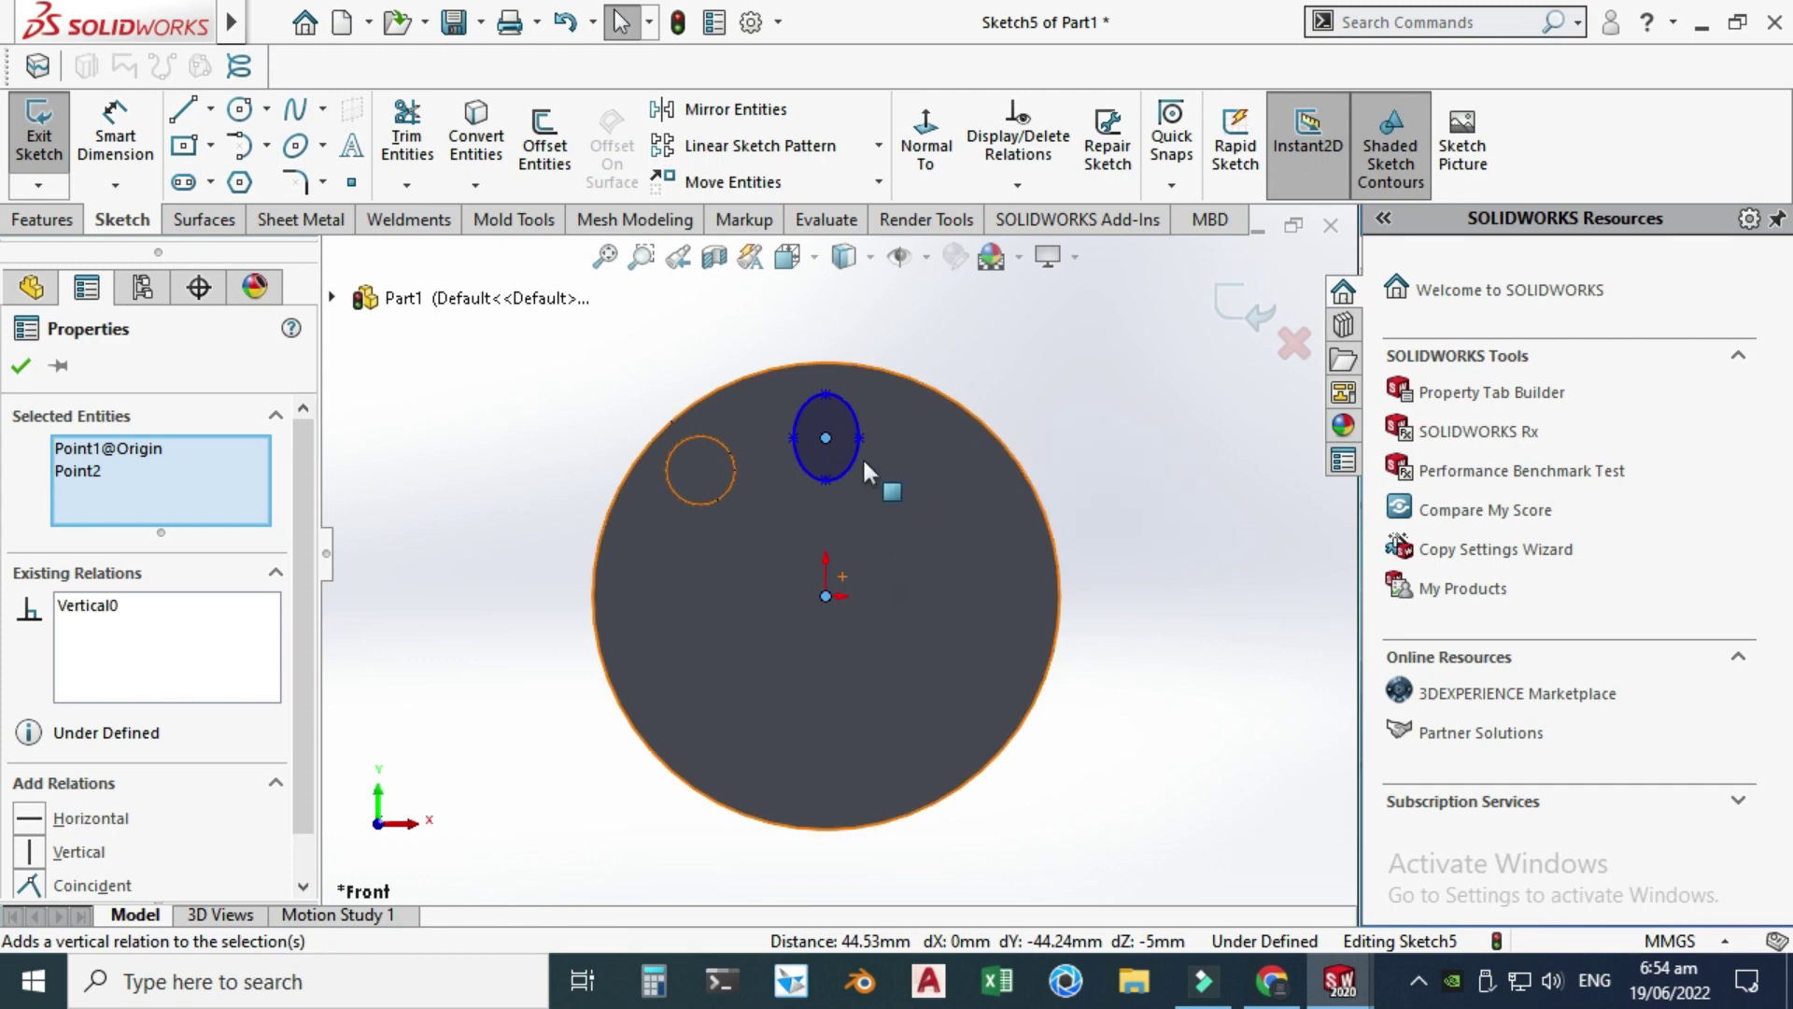
{"action": "left_click", "coordinate": [450, 334]}
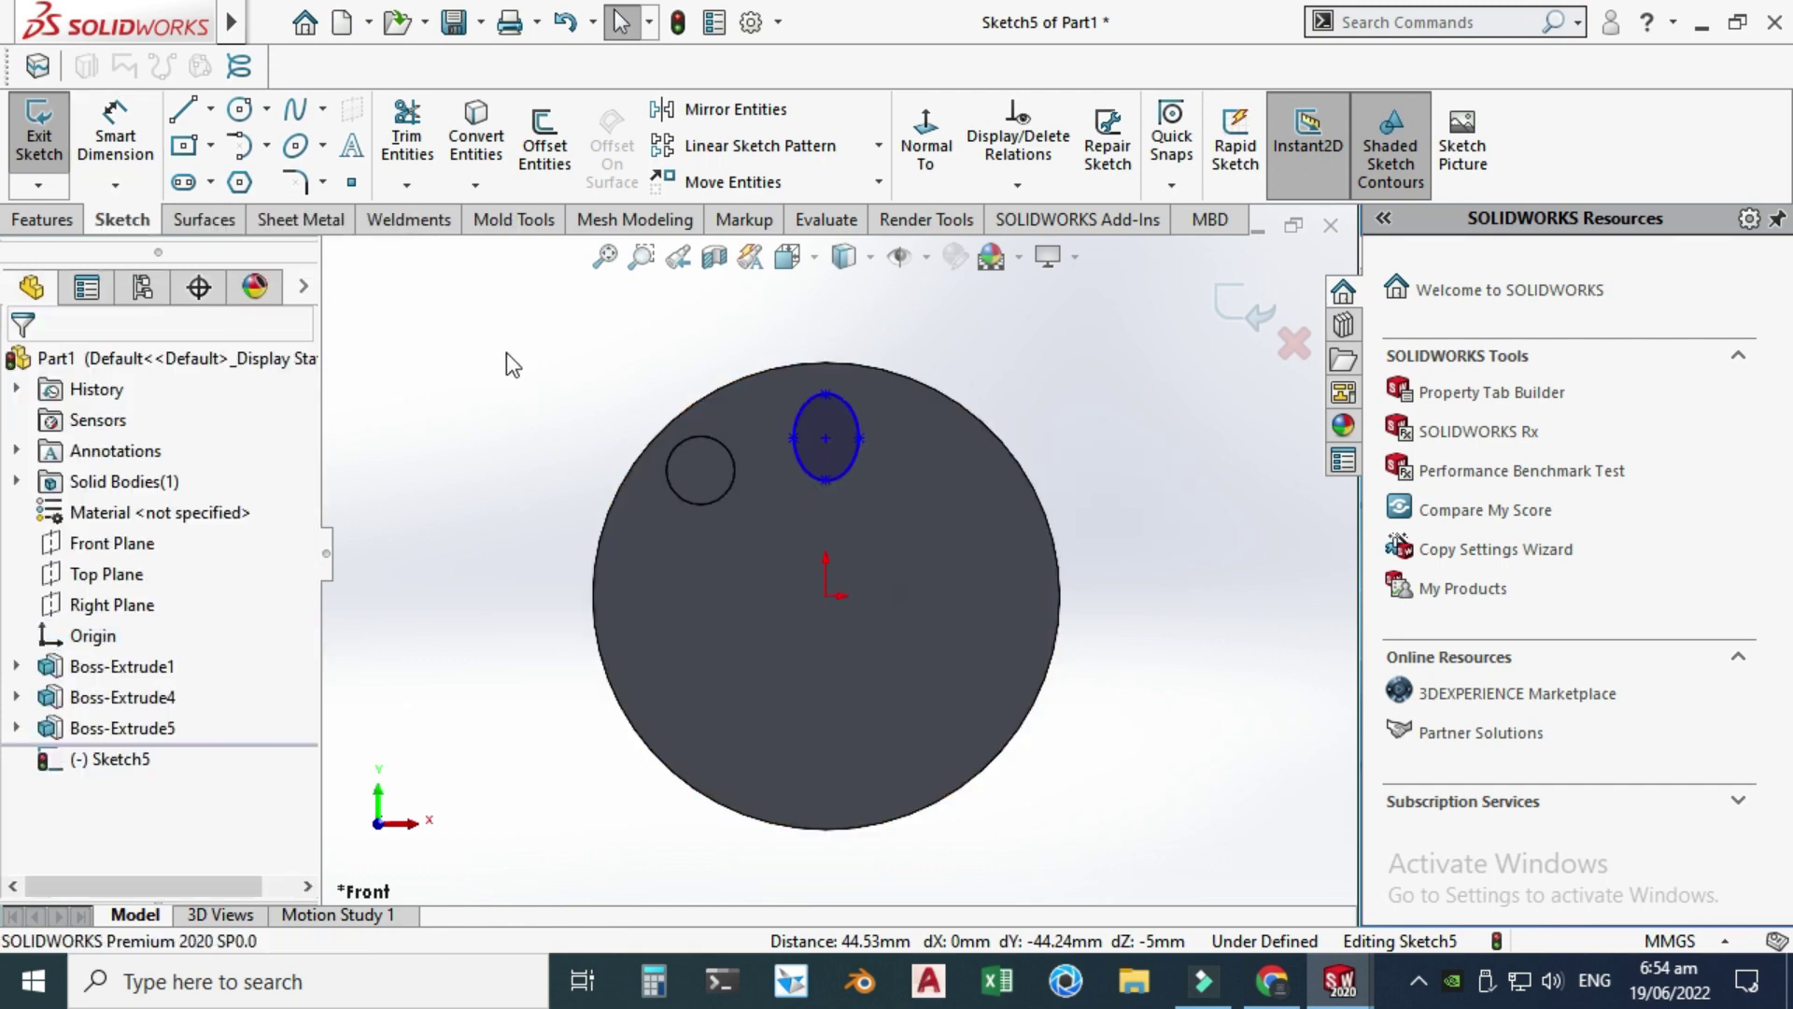
- Dimension the ellipse's height between its upper and lower points and set it to 30 mm
{"action": "left_click", "coordinate": [131, 140]}
{"action": "scroll", "coordinate": [845, 455], "scroll_direction": "down", "scroll_amount": 3}
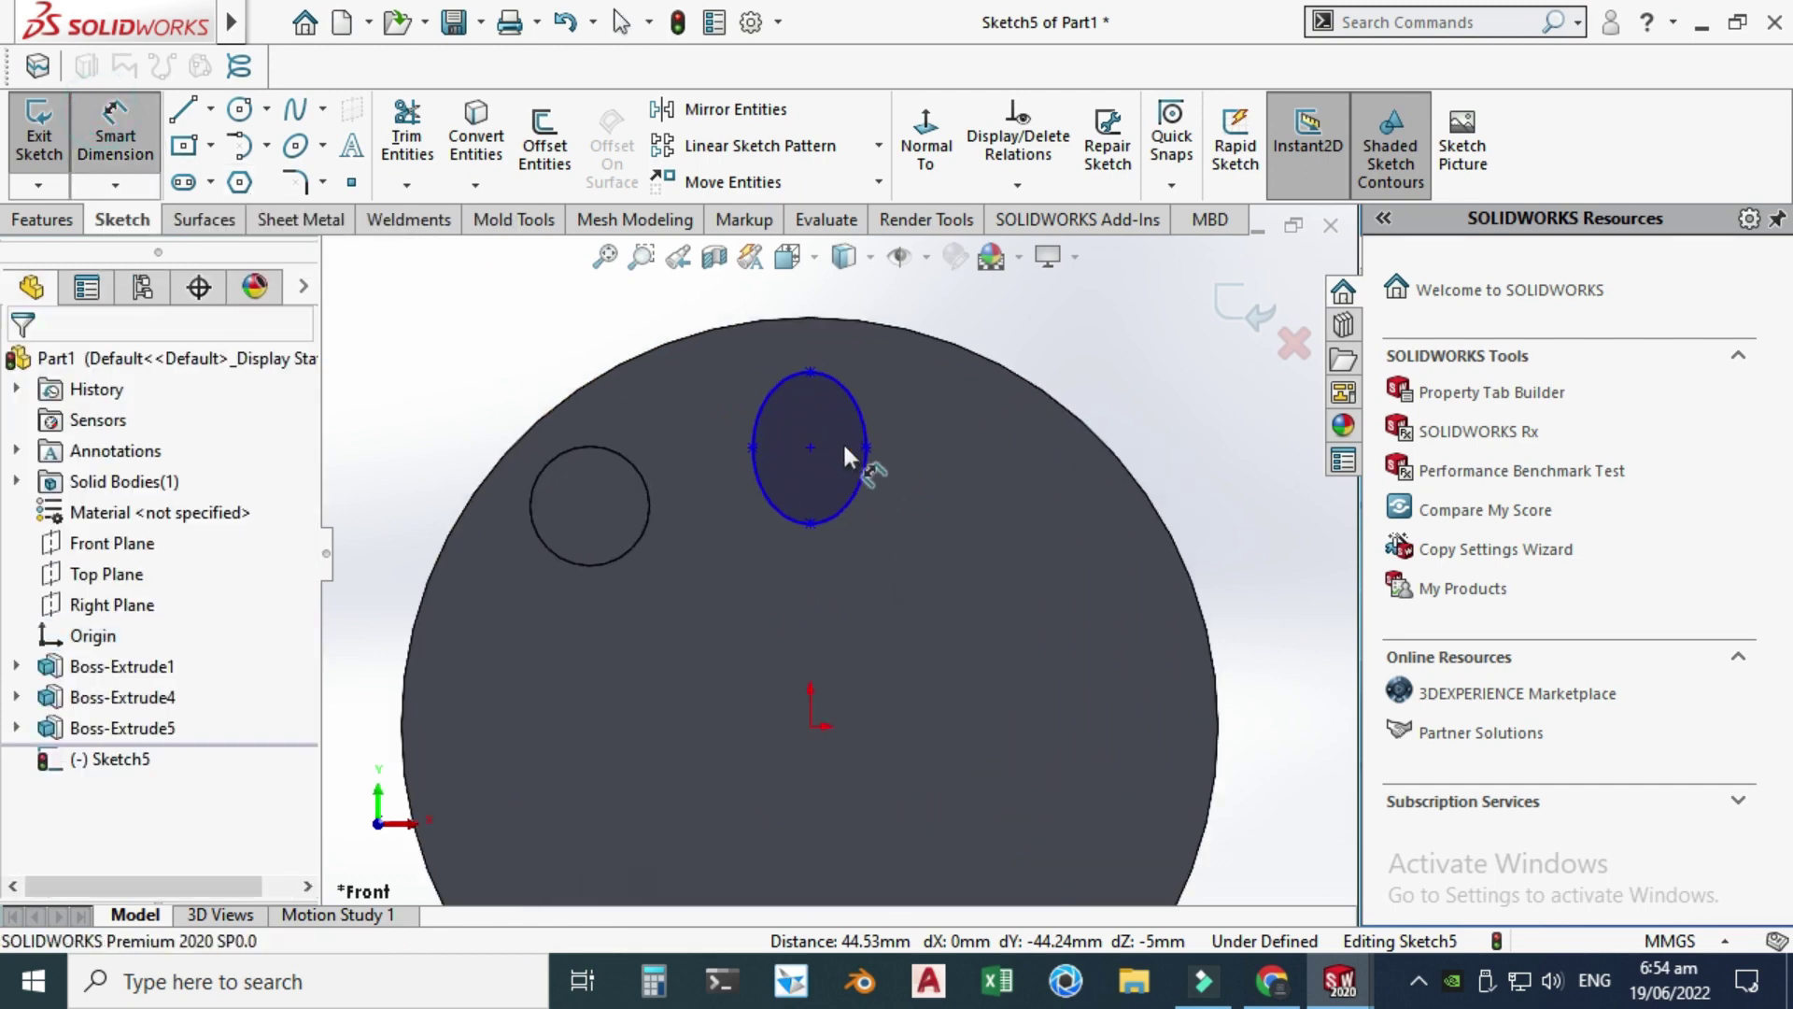
{"action": "left_click", "coordinate": [810, 372]}
{"action": "left_click", "coordinate": [811, 523]}
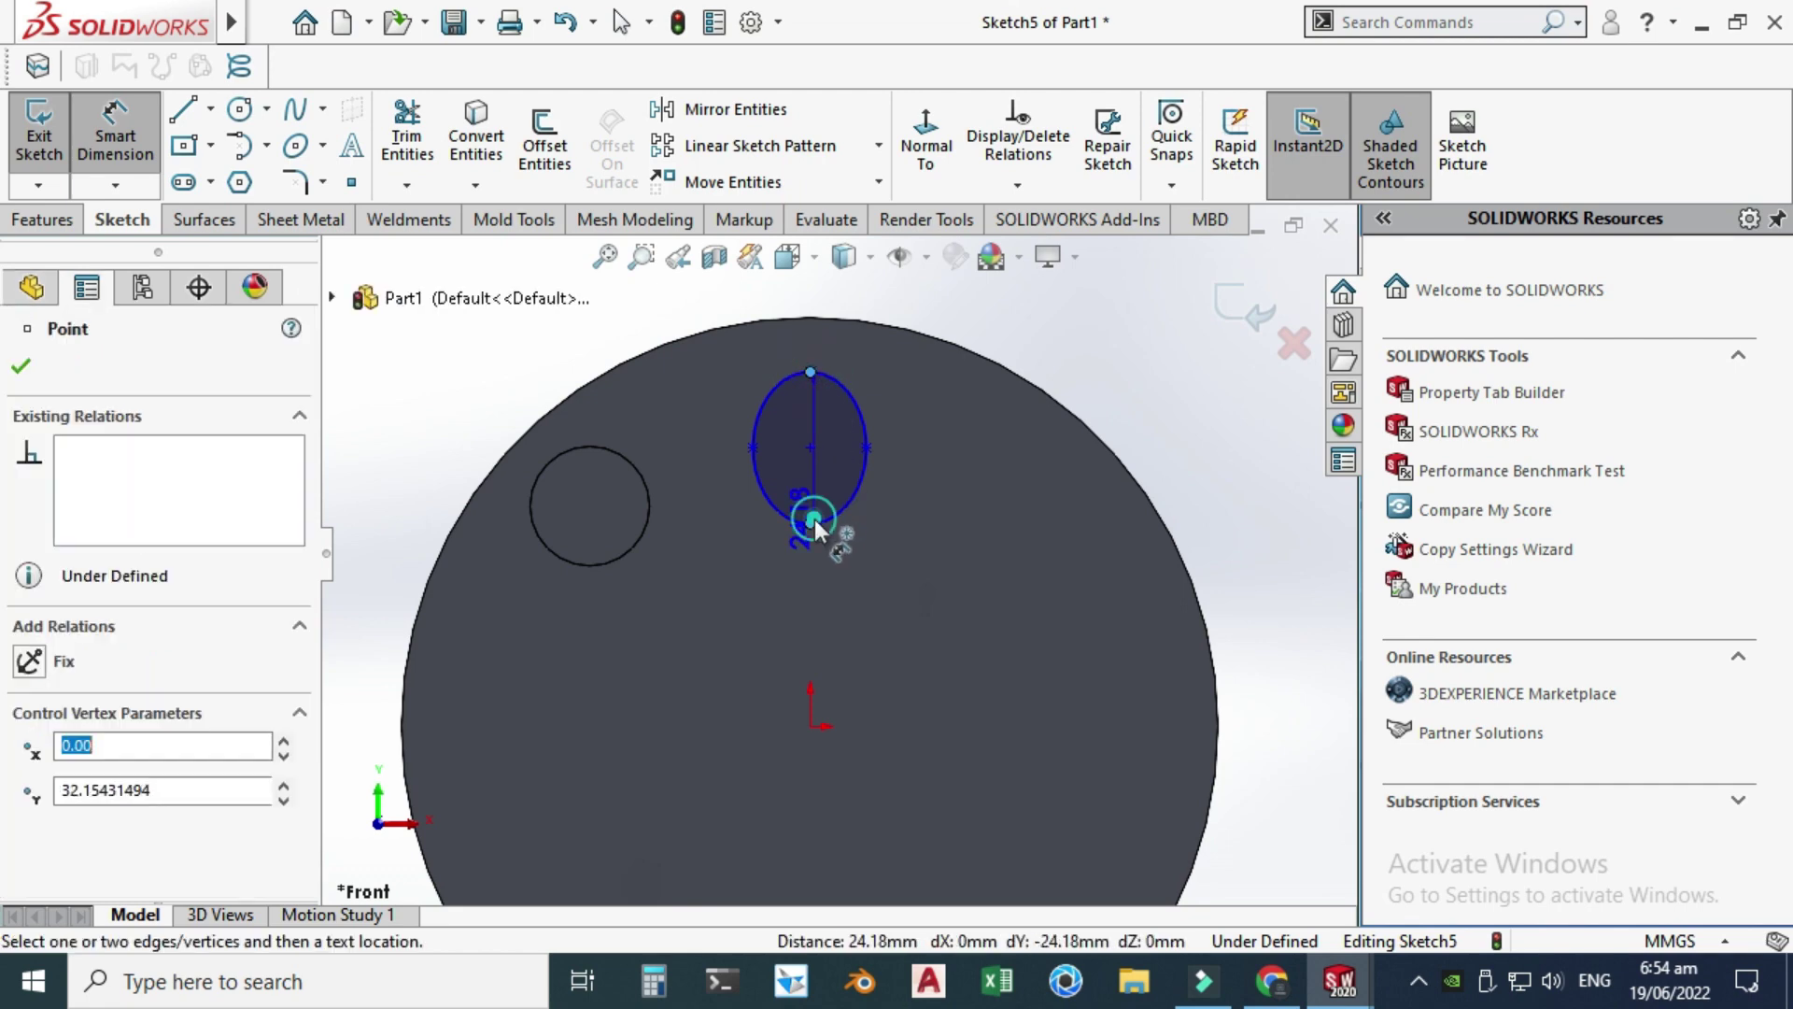
{"action": "left_click", "coordinate": [1157, 462]}
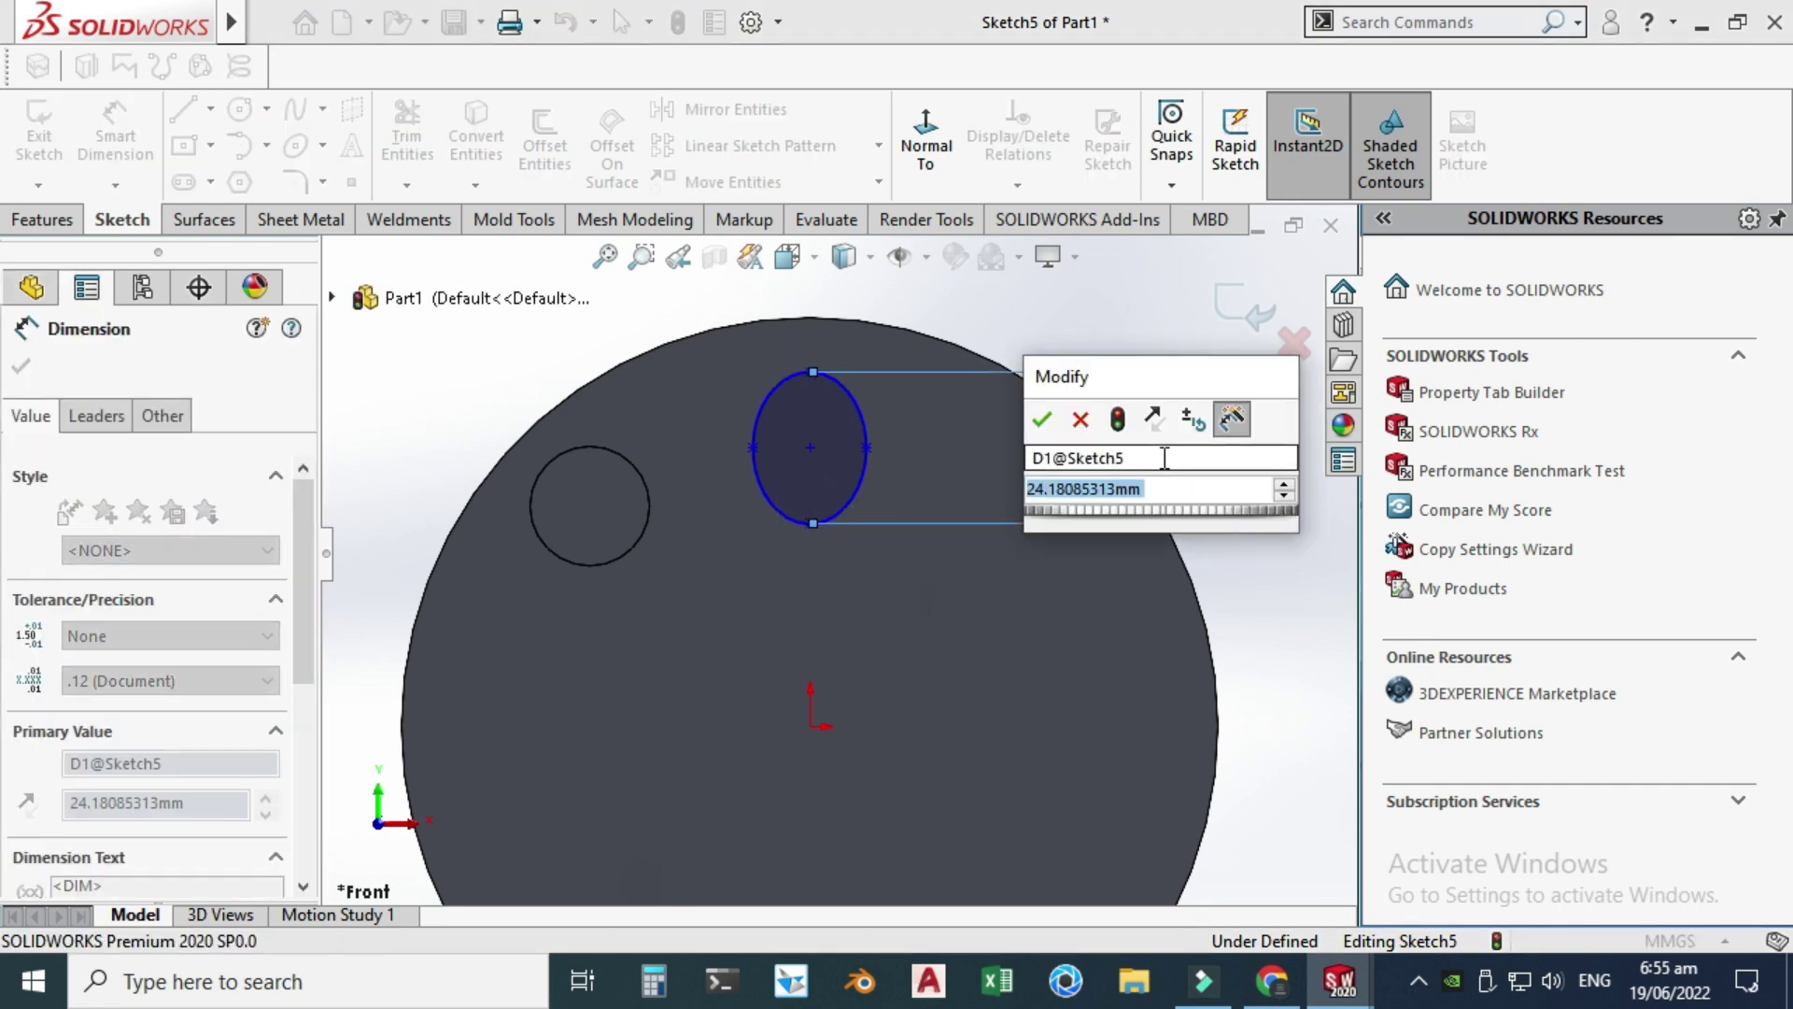
{"action": "type", "text": "30"}
{"action": "key", "text": "Return"}
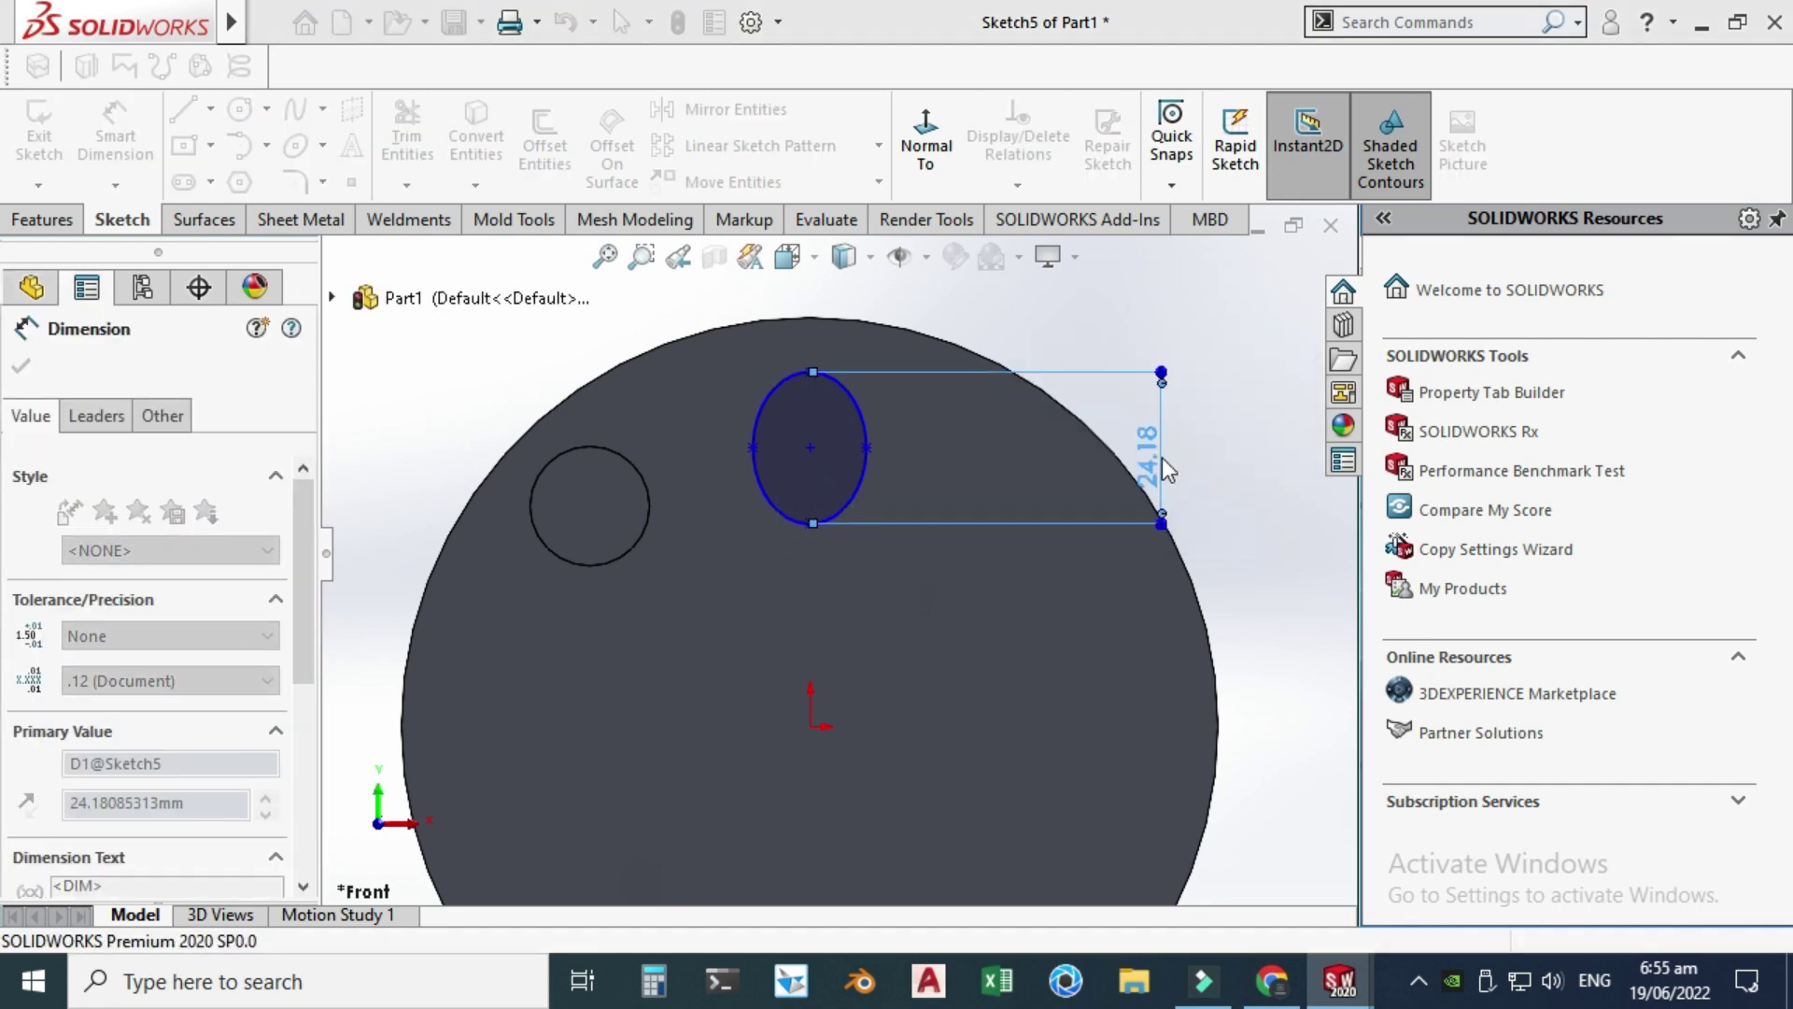
- Dimension the ellipse's width between its left and right points and set it to 18 mm
{"action": "left_click", "coordinate": [880, 447]}
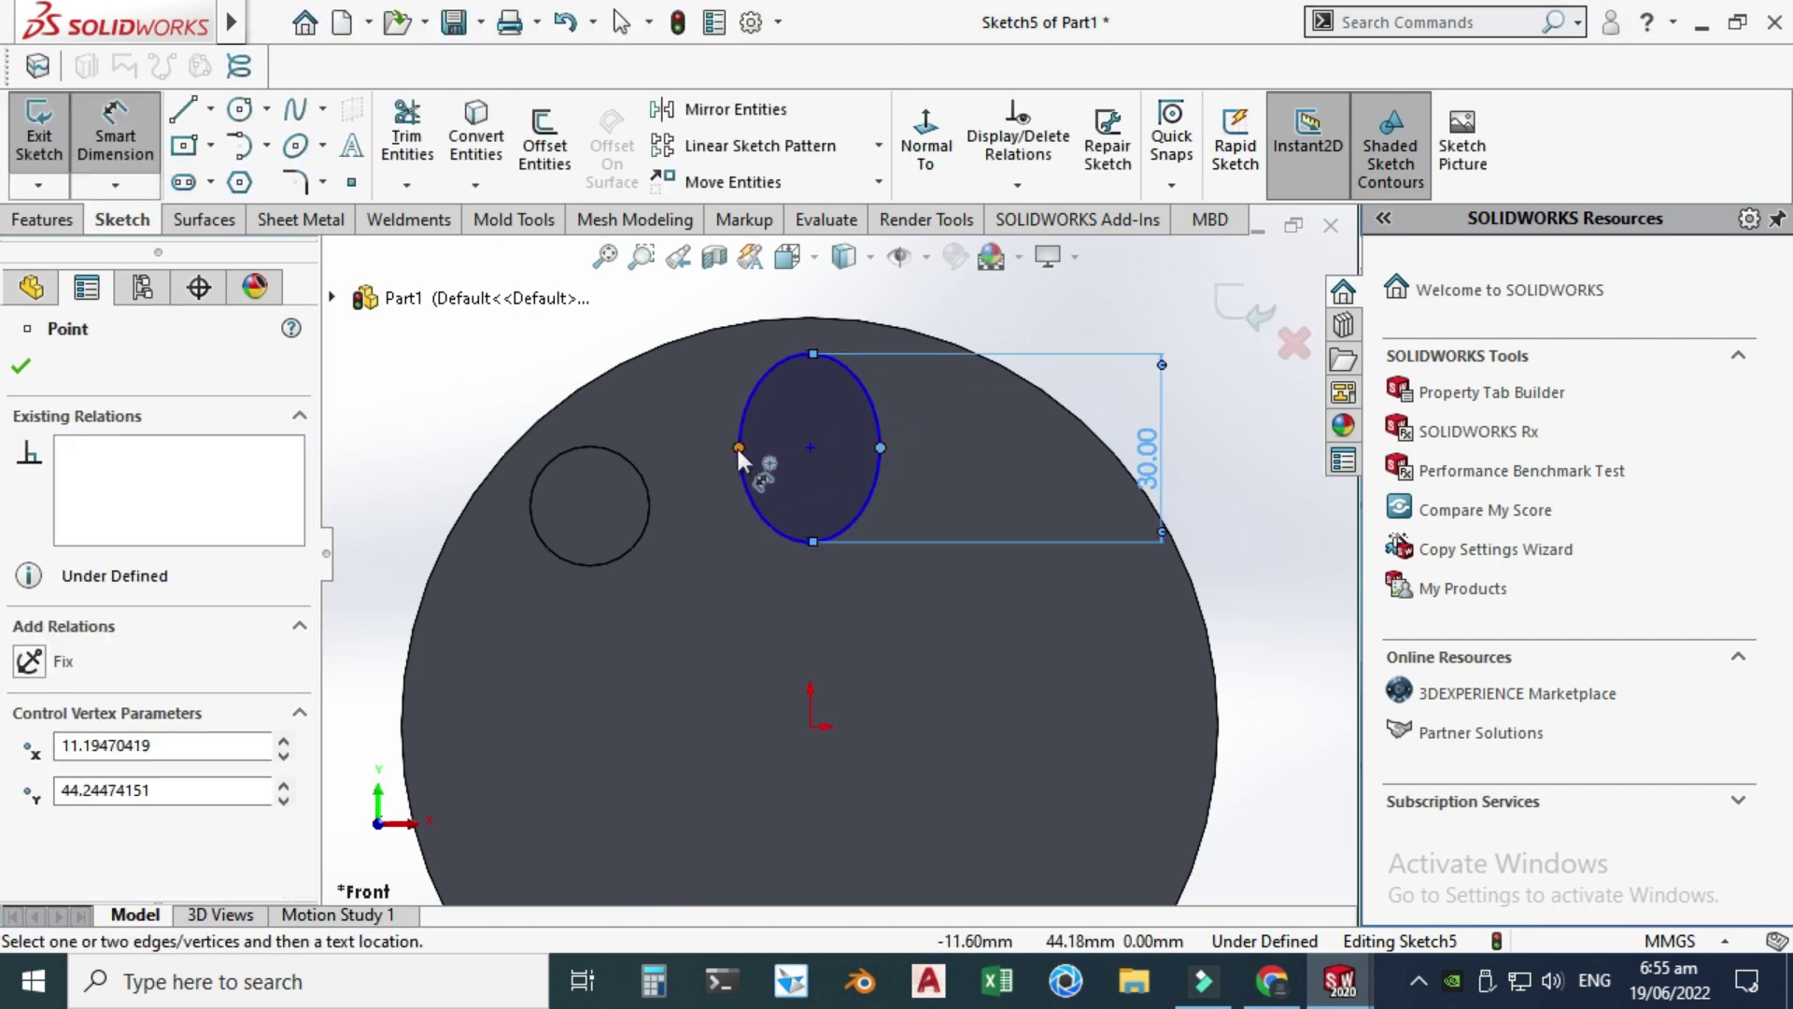
{"action": "left_click", "coordinate": [739, 447]}
{"action": "scroll", "coordinate": [747, 457], "scroll_direction": "up", "scroll_amount": 3}
{"action": "left_click", "coordinate": [680, 396]}
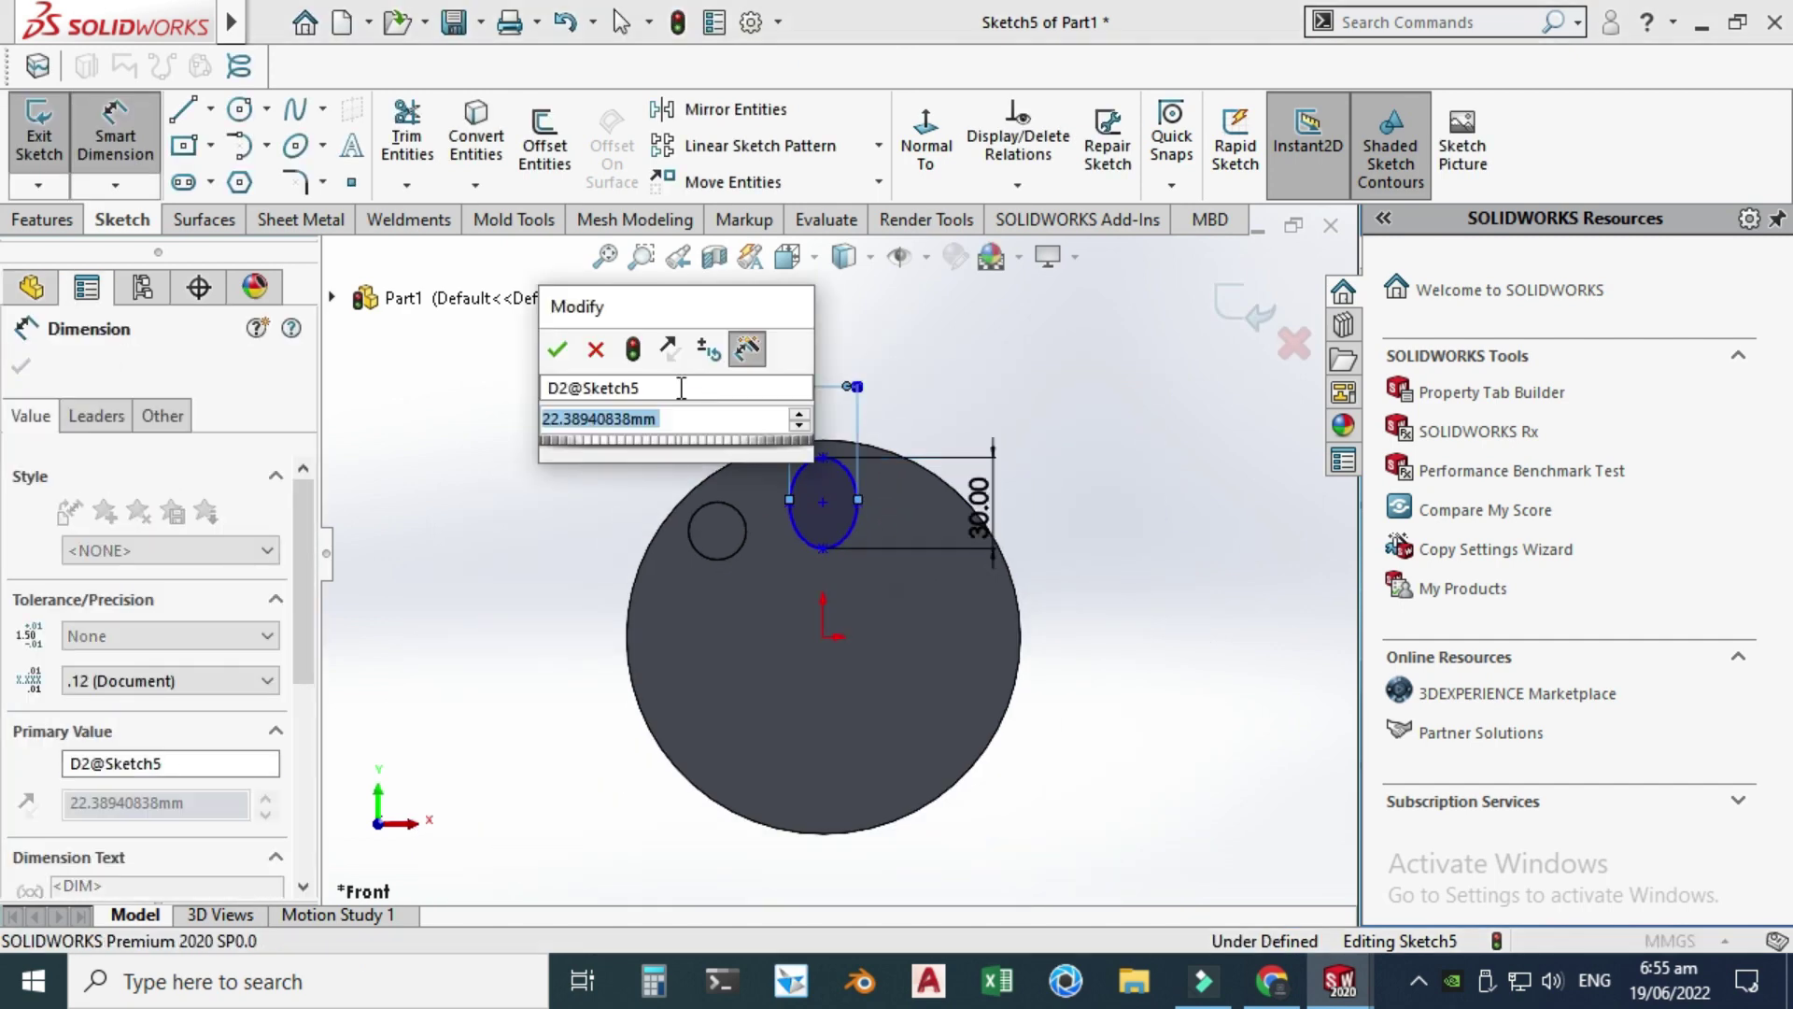
{"action": "type", "text": "18"}
{"action": "key", "text": "Return"}
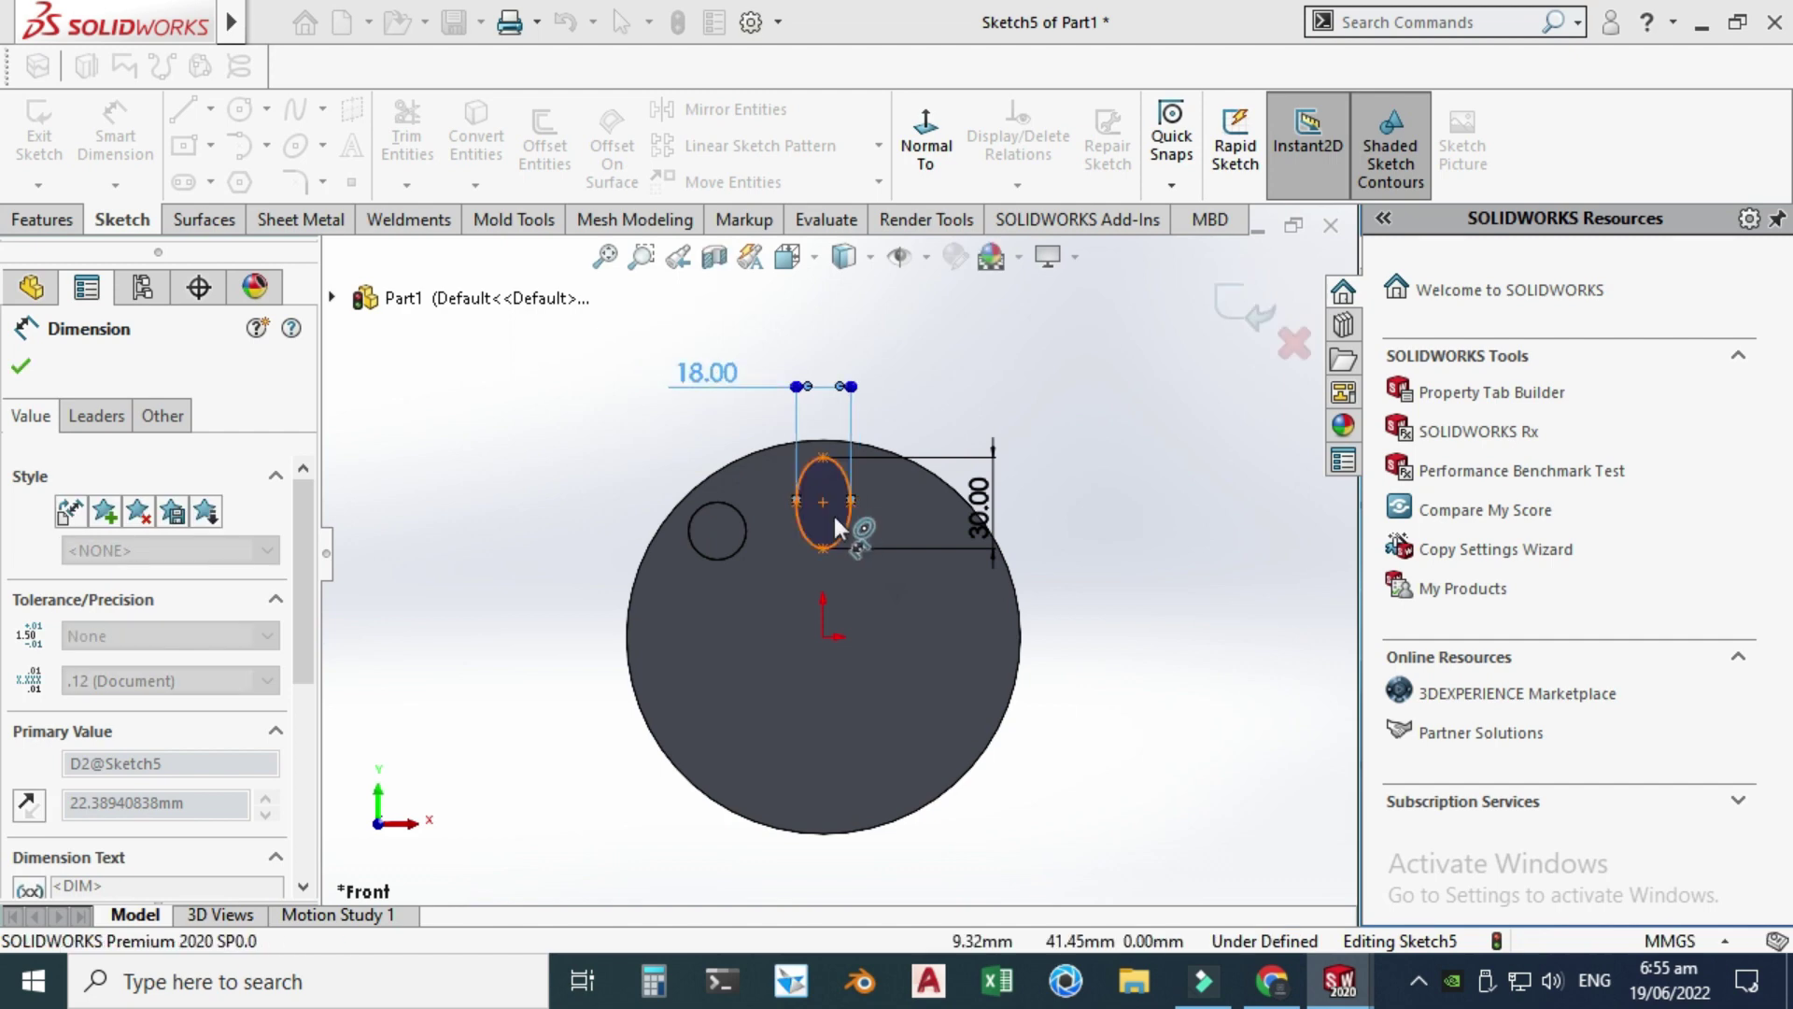
{"action": "key", "text": "Escape"}
- Move the ellipse's center down to about 33 mm above the origin
{"action": "left_click", "coordinate": [823, 500]}
{"action": "mouse_move", "coordinate": [823, 548]}
{"action": "left_mouse_down"}
{"action": "mouse_move", "coordinate": [820, 518]}
{"action": "mouse_move", "coordinate": [821, 562]}
{"action": "mouse_move", "coordinate": [823, 537]}
{"action": "left_mouse_up"}
{"action": "scroll", "coordinate": [850, 557], "scroll_direction": "down", "scroll_amount": 2}
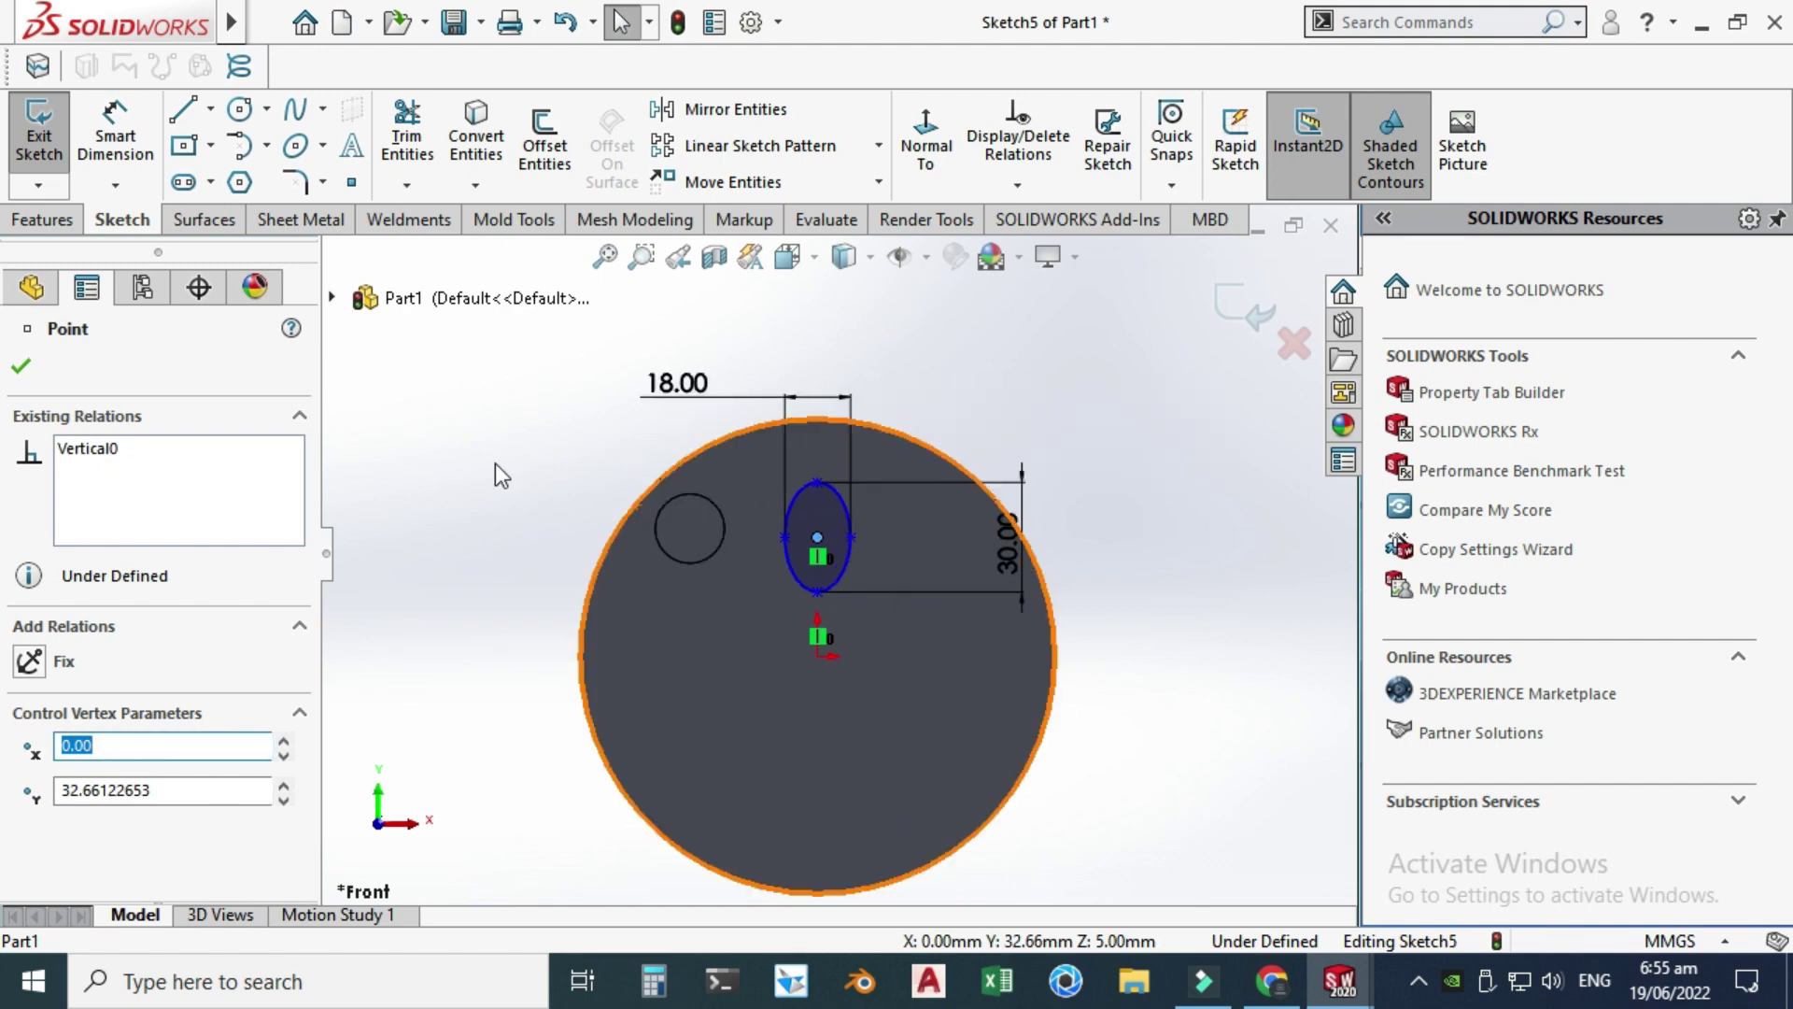
- Dimension the vertical distance from the origin to the ellipse's center and set it to 43 mm
{"action": "left_click", "coordinate": [117, 131]}
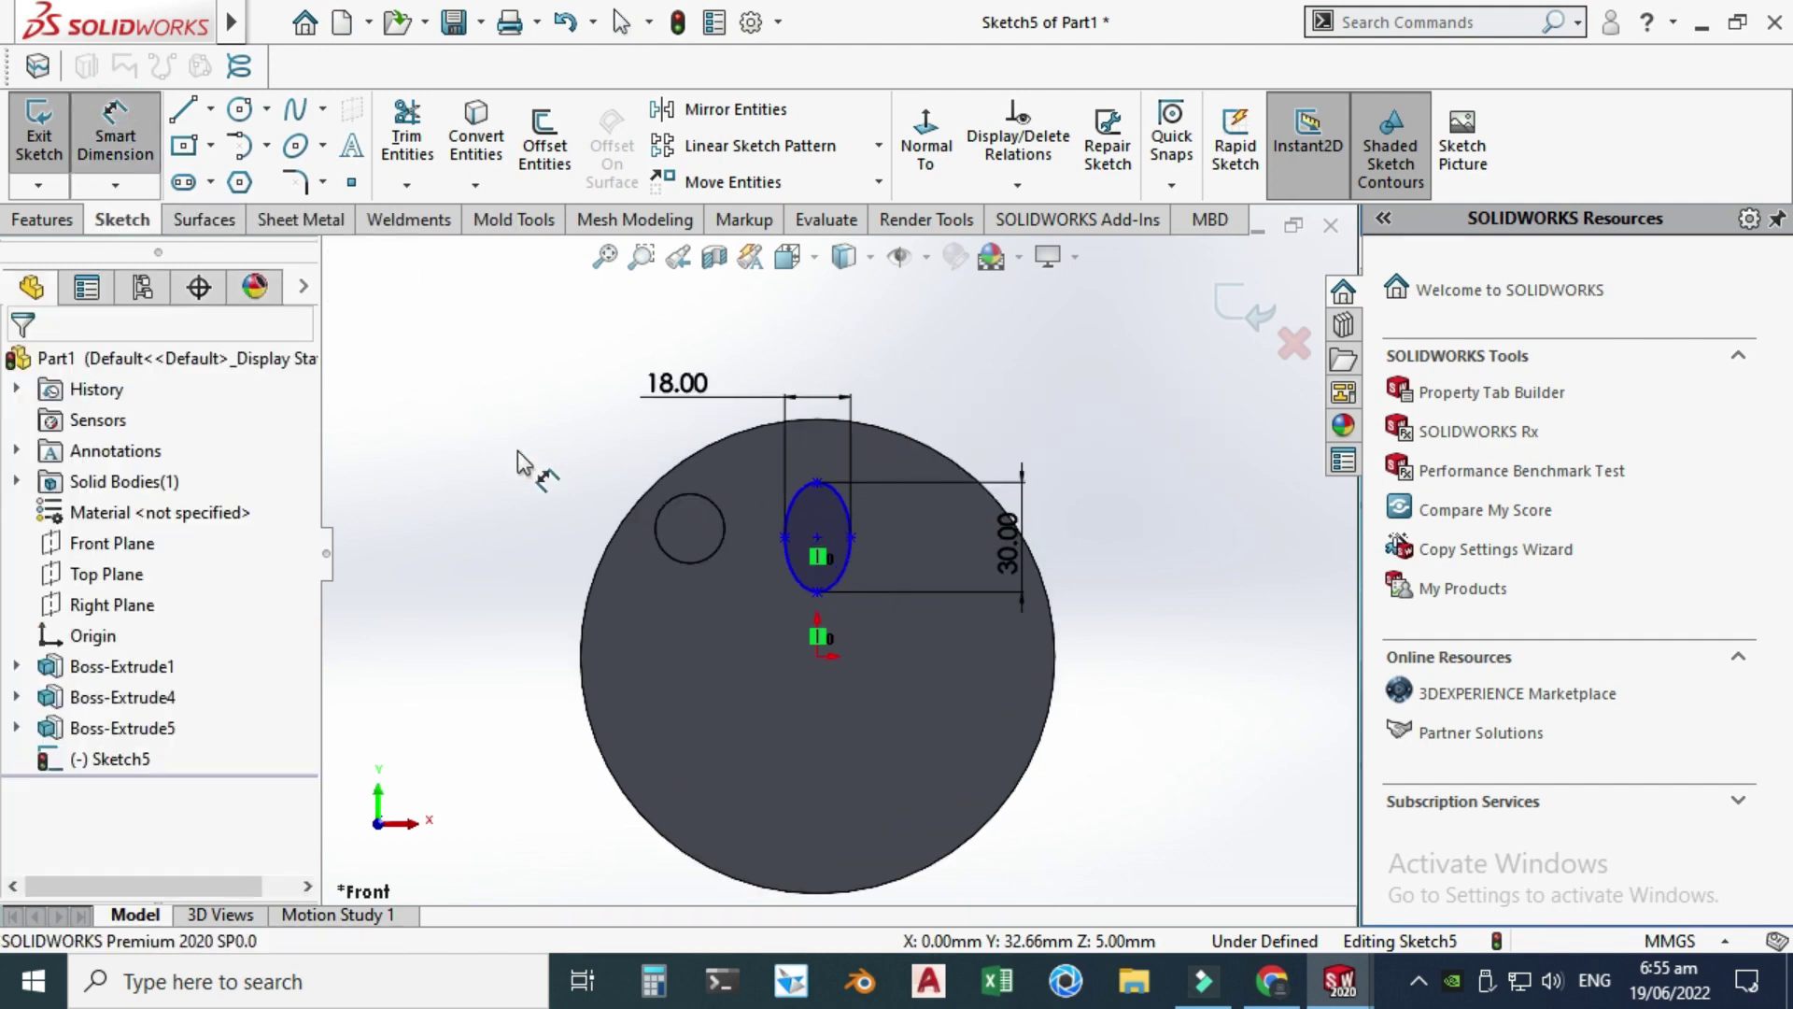
{"action": "left_click", "coordinate": [818, 655]}
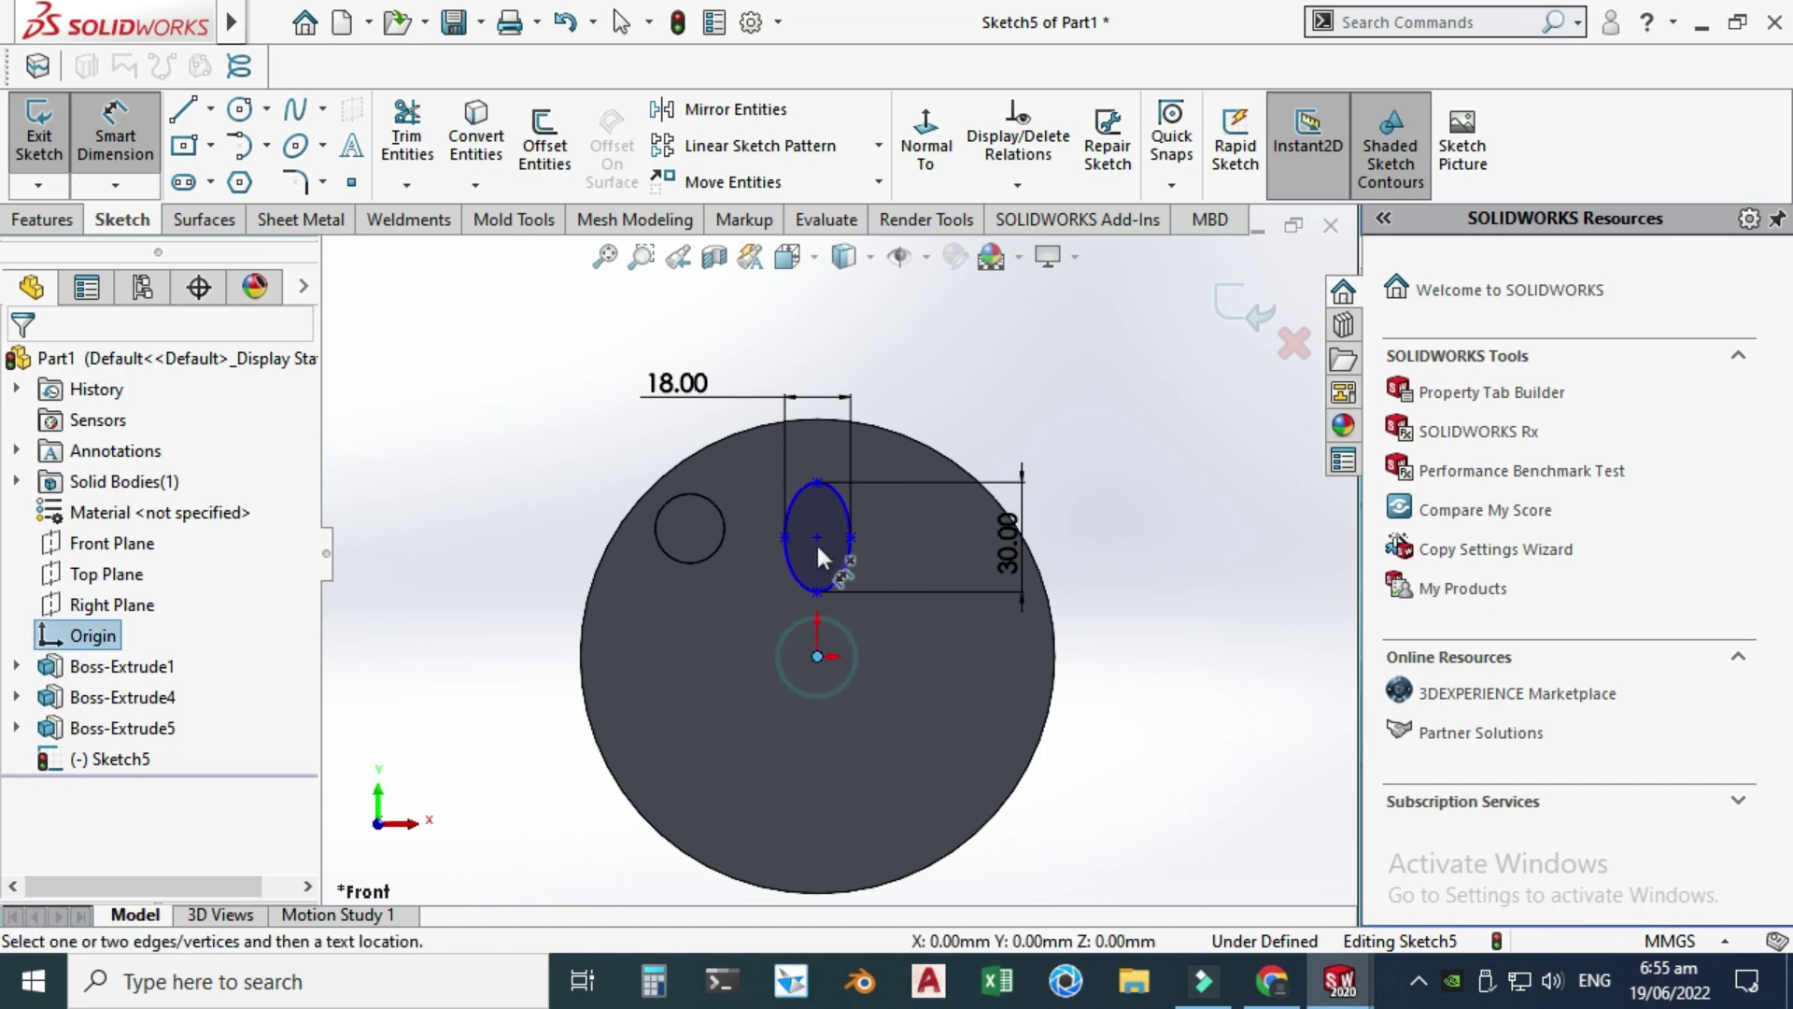
{"action": "left_click", "coordinate": [817, 537]}
{"action": "left_click", "coordinate": [1231, 498]}
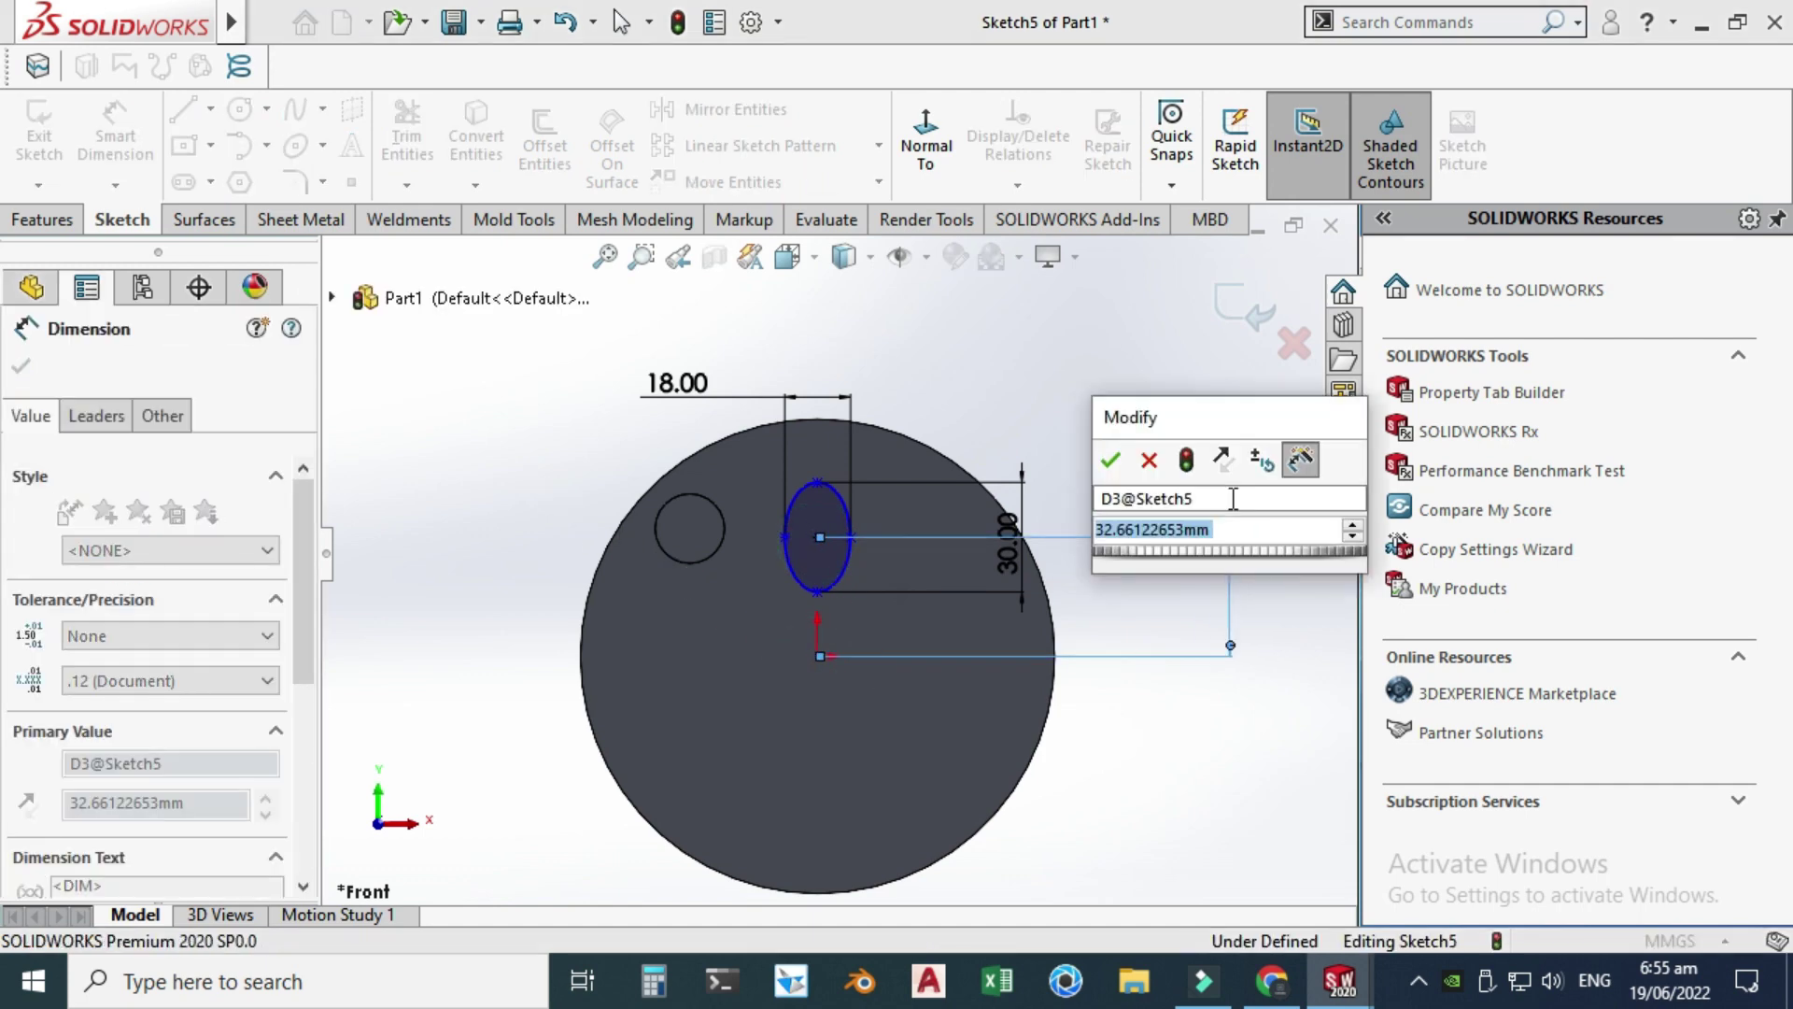
{"action": "type", "text": "43"}
{"action": "key", "text": "Return"}
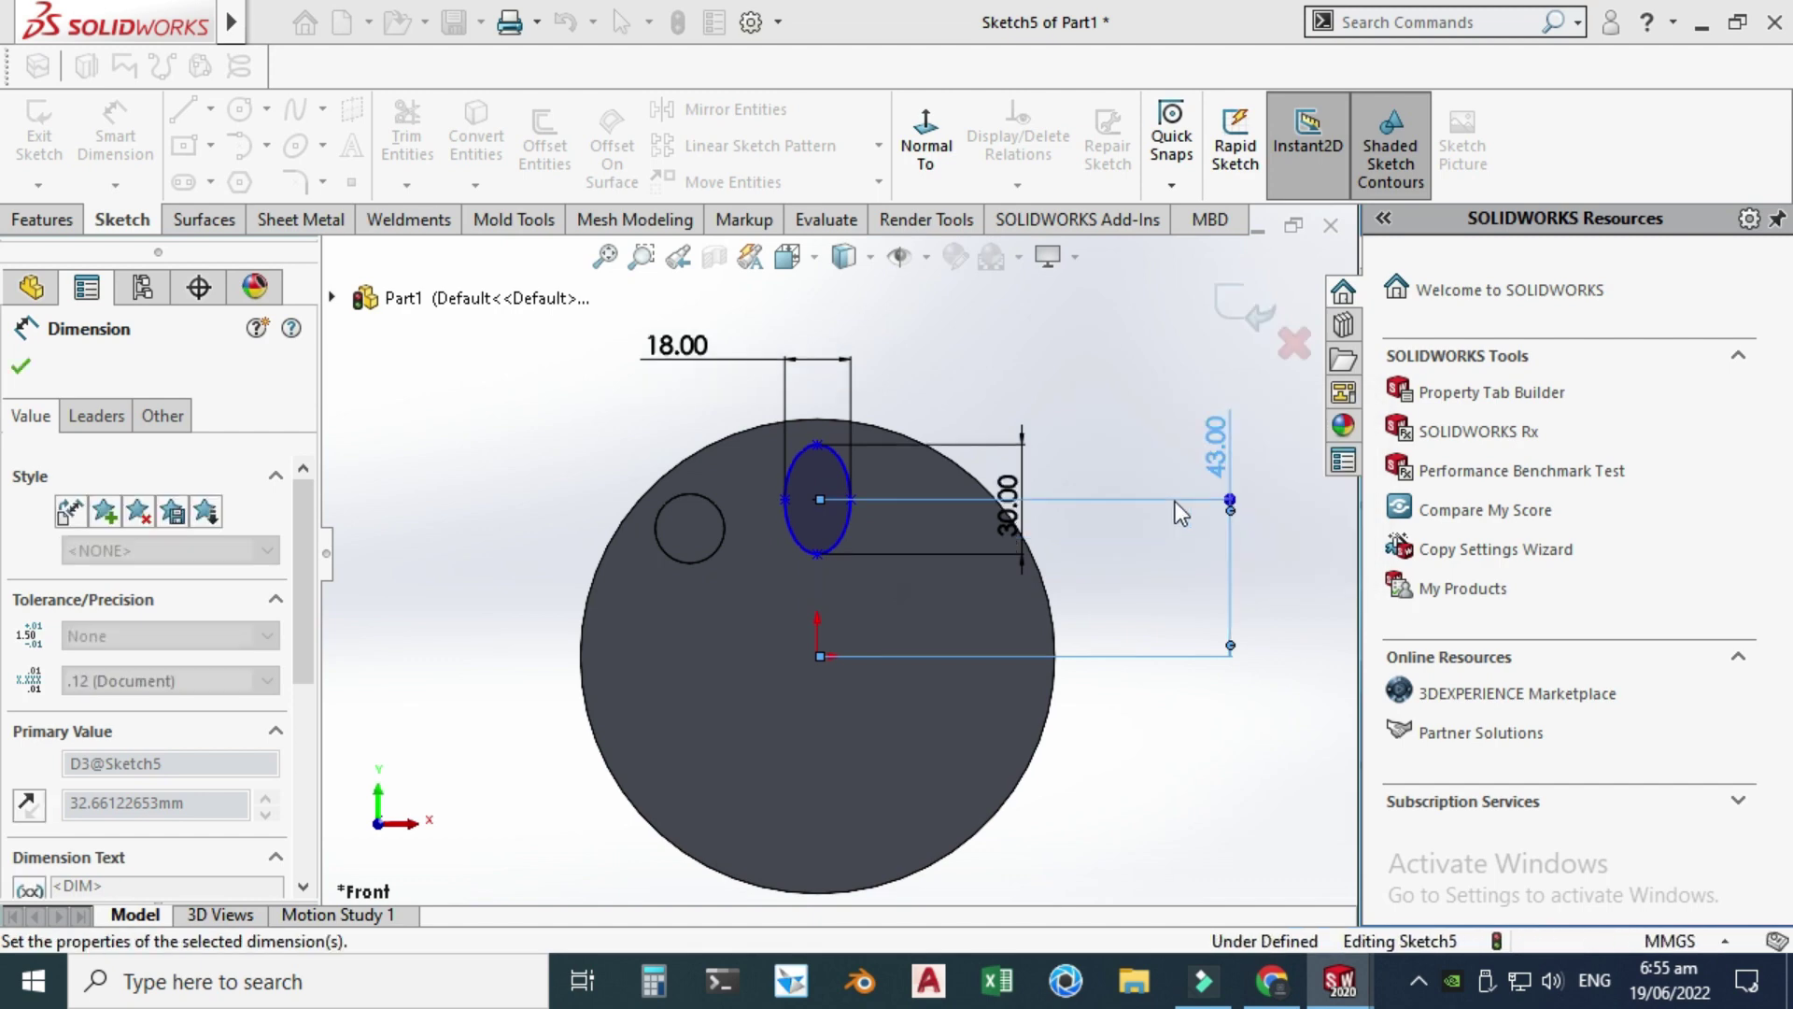
{"action": "key", "text": "Escape"}
{"action": "key", "text": "Escape"}
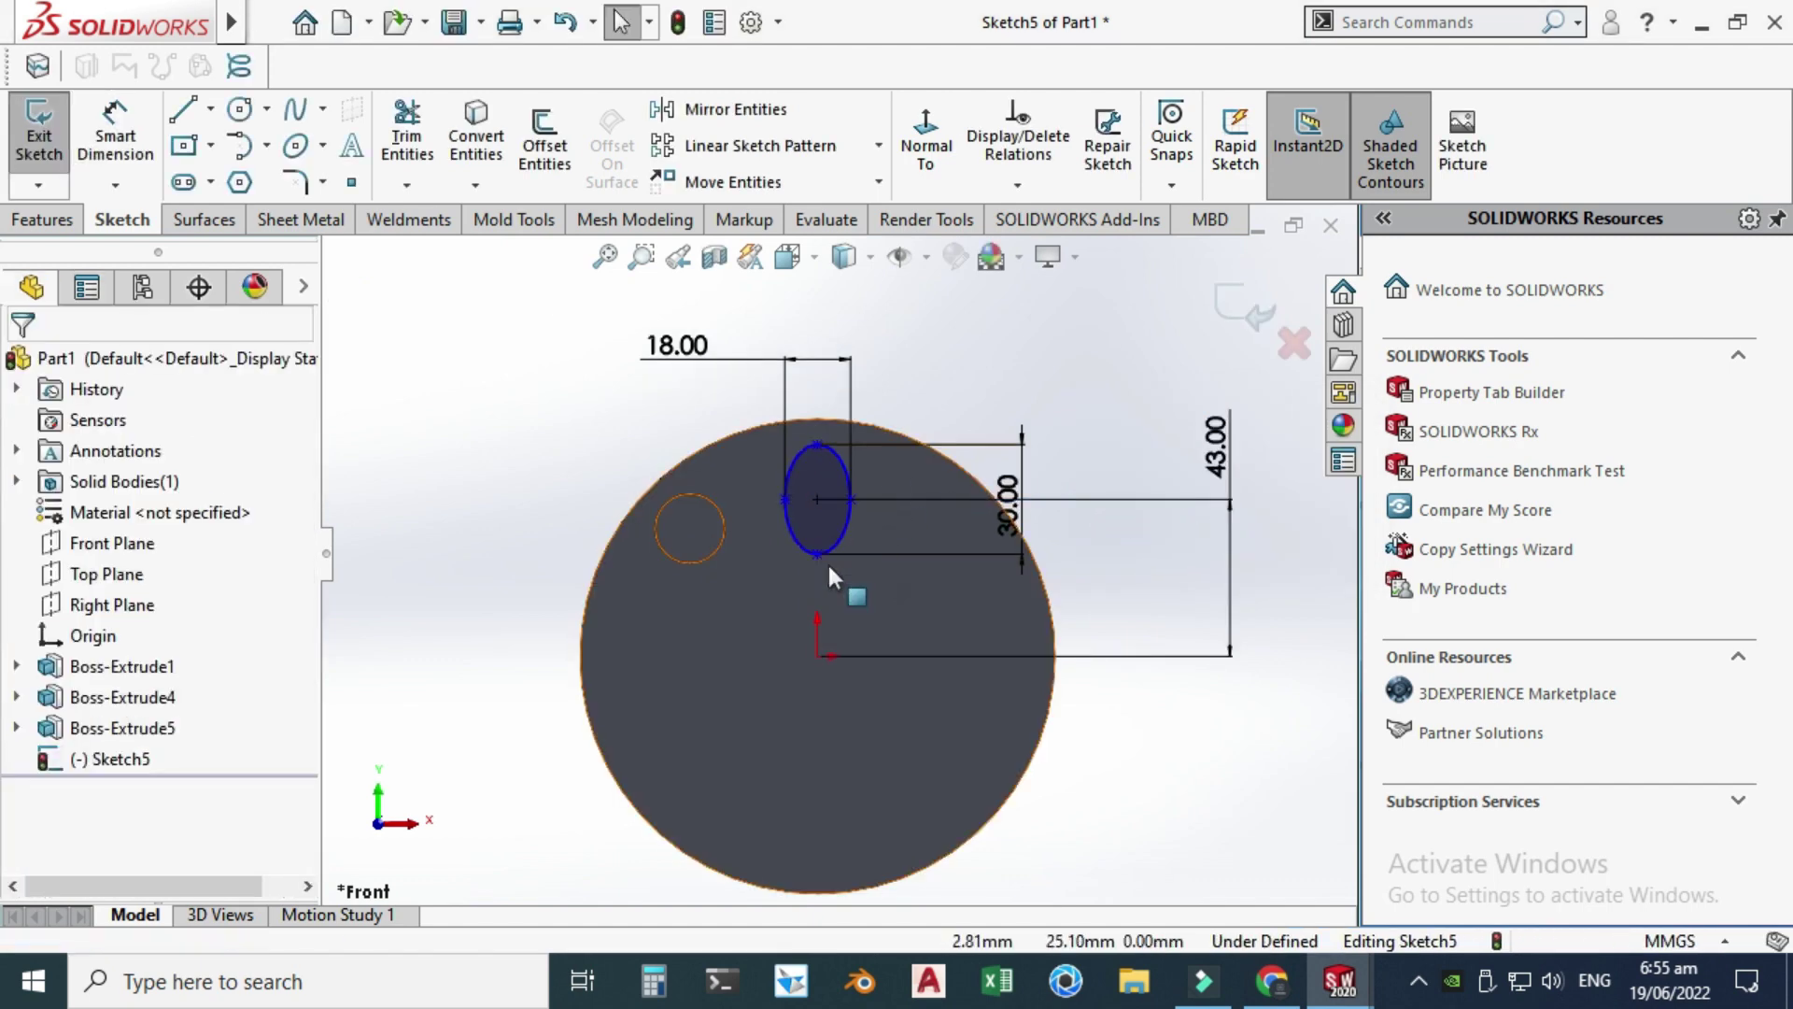
- Add a horizontal relation between the ellipse's left and right points to lock its upright orientation
{"action": "left_click_drag", "start_coordinate": [850, 500], "coordinate": [876, 474]}
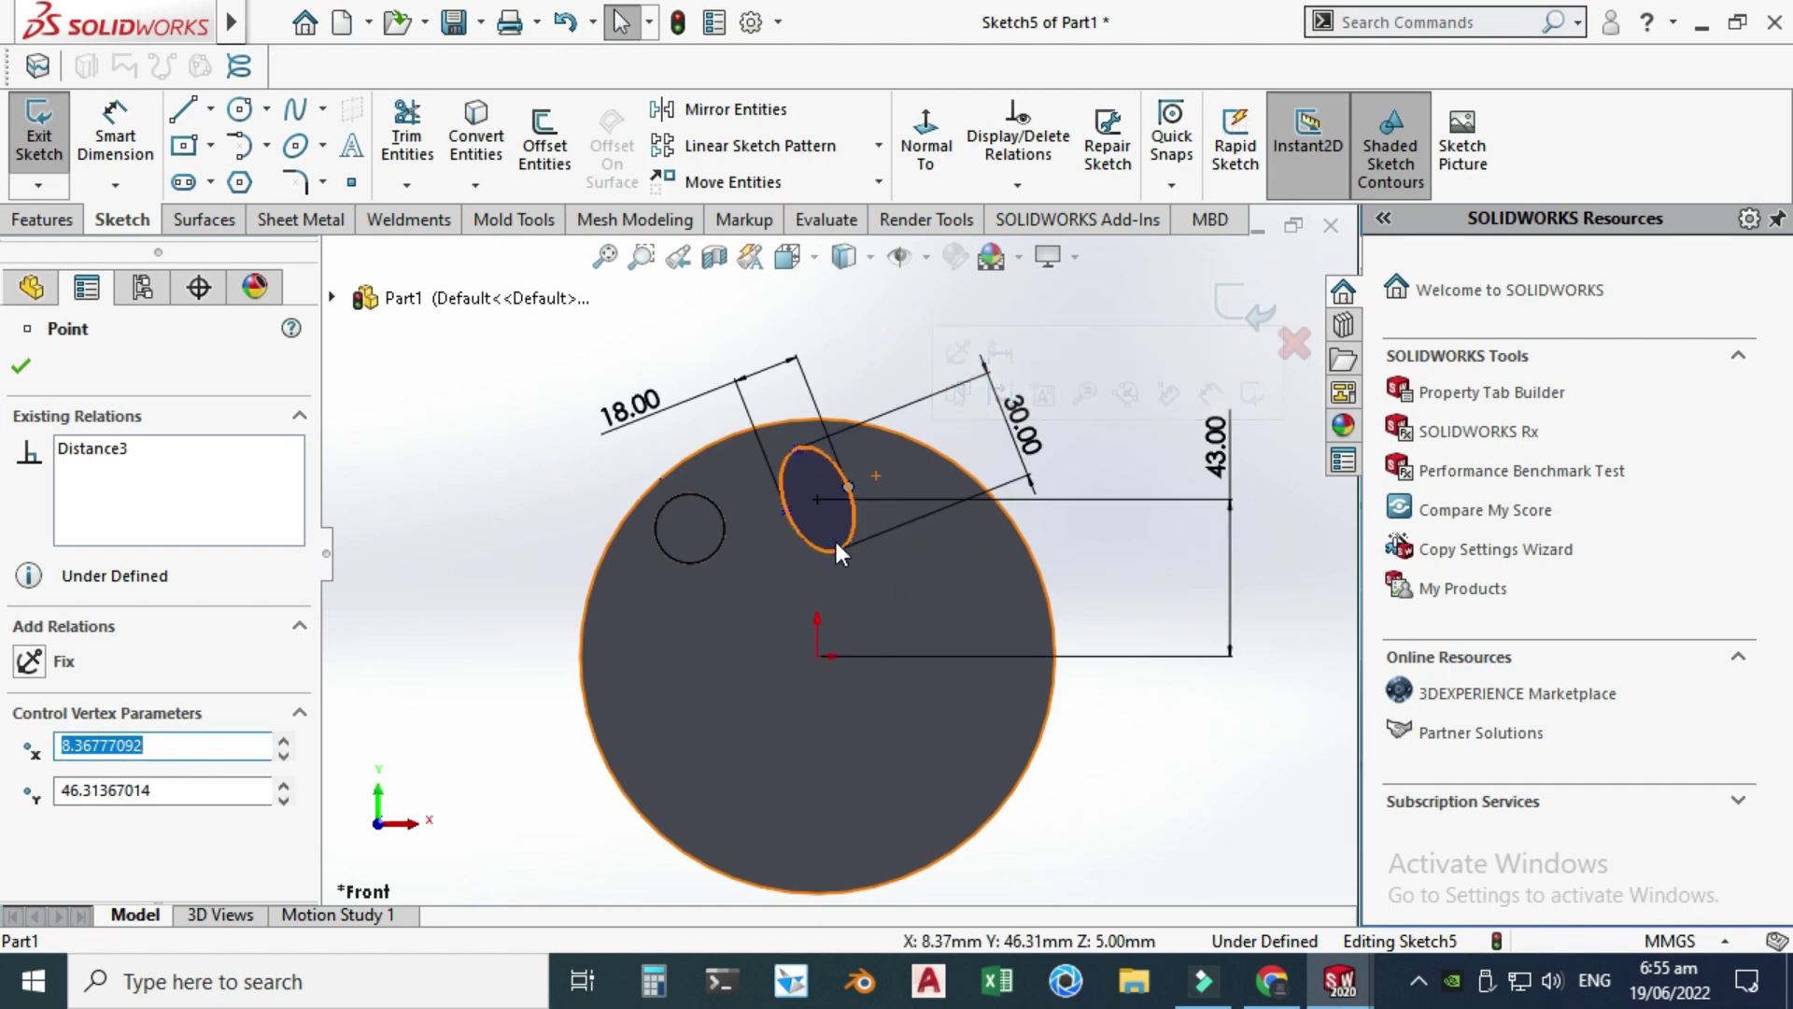
{"action": "key", "text": "ctrl+z"}
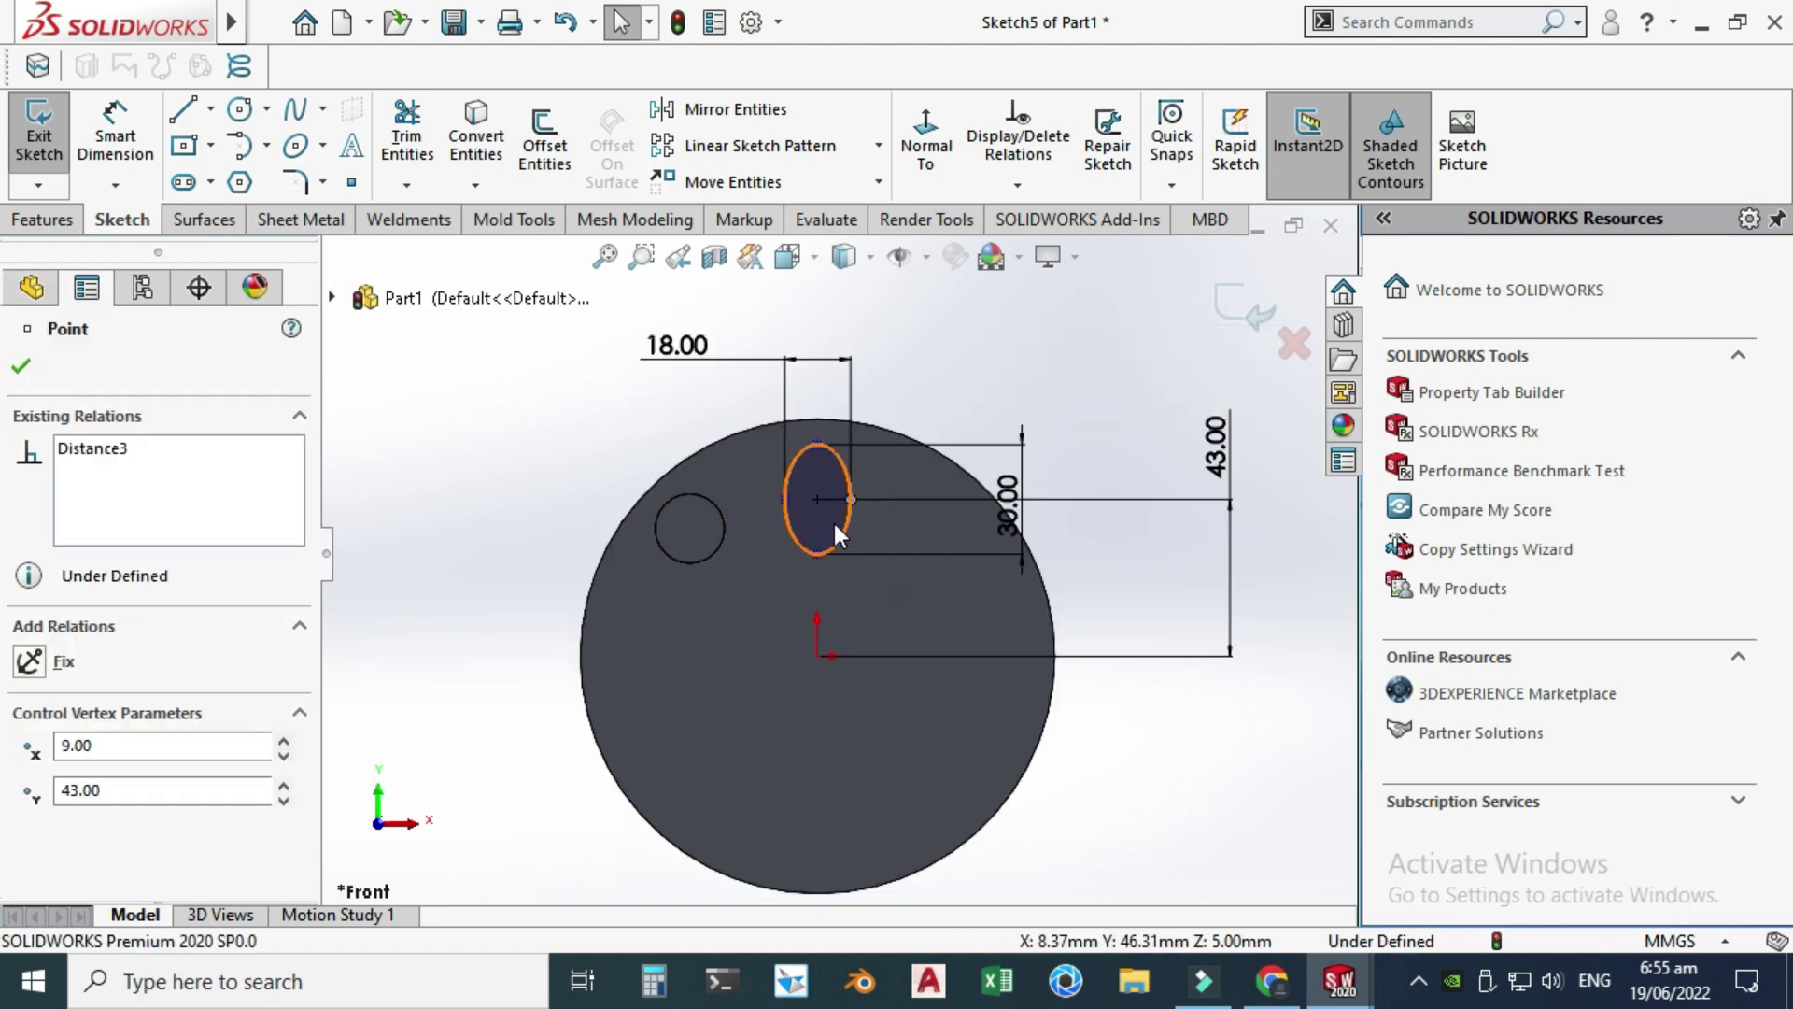
{"action": "left_click", "coordinate": [790, 498], "text": "ctrl"}
{"action": "left_click", "coordinate": [875, 372]}
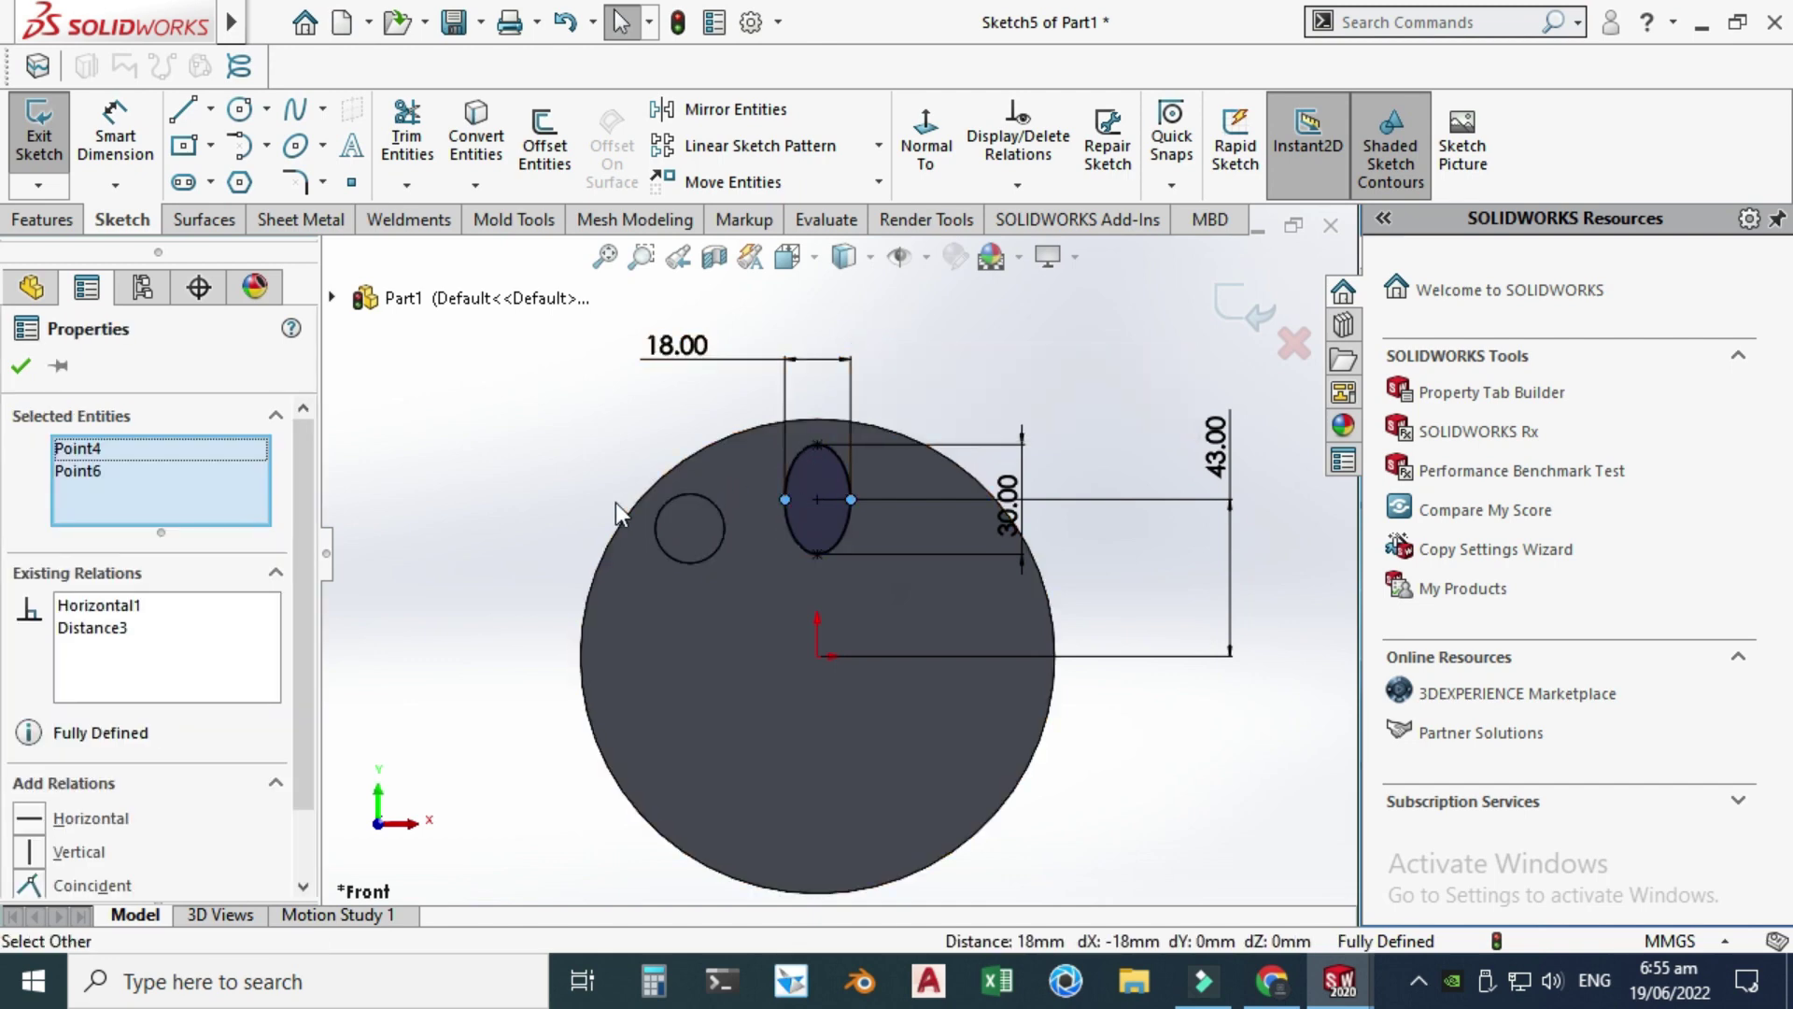
{"action": "left_click", "coordinate": [809, 321]}
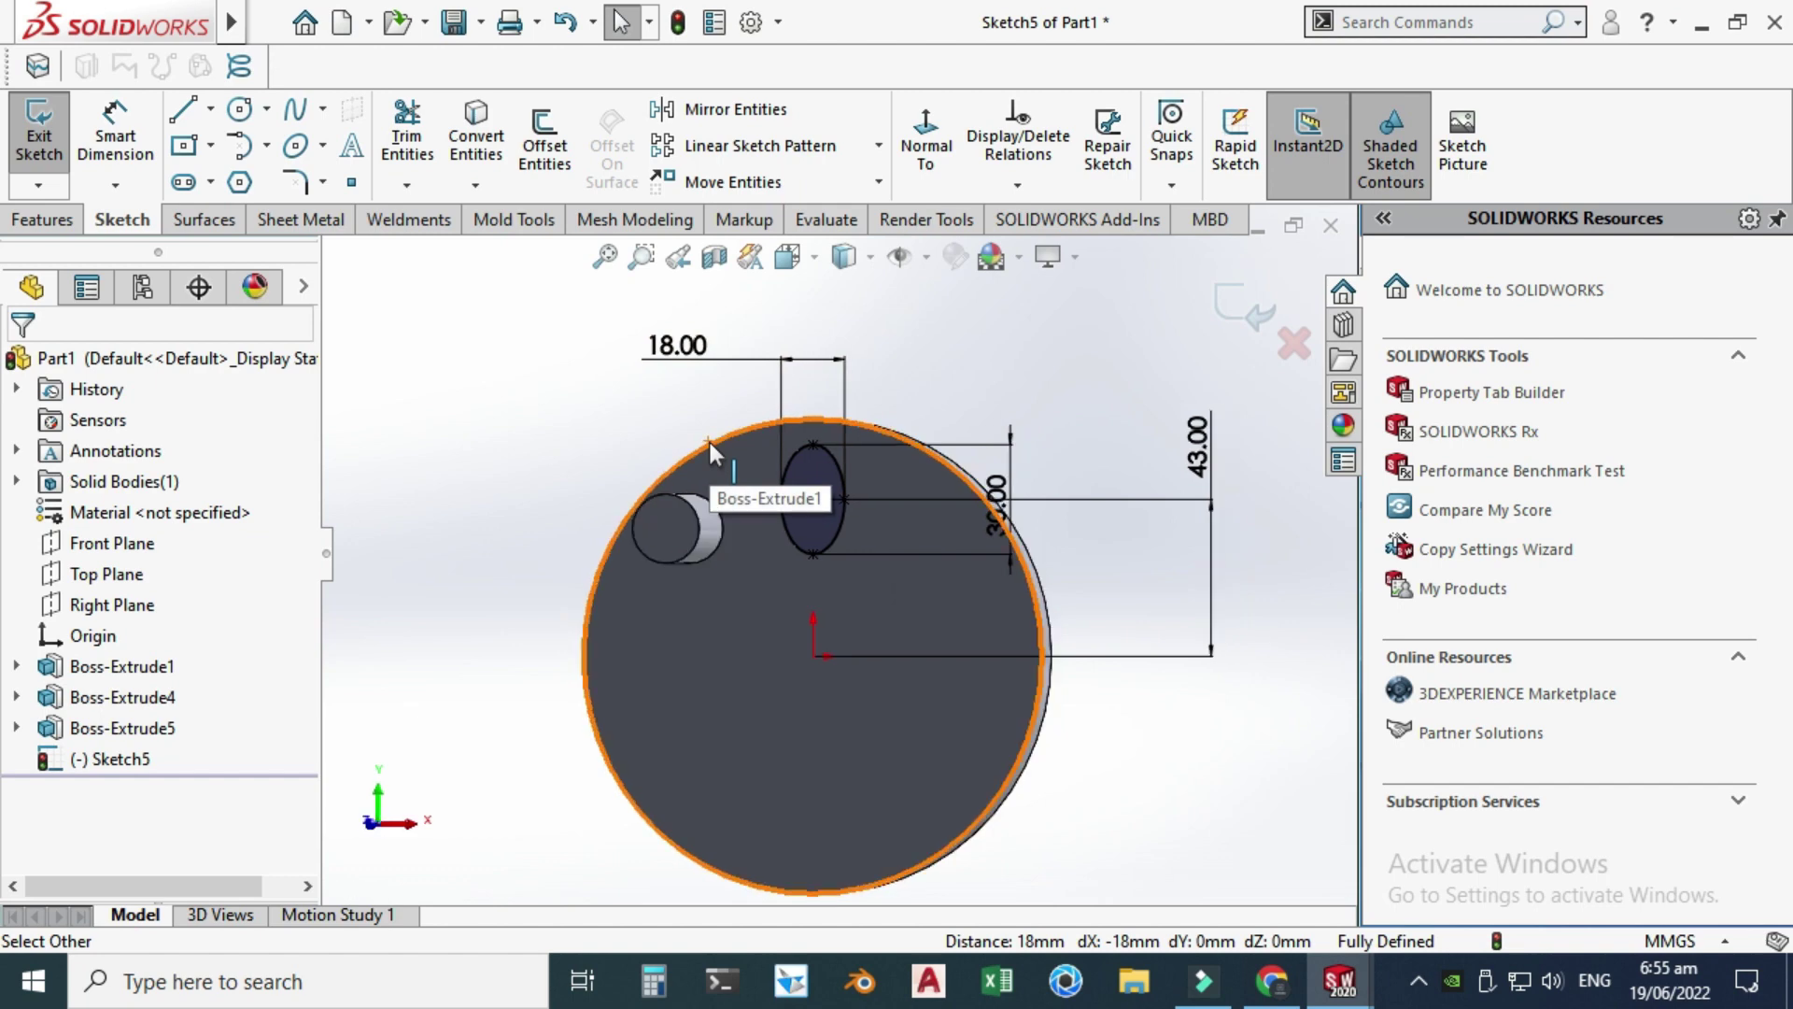
- Cut the ellipse through the disc with an Extruded Cut using the Through All end condition
{"action": "middle_click_drag", "start_coordinate": [708, 439], "coordinate": [727, 448]}
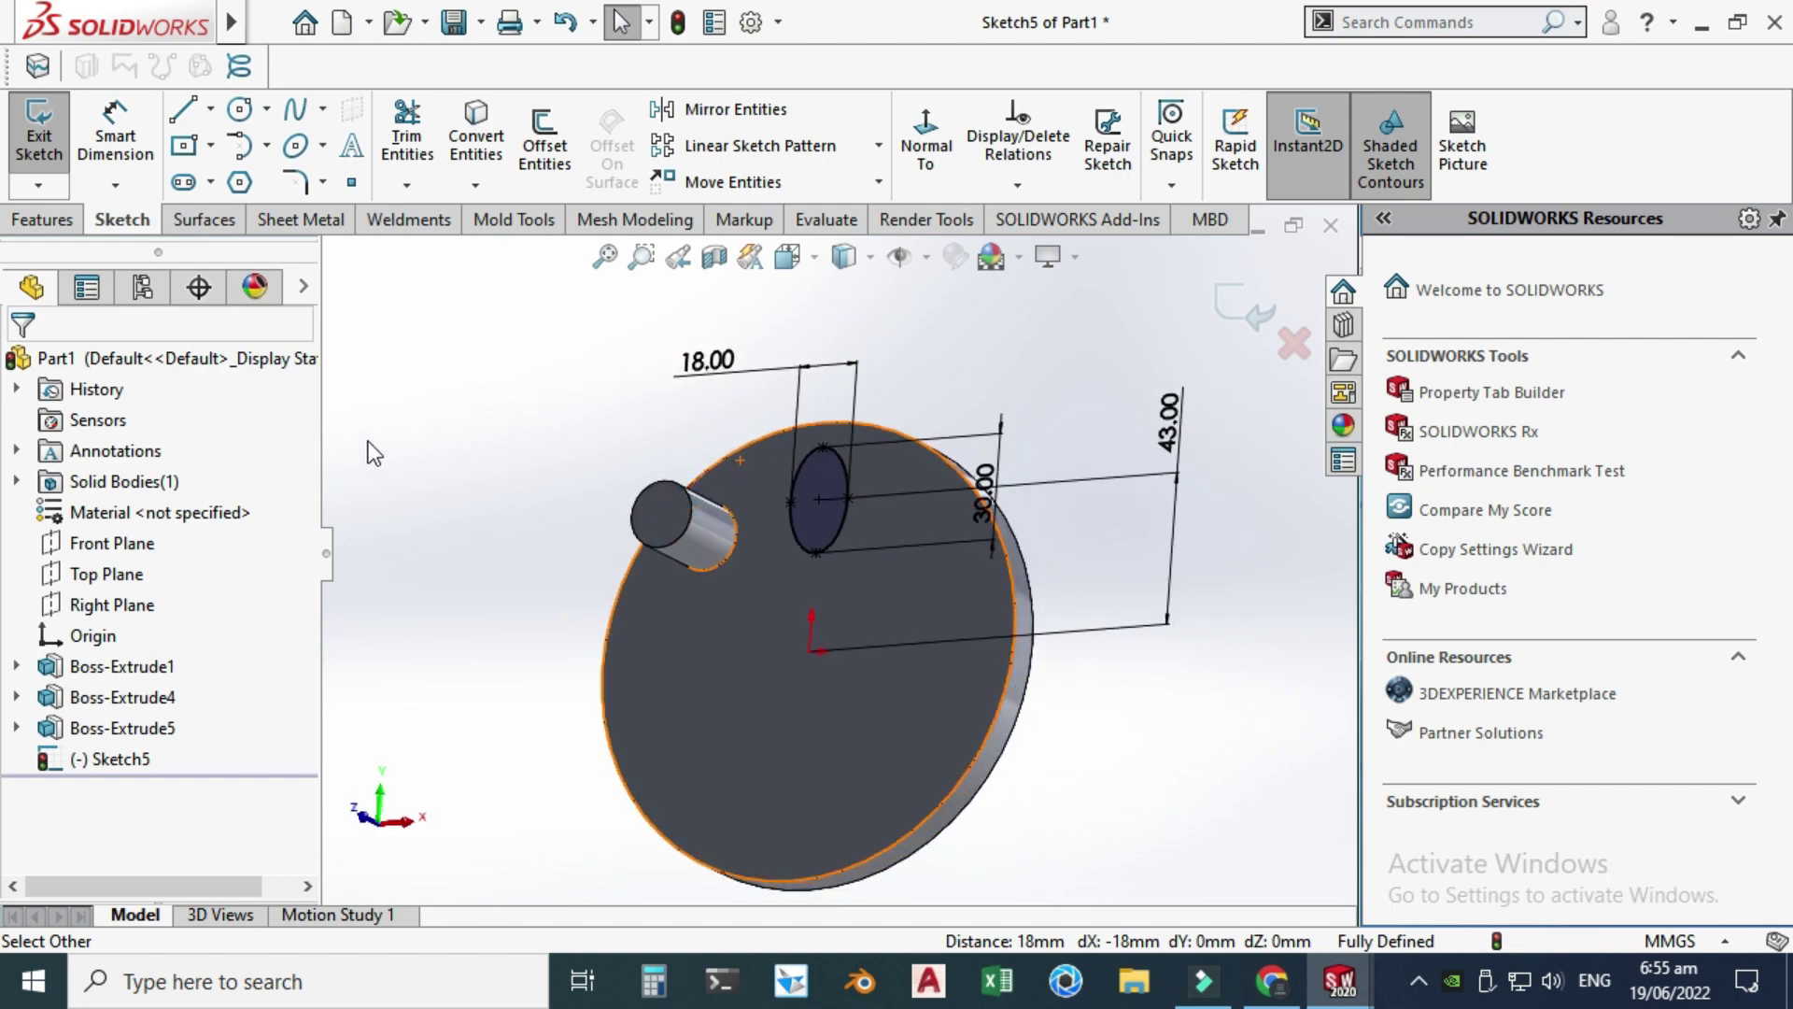
{"action": "left_click", "coordinate": [38, 220]}
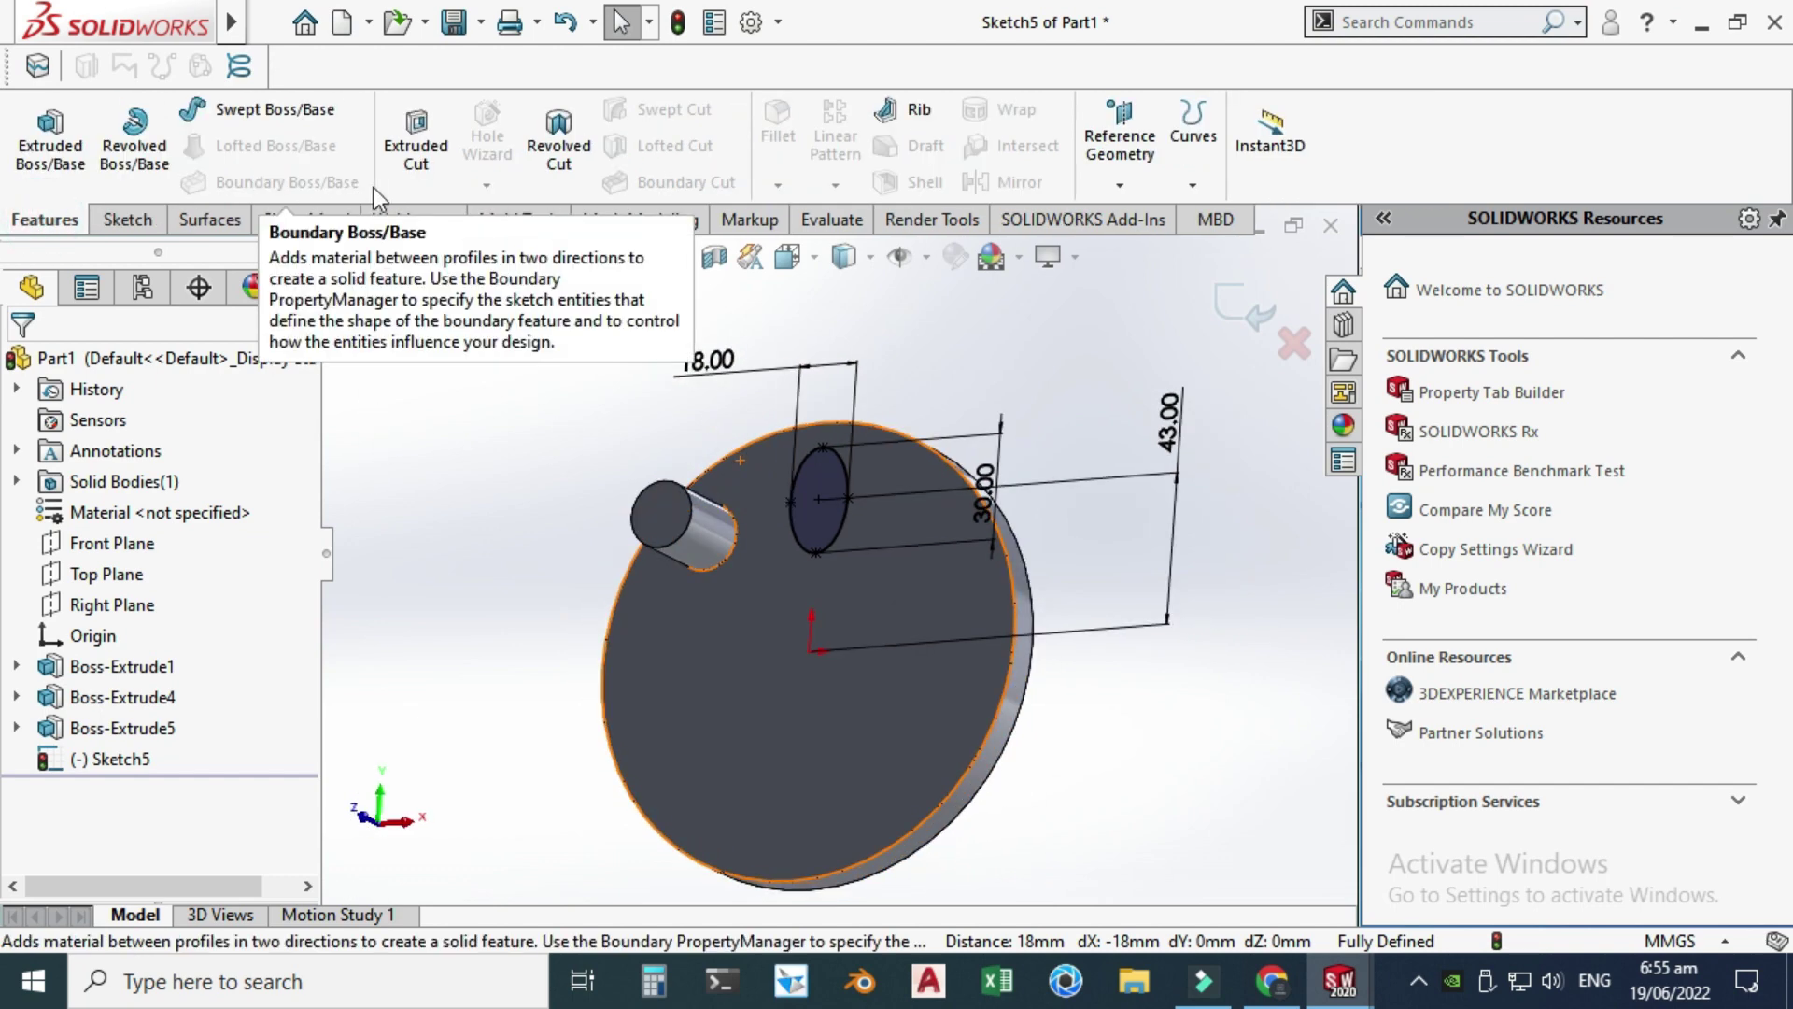
{"action": "left_click", "coordinate": [386, 131]}
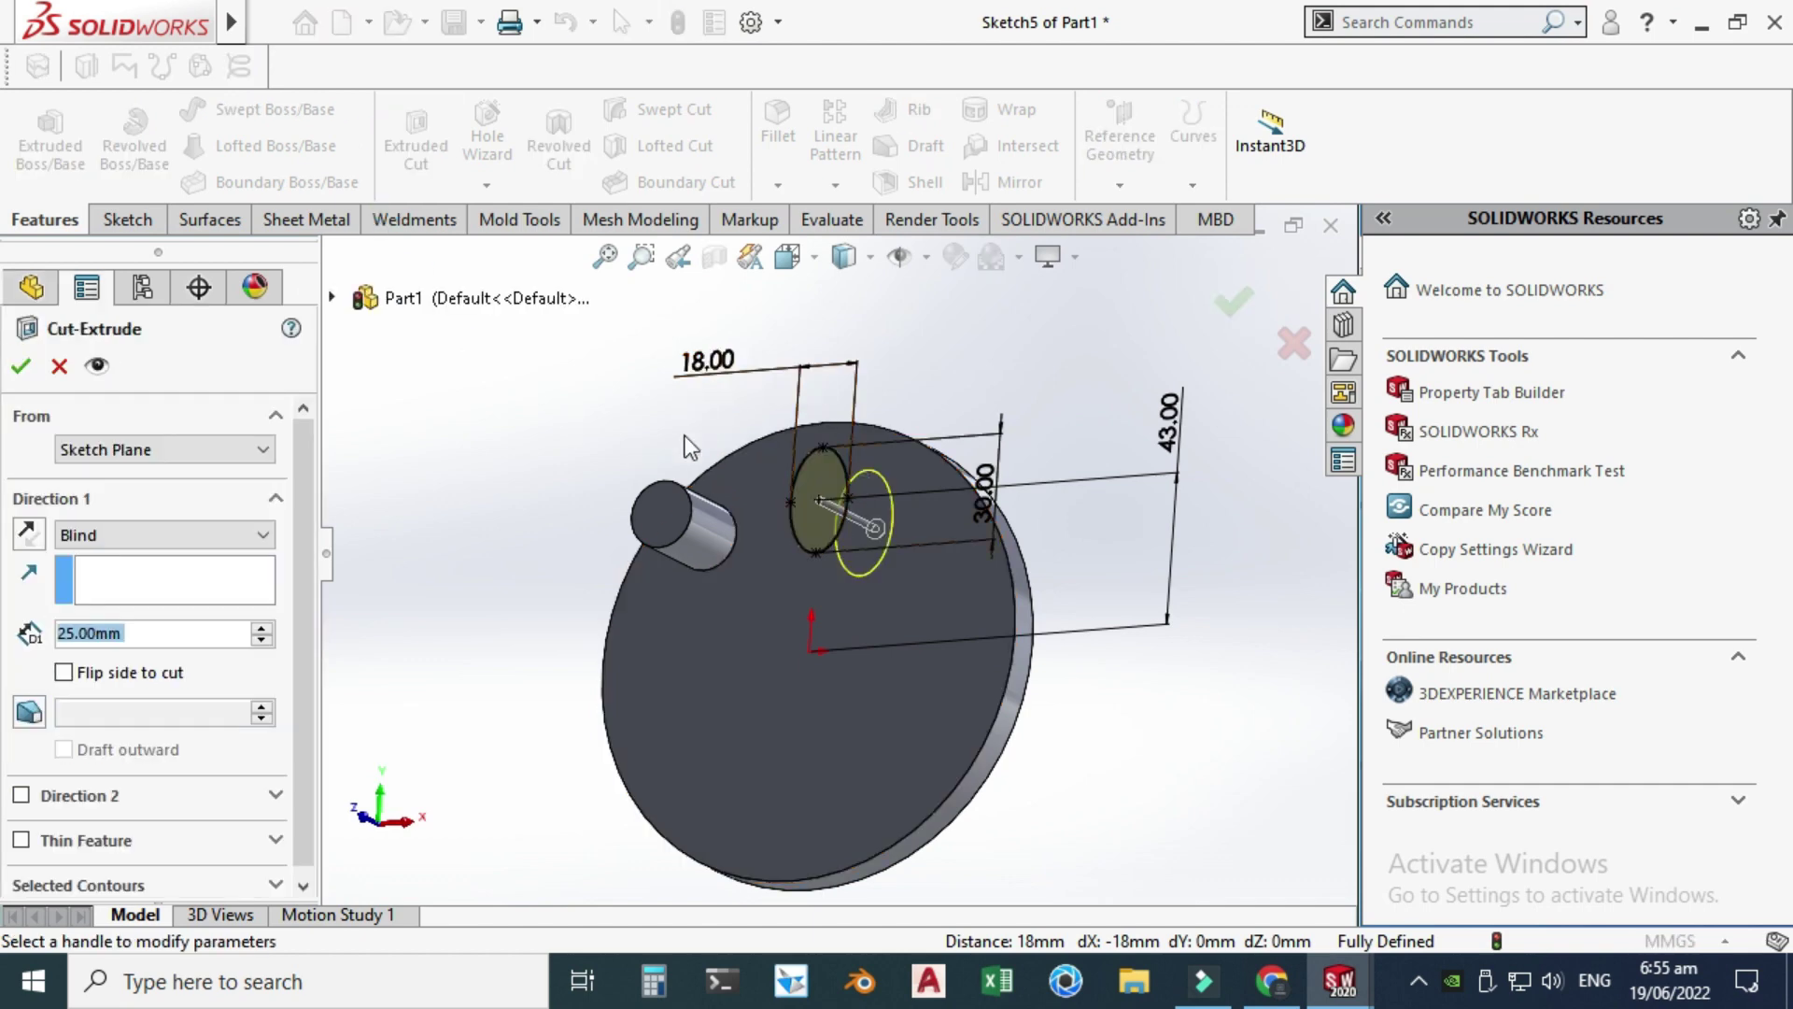
{"action": "left_click", "coordinate": [114, 534]}
{"action": "left_click", "coordinate": [119, 573]}
{"action": "left_click", "coordinate": [20, 365]}
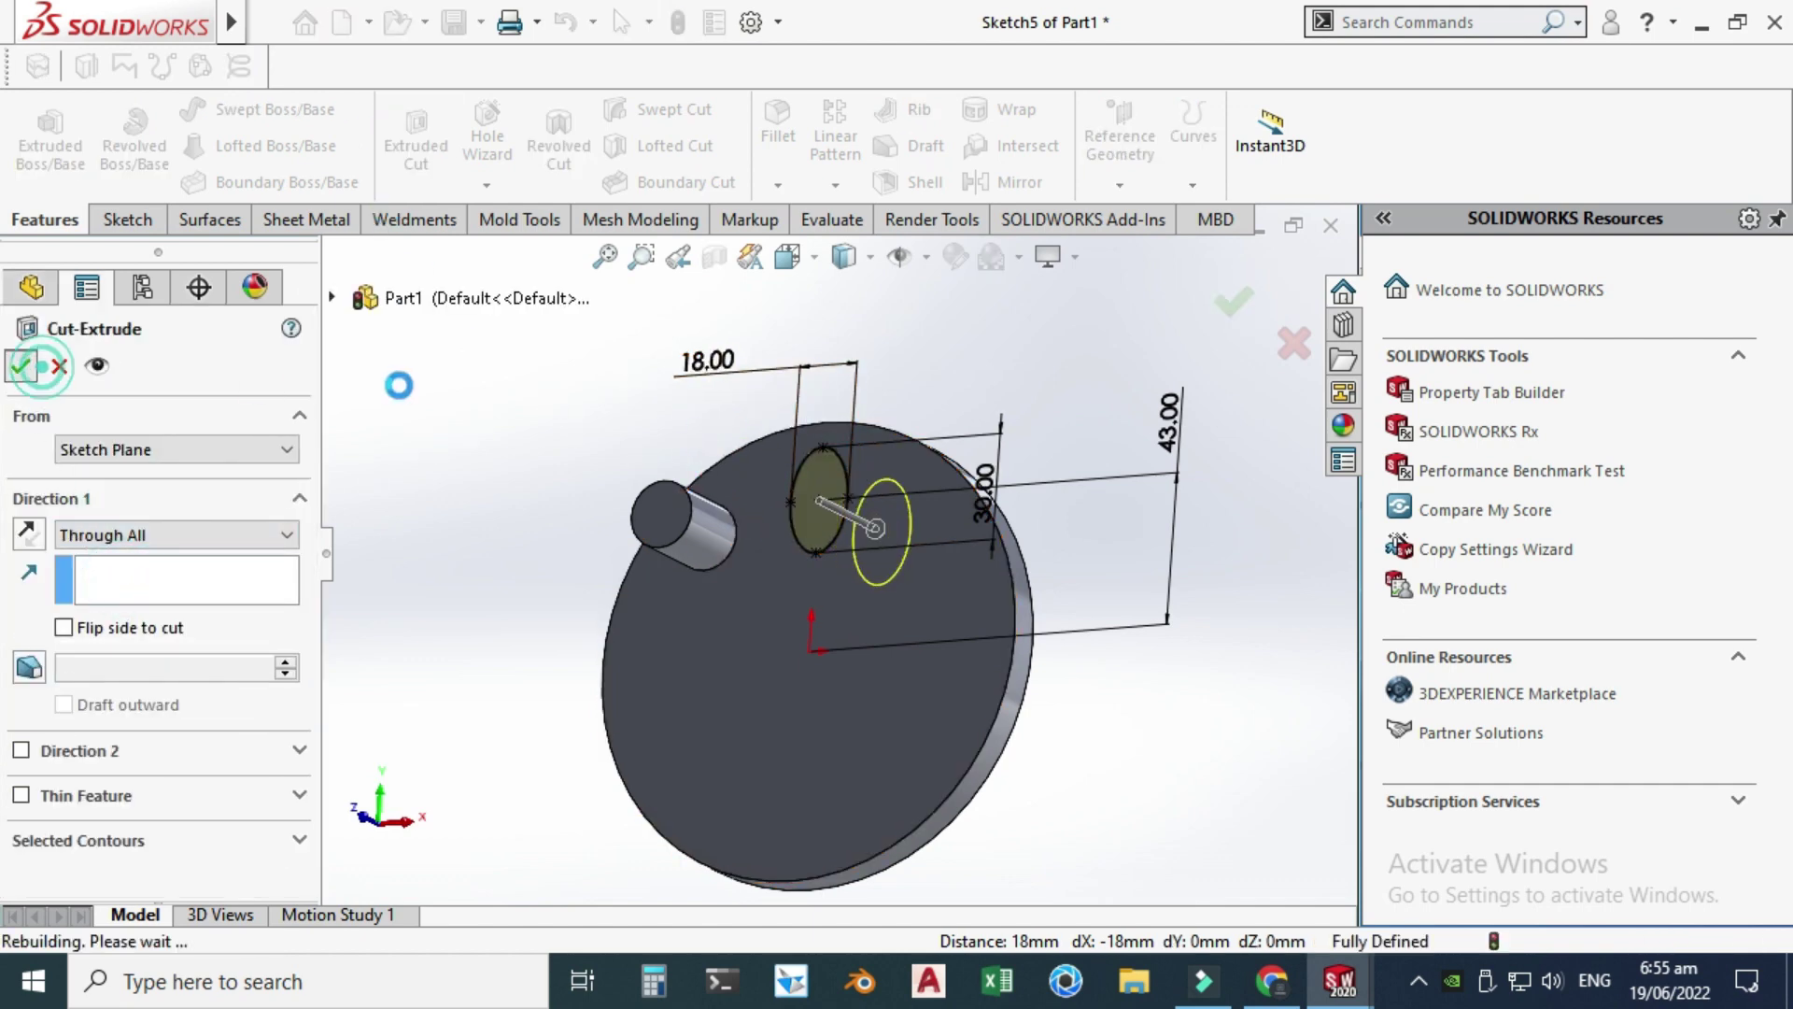
- Set up a circular pattern about the disc's circular front edge with 5 equally spaced instances over 360 degrees
{"action": "key", "text": "ctrl+4"}
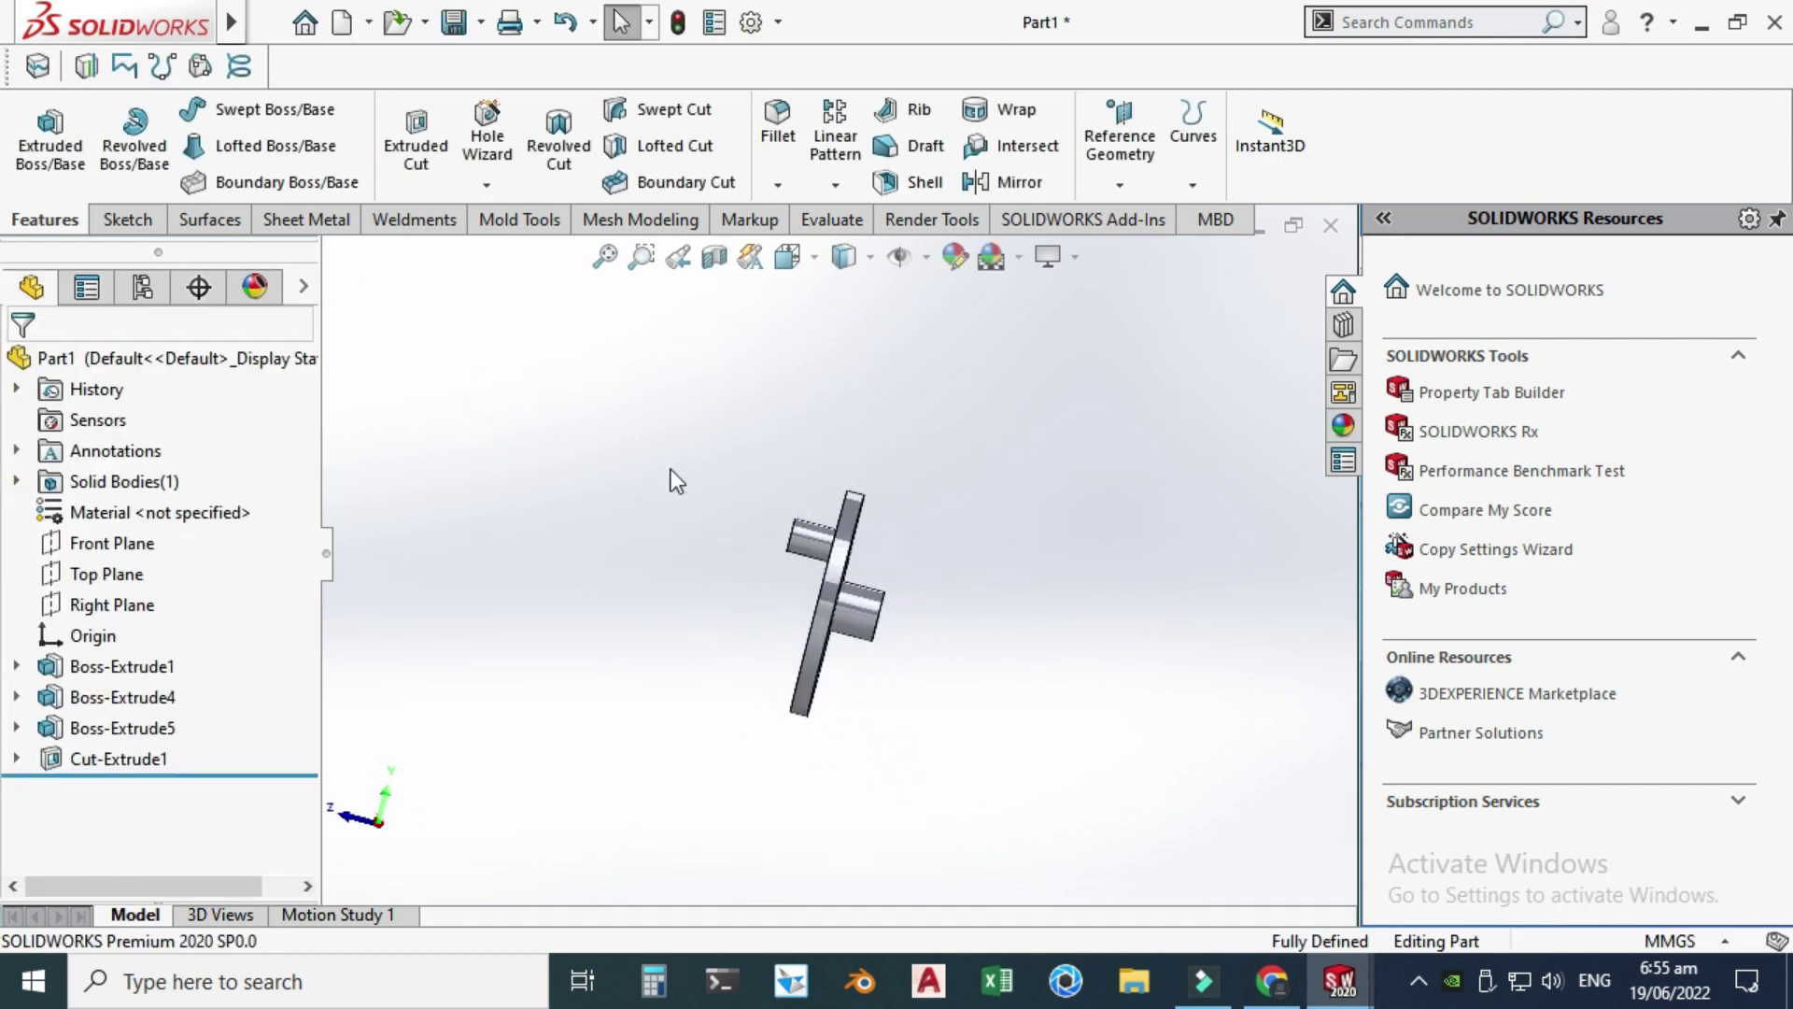
{"action": "key", "text": "ctrl+7"}
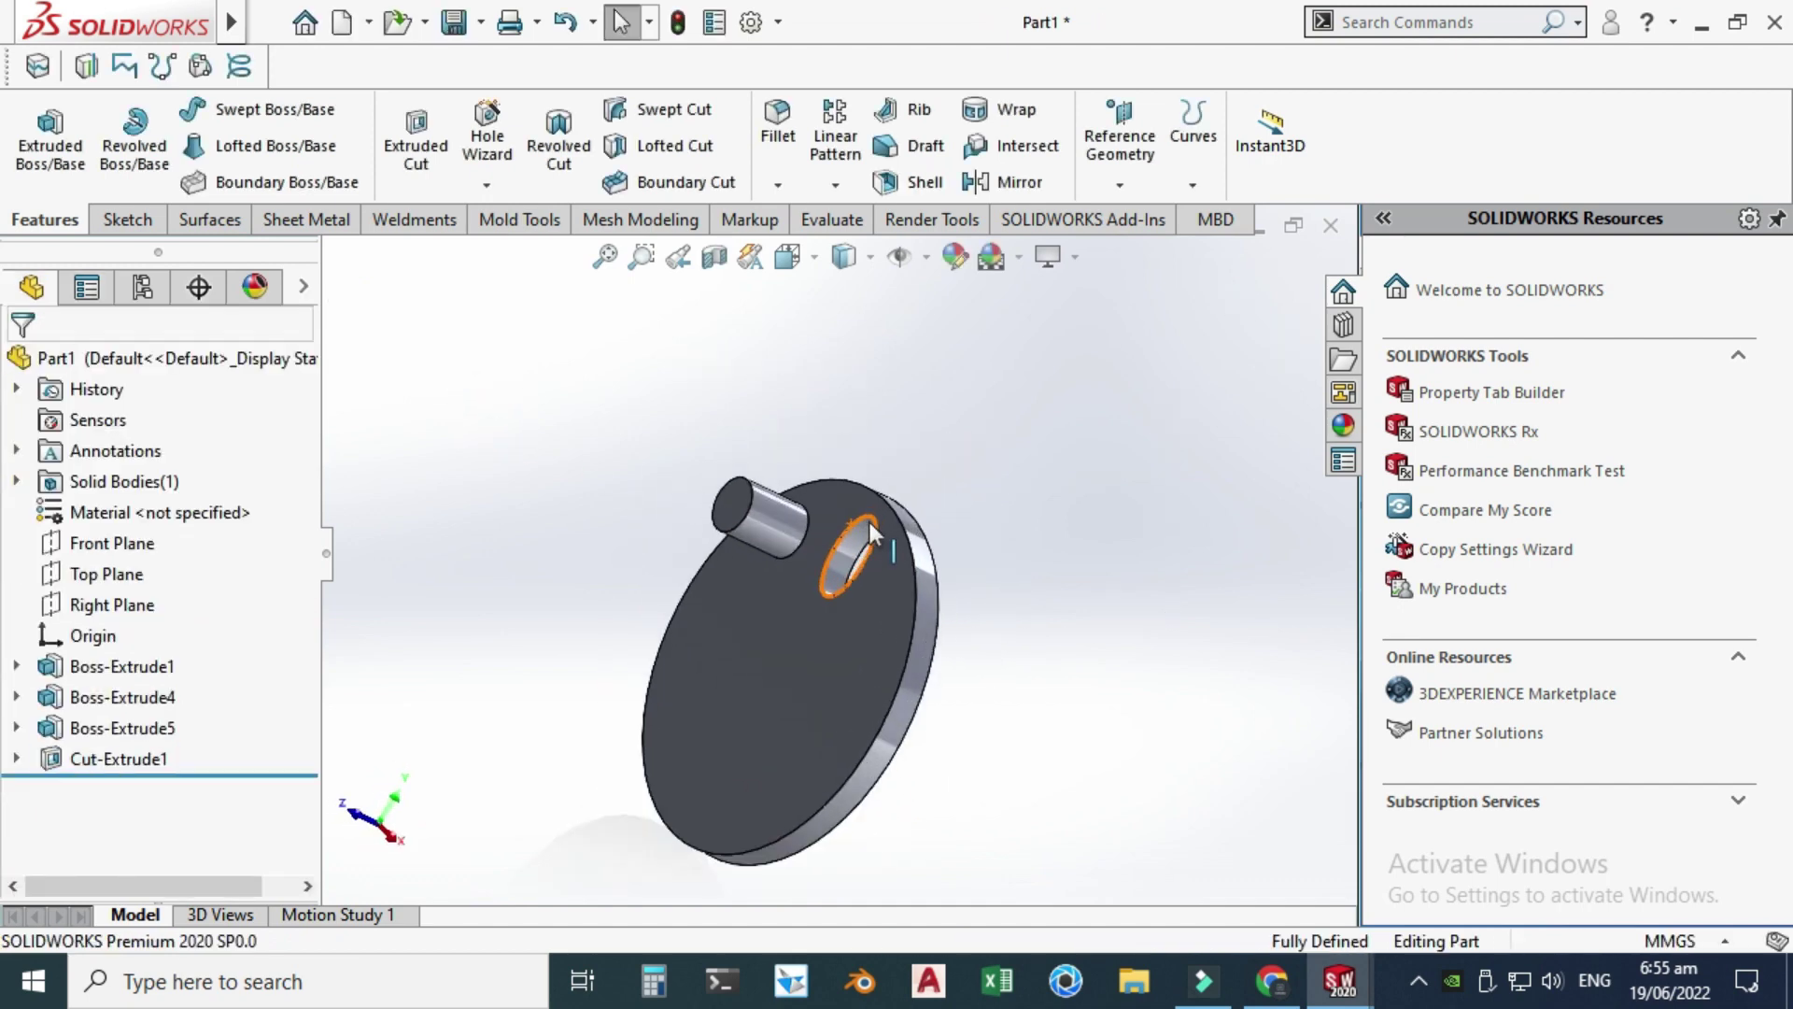
{"action": "middle_click_drag", "start_coordinate": [867, 529], "coordinate": [910, 416]}
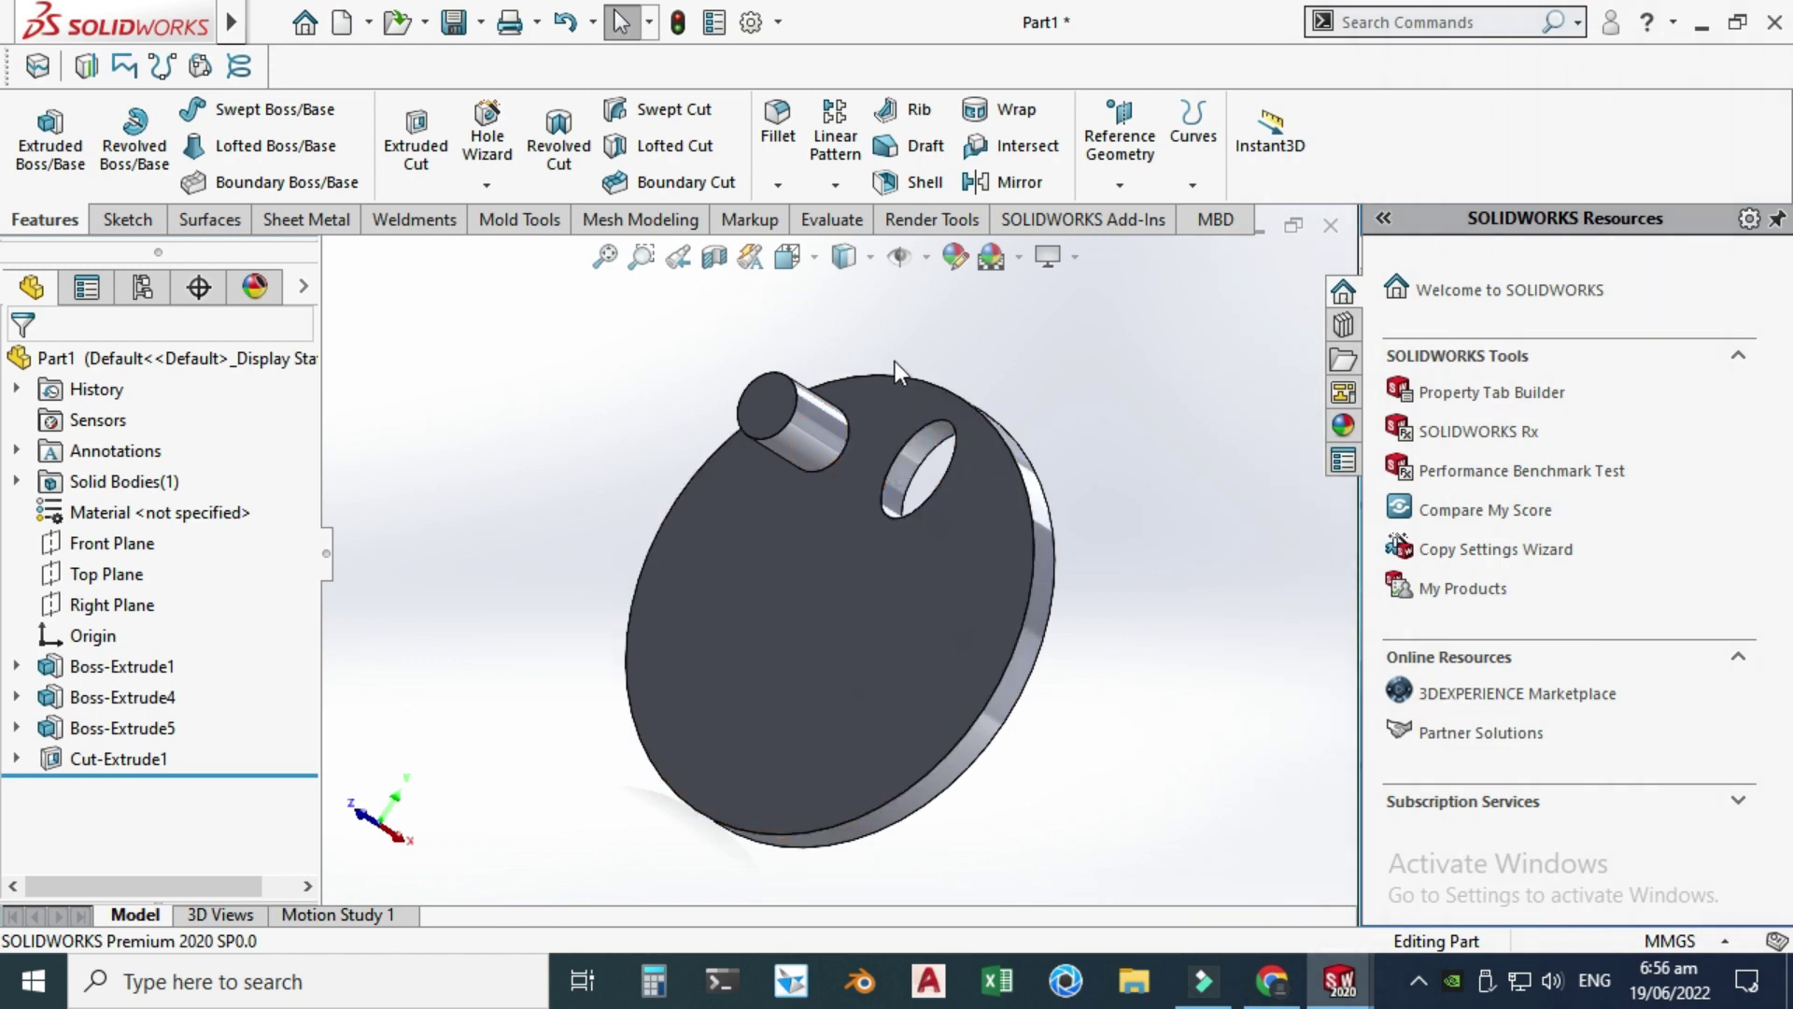
{"action": "left_click", "coordinate": [837, 188]}
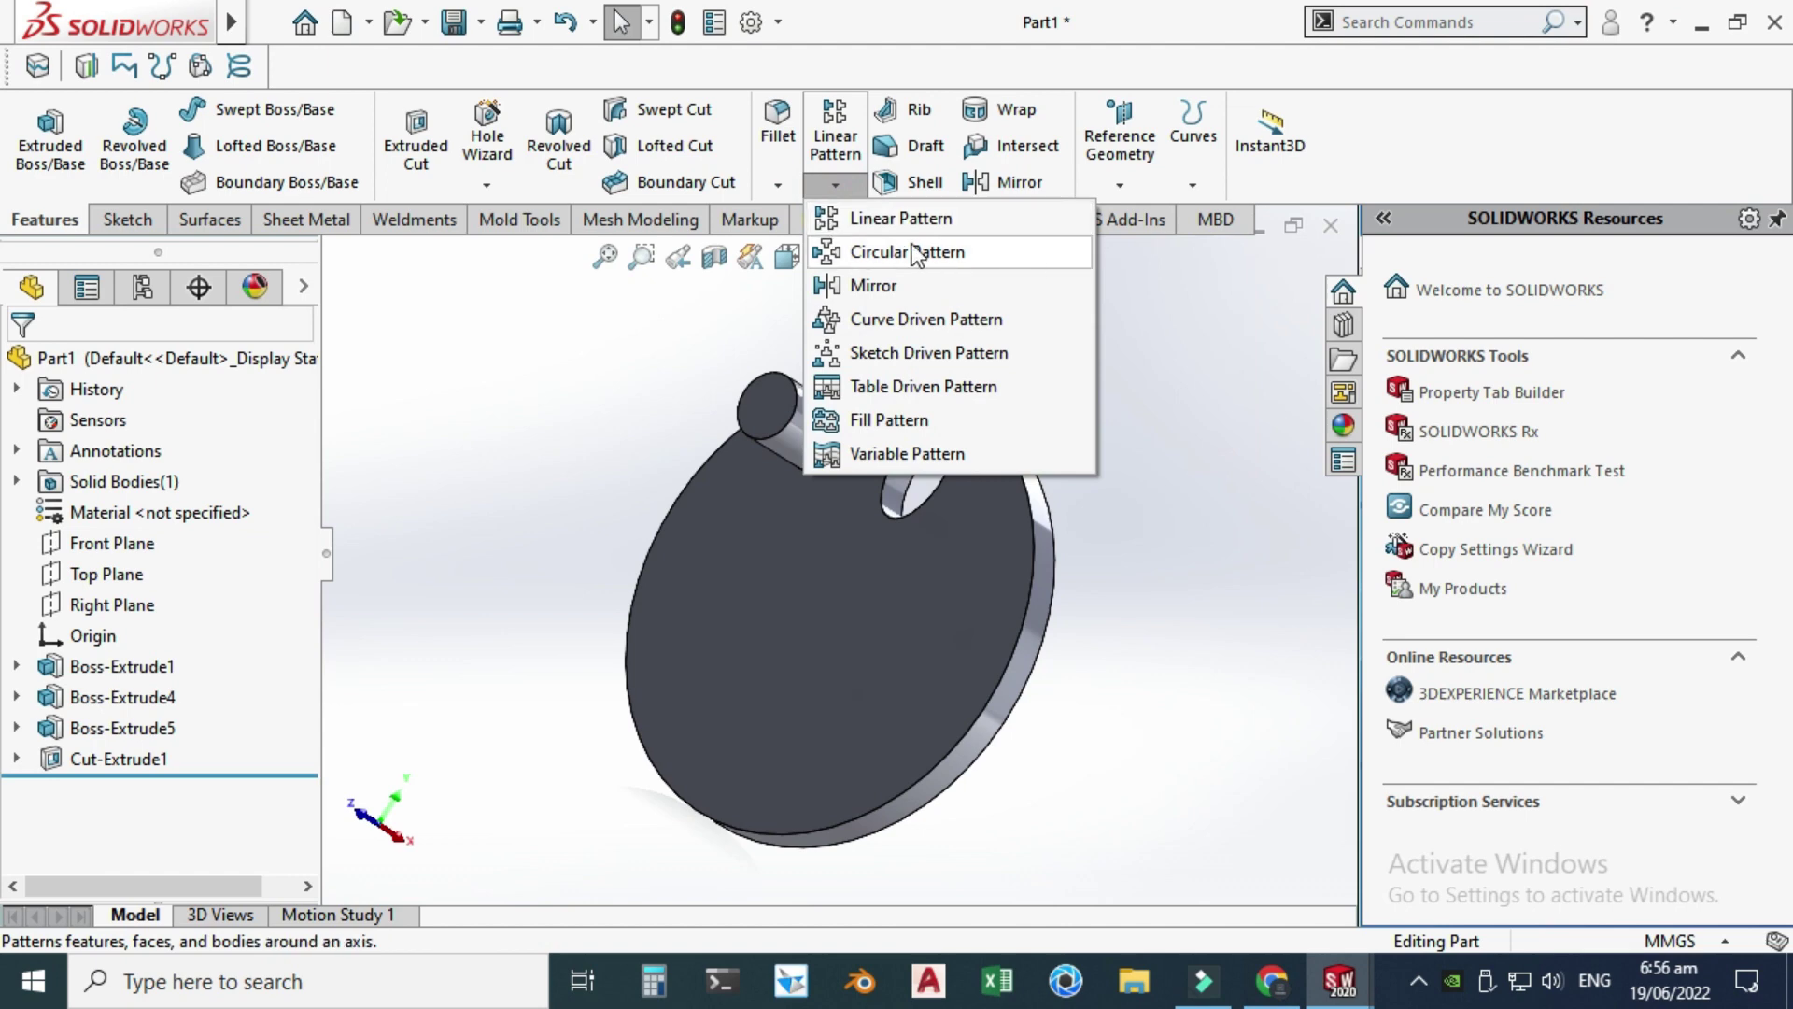
{"action": "left_click", "coordinate": [962, 264]}
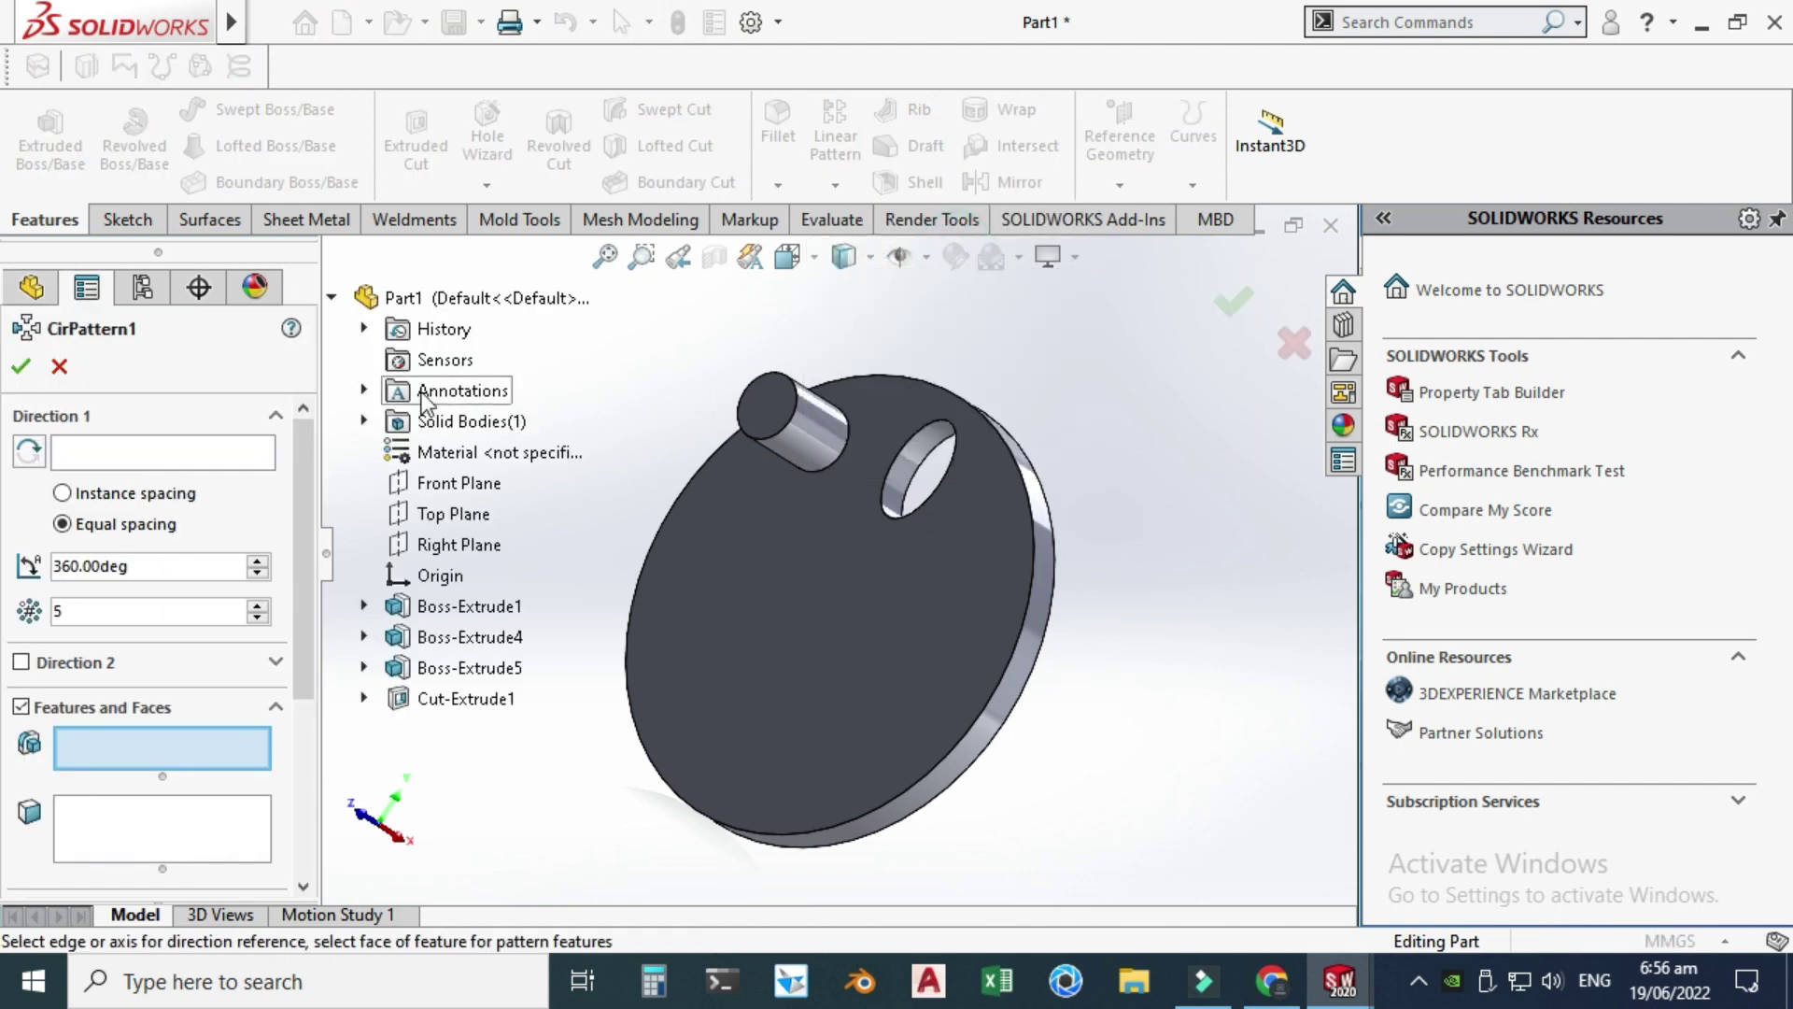
{"action": "left_click", "coordinate": [244, 454]}
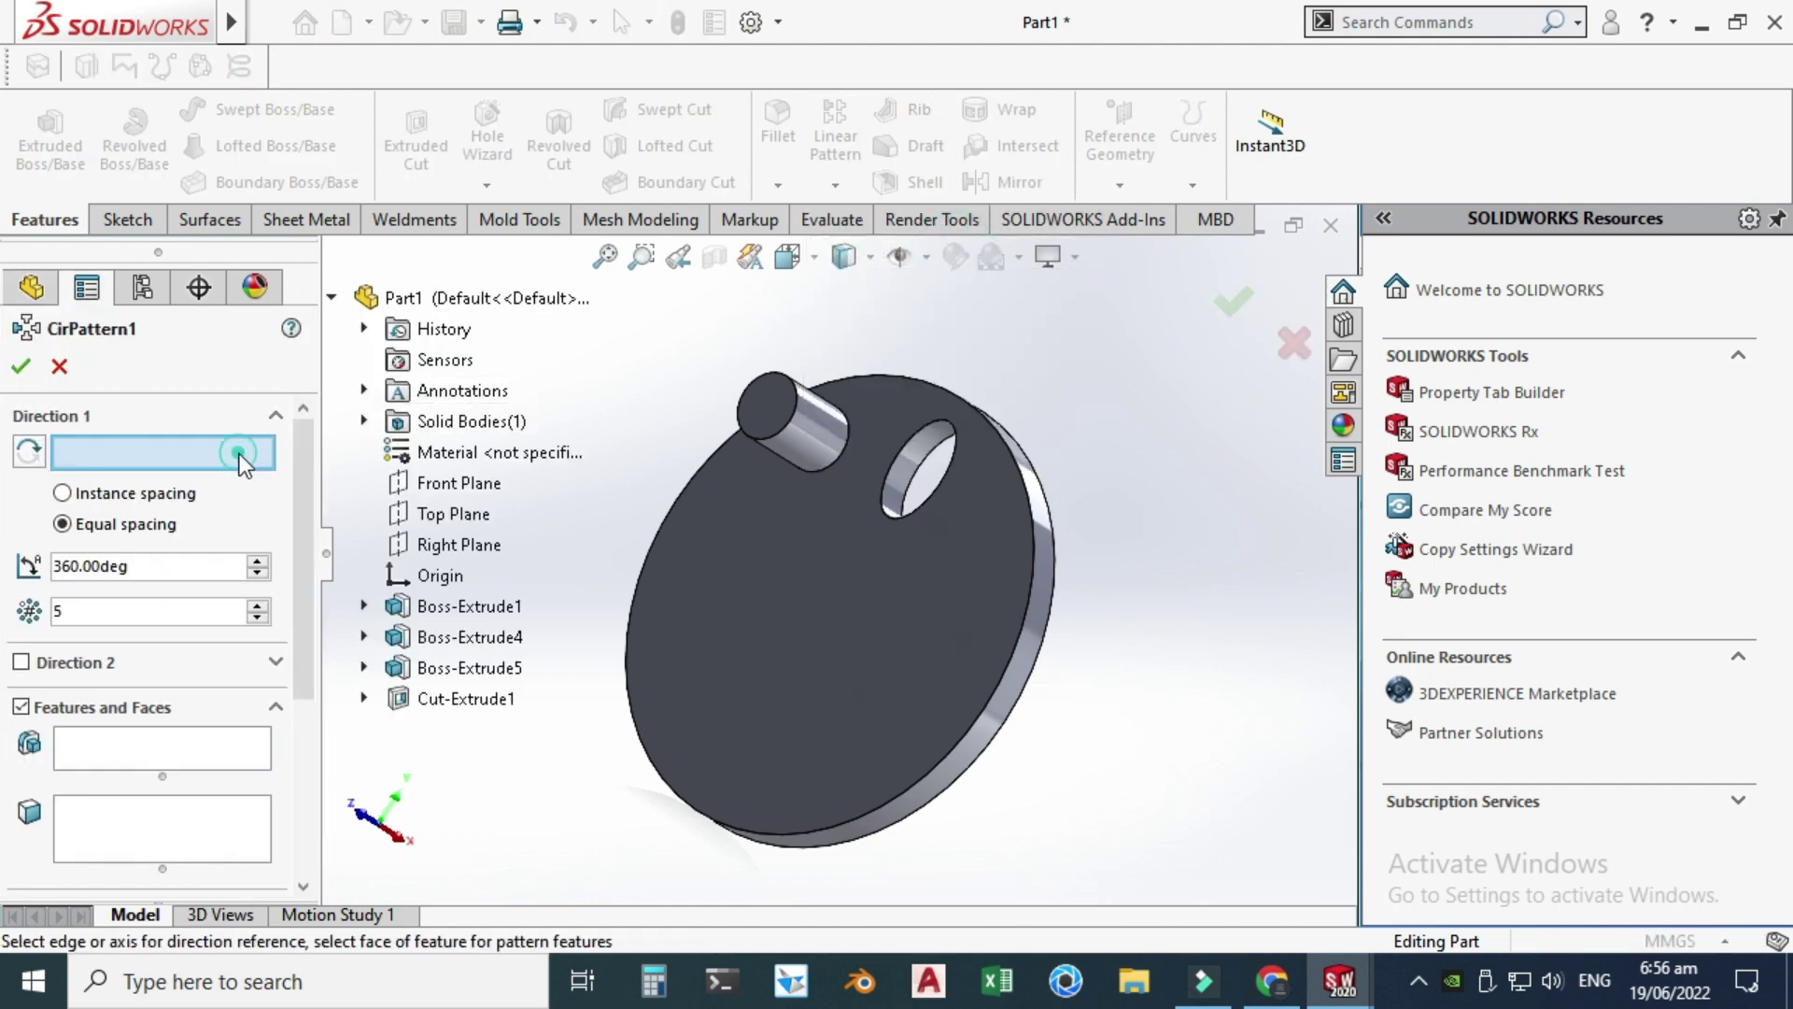
{"action": "left_click", "coordinate": [758, 841]}
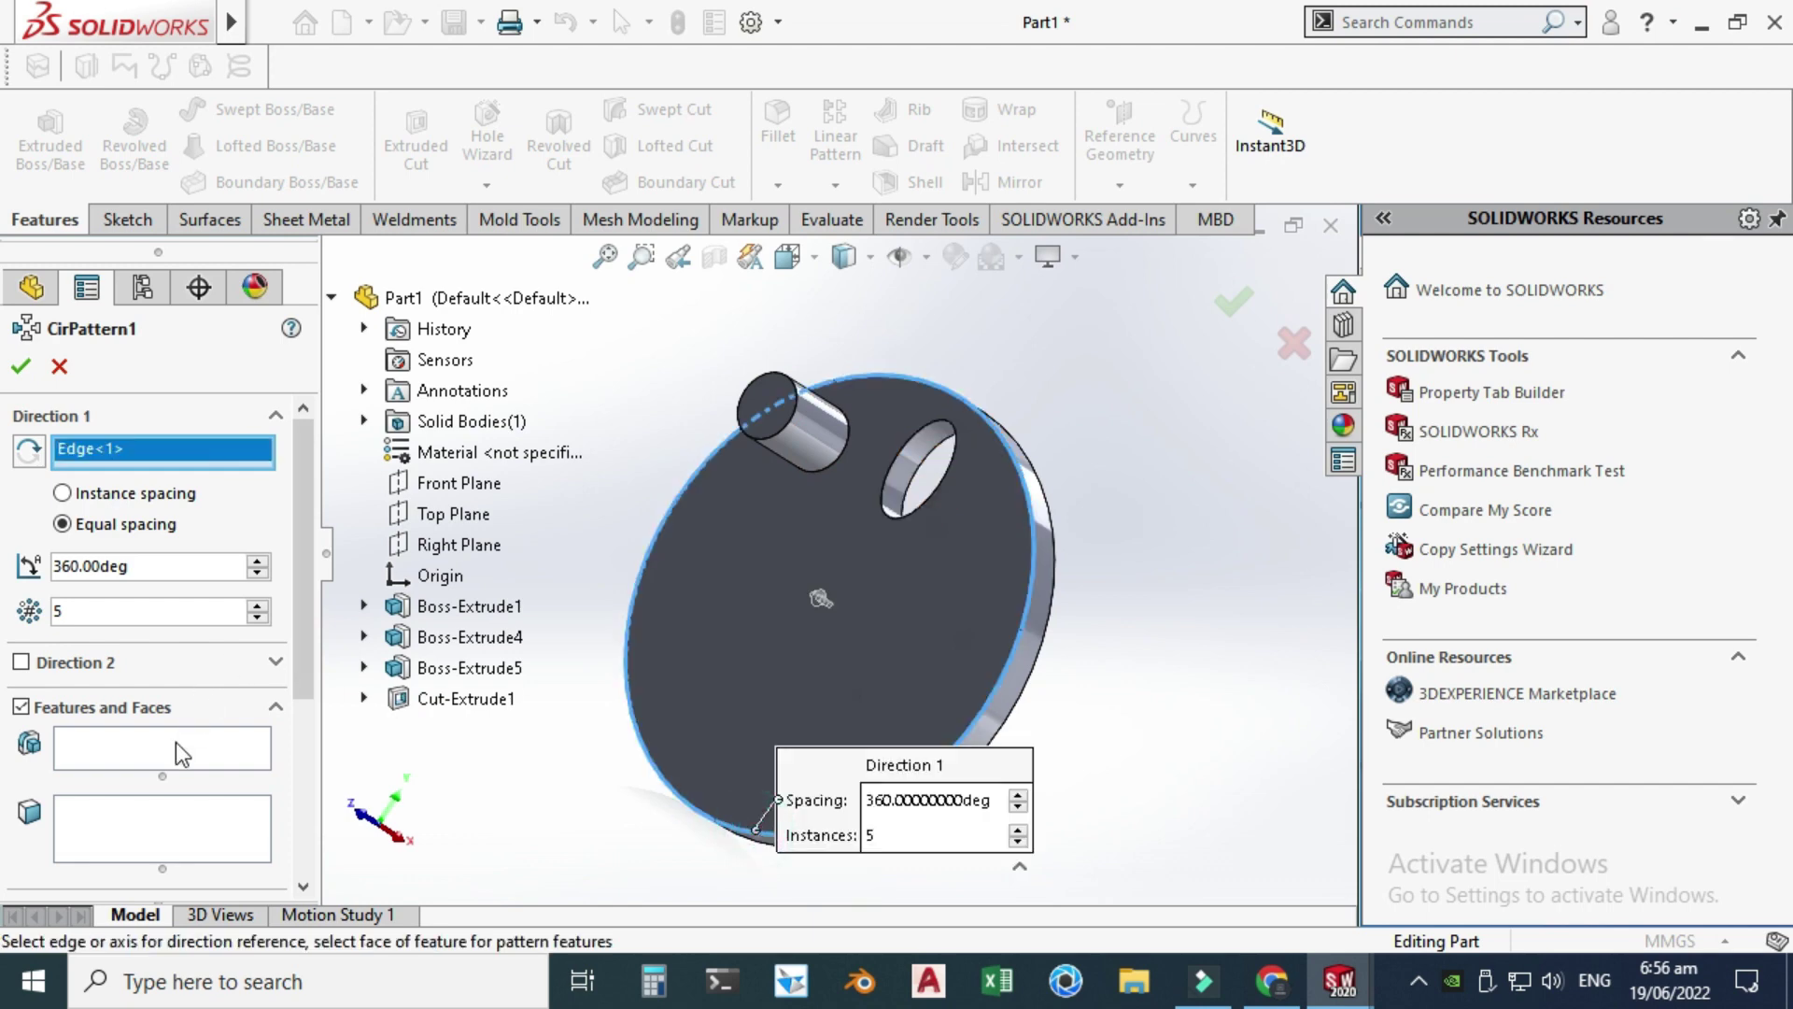
- Use the elliptical hole's inner face, not the pin's side face, as the face to pattern and create the circular pattern
{"action": "left_click", "coordinate": [161, 822]}
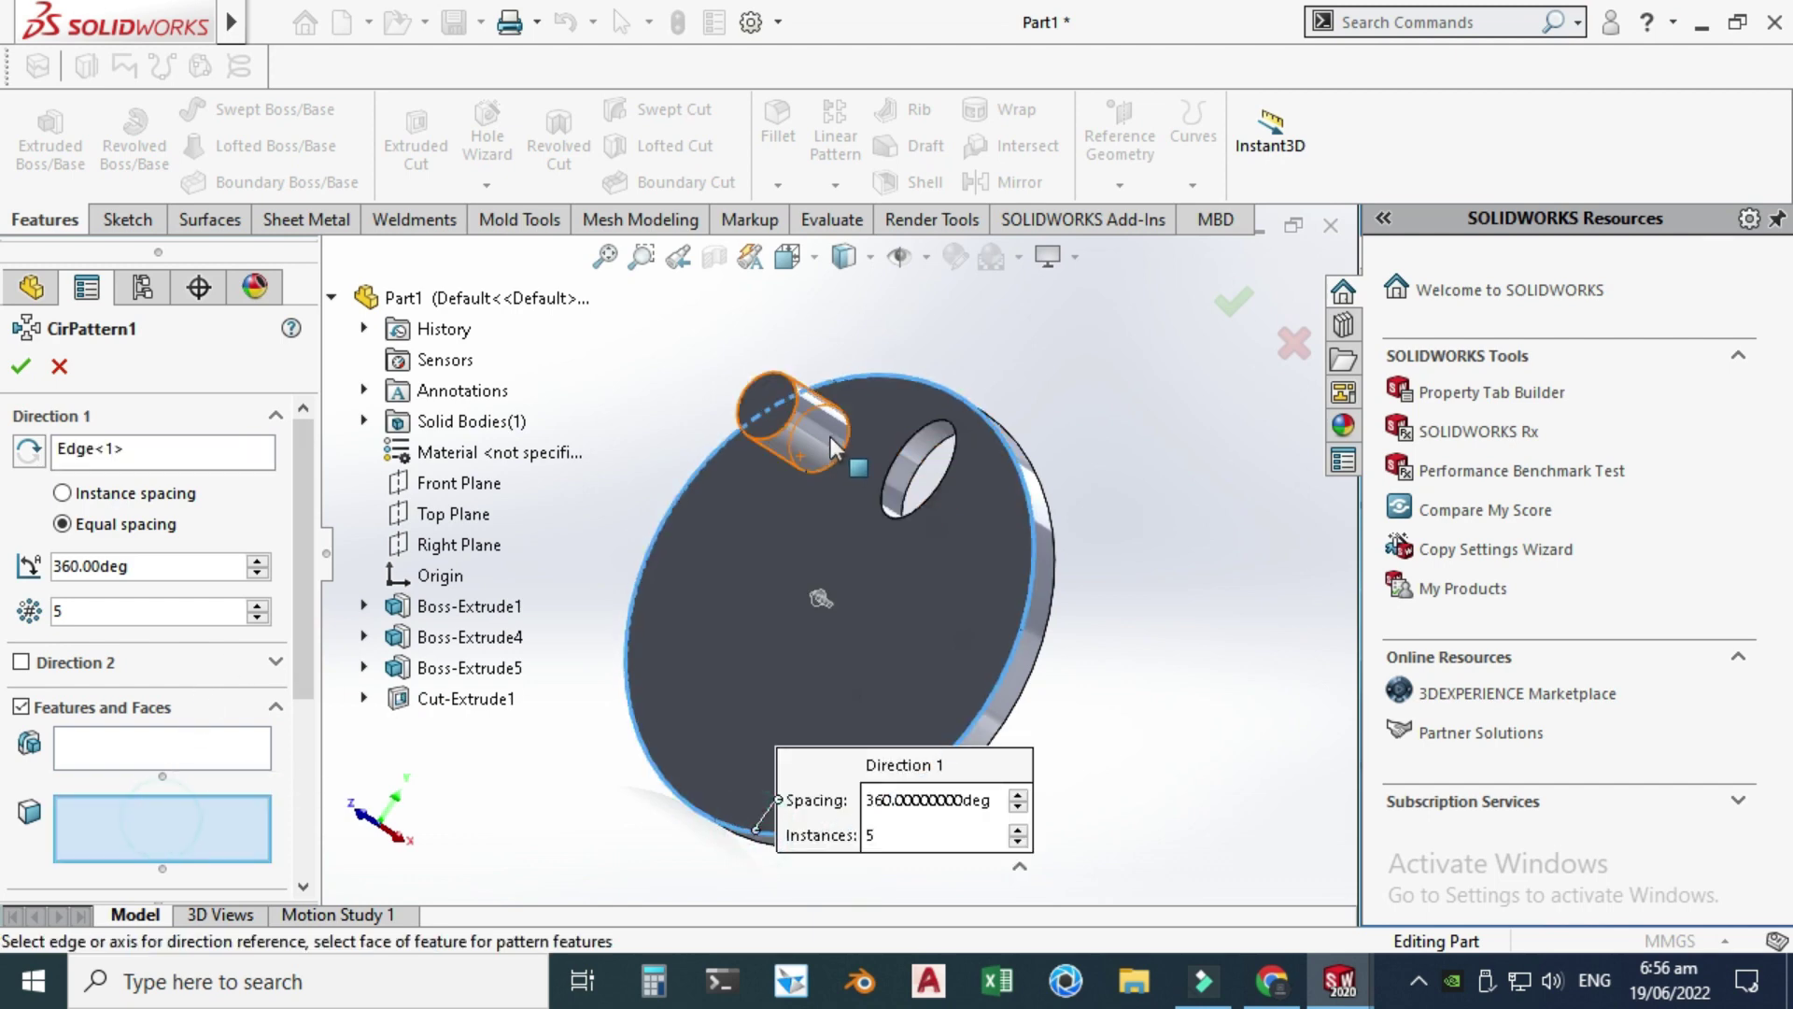
{"action": "left_click", "coordinate": [831, 429]}
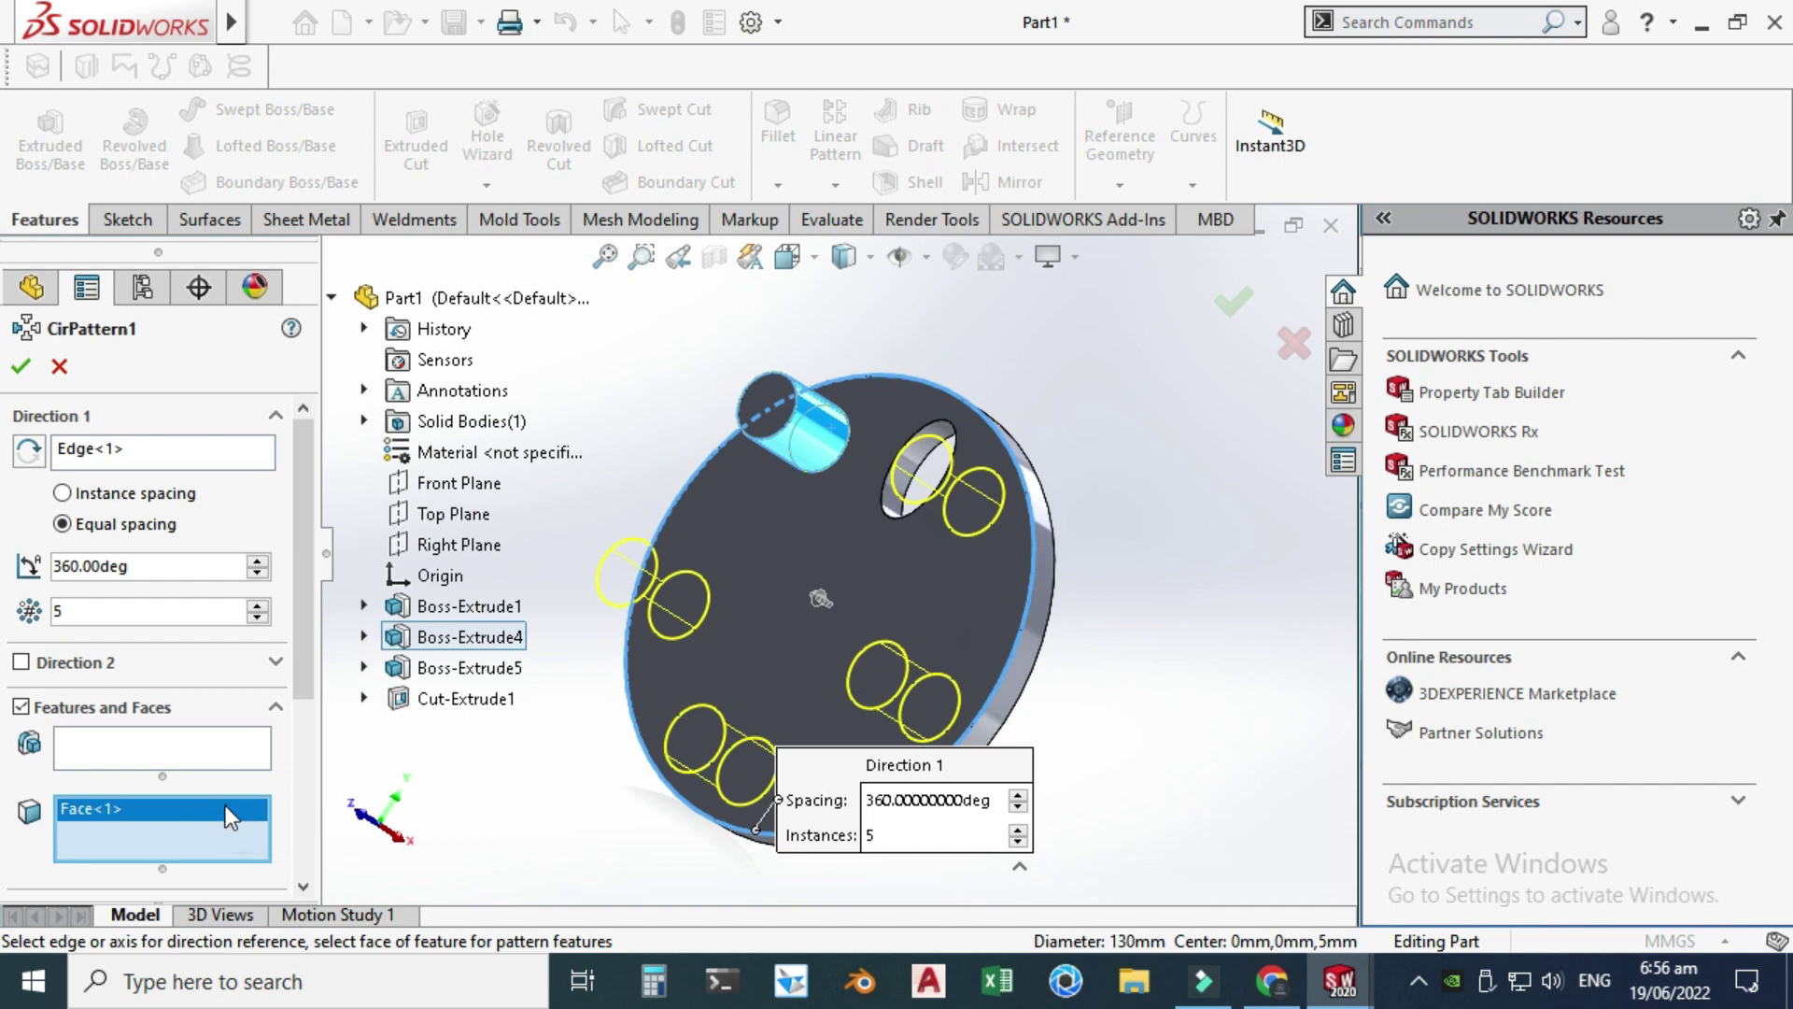
{"action": "right_click", "coordinate": [252, 818]}
{"action": "left_click", "coordinate": [264, 822]}
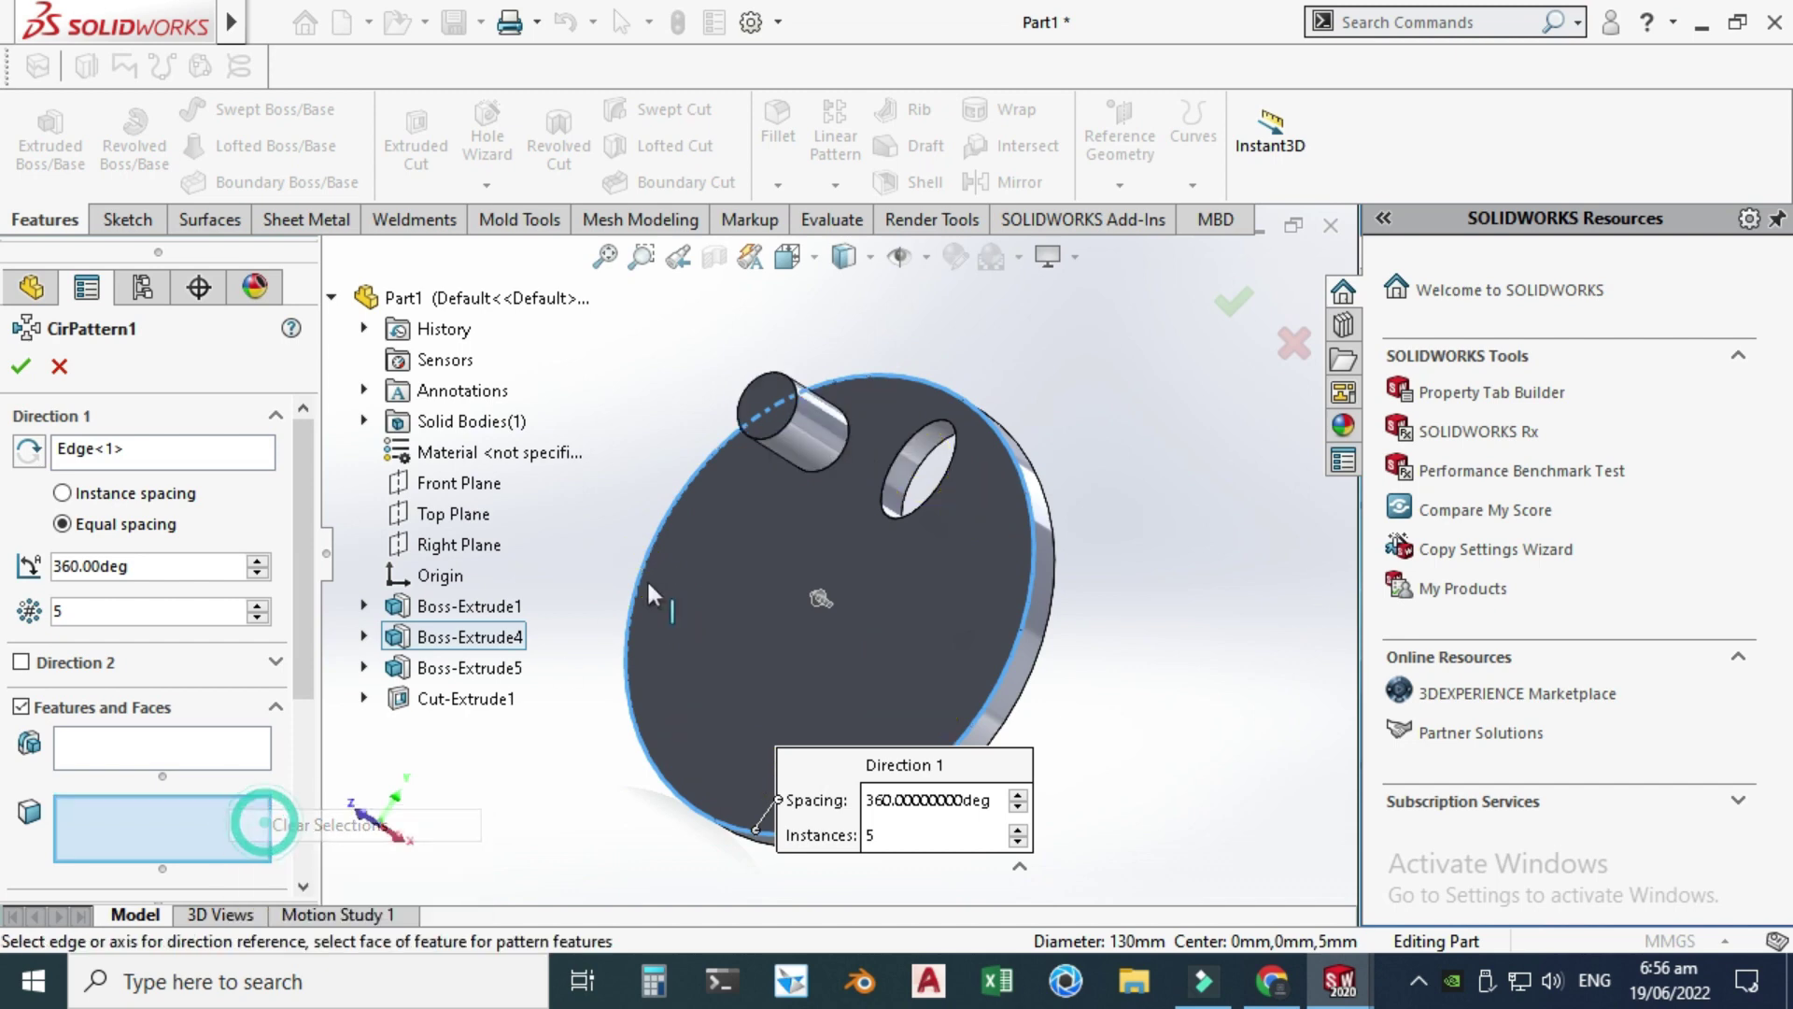
{"action": "left_click", "coordinate": [906, 467]}
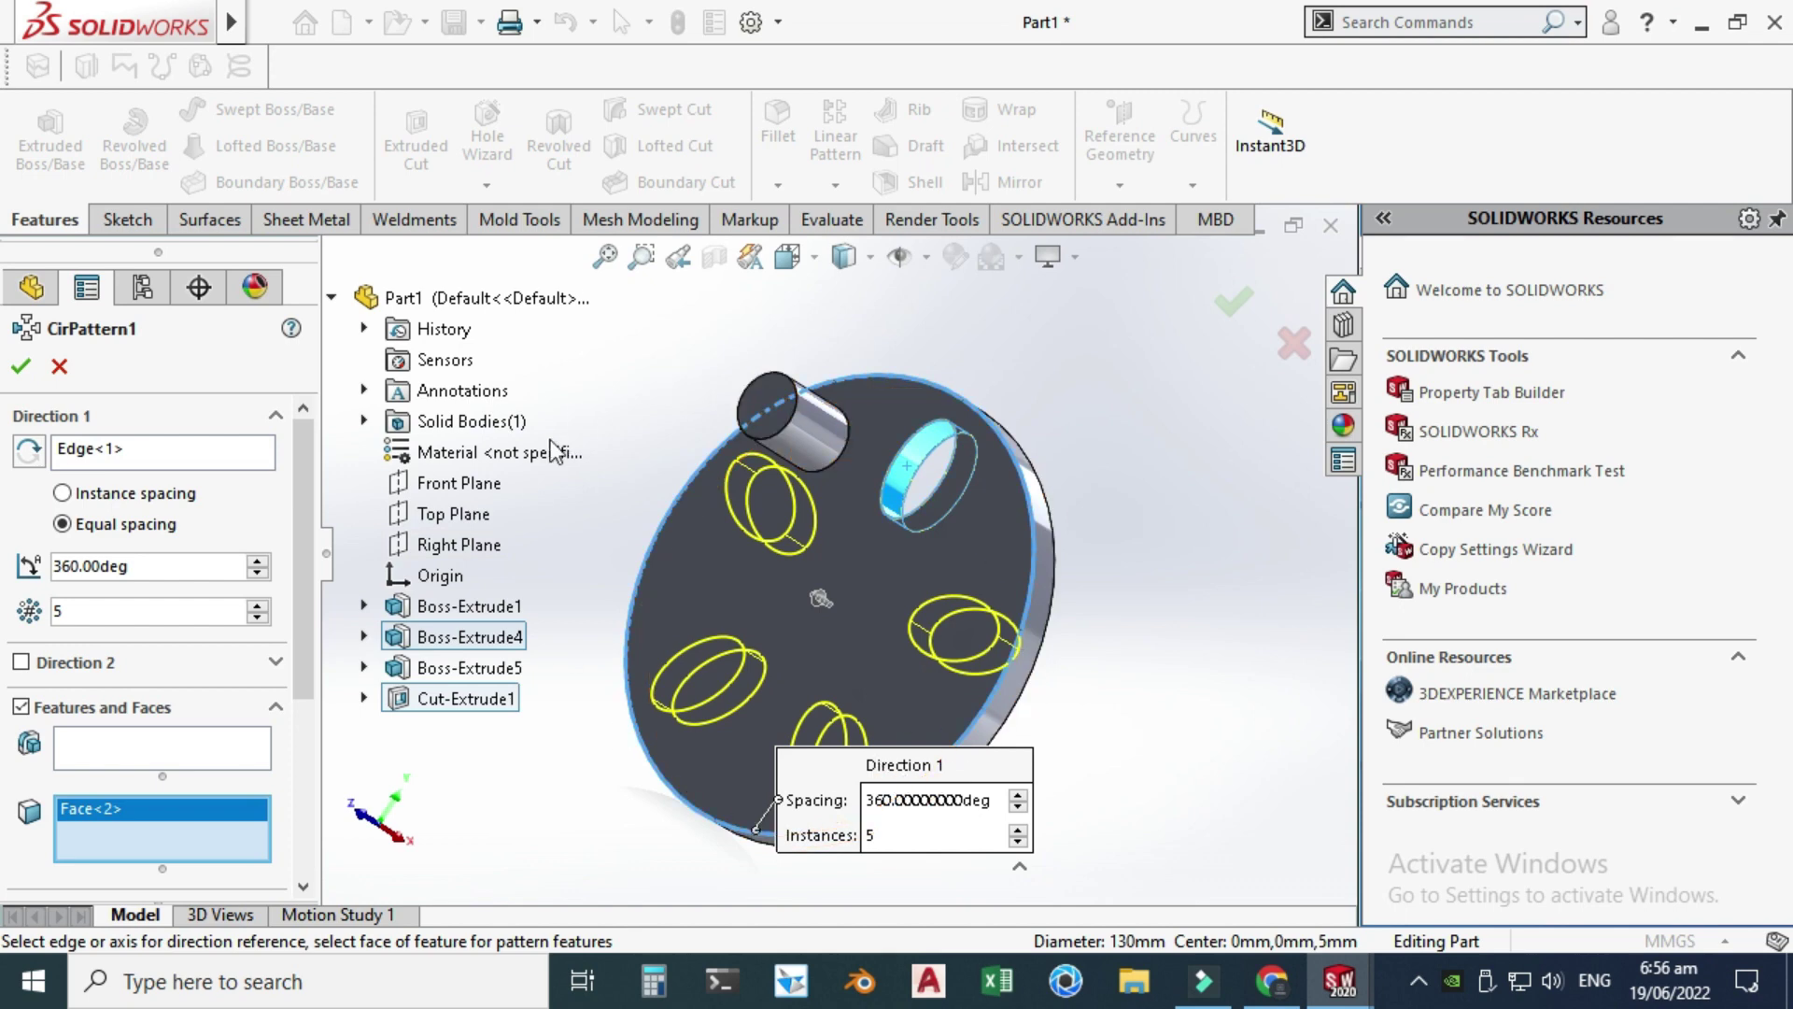
{"action": "left_click", "coordinate": [22, 367]}
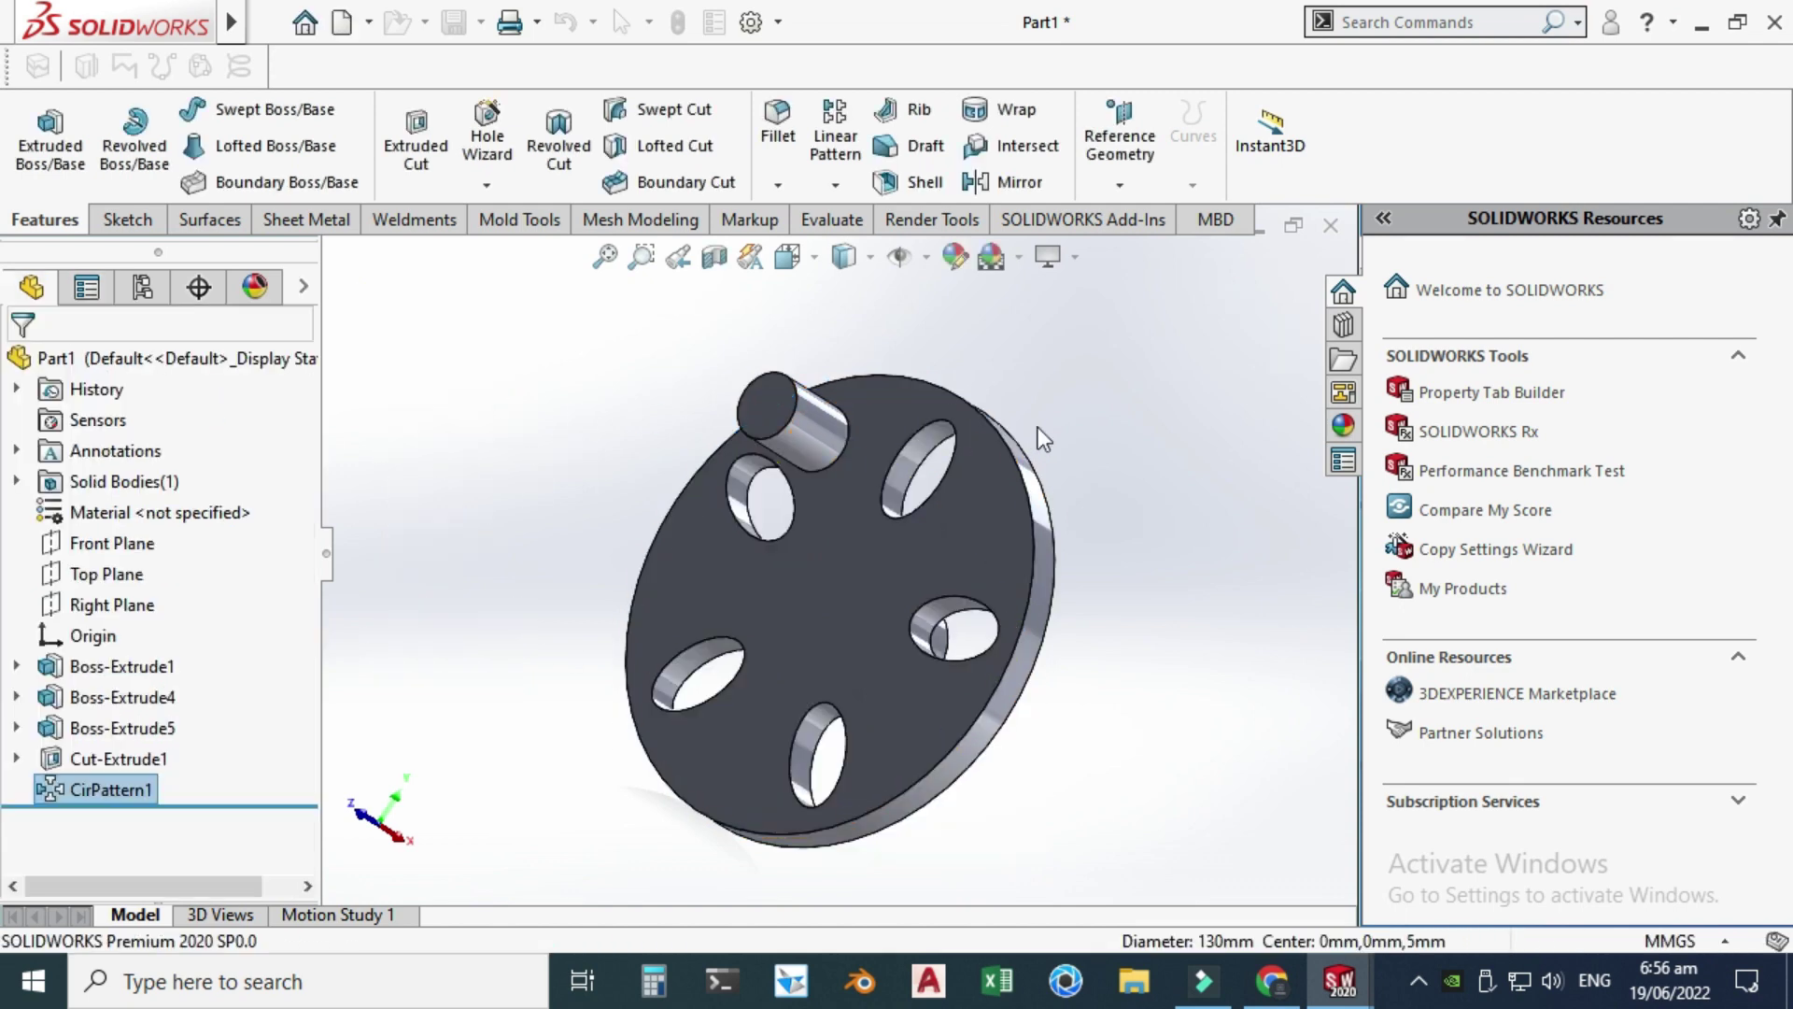
- Sketch a circle of about 4.75 mm radius on the disc's front face, centred on the origin
{"action": "middle_click_drag", "start_coordinate": [1041, 424], "coordinate": [865, 508]}
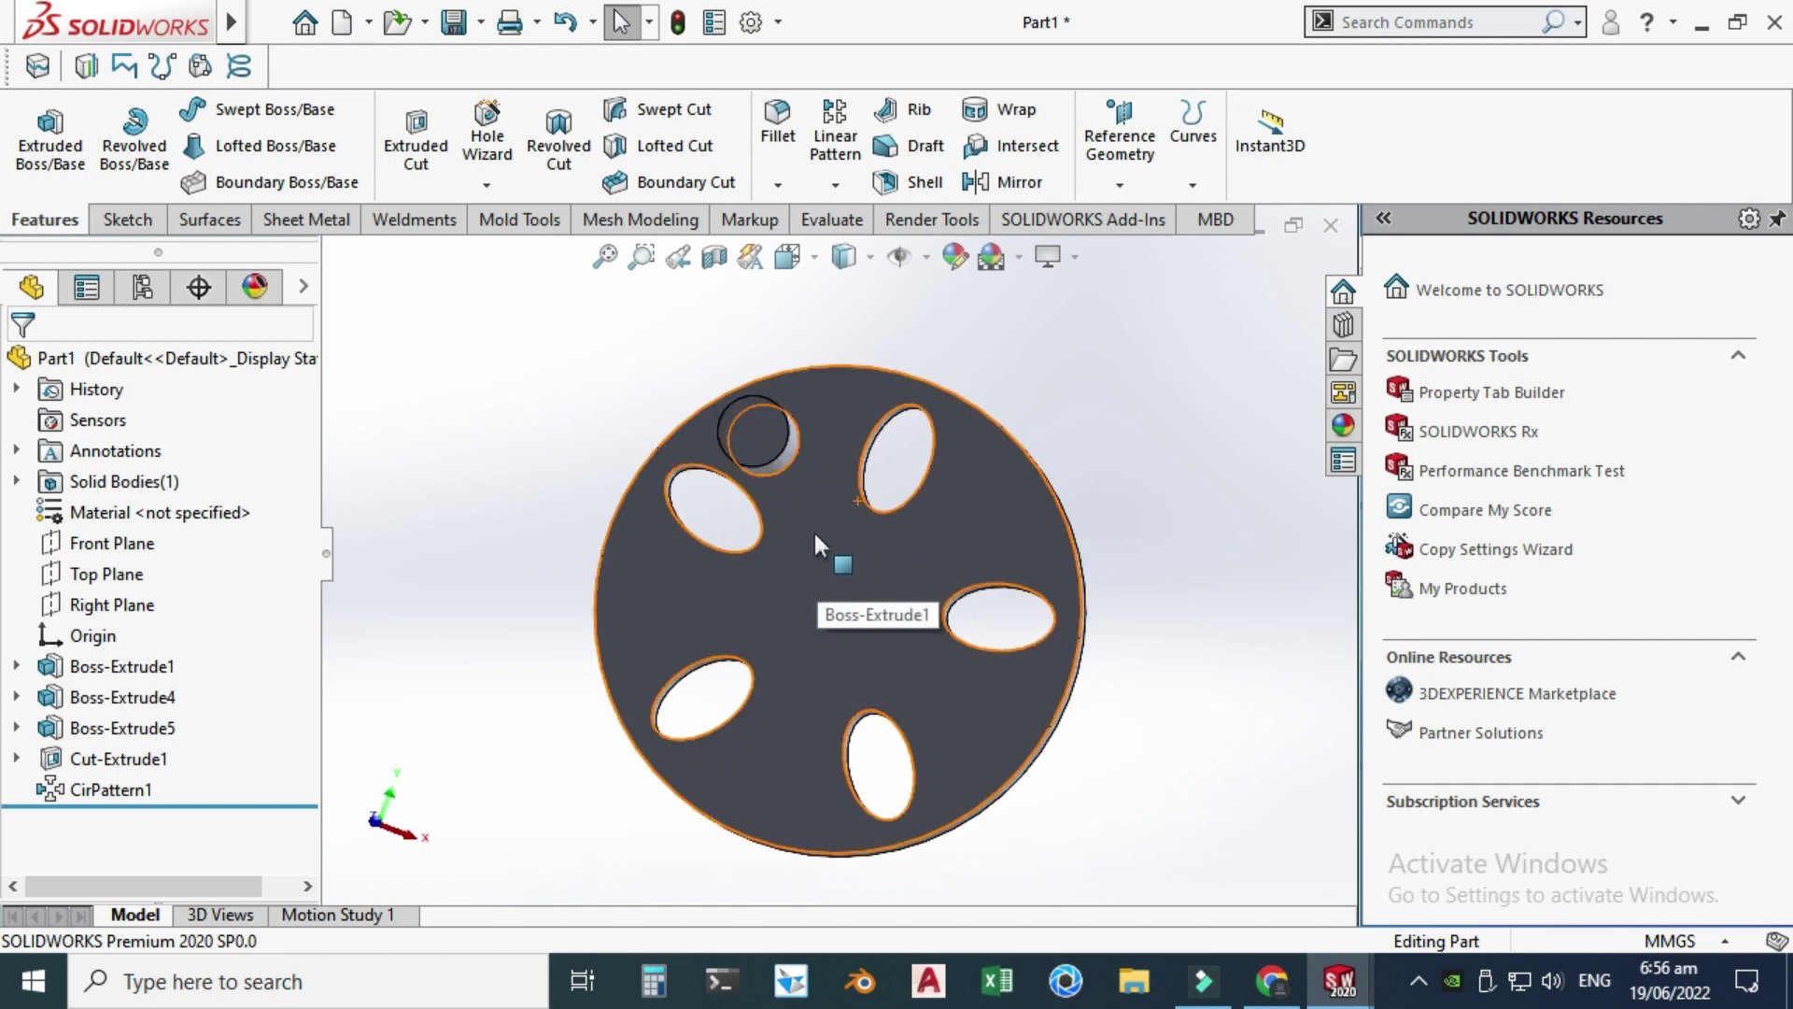
{"action": "key", "text": "Up"}
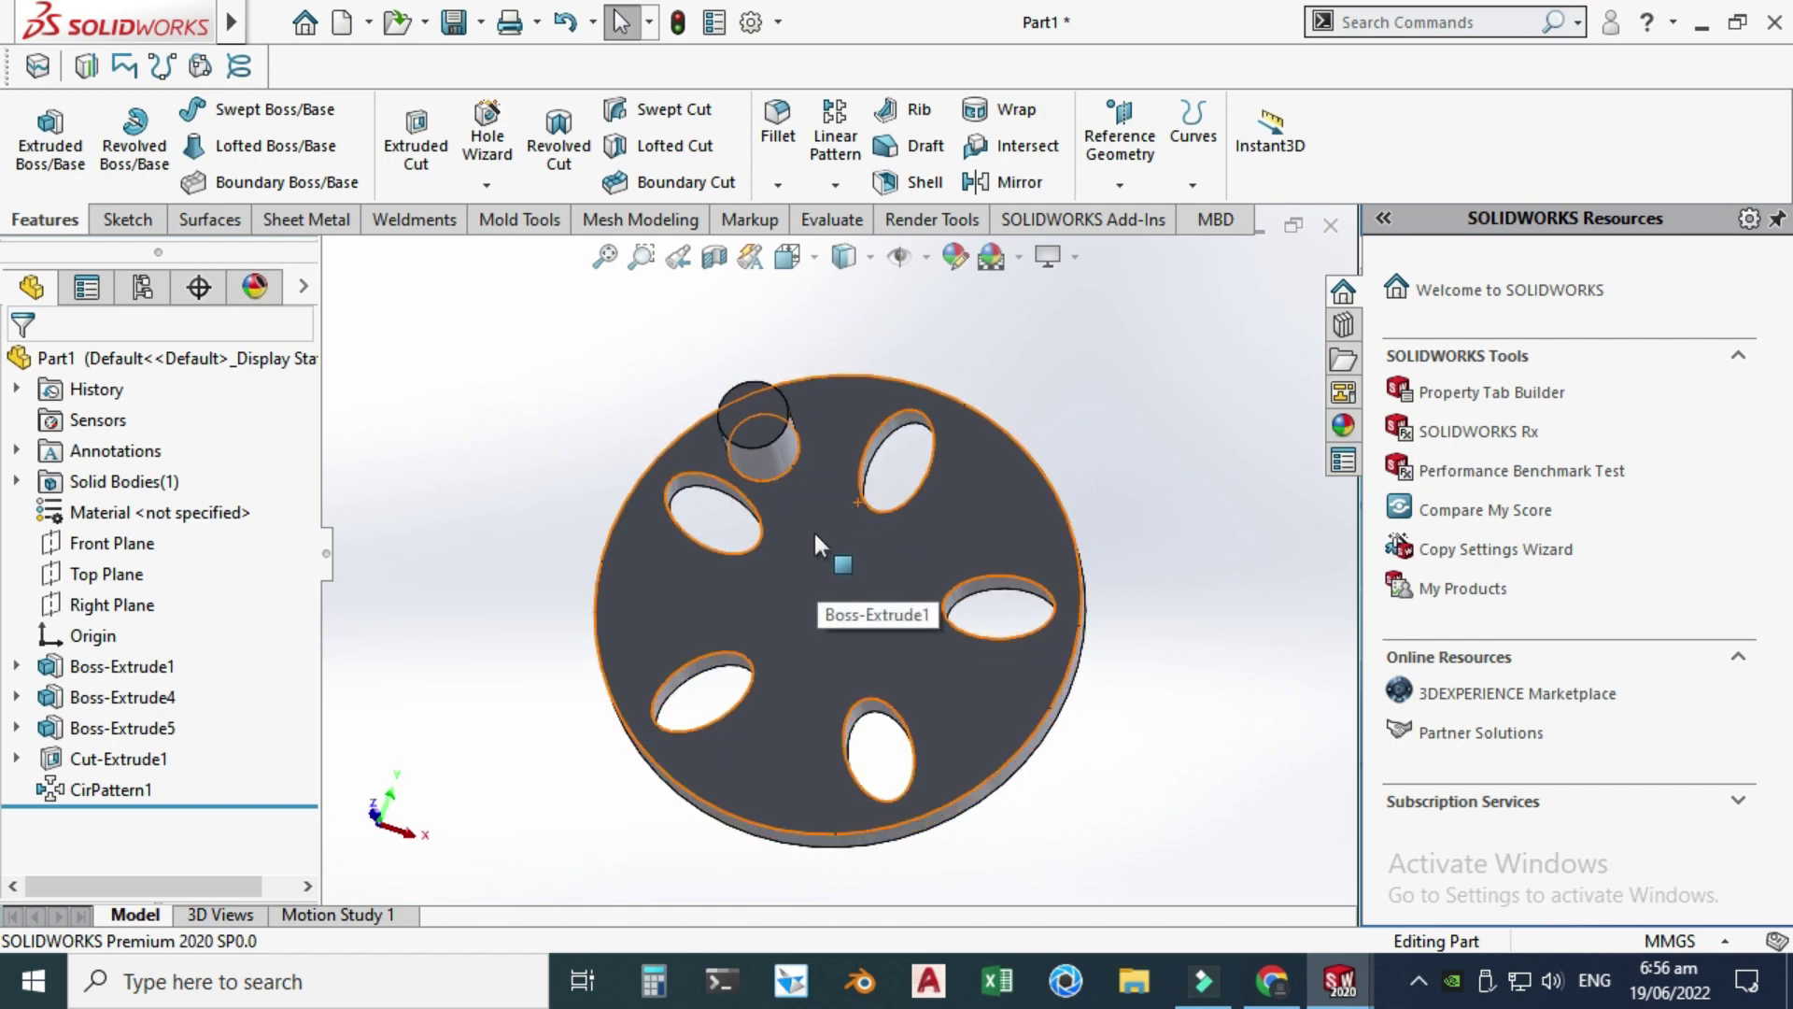
{"action": "left_click", "coordinate": [138, 224]}
{"action": "left_click", "coordinate": [38, 130]}
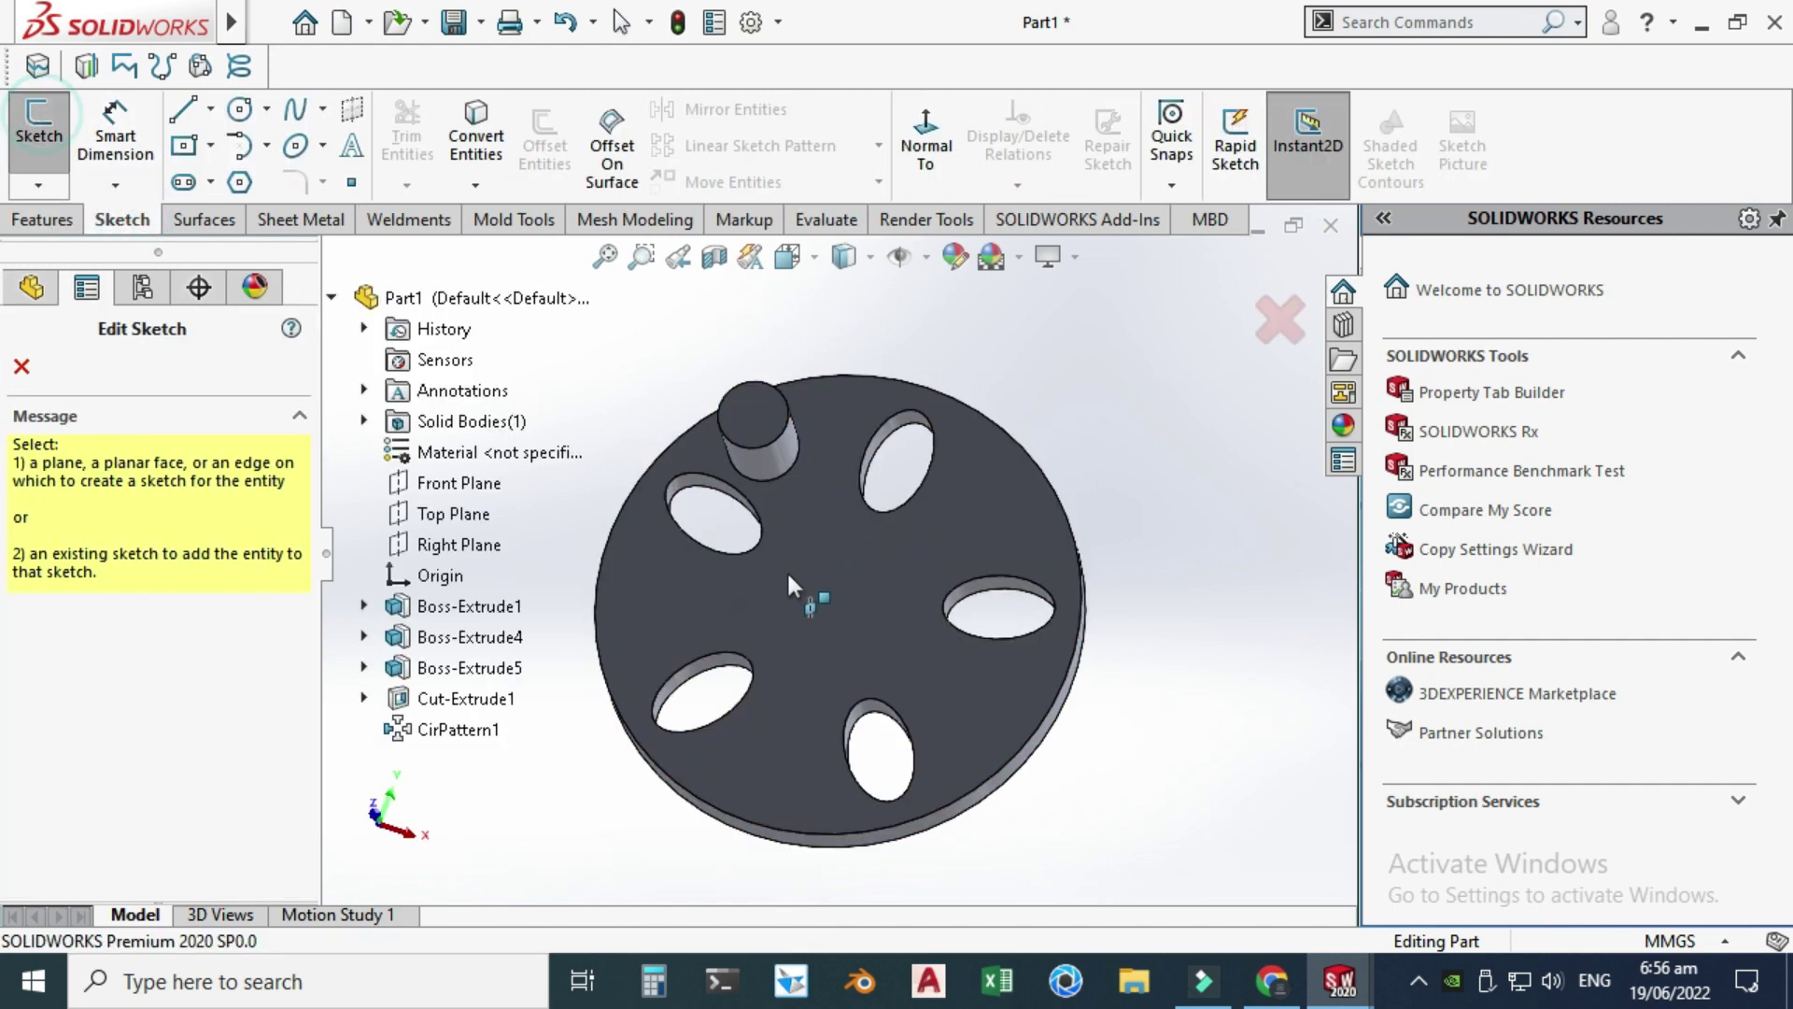
{"action": "left_click", "coordinate": [837, 581]}
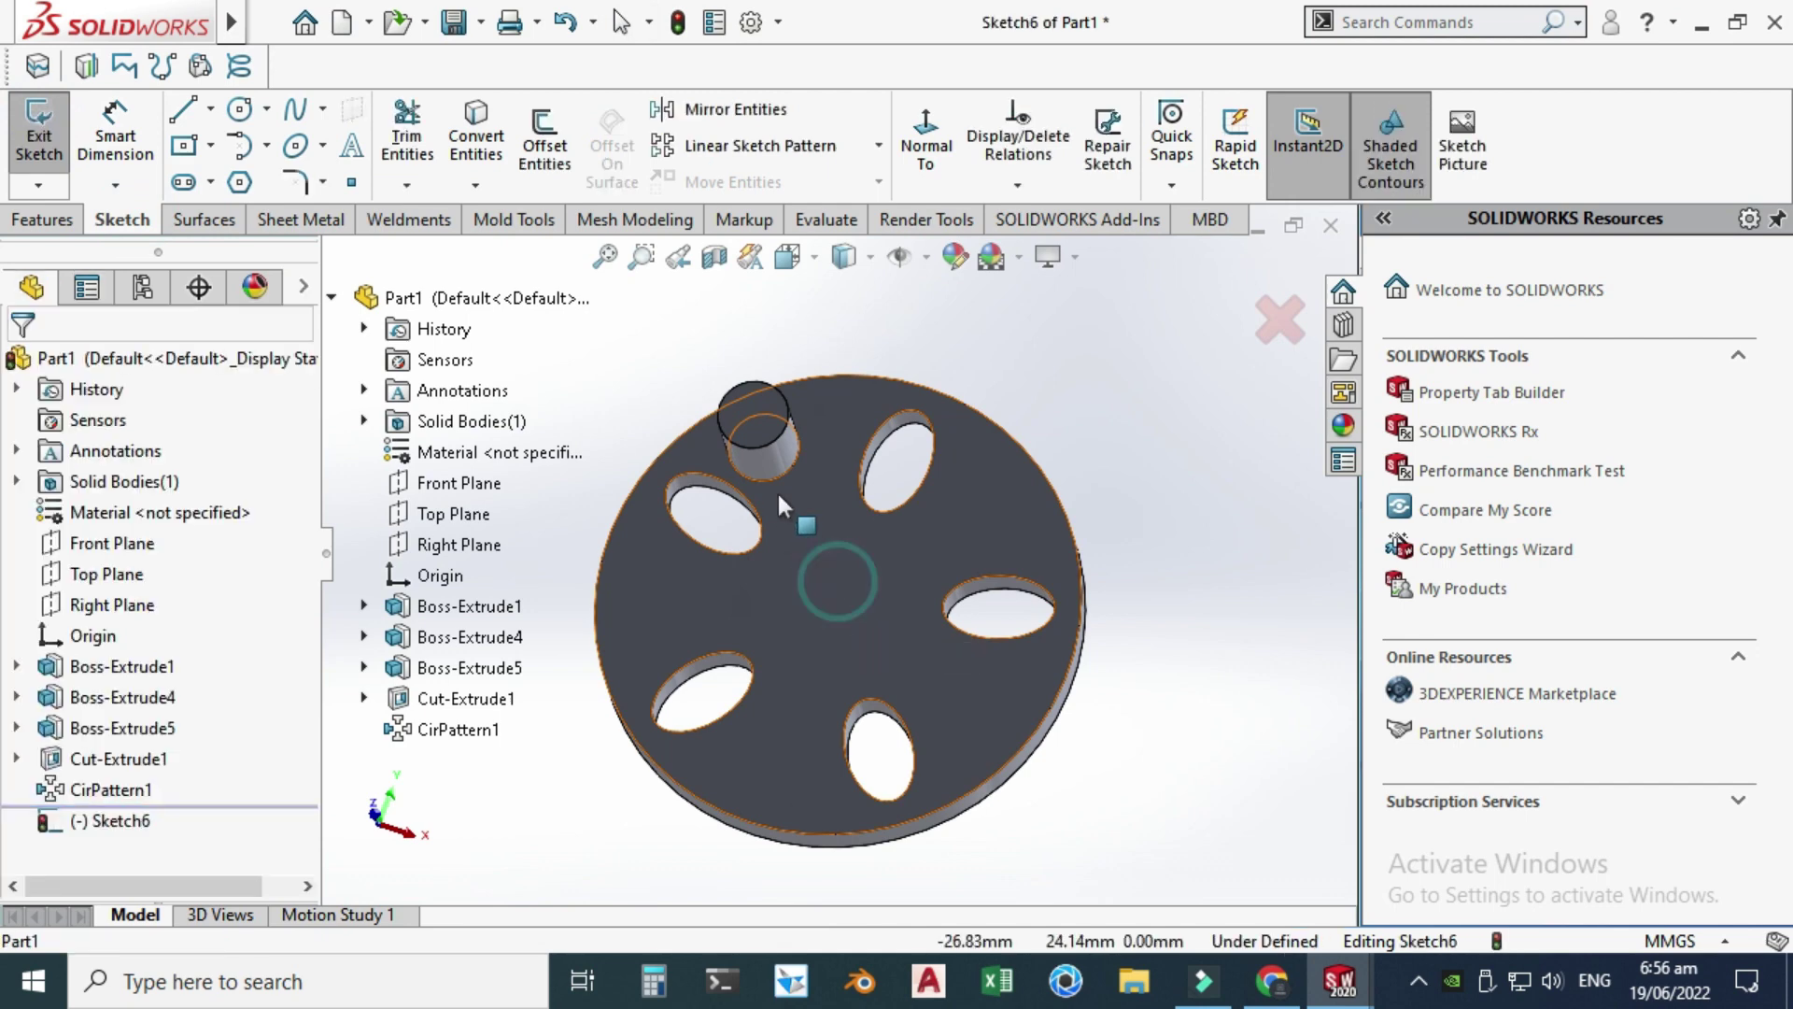
{"action": "left_click", "coordinate": [237, 110]}
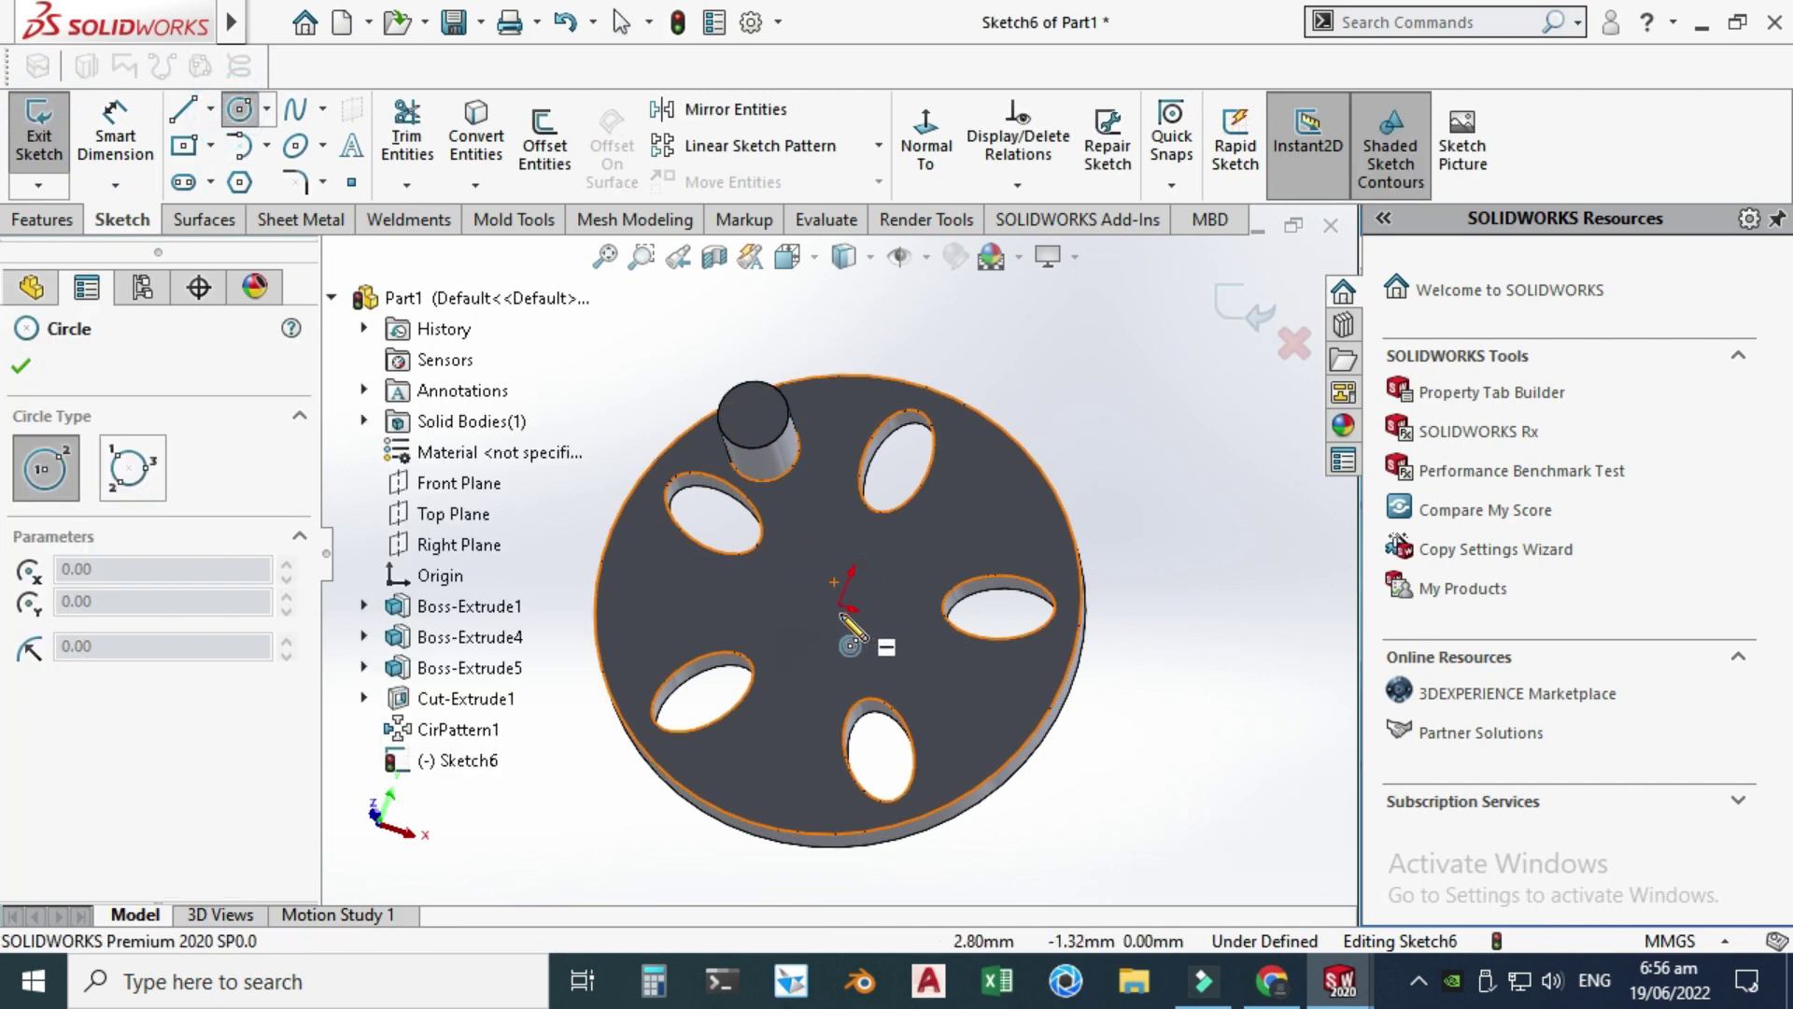
{"action": "left_click", "coordinate": [839, 605]}
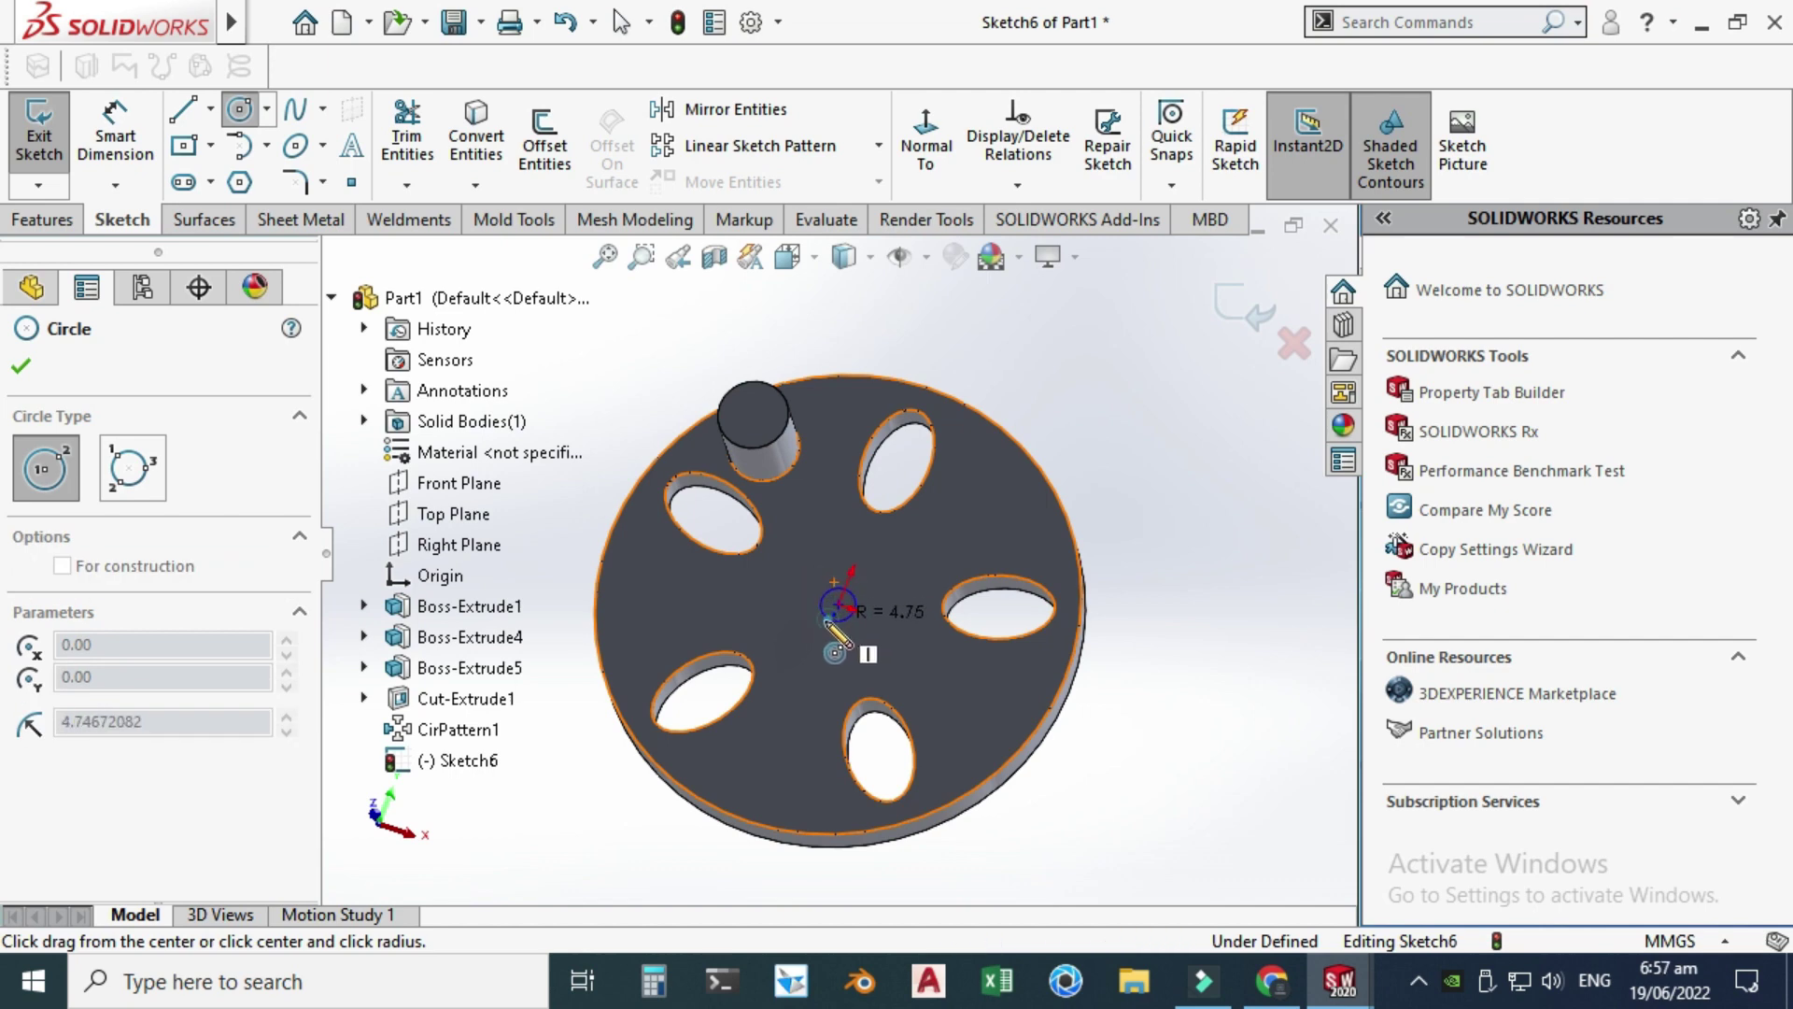
{"action": "left_click", "coordinate": [852, 619]}
{"action": "key", "text": "Escape"}
- Set the centre circle's diameter to 10 mm
{"action": "left_click", "coordinate": [42, 222]}
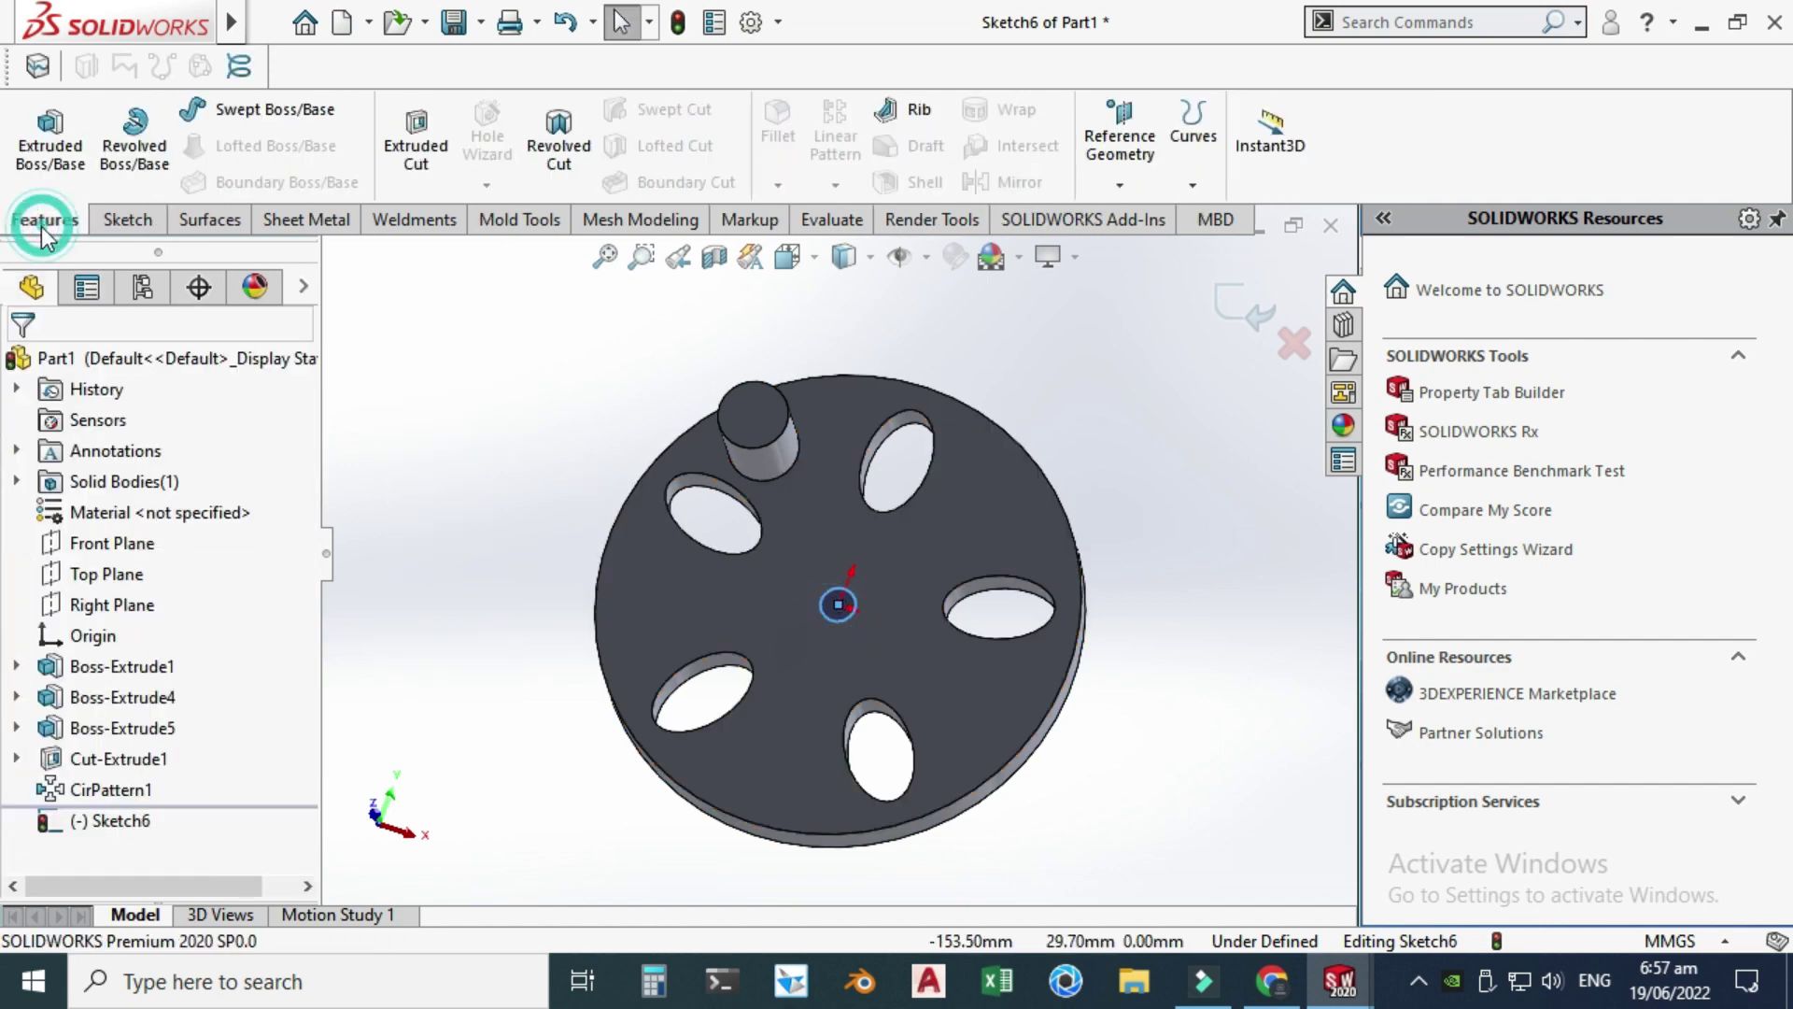
{"action": "left_click", "coordinate": [136, 220]}
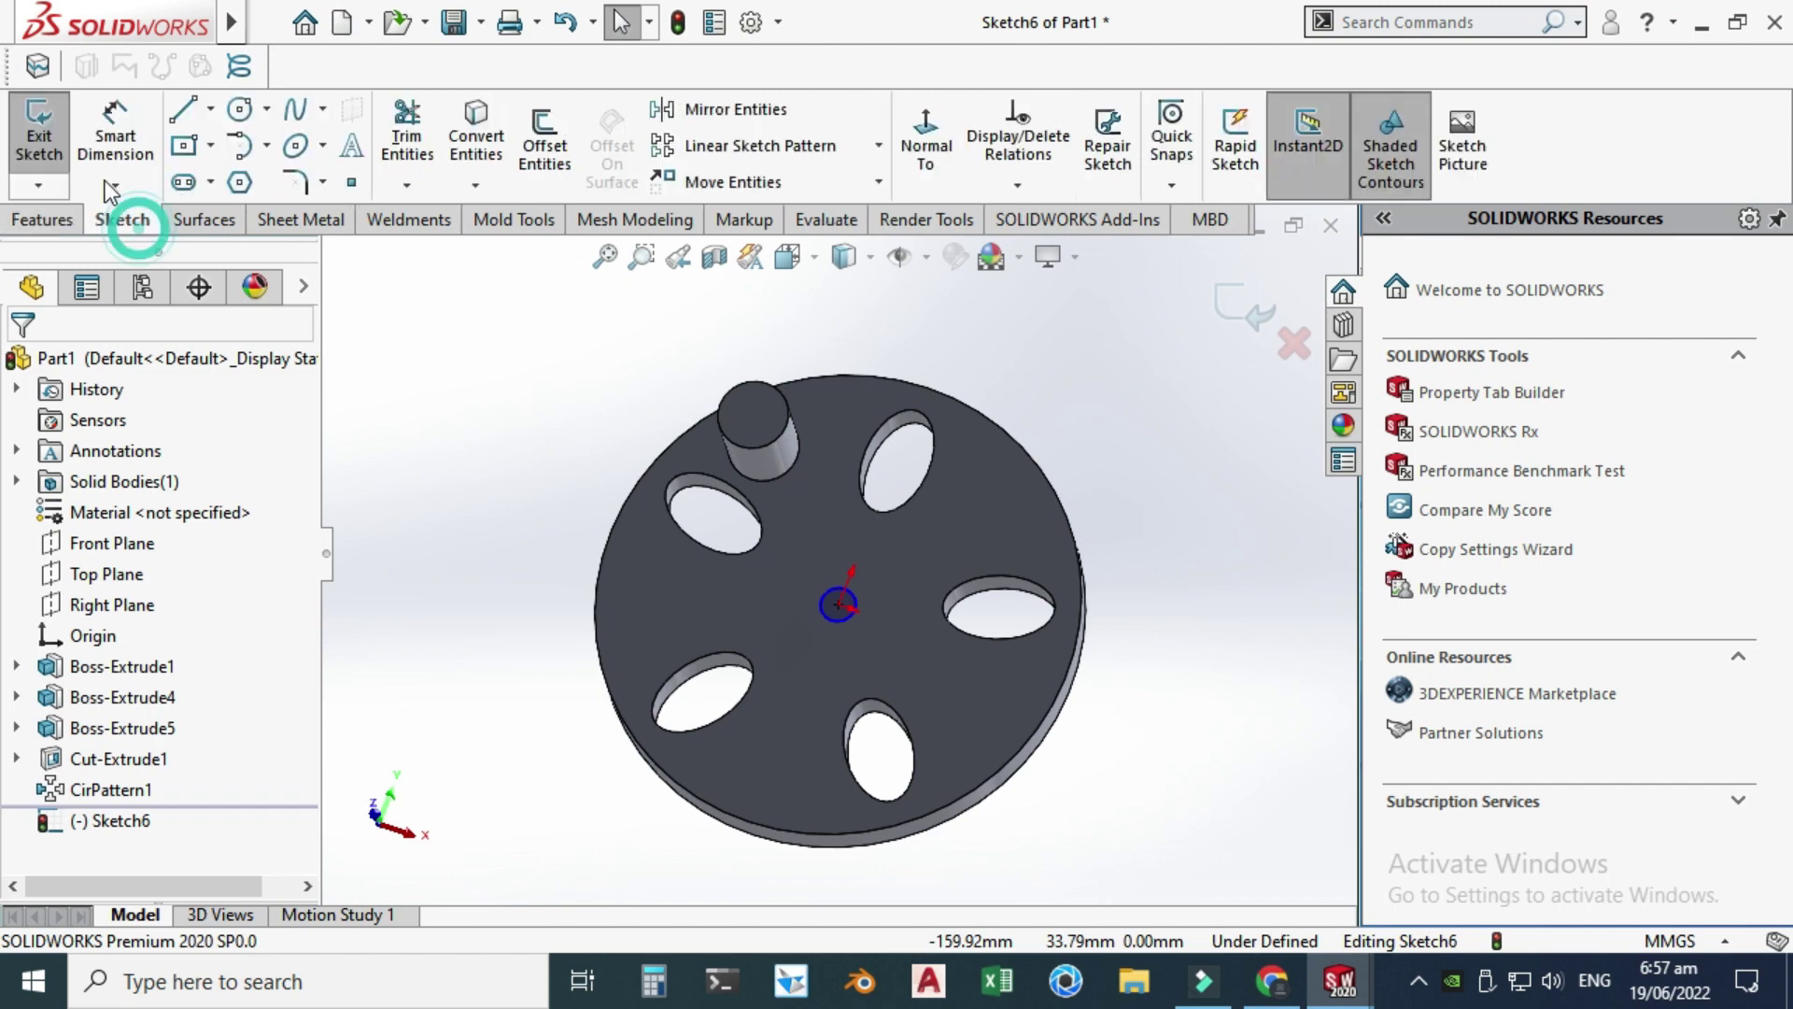
{"action": "left_click", "coordinate": [822, 620]}
{"action": "left_click", "coordinate": [519, 585]}
{"action": "type", "text": "1"}
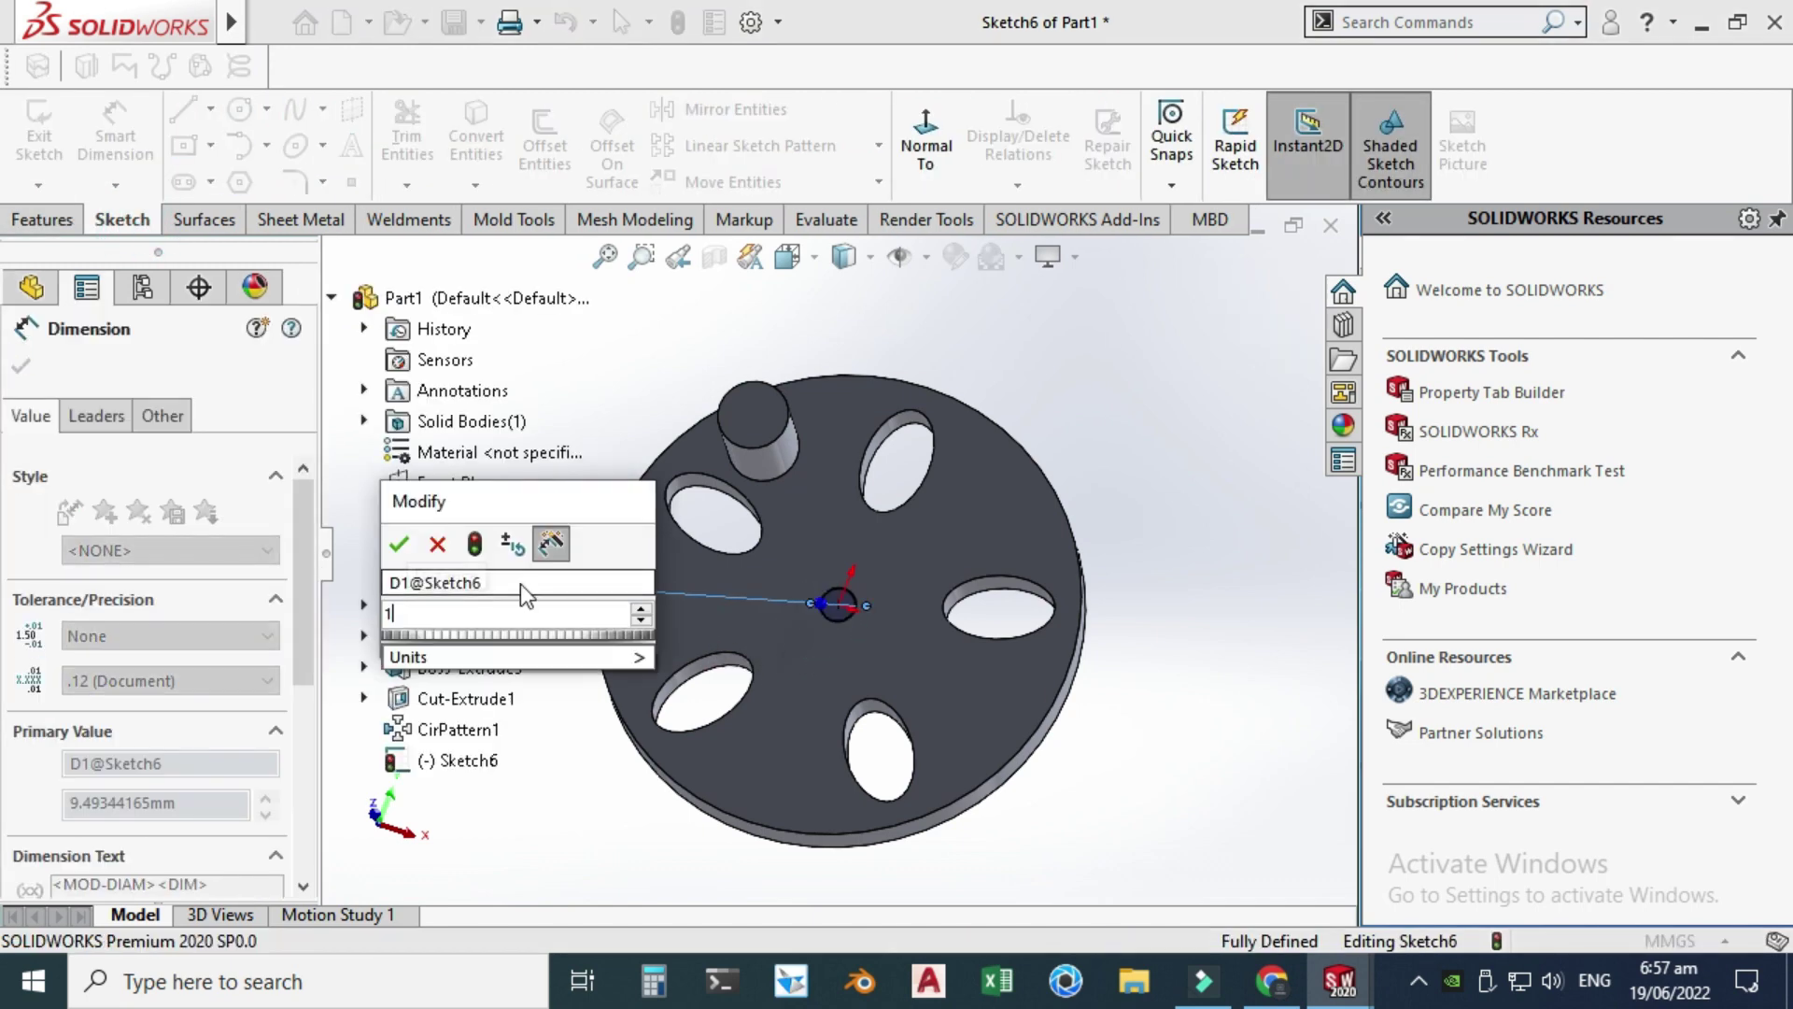
{"action": "type", "text": "0"}
{"action": "key", "text": "Return"}
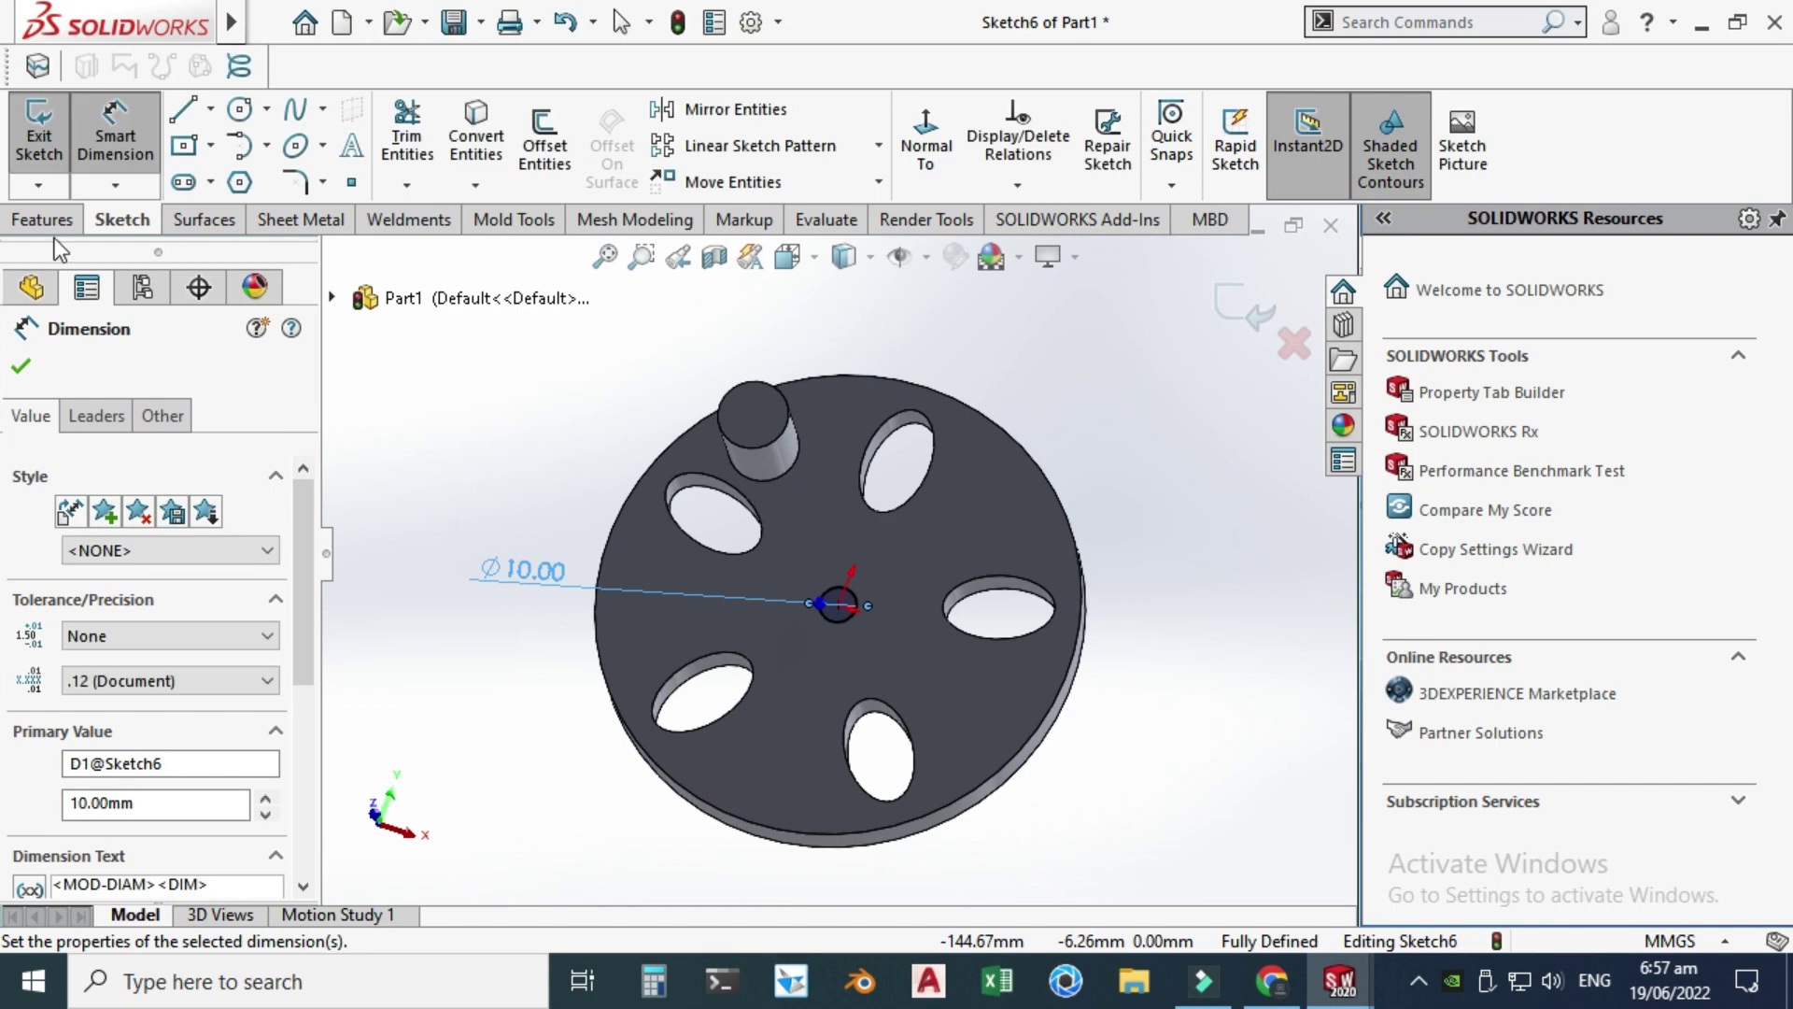
- Cut the centre circle into the disc with a Blind Extruded Cut 10 mm deep
{"action": "left_click", "coordinate": [51, 225]}
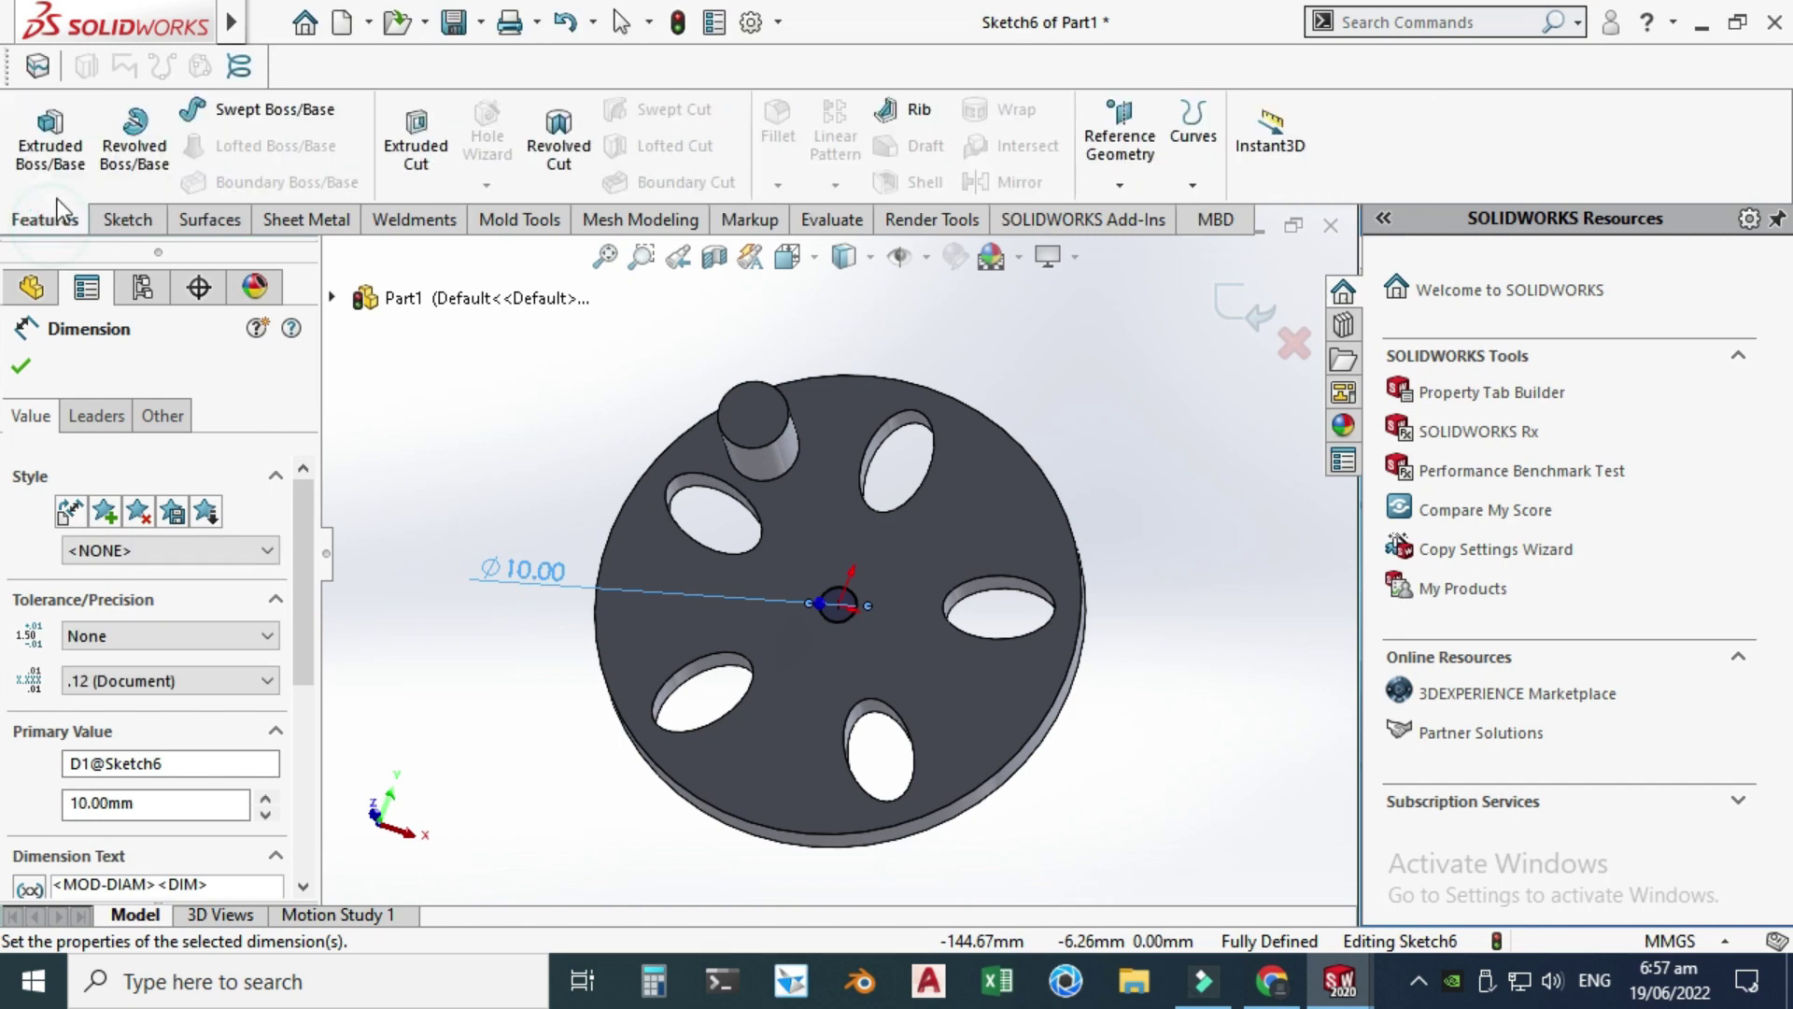
{"action": "left_click", "coordinate": [416, 145]}
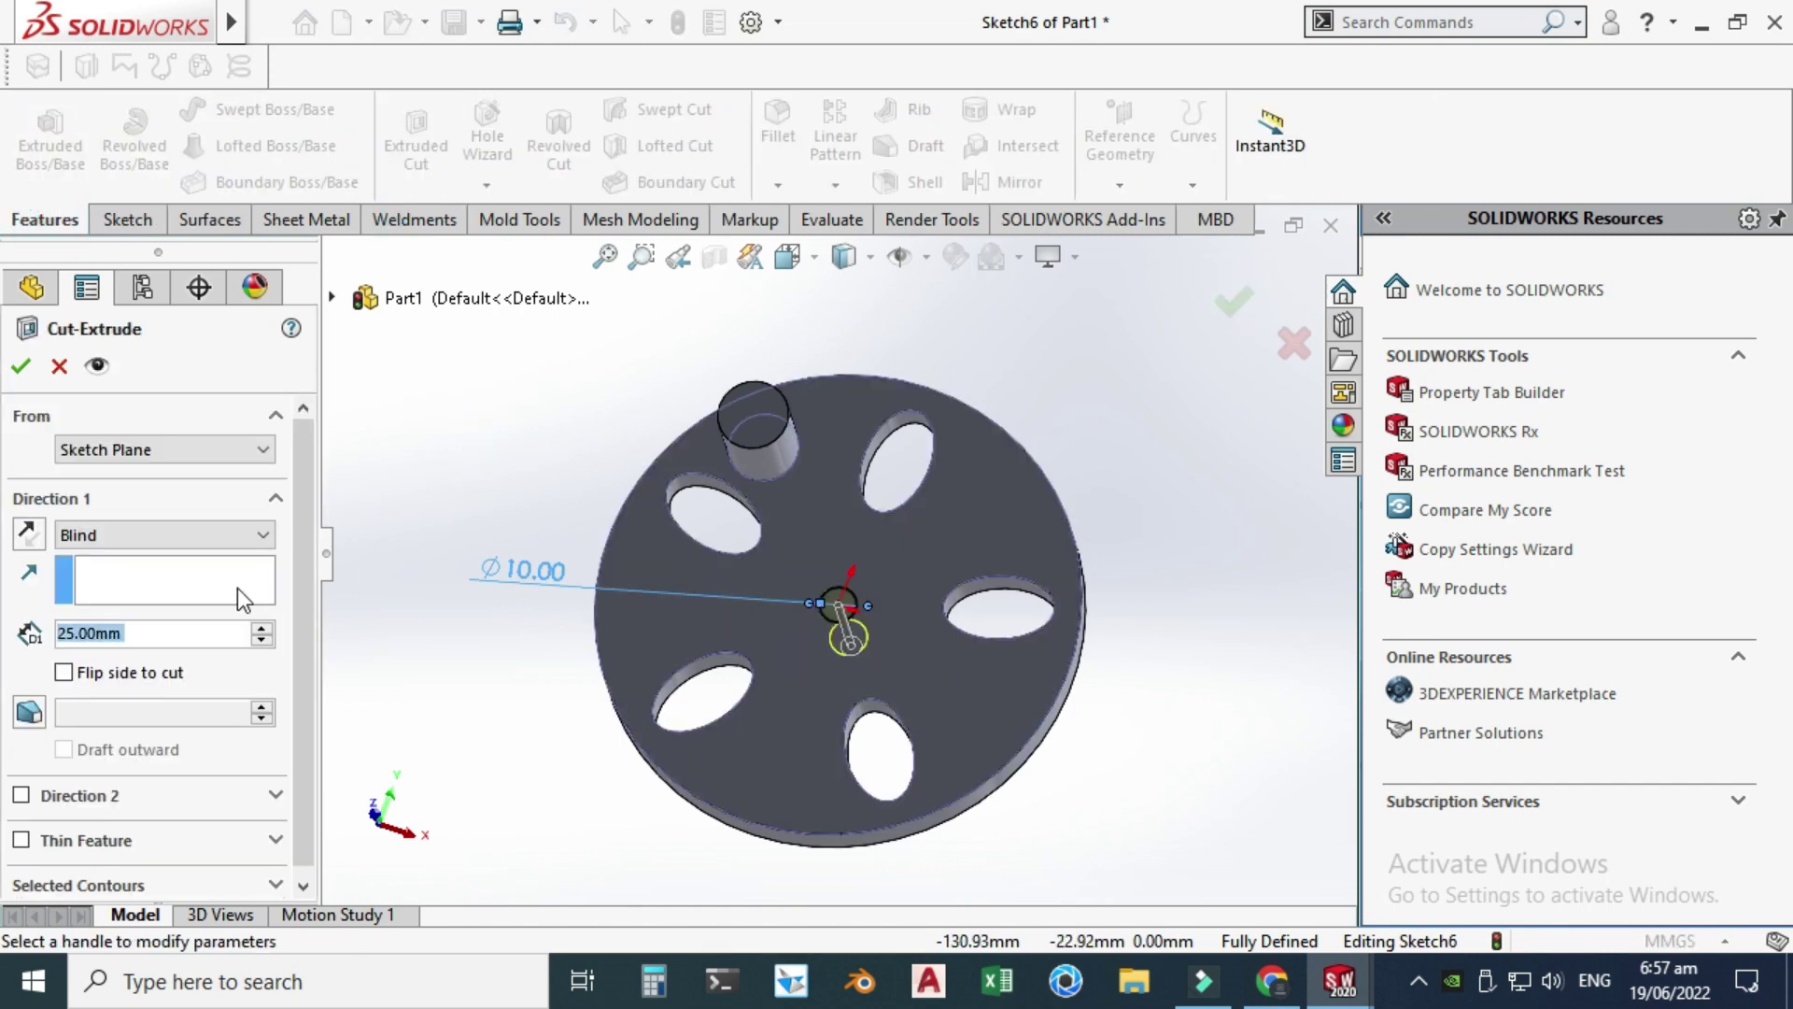
{"action": "type", "text": "10"}
{"action": "key", "text": "Return"}
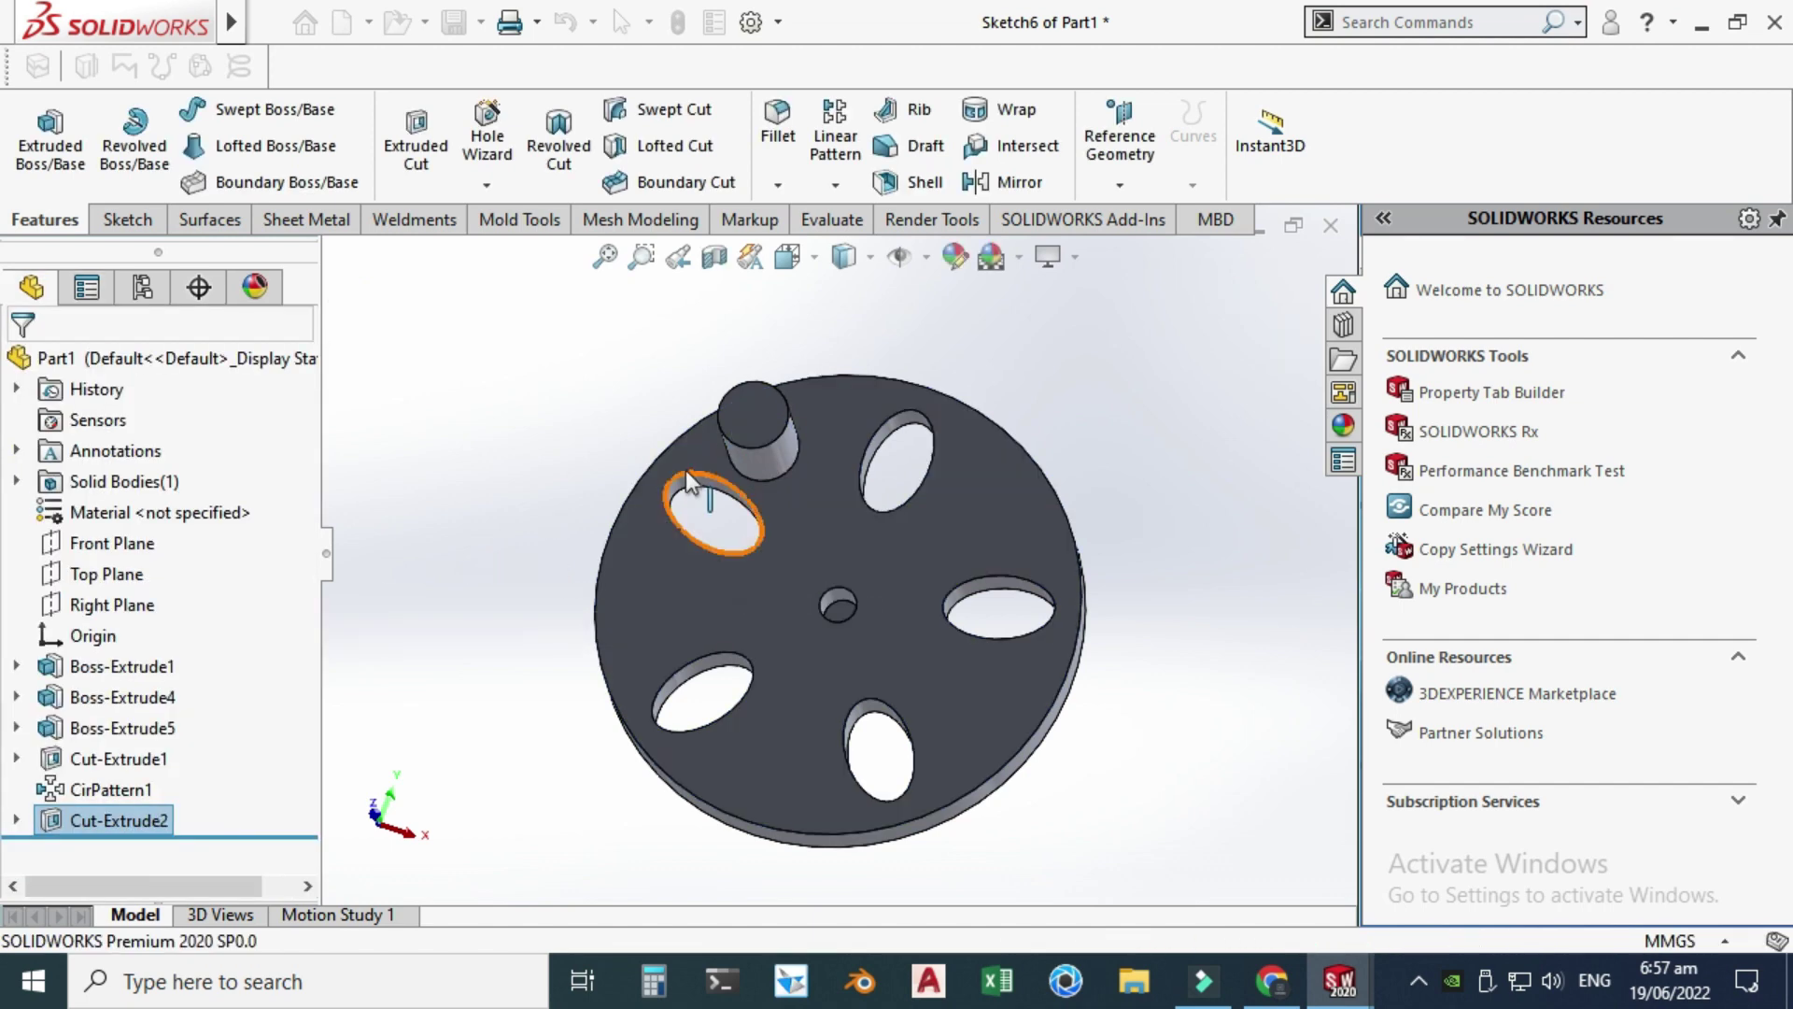
{"action": "left_click", "coordinate": [487, 459]}
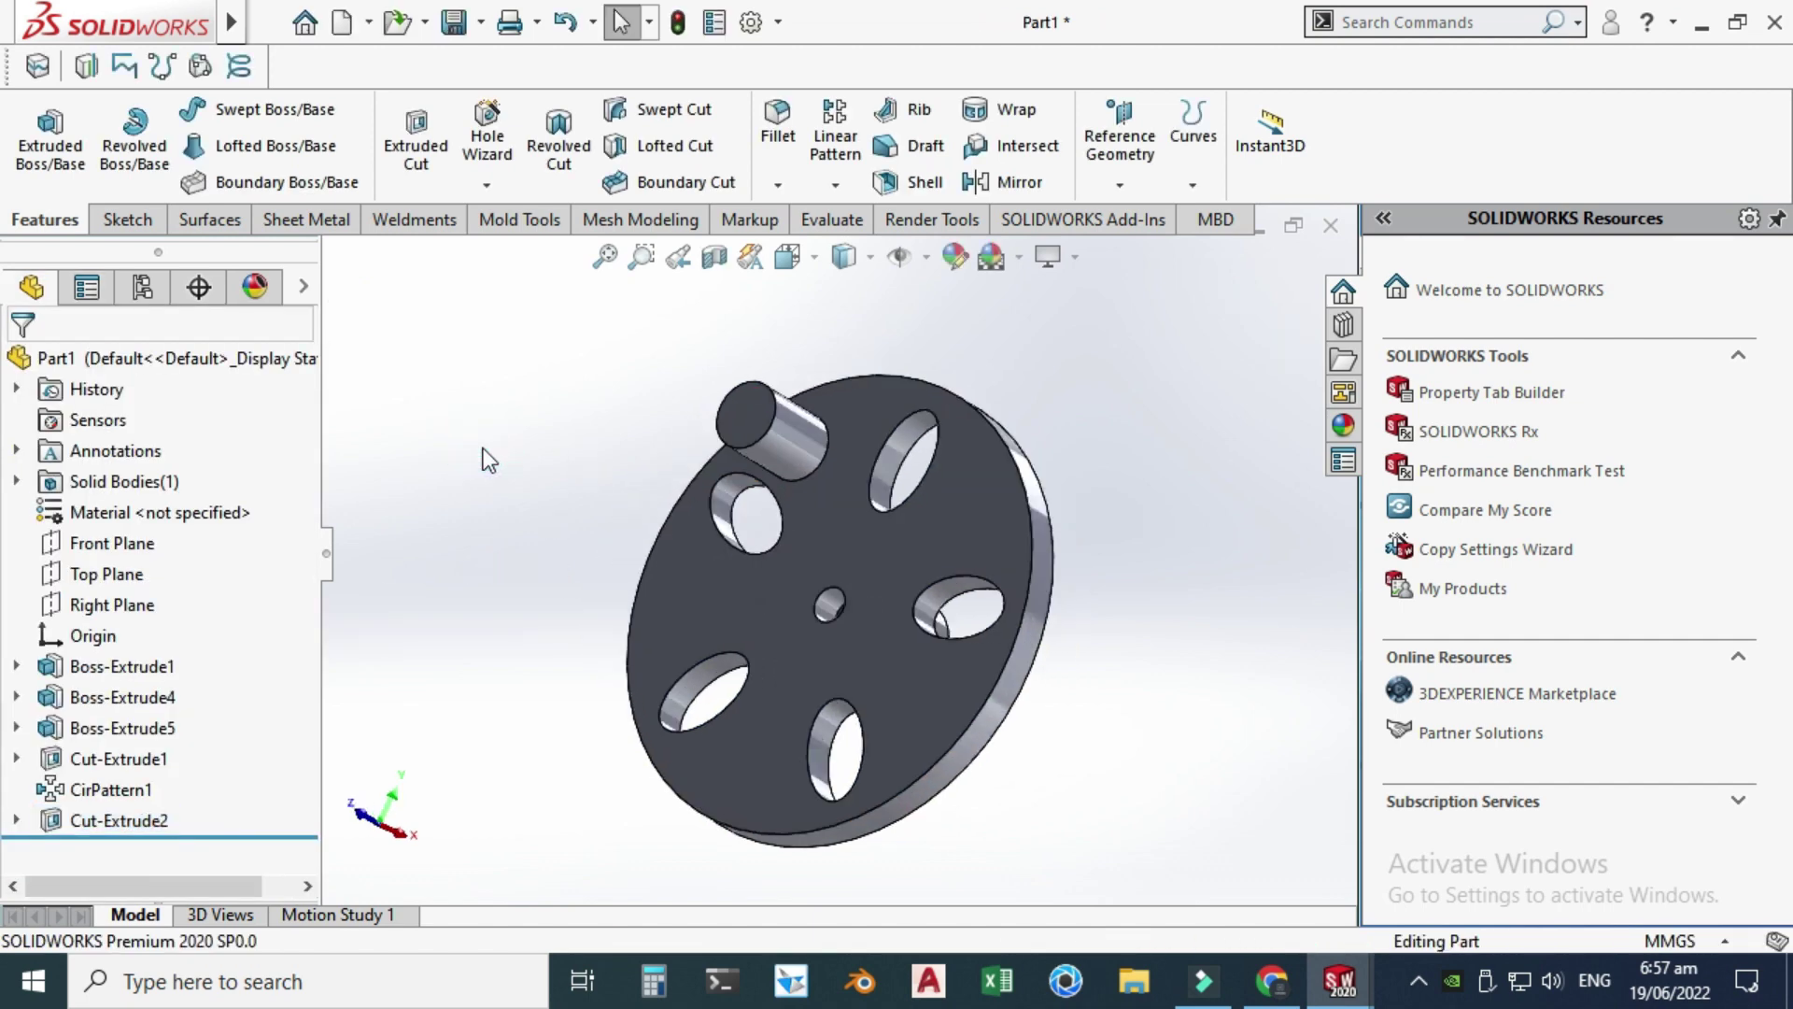
- Start a Chamfer instead of a Fillet and set the chamfer distance to 2 mm
{"action": "middle_click_drag", "start_coordinate": [487, 460], "coordinate": [764, 406]}
{"action": "left_click", "coordinate": [774, 141]}
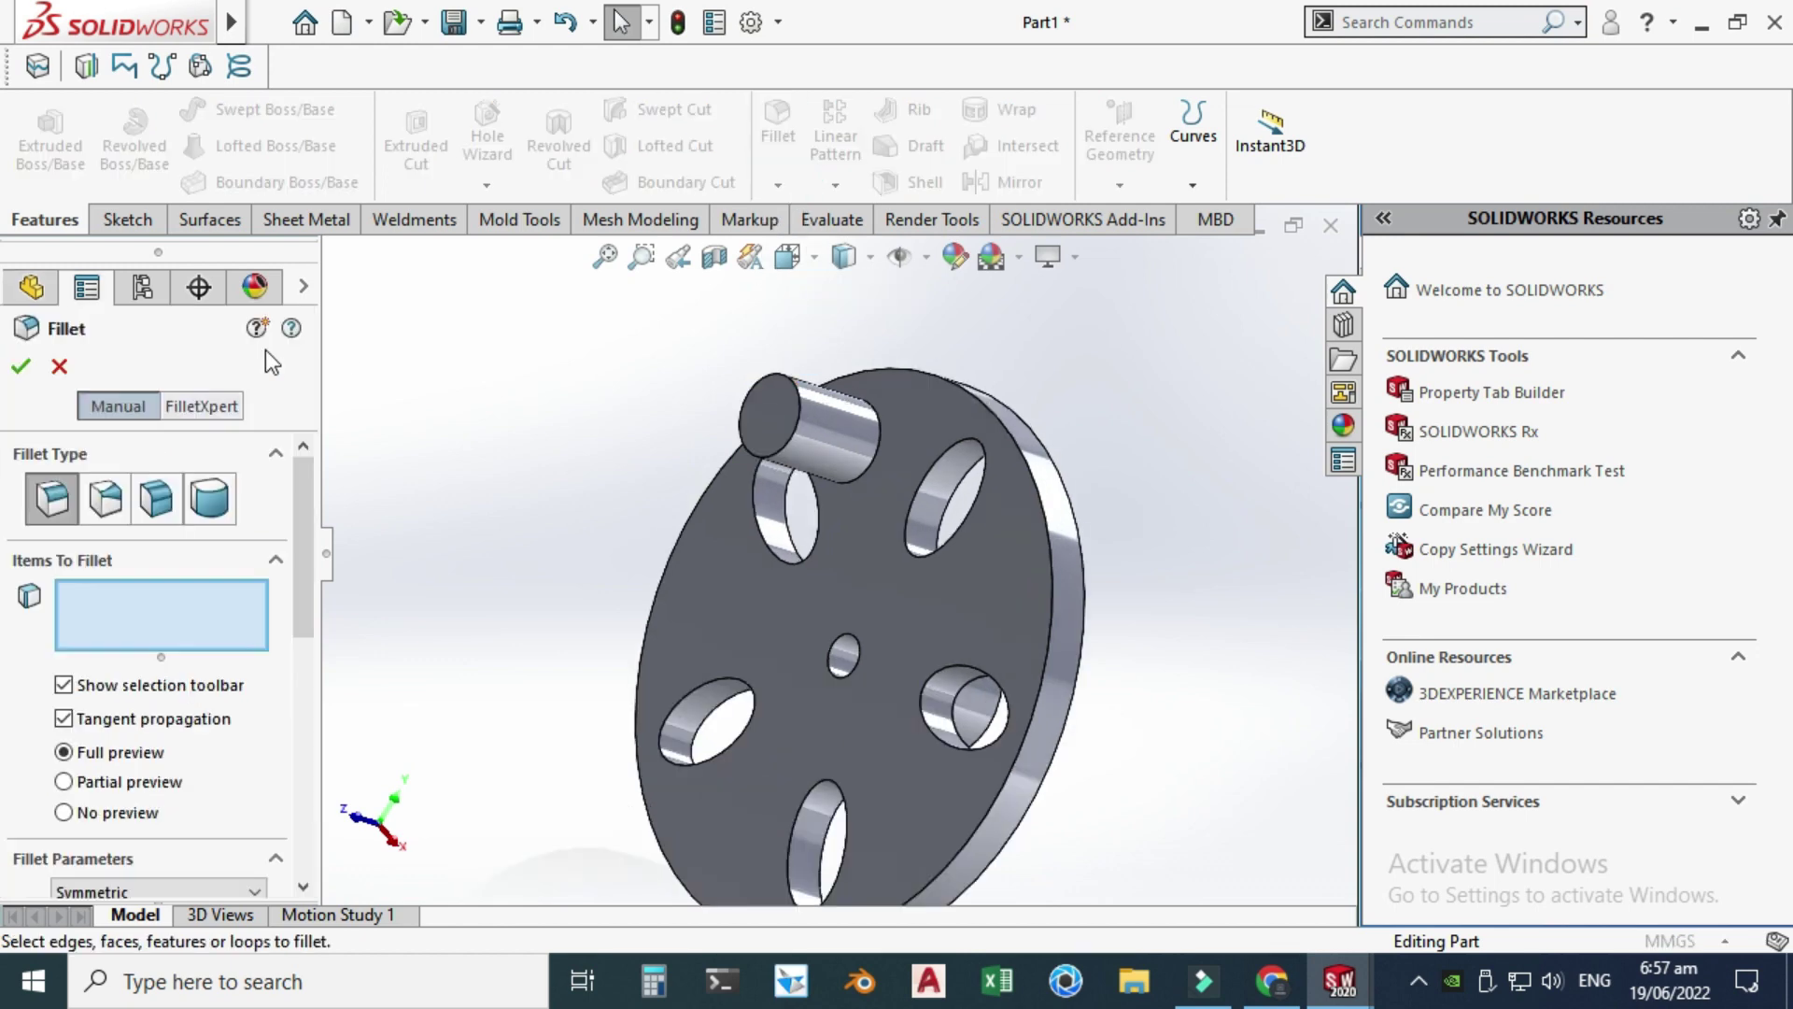
{"action": "left_click", "coordinate": [59, 366]}
{"action": "left_click", "coordinate": [778, 185]}
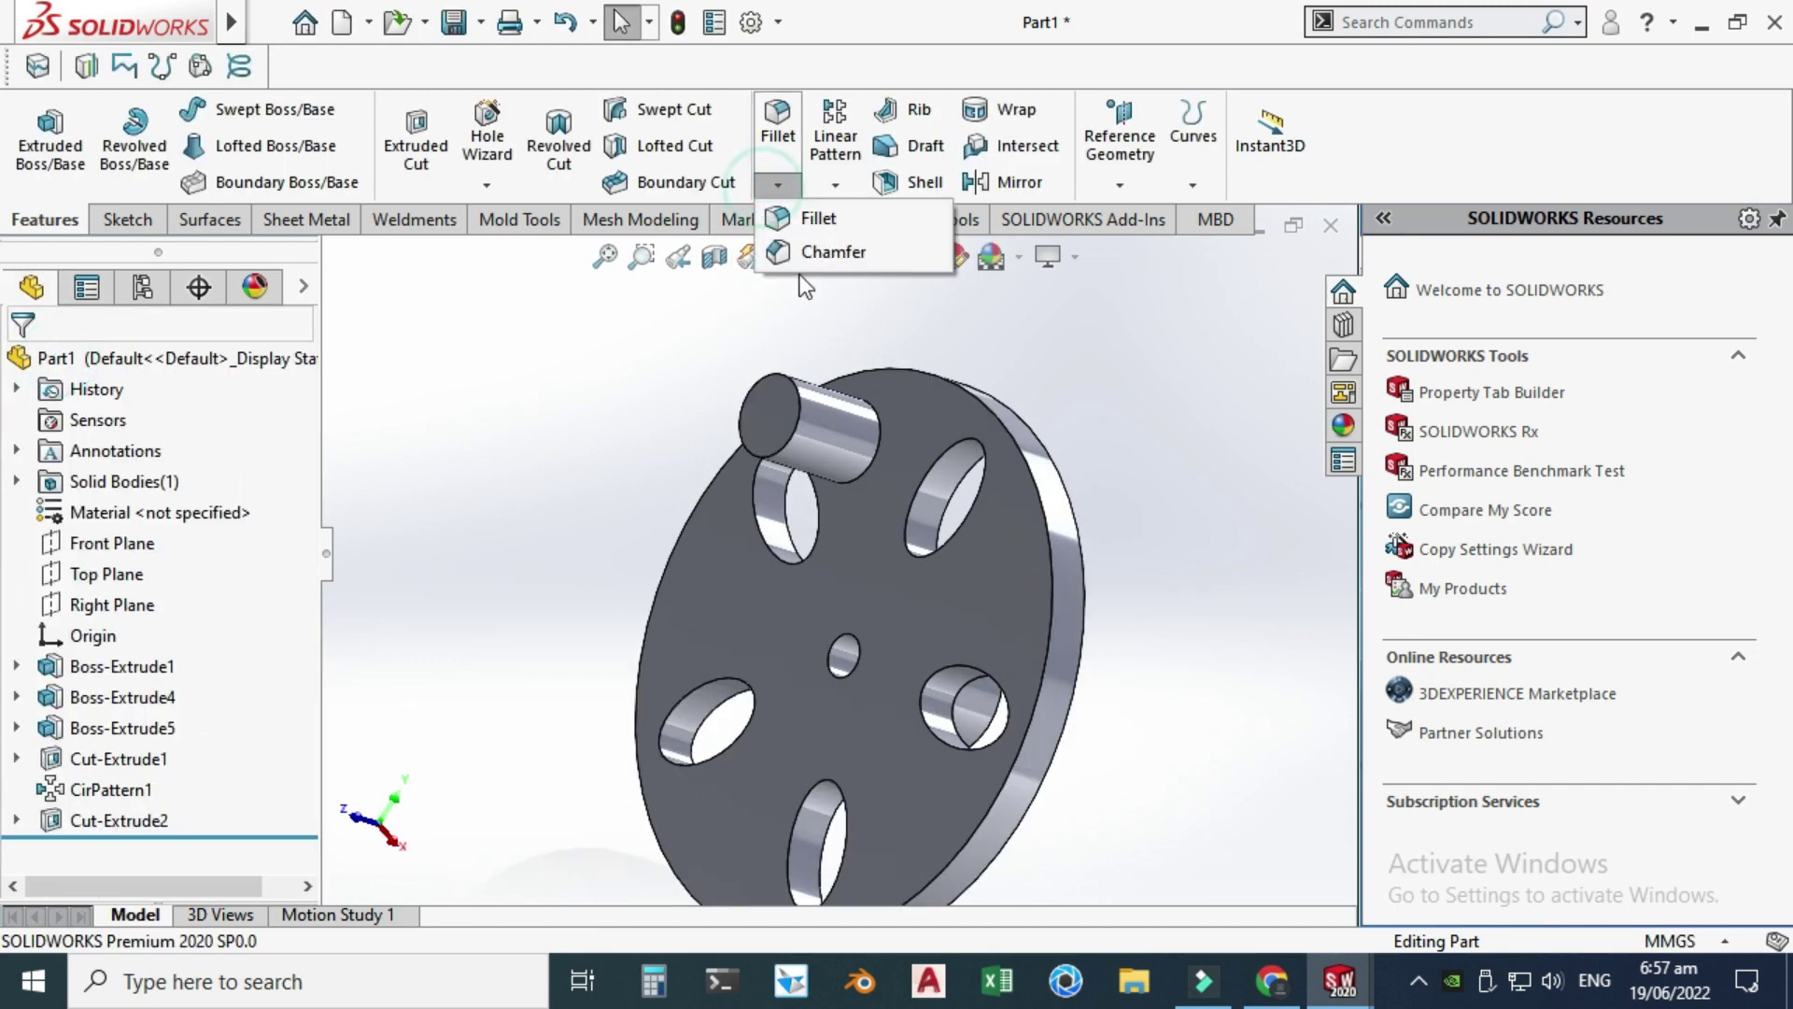
{"action": "left_click", "coordinate": [826, 252]}
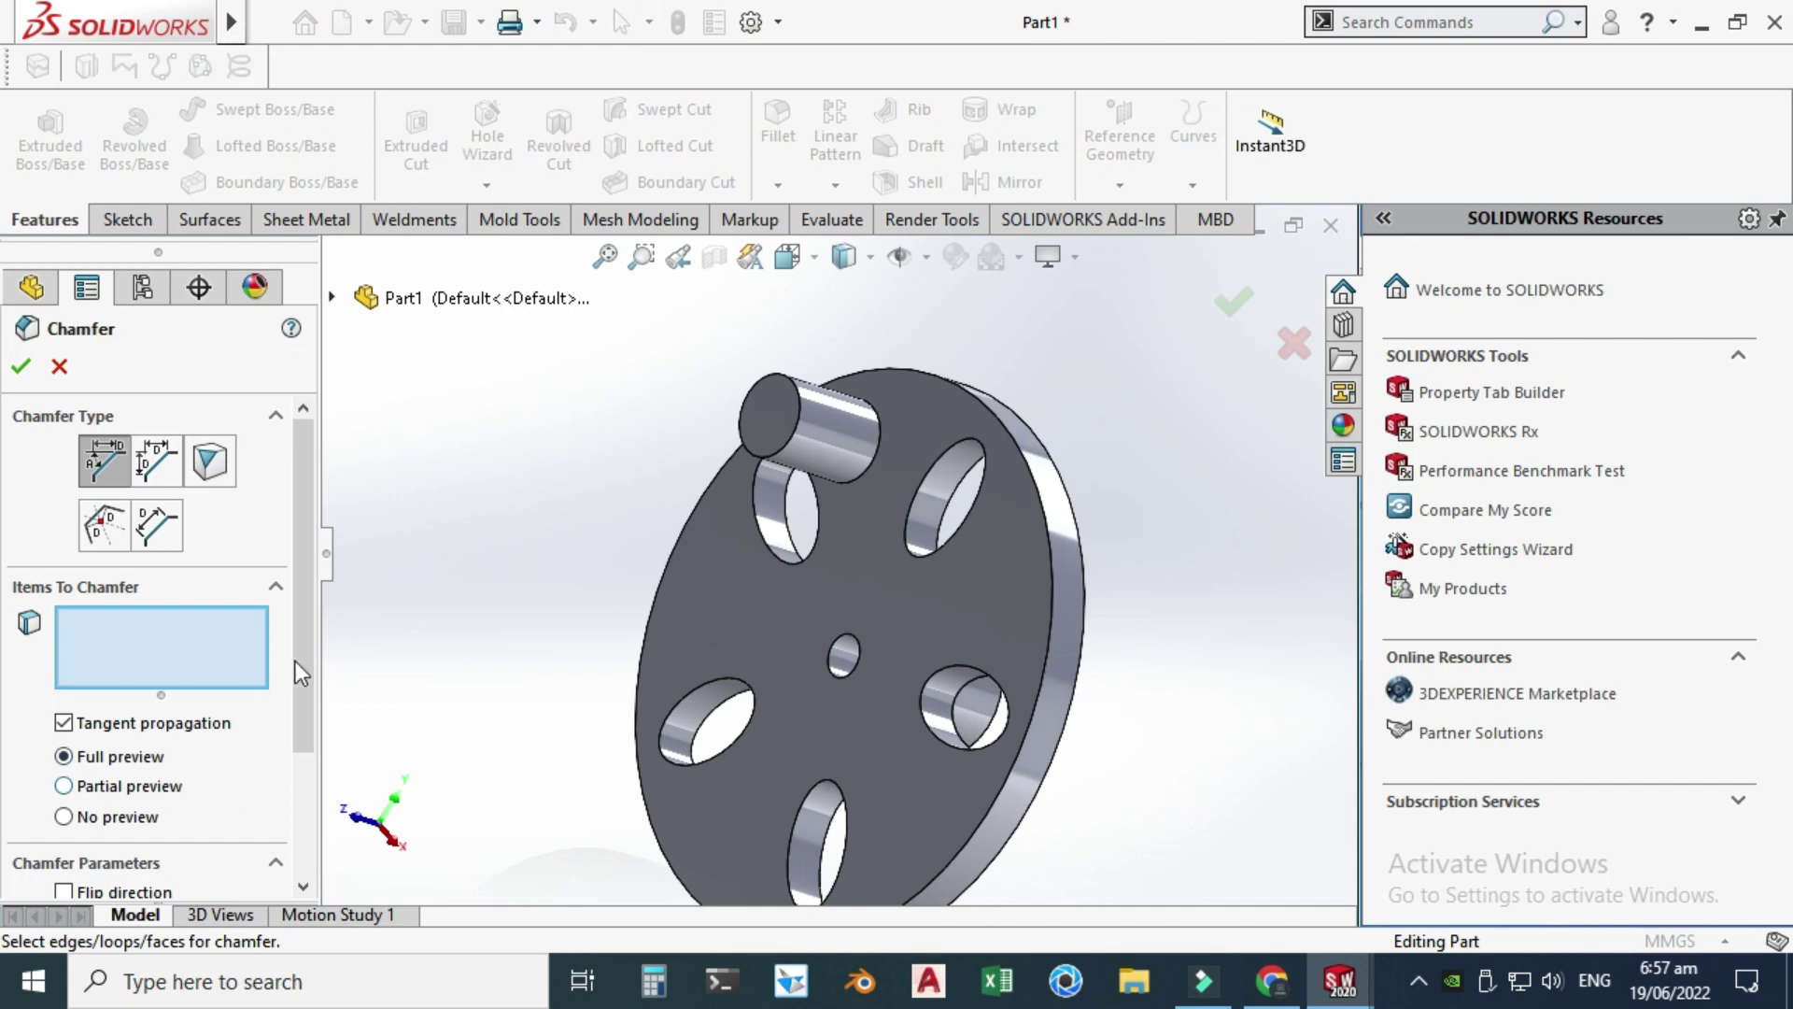
{"action": "scroll", "coordinate": [312, 637], "scroll_direction": "down", "scroll_amount": 3}
{"action": "left_click", "coordinate": [178, 748]}
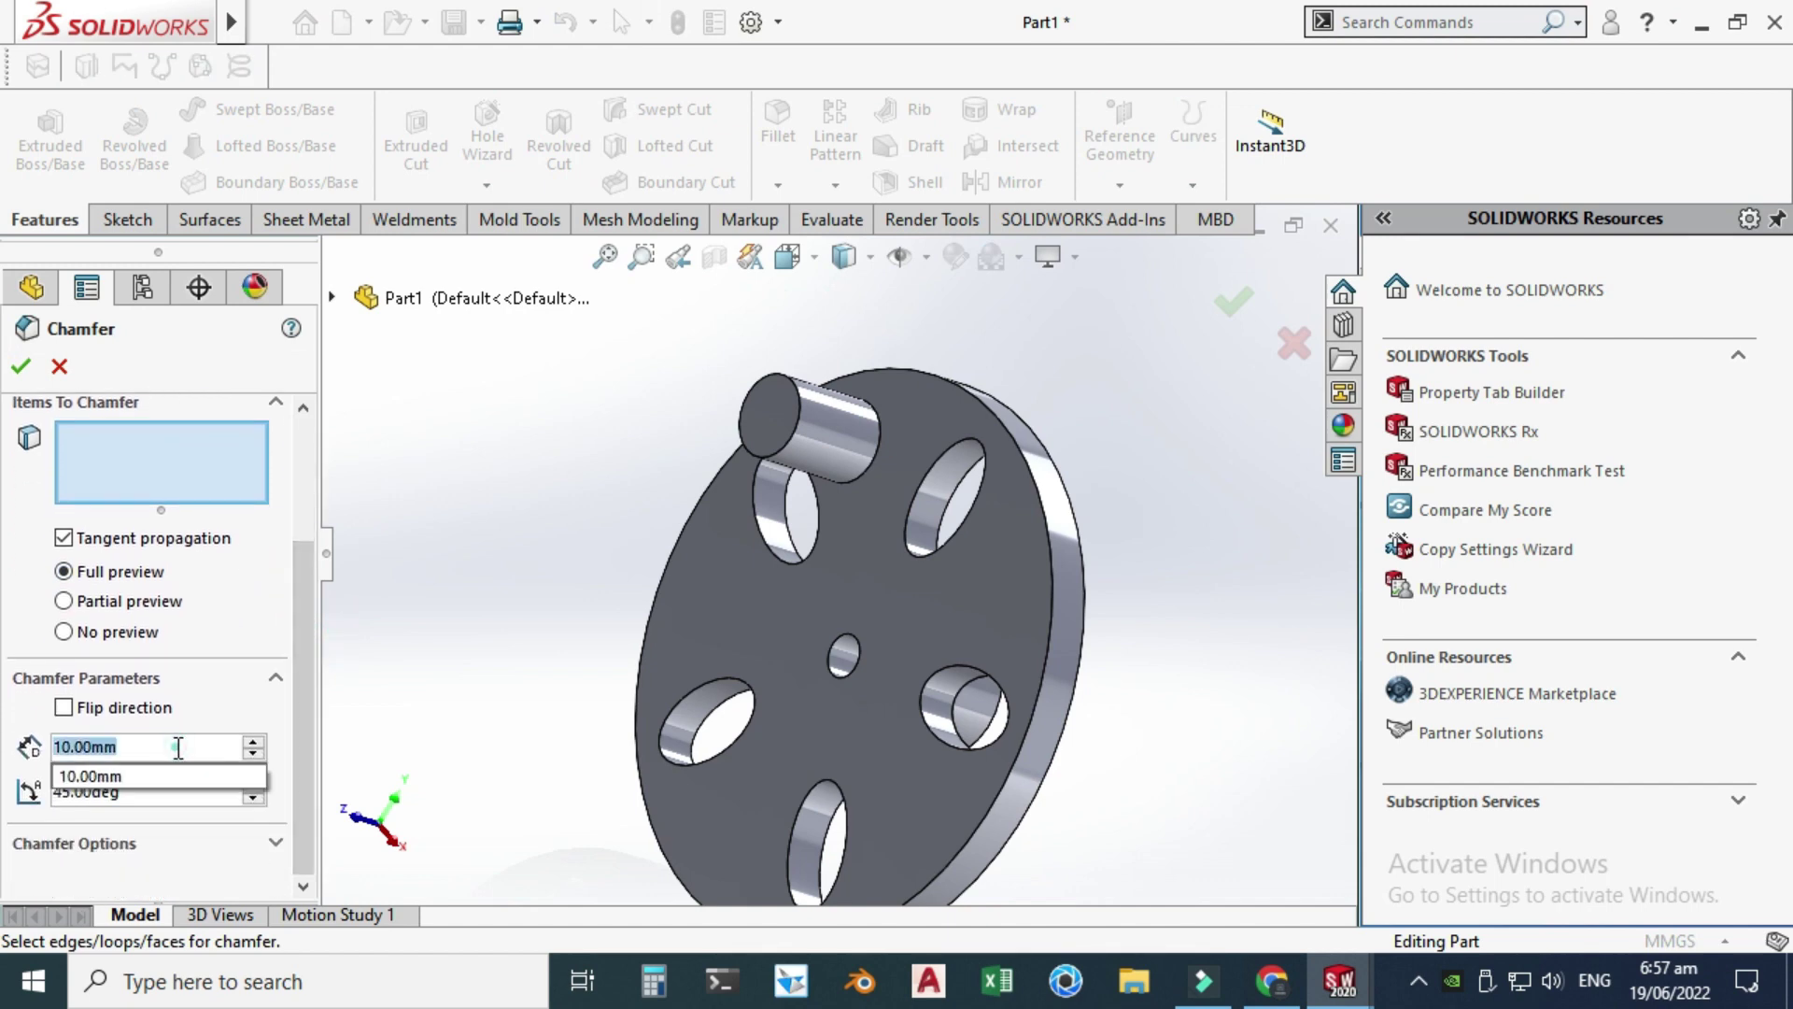
{"action": "type", "text": "2"}
{"action": "key", "text": "Return"}
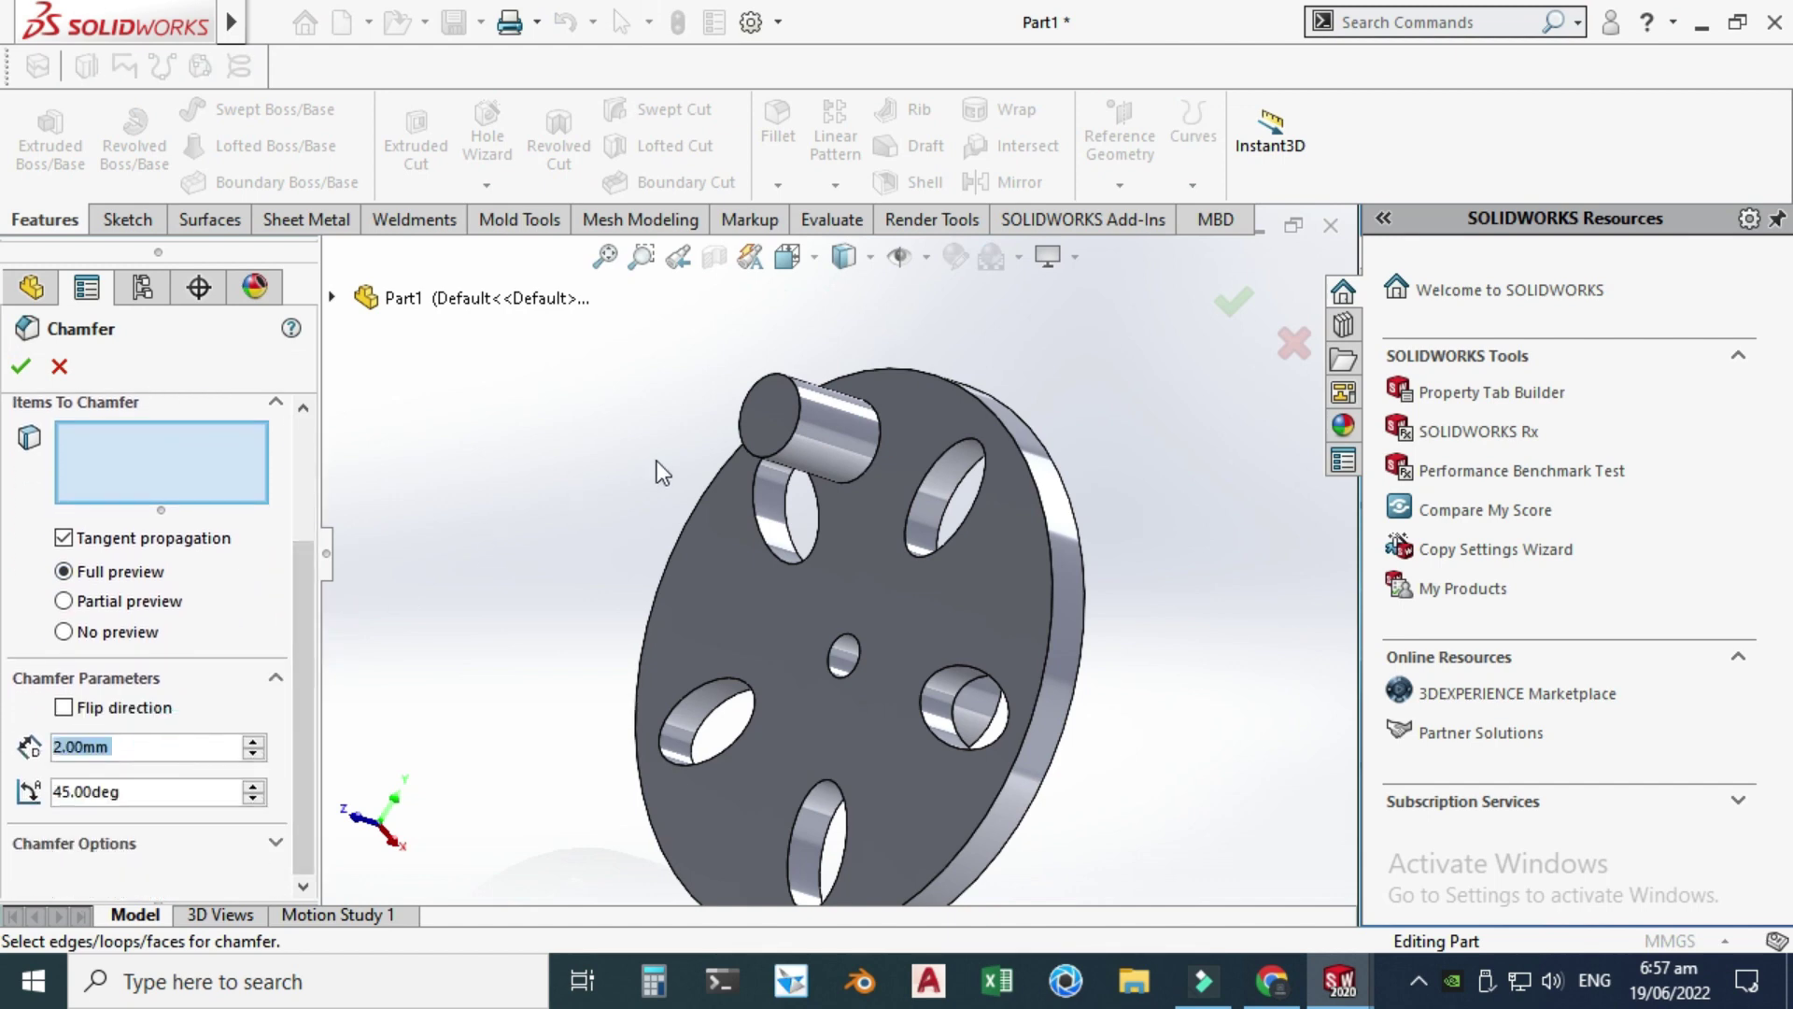
{"action": "left_click", "coordinate": [768, 428]}
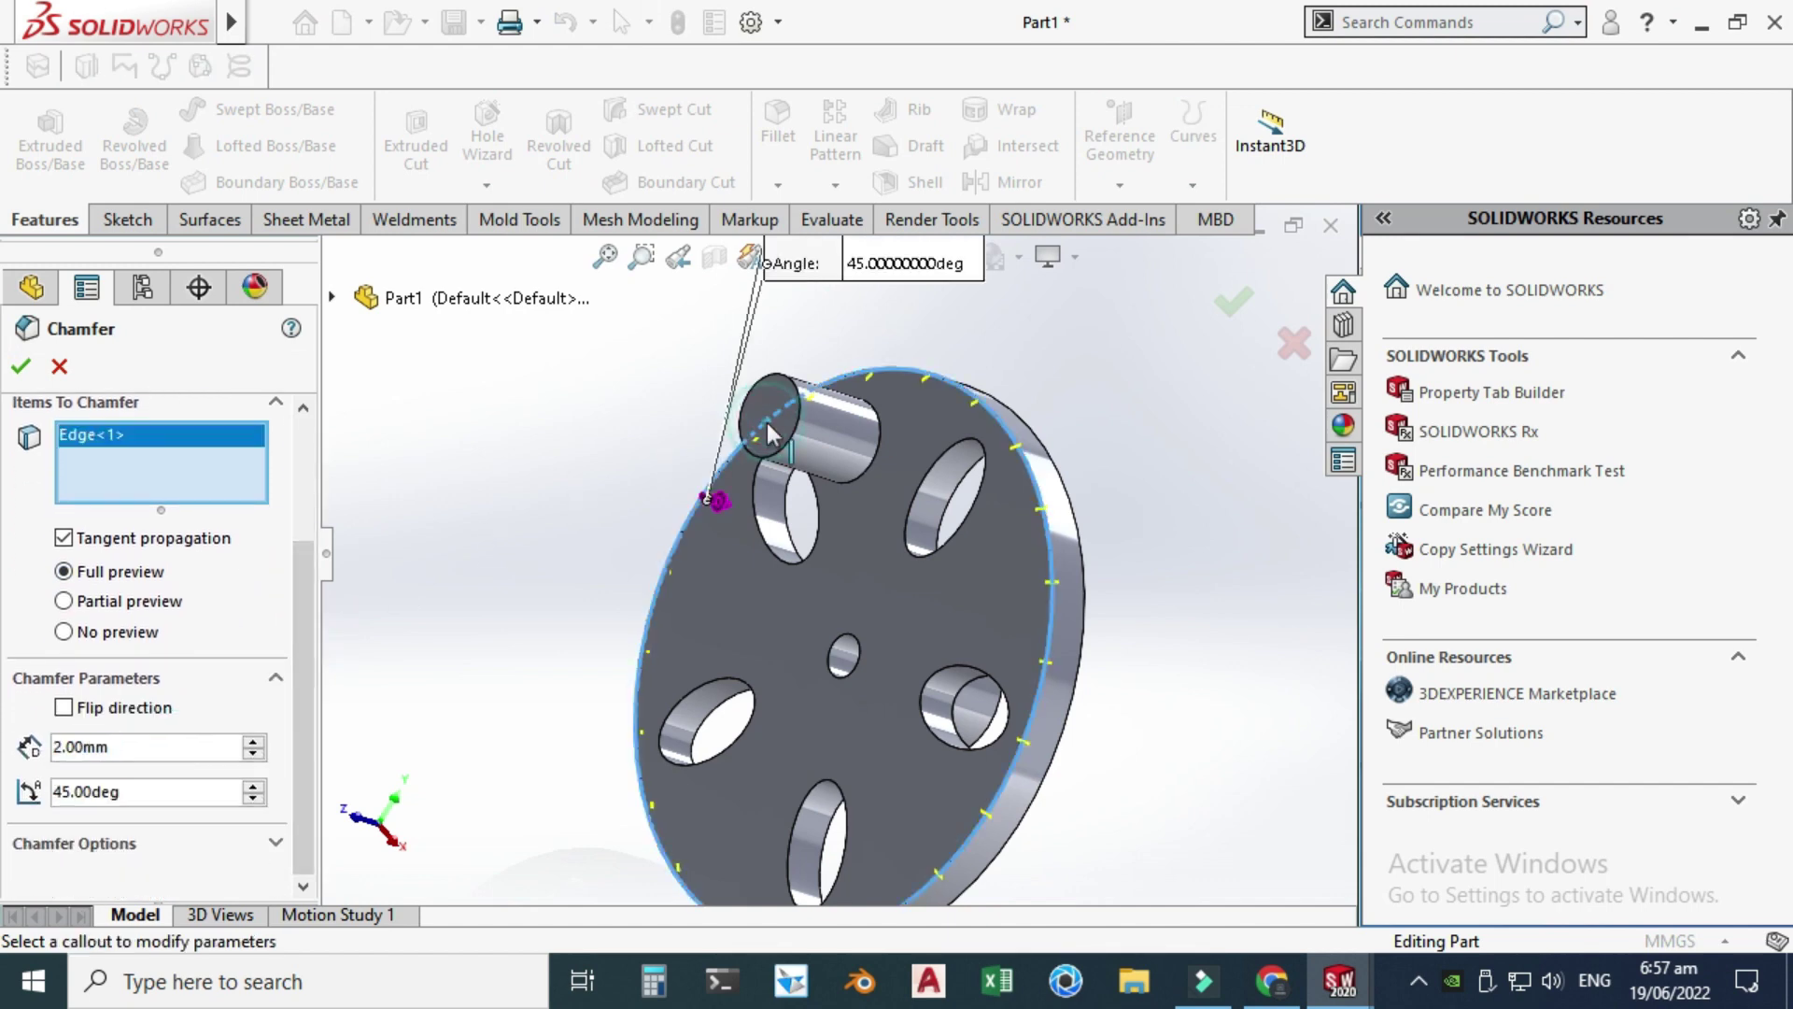
{"action": "right_click", "coordinate": [129, 439]}
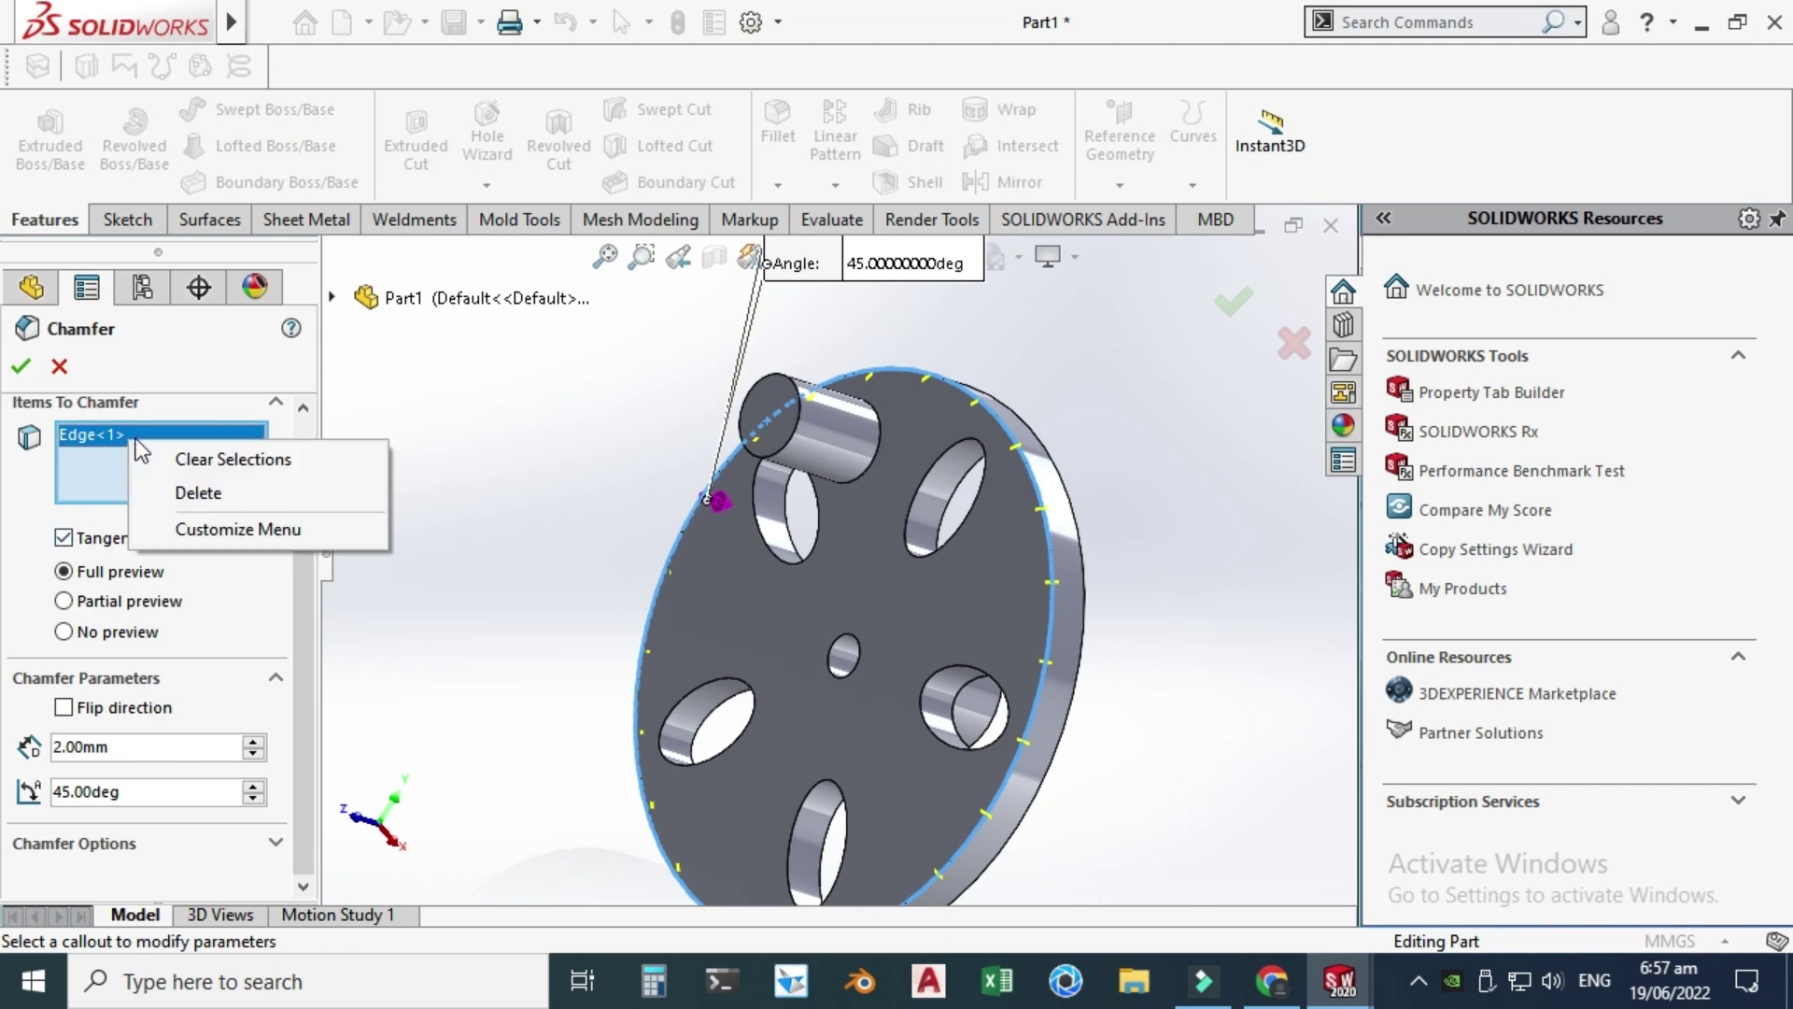
{"action": "left_click", "coordinate": [233, 459]}
- Apply the chamfer to the outer end edges of the crank pin and of the shaft on the disc's back side
{"action": "scroll", "coordinate": [821, 428], "scroll_direction": "down", "scroll_amount": 3}
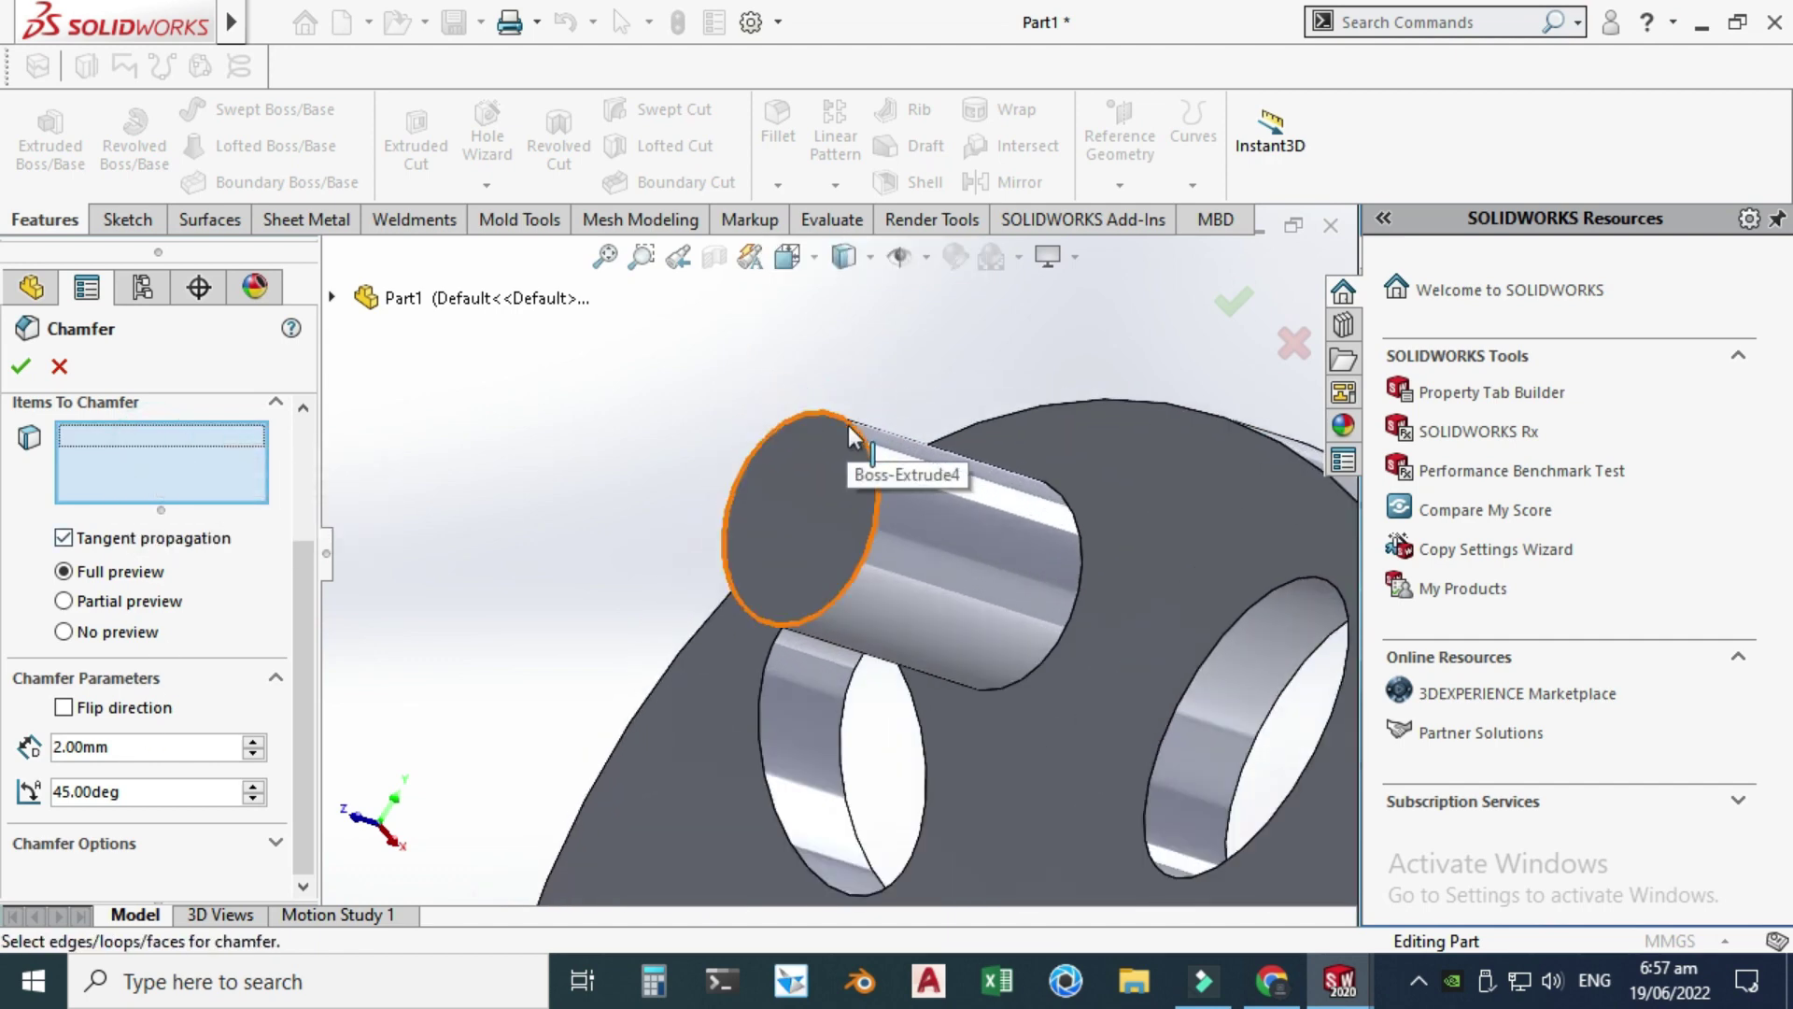
{"action": "left_click", "coordinate": [850, 434]}
{"action": "scroll", "coordinate": [831, 448], "scroll_direction": "up", "scroll_amount": 5}
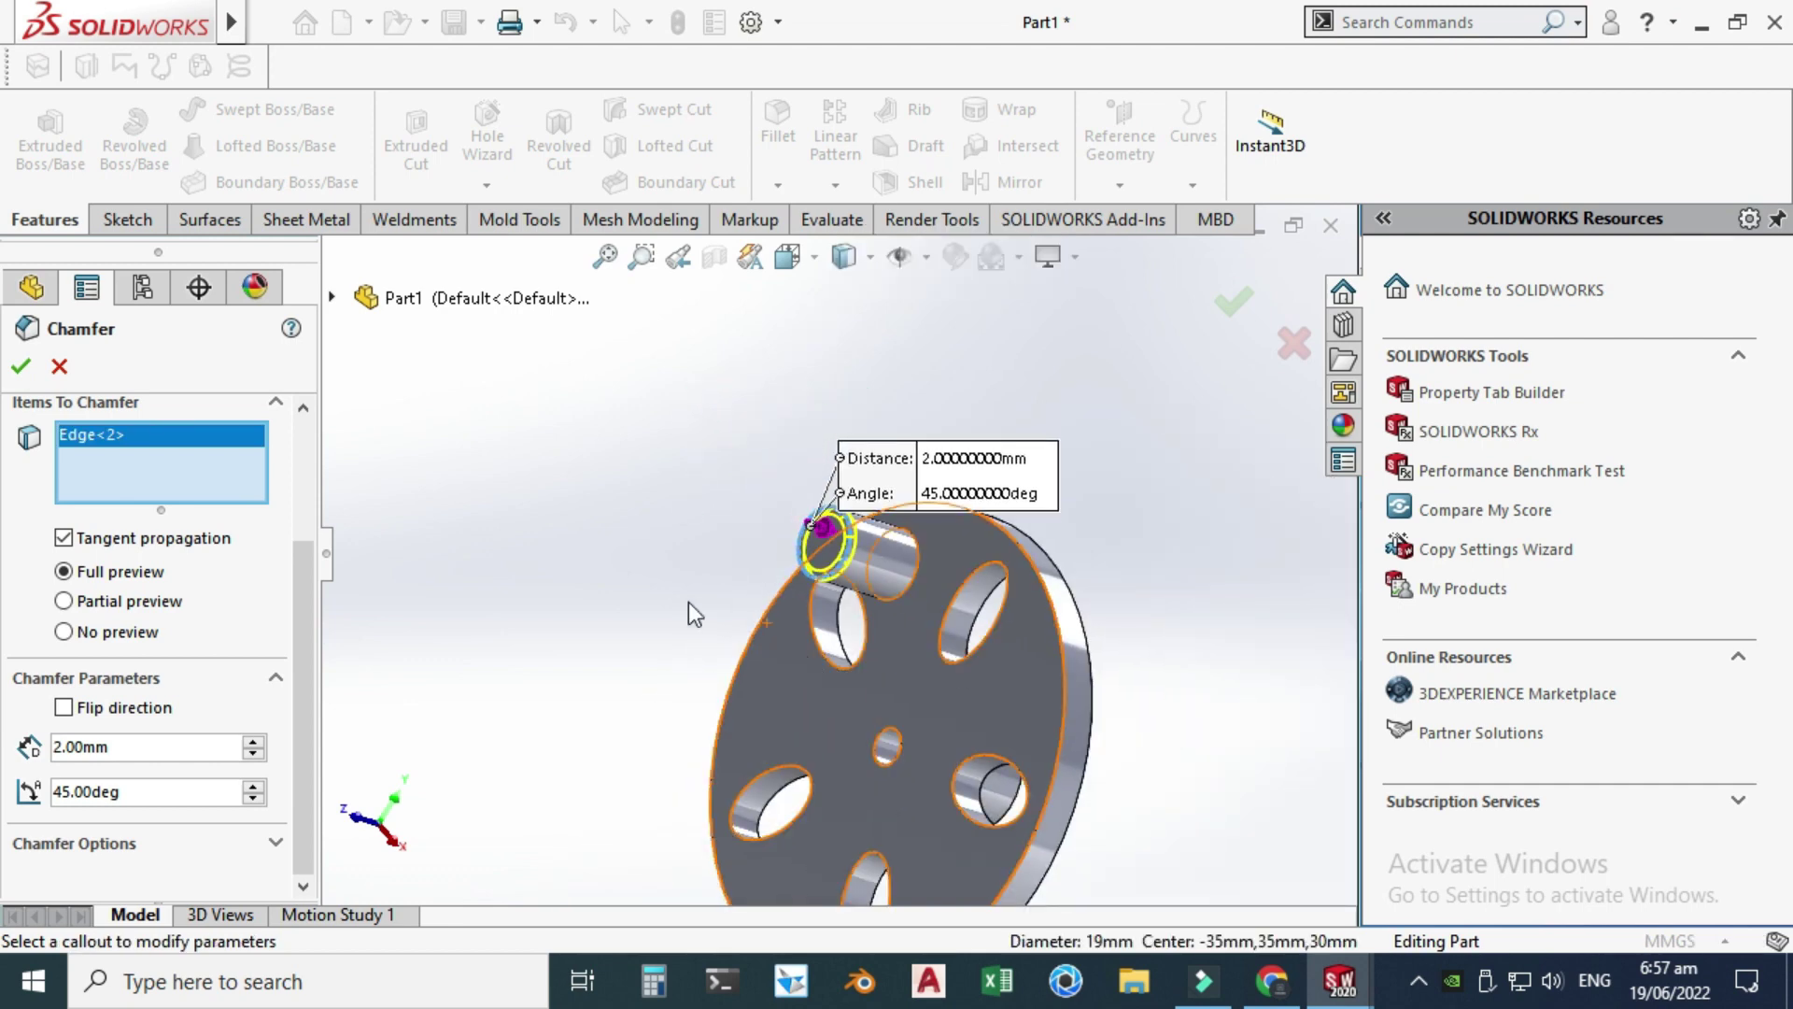
{"action": "middle_click_drag", "start_coordinate": [694, 614], "coordinate": [836, 607]}
{"action": "scroll", "coordinate": [835, 608], "scroll_direction": "down", "scroll_amount": 5}
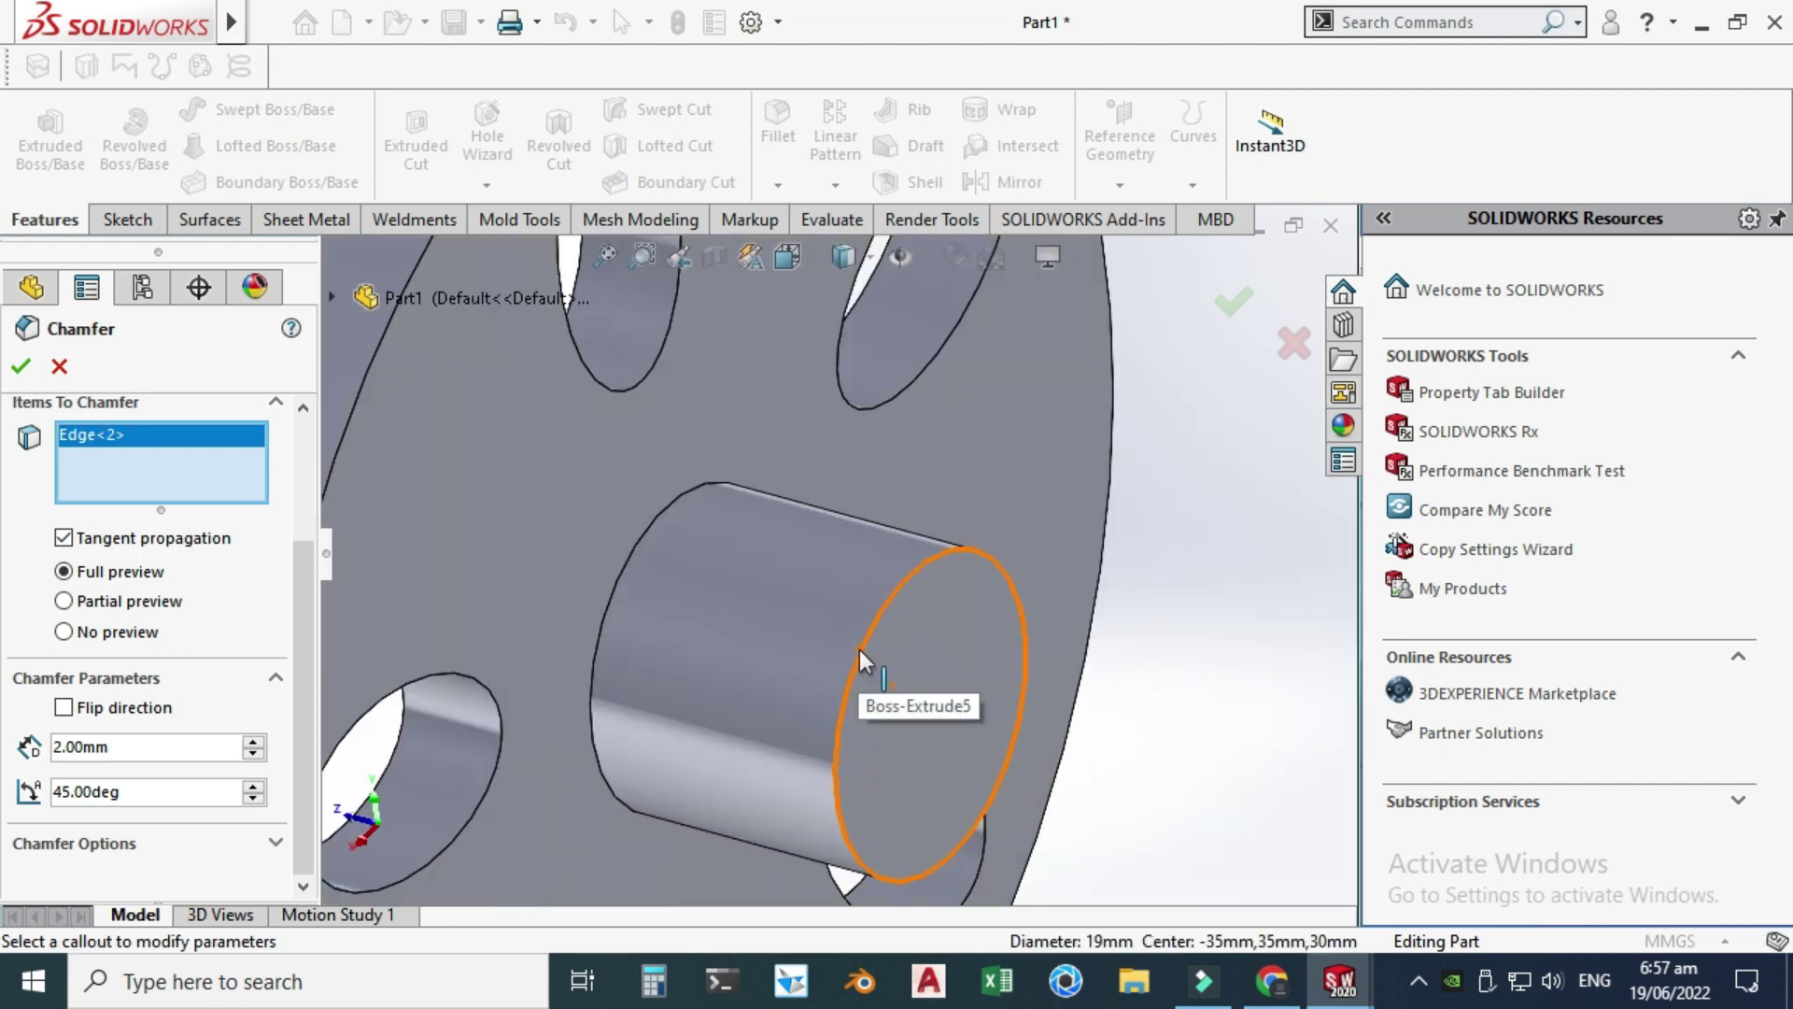
{"action": "left_click", "coordinate": [864, 672]}
{"action": "scroll", "coordinate": [841, 589], "scroll_direction": "up", "scroll_amount": 5}
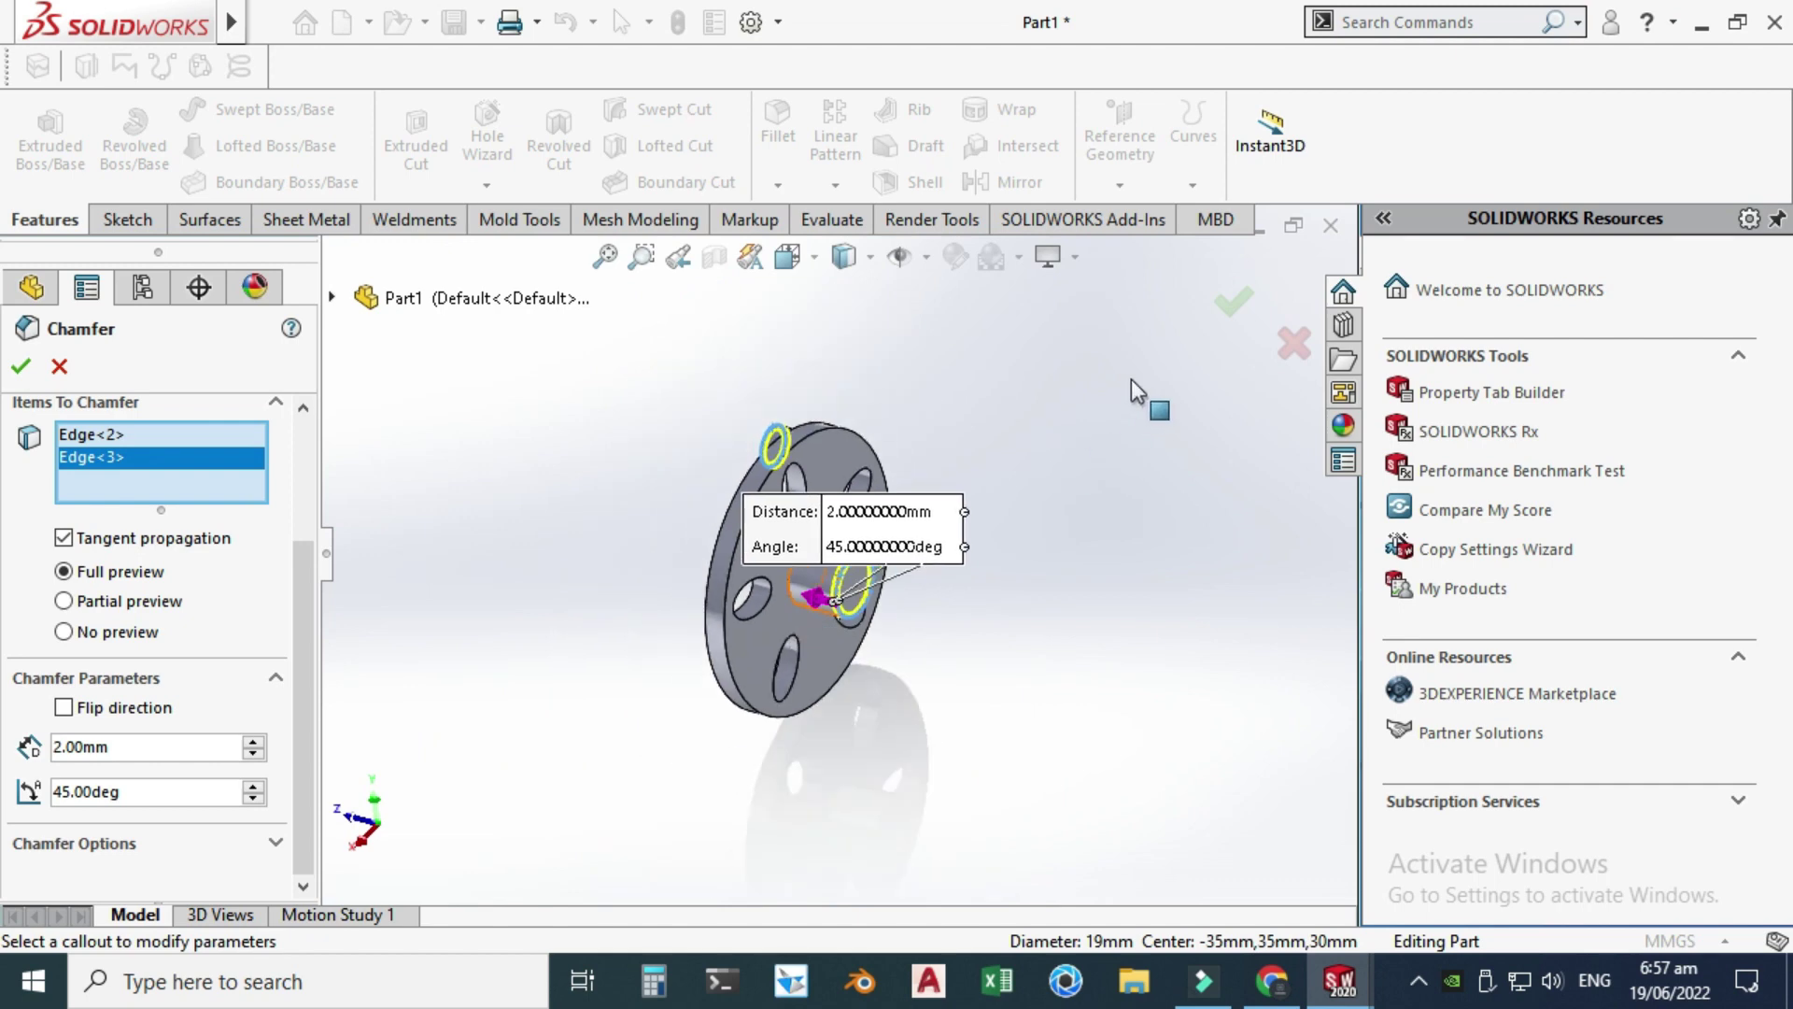
{"action": "left_click", "coordinate": [1233, 308]}
- Save the part as Pulley in the Hammer Drop project's Files folder
{"action": "middle_click_drag", "start_coordinate": [1102, 371], "coordinate": [686, 579]}
{"action": "scroll", "coordinate": [871, 441], "scroll_direction": "down", "scroll_amount": 3}
{"action": "scroll", "coordinate": [685, 579], "scroll_direction": "up", "scroll_amount": 1}
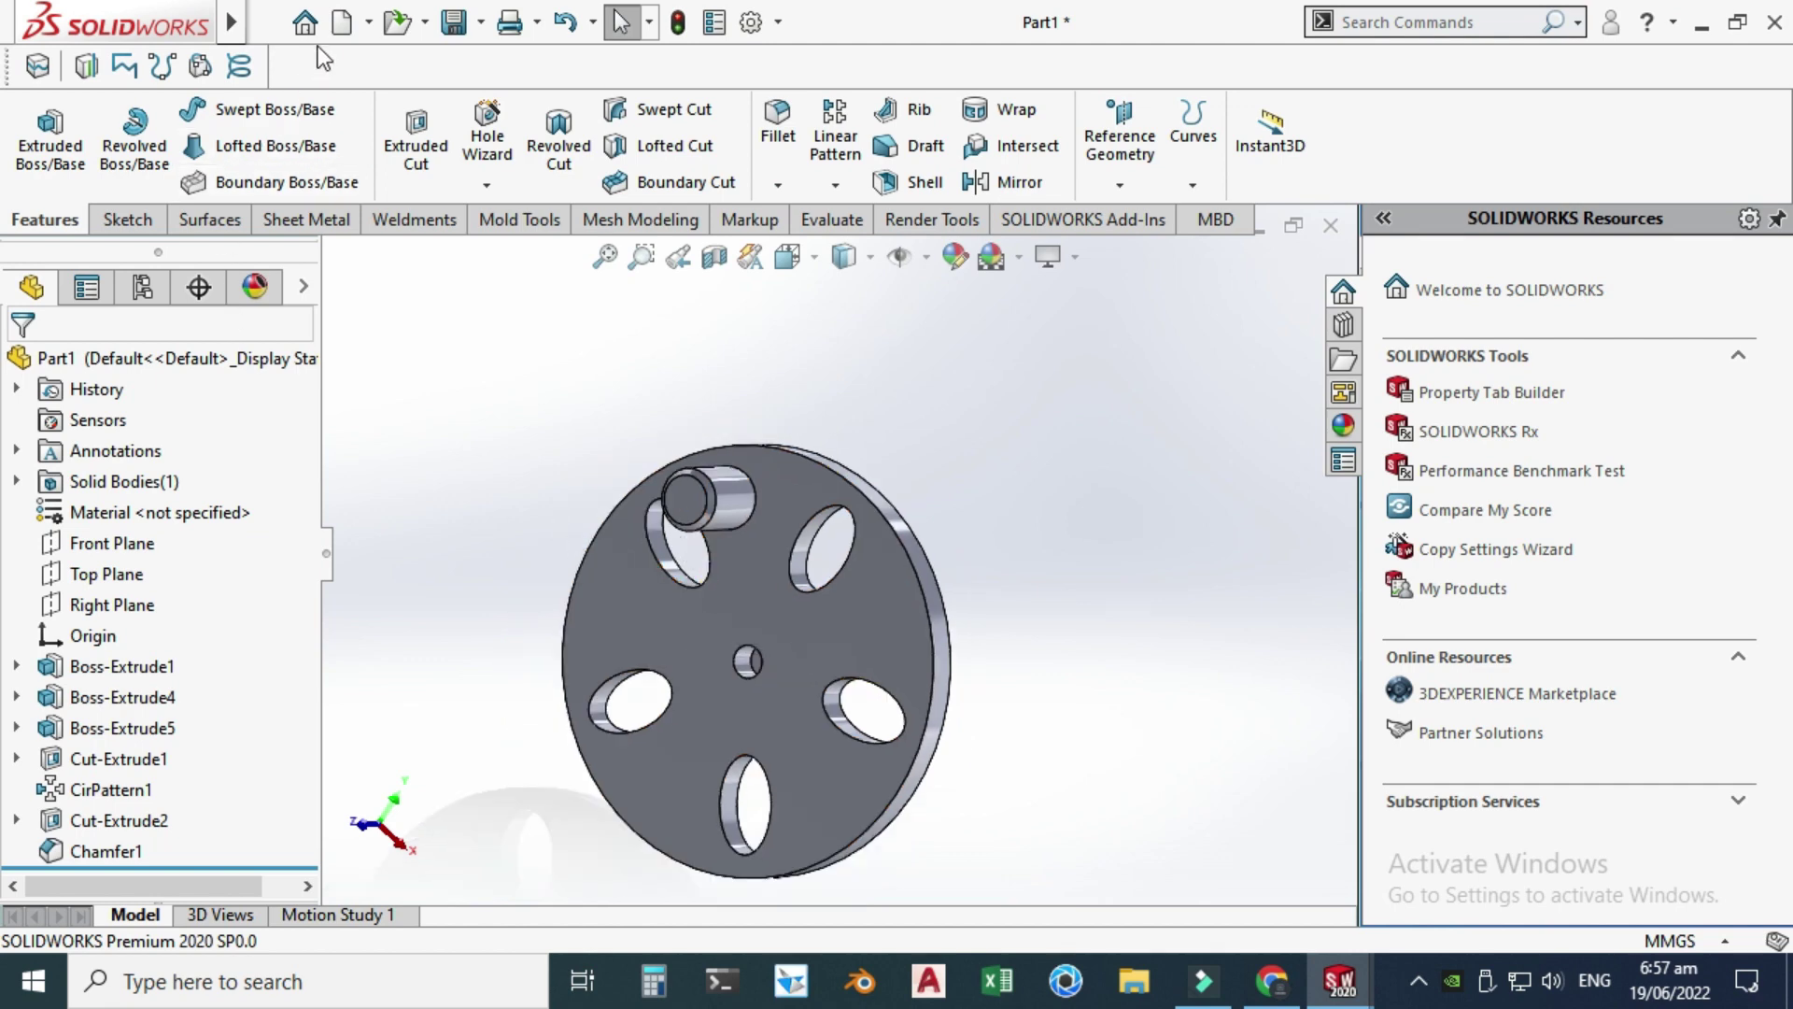
{"action": "left_click", "coordinate": [482, 22]}
{"action": "left_click", "coordinate": [503, 51]}
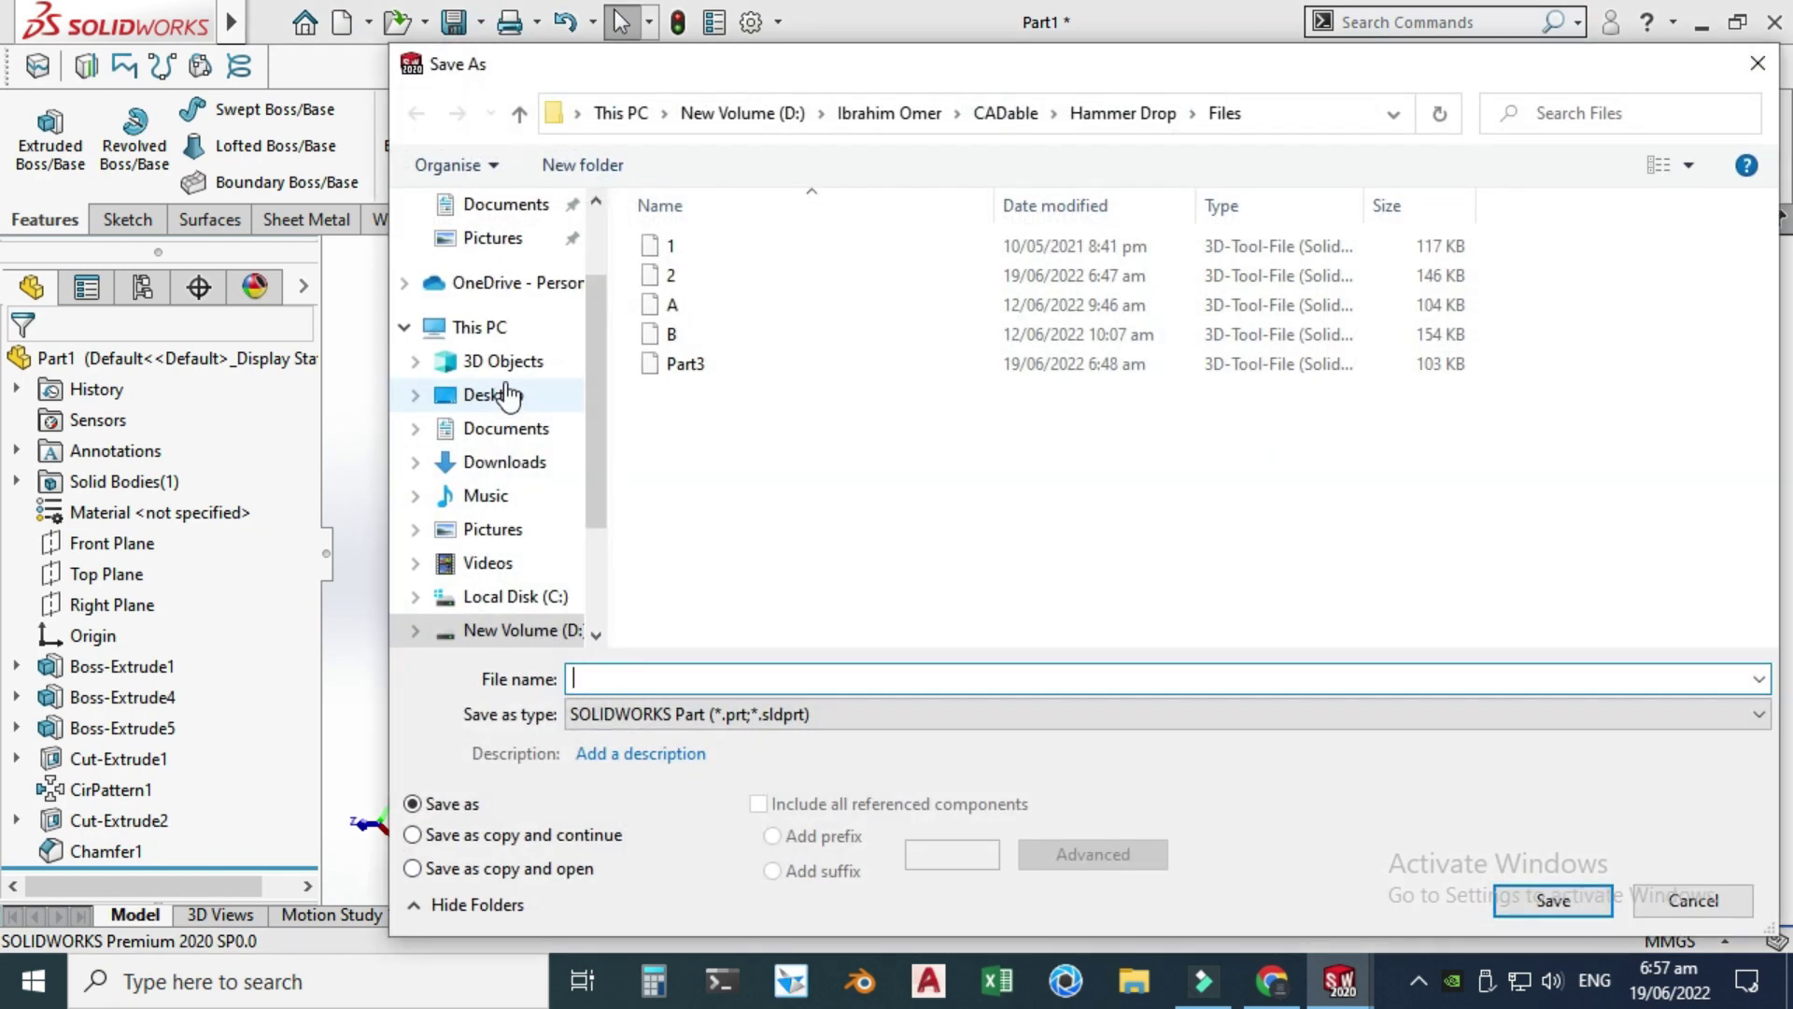
{"action": "type", "text": "Pulley"}
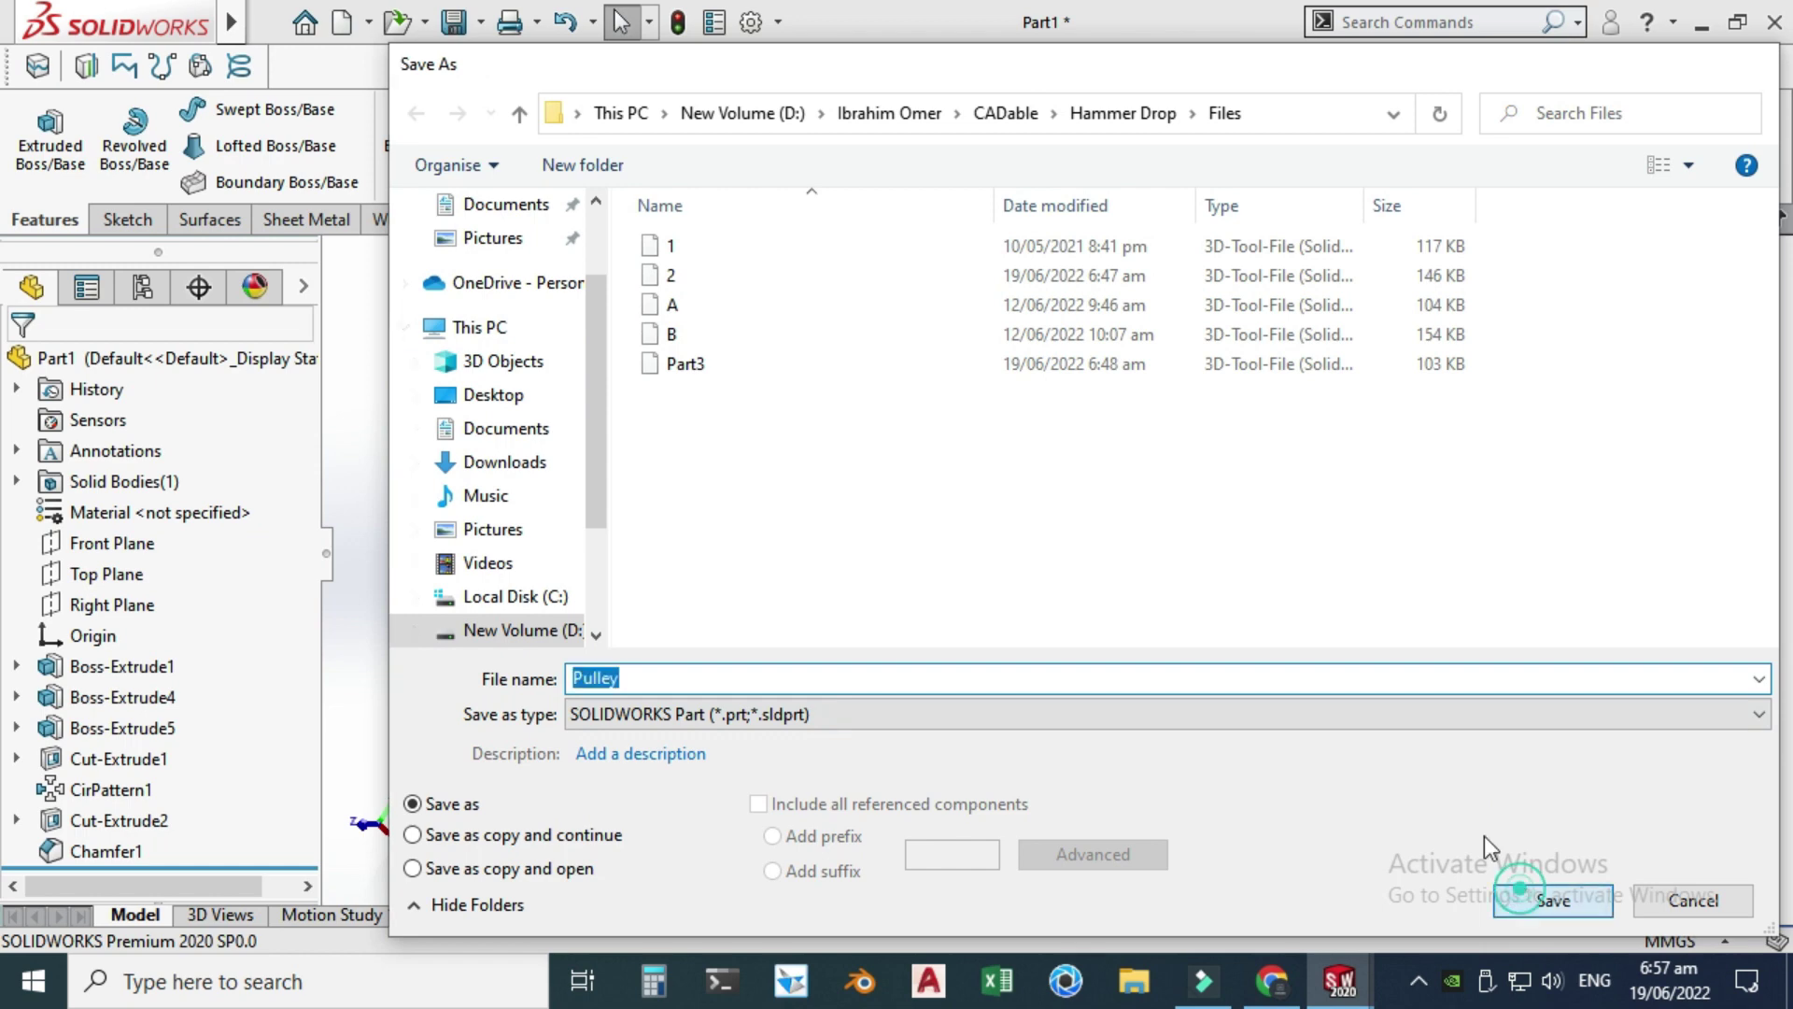
{"action": "left_click", "coordinate": [1532, 899]}
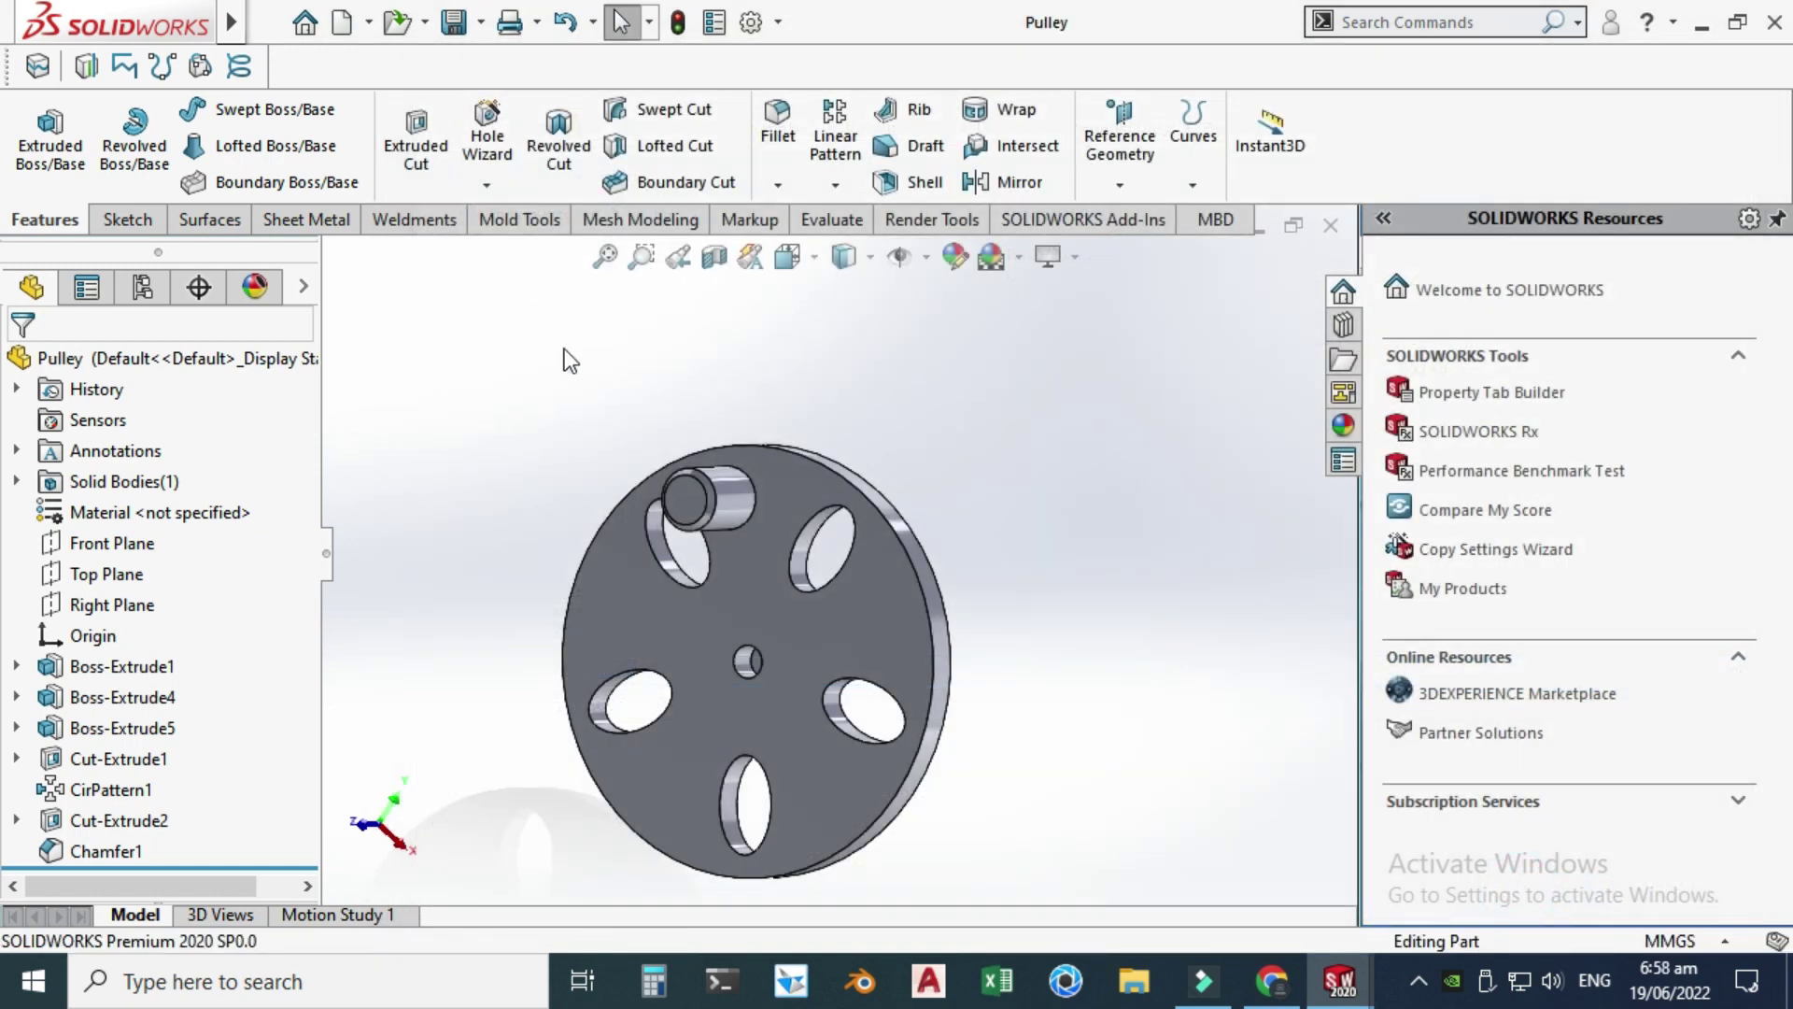
- Create a new document from the Part template
{"action": "left_click", "coordinate": [369, 22]}
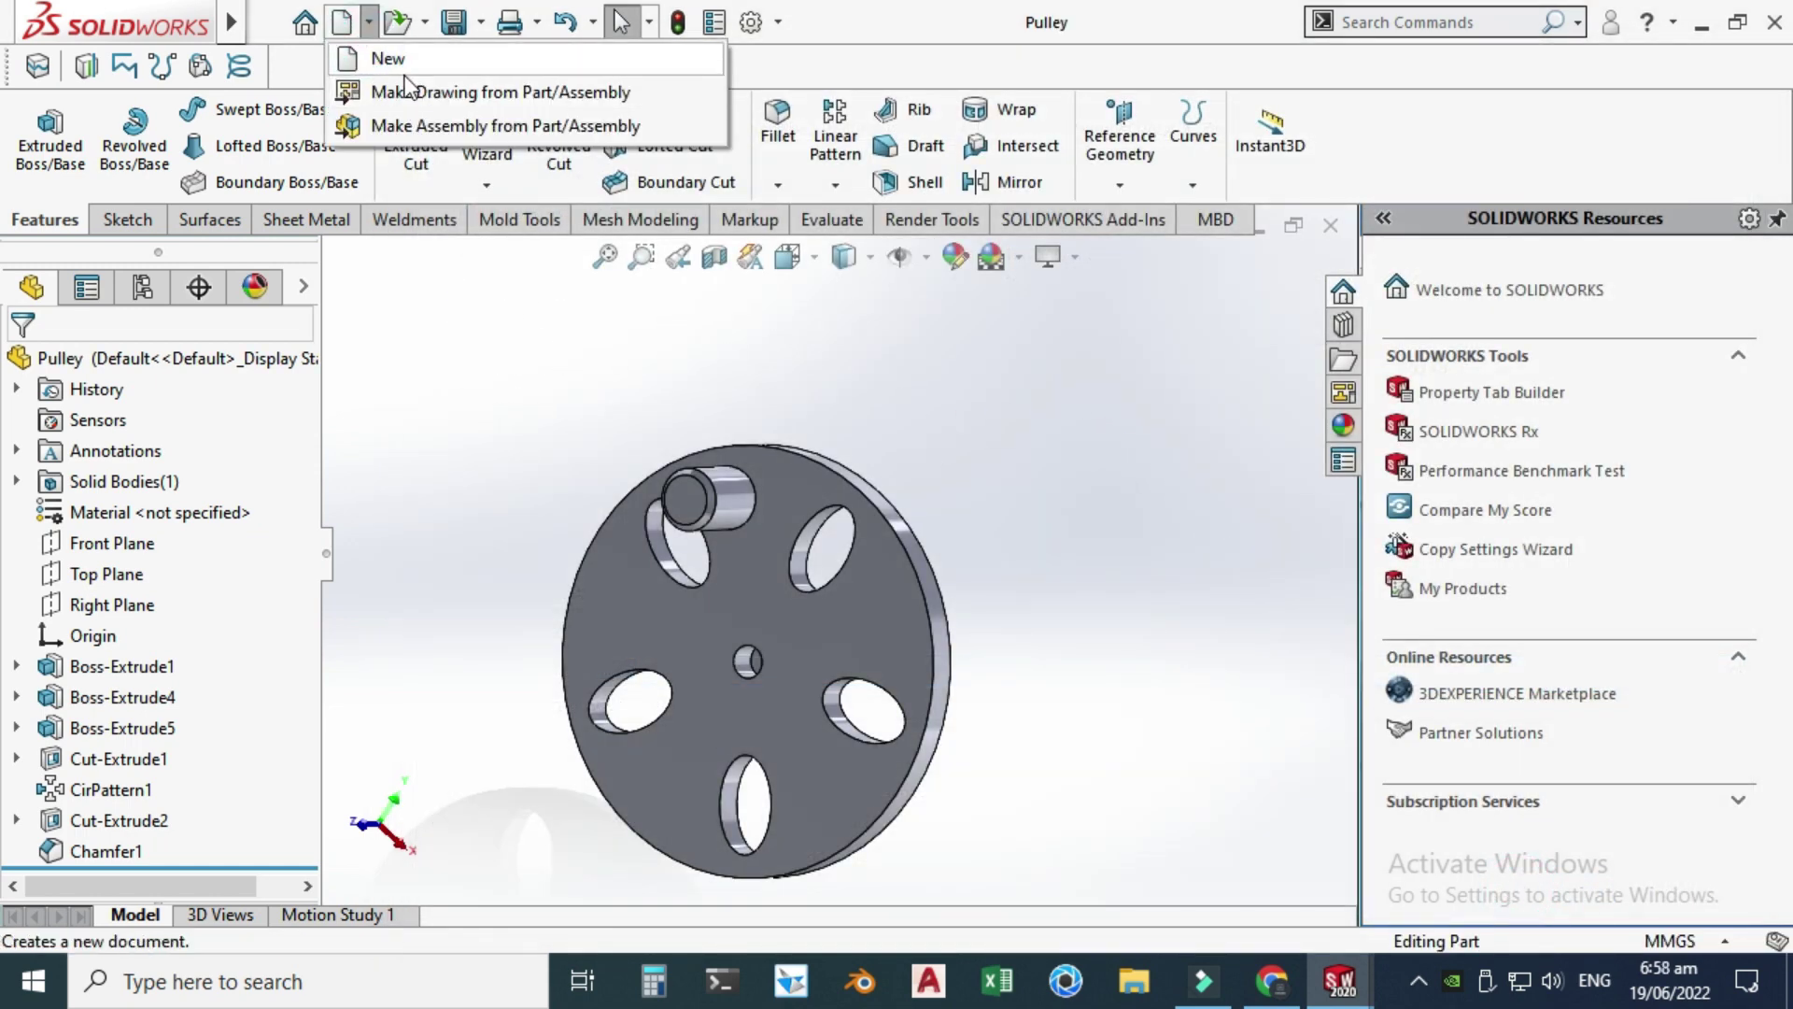
{"action": "left_click", "coordinate": [411, 65]}
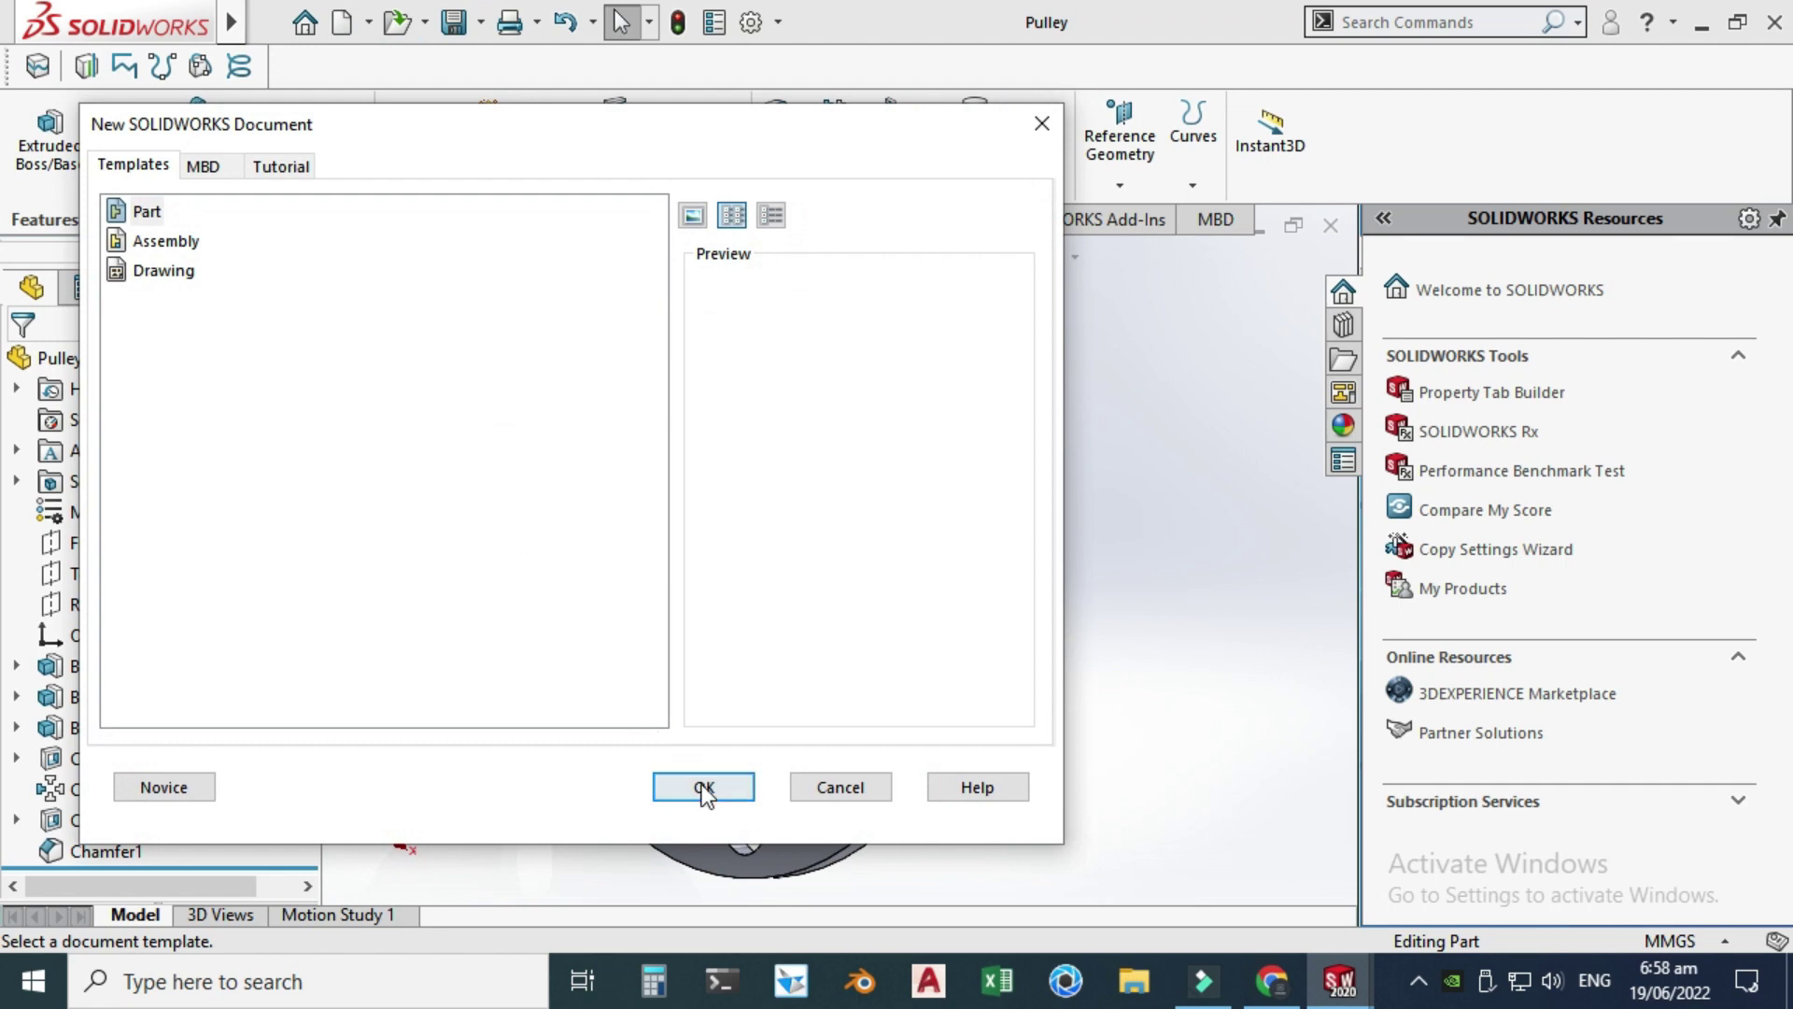
{"action": "left_click", "coordinate": [704, 788]}
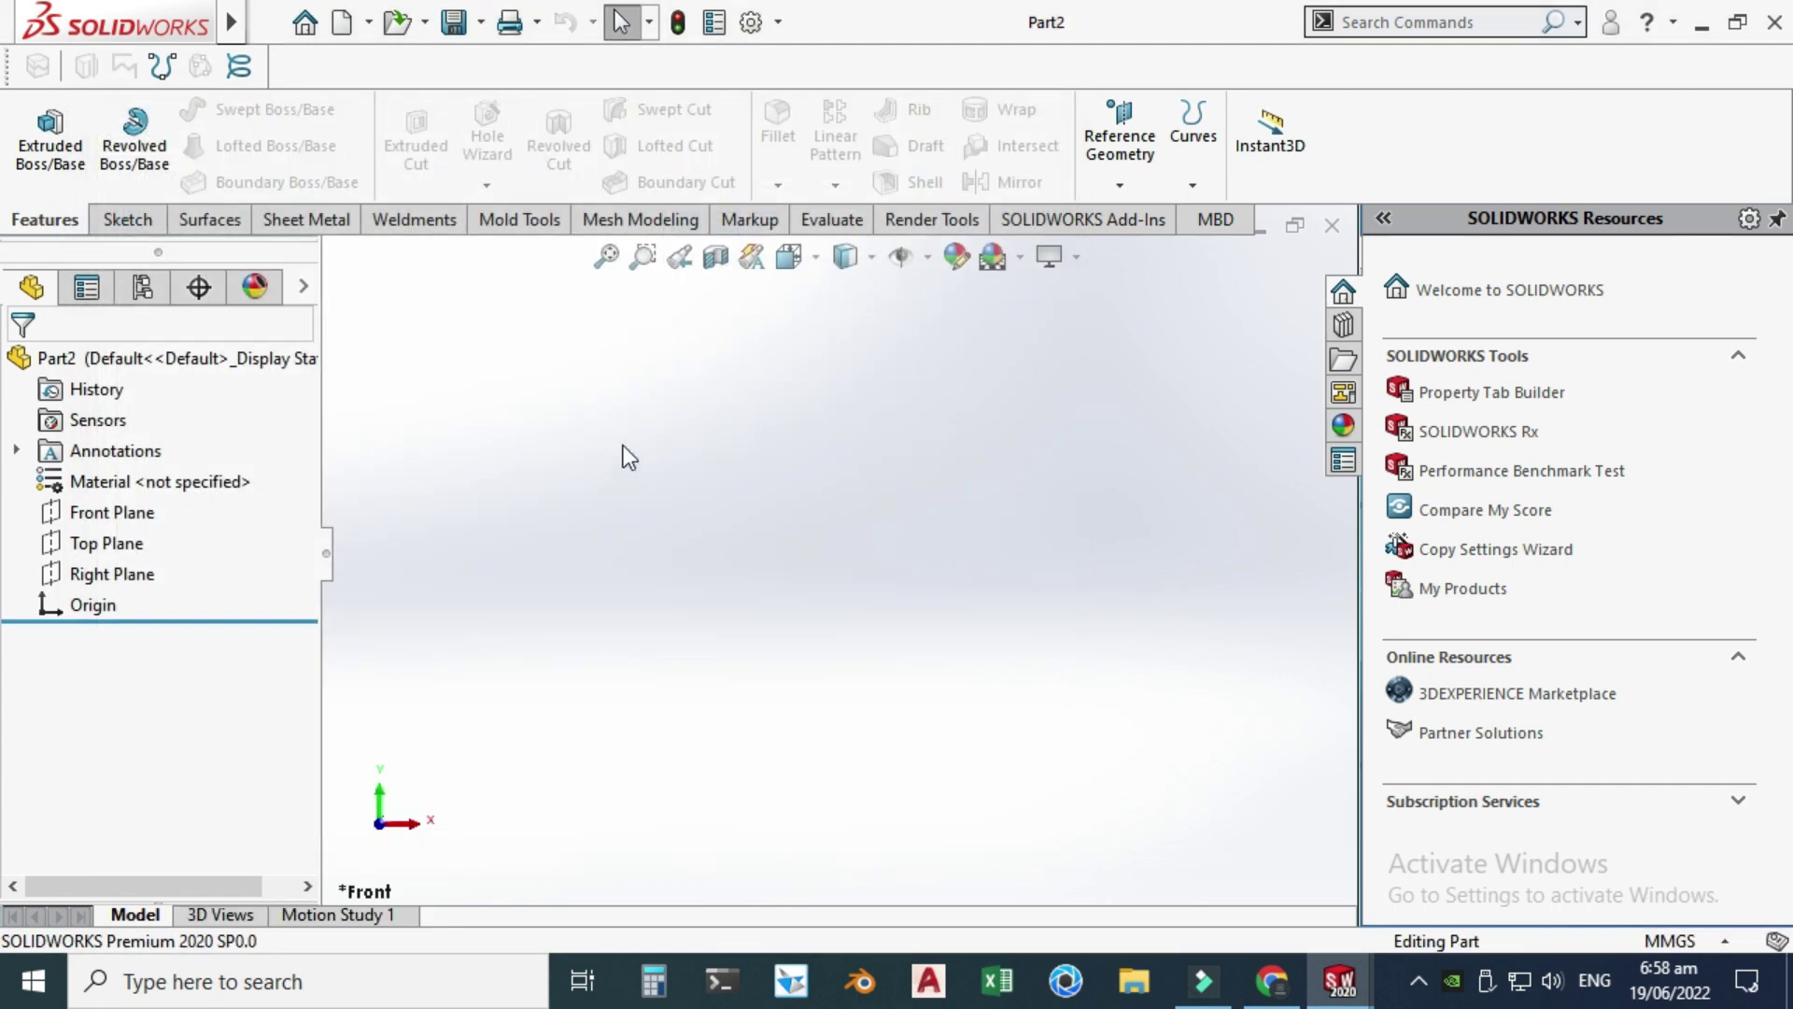
- Sketch a center rectangle on the Front Plane, centred on the origin and about 111 mm high
{"action": "left_click", "coordinate": [104, 514]}
{"action": "left_click", "coordinate": [121, 472]}
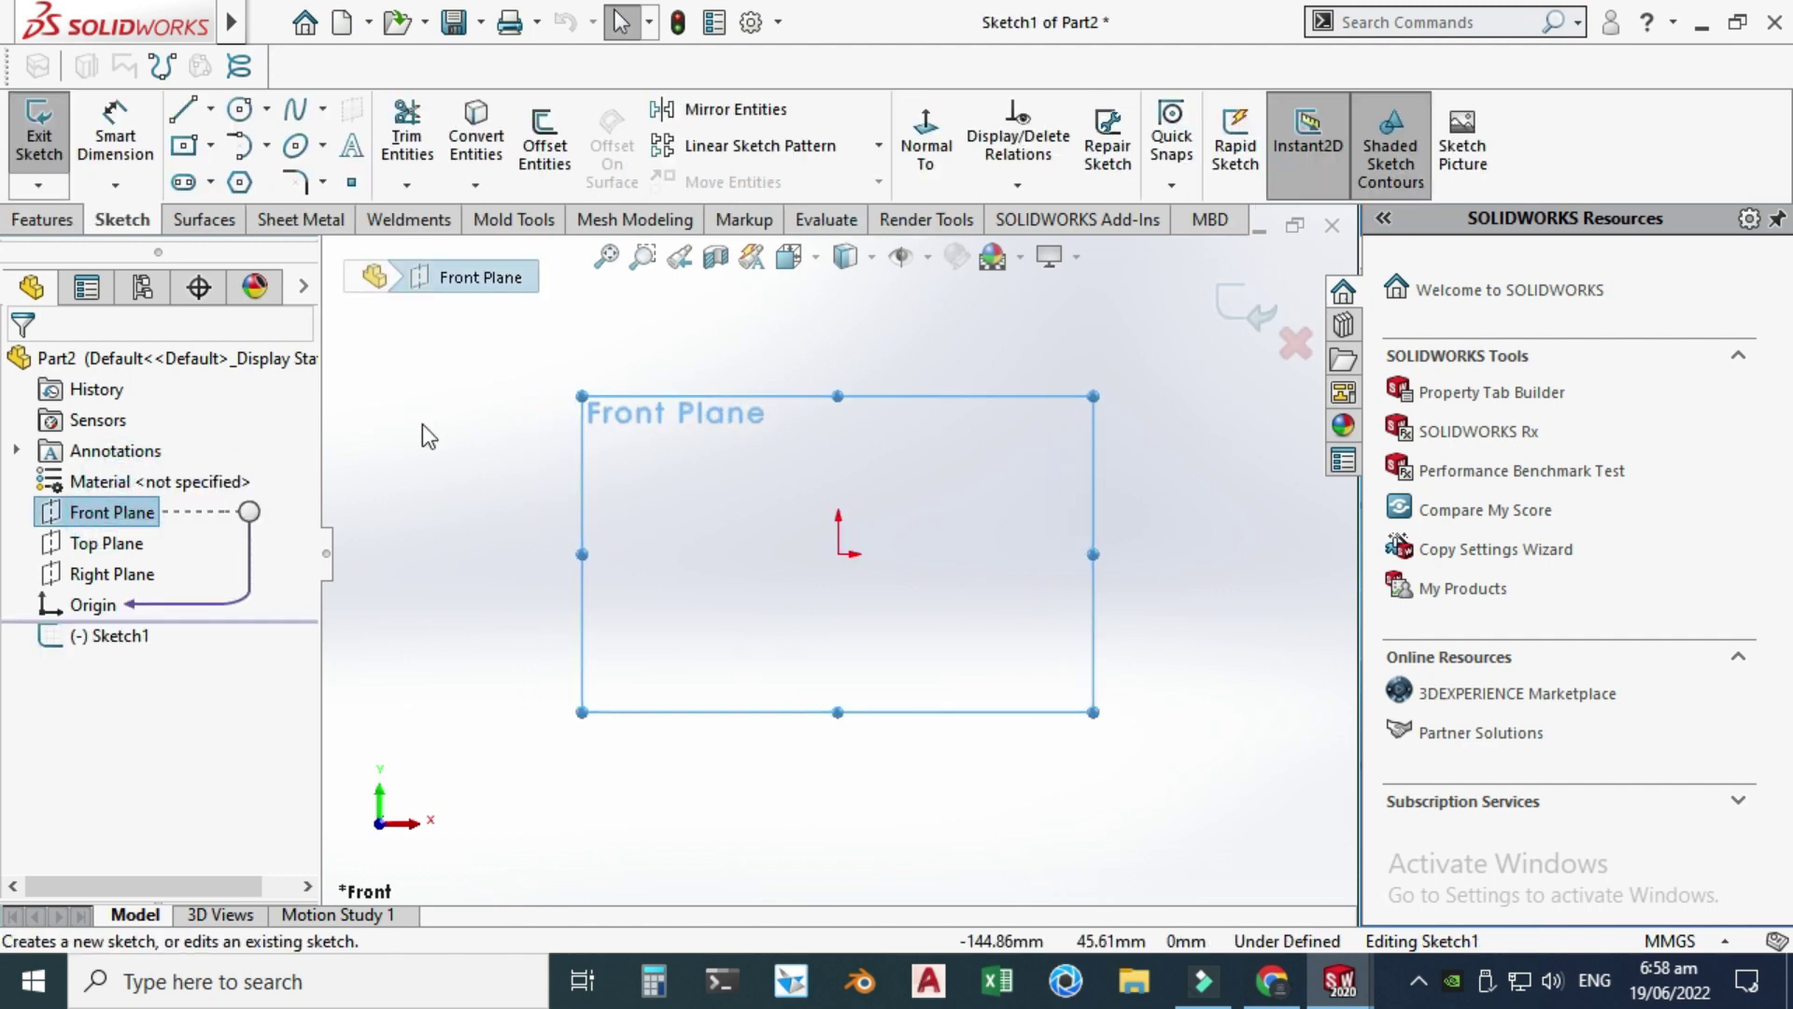
{"action": "left_click", "coordinate": [211, 146]}
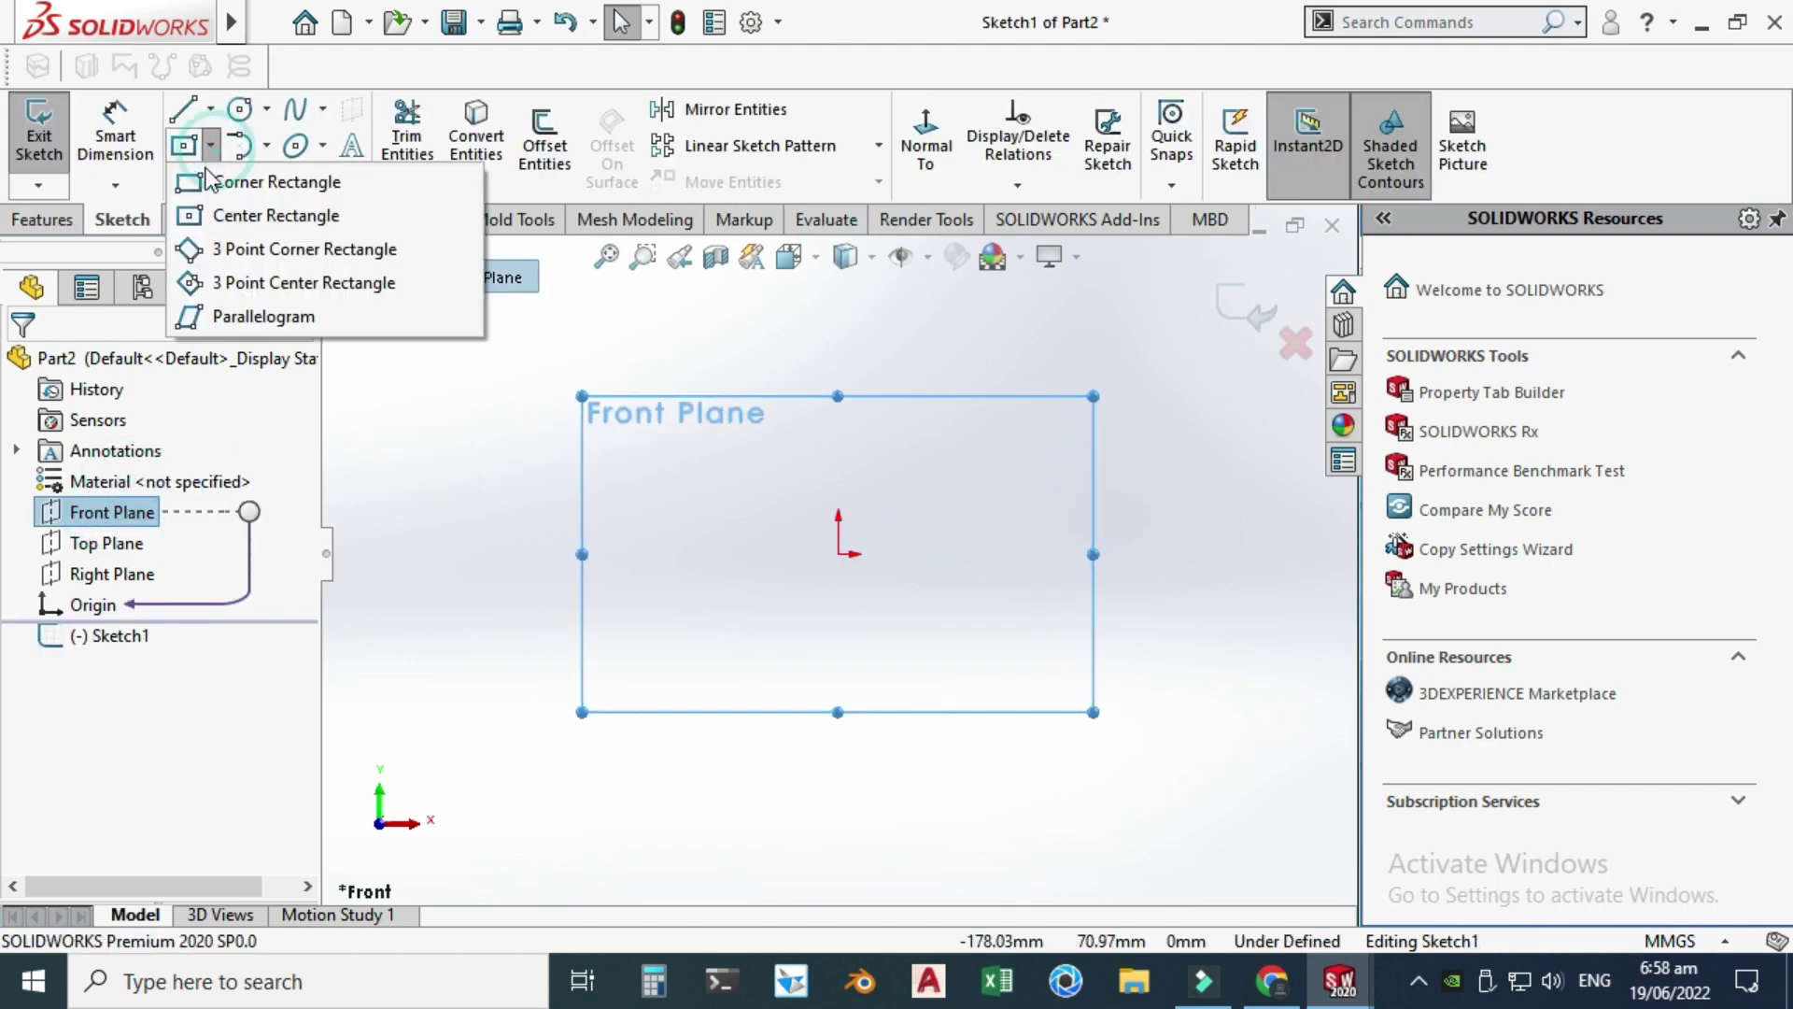
{"action": "left_click", "coordinate": [234, 207]}
{"action": "left_click", "coordinate": [838, 554]}
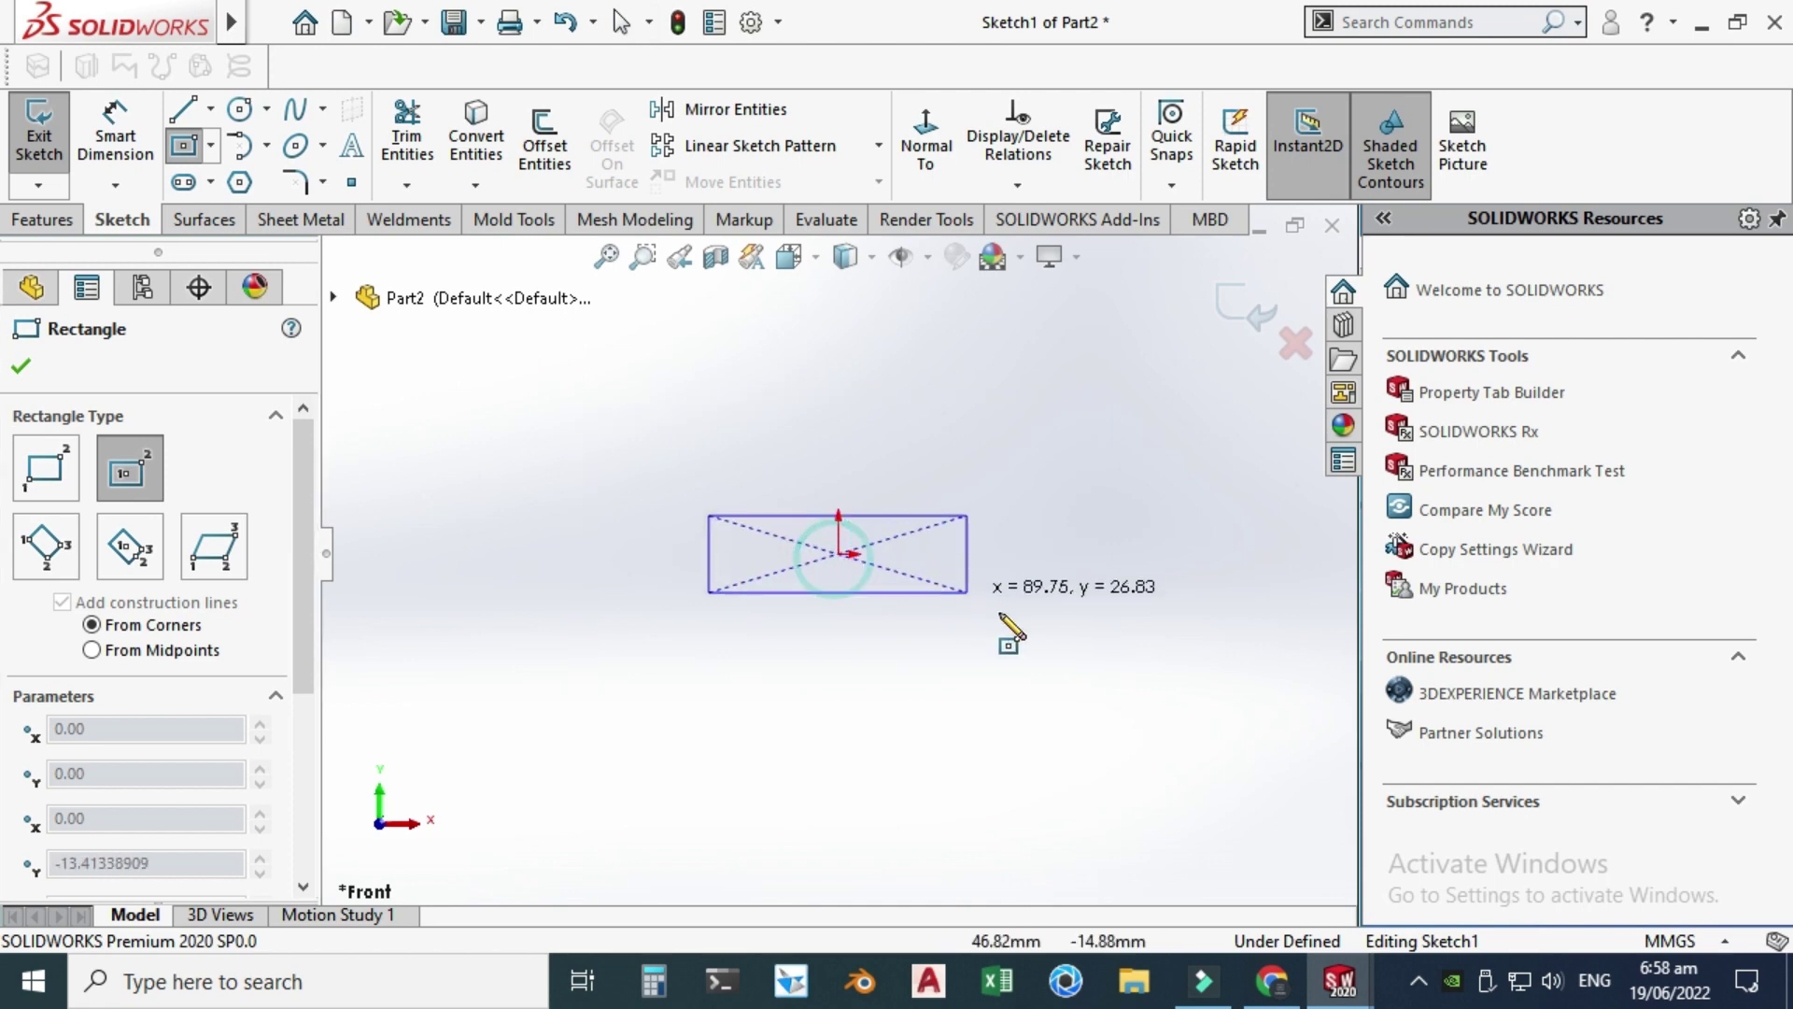
{"action": "left_click", "coordinate": [1095, 712]}
{"action": "key", "text": "Escape"}
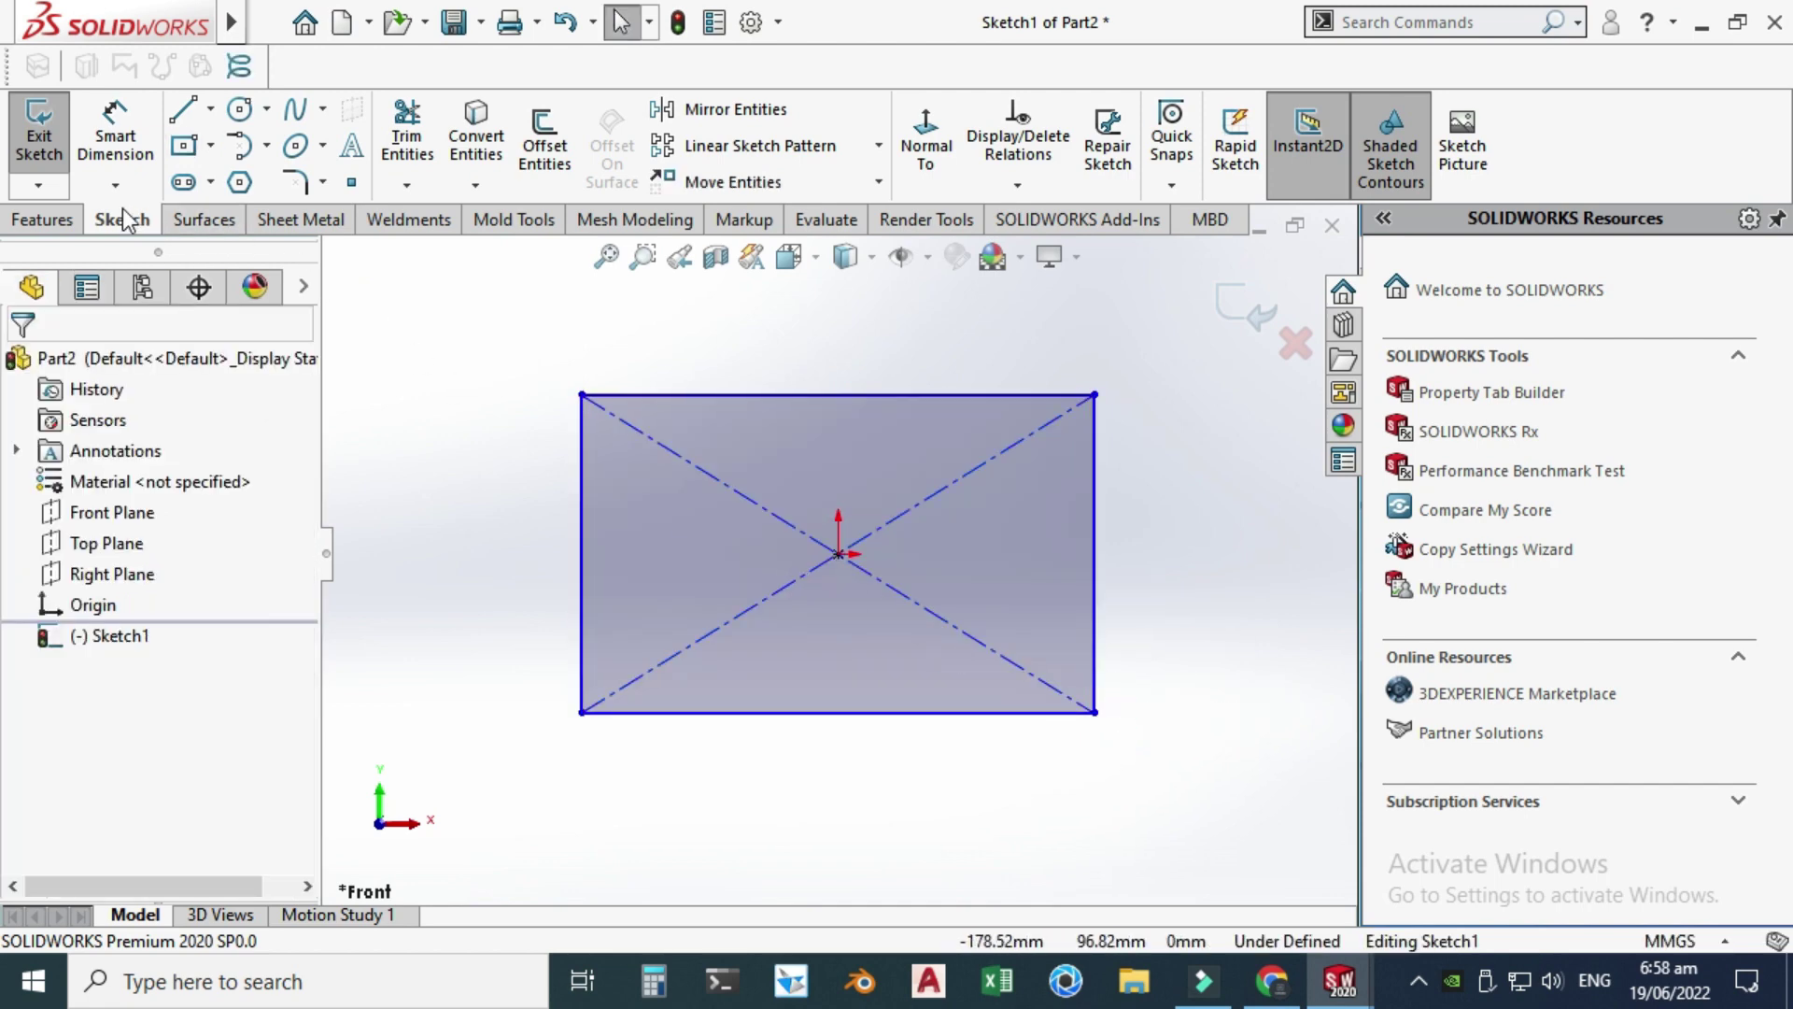
- Dimension the rectangle to 200 mm high and 350 mm wide
{"action": "left_click", "coordinate": [114, 131]}
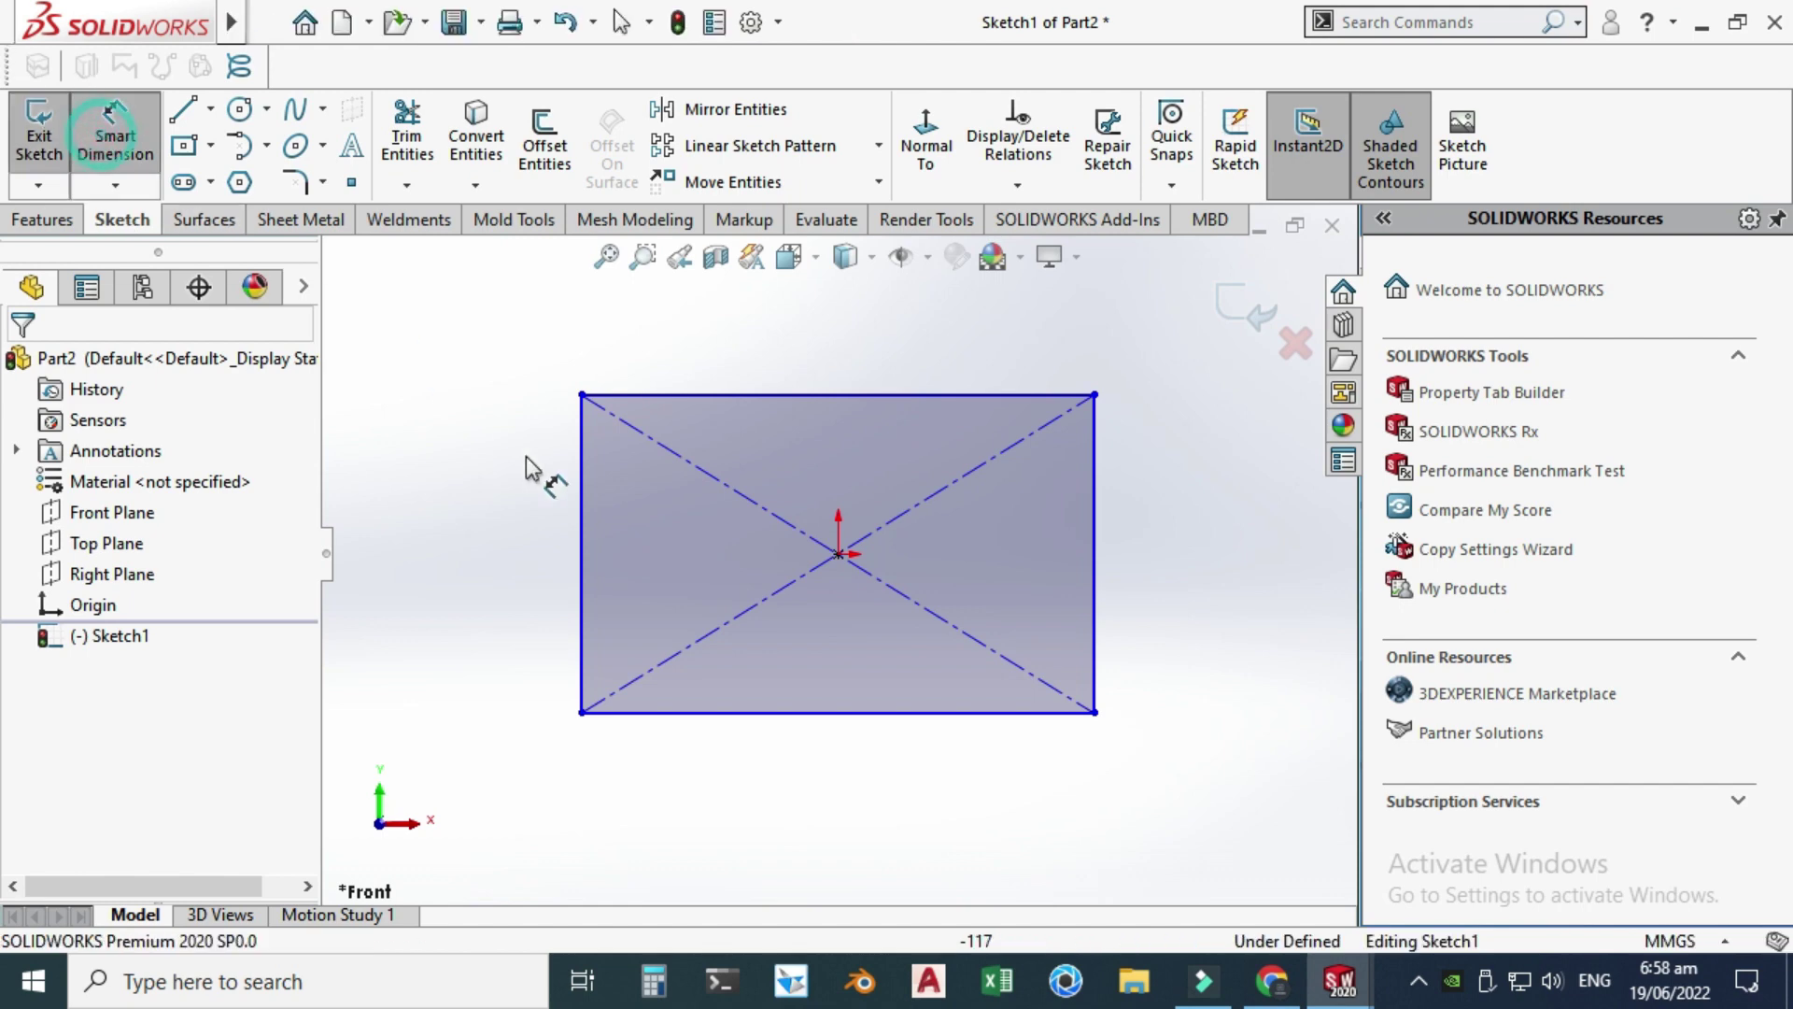
{"action": "left_click", "coordinate": [581, 509]}
{"action": "left_click", "coordinate": [454, 523]}
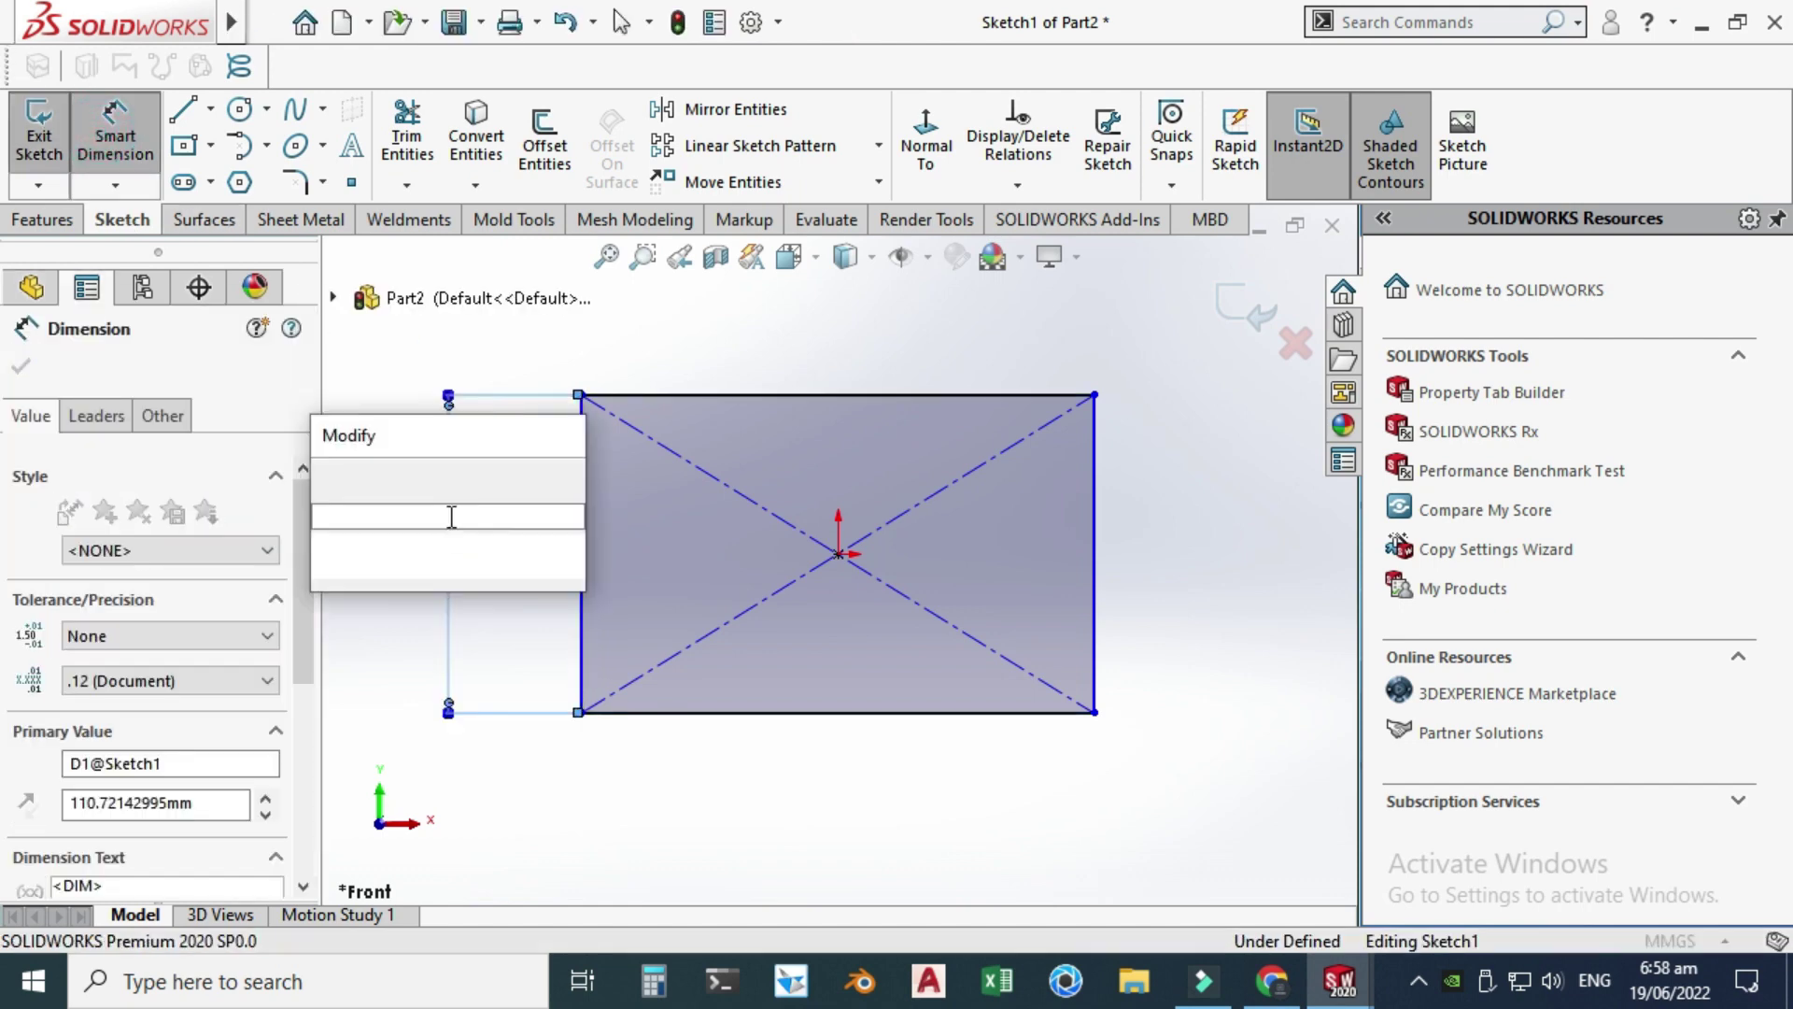
{"action": "type", "text": "200"}
{"action": "key", "text": "Return"}
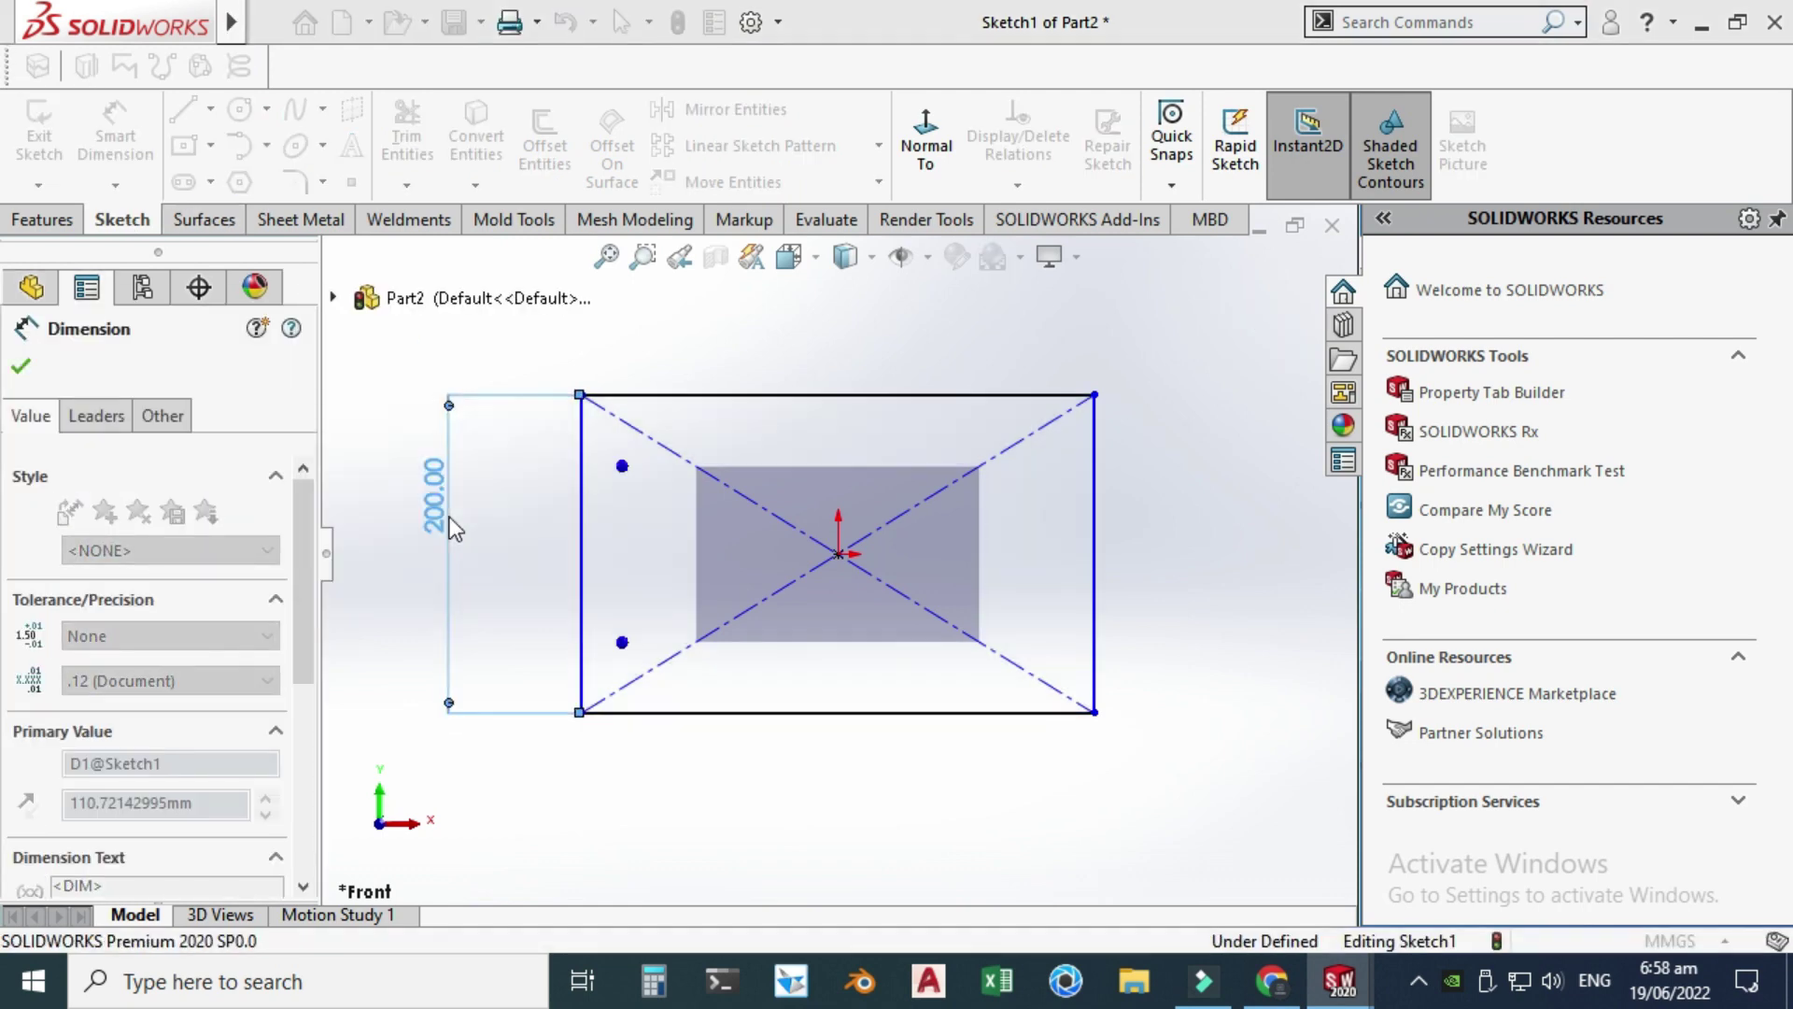
{"action": "left_click", "coordinate": [709, 396]}
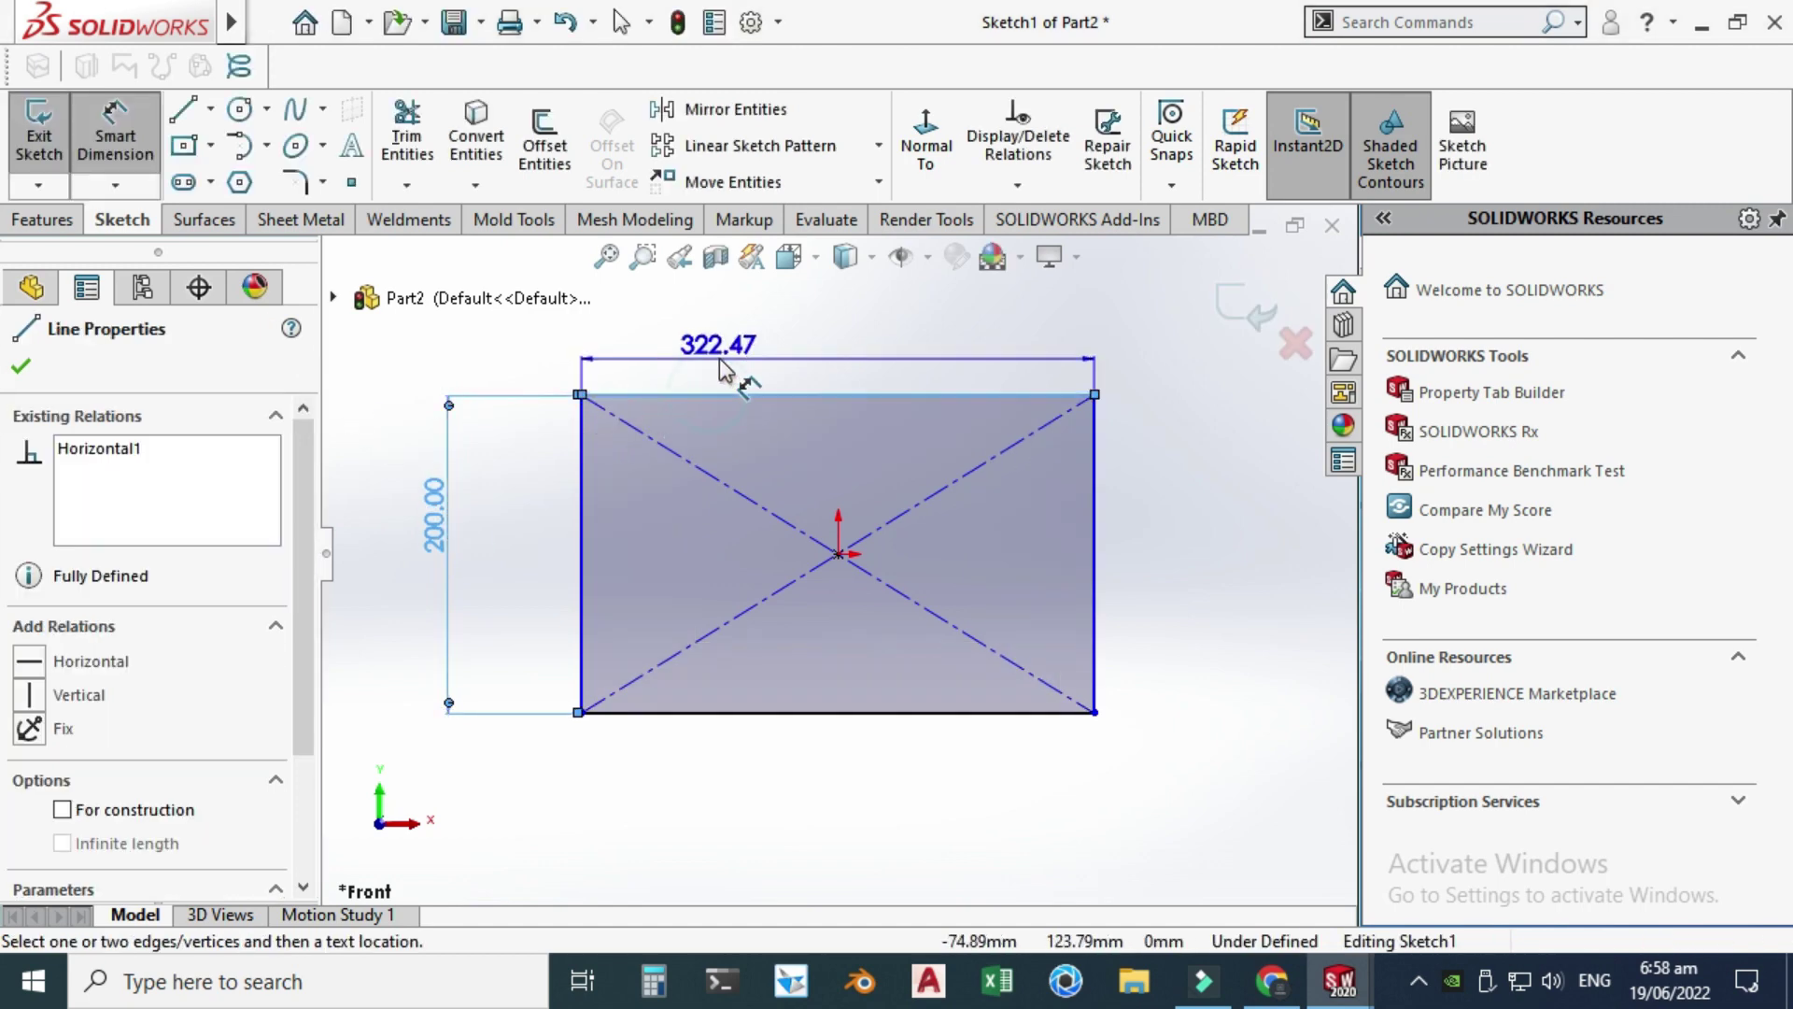
{"action": "left_click", "coordinate": [721, 360]}
{"action": "type", "text": "350"}
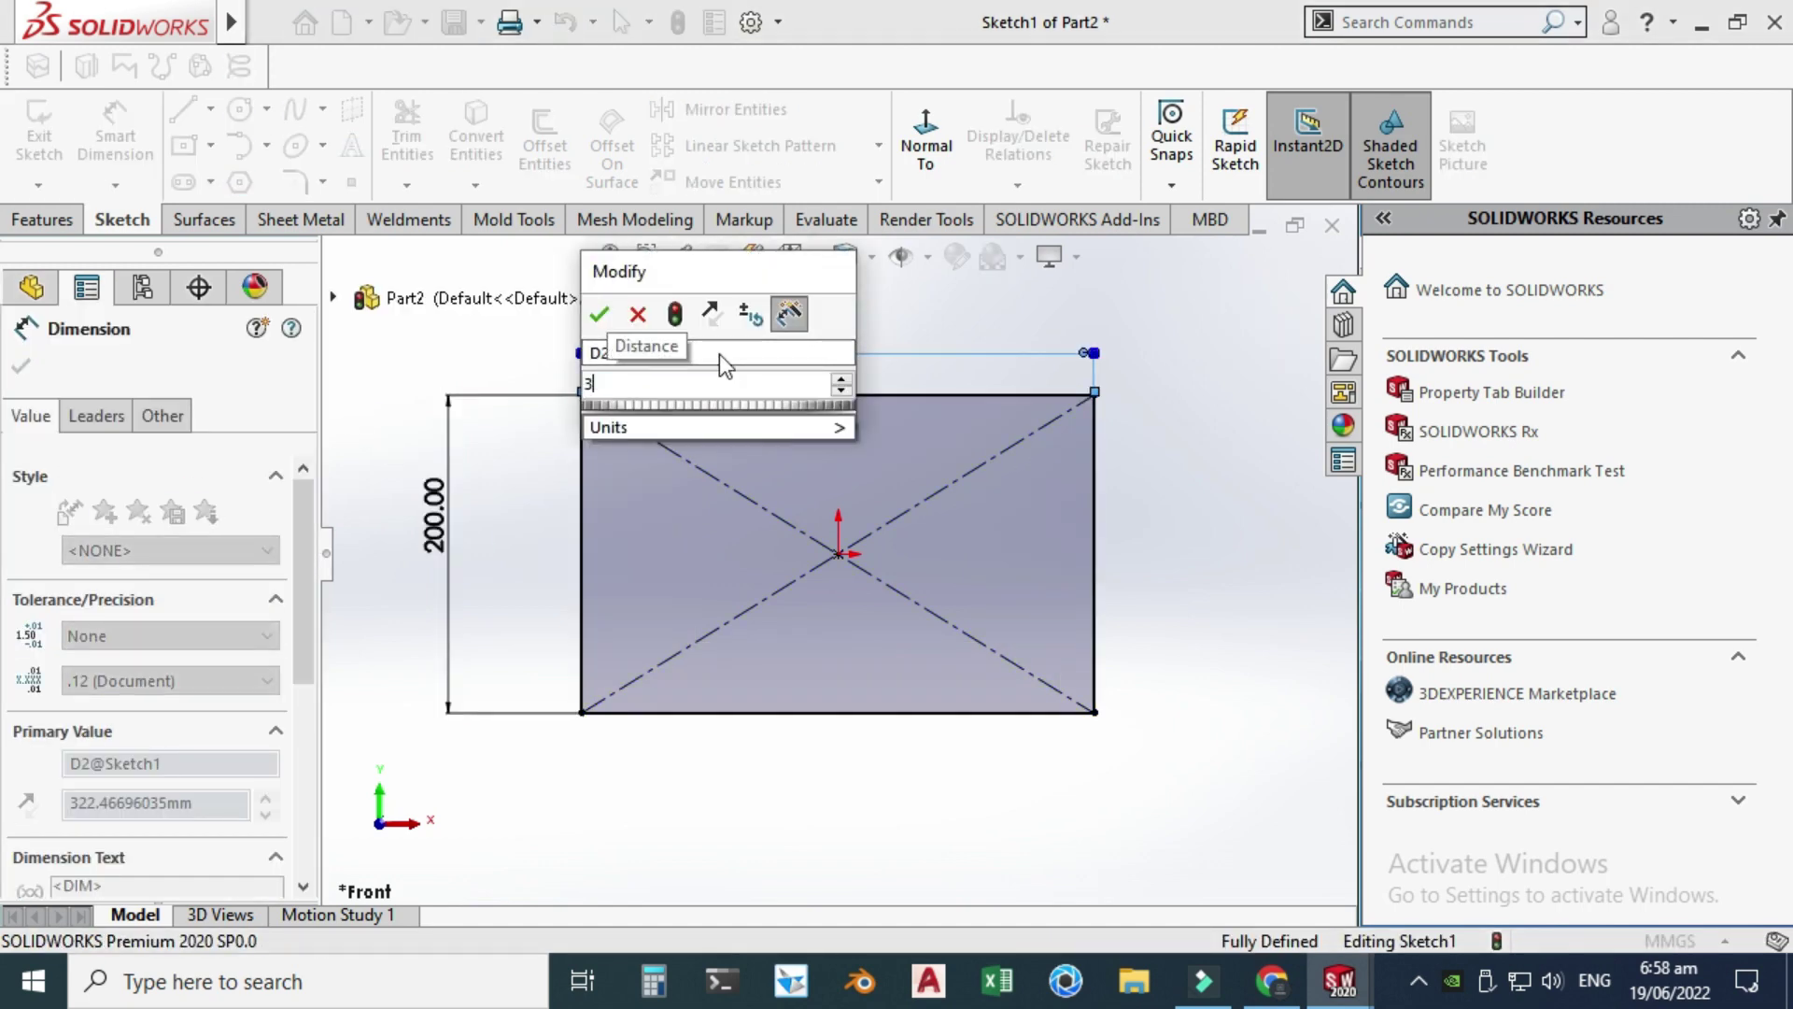
{"action": "key", "text": "Return"}
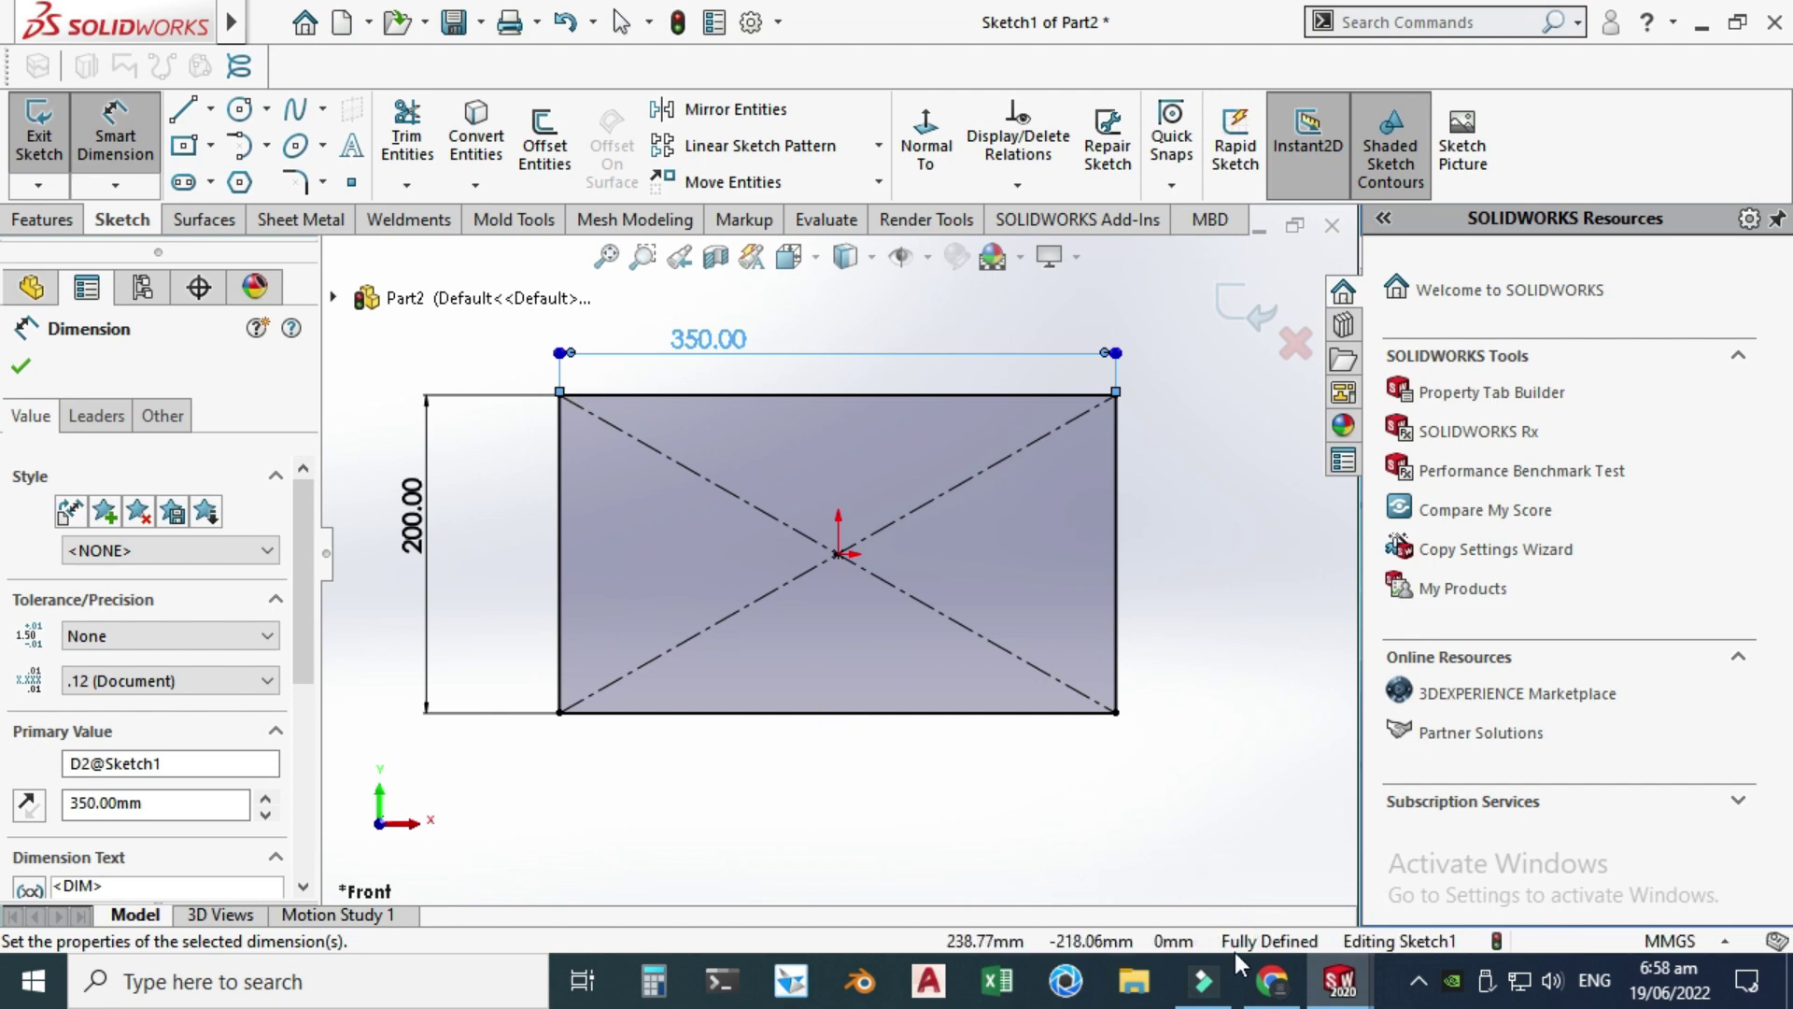
- Extrude the rectangle 10 mm as a blind boss to form the upright plate
{"action": "left_click", "coordinate": [39, 220]}
{"action": "left_click", "coordinate": [50, 136]}
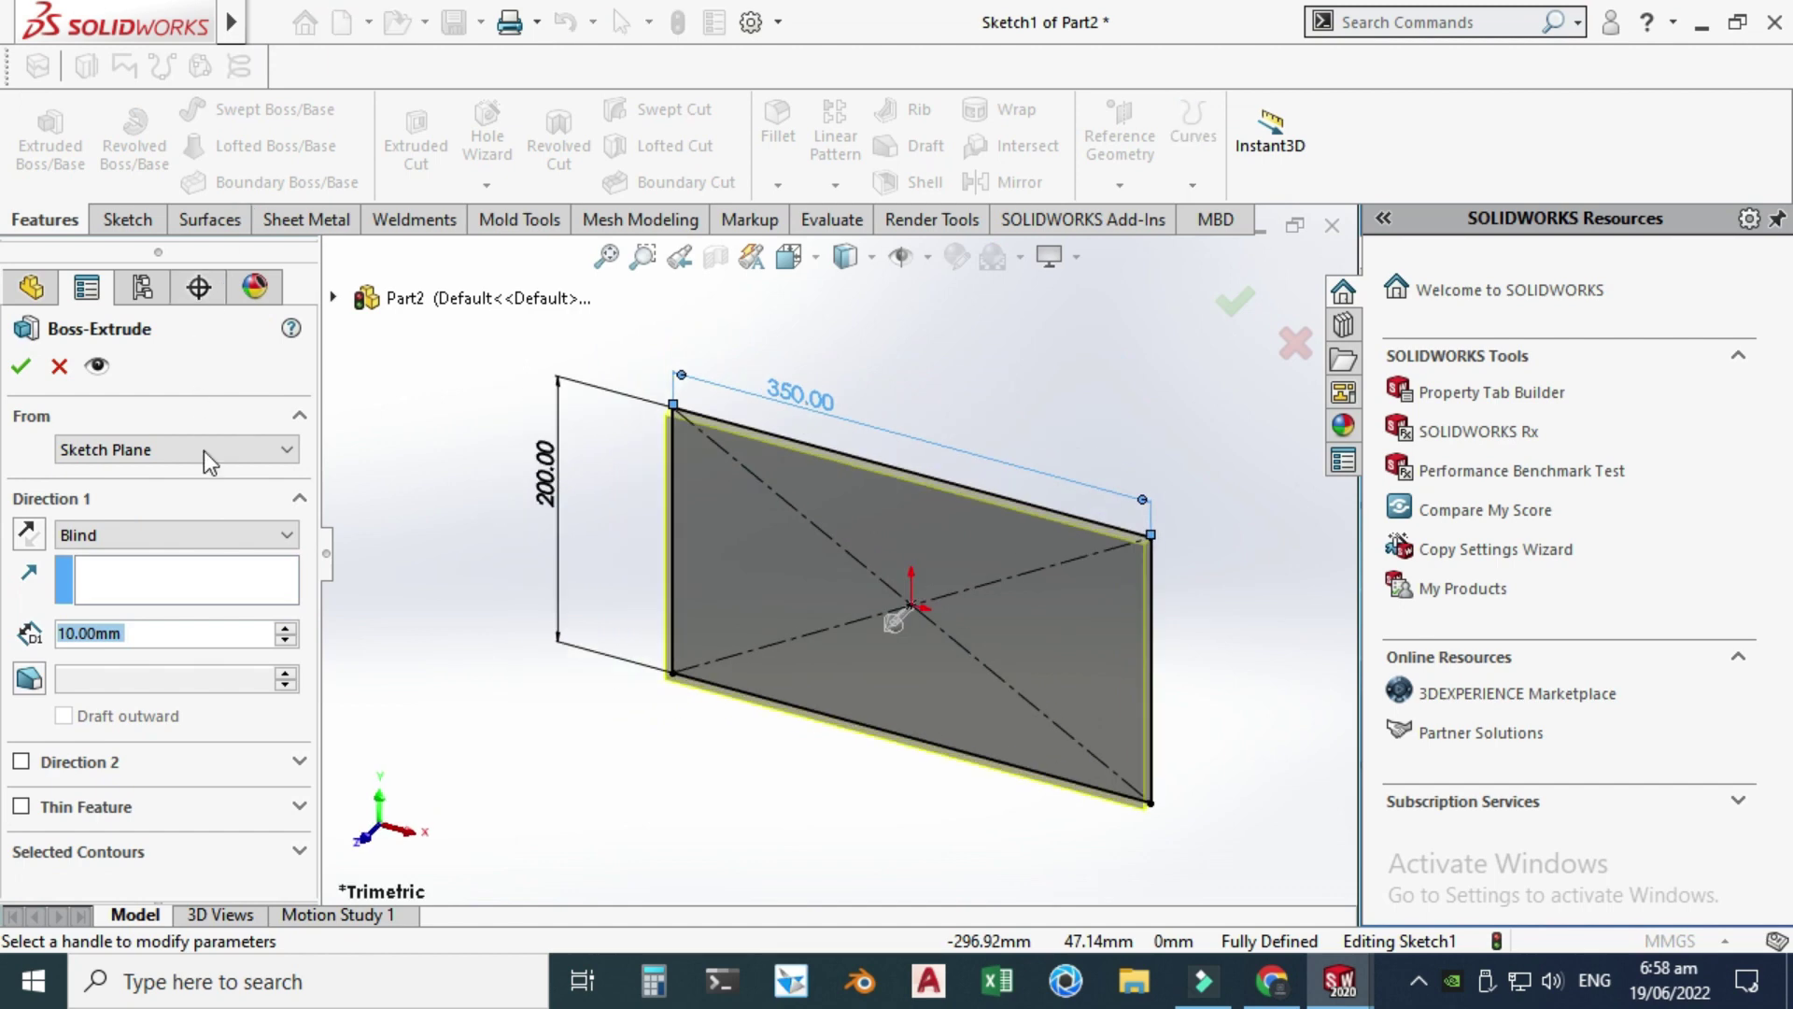
{"action": "left_click", "coordinate": [21, 366]}
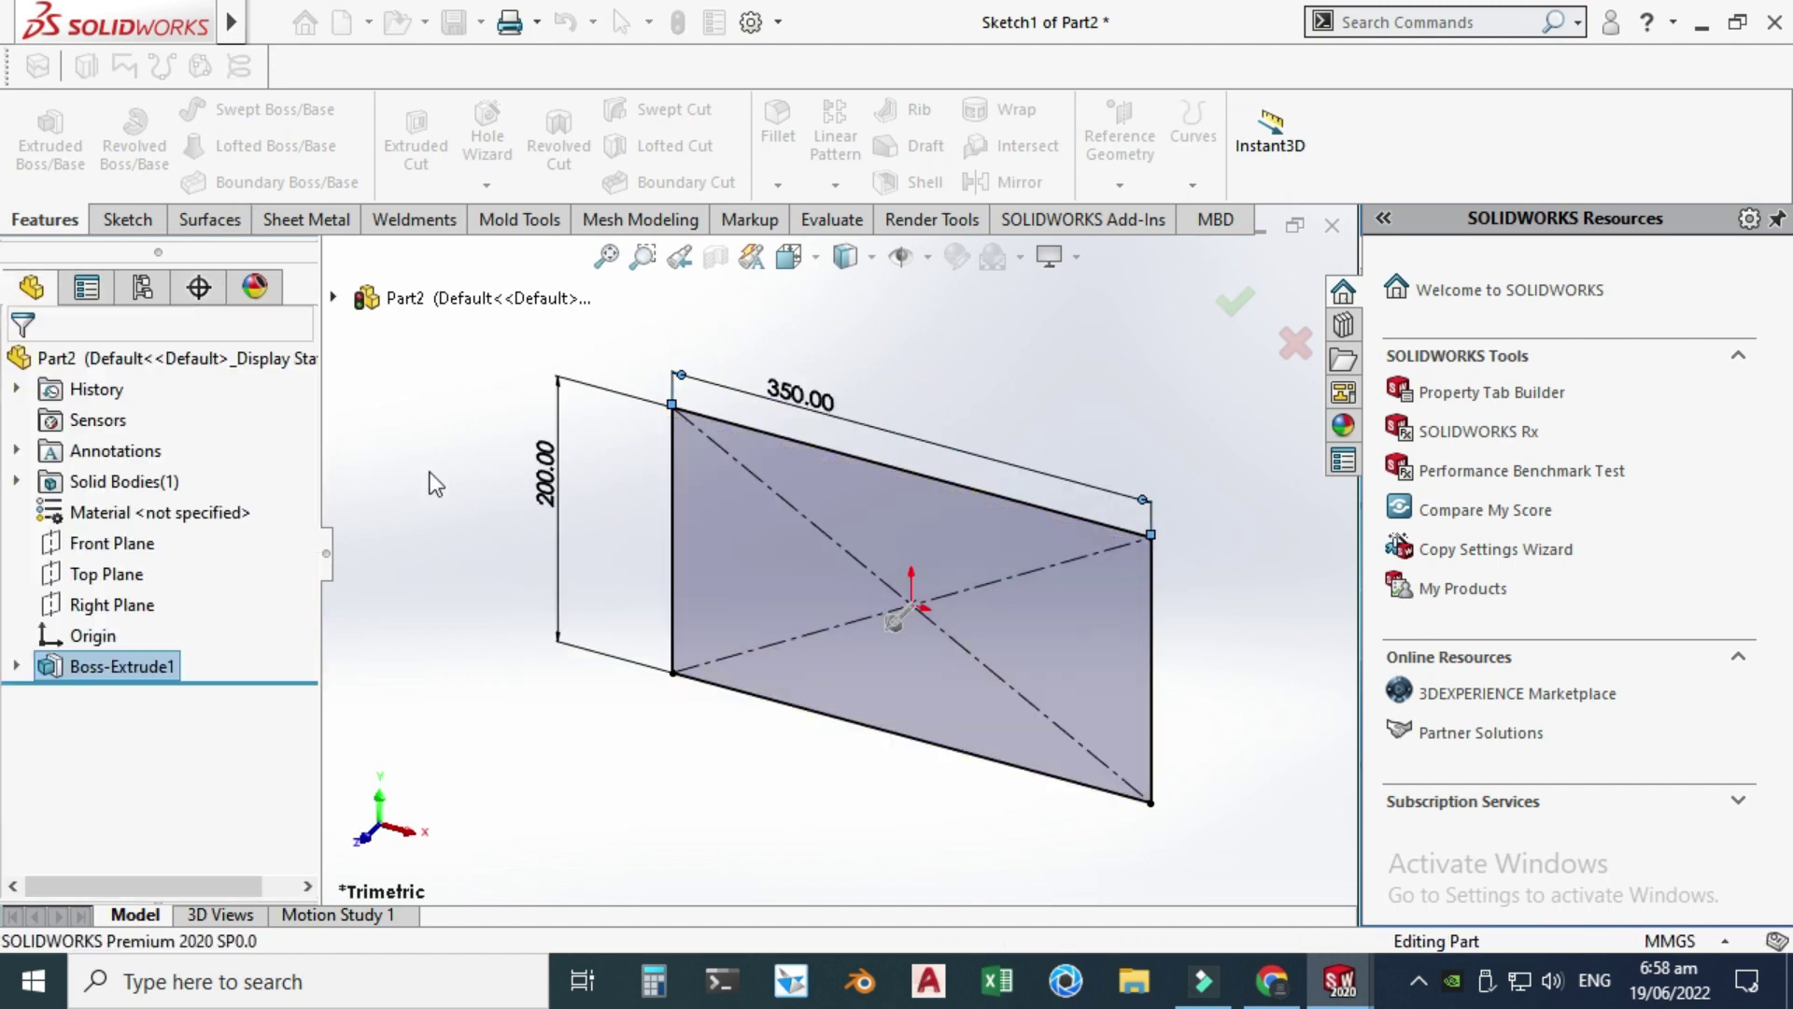
- On the plate's front face, sketch a corner rectangle along the bottom edge, spanning the full width and about 16 mm high
{"action": "scroll", "coordinate": [878, 664], "scroll_direction": "up", "scroll_amount": 2}
{"action": "left_click", "coordinate": [877, 652]}
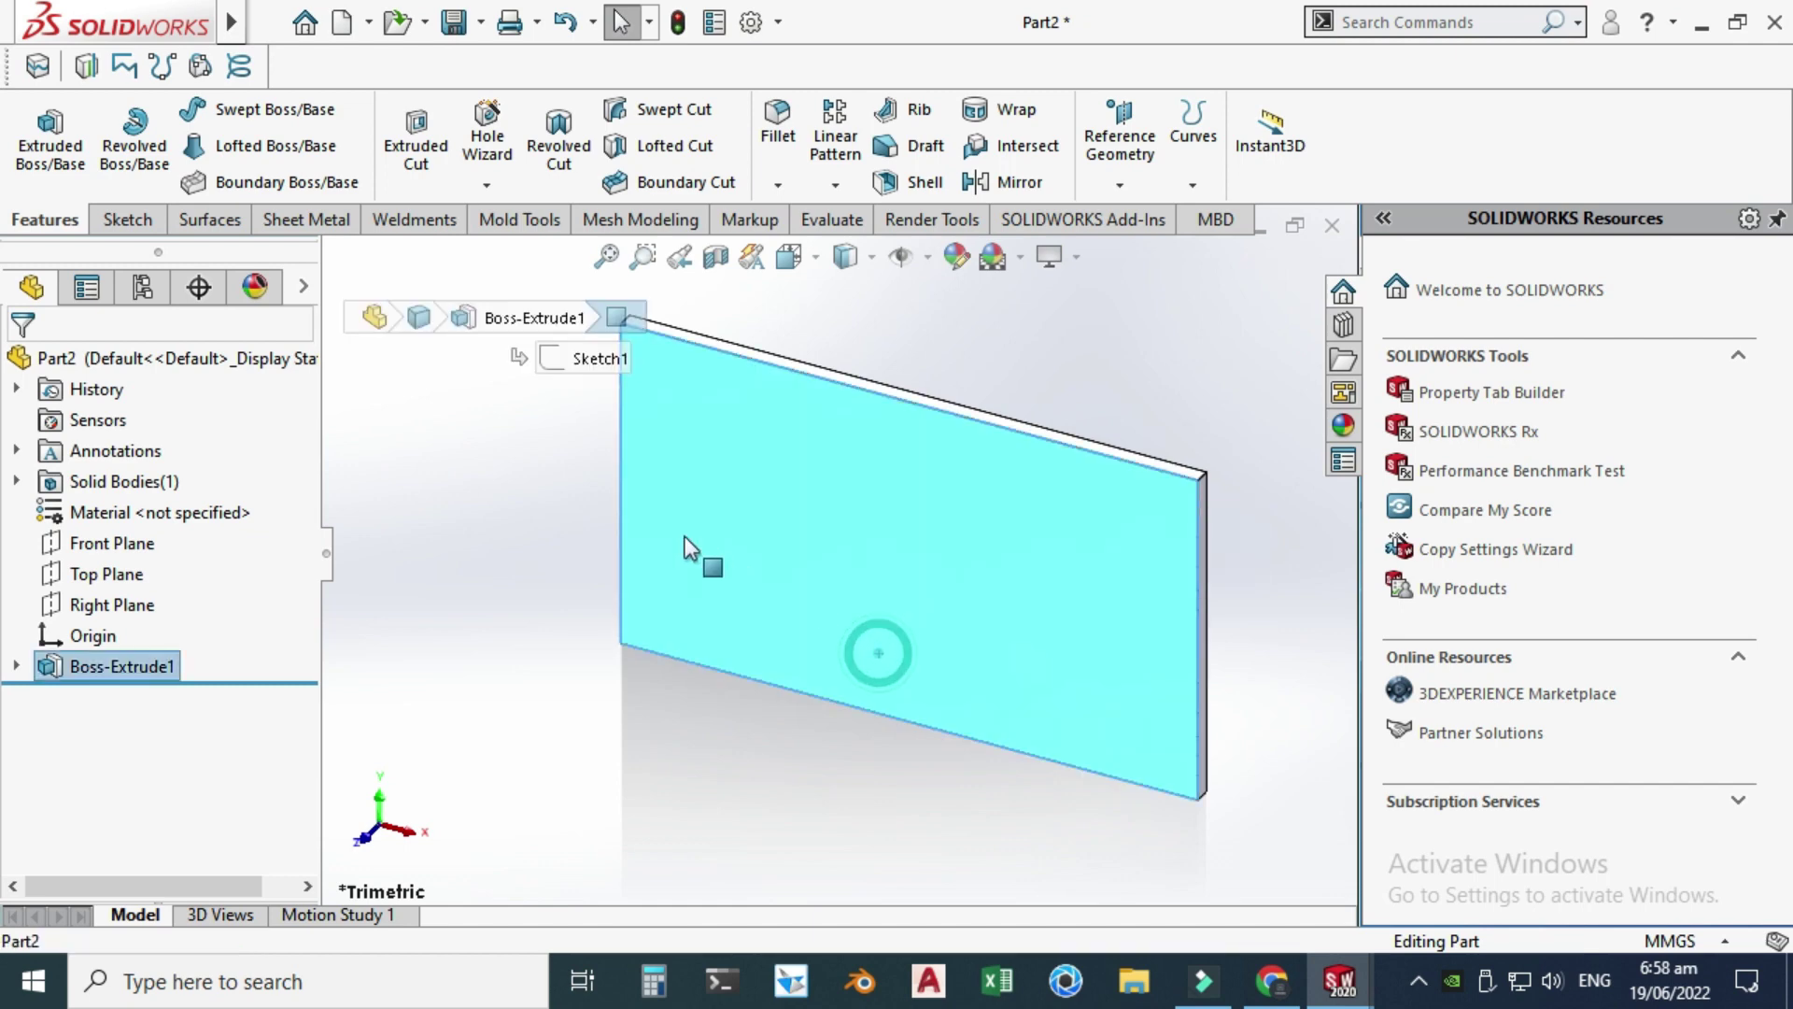
{"action": "left_click", "coordinate": [127, 219]}
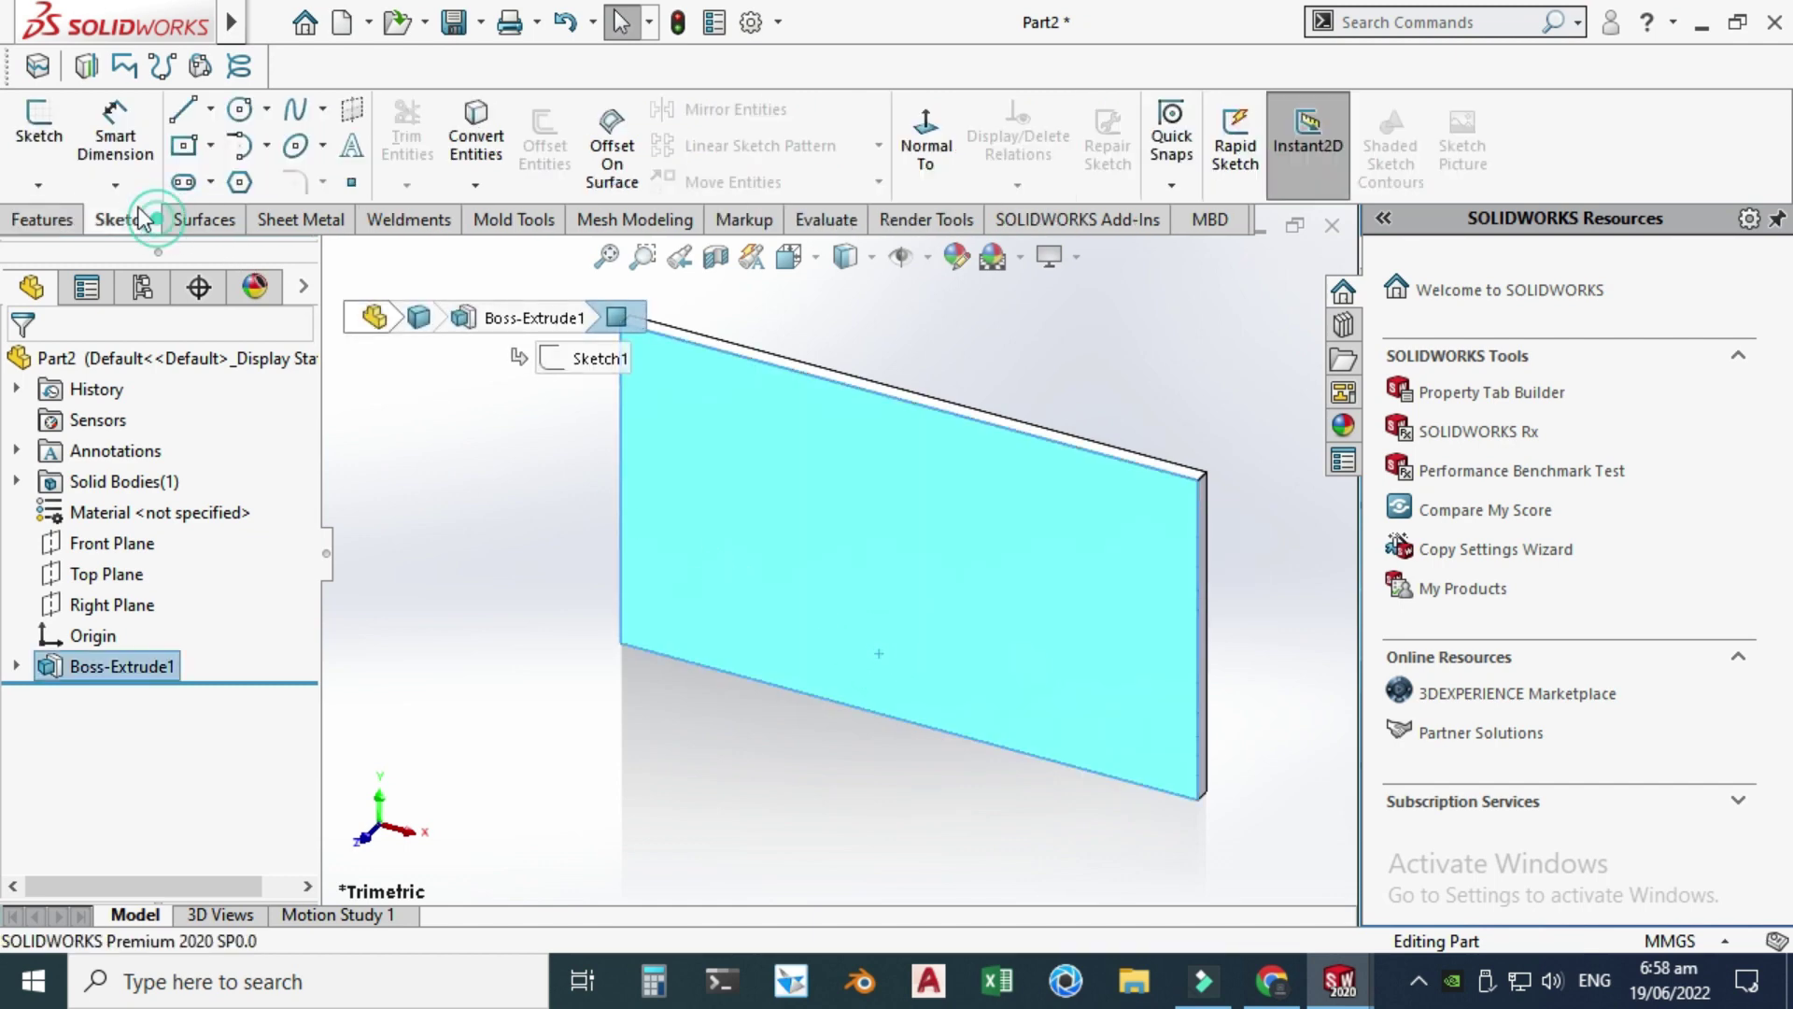
{"action": "left_click", "coordinate": [39, 140]}
{"action": "key", "text": "ctrl+space"}
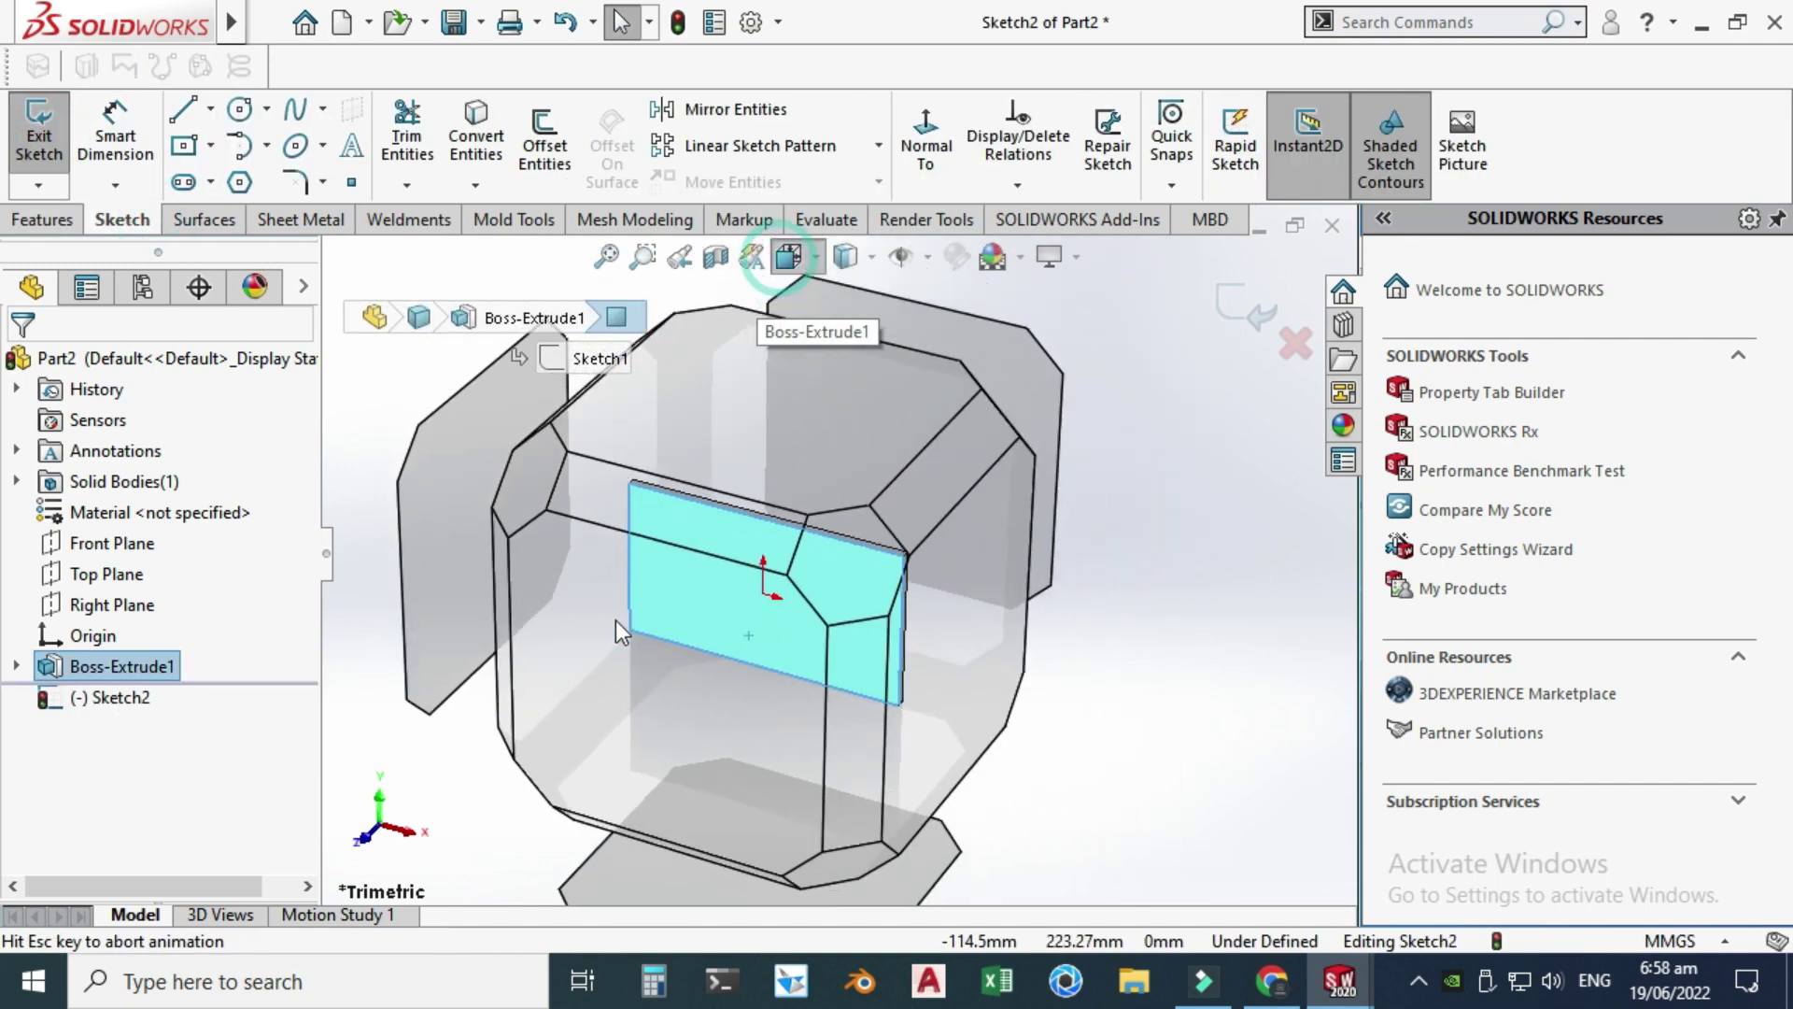
{"action": "left_click", "coordinate": [592, 639]}
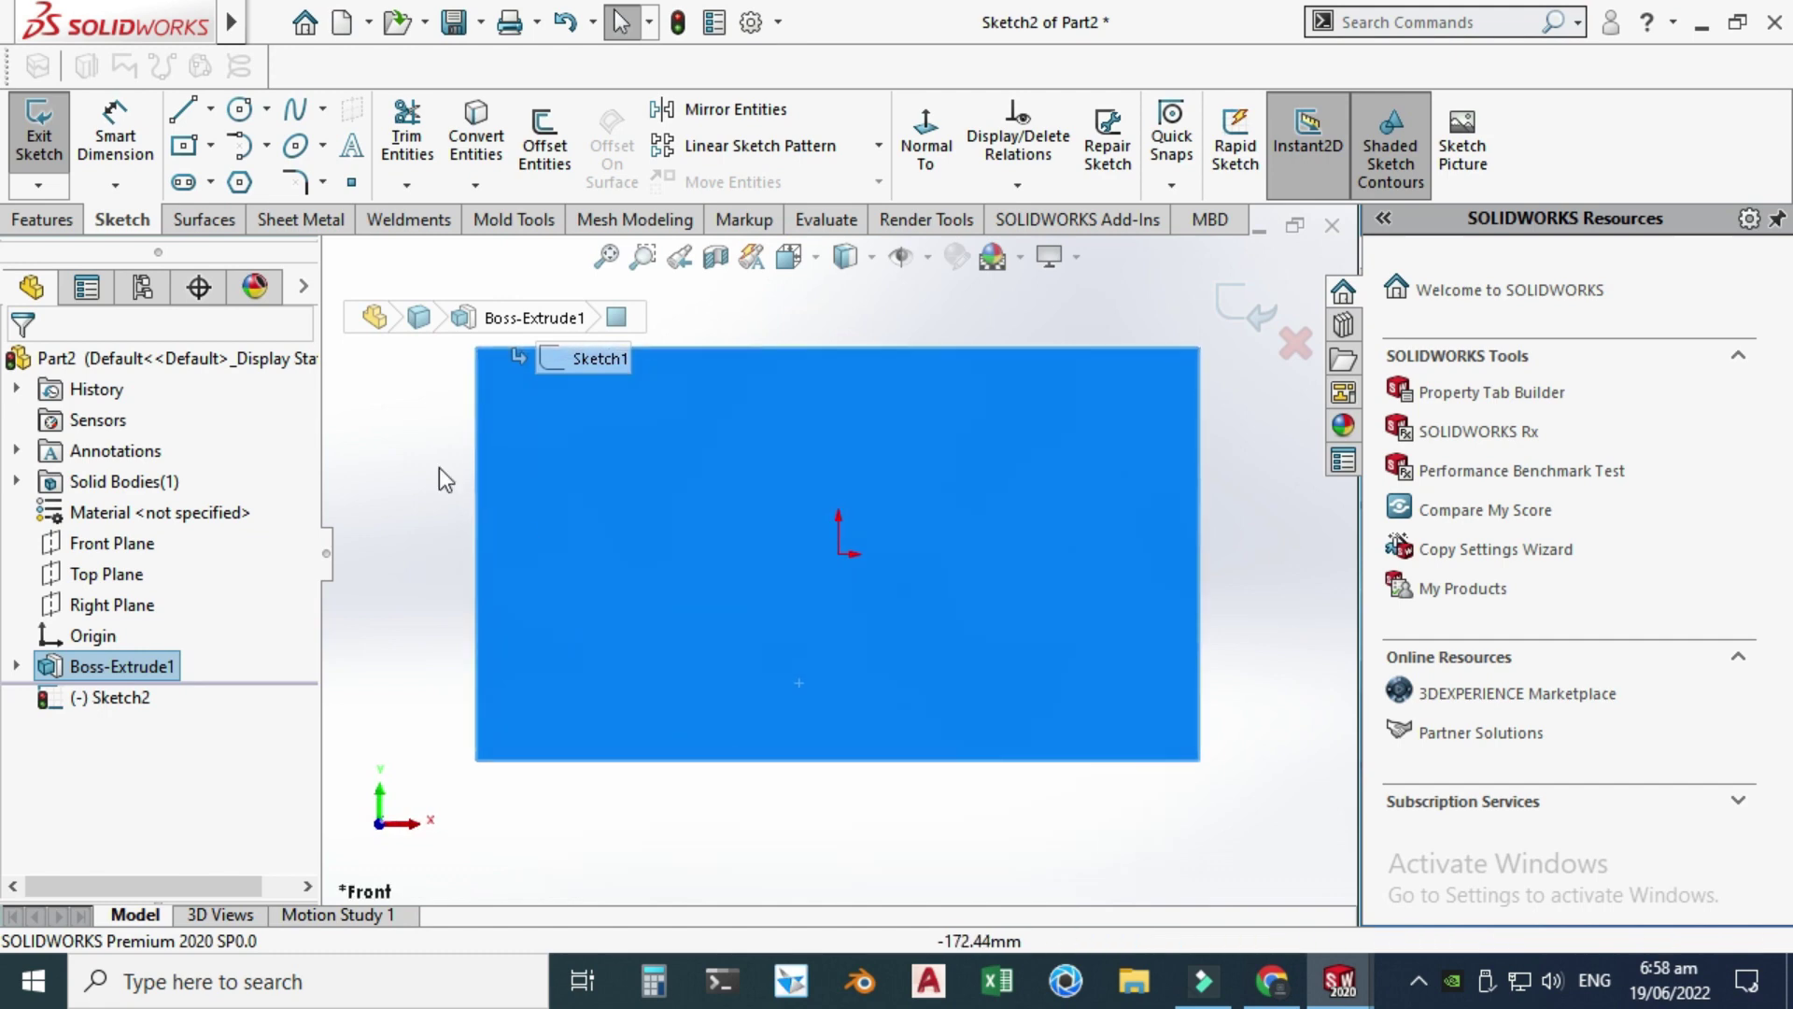
{"action": "left_click", "coordinate": [211, 146]}
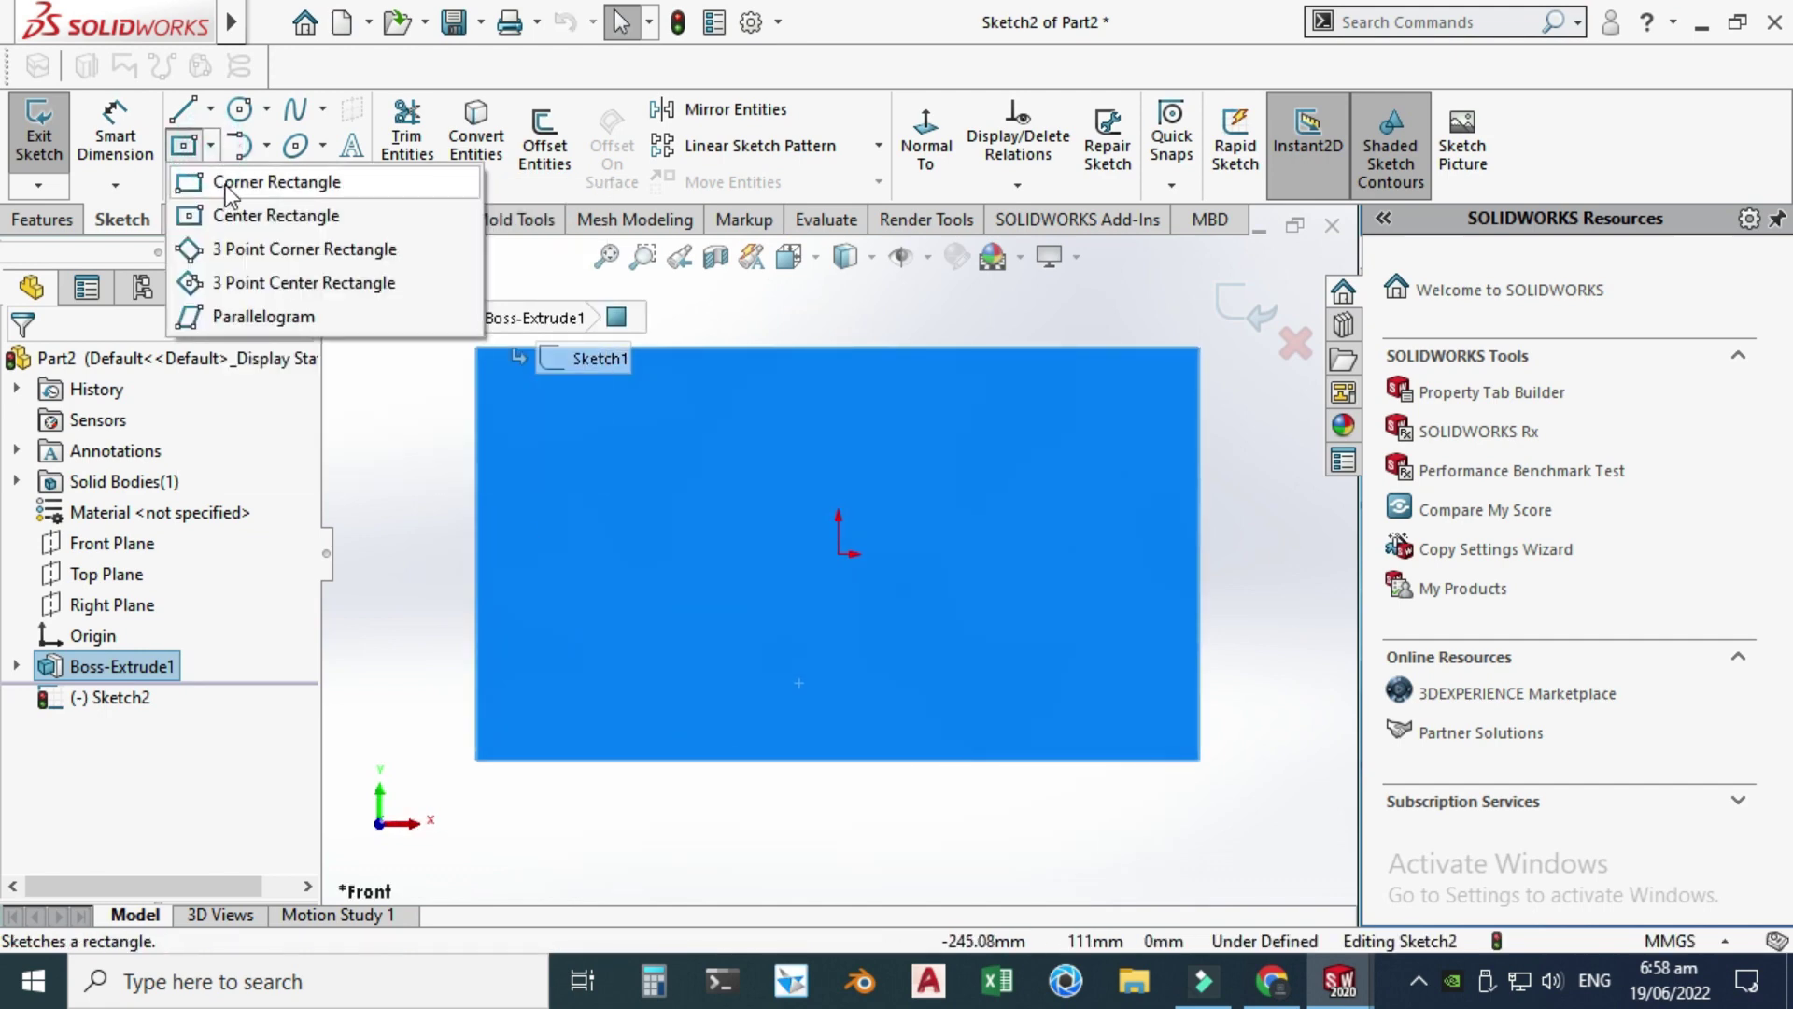
{"action": "left_click", "coordinate": [222, 185]}
{"action": "left_click", "coordinate": [476, 758]}
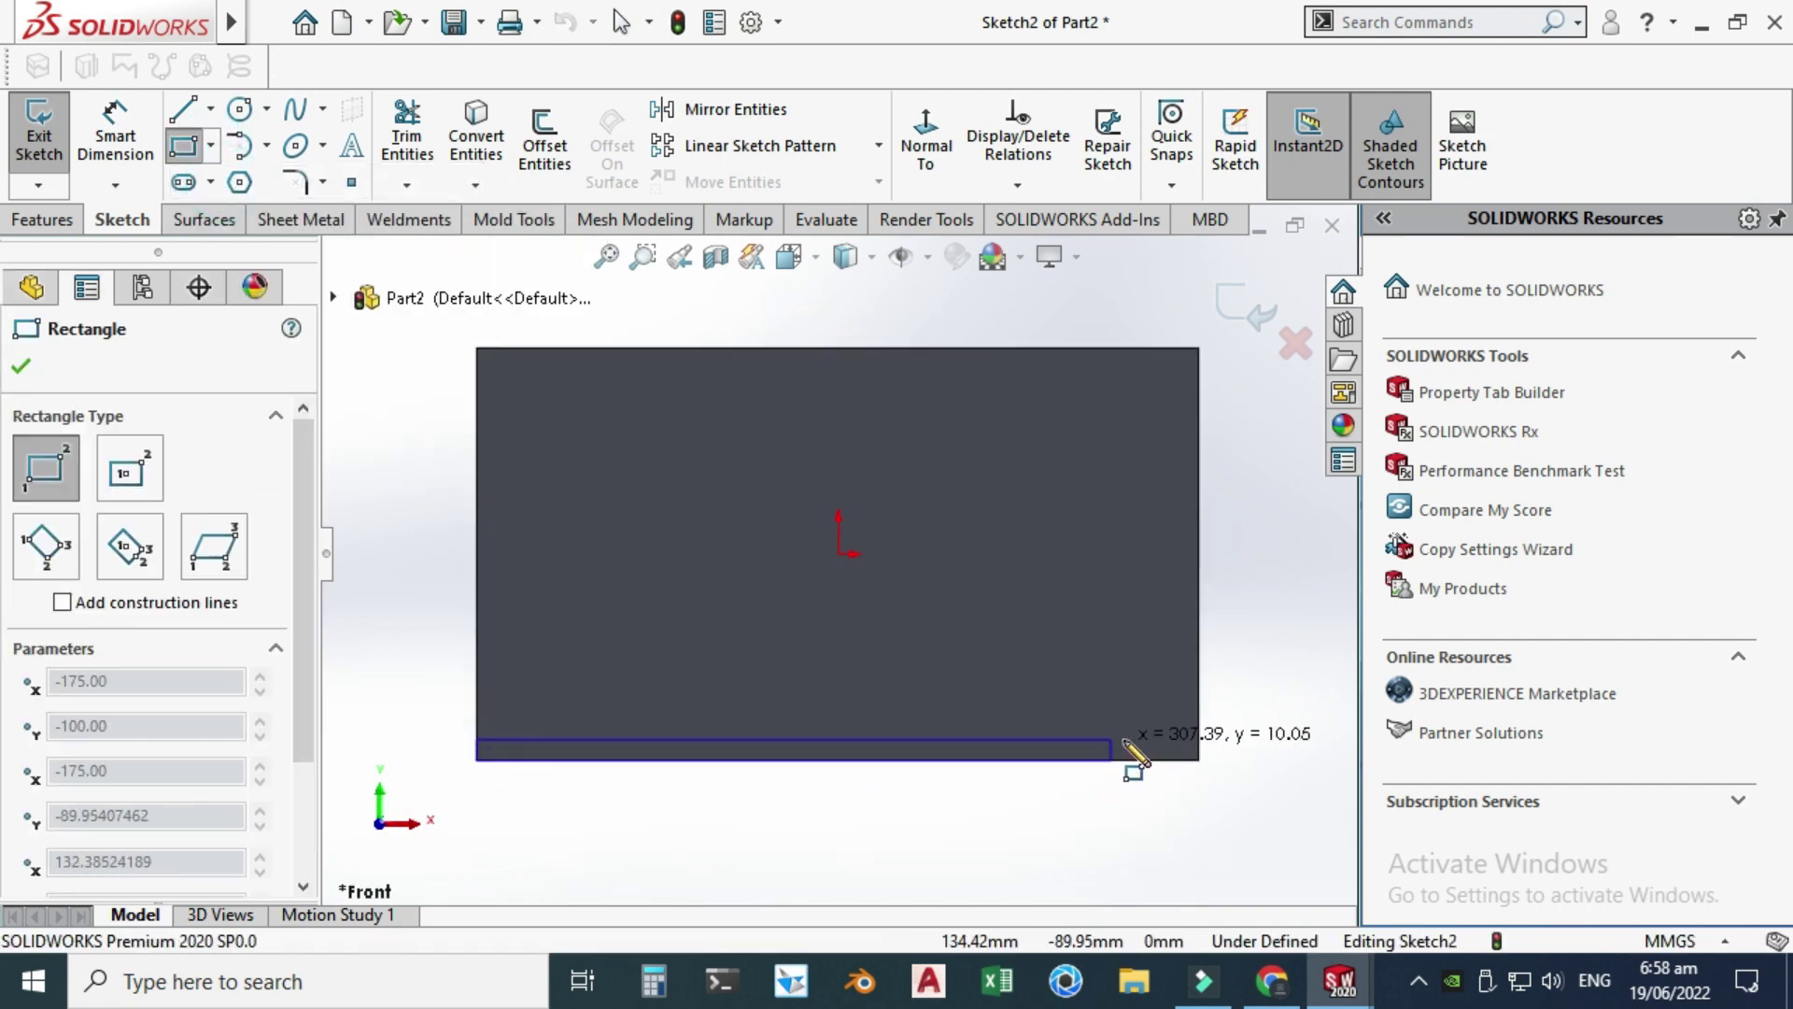
{"action": "left_click", "coordinate": [1200, 726]}
{"action": "key", "text": "Escape"}
- Dimension the height of the bottom strip rectangle to 10 mm
{"action": "middle_click_drag", "start_coordinate": [987, 685], "coordinate": [1194, 661], "text": "ctrl"}
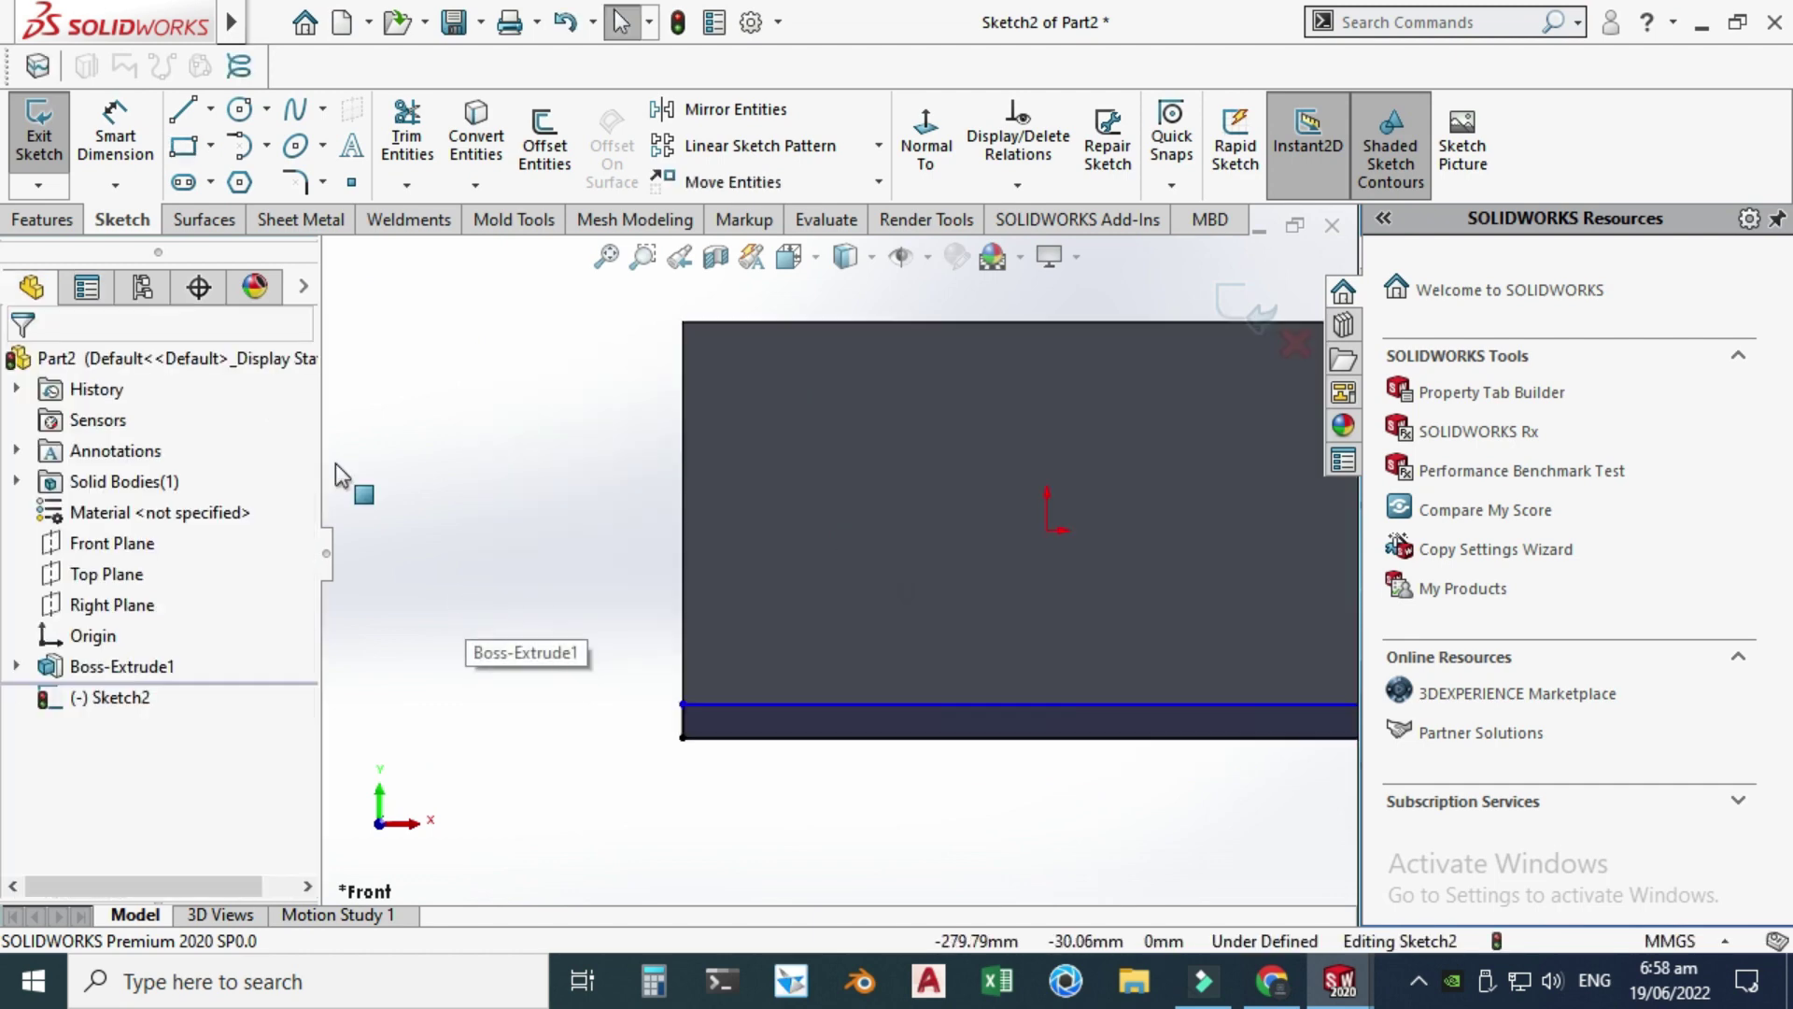
{"action": "left_click", "coordinate": [114, 140]}
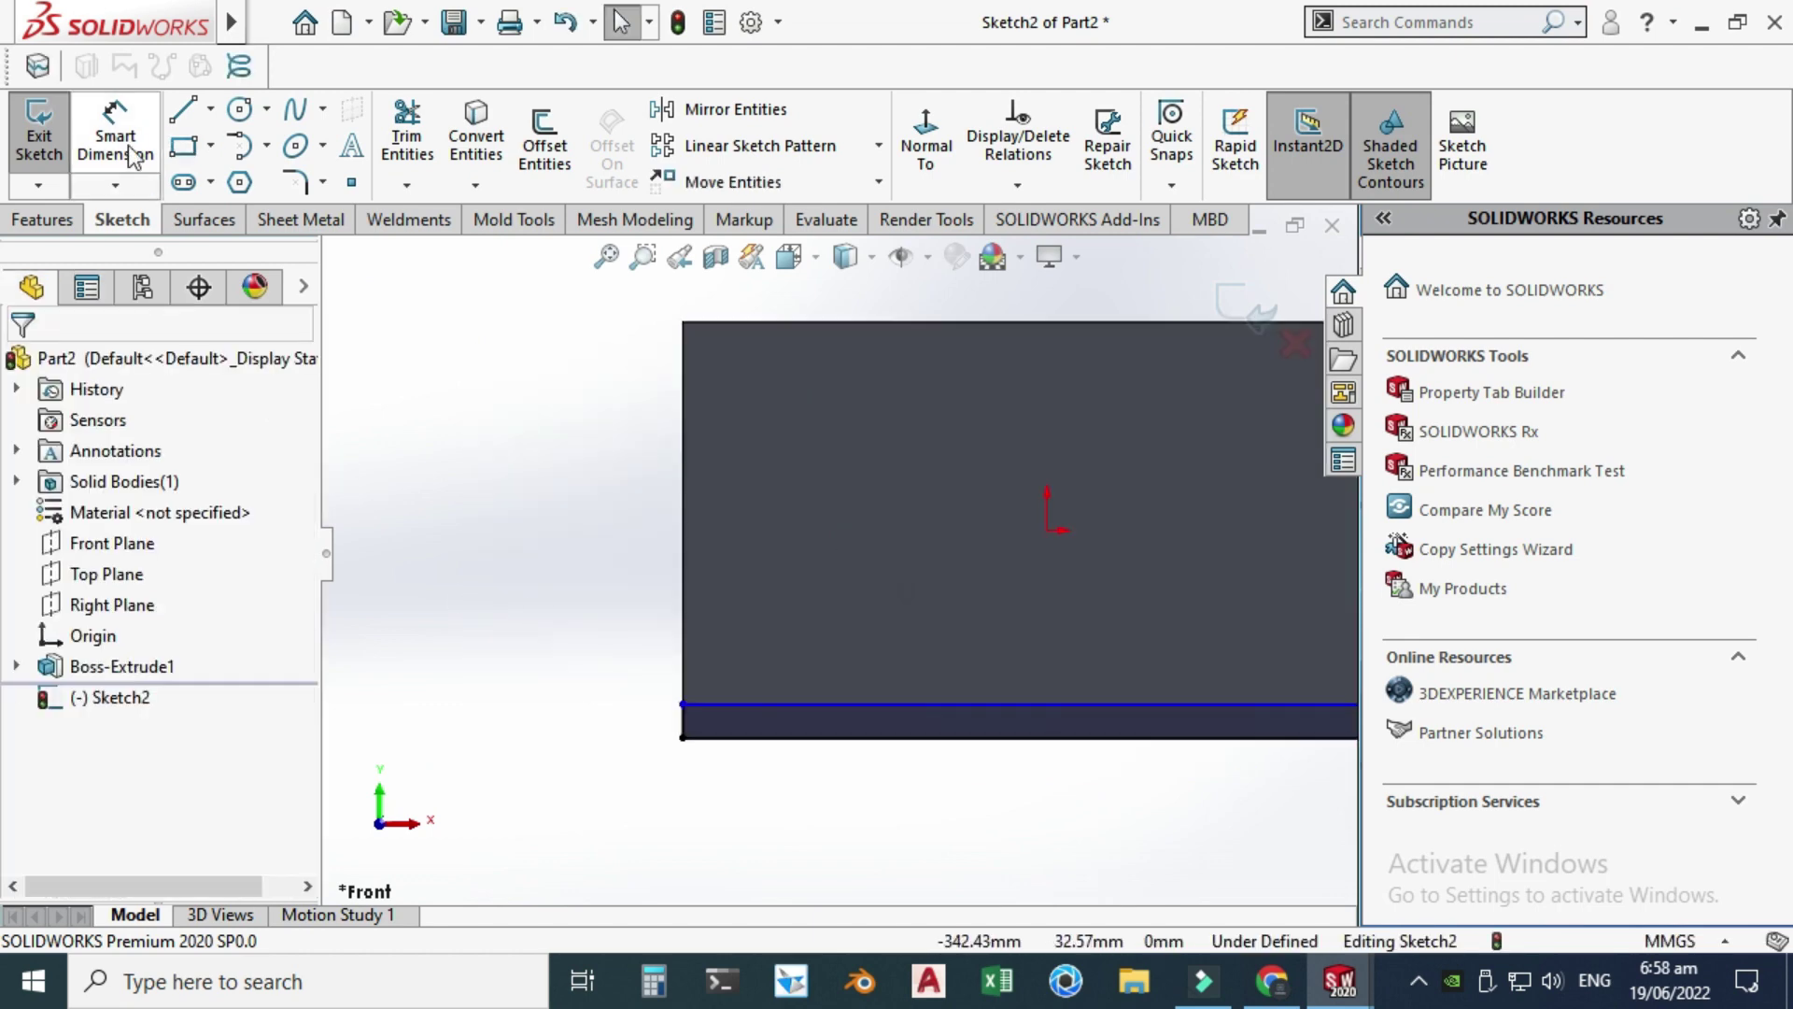
{"action": "left_click", "coordinate": [801, 722]}
{"action": "left_click", "coordinate": [801, 736]}
{"action": "left_click", "coordinate": [538, 653]}
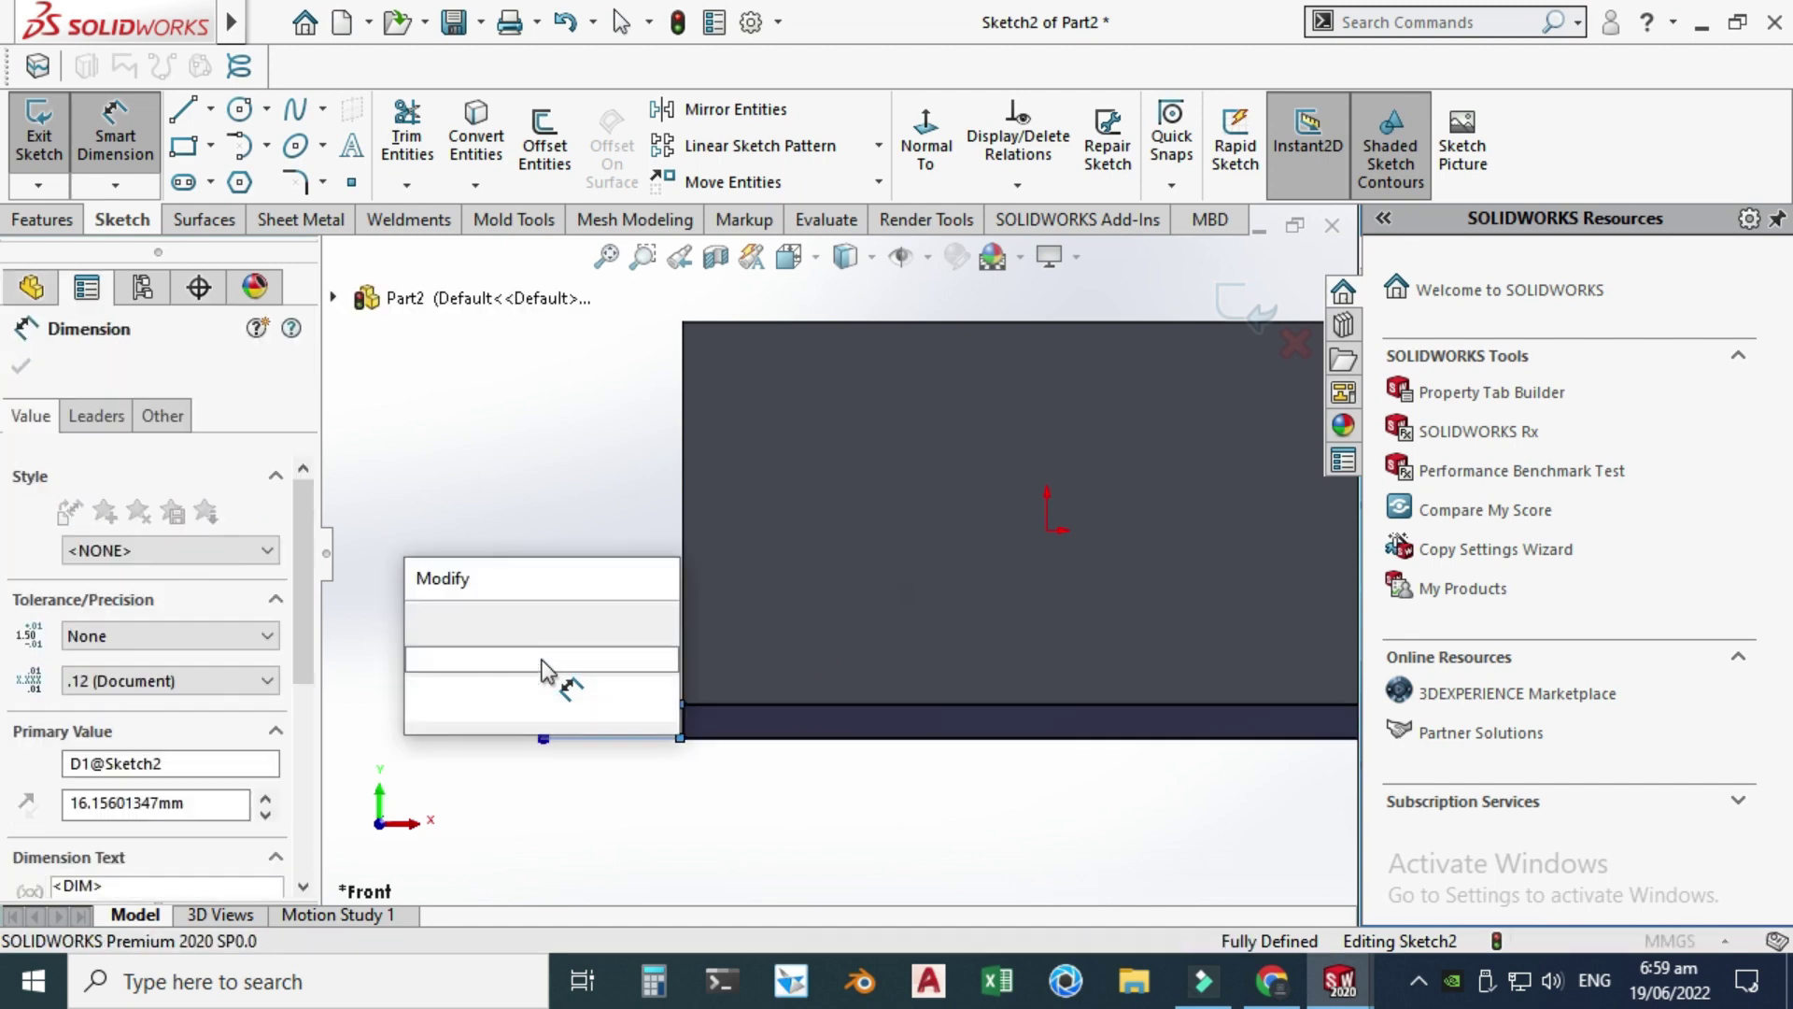
{"action": "type", "text": "10"}
{"action": "key", "text": "Return"}
{"action": "scroll", "coordinate": [761, 710], "scroll_direction": "up", "scroll_amount": 3}
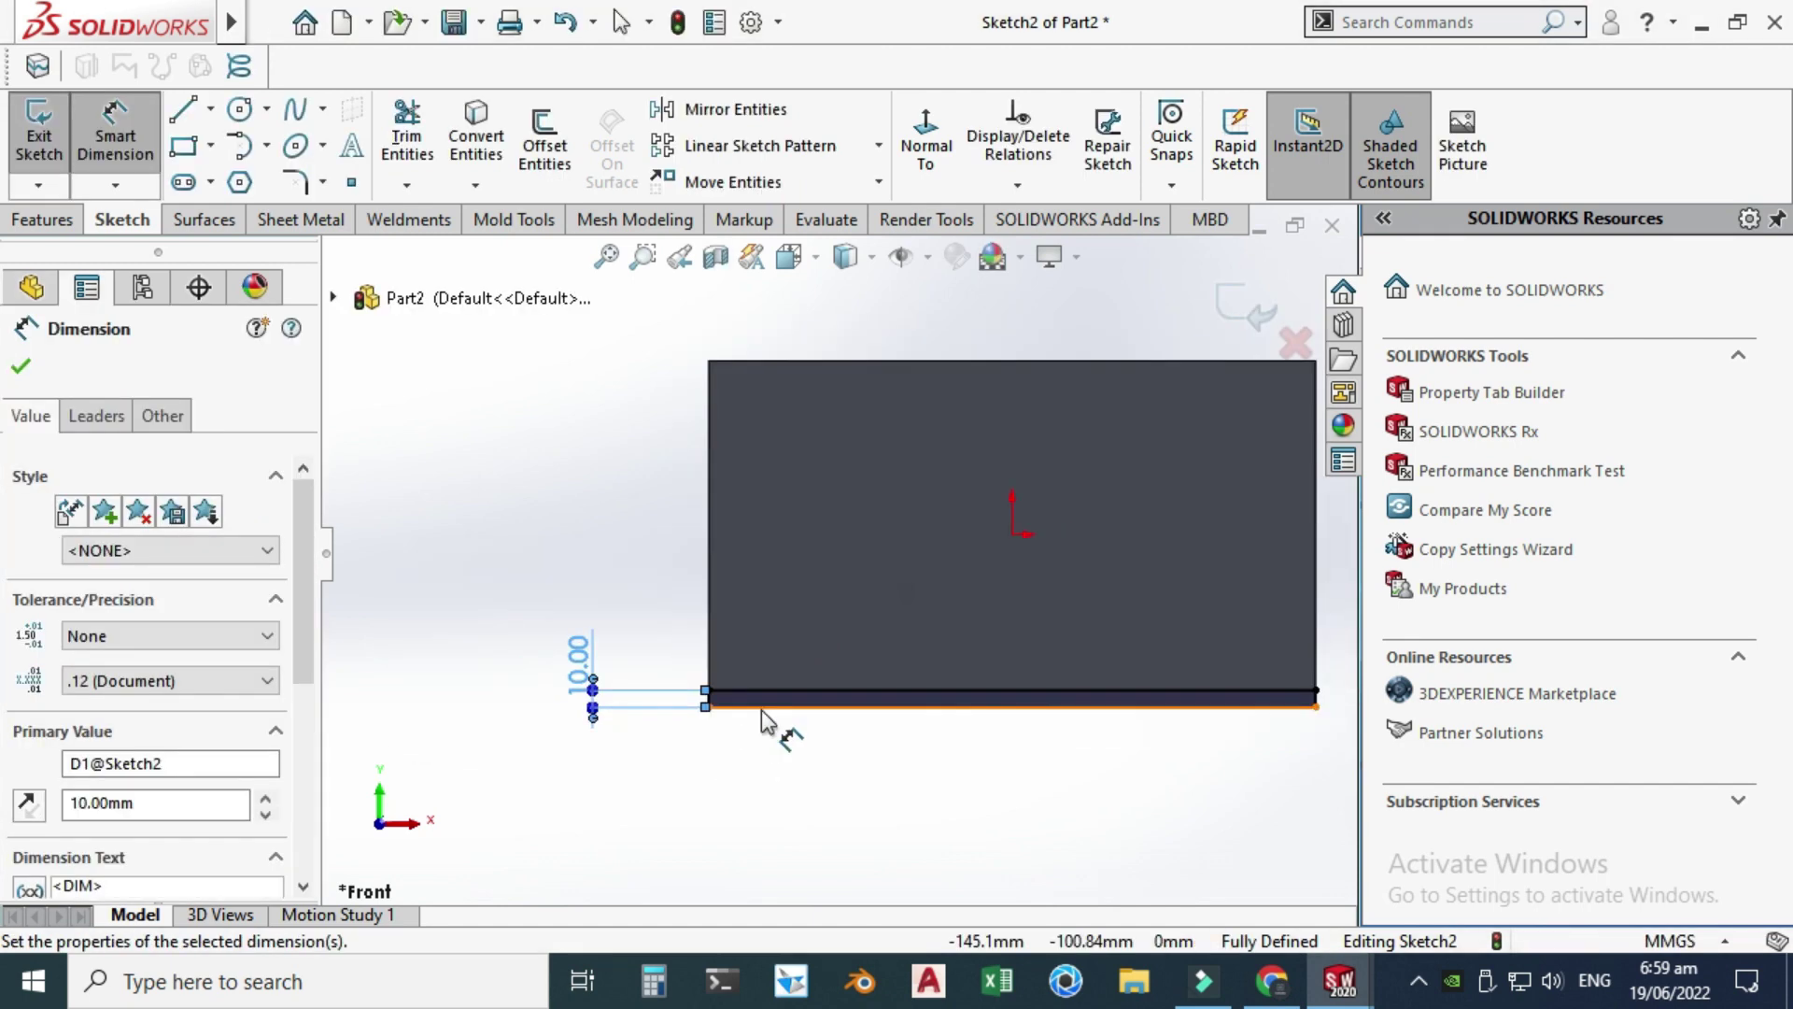
{"action": "middle_click_drag", "start_coordinate": [940, 652], "coordinate": [923, 630]}
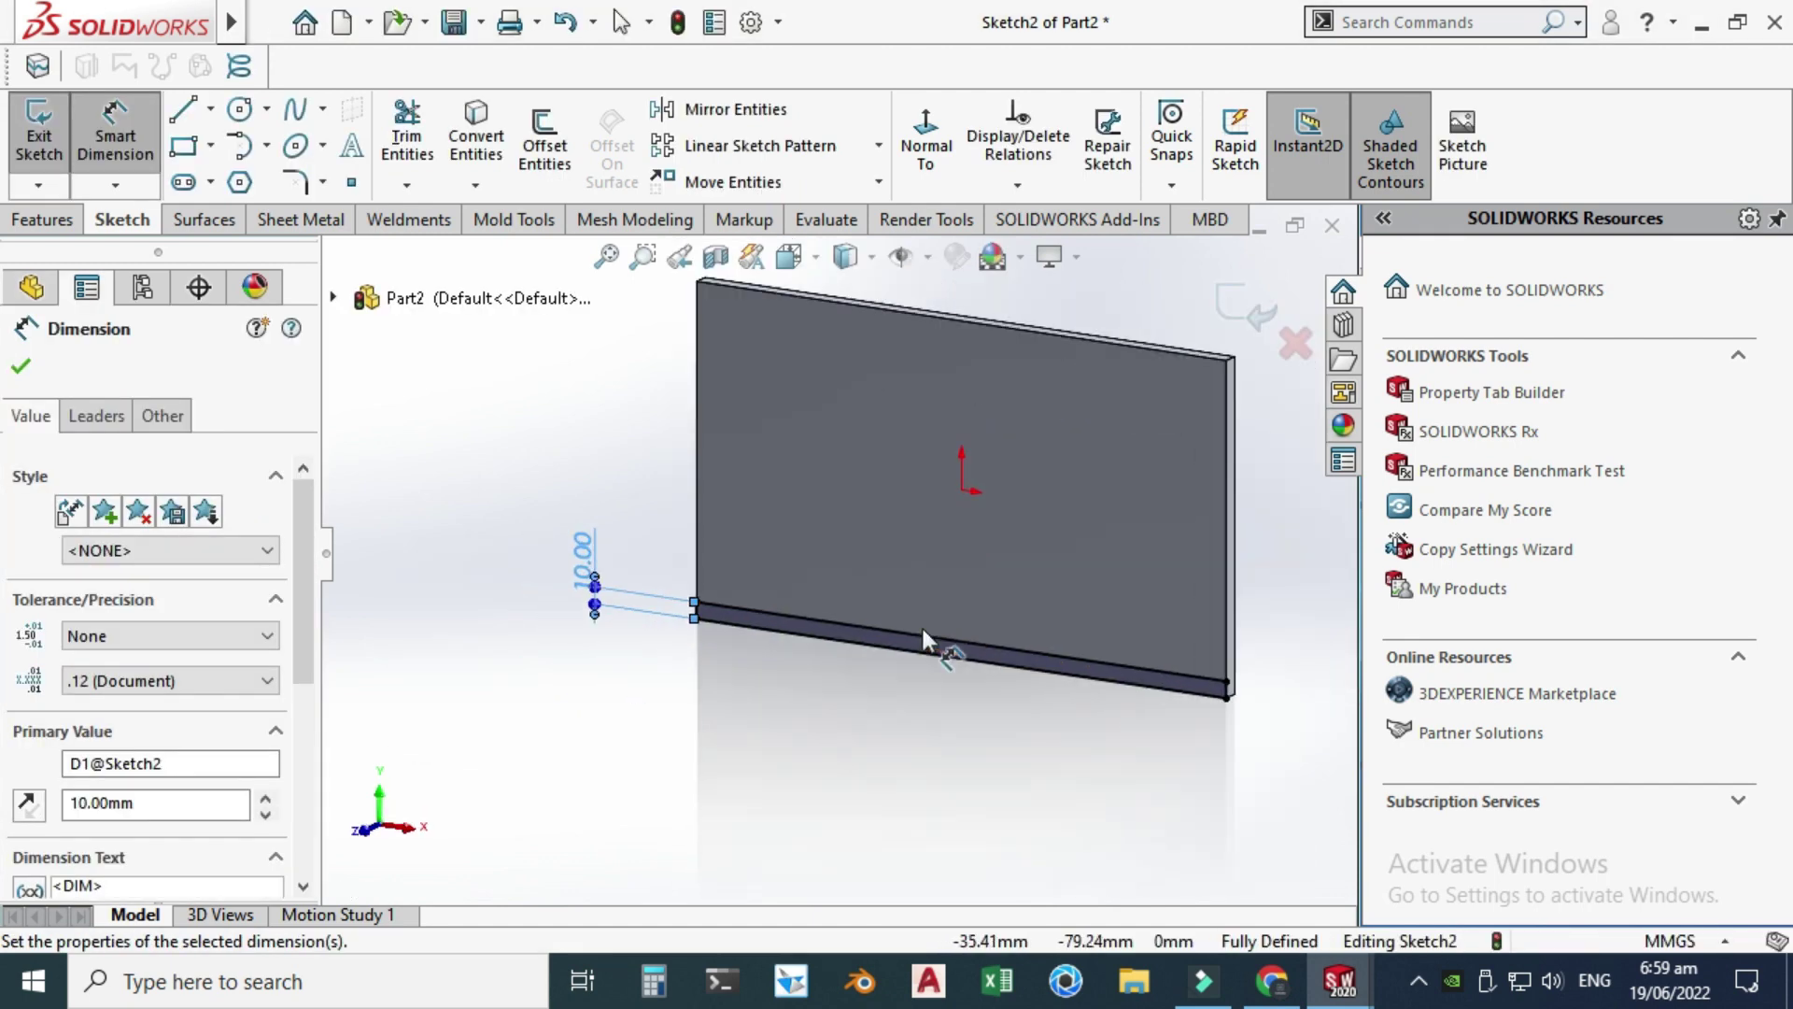
{"action": "key", "text": "Escape"}
{"action": "key", "text": "Escape"}
- Extrude the bottom strip 100 mm forward from the plate, merged with it, to form the base
{"action": "left_click", "coordinate": [43, 220]}
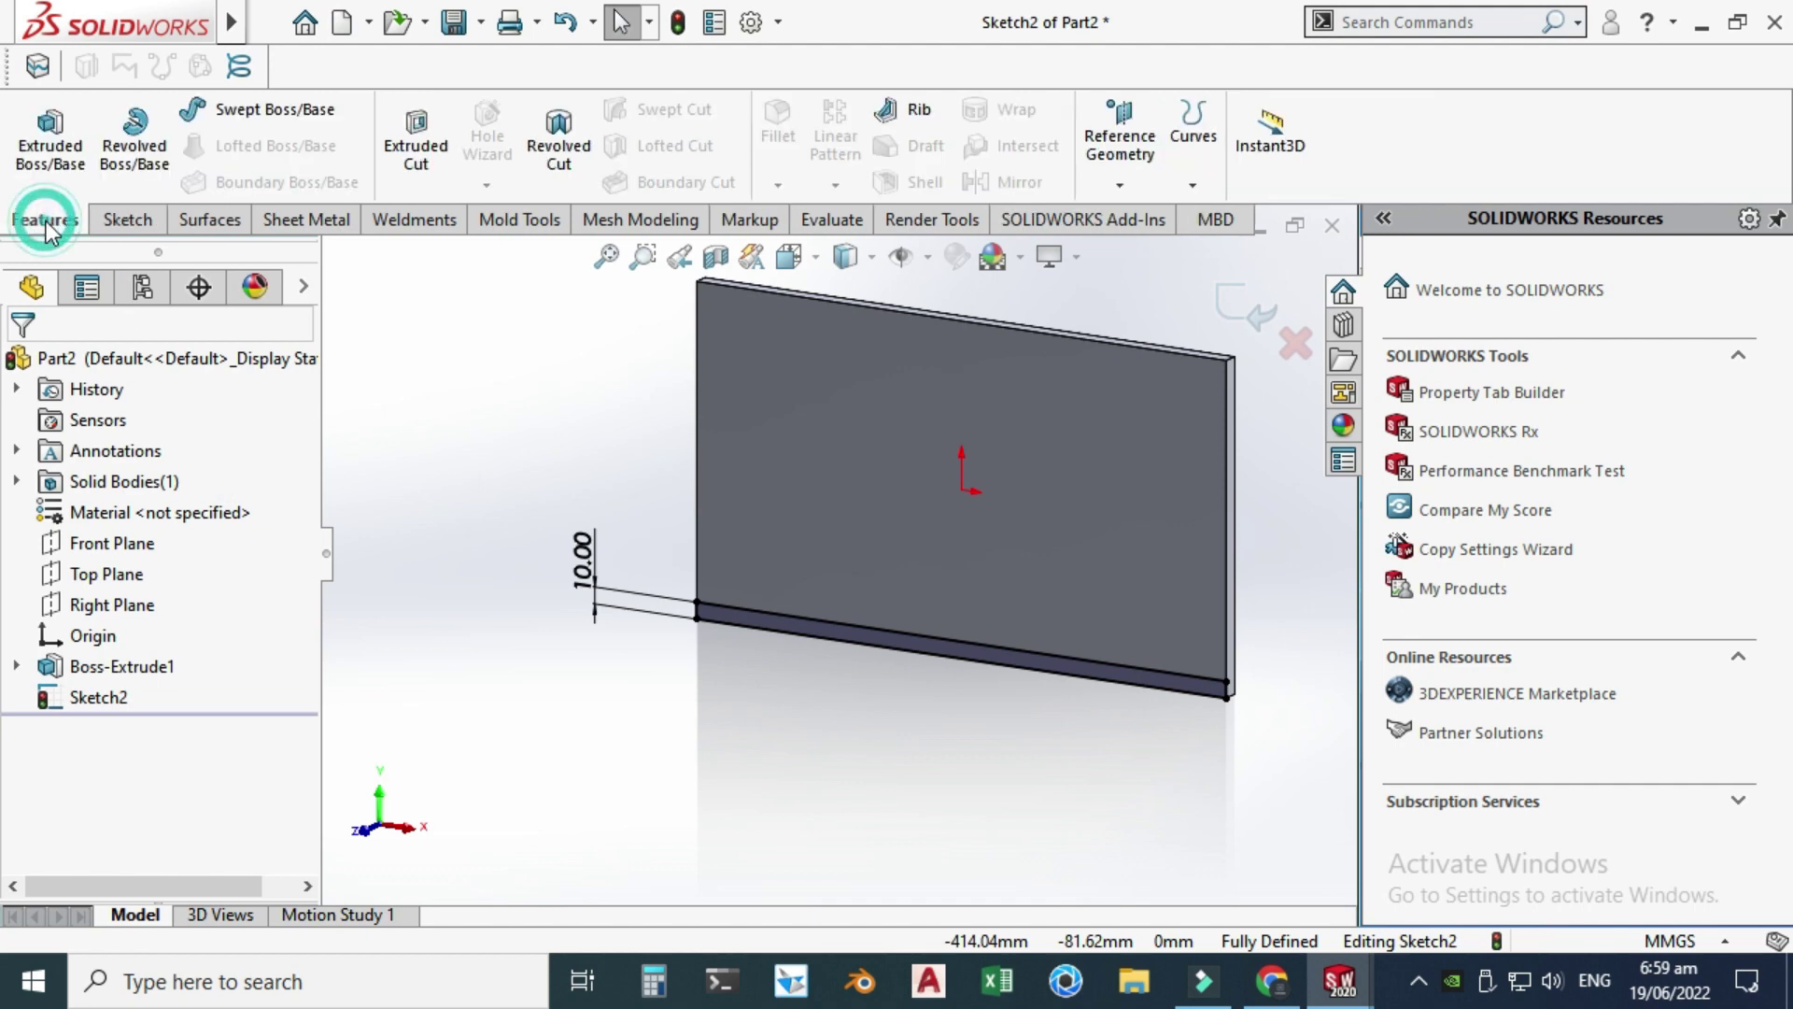
{"action": "left_click", "coordinate": [49, 140]}
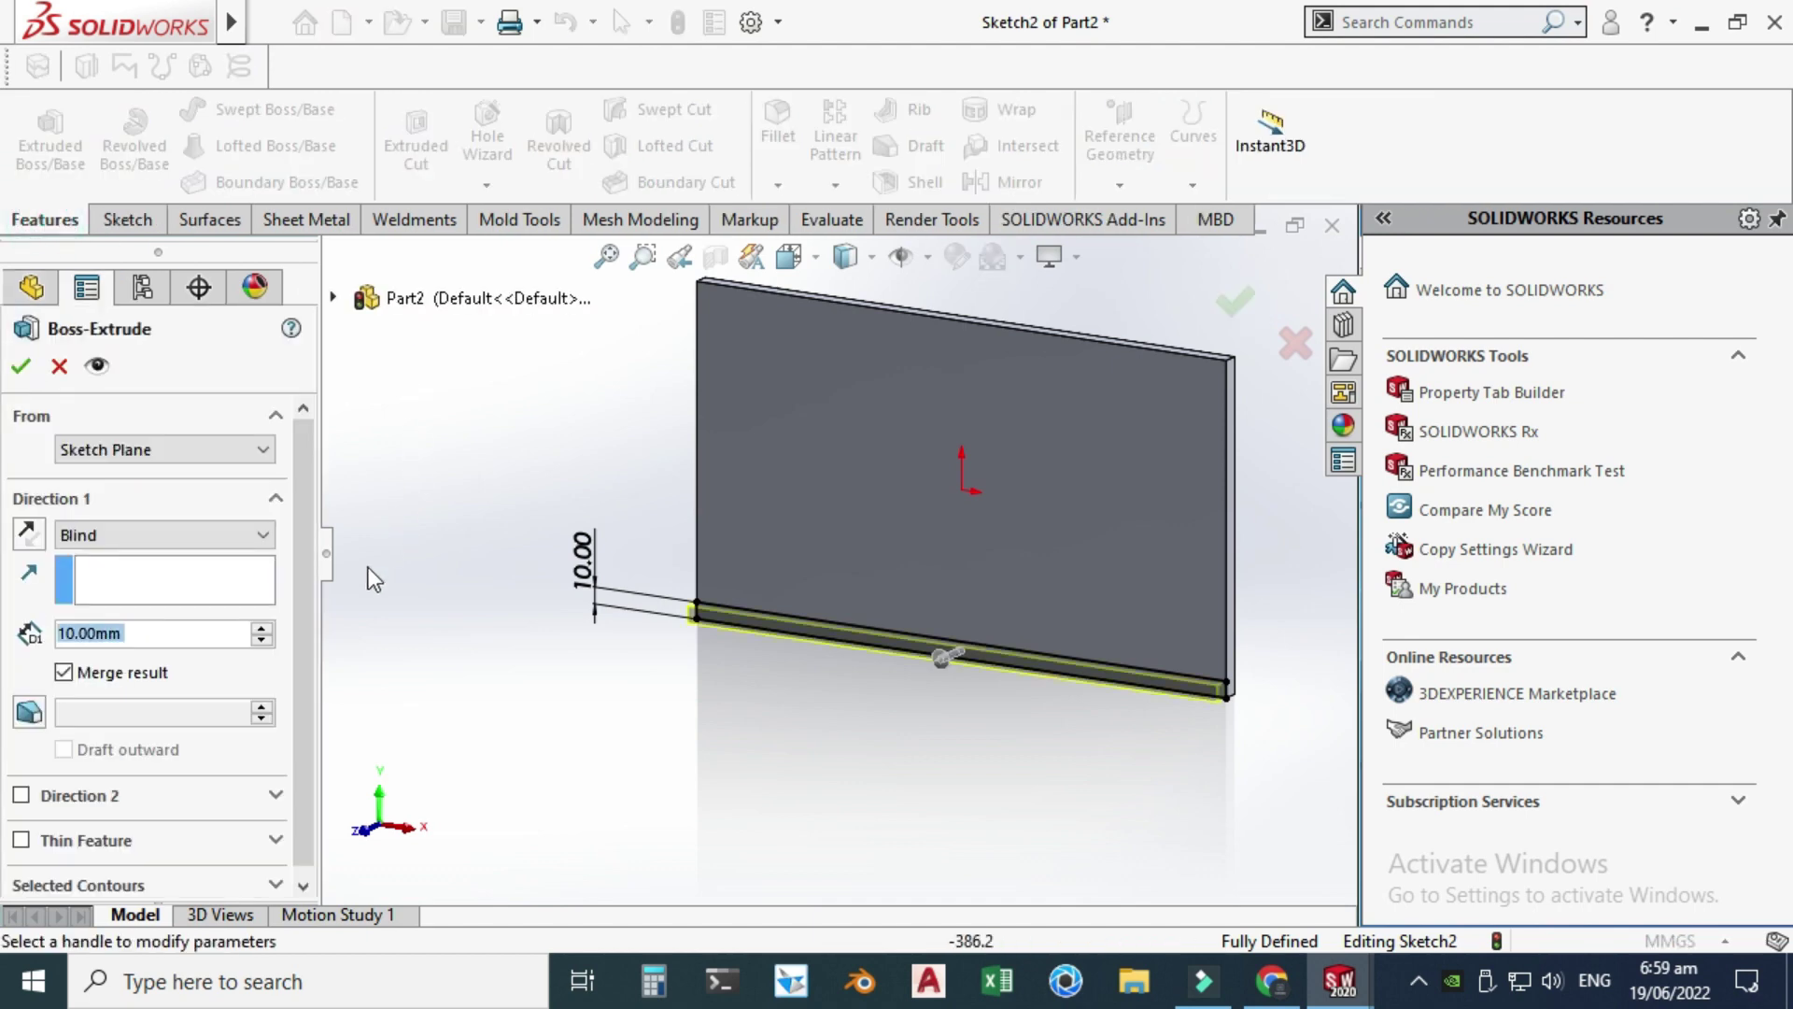
{"action": "type", "text": "100"}
{"action": "key", "text": "Return"}
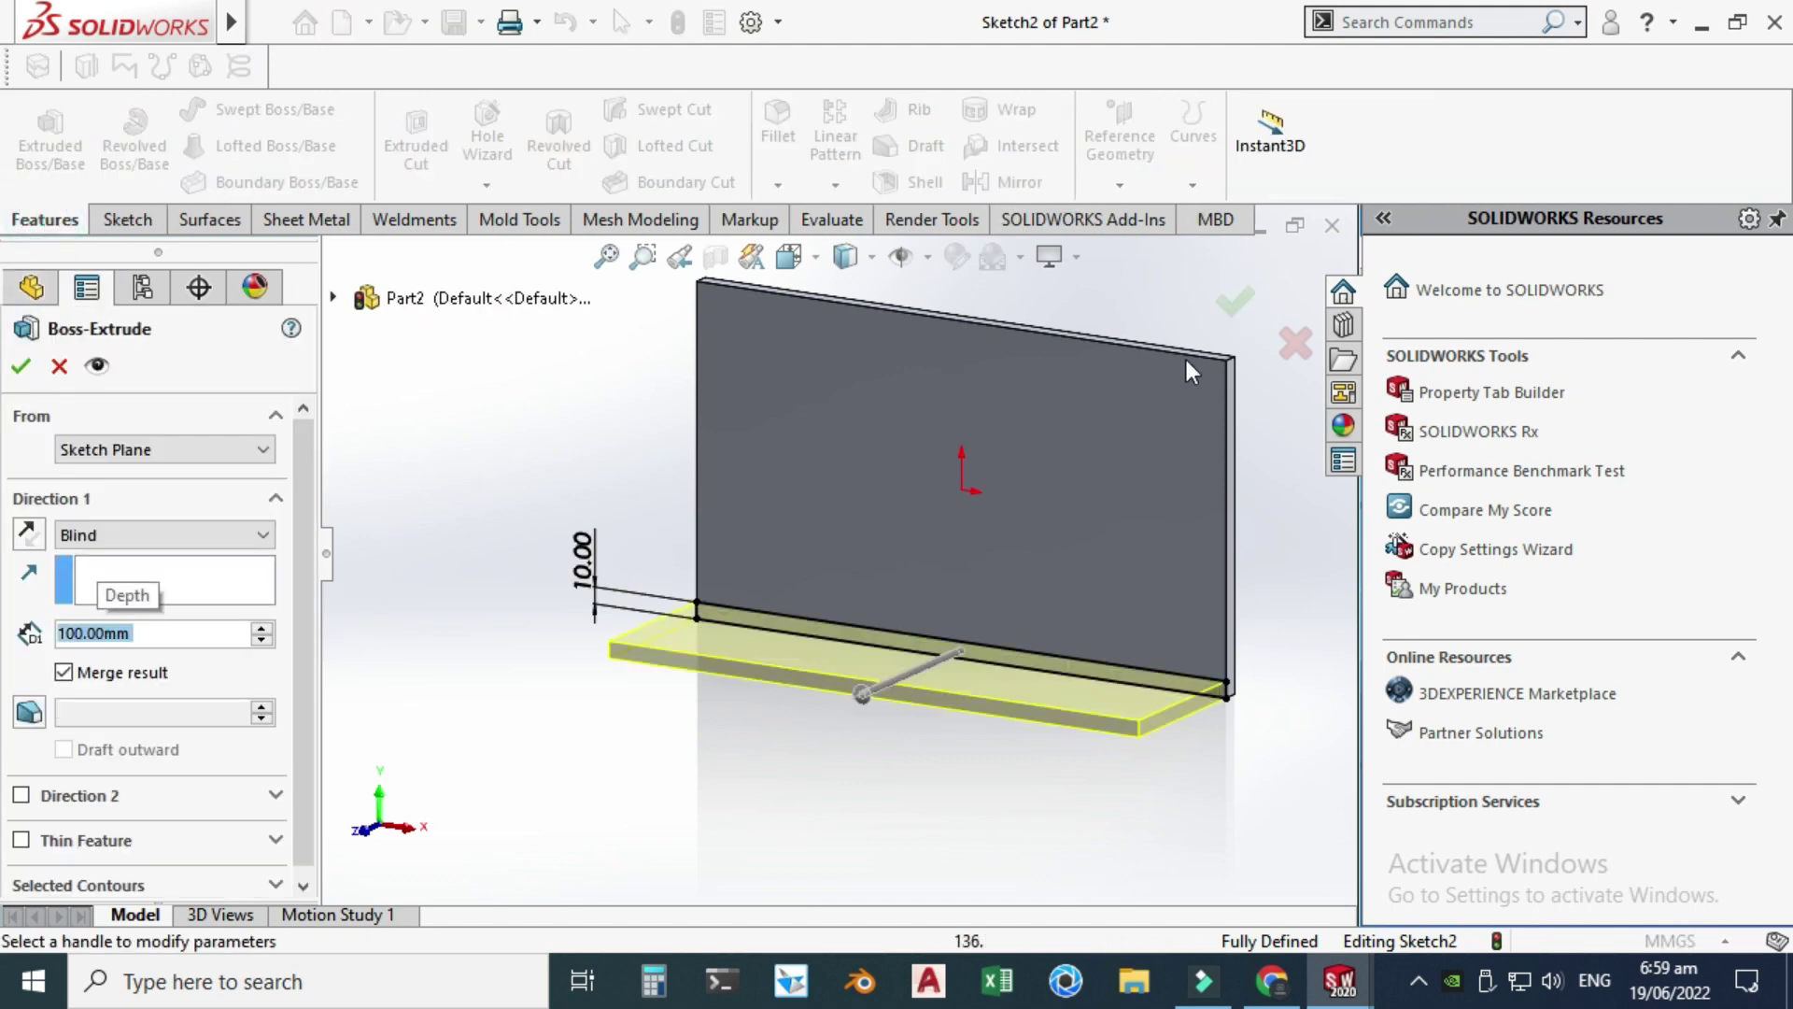
{"action": "left_click", "coordinate": [1234, 301]}
- Sketch a circle of about 12 mm radius on the upright plate's front face, centred about 97 mm right of and 20 mm above the origin
{"action": "middle_click_drag", "start_coordinate": [688, 793], "coordinate": [682, 771]}
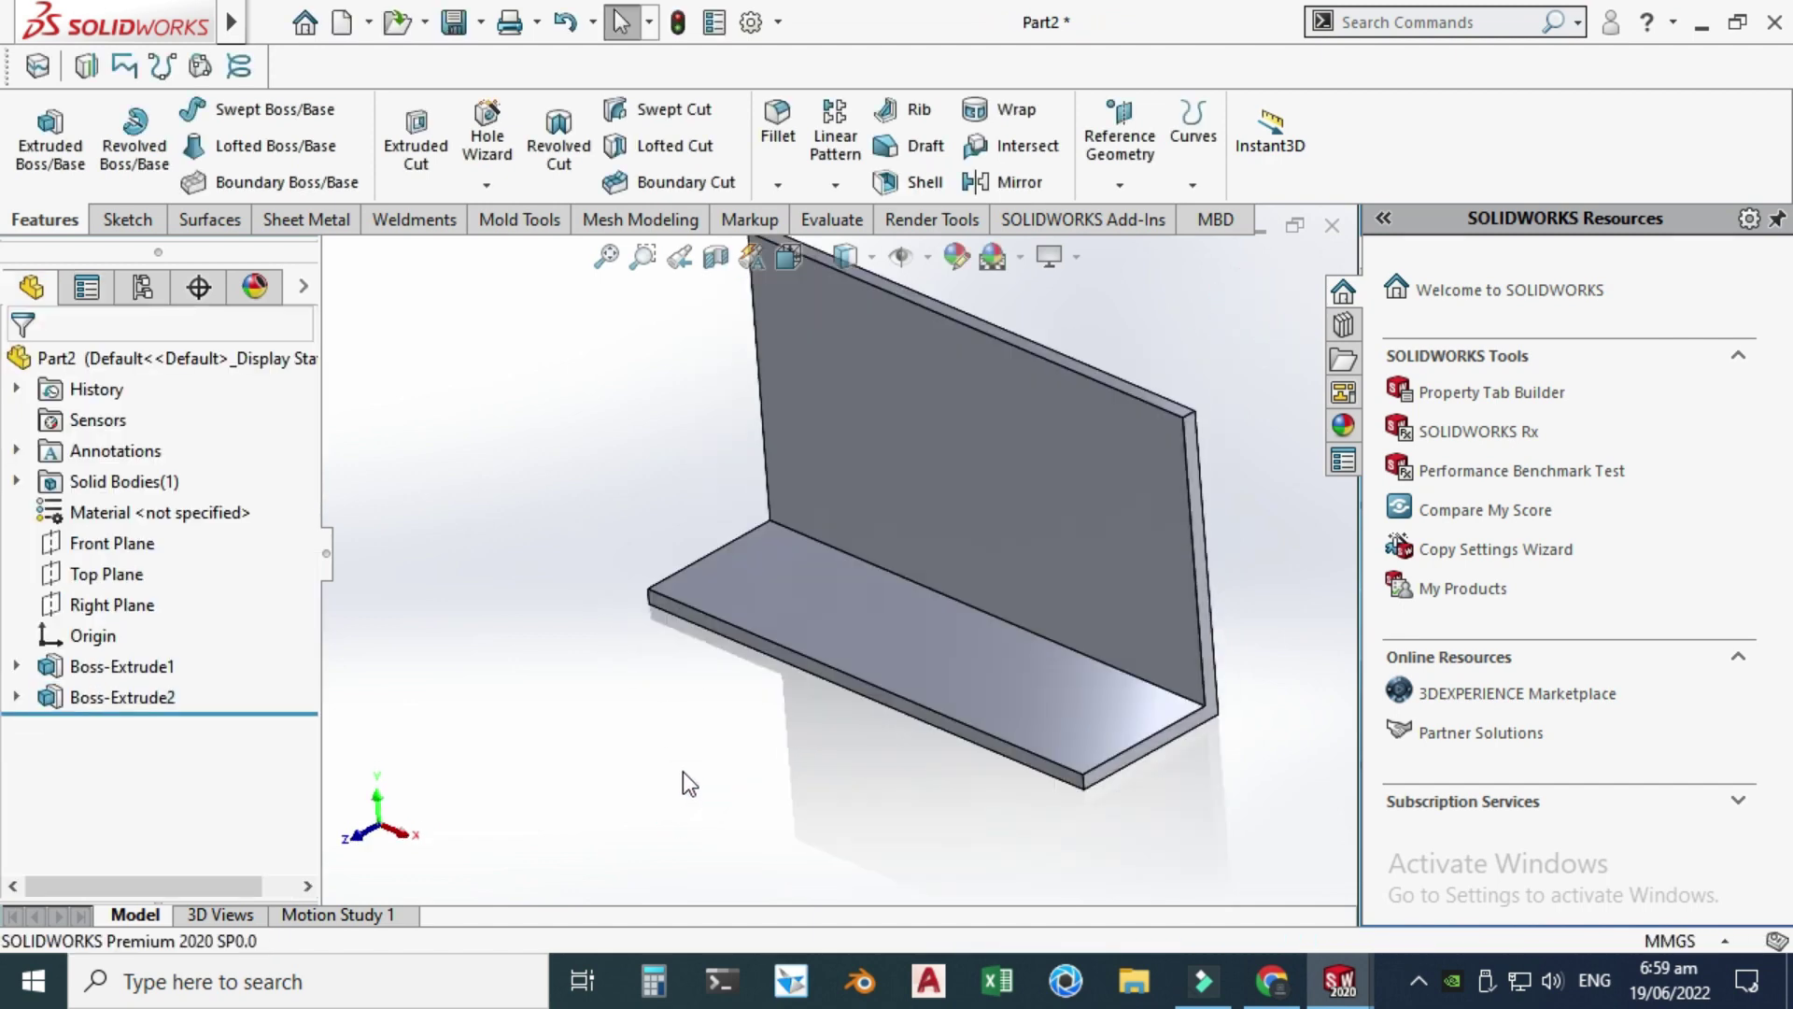
{"action": "middle_click_drag", "start_coordinate": [775, 541], "coordinate": [1027, 525]}
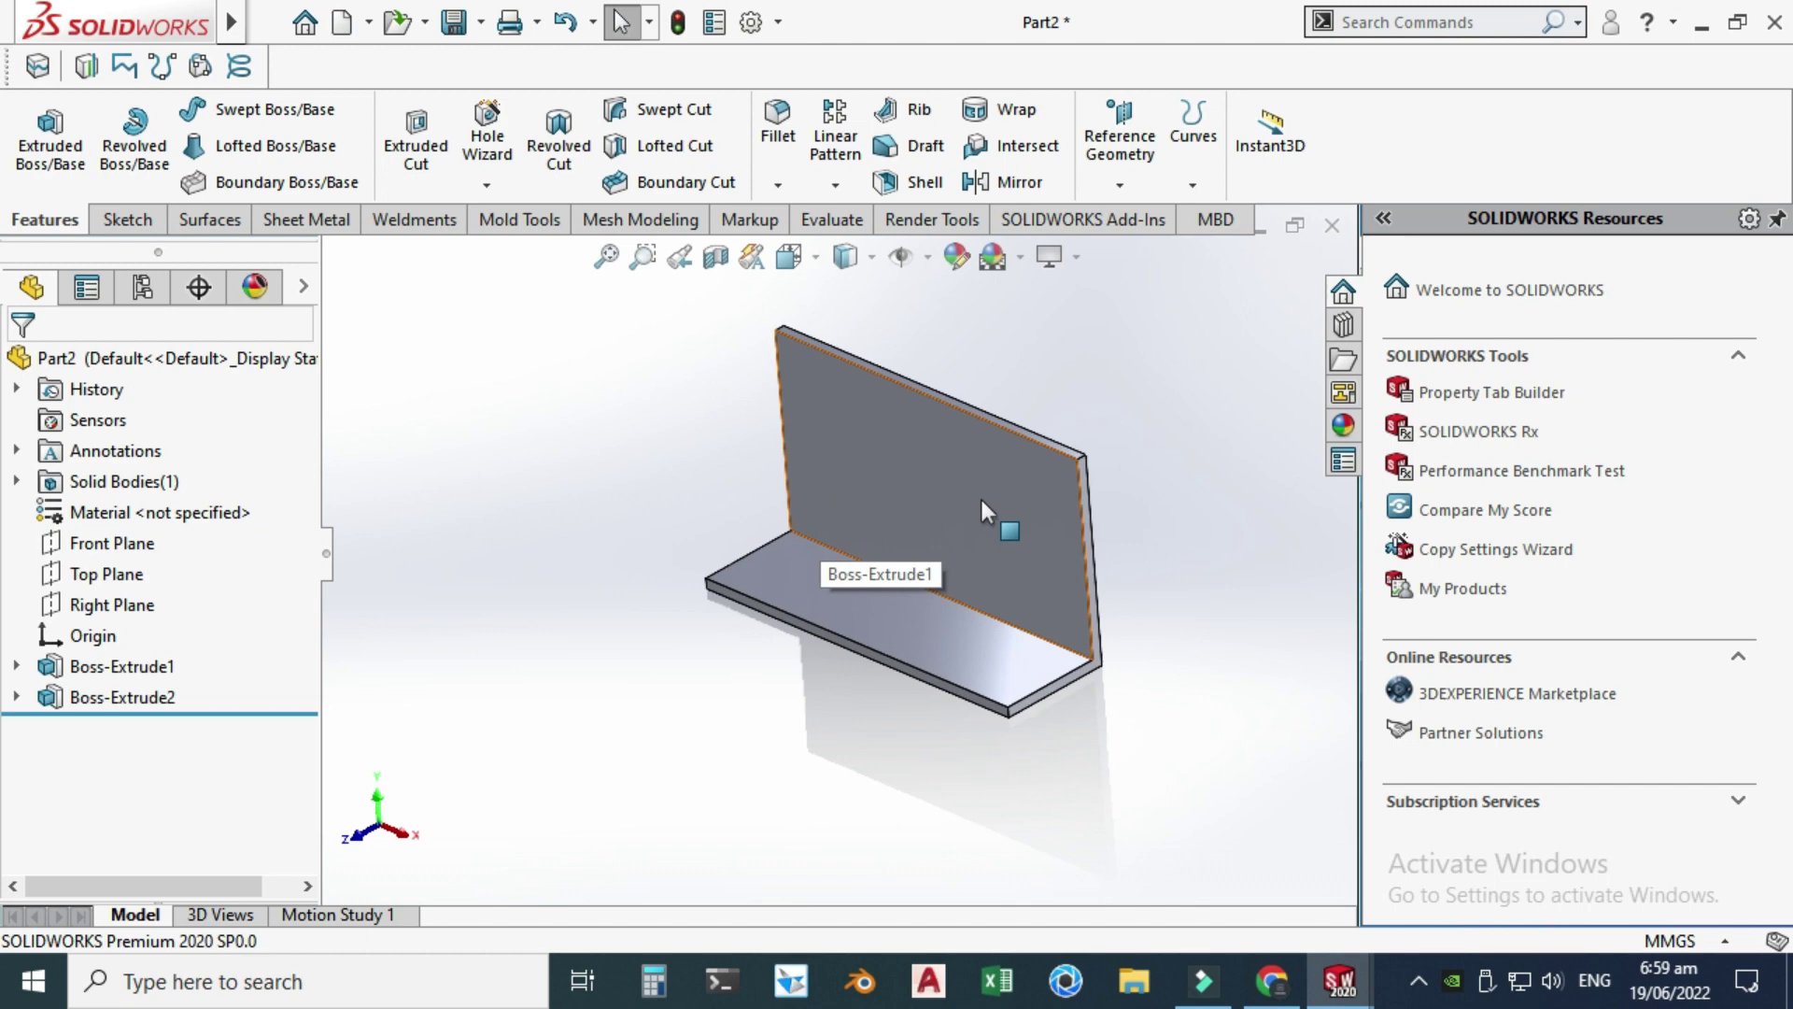
{"action": "left_click", "coordinate": [142, 225]}
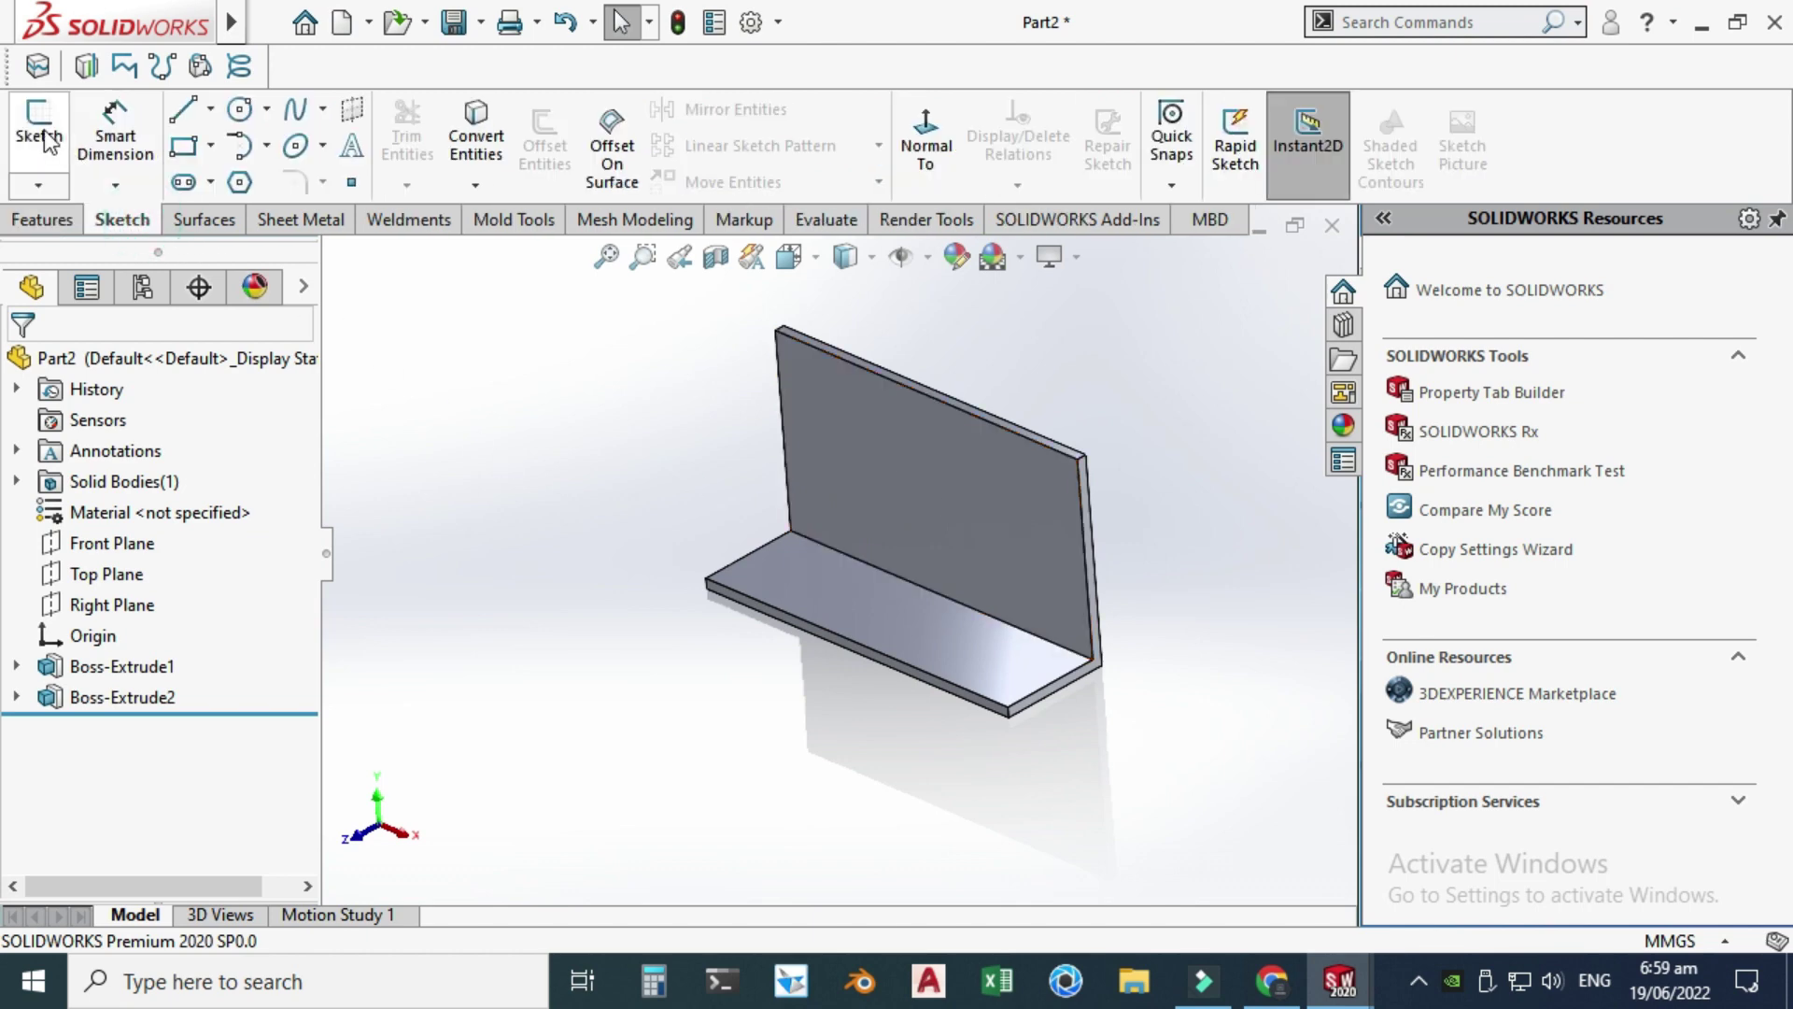
{"action": "left_click", "coordinate": [39, 131]}
{"action": "left_click", "coordinate": [831, 347]}
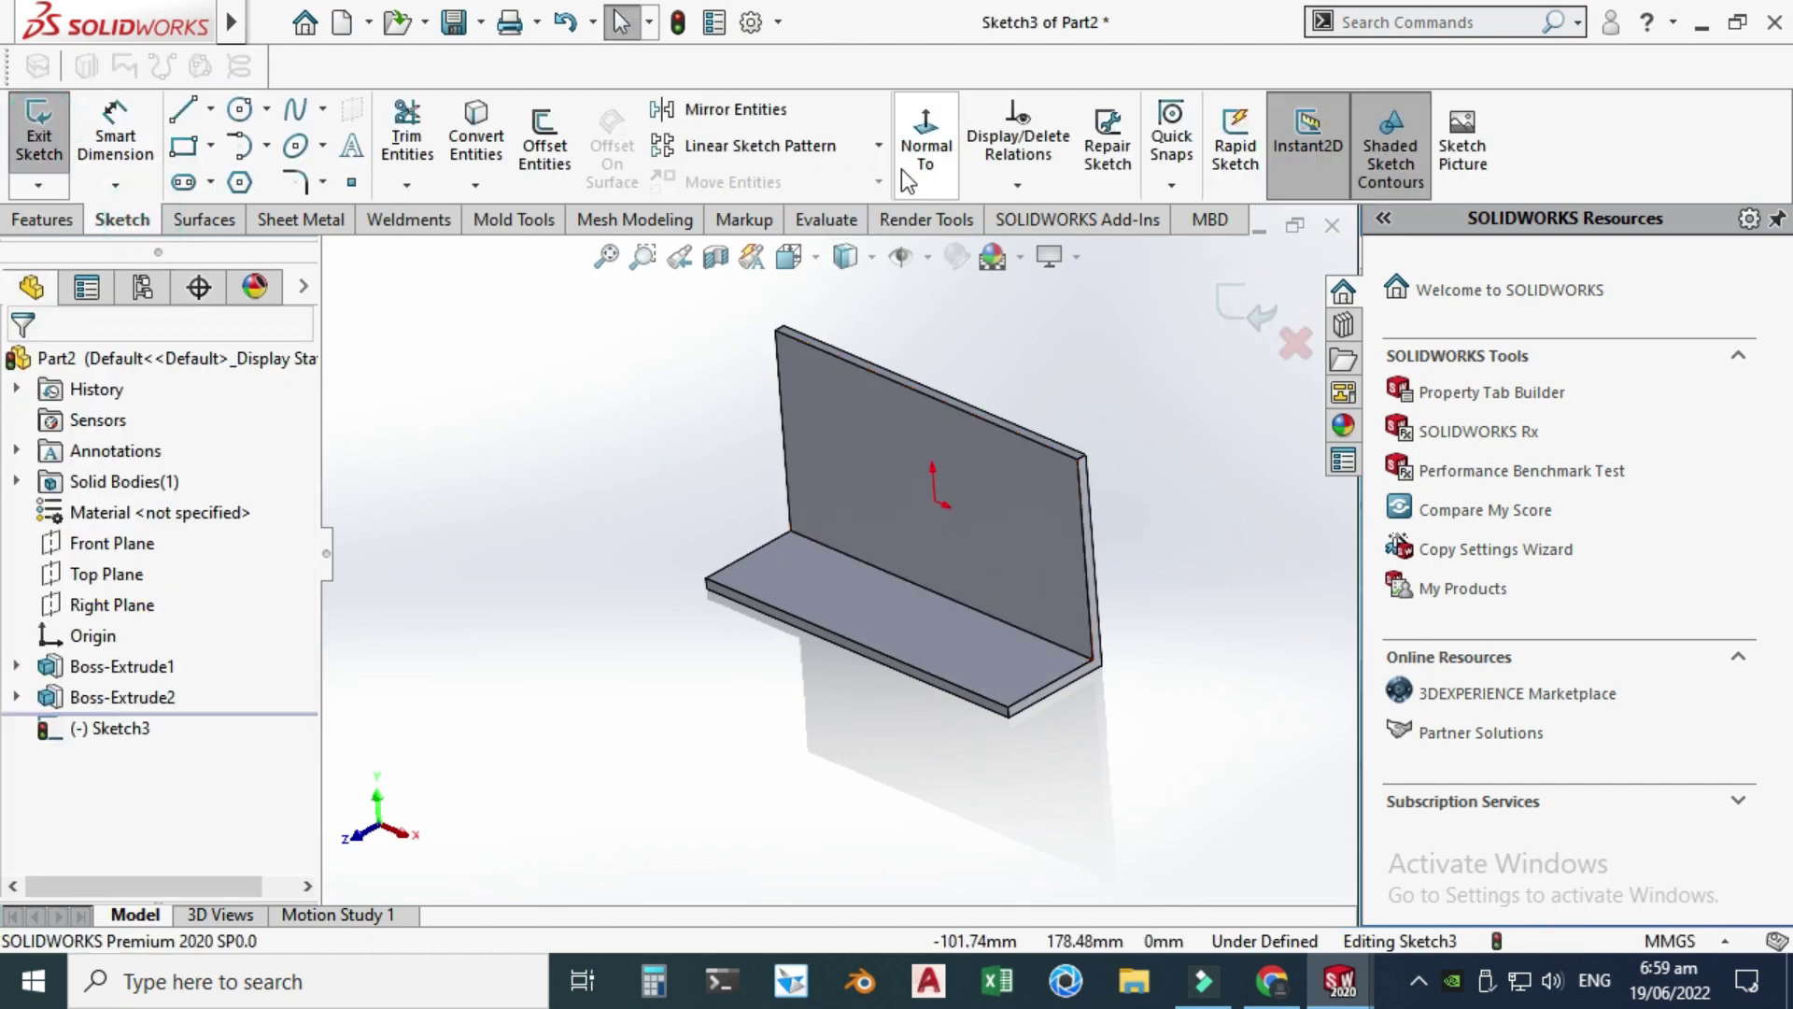
{"action": "left_click", "coordinate": [923, 154]}
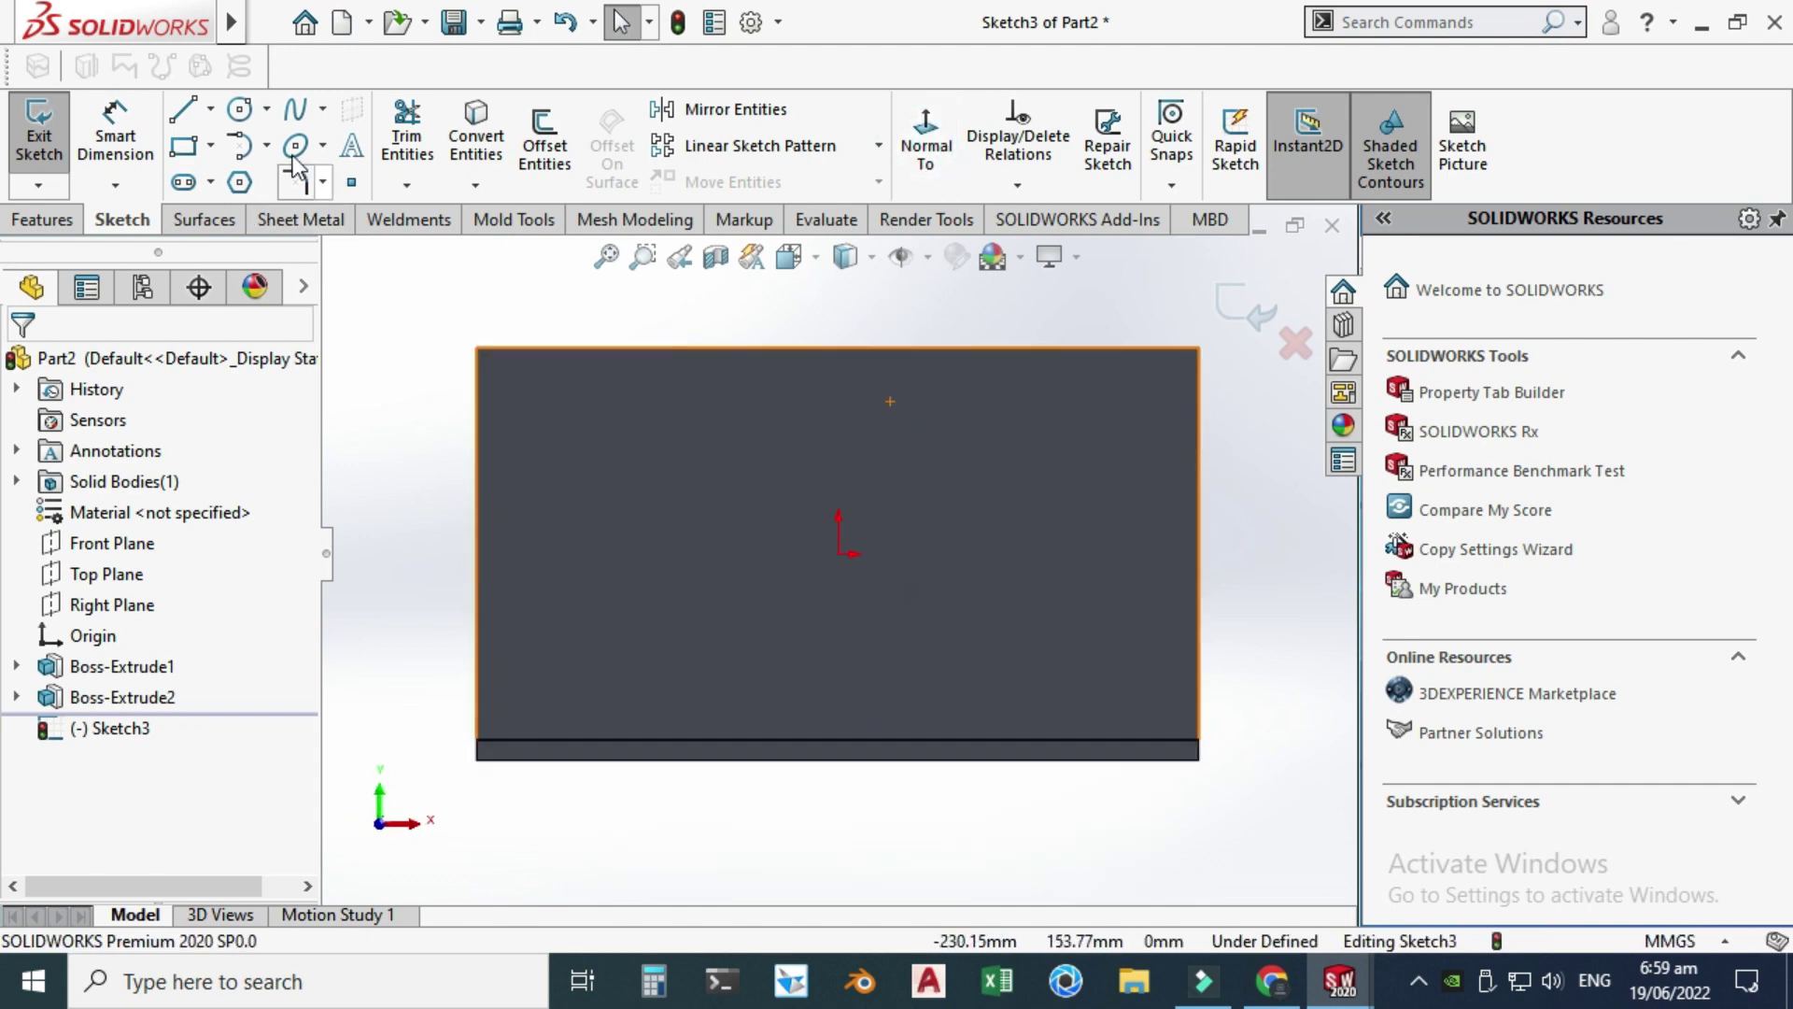
{"action": "left_click", "coordinate": [241, 112]}
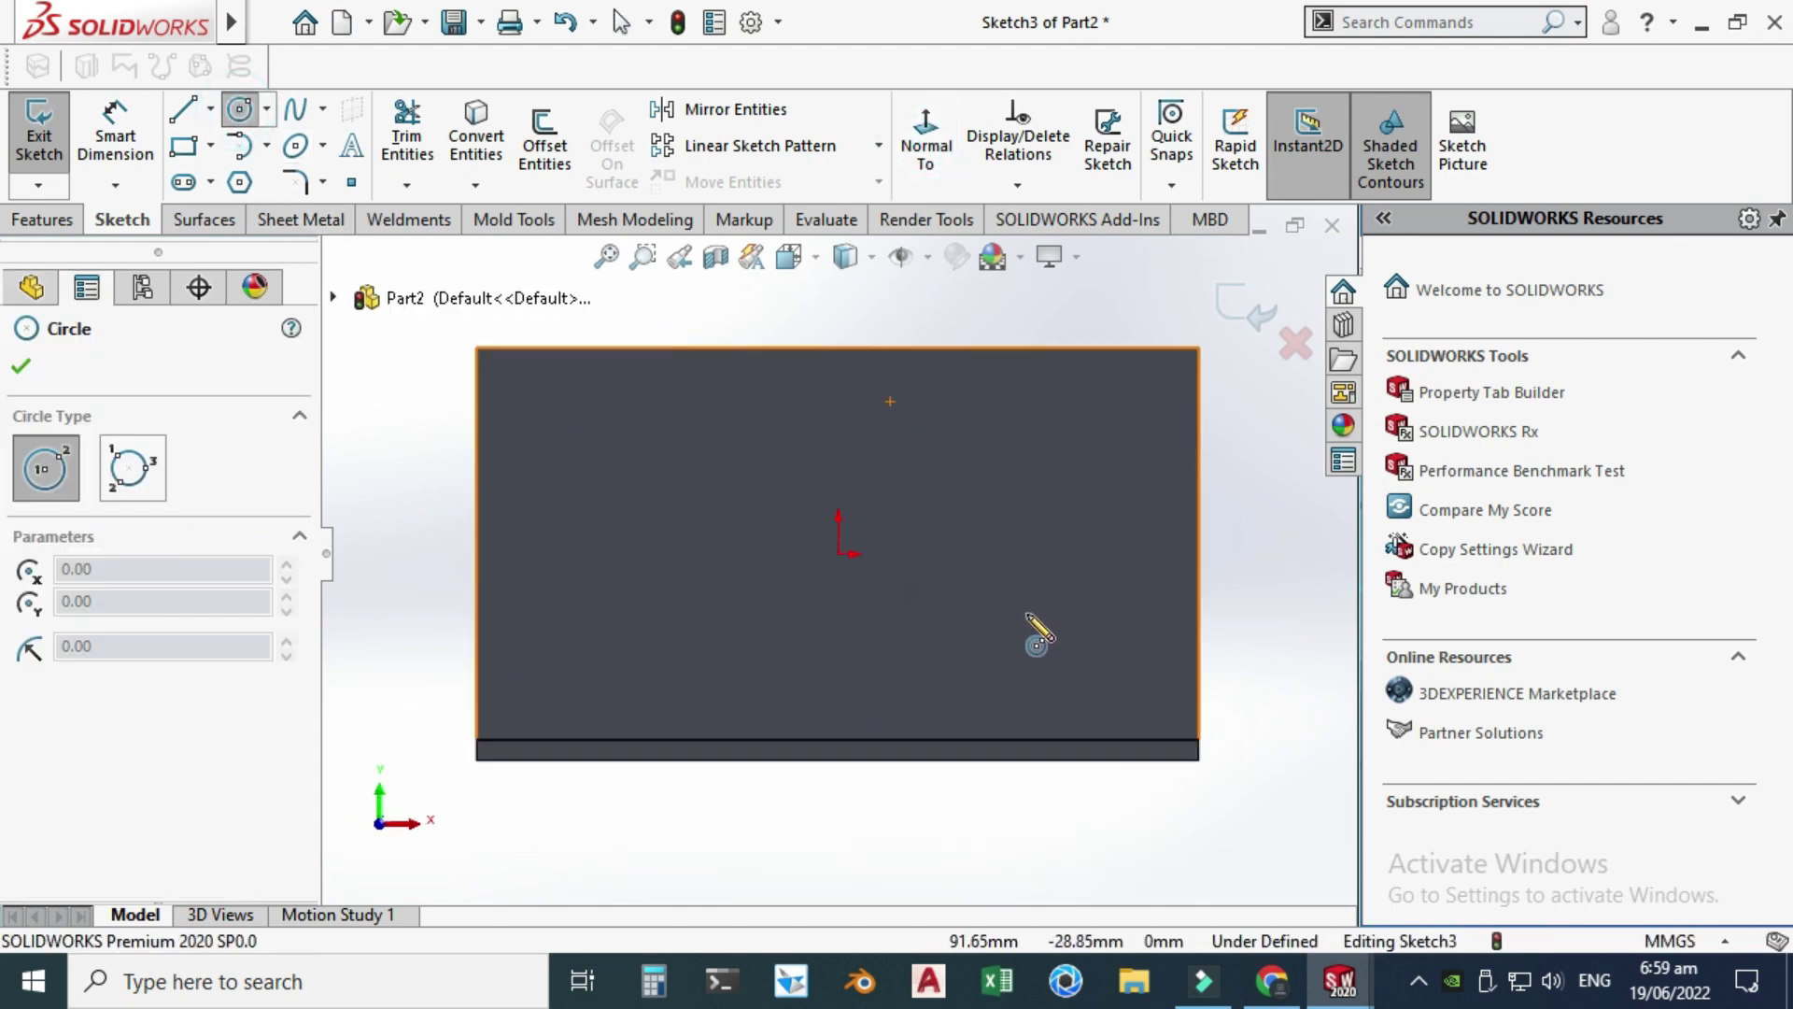
{"action": "left_click", "coordinate": [1039, 512]}
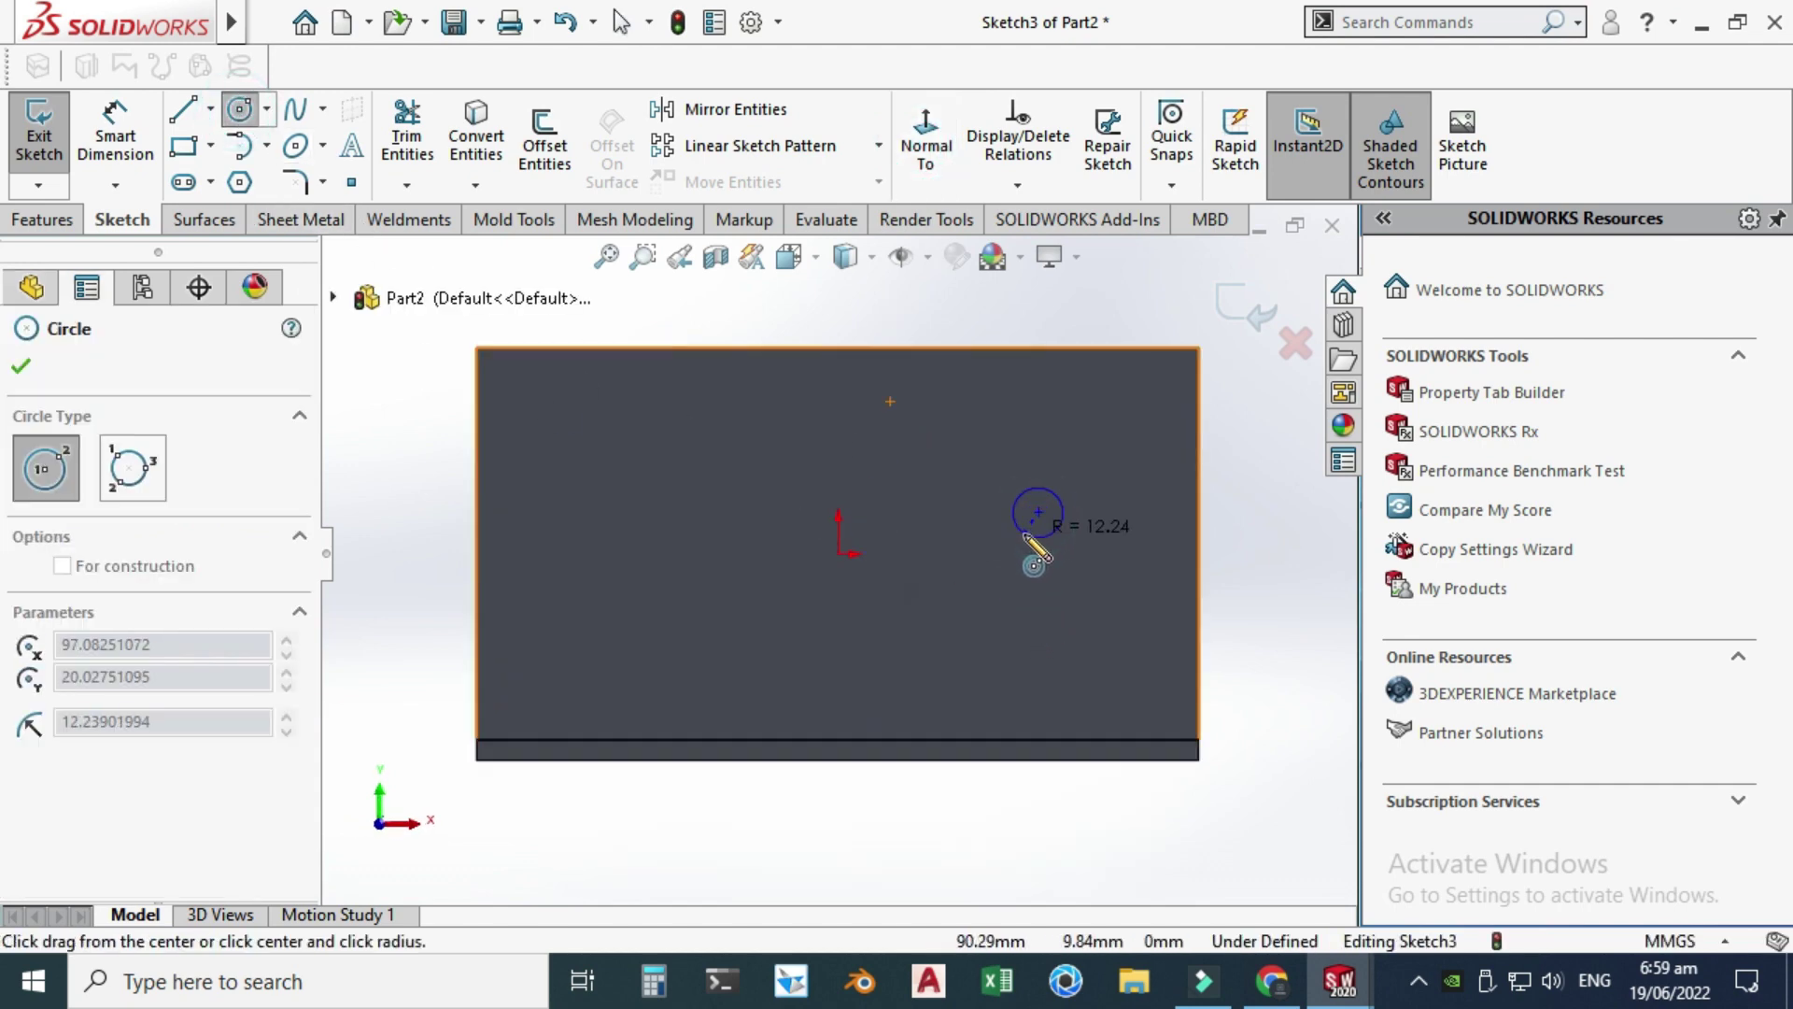
{"action": "left_click", "coordinate": [1027, 536]}
{"action": "key", "text": "Escape"}
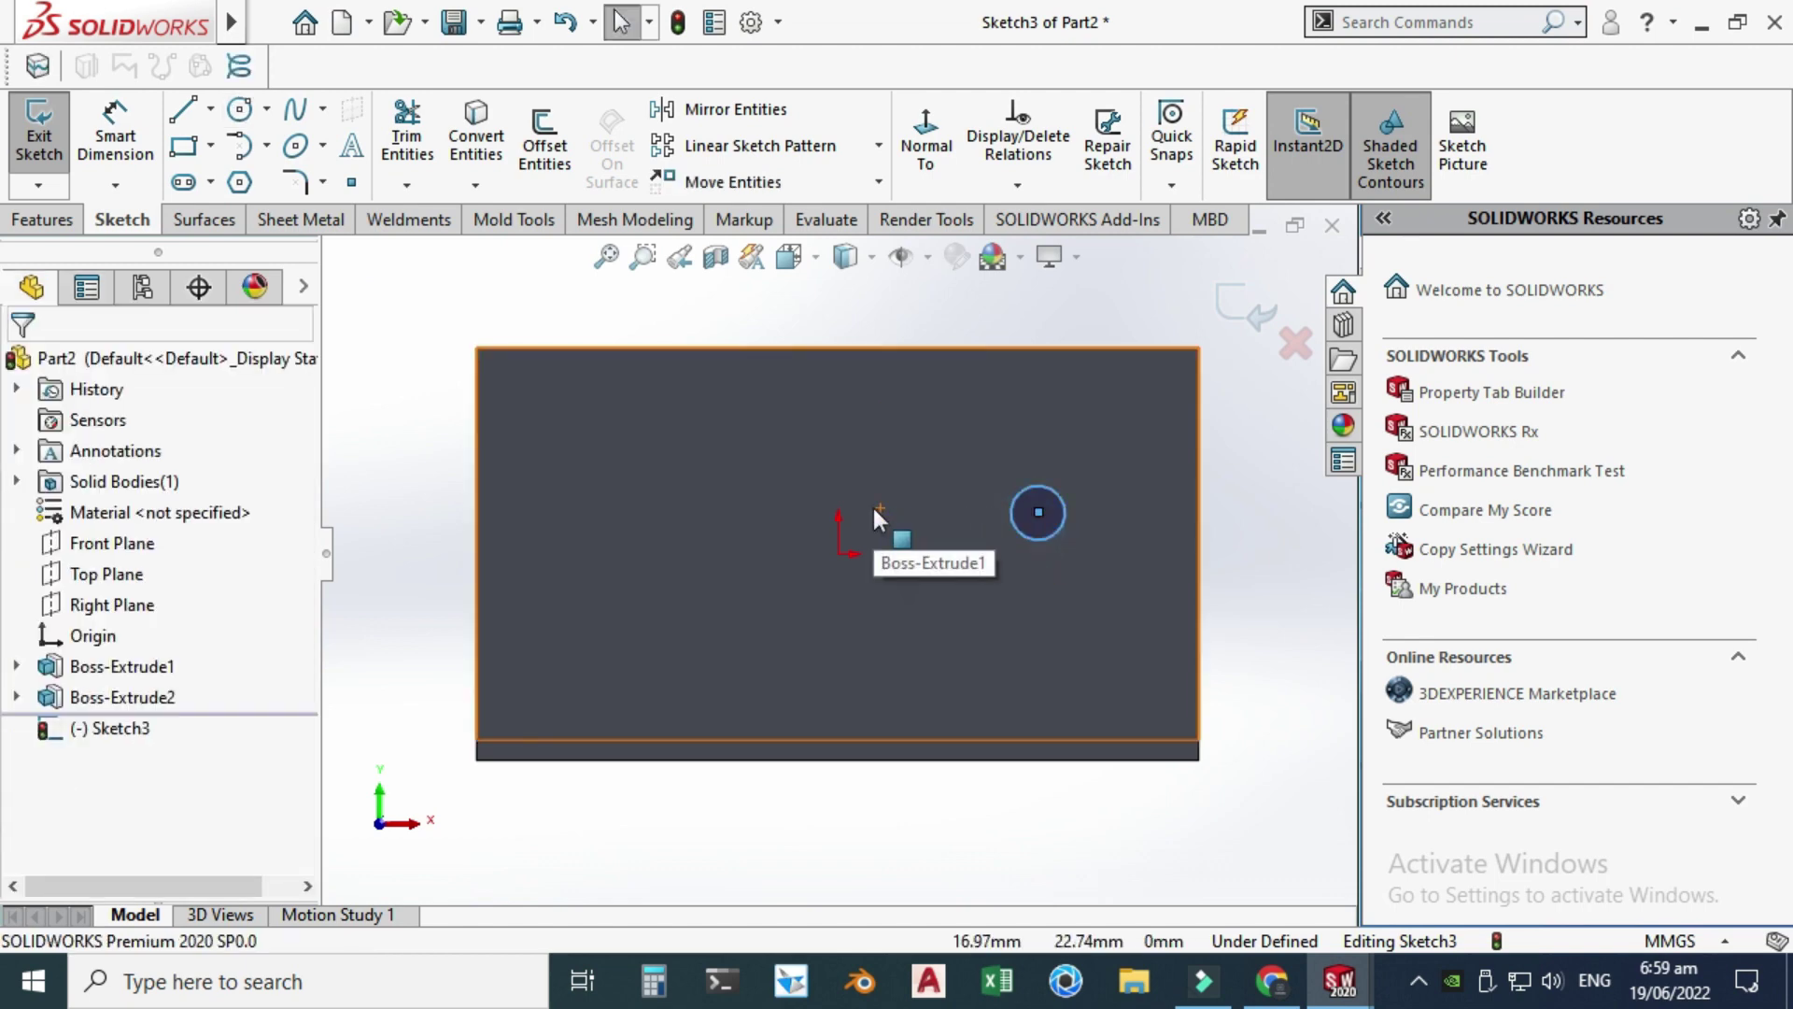
- Dimension the horizontal distance between the origin and the circle's centre to 77 mm
{"action": "left_click", "coordinate": [115, 140]}
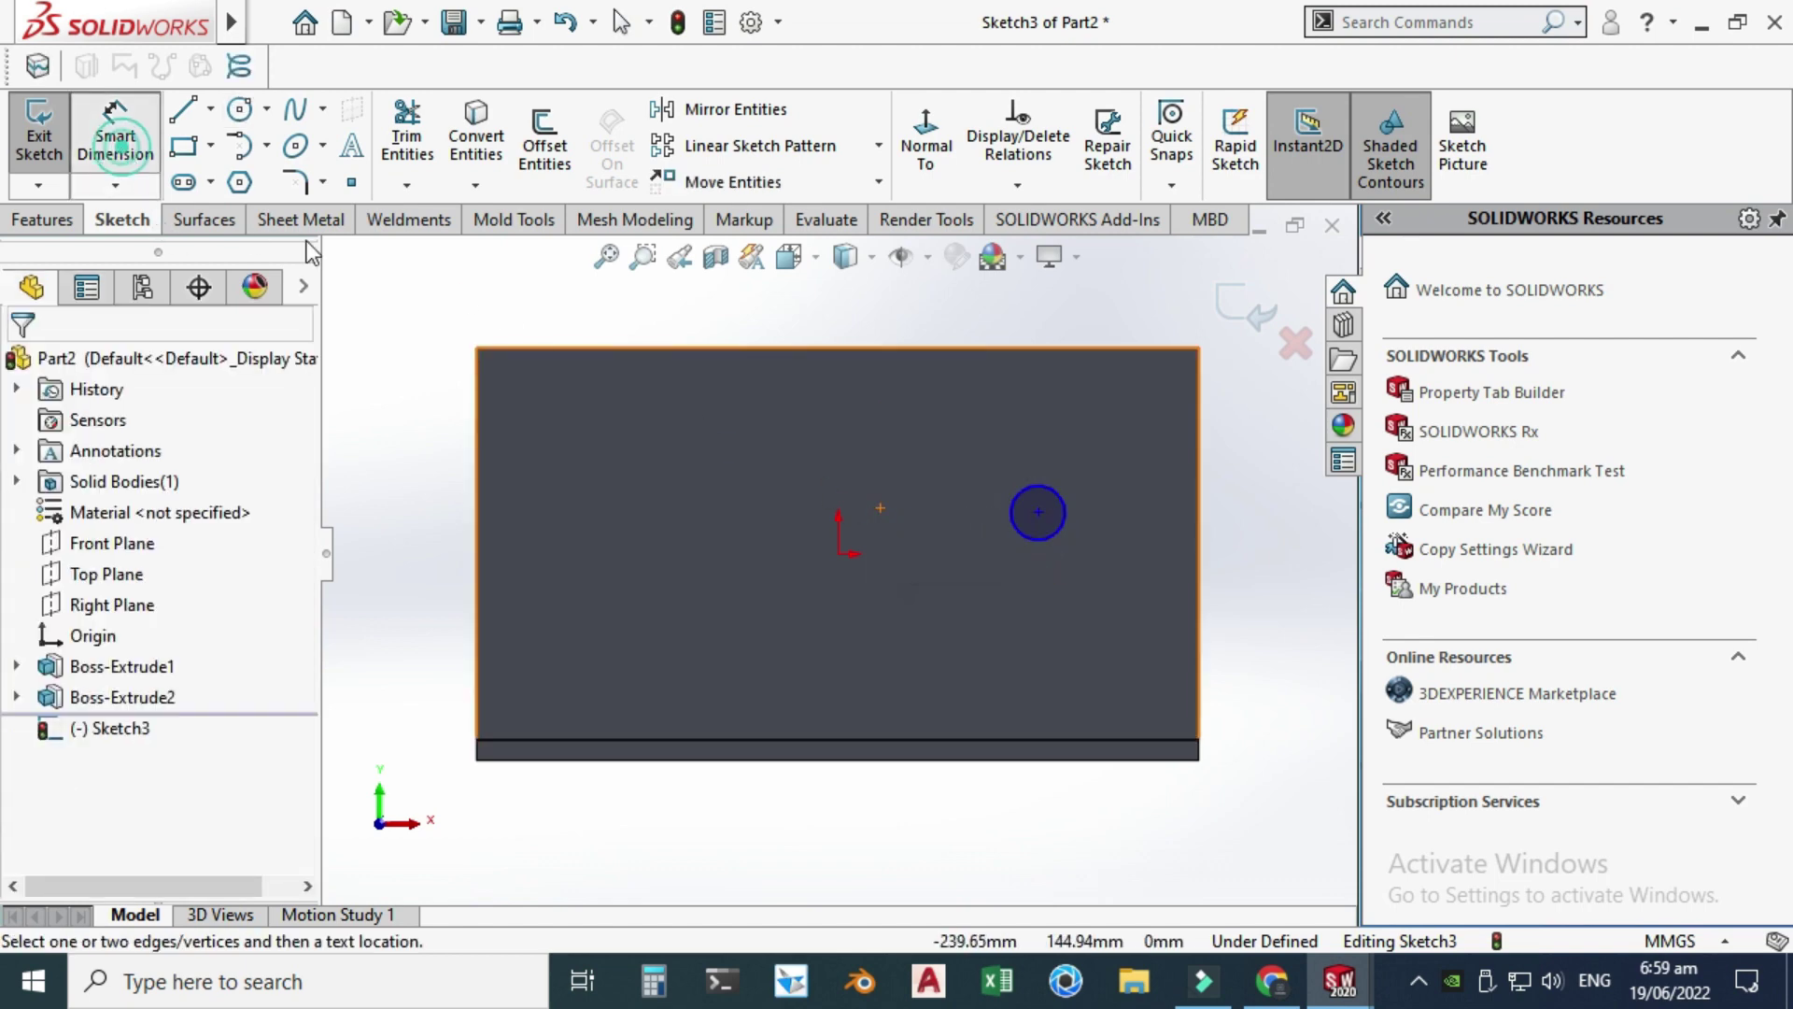
{"action": "left_click", "coordinate": [1036, 513]}
{"action": "left_click", "coordinate": [835, 550]}
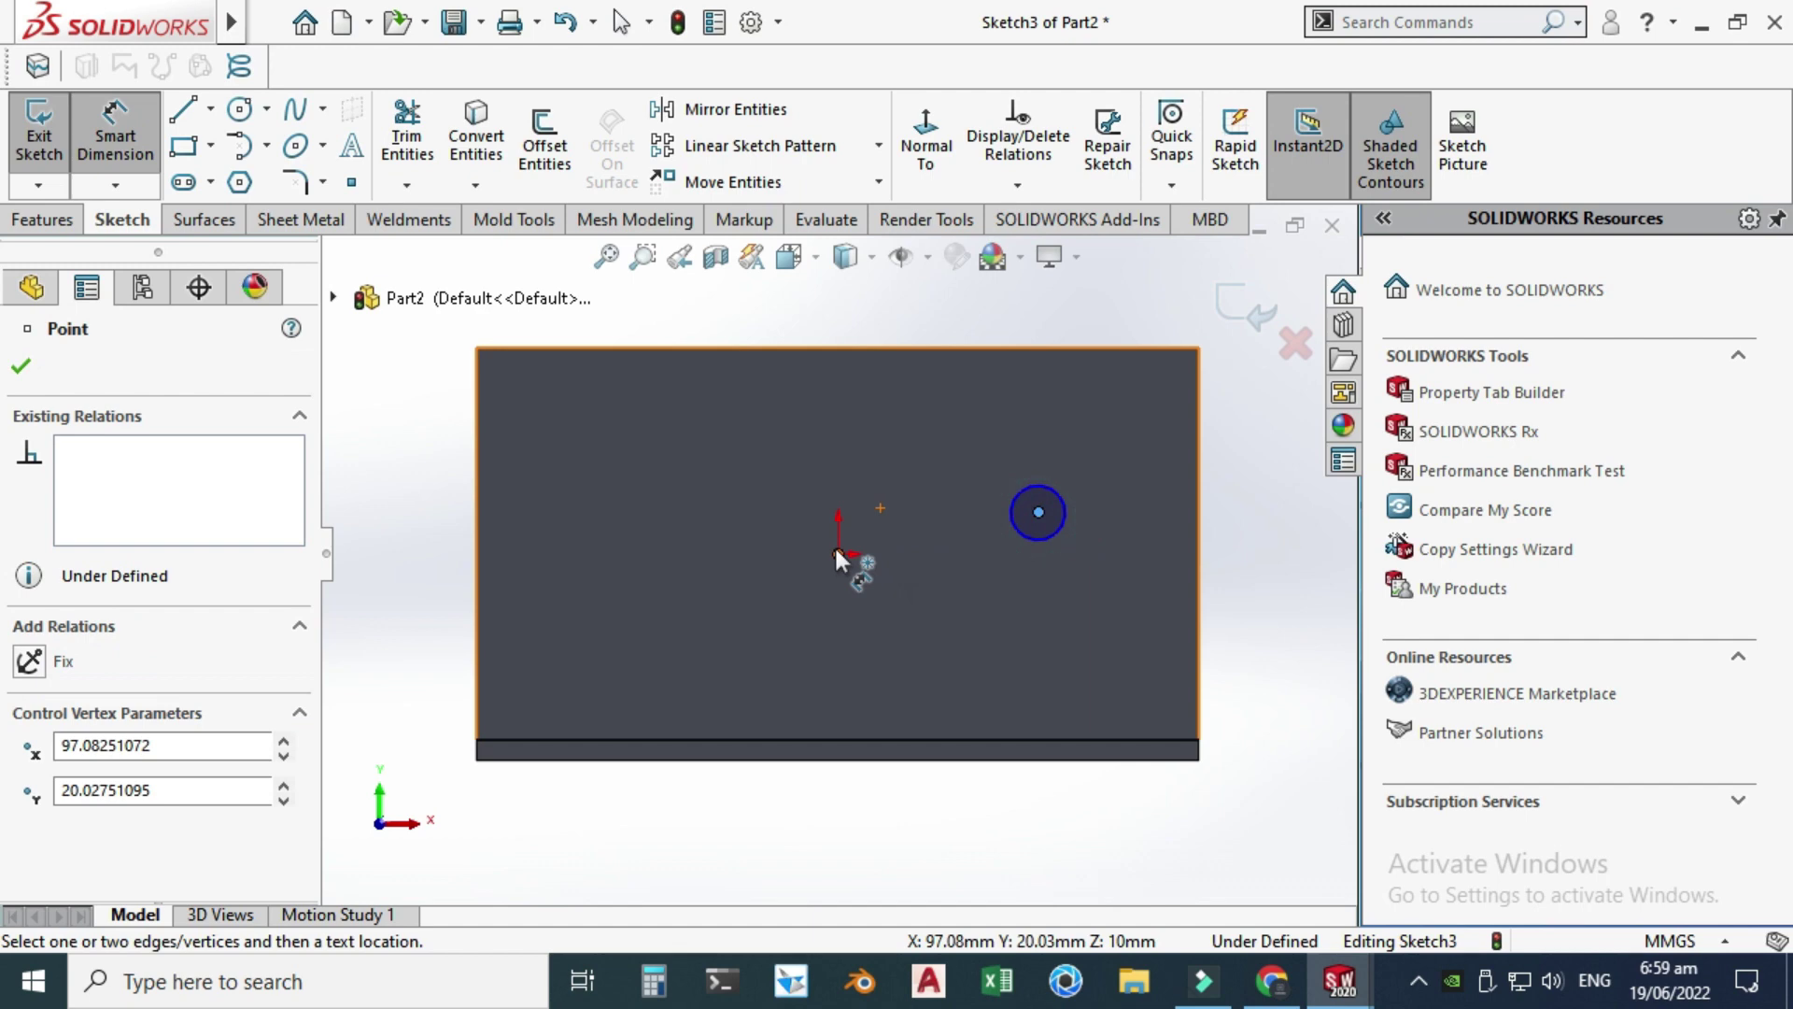
{"action": "left_click", "coordinate": [971, 659]}
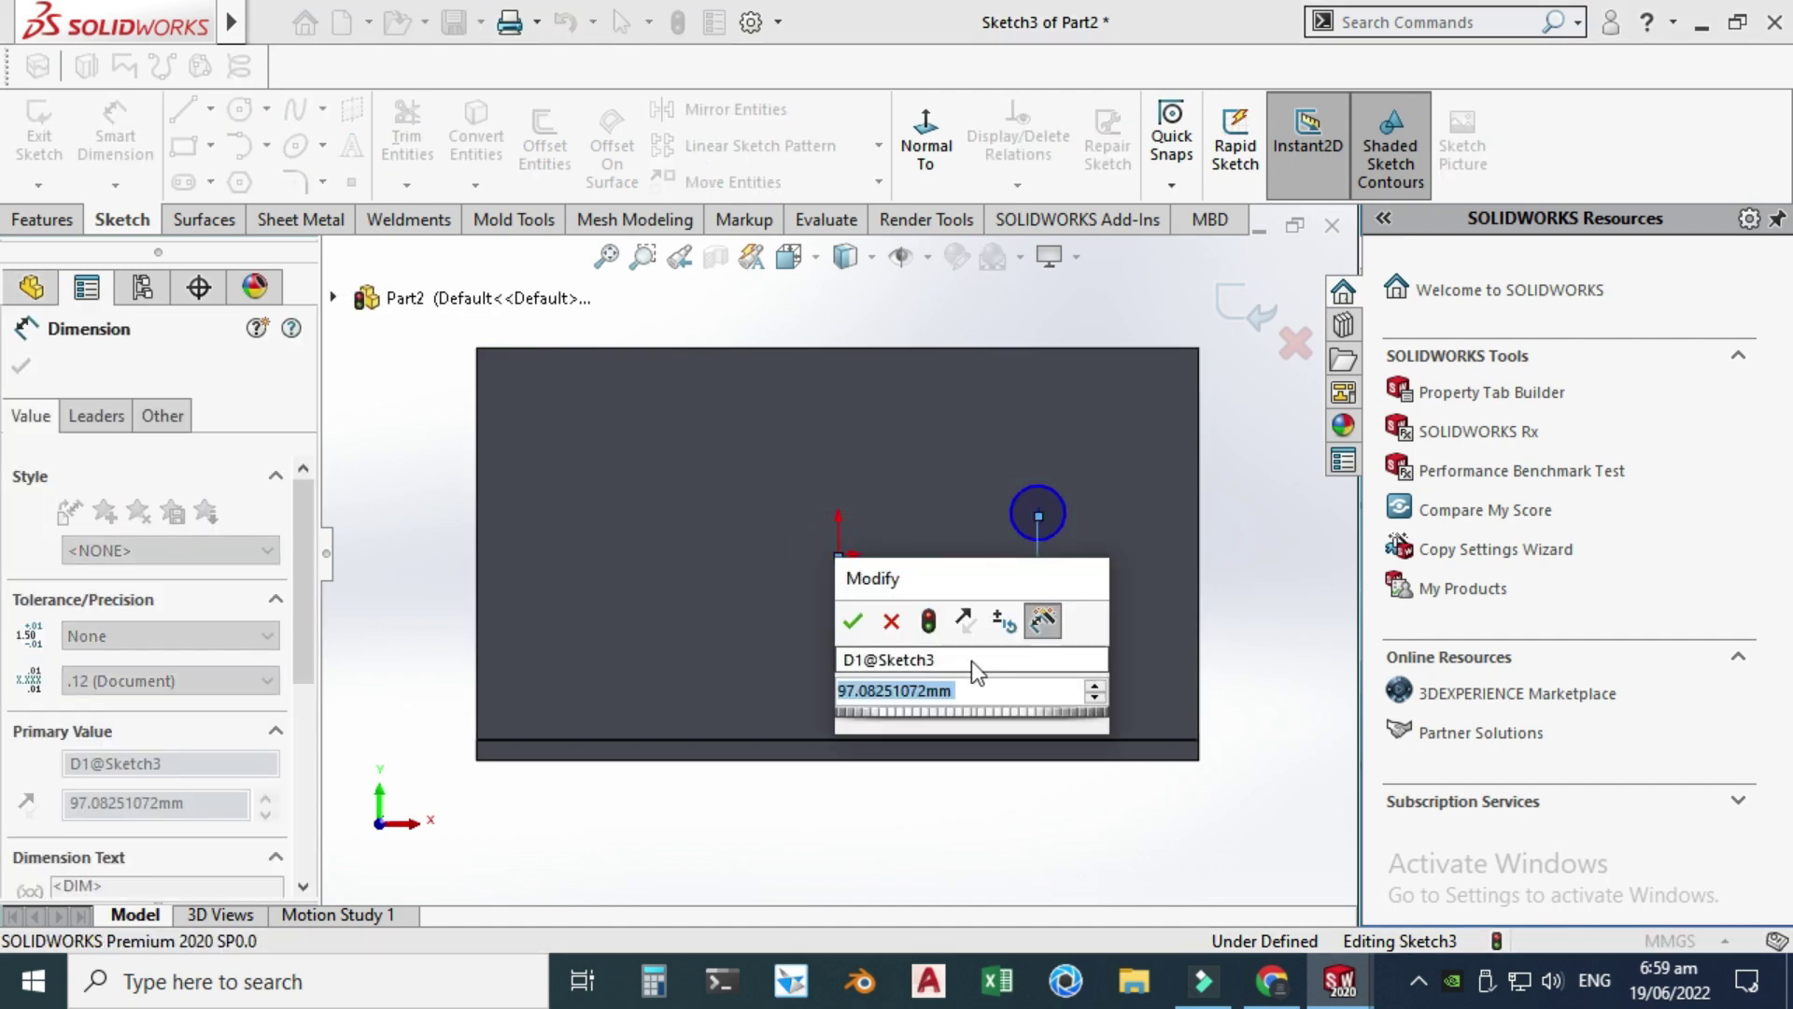
{"action": "type", "text": "77"}
{"action": "key", "text": "Return"}
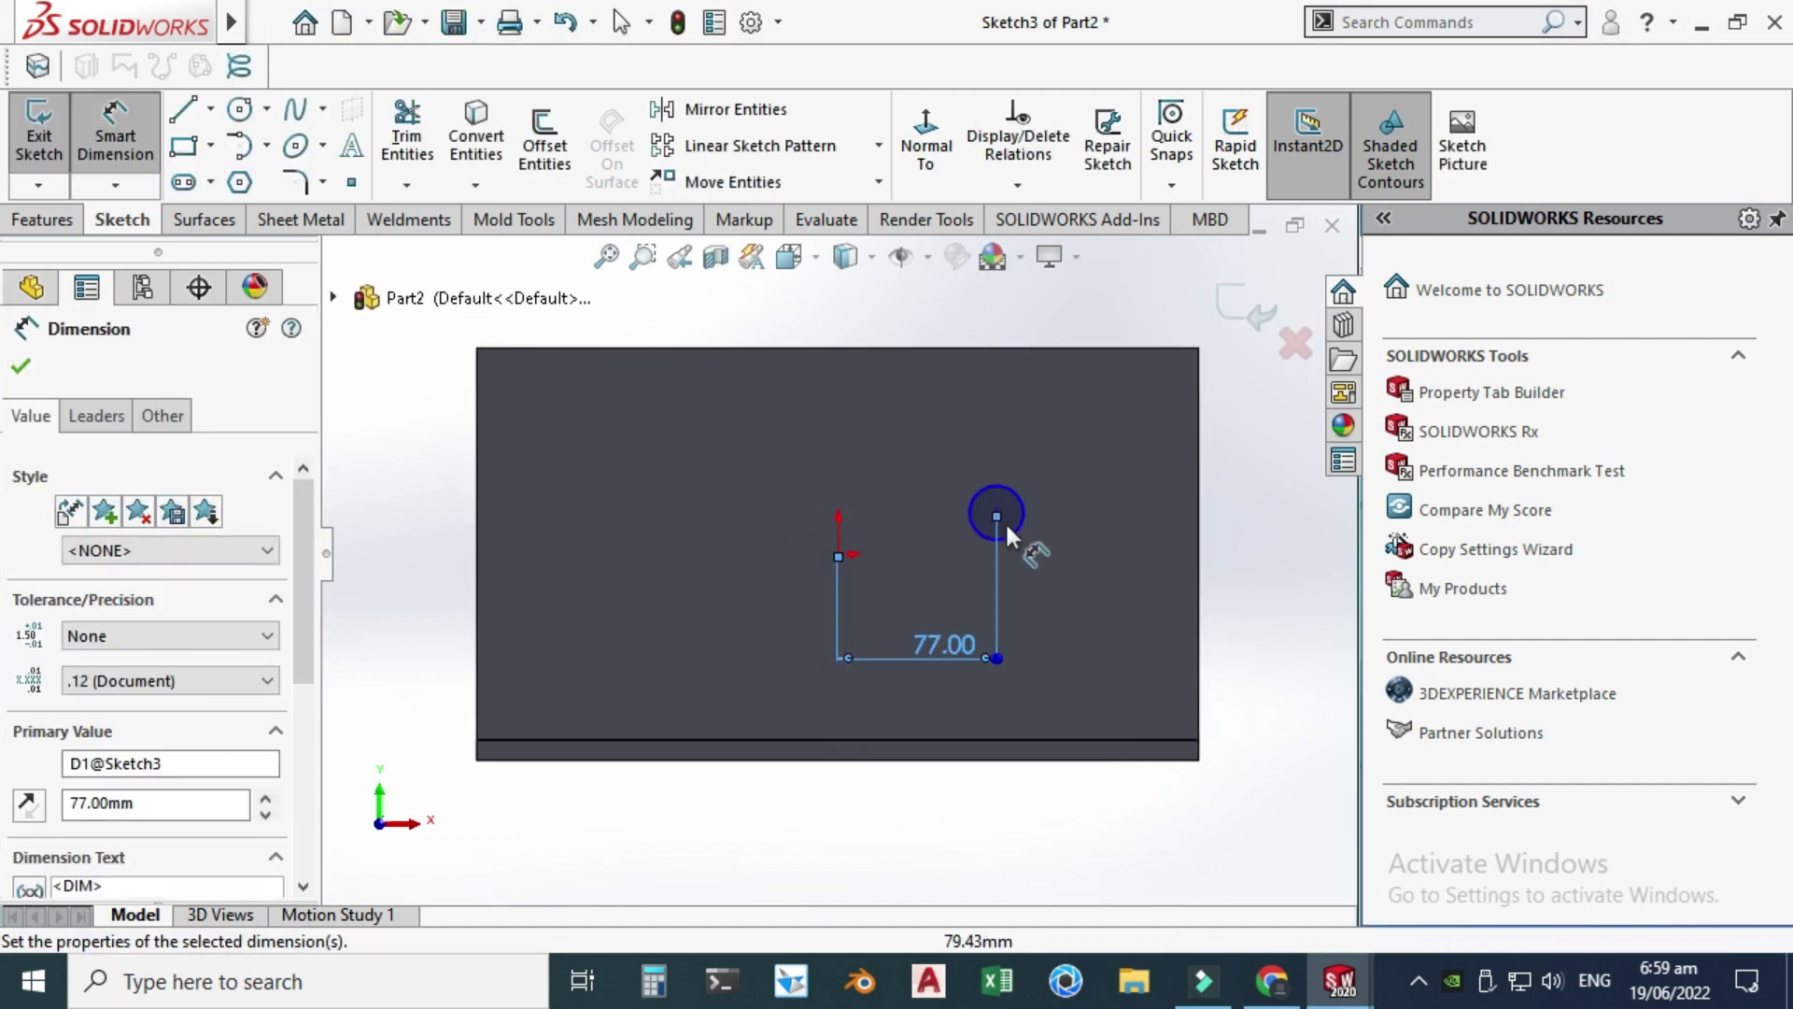
{"action": "key", "text": "Escape"}
- Dimension the circle centre's height above the base's upper edge to 80 mm
{"action": "left_click", "coordinate": [131, 140]}
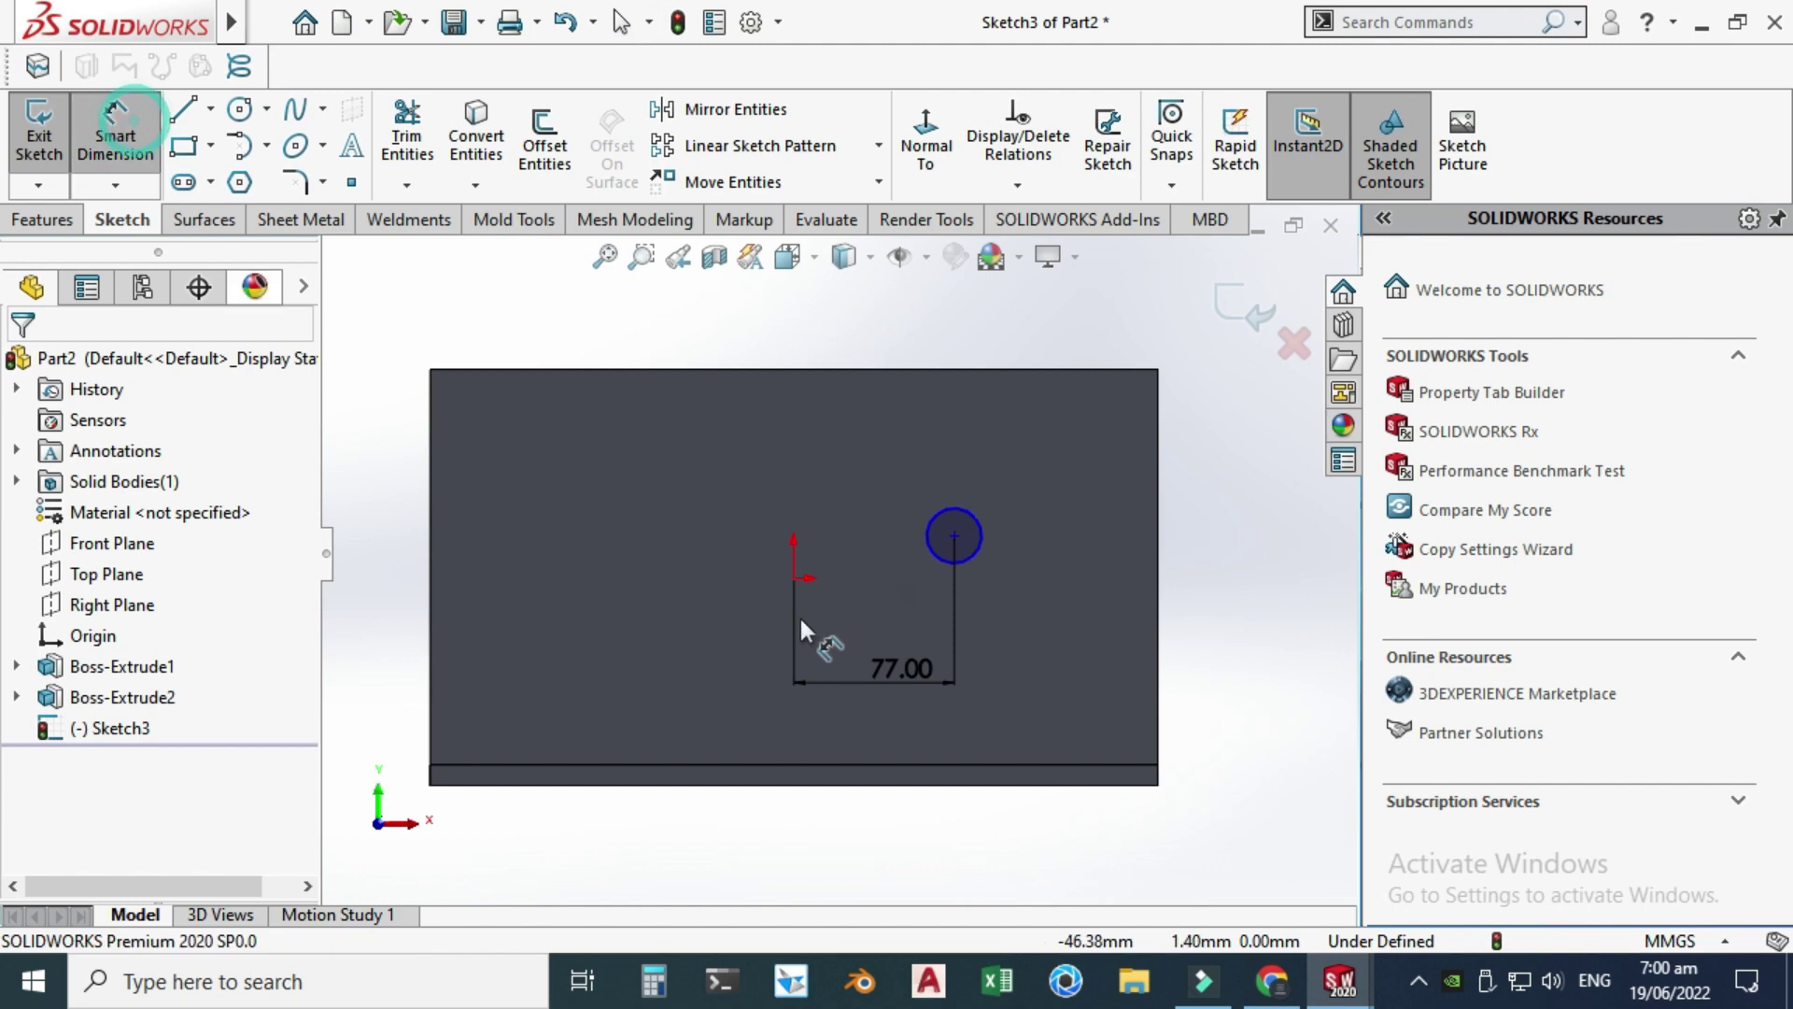
{"action": "left_click", "coordinate": [1009, 763]}
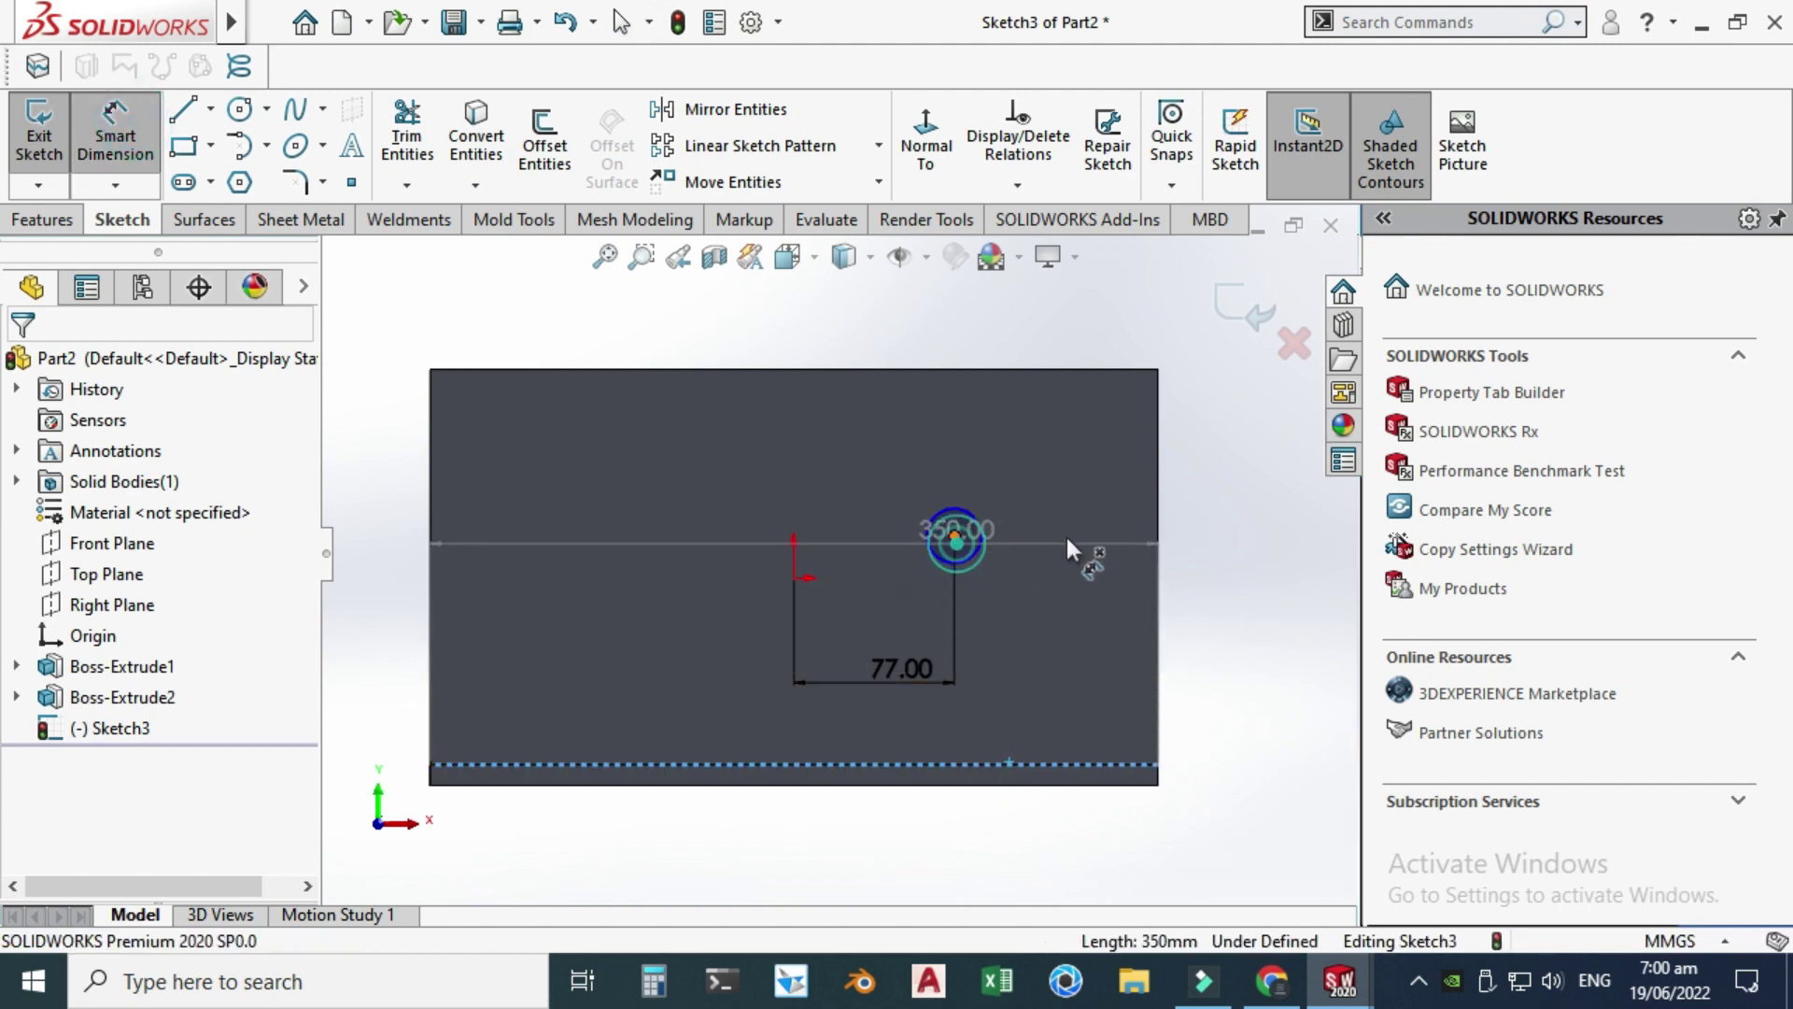
{"action": "left_click", "coordinate": [954, 540]}
{"action": "left_click", "coordinate": [1235, 551]}
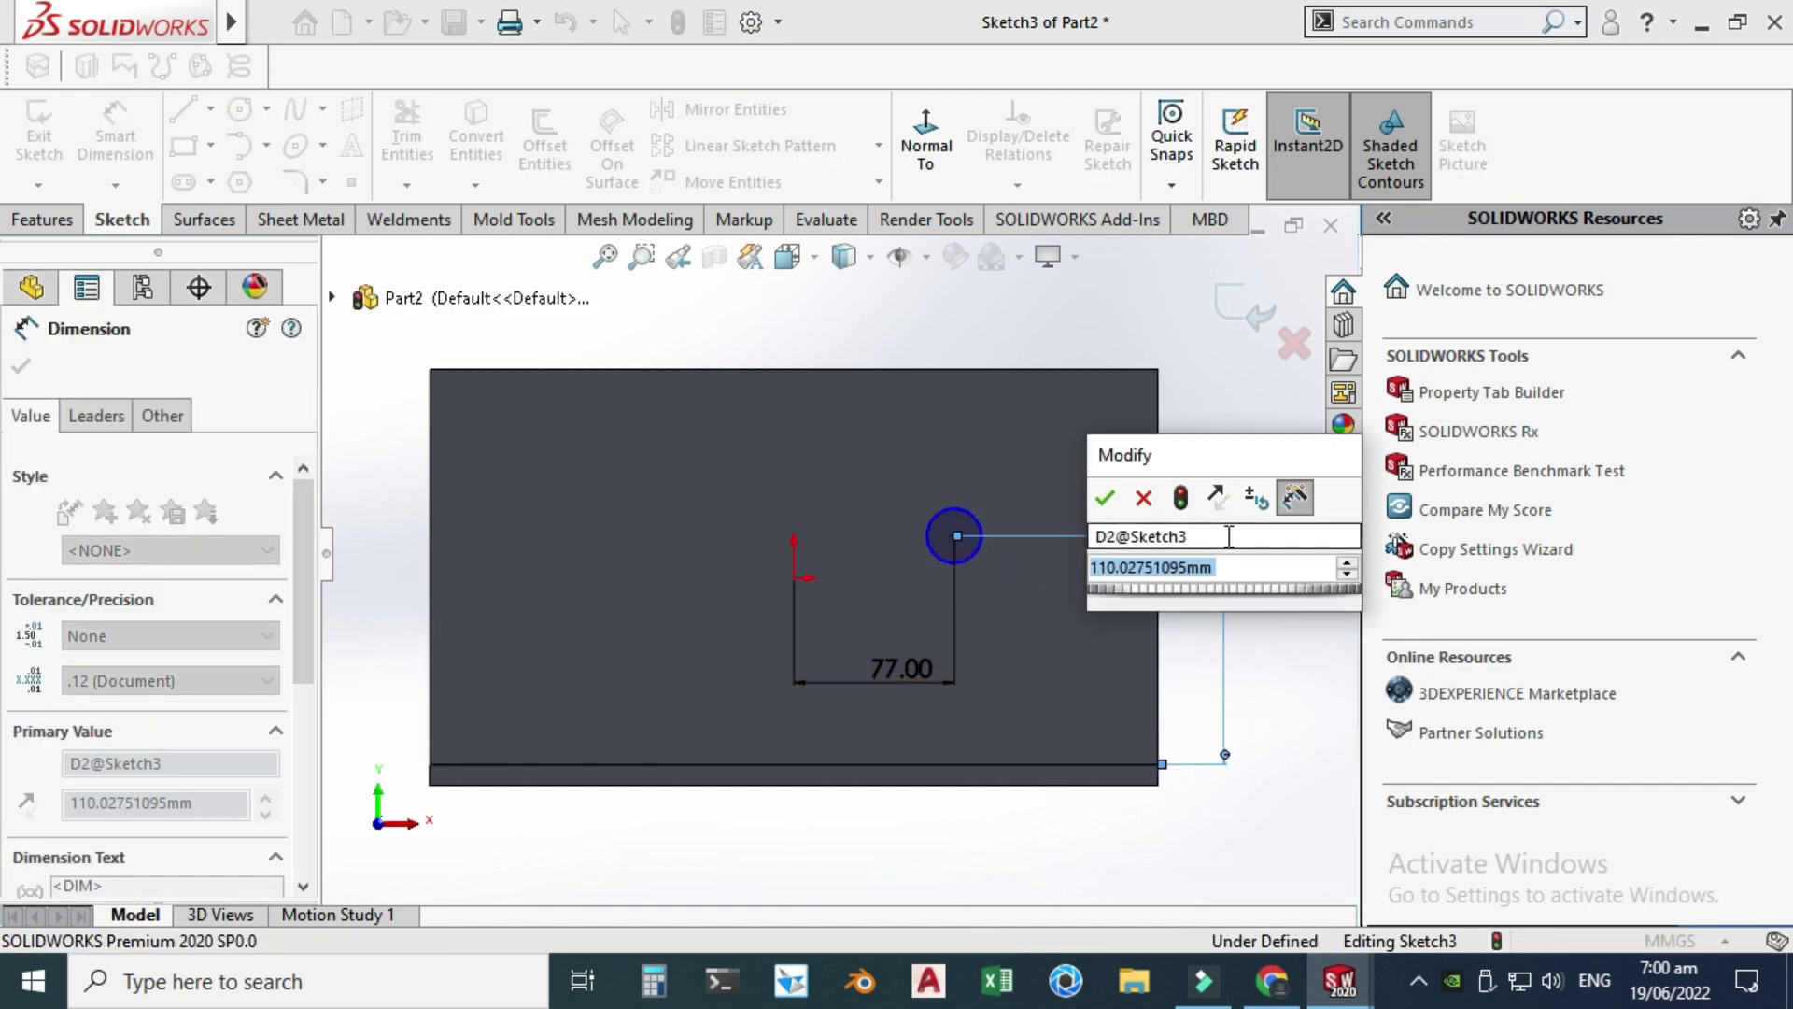
{"action": "type", "text": "80"}
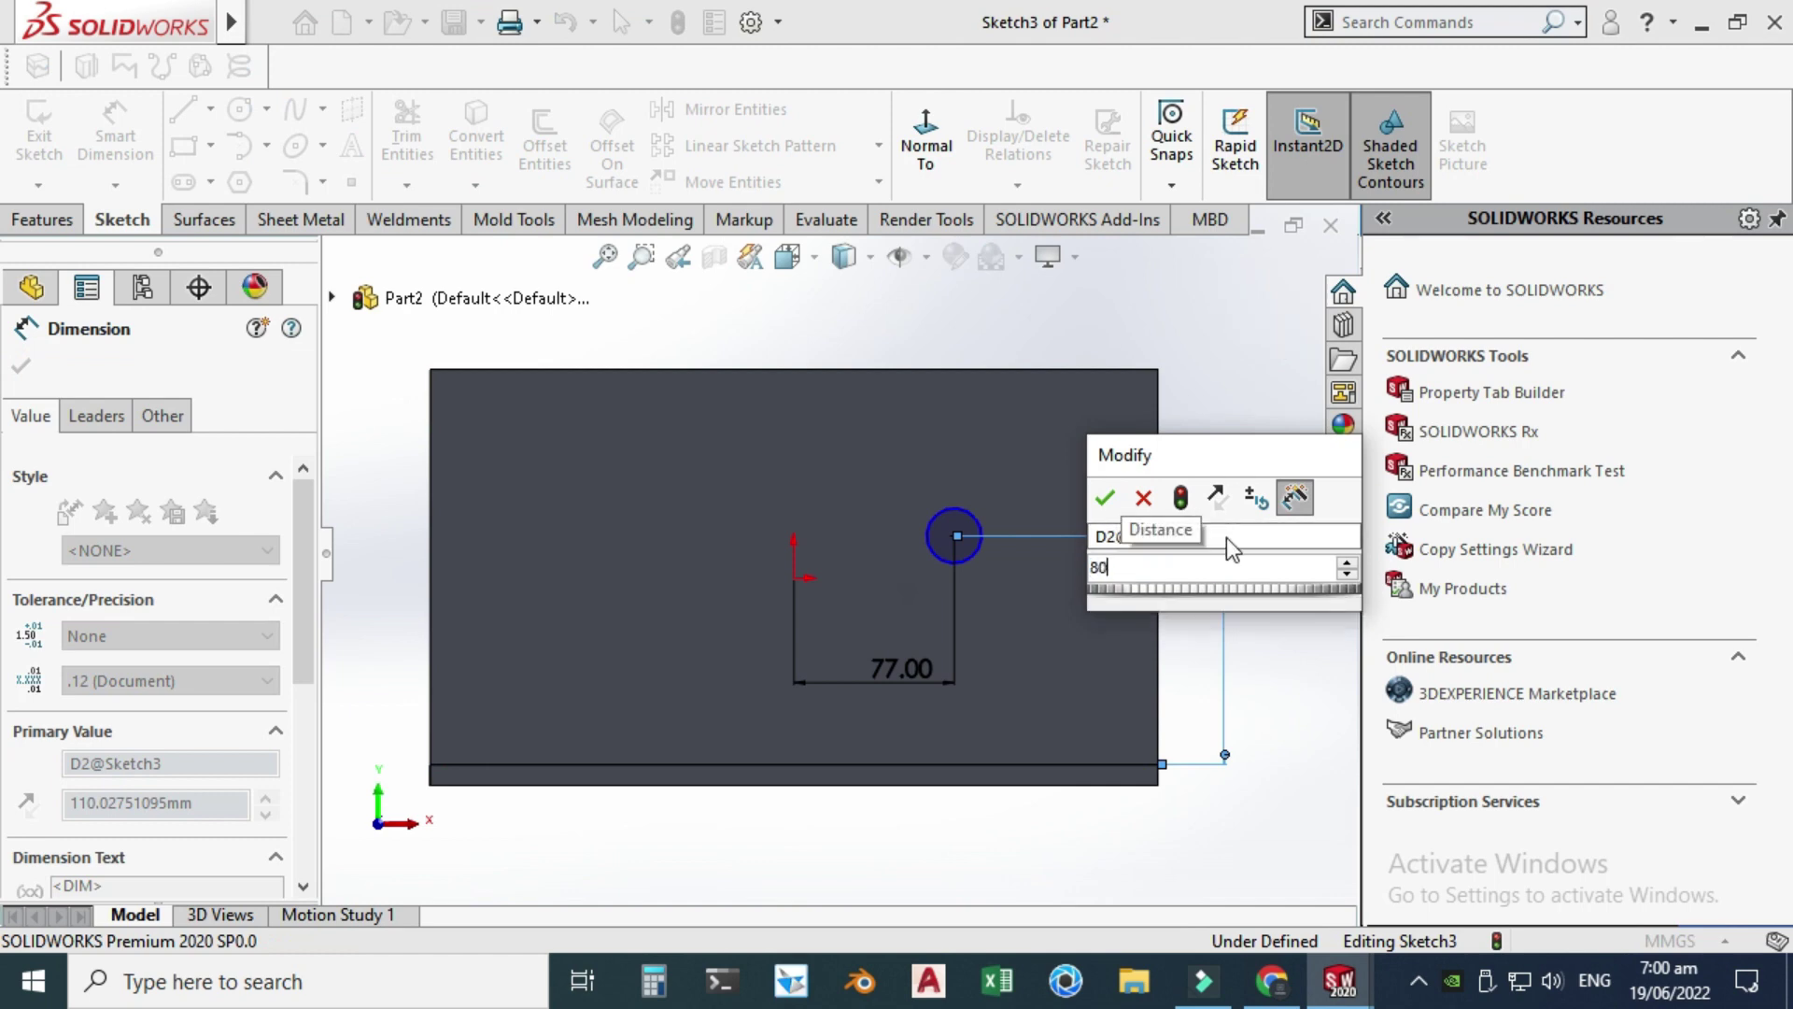
{"action": "key", "text": "Return"}
{"action": "key", "text": "Escape"}
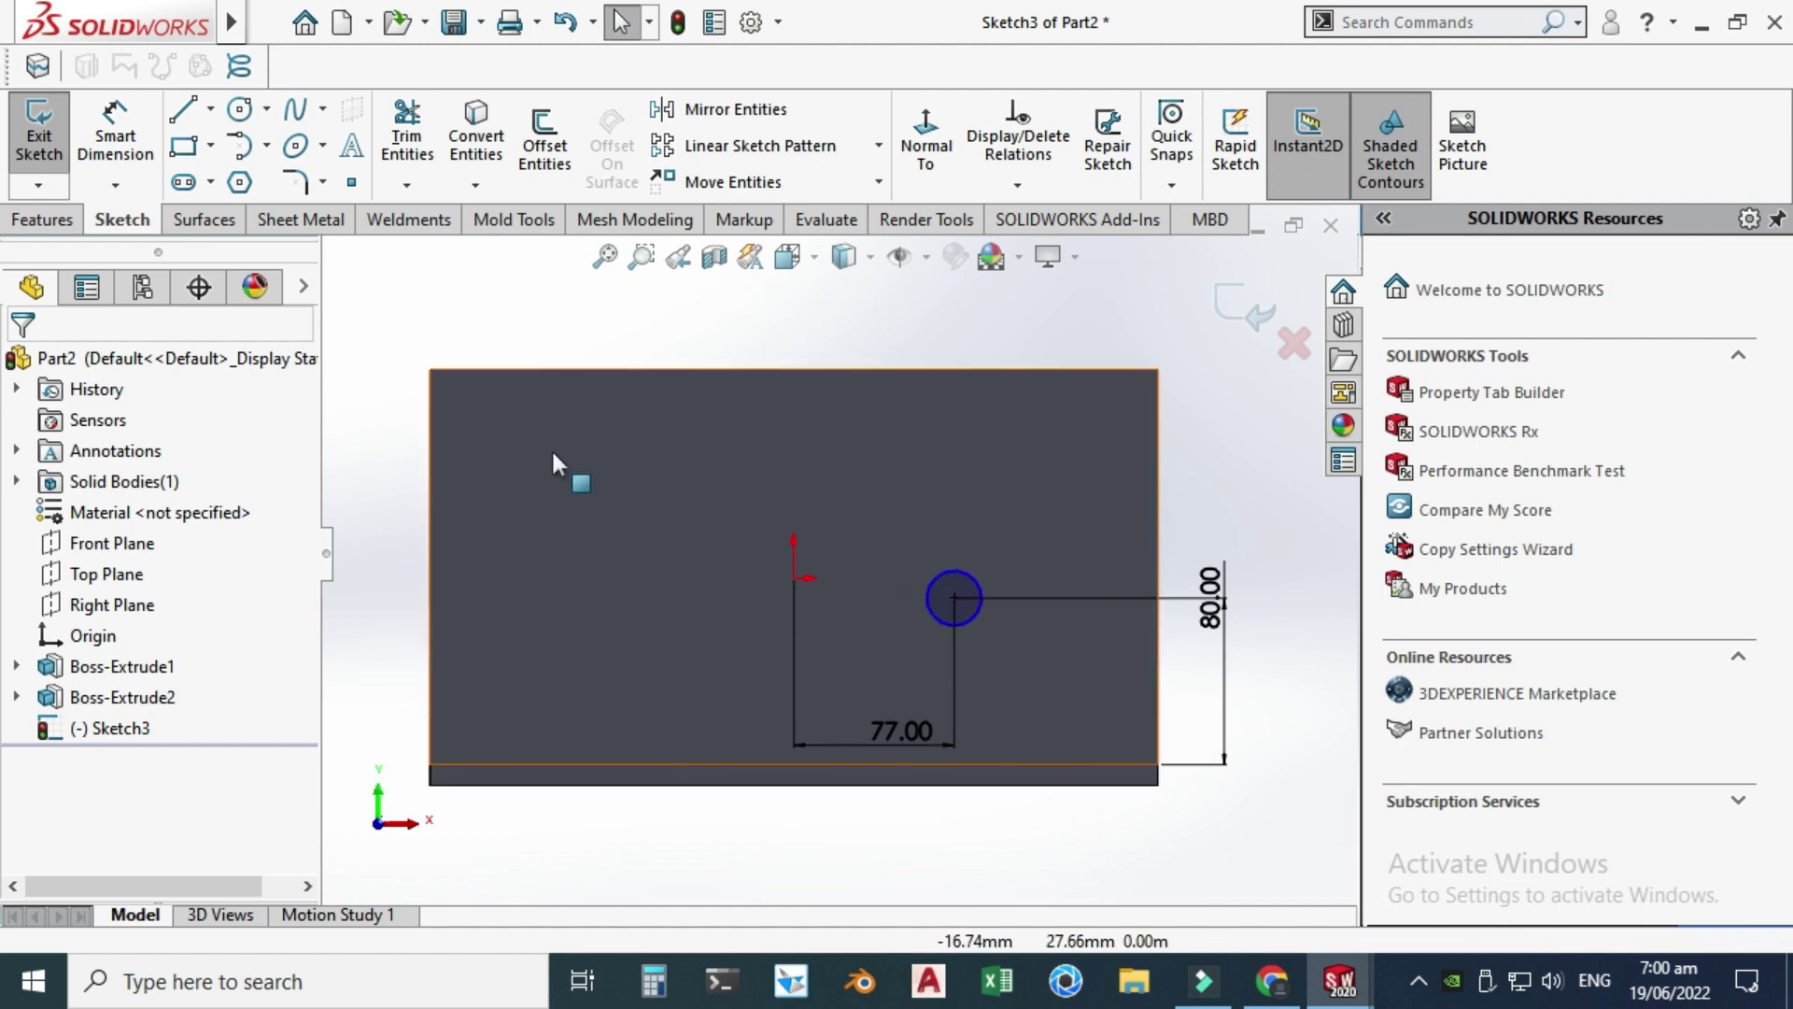
- Dimension the circle's diameter to 30 mm
{"action": "left_click", "coordinate": [114, 117]}
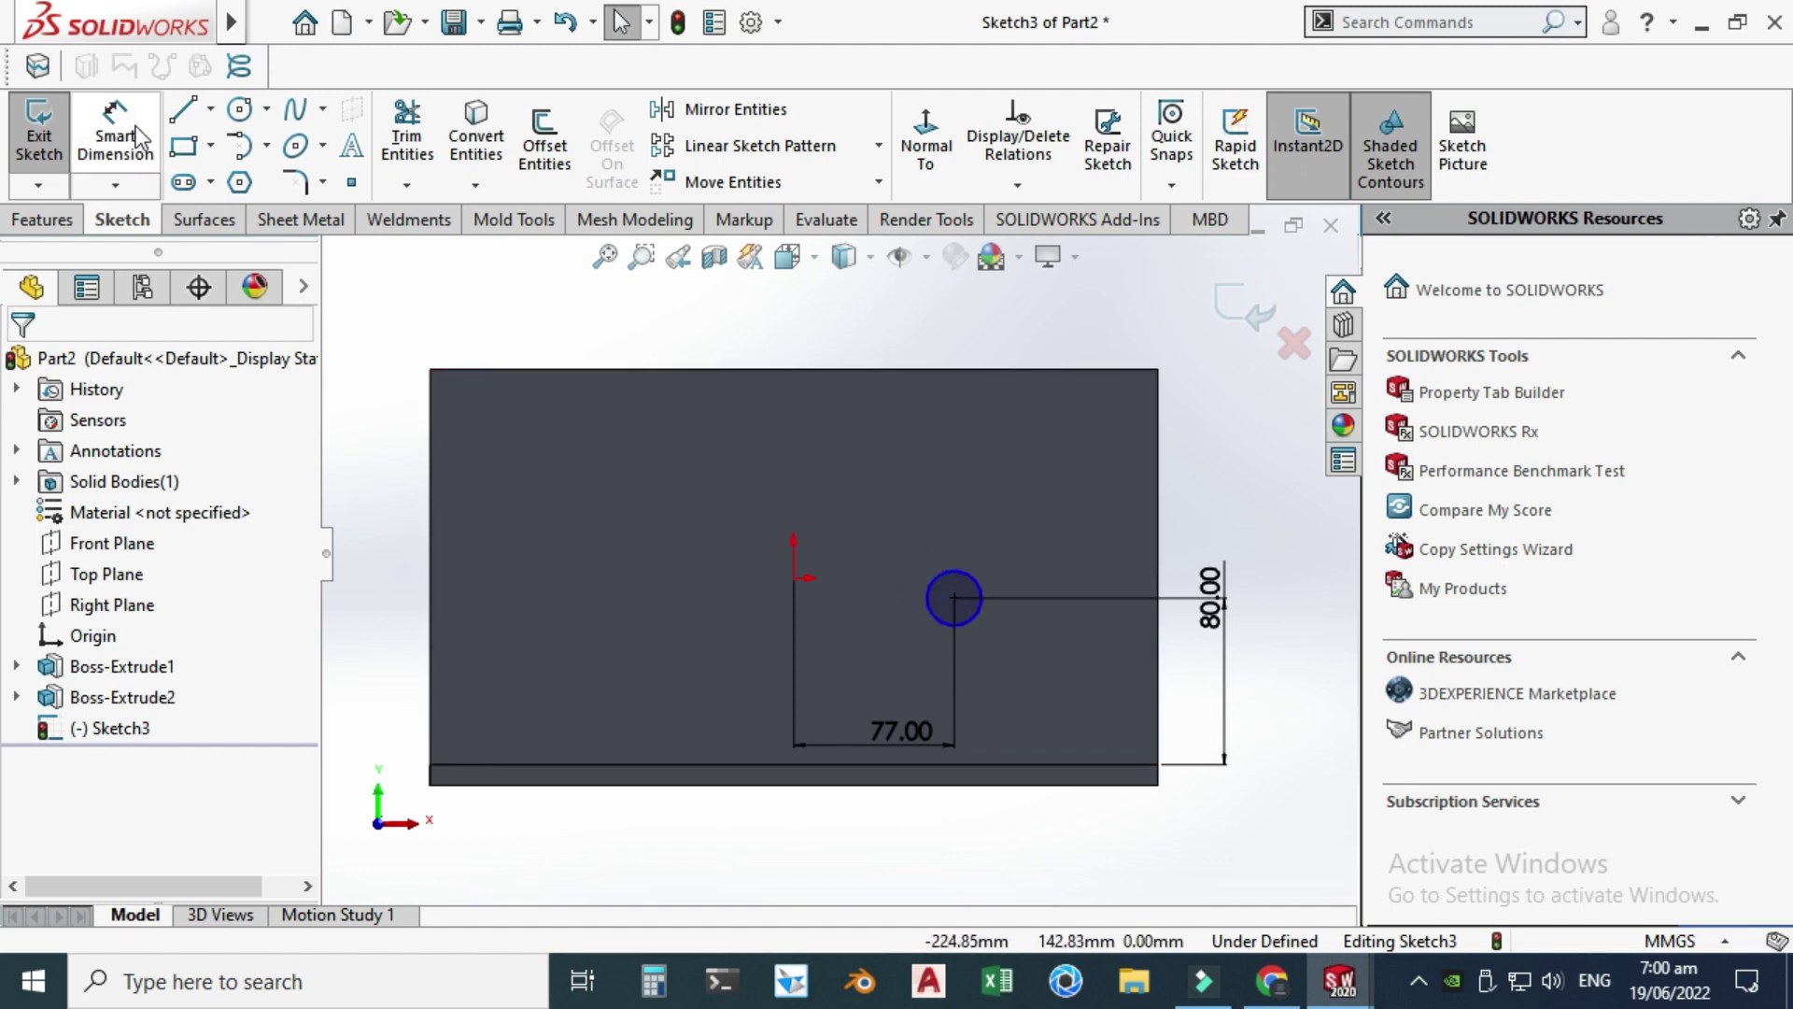
{"action": "left_click", "coordinate": [929, 580]}
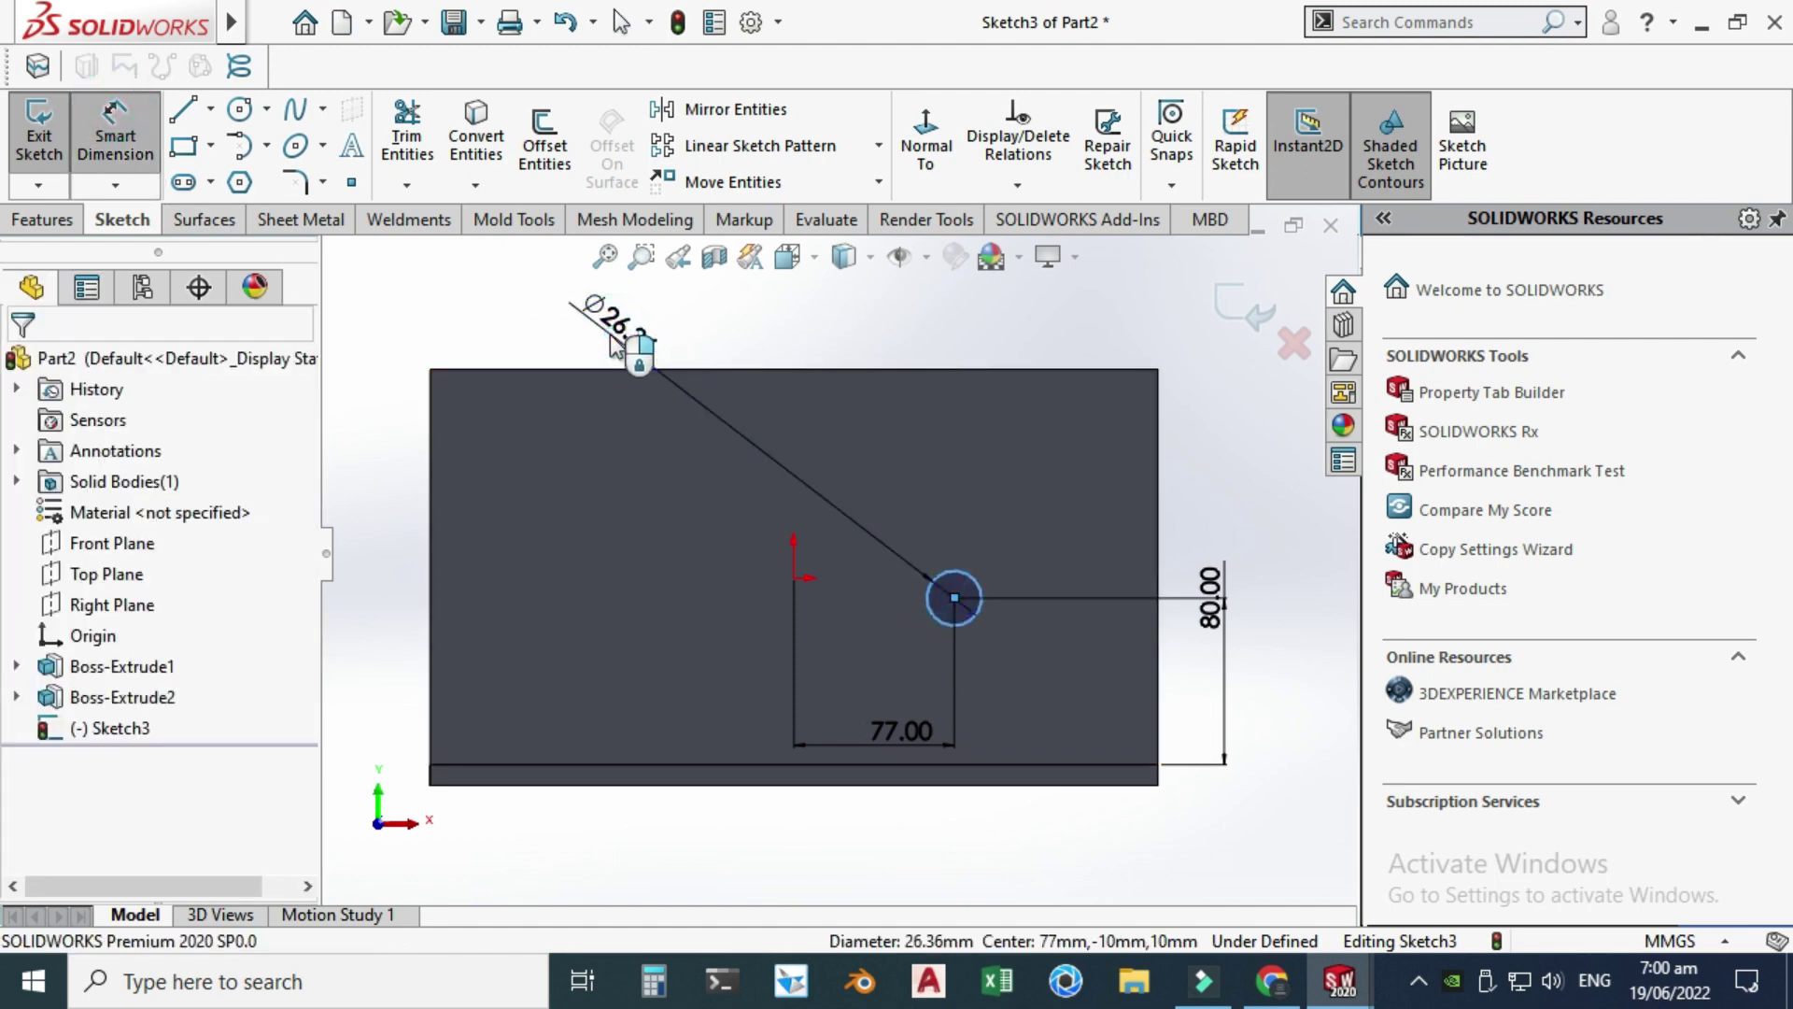
{"action": "left_click", "coordinate": [611, 338]}
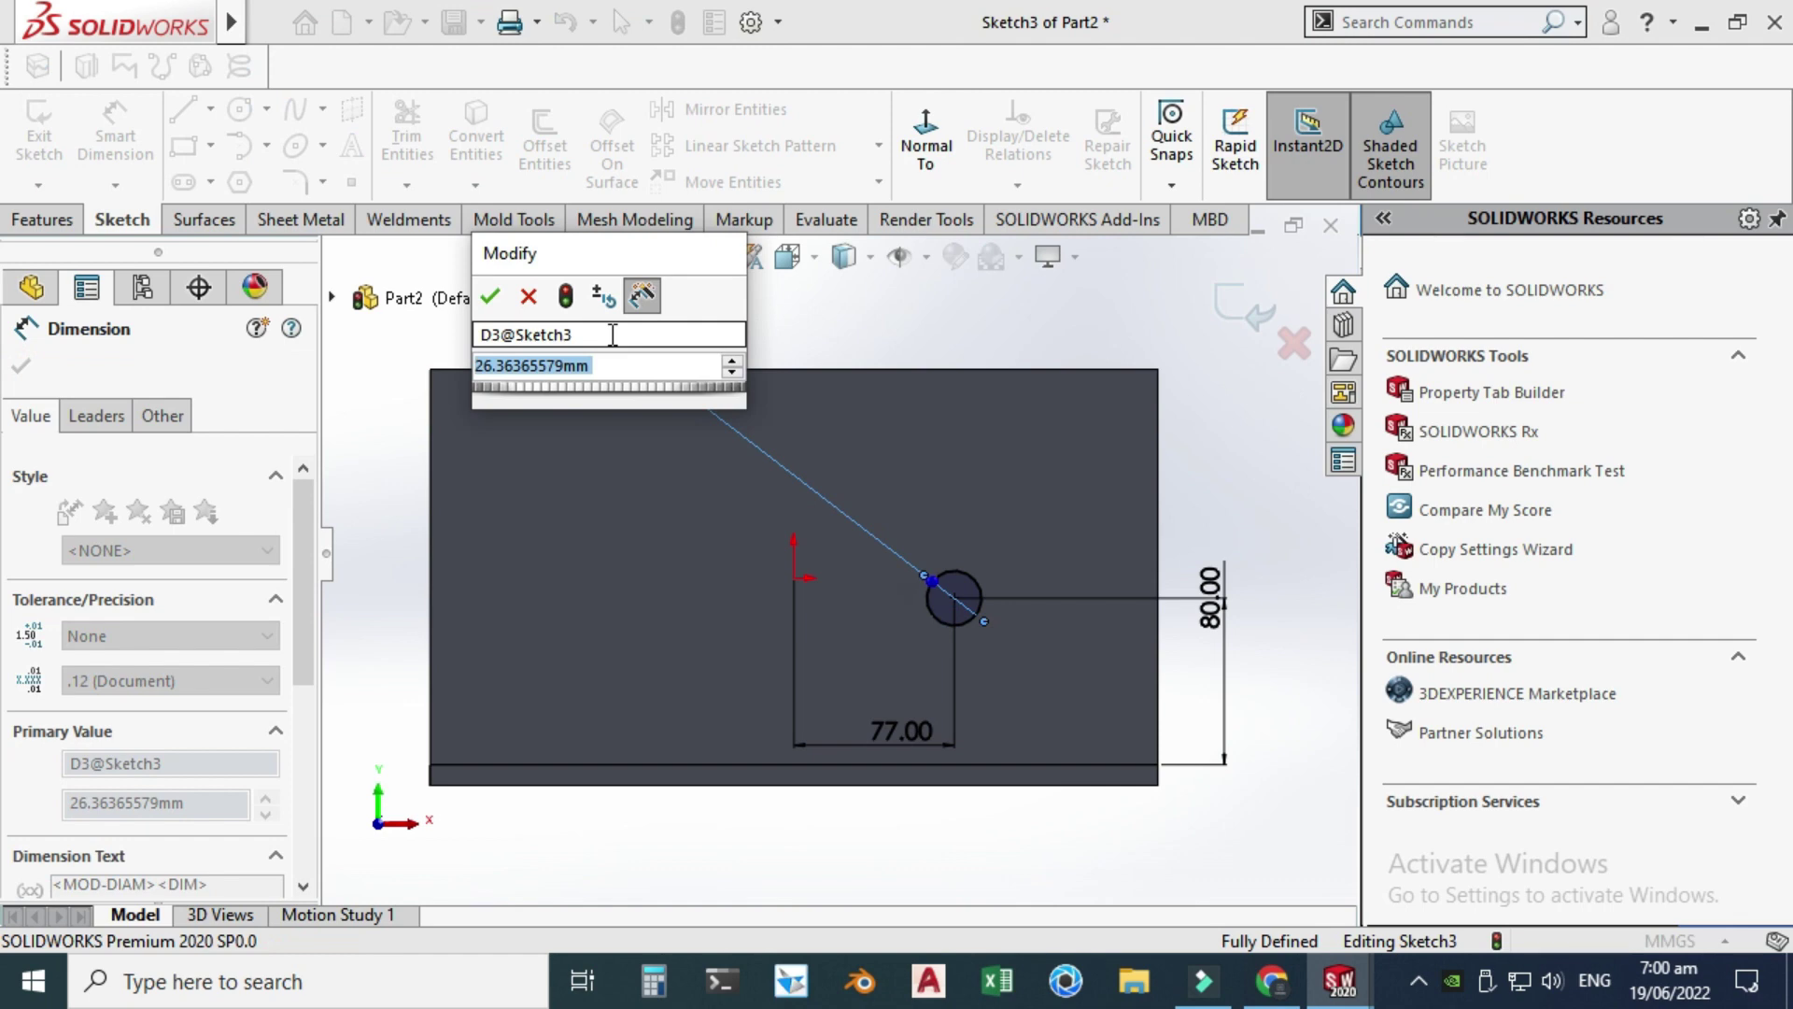
{"action": "type", "text": "30"}
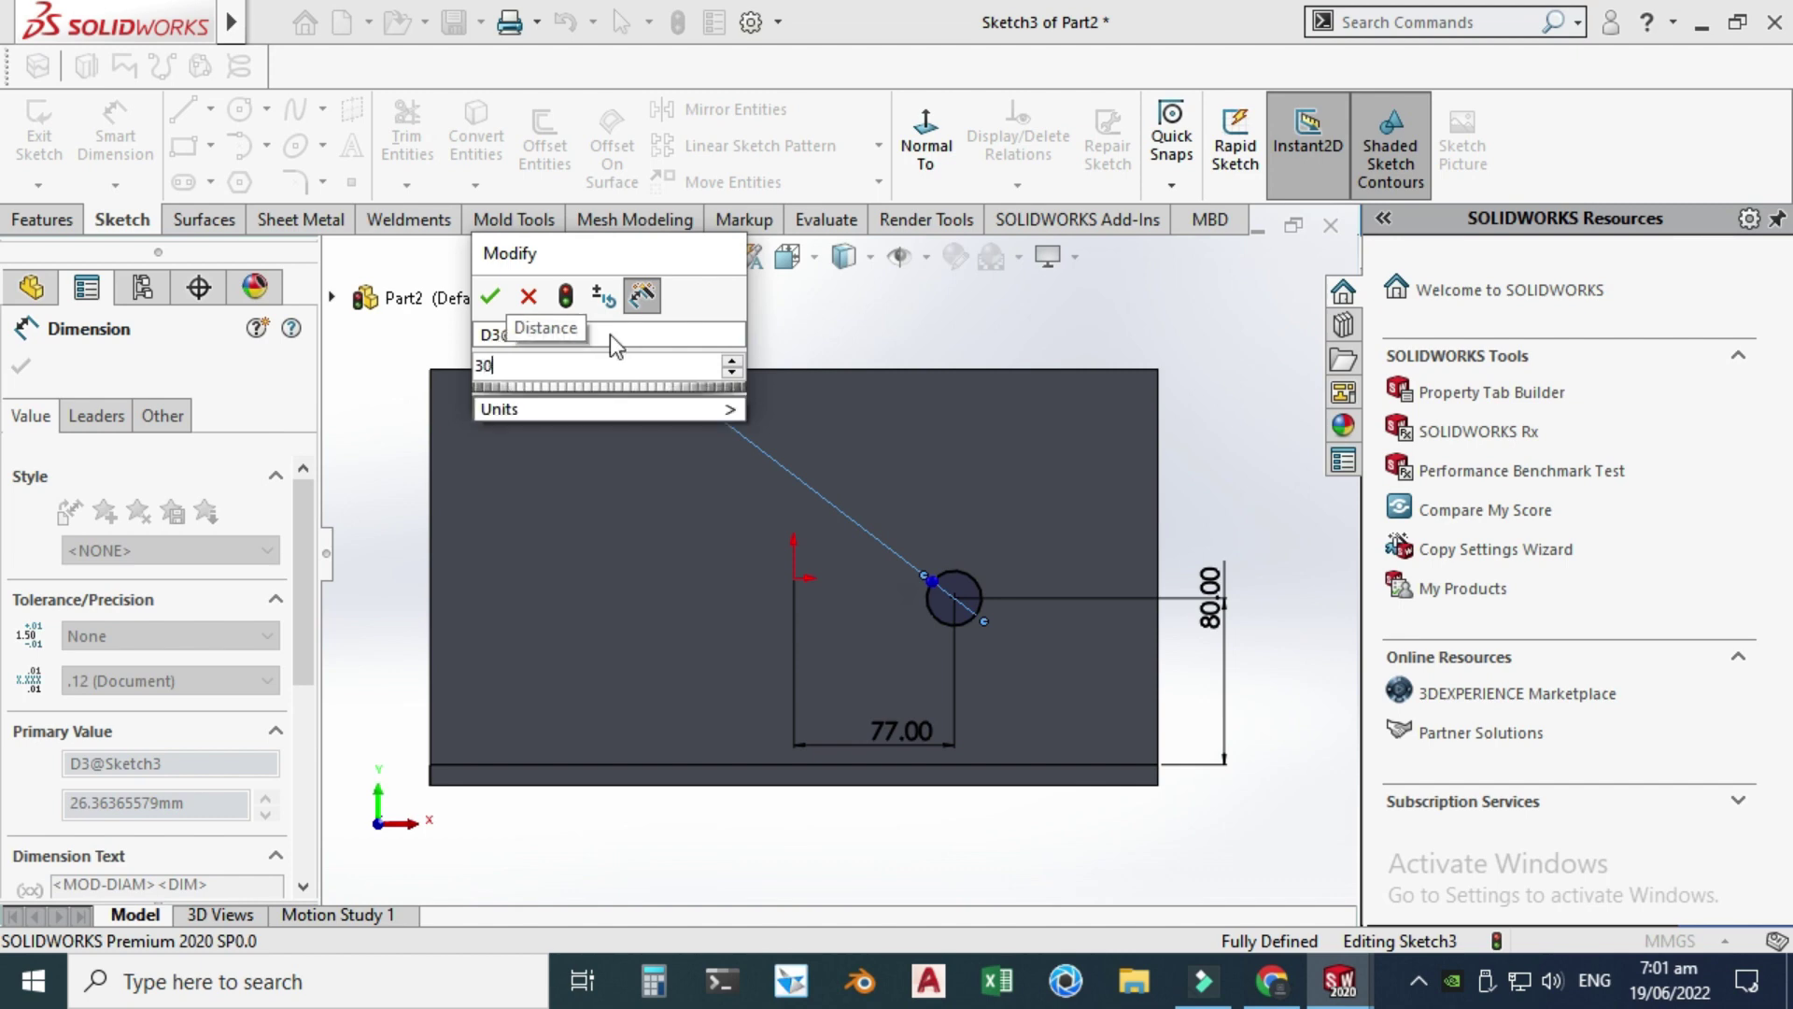
{"action": "key", "text": "Return"}
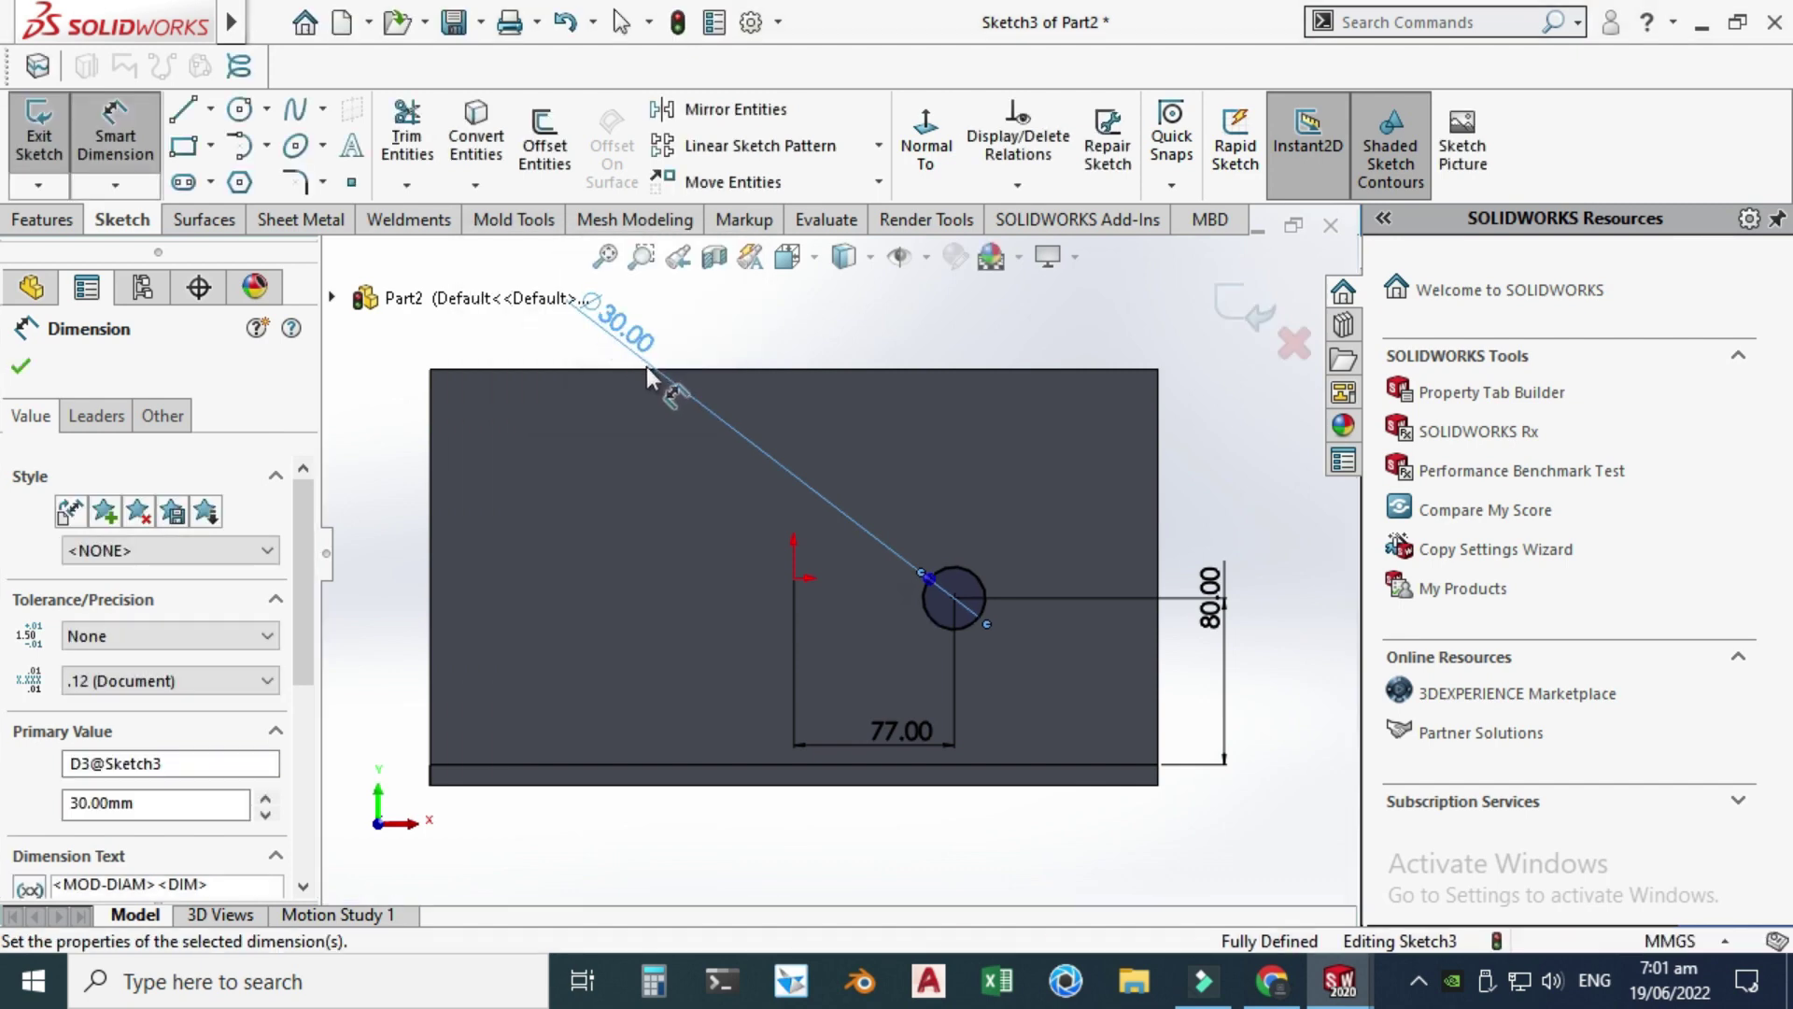
{"action": "left_click", "coordinate": [911, 351]}
- Cut the 30 mm circle through the upright plate with an Extruded Cut set to Through All
{"action": "key", "text": "ctrl+7"}
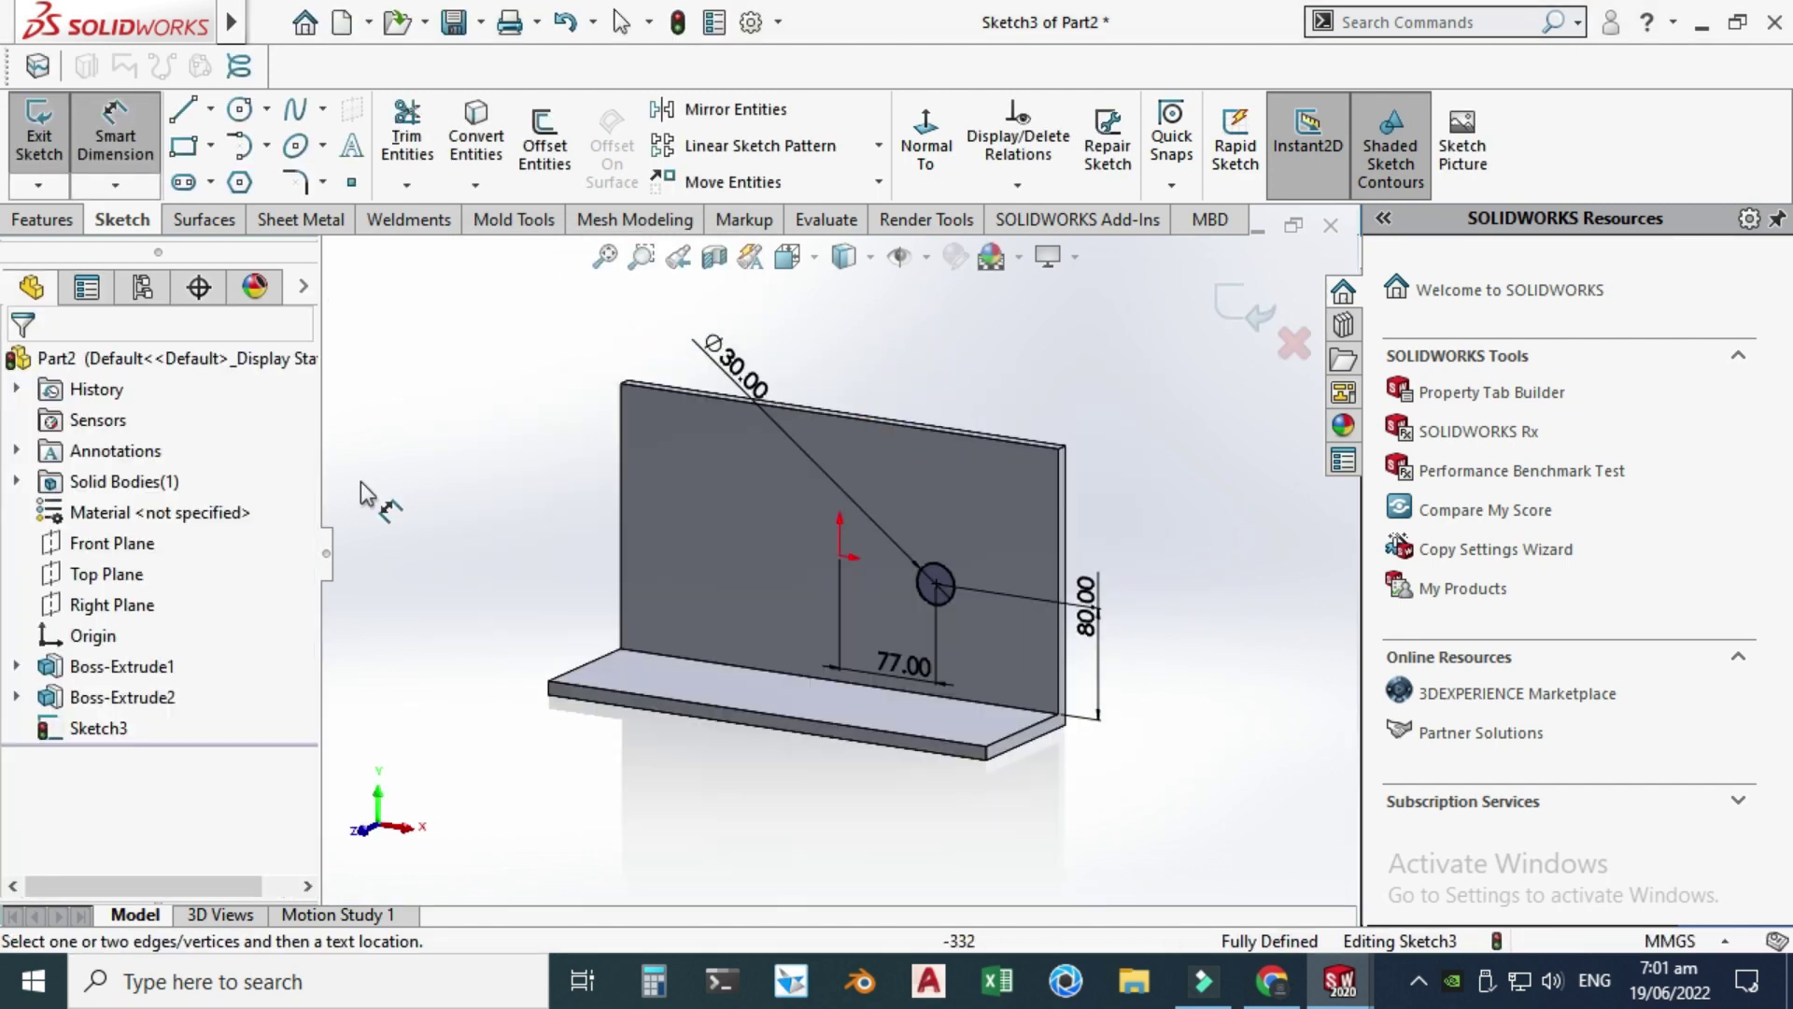
{"action": "left_click", "coordinate": [47, 220]}
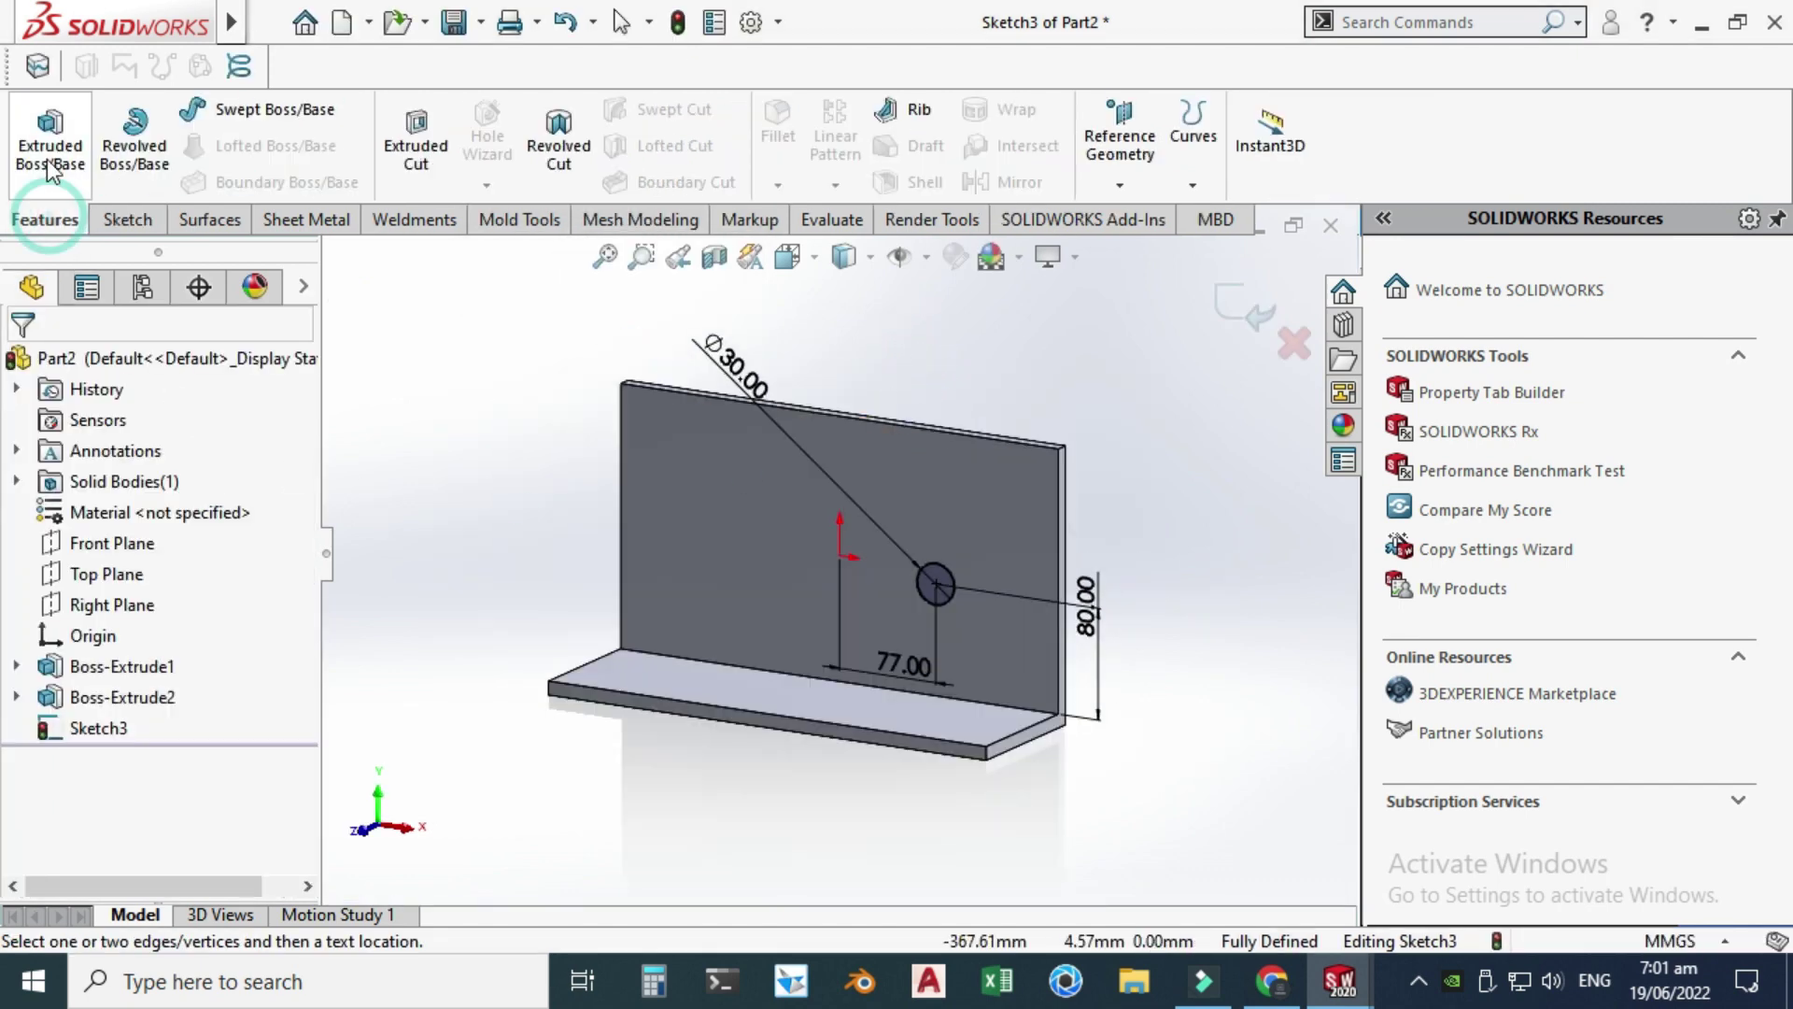
{"action": "left_click", "coordinate": [399, 131]}
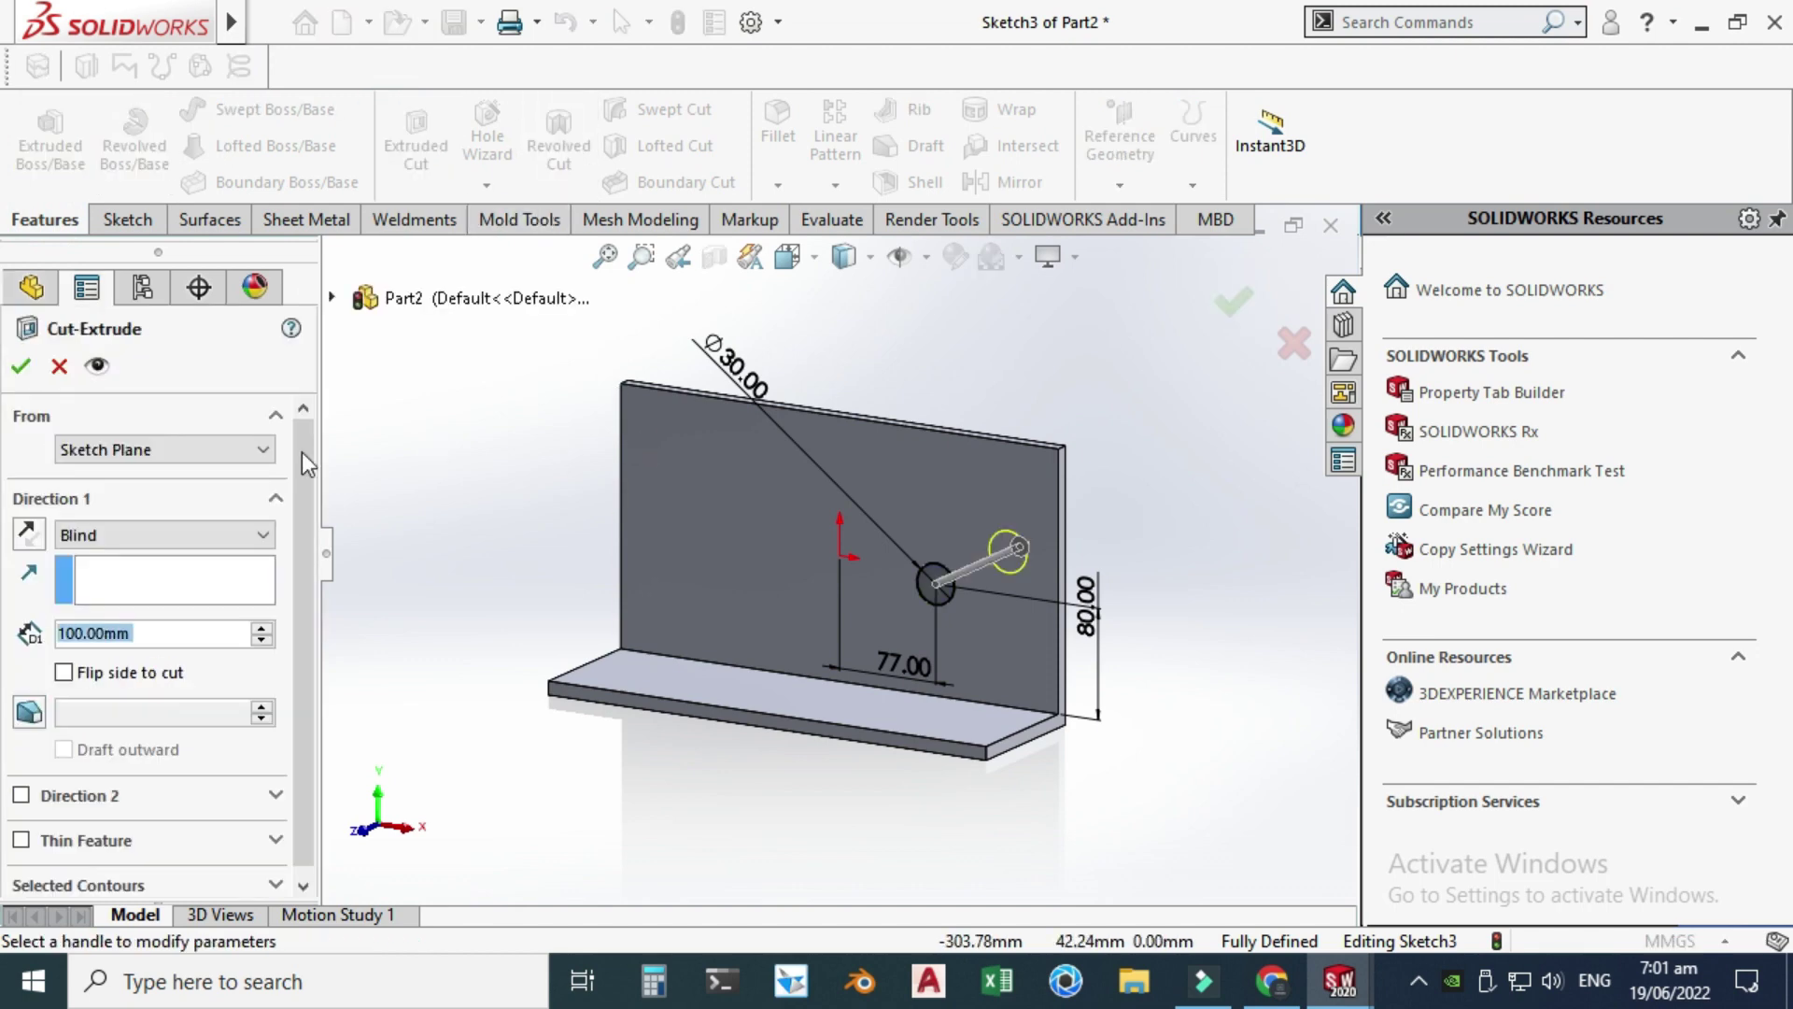
{"action": "left_click", "coordinate": [172, 534]}
{"action": "left_click", "coordinate": [168, 570]}
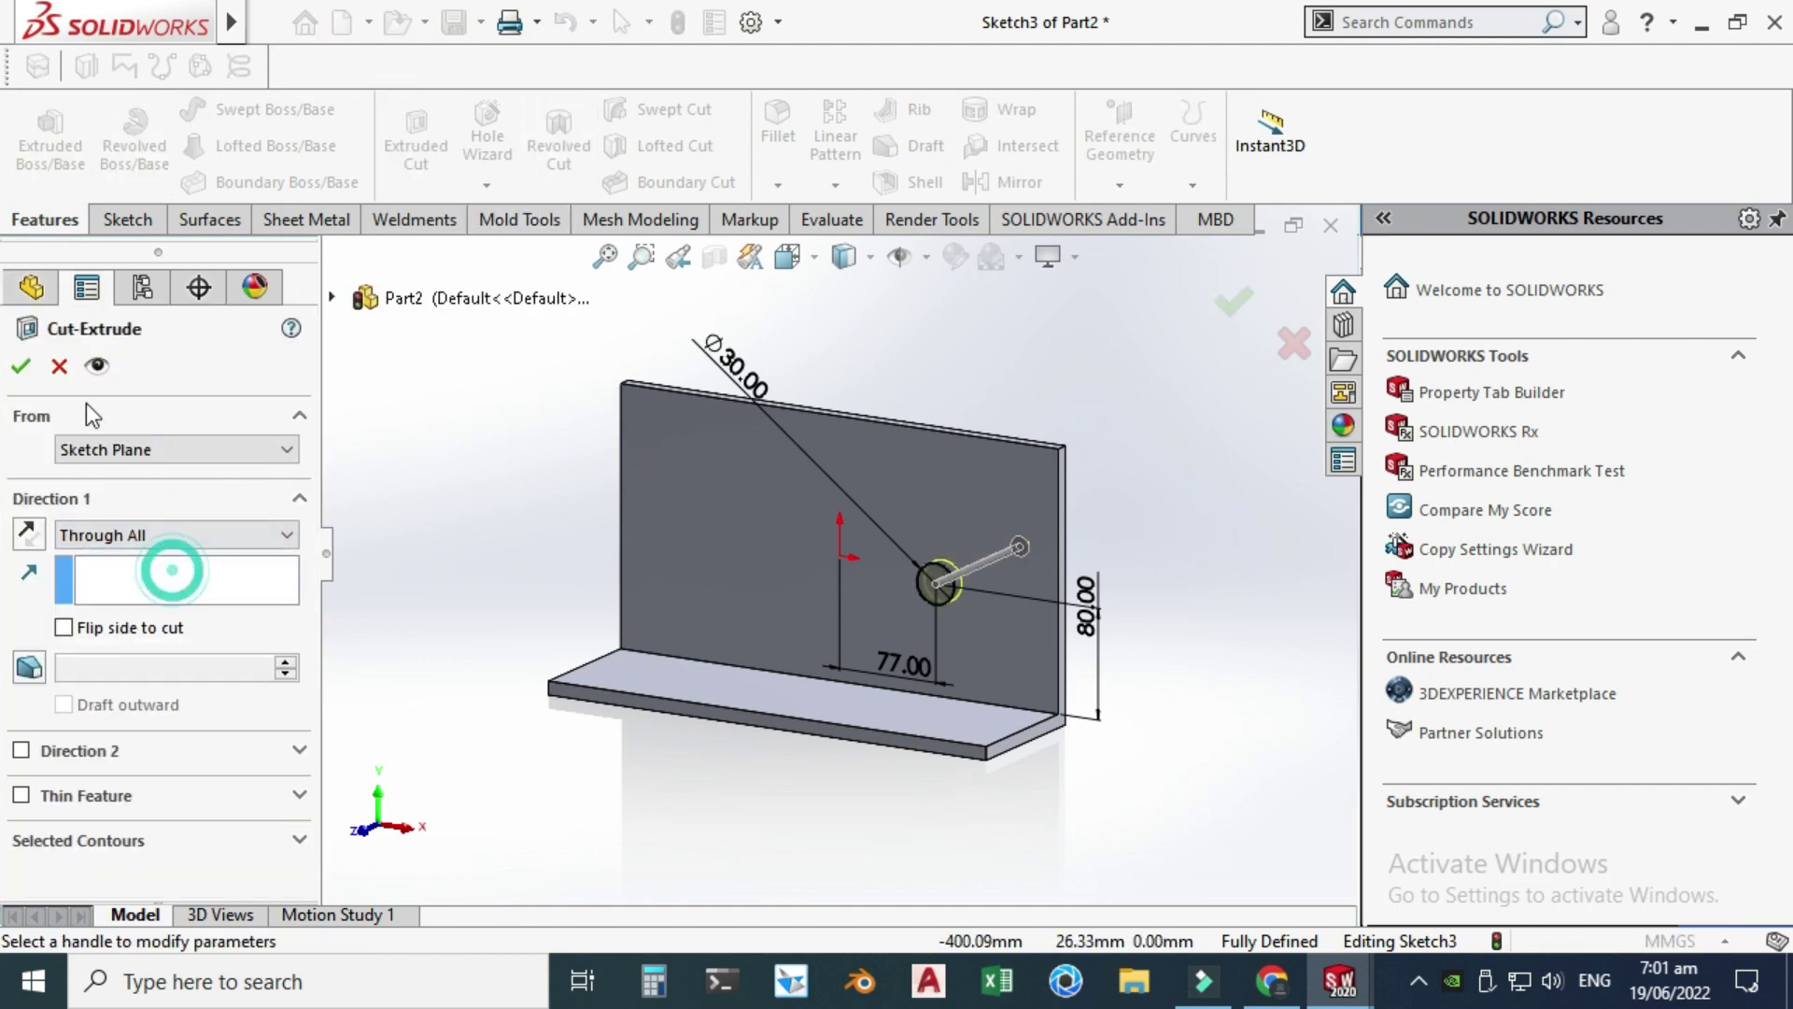
{"action": "left_click", "coordinate": [35, 369]}
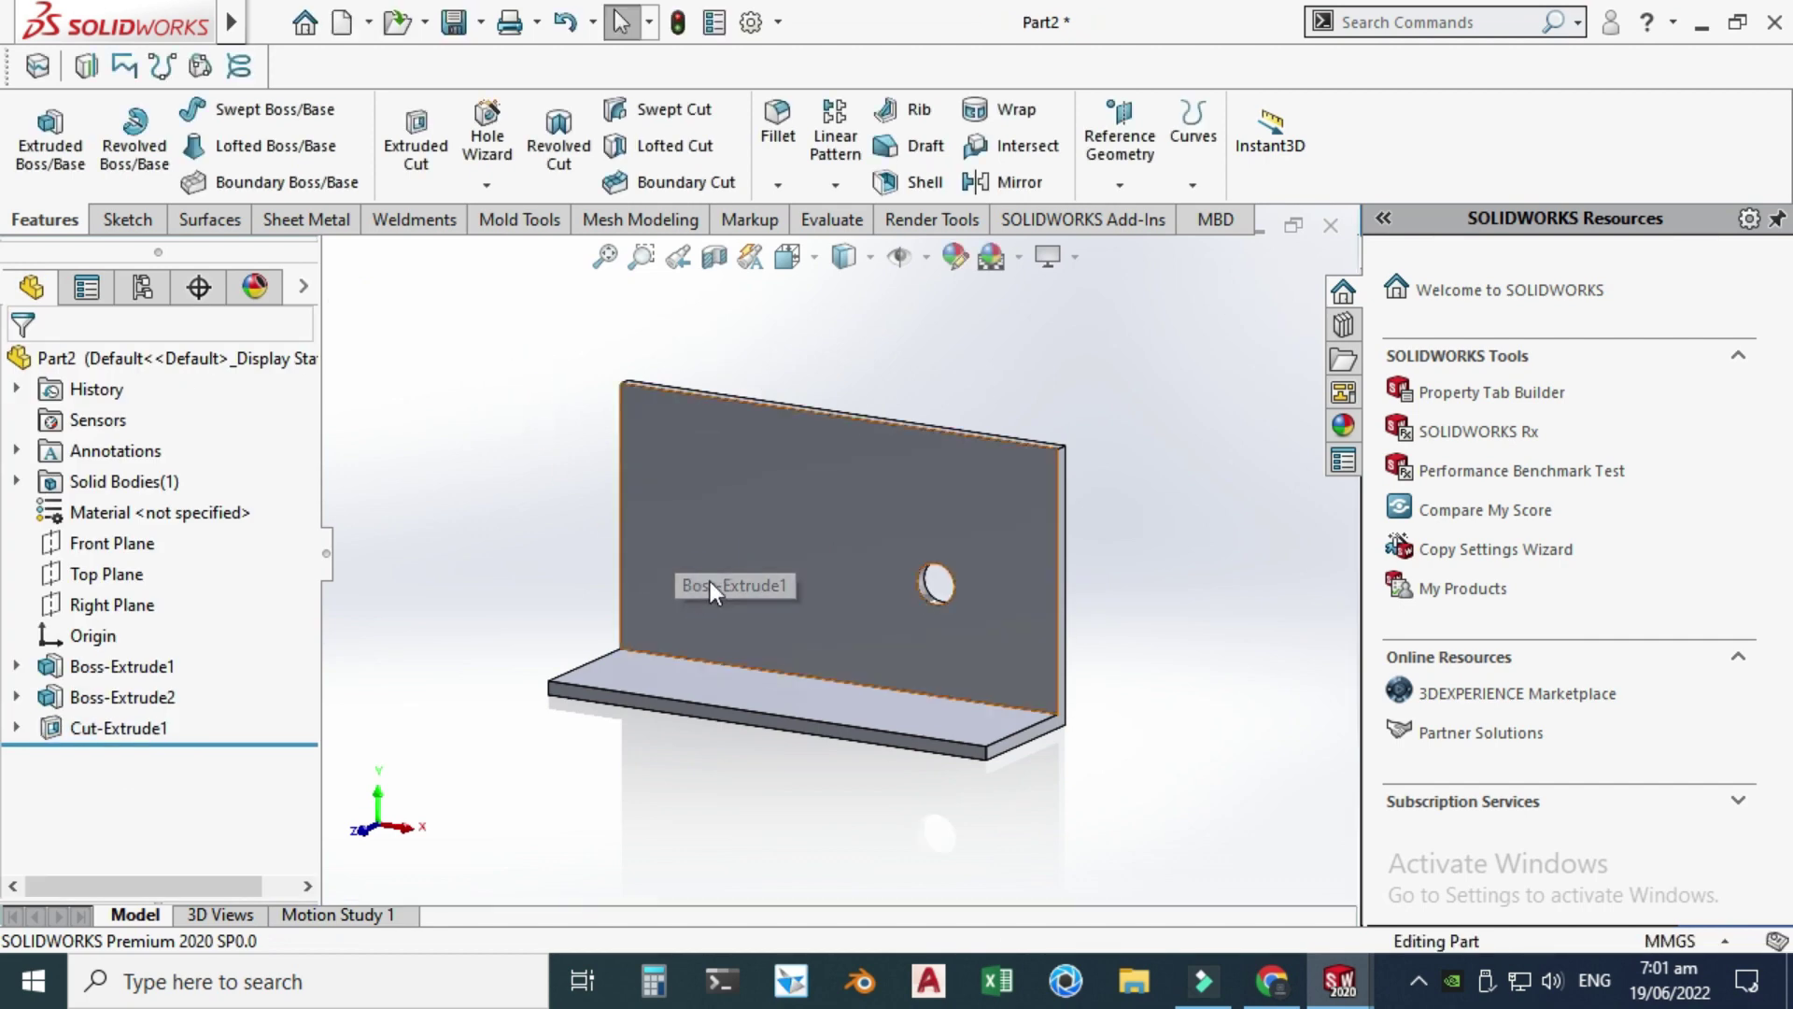
- On the upright plate's front face, sketch a circle about 42 mm in diameter, left of the origin and roughly midway to the plate's edge
{"action": "left_click", "coordinate": [137, 227]}
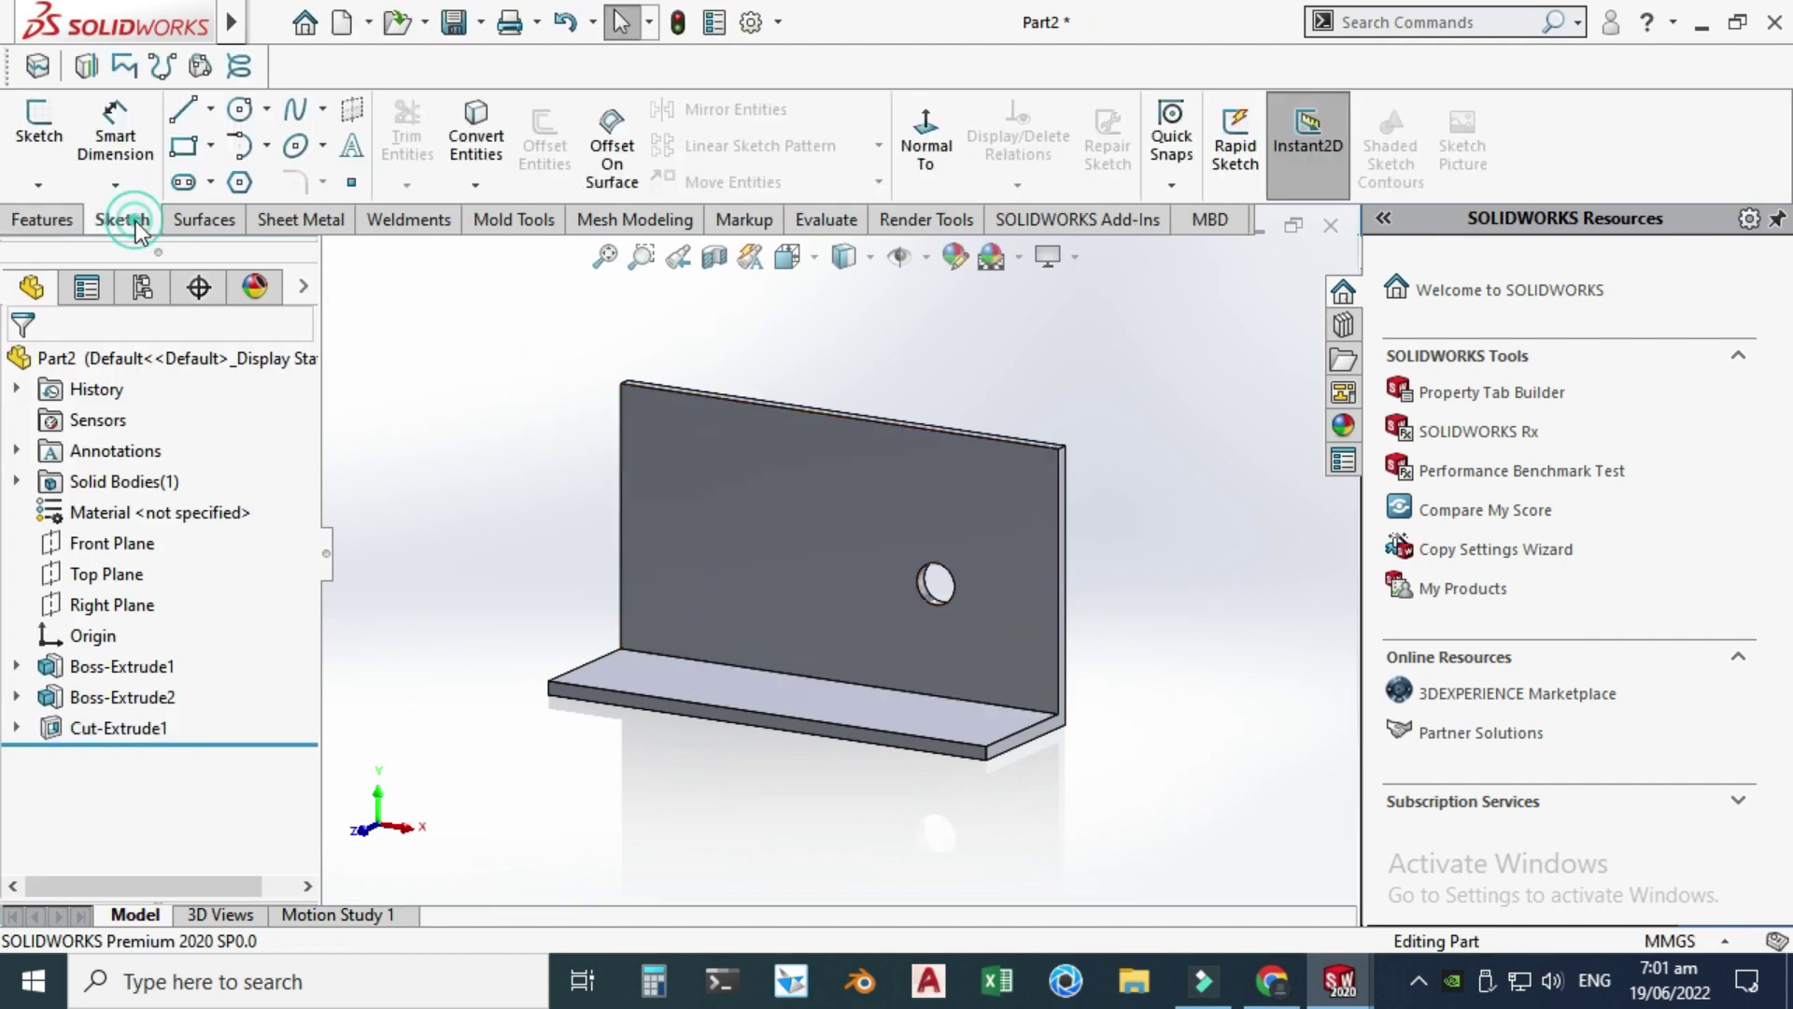
{"action": "left_click", "coordinate": [28, 117]}
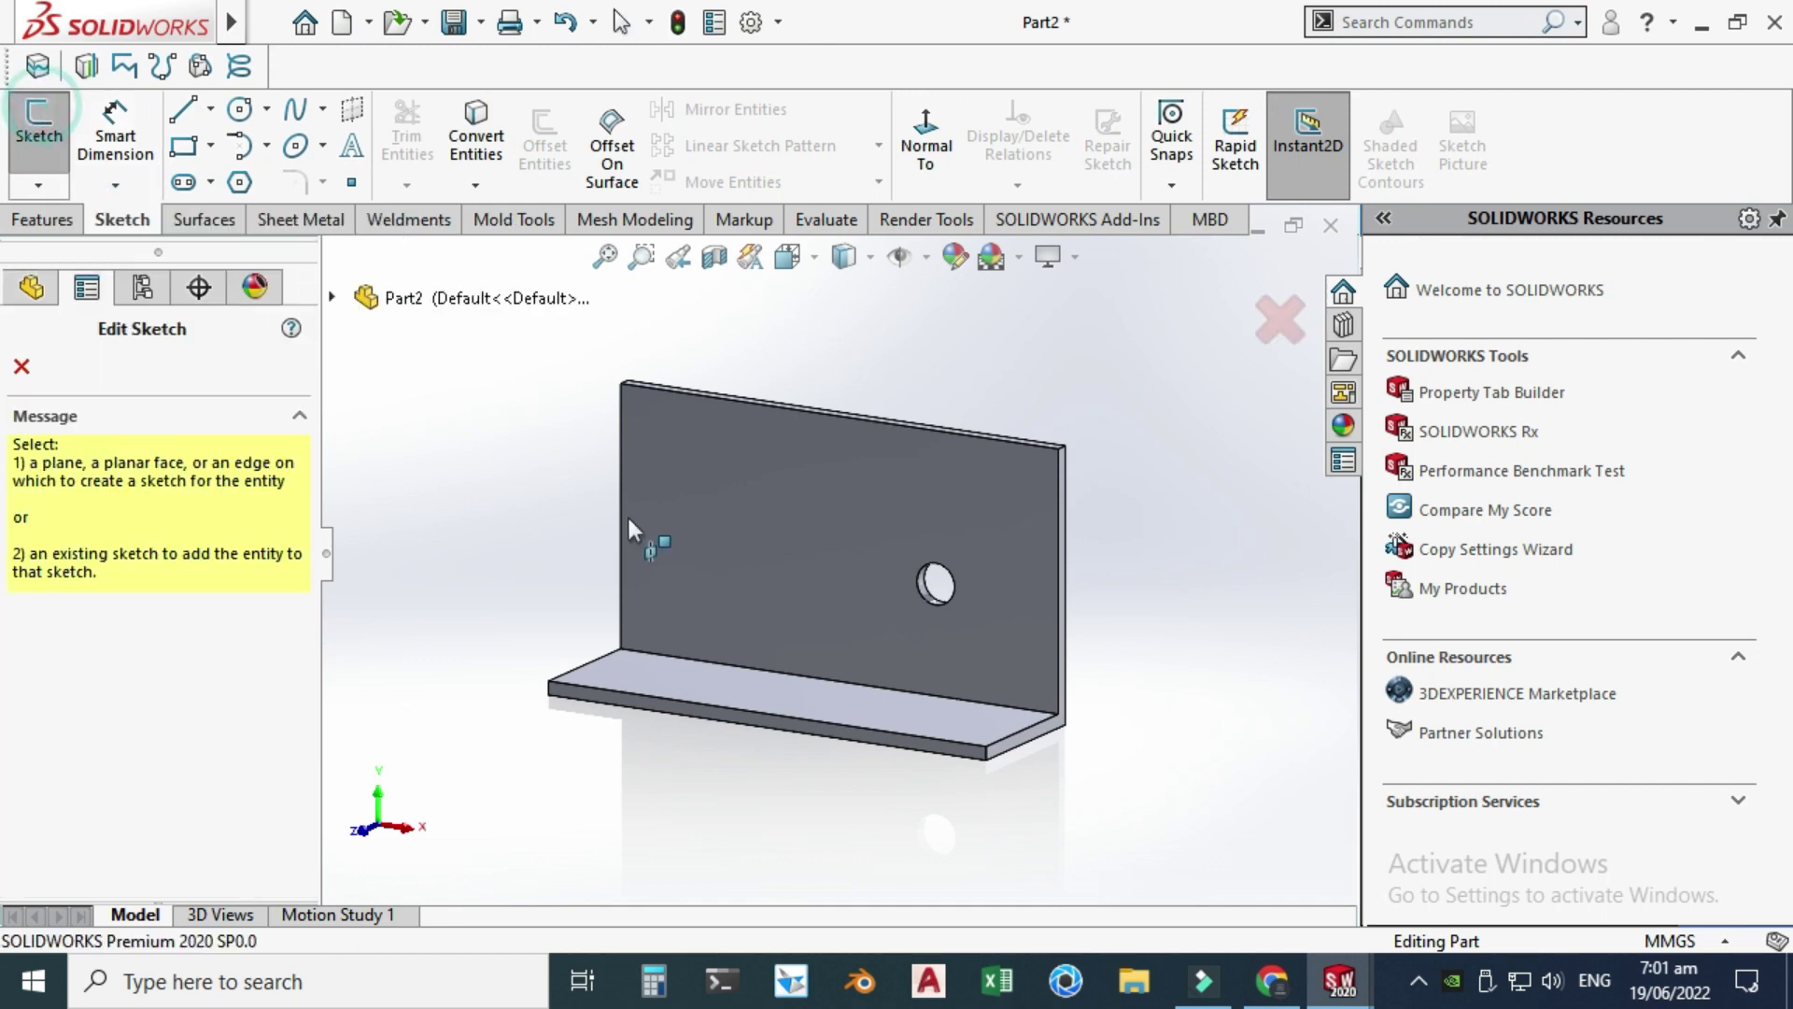
{"action": "left_click", "coordinate": [708, 536]}
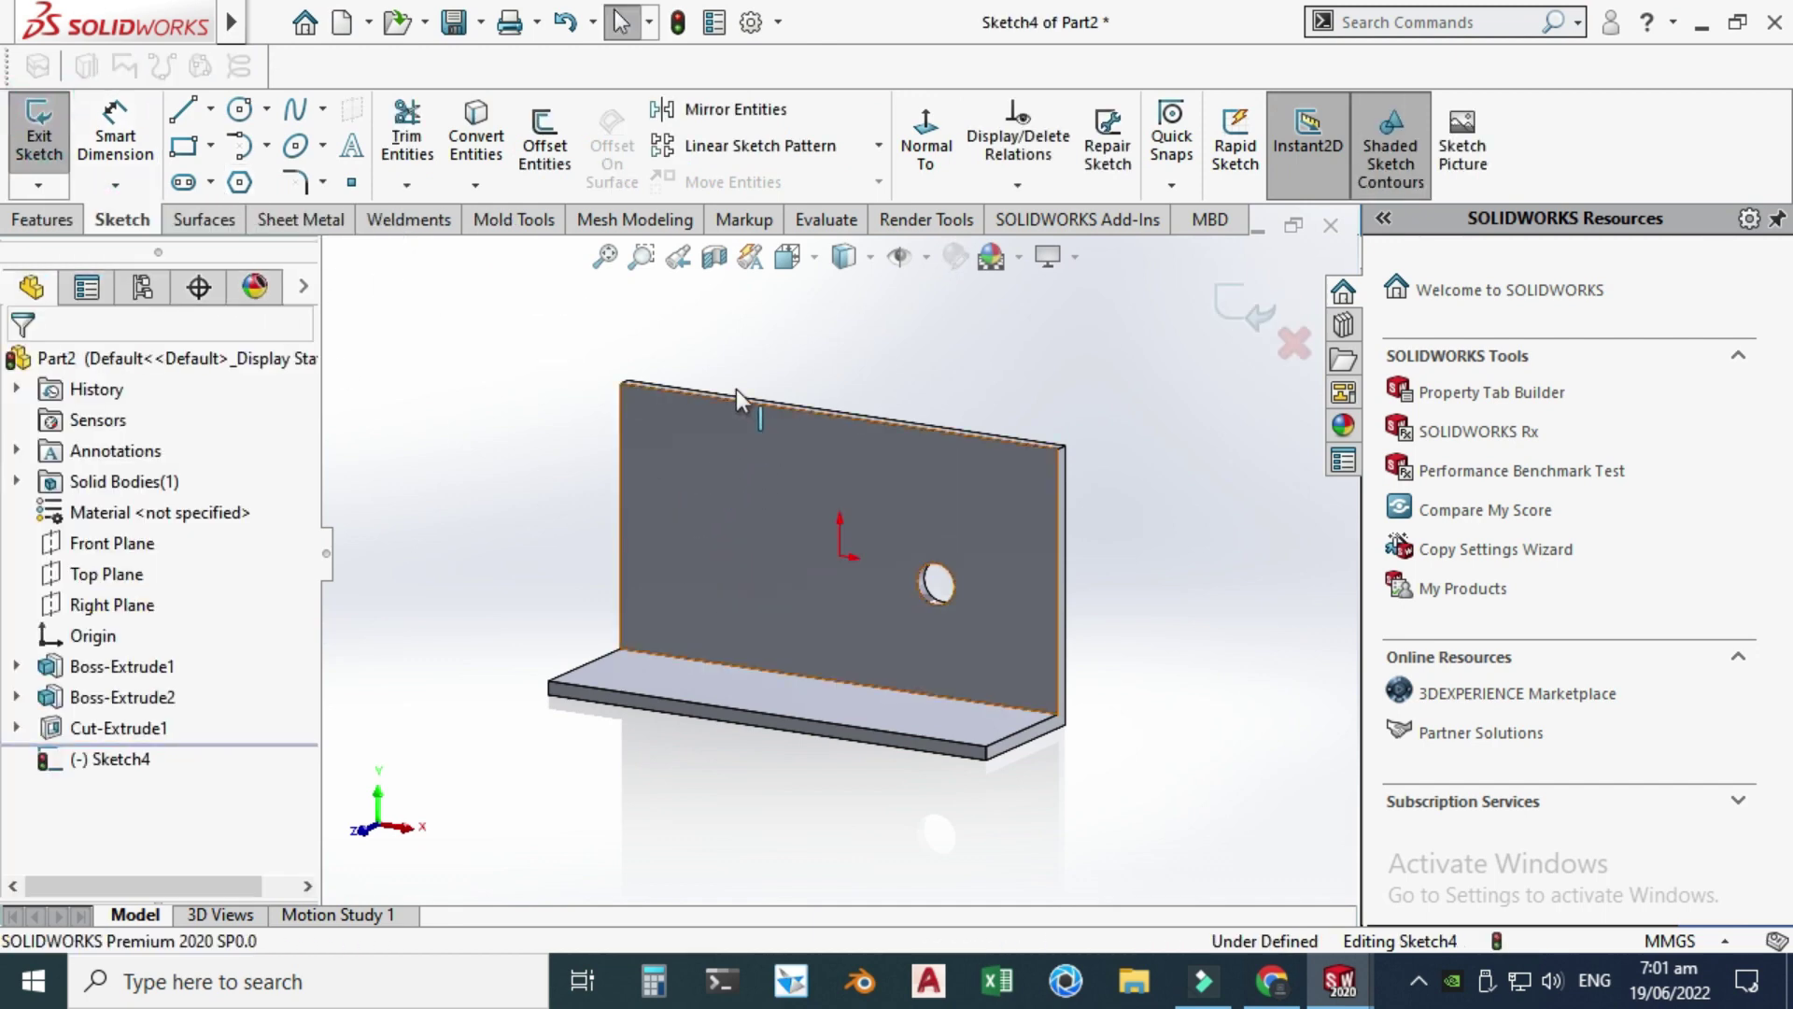
{"action": "left_click", "coordinate": [240, 112]}
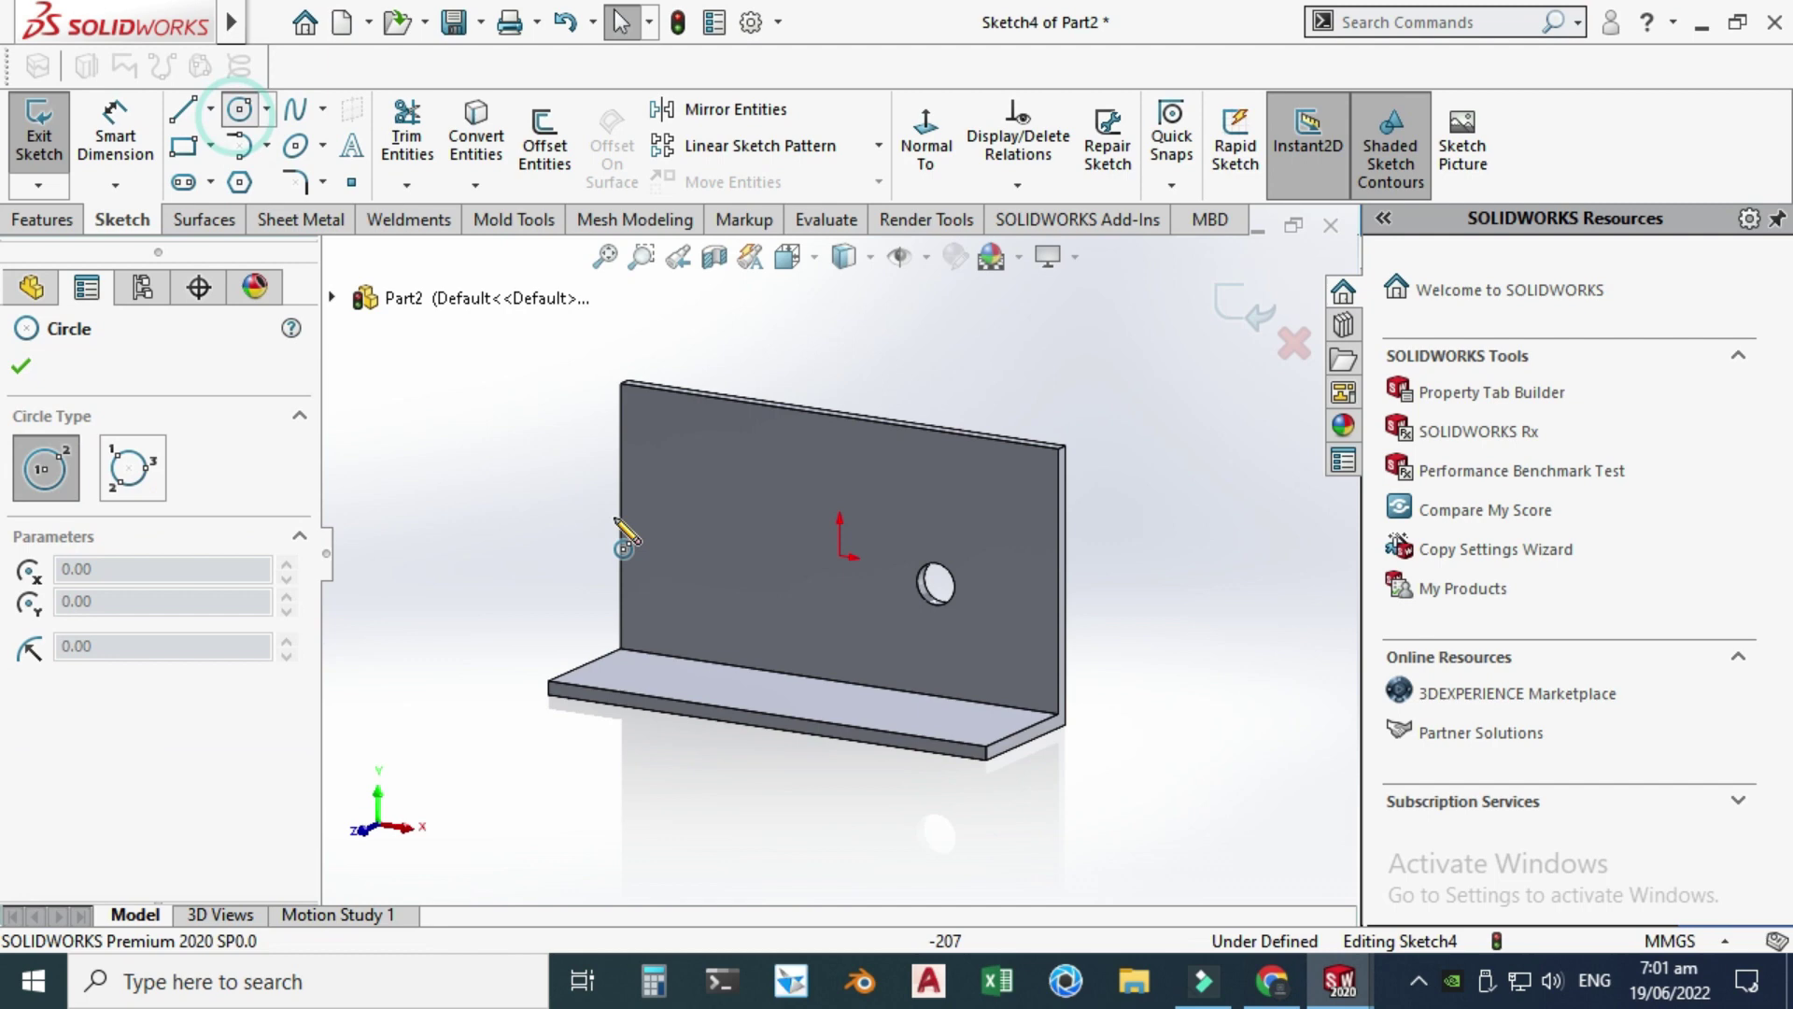
{"action": "left_click", "coordinate": [702, 557]}
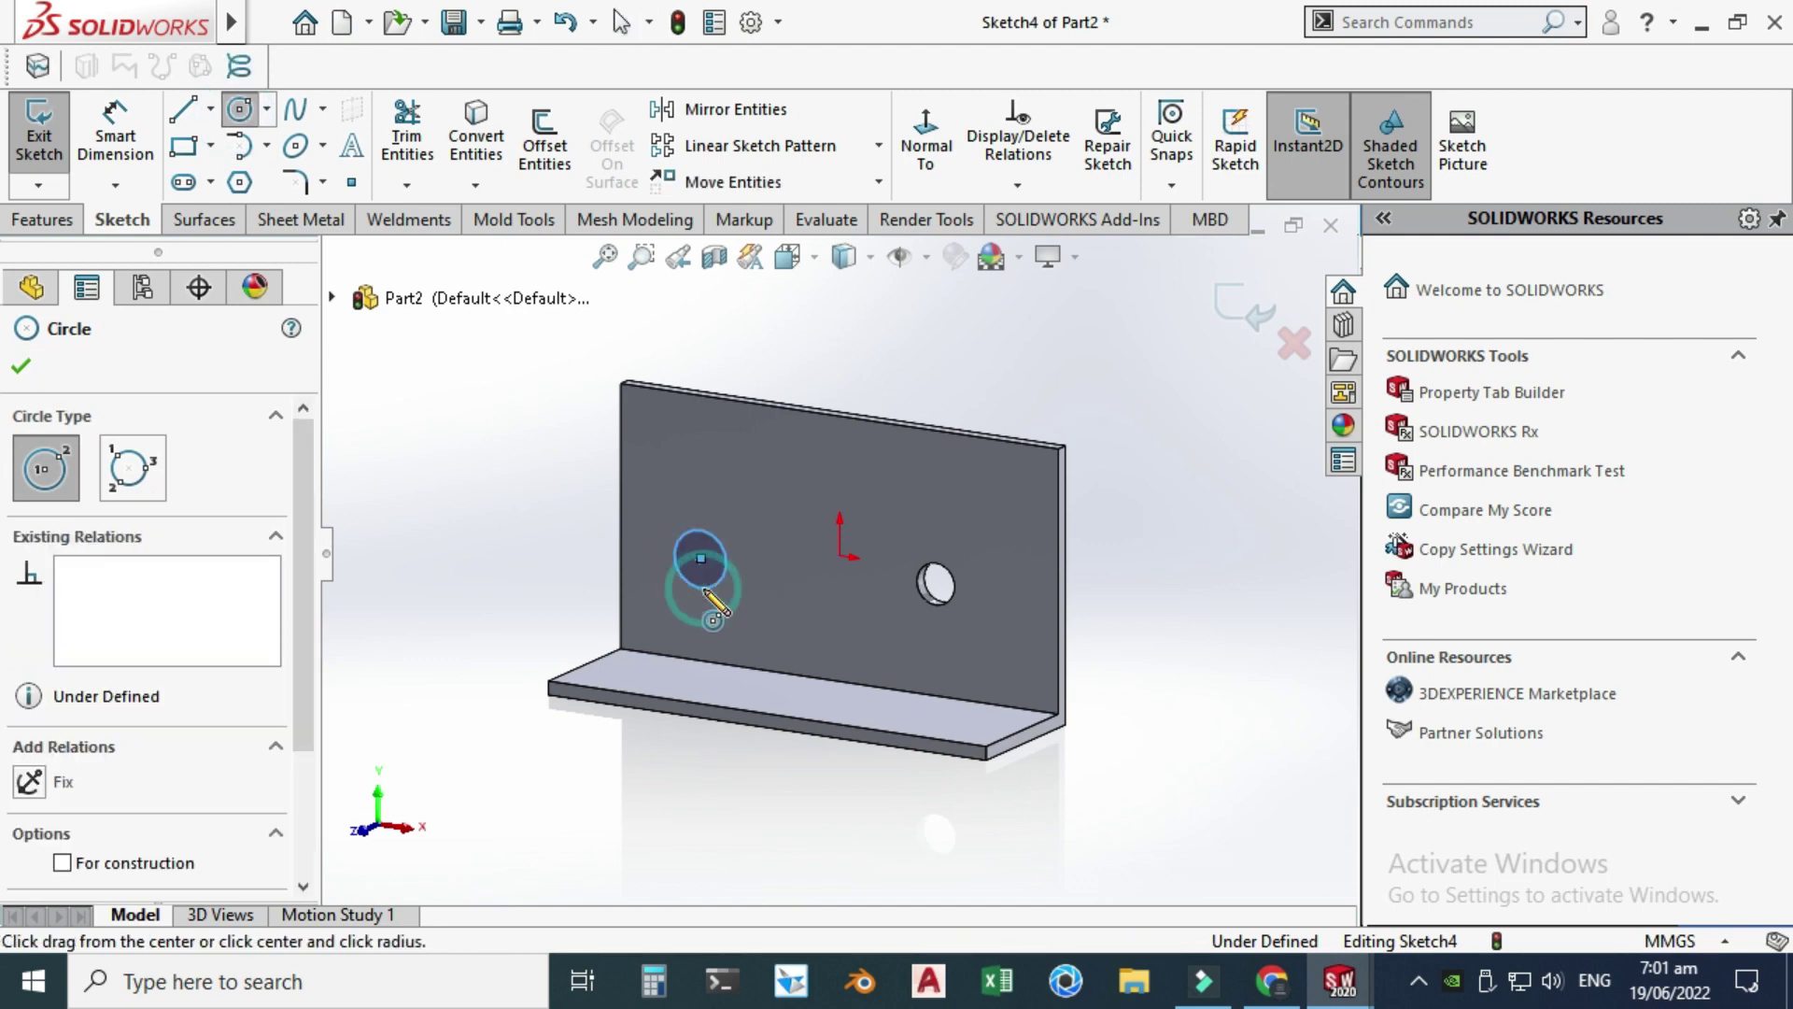
{"action": "left_click", "coordinate": [711, 616]}
{"action": "key", "text": "Escape"}
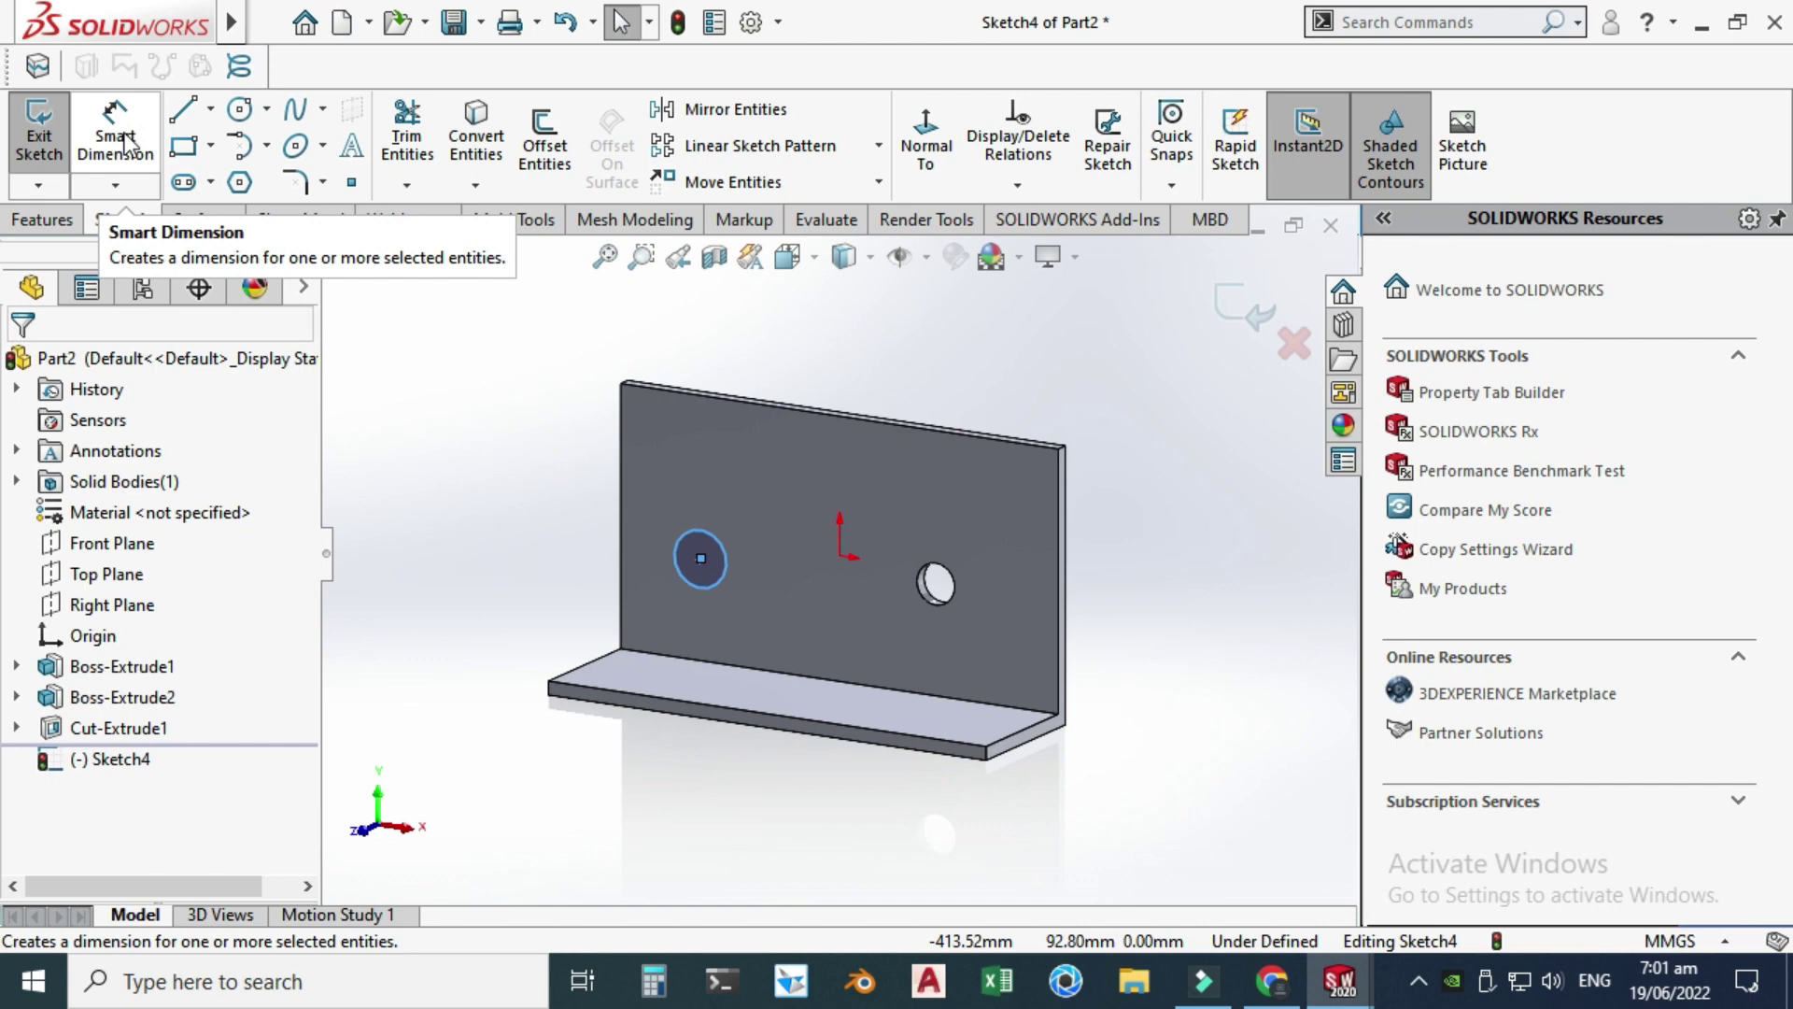
- Dimension the diameter of the new circle left of the origin to 19 mm
{"action": "left_click", "coordinate": [126, 142]}
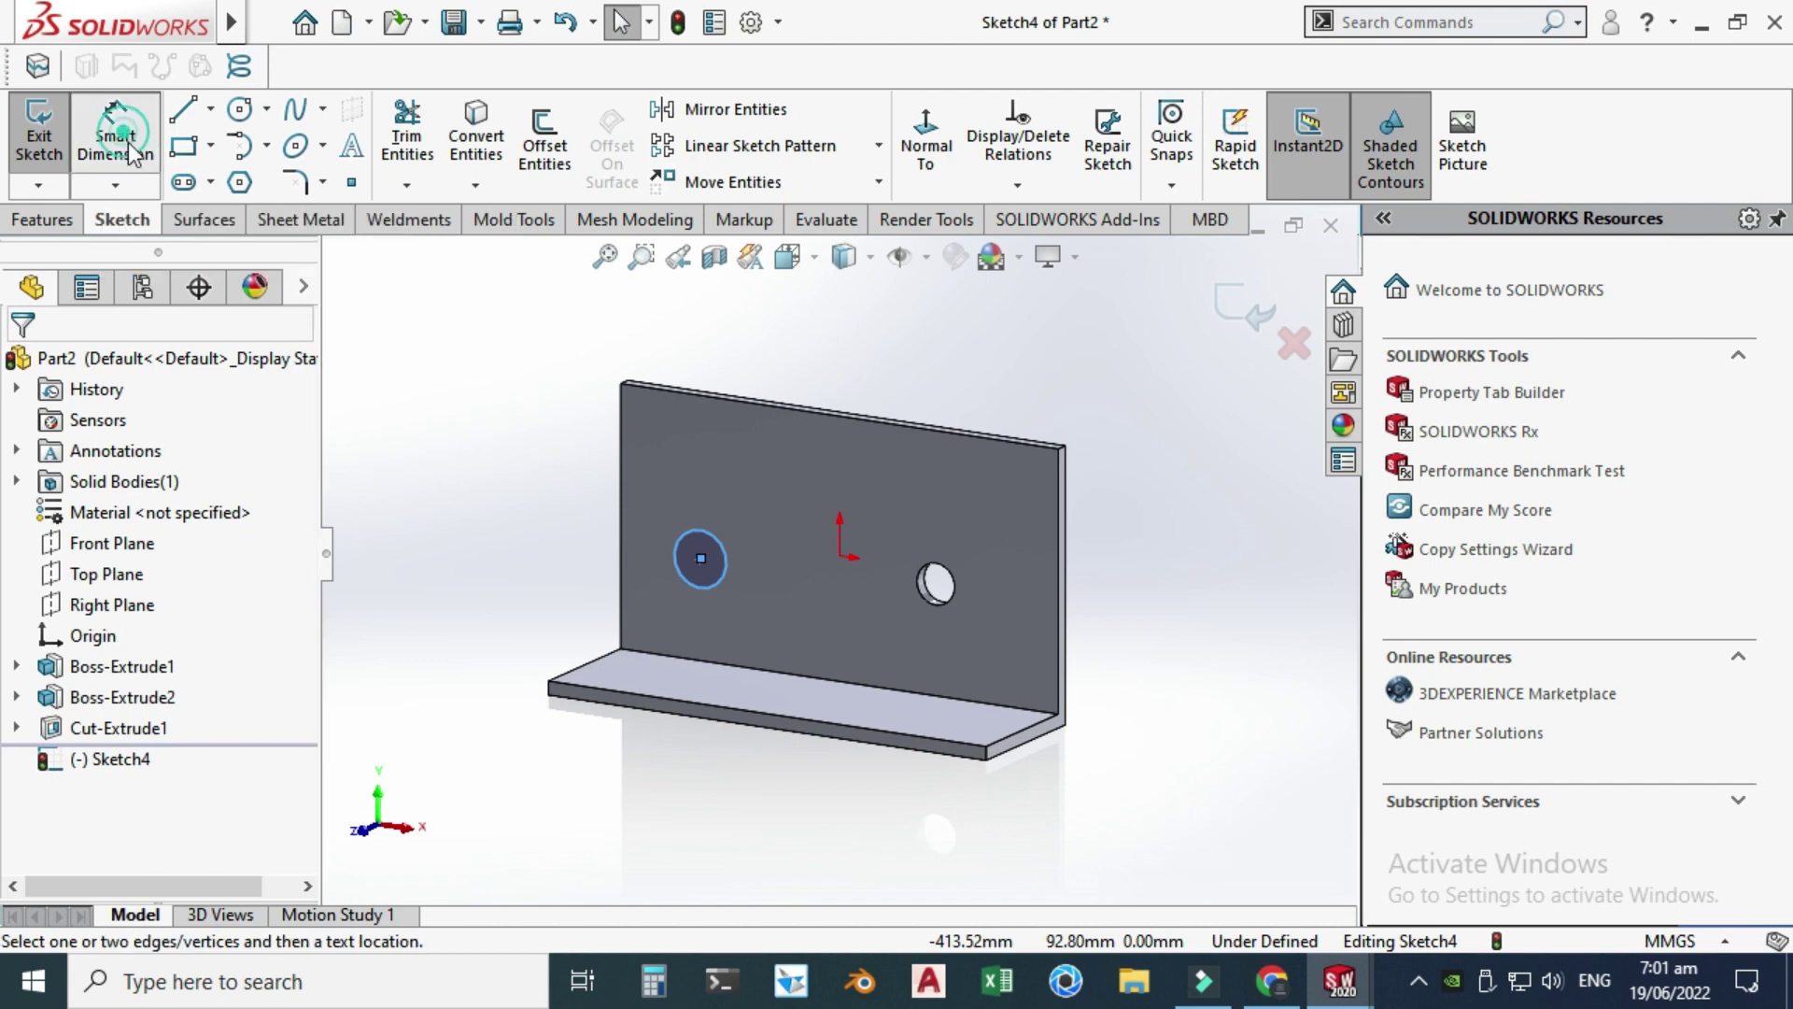
{"action": "left_click", "coordinate": [717, 581]}
{"action": "left_click", "coordinate": [507, 537]}
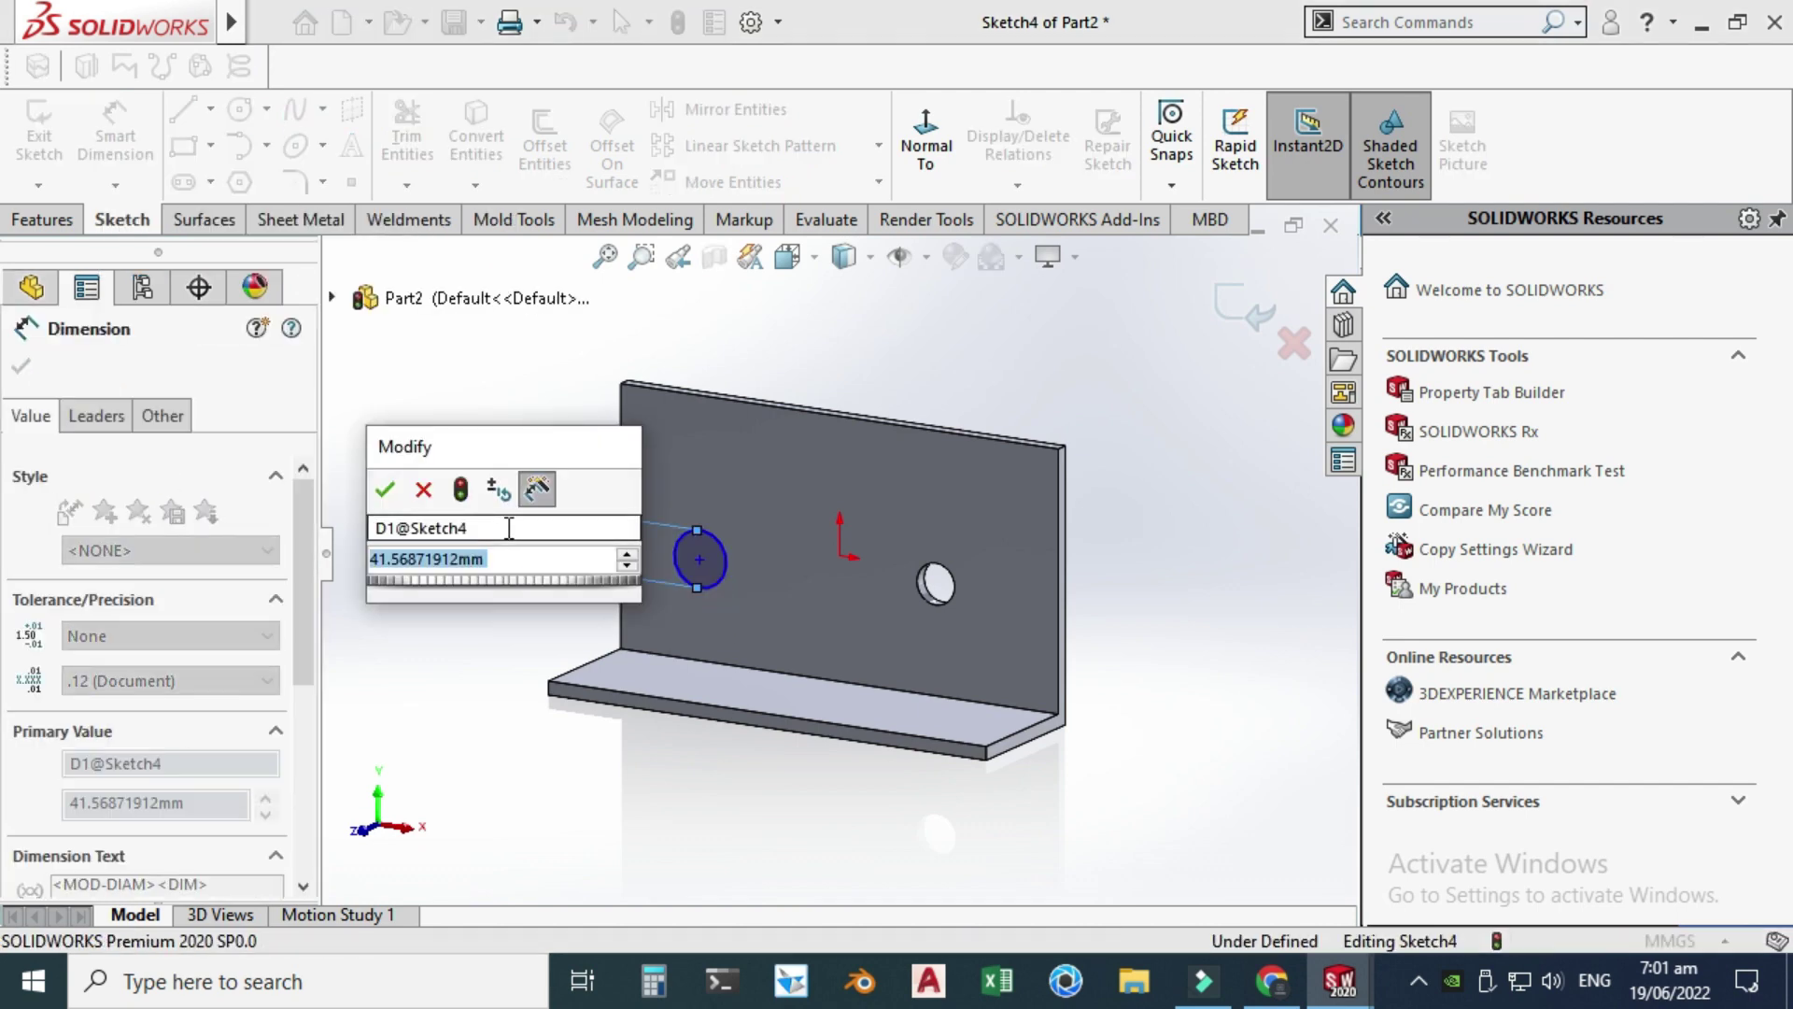
{"action": "type", "text": "19"}
{"action": "key", "text": "Return"}
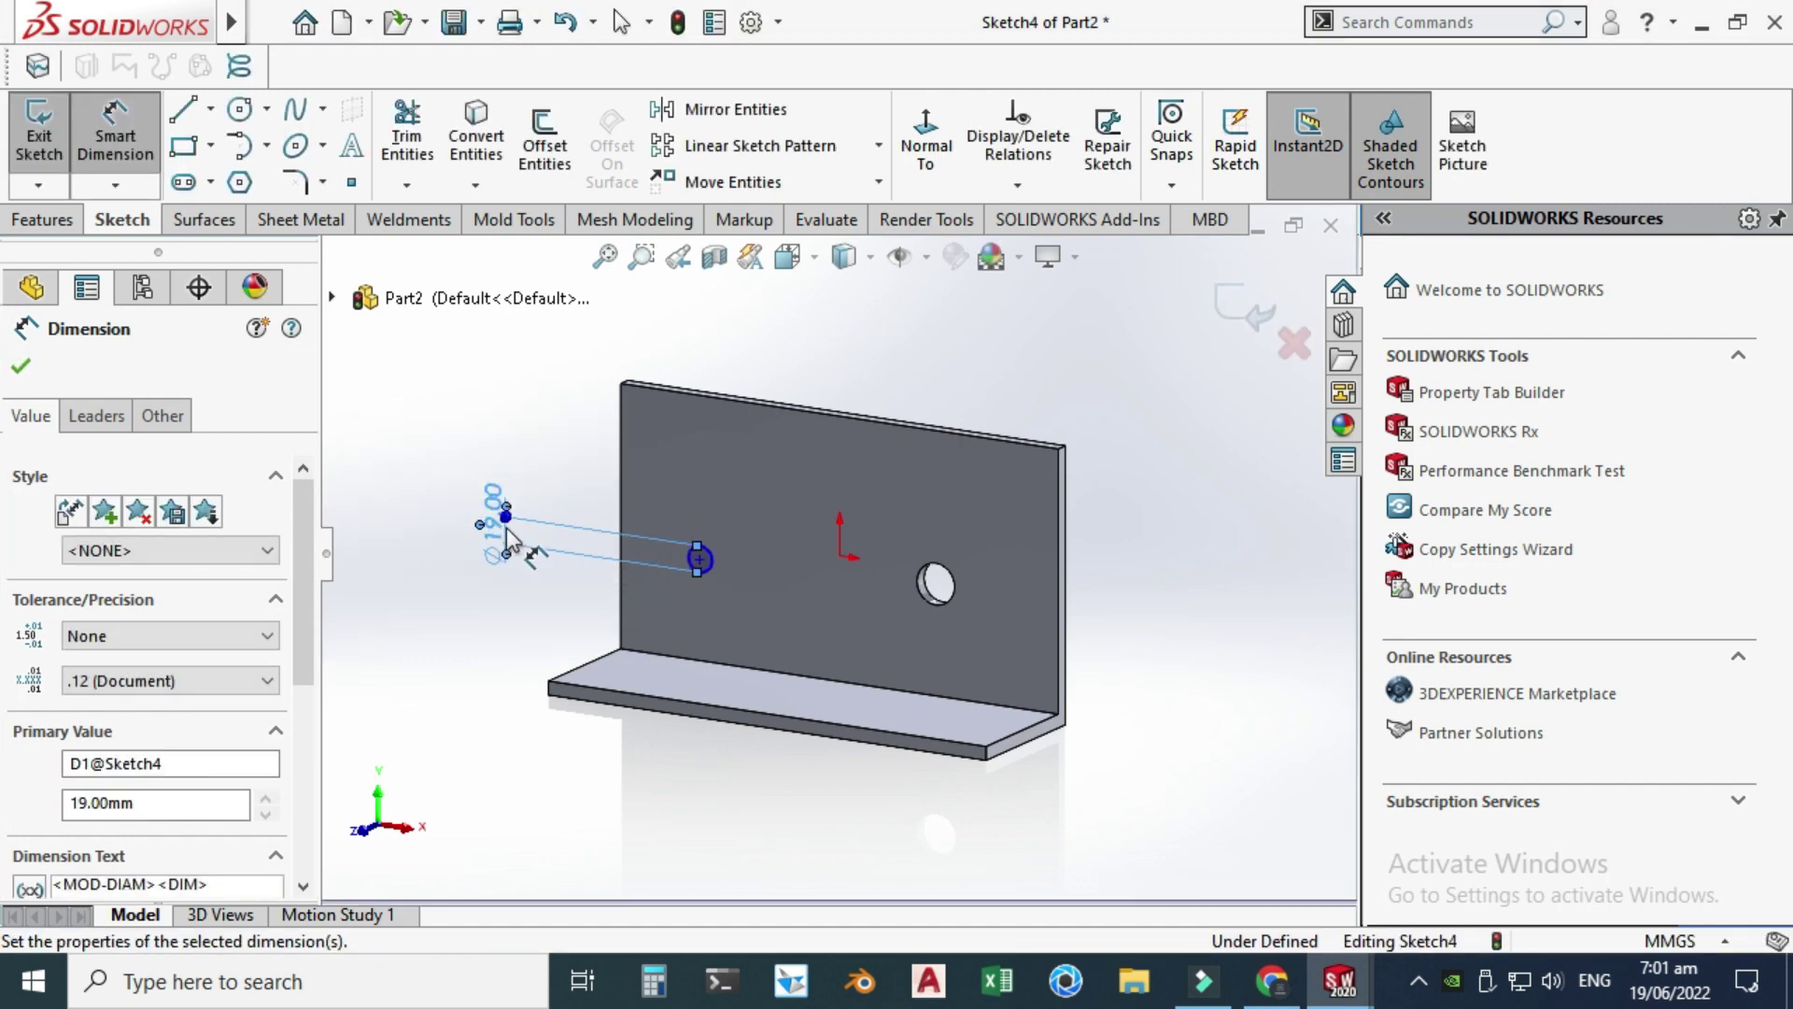
{"action": "key", "text": "Escape"}
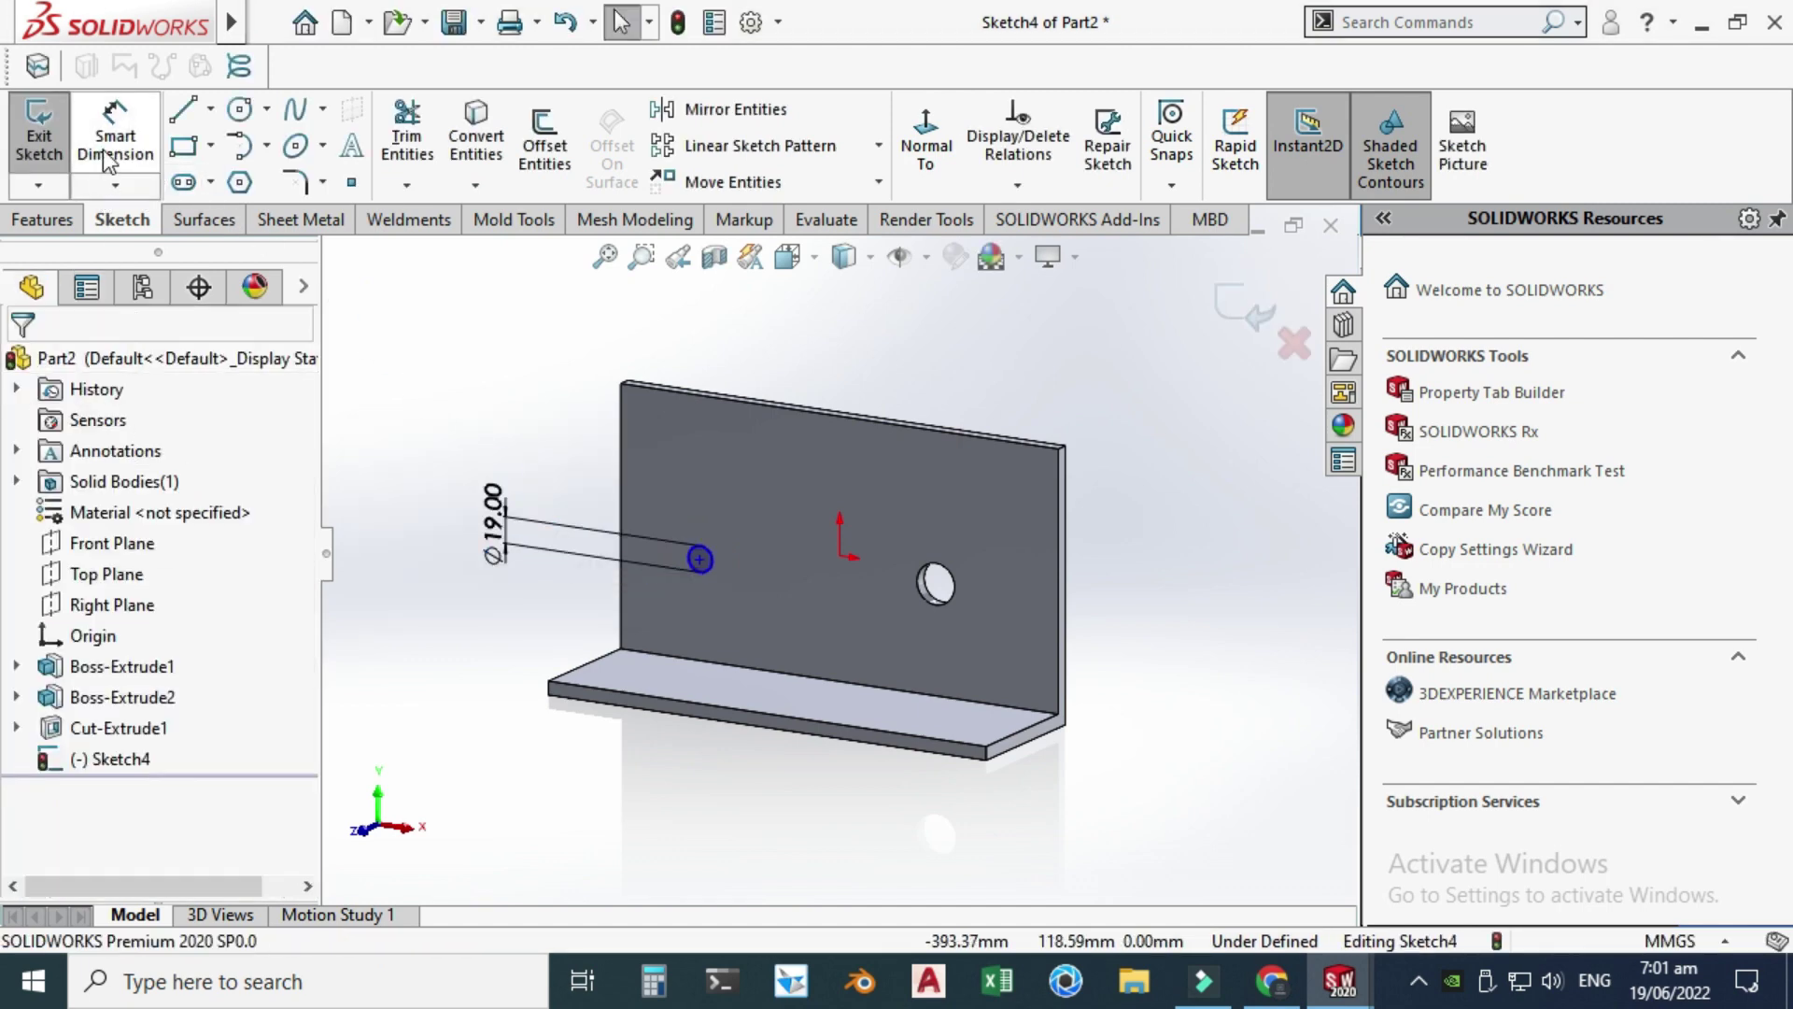
- Dimension the distance from the plate's top edge to the 19 mm circle's centre to 150 mm
{"action": "left_click", "coordinate": [721, 392]}
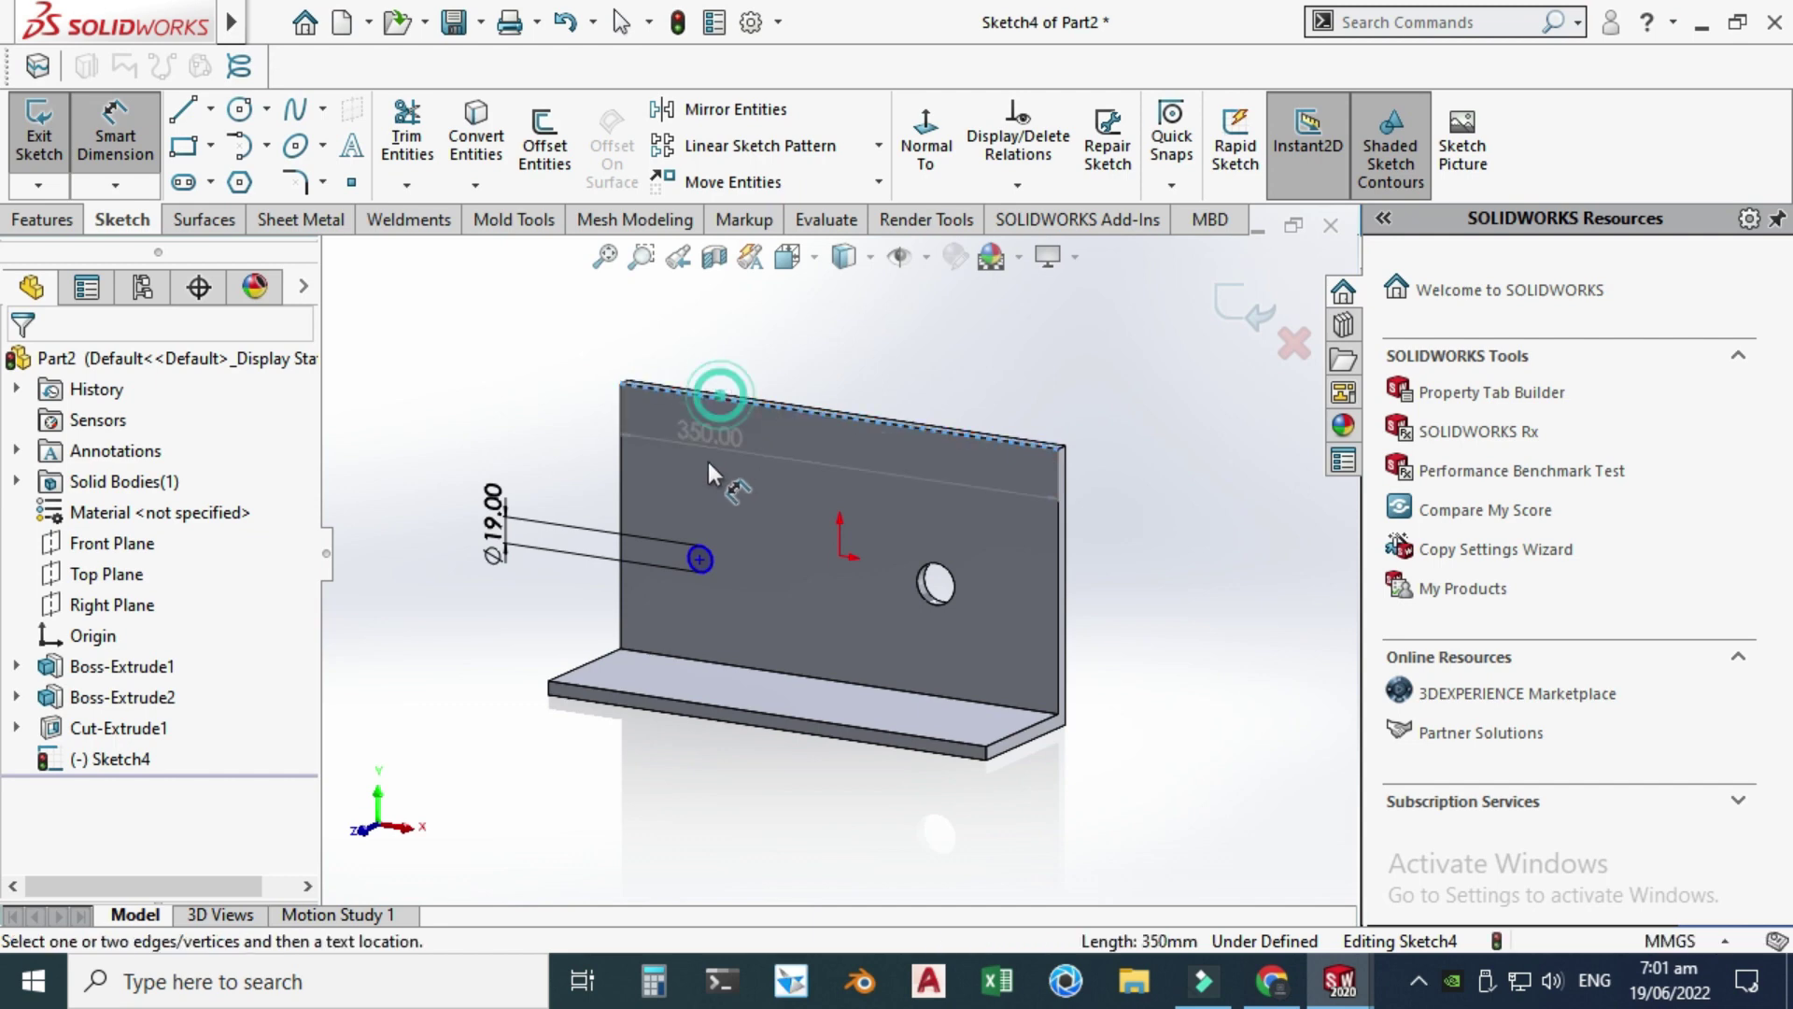
{"action": "left_click", "coordinate": [699, 557]}
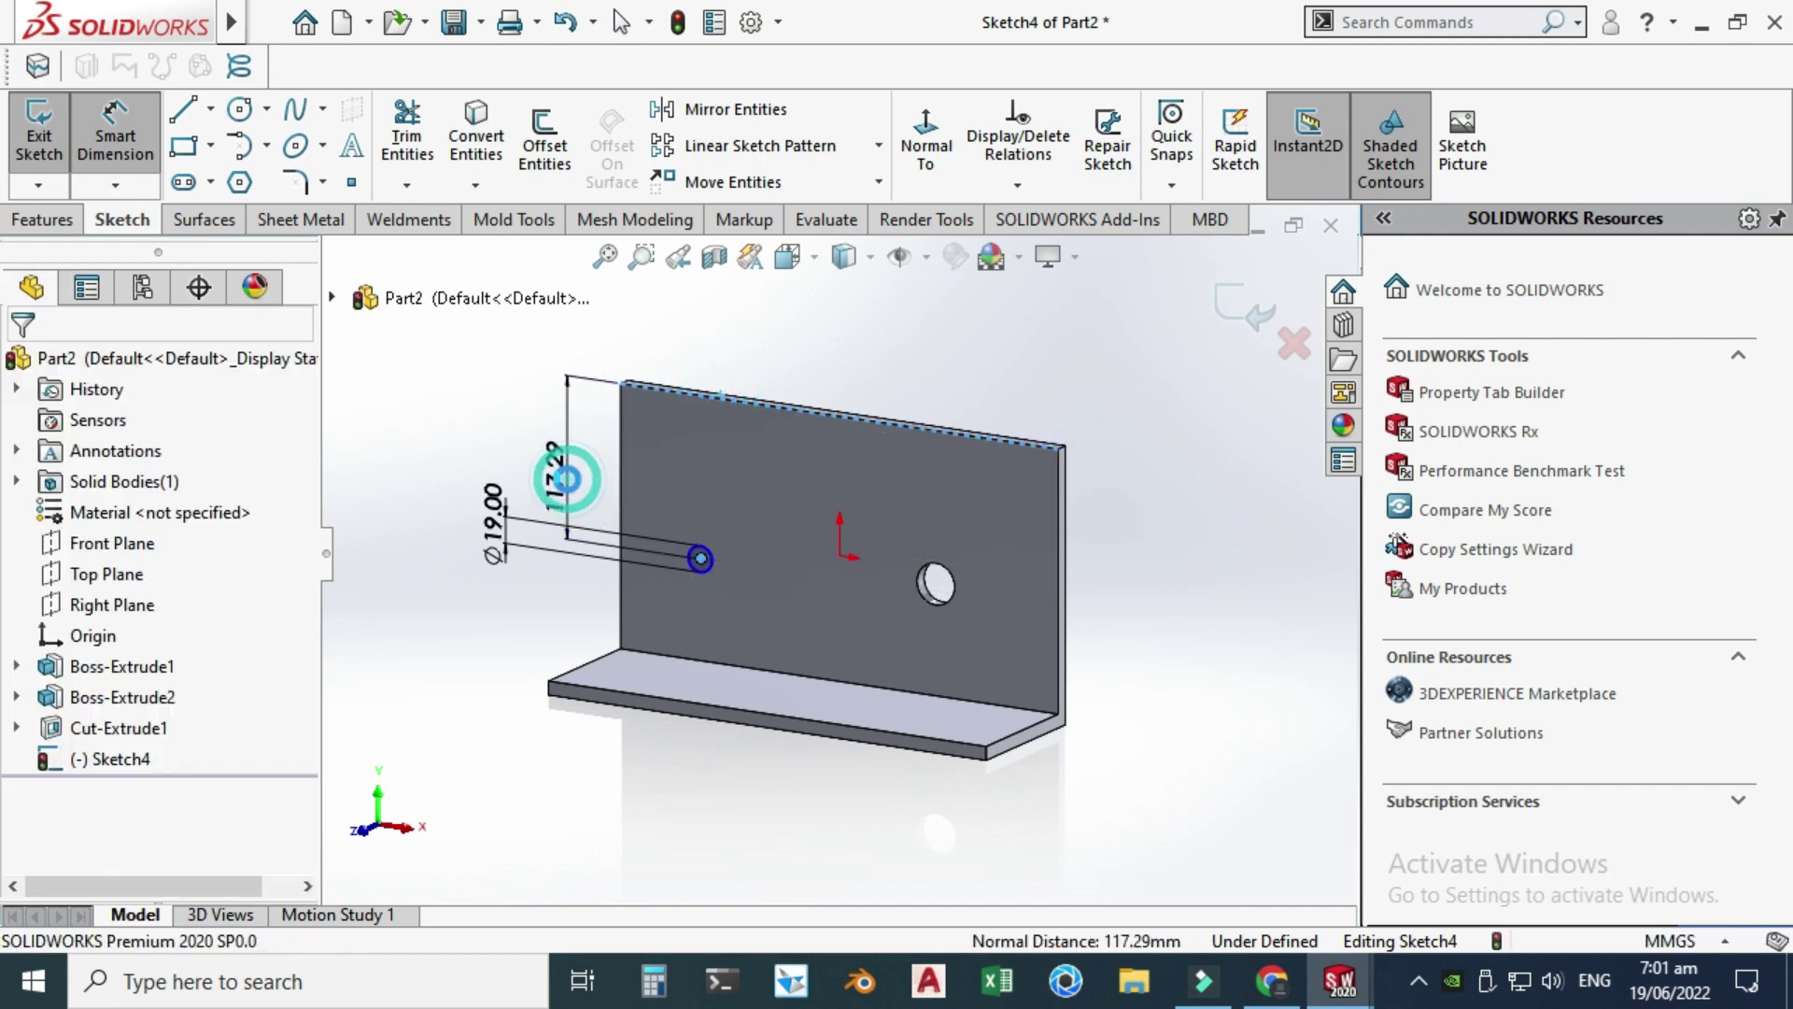
{"action": "left_click", "coordinate": [565, 471]}
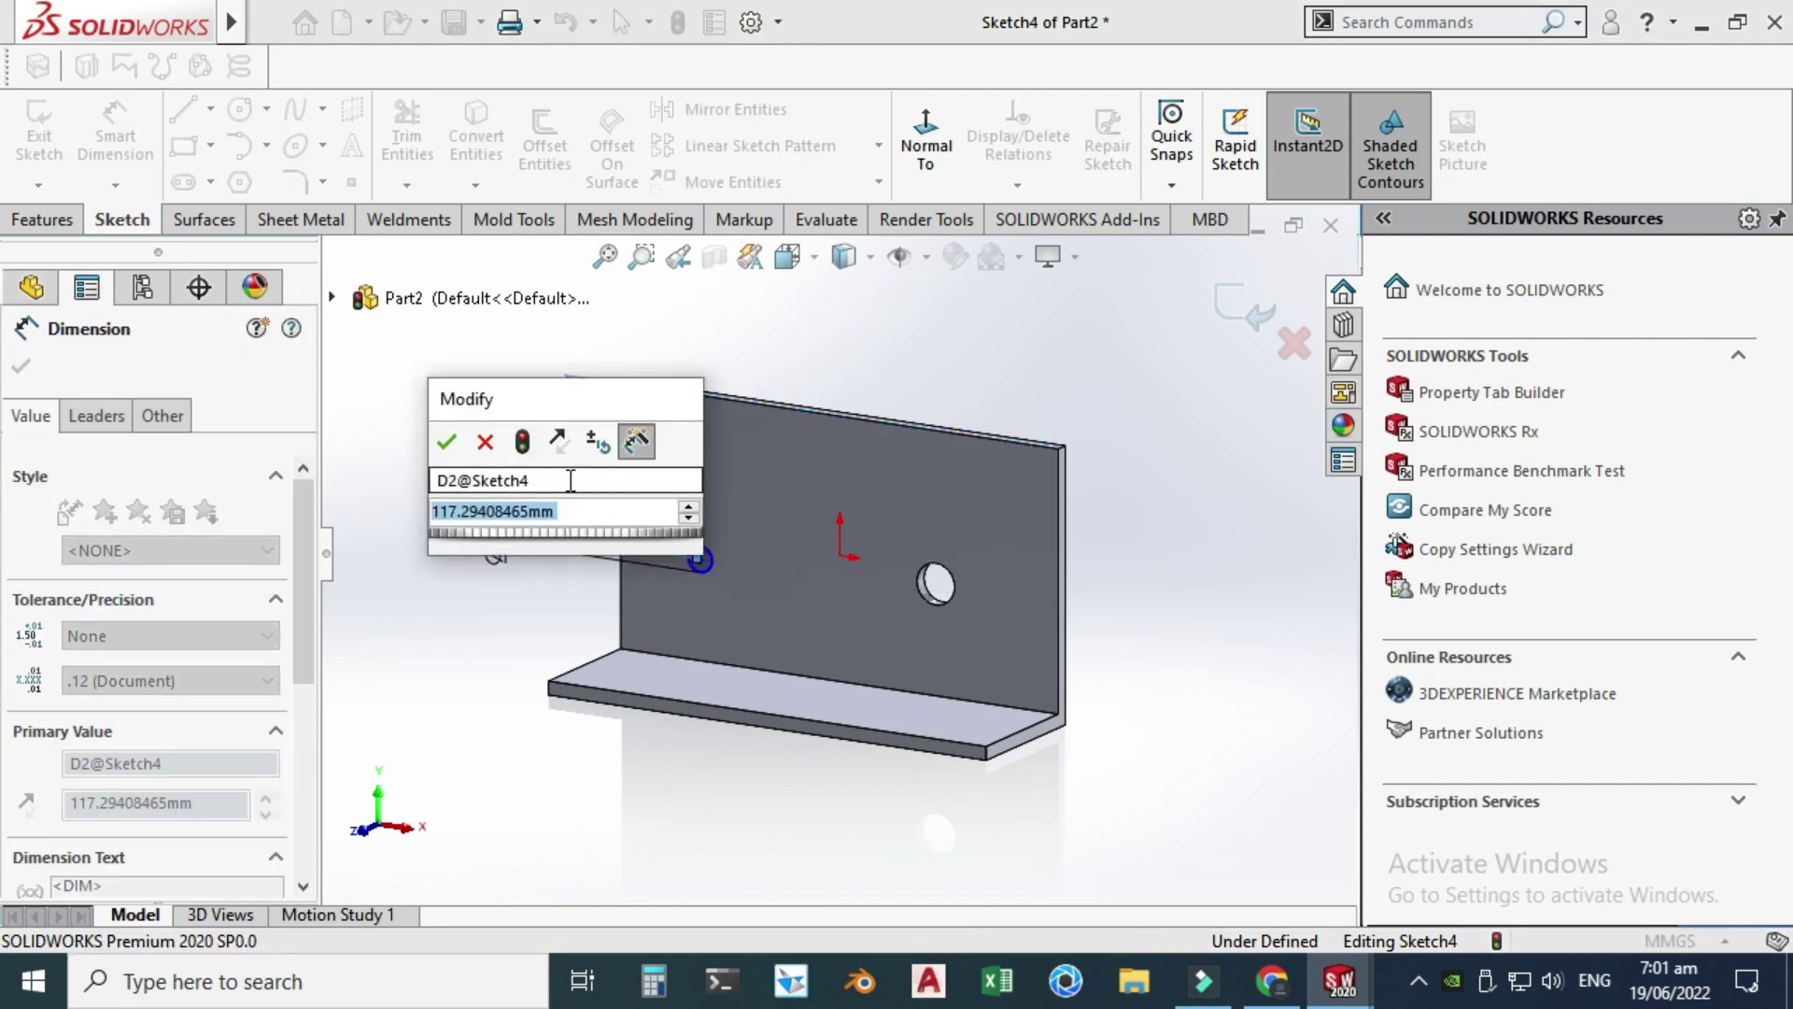
{"action": "type", "text": "150"}
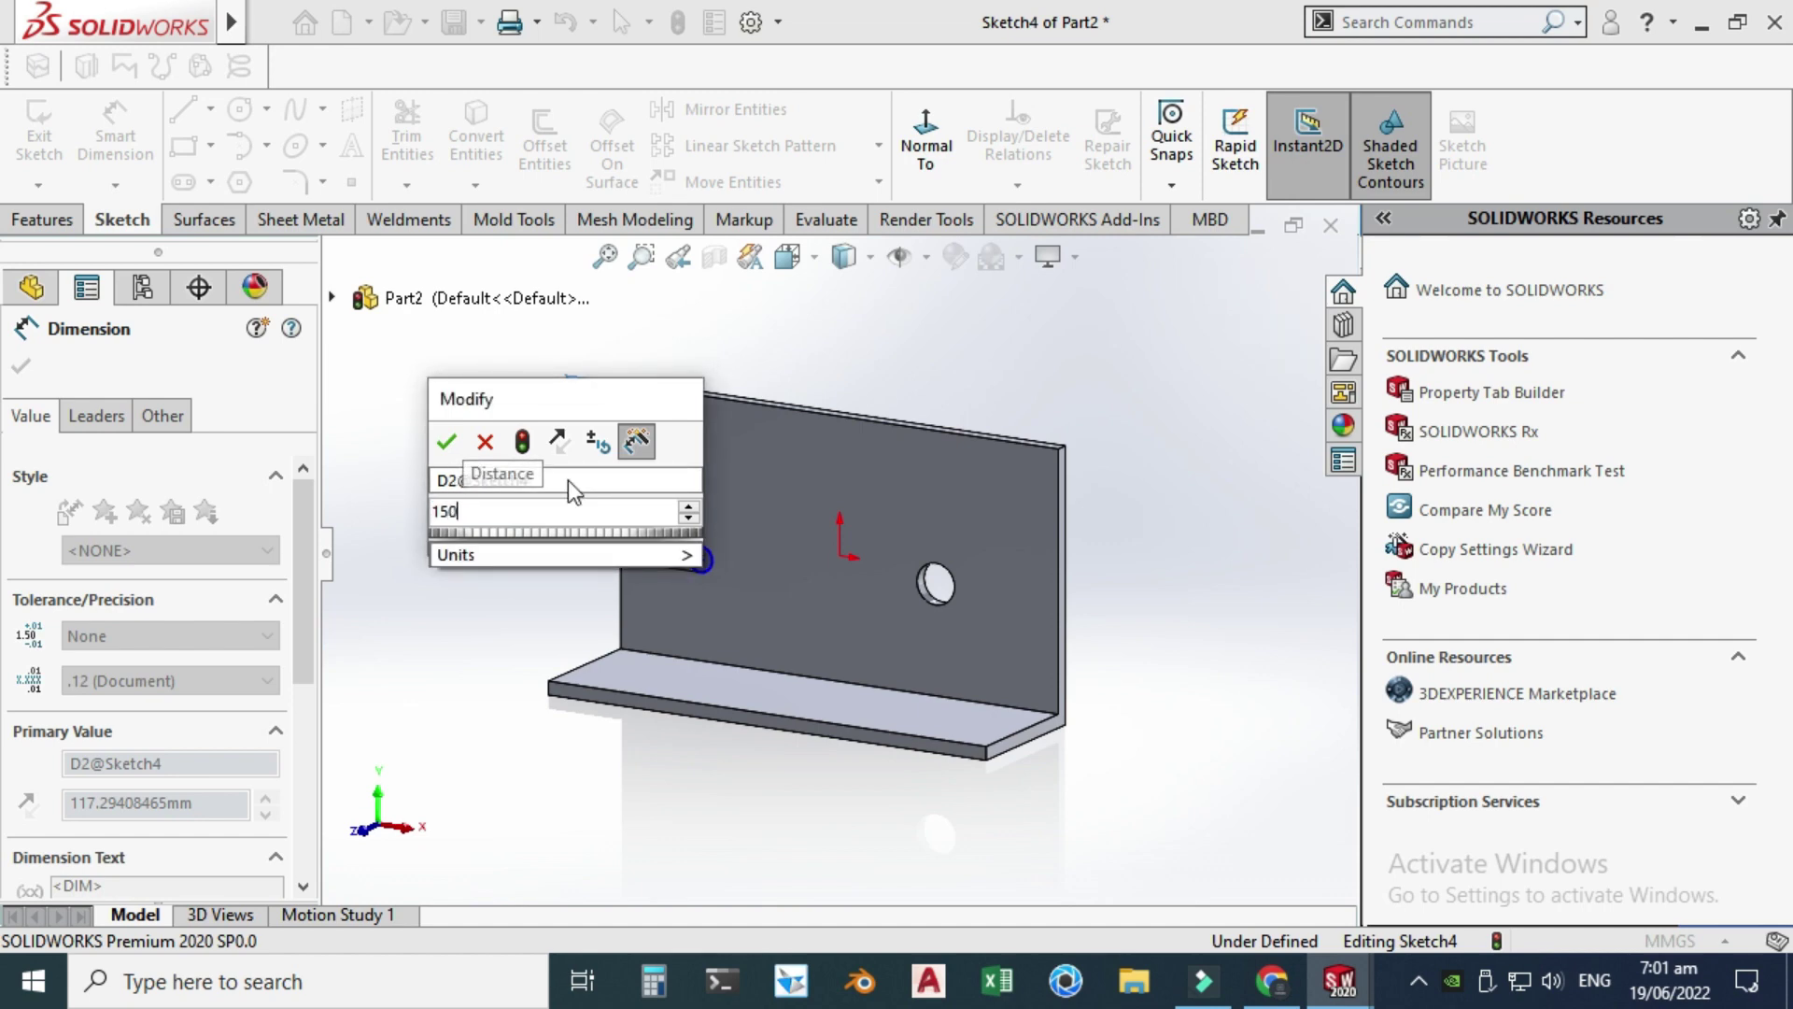
{"action": "key", "text": "Return"}
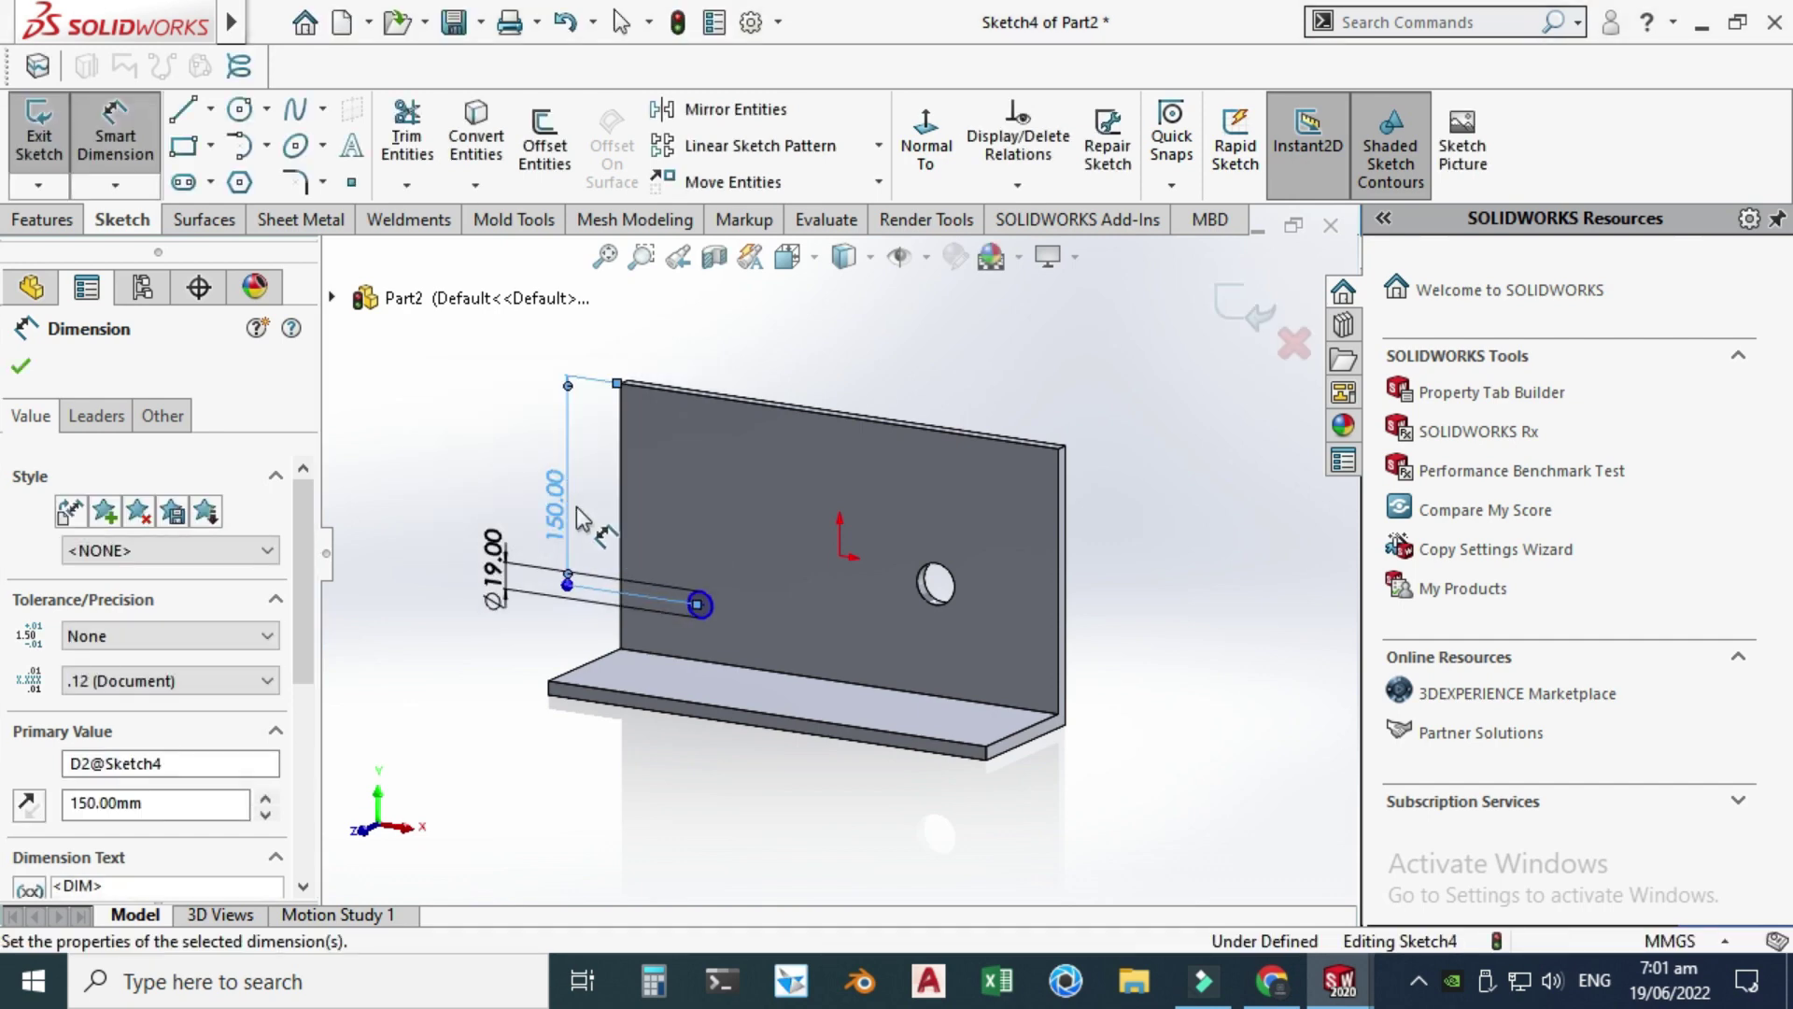
{"action": "left_click", "coordinate": [420, 551]}
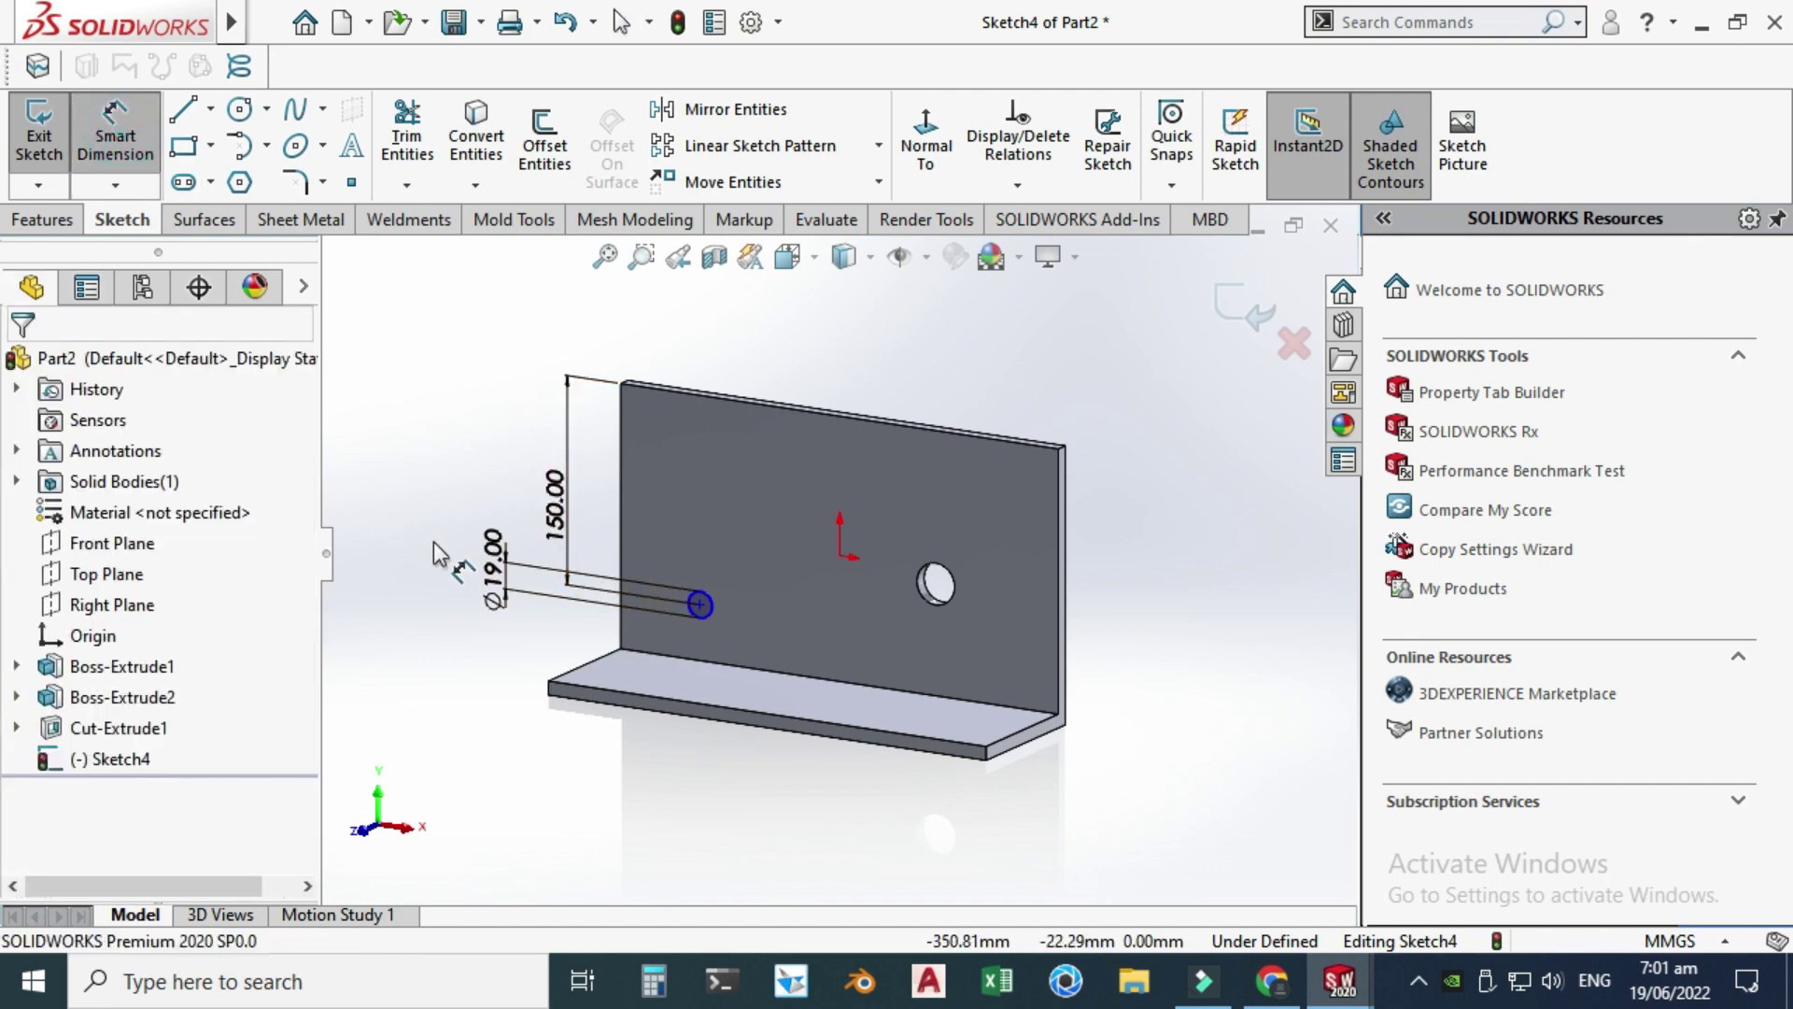
- Dimension the distance from the upright plate's left edge to the 19 mm circle's centre to 60 mm
{"action": "scroll", "coordinate": [433, 553], "scroll_direction": "down", "scroll_amount": 2}
{"action": "left_click", "coordinate": [869, 639]}
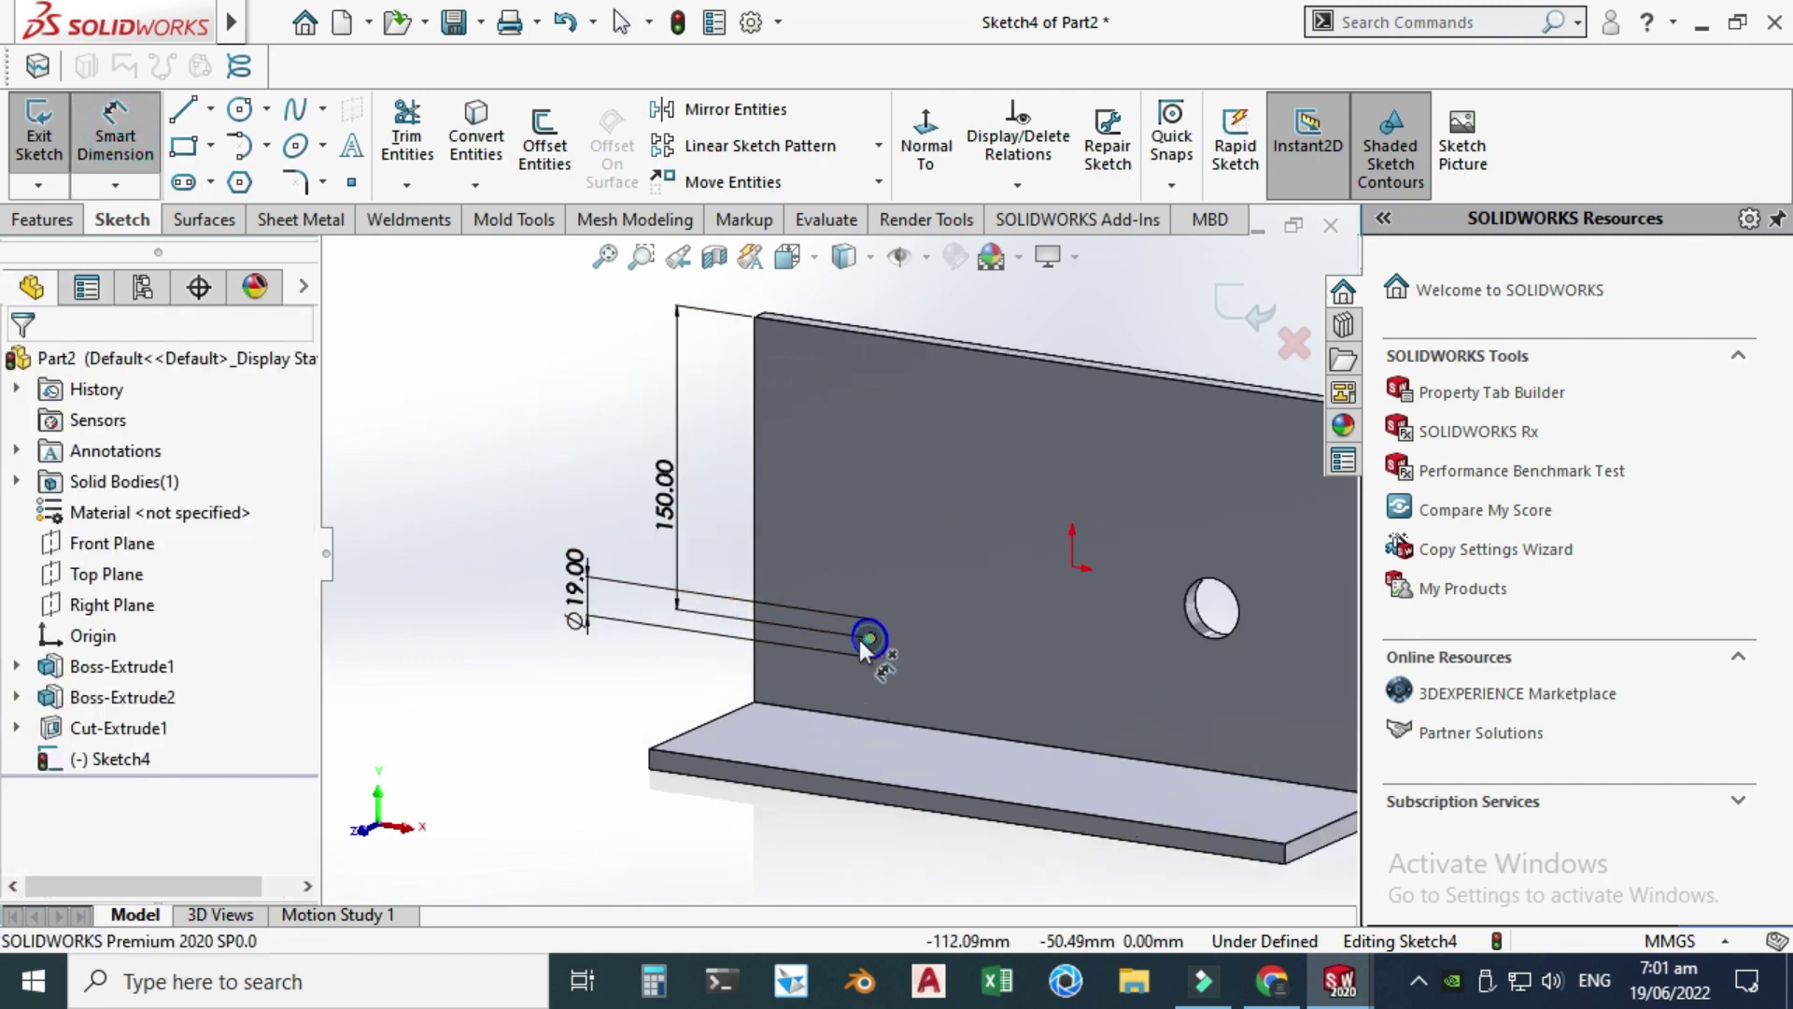
{"action": "left_click", "coordinate": [755, 641]}
{"action": "left_click", "coordinate": [855, 461]}
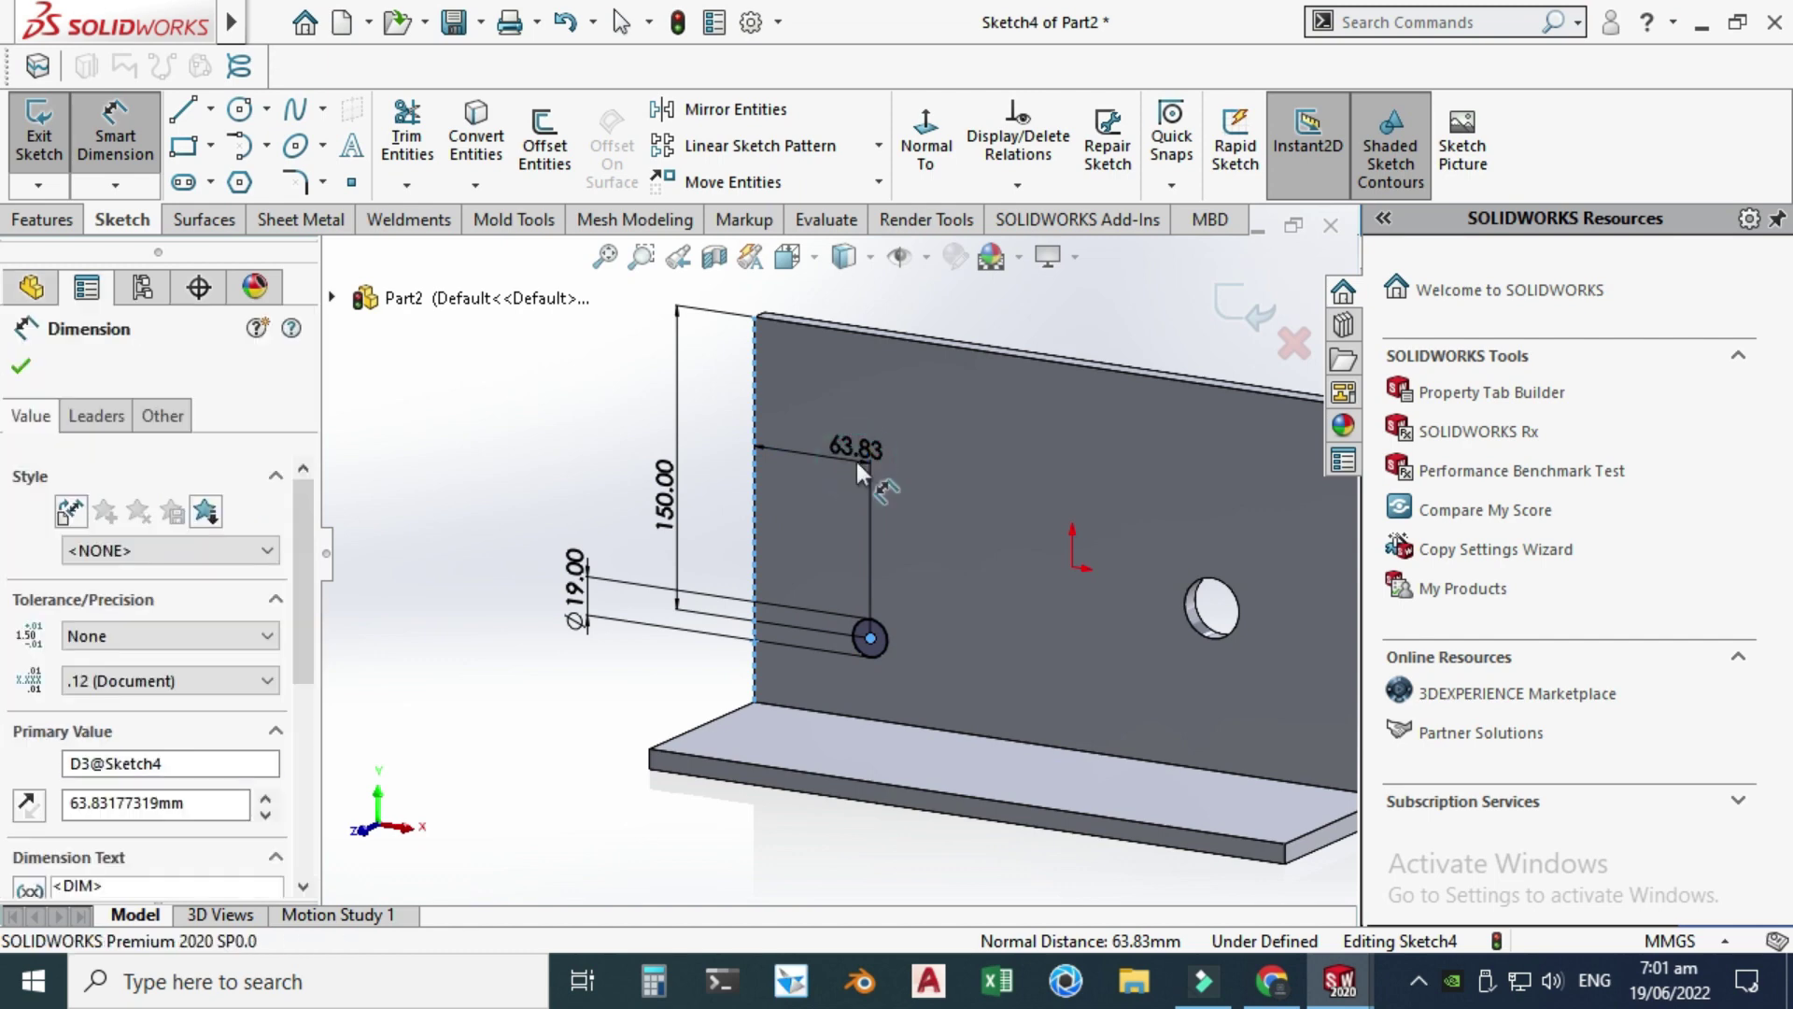
{"action": "type", "text": "60"}
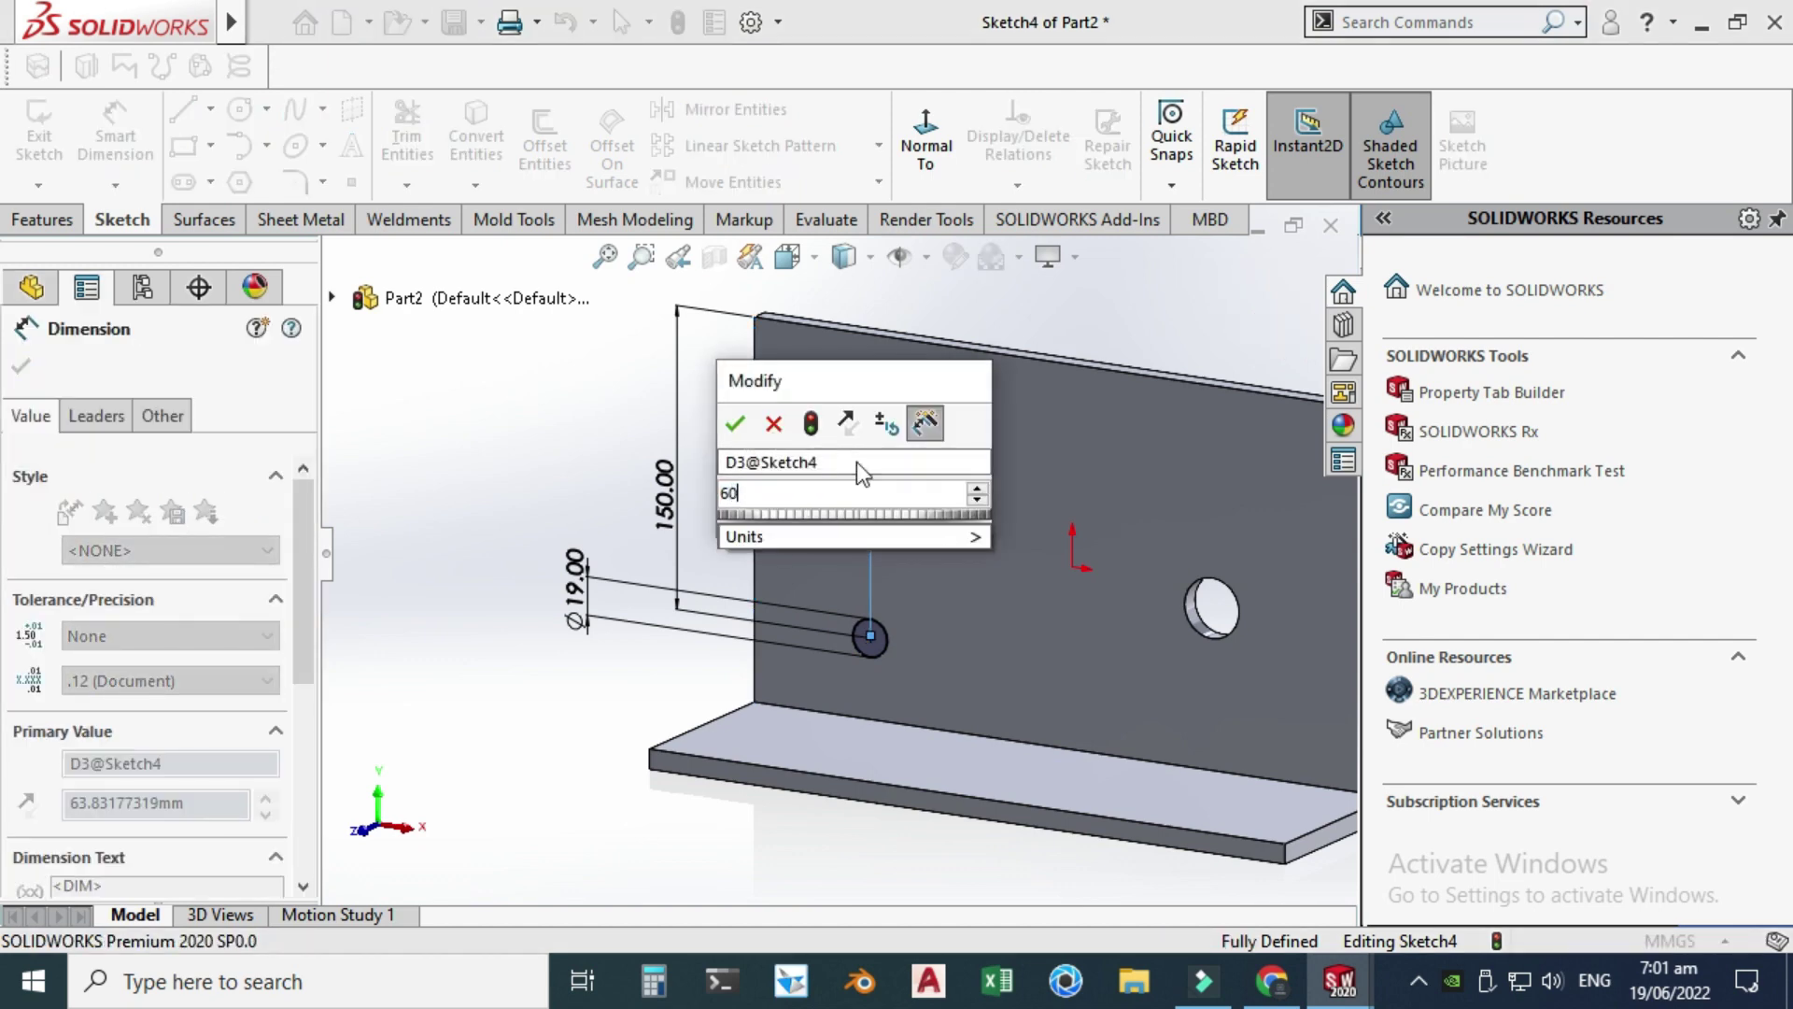
{"action": "key", "text": "Return"}
{"action": "key", "text": "Escape"}
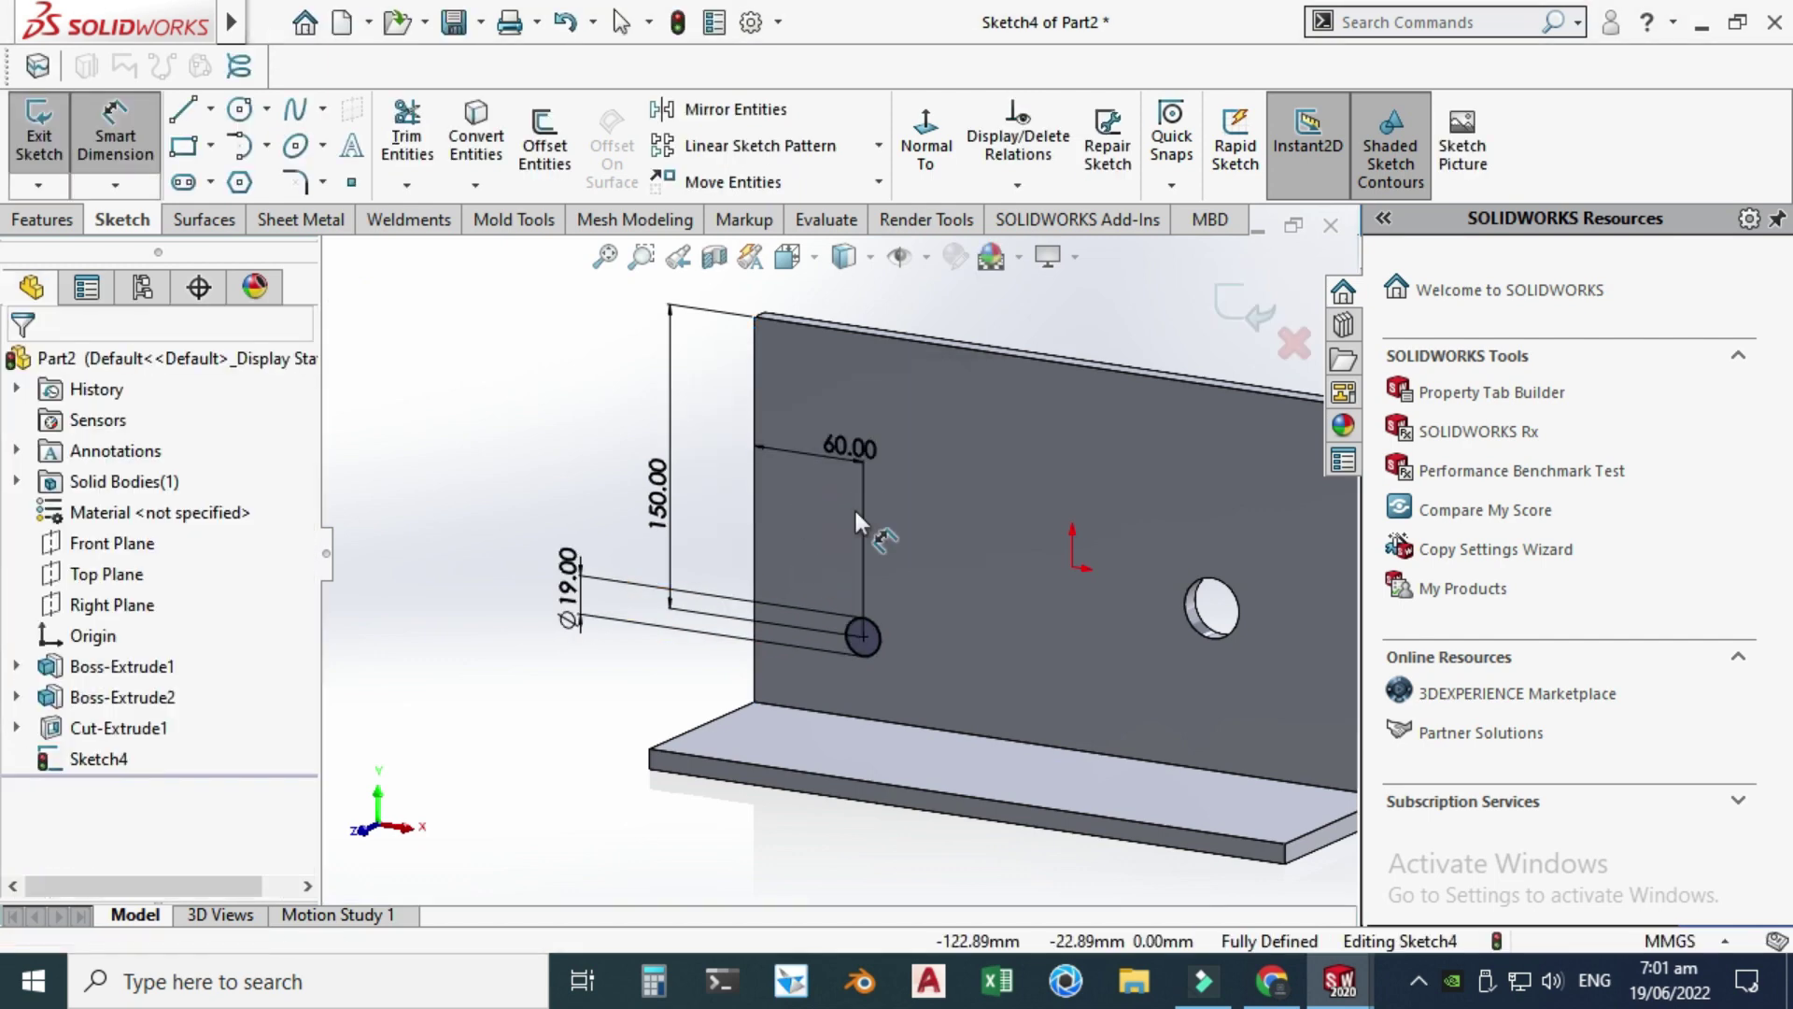
- Extrude the 19 mm circle 35 mm outward from the upright plate as a pin
{"action": "left_click", "coordinate": [14, 221]}
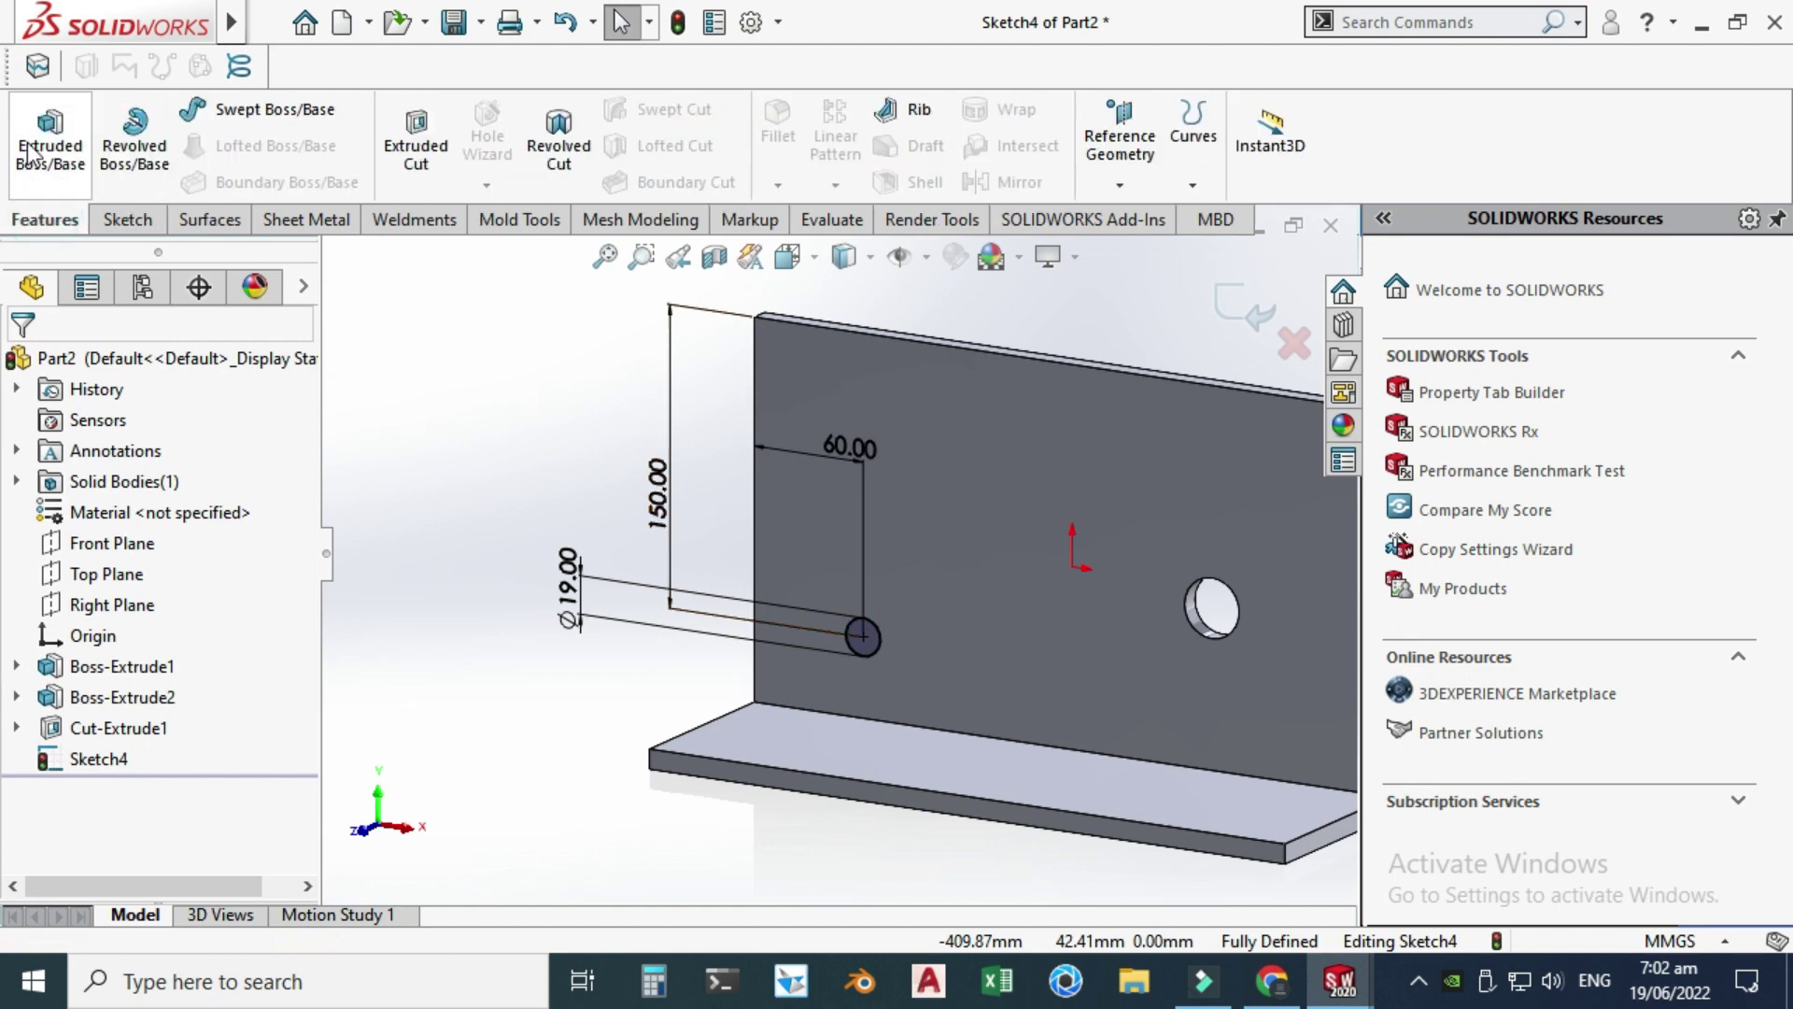
{"action": "left_click", "coordinate": [28, 157]}
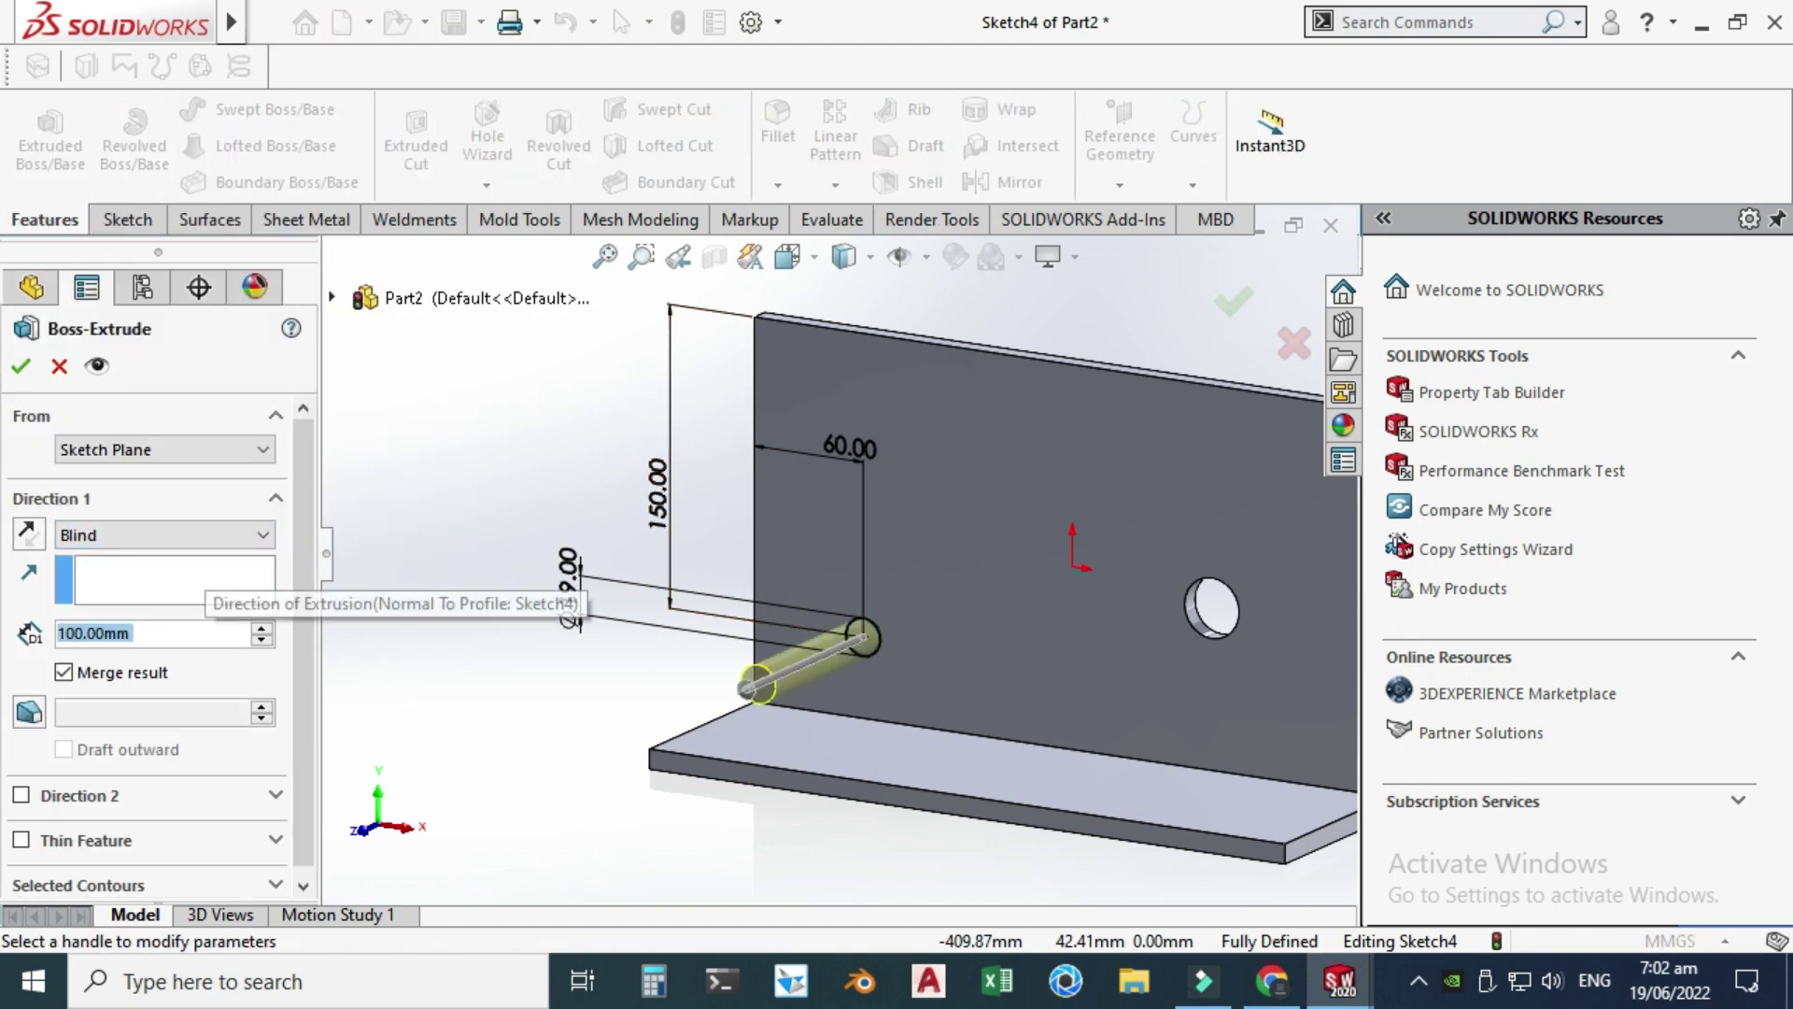
{"action": "type", "text": "35"}
{"action": "key", "text": "Return"}
{"action": "key", "text": "Return"}
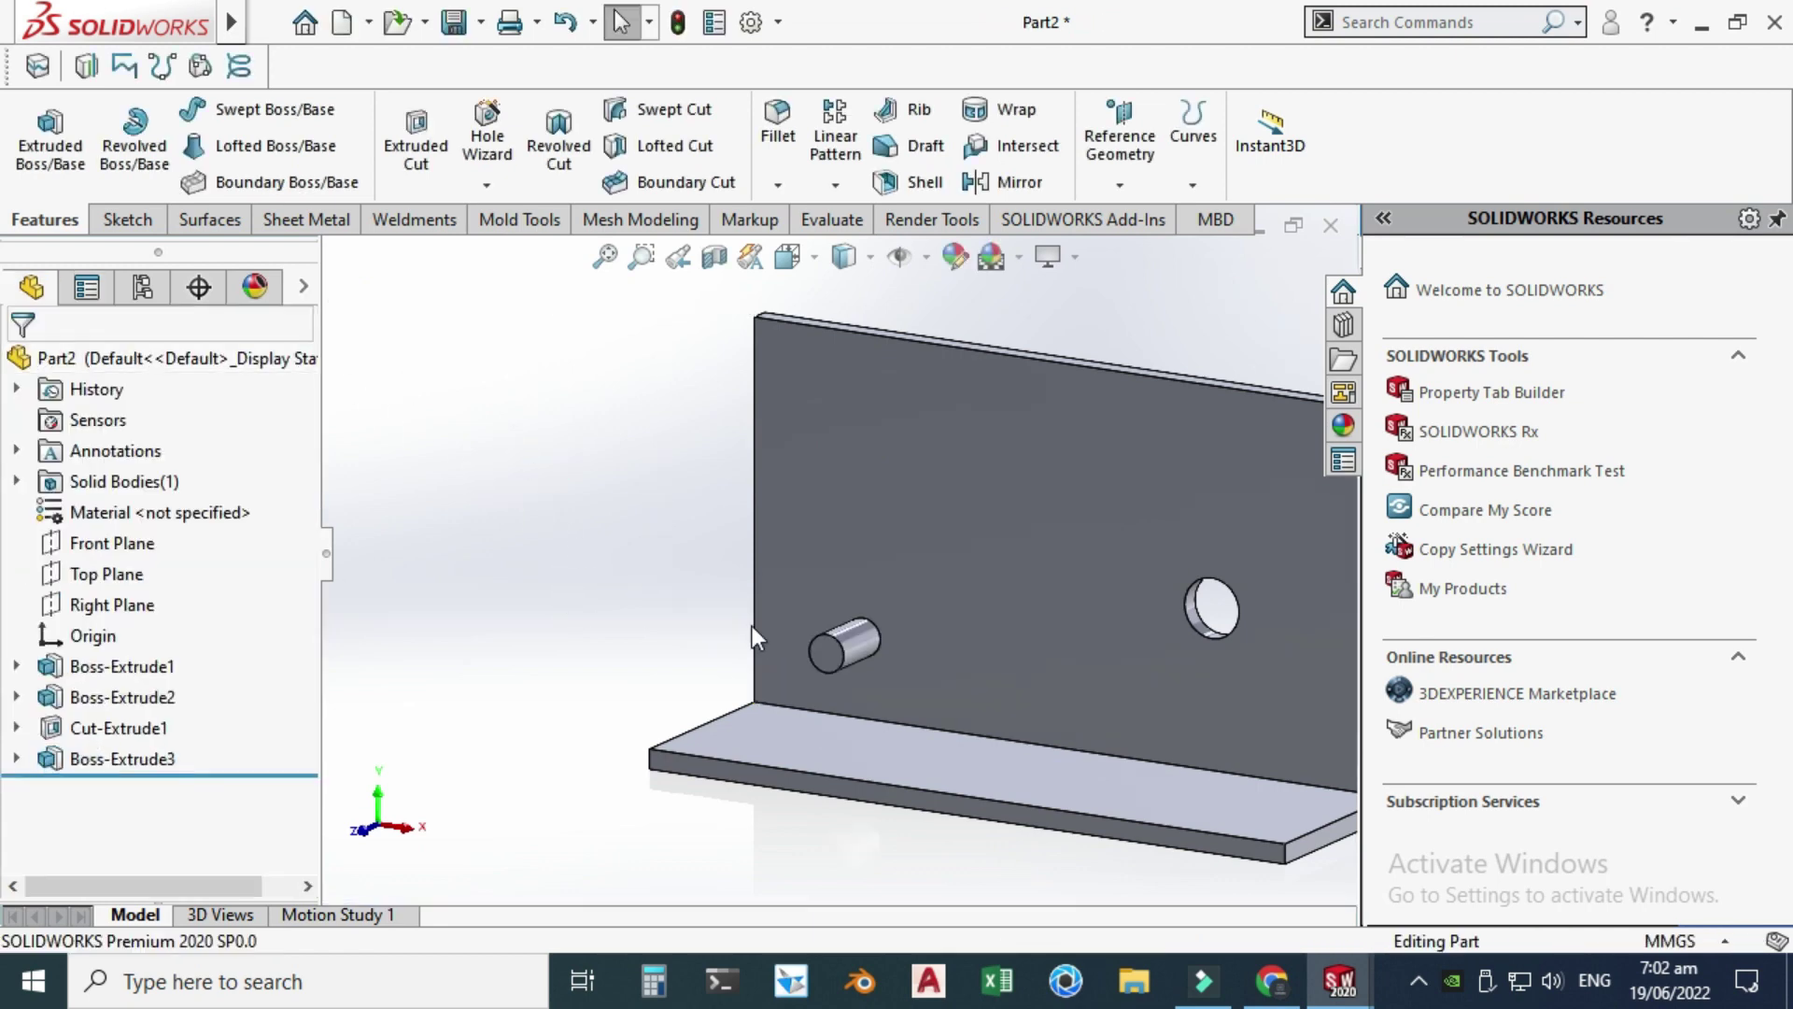
- On the upright plate's front face, sketch a circle about 34 mm in diameter, concentric with the pin
{"action": "scroll", "coordinate": [897, 654], "scroll_direction": "down", "scroll_amount": 3}
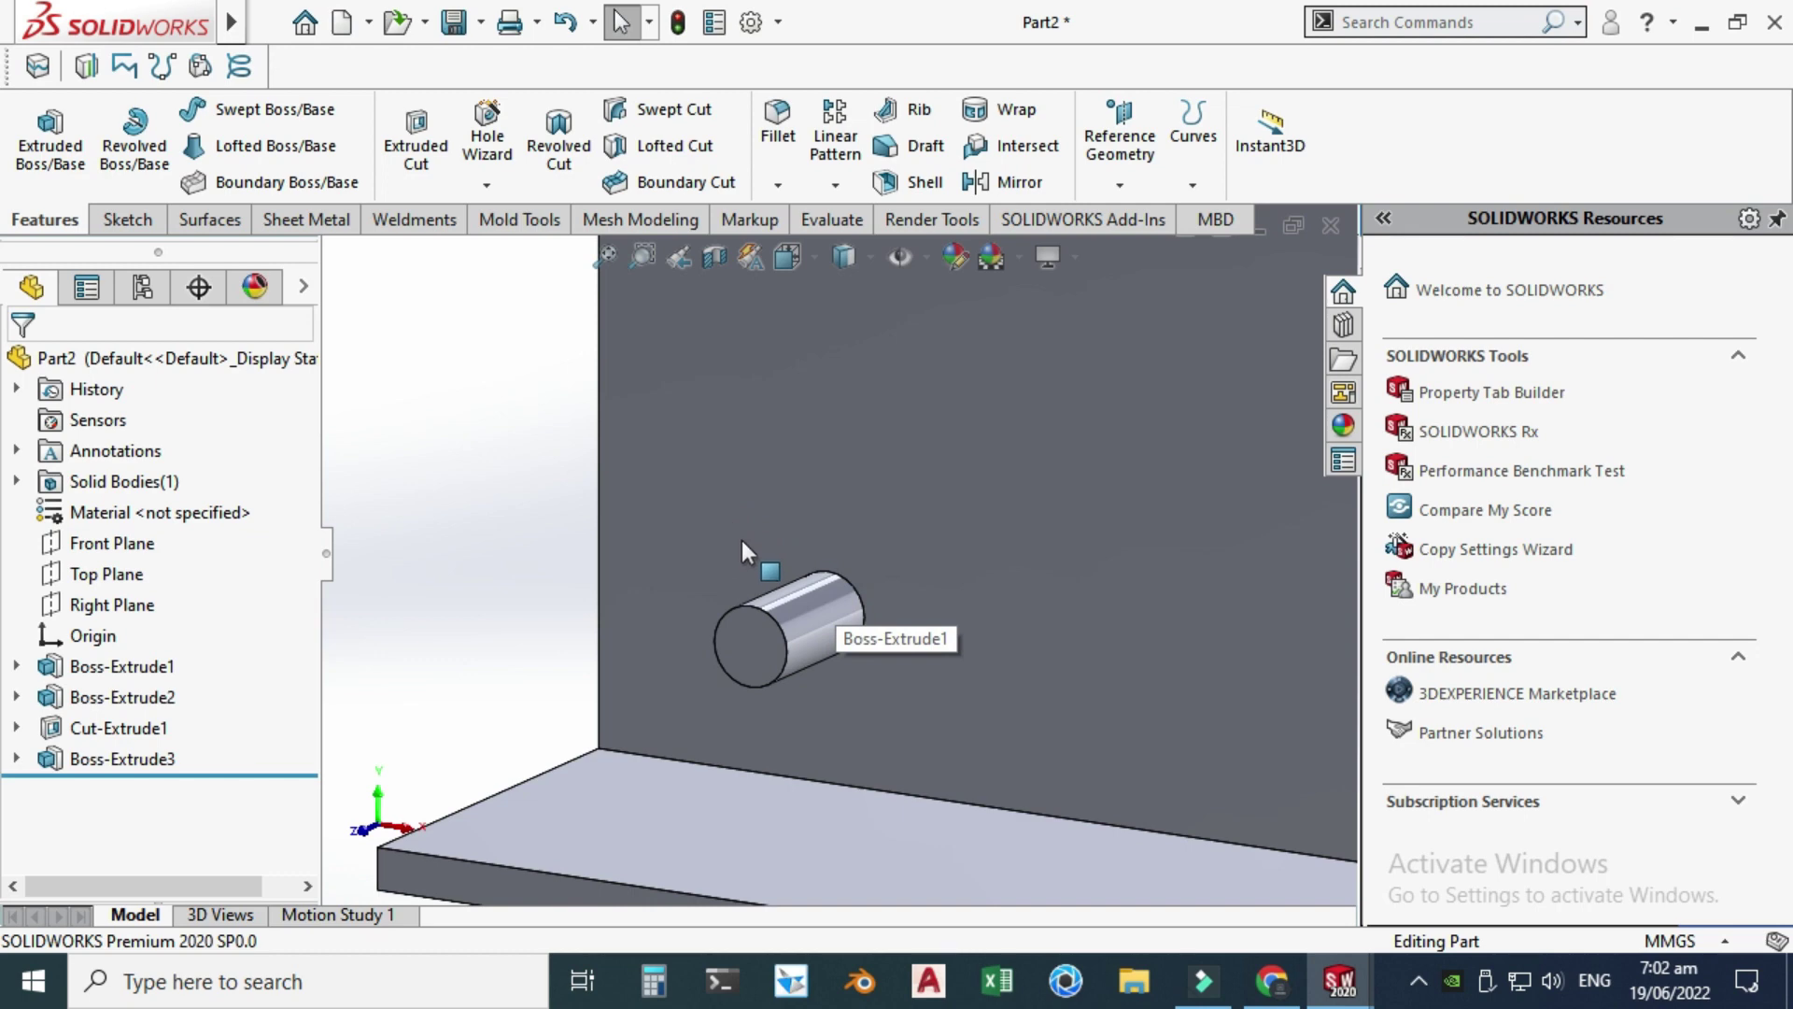
{"action": "scroll", "coordinate": [742, 551], "scroll_direction": "up", "scroll_amount": 1}
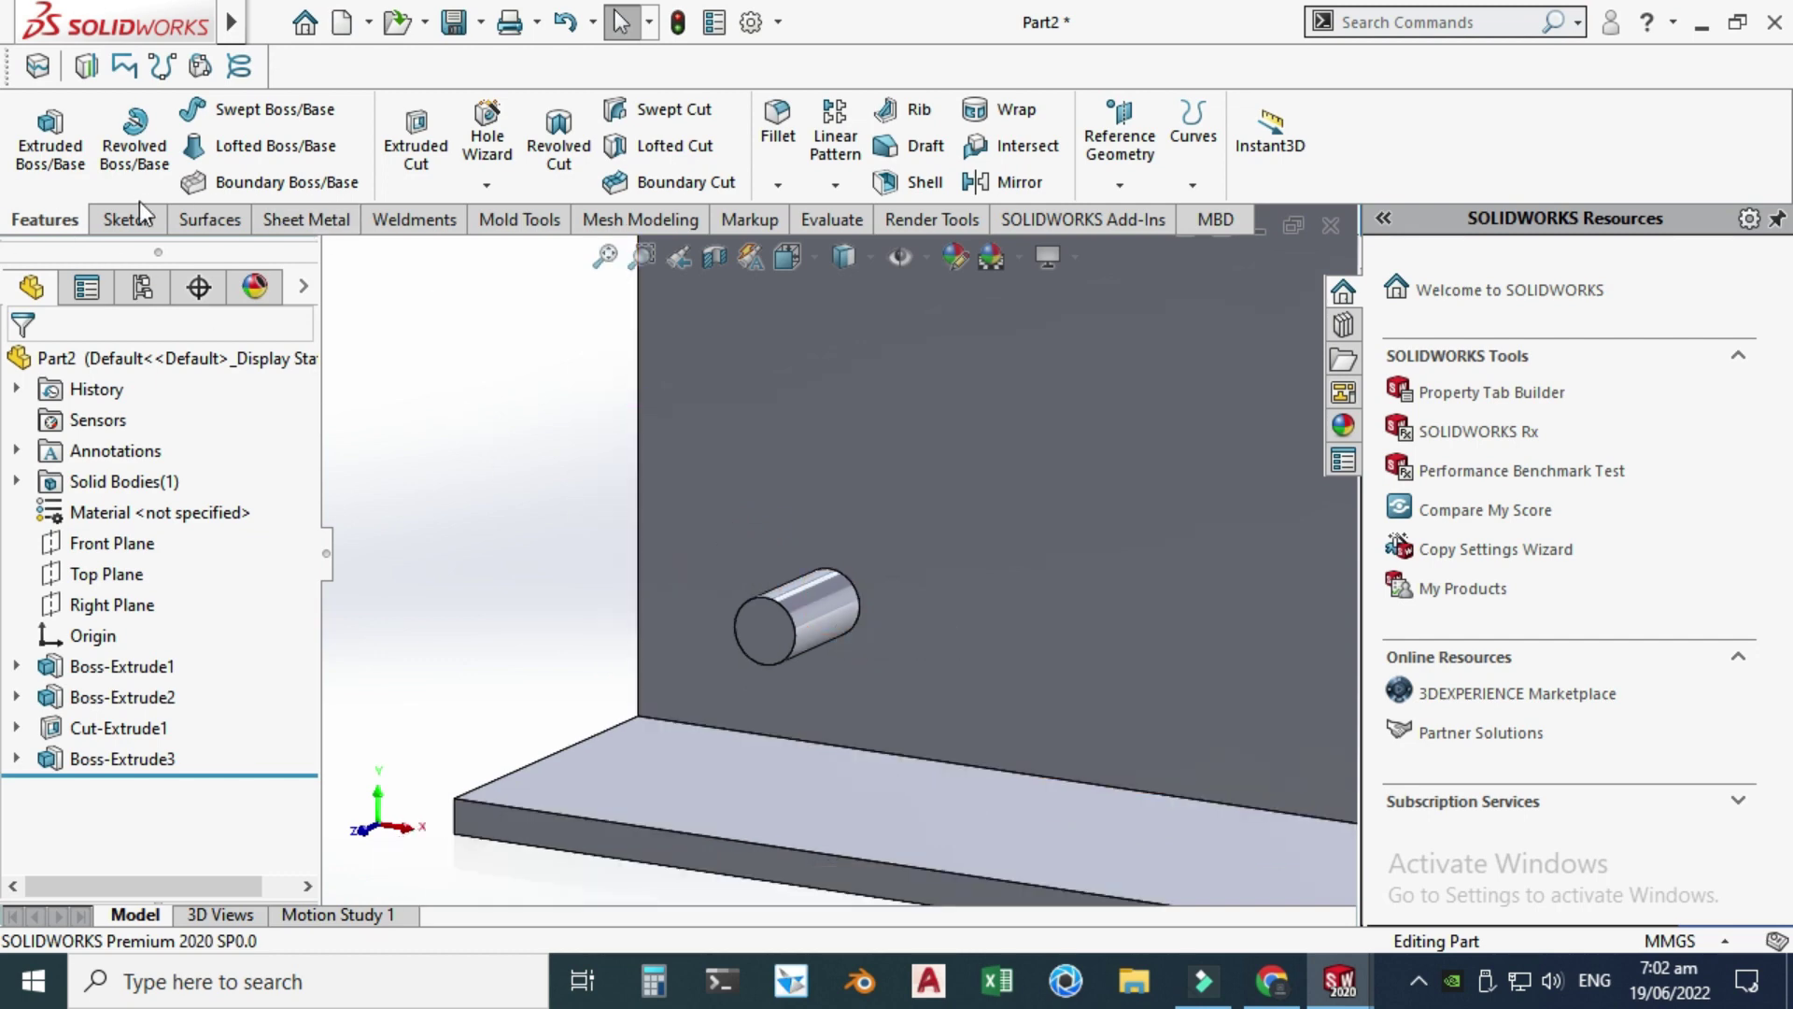
{"action": "left_click", "coordinate": [128, 224]}
{"action": "left_click", "coordinate": [37, 130]}
{"action": "left_click", "coordinate": [821, 499]}
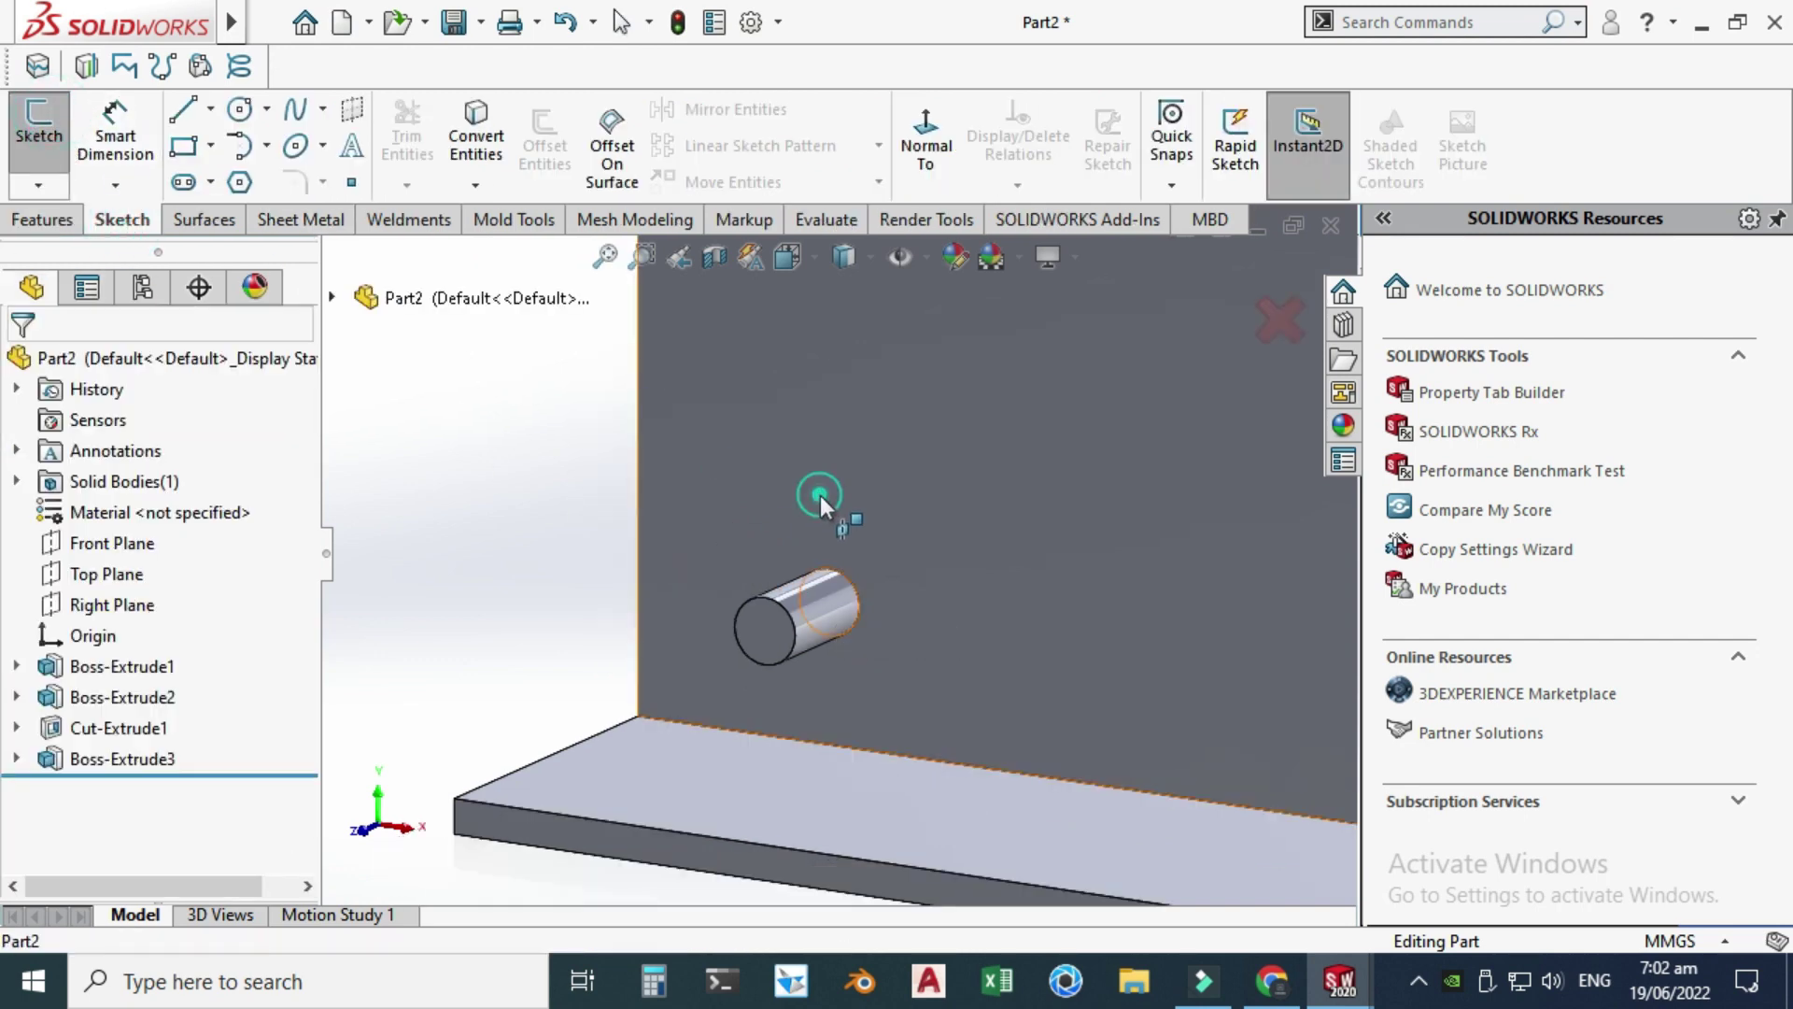
{"action": "left_click", "coordinate": [241, 111]}
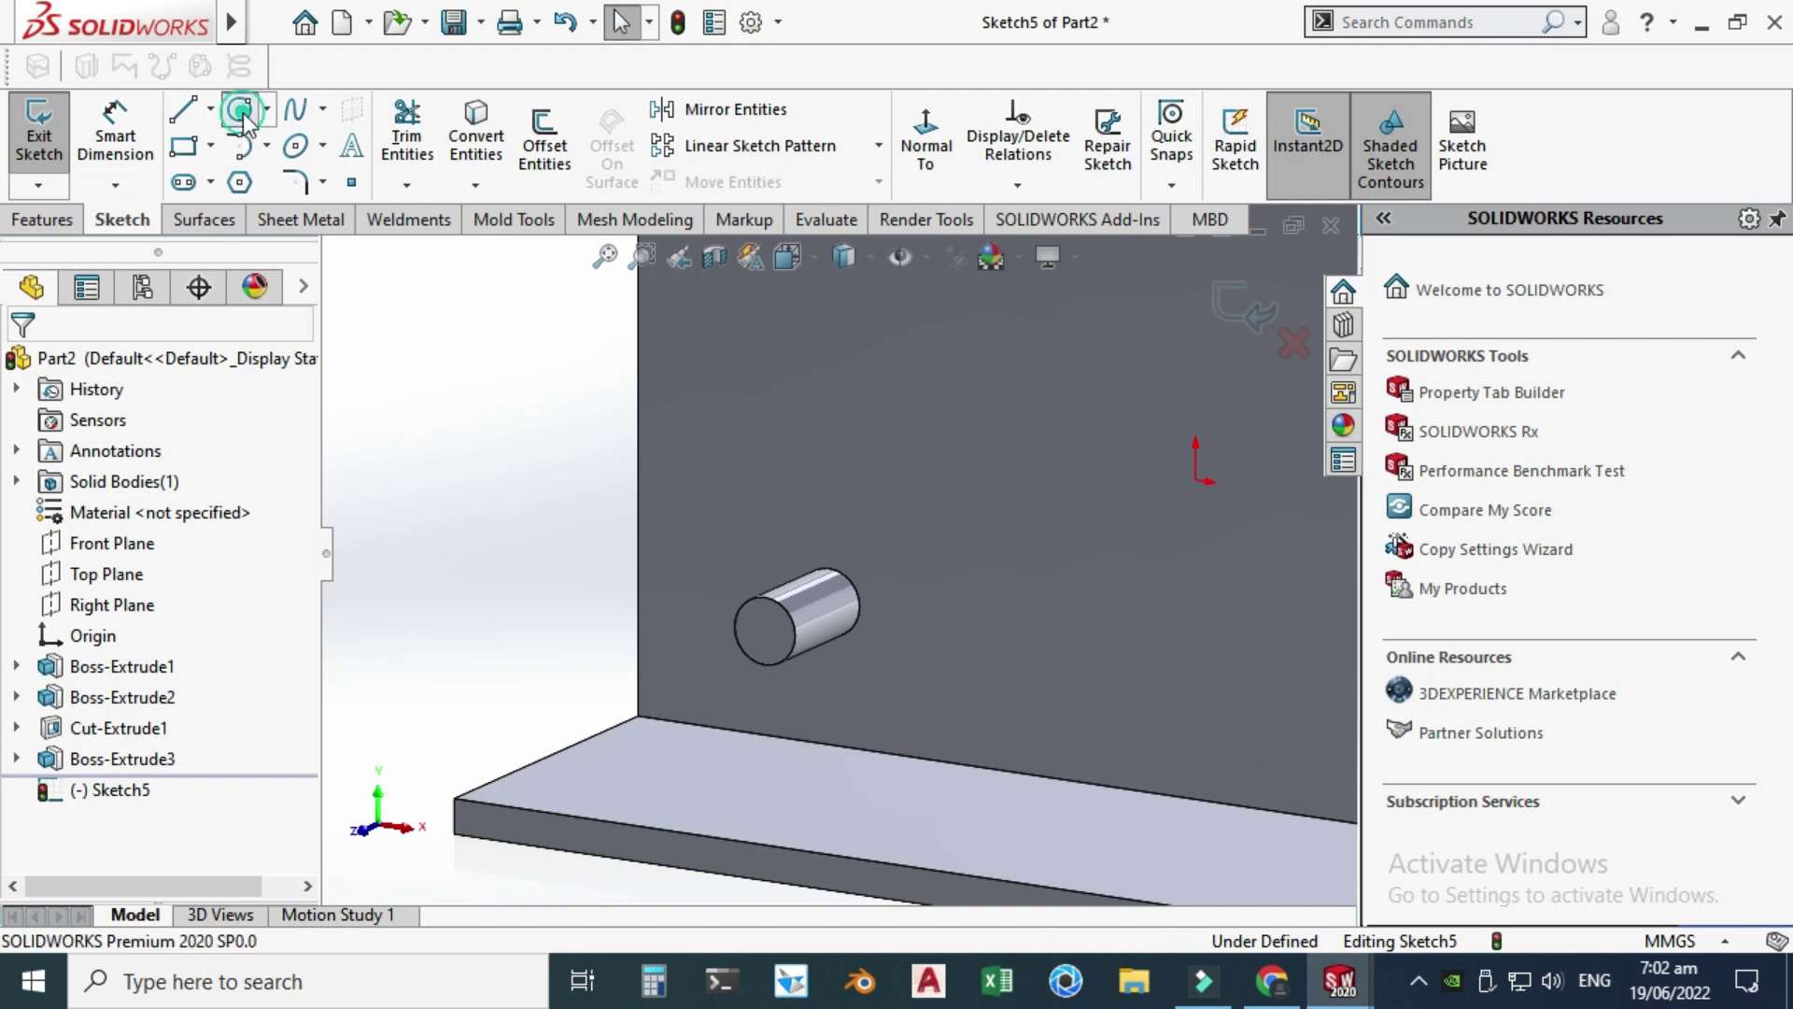
{"action": "left_click", "coordinate": [830, 602]}
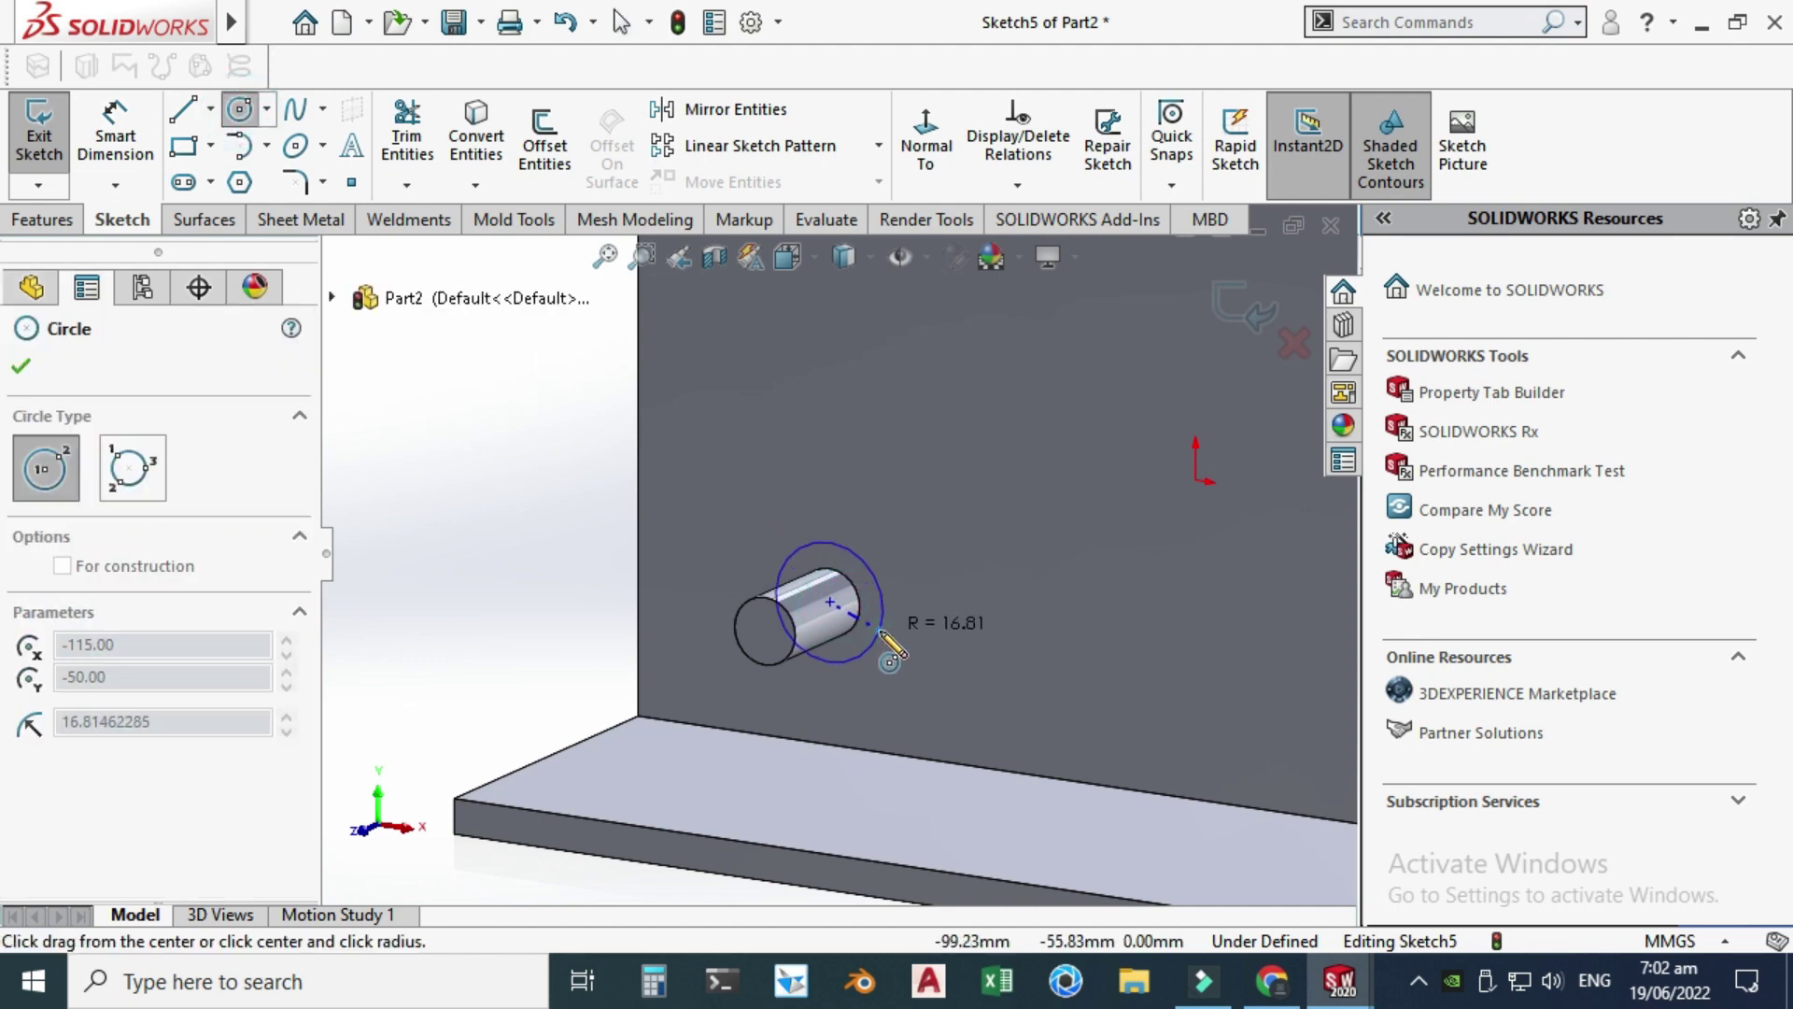
{"action": "left_click", "coordinate": [878, 634]}
- Dimension the diameter of the circle around the pin to 40 mm
{"action": "left_click", "coordinate": [115, 135]}
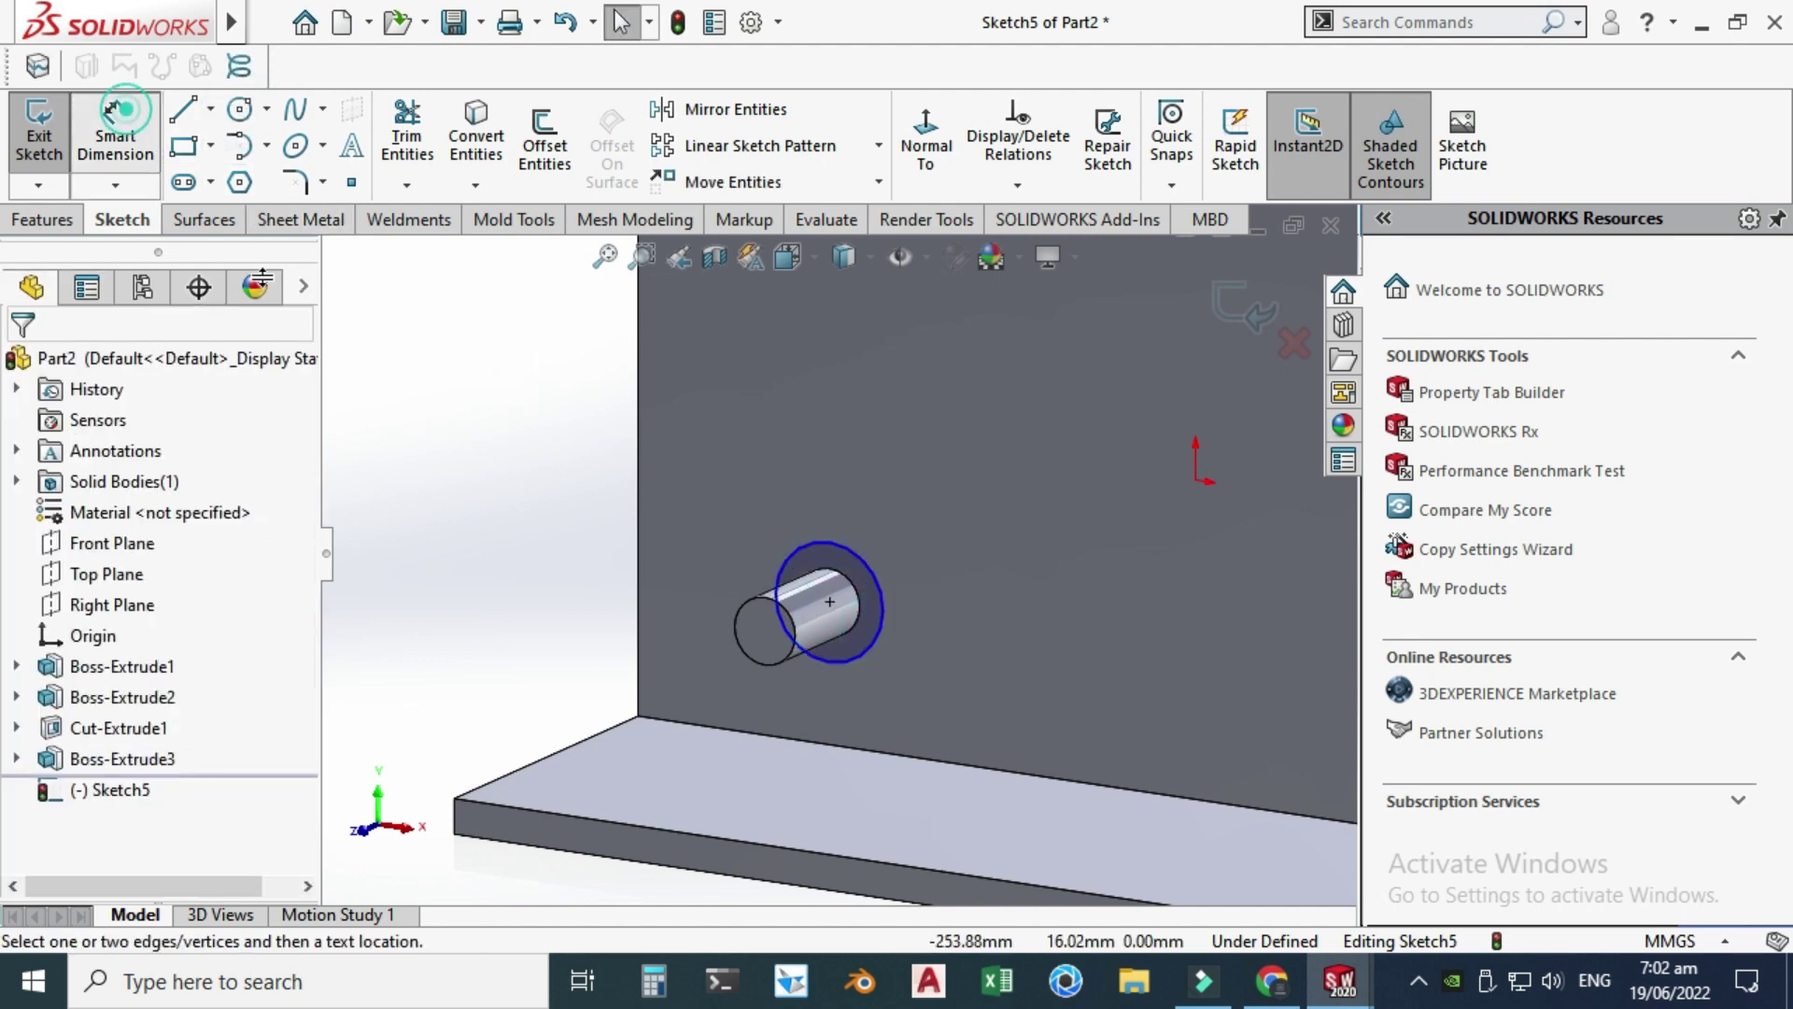
{"action": "left_click", "coordinate": [783, 570]}
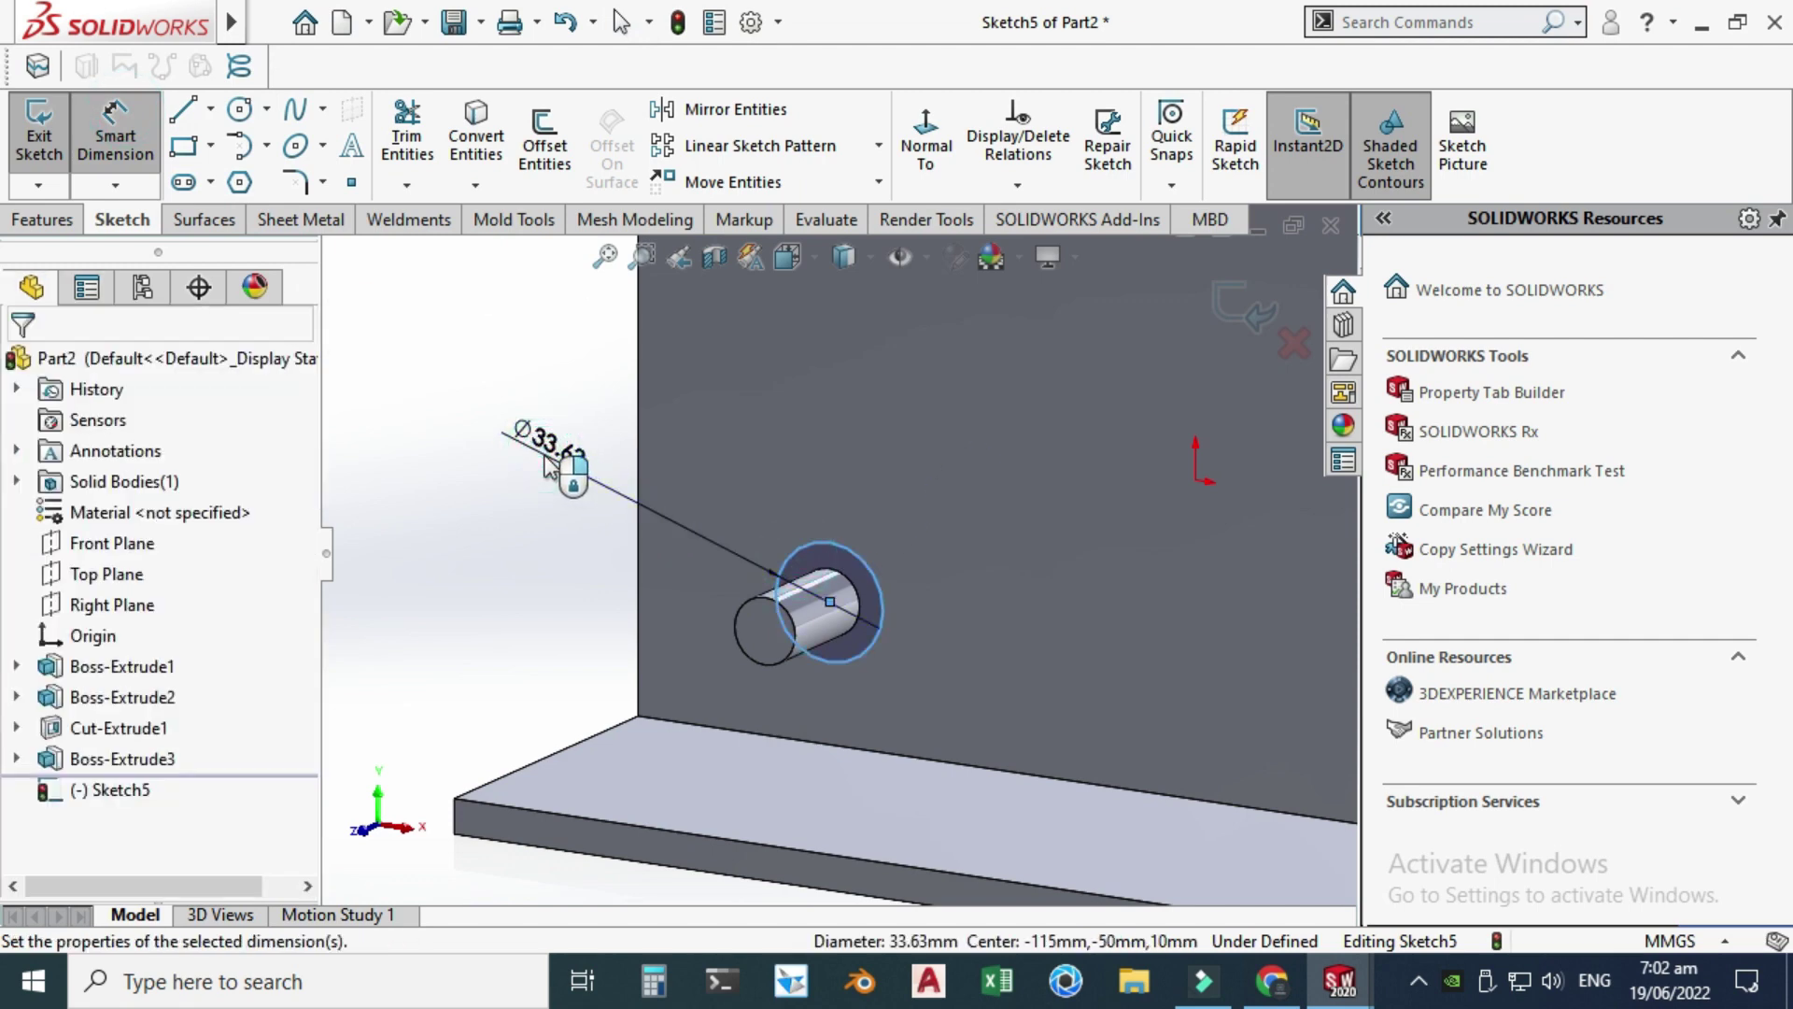
{"action": "left_click", "coordinate": [551, 458]}
{"action": "type", "text": "40"}
{"action": "key", "text": "Return"}
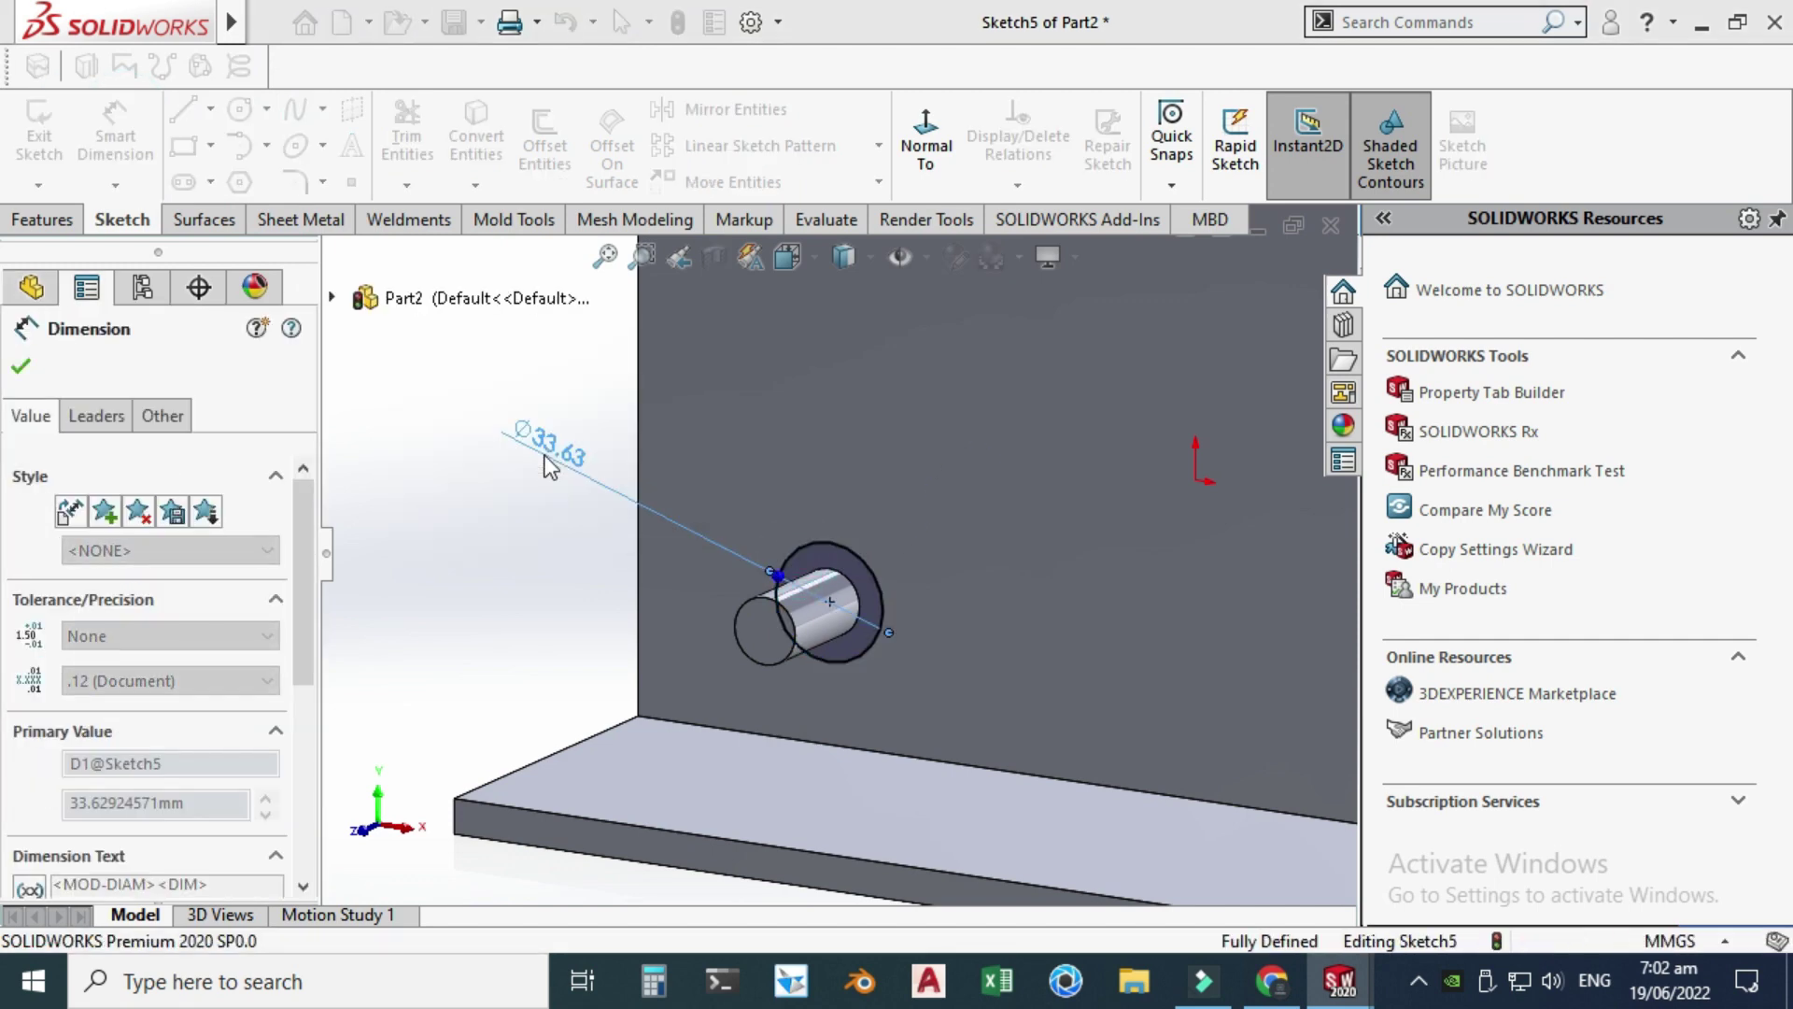
- Extrude the 40 mm circle 19 mm outward from the plate to form a collar around the pin
{"action": "left_click", "coordinate": [45, 223]}
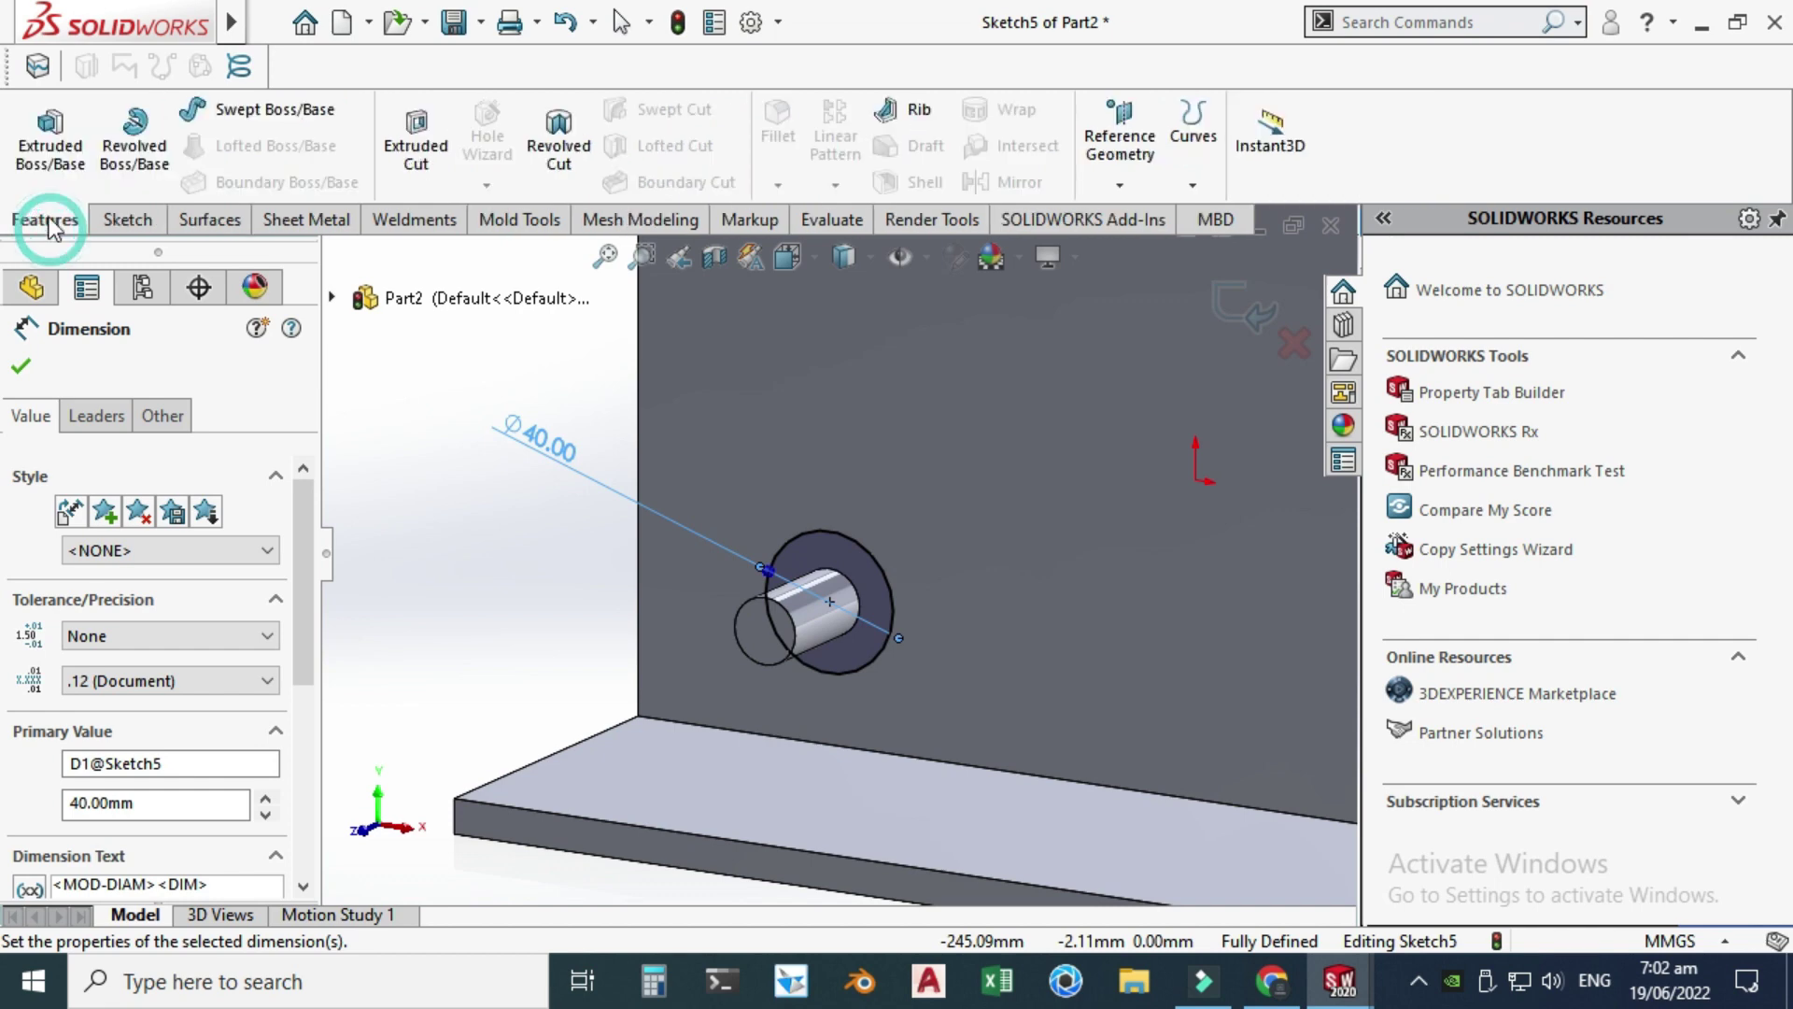
{"action": "left_click", "coordinate": [50, 140]}
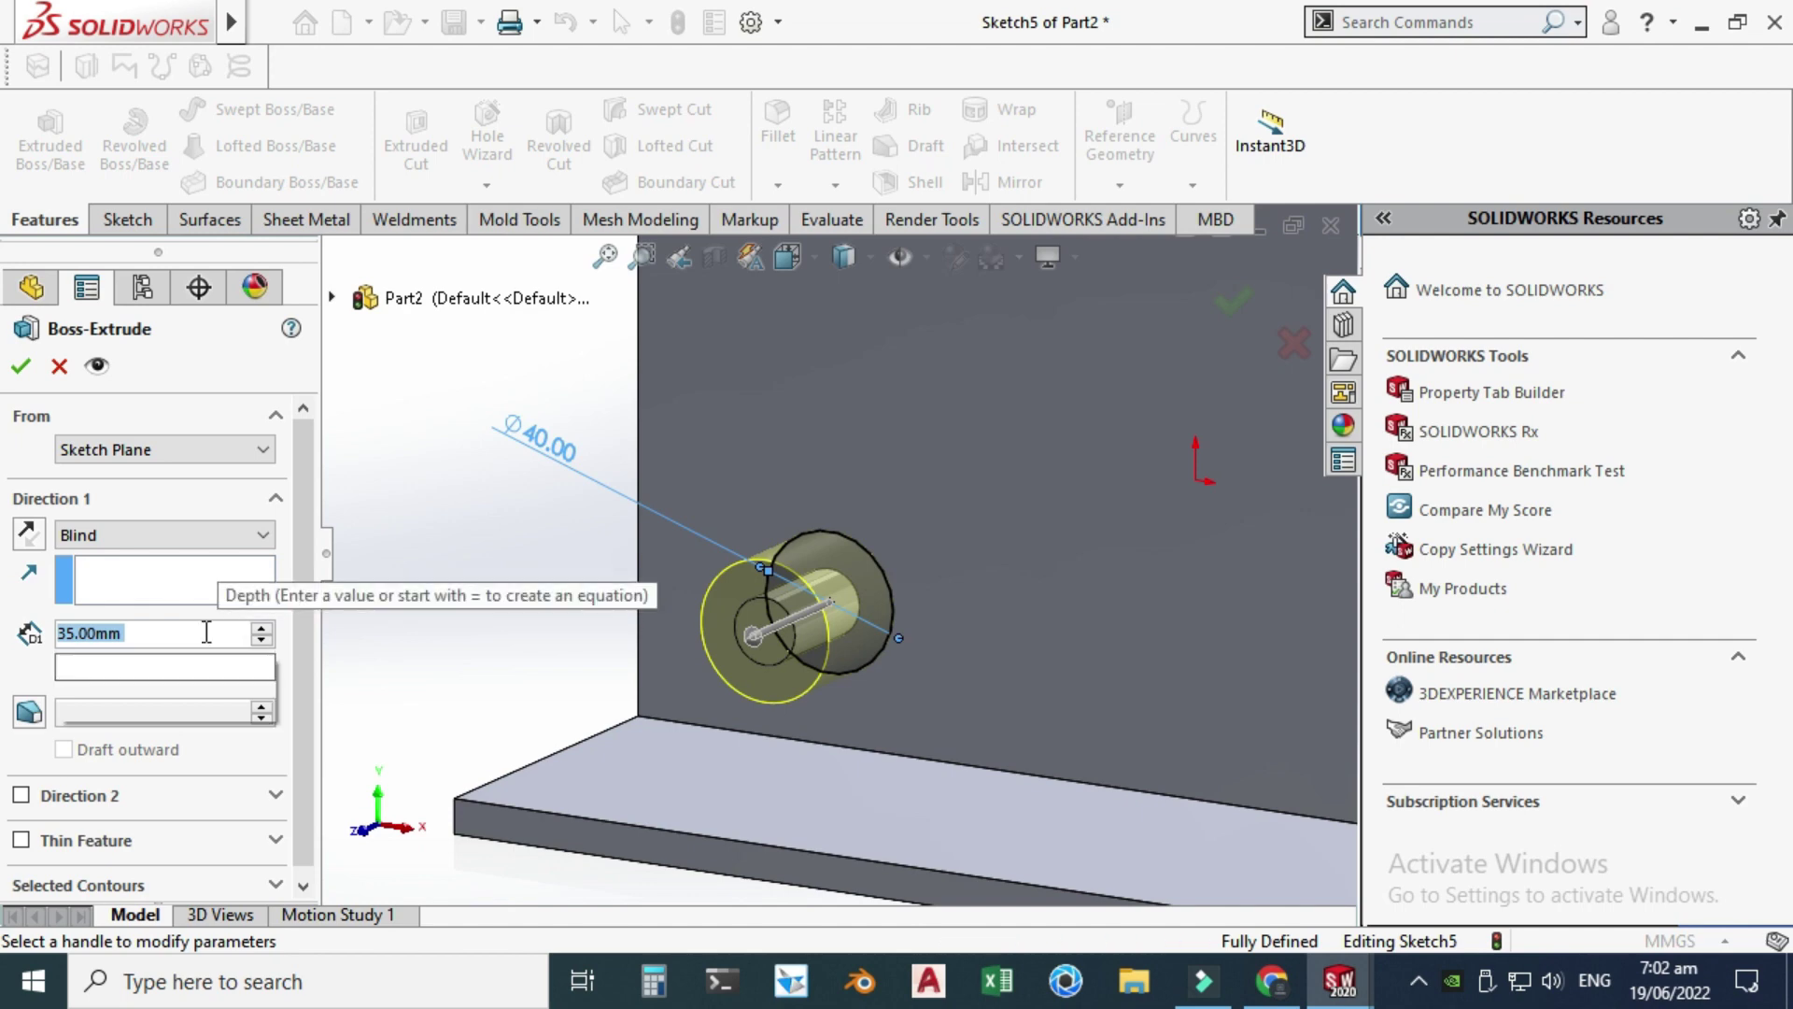
{"action": "type", "text": "19"}
{"action": "key", "text": "Return"}
{"action": "key", "text": "Return"}
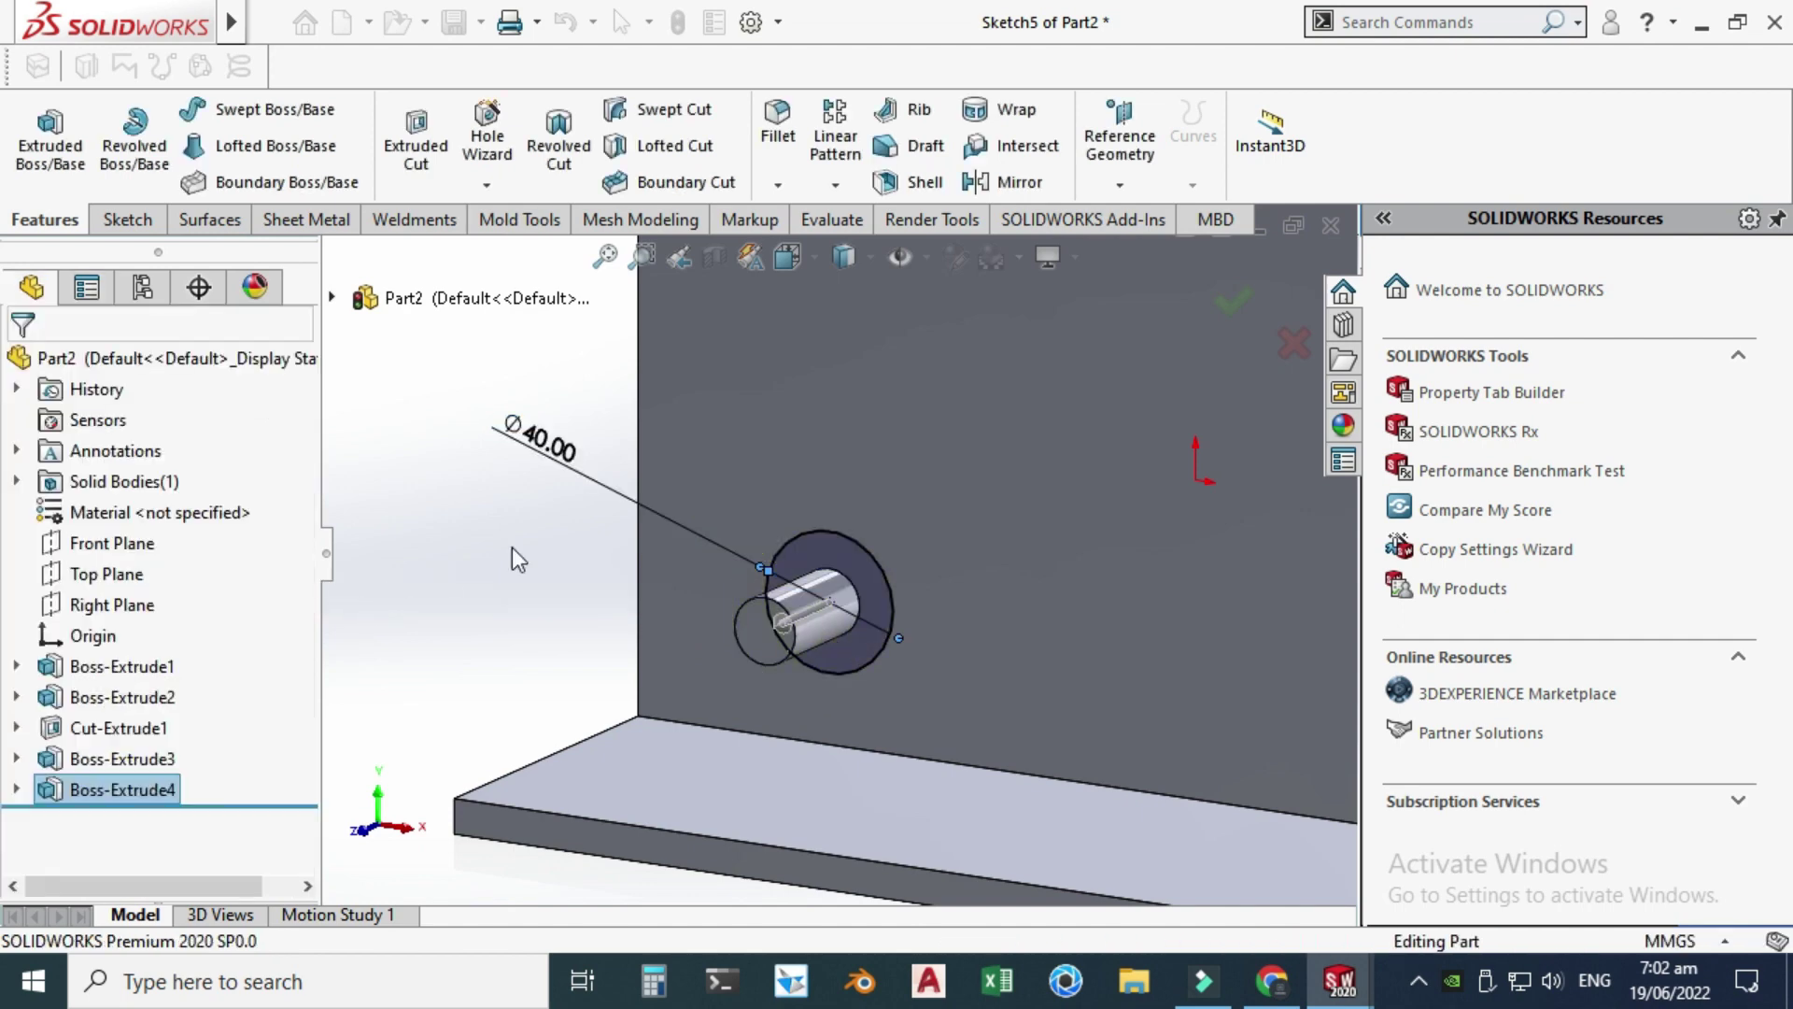
- Chamfer the pin's end edge and the plate hole's front edge at 2 mm and 45°
{"action": "middle_click_drag", "start_coordinate": [512, 547], "coordinate": [910, 457]}
{"action": "scroll", "coordinate": [592, 462], "scroll_direction": "up", "scroll_amount": 3}
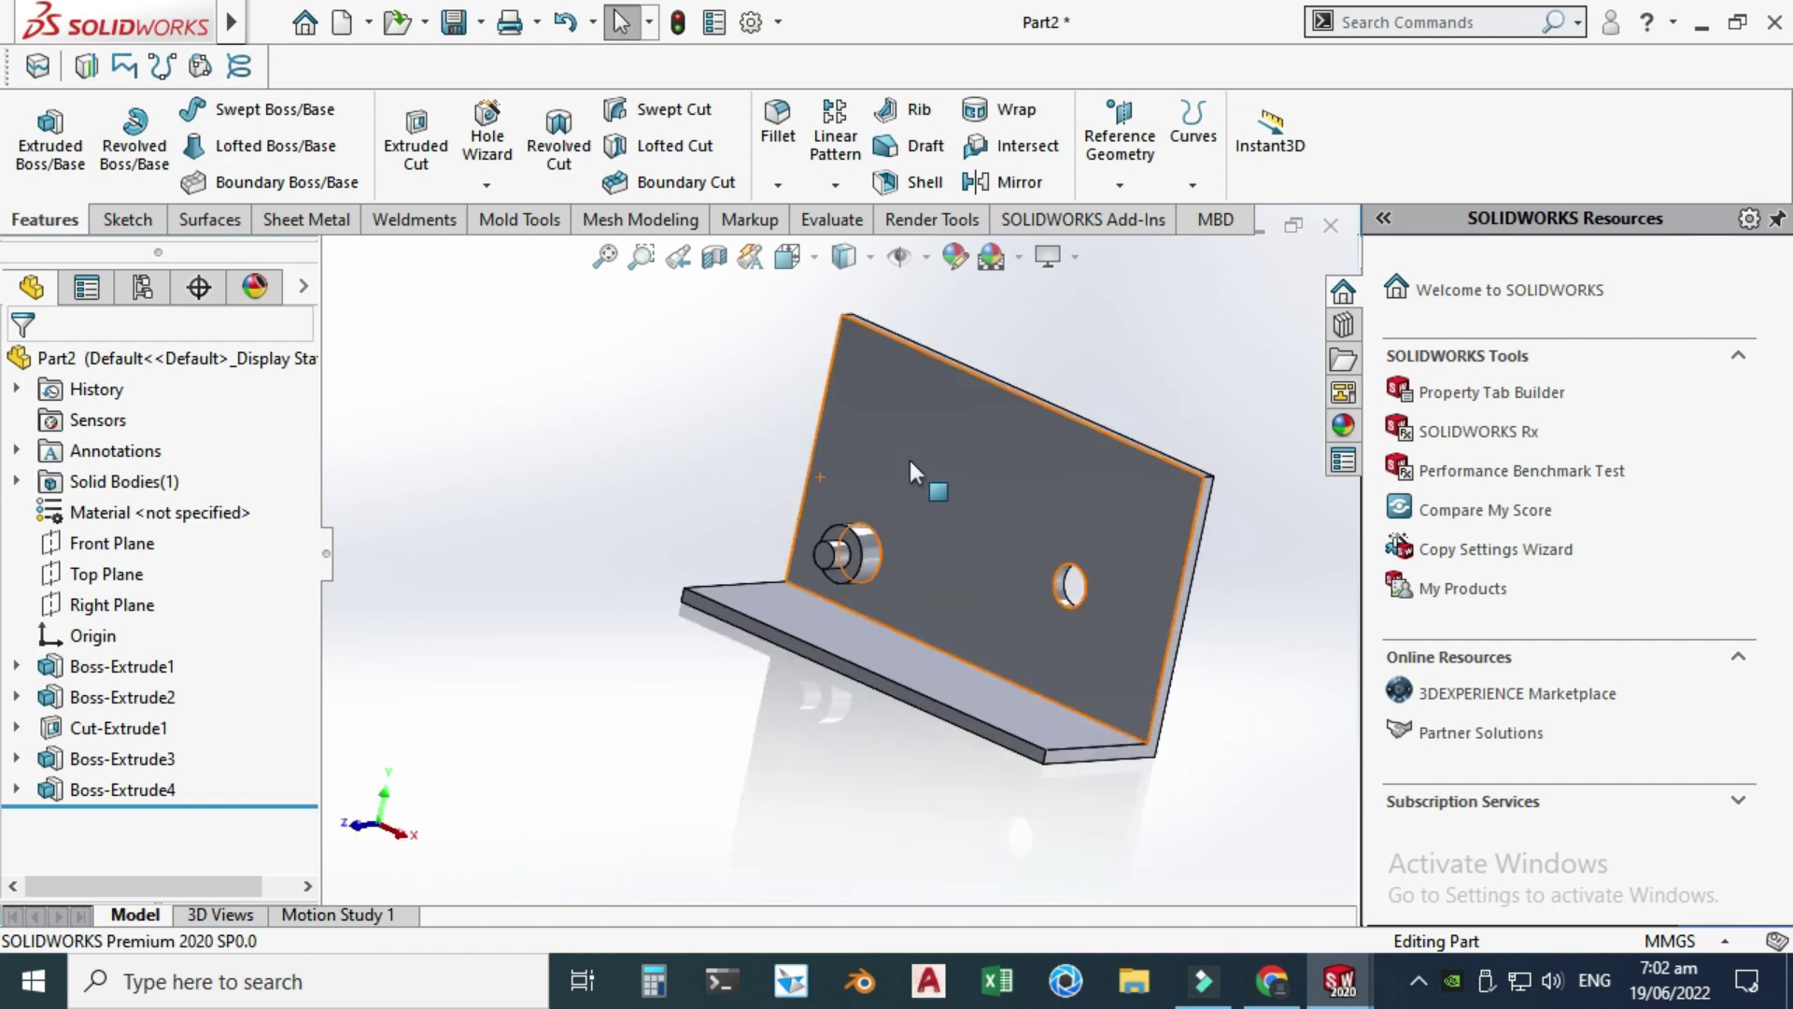
{"action": "key", "text": "ctrl+Down"}
{"action": "key", "text": "ctrl+Left"}
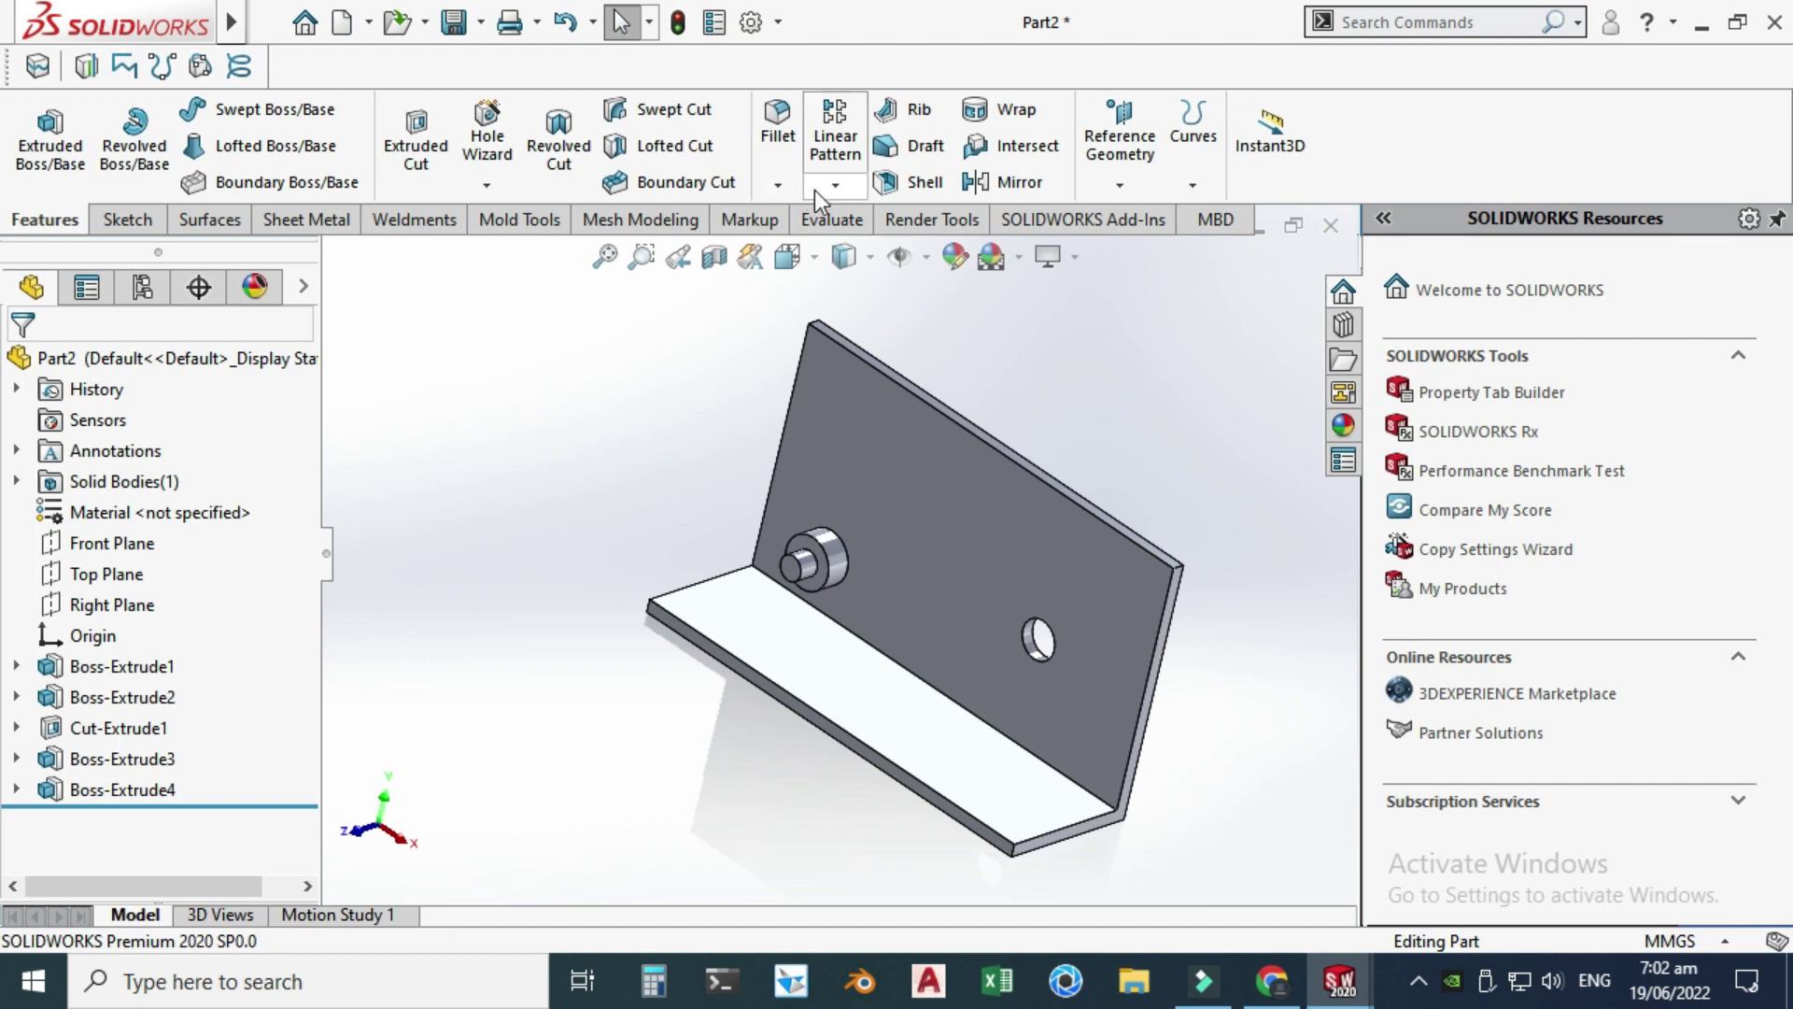
{"action": "left_click", "coordinate": [778, 185]}
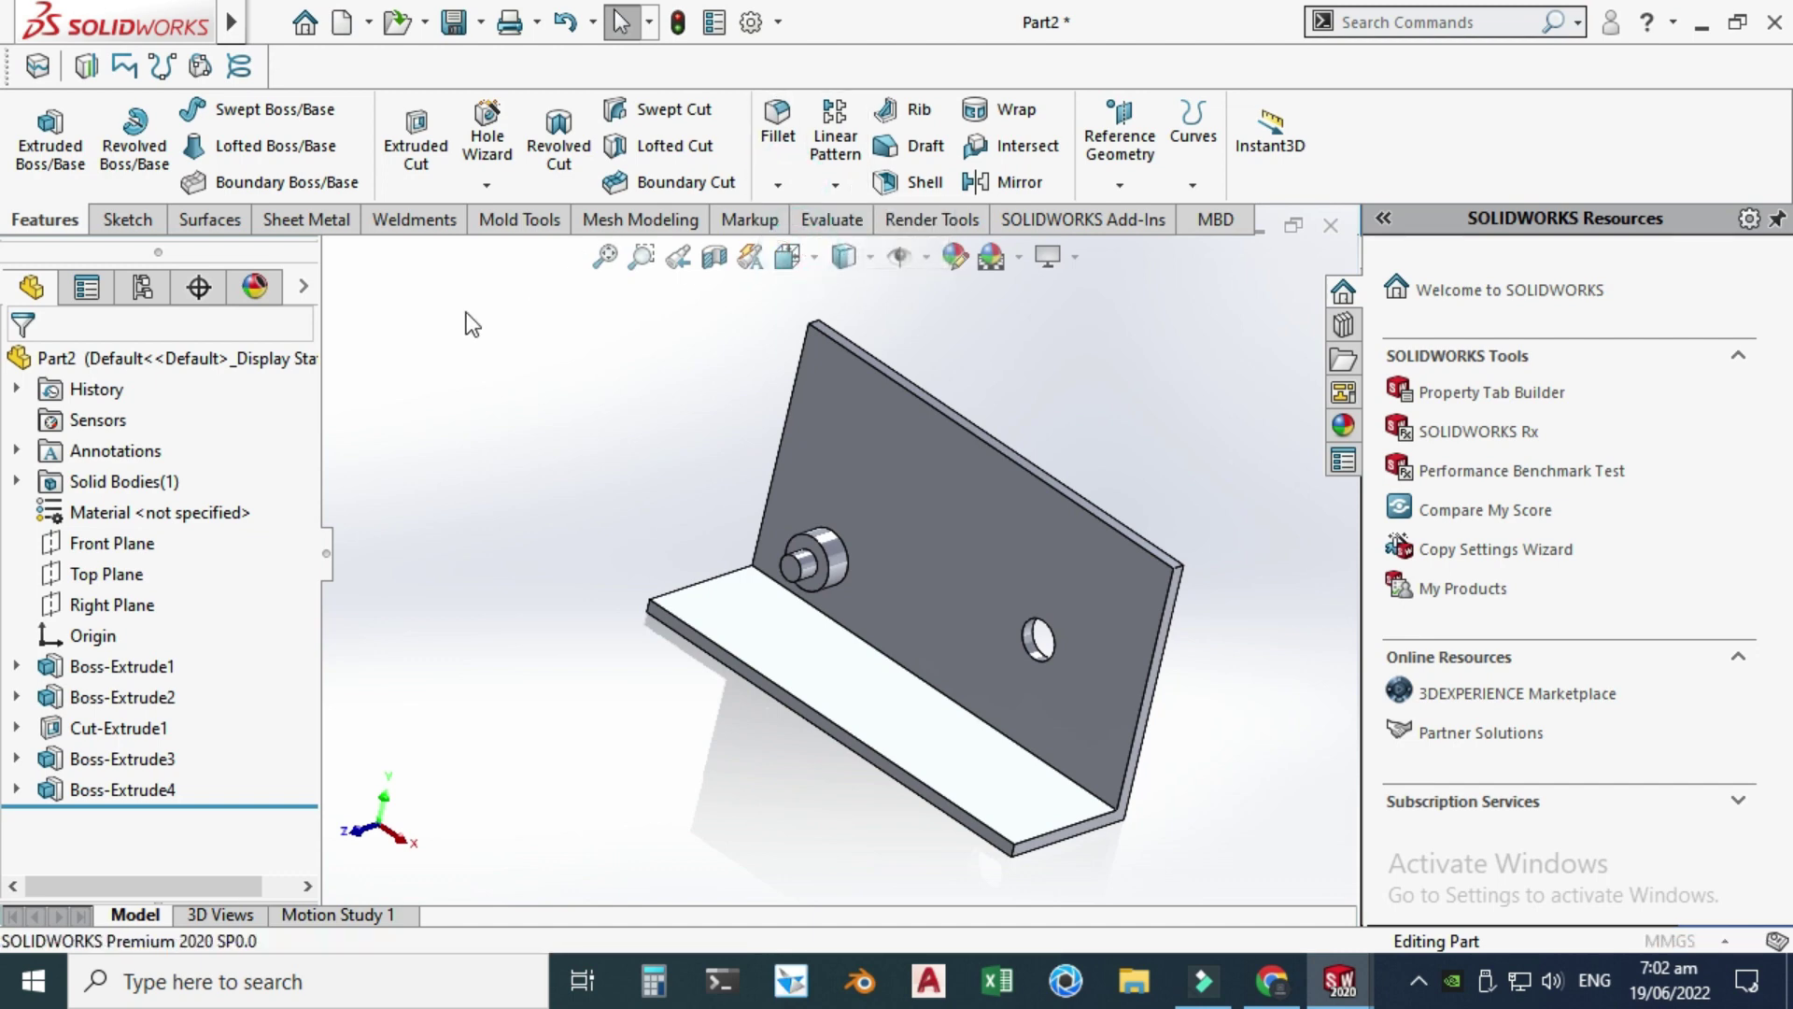
{"action": "scroll", "coordinate": [300, 675], "scroll_direction": "down", "scroll_amount": 3}
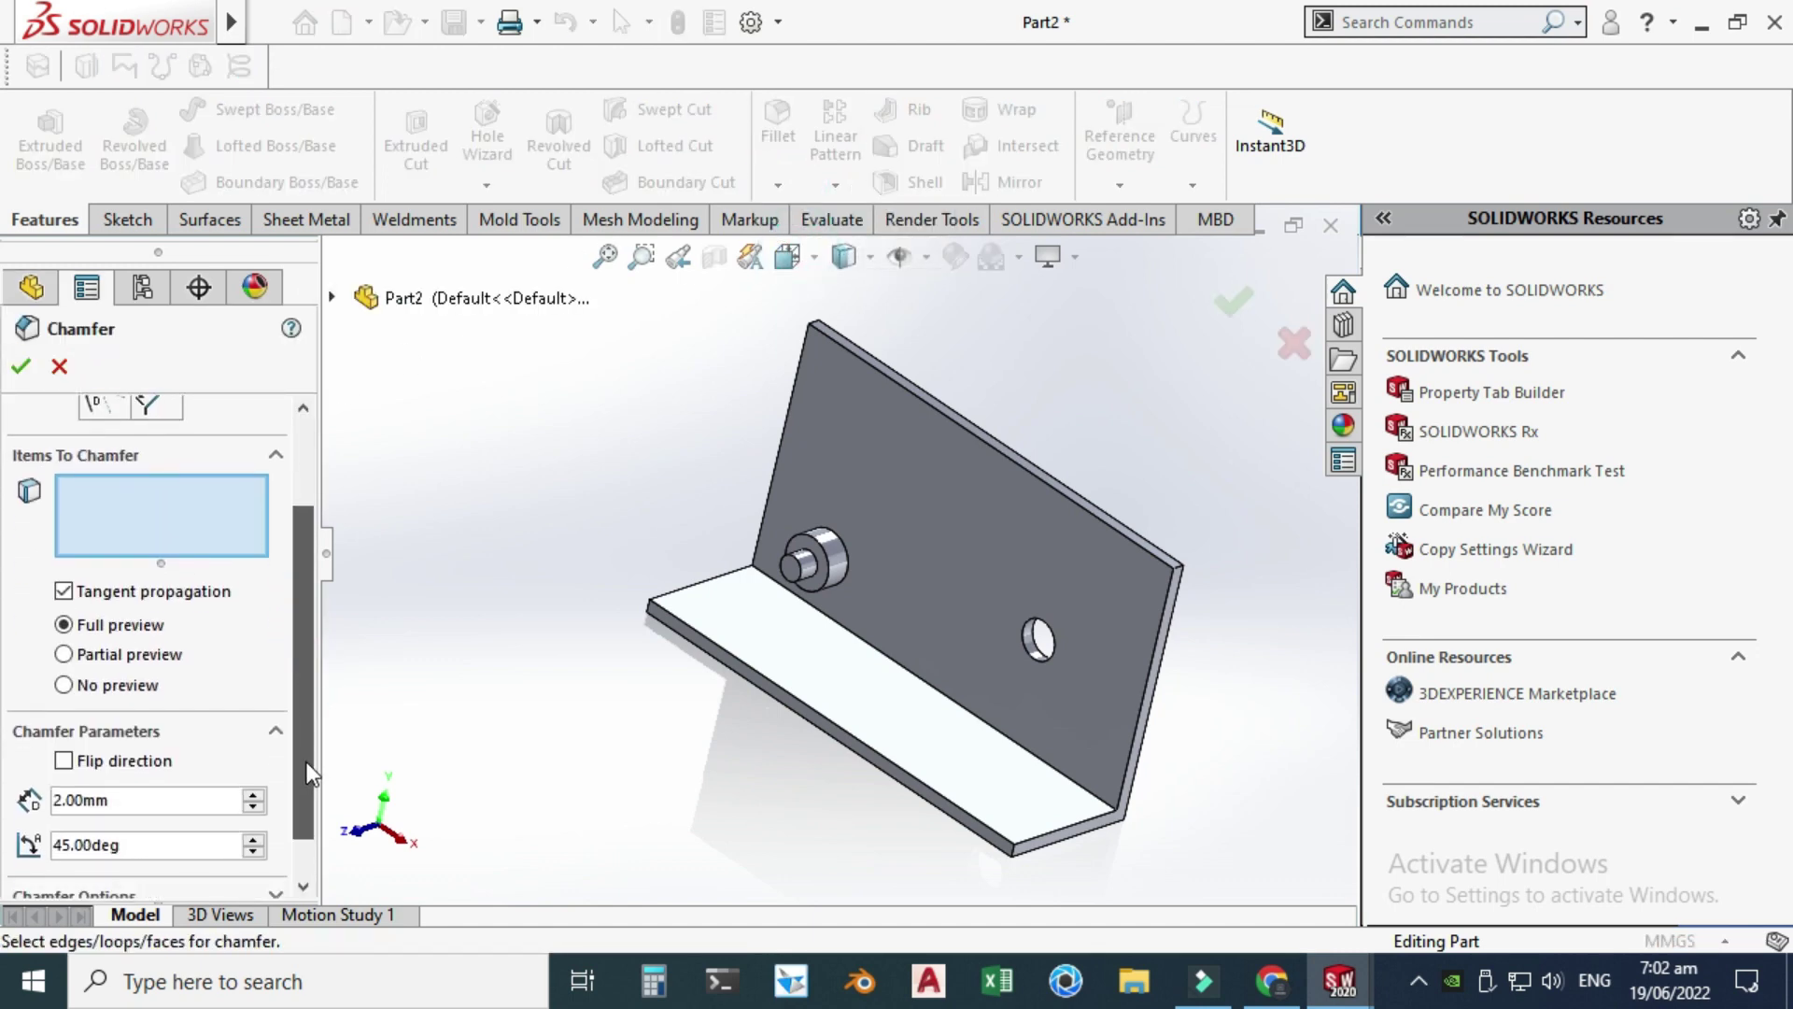
{"action": "scroll", "coordinate": [837, 545], "scroll_direction": "down", "scroll_amount": 3}
{"action": "scroll", "coordinate": [784, 588], "scroll_direction": "down", "scroll_amount": 3}
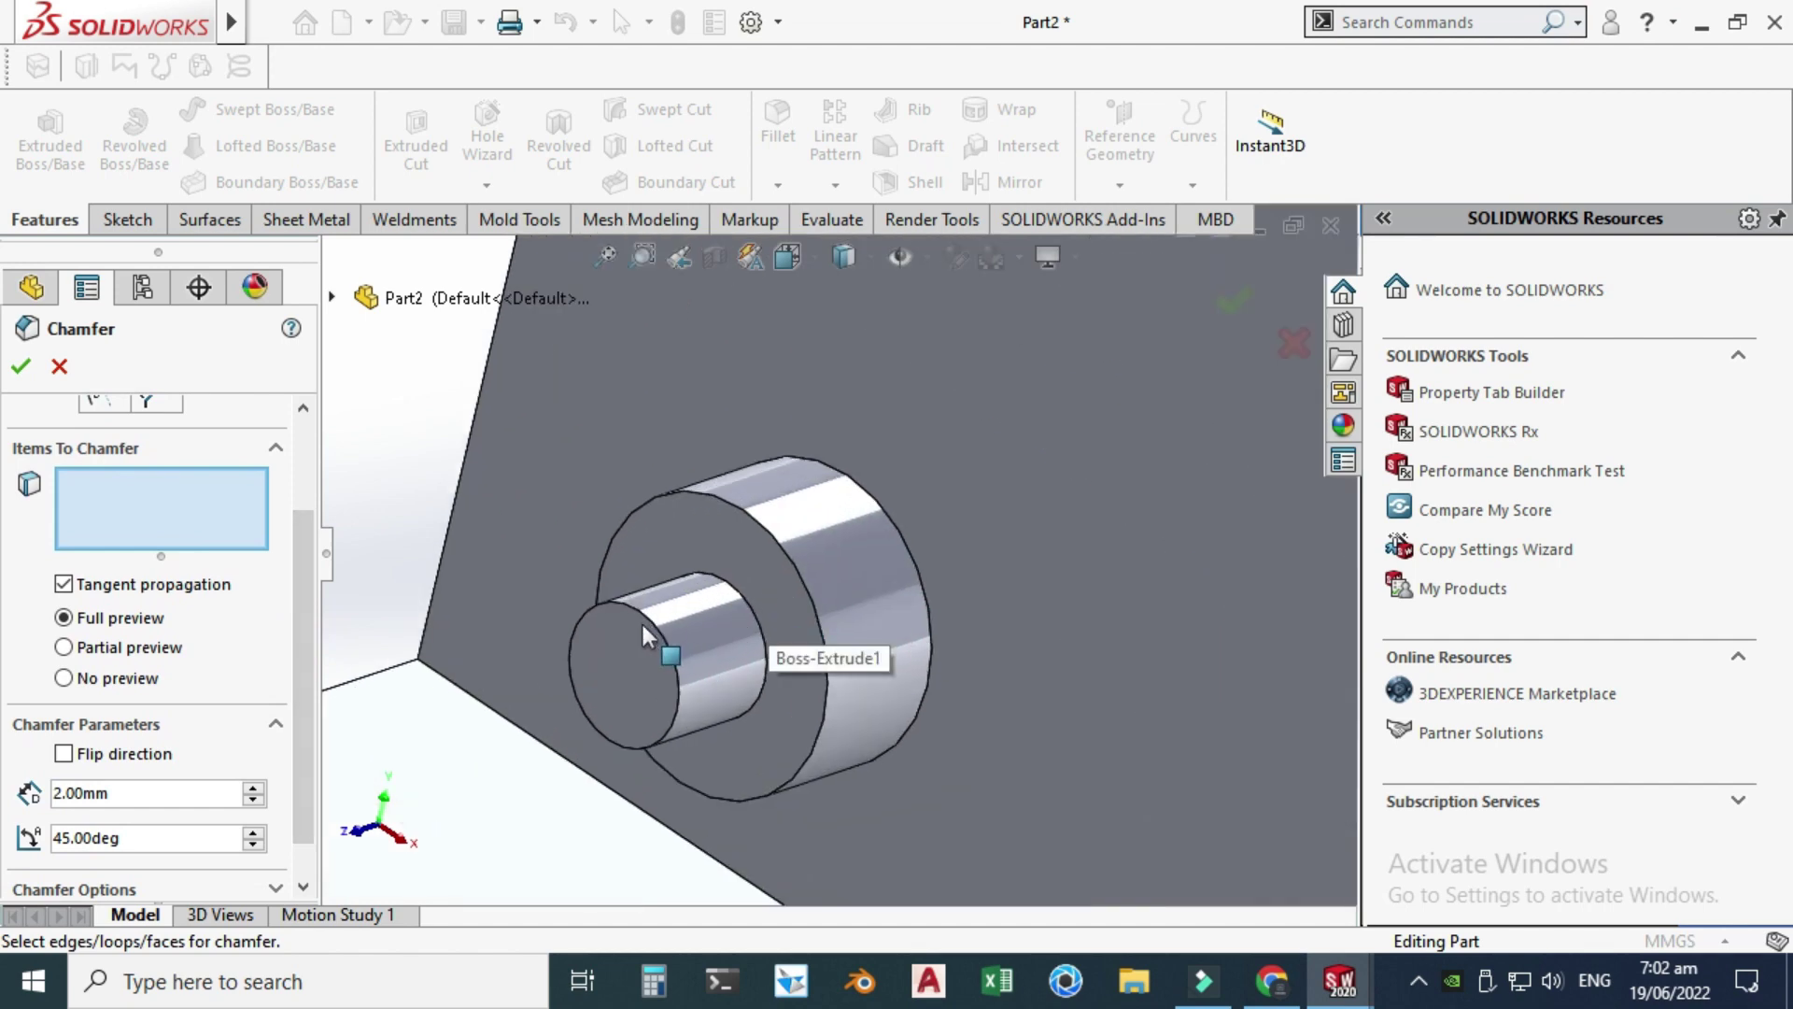
{"action": "left_click", "coordinate": [652, 630]}
{"action": "scroll", "coordinate": [652, 630], "scroll_direction": "up", "scroll_amount": 5}
{"action": "scroll", "coordinate": [1265, 632], "scroll_direction": "down", "scroll_amount": 5}
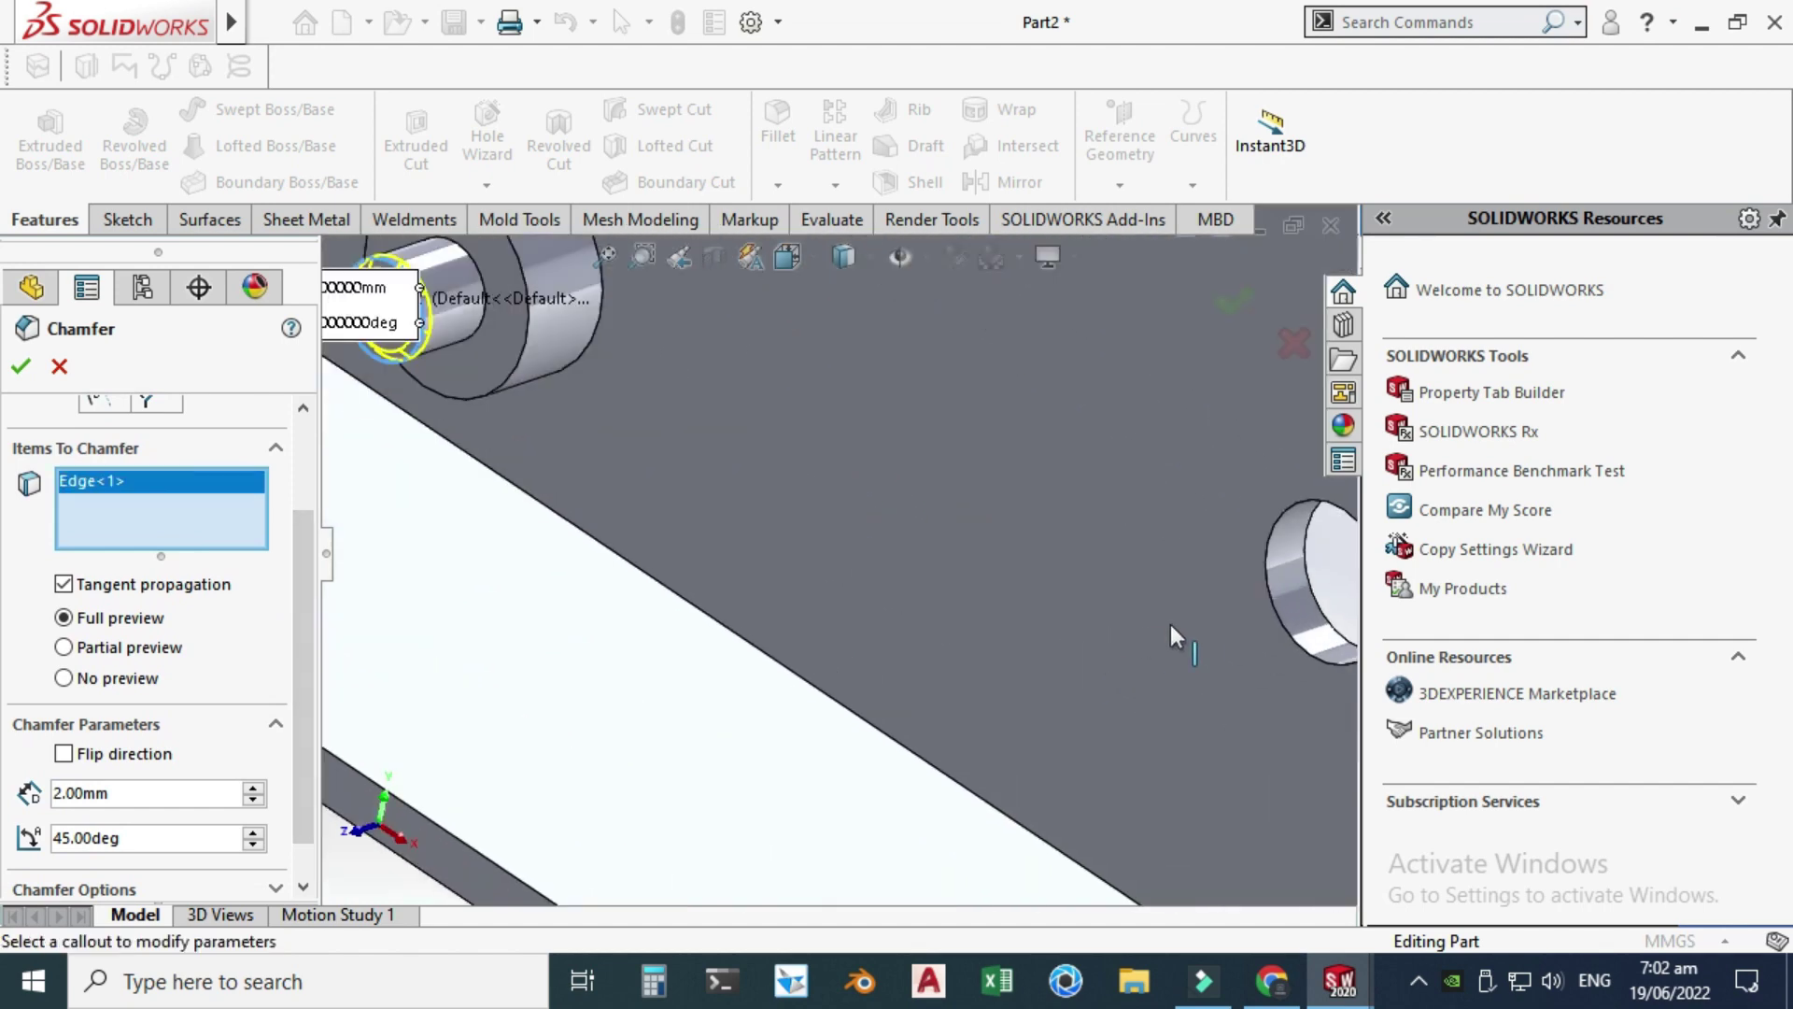
{"action": "left_click", "coordinate": [1278, 621]}
{"action": "scroll", "coordinate": [1277, 621], "scroll_direction": "up", "scroll_amount": 5}
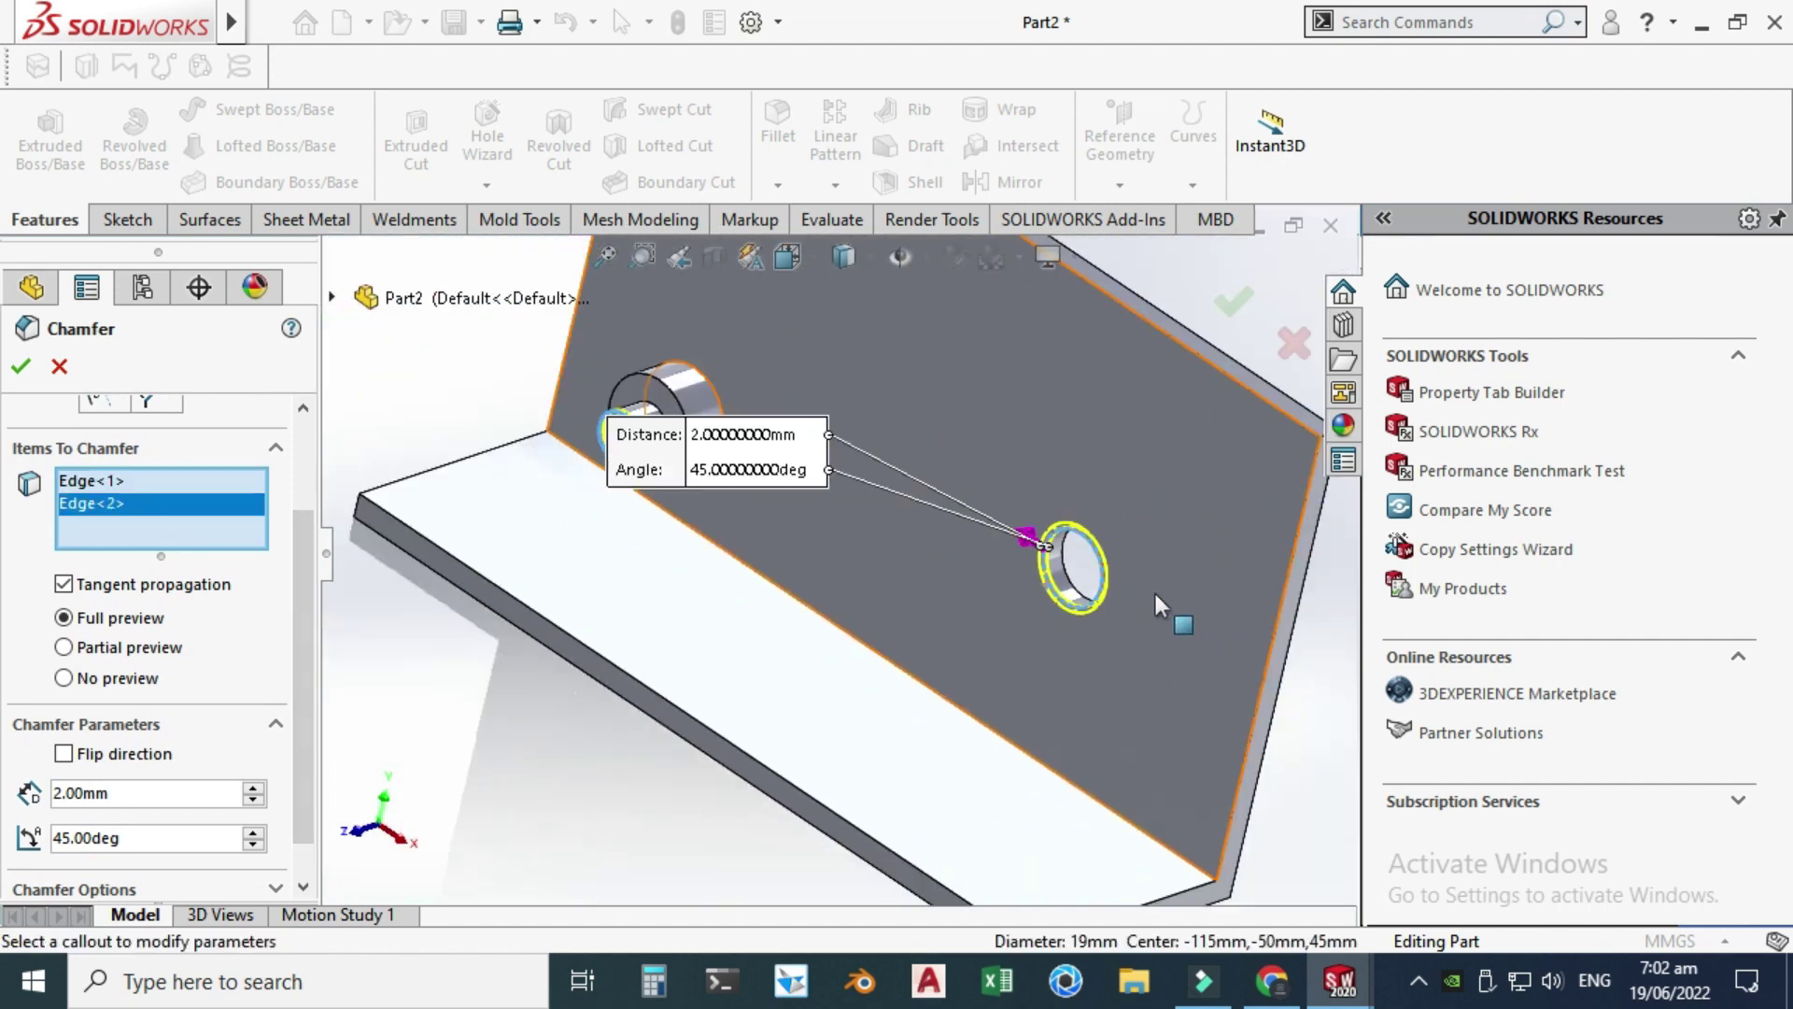
{"action": "left_click", "coordinate": [1249, 308]}
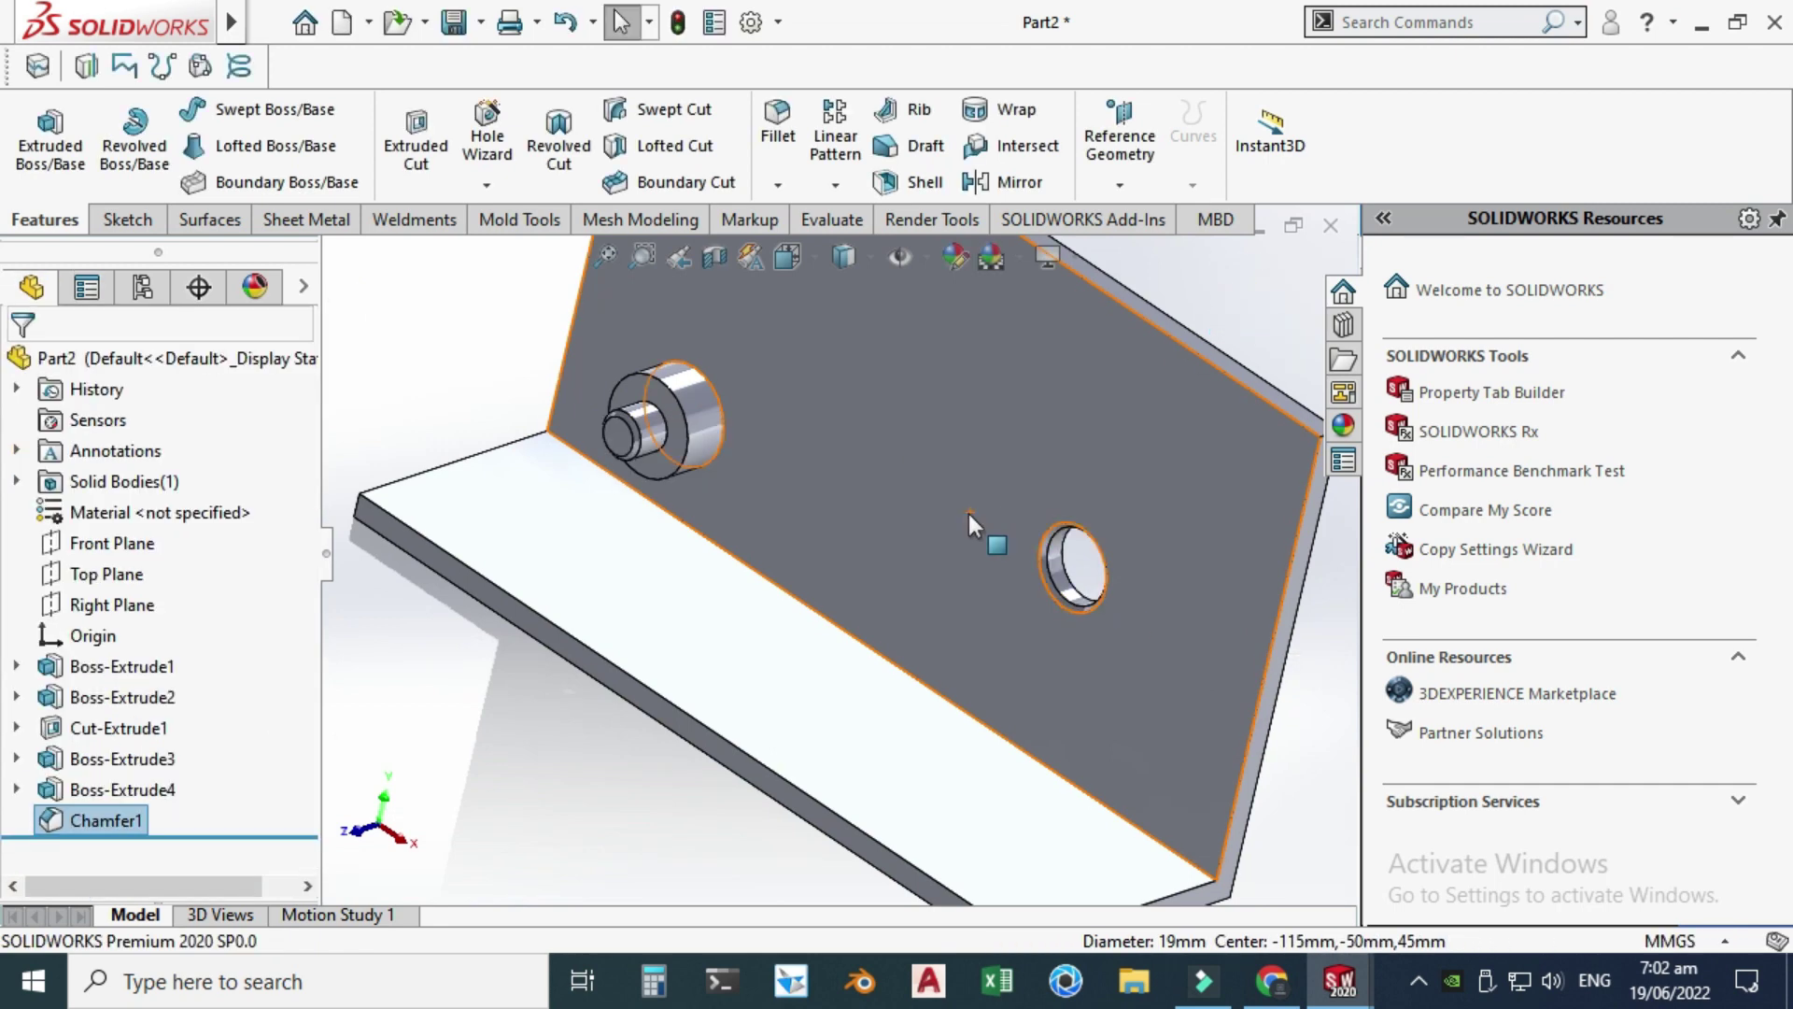
- Start another chamfer of 10 mm at 45° and select the inner edge where the upright plate meets the base
{"action": "scroll", "coordinate": [967, 514], "scroll_direction": "up", "scroll_amount": 5}
{"action": "middle_click_drag", "start_coordinate": [763, 626], "coordinate": [764, 457]}
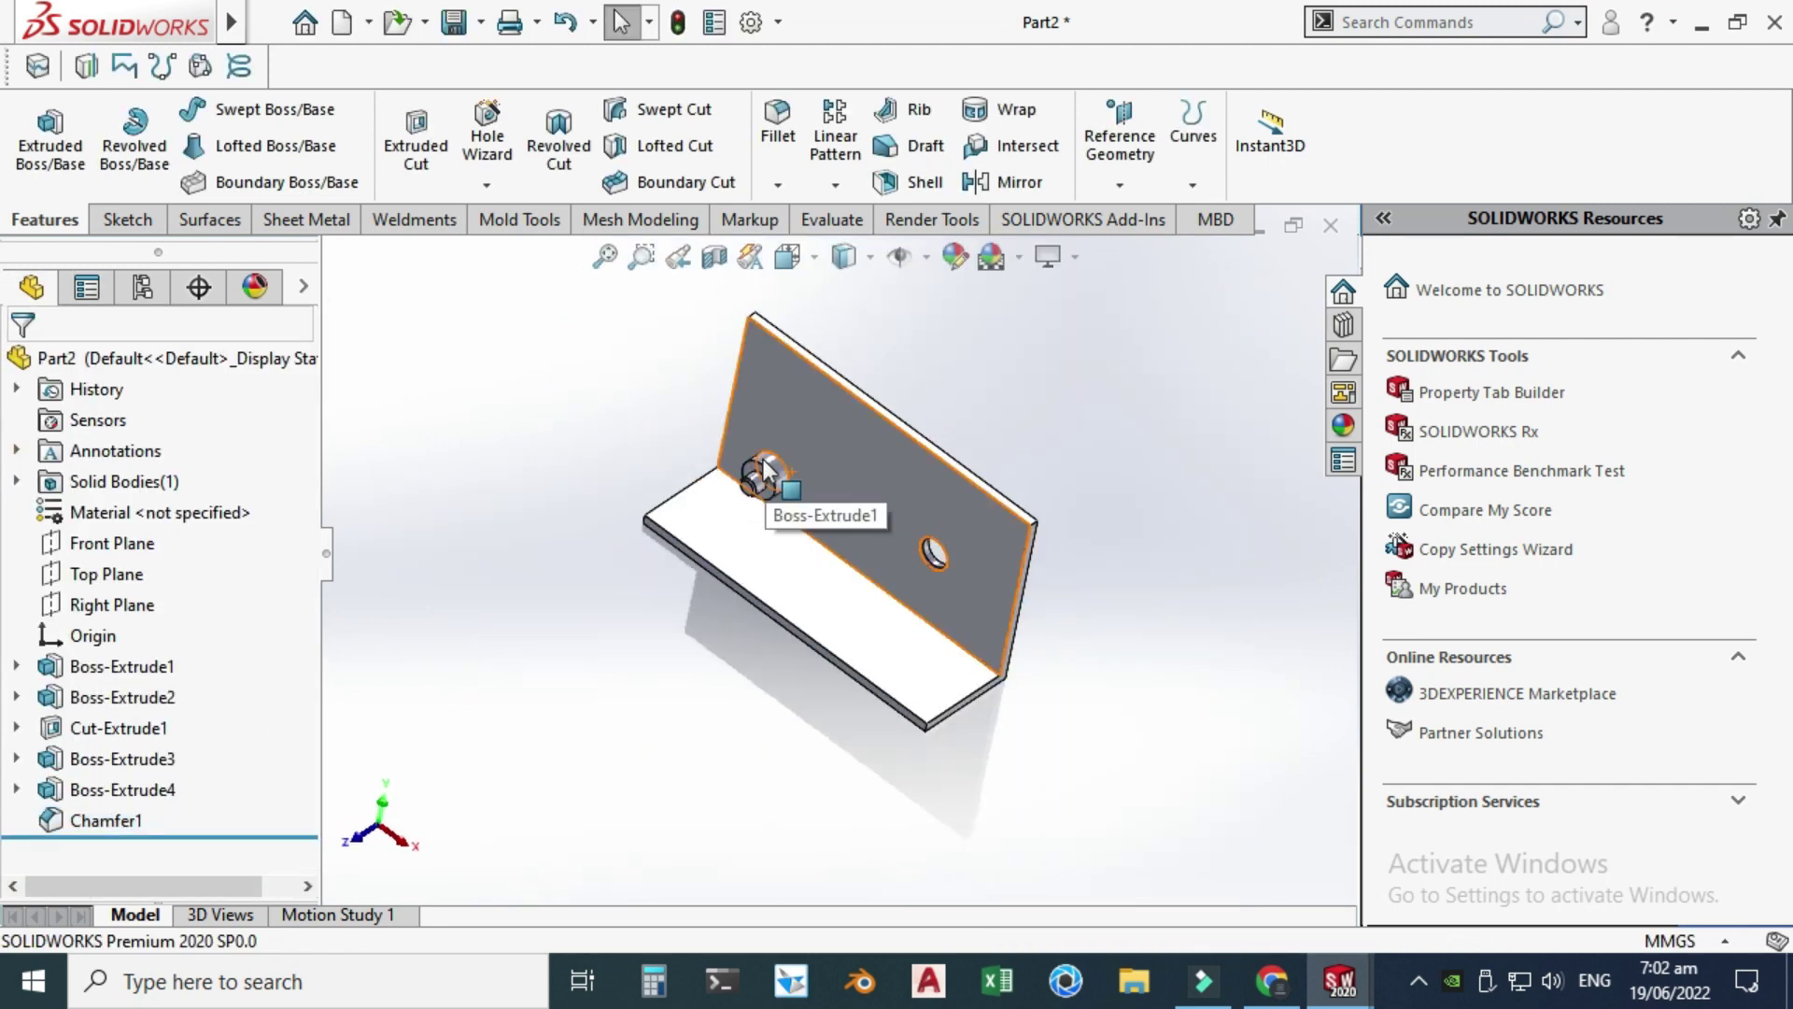
{"action": "left_click", "coordinate": [779, 186]}
{"action": "left_click", "coordinate": [820, 253]}
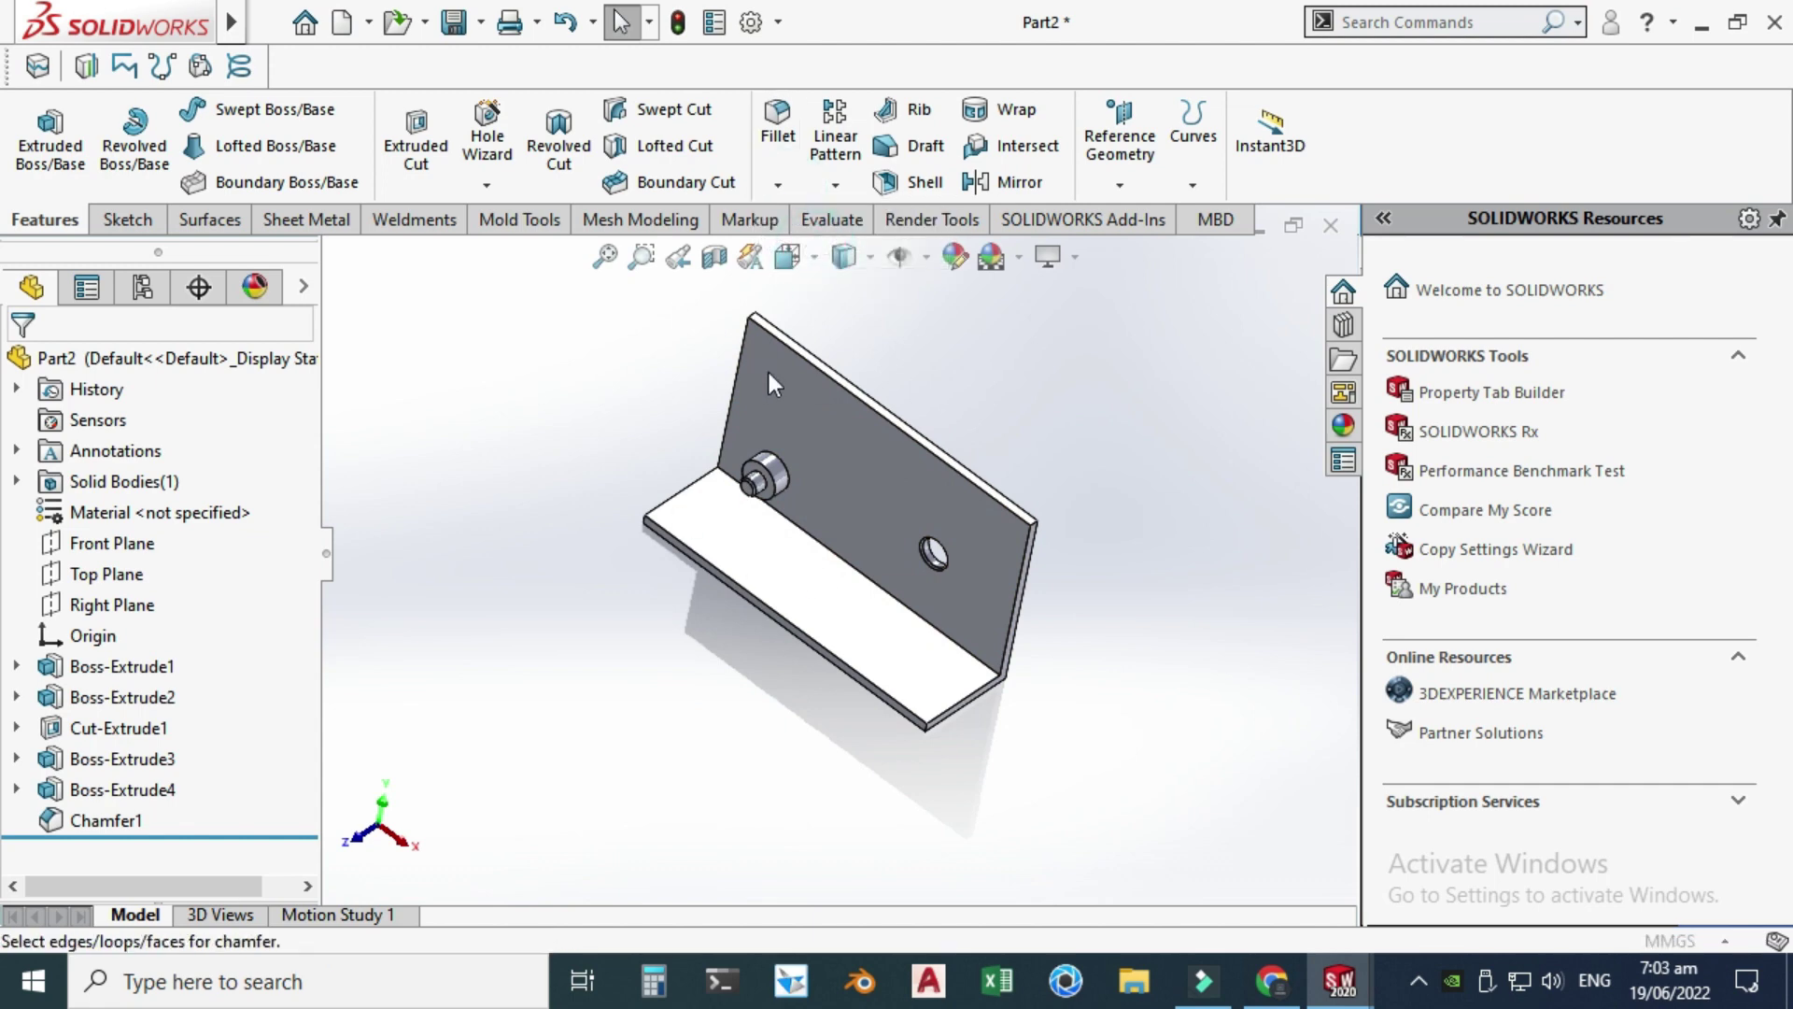
{"action": "scroll", "coordinate": [761, 484], "scroll_direction": "down", "scroll_amount": 3}
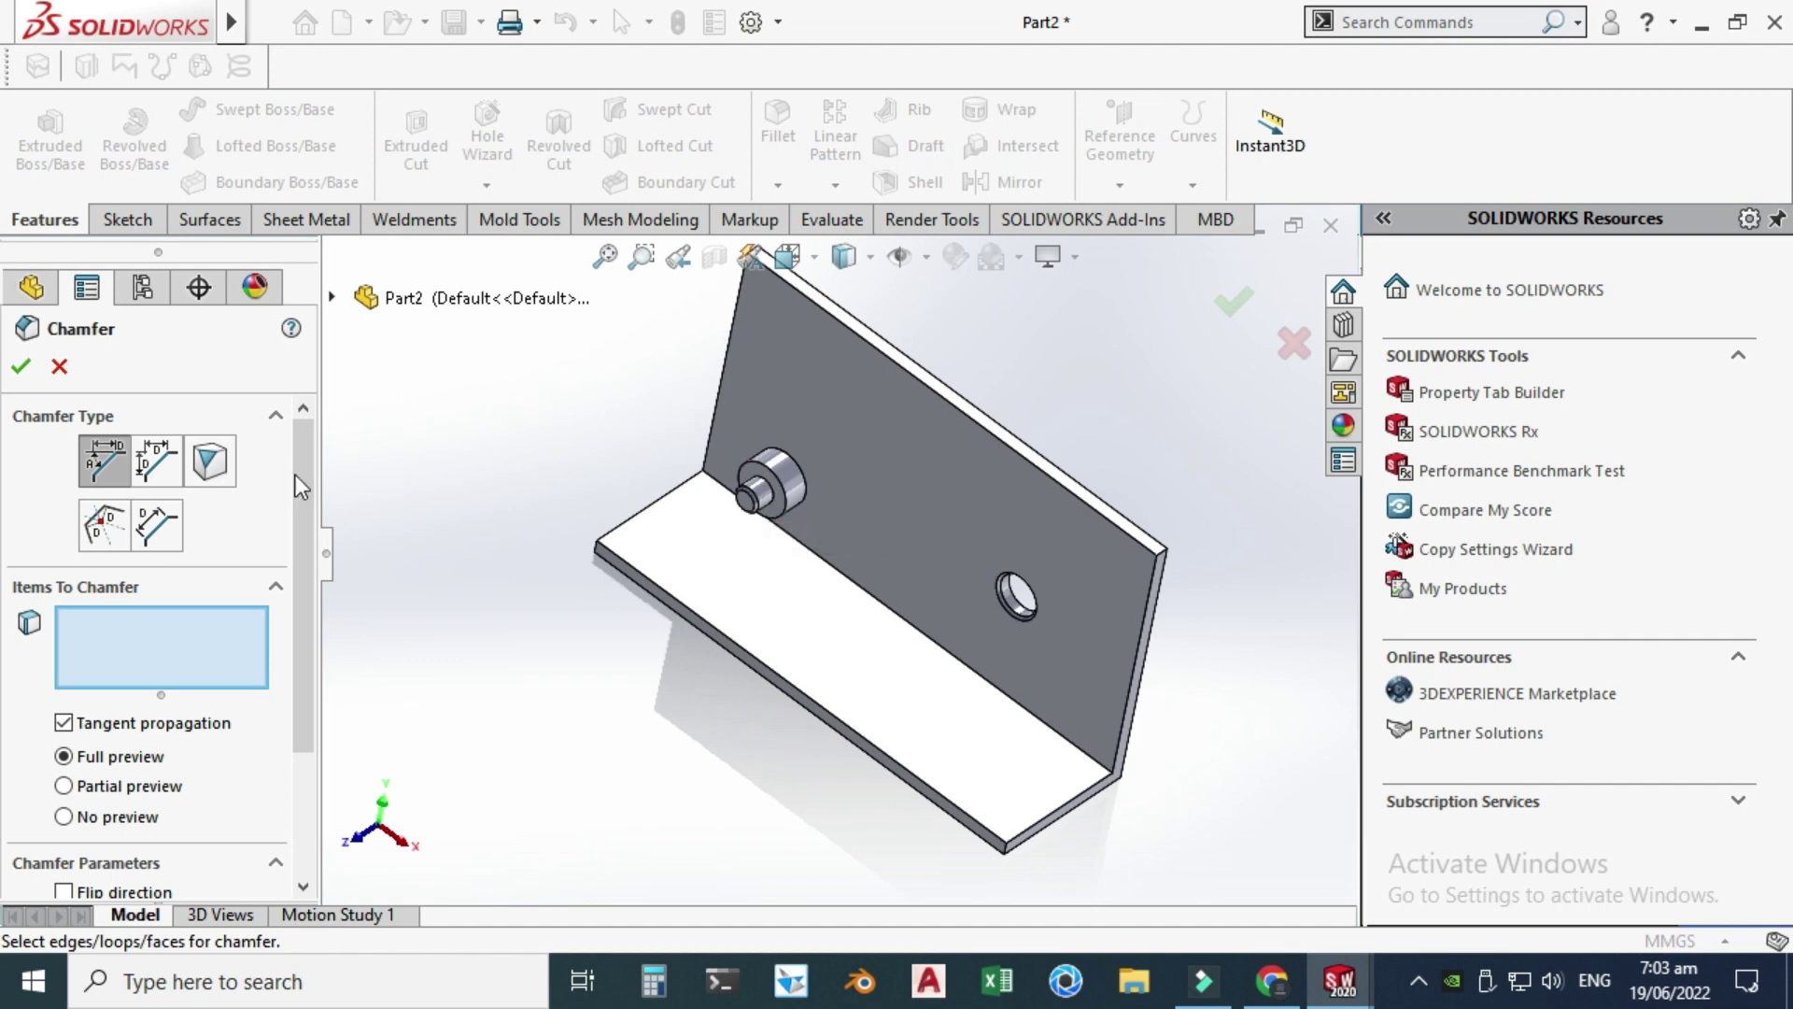
{"action": "scroll", "coordinate": [710, 389], "scroll_direction": "up", "scroll_amount": 3}
{"action": "left_click_drag", "start_coordinate": [306, 654], "coordinate": [308, 775]}
{"action": "left_click", "coordinate": [189, 747]}
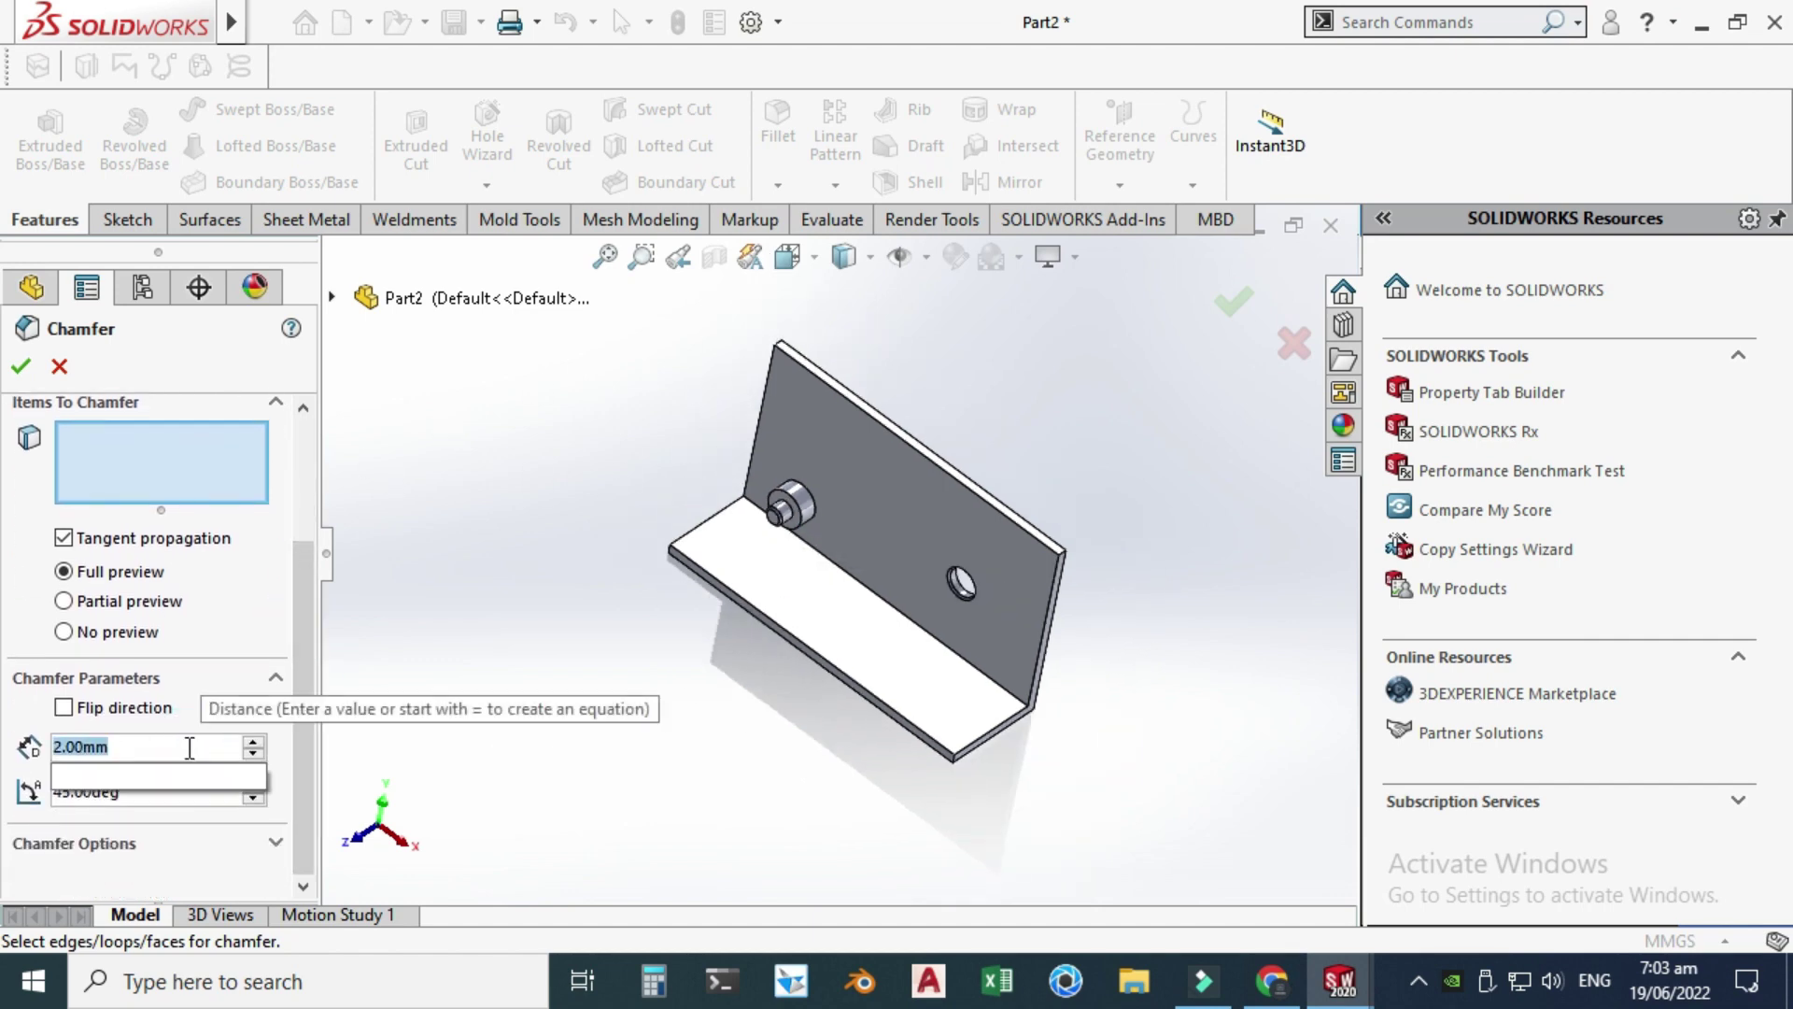
{"action": "type", "text": "10"}
{"action": "key", "text": "Return"}
{"action": "scroll", "coordinate": [834, 624], "scroll_direction": "down", "scroll_amount": 4}
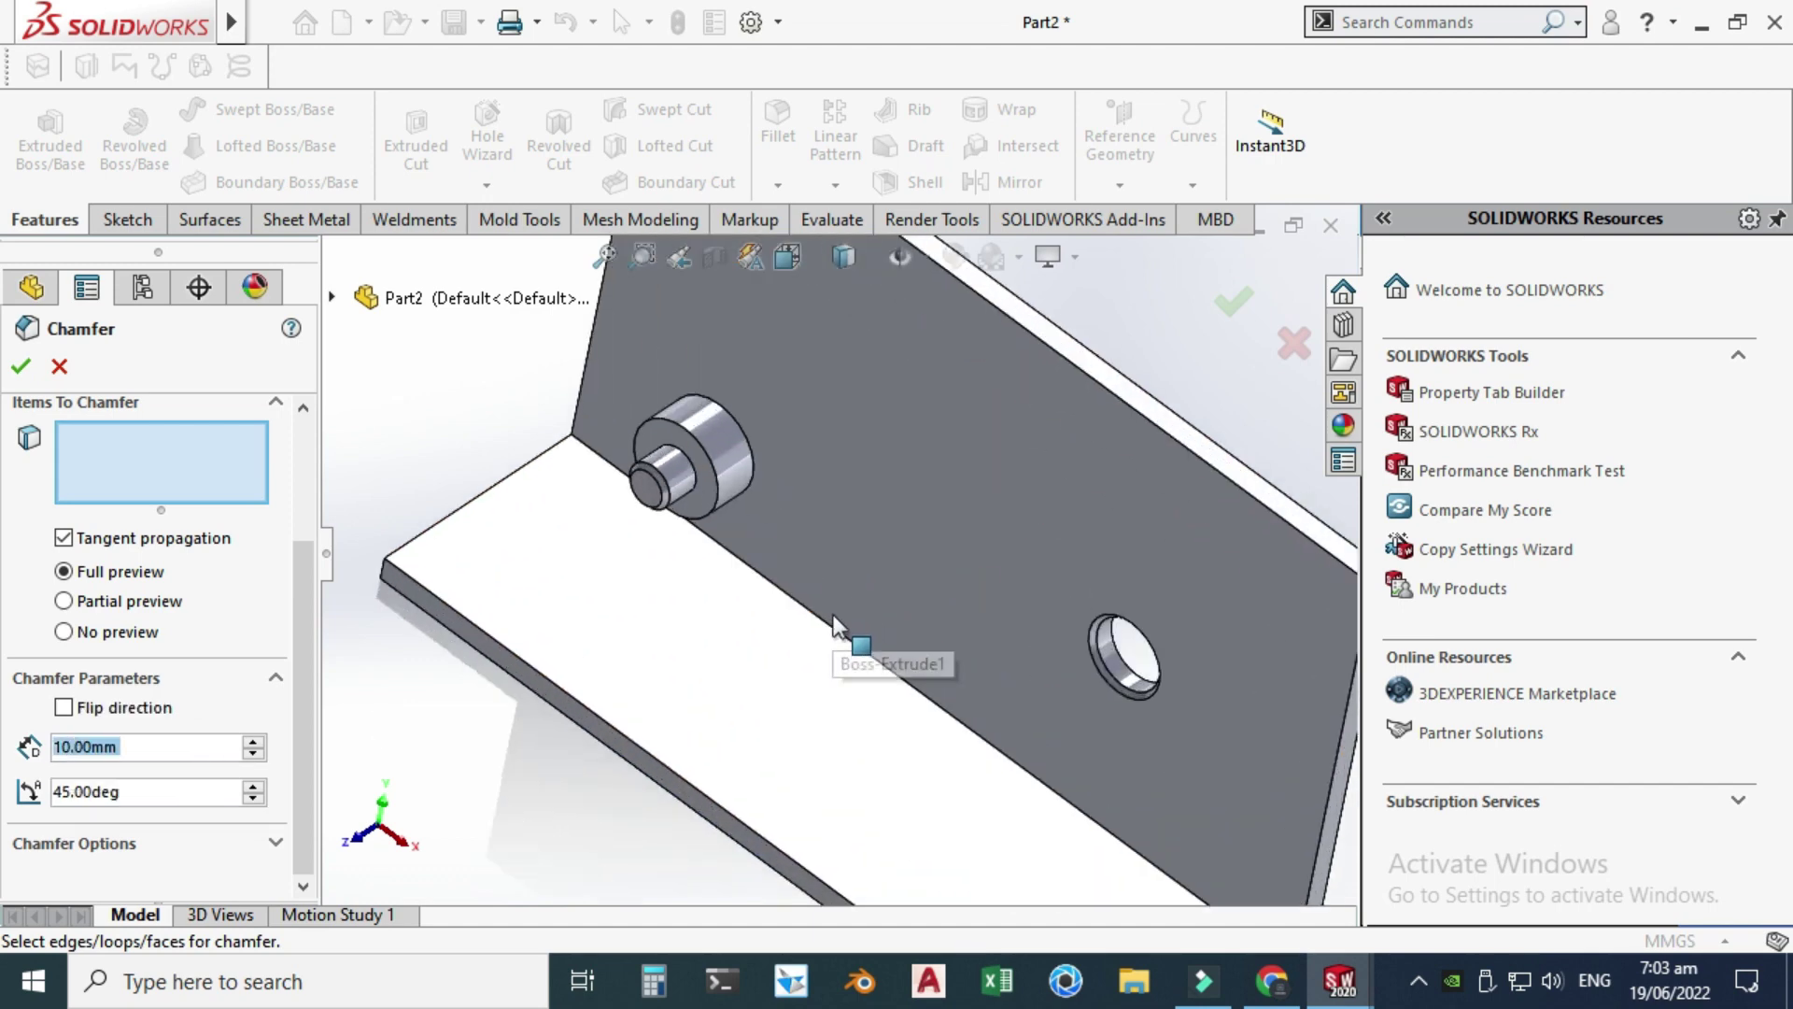
{"action": "left_click", "coordinate": [834, 624]}
{"action": "scroll", "coordinate": [973, 794], "scroll_direction": "up", "scroll_amount": 5}
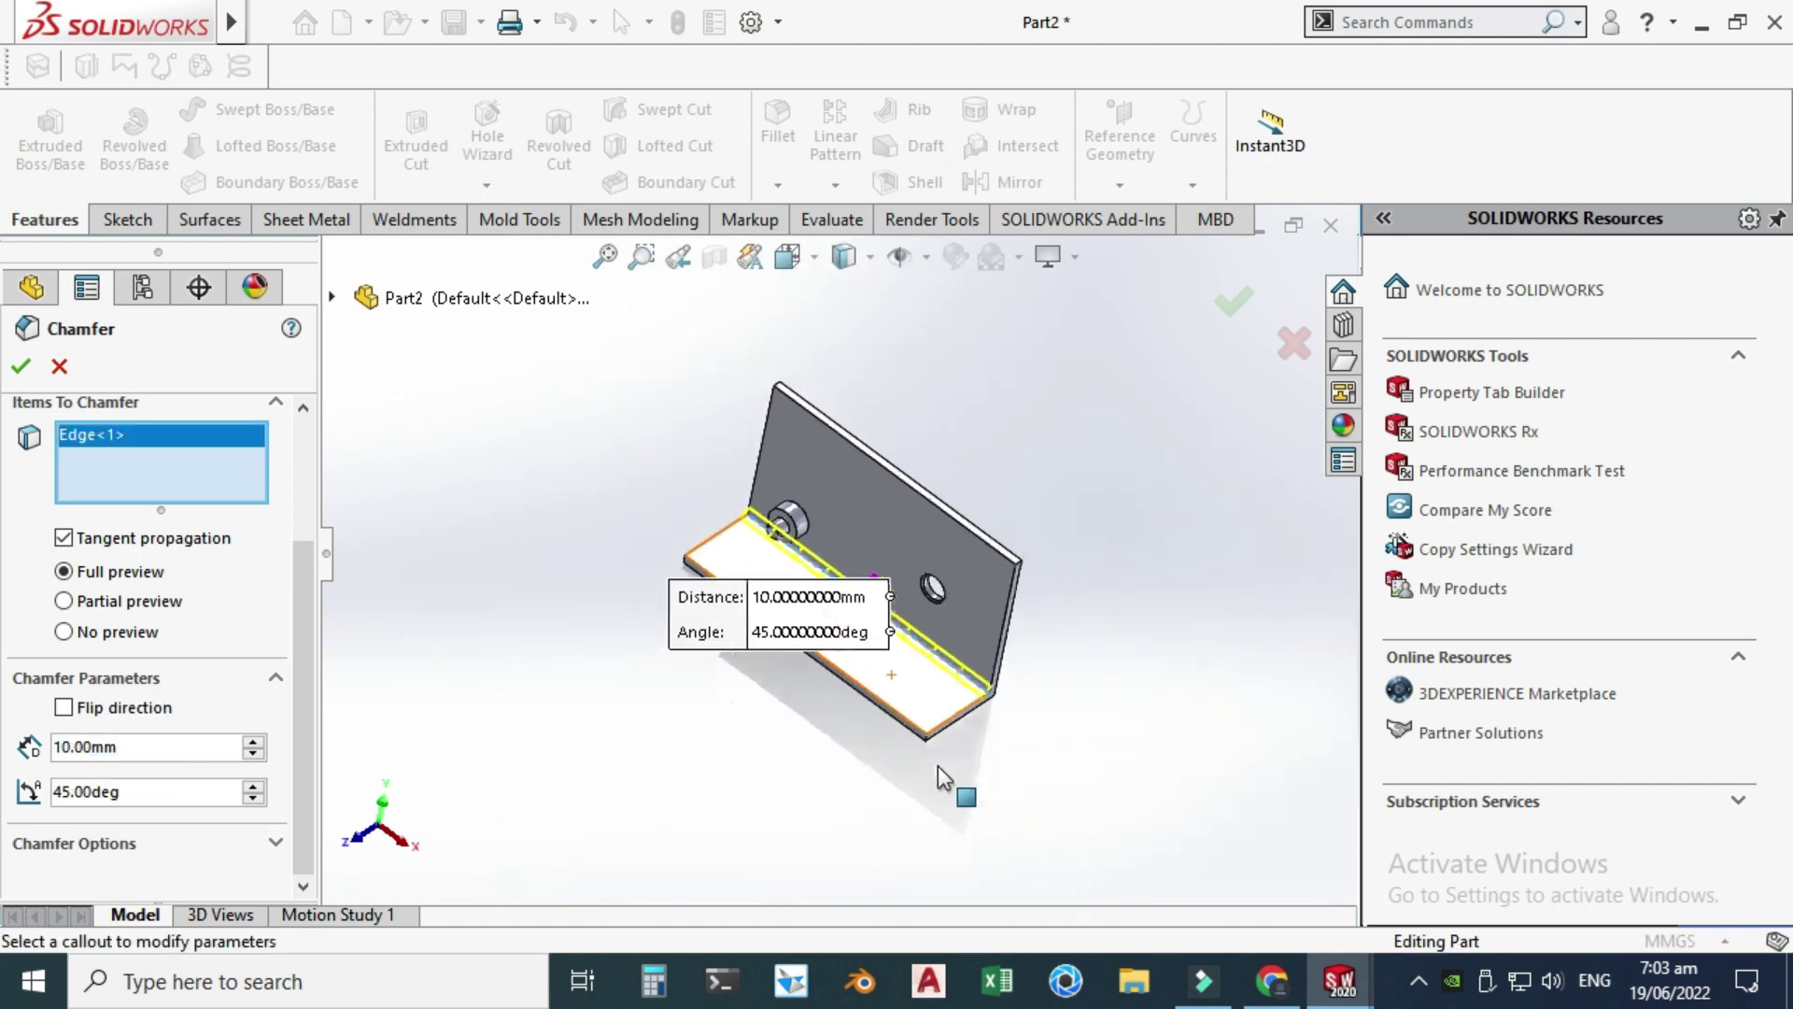
- Add the two outer corner edges of the base plate to the 10 mm, 45° chamfer
{"action": "scroll", "coordinate": [938, 765], "scroll_direction": "down", "scroll_amount": 5}
{"action": "left_click", "coordinate": [921, 735]}
{"action": "scroll", "coordinate": [925, 731], "scroll_direction": "up", "scroll_amount": 2}
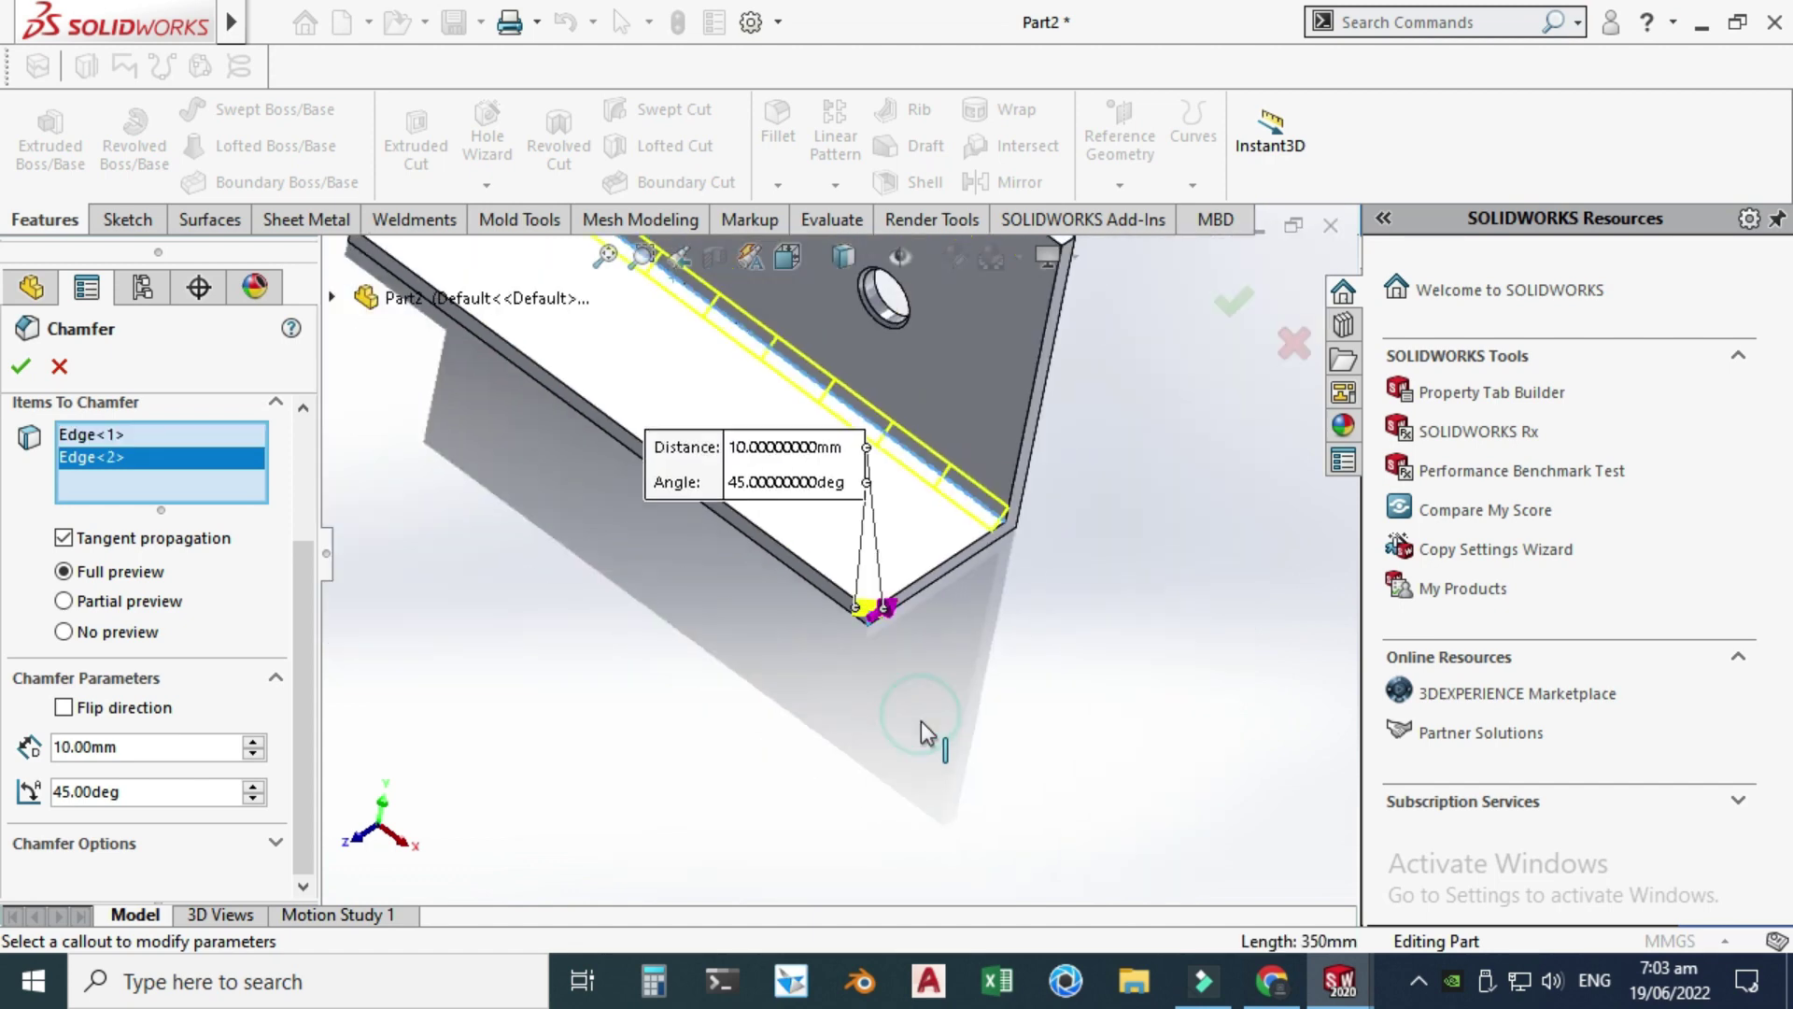
{"action": "scroll", "coordinate": [921, 735], "scroll_direction": "up", "scroll_amount": 2}
{"action": "scroll", "coordinate": [548, 349], "scroll_direction": "down", "scroll_amount": 3}
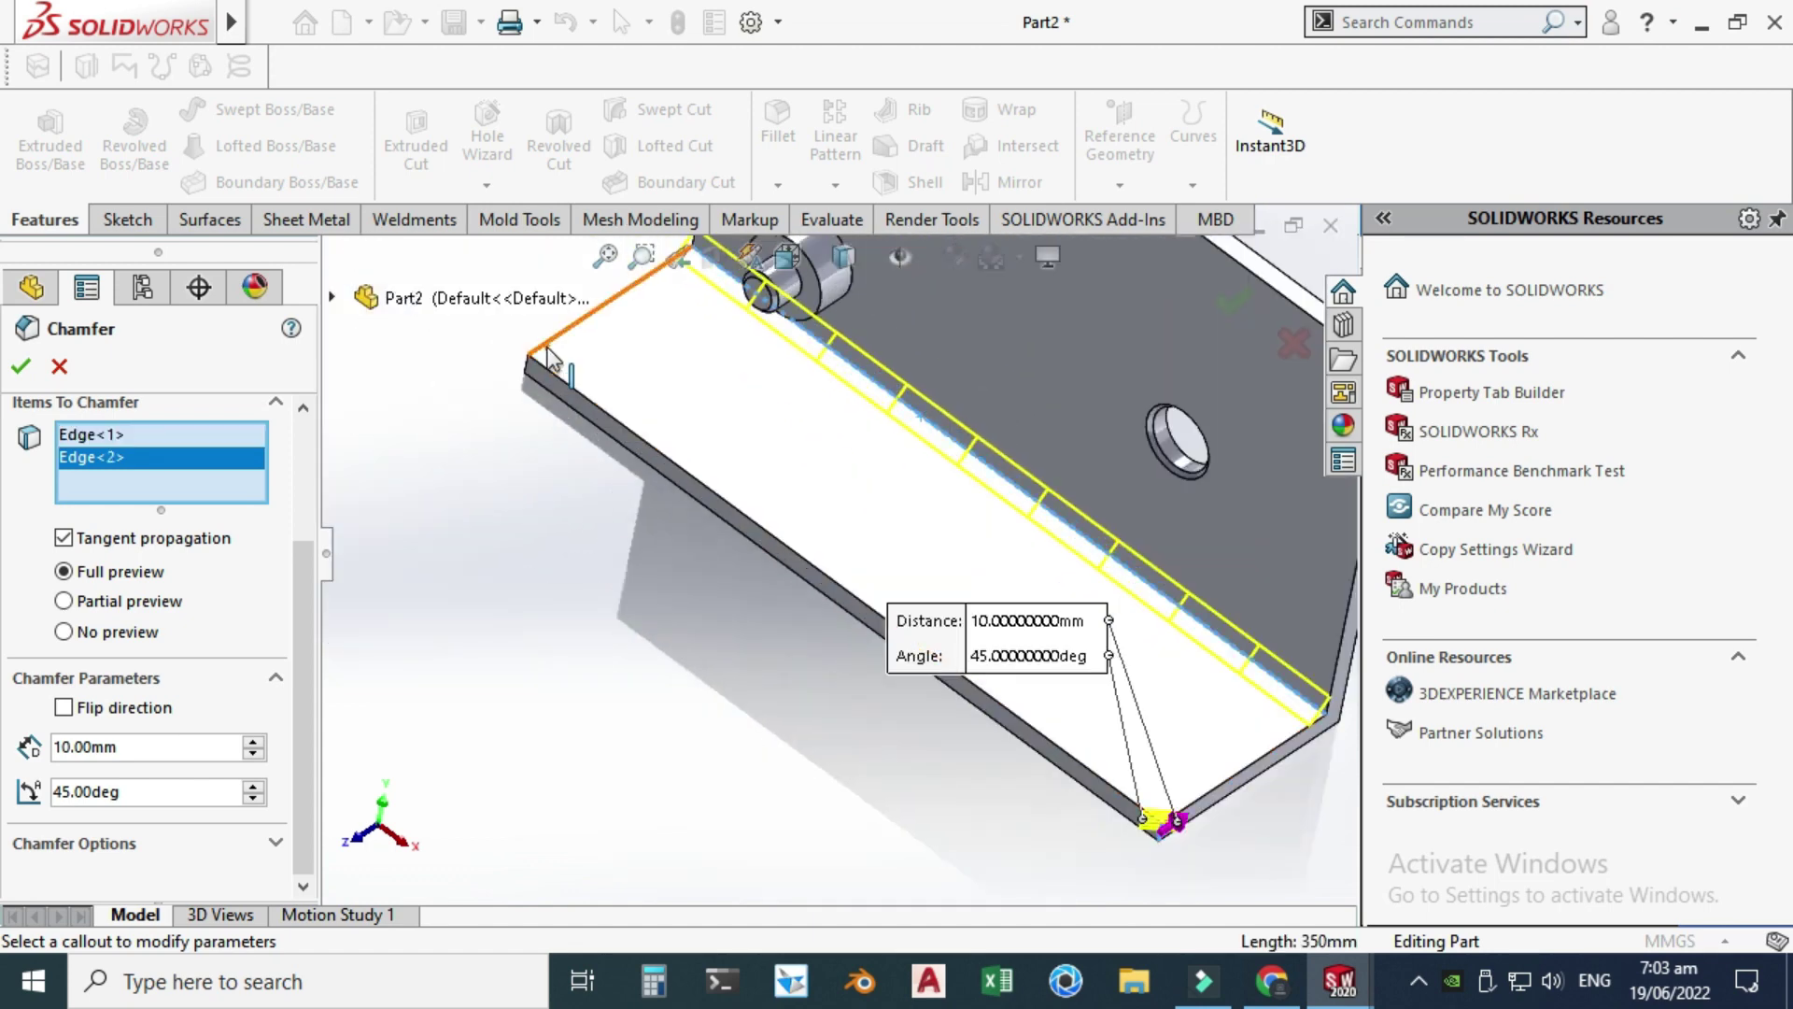
{"action": "left_click", "coordinate": [525, 364]}
{"action": "scroll", "coordinate": [570, 485], "scroll_direction": "up", "scroll_amount": 3}
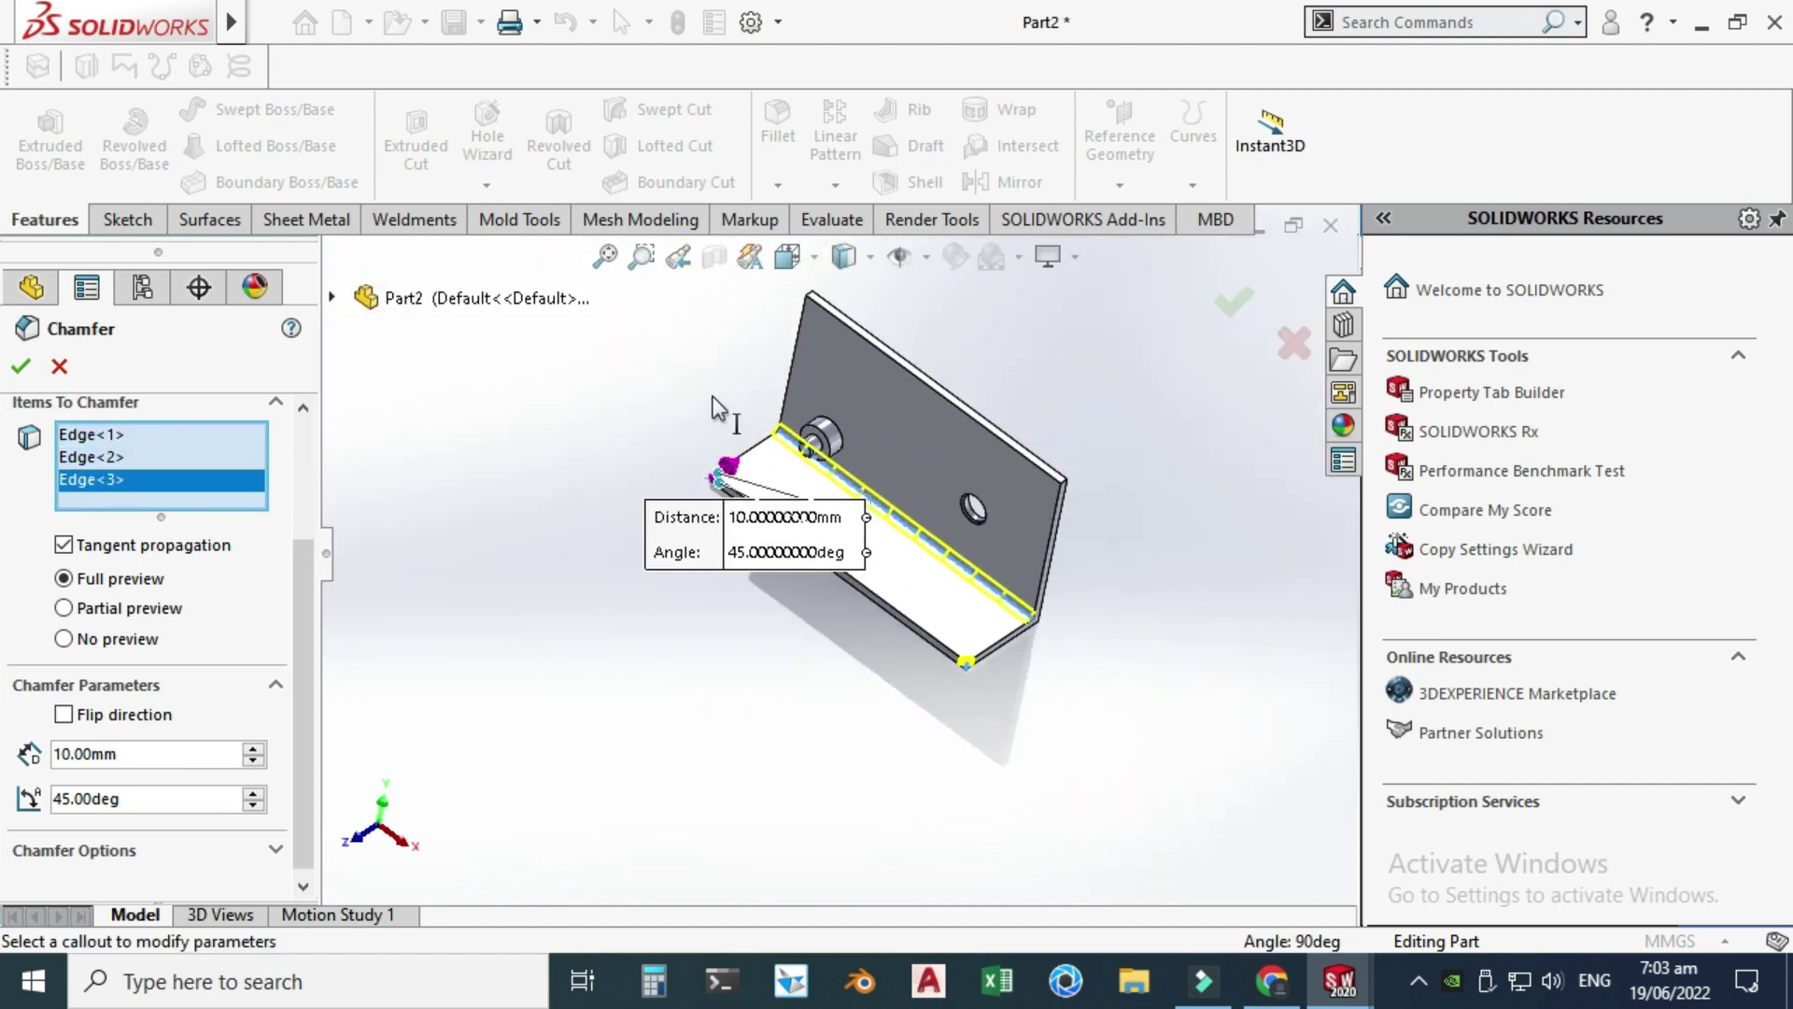
- Add the two upper corner edges of the upright plate and apply the 10 mm, 45° chamfer
{"action": "scroll", "coordinate": [800, 340], "scroll_direction": "down", "scroll_amount": 5}
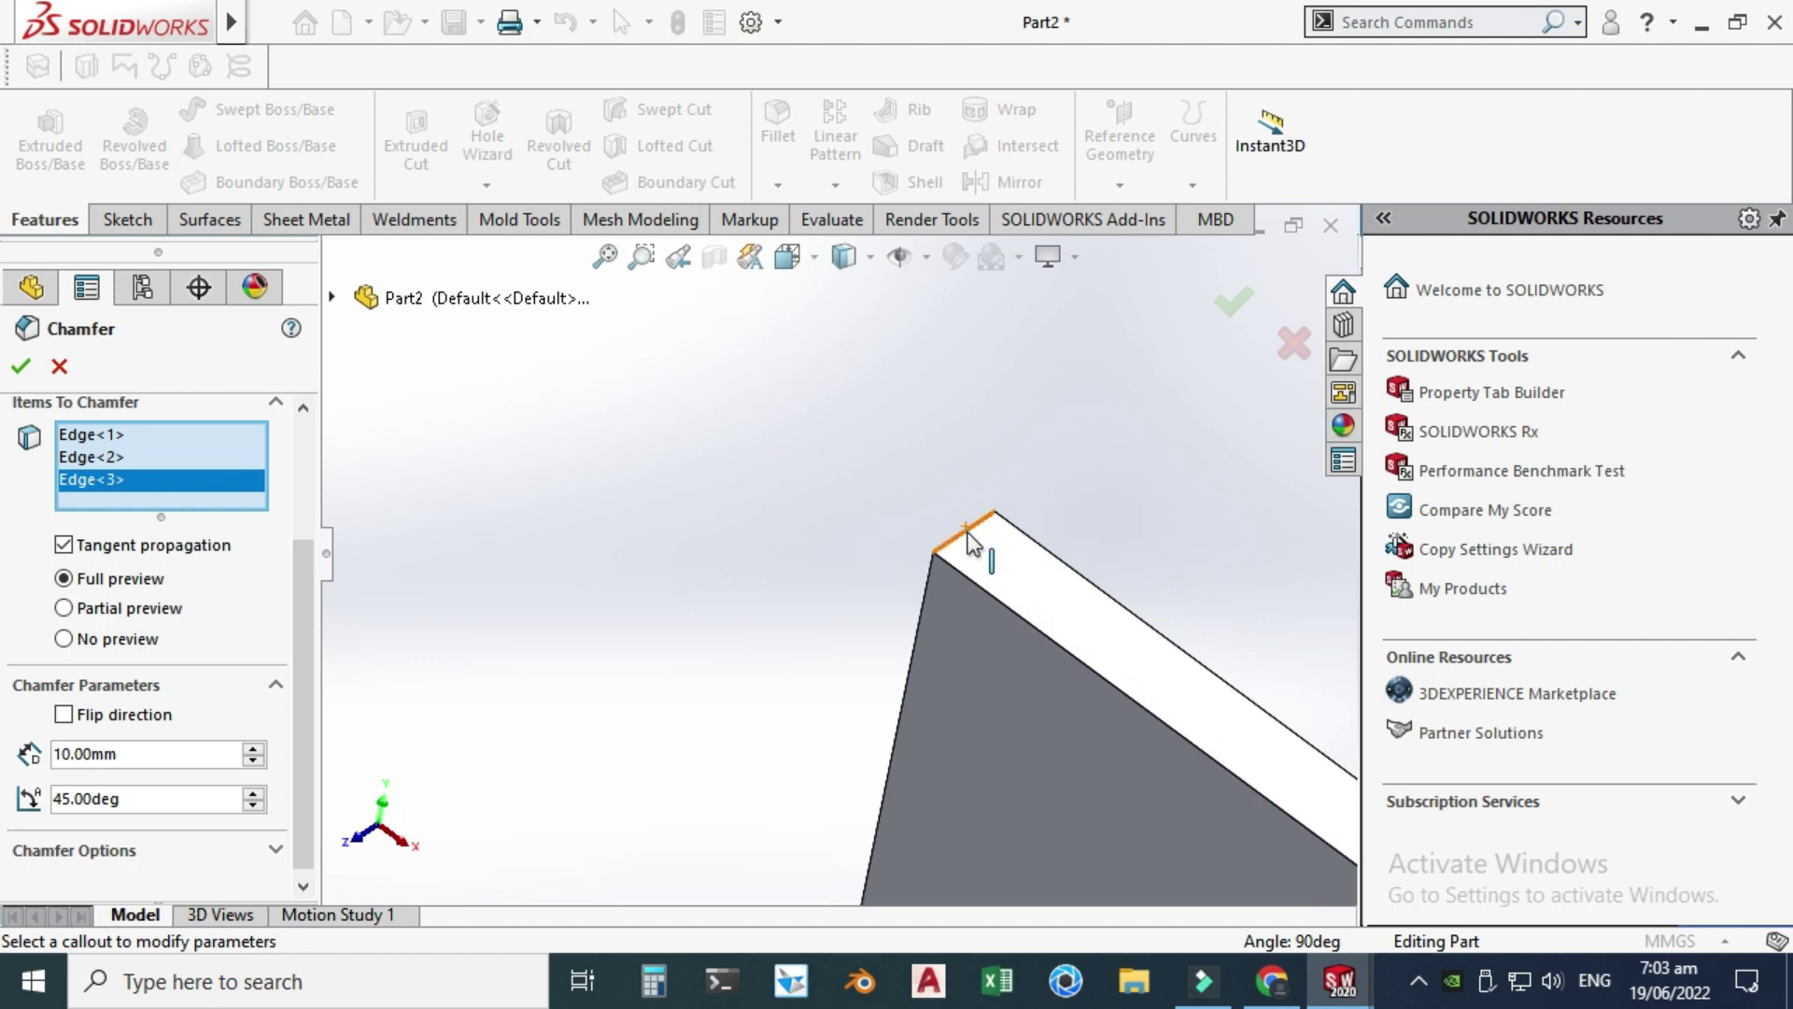
{"action": "left_click", "coordinate": [972, 540]}
{"action": "scroll", "coordinate": [941, 540], "scroll_direction": "up", "scroll_amount": 3}
{"action": "scroll", "coordinate": [1251, 819], "scroll_direction": "down", "scroll_amount": 5}
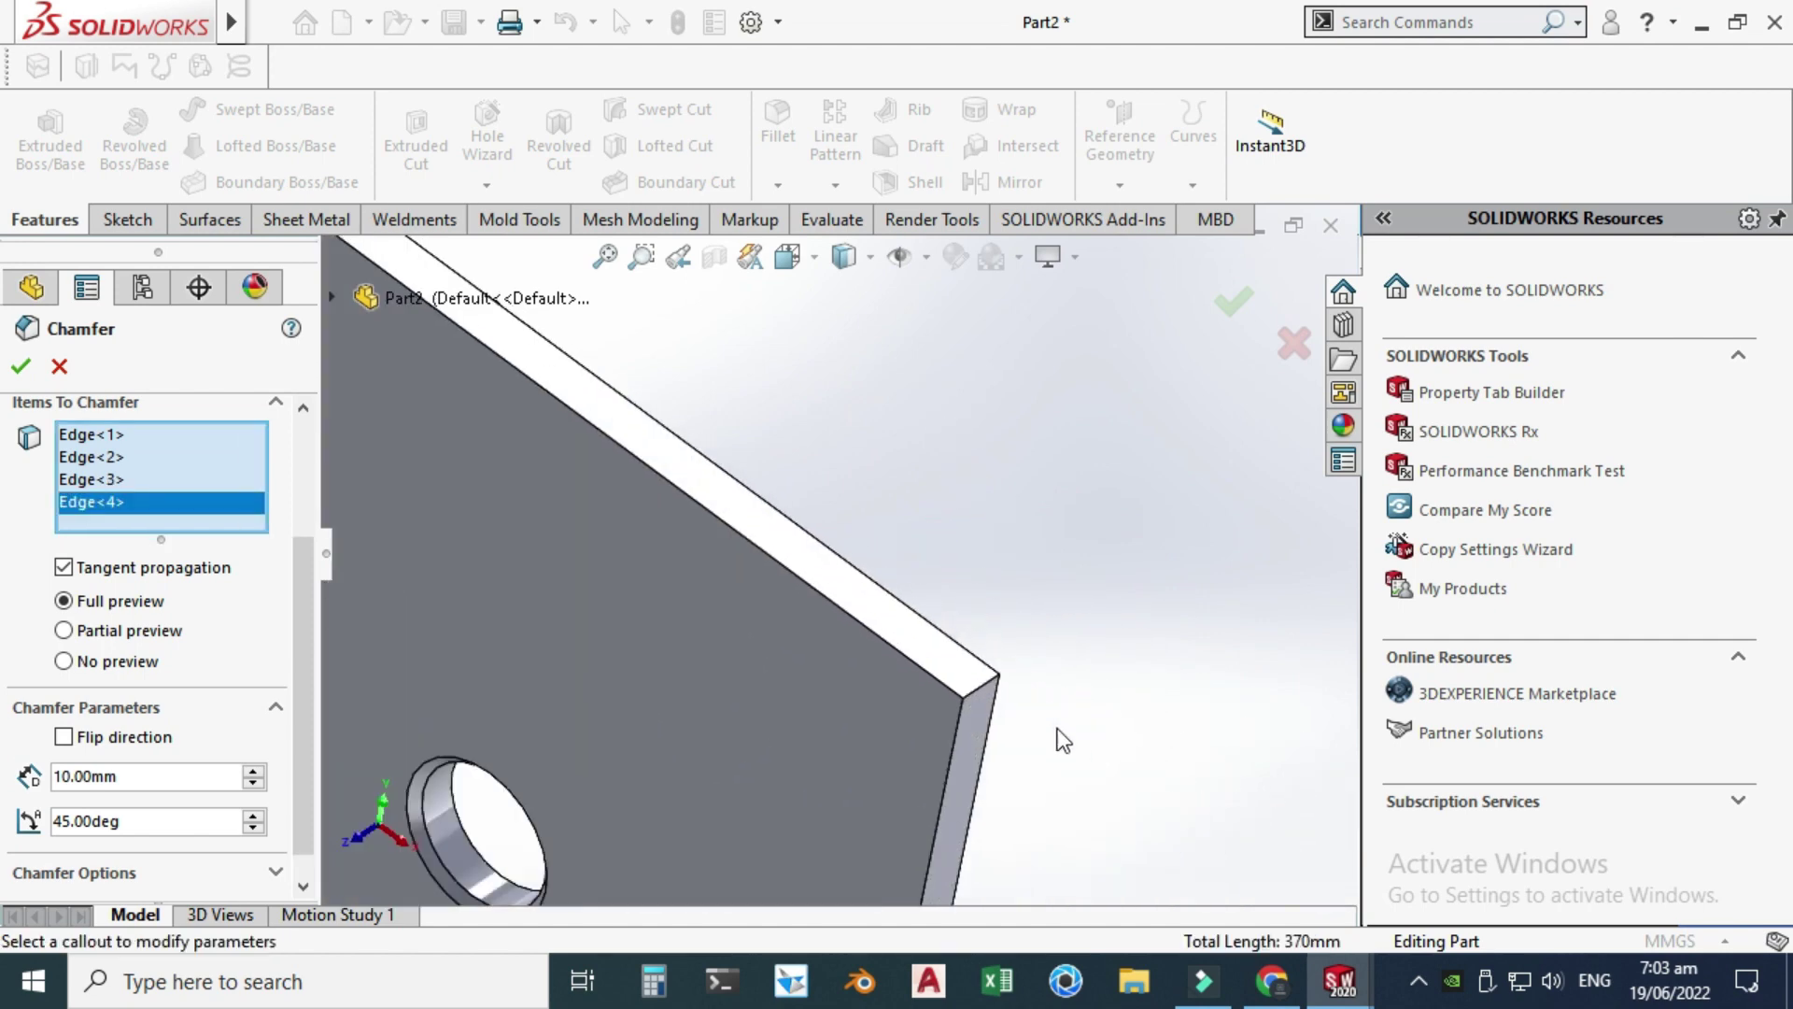
{"action": "left_click", "coordinate": [989, 695]}
{"action": "scroll", "coordinate": [1077, 477], "scroll_direction": "up", "scroll_amount": 3}
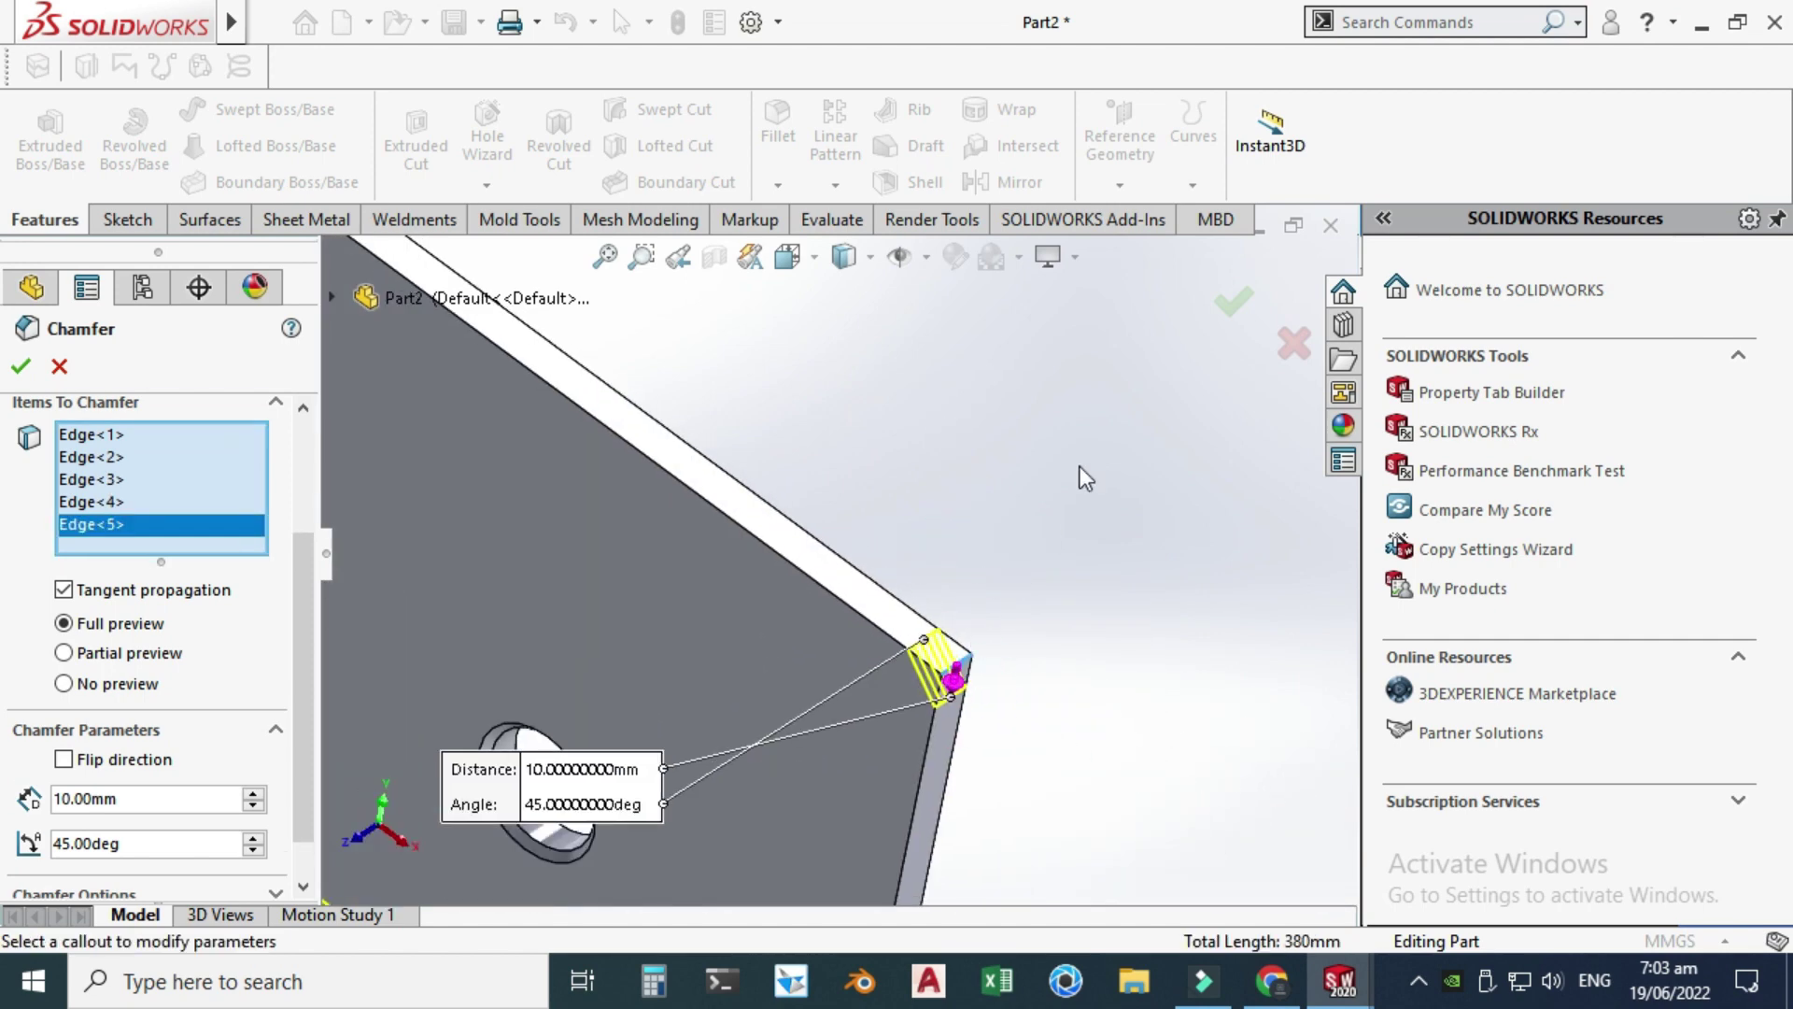
{"action": "key", "text": "Return"}
{"action": "scroll", "coordinate": [1106, 433], "scroll_direction": "up", "scroll_amount": 5}
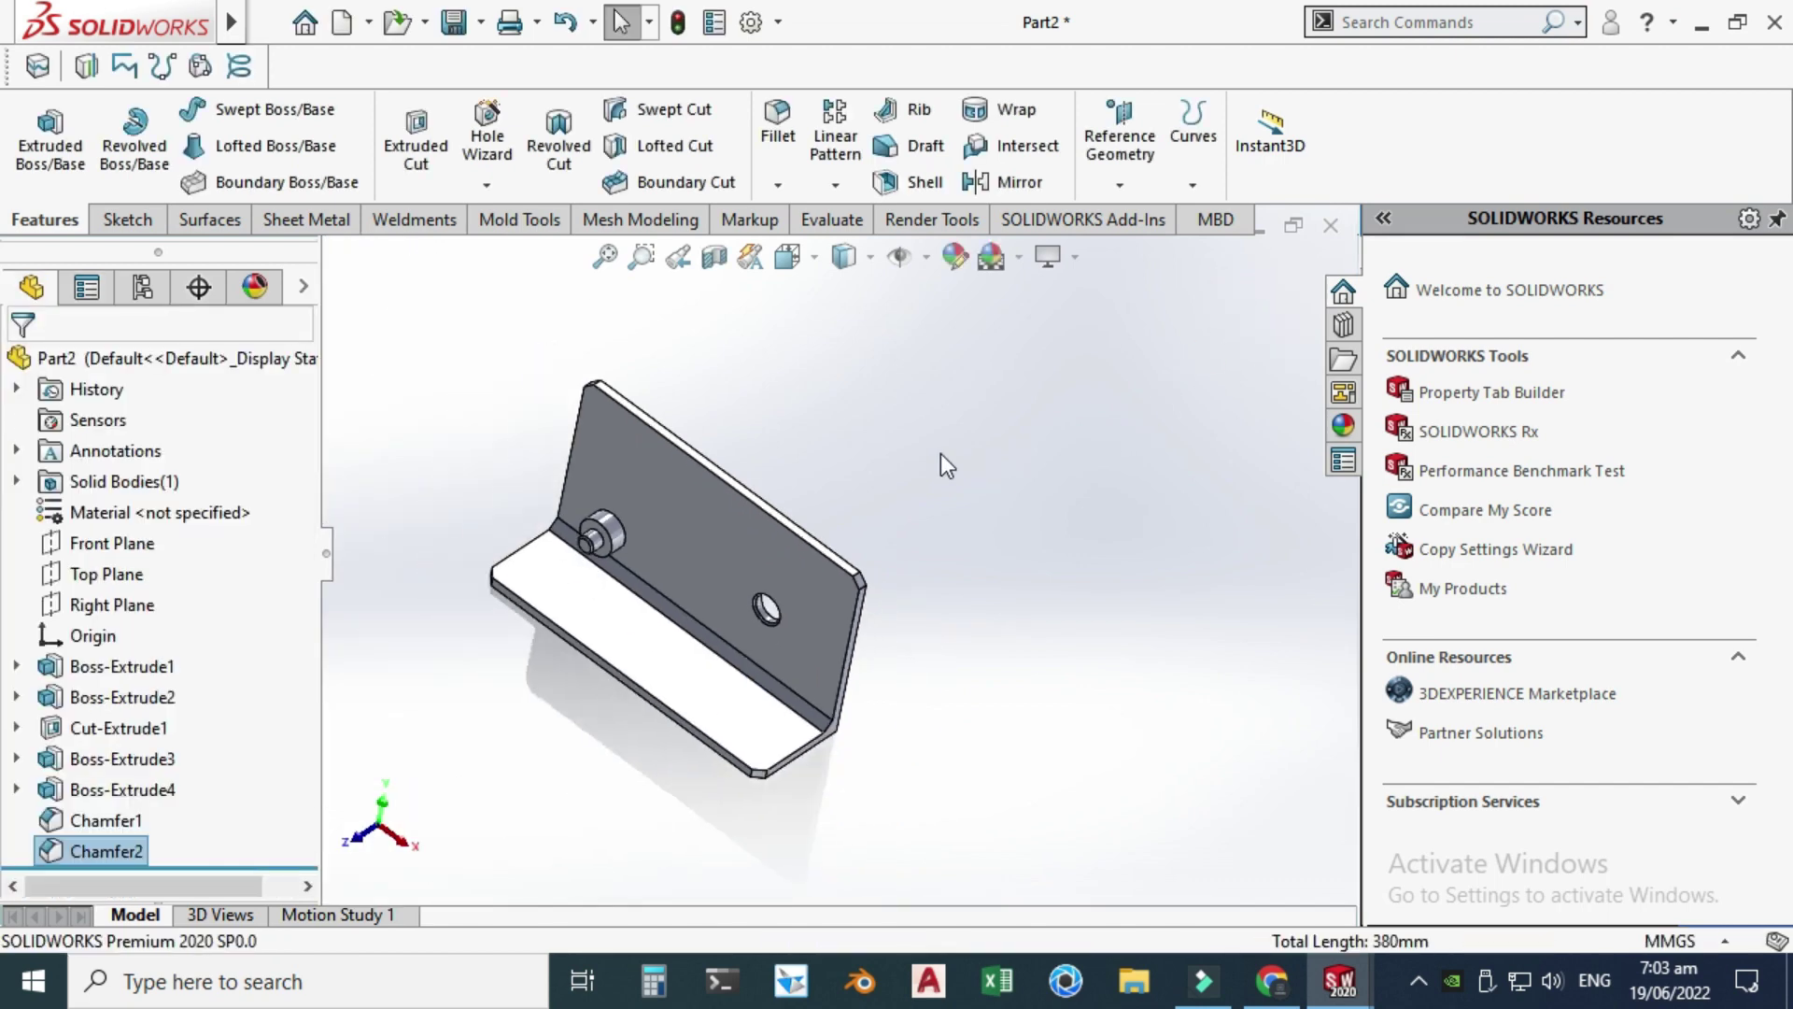
{"action": "middle_click_drag", "start_coordinate": [697, 501], "coordinate": [654, 486]}
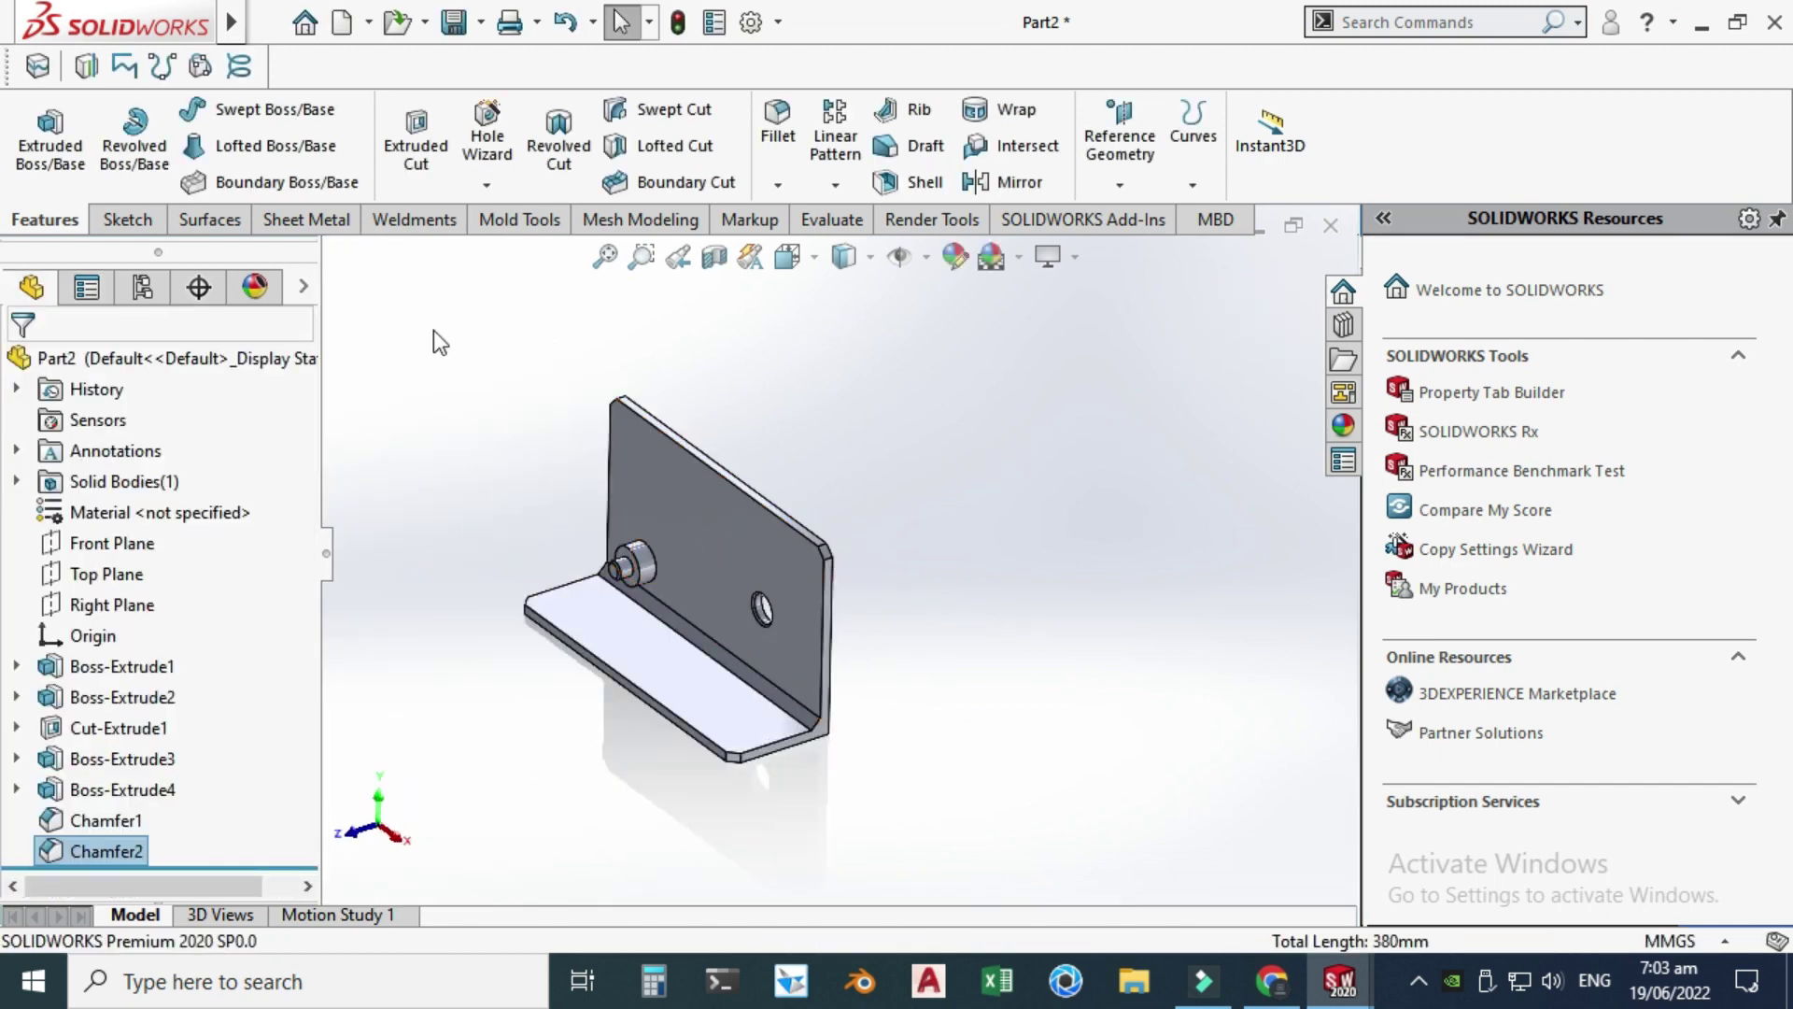
- Save the finished part as Base in the Files folder
{"action": "left_click", "coordinate": [481, 21]}
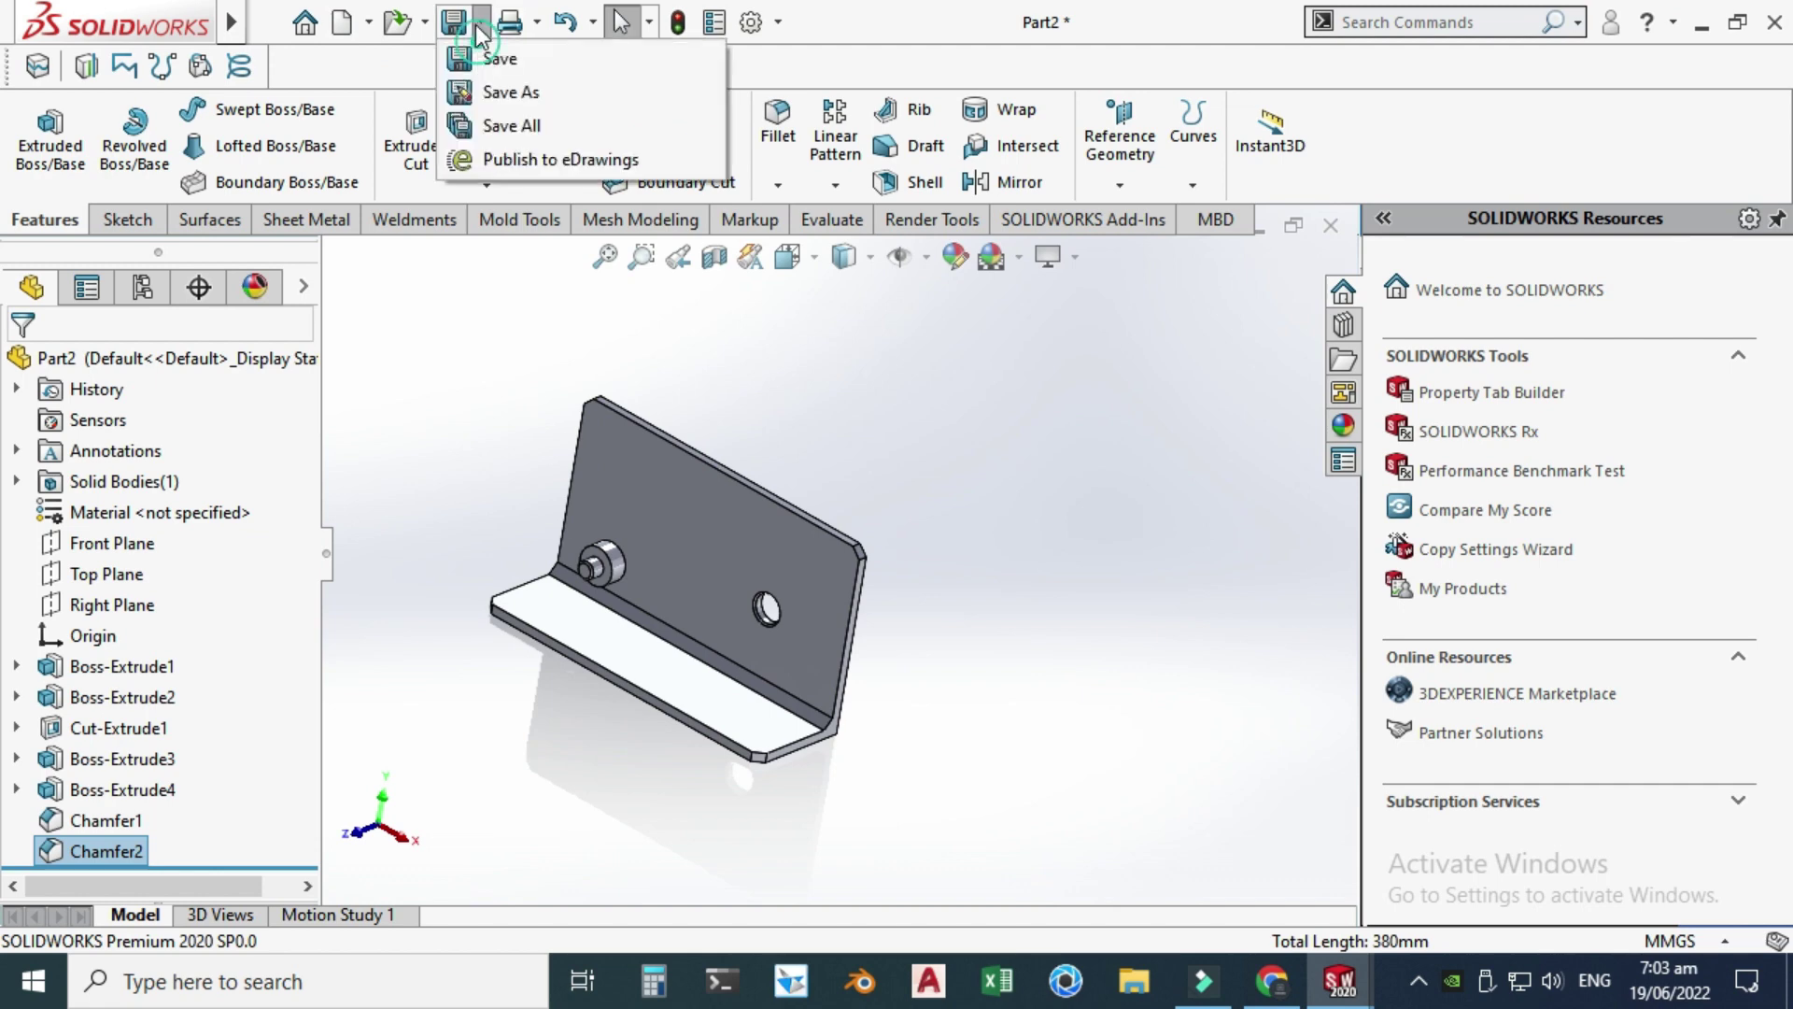
{"action": "left_click", "coordinate": [500, 88]}
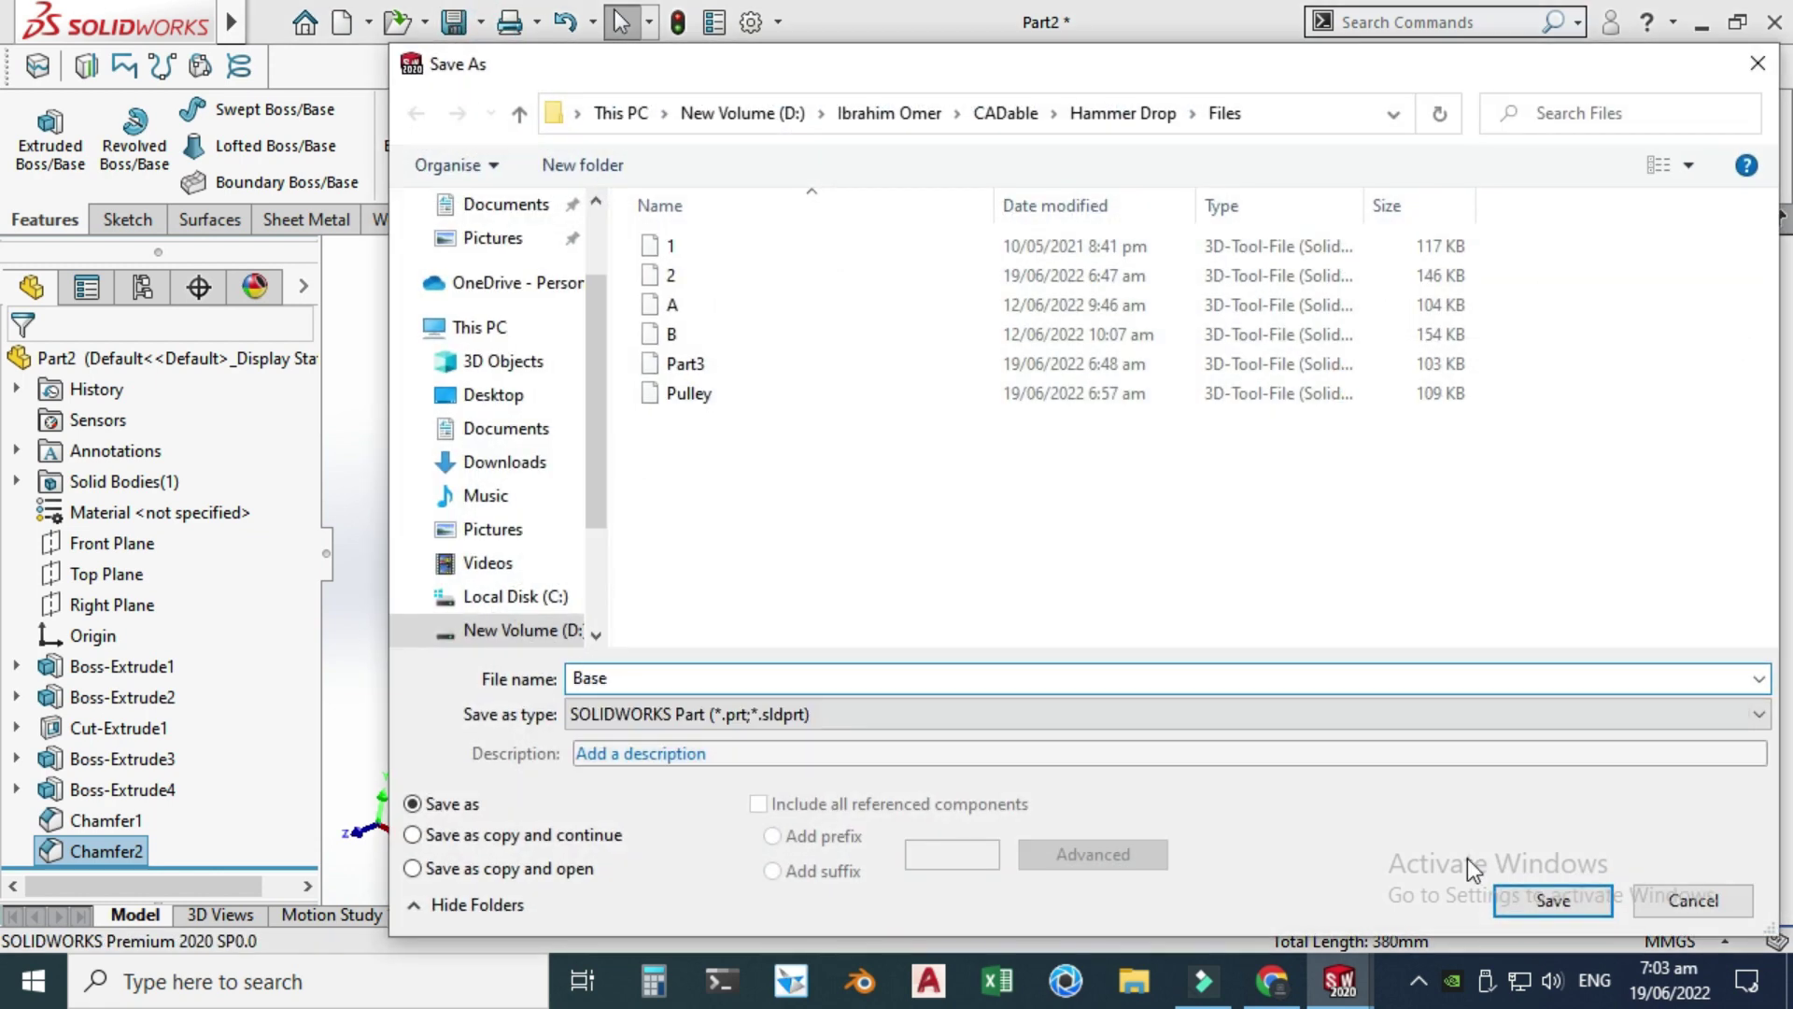
{"action": "left_click", "coordinate": [1532, 904]}
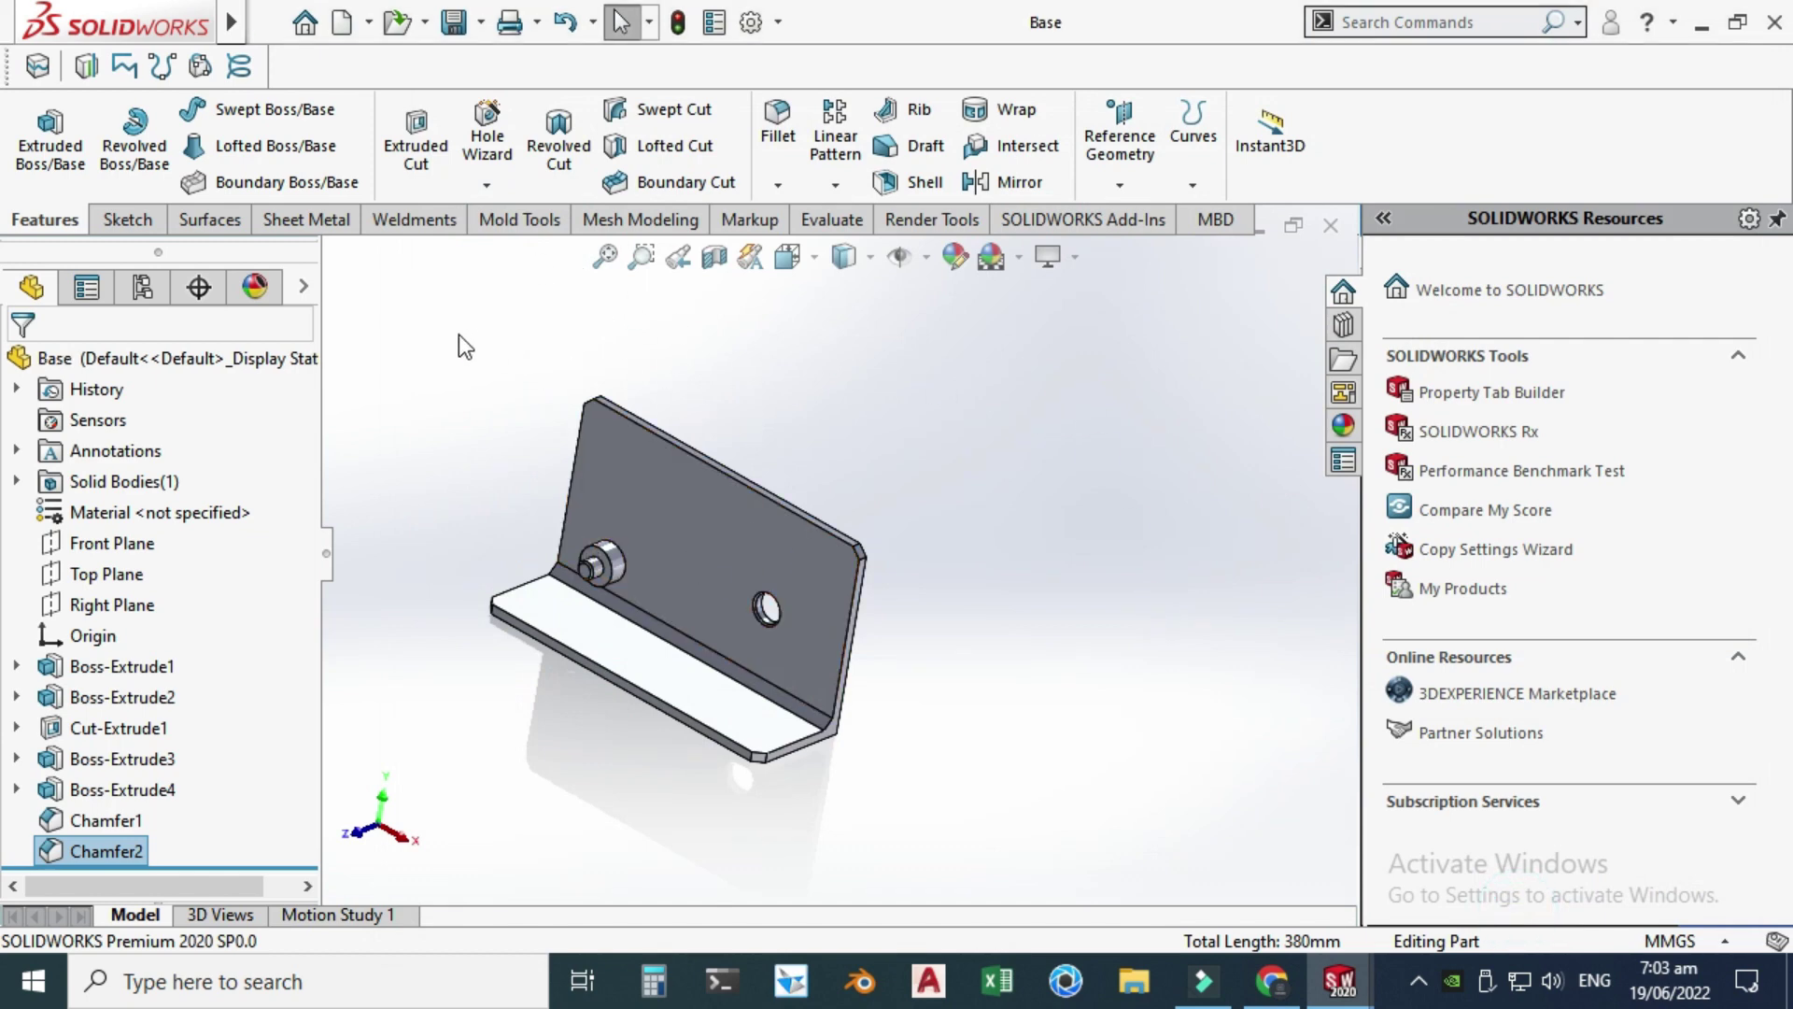
- Create a new part document and start a sketch on the Front Plane
{"action": "left_click", "coordinate": [371, 20]}
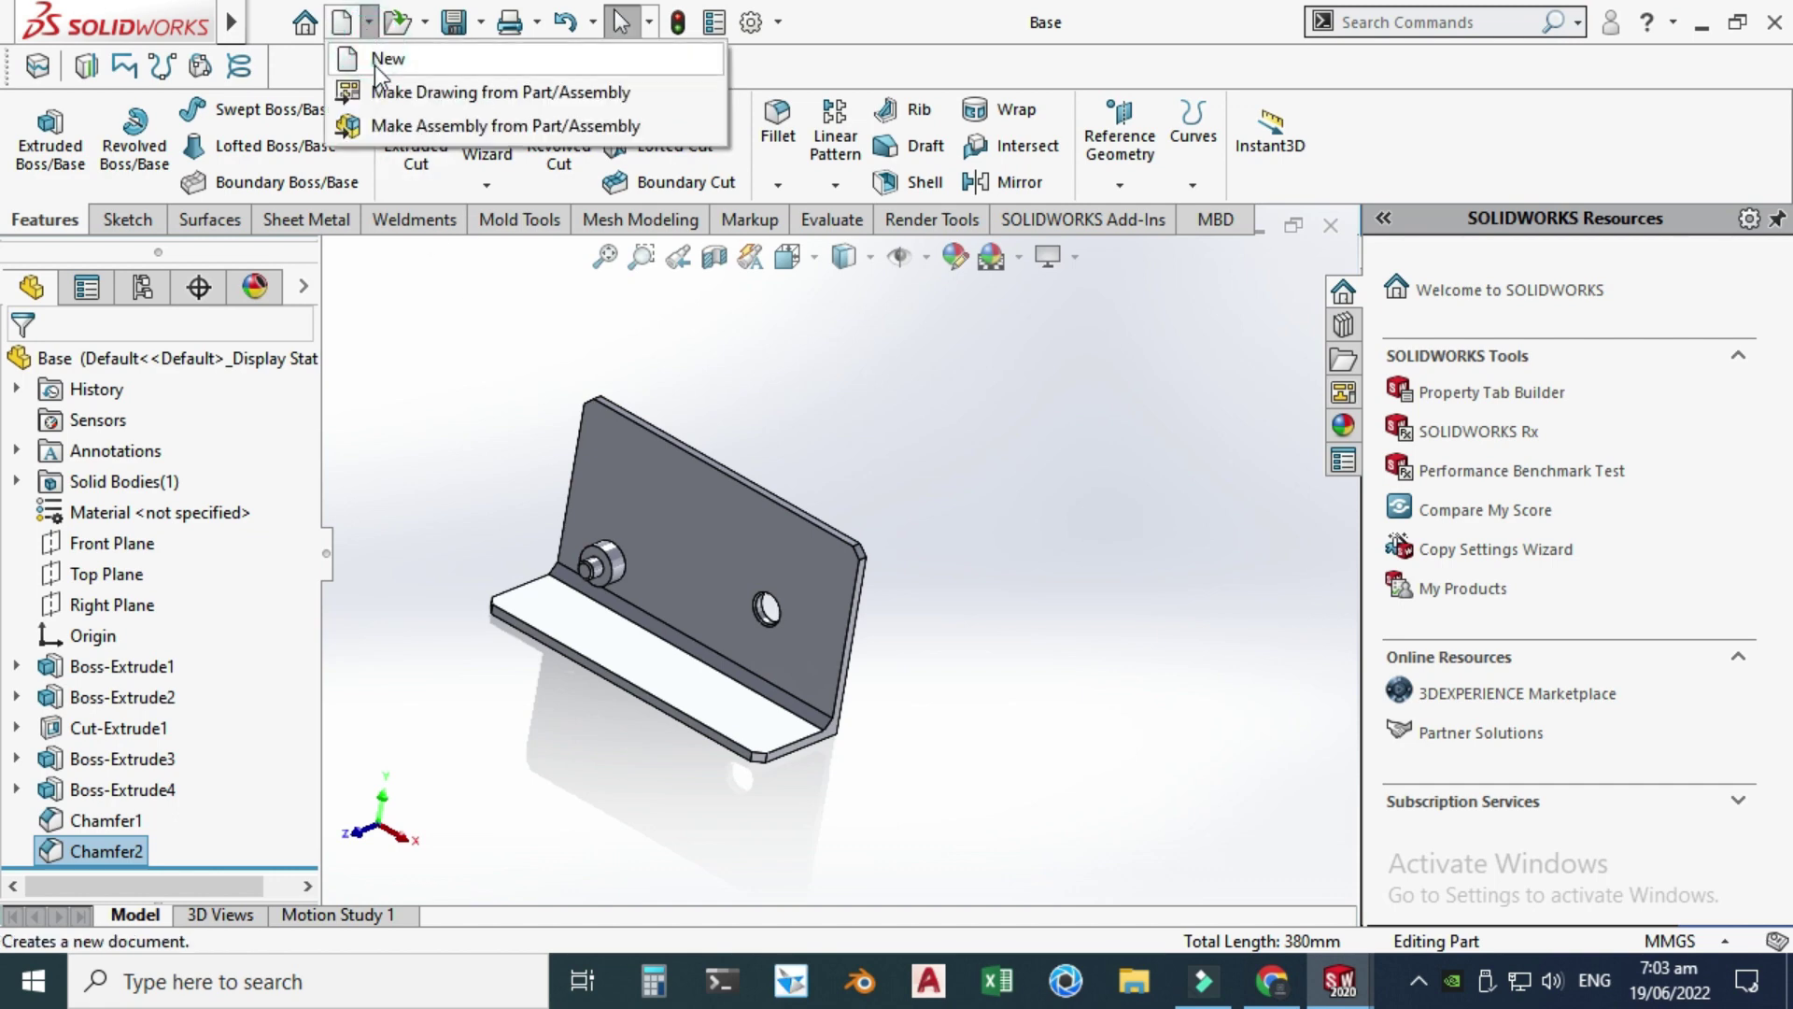
{"action": "left_click", "coordinate": [388, 58]}
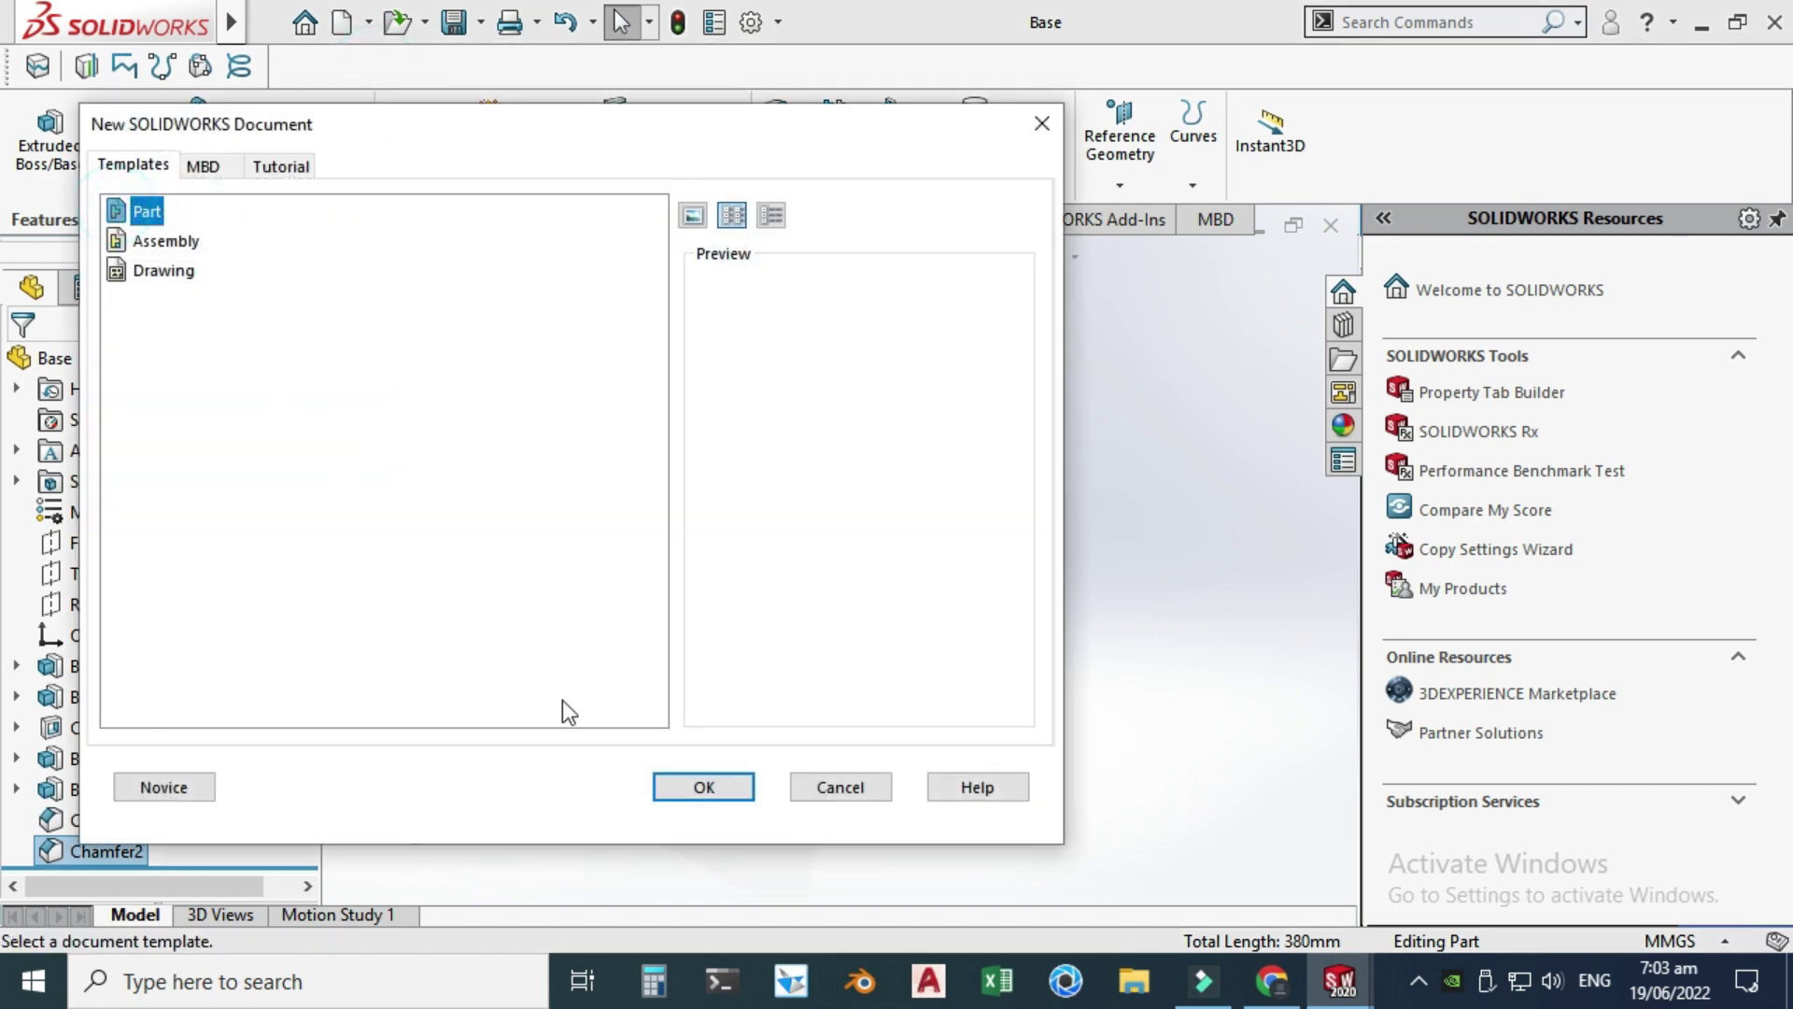
{"action": "left_click", "coordinate": [700, 787]}
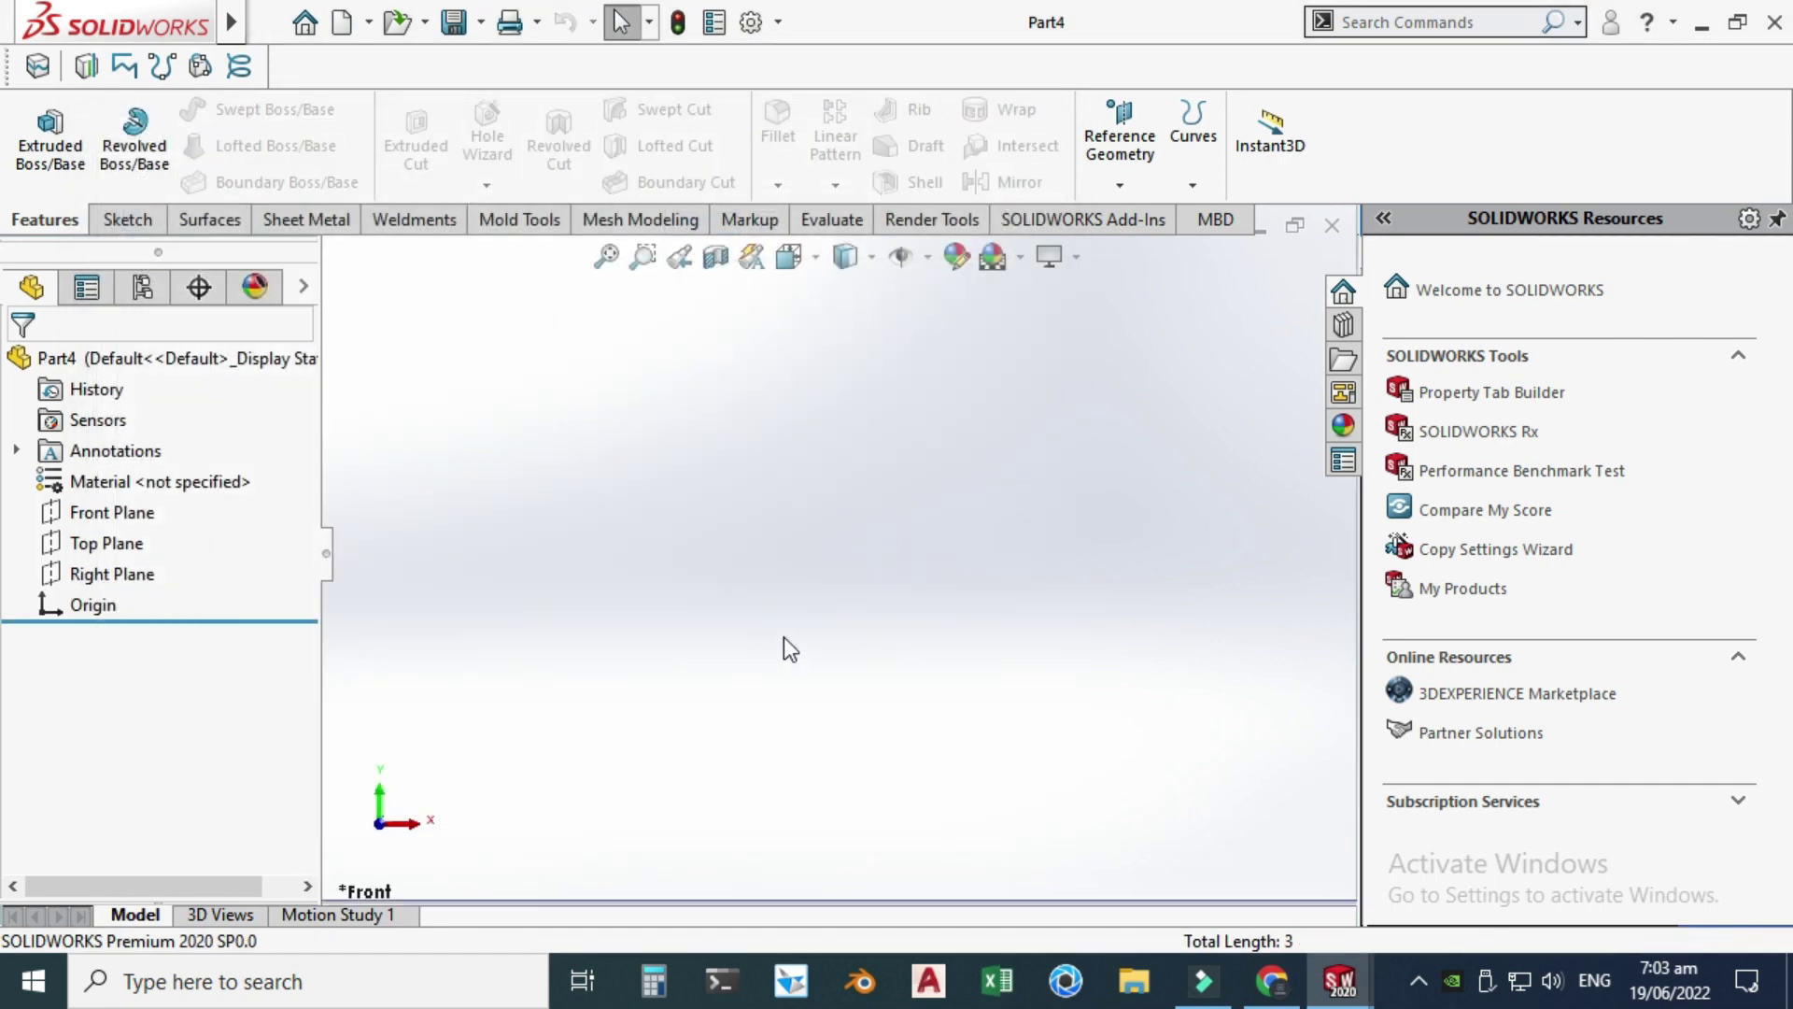
{"action": "left_click", "coordinate": [131, 520]}
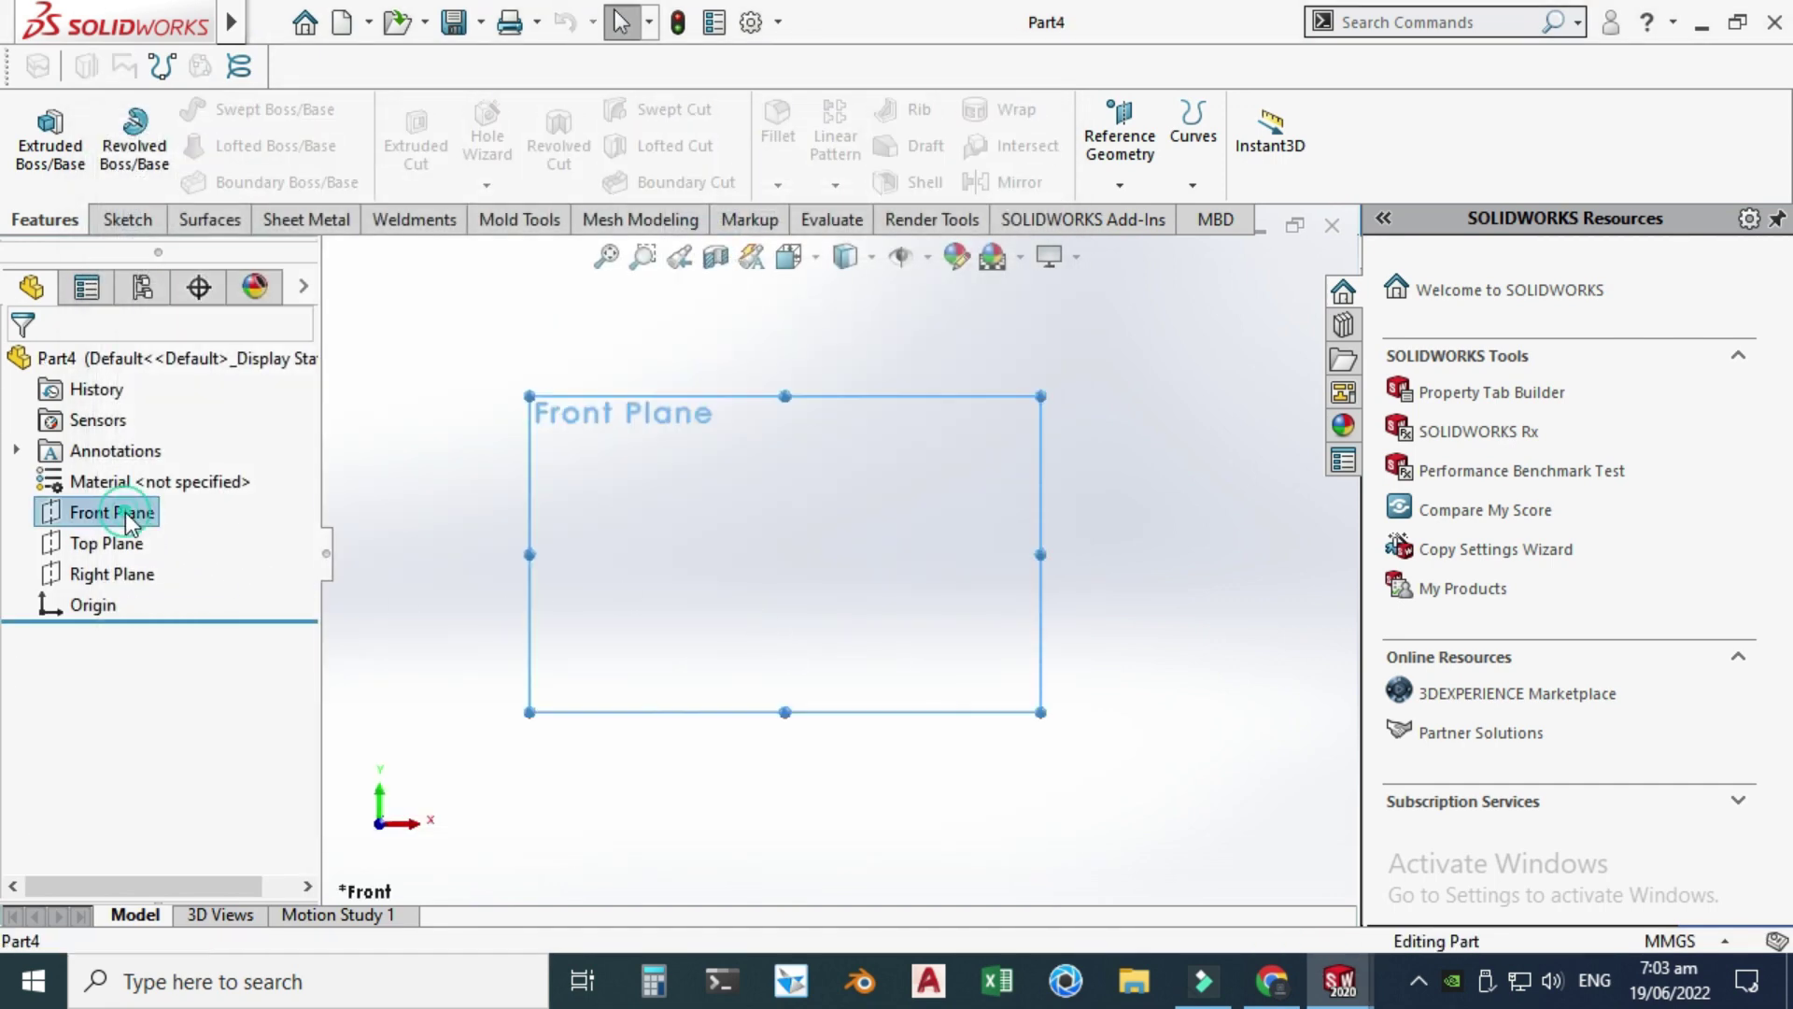
{"action": "left_click", "coordinate": [152, 469]}
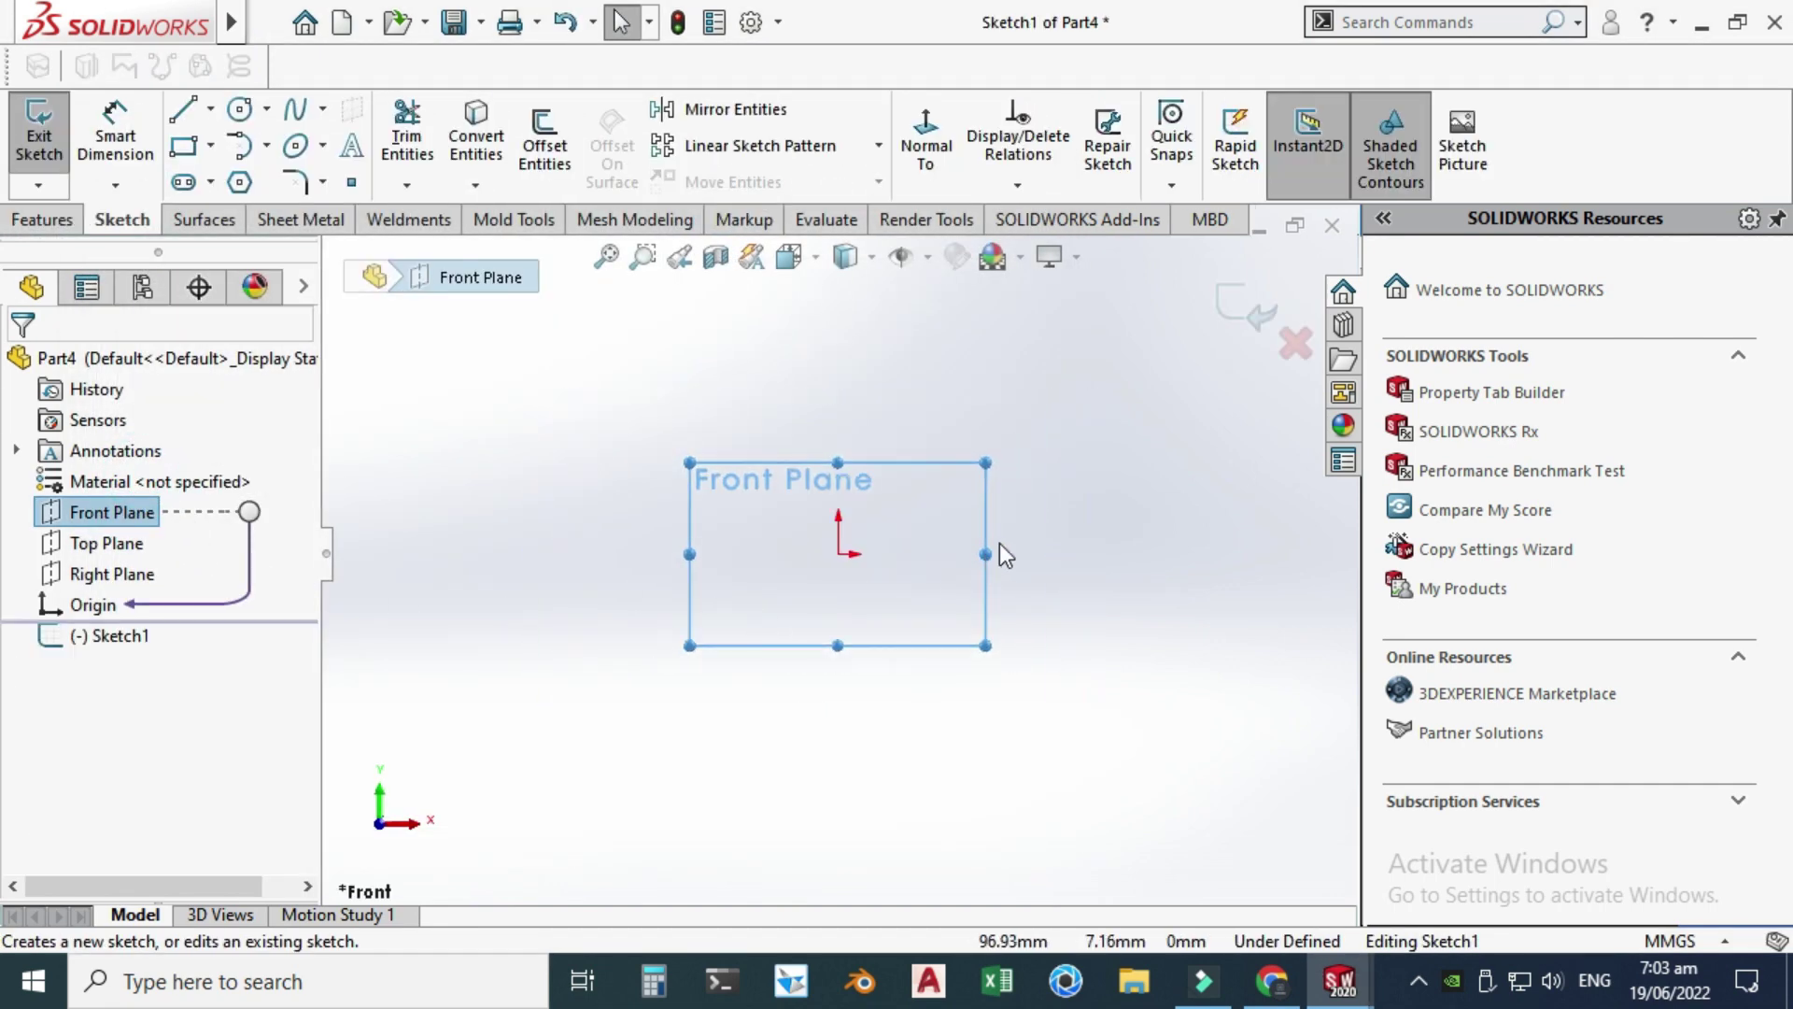
- Sketch a horizontal straight slot starting at the origin and extending in the positive X direction
{"action": "left_click", "coordinate": [211, 182]}
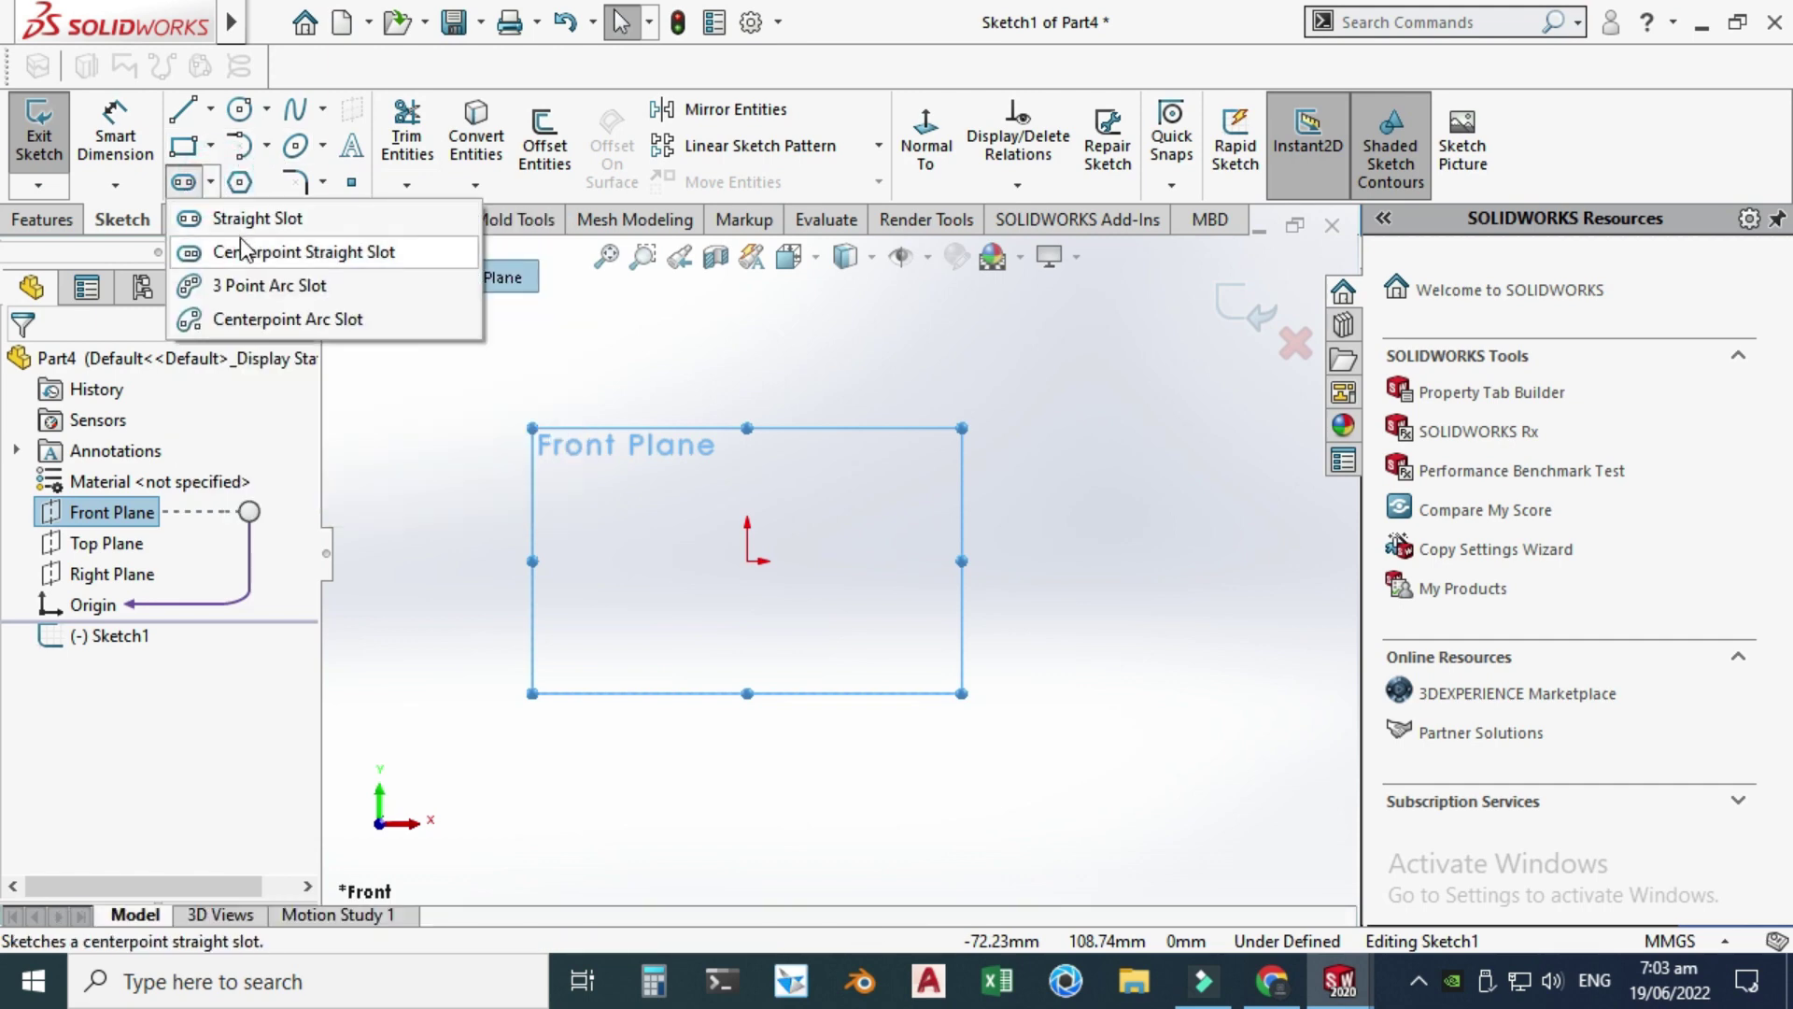
{"action": "left_click", "coordinate": [245, 219]}
{"action": "left_click", "coordinate": [775, 558]}
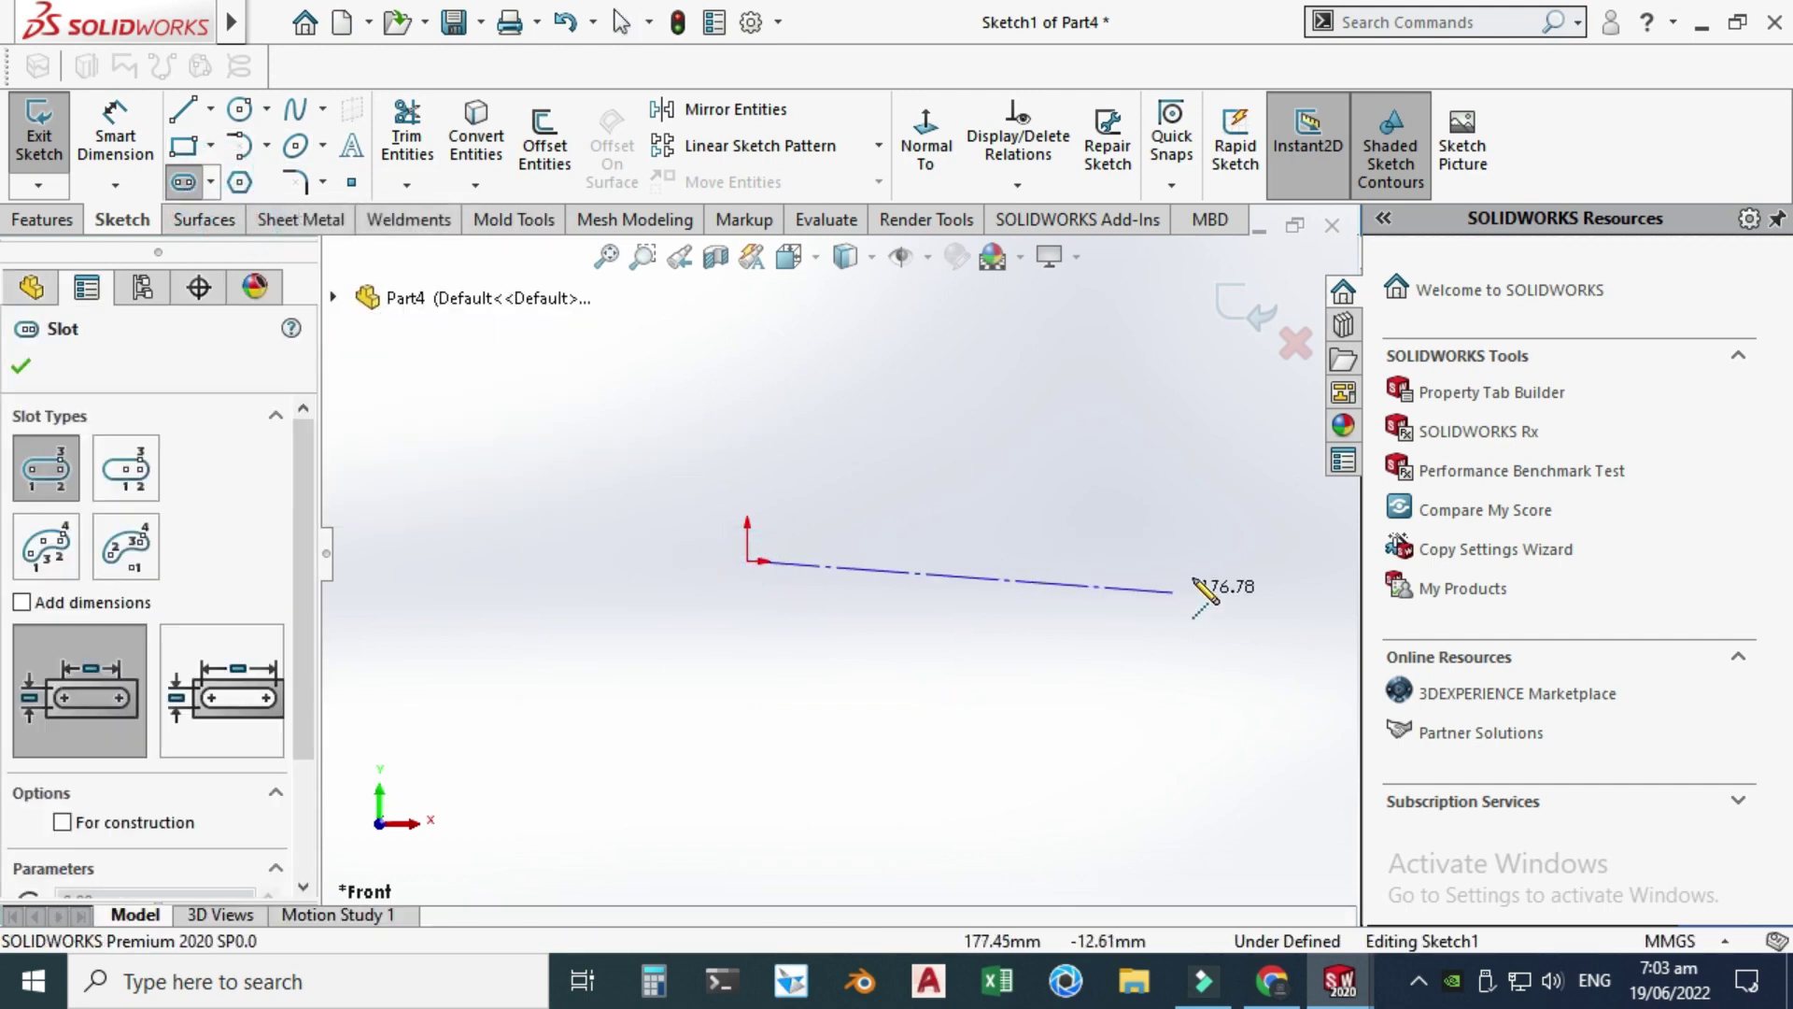
{"action": "left_click", "coordinate": [1089, 558]}
{"action": "left_click", "coordinate": [1141, 590]}
{"action": "key", "text": "Escape"}
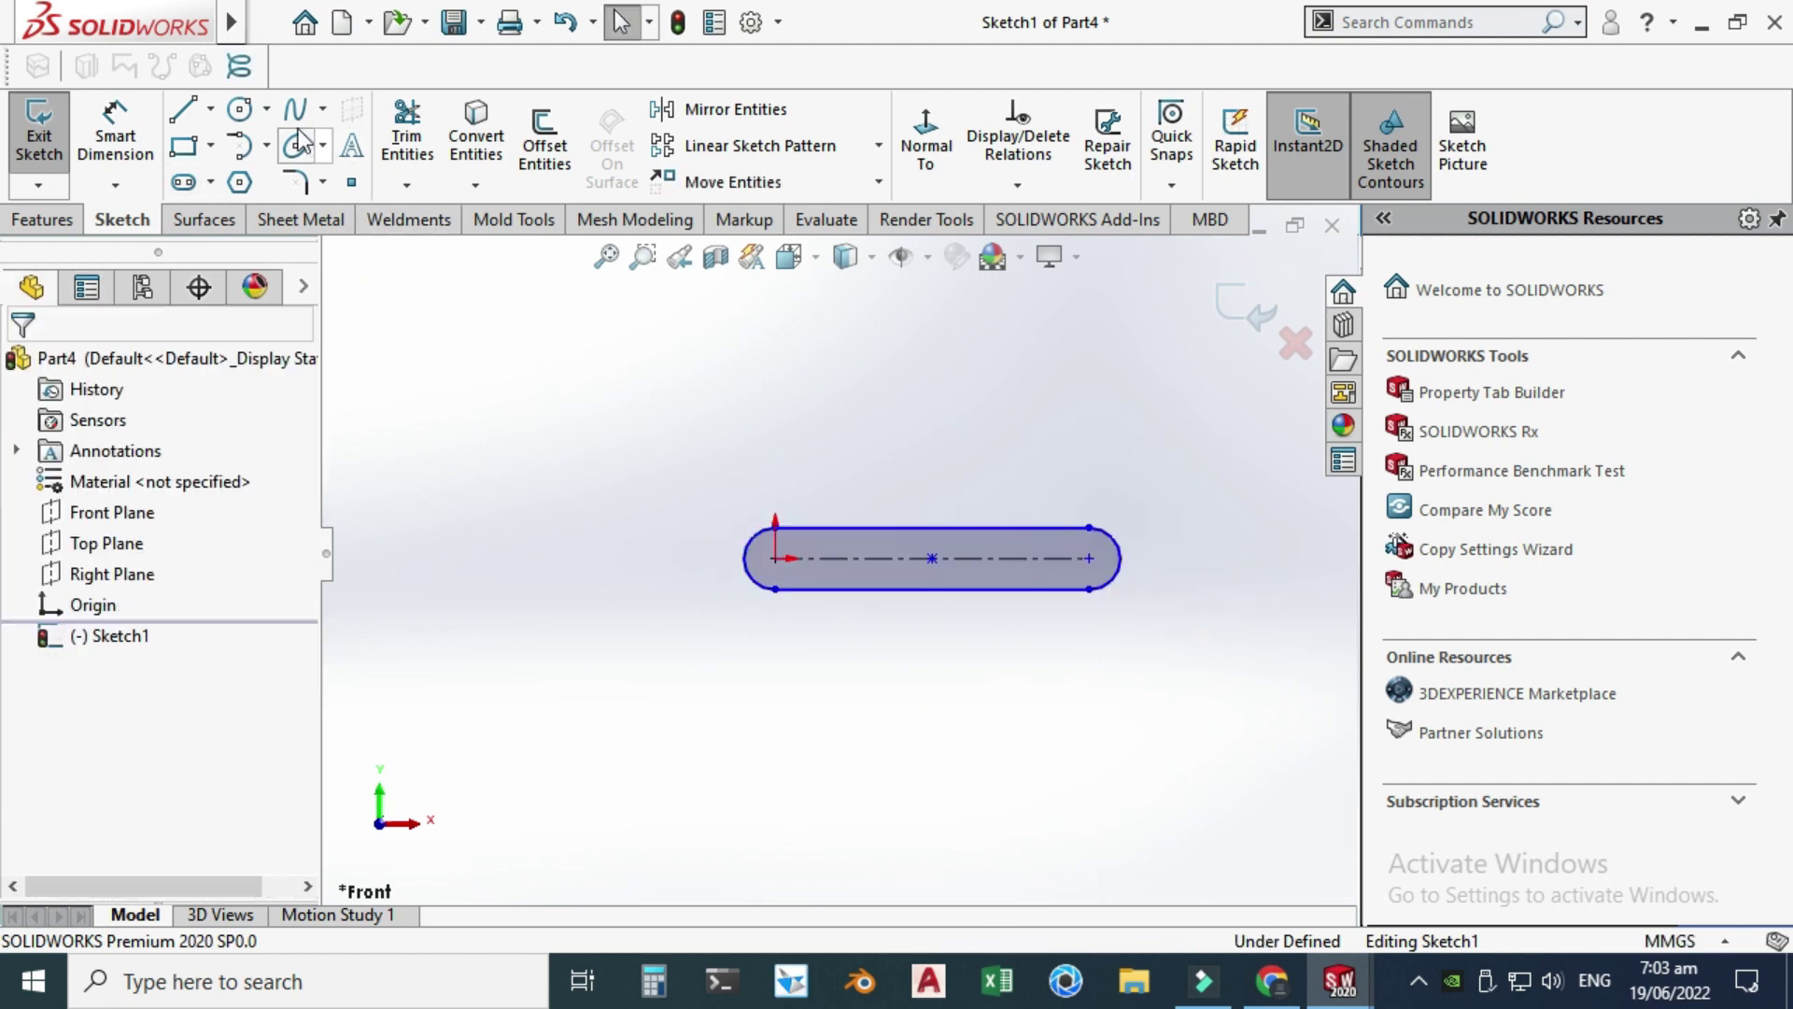
- Sketch a circle about 57.5 mm in diameter, centred about 60 mm left of the origin and level with the slot's centreline
{"action": "left_click", "coordinate": [241, 109]}
{"action": "left_click", "coordinate": [674, 557]}
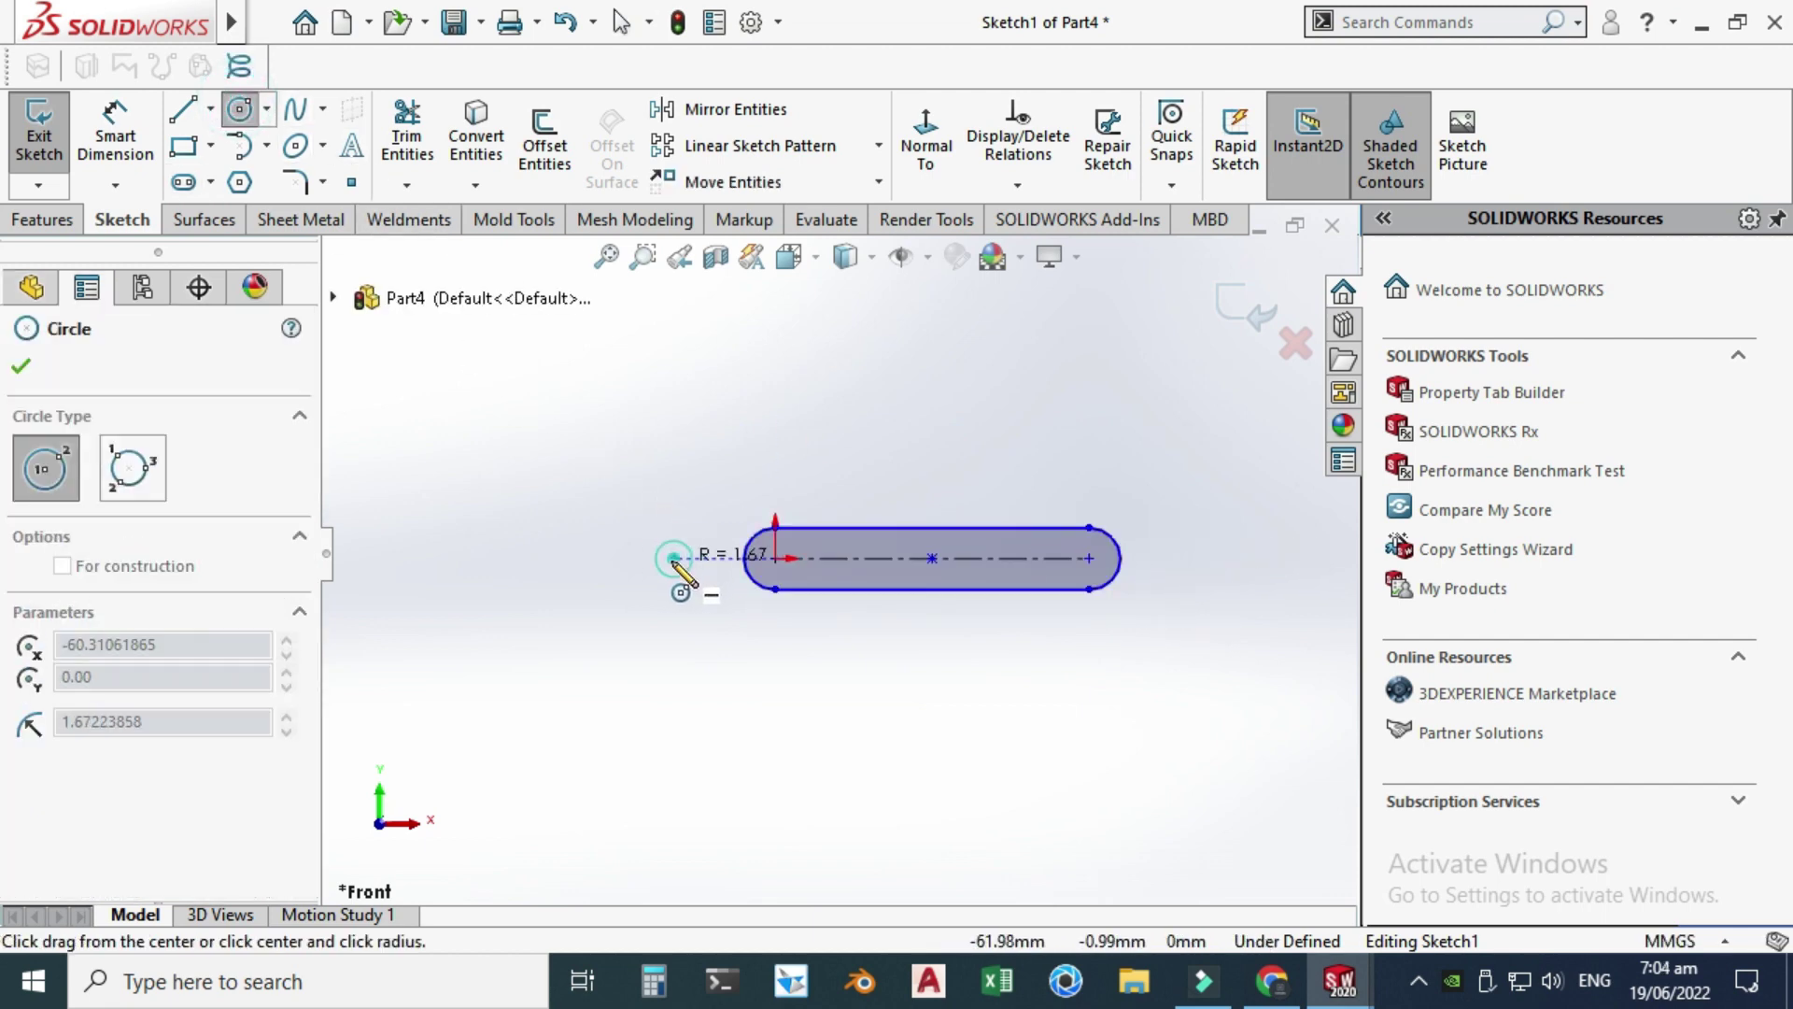
{"action": "left_click", "coordinate": [682, 589]}
{"action": "key", "text": "Escape"}
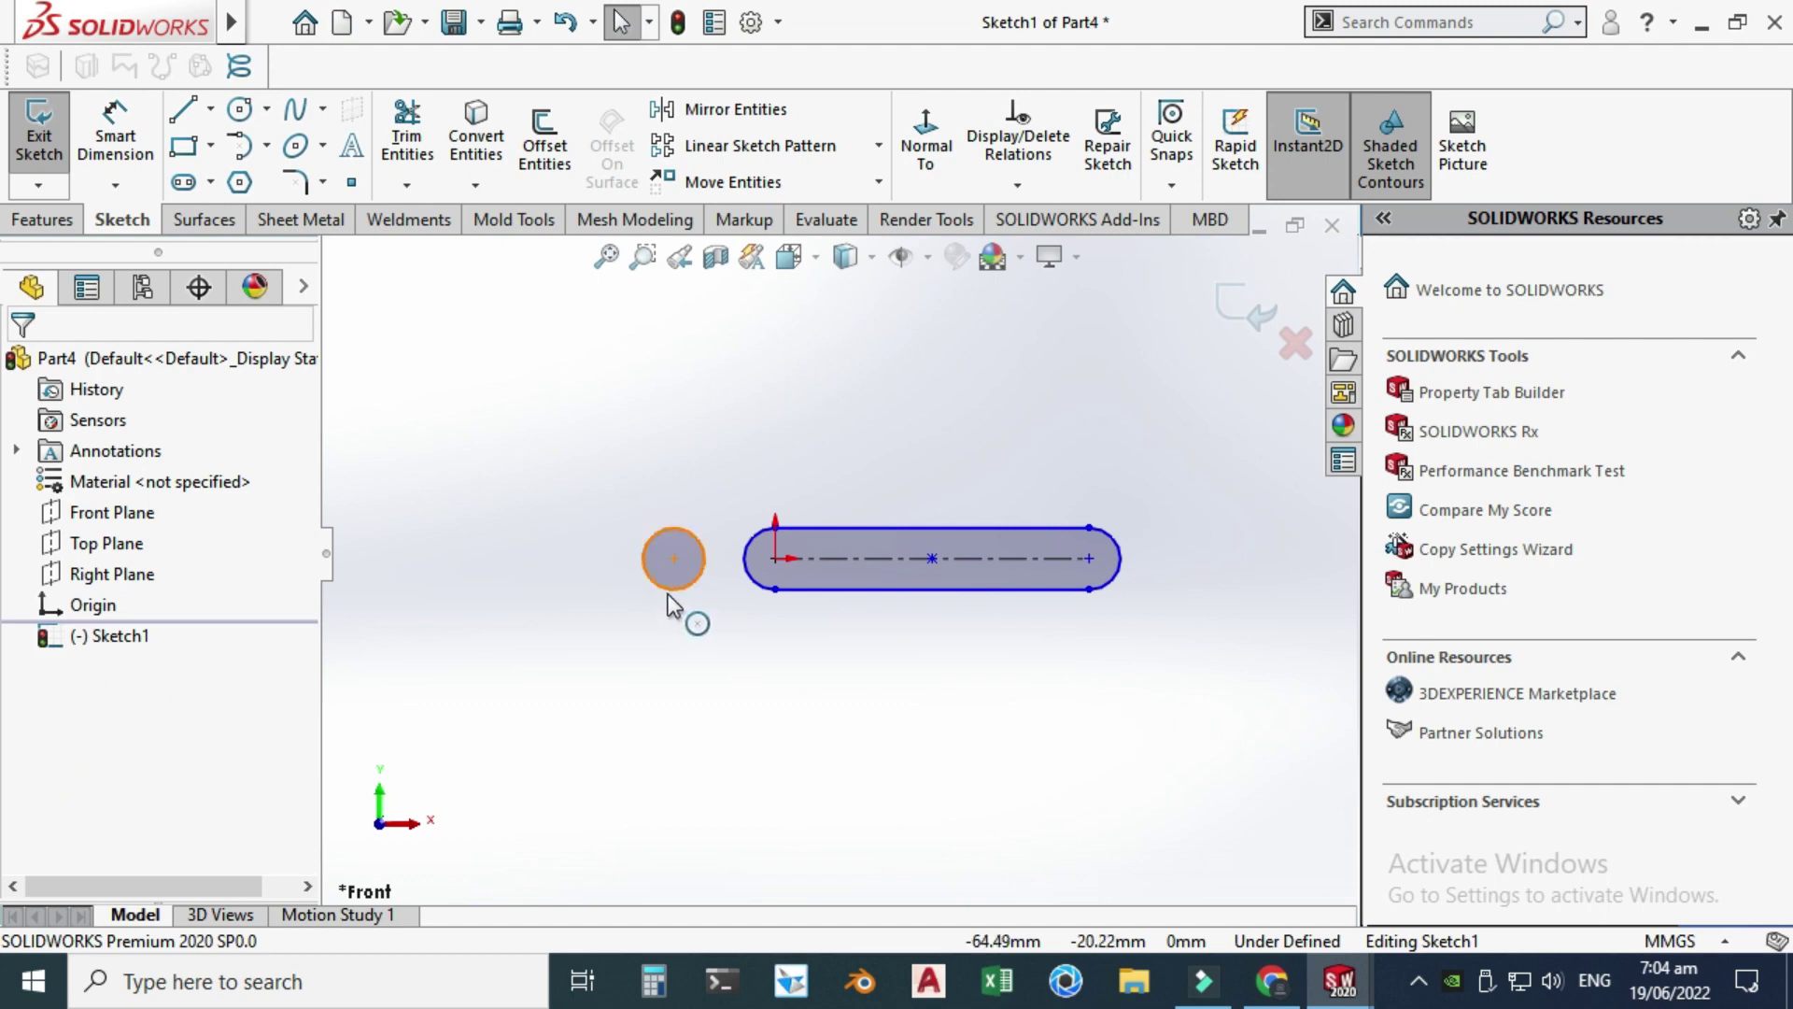
{"action": "left_click", "coordinate": [667, 603]}
{"action": "mouse_move", "coordinate": [667, 603]}
{"action": "left_mouse_down"}
{"action": "mouse_move", "coordinate": [702, 621]}
{"action": "mouse_move", "coordinate": [673, 587]}
{"action": "mouse_move", "coordinate": [688, 603]}
{"action": "left_mouse_up"}
{"action": "key", "text": "Escape"}
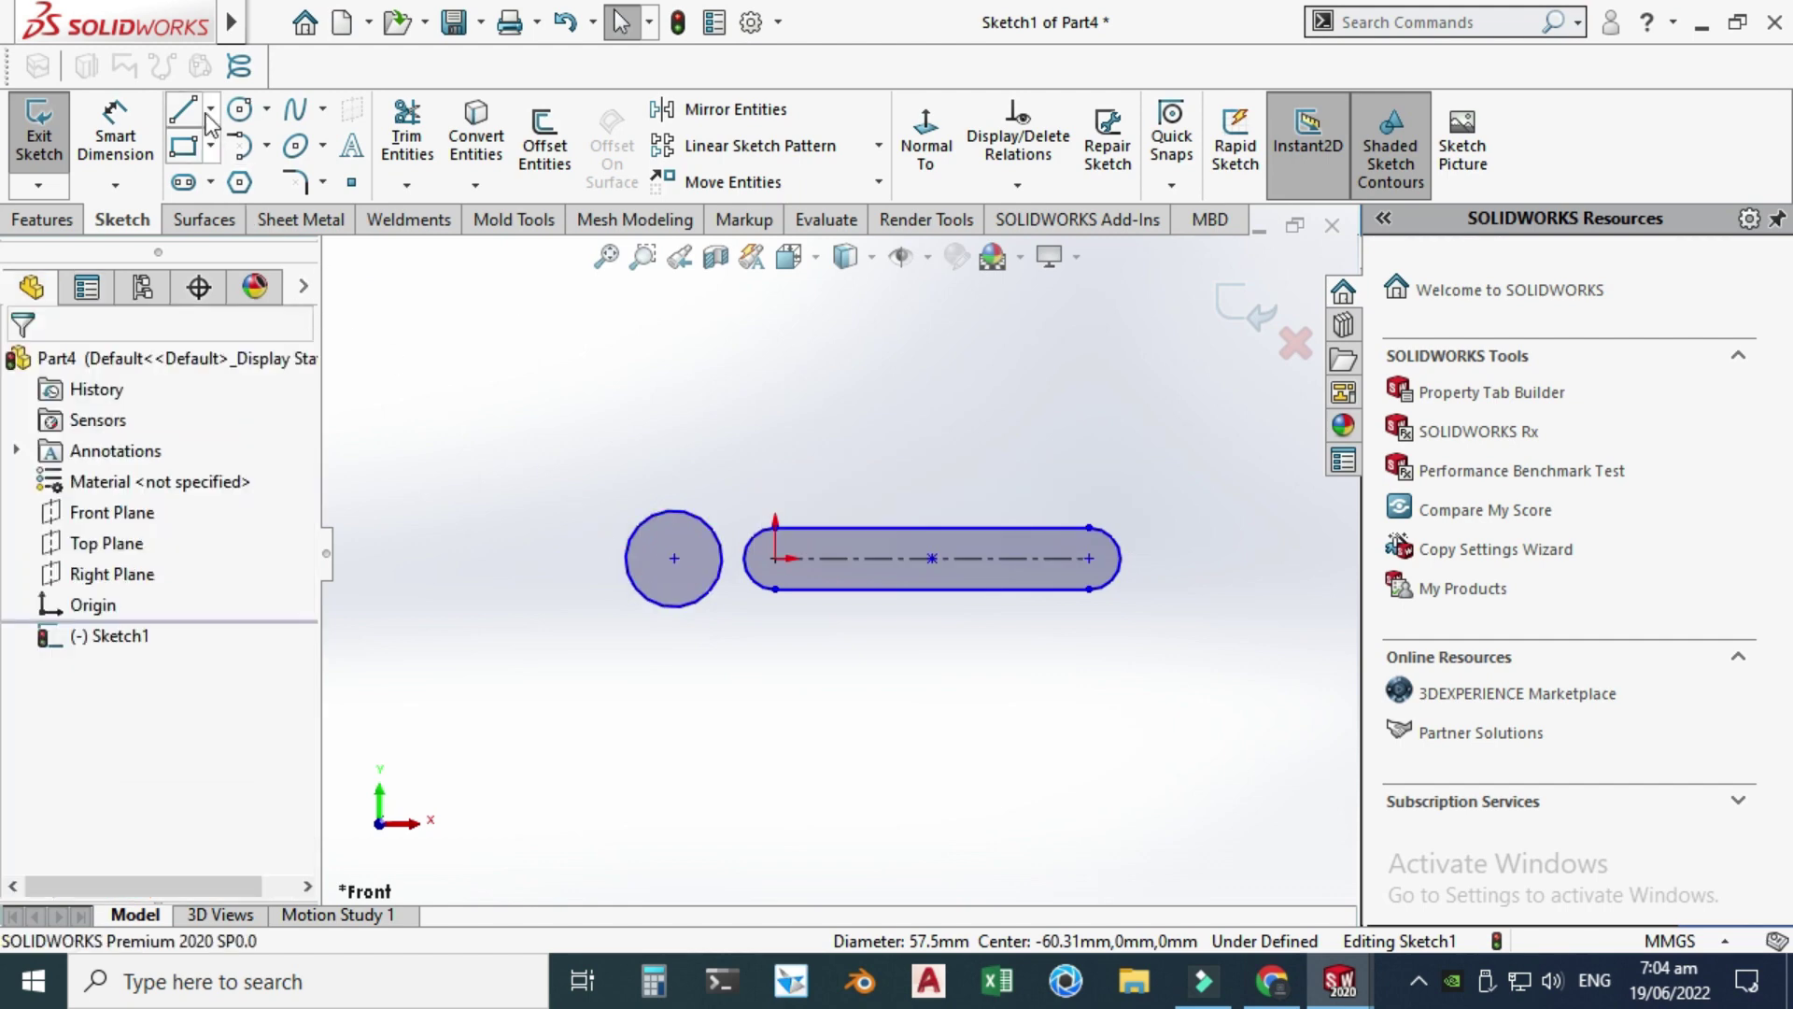
- Sketch a corner rectangle about 466 mm by 101 mm enclosing both the circle and the slot
{"action": "key", "text": "z"}
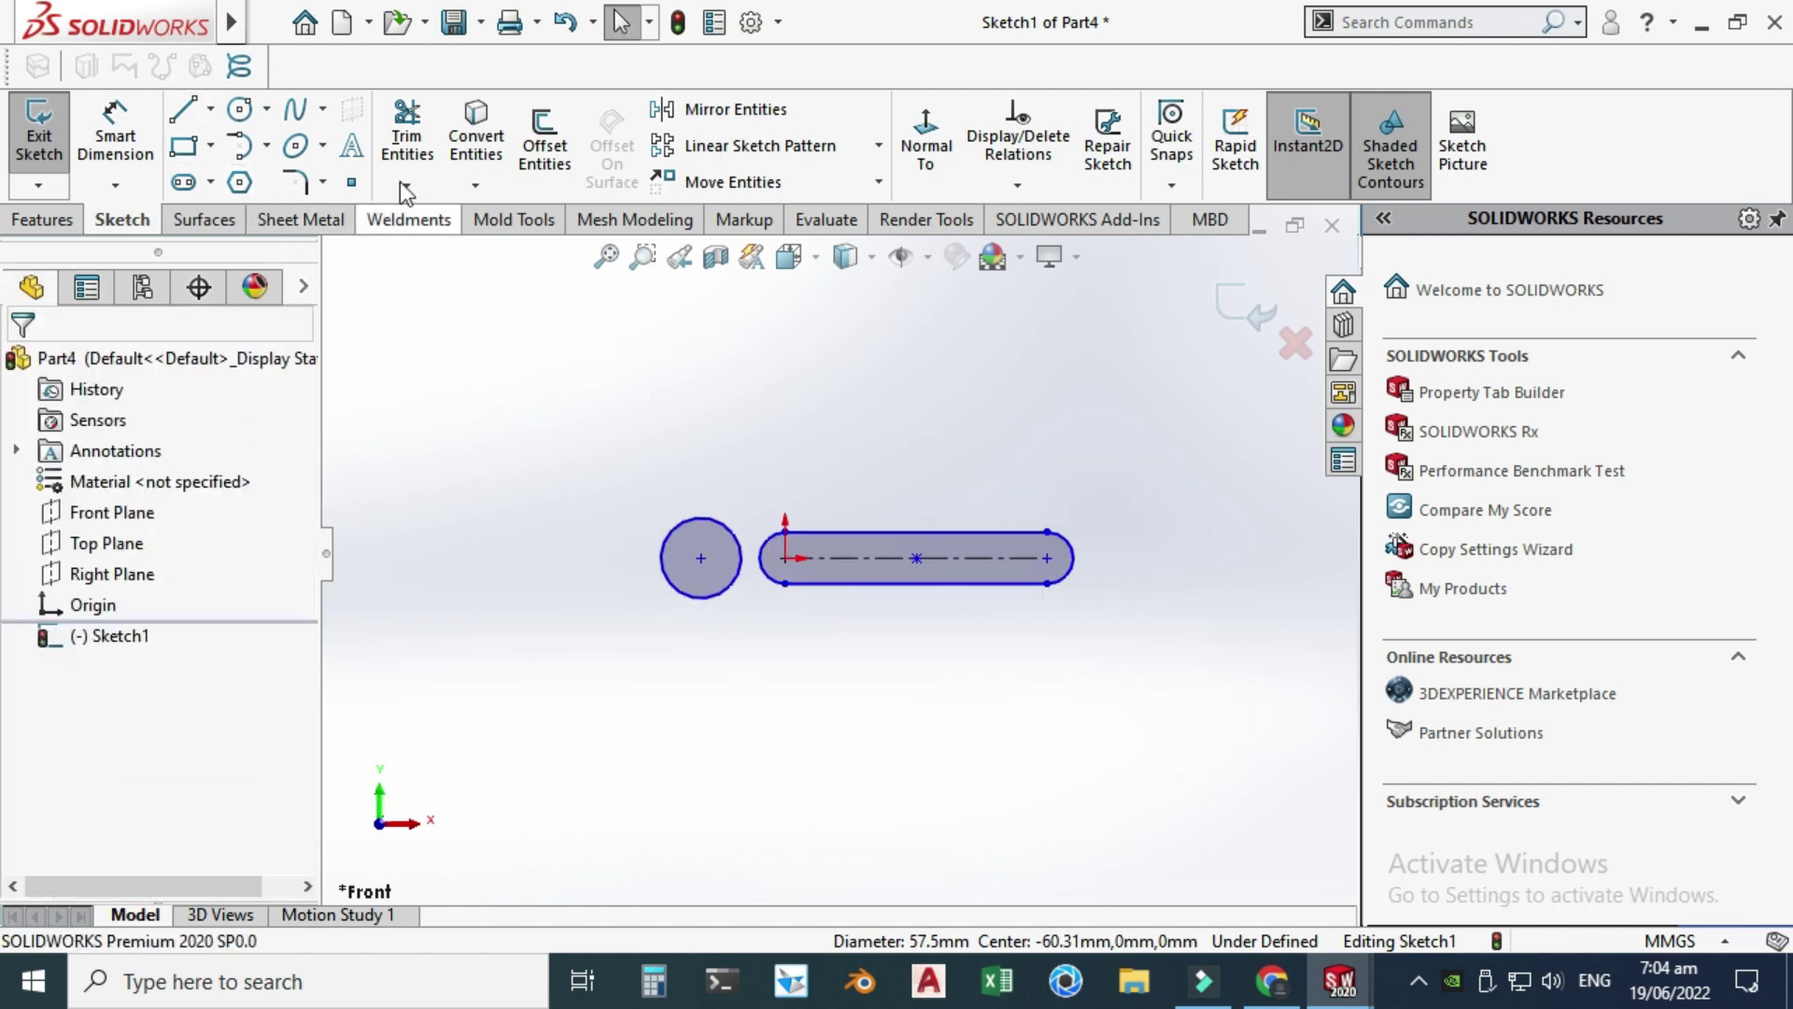
{"action": "left_click", "coordinate": [211, 147]}
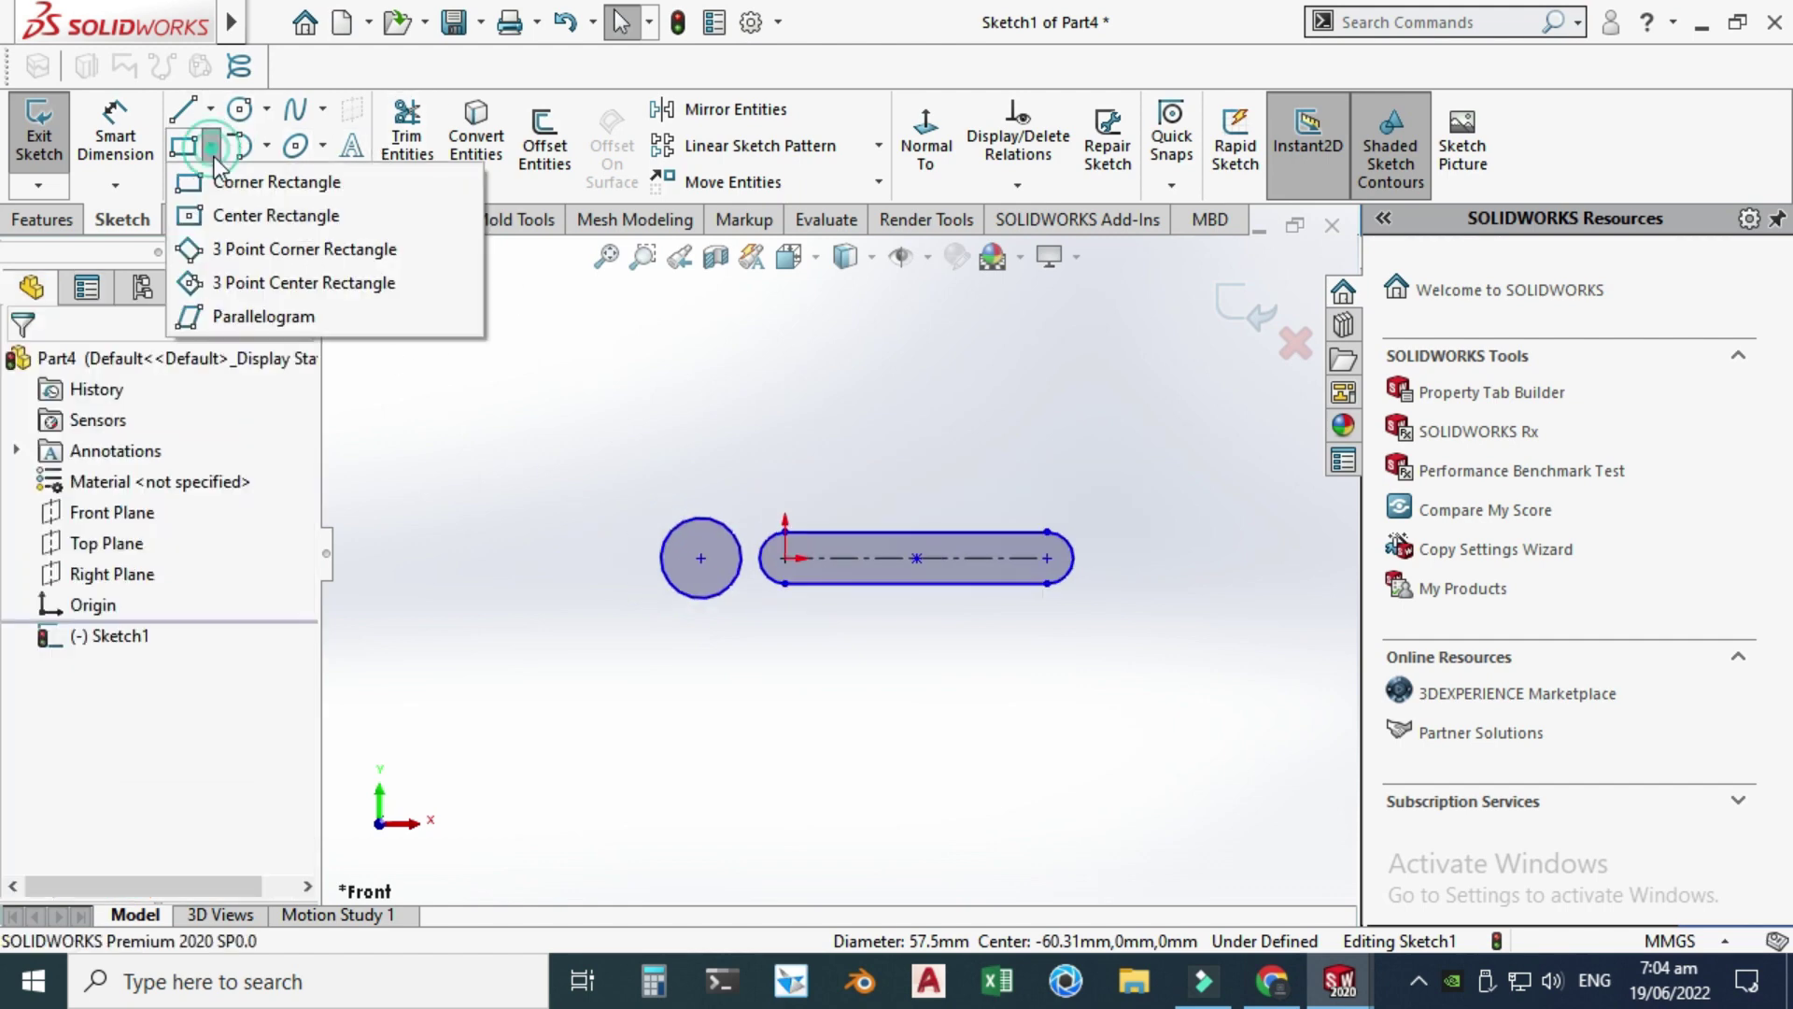
{"action": "left_click", "coordinate": [334, 181]}
{"action": "left_click", "coordinate": [540, 492]}
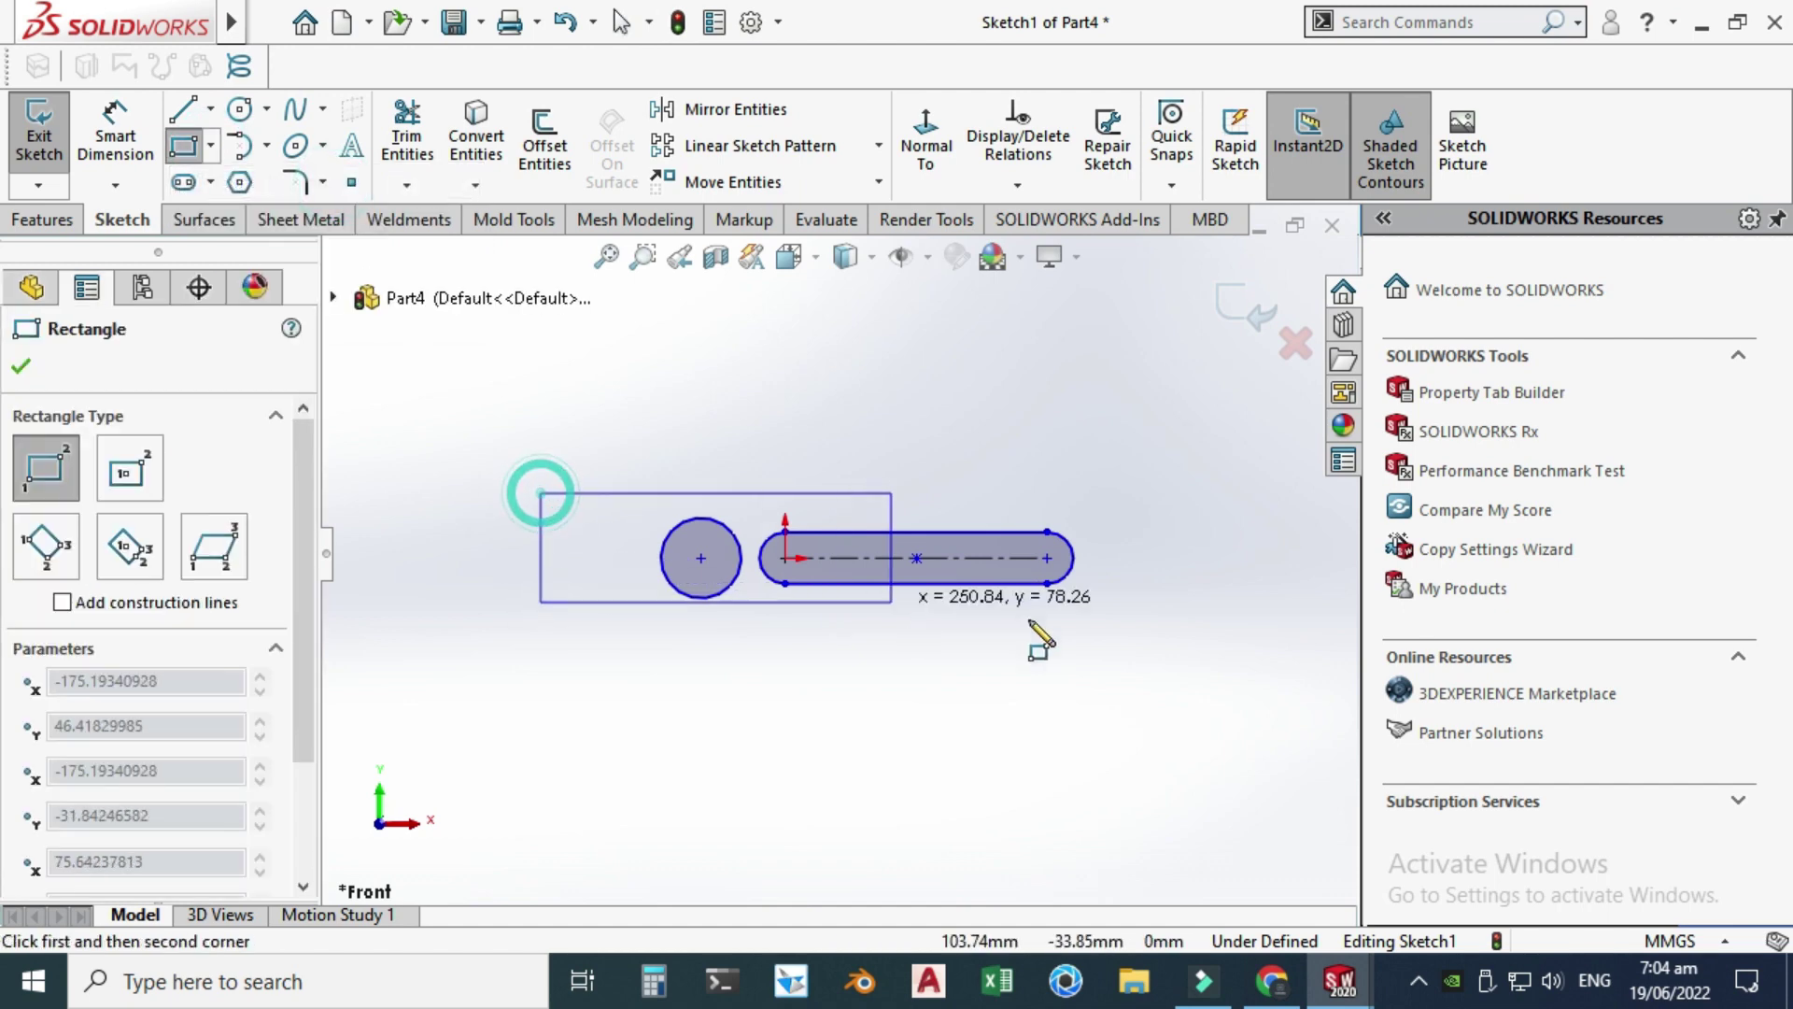
{"action": "left_click", "coordinate": [1190, 633]}
{"action": "key", "text": "z"}
{"action": "scroll", "coordinate": [1099, 540], "scroll_direction": "down", "scroll_amount": 2}
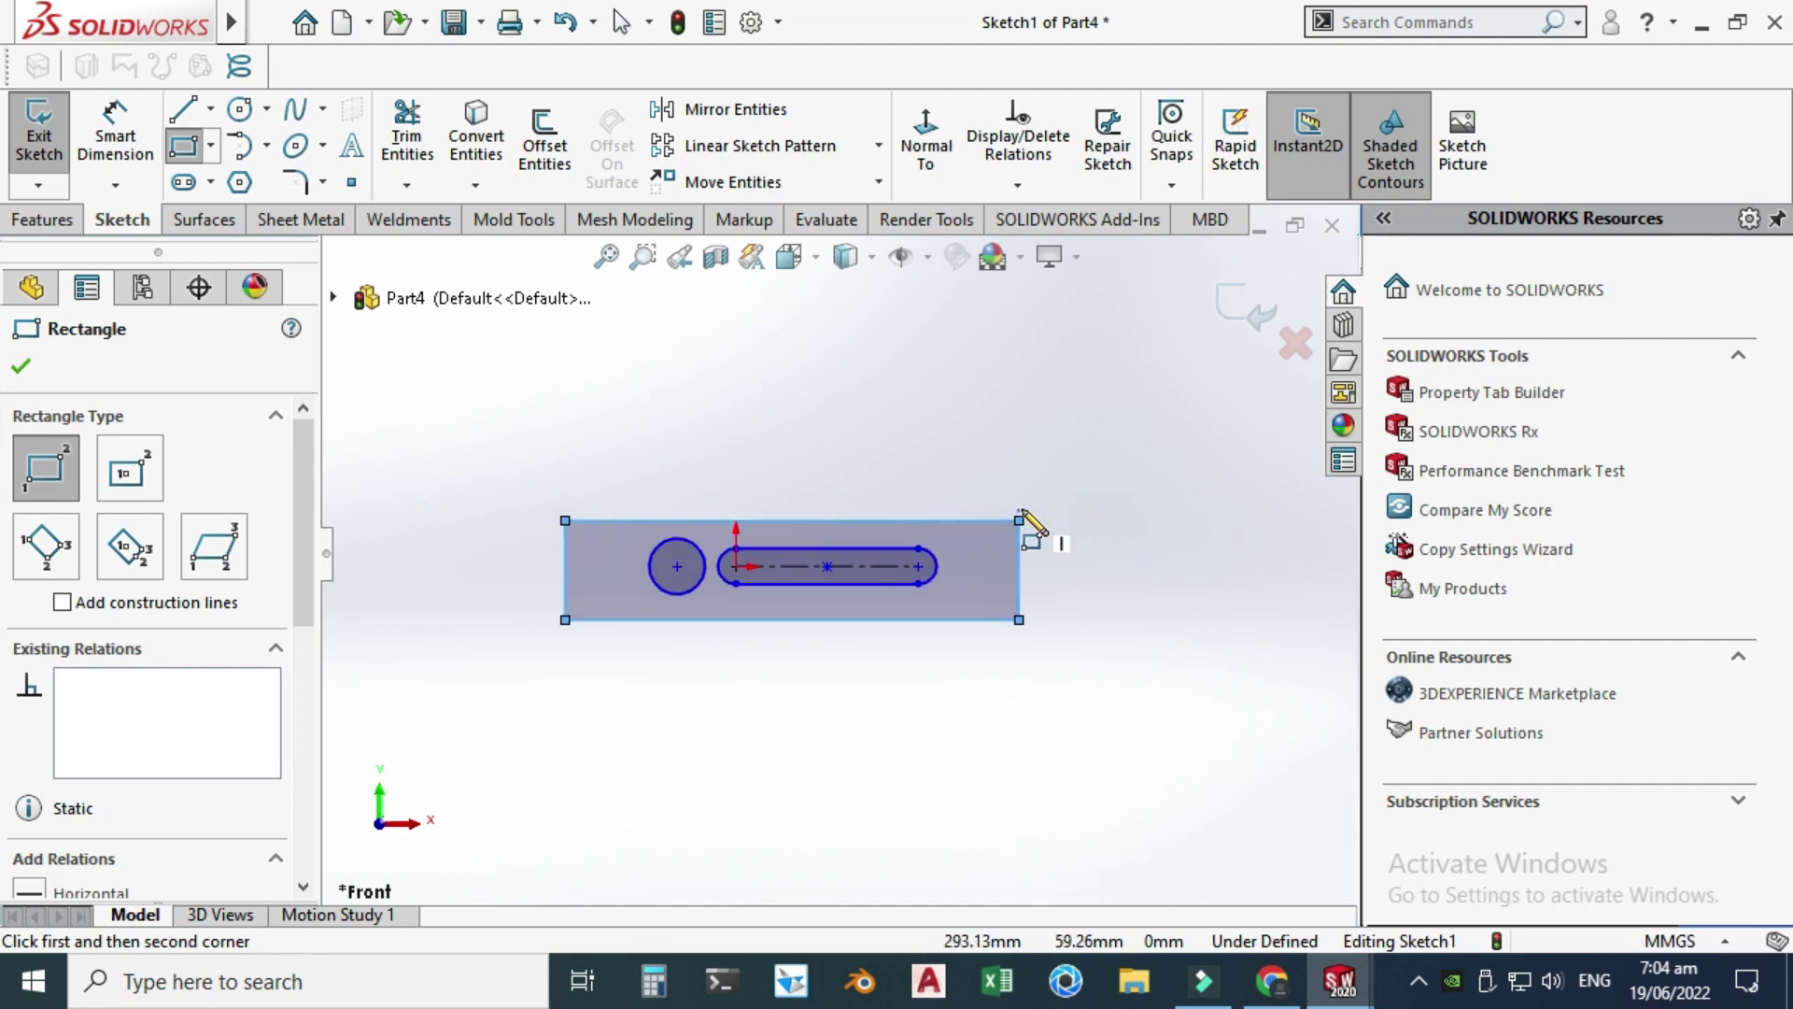
{"action": "left_click", "coordinate": [1019, 520]}
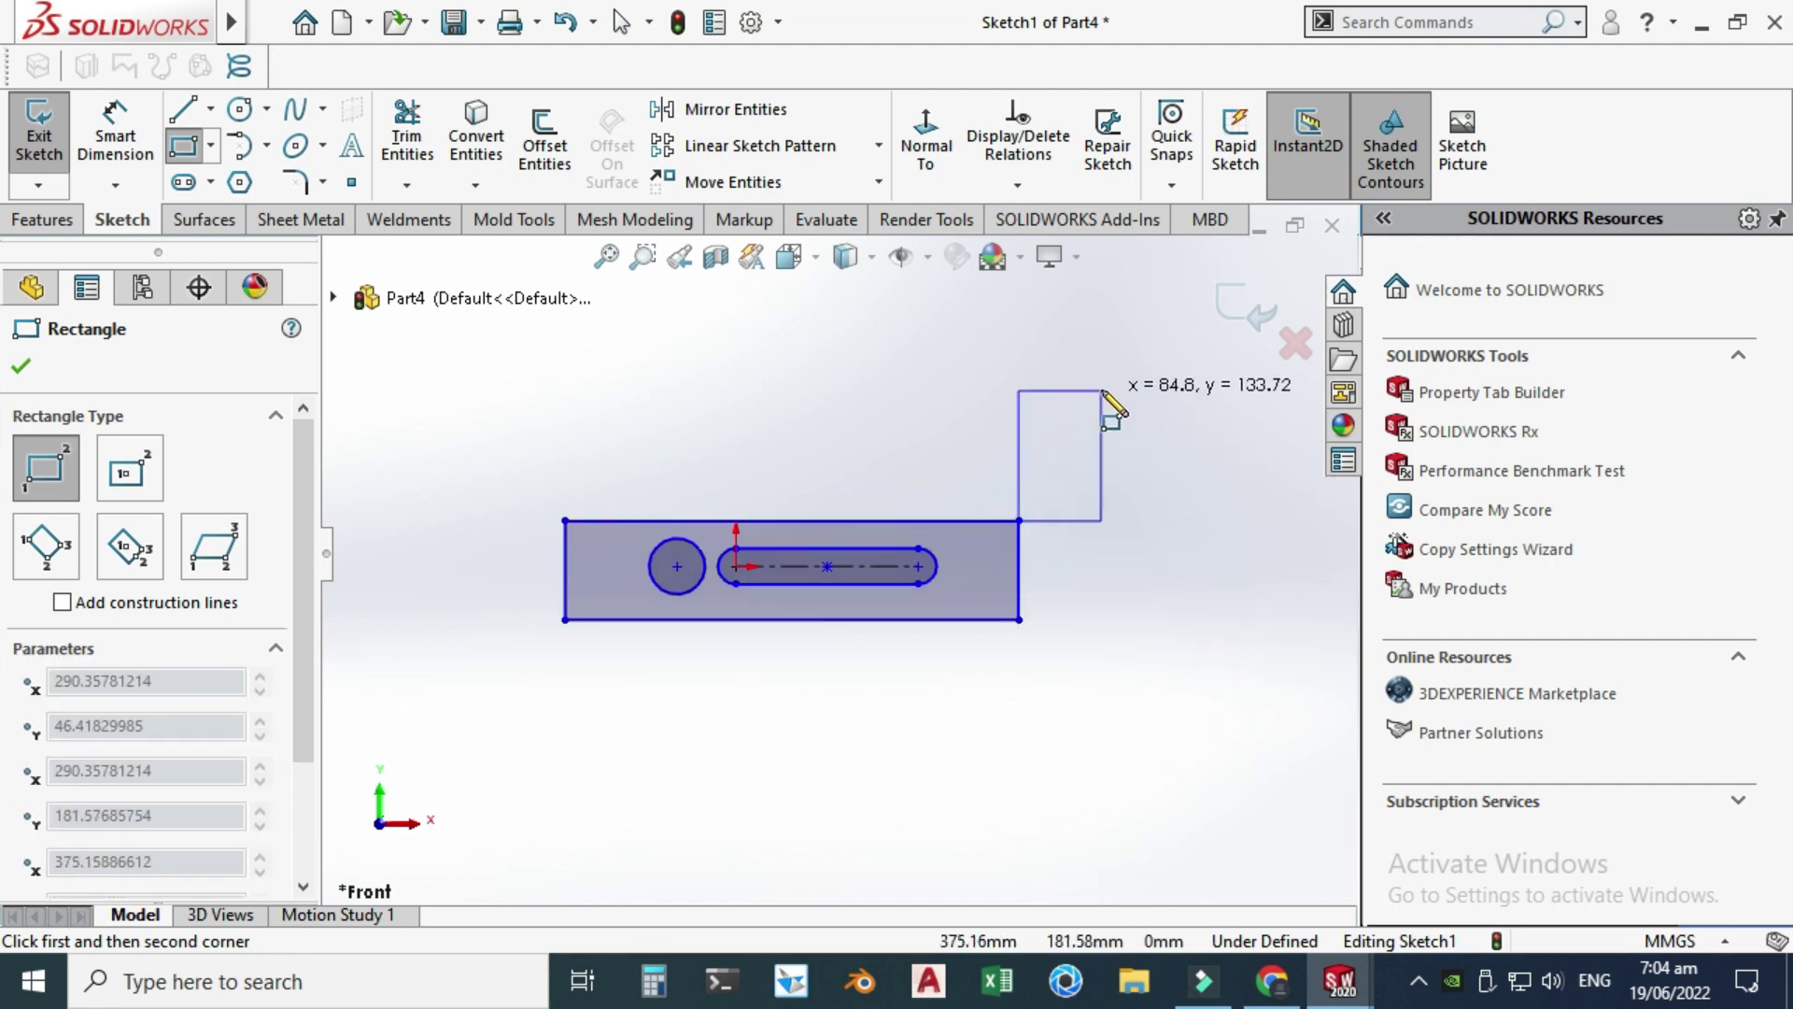
{"action": "left_click", "coordinate": [1134, 382]}
{"action": "key", "text": "Escape"}
{"action": "left_click_drag", "start_coordinate": [1074, 523], "coordinate": [1123, 665]}
{"action": "key", "text": "ctrl+z"}
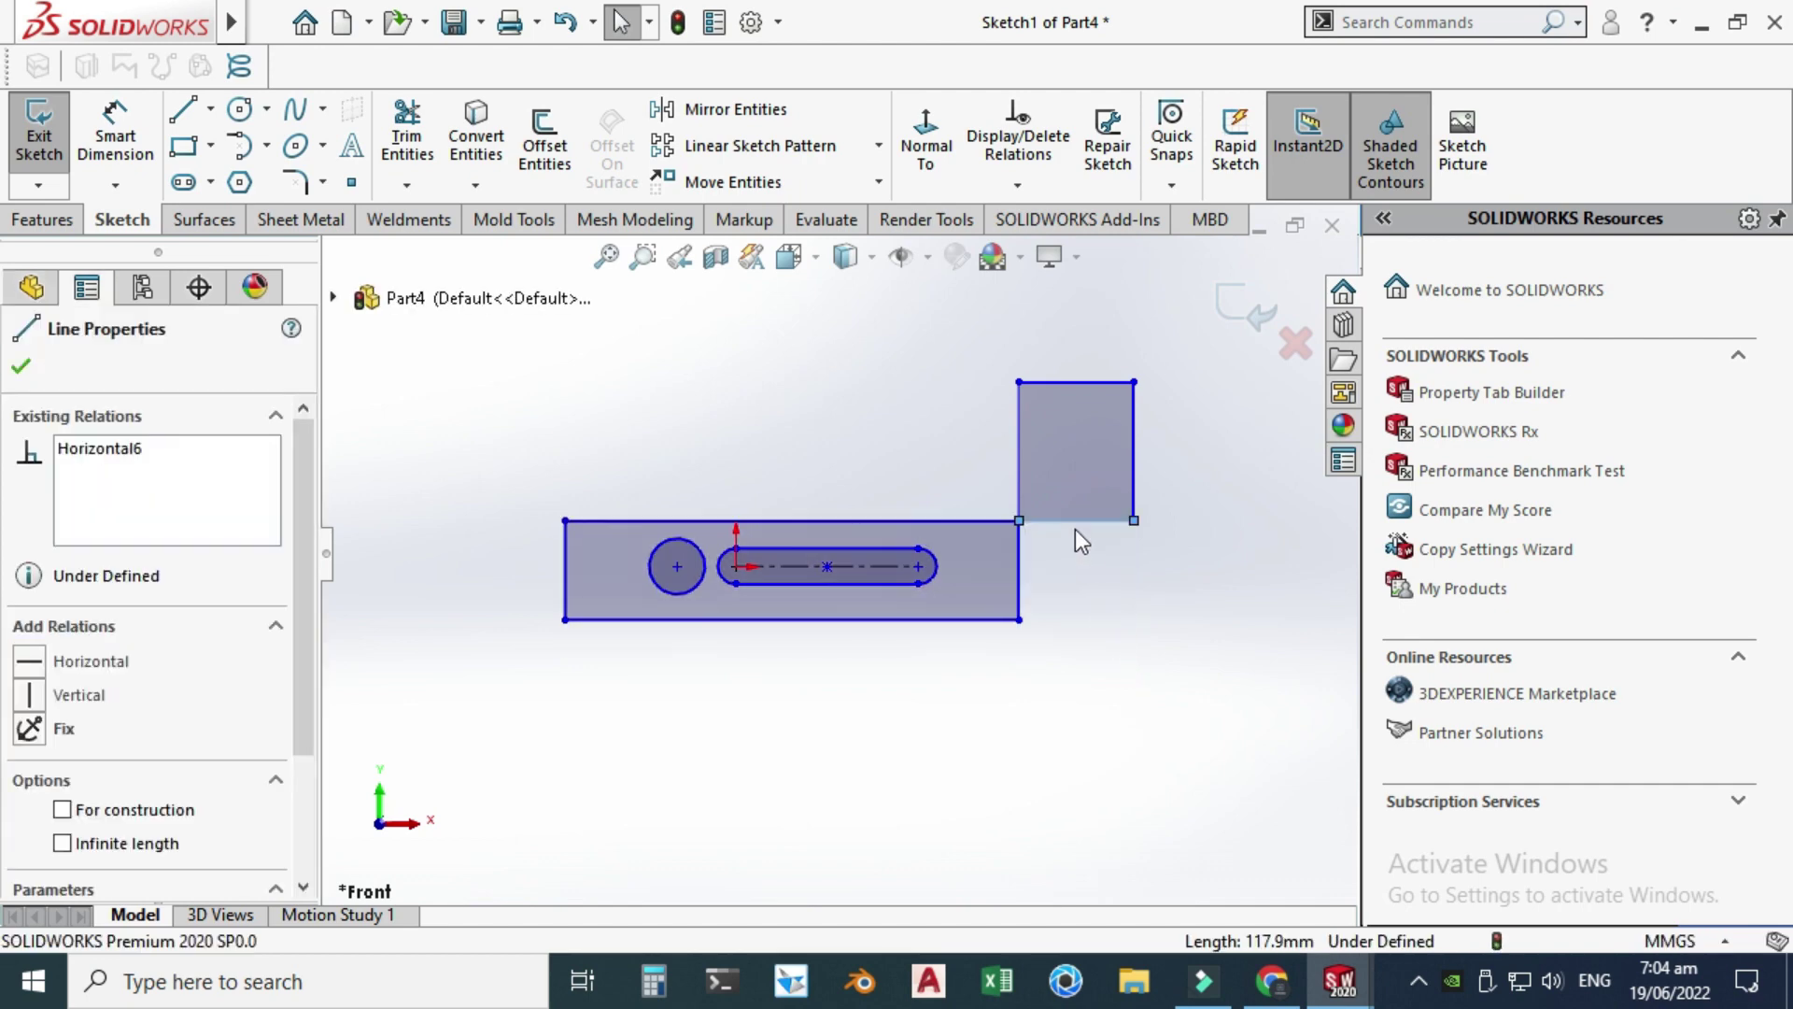
{"action": "left_click_drag", "start_coordinate": [1212, 566], "coordinate": [1030, 347]}
{"action": "key", "text": "Delete"}
{"action": "left_click", "coordinate": [1019, 441]}
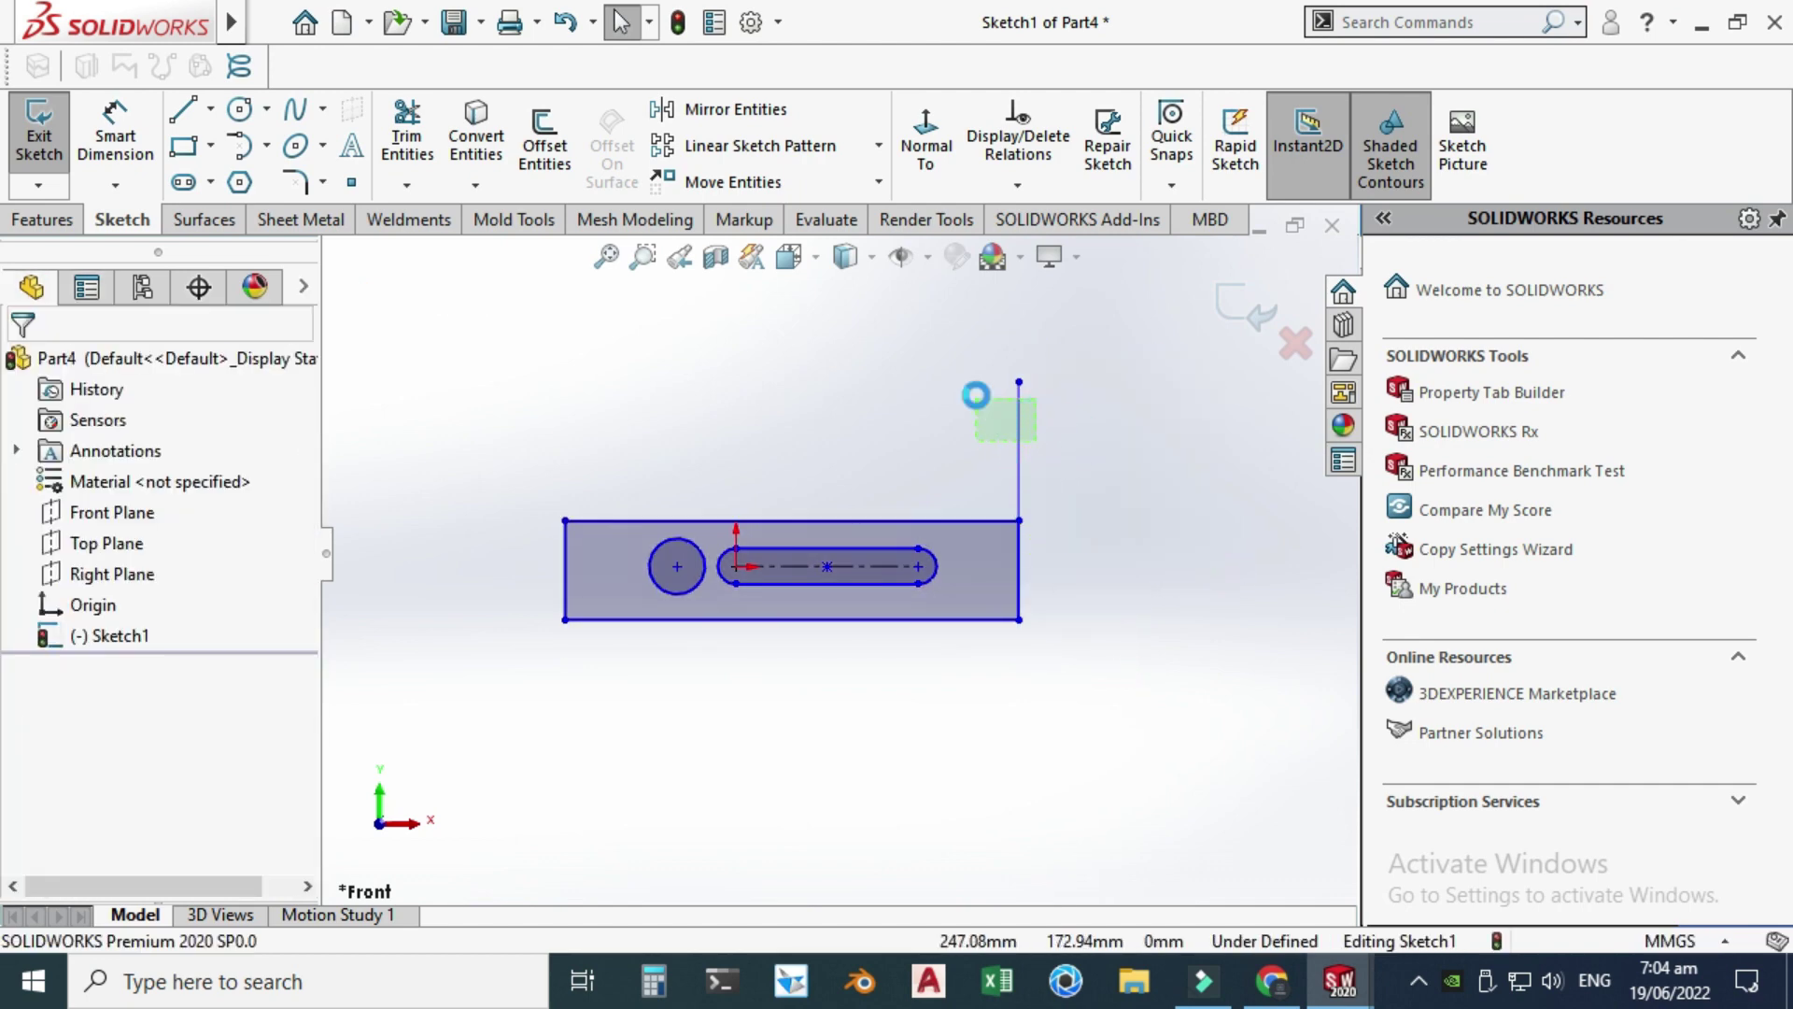
{"action": "key", "text": "Delete"}
- Sketch a tall corner rectangle against the arm rectangle's right end, extending above and below it to form the hammer head
{"action": "left_click", "coordinate": [211, 145]}
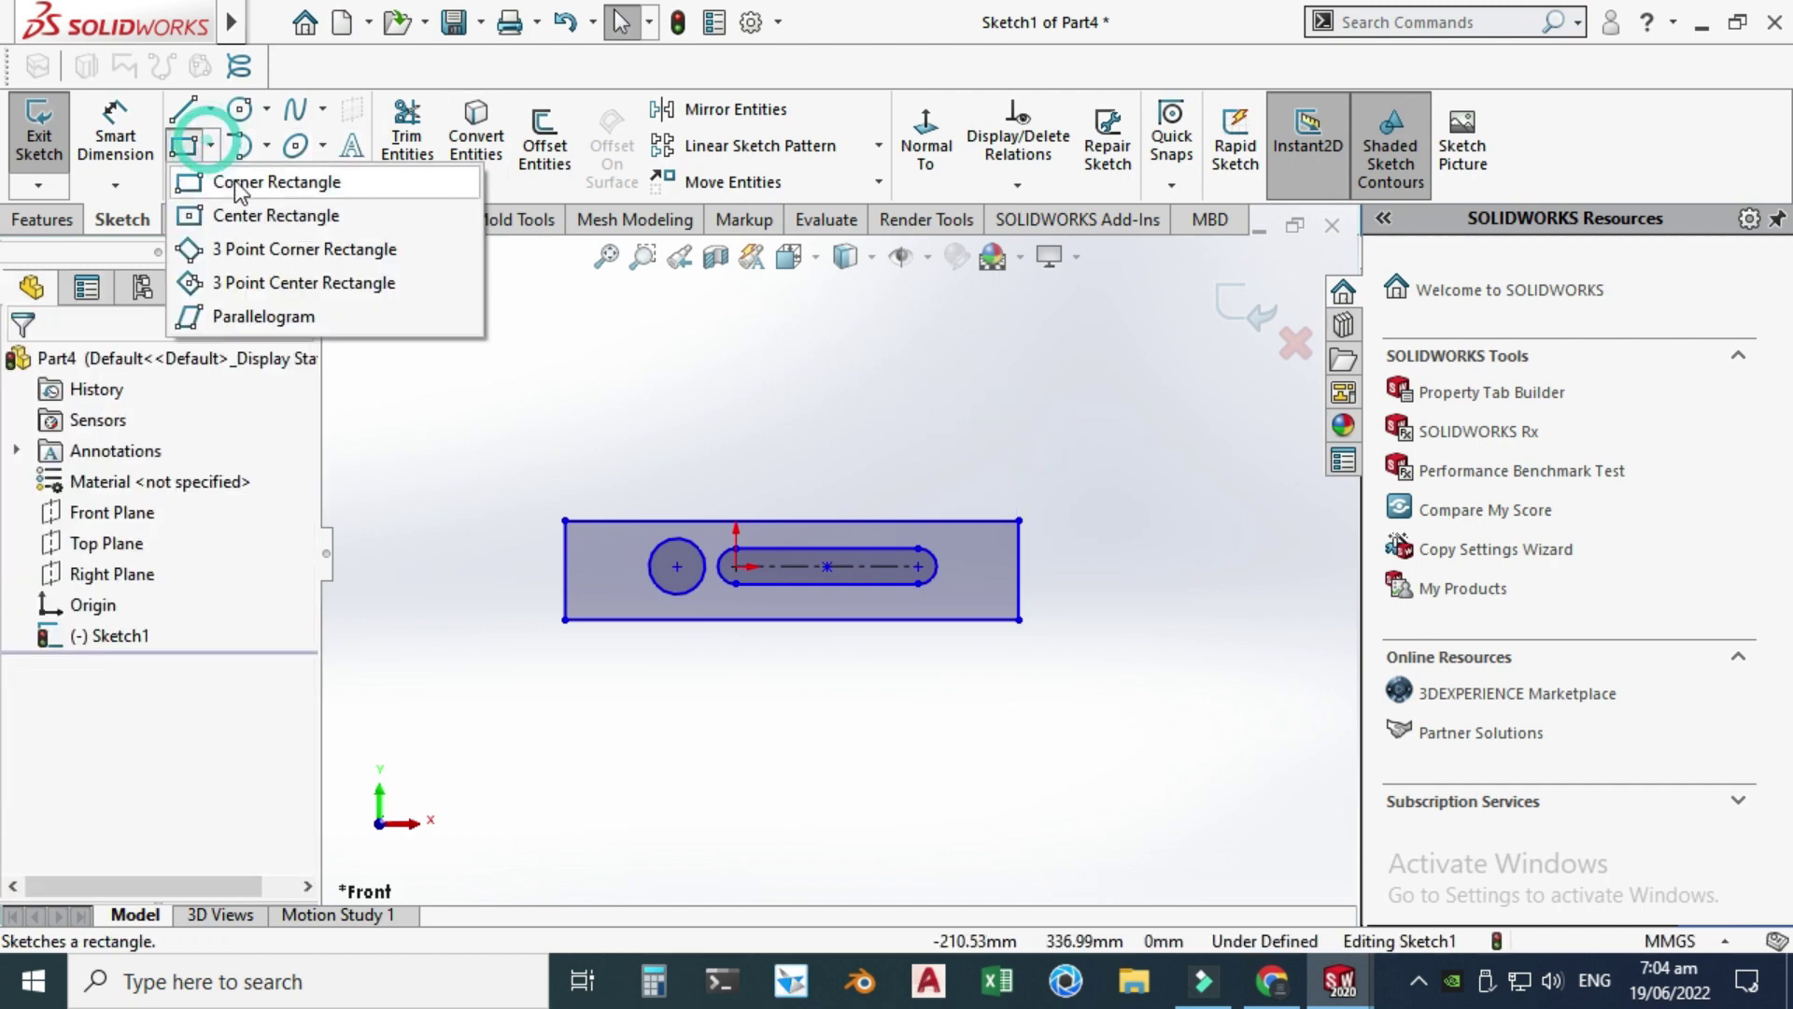
{"action": "left_click", "coordinate": [245, 182]}
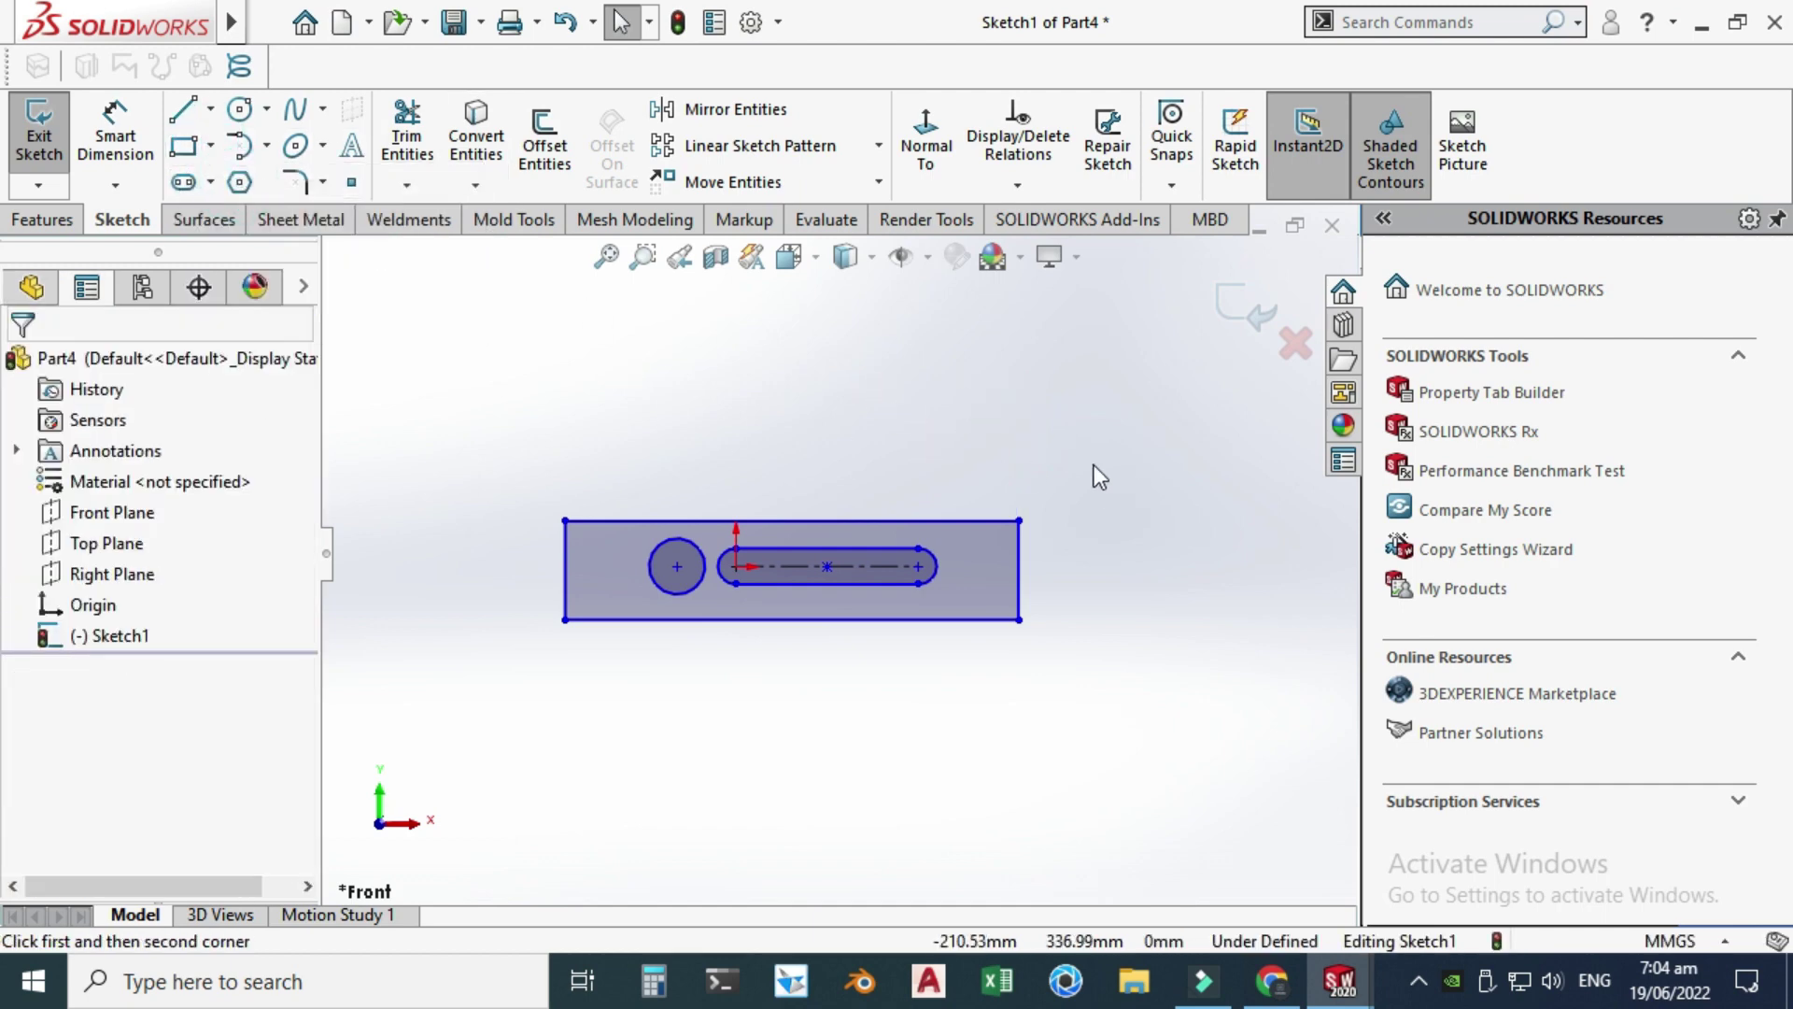
{"action": "left_click", "coordinate": [1021, 440]}
{"action": "left_click", "coordinate": [1158, 704]}
{"action": "key", "text": "Escape"}
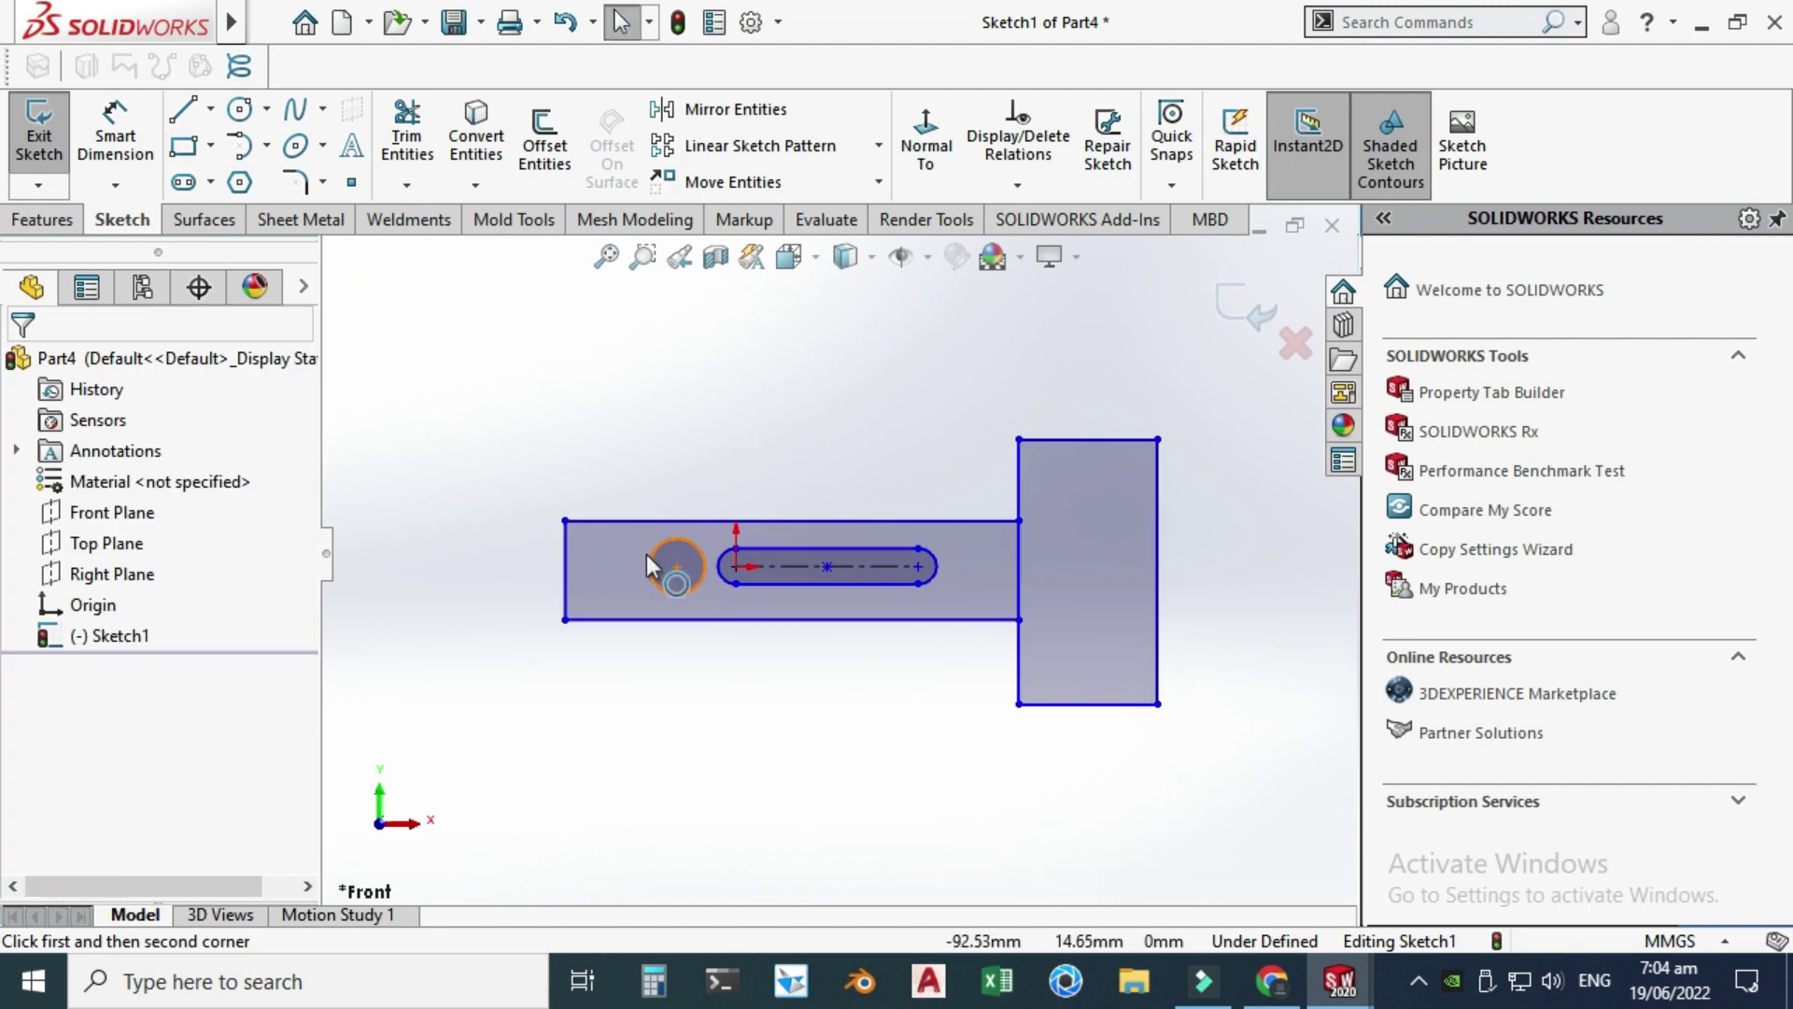
- Make the arm rectangle's upper and lower edges symmetric about the slot's centreline
{"action": "scroll", "coordinate": [613, 545], "scroll_direction": "up", "scroll_amount": 2}
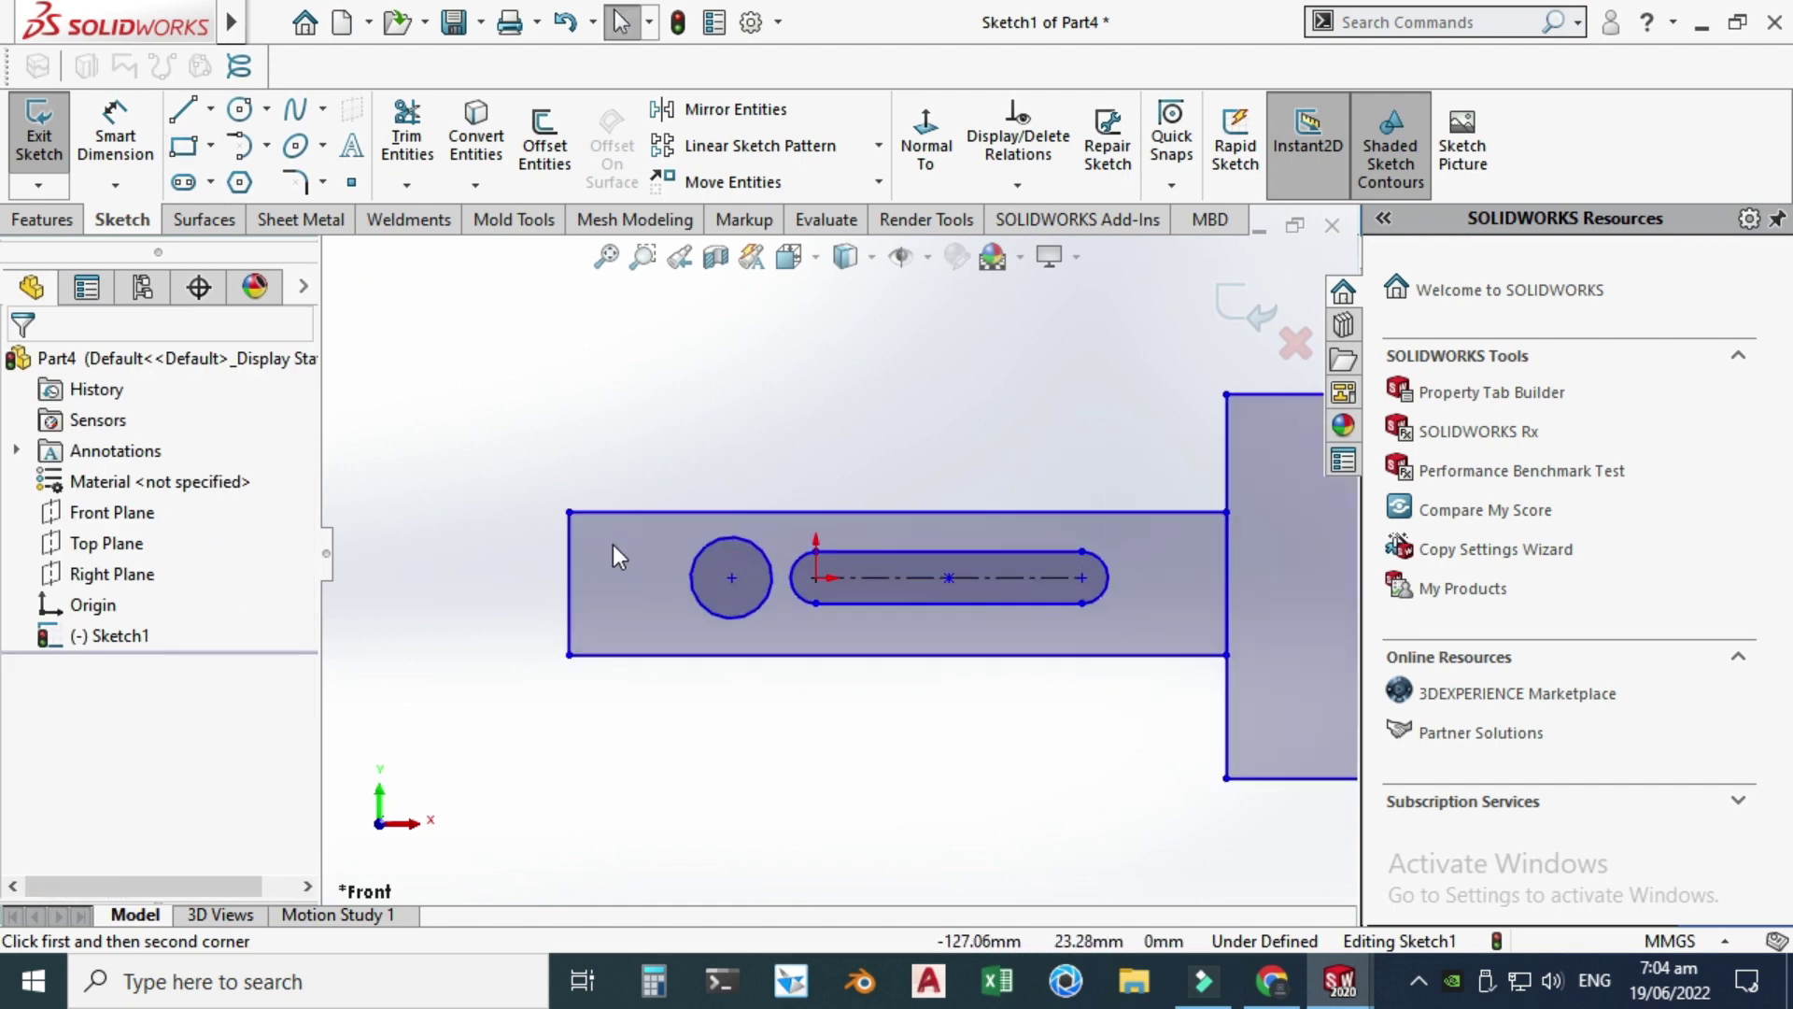
{"action": "left_click", "coordinate": [736, 514]}
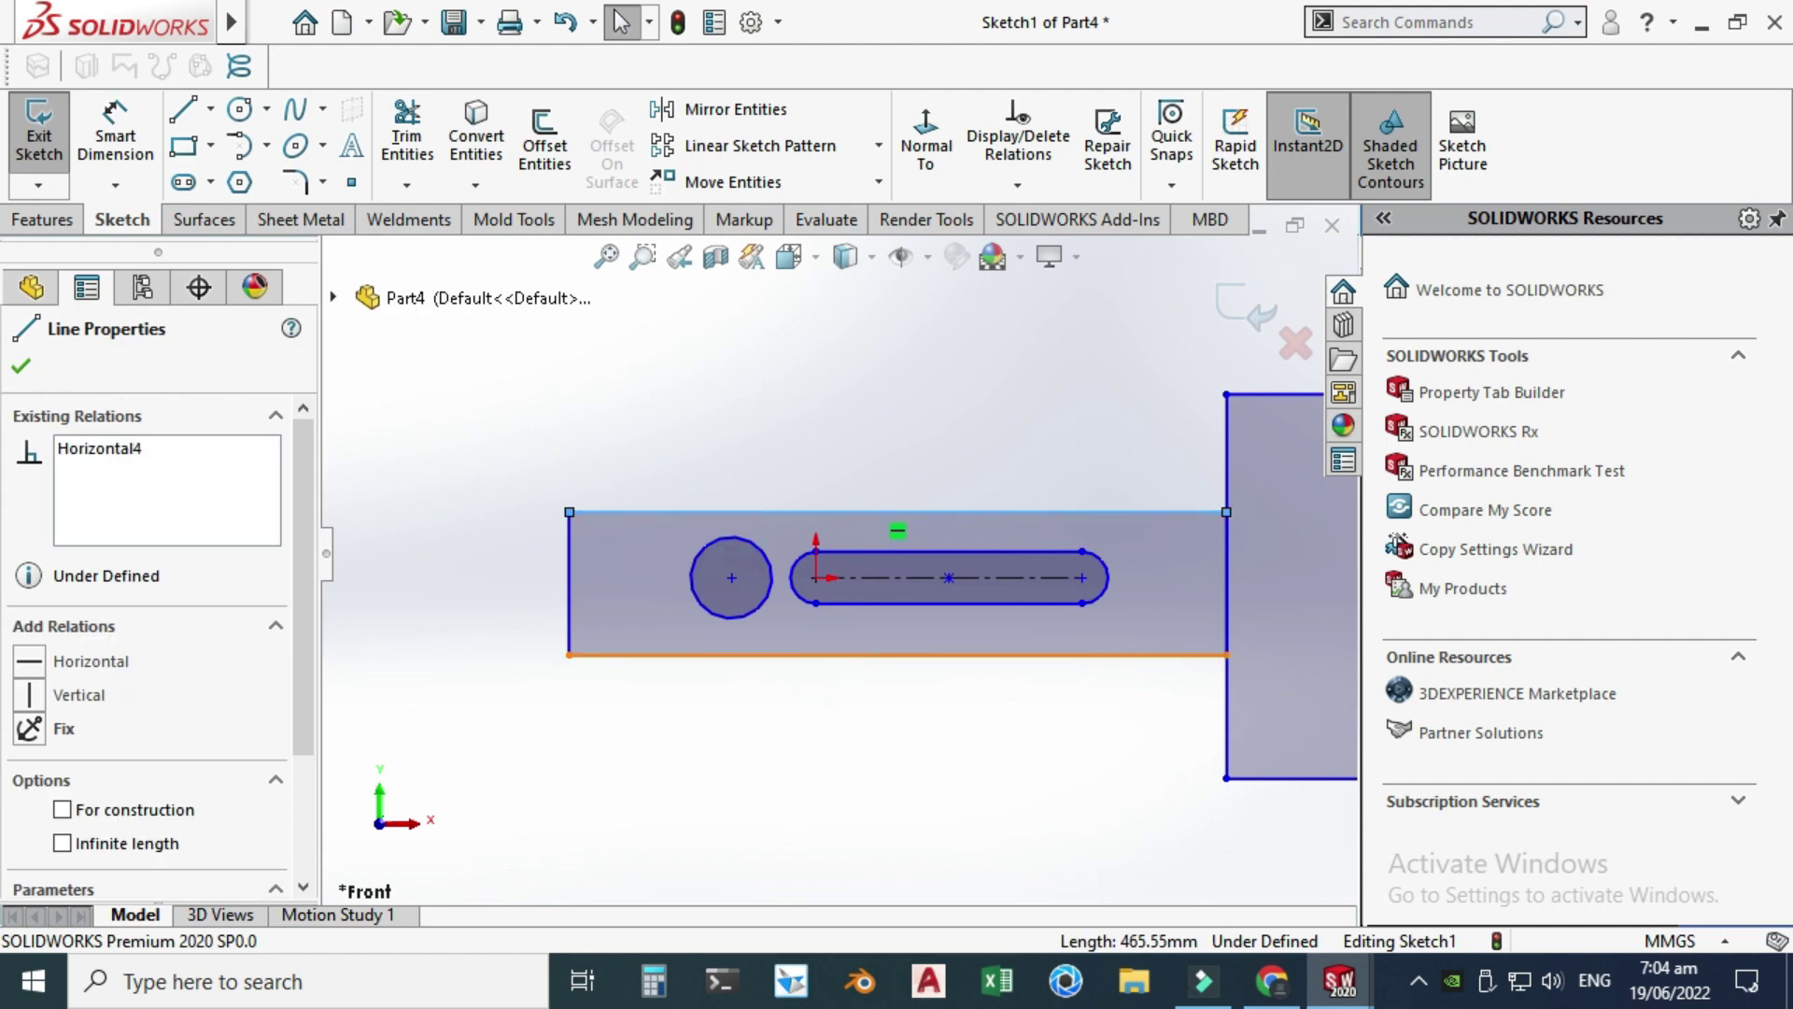
{"action": "left_click", "coordinate": [828, 654], "text": "ctrl"}
{"action": "left_click", "coordinate": [885, 579], "text": "ctrl"}
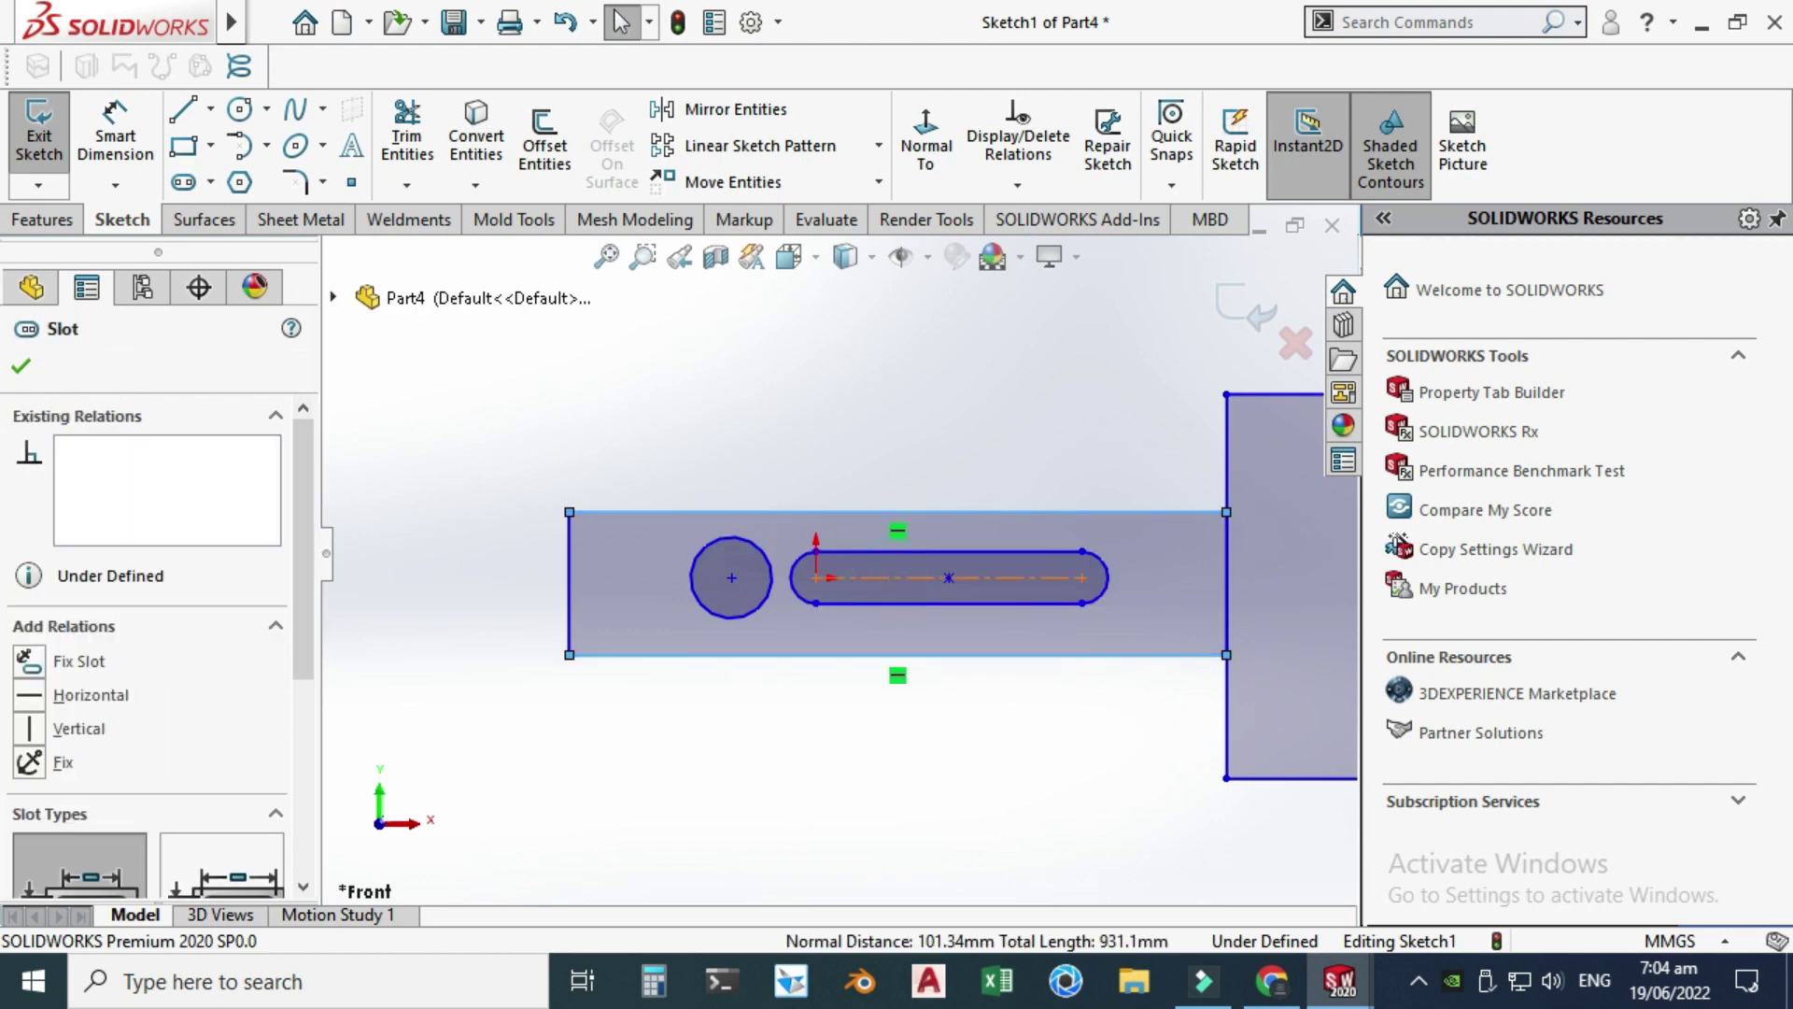
{"action": "left_click", "coordinate": [1219, 456]}
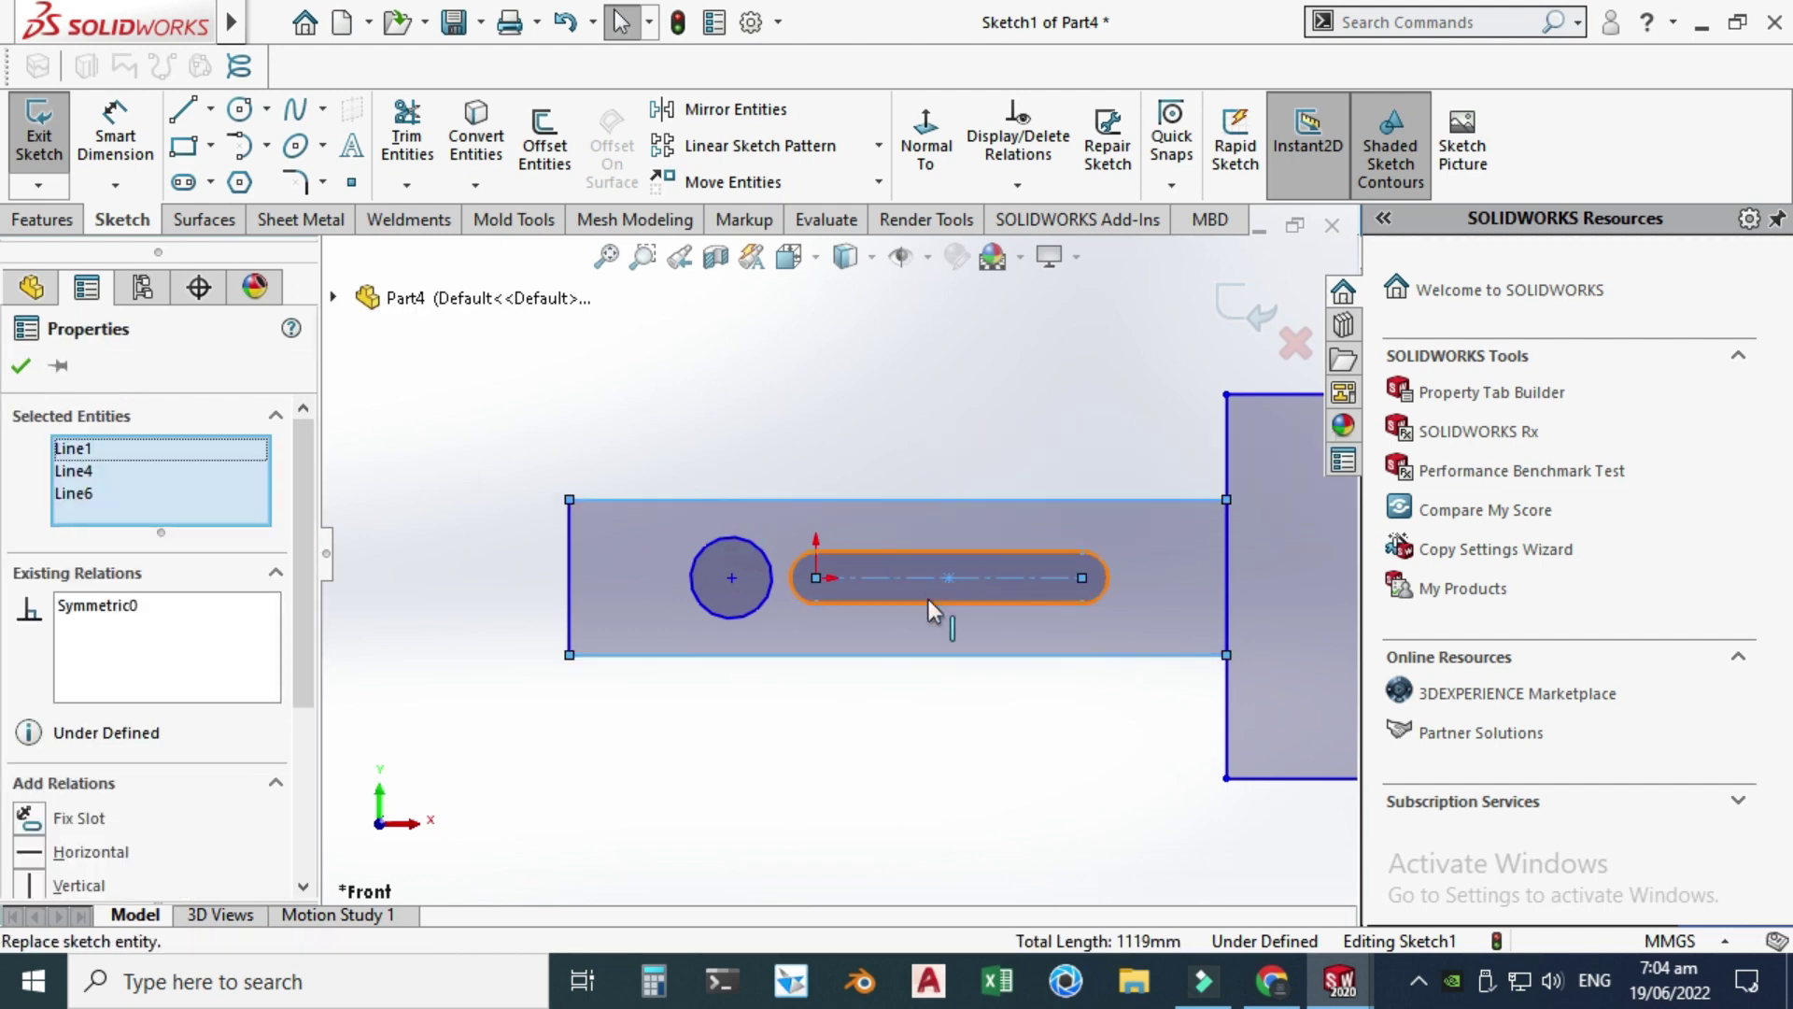
{"action": "key", "text": "Escape"}
- Make the hammer head rectangle's upper and lower edges symmetric about the slot's centreline
{"action": "scroll", "coordinate": [927, 598], "scroll_direction": "down", "scroll_amount": 2}
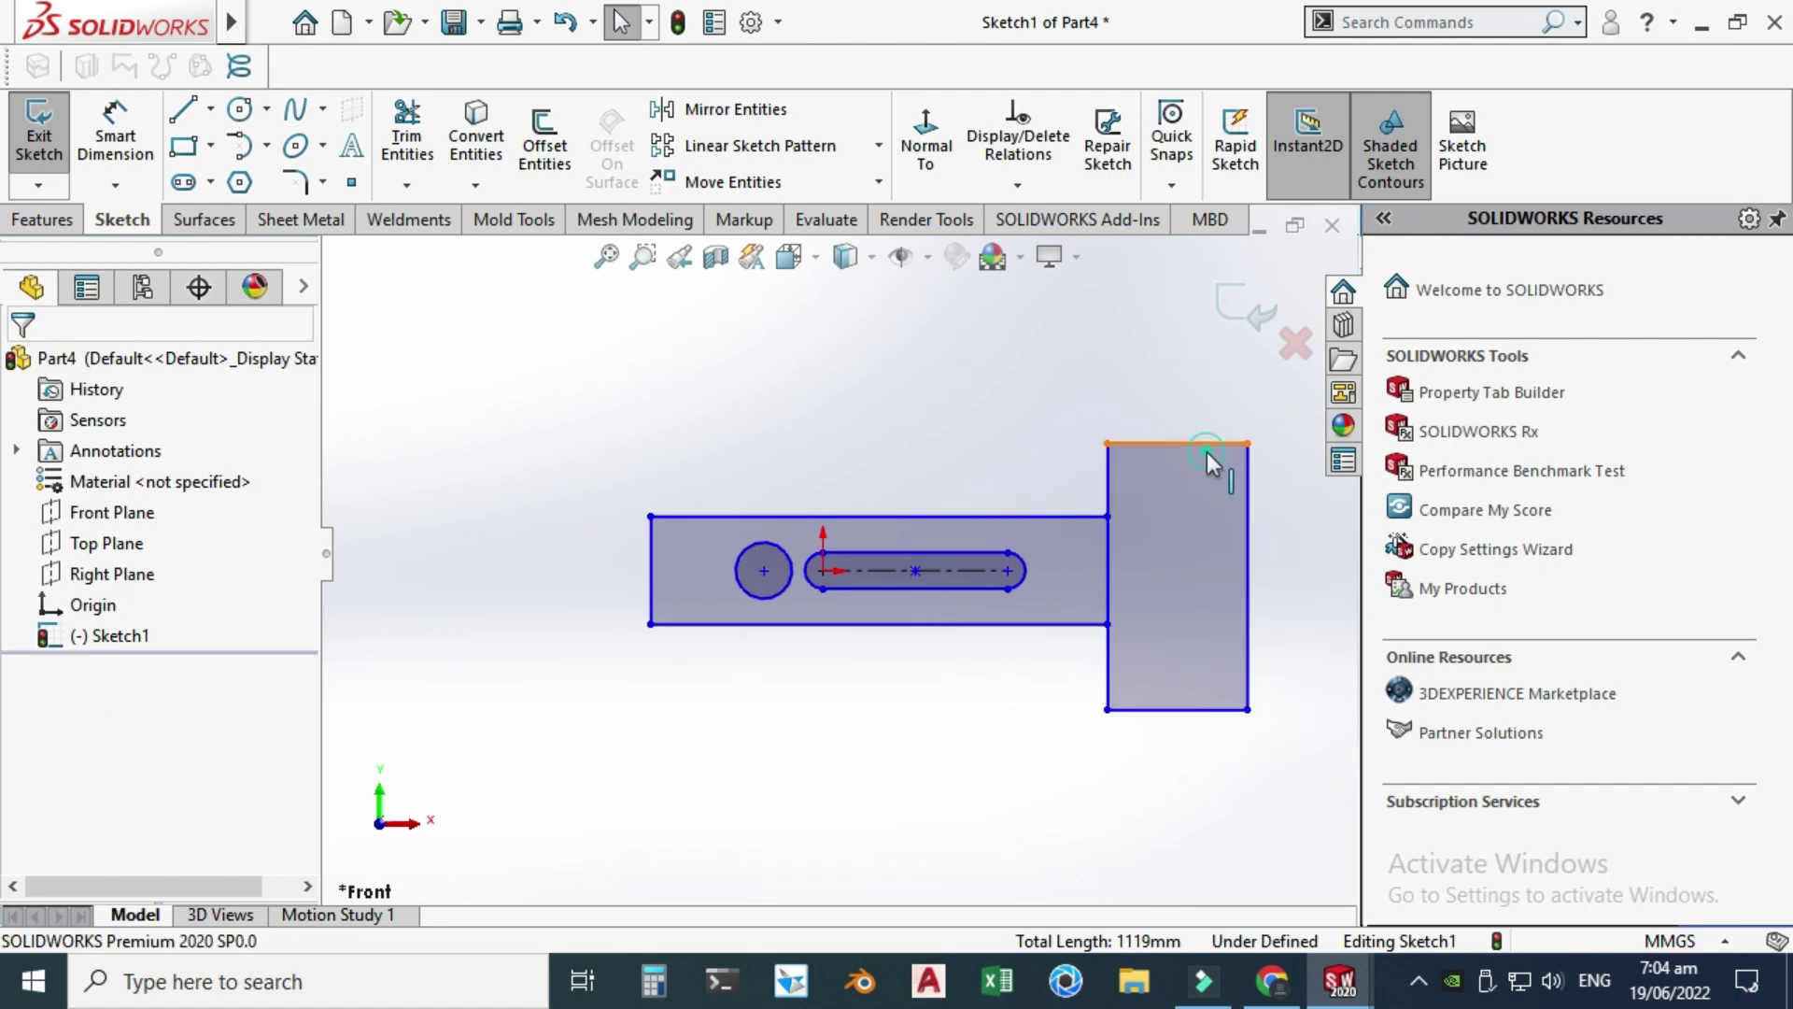
{"action": "left_click", "coordinate": [1207, 452]}
{"action": "left_click", "coordinate": [1159, 712], "text": "ctrl"}
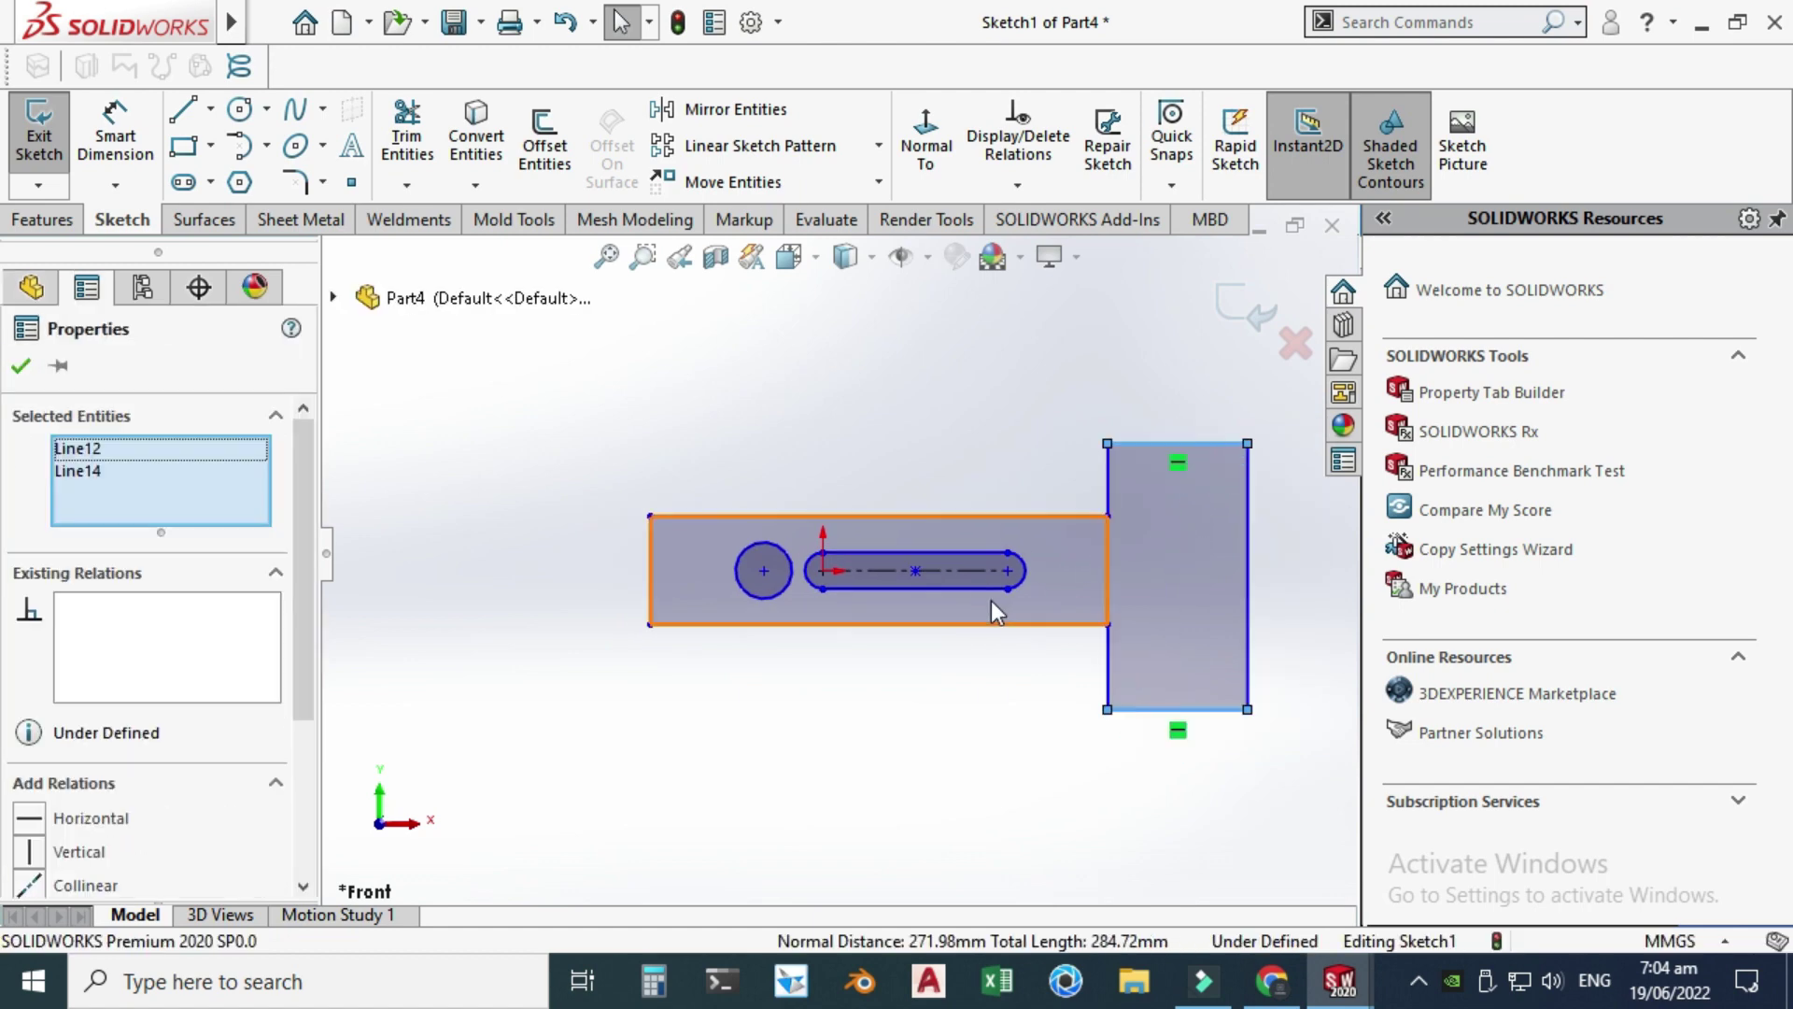
{"action": "left_click", "coordinate": [968, 567], "text": "ctrl"}
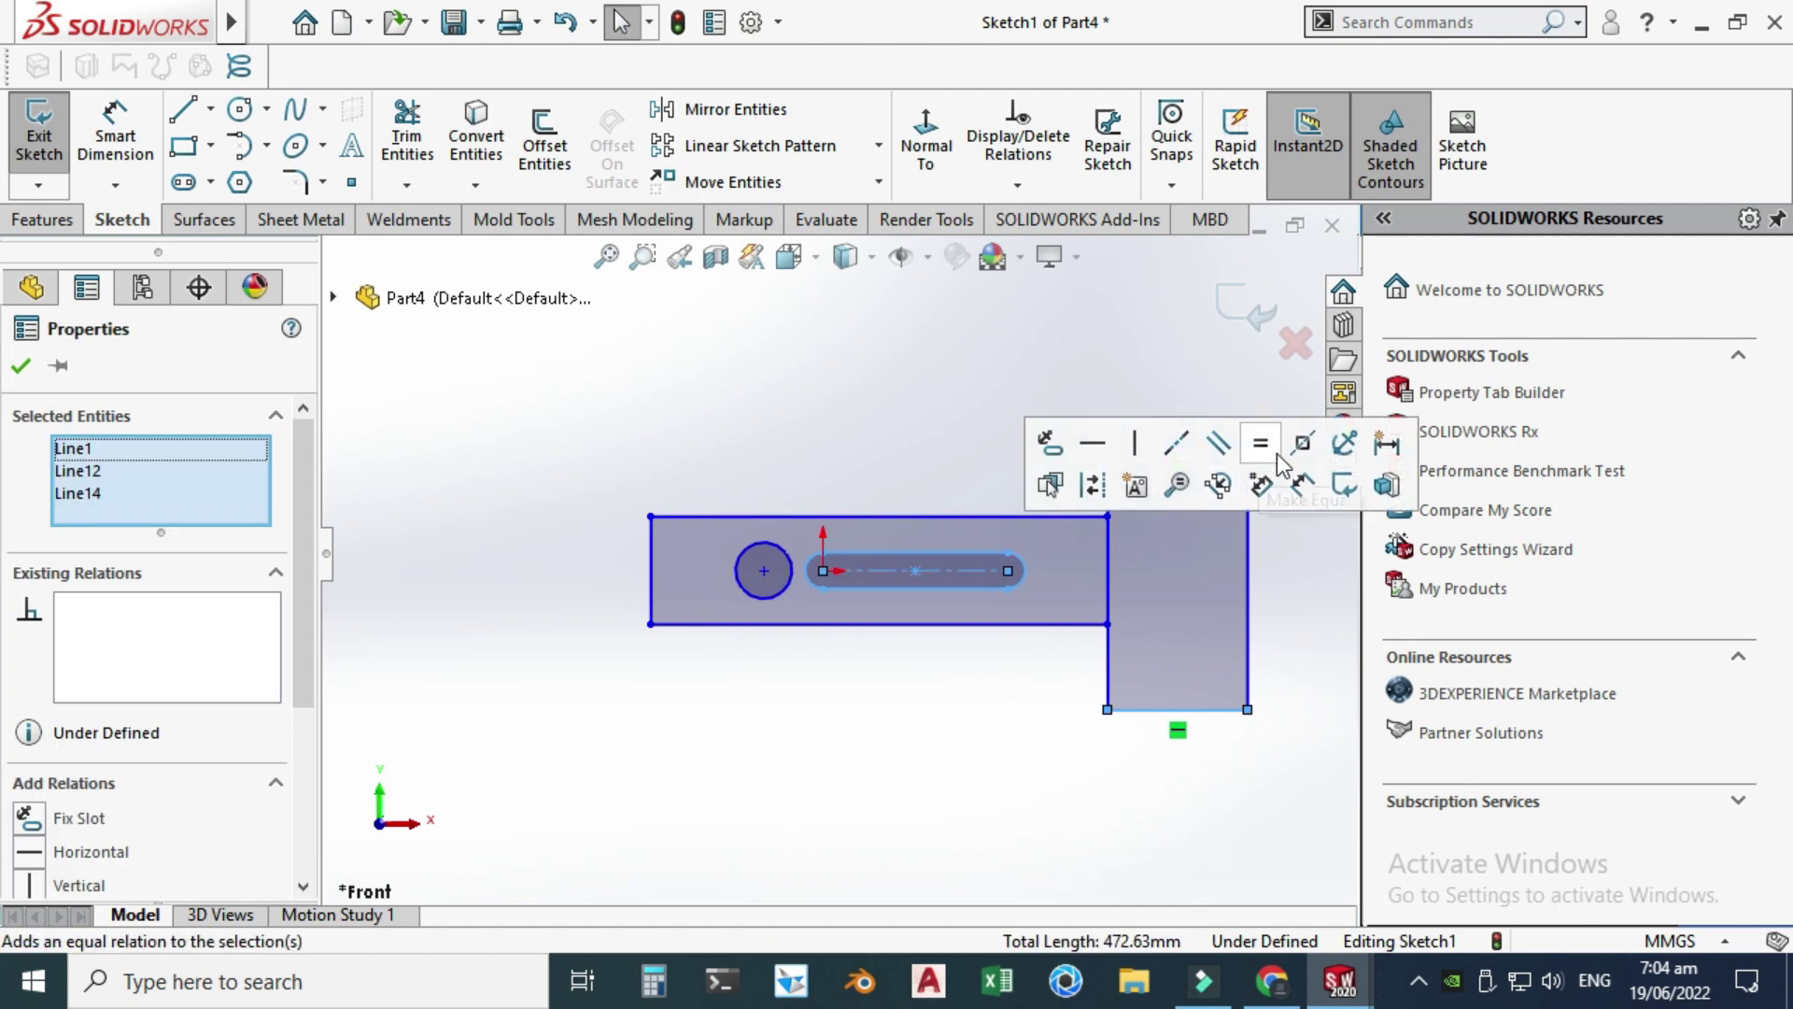
{"action": "left_click", "coordinate": [1305, 447]}
{"action": "key", "text": "Escape"}
{"action": "key", "text": "z"}
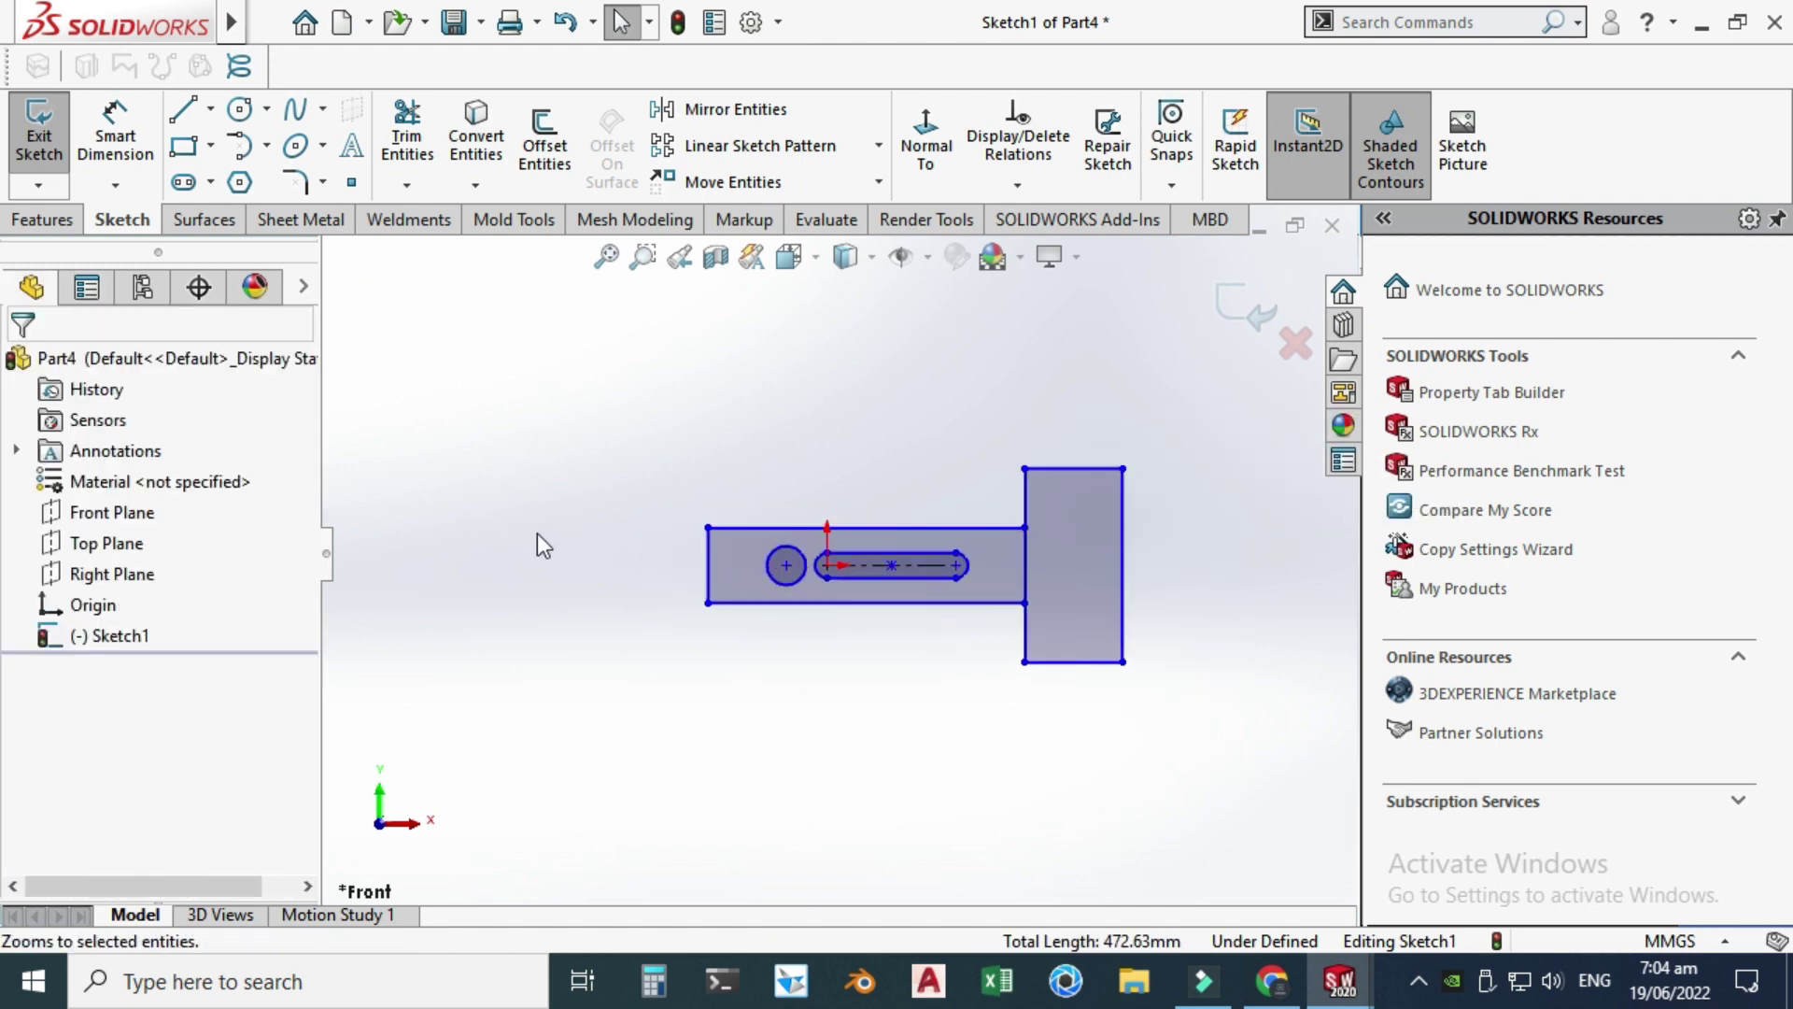
- Dimension the circle beside the slot with a diameter of 20 mm
{"action": "left_click", "coordinate": [115, 131]}
{"action": "scroll", "coordinate": [784, 579], "scroll_direction": "down", "scroll_amount": 3}
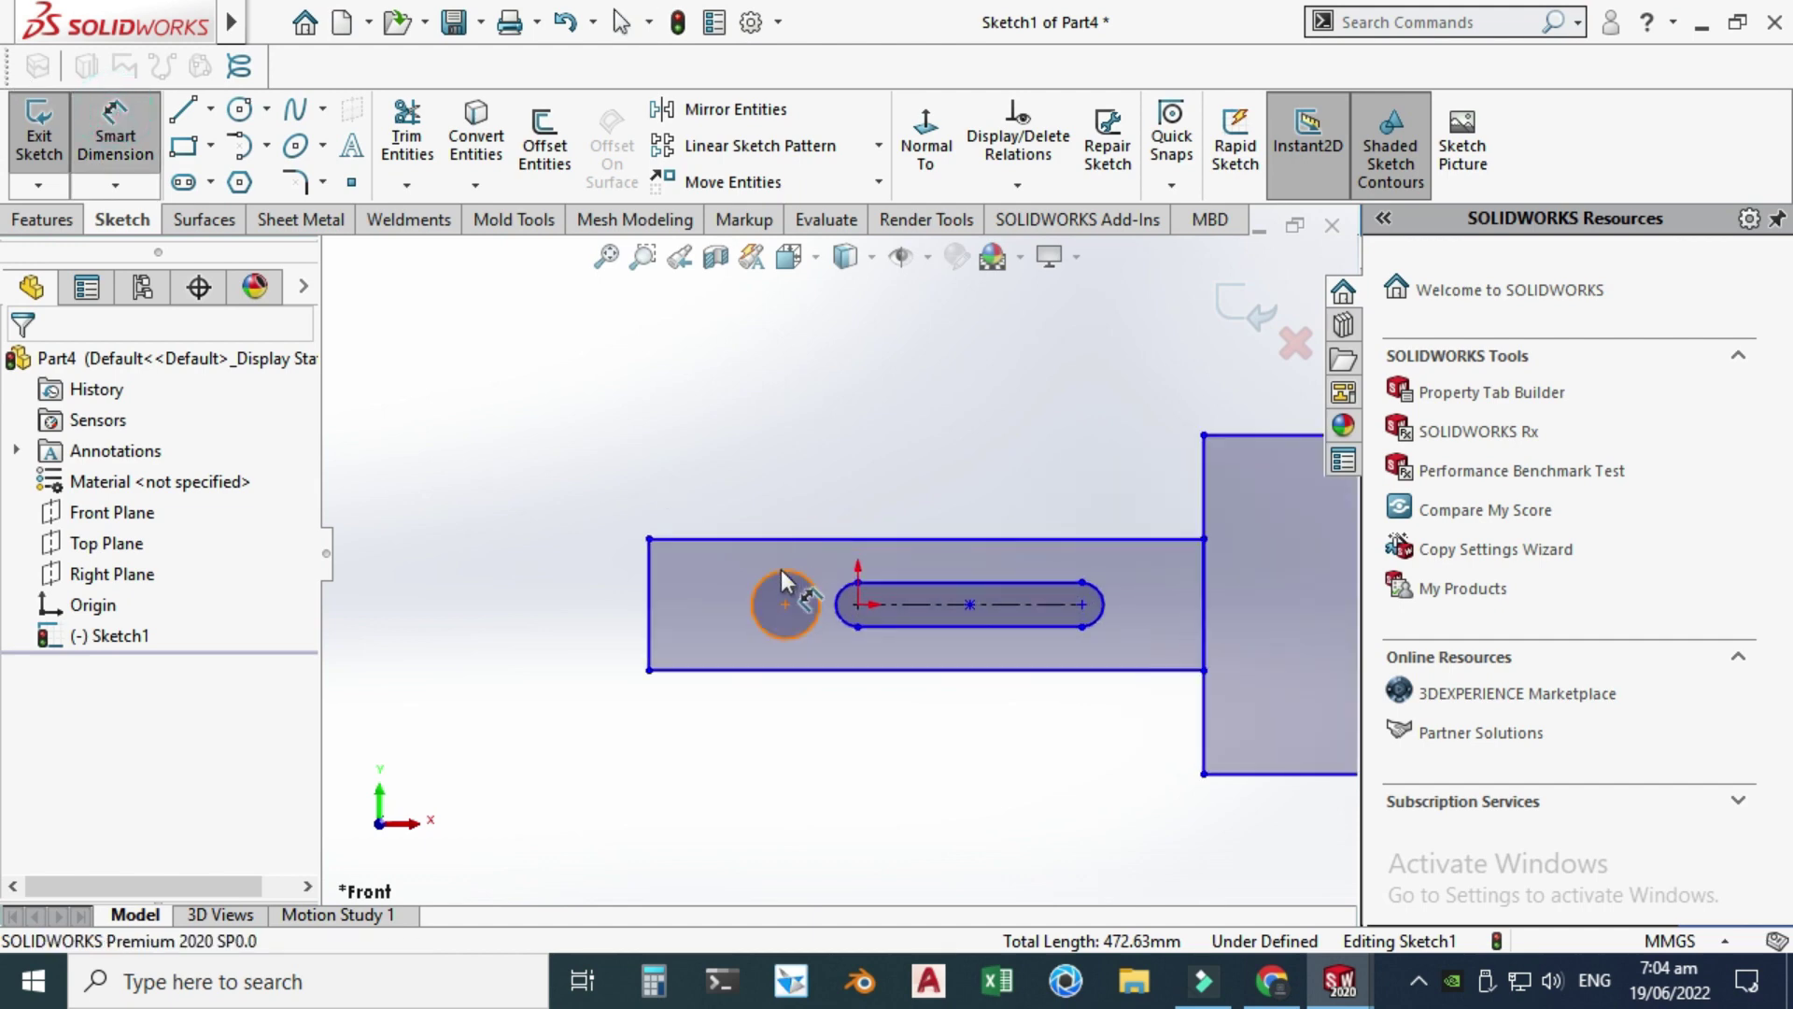
{"action": "left_click", "coordinate": [755, 584]}
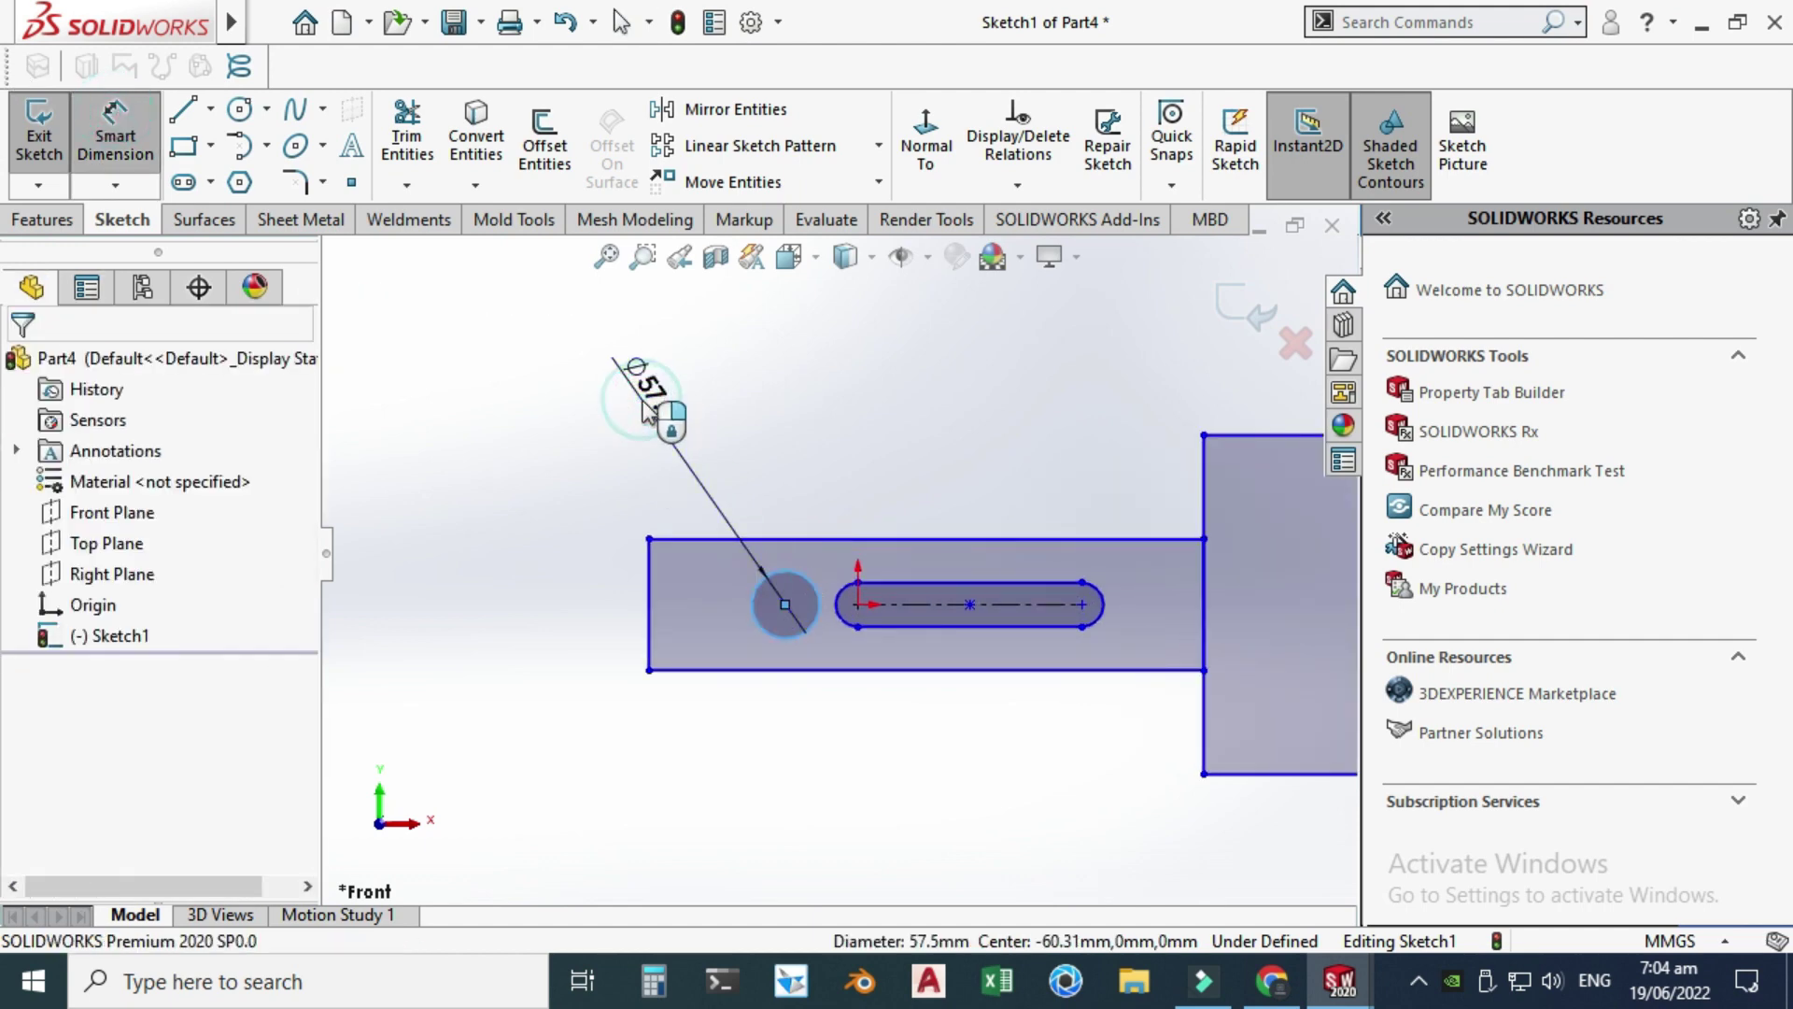
{"action": "left_click", "coordinate": [644, 400]}
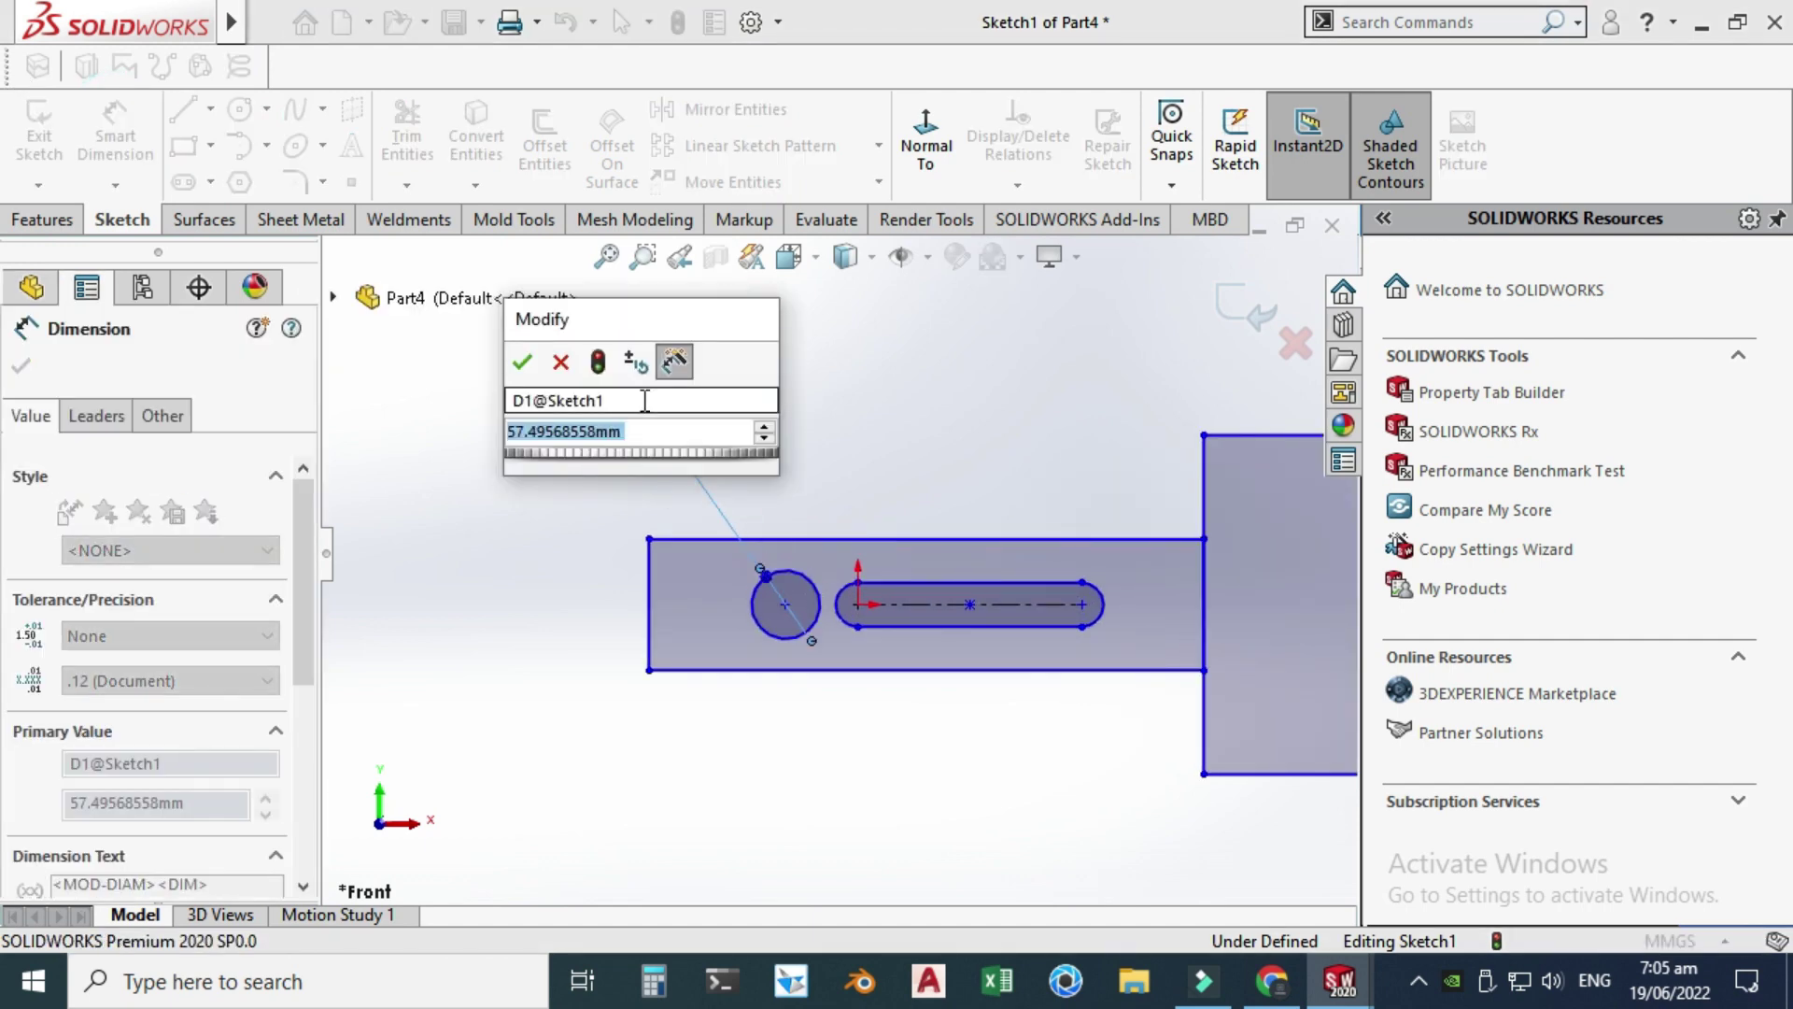
{"action": "type", "text": "20"}
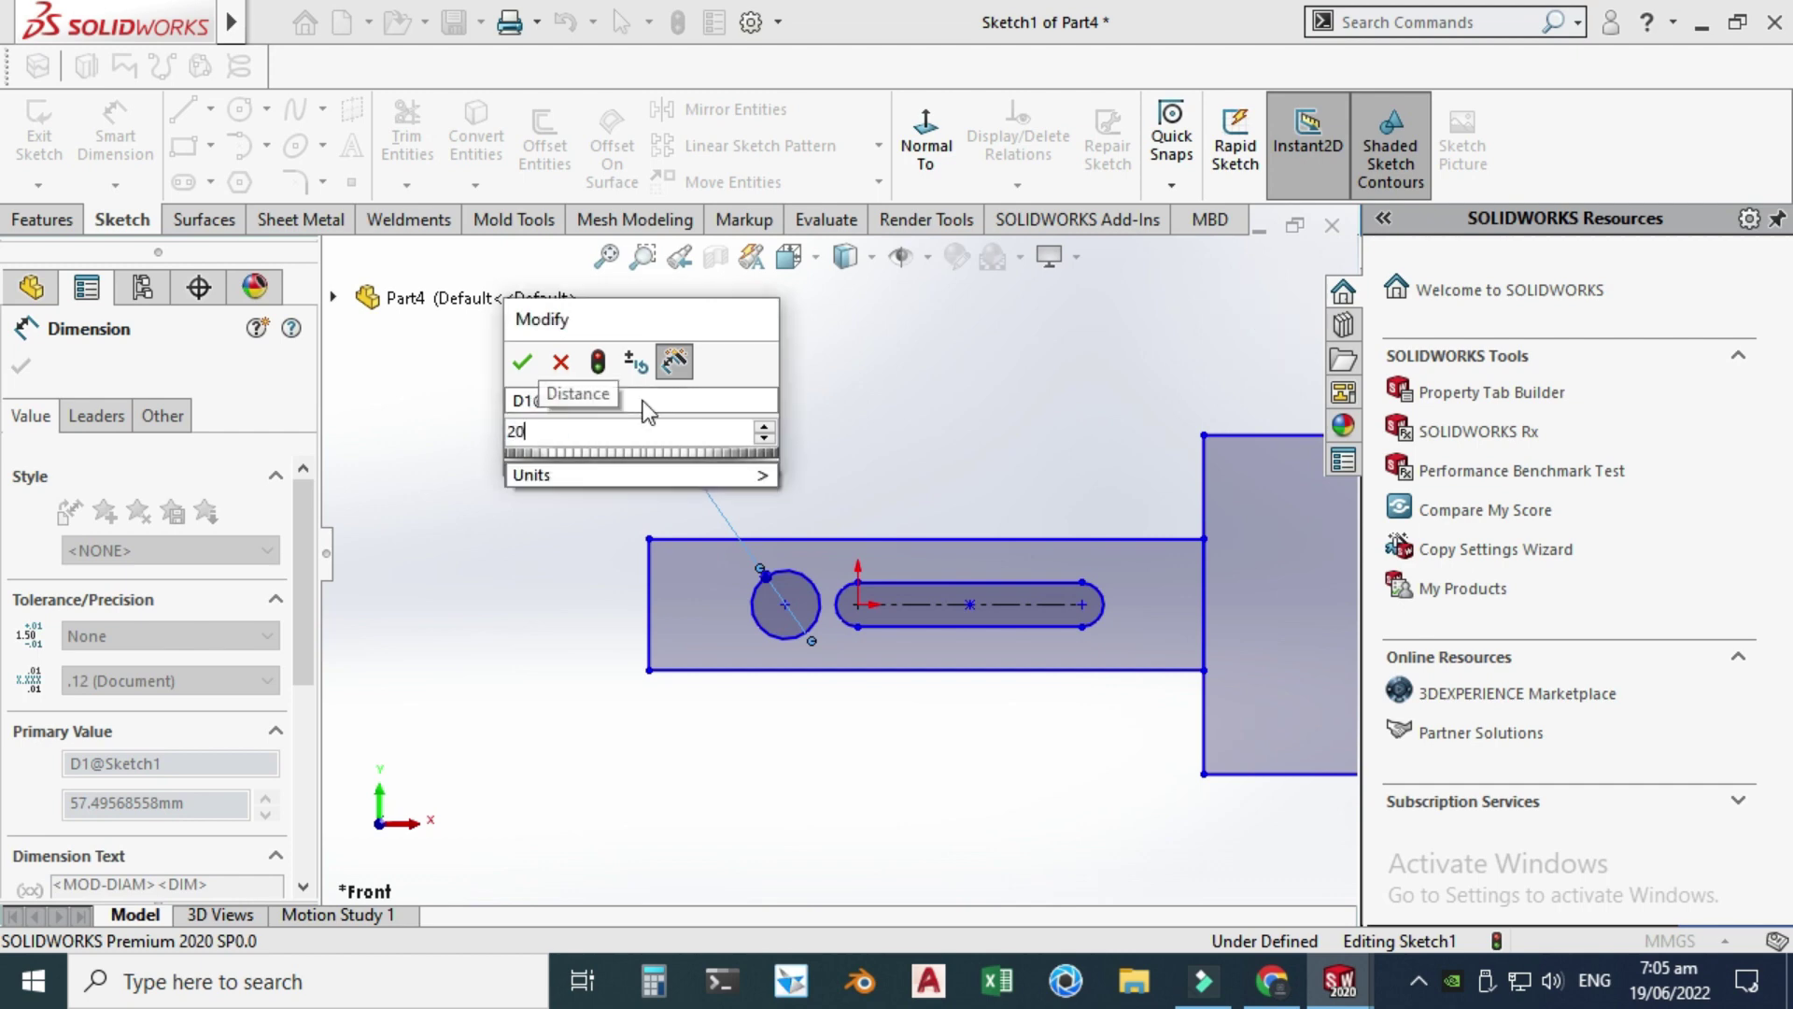
{"action": "key", "text": "Return"}
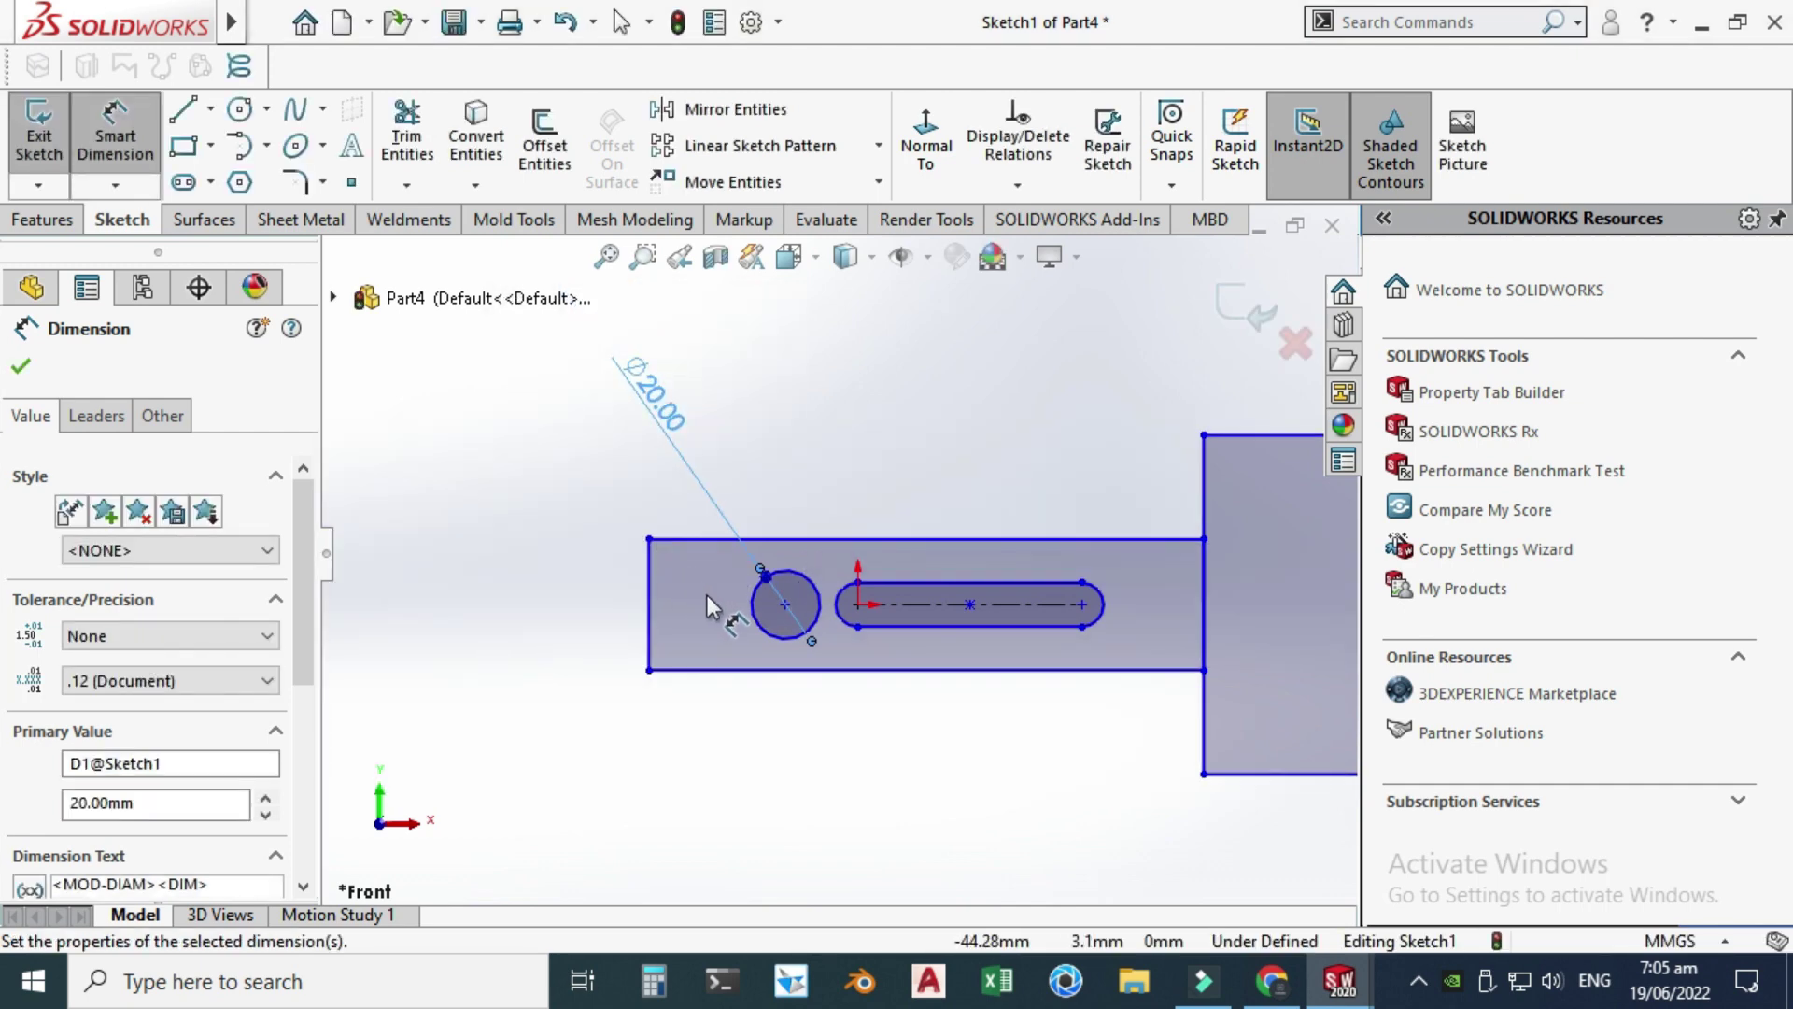
{"action": "key", "text": "Escape"}
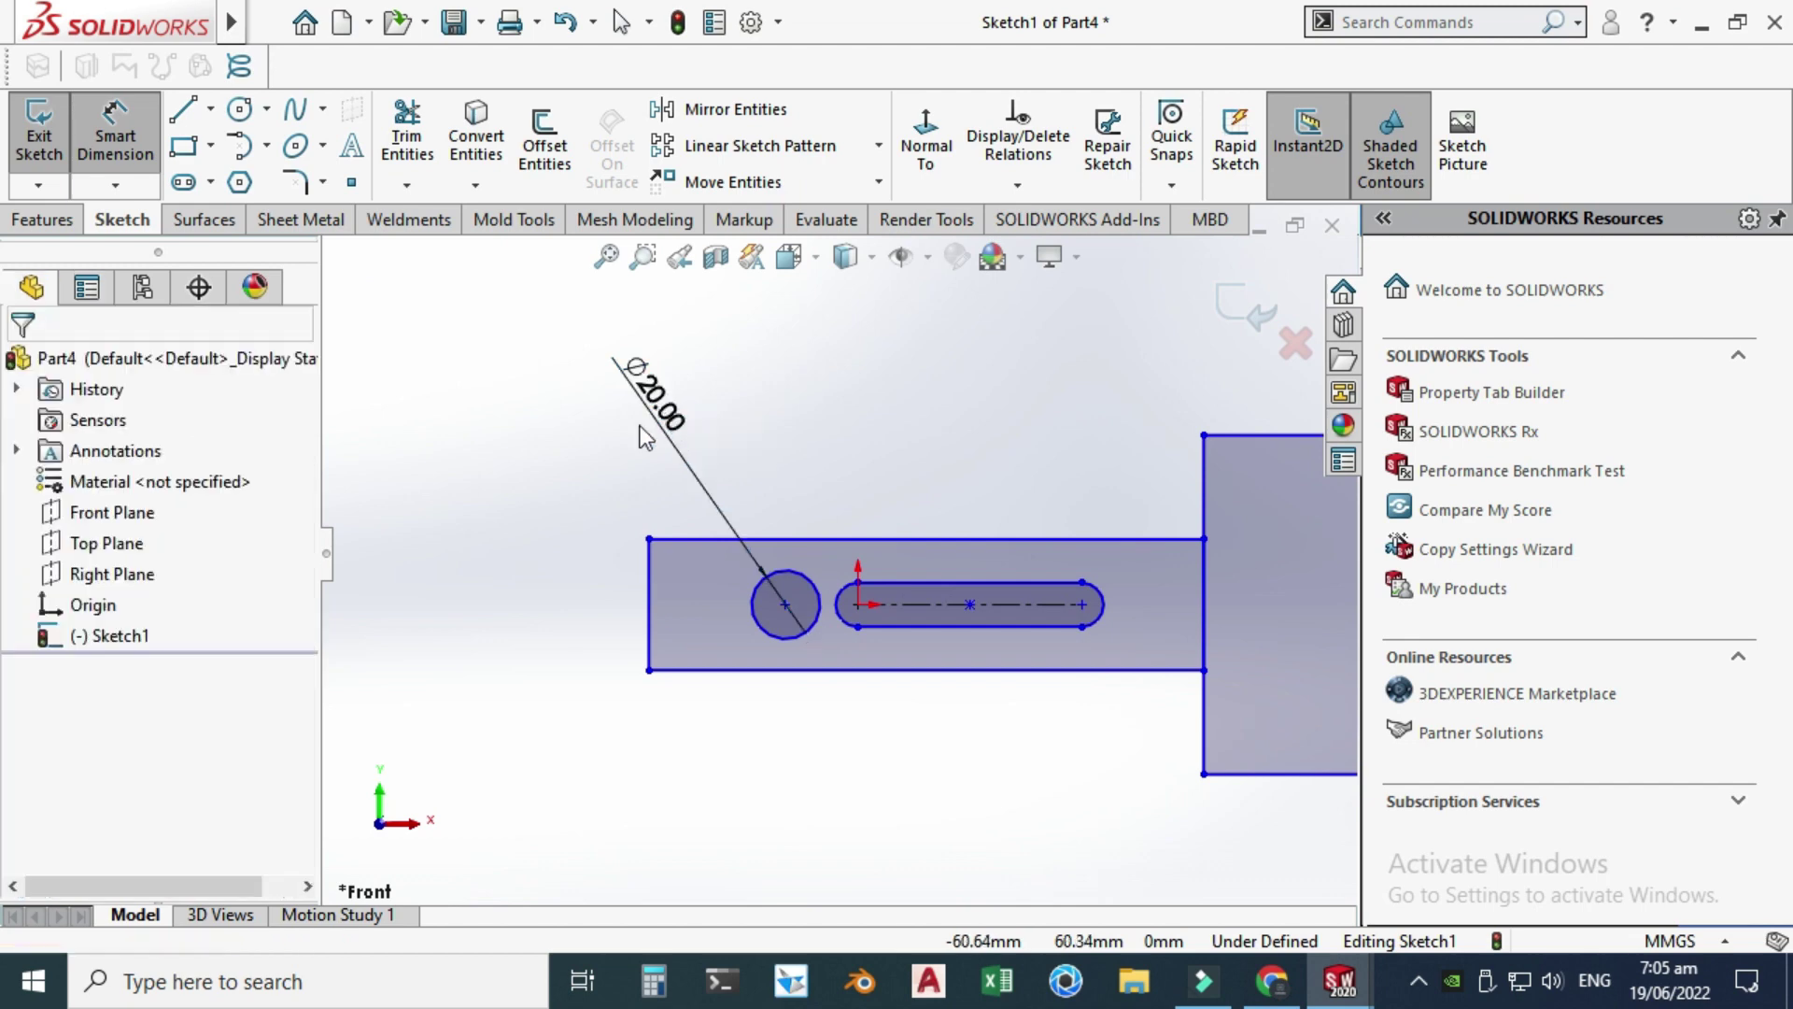
- Dimension the slot's width between its two straight edges
{"action": "scroll", "coordinate": [585, 545], "scroll_direction": "up", "scroll_amount": 2}
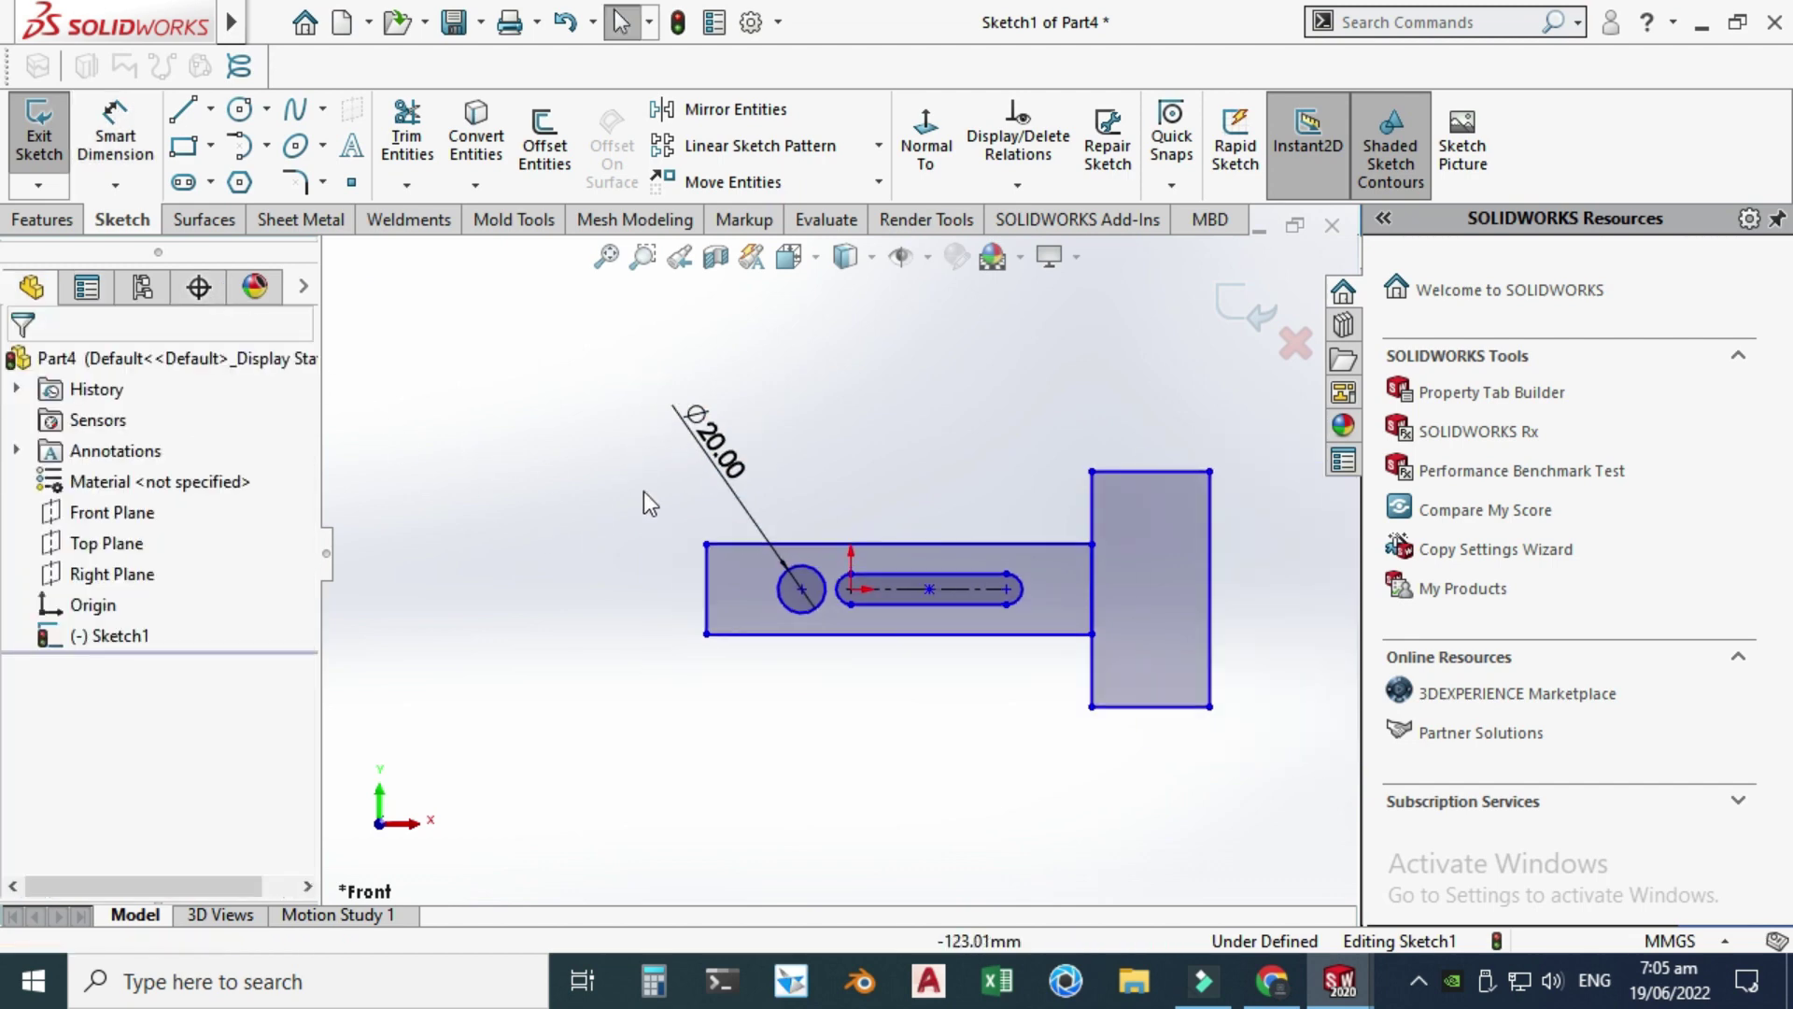
{"action": "scroll", "coordinate": [1007, 618], "scroll_direction": "down", "scroll_amount": 2}
{"action": "left_click", "coordinate": [131, 161]}
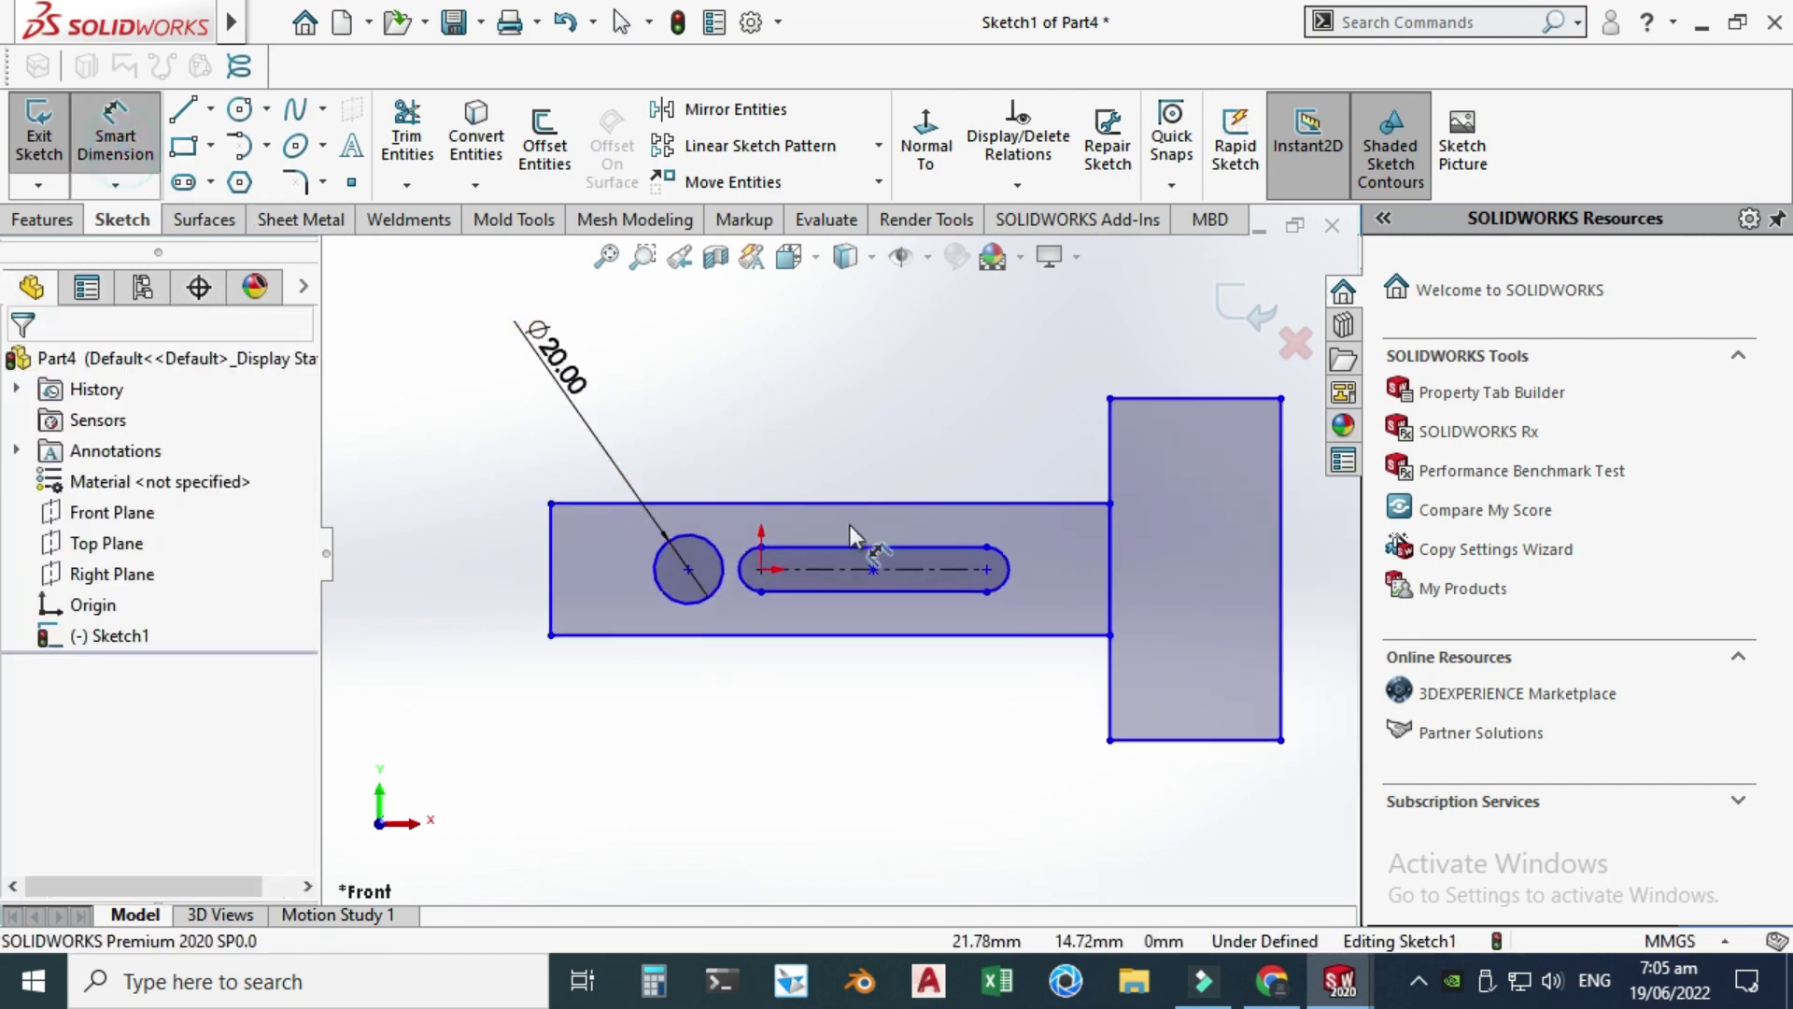
{"action": "left_click", "coordinate": [921, 589]}
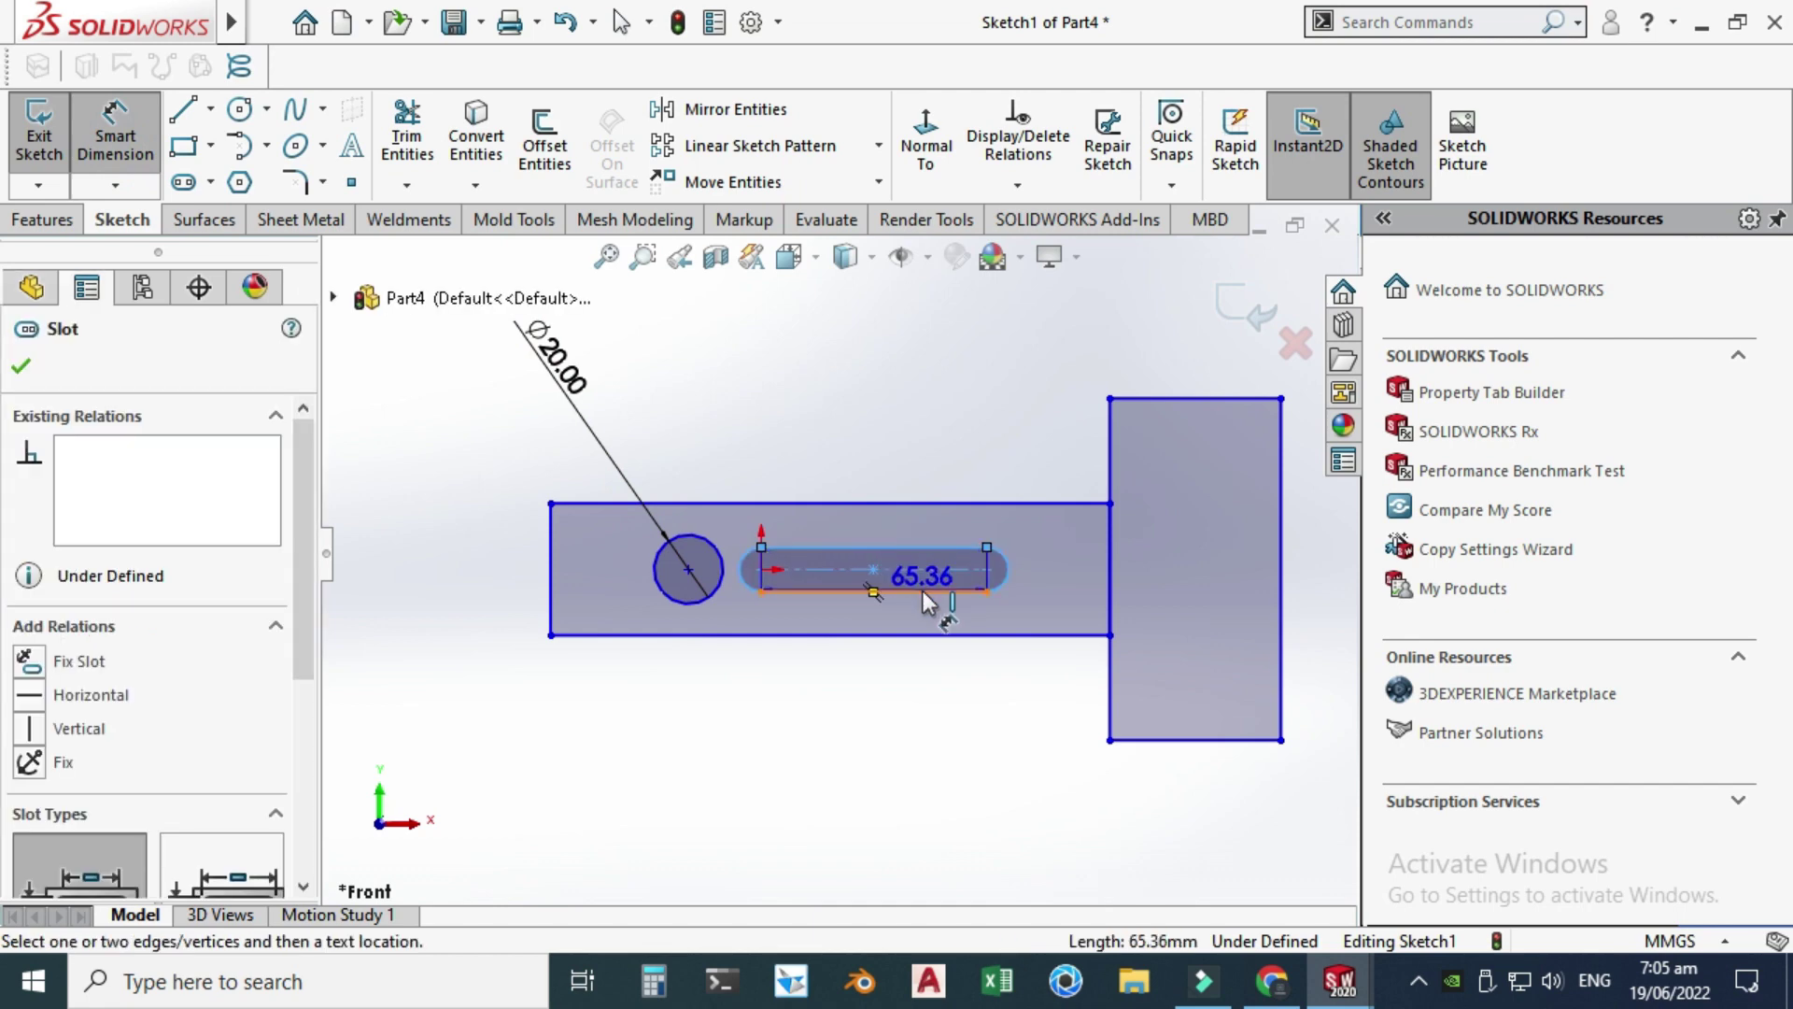
{"action": "left_click", "coordinate": [940, 548]}
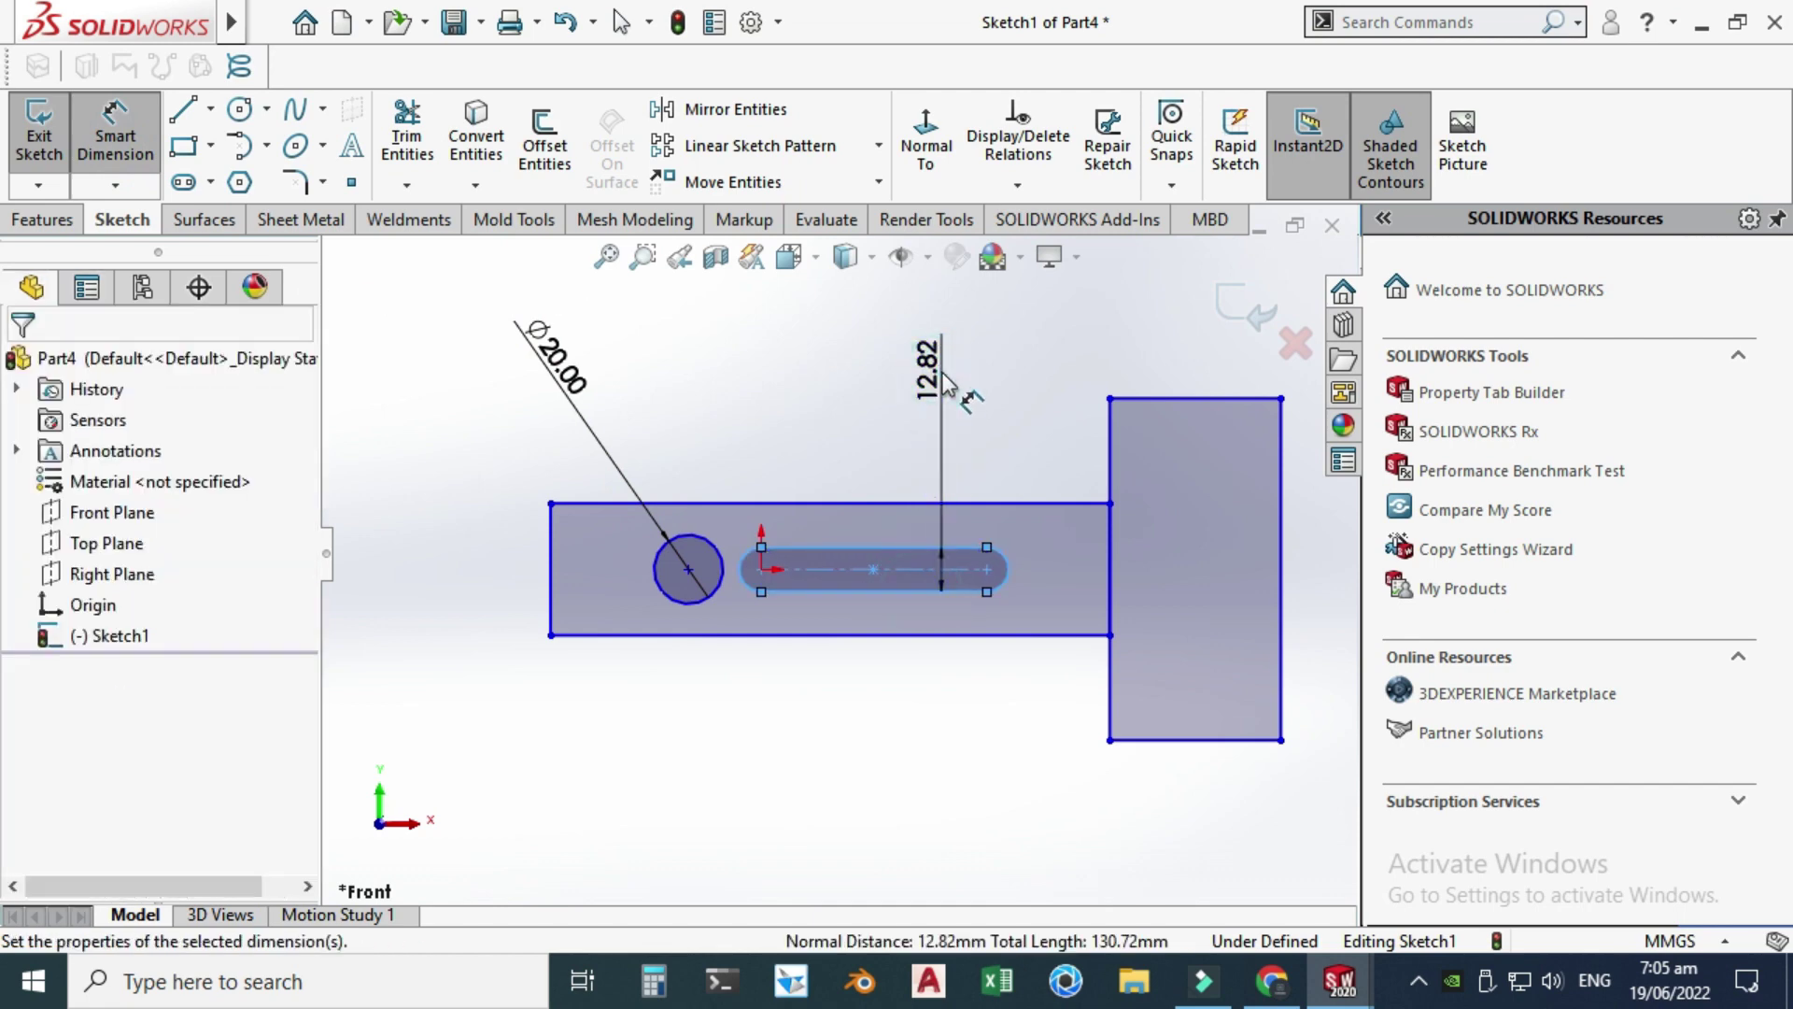
- Set the width of the slot in the arm to 20 mm
{"action": "left_click", "coordinate": [943, 378]}
{"action": "type", "text": "20"}
{"action": "key", "text": "Return"}
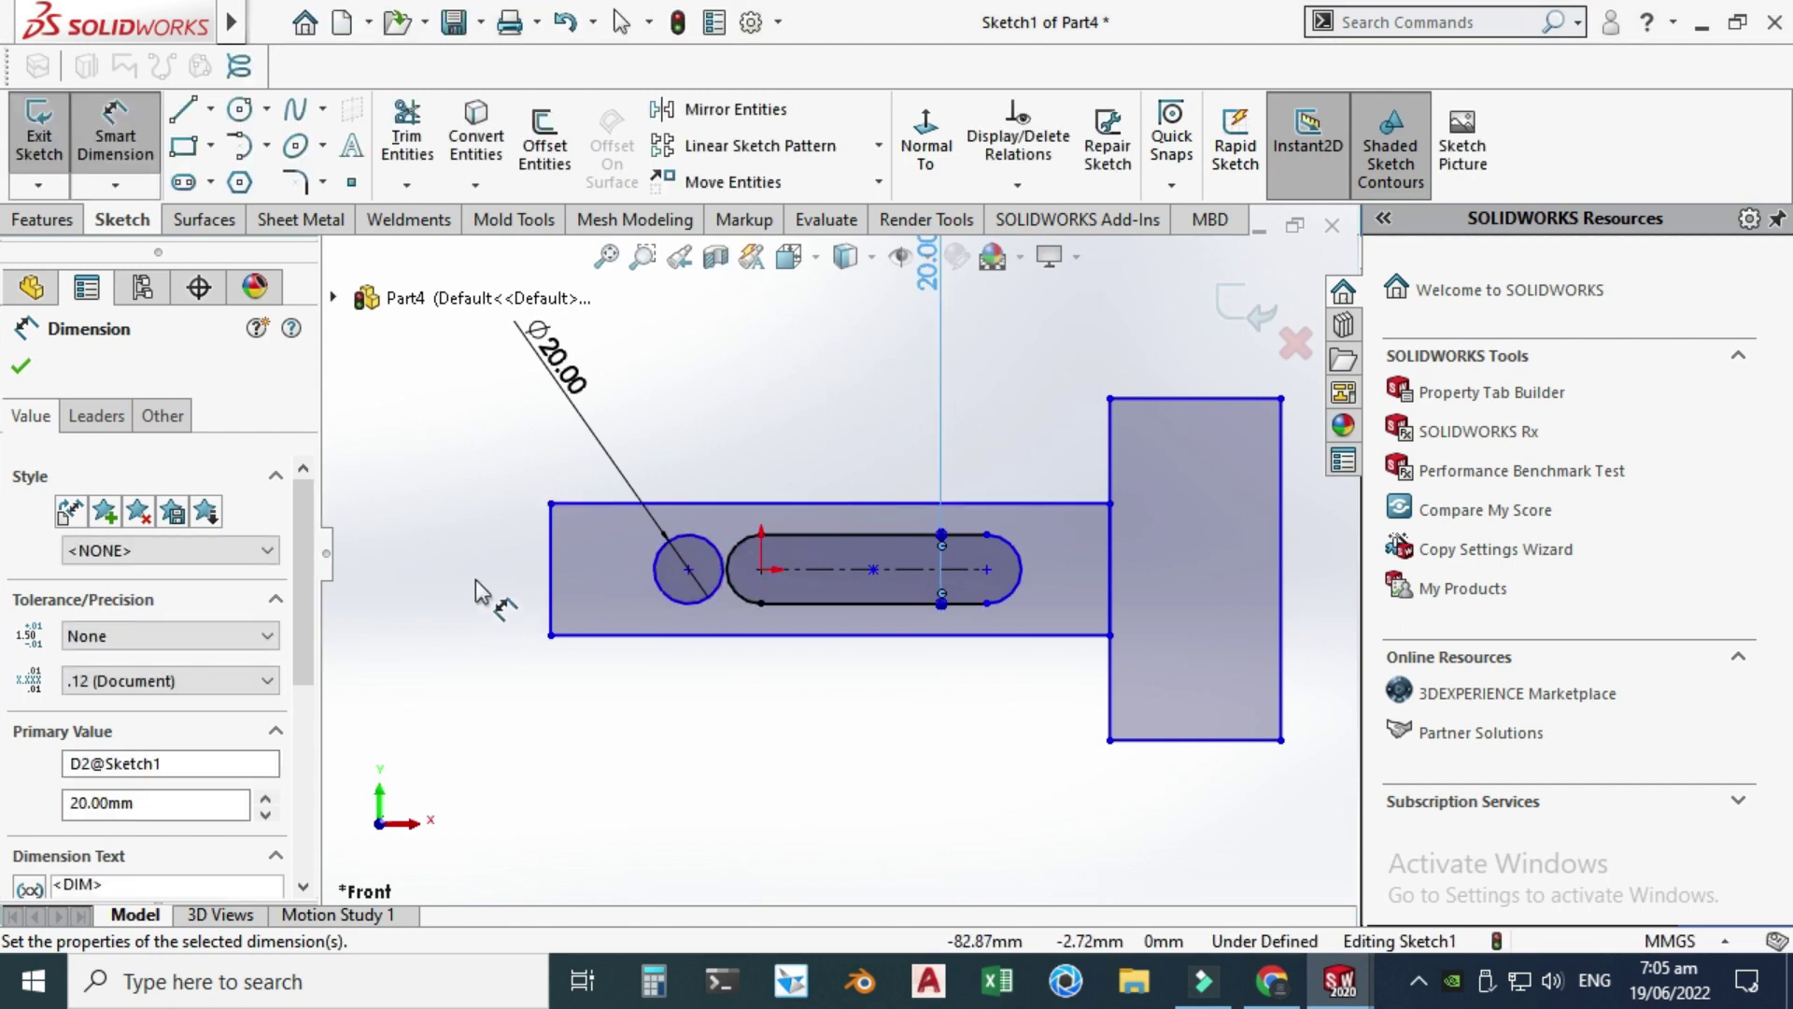
- Dimension the hole's centre 30 mm from the arm's left end edge
{"action": "left_click", "coordinate": [552, 597]}
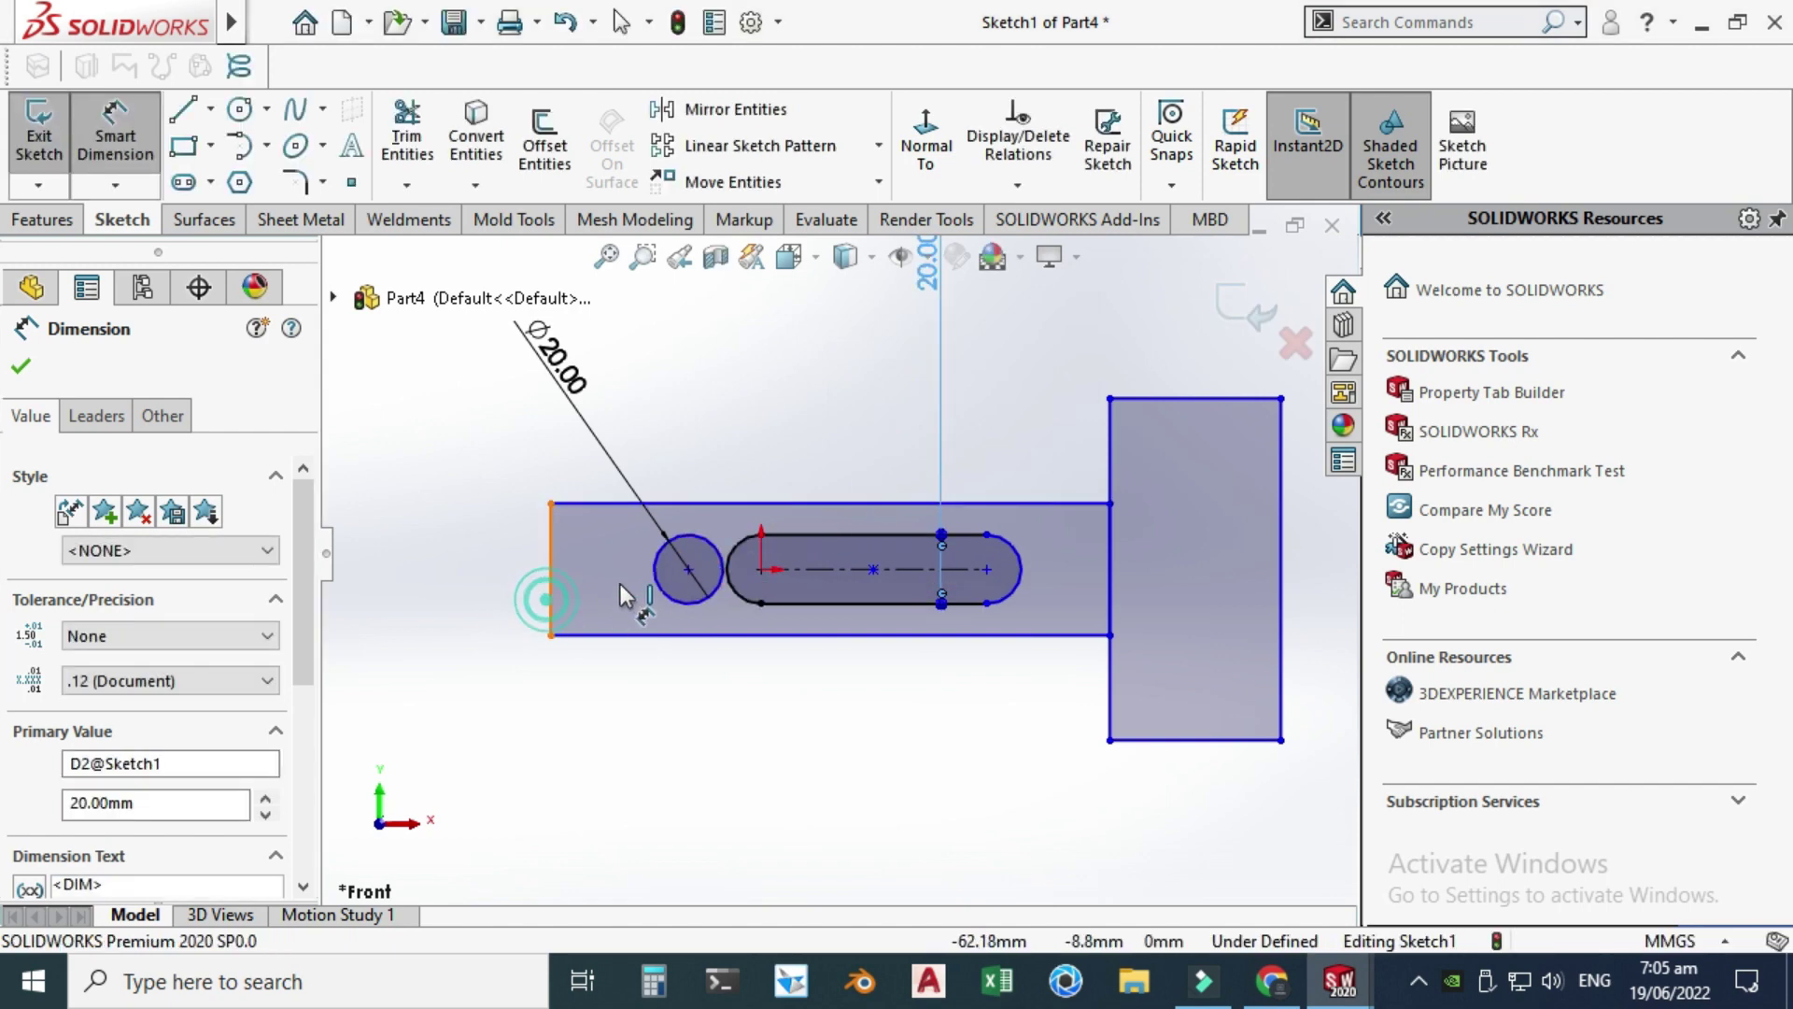
{"action": "left_click", "coordinate": [689, 570]}
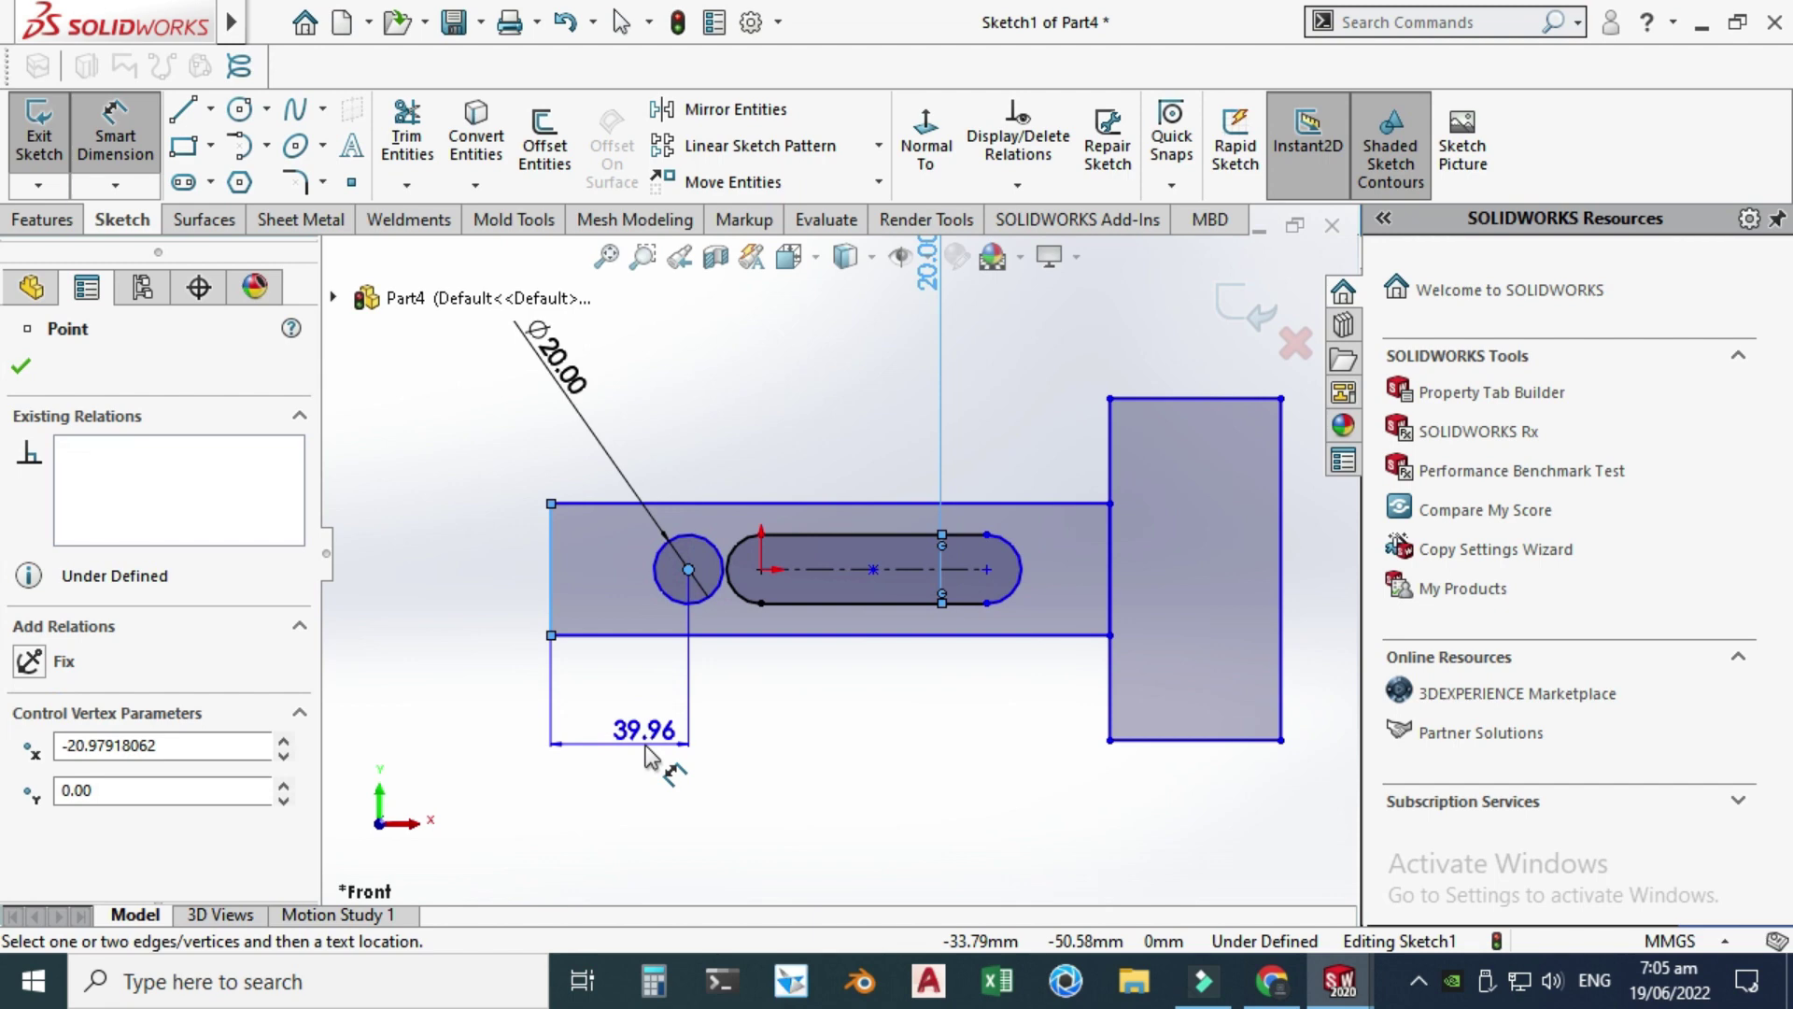
{"action": "left_click", "coordinate": [651, 757]}
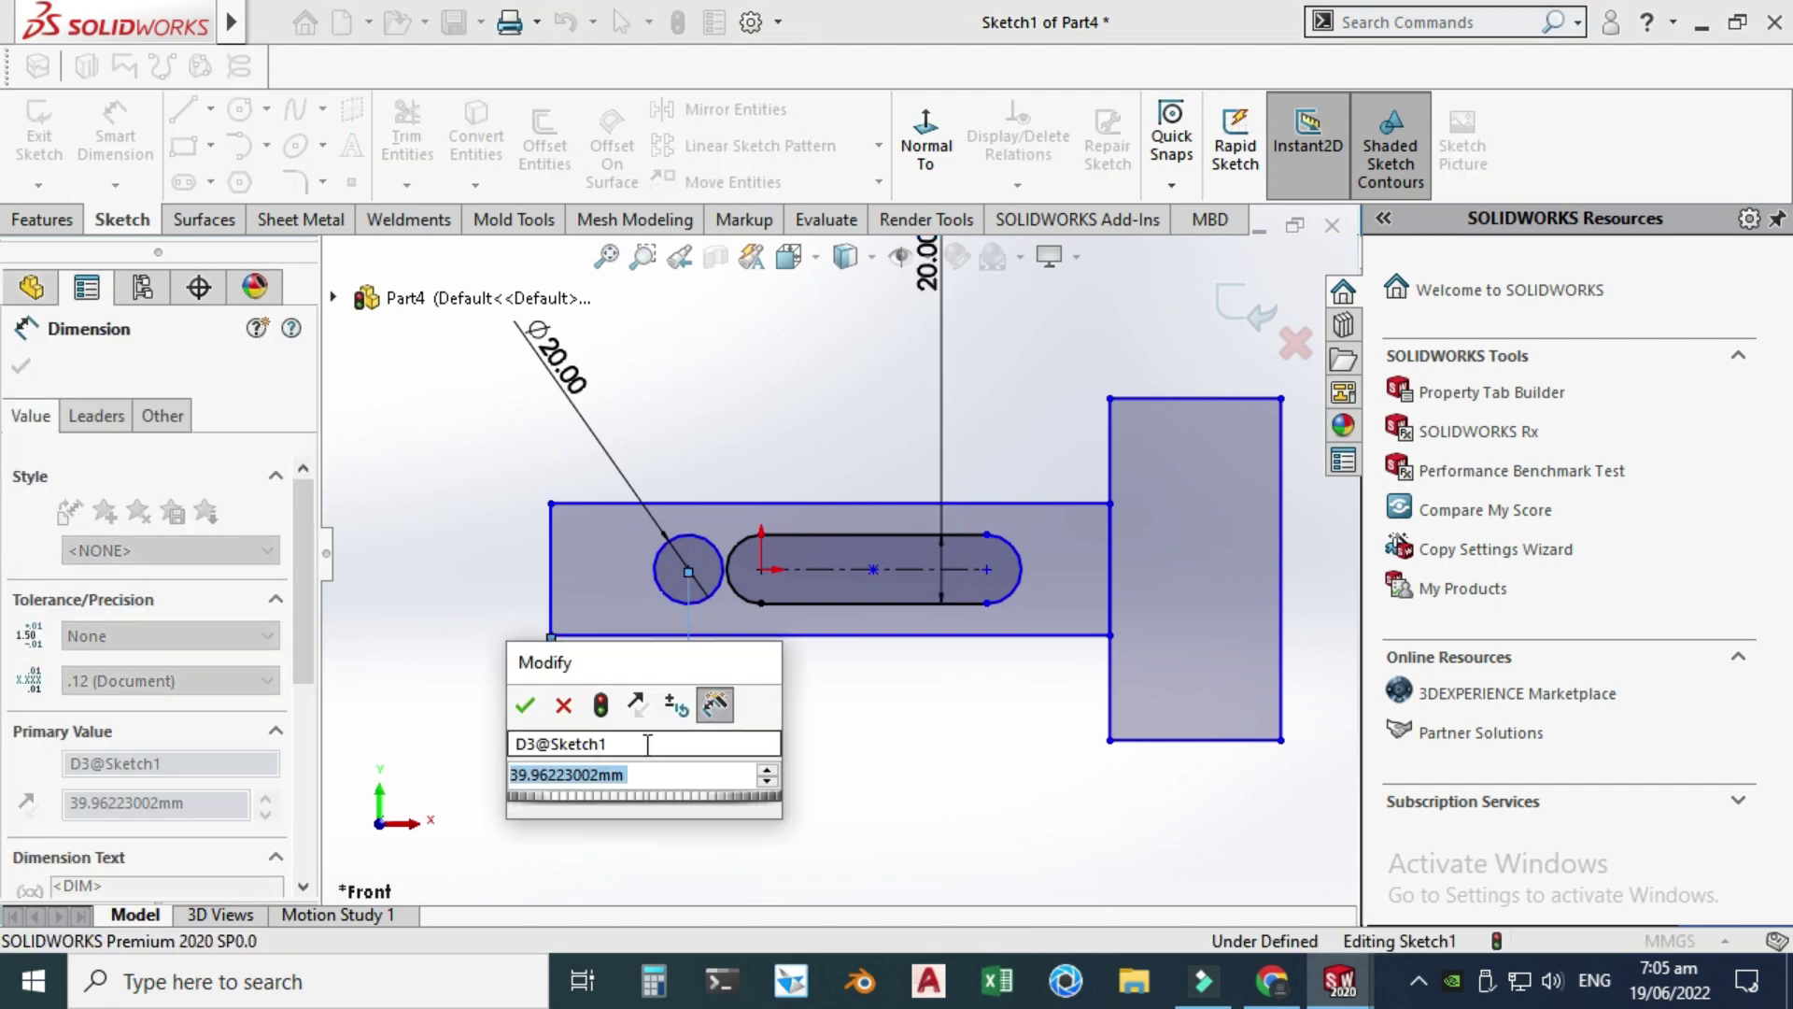
{"action": "type", "text": "30"}
{"action": "key", "text": "Return"}
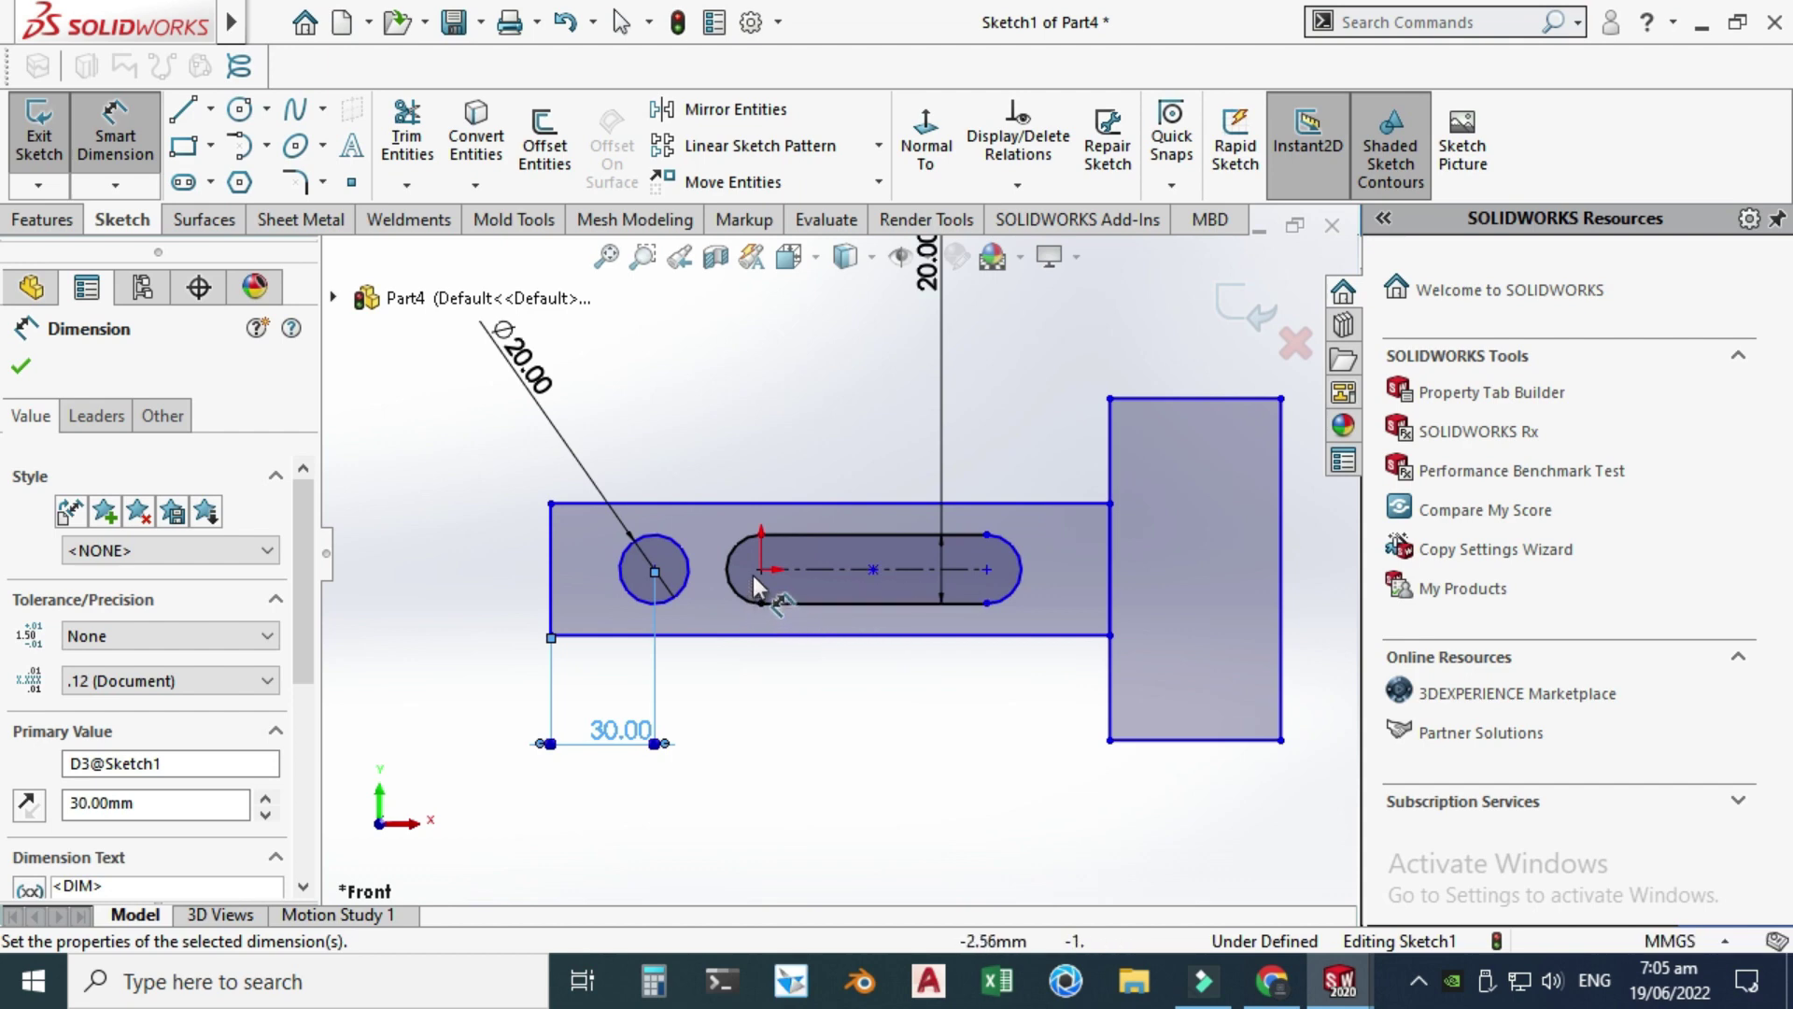
- Dimension the centre of the slot's left arc 70 mm from the arm's left end edge
{"action": "left_click", "coordinate": [730, 585]}
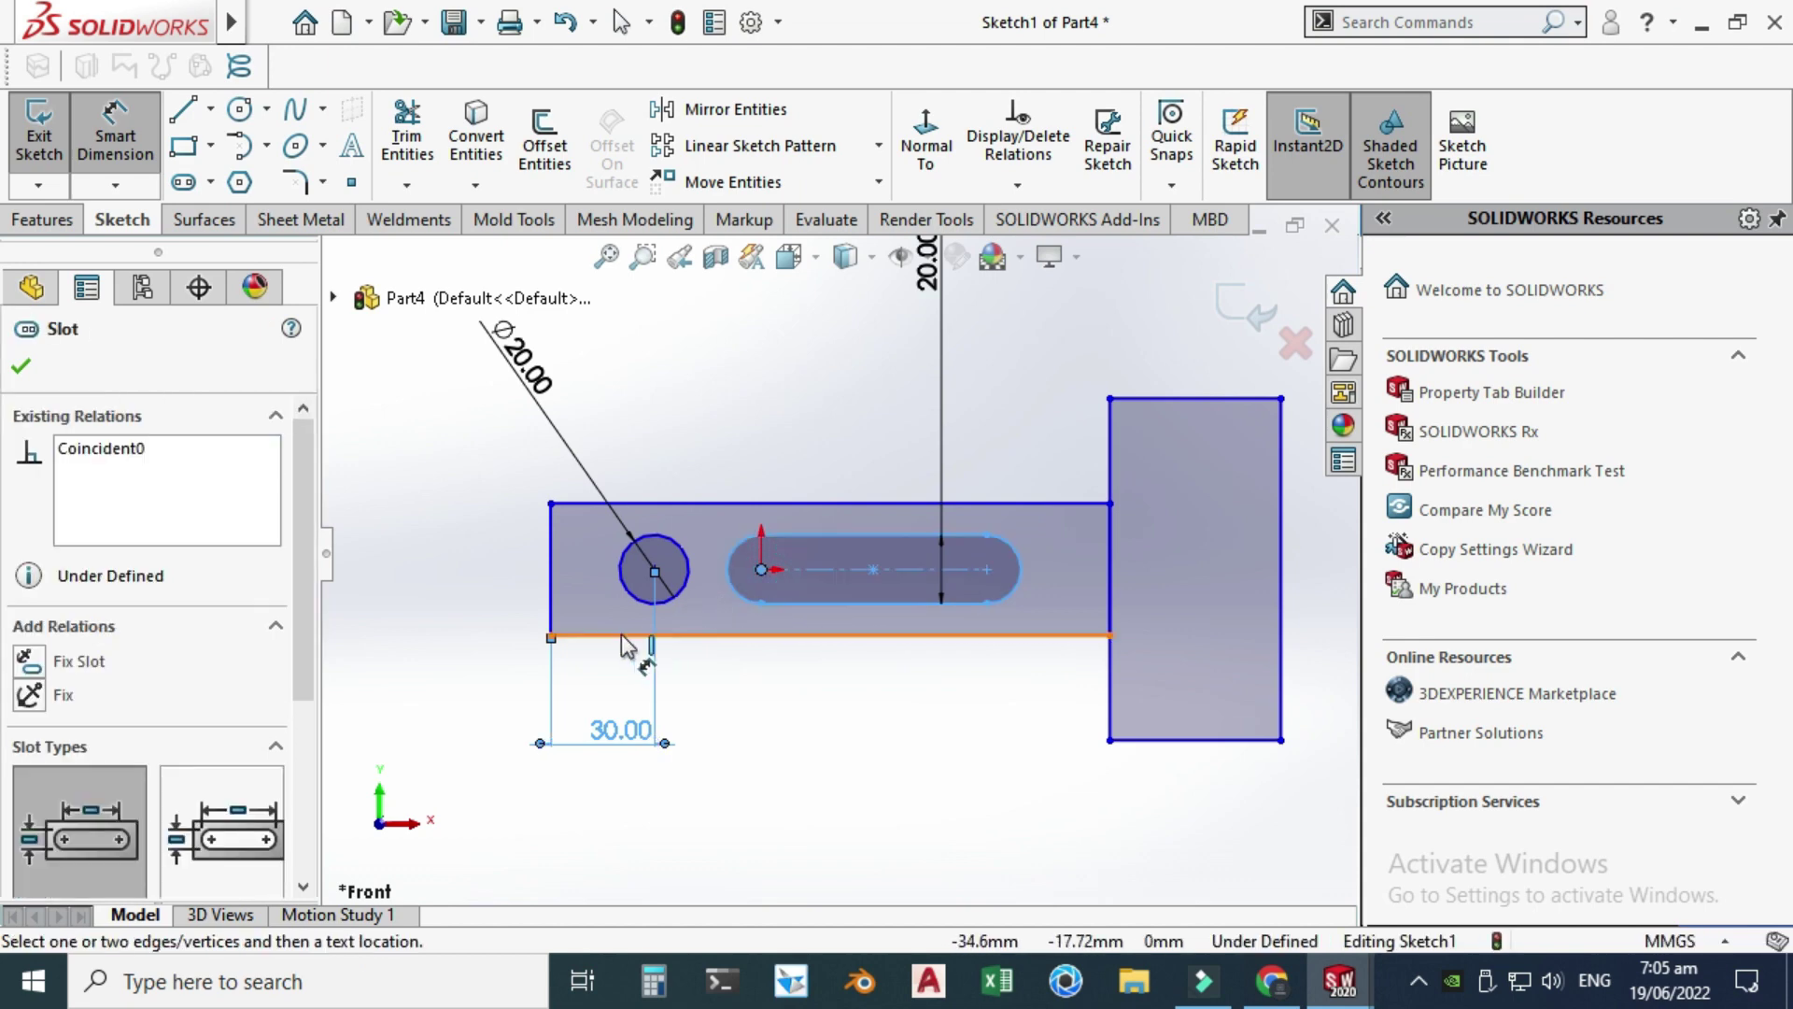
{"action": "left_click", "coordinate": [551, 588]}
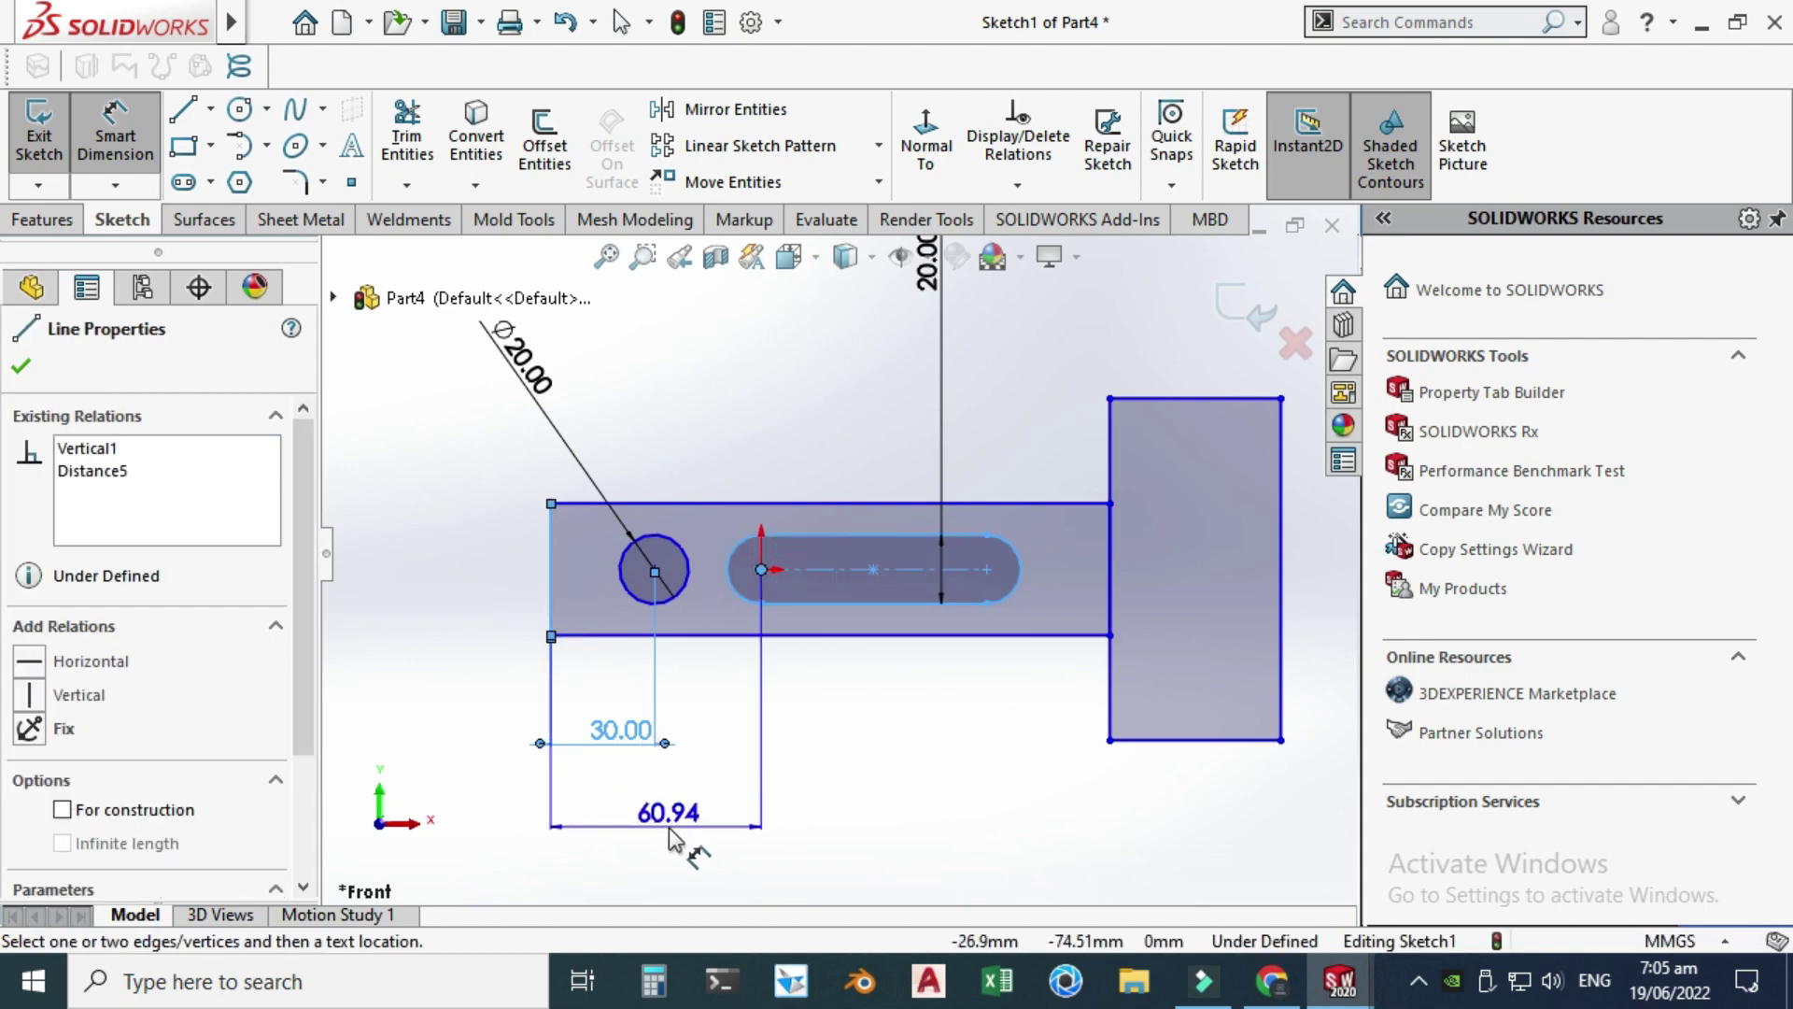
{"action": "left_click", "coordinate": [668, 827]}
{"action": "type", "text": "7"}
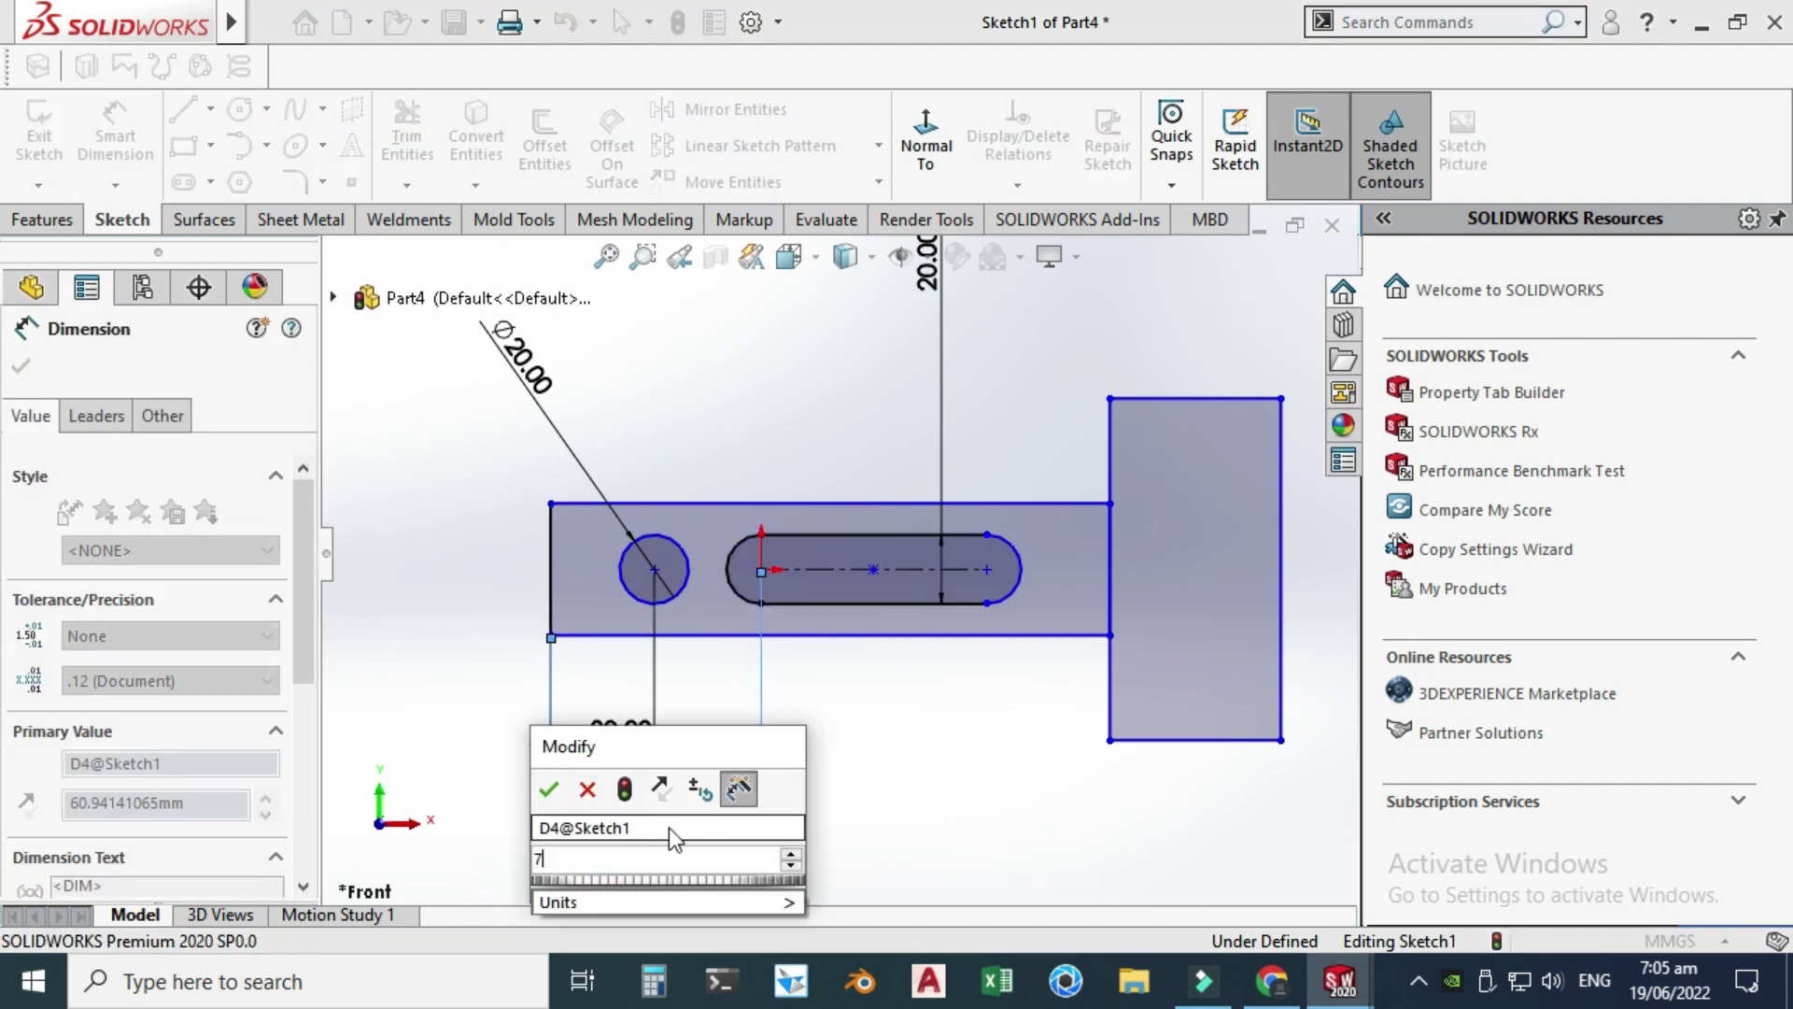
{"action": "type", "text": "0"}
{"action": "key", "text": "Return"}
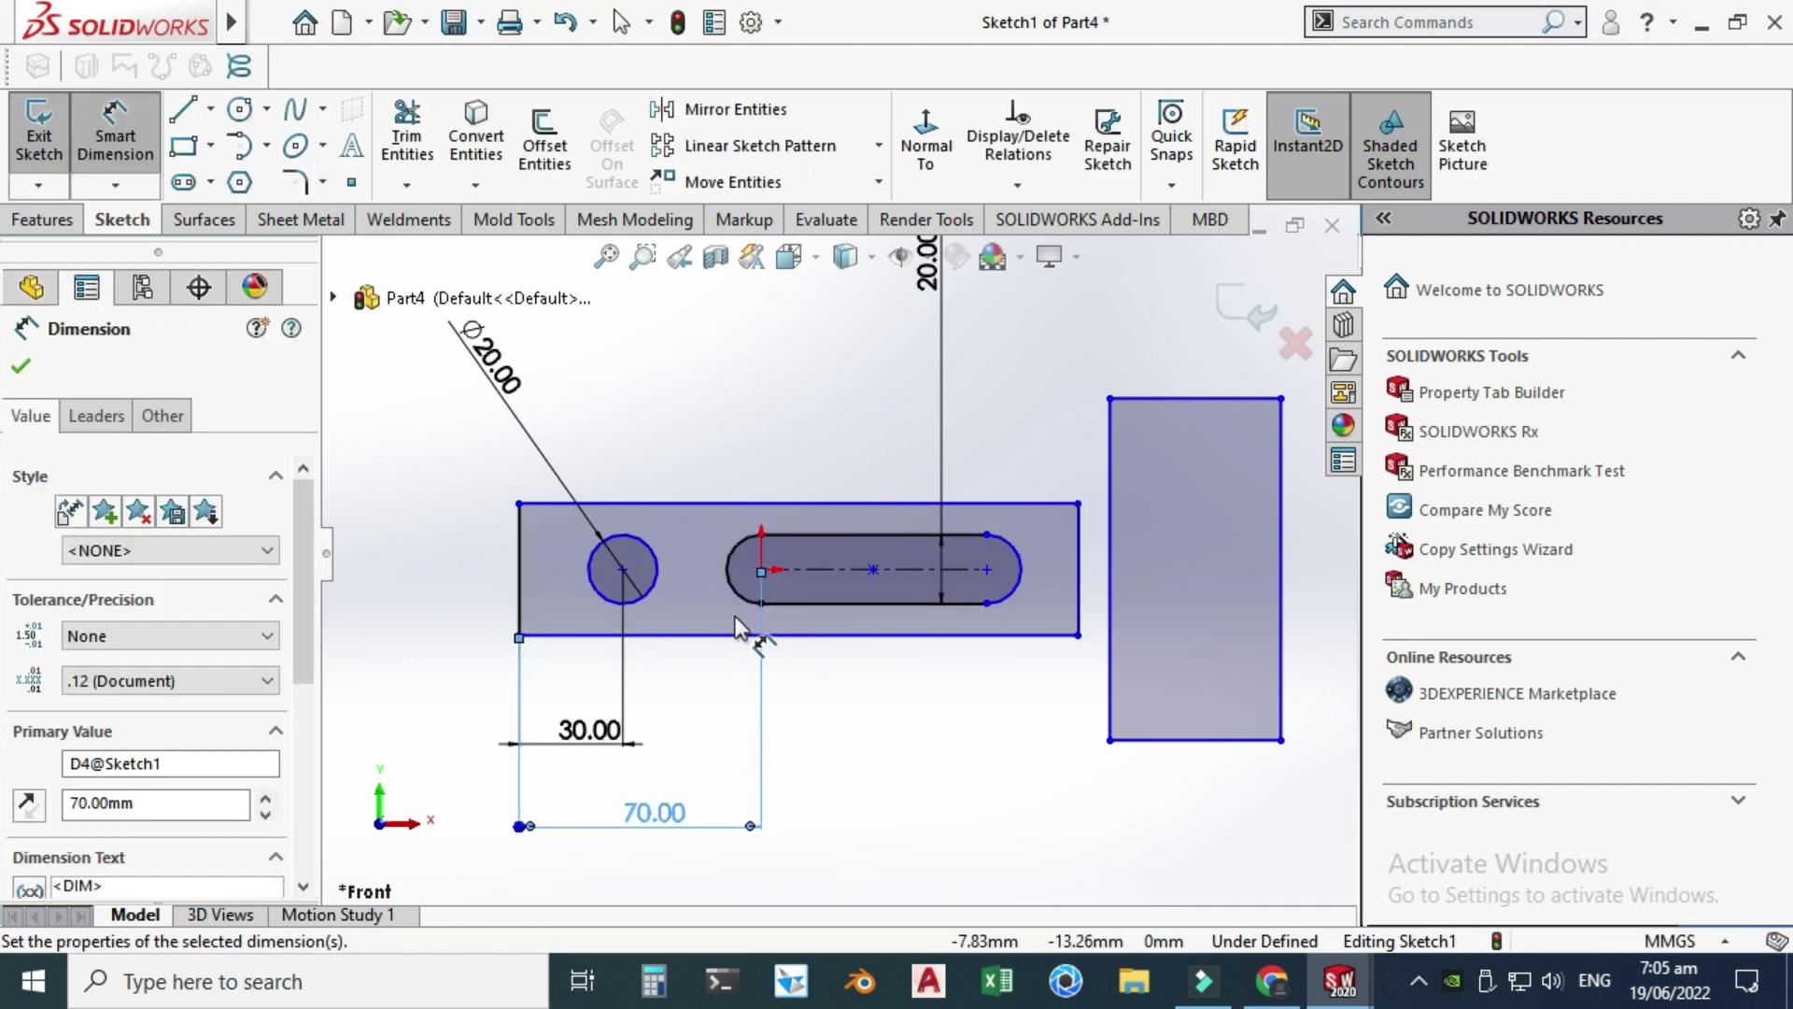
{"action": "key", "text": "Escape"}
- Add a collinear relation between the arm's right end edge and the large rectangle's left edge
{"action": "left_click", "coordinate": [1076, 590]}
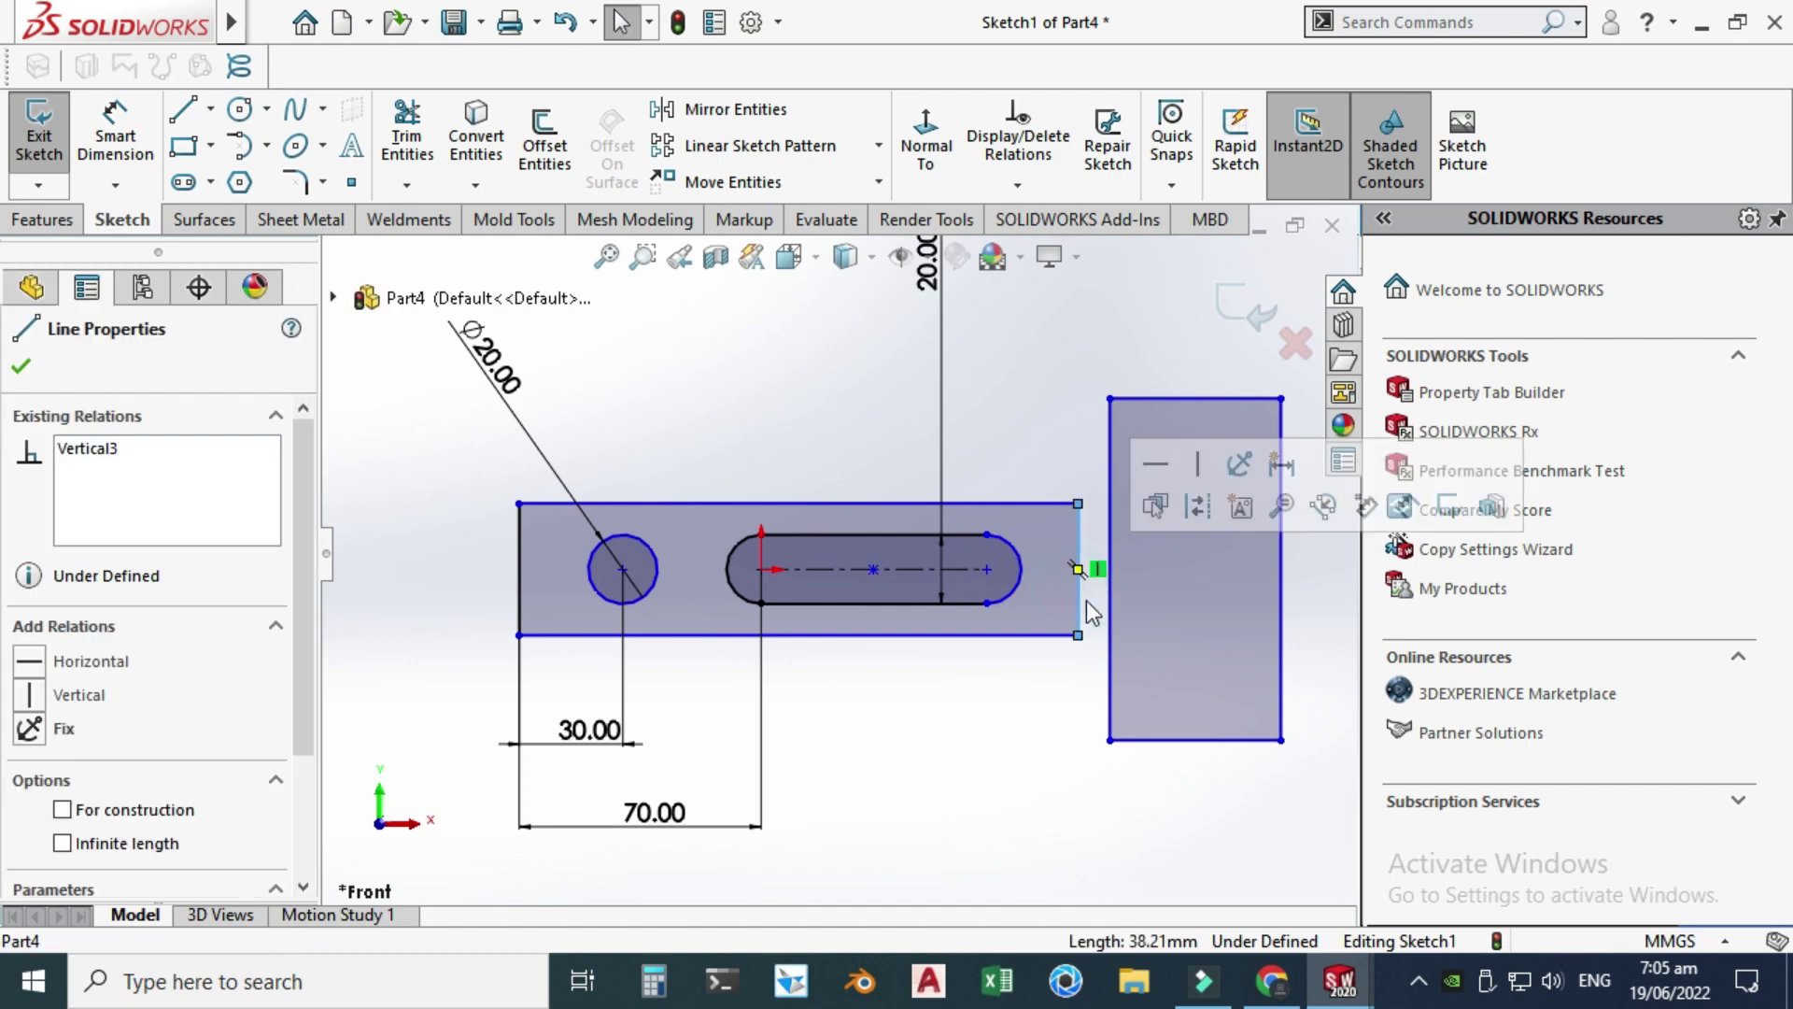
{"action": "left_click", "coordinate": [1110, 612], "text": "ctrl"}
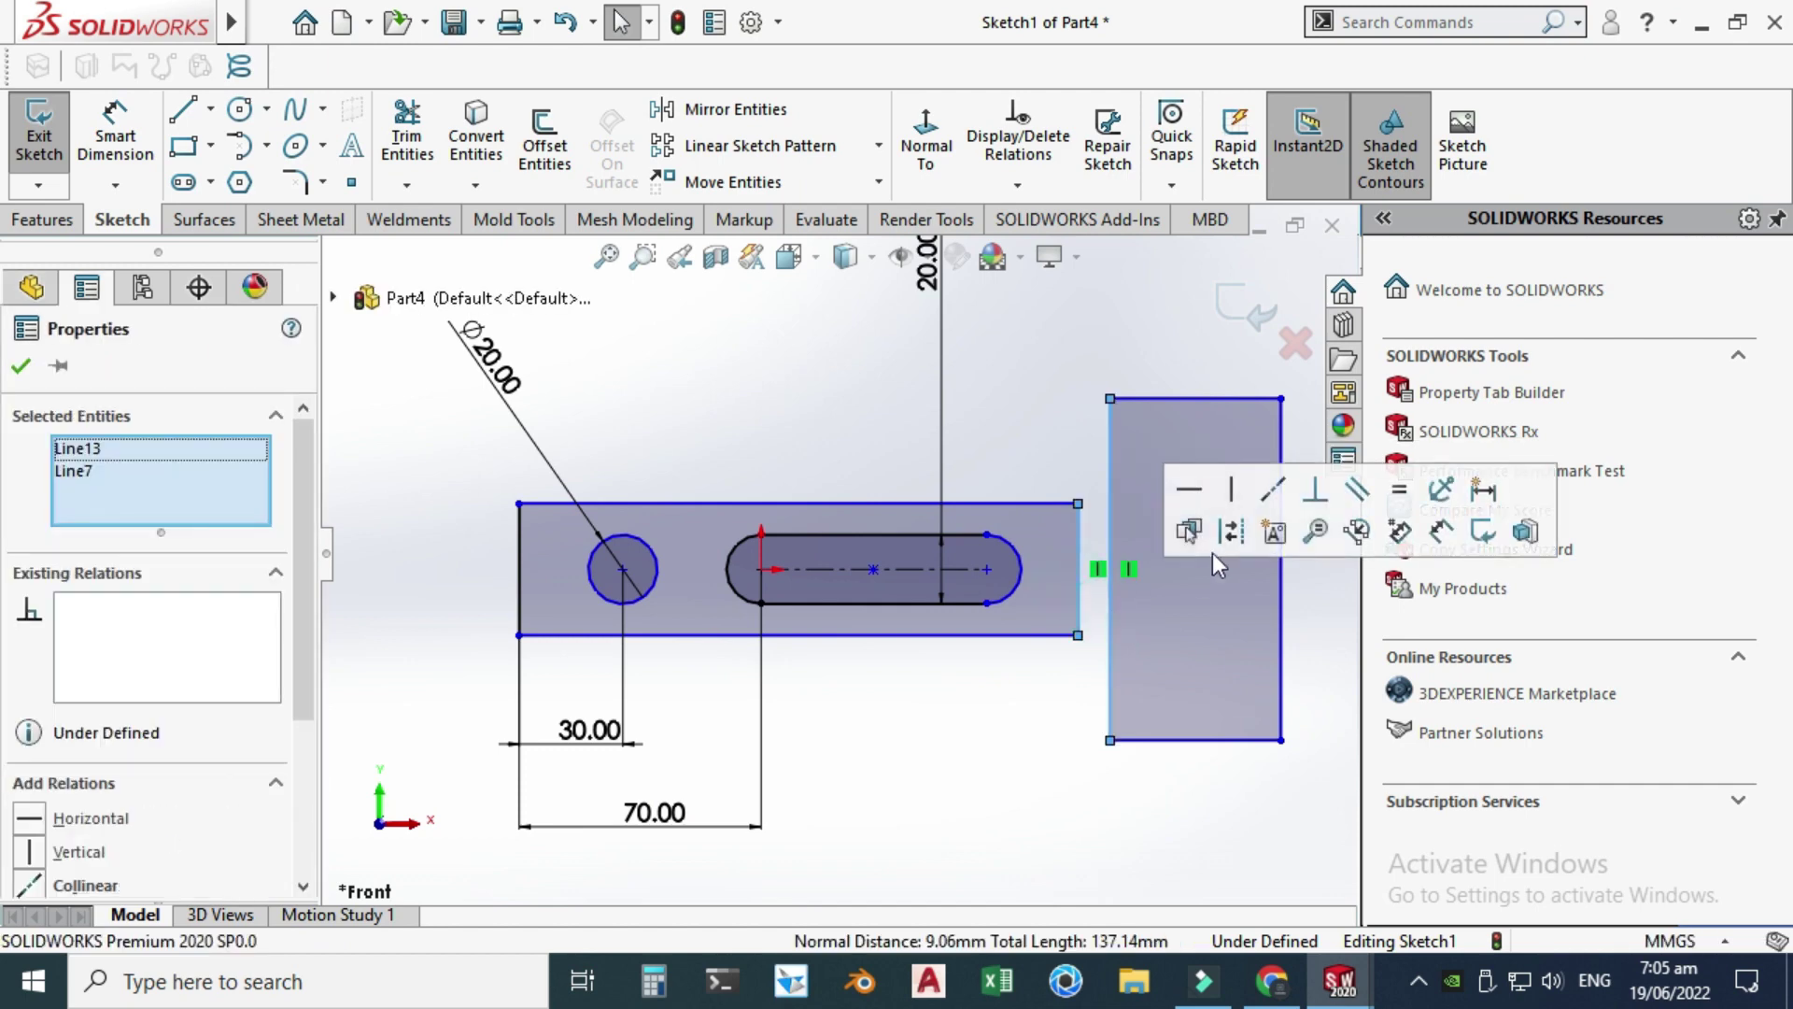
{"action": "left_click", "coordinate": [1265, 503]}
{"action": "key", "text": "Escape"}
- Dimension the large rectangle's height as 150 mm on its right edge
{"action": "scroll", "coordinate": [896, 551], "scroll_direction": "up", "scroll_amount": 3}
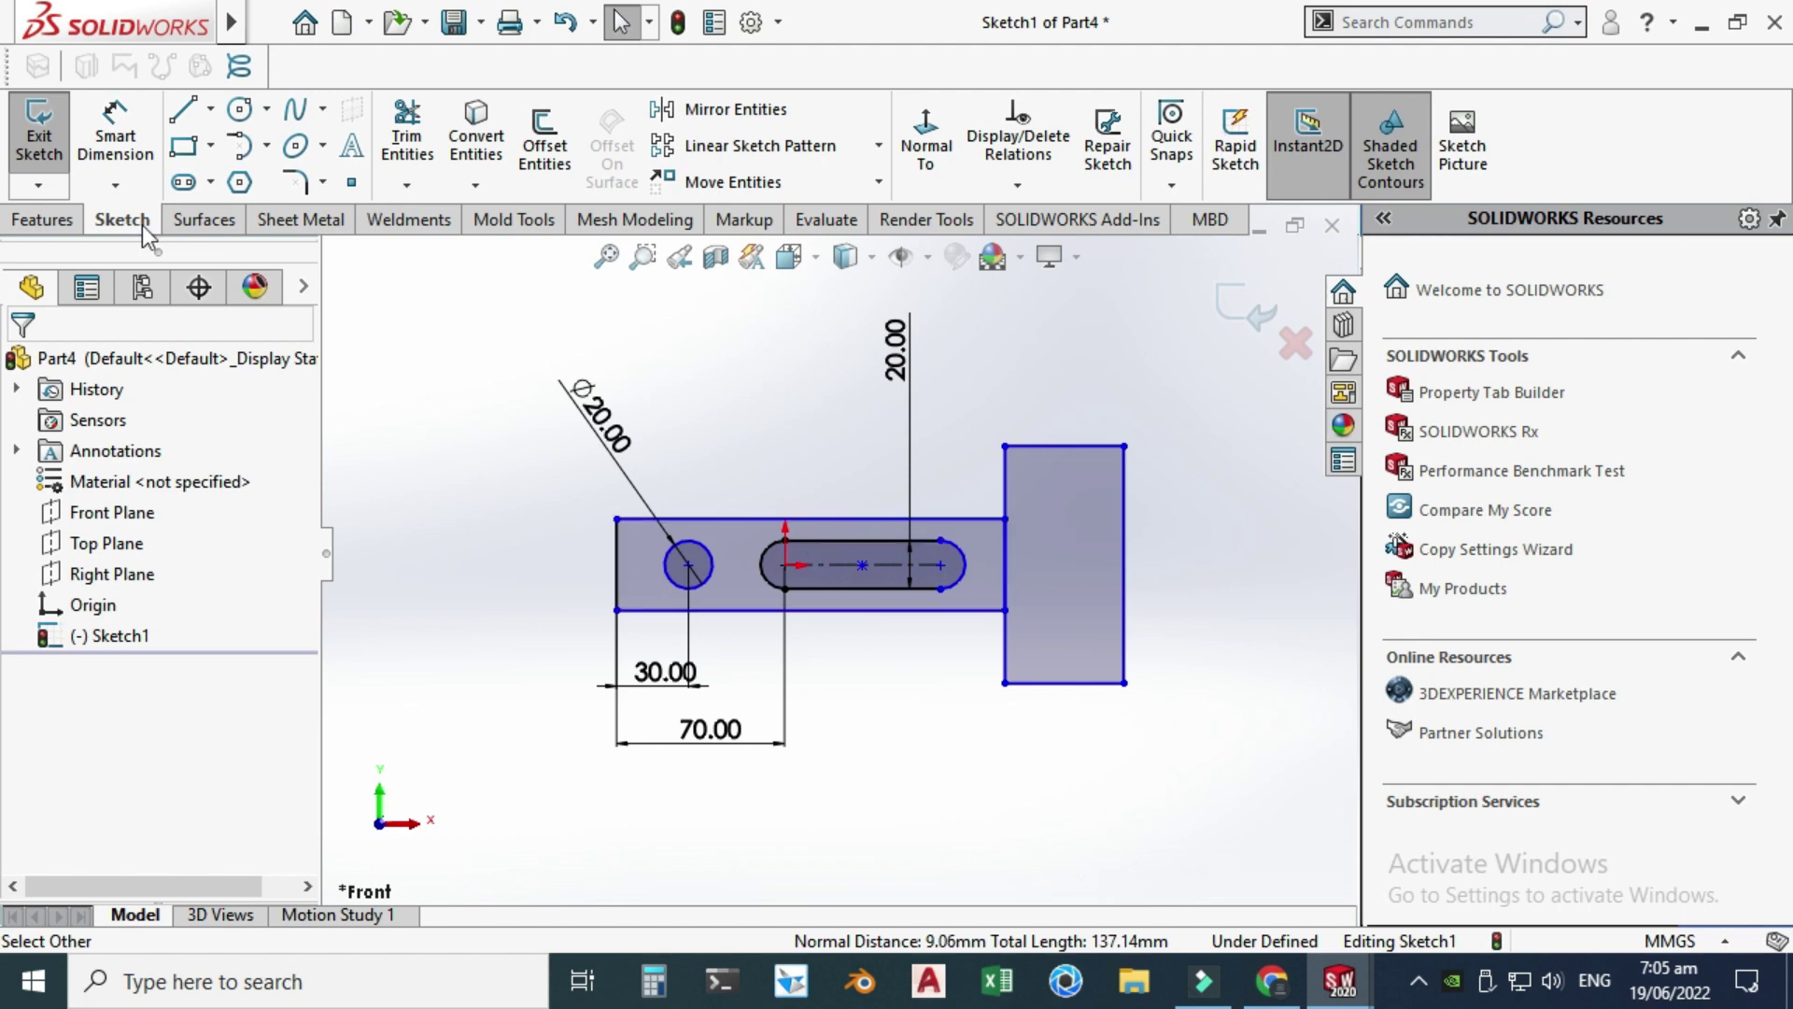
{"action": "left_click", "coordinate": [115, 140]}
{"action": "left_click", "coordinate": [1125, 492]}
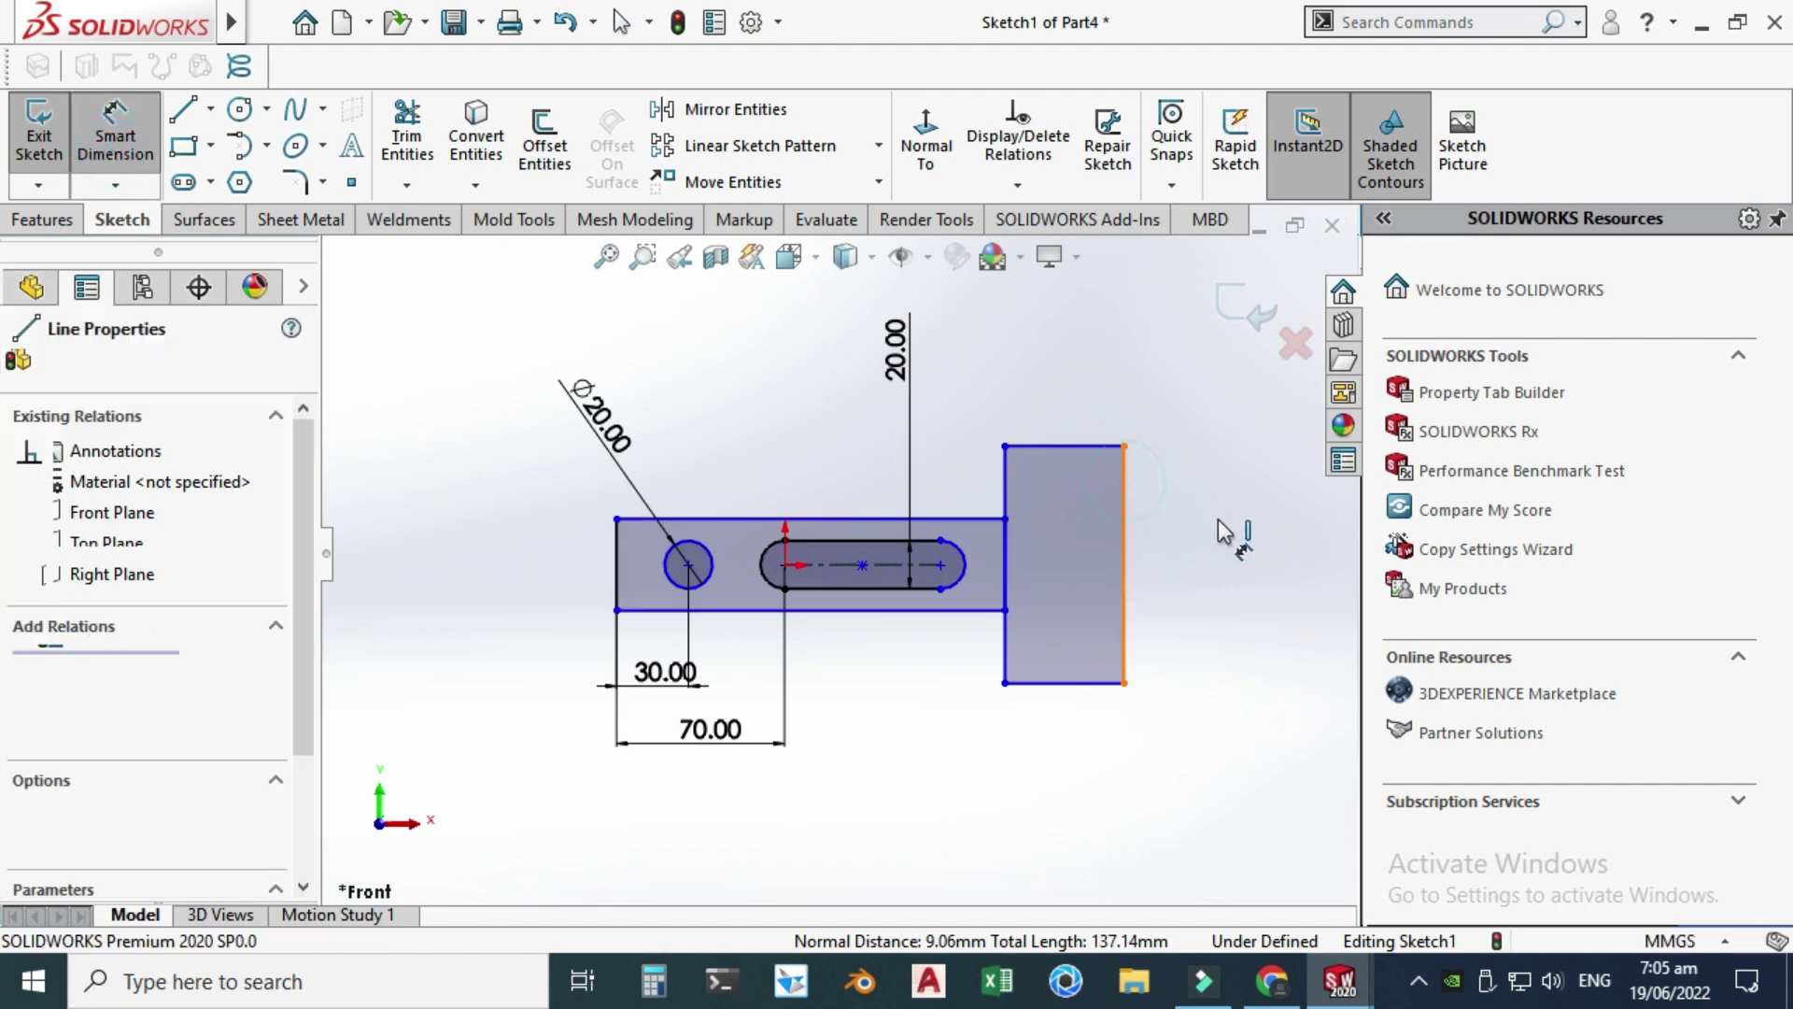
{"action": "left_click", "coordinate": [1235, 534]}
{"action": "type", "text": "150"}
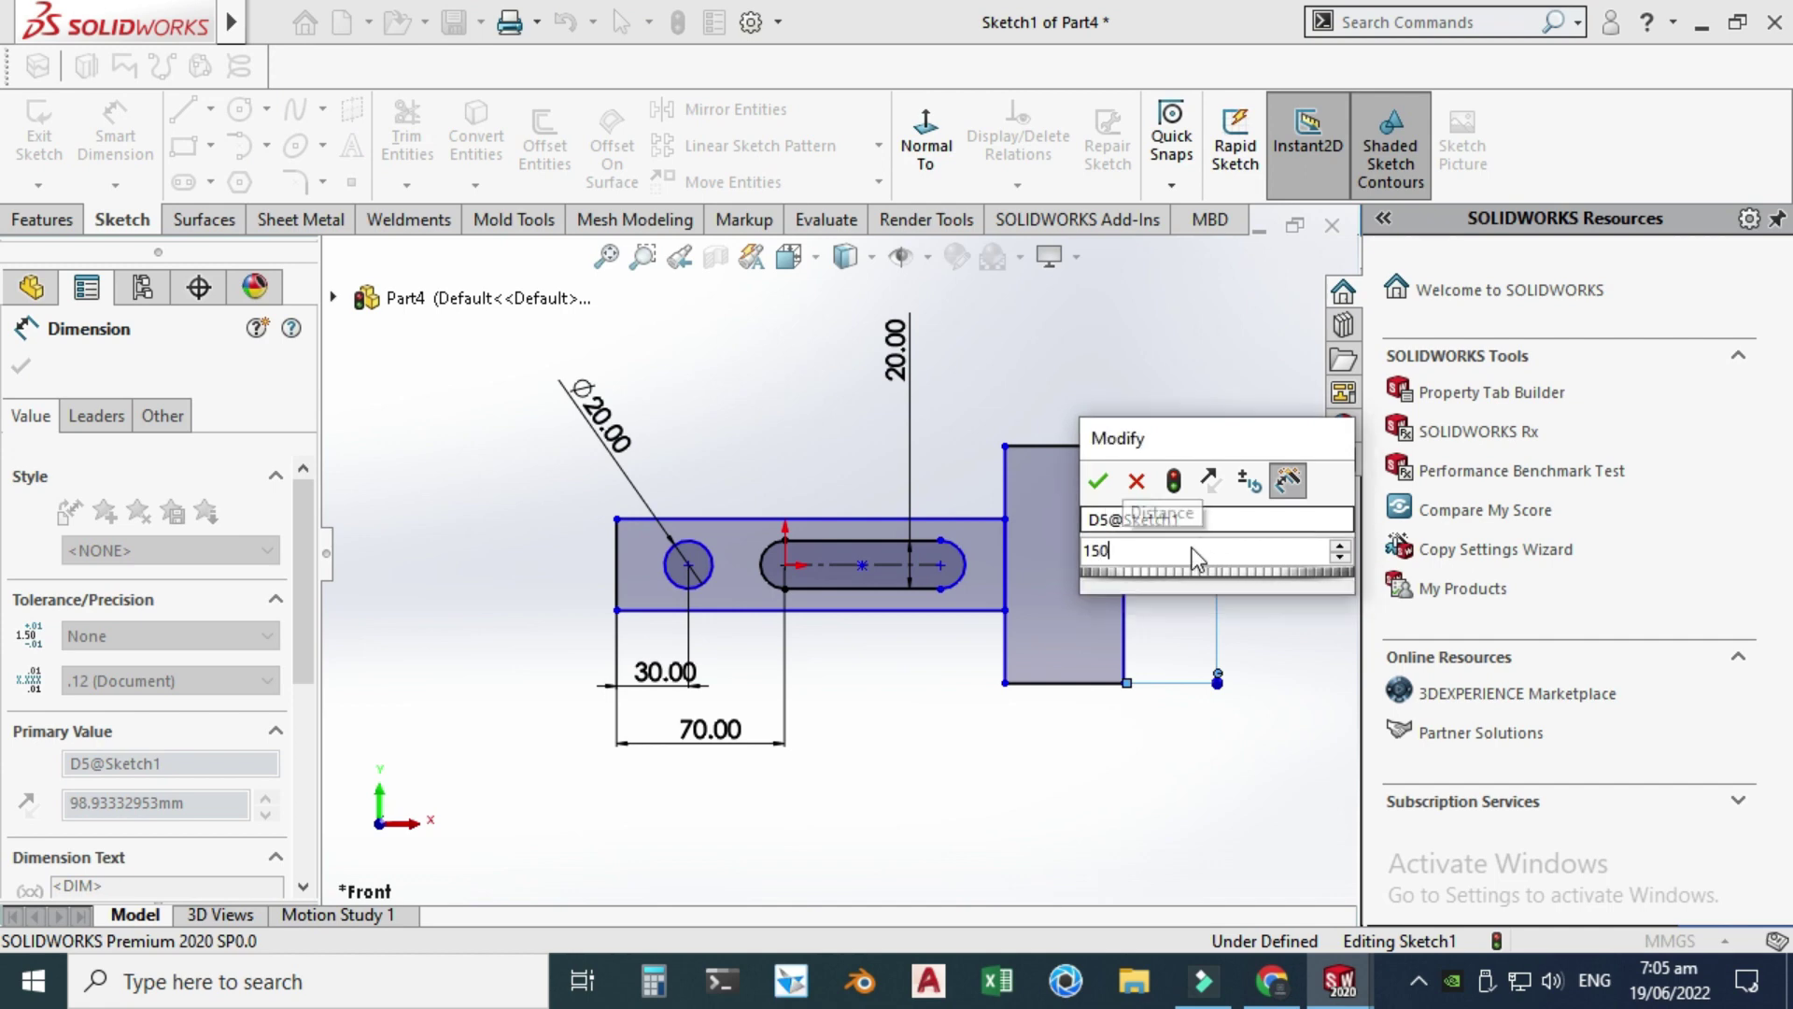
{"action": "key", "text": "Return"}
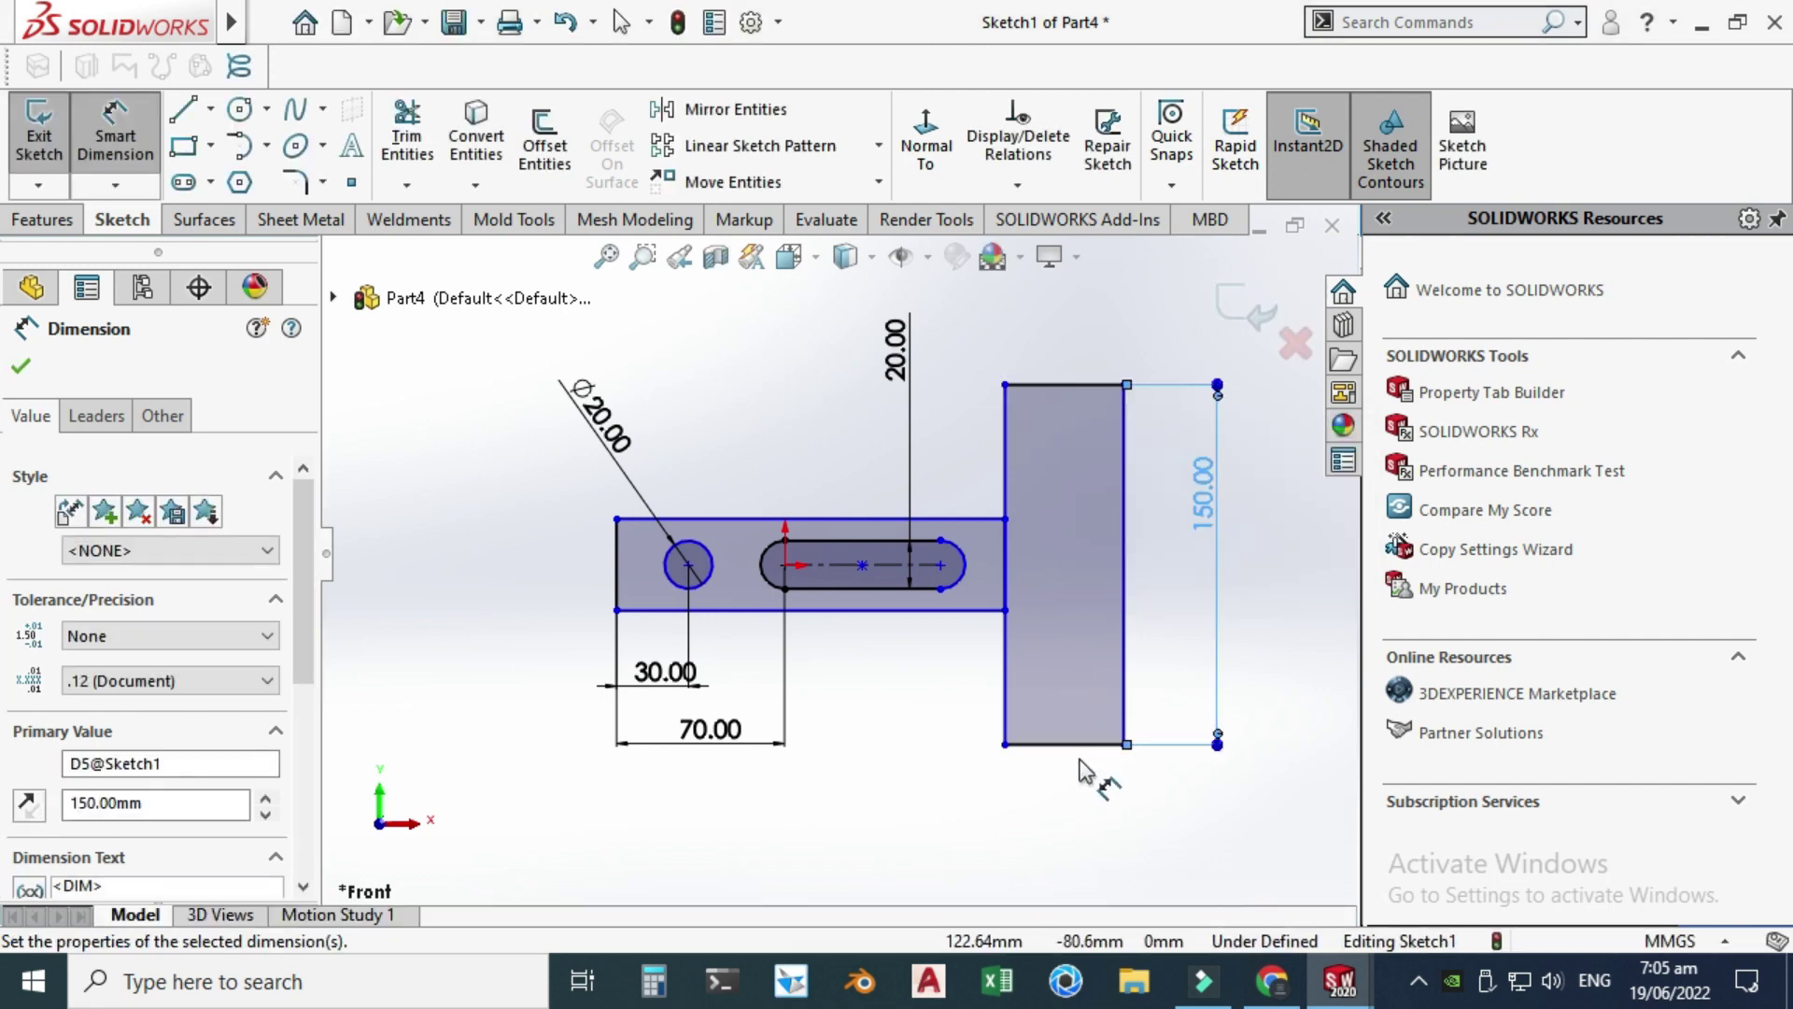
- Dimension the large rectangle's width as 90 mm along its bottom edge
{"action": "left_click", "coordinate": [1083, 747]}
{"action": "left_click", "coordinate": [1073, 839]}
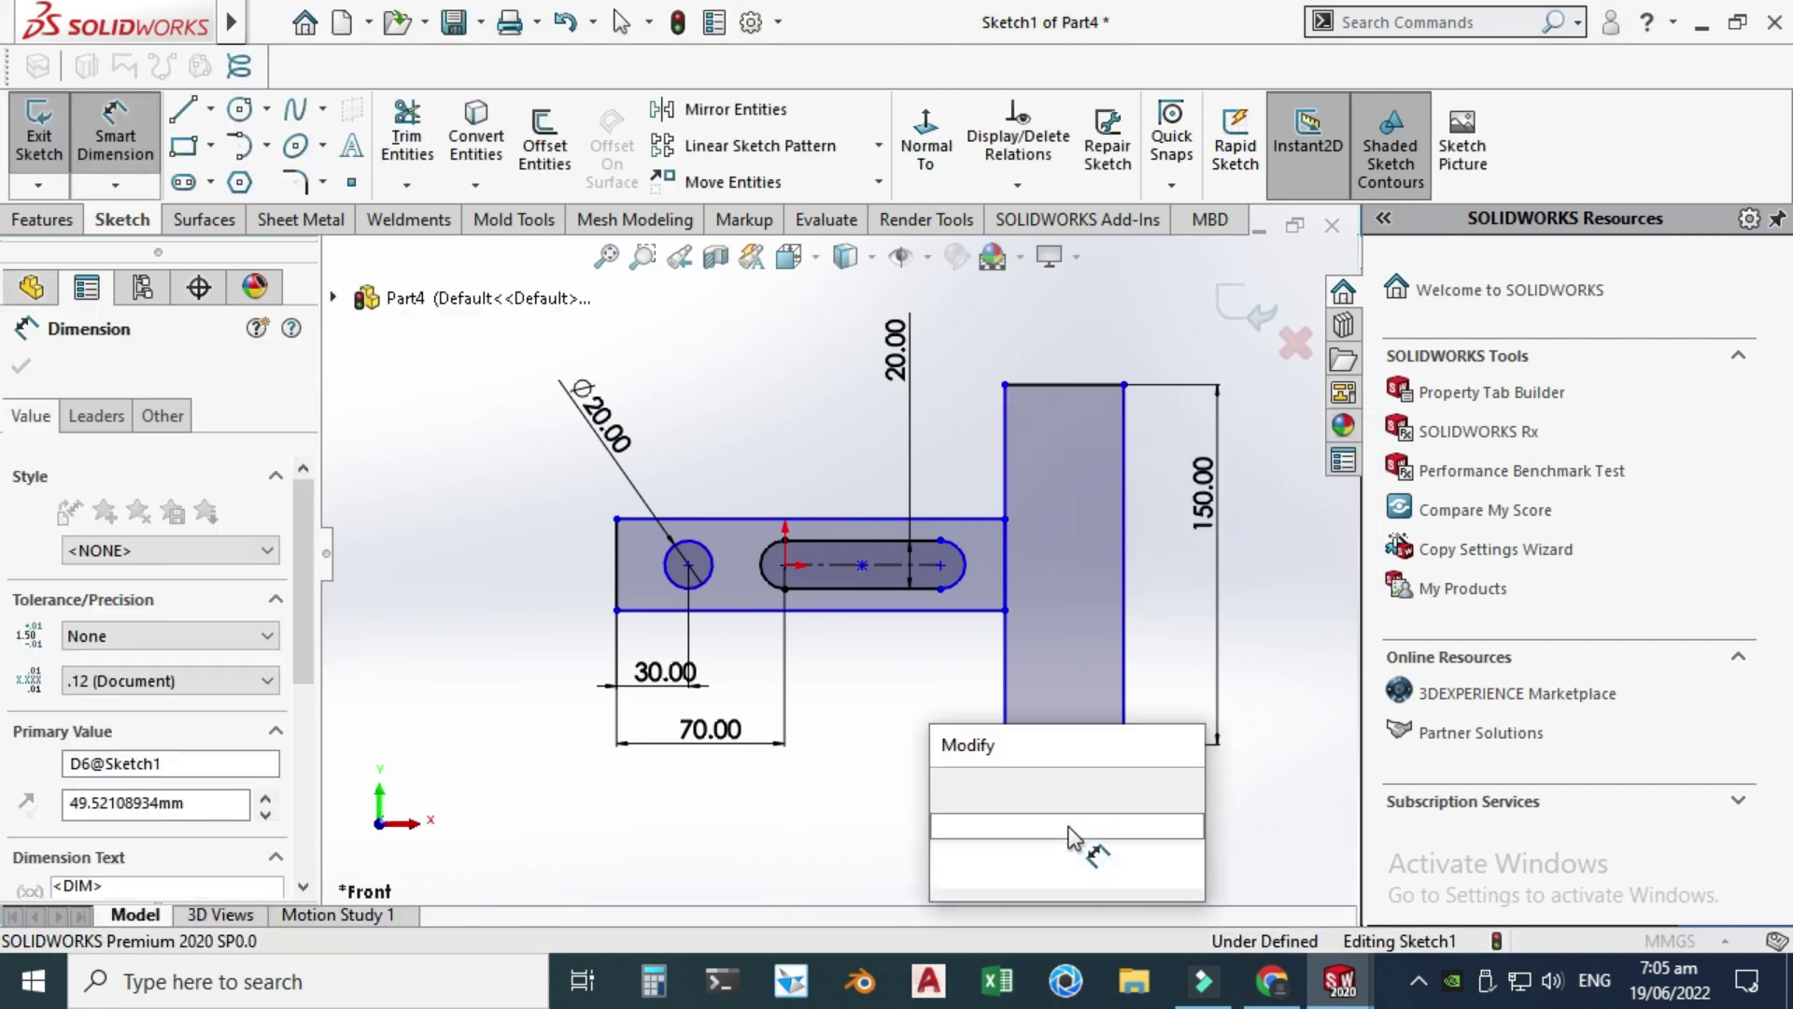
{"action": "type", "text": "90"}
{"action": "key", "text": "Return"}
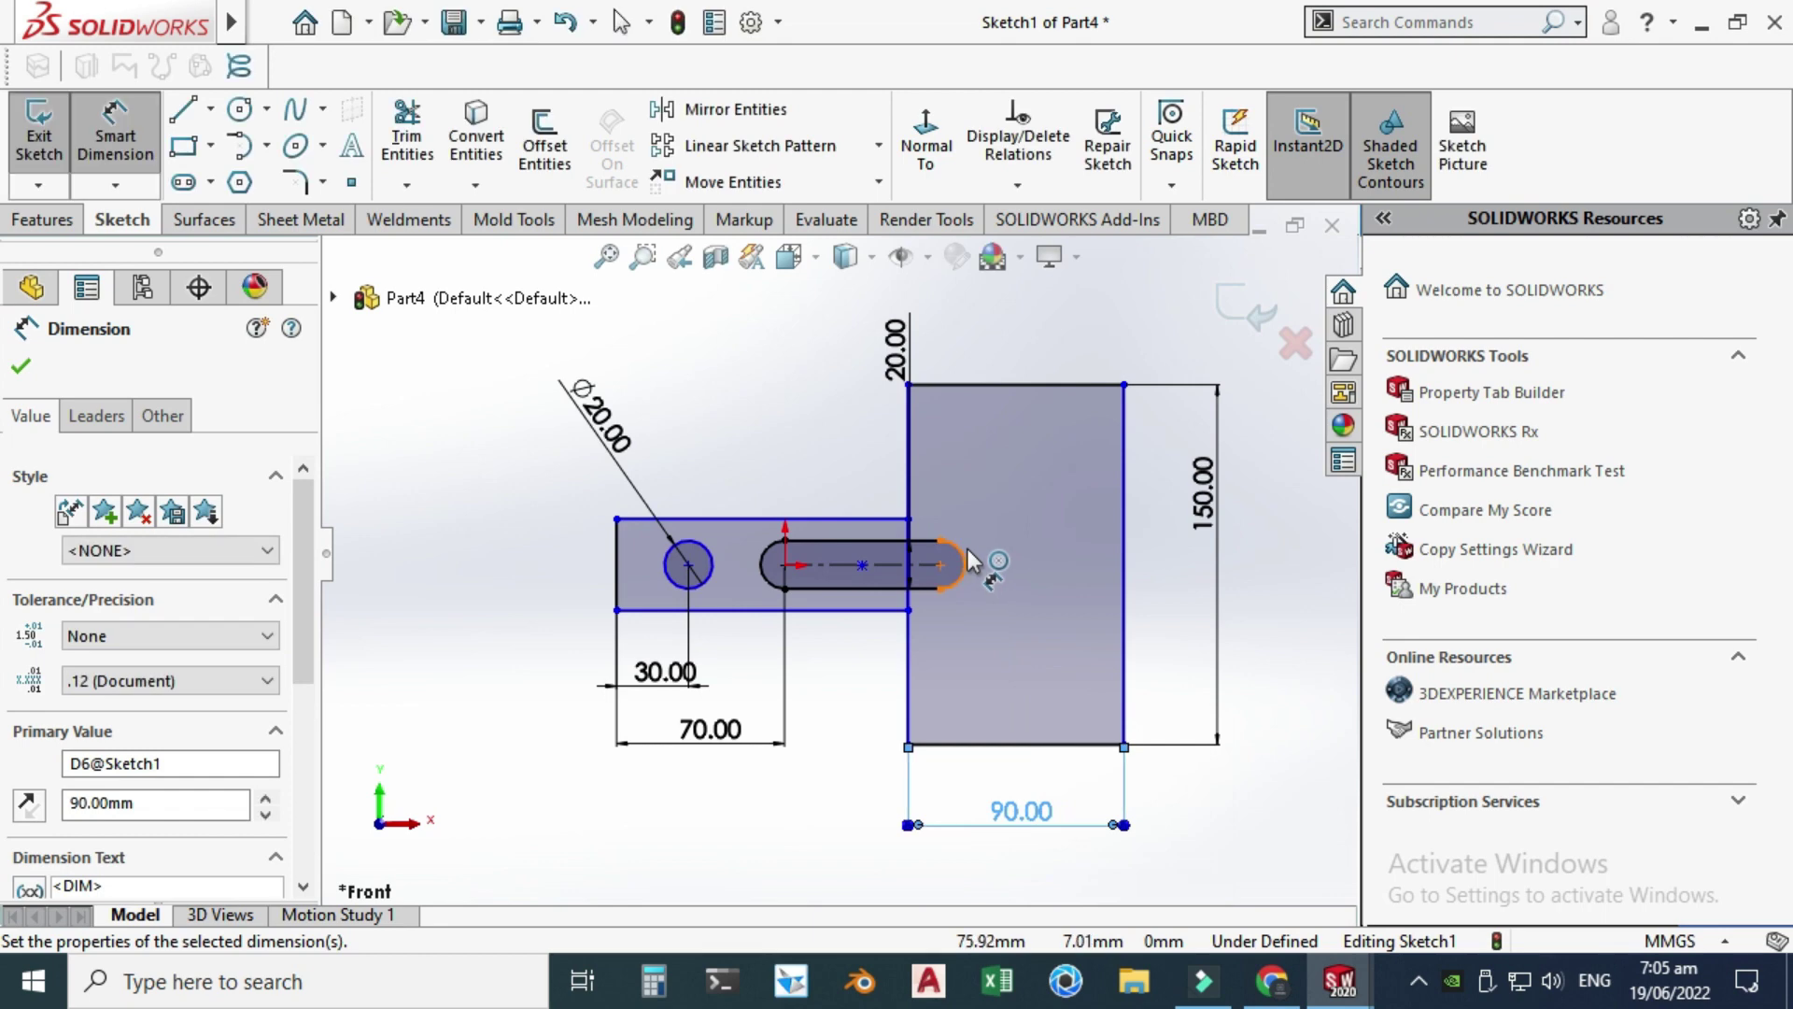
{"action": "key", "text": "Escape"}
- Move the large rectangle clear of the slot and dimension the arm's length between its end edges as 450 mm
{"action": "left_click_drag", "start_coordinate": [907, 642], "coordinate": [977, 633]}
{"action": "key", "text": "Escape"}
{"action": "scroll", "coordinate": [882, 581], "scroll_direction": "up", "scroll_amount": 2}
{"action": "scroll", "coordinate": [792, 537], "scroll_direction": "down", "scroll_amount": 1}
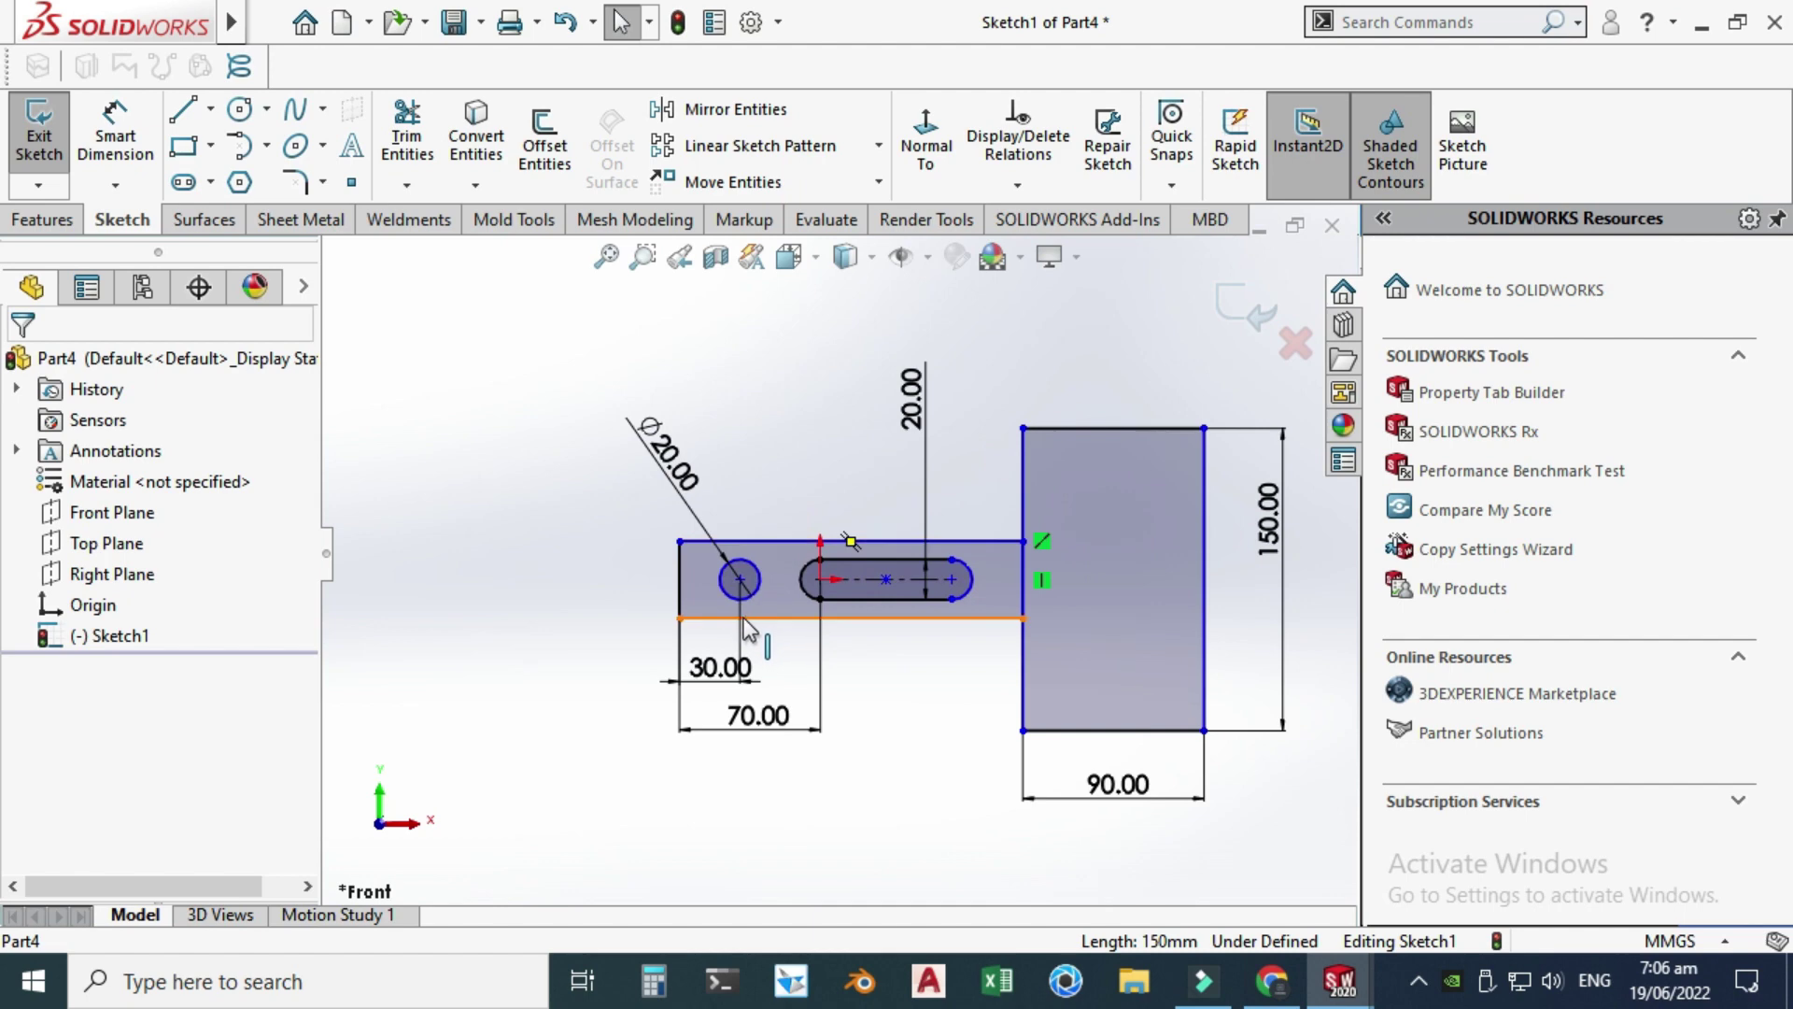
{"action": "left_click", "coordinate": [116, 126]}
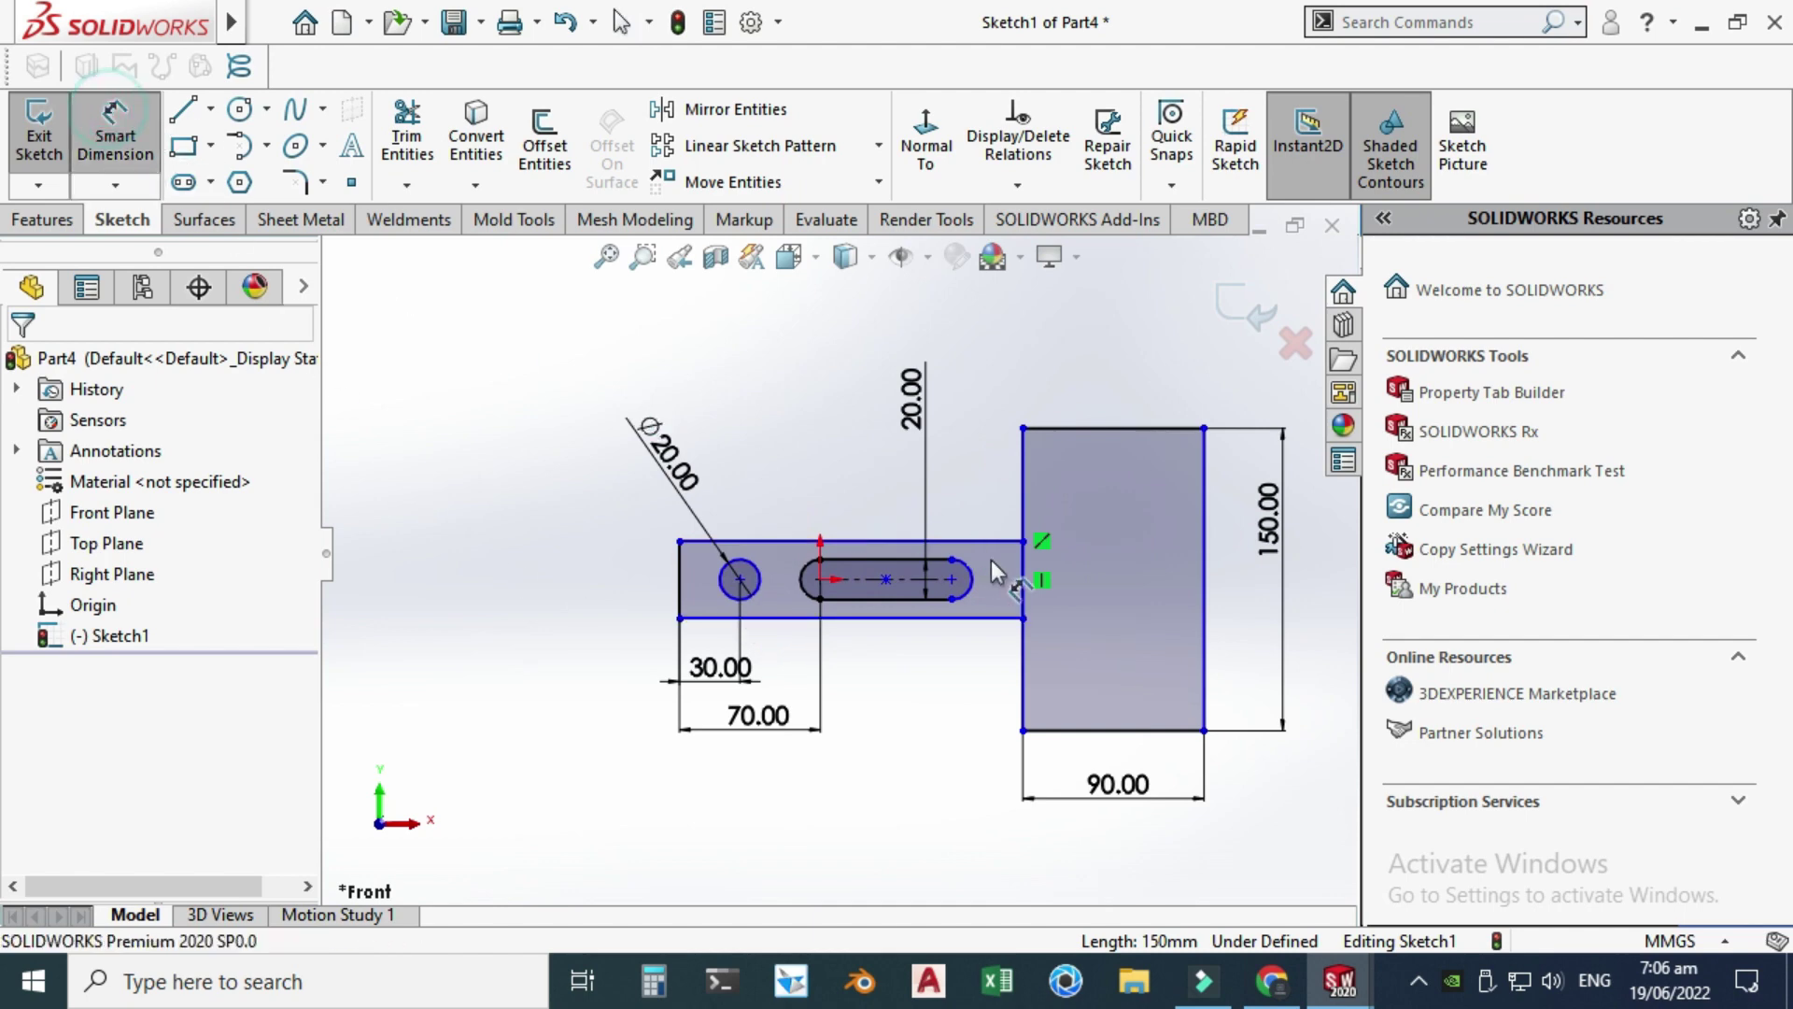
{"action": "left_click", "coordinate": [1030, 597]}
{"action": "left_click", "coordinate": [680, 579]}
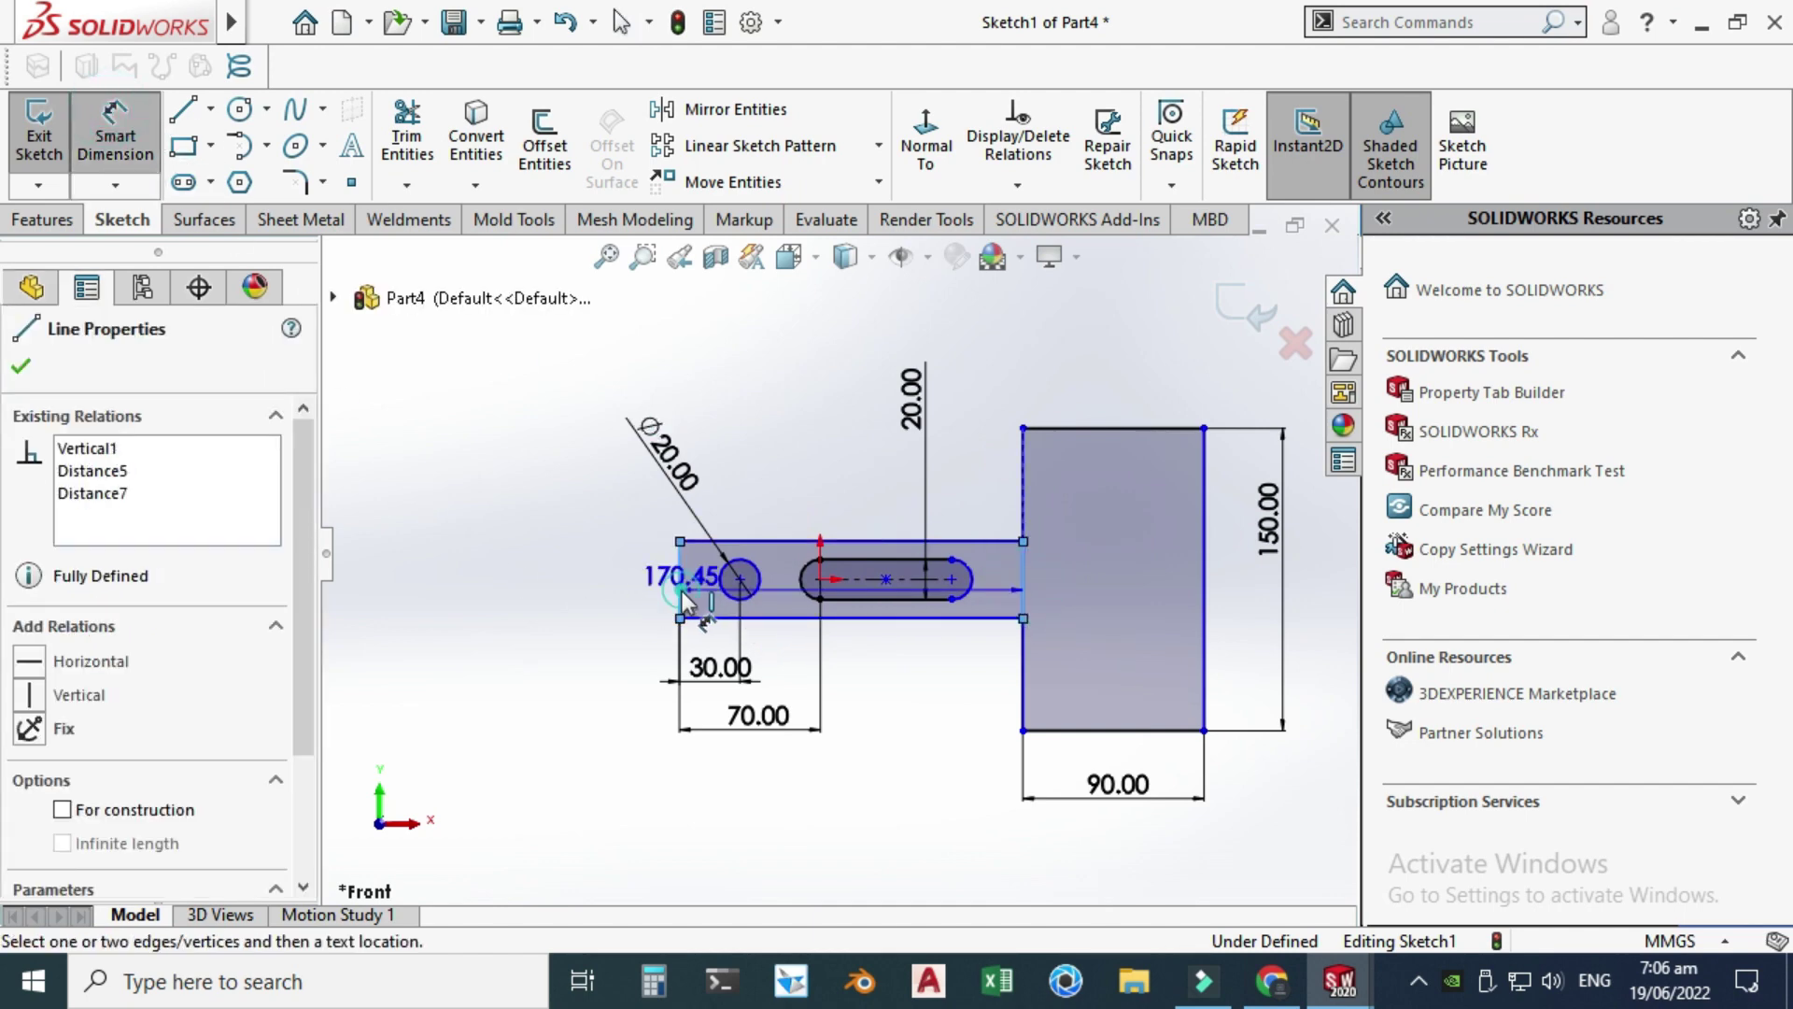
{"action": "scroll", "coordinate": [837, 555], "scroll_direction": "up", "scroll_amount": 2}
{"action": "left_click", "coordinate": [800, 768]}
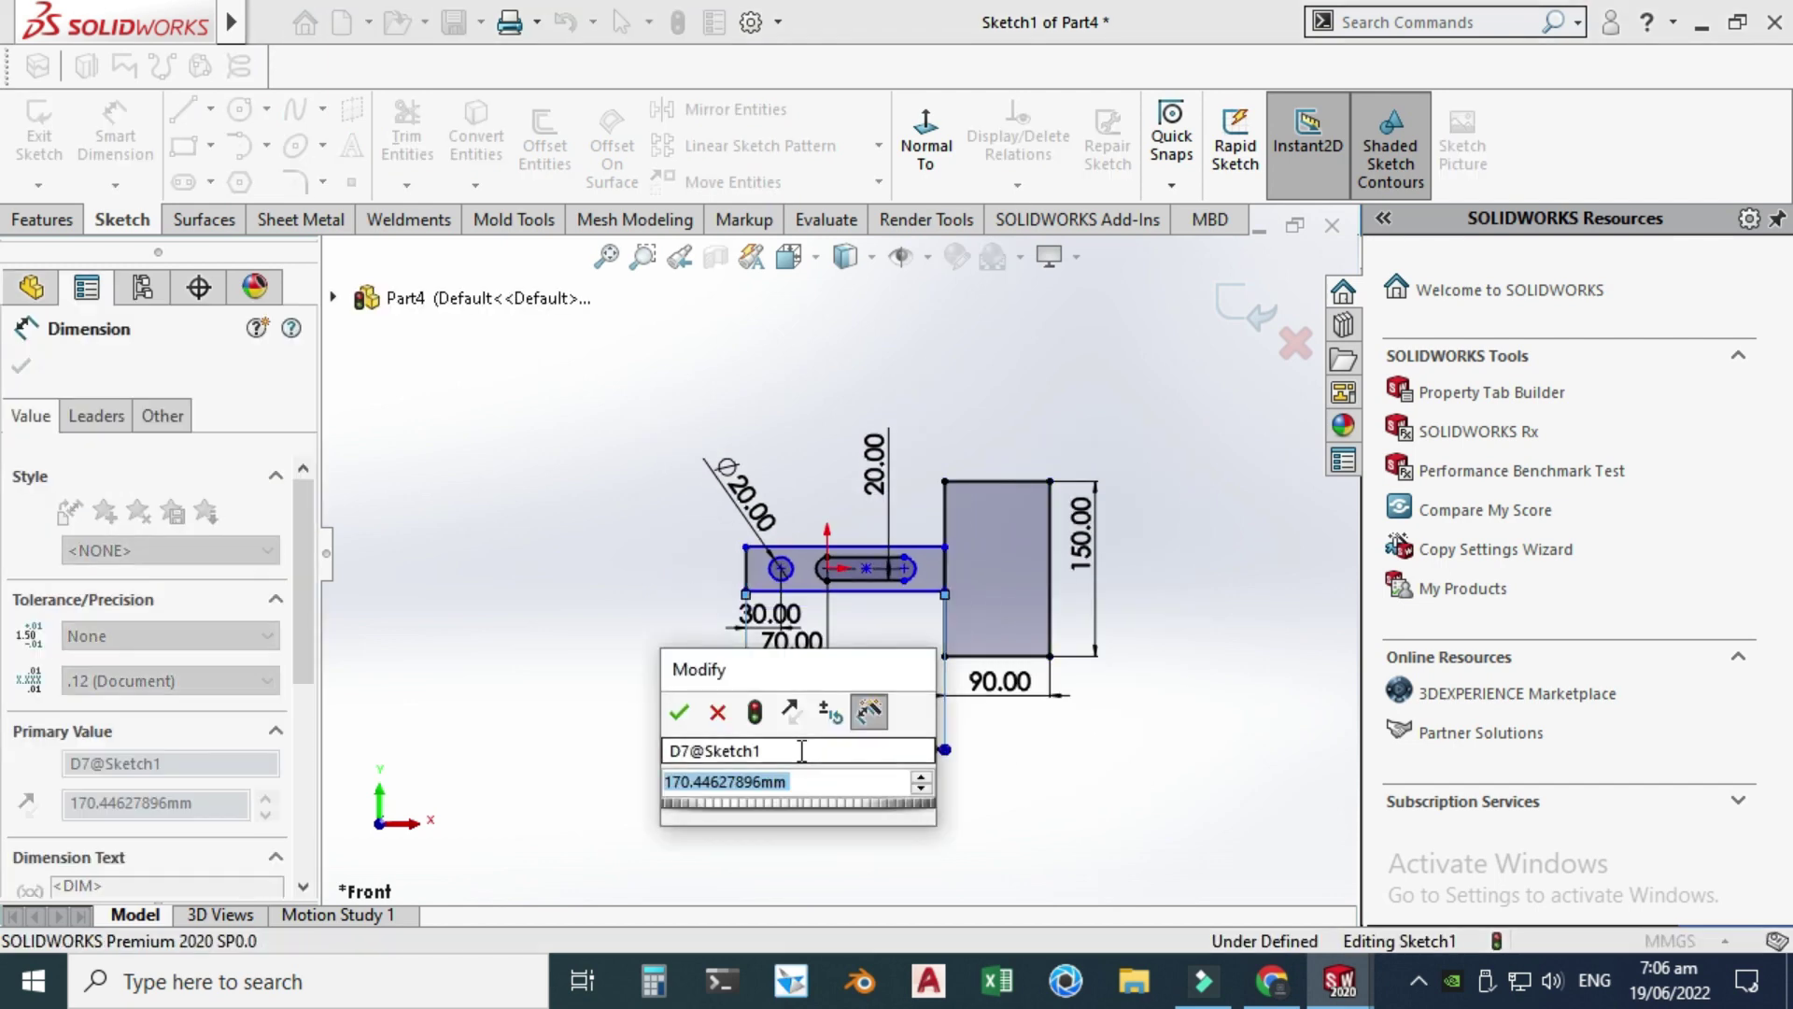
{"action": "type", "text": "450"}
{"action": "key", "text": "Return"}
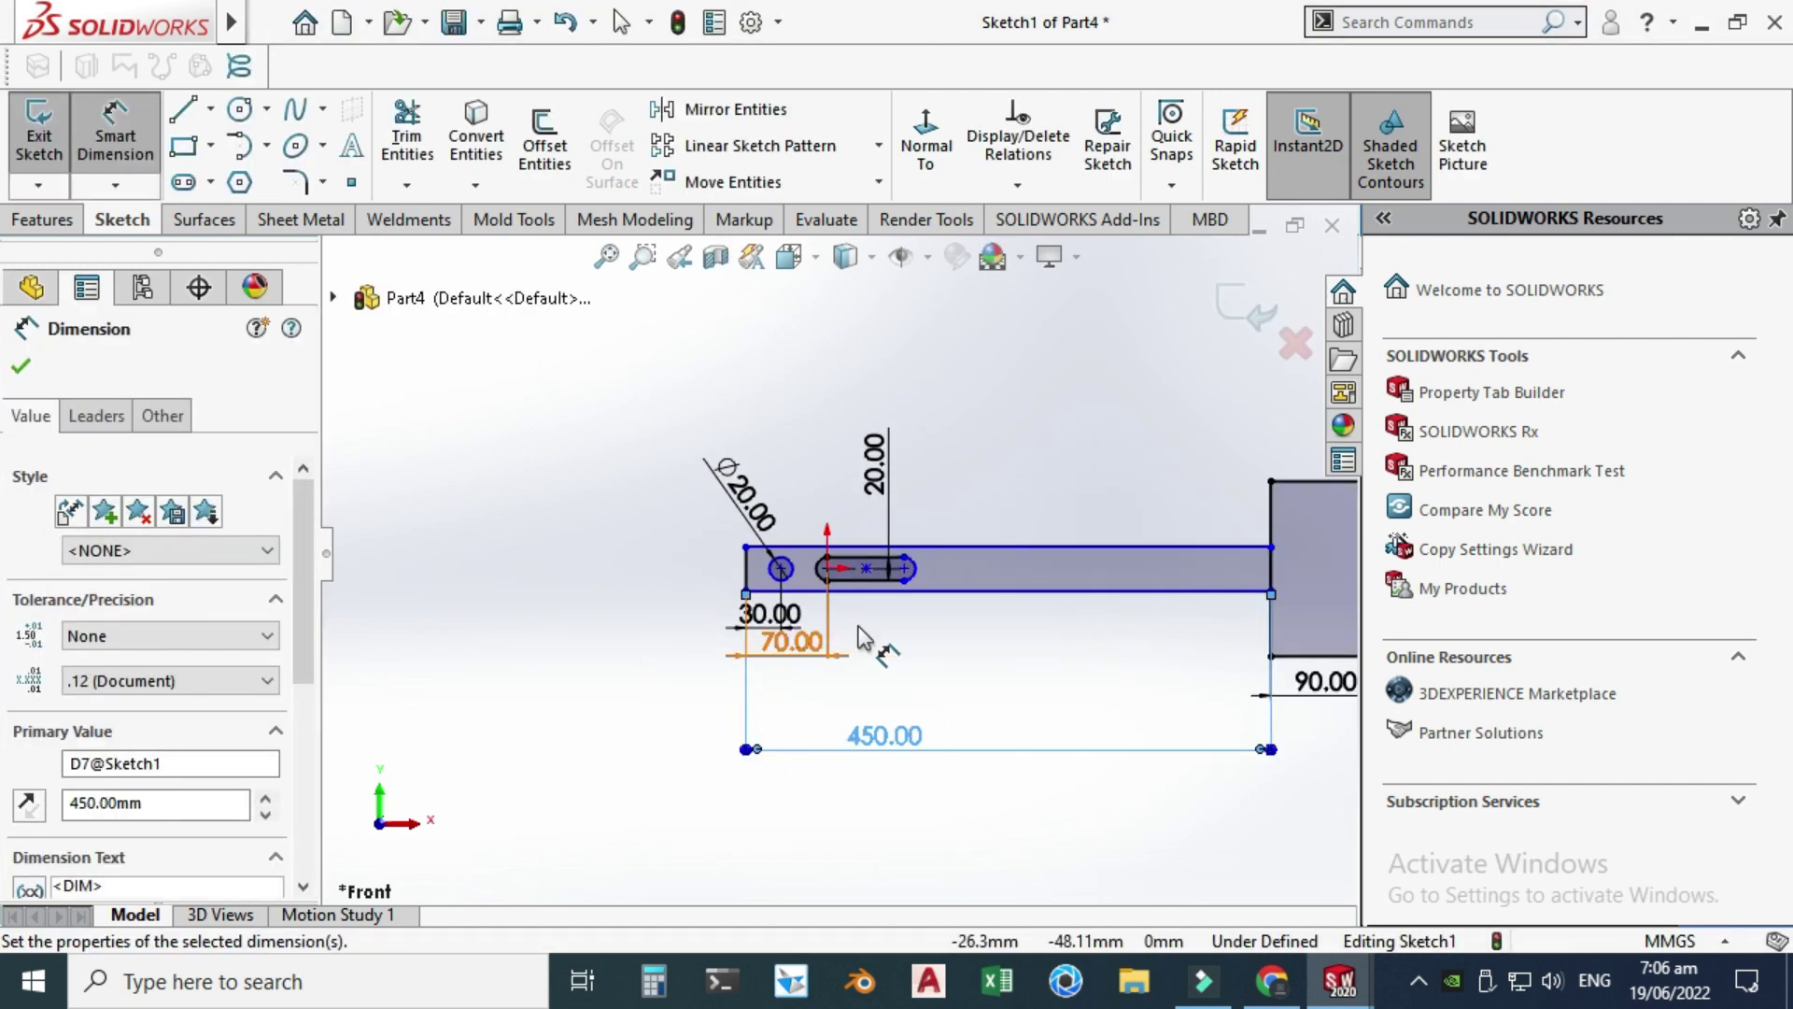
{"action": "key", "text": "Escape"}
- Dimension the distance between the slot's two arc centres as 250 mm
{"action": "scroll", "coordinate": [932, 563], "scroll_direction": "down", "scroll_amount": 1}
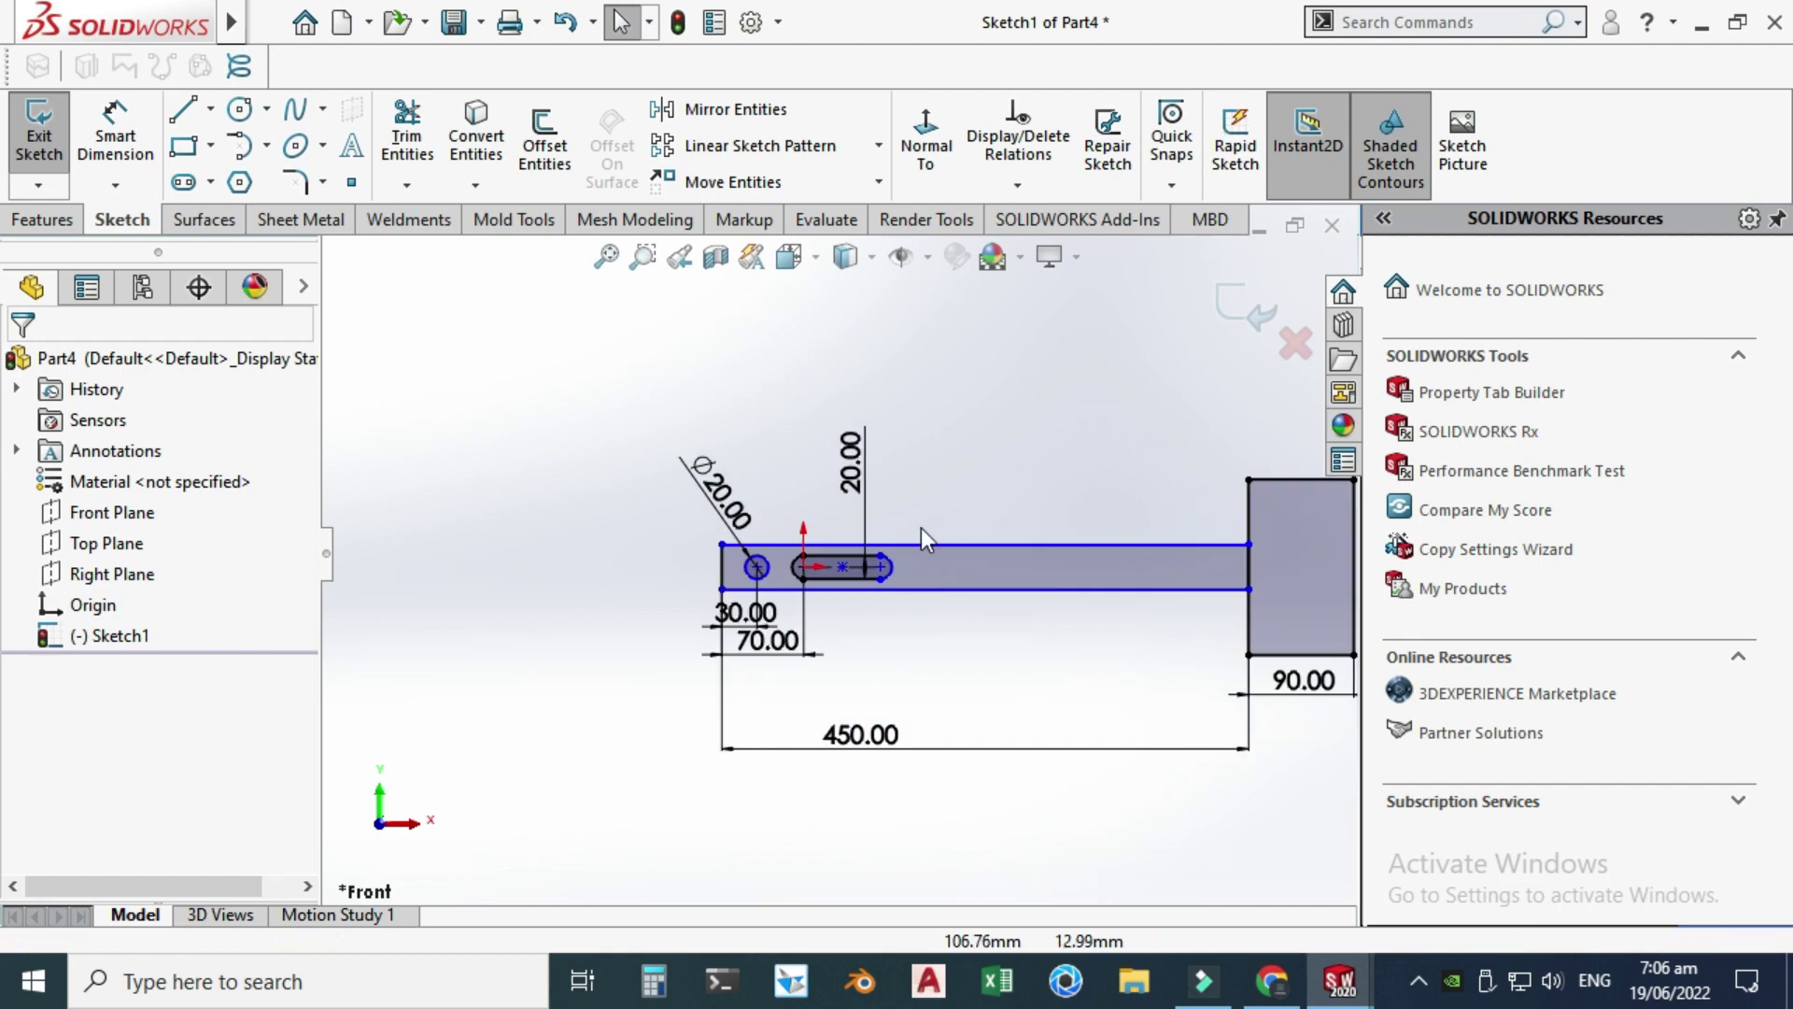
{"action": "scroll", "coordinate": [818, 521], "scroll_direction": "down", "scroll_amount": 2}
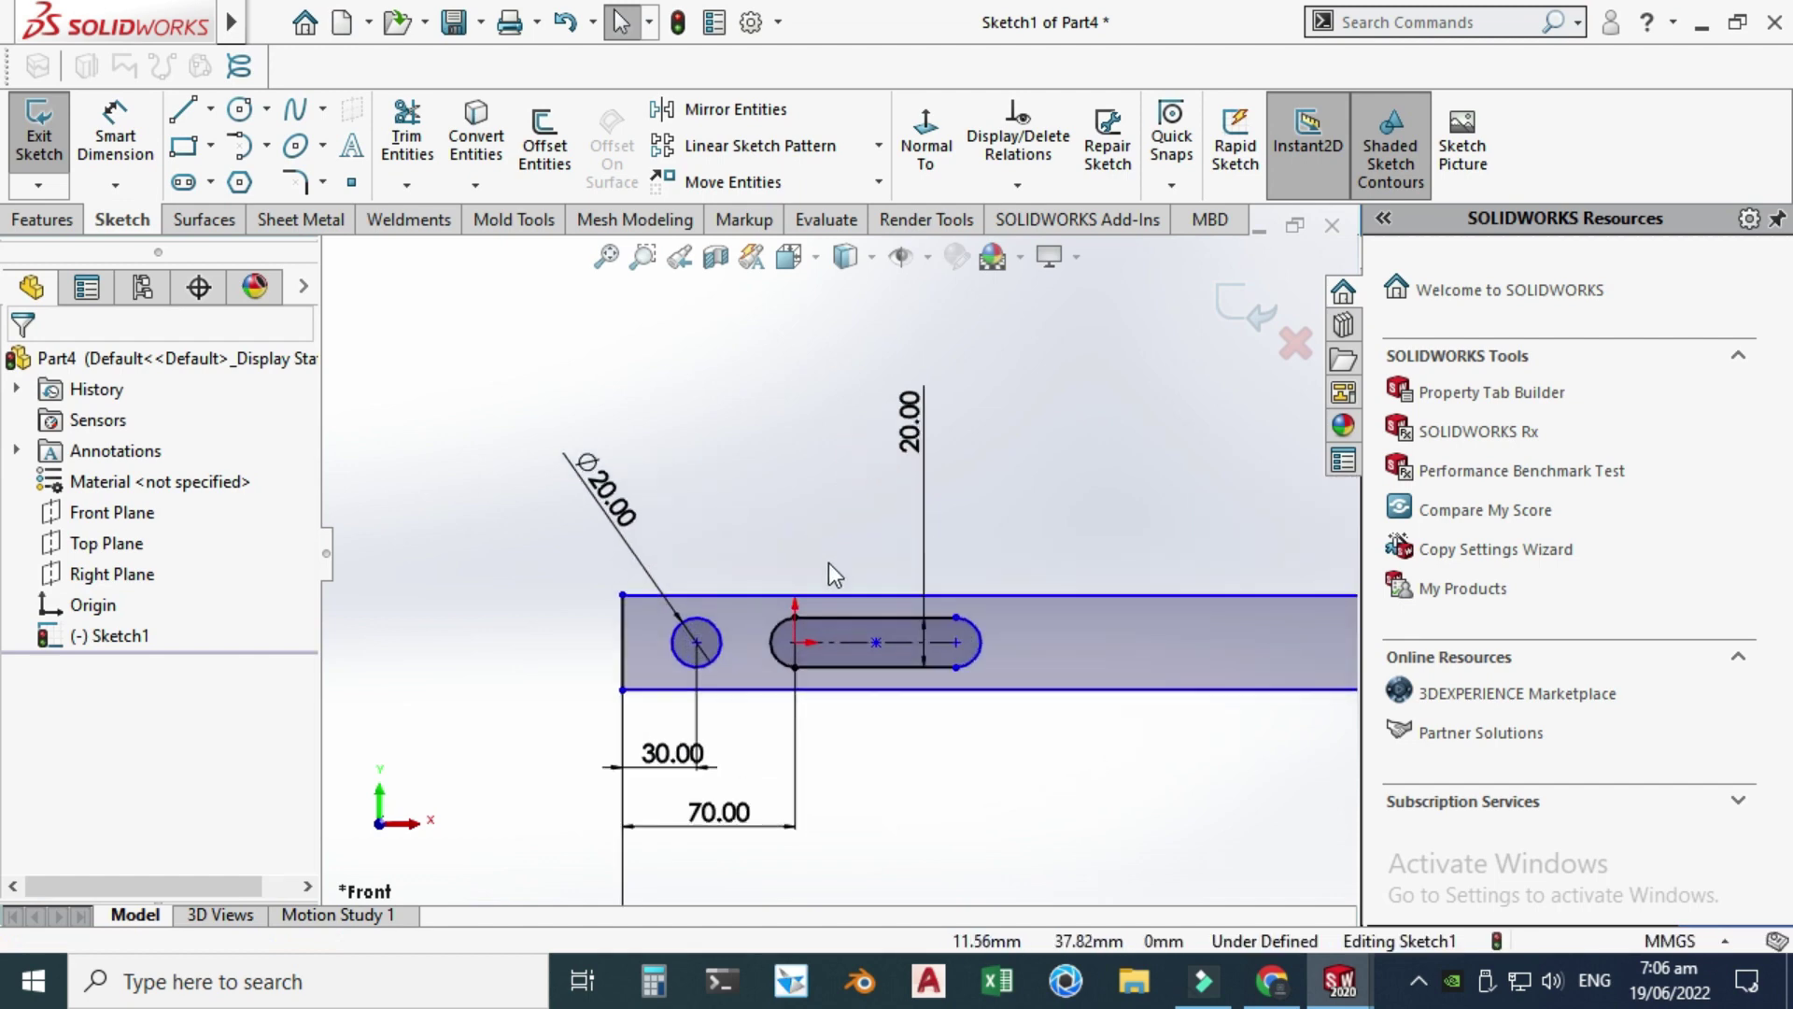
{"action": "left_click", "coordinate": [115, 141]}
{"action": "left_click", "coordinate": [959, 644]}
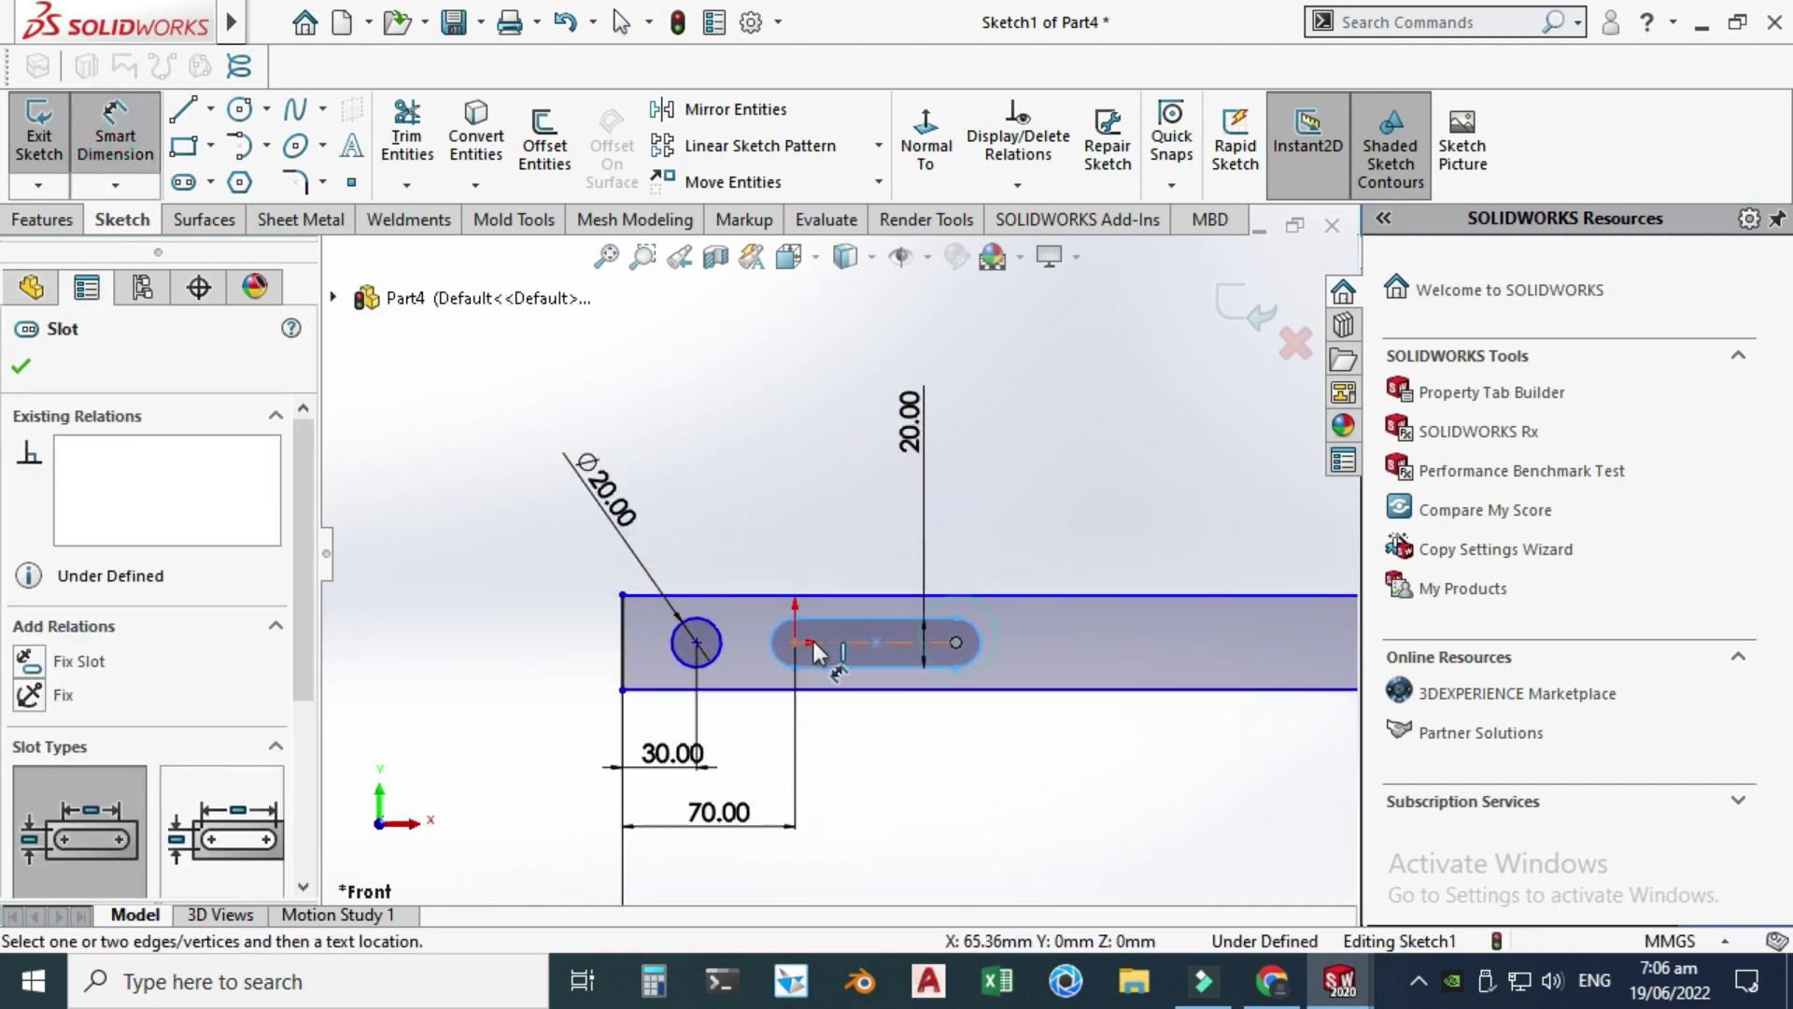
{"action": "left_click", "coordinate": [794, 643]}
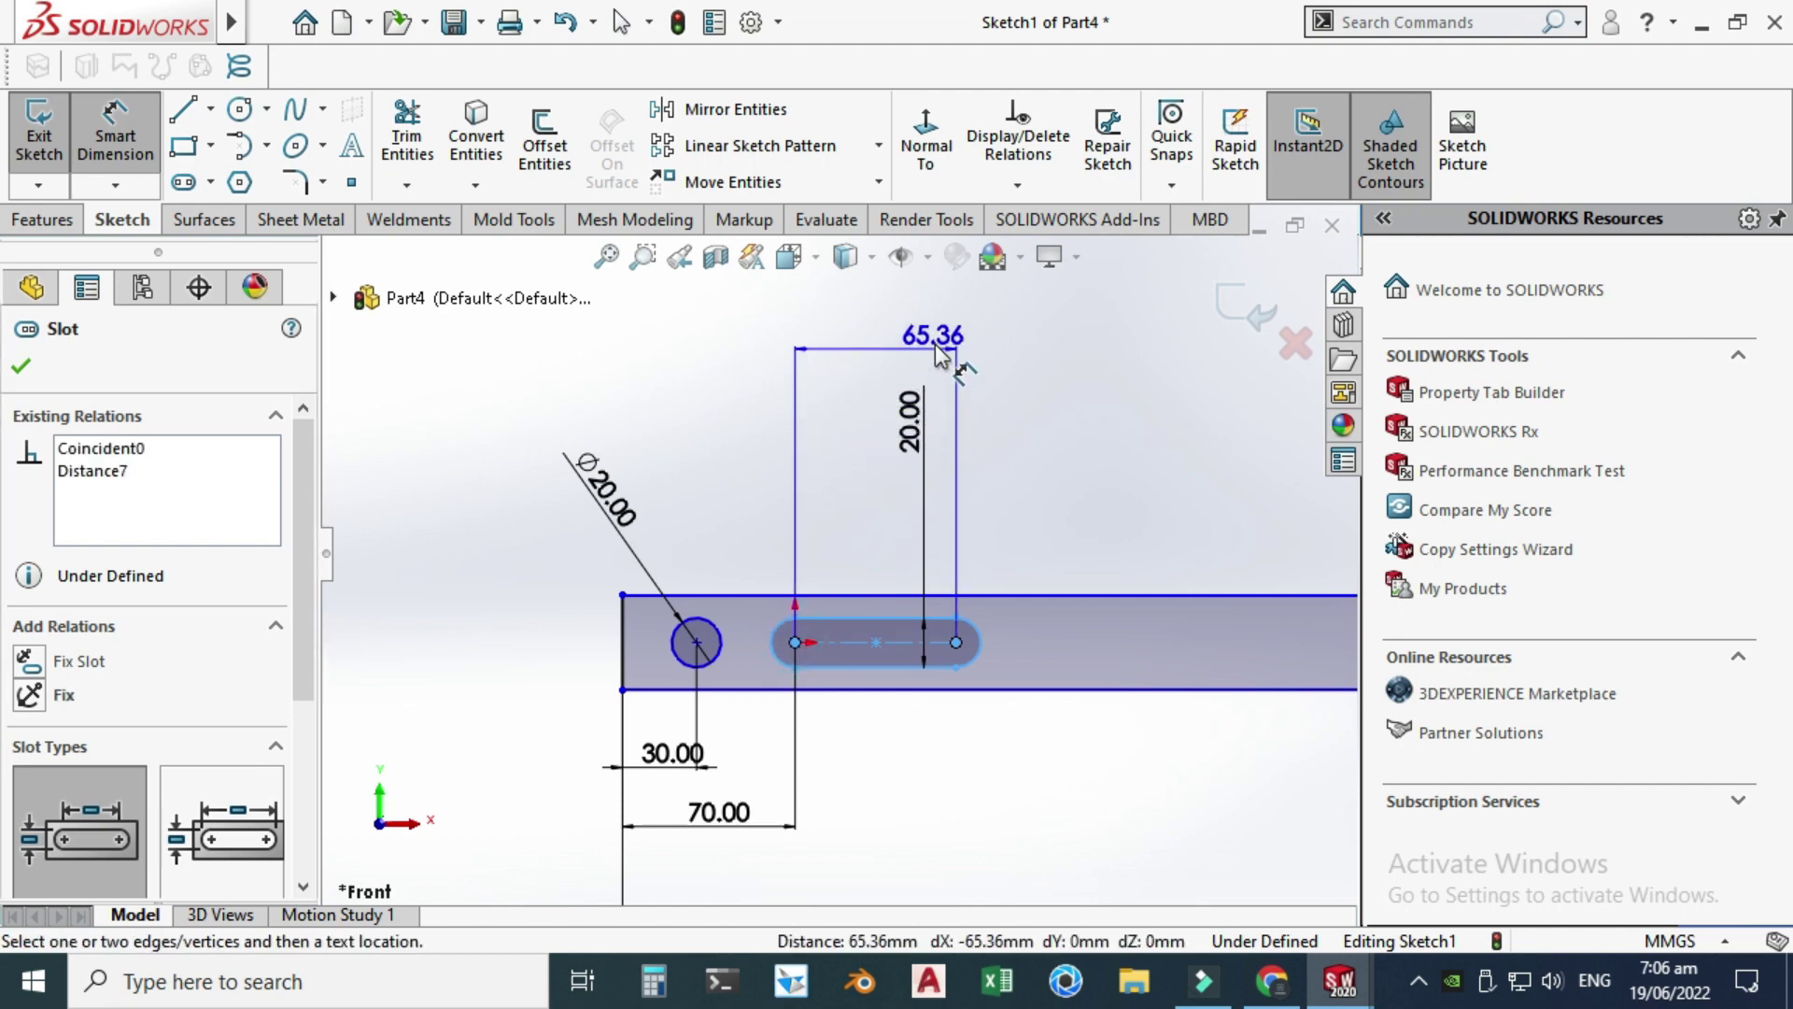
{"action": "left_click", "coordinate": [937, 346]}
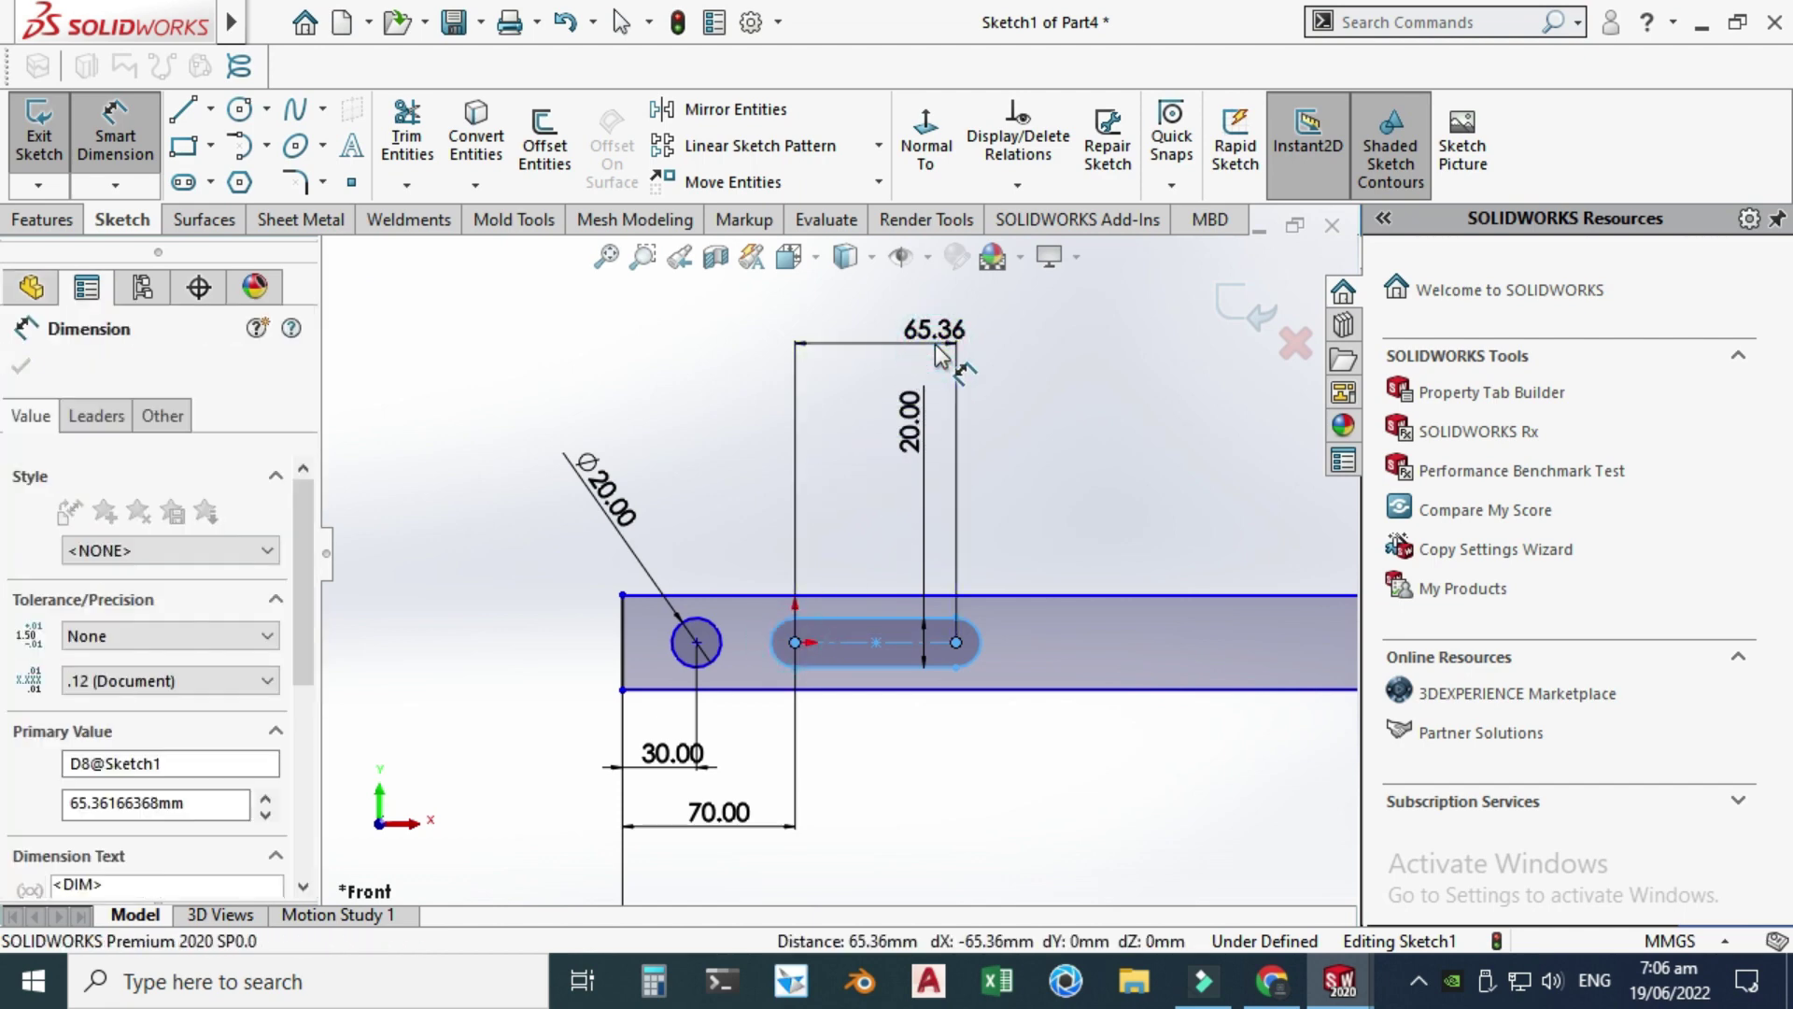
{"action": "type", "text": "250"}
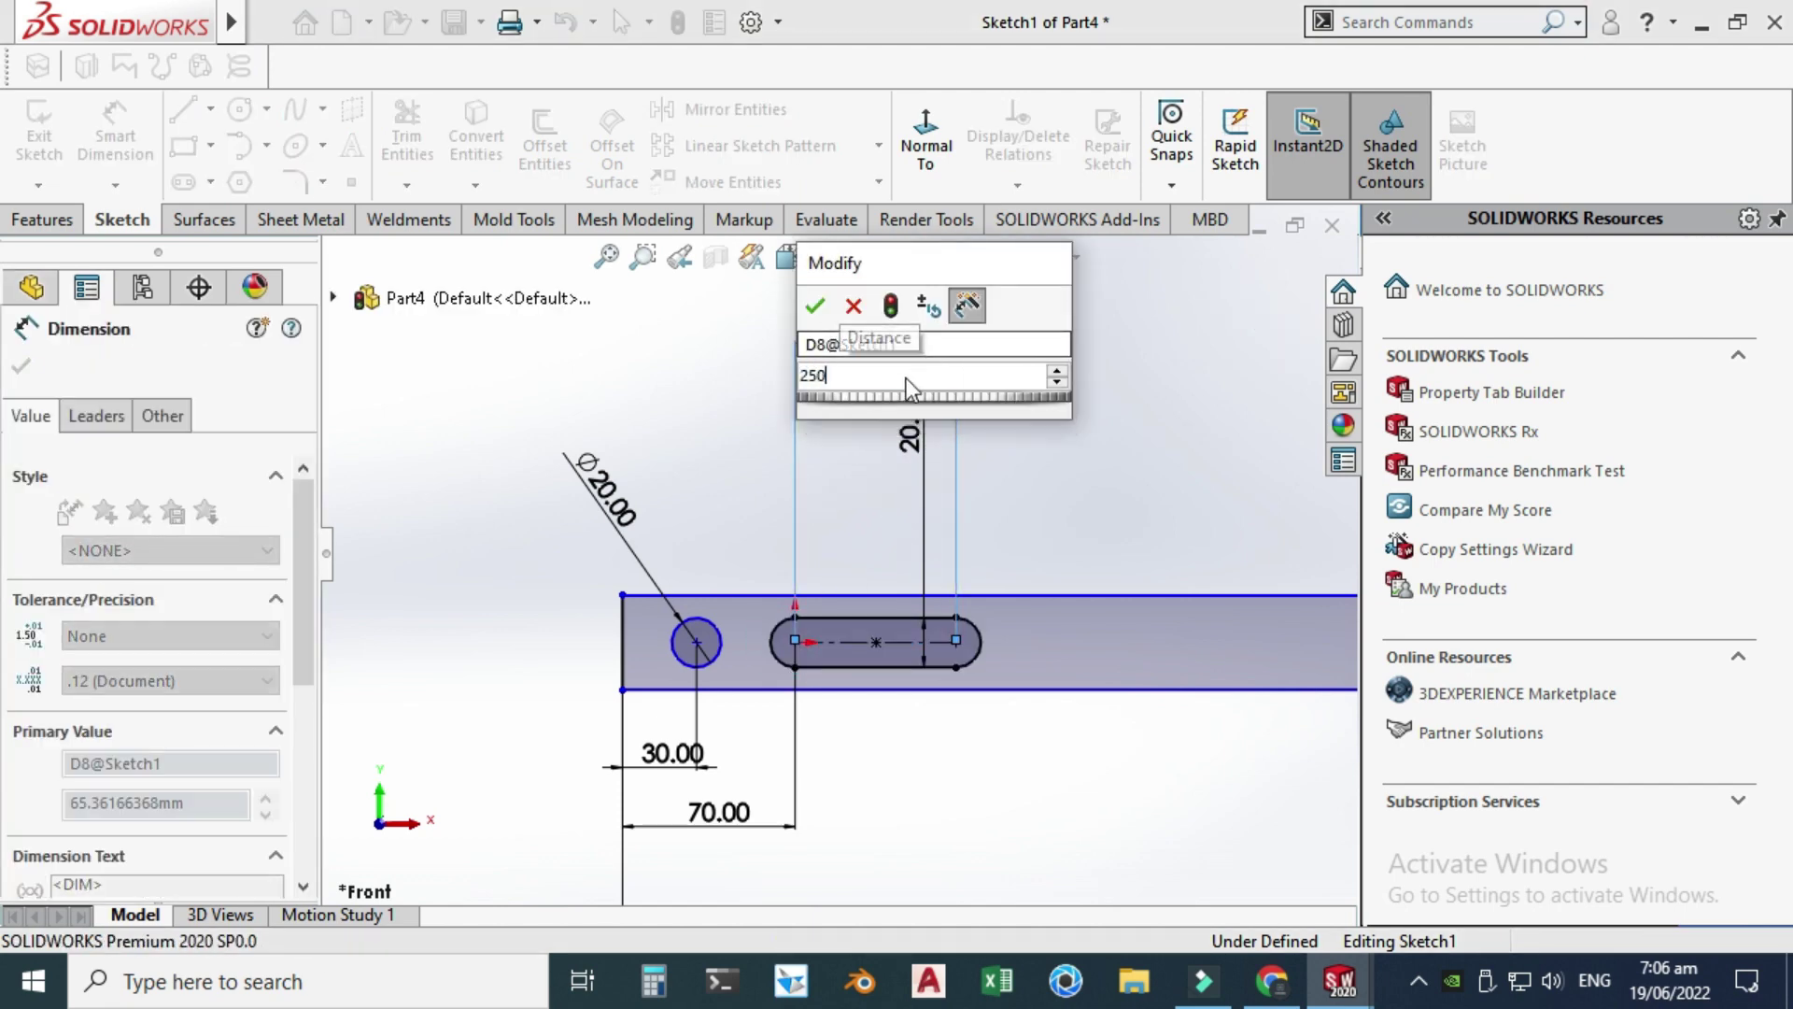
{"action": "key", "text": "Return"}
- Dimension the arm's height between its upper and lower edges as 35 mm
{"action": "scroll", "coordinate": [854, 495], "scroll_direction": "up", "scroll_amount": 3}
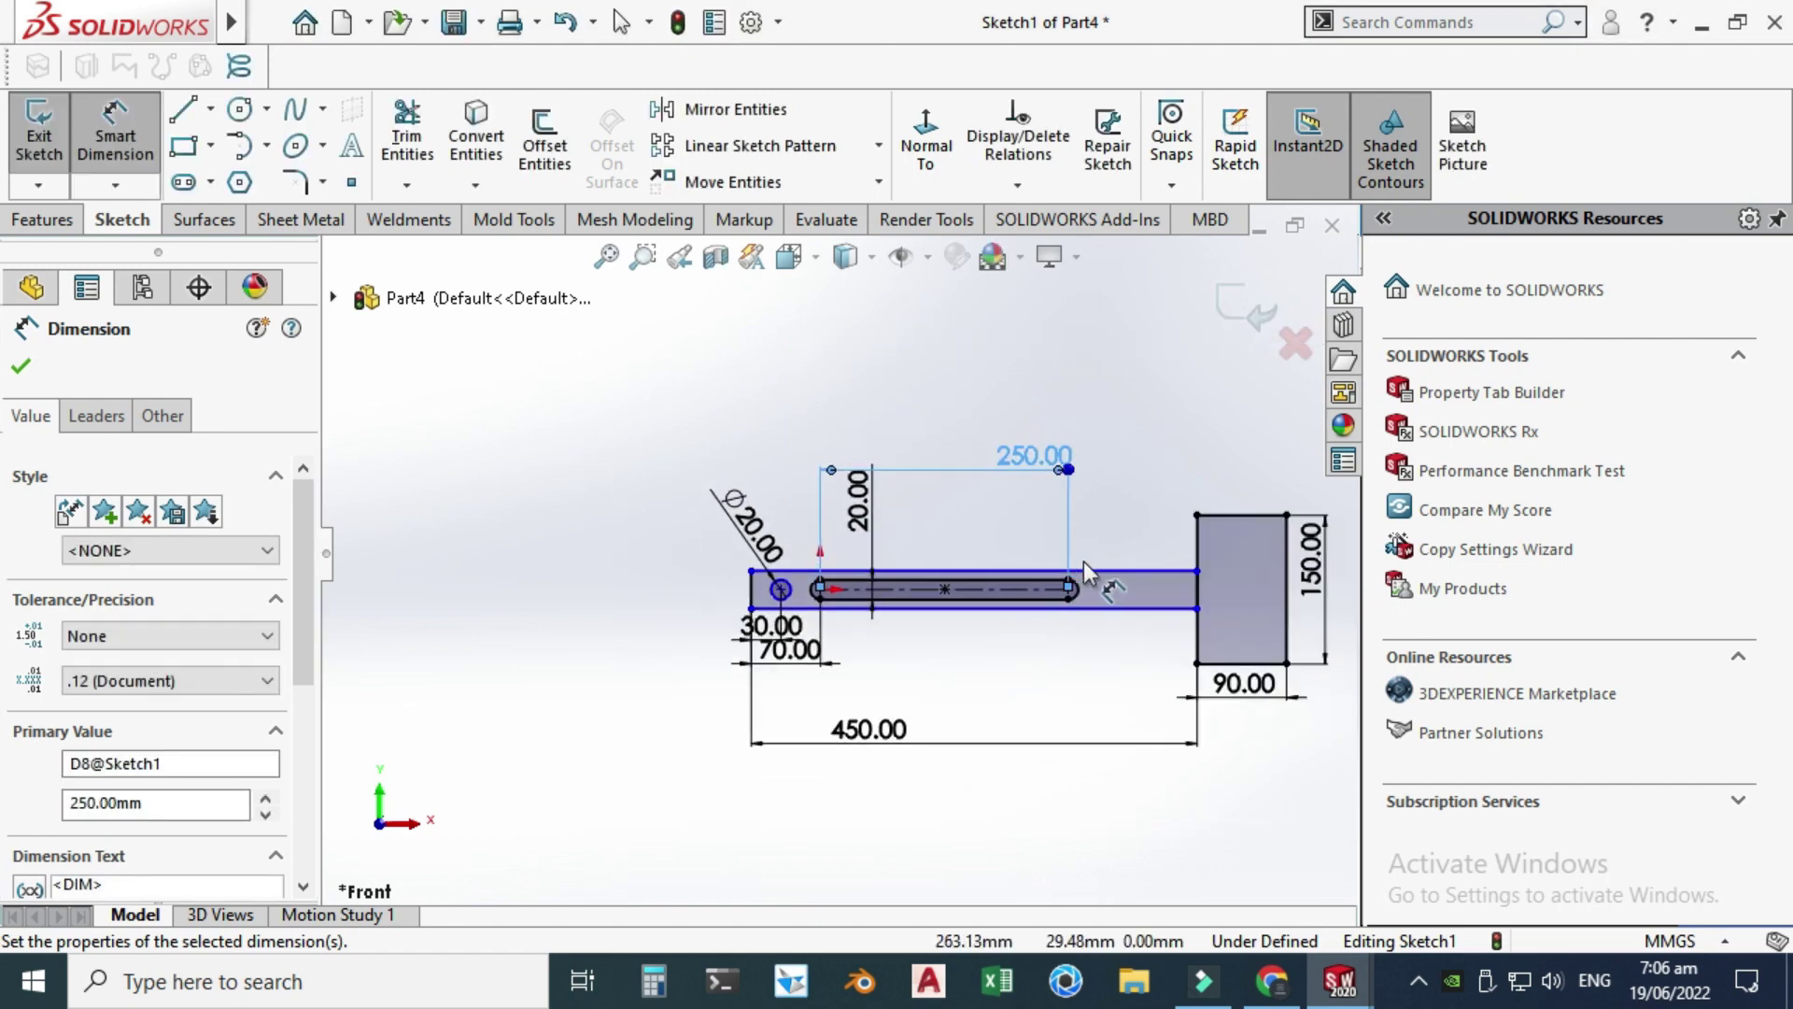
{"action": "left_click", "coordinate": [1106, 608]}
{"action": "left_click", "coordinate": [1100, 573]}
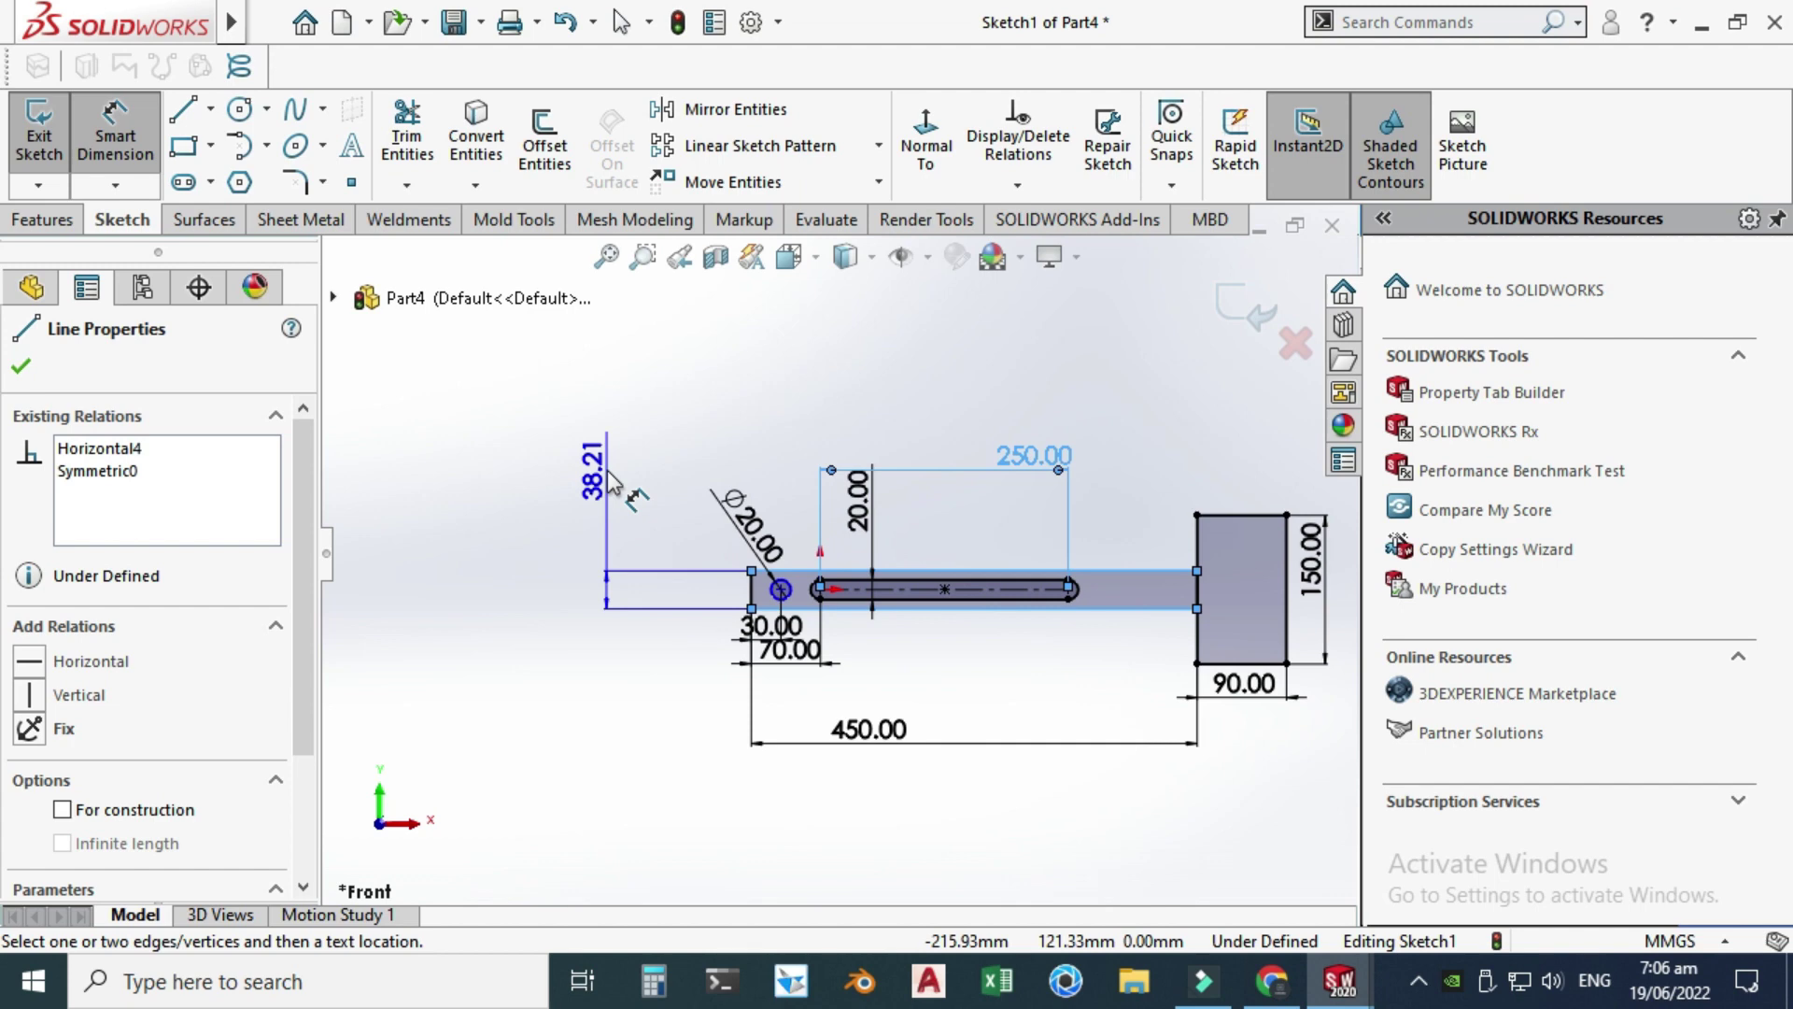
{"action": "left_click", "coordinate": [603, 481]}
{"action": "type", "text": "35"}
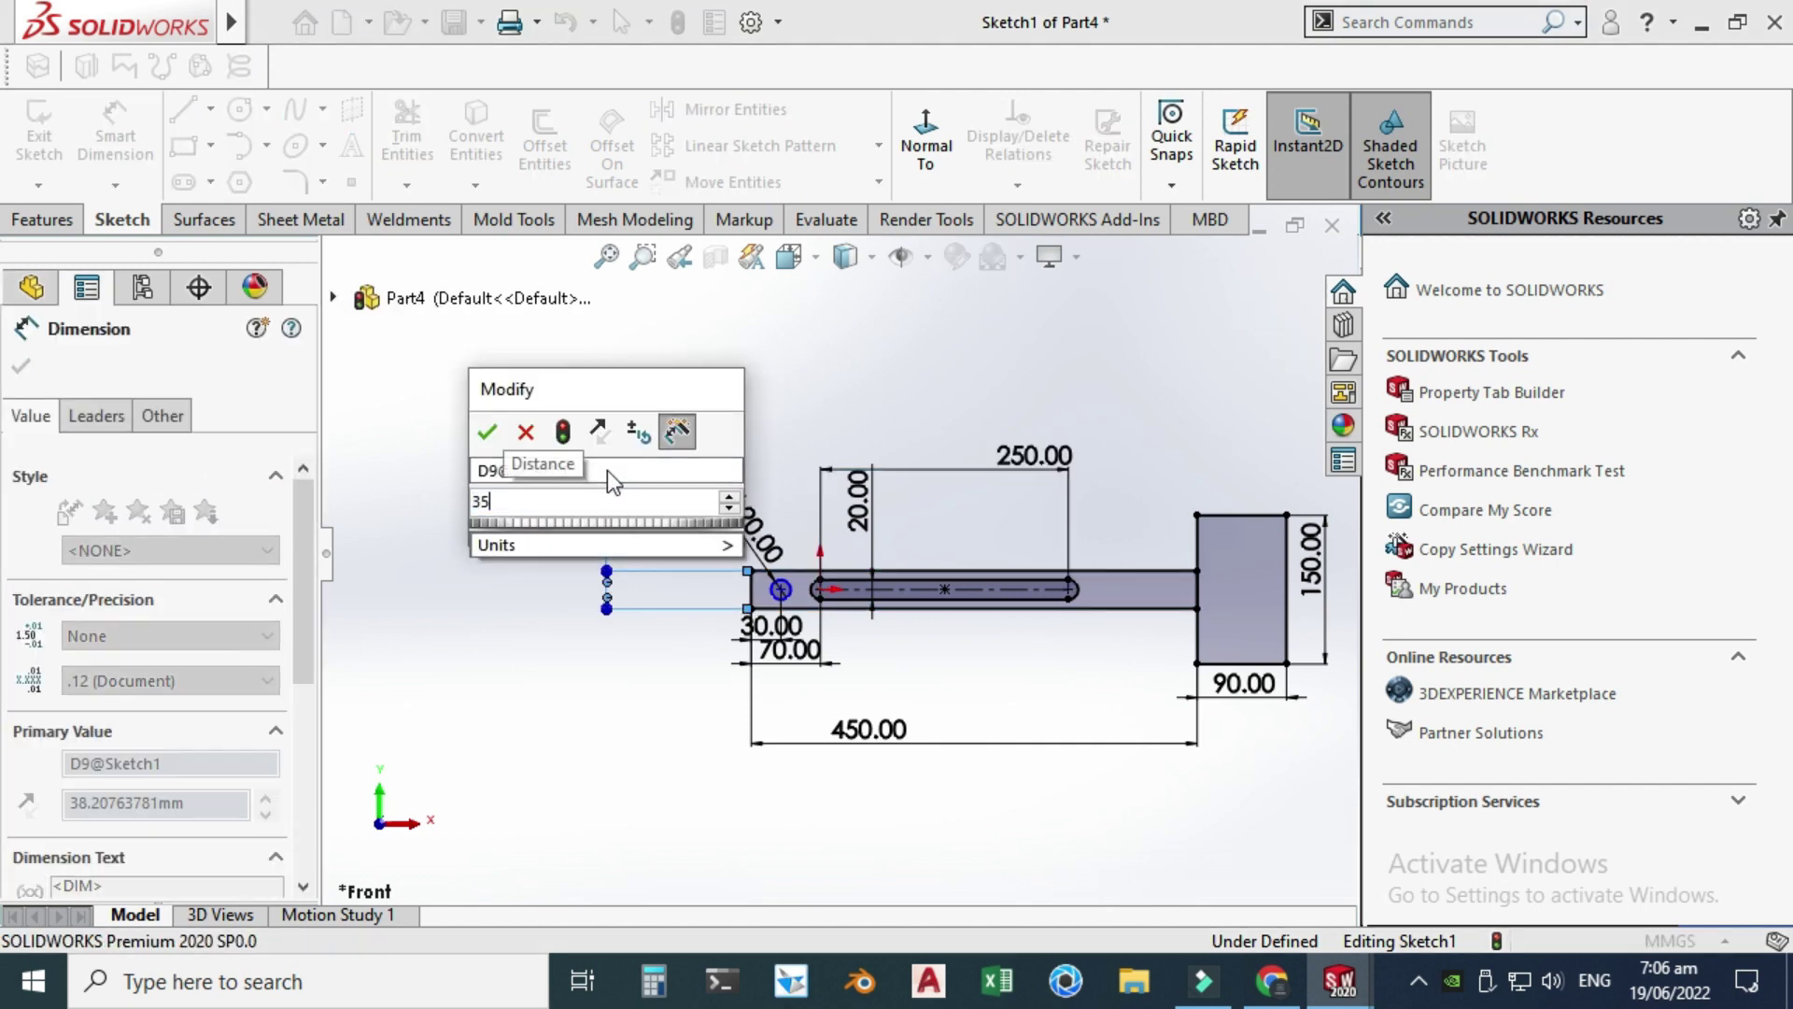
{"action": "key", "text": "Return"}
{"action": "key", "text": "Escape"}
{"action": "key", "text": "f"}
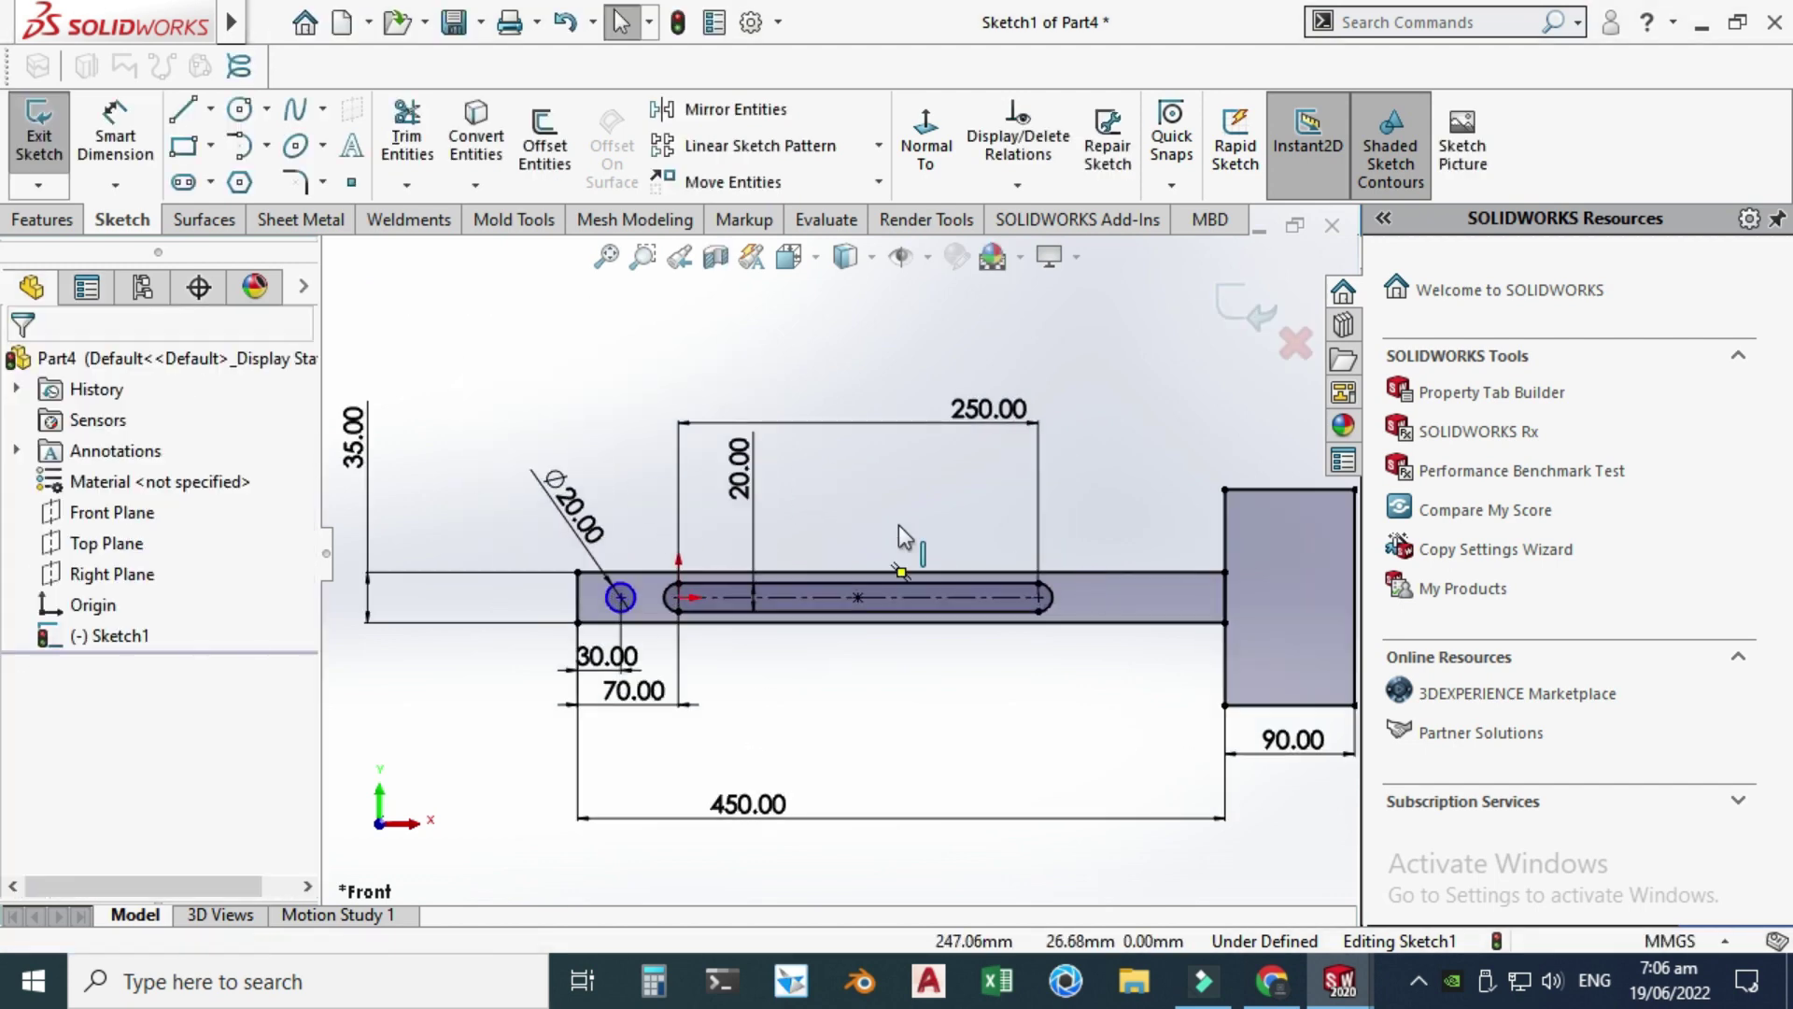
- Add a horizontal relation between the 20 mm hole's centre and the centre of the slot's nearest arc
{"action": "scroll", "coordinate": [534, 596], "scroll_direction": "down", "scroll_amount": 3}
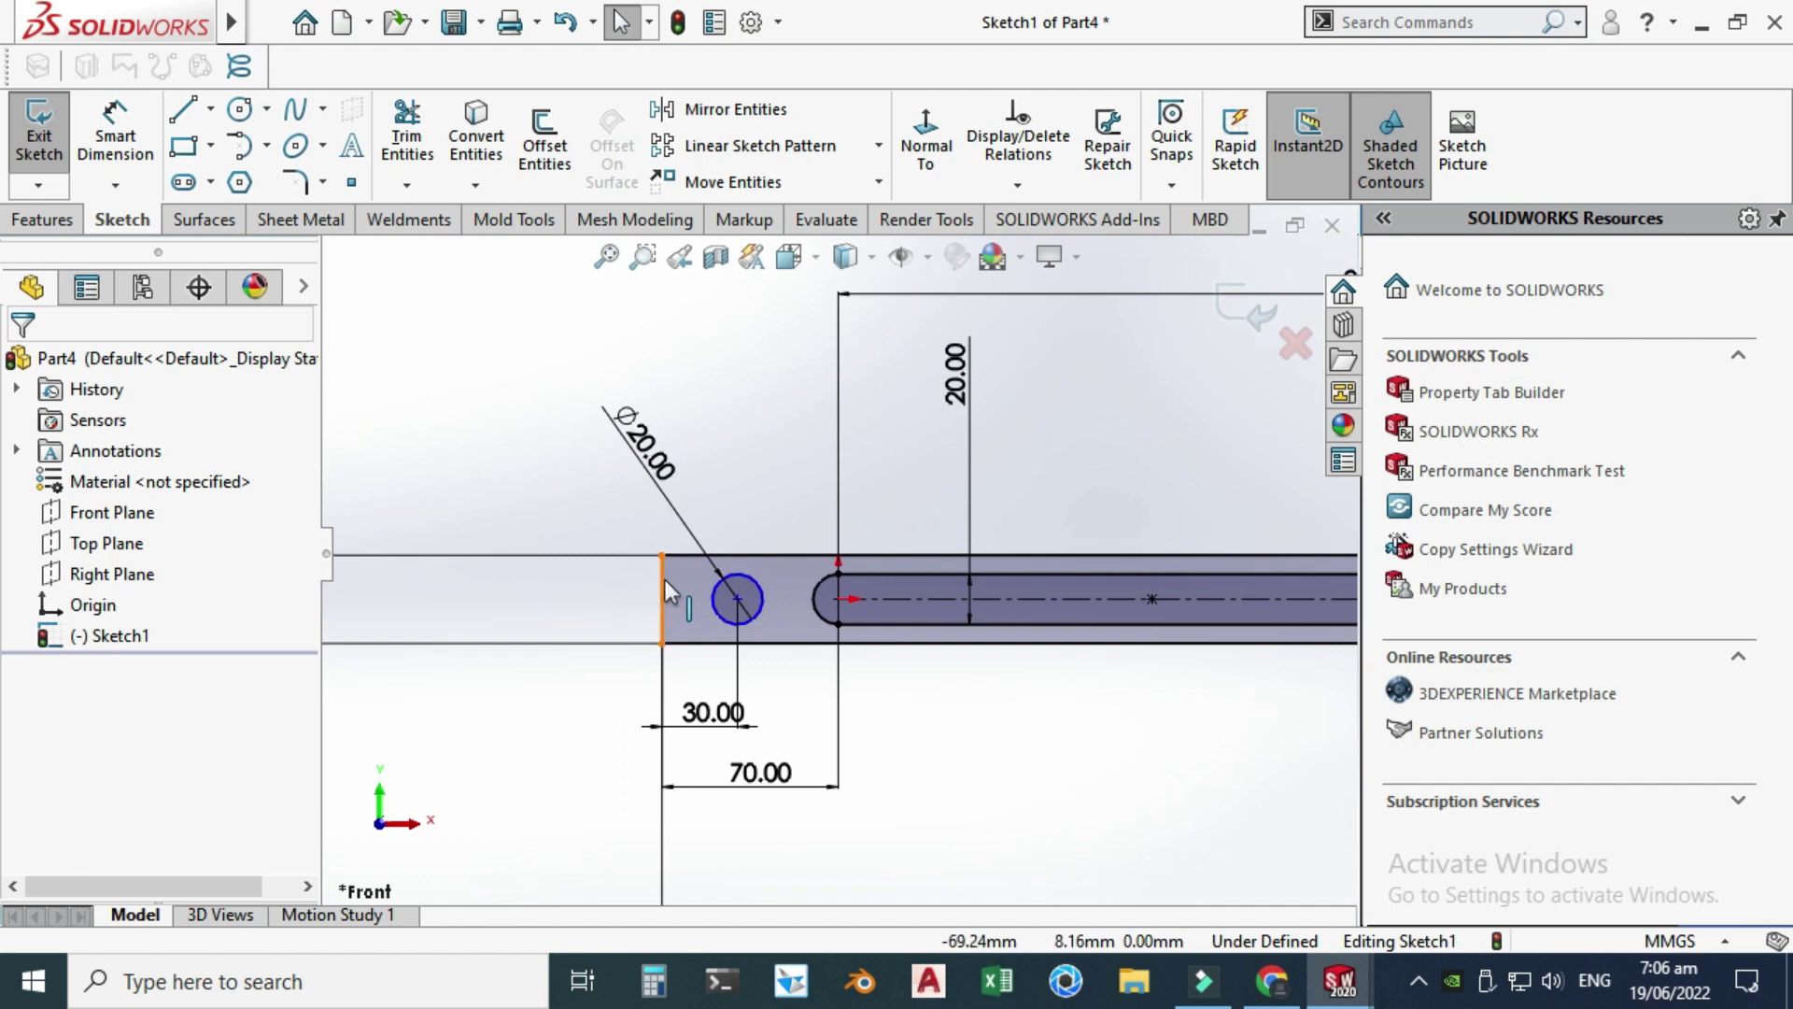
{"action": "left_click", "coordinate": [710, 603]}
{"action": "key", "text": "Escape"}
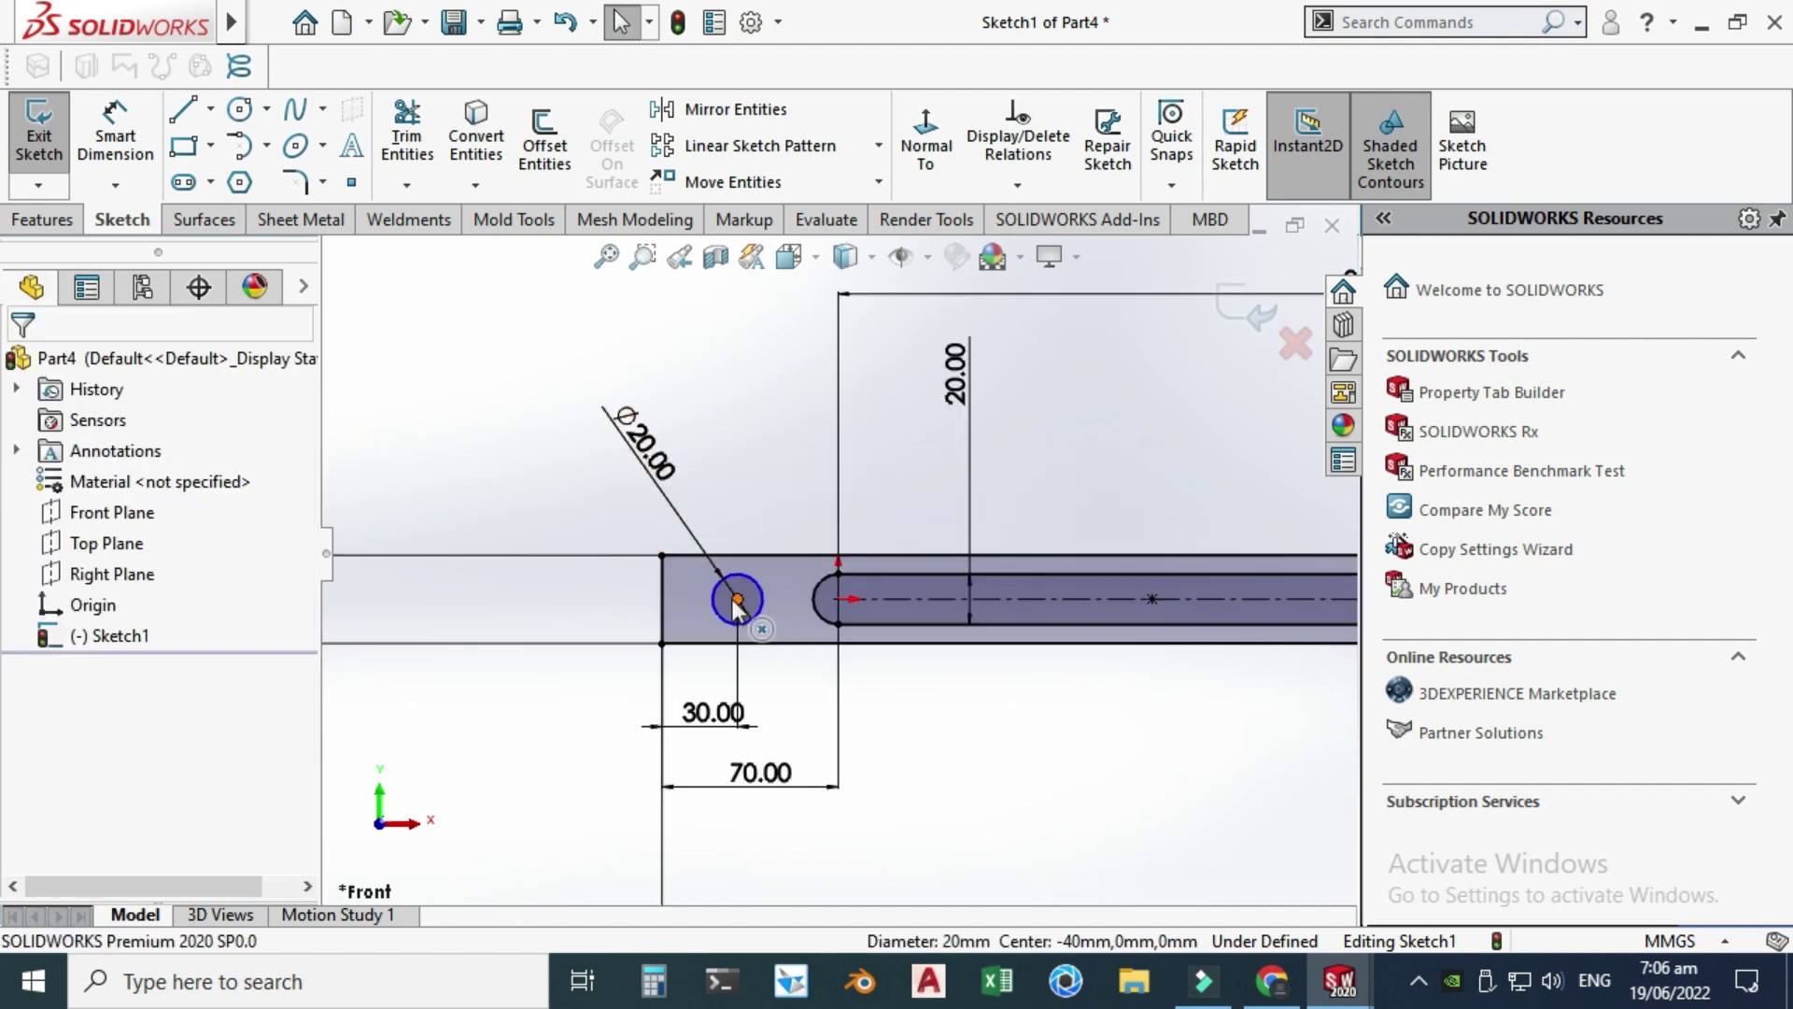
{"action": "left_click", "coordinate": [735, 599]}
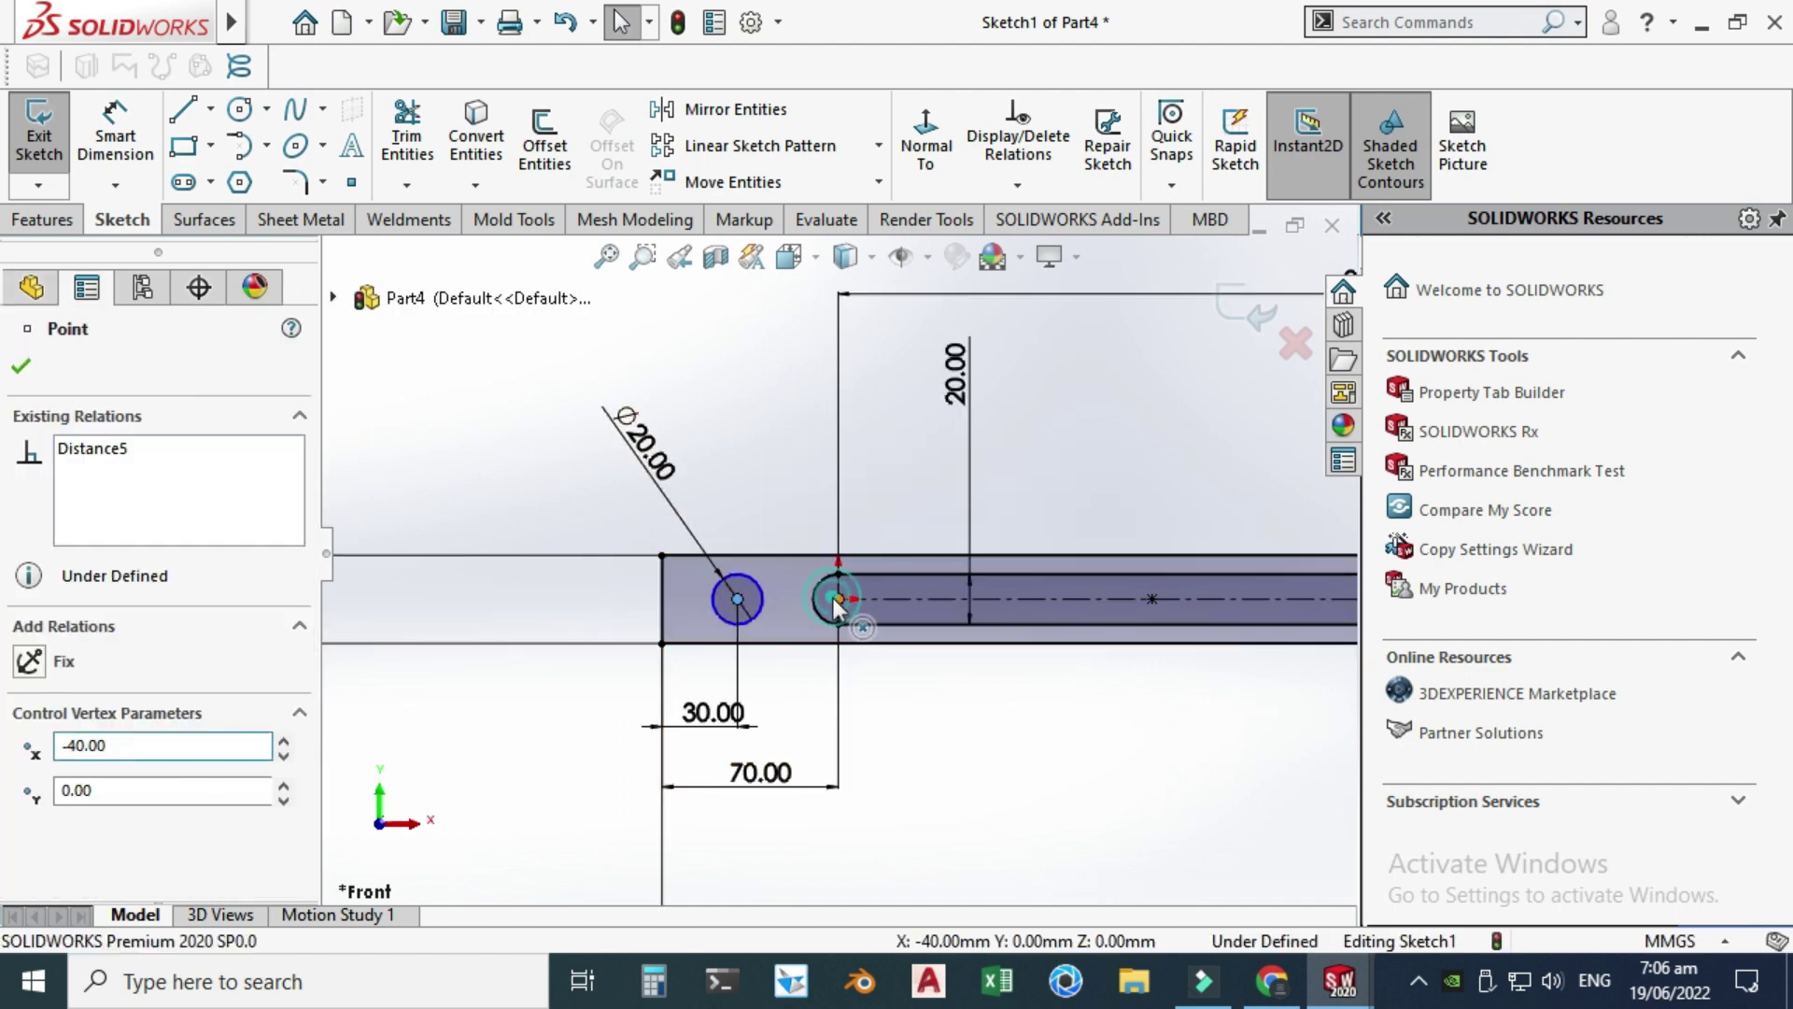
{"action": "left_click", "coordinate": [838, 599], "text": "ctrl"}
{"action": "left_click", "coordinate": [962, 473]}
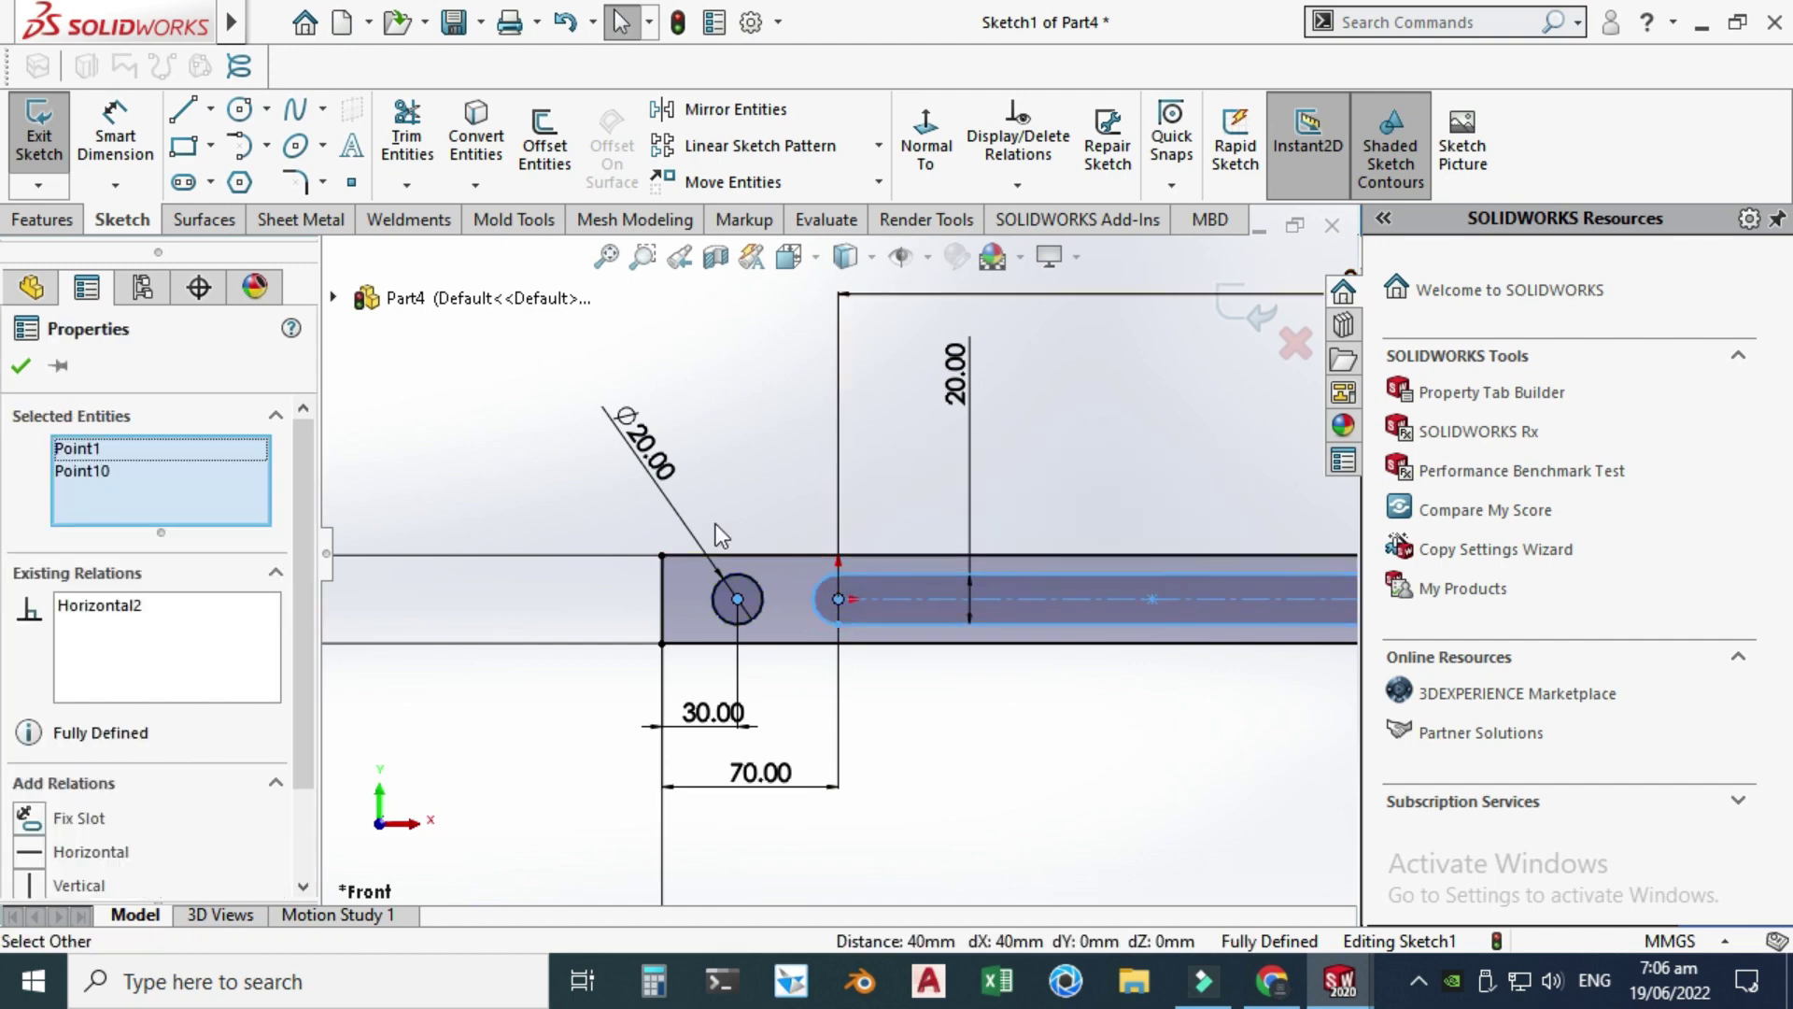
{"action": "key", "text": "Escape"}
- Exit the completed sketch of the slotted arm and rectangular end
{"action": "scroll", "coordinate": [838, 537], "scroll_direction": "up", "scroll_amount": 4}
{"action": "scroll", "coordinate": [876, 607], "scroll_direction": "up", "scroll_amount": 2}
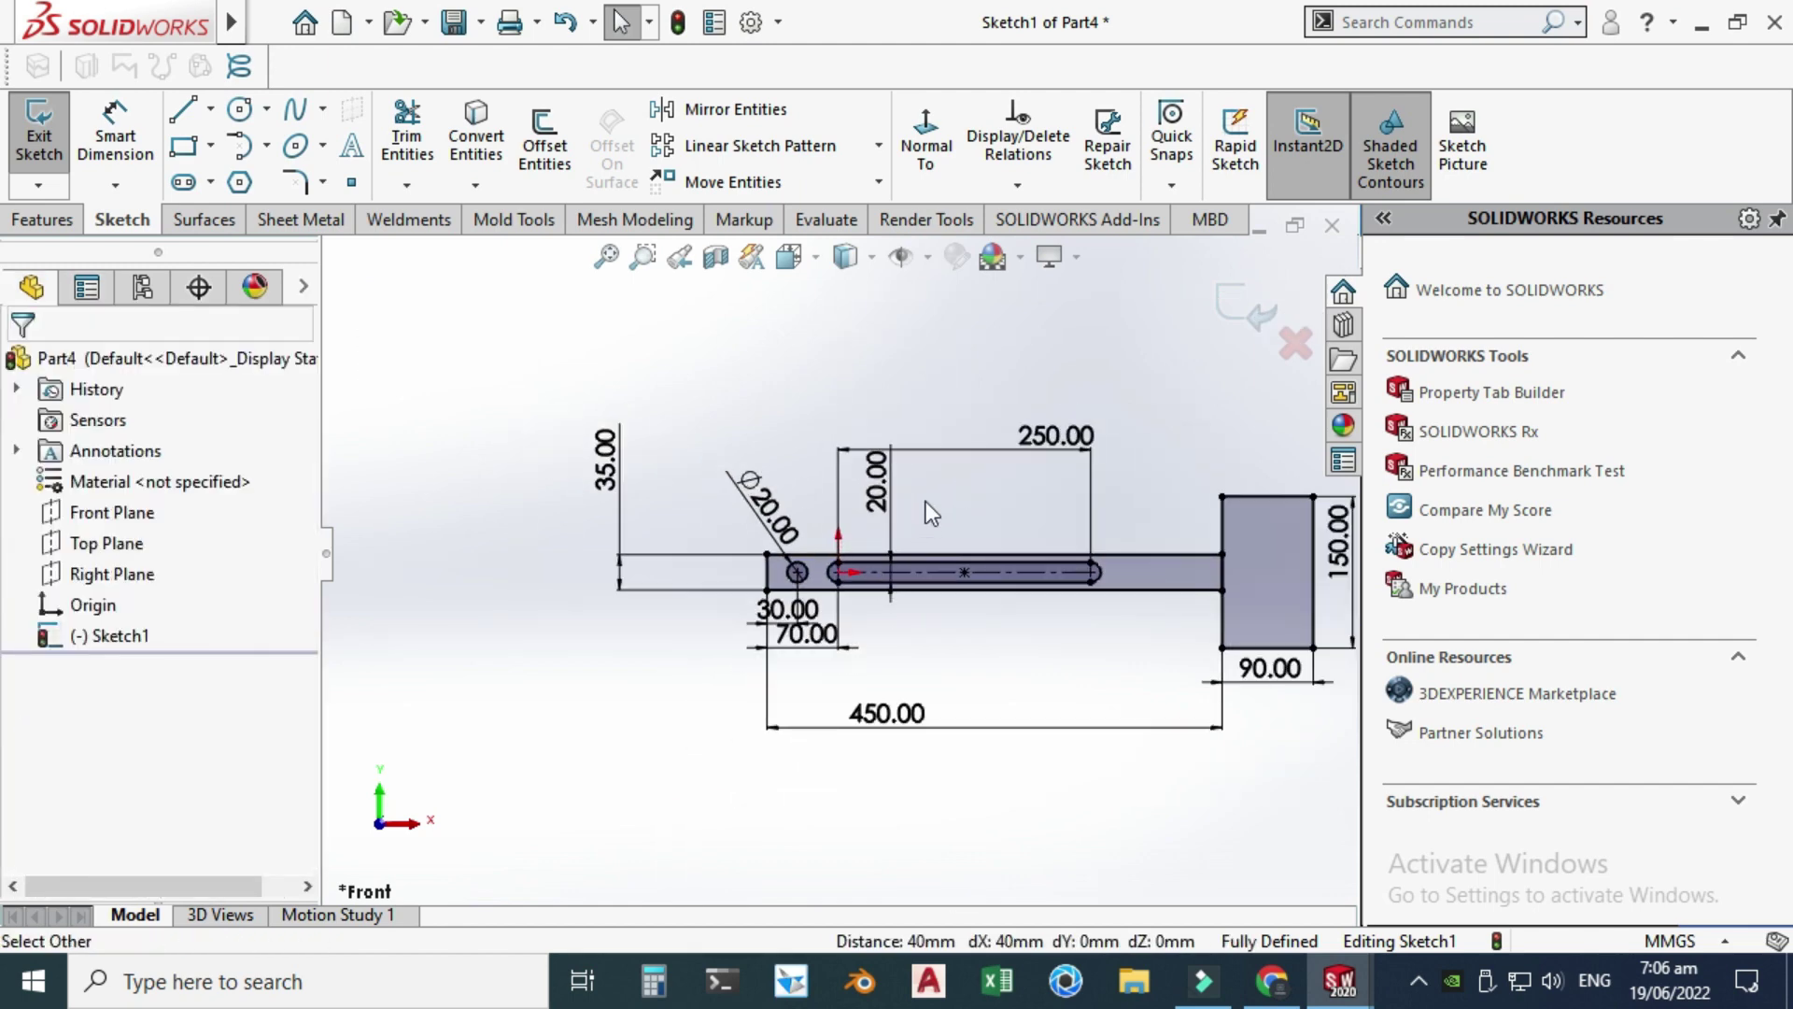
{"action": "middle_click_drag", "start_coordinate": [927, 502], "coordinate": [1027, 484]}
{"action": "scroll", "coordinate": [1218, 536], "scroll_direction": "down", "scroll_amount": 3}
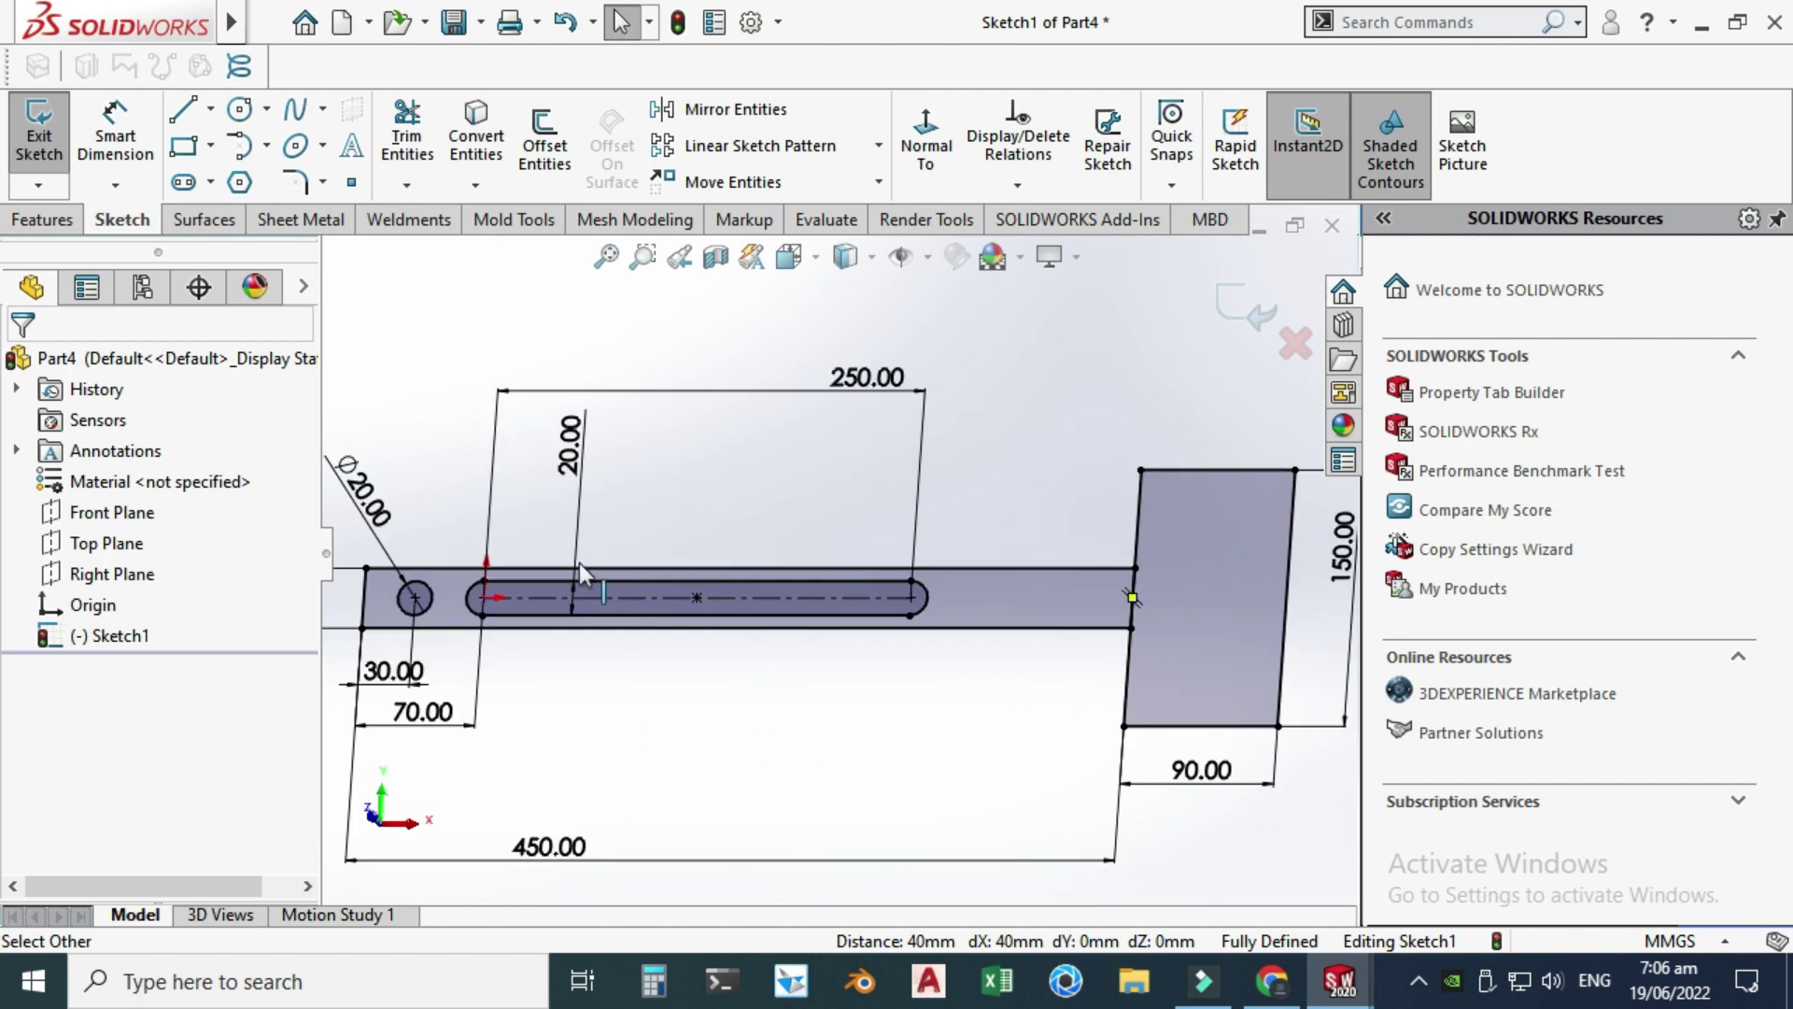
{"action": "key", "text": "f"}
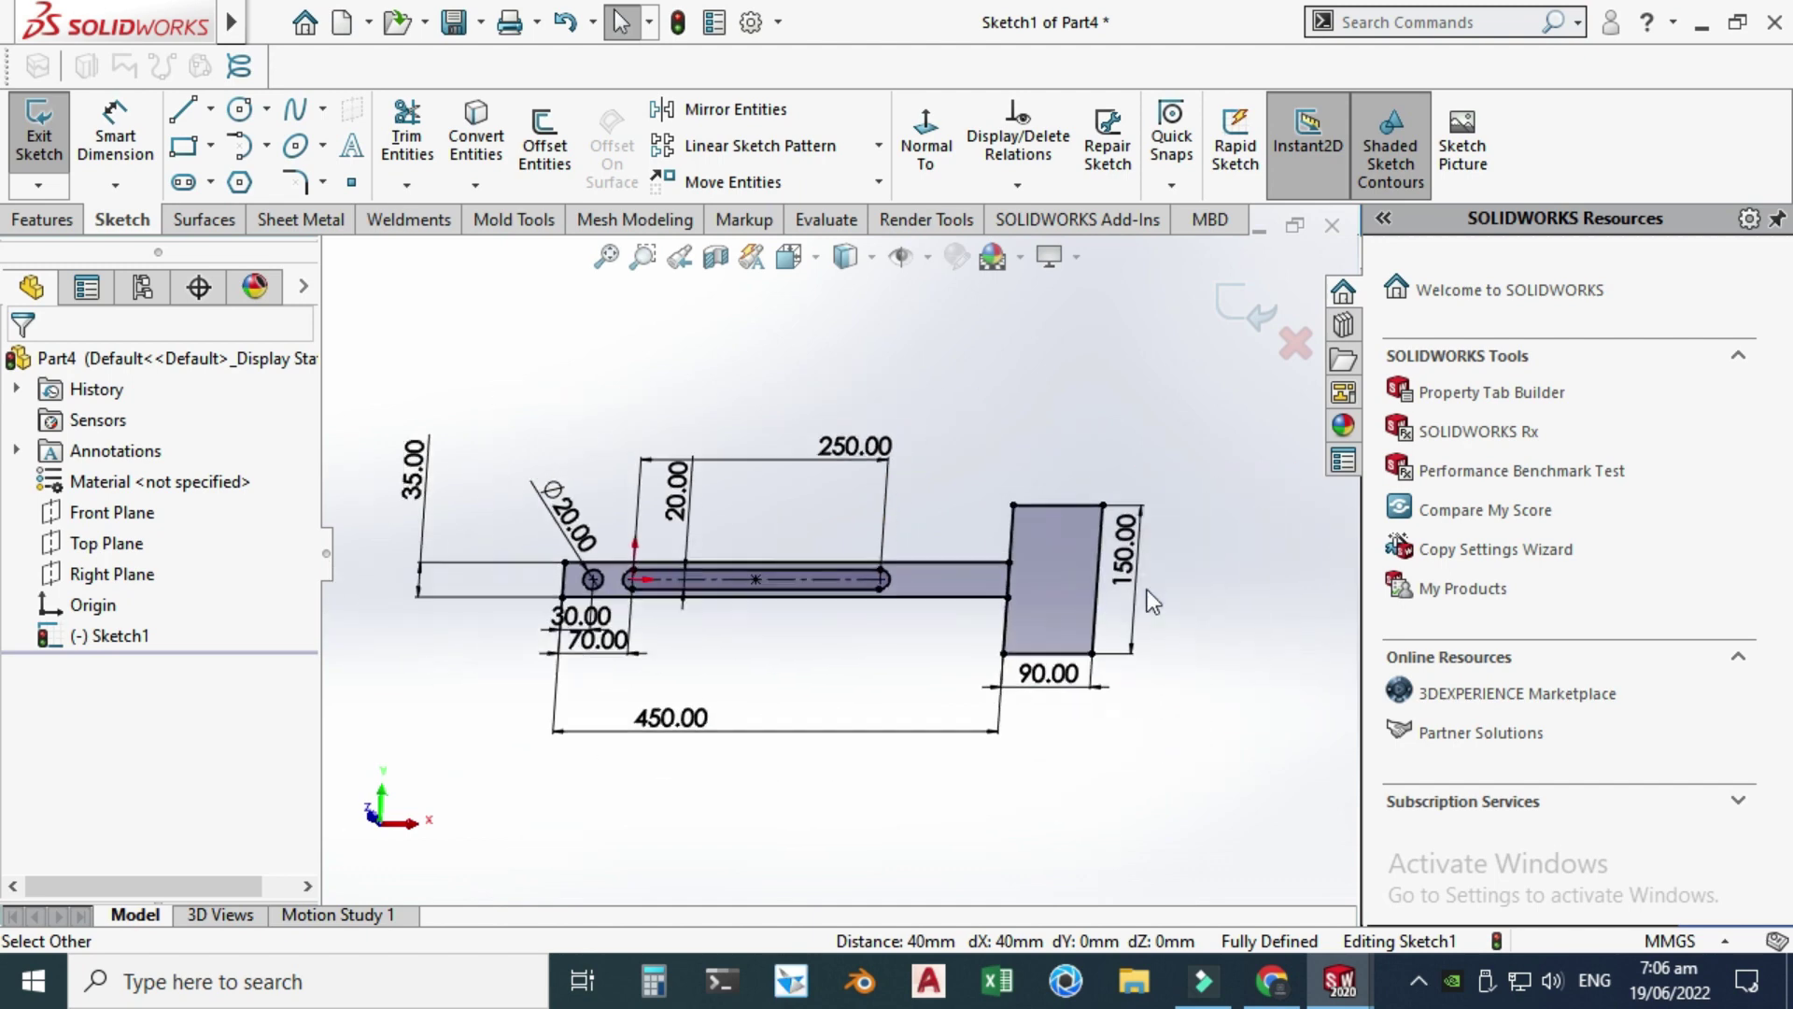
{"action": "left_click", "coordinate": [1229, 313]}
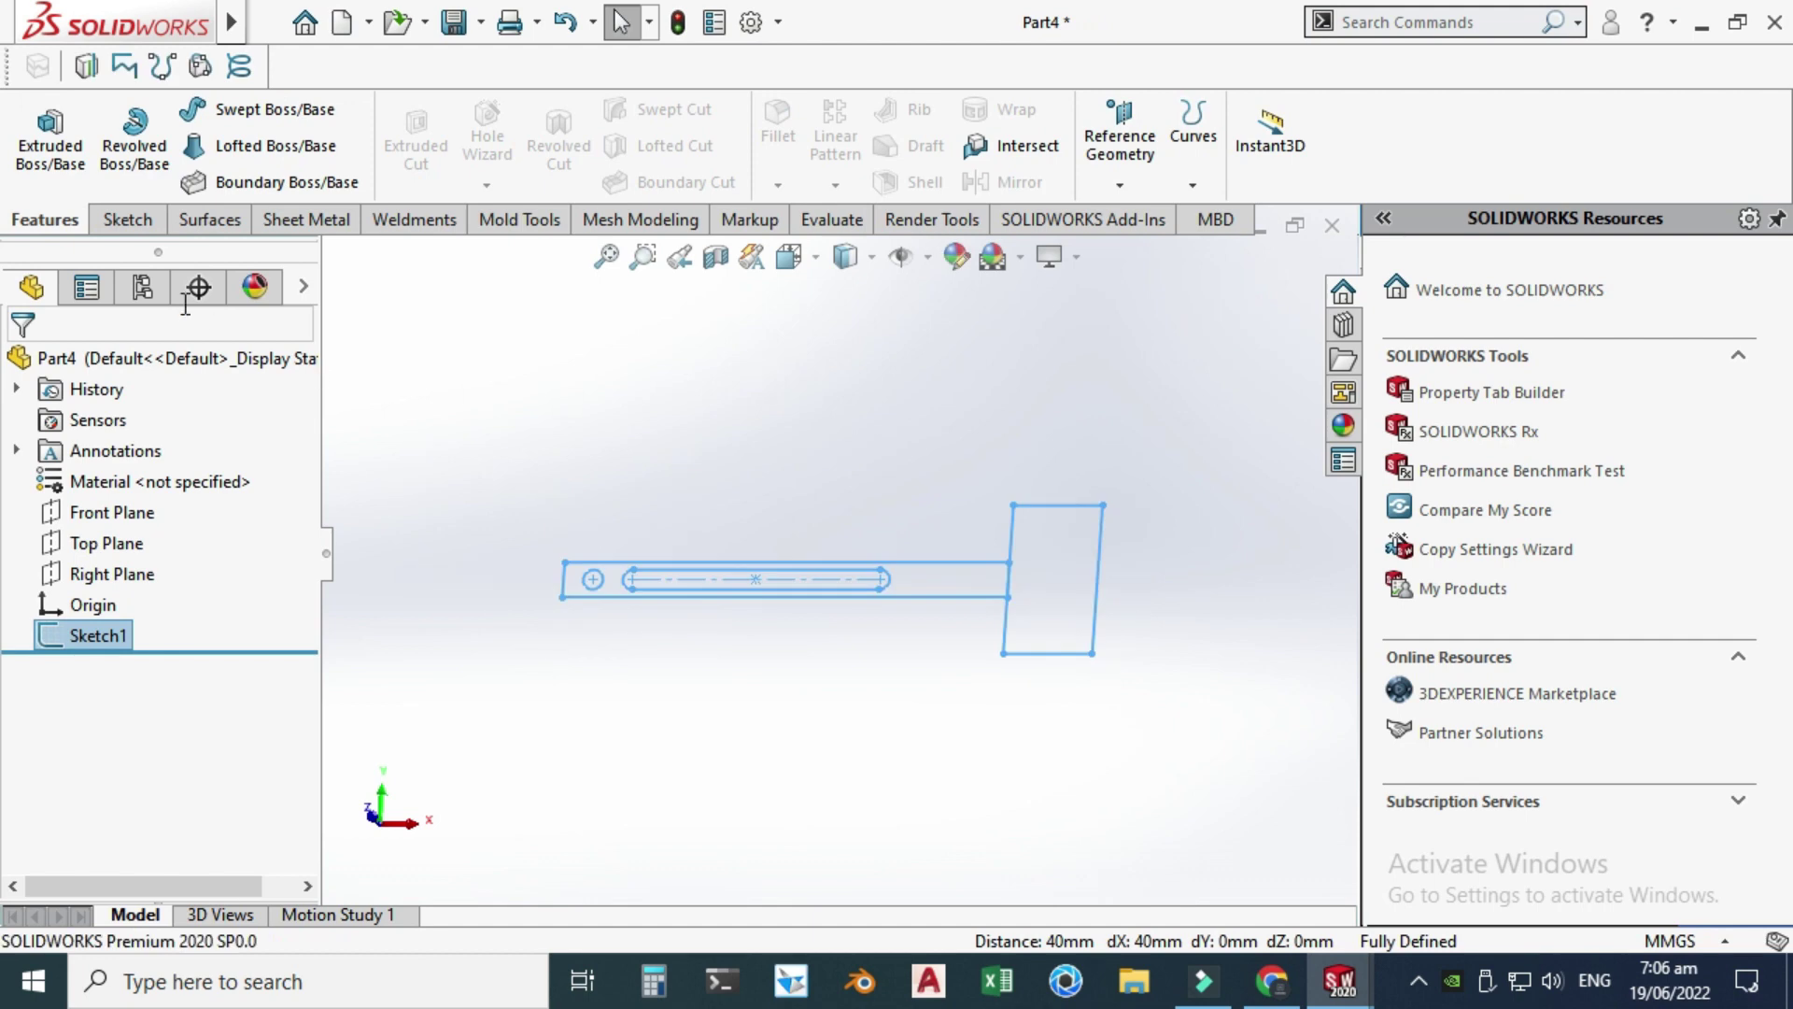
- Extrude only the arm region around the hole and slot 15 mm with the Mid Plane end condition
{"action": "left_click", "coordinate": [47, 149]}
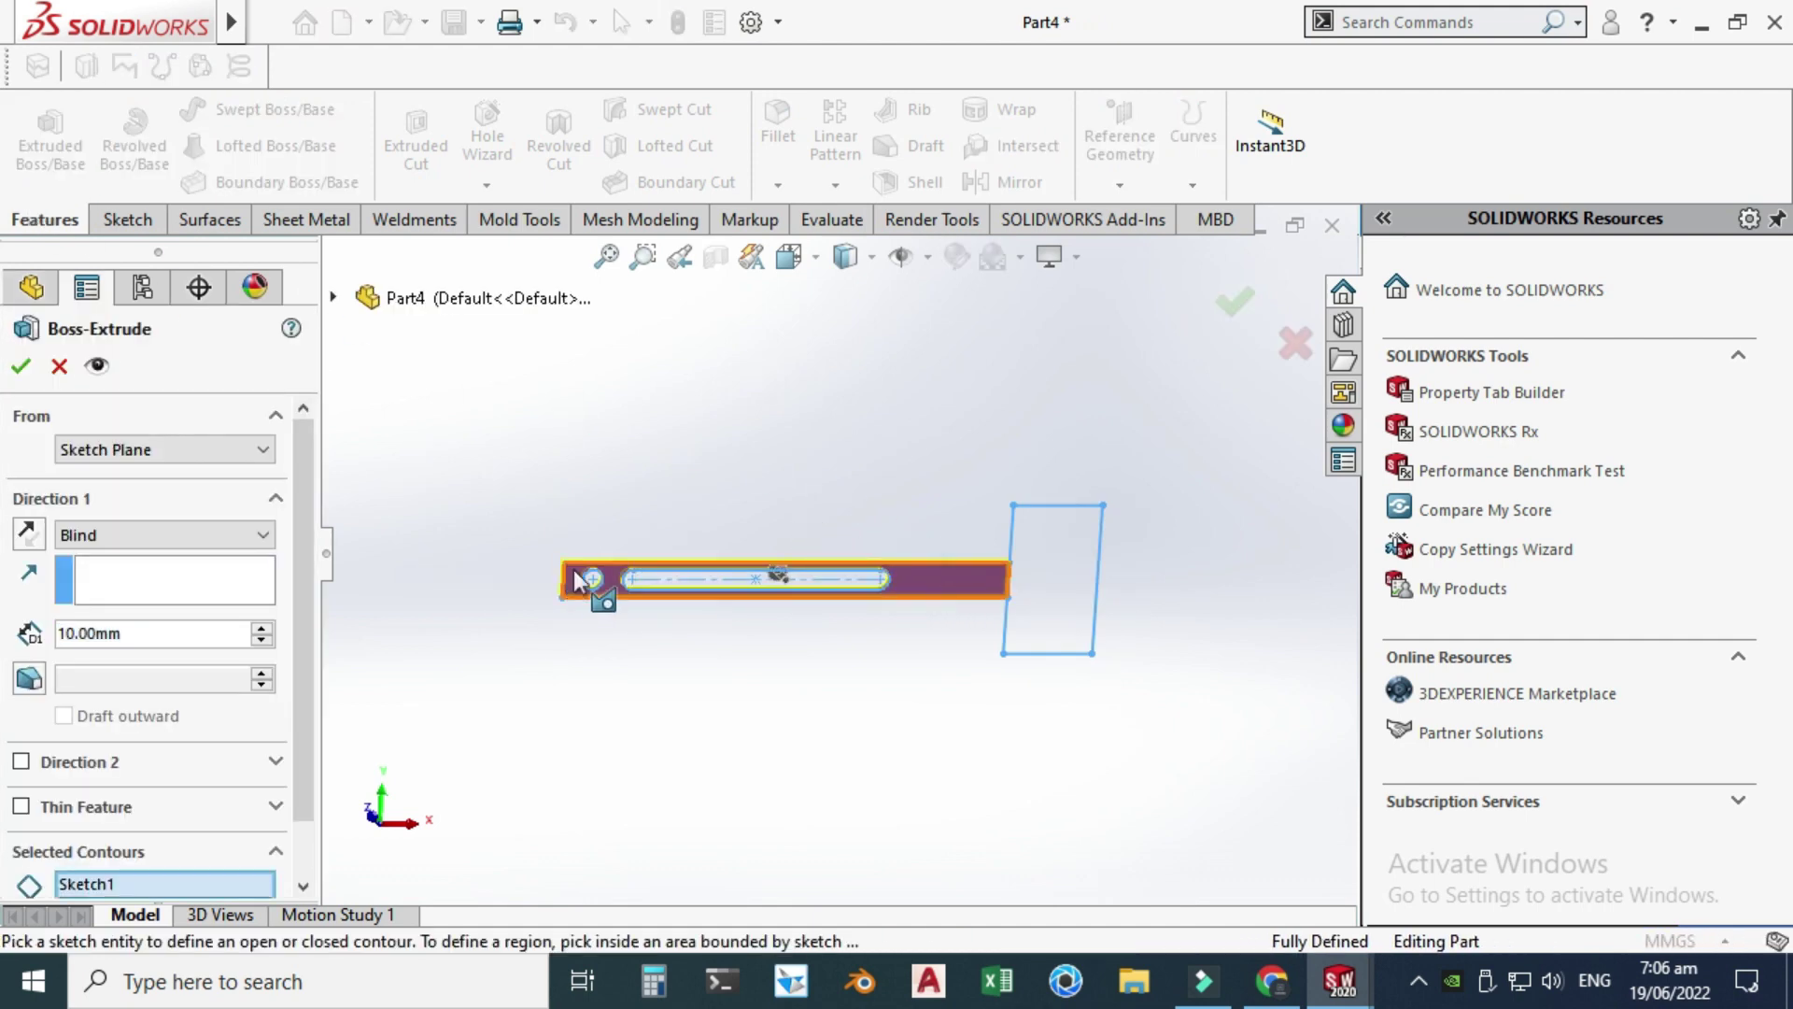
{"action": "scroll", "coordinate": [574, 570], "scroll_direction": "down", "scroll_amount": 2}
{"action": "left_click", "coordinate": [131, 547]}
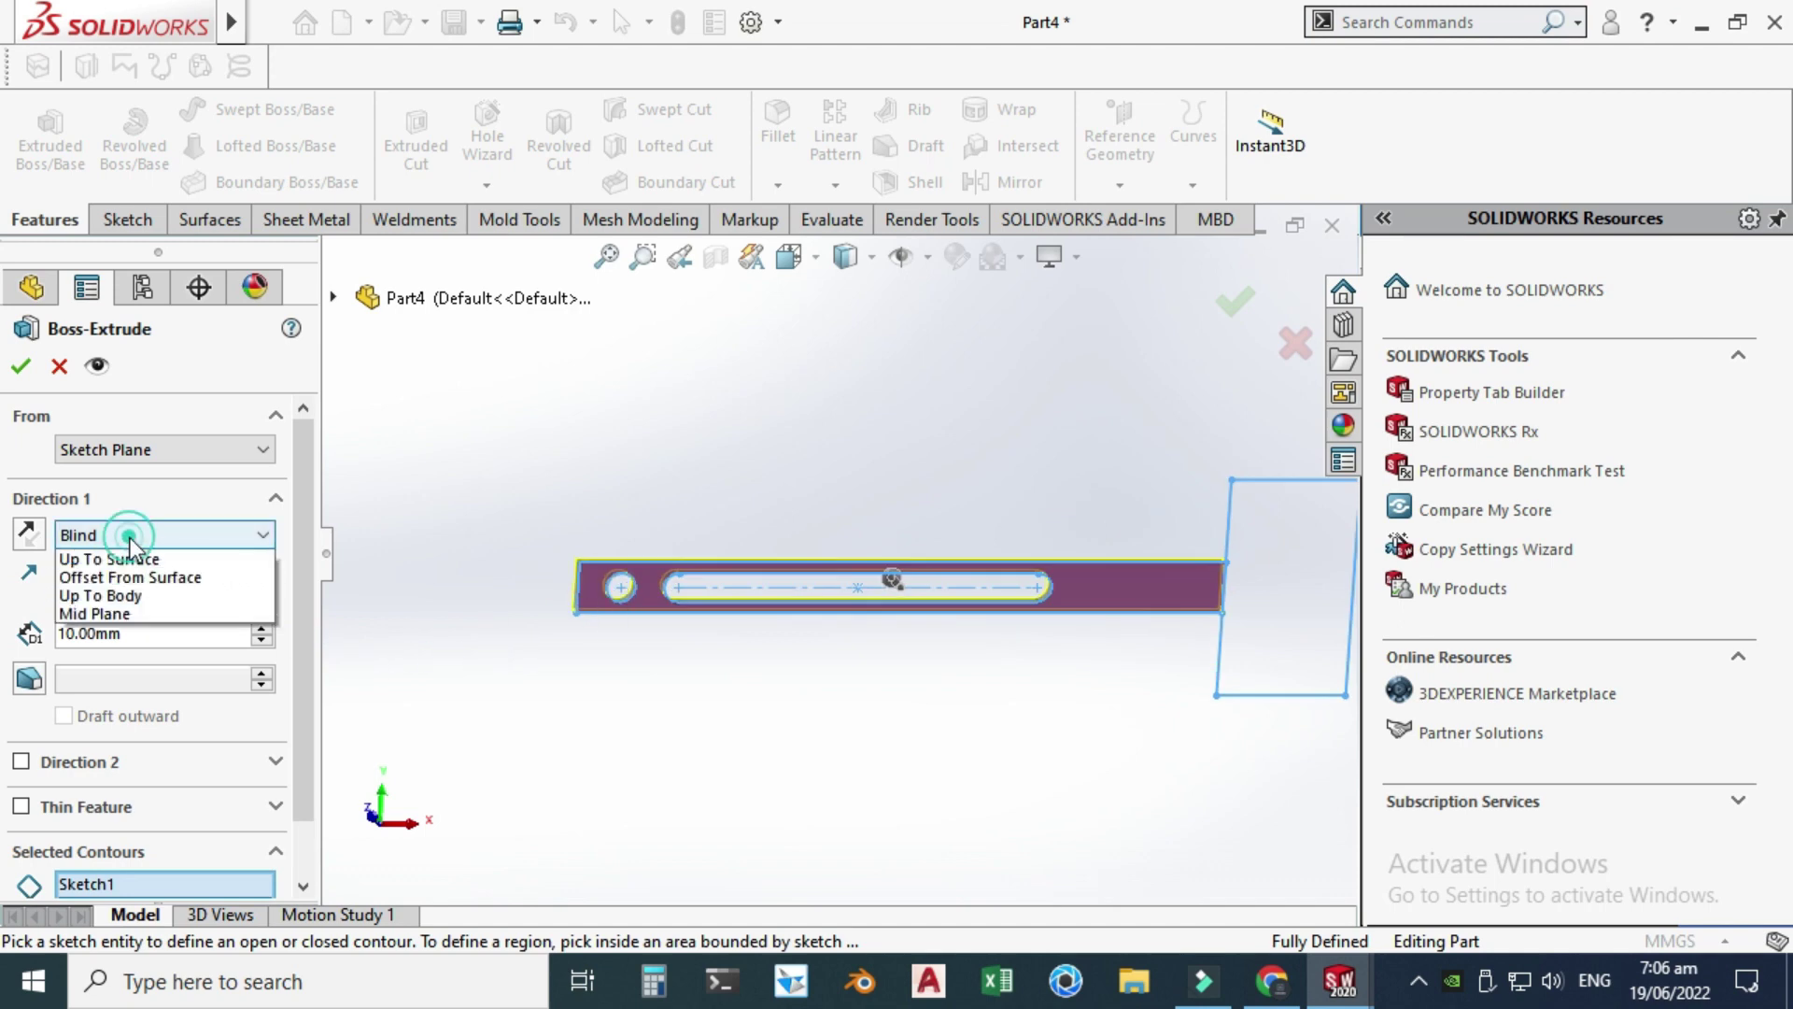
{"action": "left_click", "coordinate": [142, 650]}
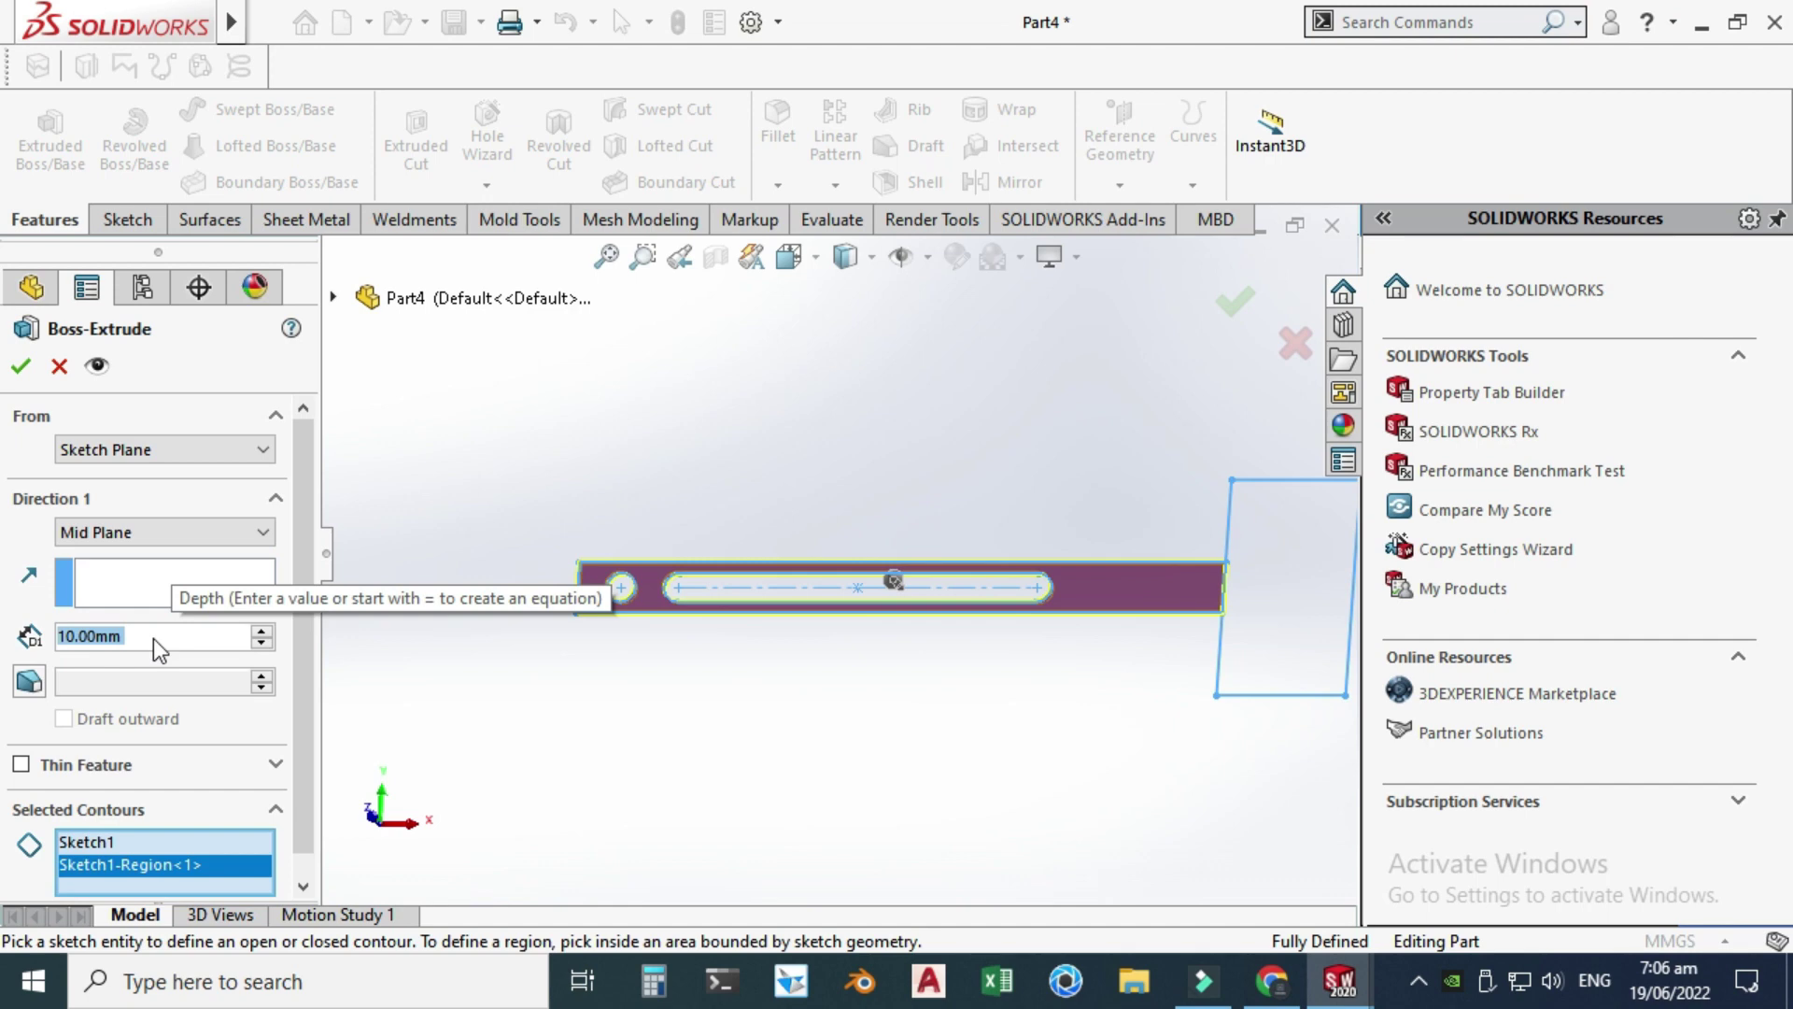
{"action": "type", "text": "15"}
{"action": "key", "text": "Return"}
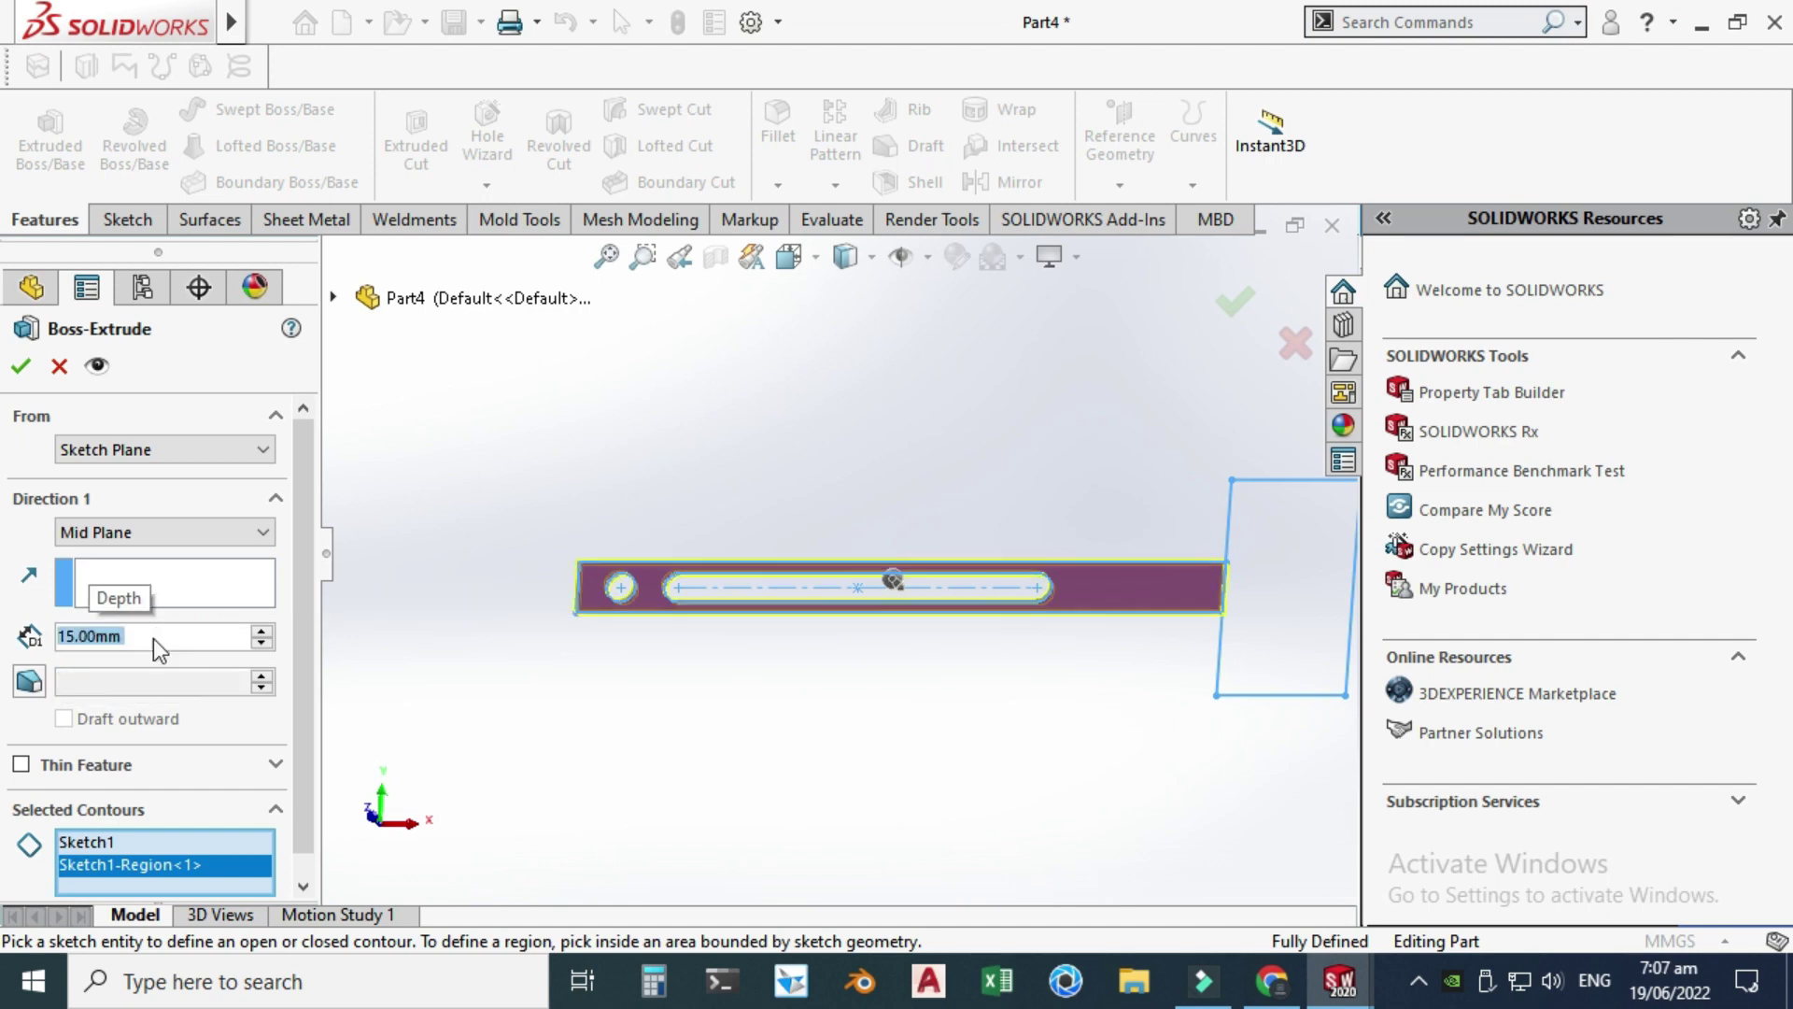
{"action": "left_click", "coordinate": [20, 365]}
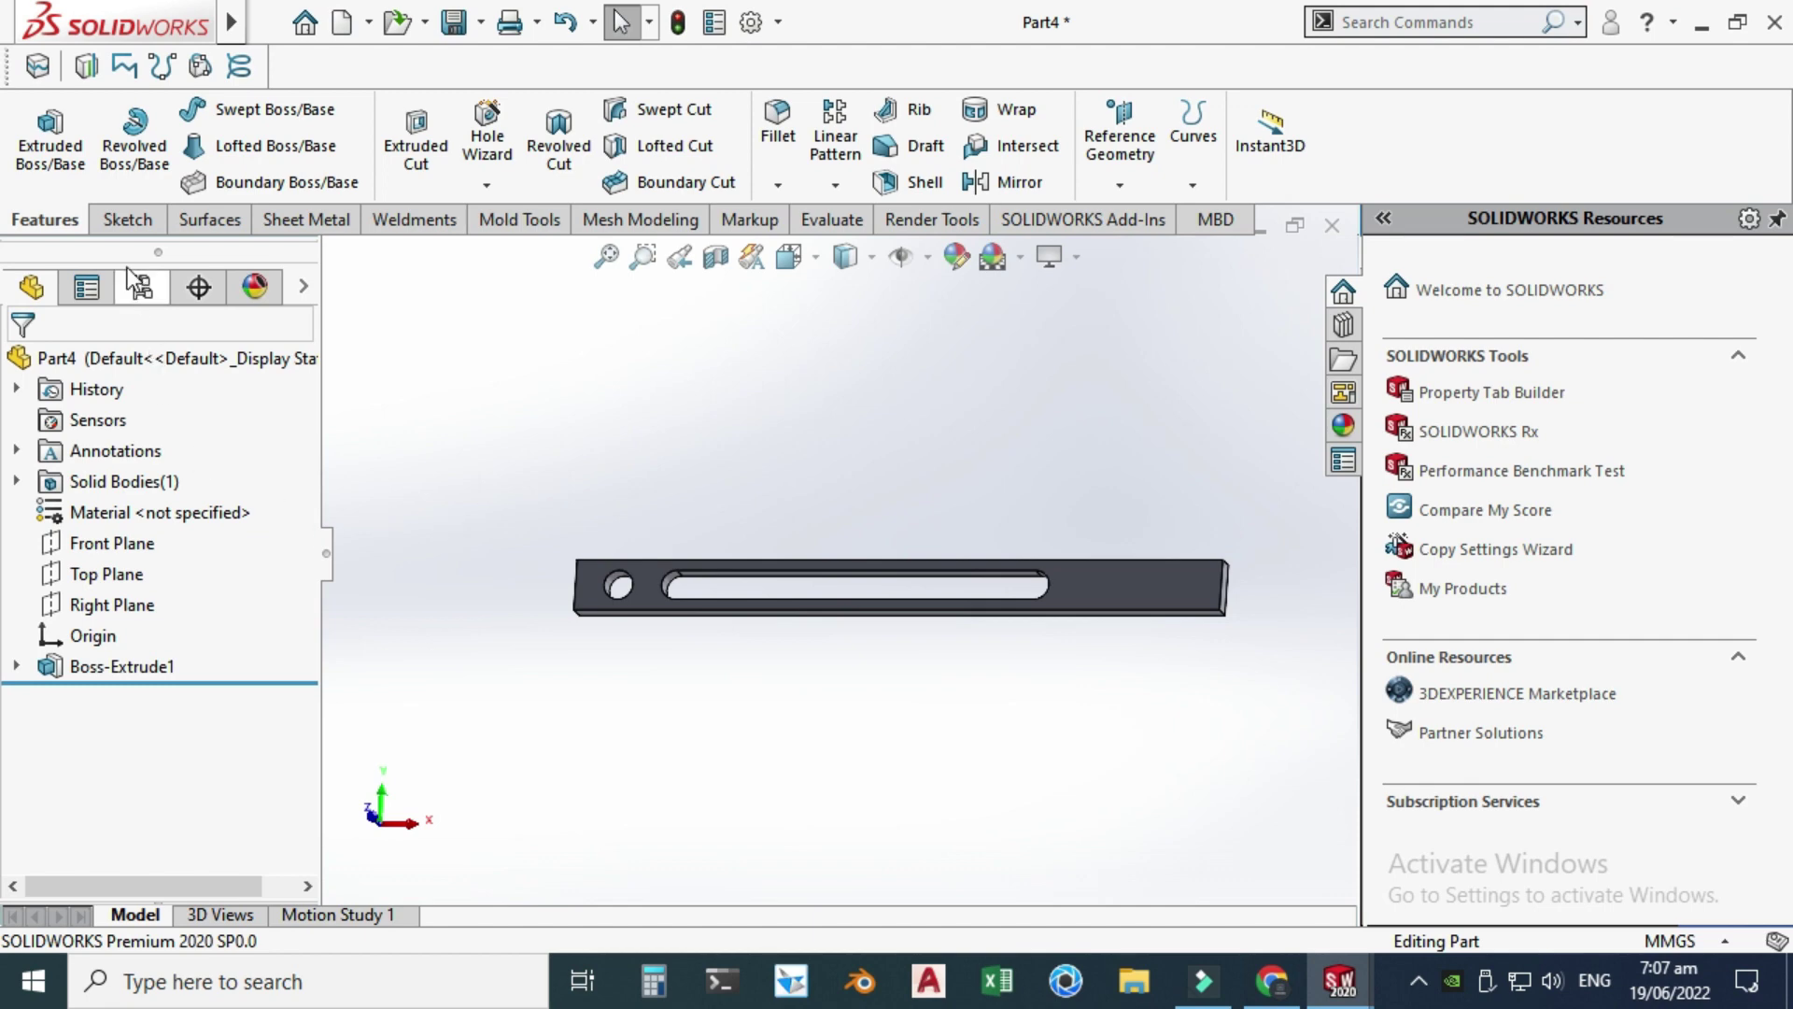
- Reuse Sketch1 to extrude the large rectangle region 50 mm with the Mid Plane end condition, merged with the arm
{"action": "left_click", "coordinate": [50, 131]}
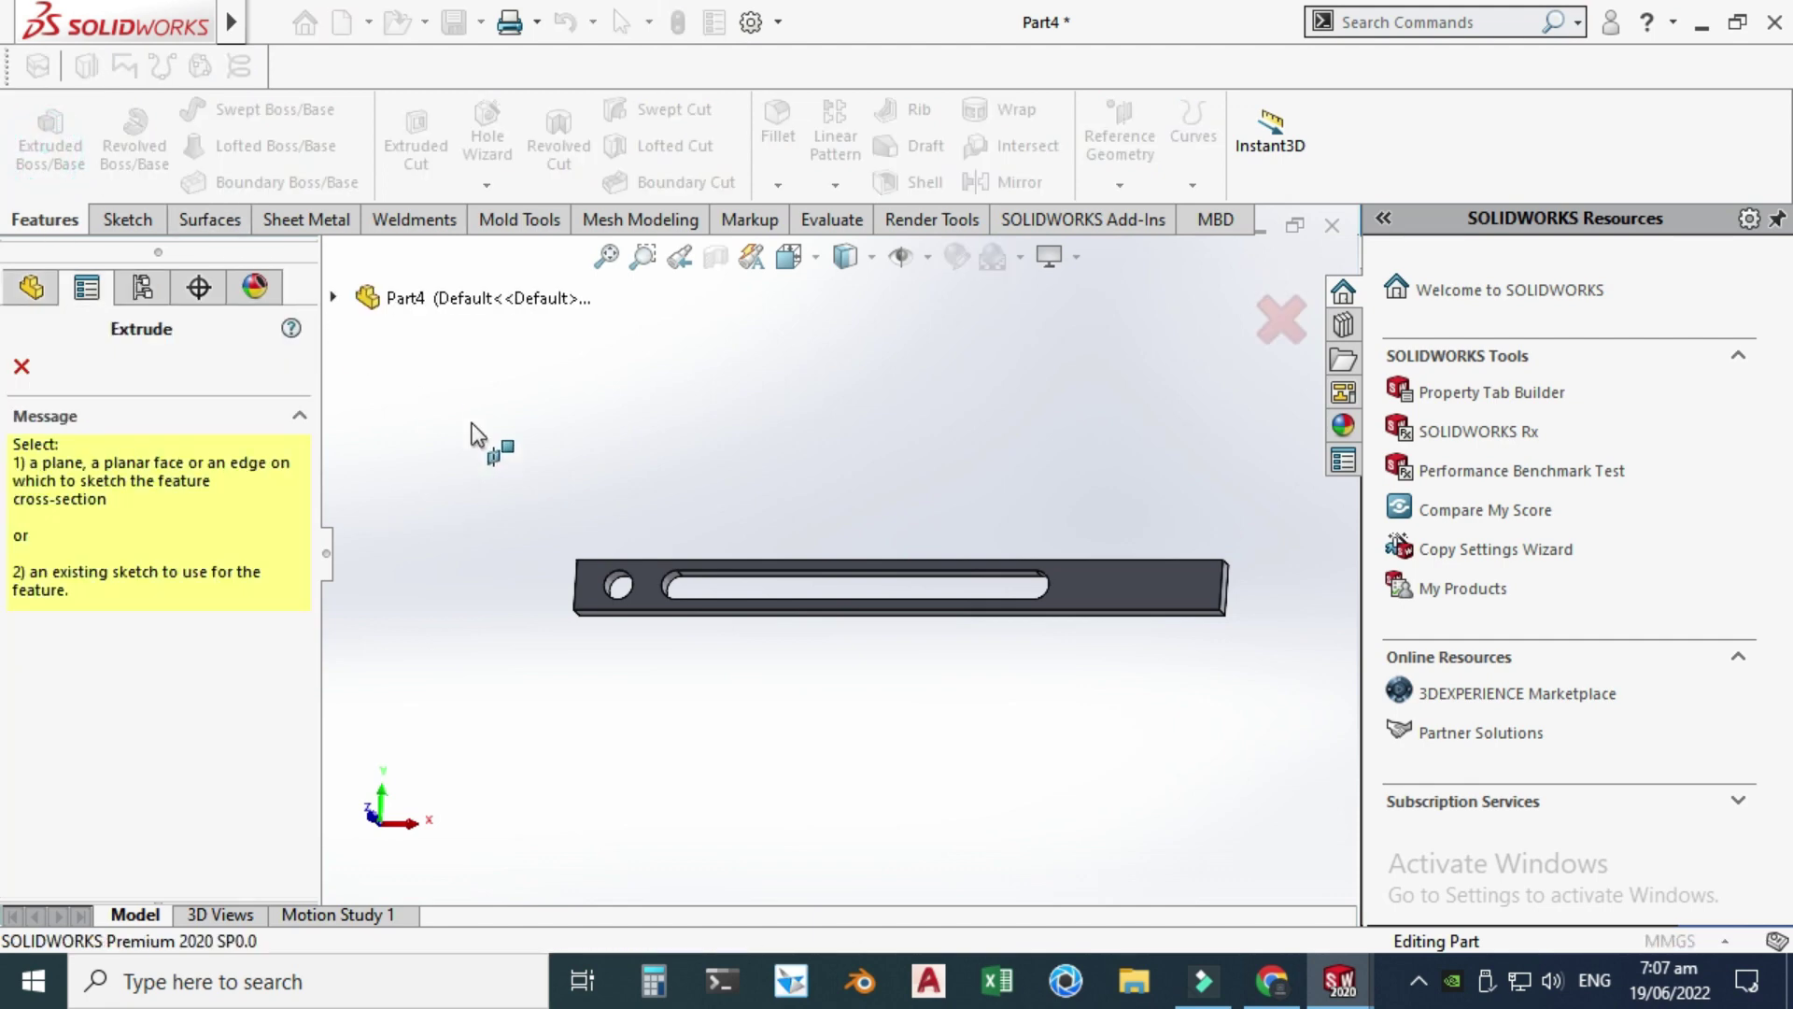
{"action": "left_click", "coordinate": [337, 296]}
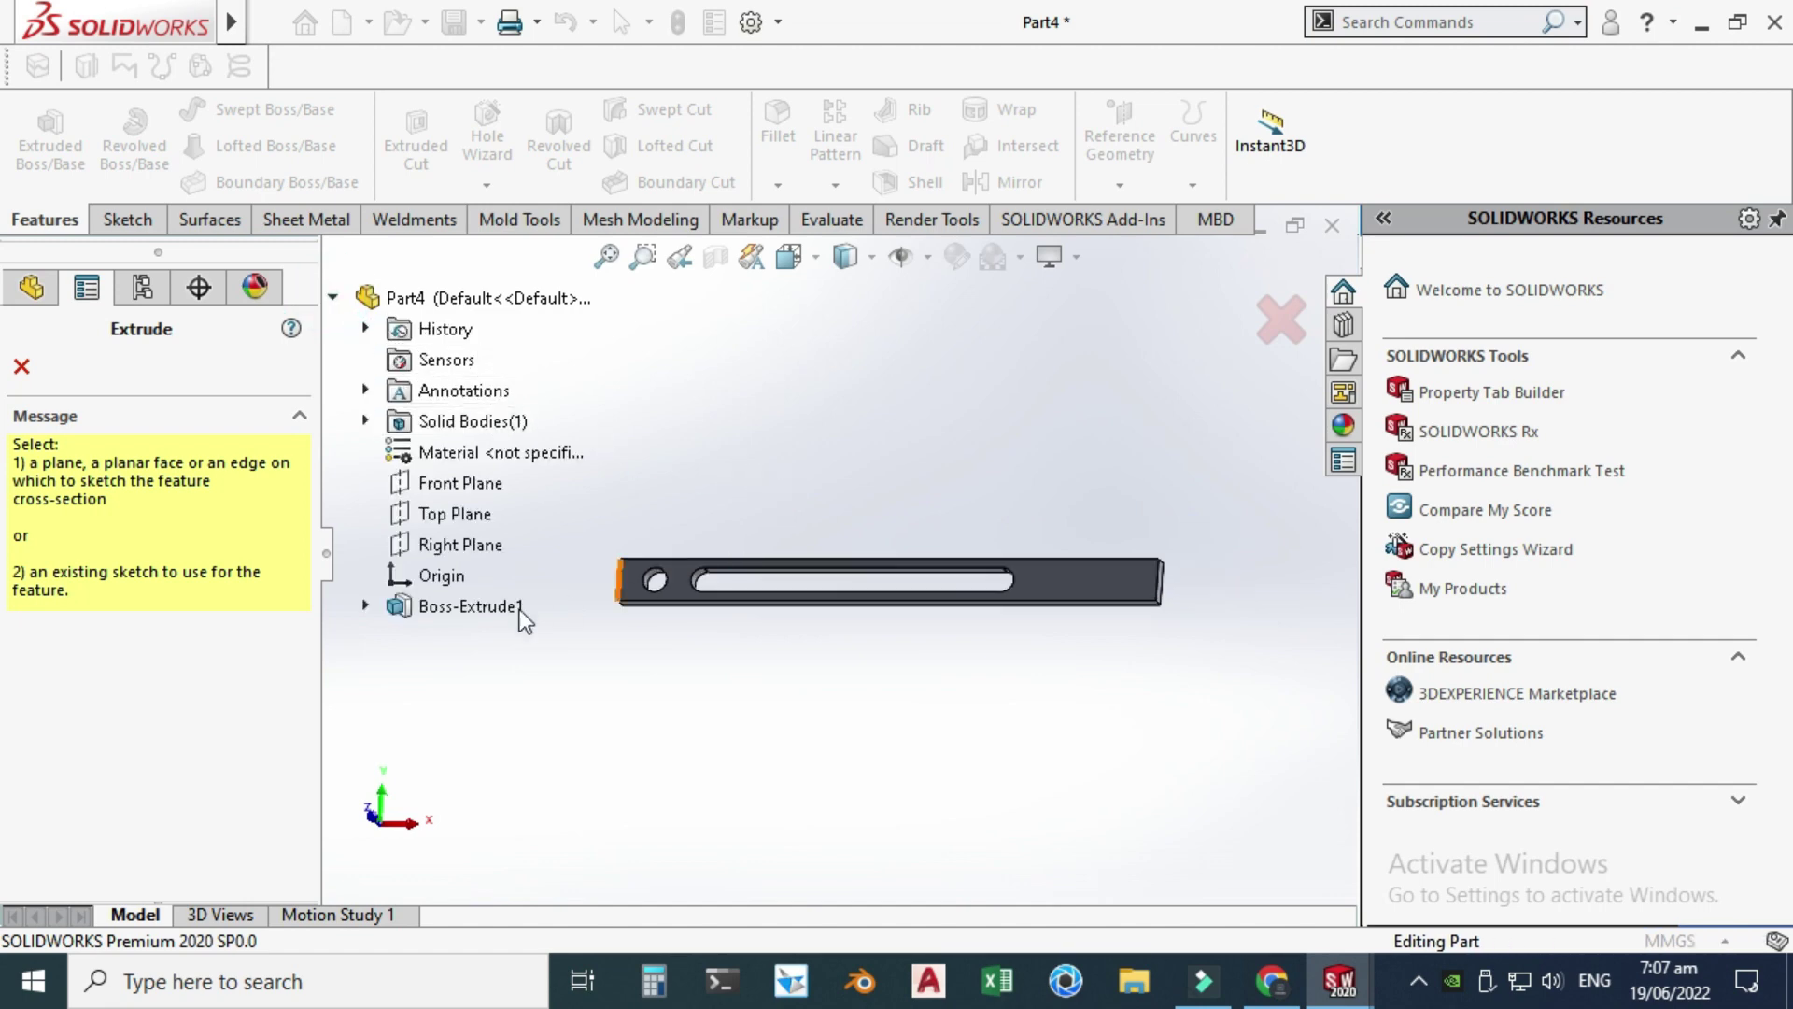
{"action": "left_click", "coordinate": [365, 605]}
{"action": "left_click", "coordinate": [467, 637]}
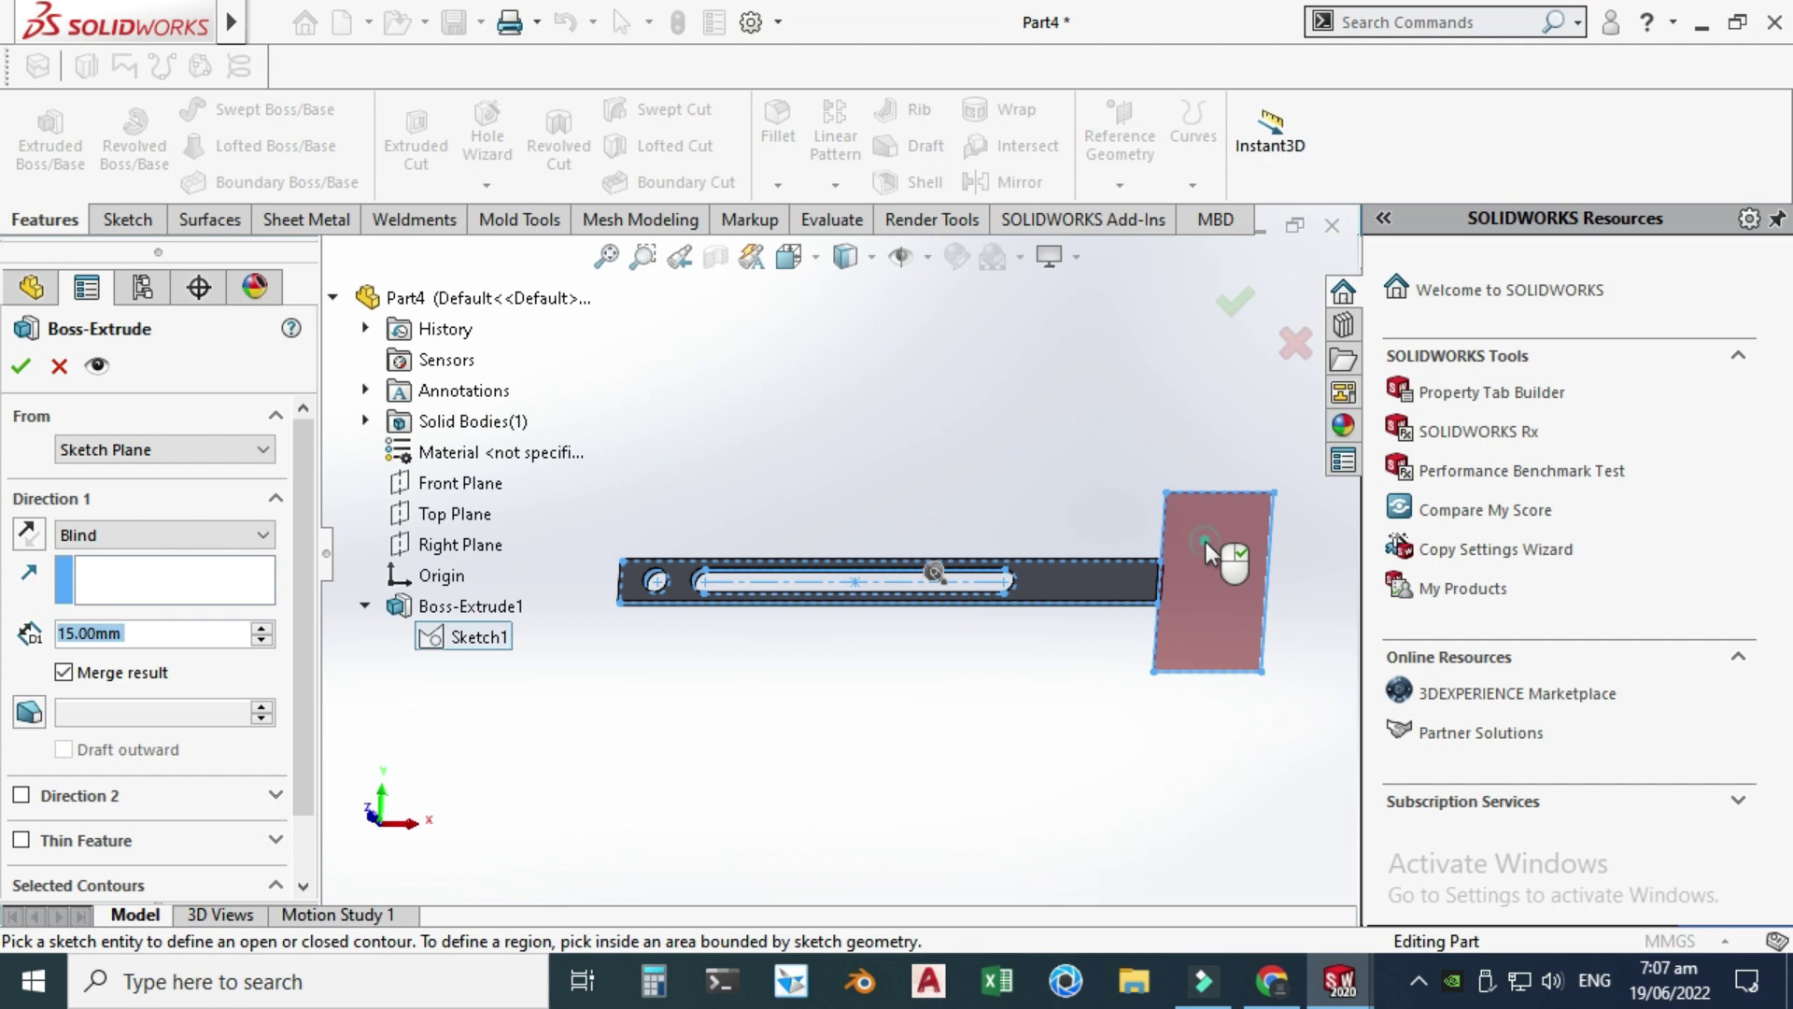
{"action": "left_click", "coordinate": [110, 530]}
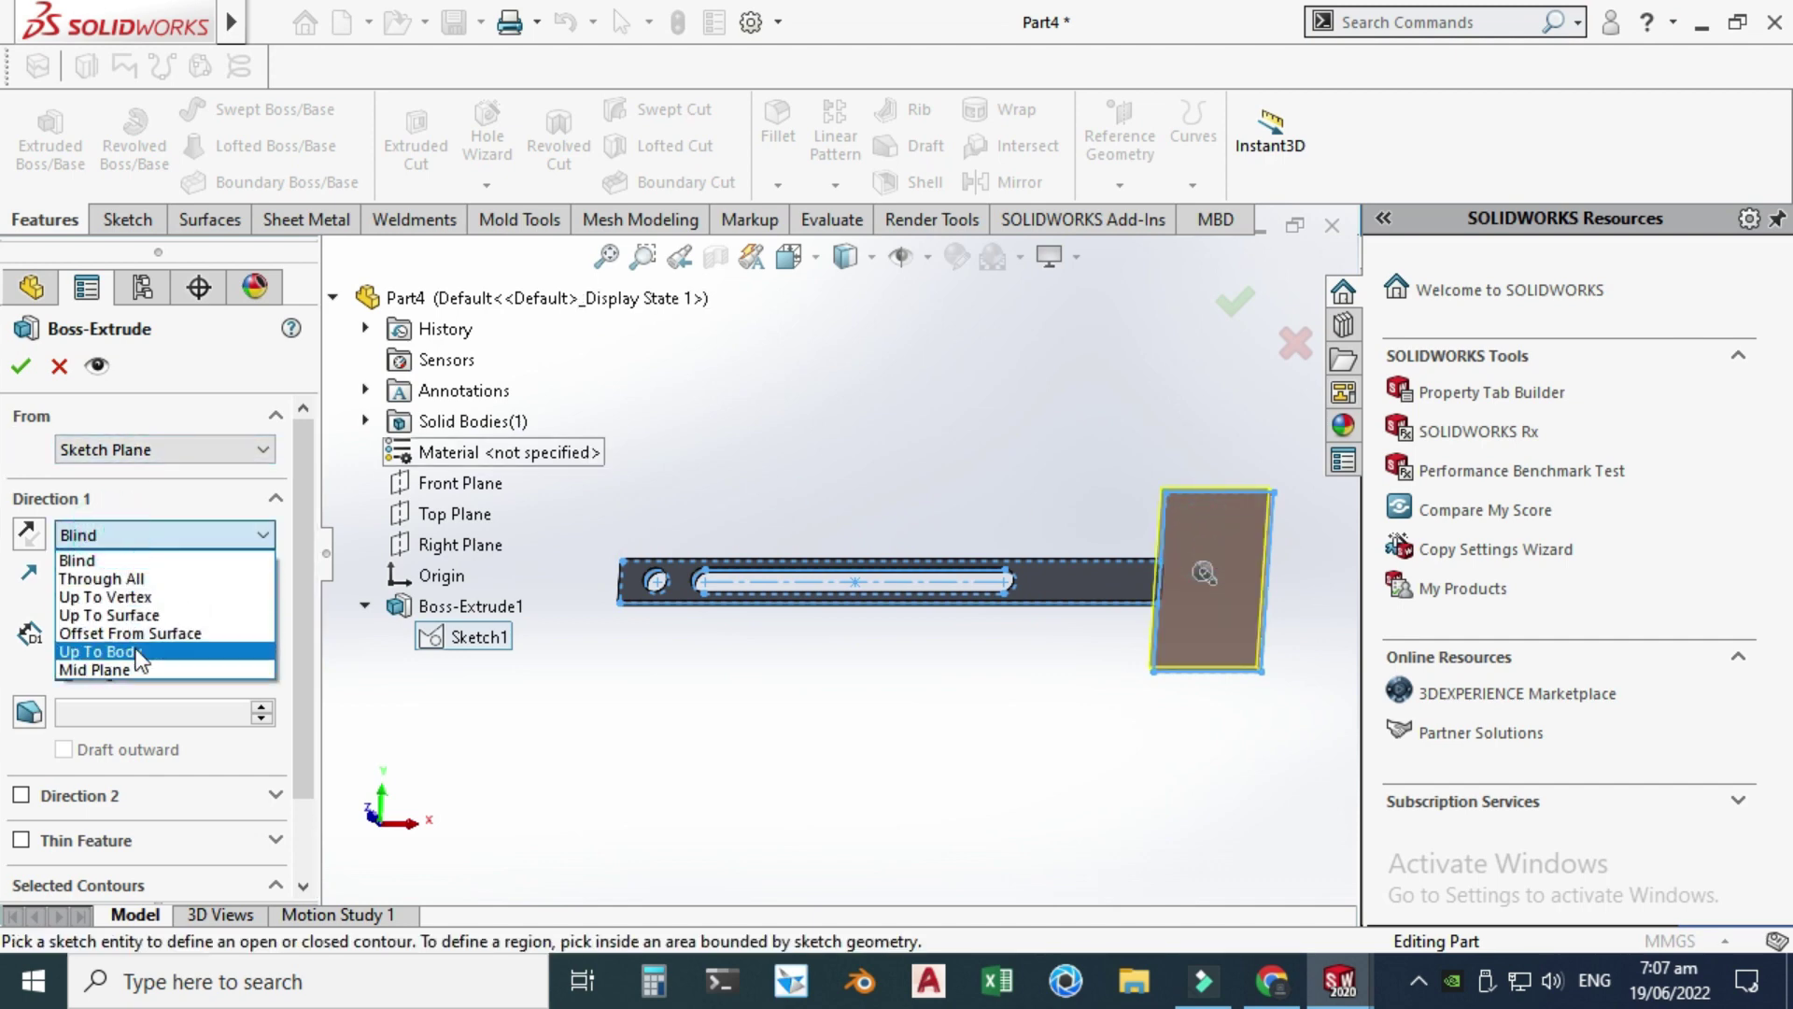
{"action": "left_click", "coordinate": [142, 667]}
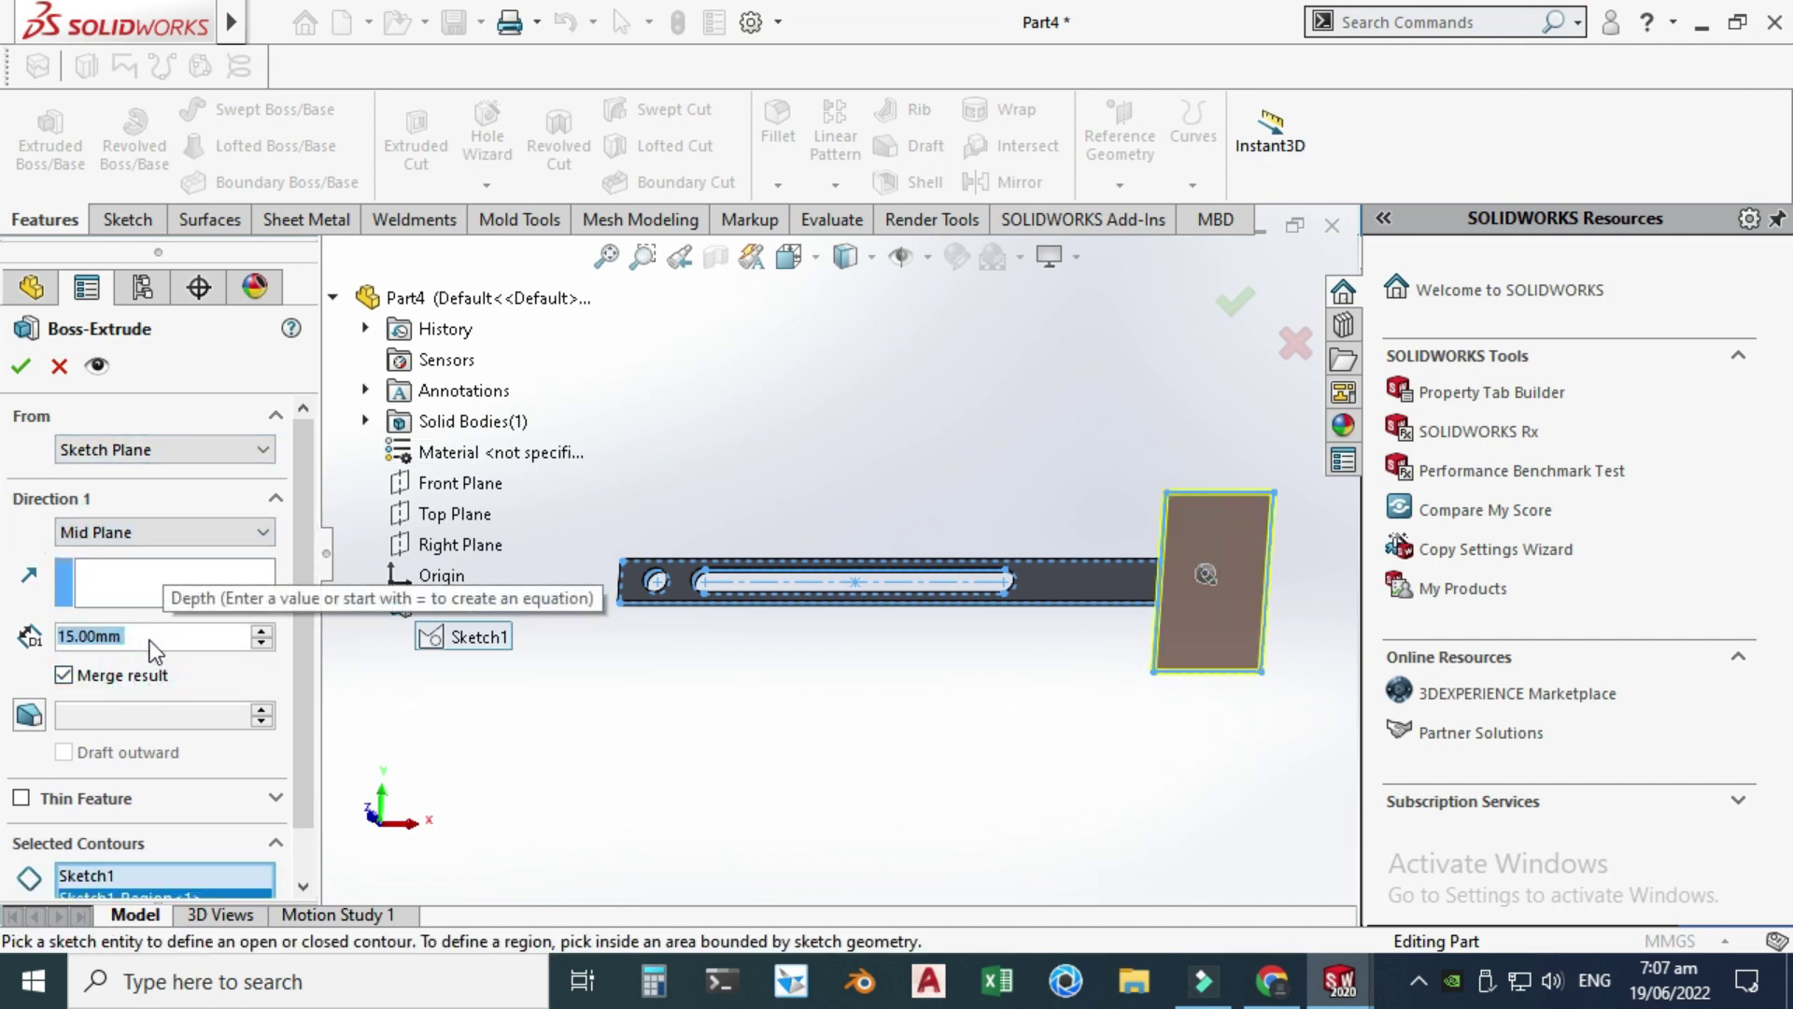
{"action": "type", "text": "50"}
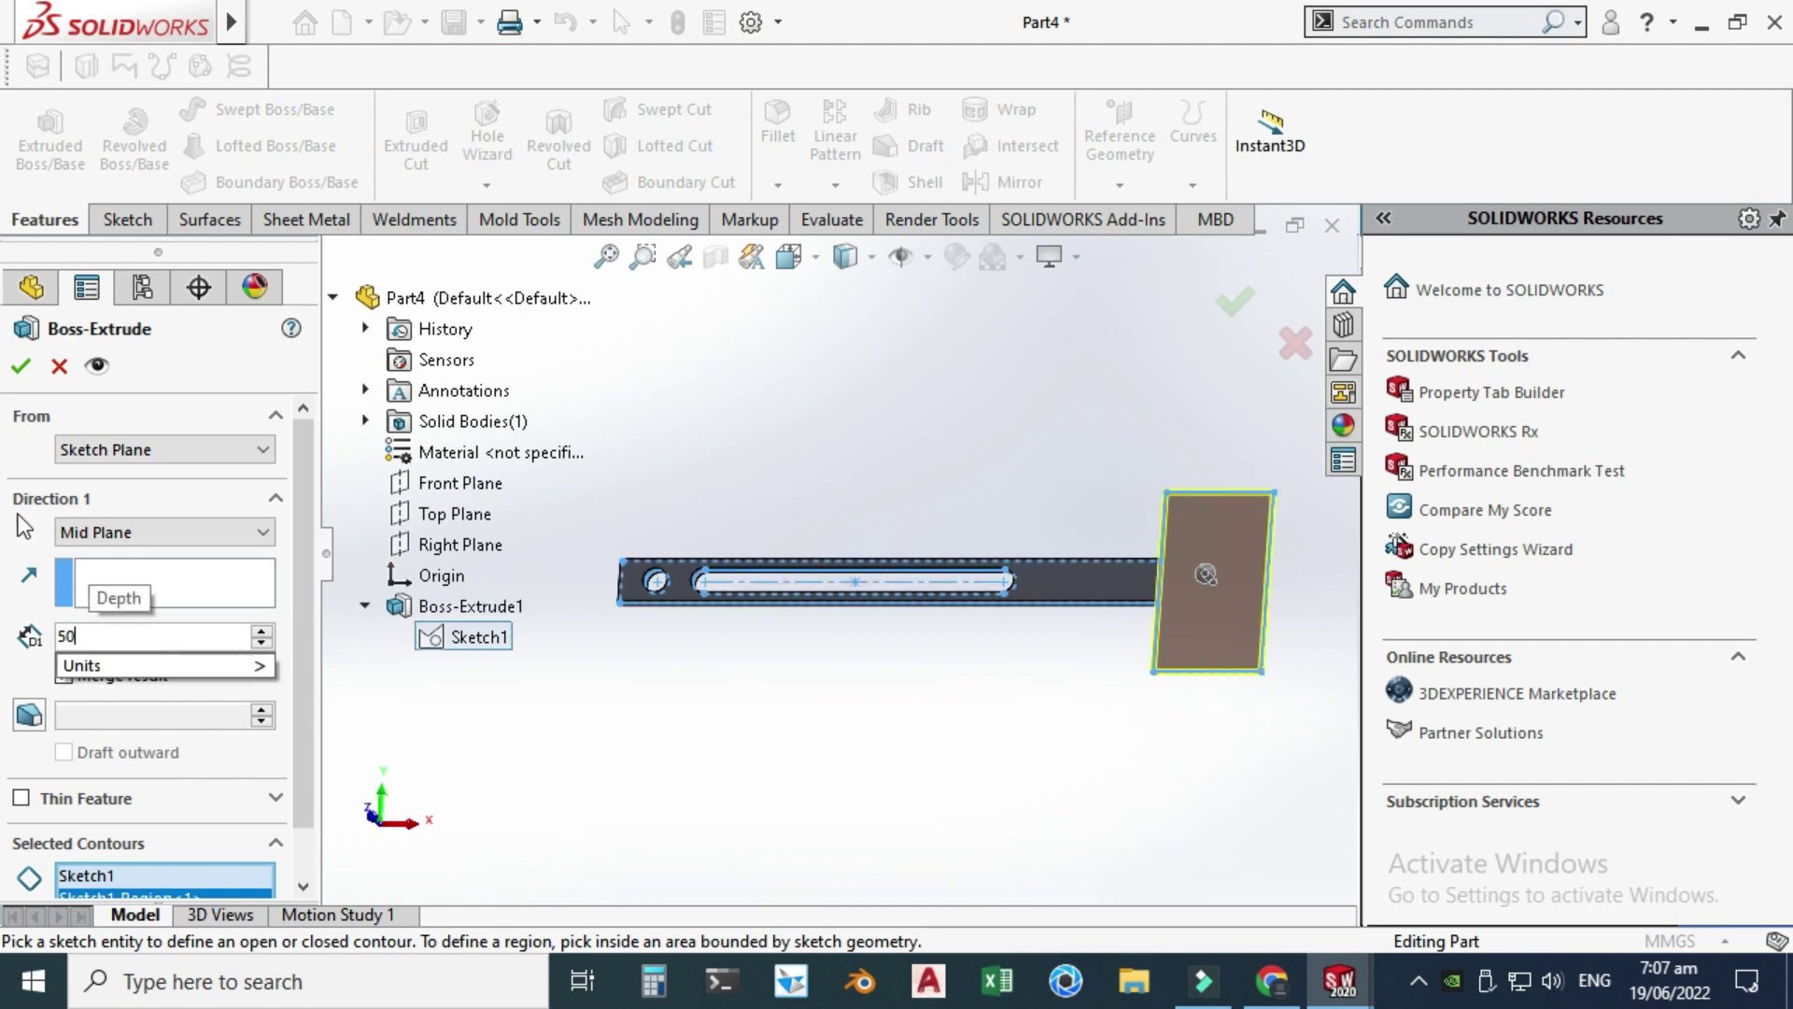
{"action": "left_click", "coordinate": [213, 666]}
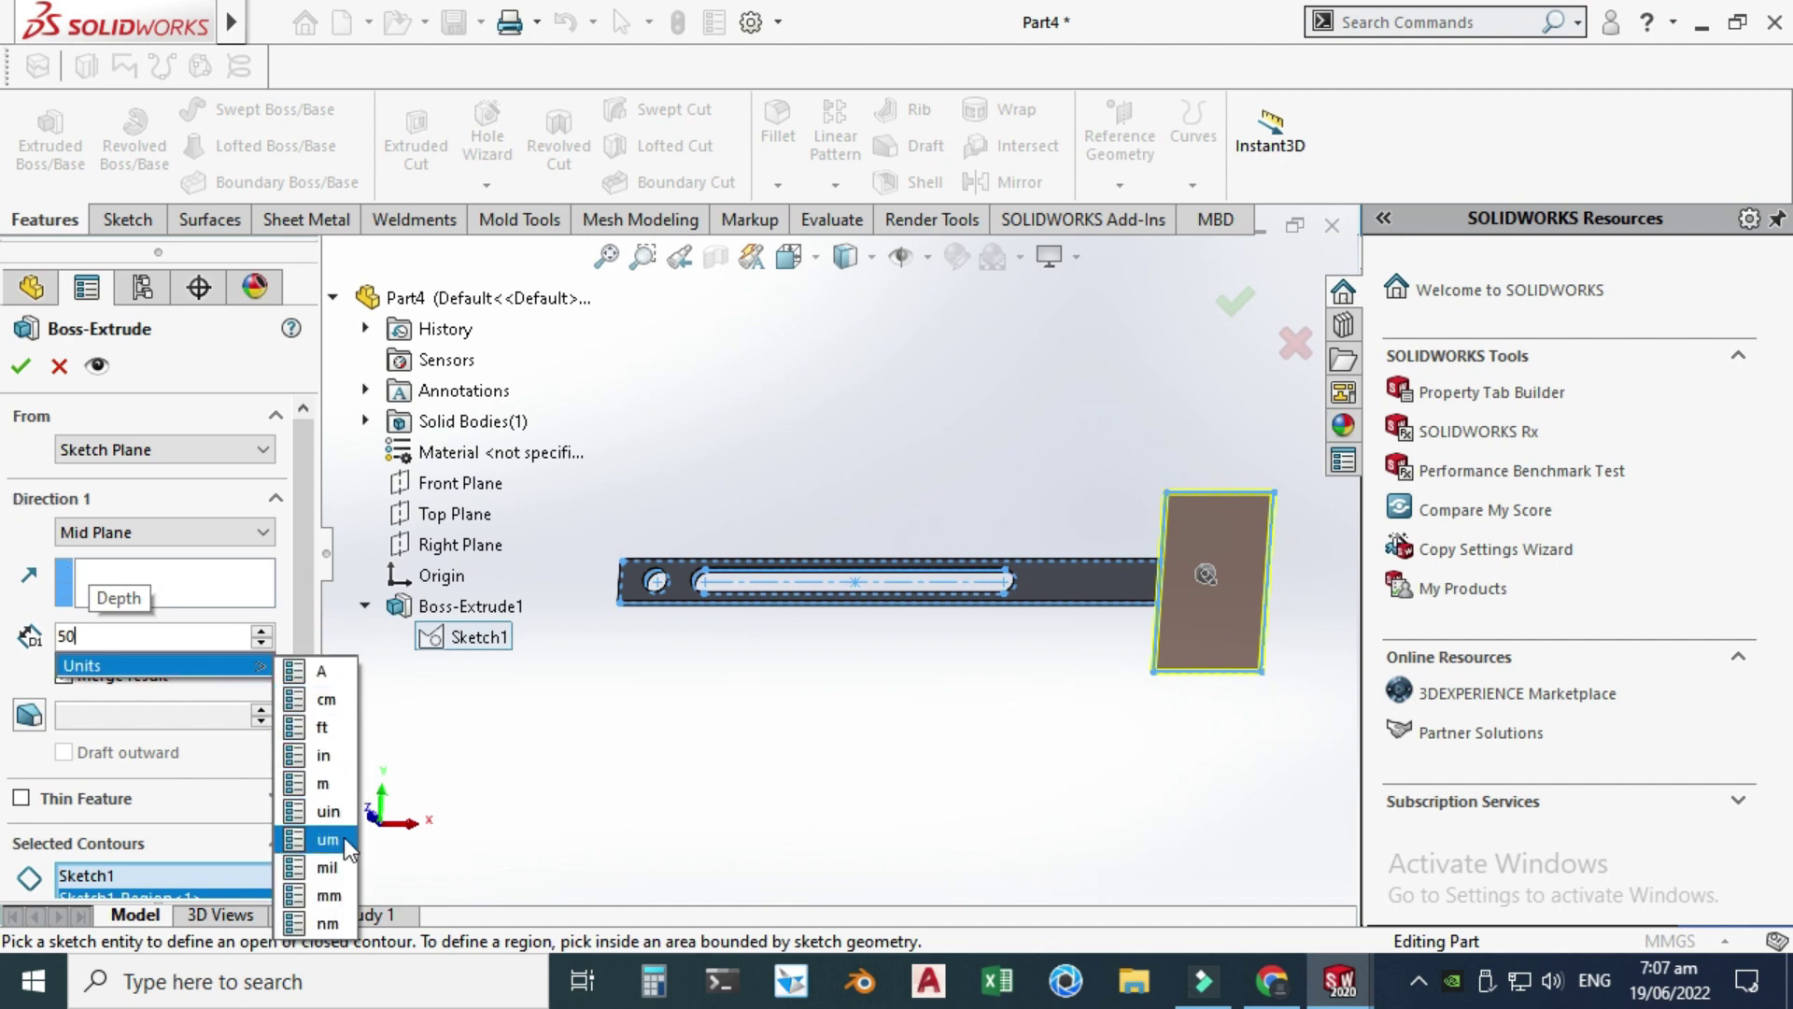
{"action": "left_click", "coordinate": [328, 896]}
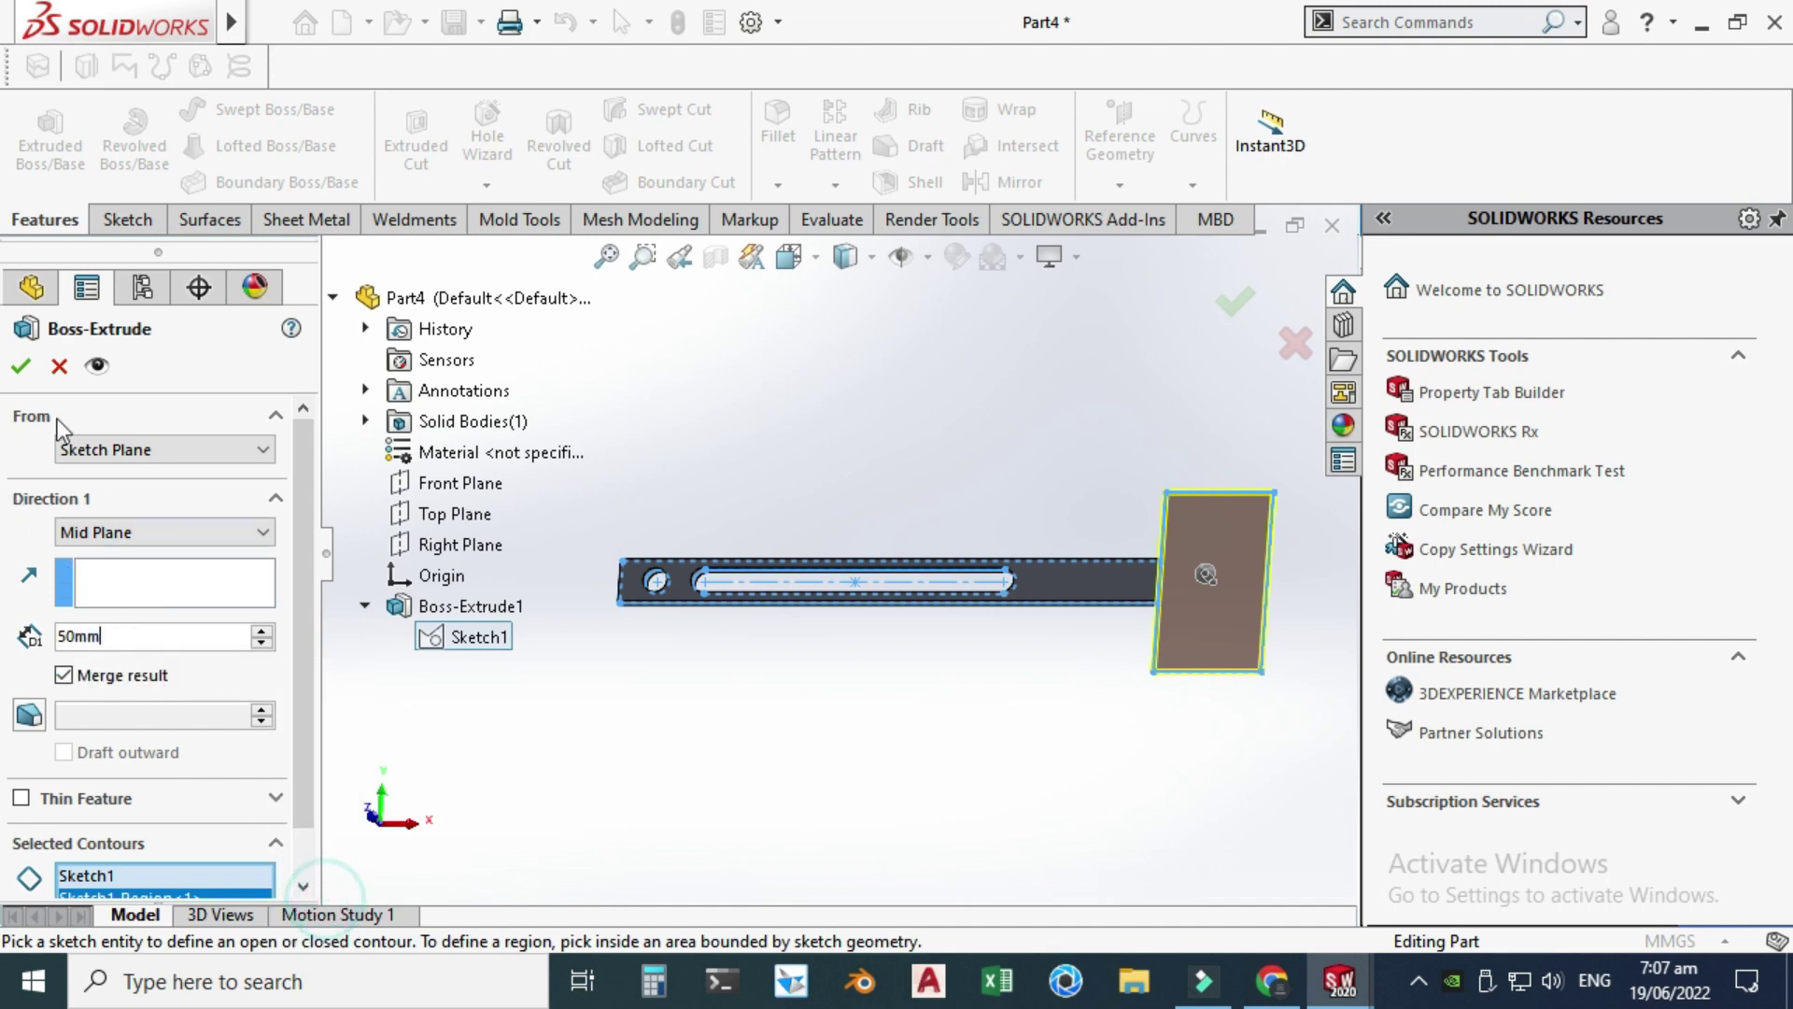
{"action": "left_click", "coordinate": [20, 367]}
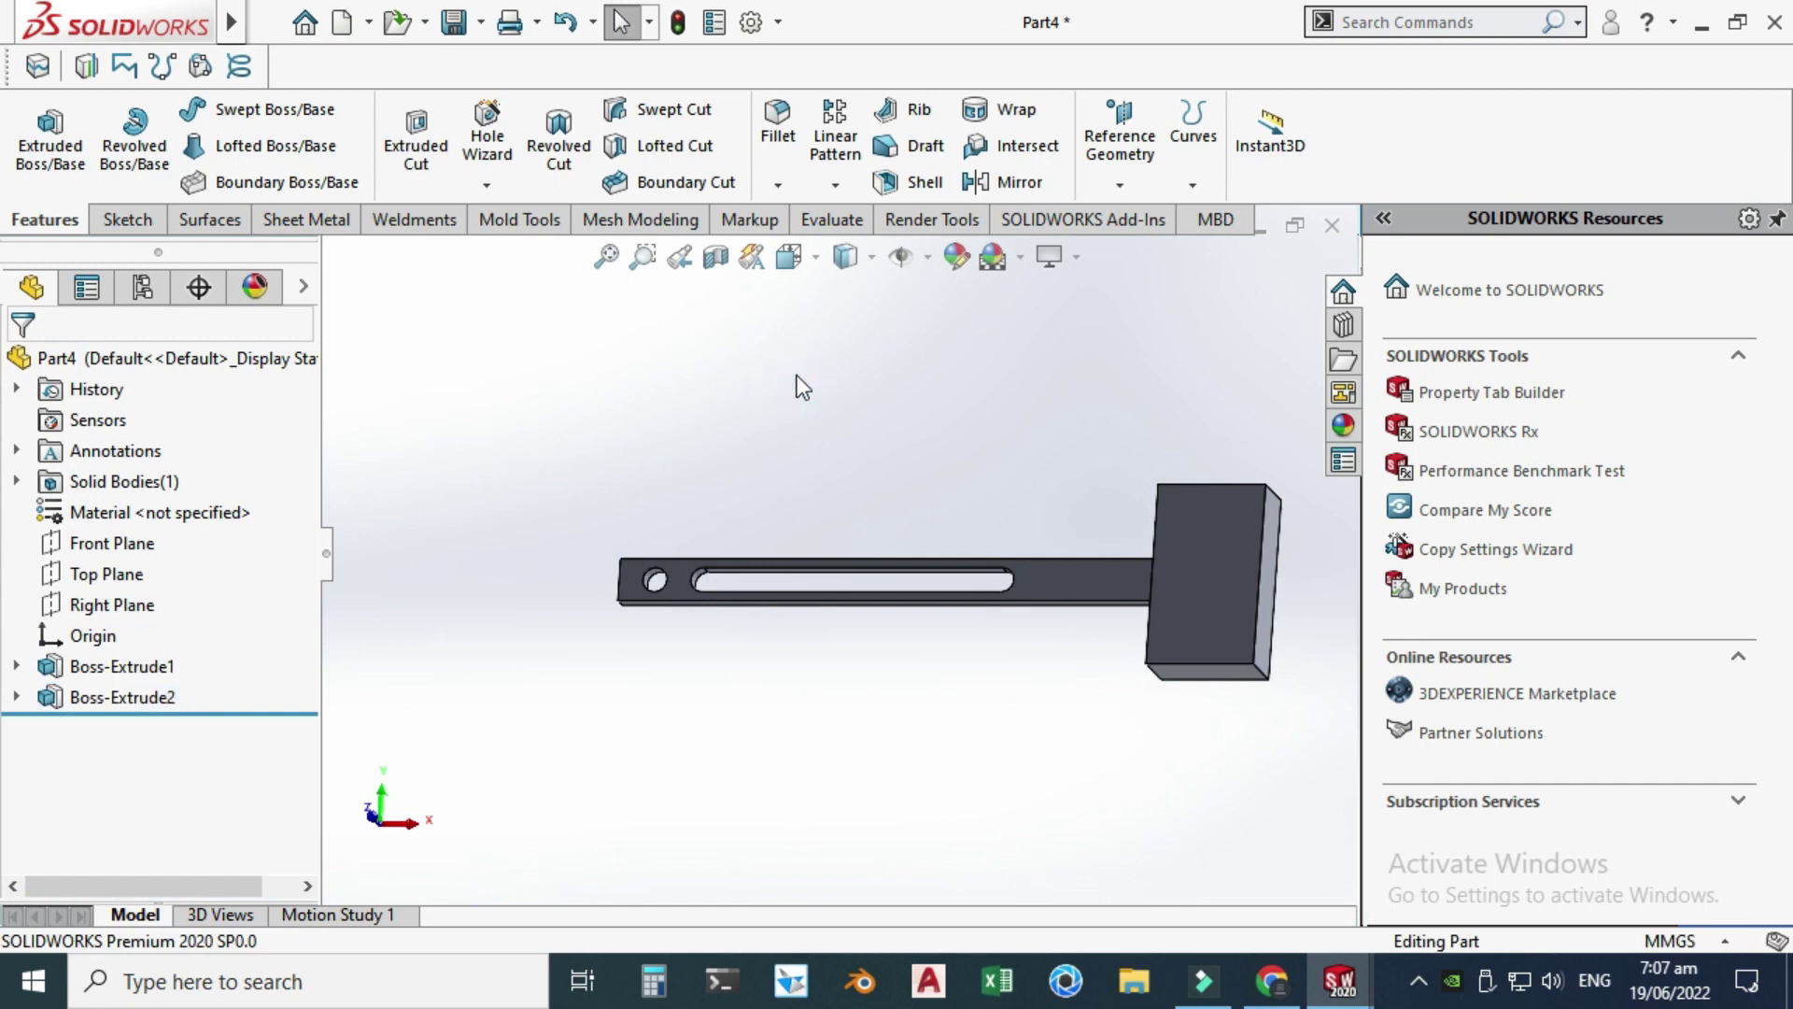
- Examine the extruded arm and its block end from several angles
{"action": "right_click", "coordinate": [797, 376]}
{"action": "left_click", "coordinate": [743, 434]}
{"action": "key", "text": "ctrl+7"}
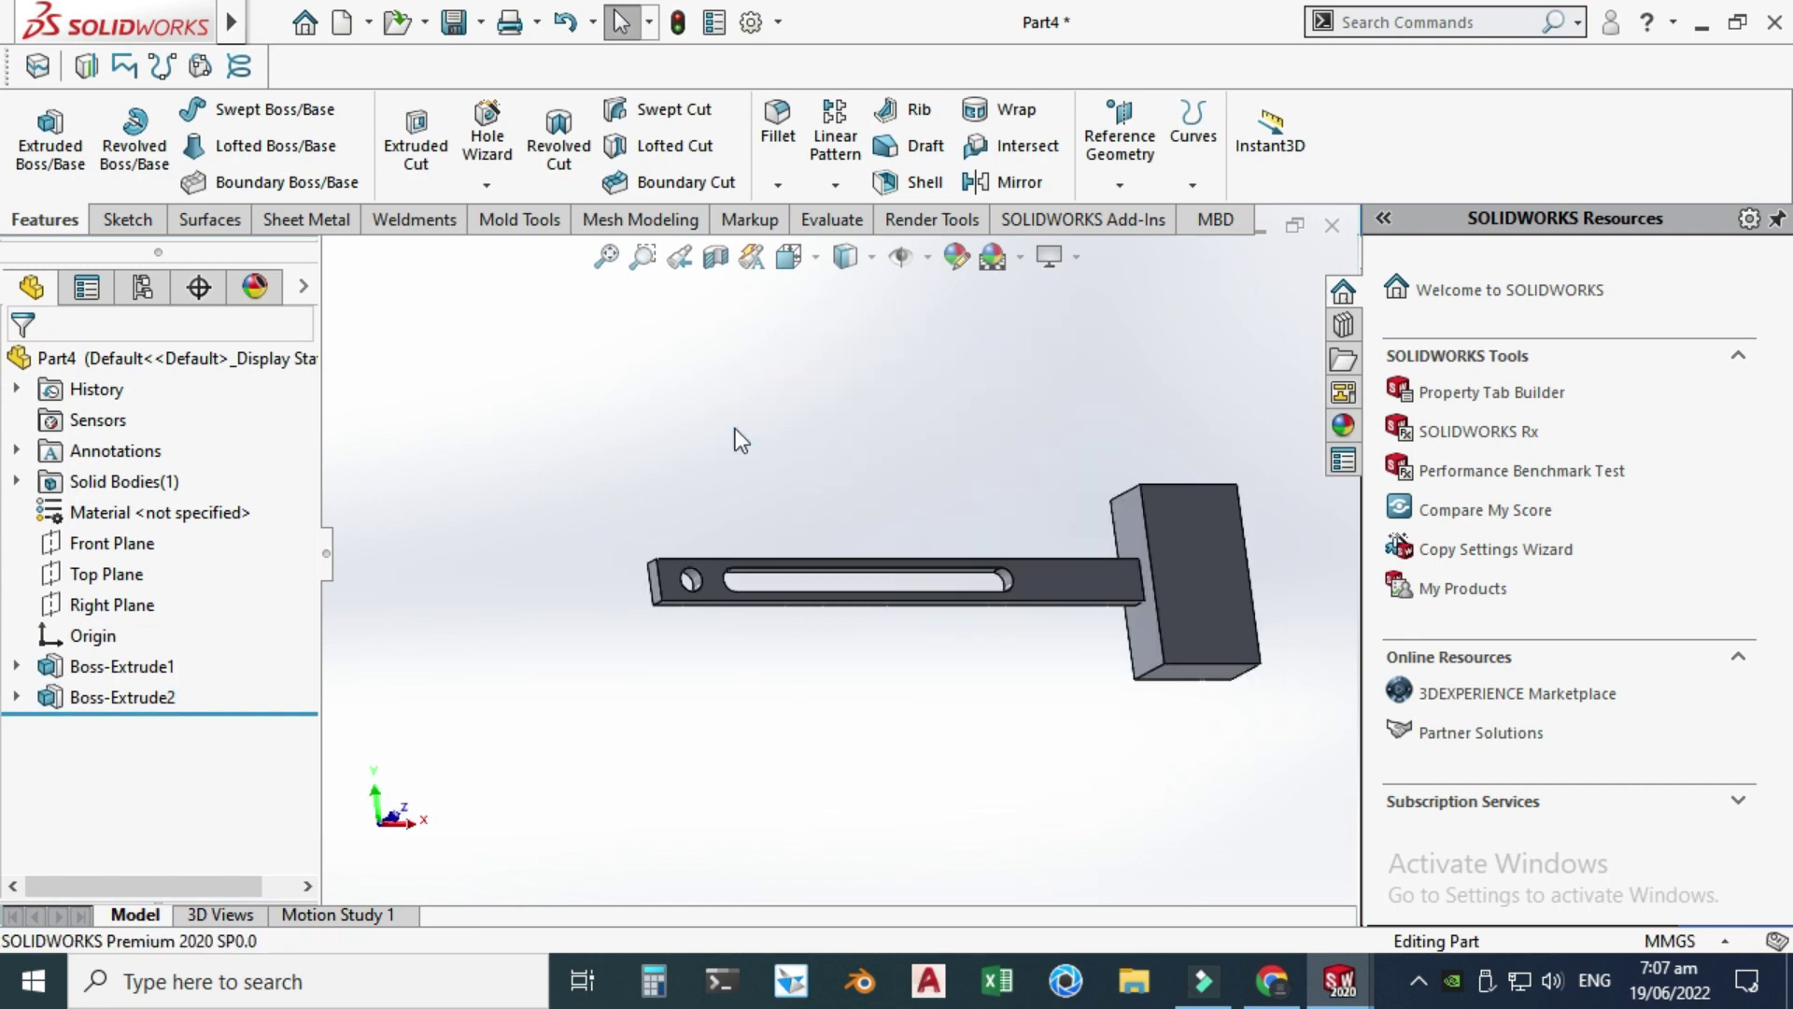
{"action": "key", "text": "Left"}
{"action": "key", "text": "Left"}
{"action": "key", "text": "Right"}
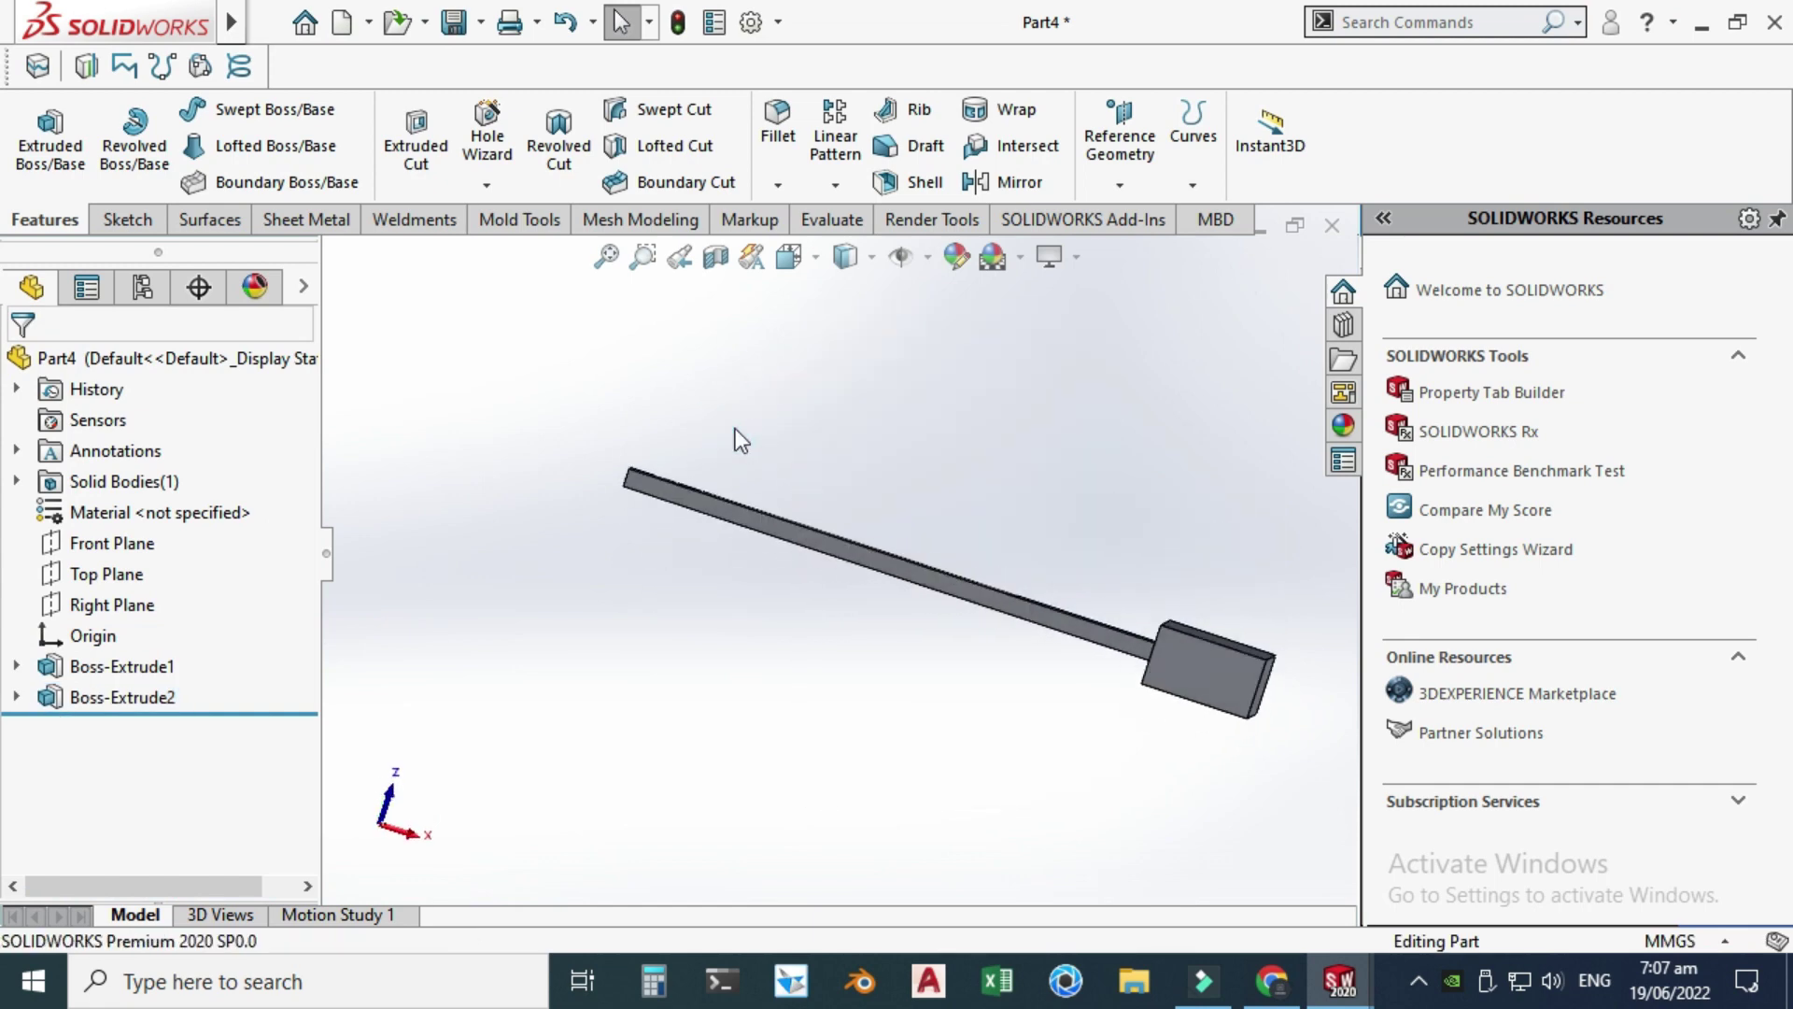
{"action": "key", "text": "Left"}
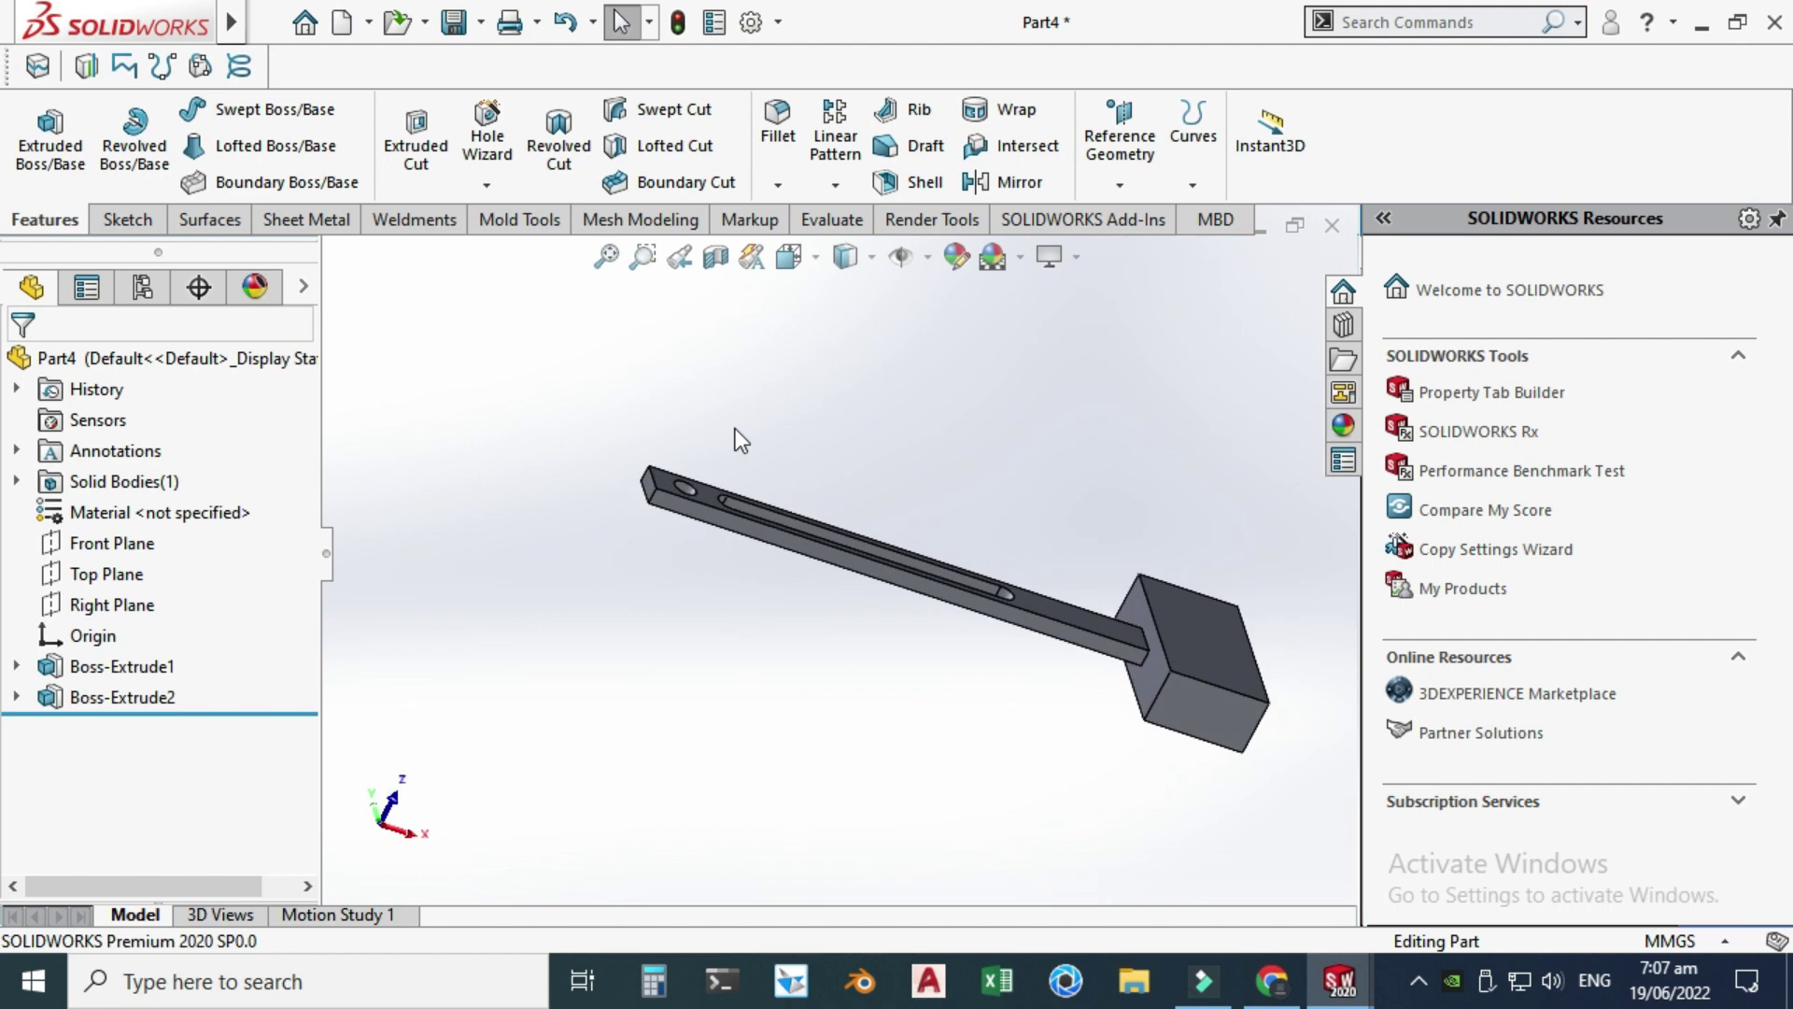
{"action": "key", "text": "Down"}
{"action": "scroll", "coordinate": [1178, 568], "scroll_direction": "down", "scroll_amount": 2}
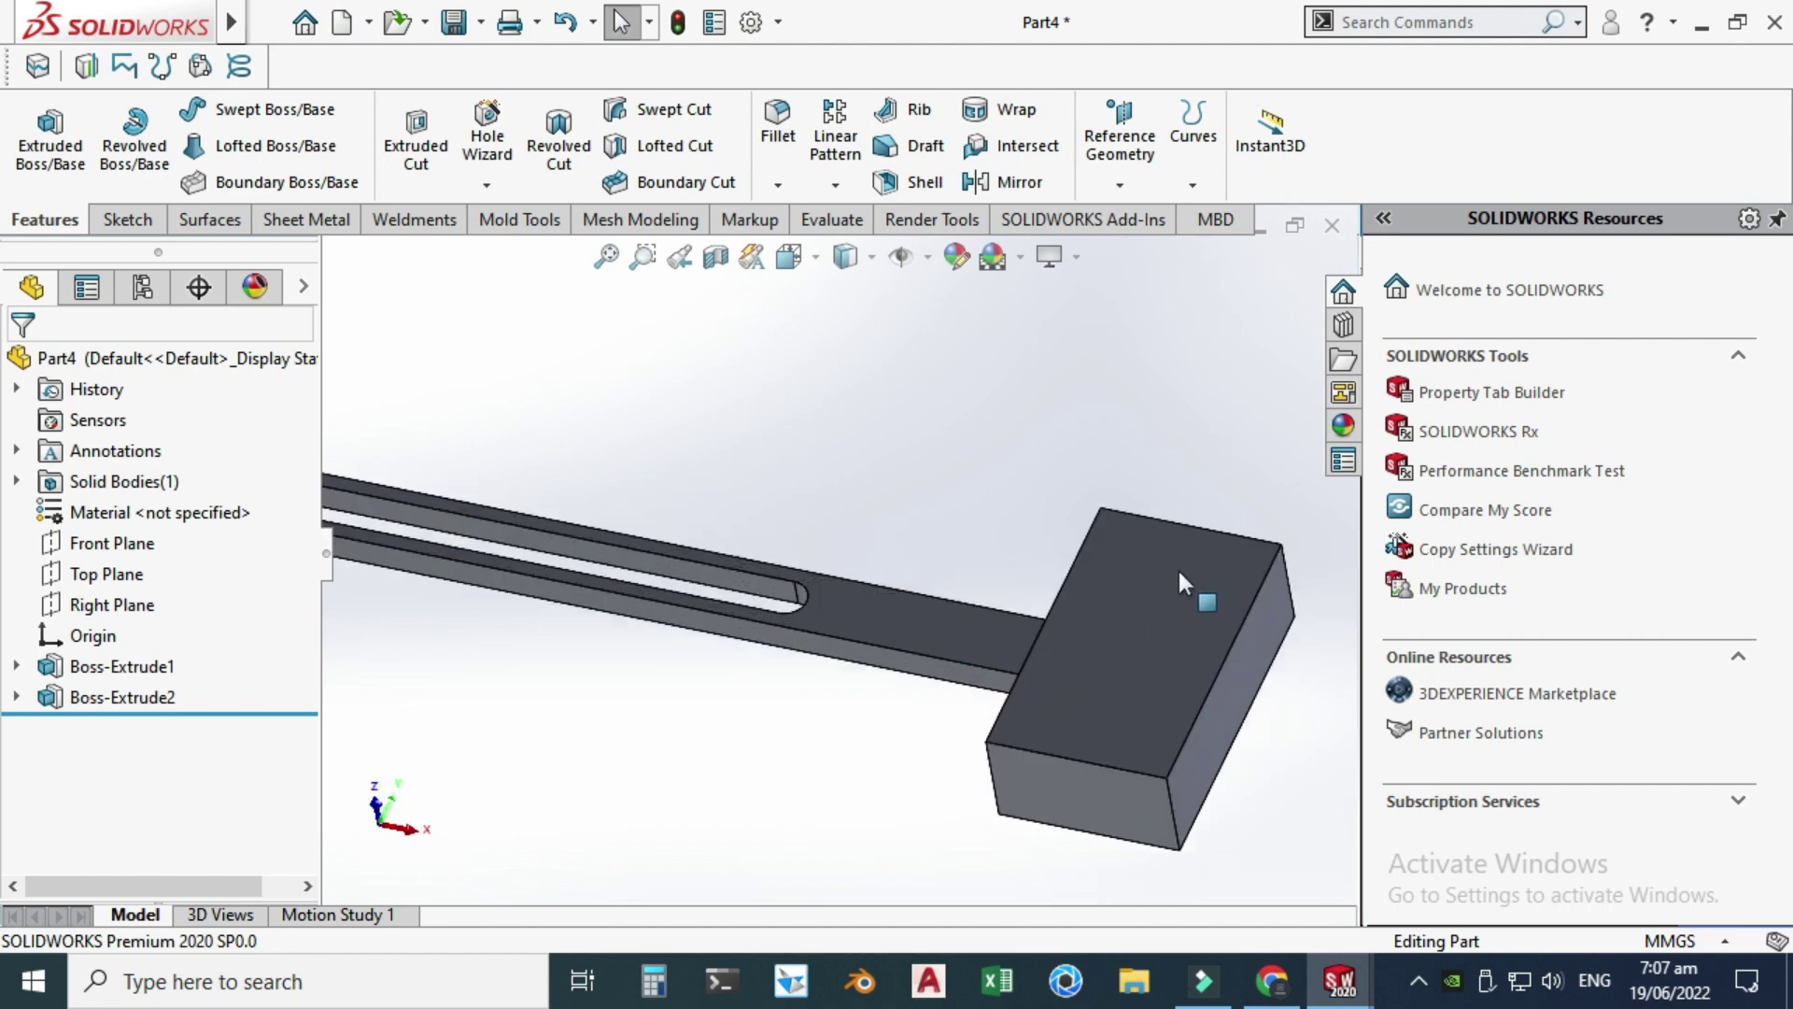
{"action": "scroll", "coordinate": [999, 609], "scroll_direction": "up", "scroll_amount": 2}
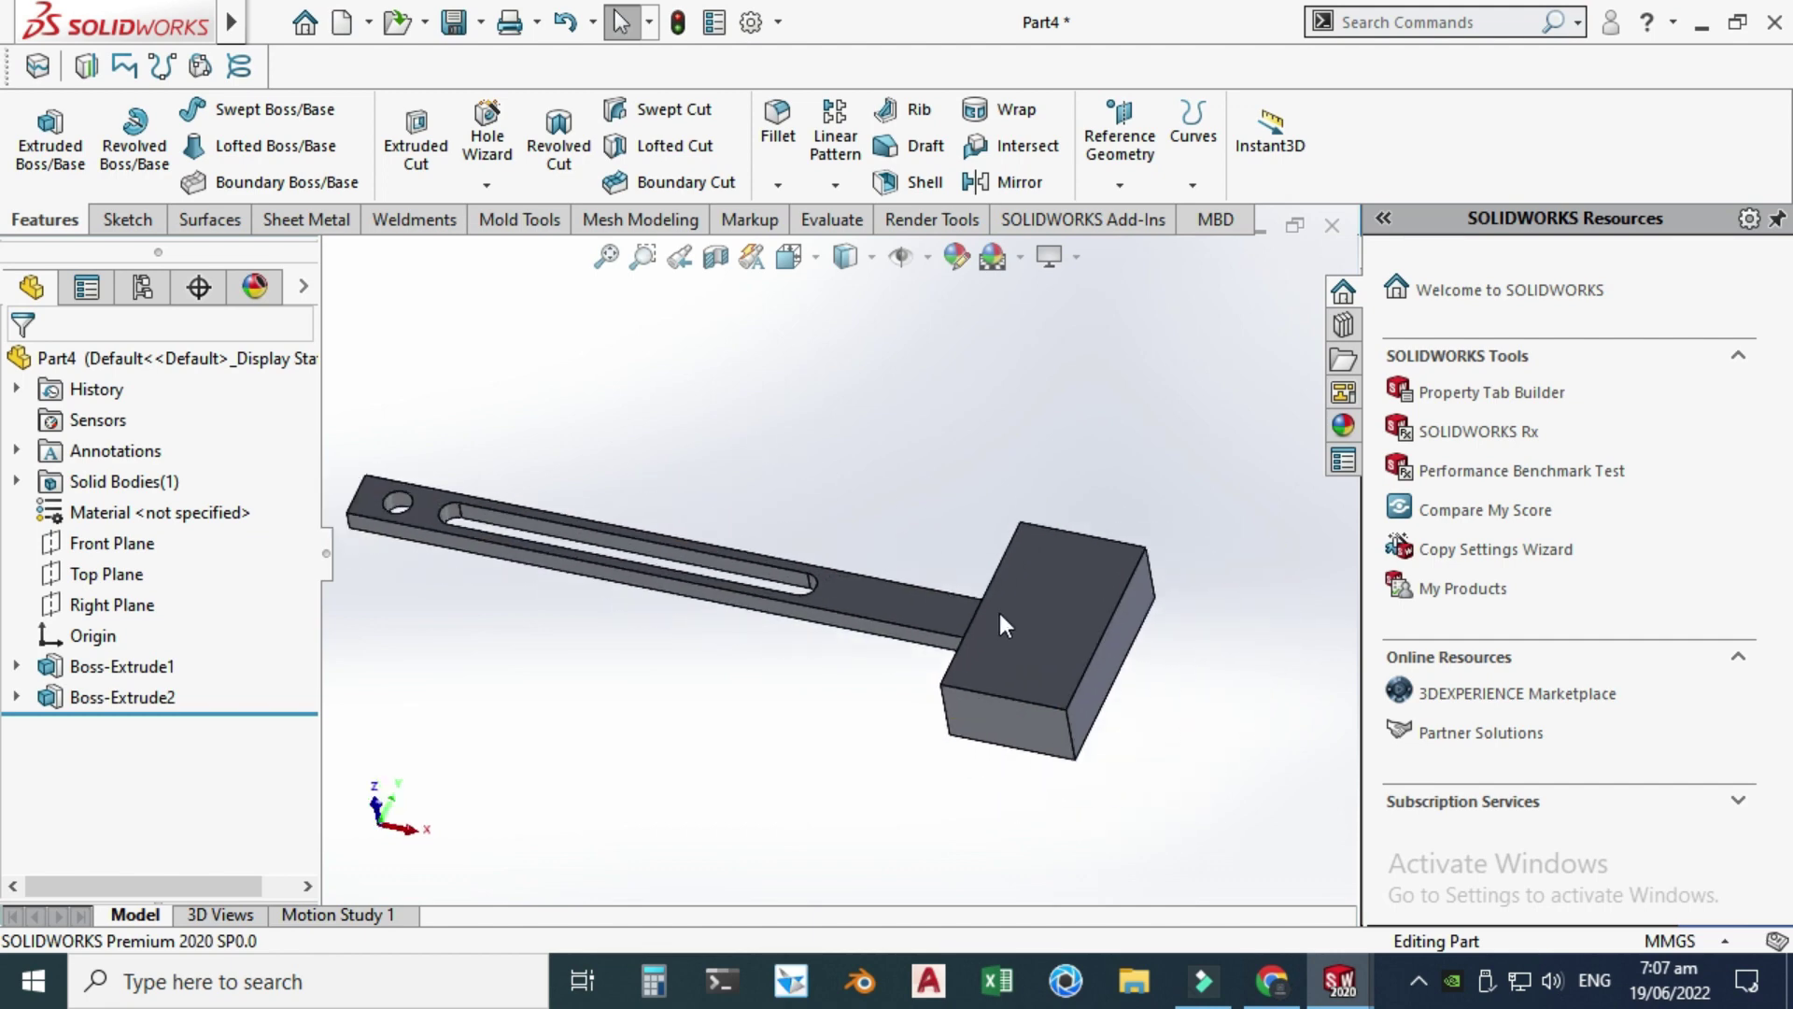
- Round the arm's end near the hole with a full round fillet, using the end face as centre and the two long narrow faces as sides
{"action": "middle_click_drag", "start_coordinate": [966, 574], "coordinate": [507, 520]}
{"action": "scroll", "coordinate": [775, 478], "scroll_direction": "down", "scroll_amount": 3}
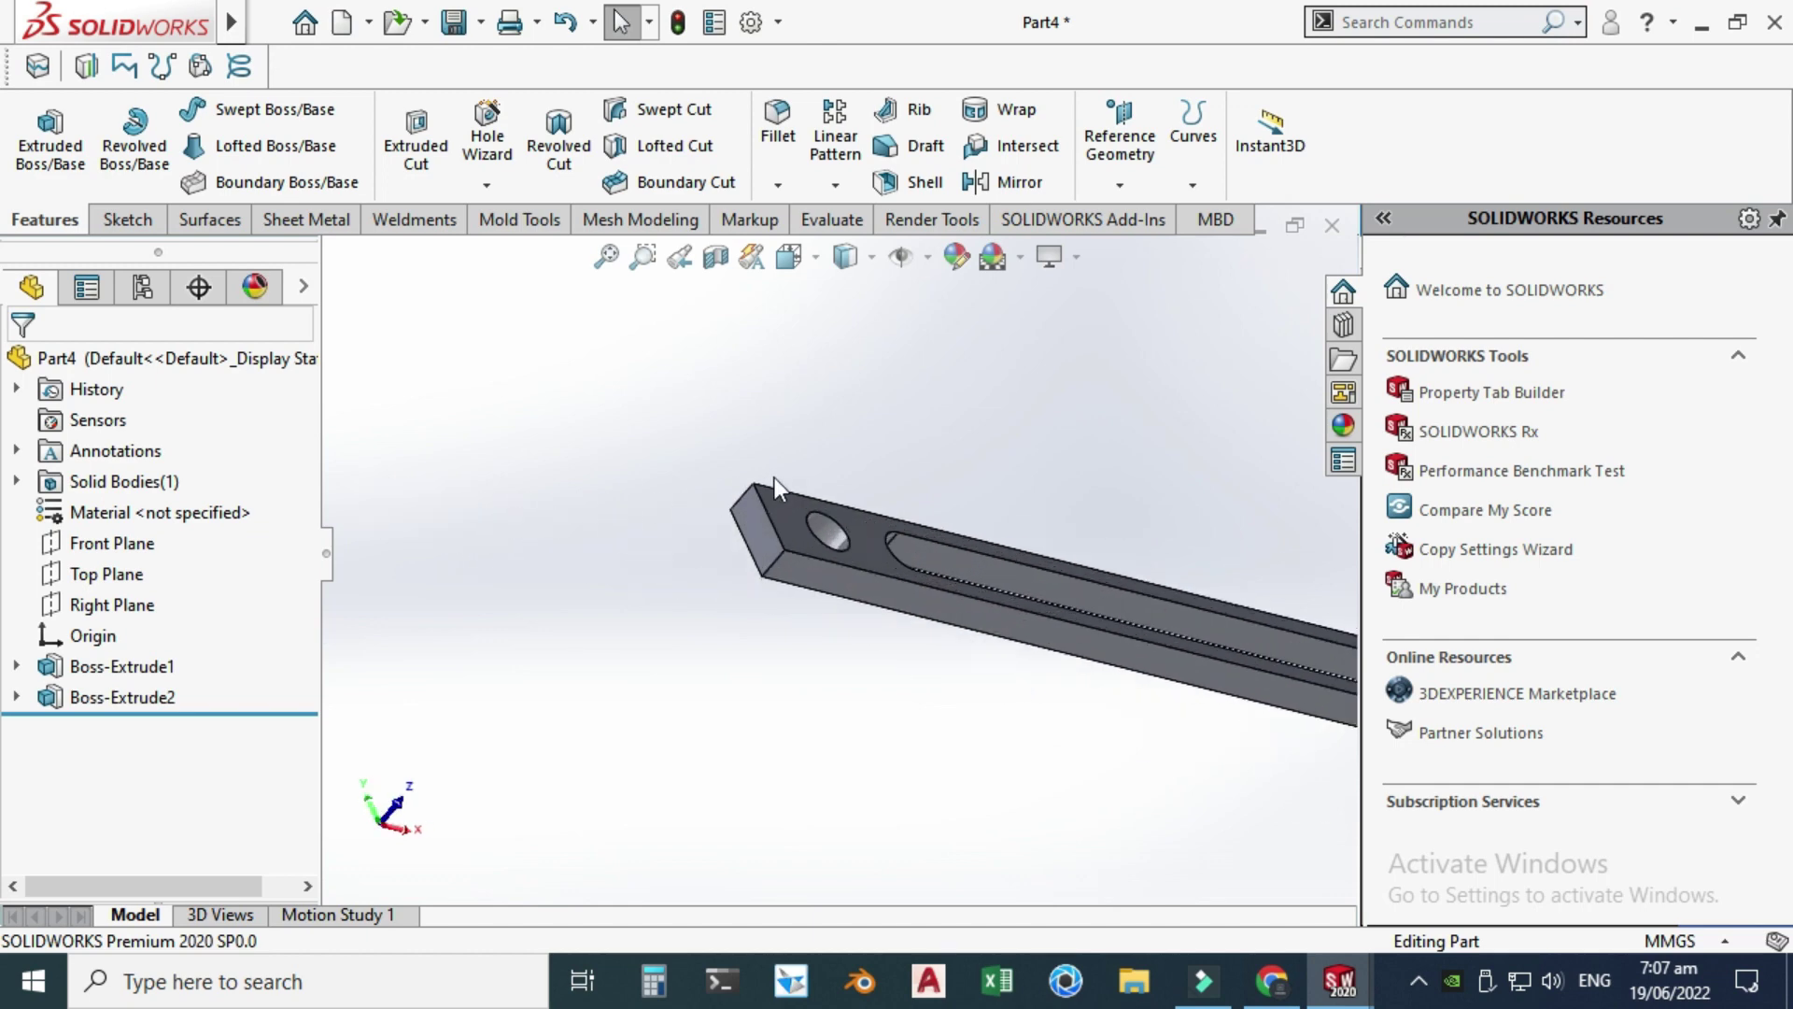
{"action": "left_click", "coordinate": [778, 184]}
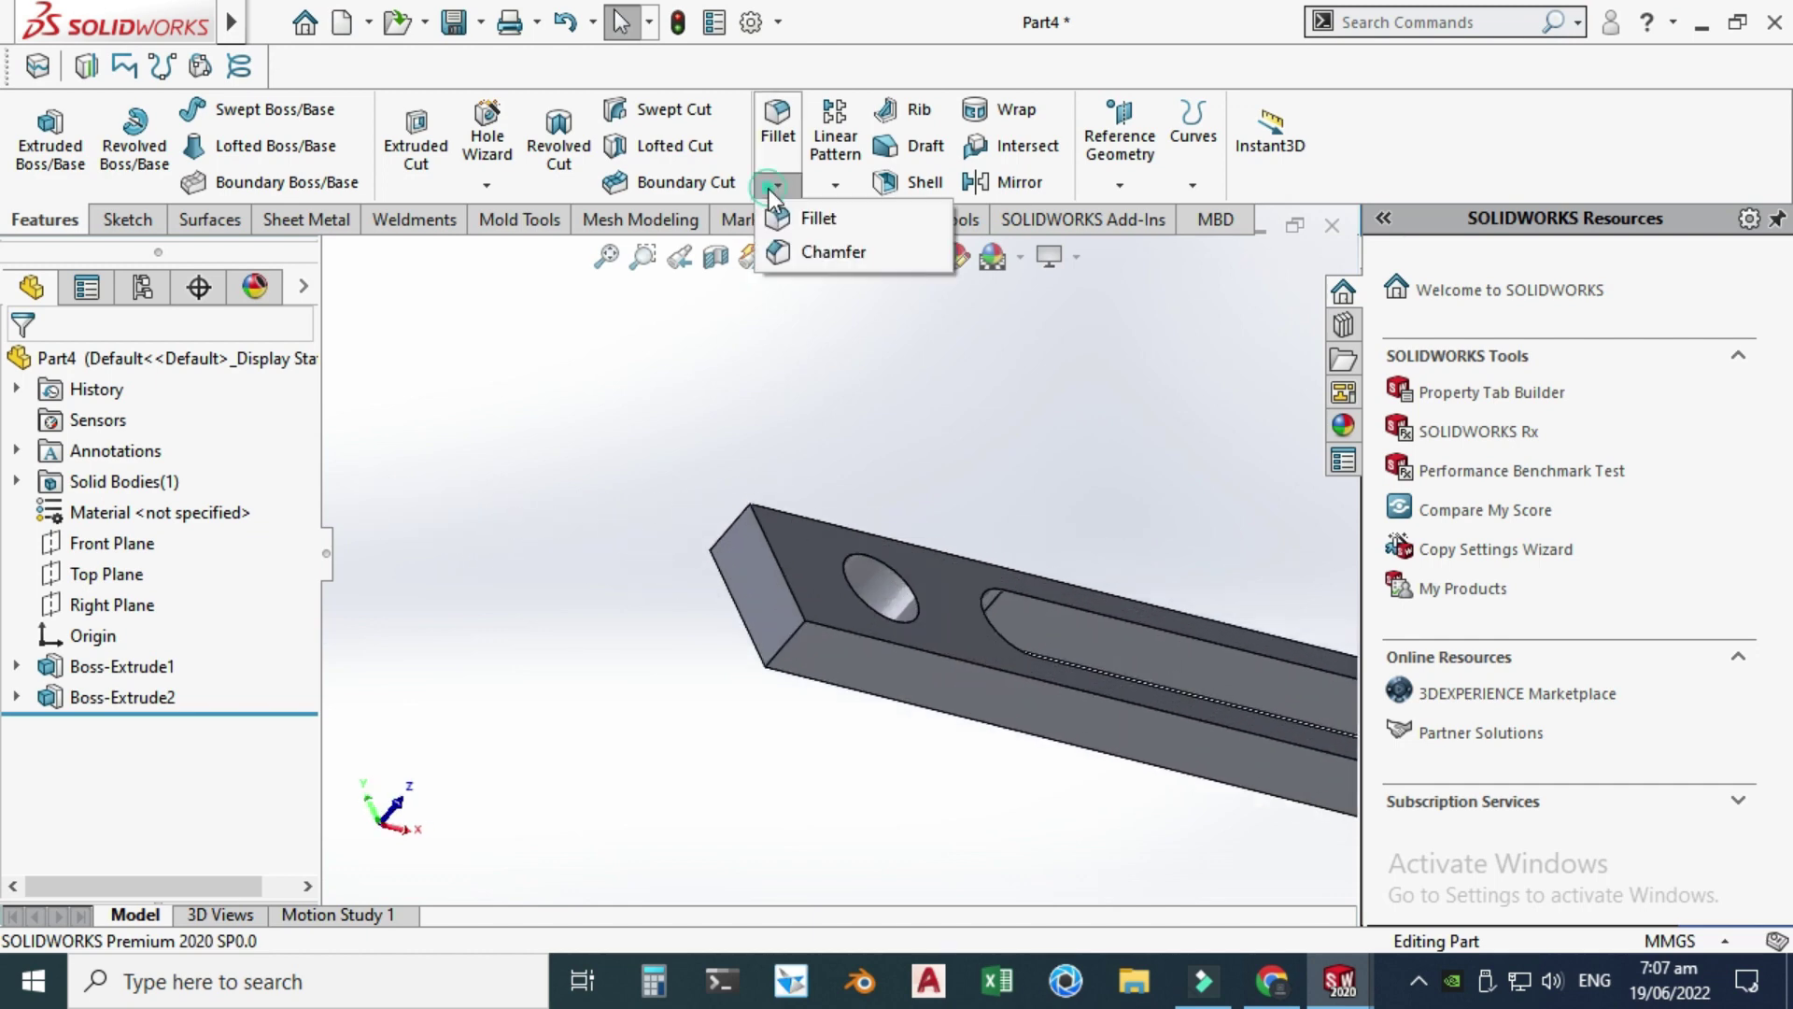
{"action": "left_click", "coordinate": [813, 220]}
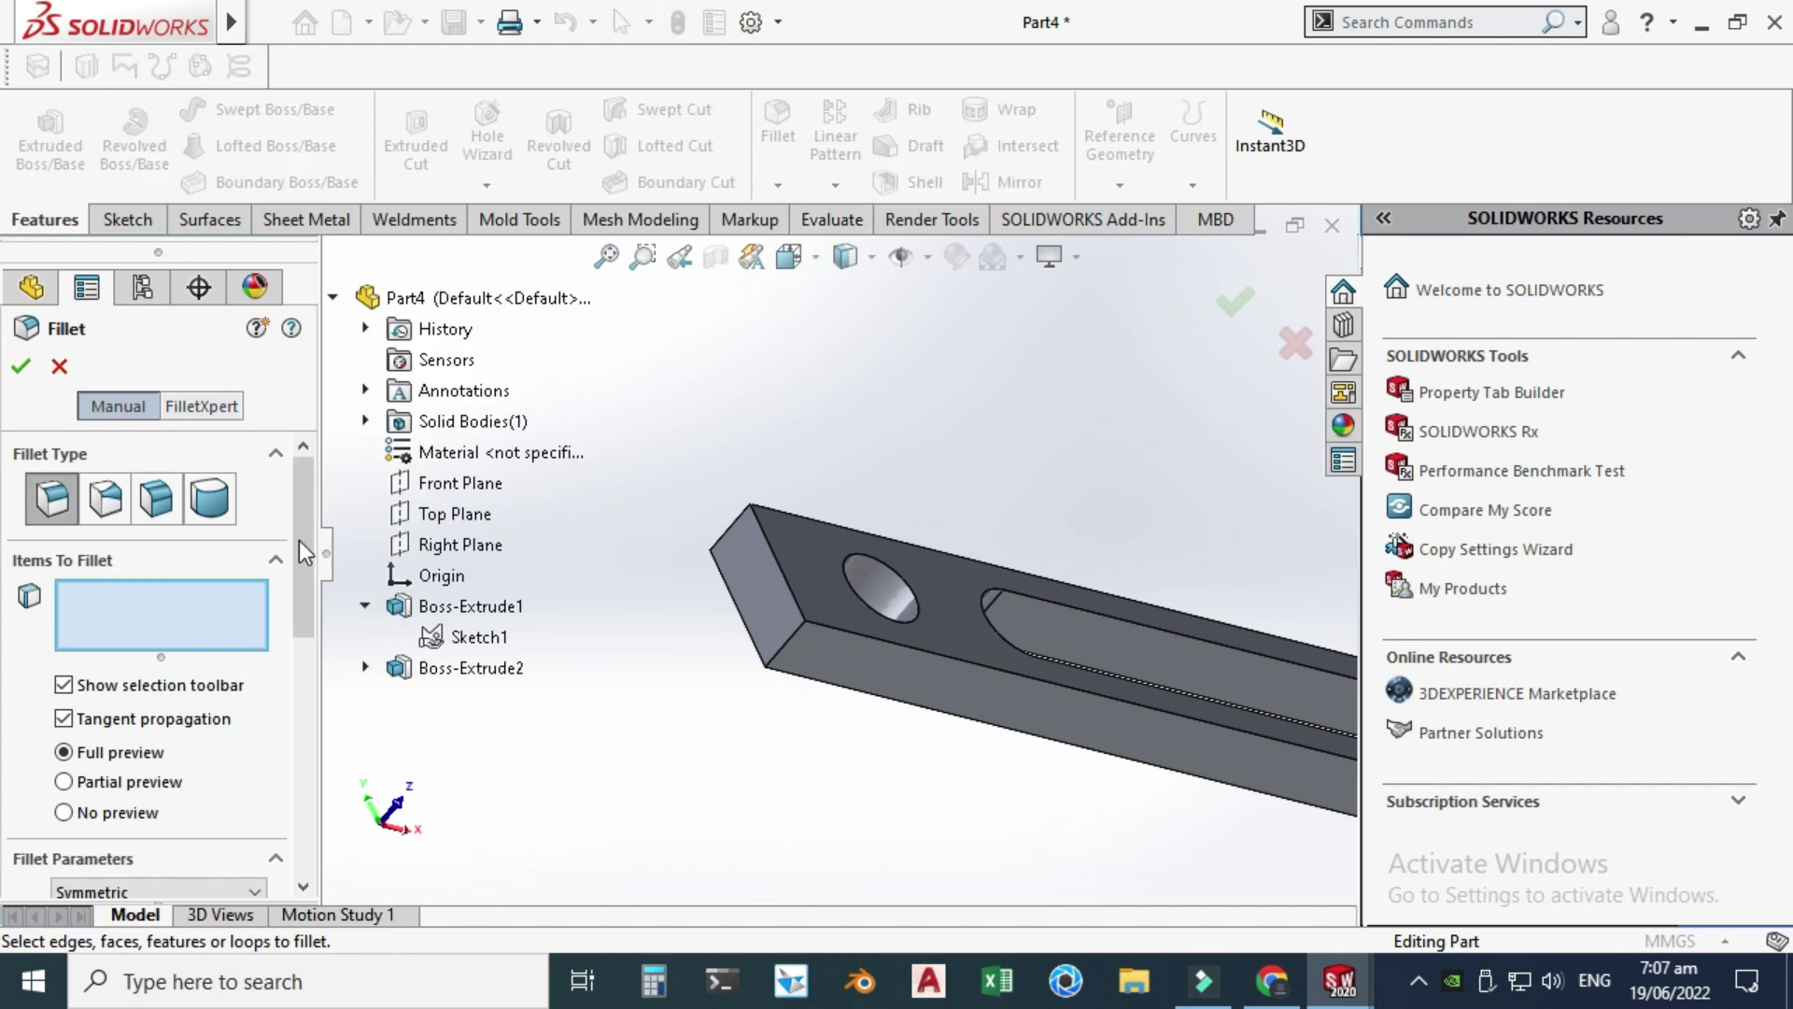
{"action": "left_click", "coordinate": [211, 501]}
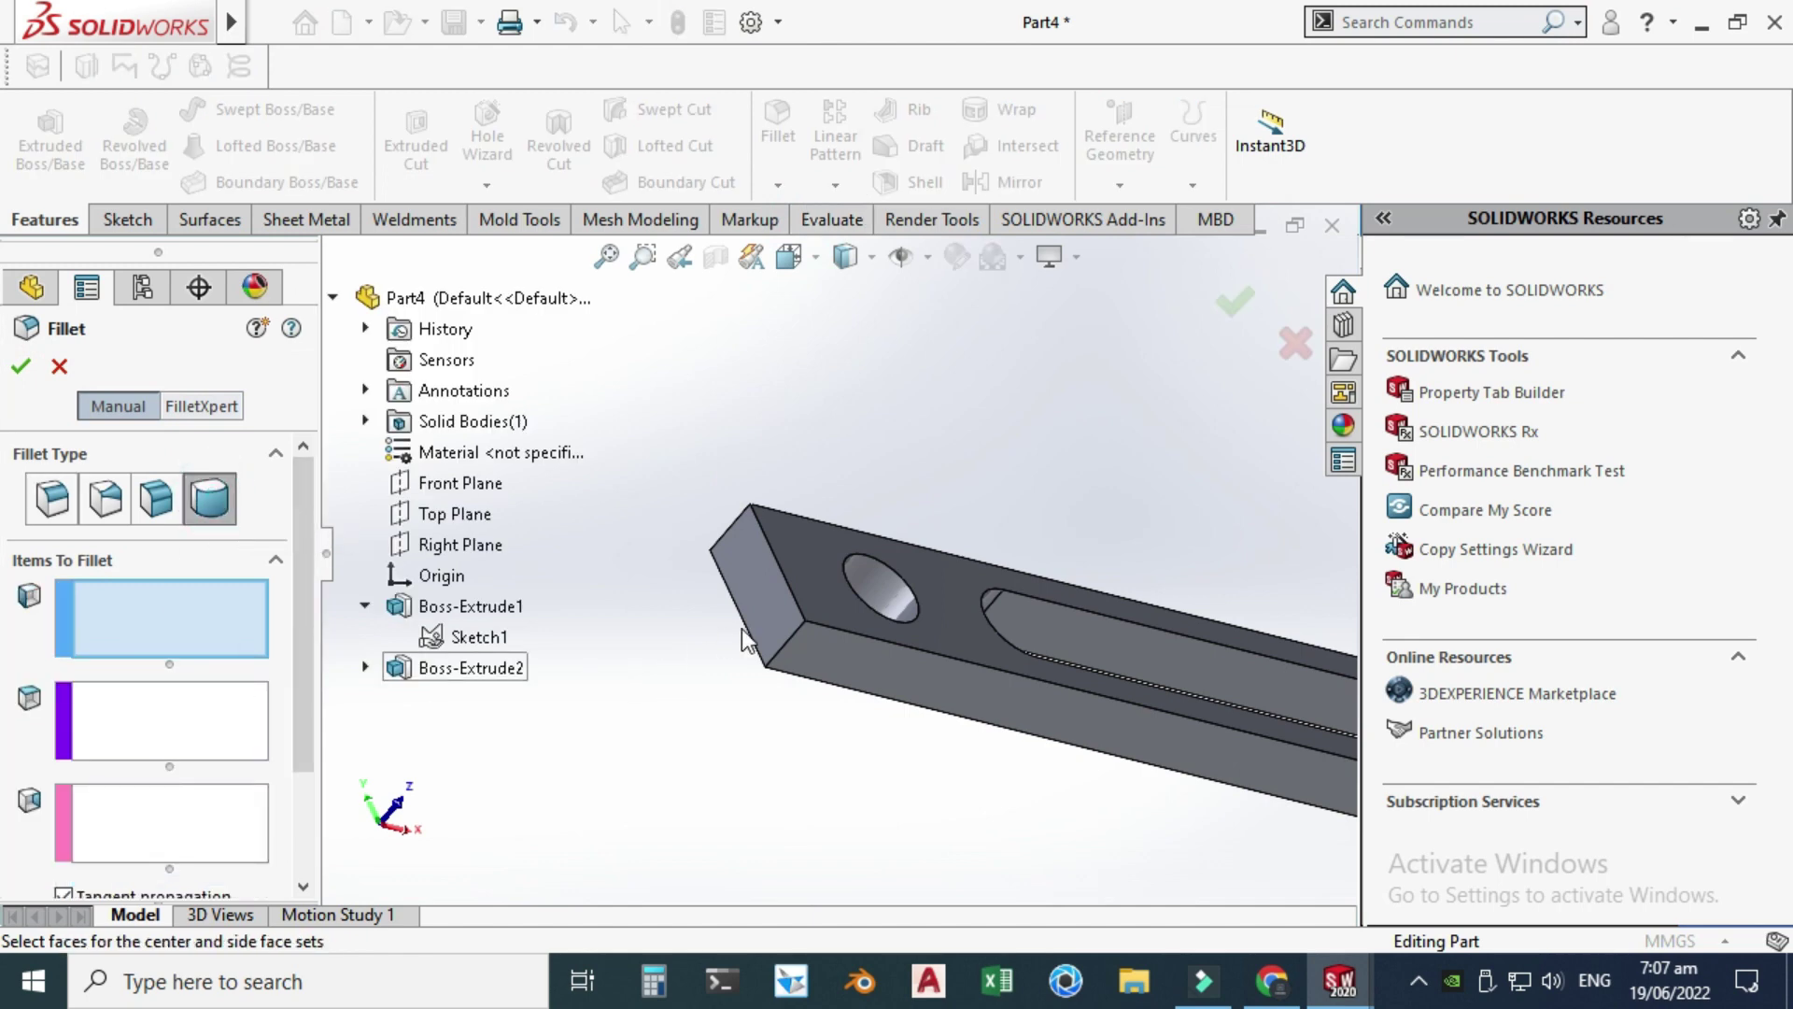
{"action": "left_click", "coordinate": [878, 676]}
{"action": "left_click", "coordinate": [171, 702]}
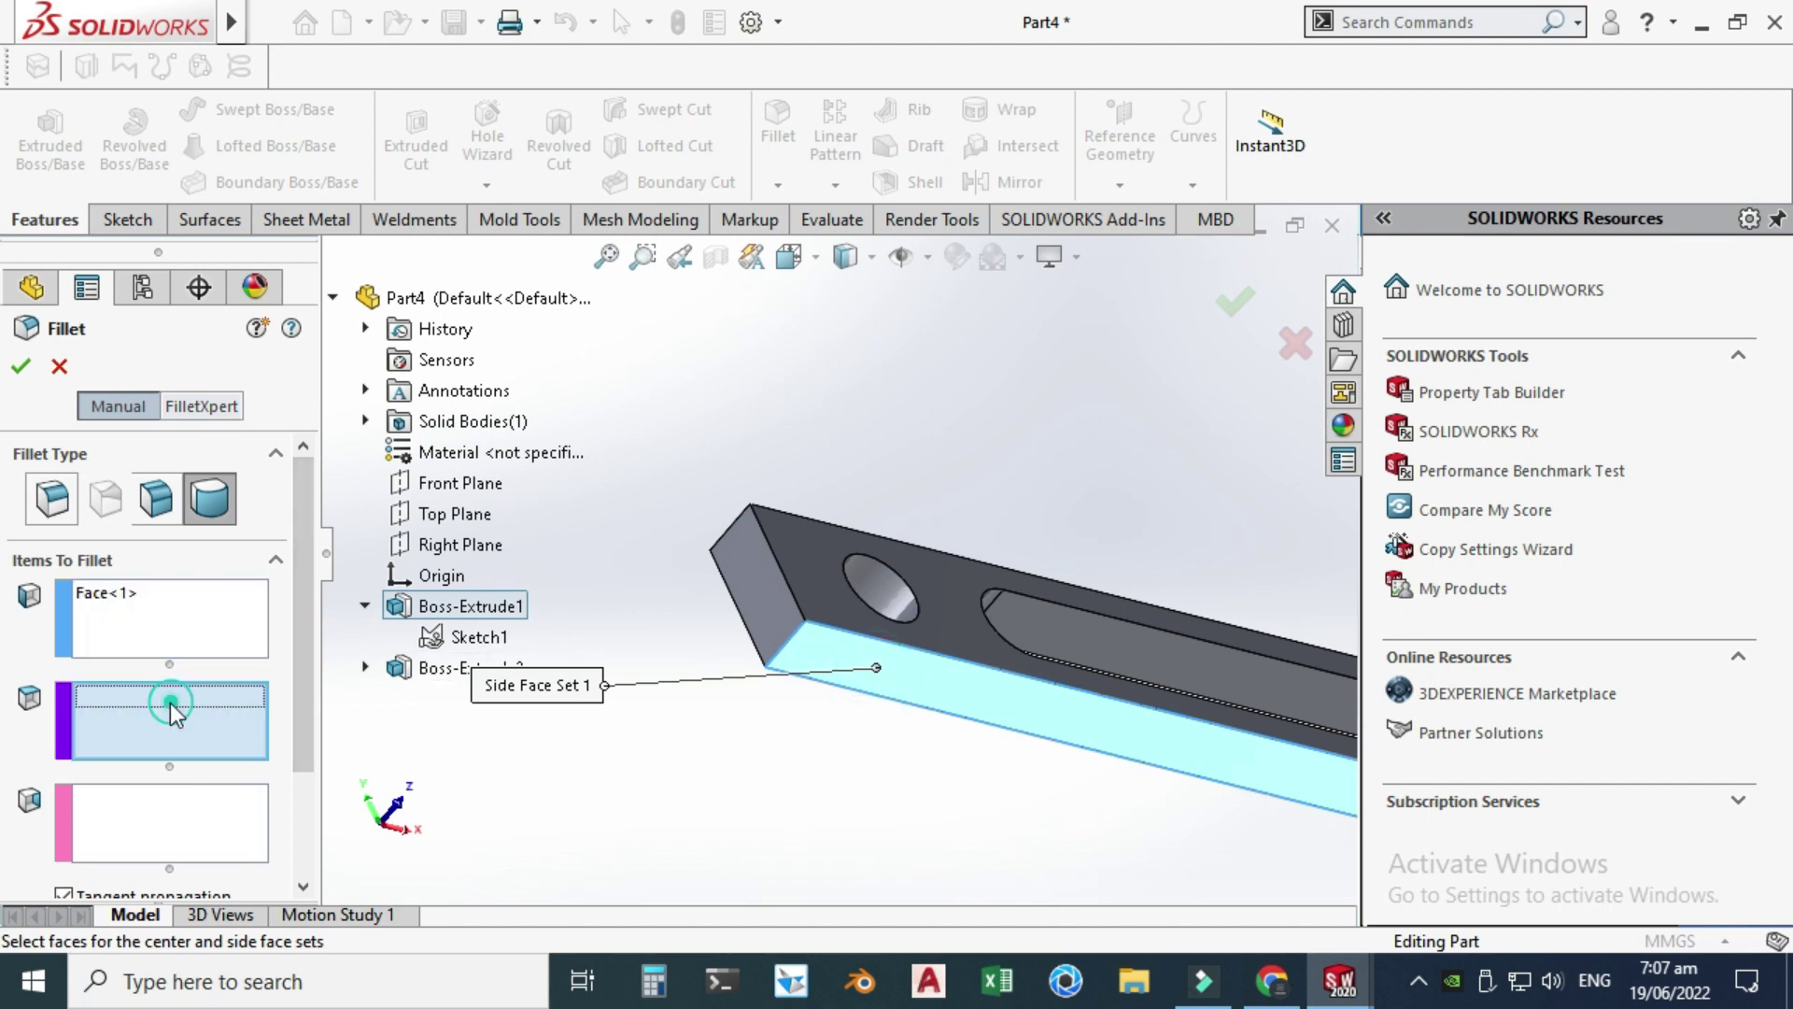
{"action": "left_click", "coordinate": [787, 609]}
{"action": "middle_click_drag", "start_coordinate": [787, 609], "coordinate": [346, 759]}
{"action": "left_click", "coordinate": [170, 822]}
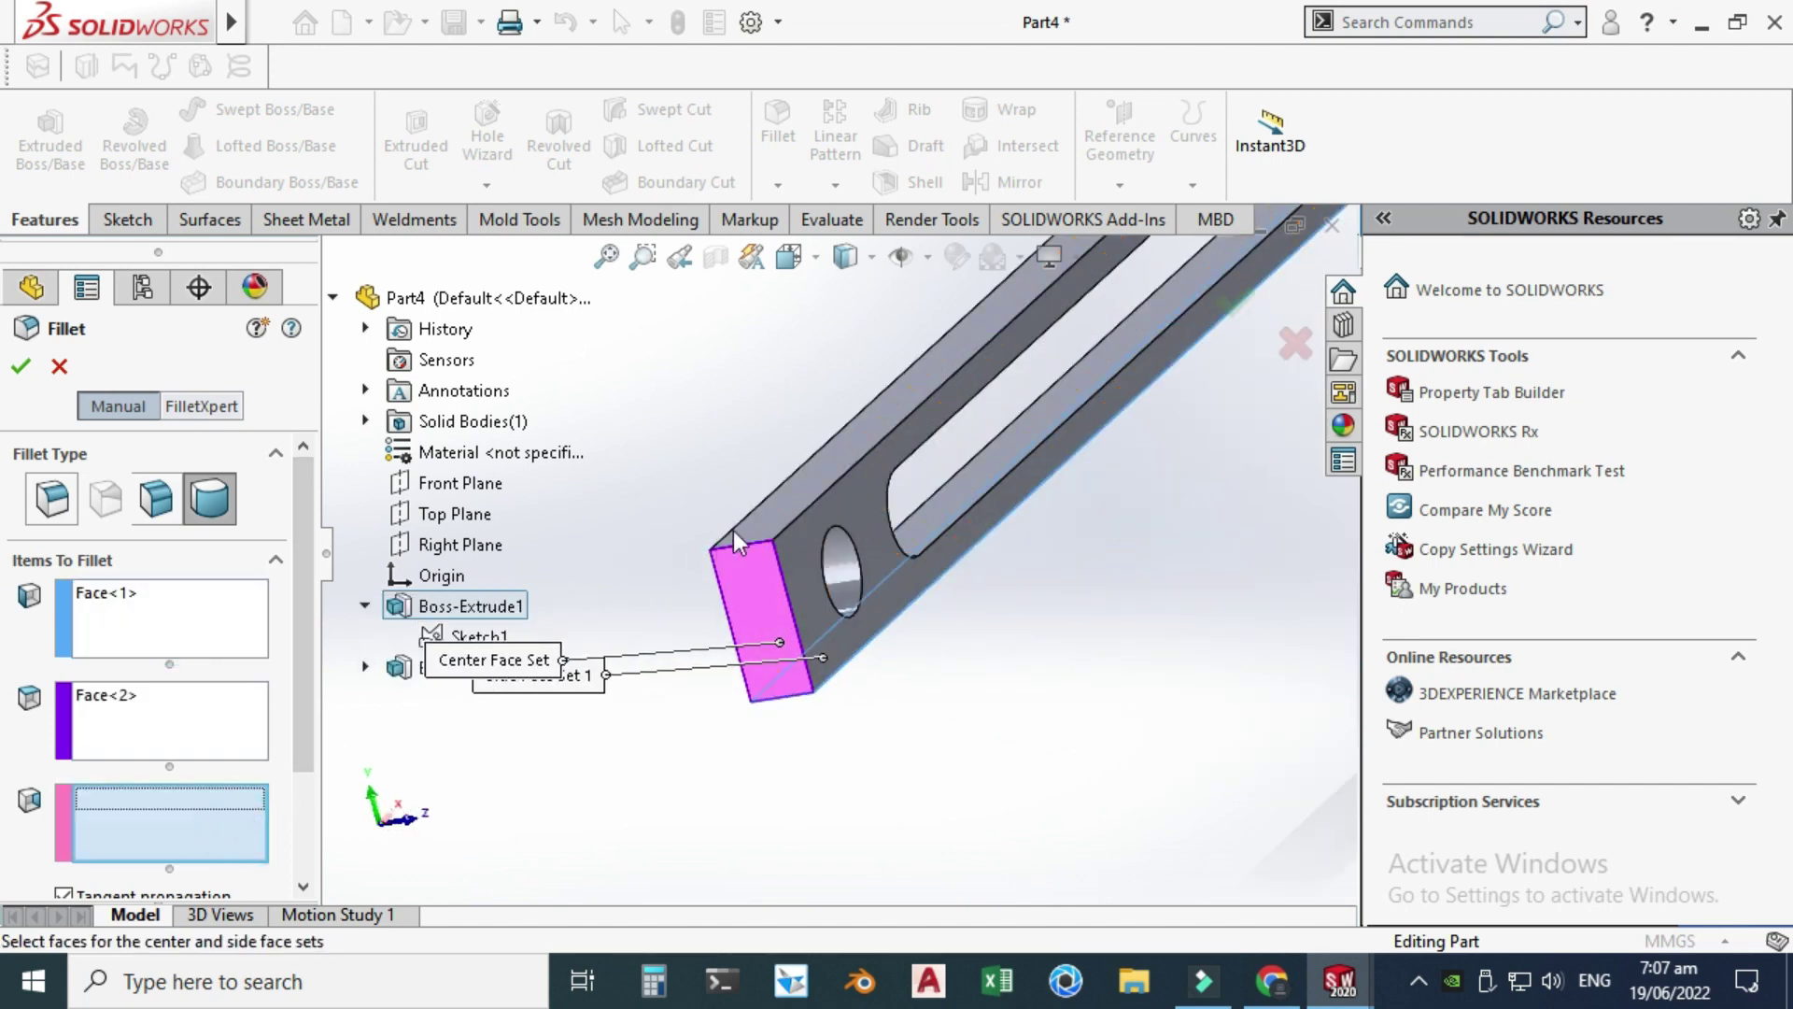
{"action": "left_click", "coordinate": [760, 519]}
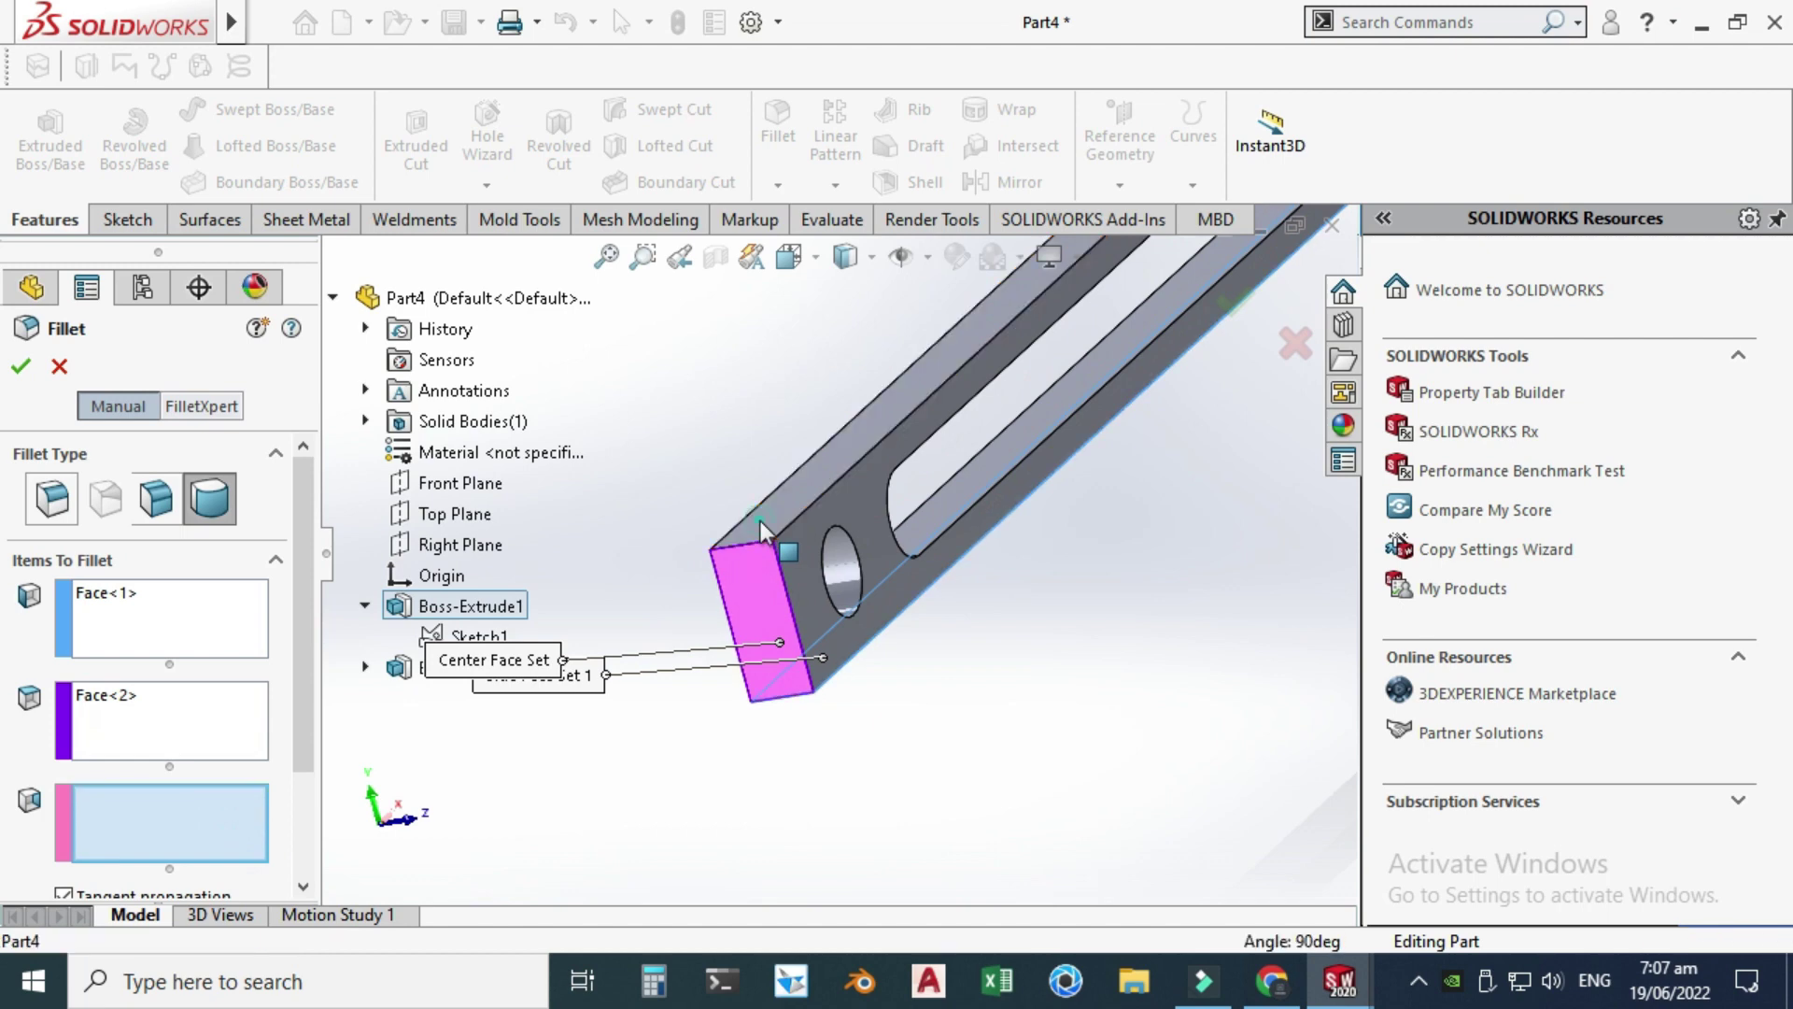
{"action": "left_click", "coordinate": [20, 366]}
{"action": "scroll", "coordinate": [686, 649], "scroll_direction": "down", "scroll_amount": 3}
{"action": "middle_click_drag", "start_coordinate": [686, 649], "coordinate": [1184, 490]}
{"action": "scroll", "coordinate": [887, 551], "scroll_direction": "up", "scroll_amount": 2}
{"action": "scroll", "coordinate": [888, 561], "scroll_direction": "down", "scroll_amount": 2}
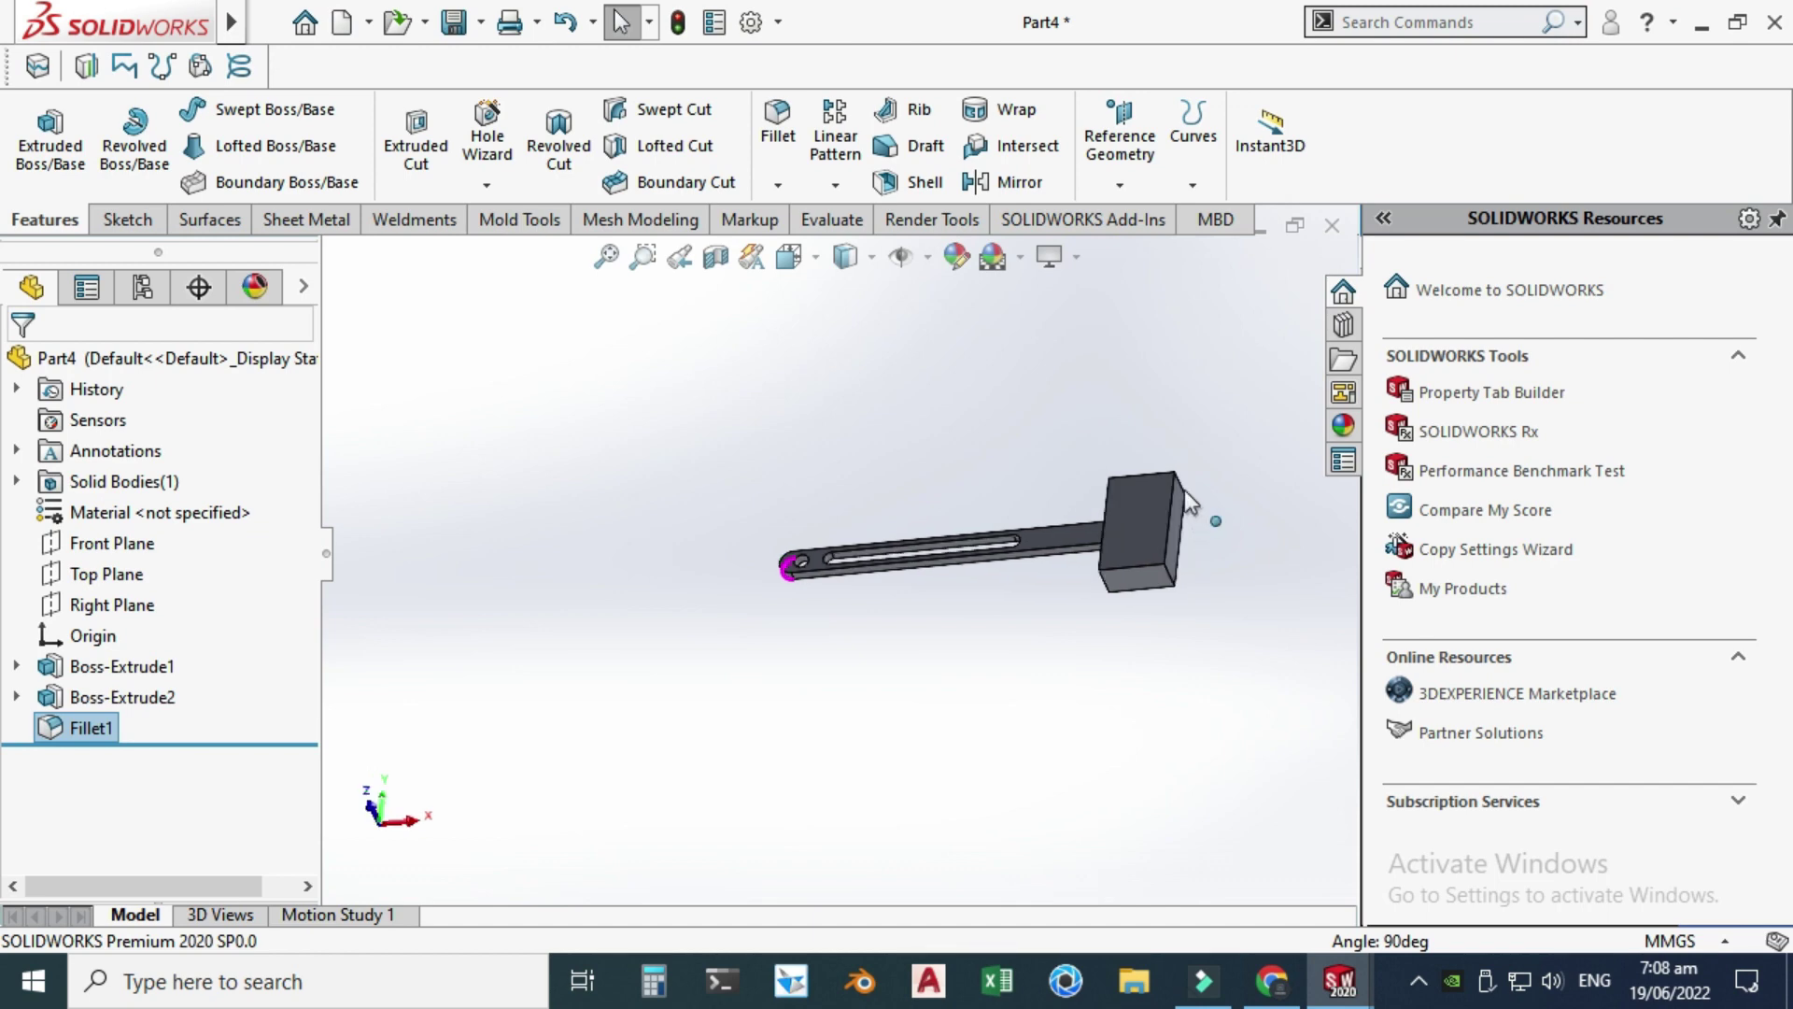
- Start a 10 mm symmetric constant size fillet on the rectangular head, selecting the edges of its lower side and the side opposite the arm
{"action": "scroll", "coordinate": [1184, 490], "scroll_direction": "down", "scroll_amount": 3}
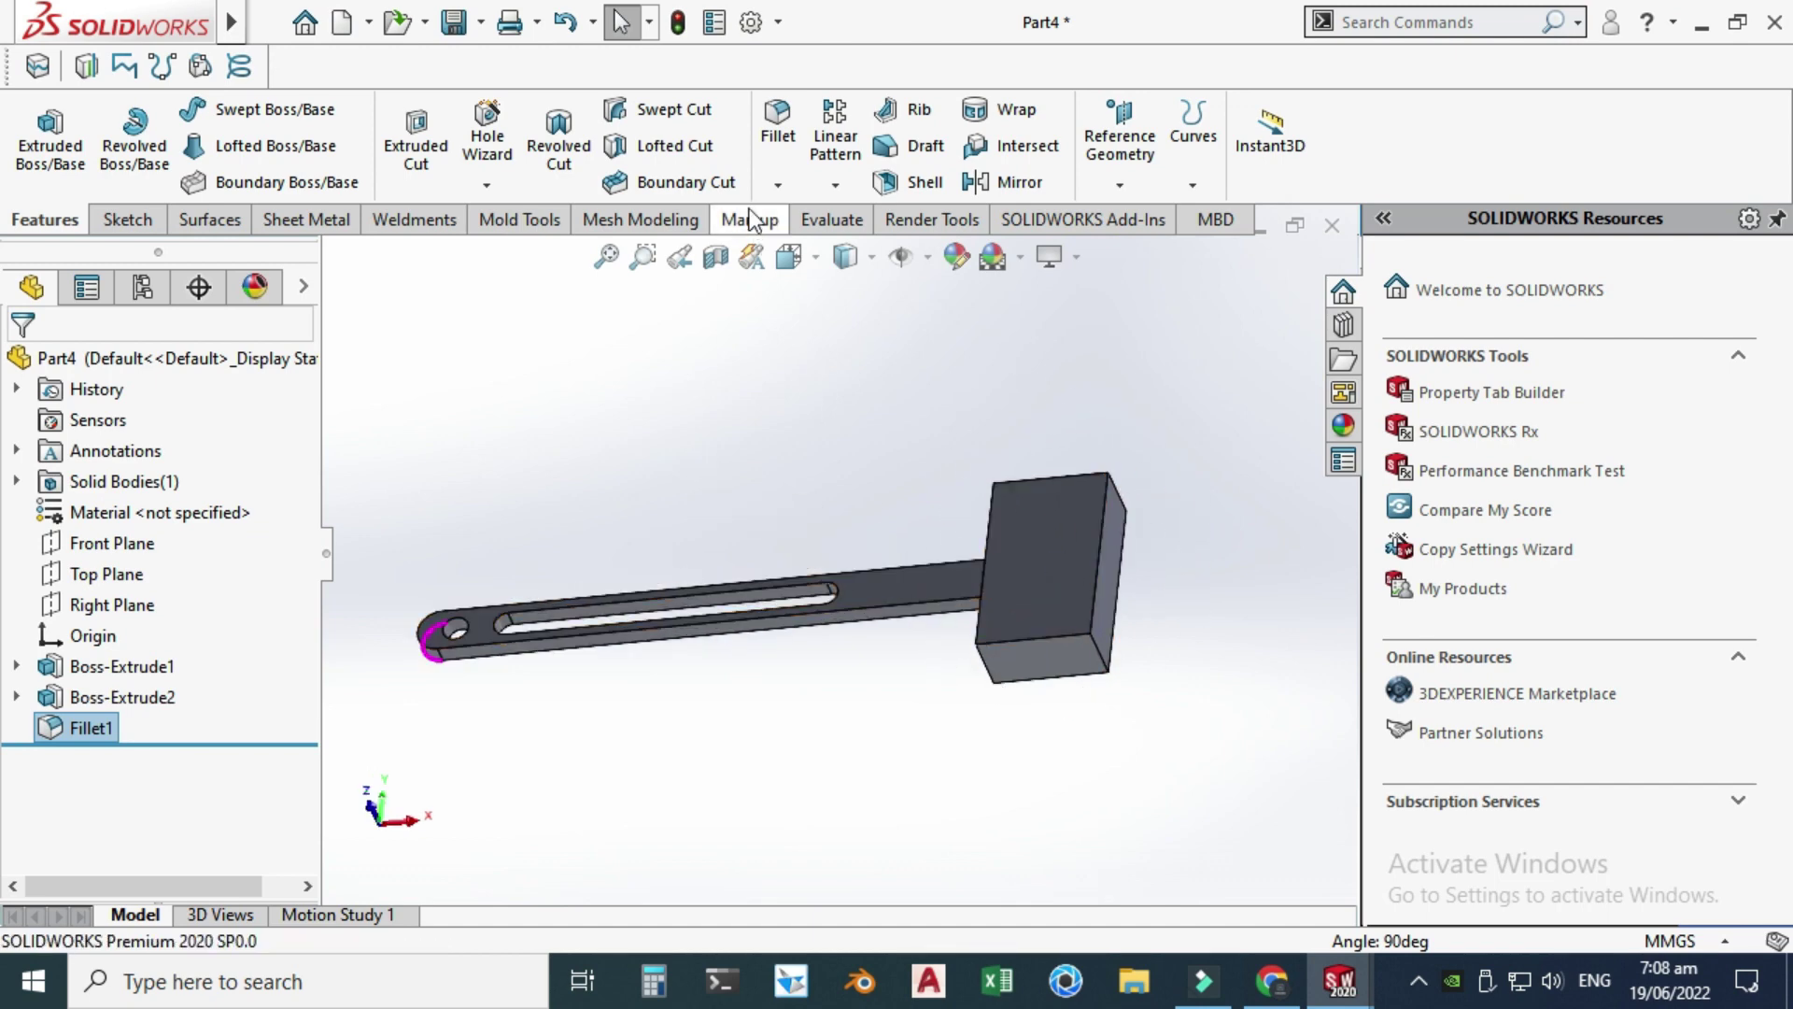
{"action": "left_click", "coordinate": [775, 187]}
{"action": "left_click", "coordinate": [805, 217]}
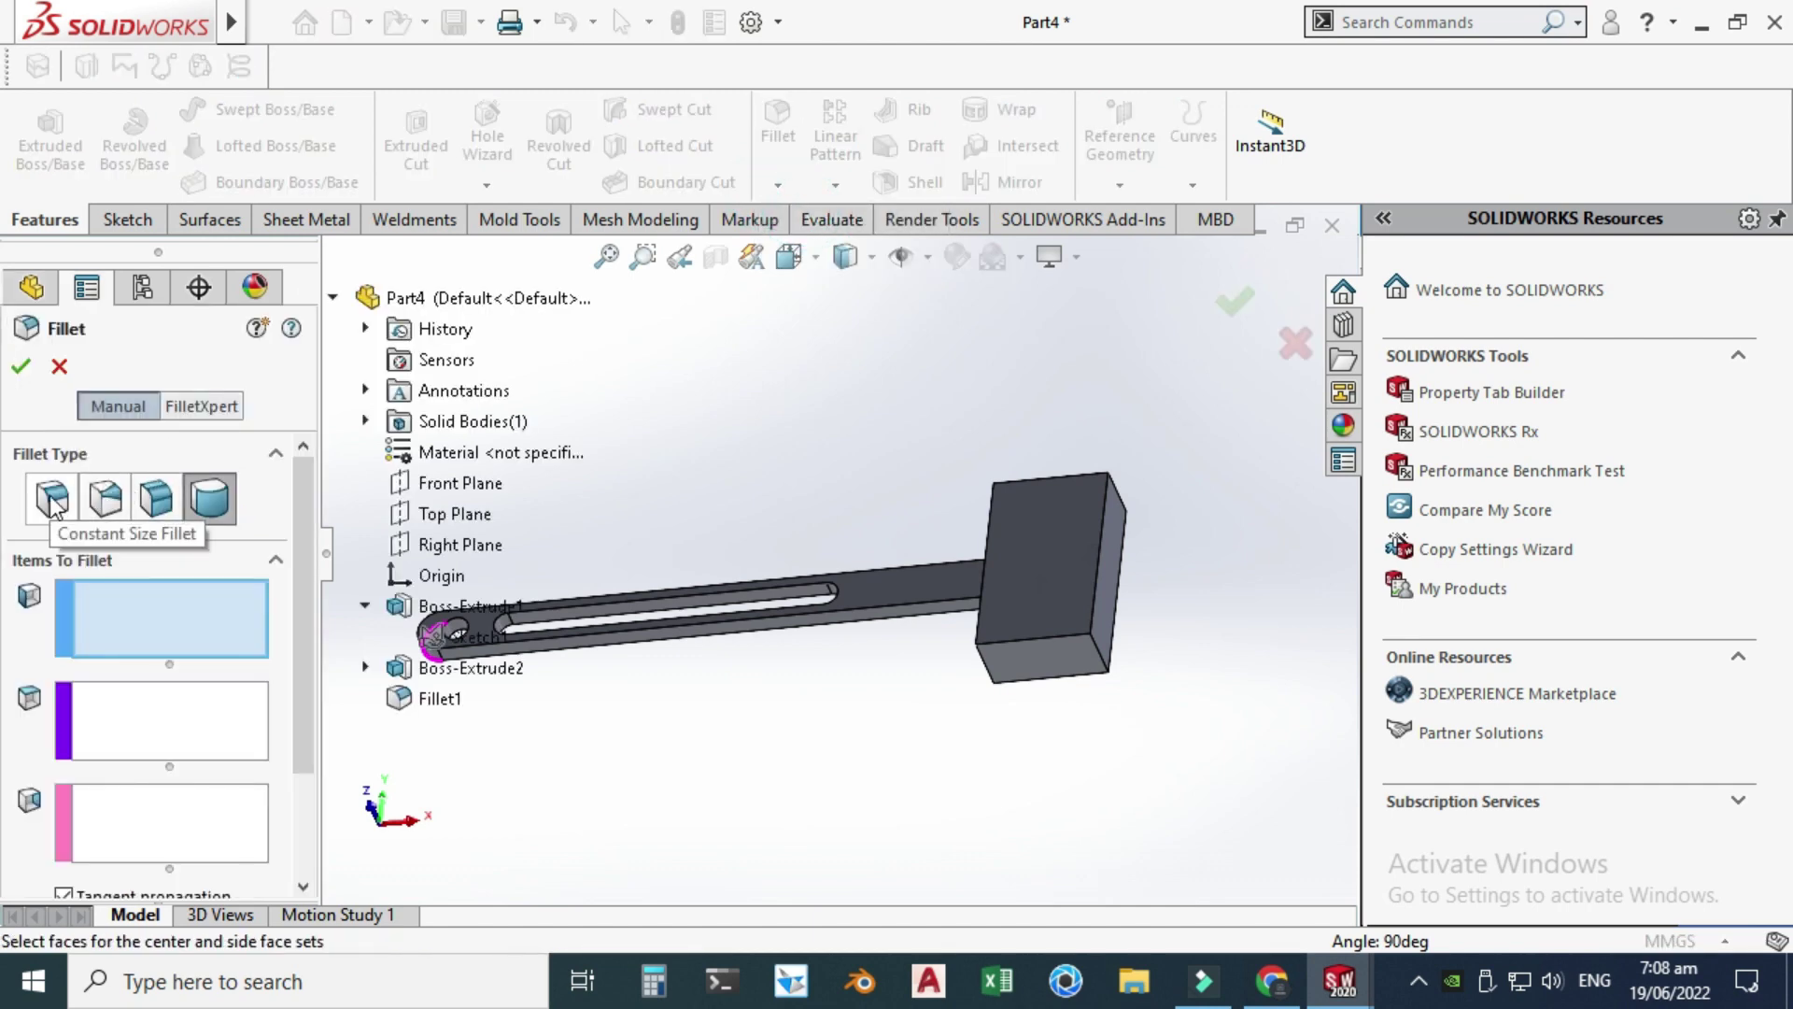
{"action": "left_click", "coordinate": [53, 501]}
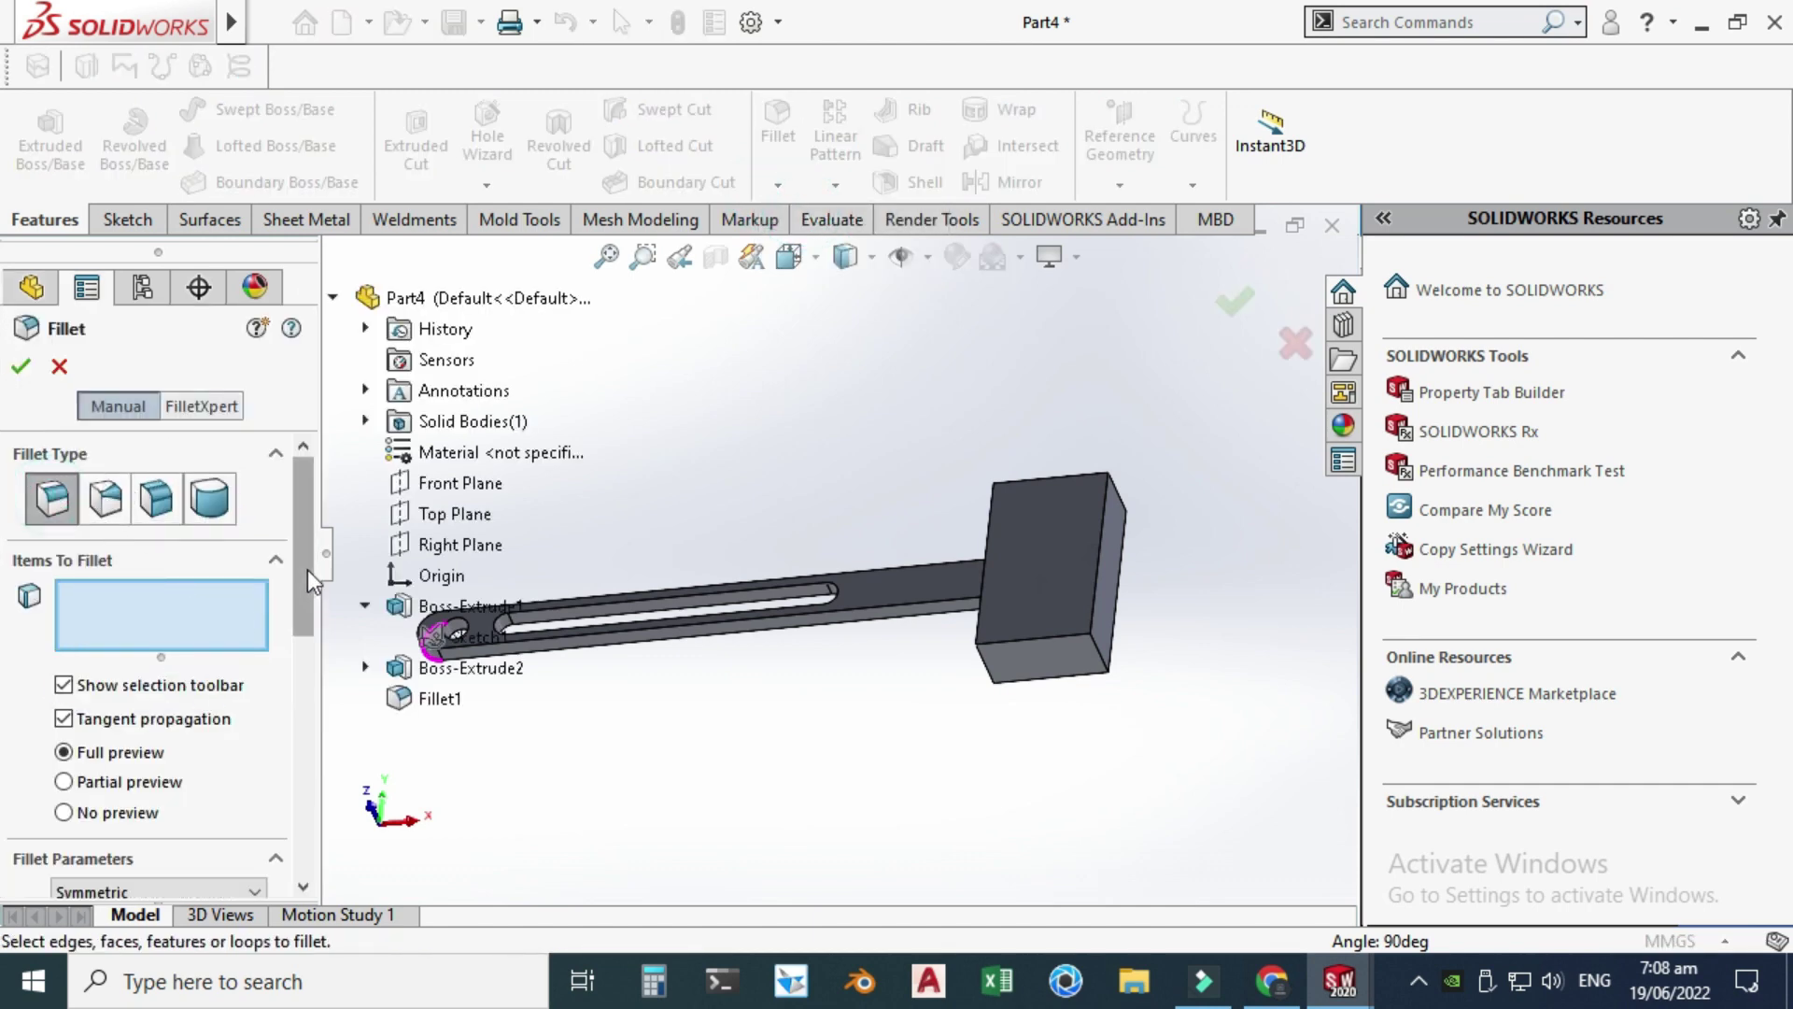
{"action": "left_click_drag", "start_coordinate": [307, 561], "coordinate": [308, 717]}
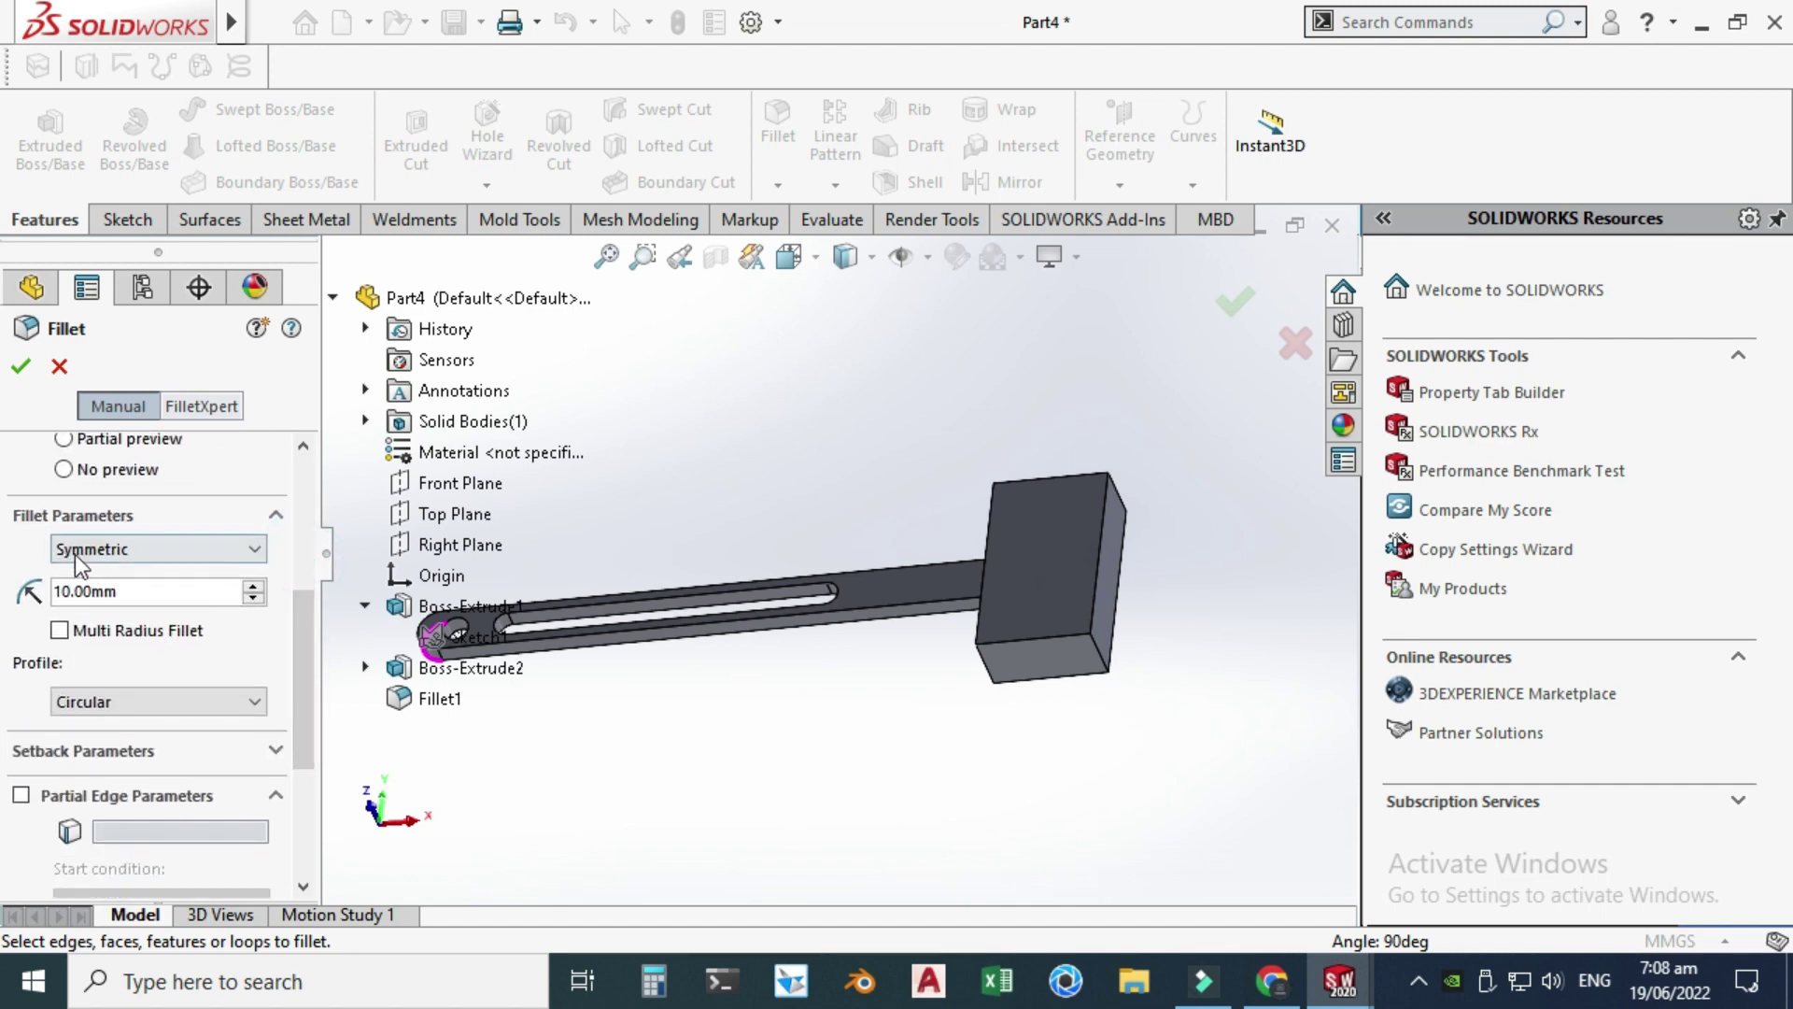
{"action": "scroll", "coordinate": [1039, 546], "scroll_direction": "down", "scroll_amount": 4}
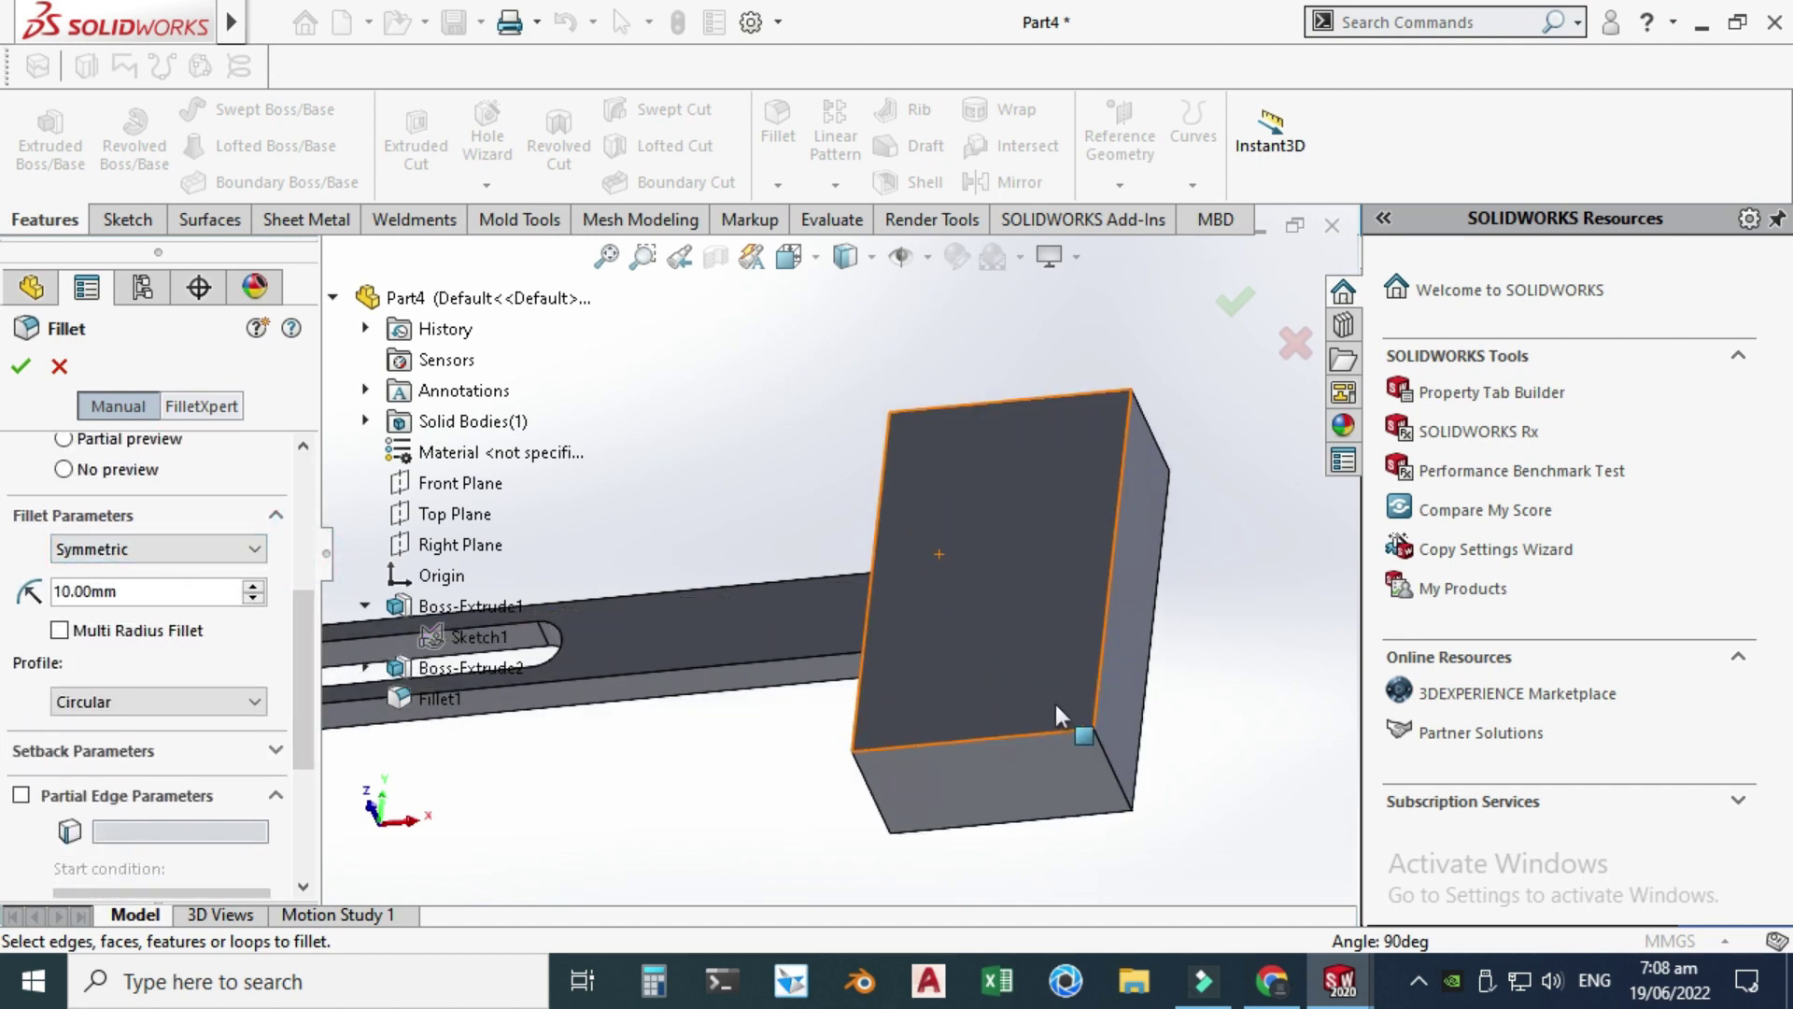
{"action": "left_click", "coordinate": [1103, 753]}
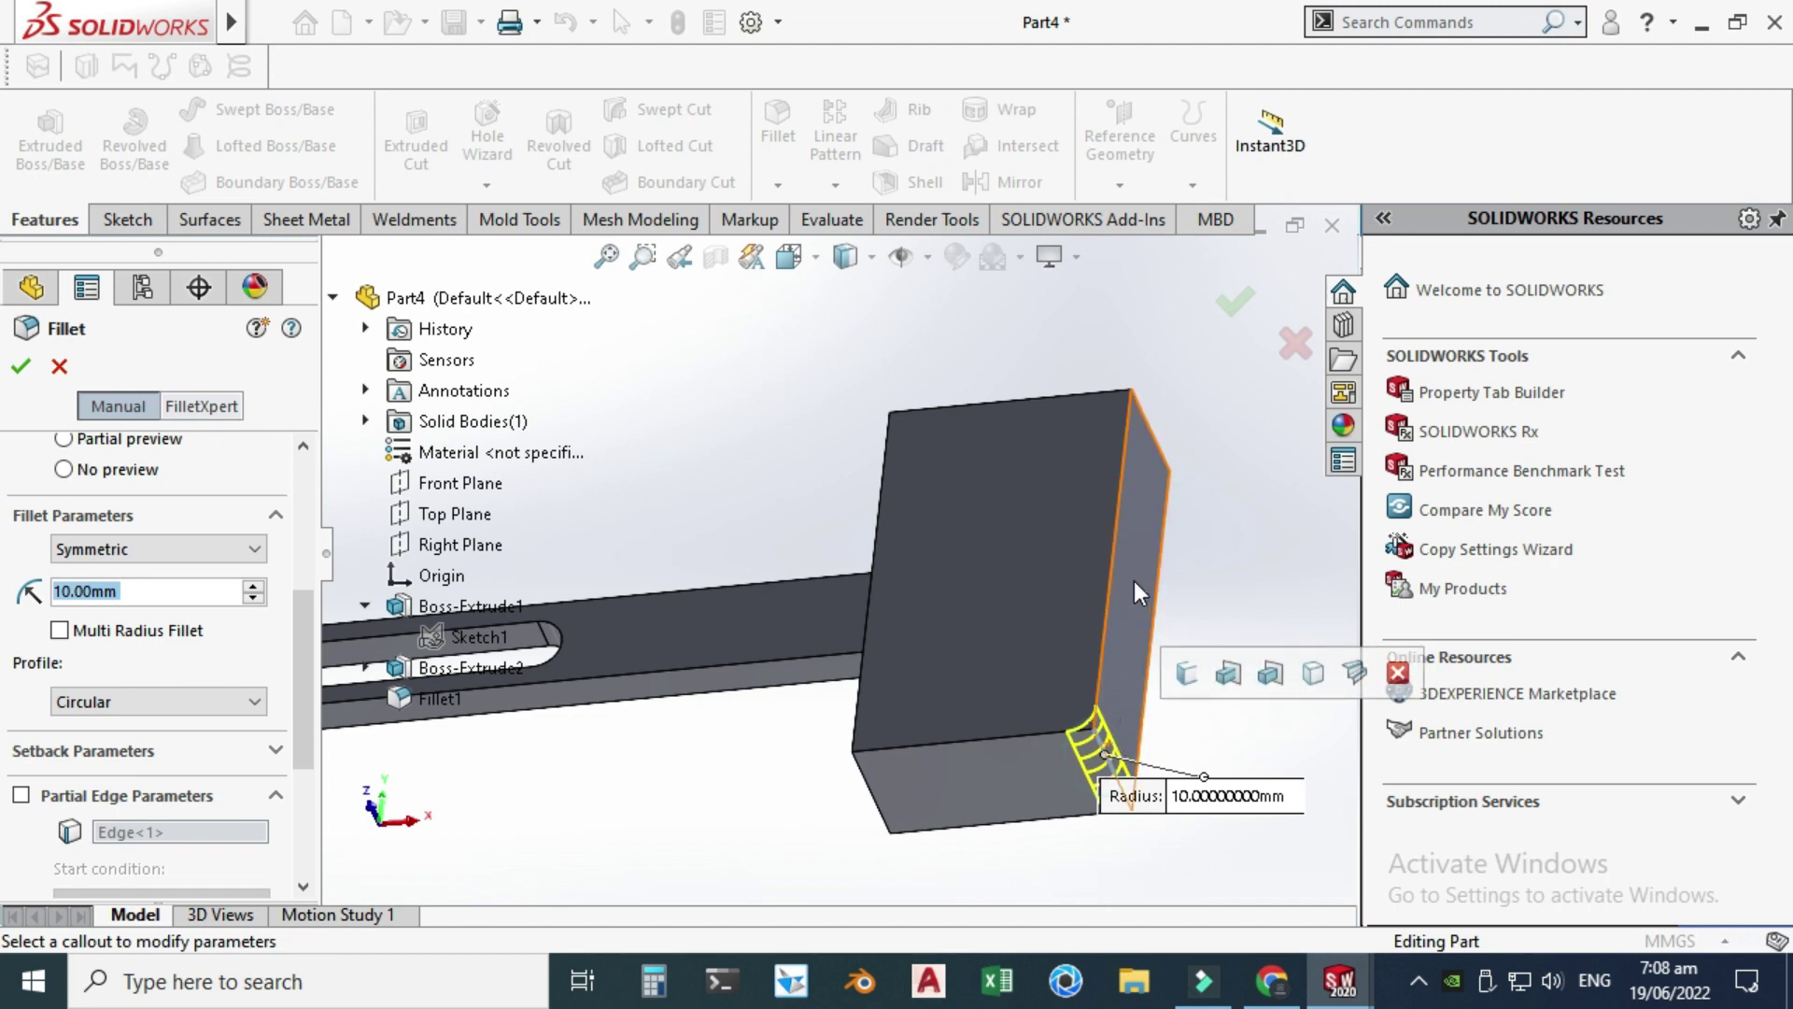
{"action": "left_click", "coordinate": [1146, 430]}
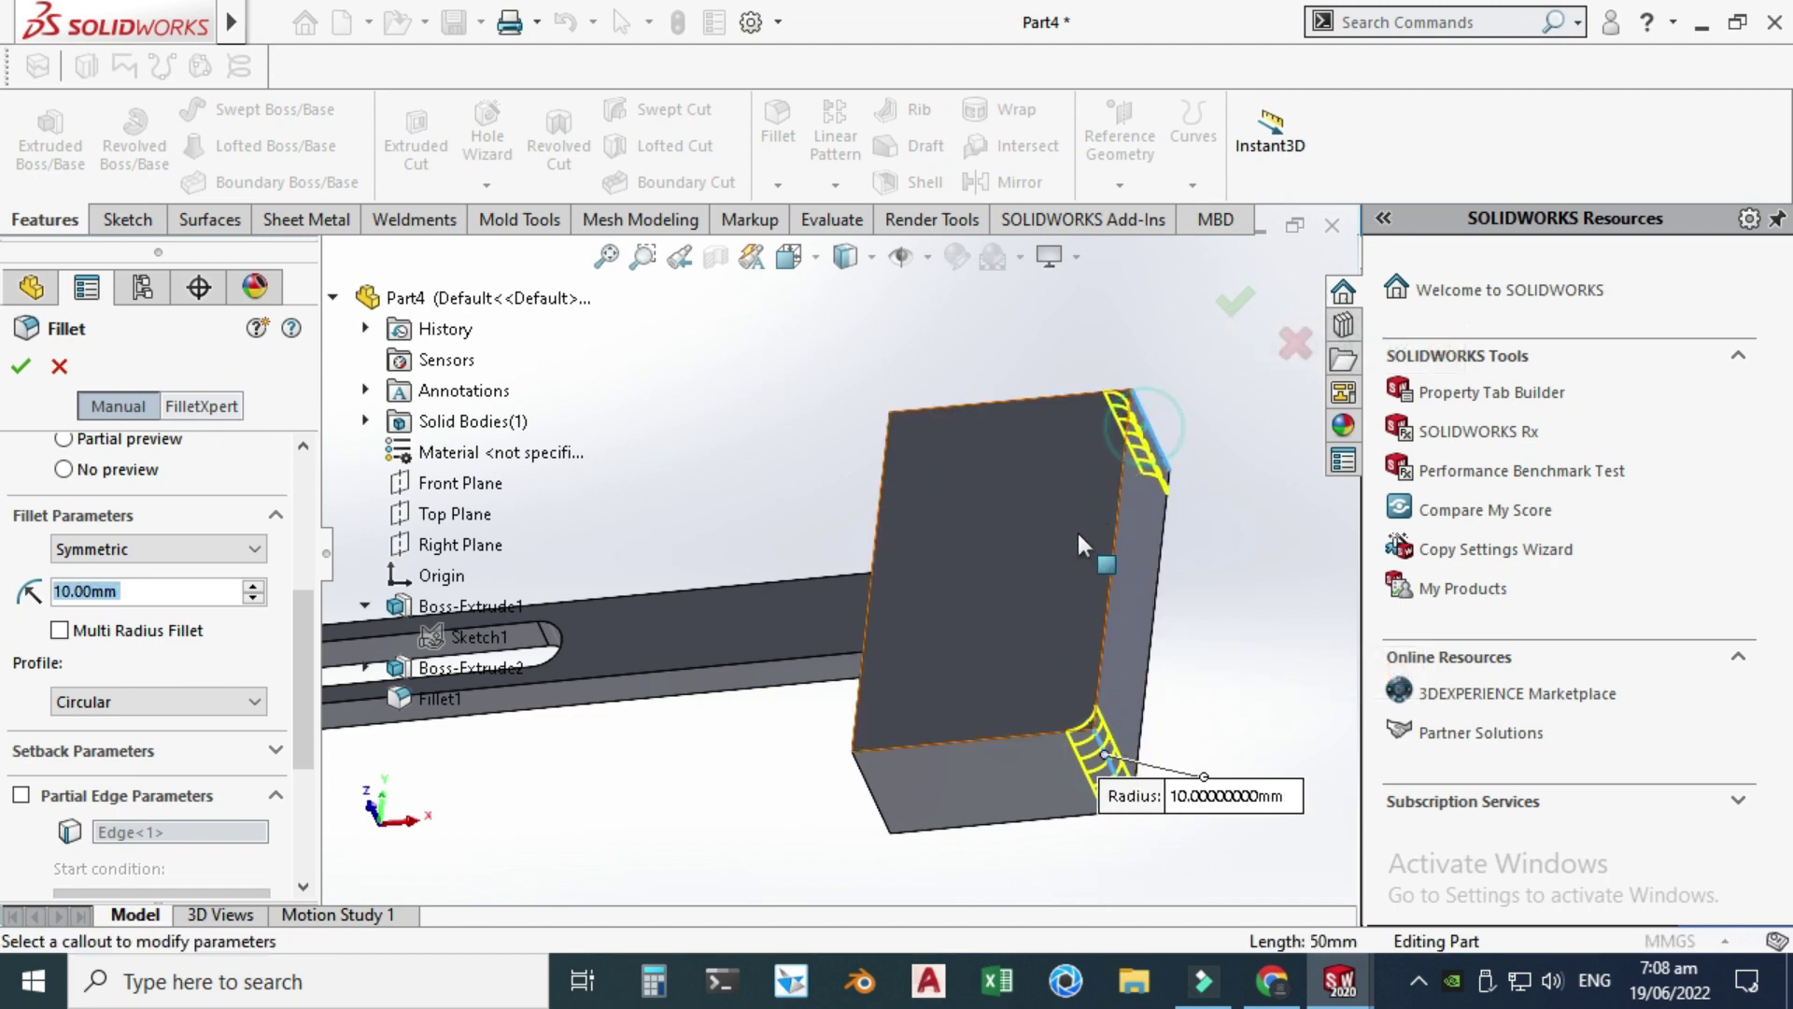
{"action": "left_click", "coordinate": [1024, 736]}
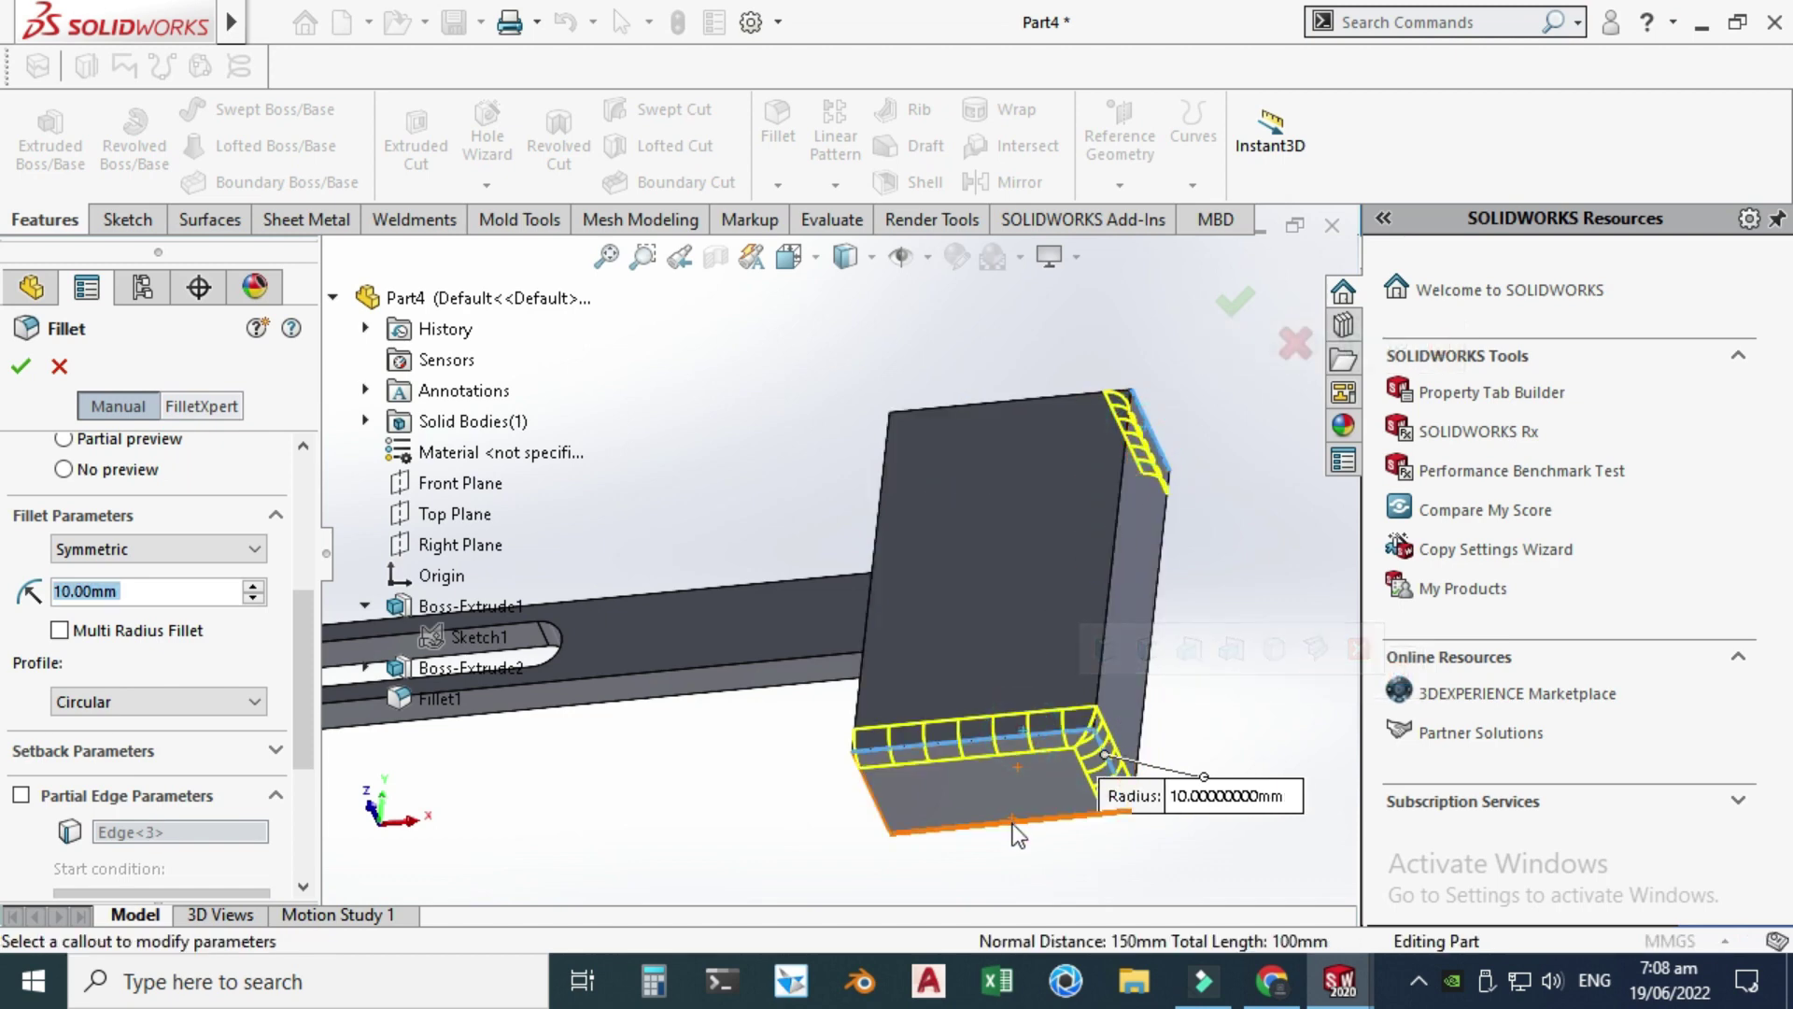
{"action": "left_click", "coordinate": [1007, 822]}
{"action": "left_click", "coordinate": [1114, 624]}
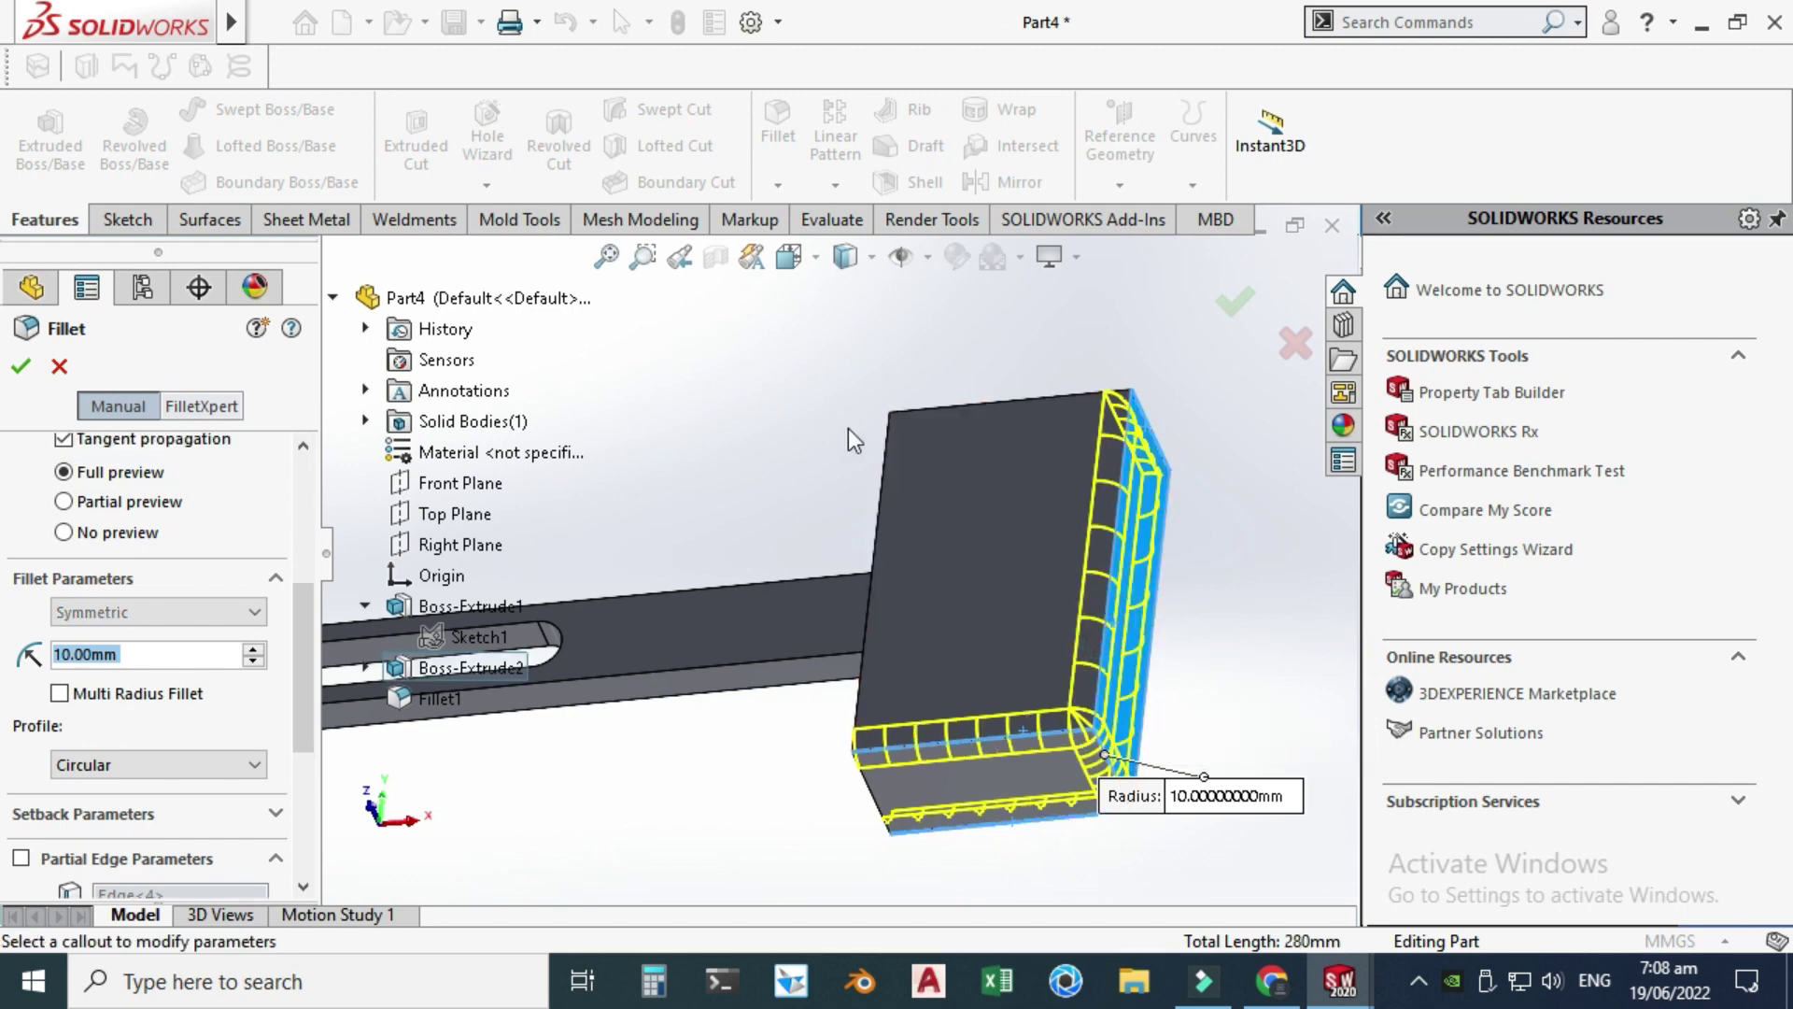
- Add the head's remaining outer edges, including those on the arm side and far end, and apply the 10 mm fillet
{"action": "middle_click_drag", "start_coordinate": [811, 345], "coordinate": [887, 581]}
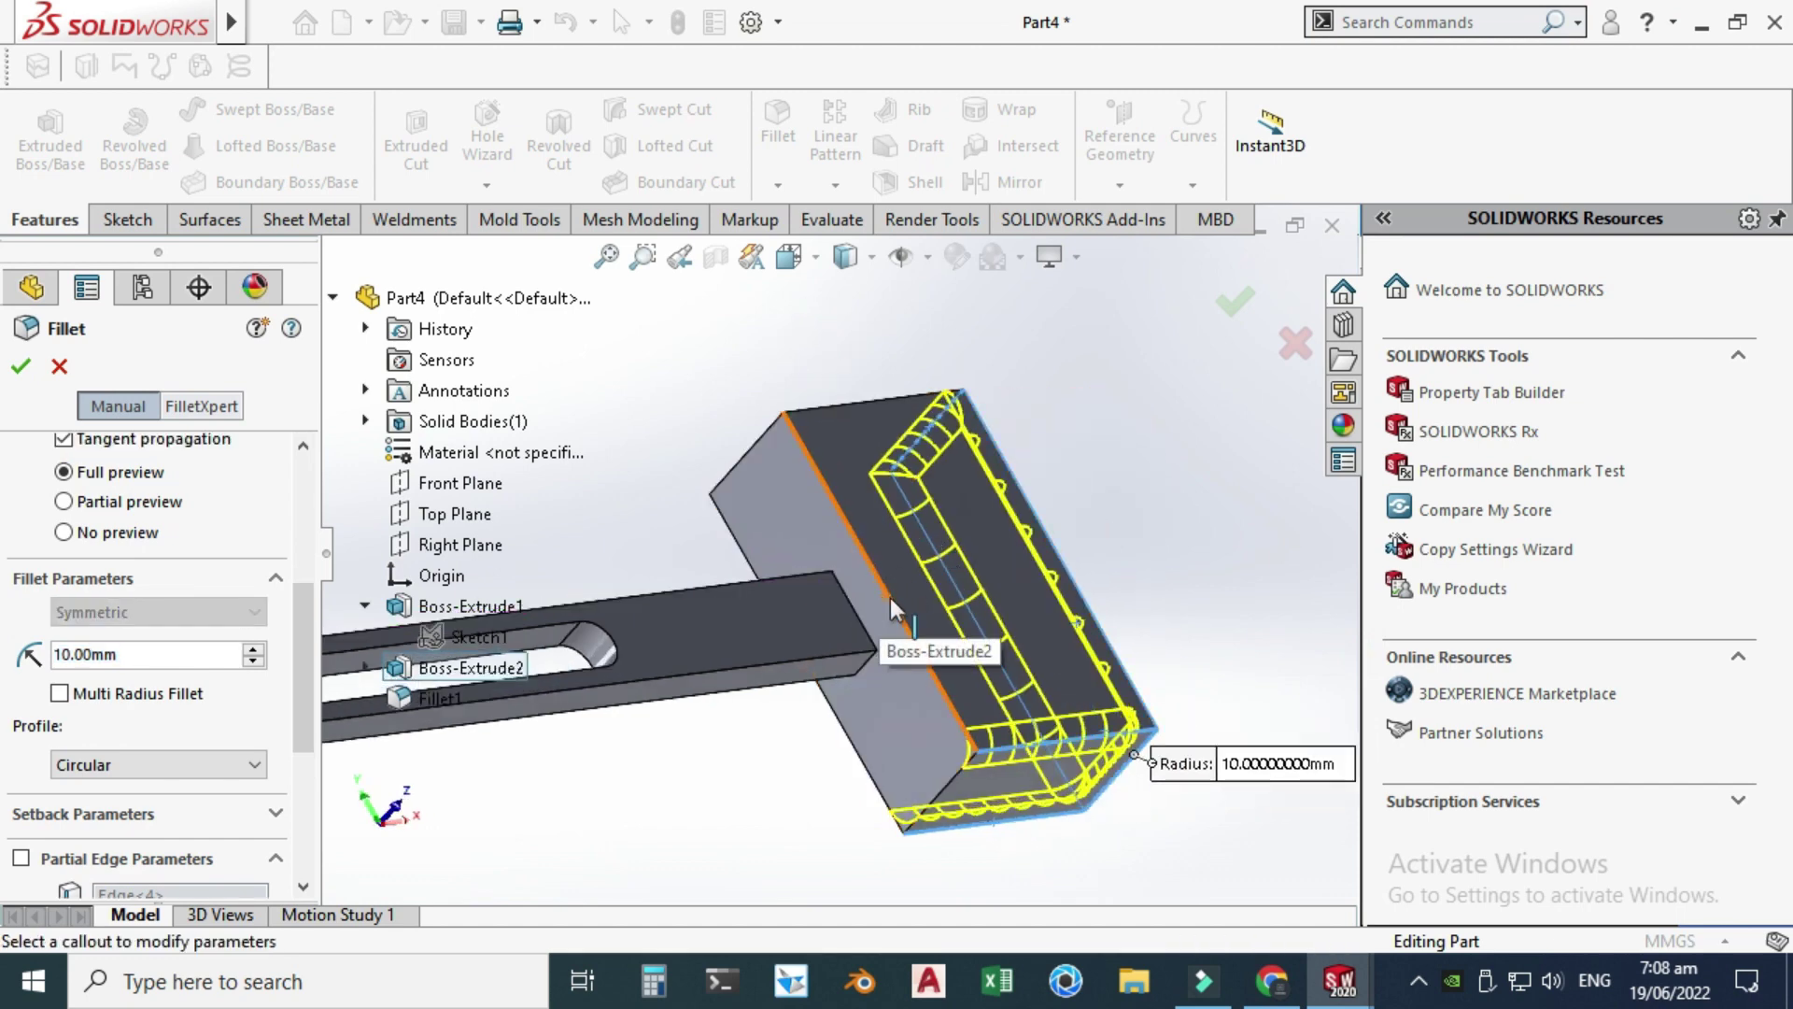
{"action": "left_click", "coordinate": [890, 598]}
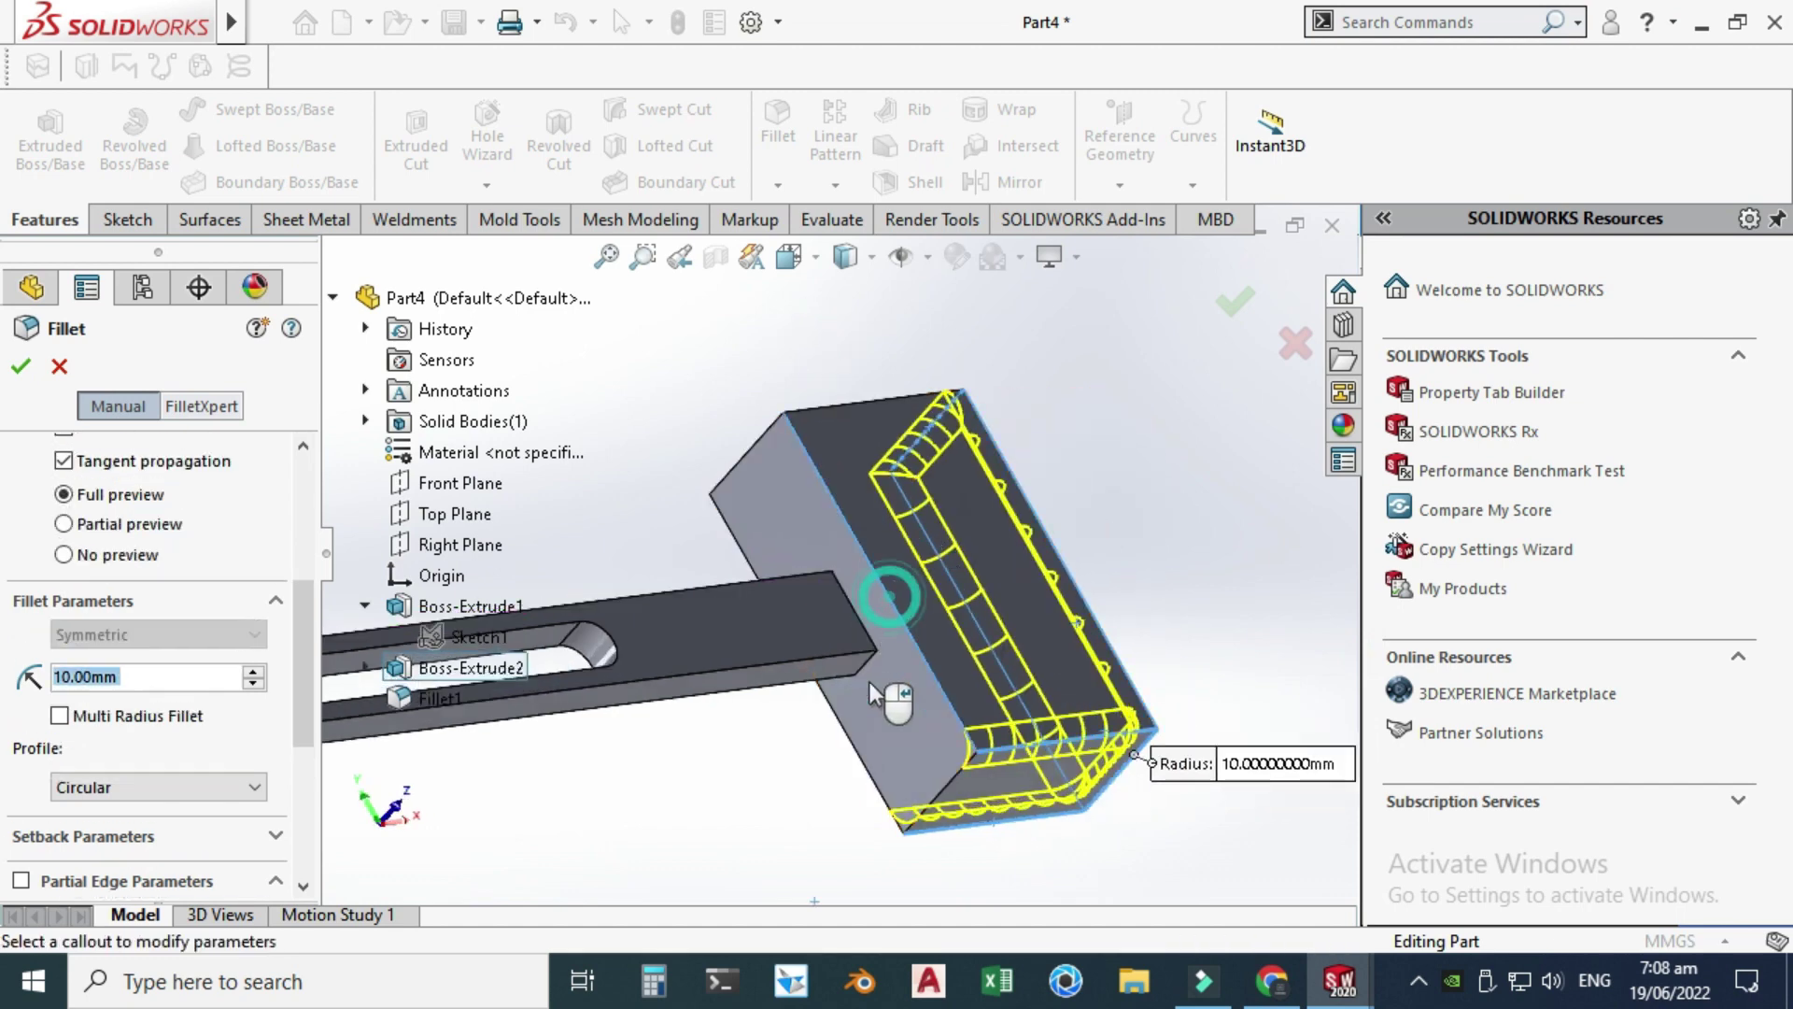
{"action": "left_click", "coordinate": [929, 792]}
{"action": "left_click", "coordinate": [883, 800]}
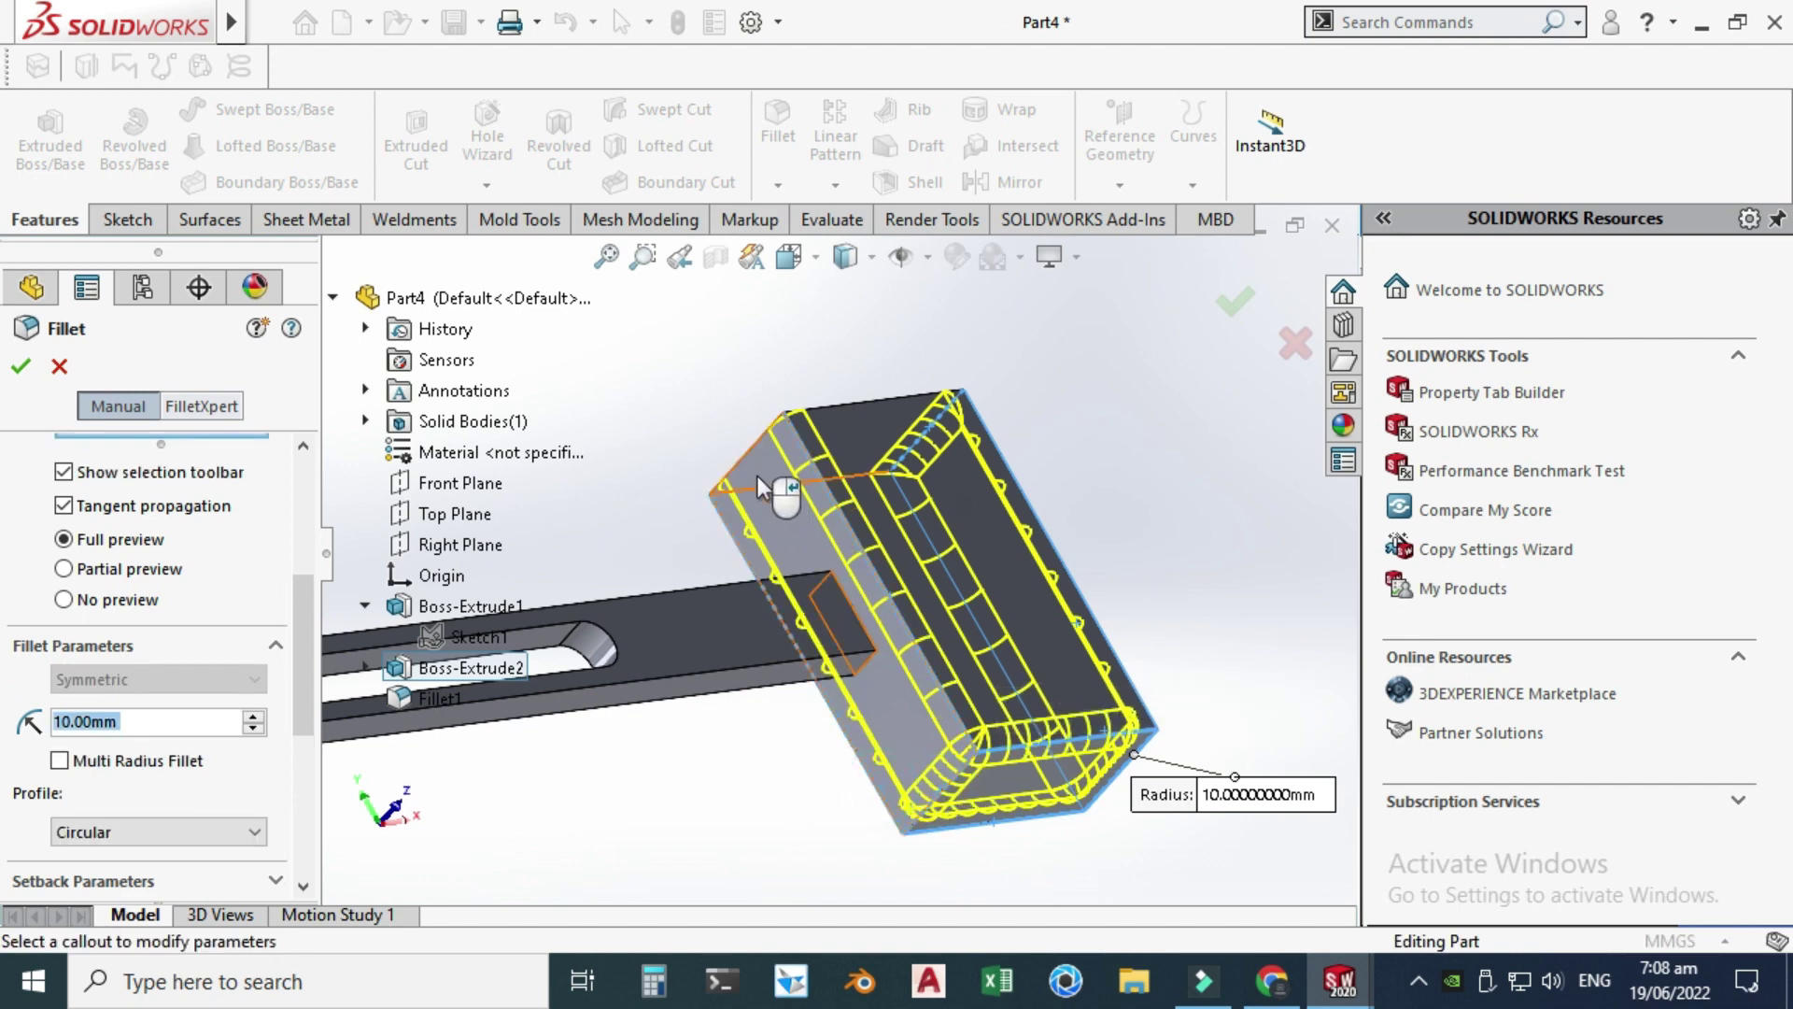
{"action": "left_click", "coordinate": [754, 470]}
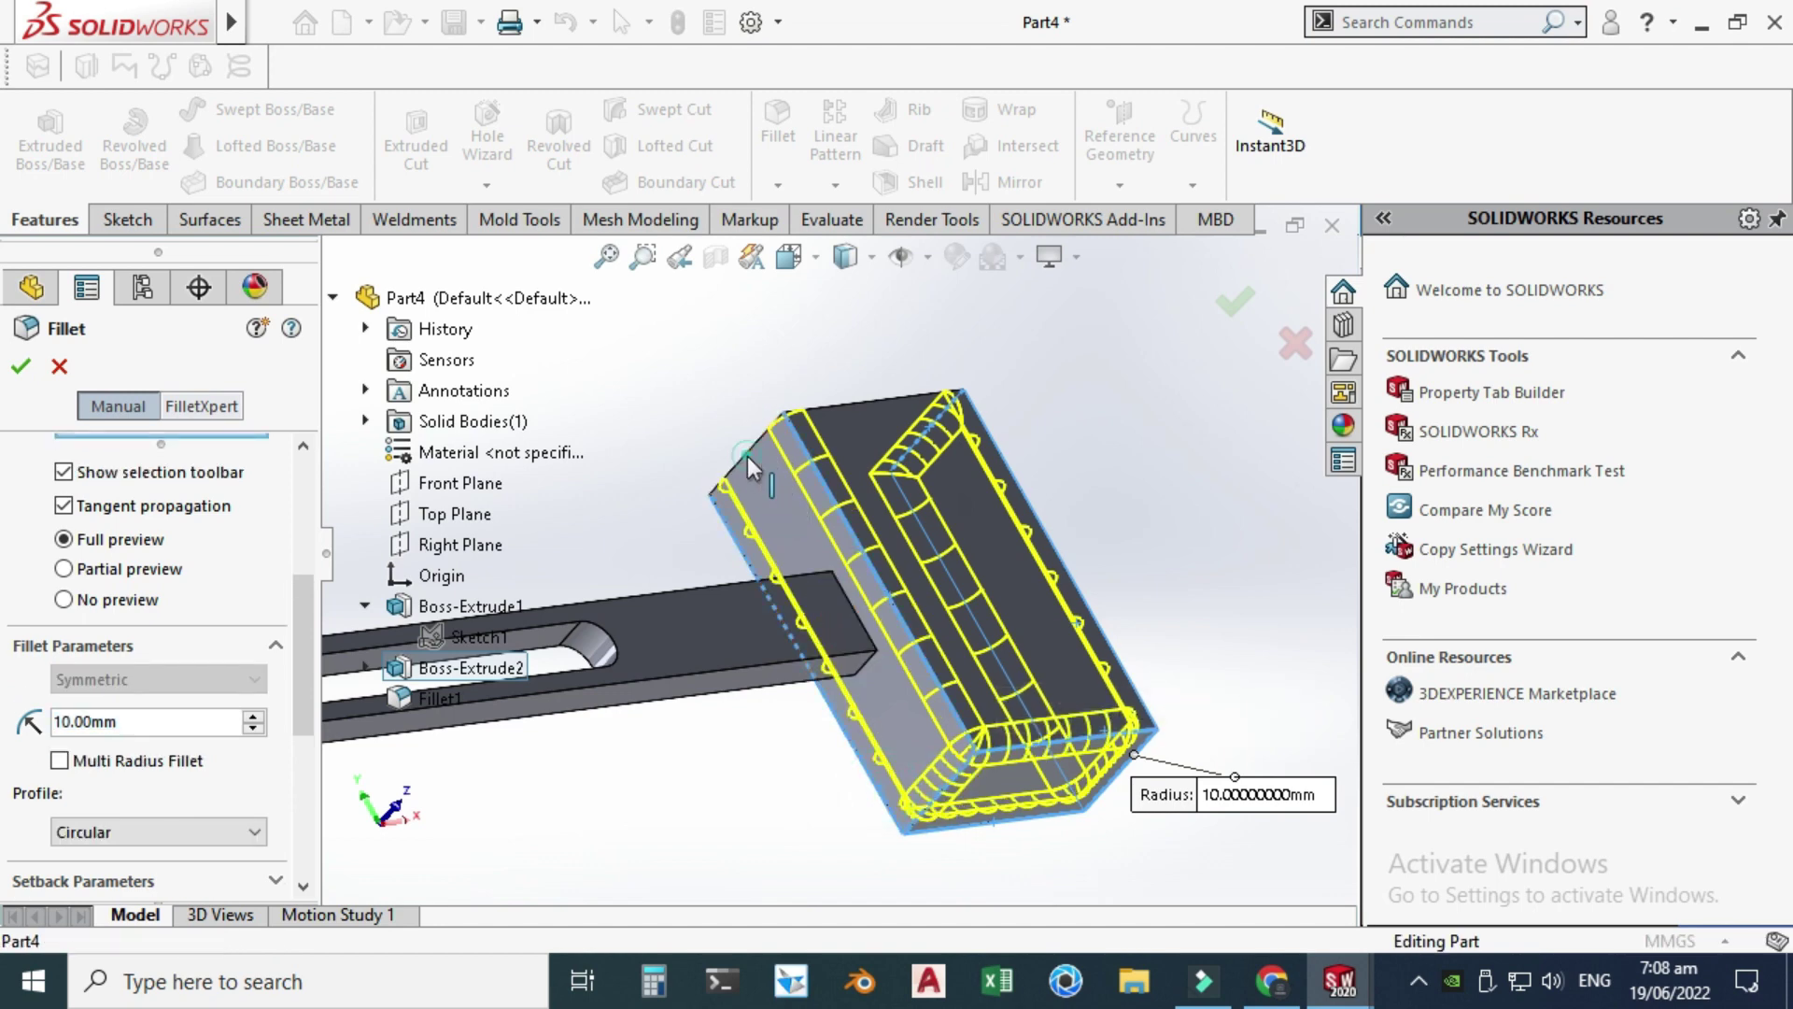
{"action": "left_click", "coordinate": [693, 315]}
{"action": "middle_click_drag", "start_coordinate": [693, 316], "coordinate": [841, 449]}
{"action": "scroll", "coordinate": [841, 449], "scroll_direction": "down", "scroll_amount": 5}
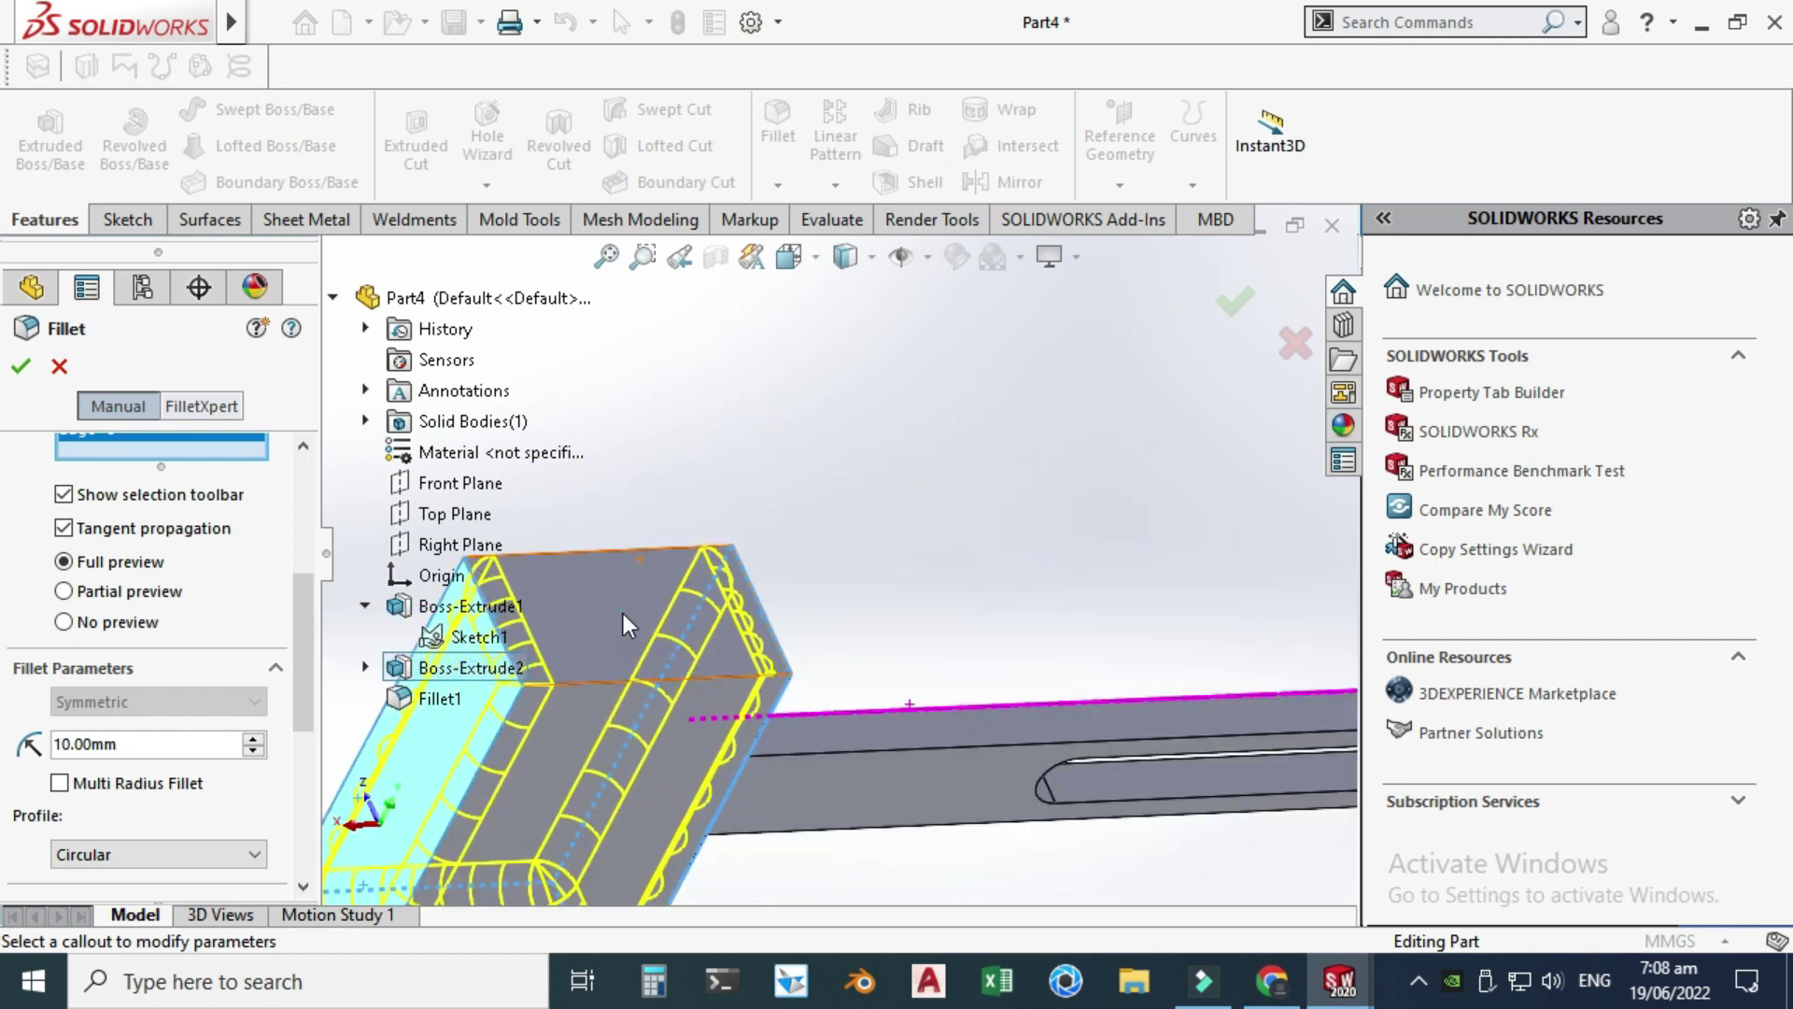
{"action": "left_click", "coordinate": [747, 560]}
{"action": "scroll", "coordinate": [878, 453], "scroll_direction": "up", "scroll_amount": 5}
{"action": "left_click", "coordinate": [1235, 301]}
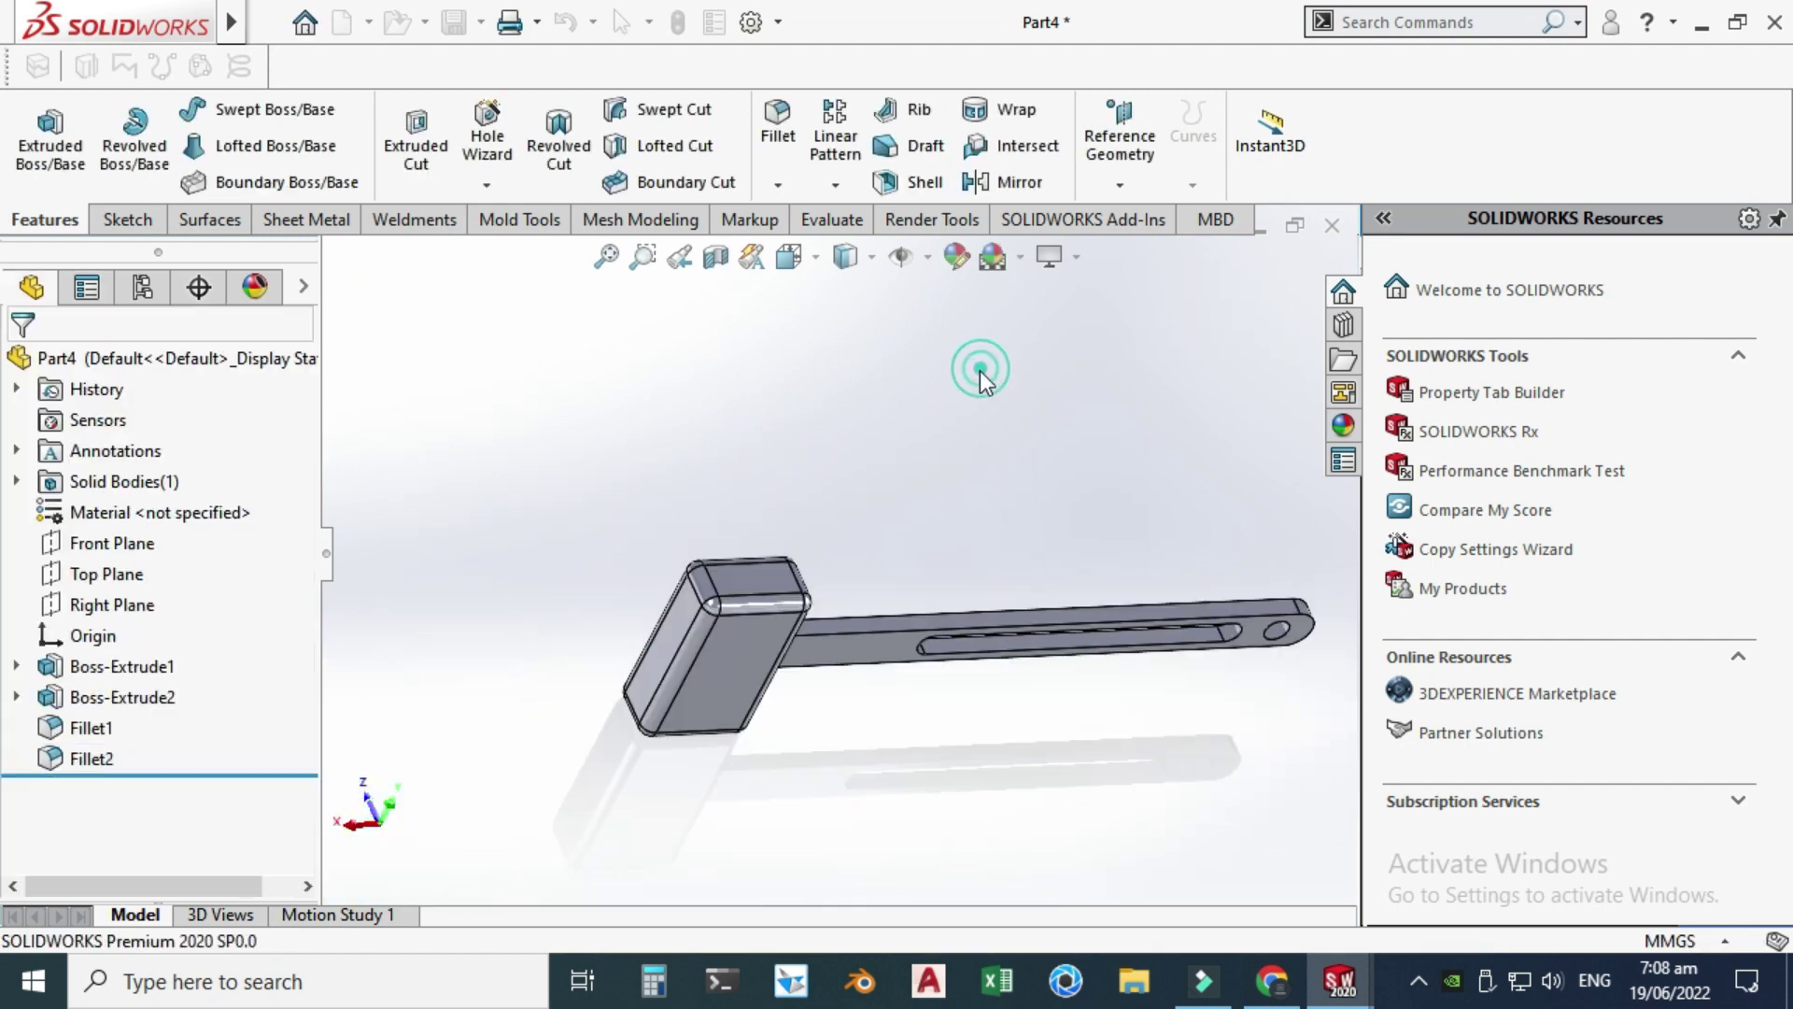
- Fillet the junction between arm and head with a 5 mm radius by selecting the head face that meets the arm
{"action": "middle_click_drag", "start_coordinate": [960, 388], "coordinate": [871, 425]}
{"action": "scroll", "coordinate": [898, 433], "scroll_direction": "down", "scroll_amount": 5}
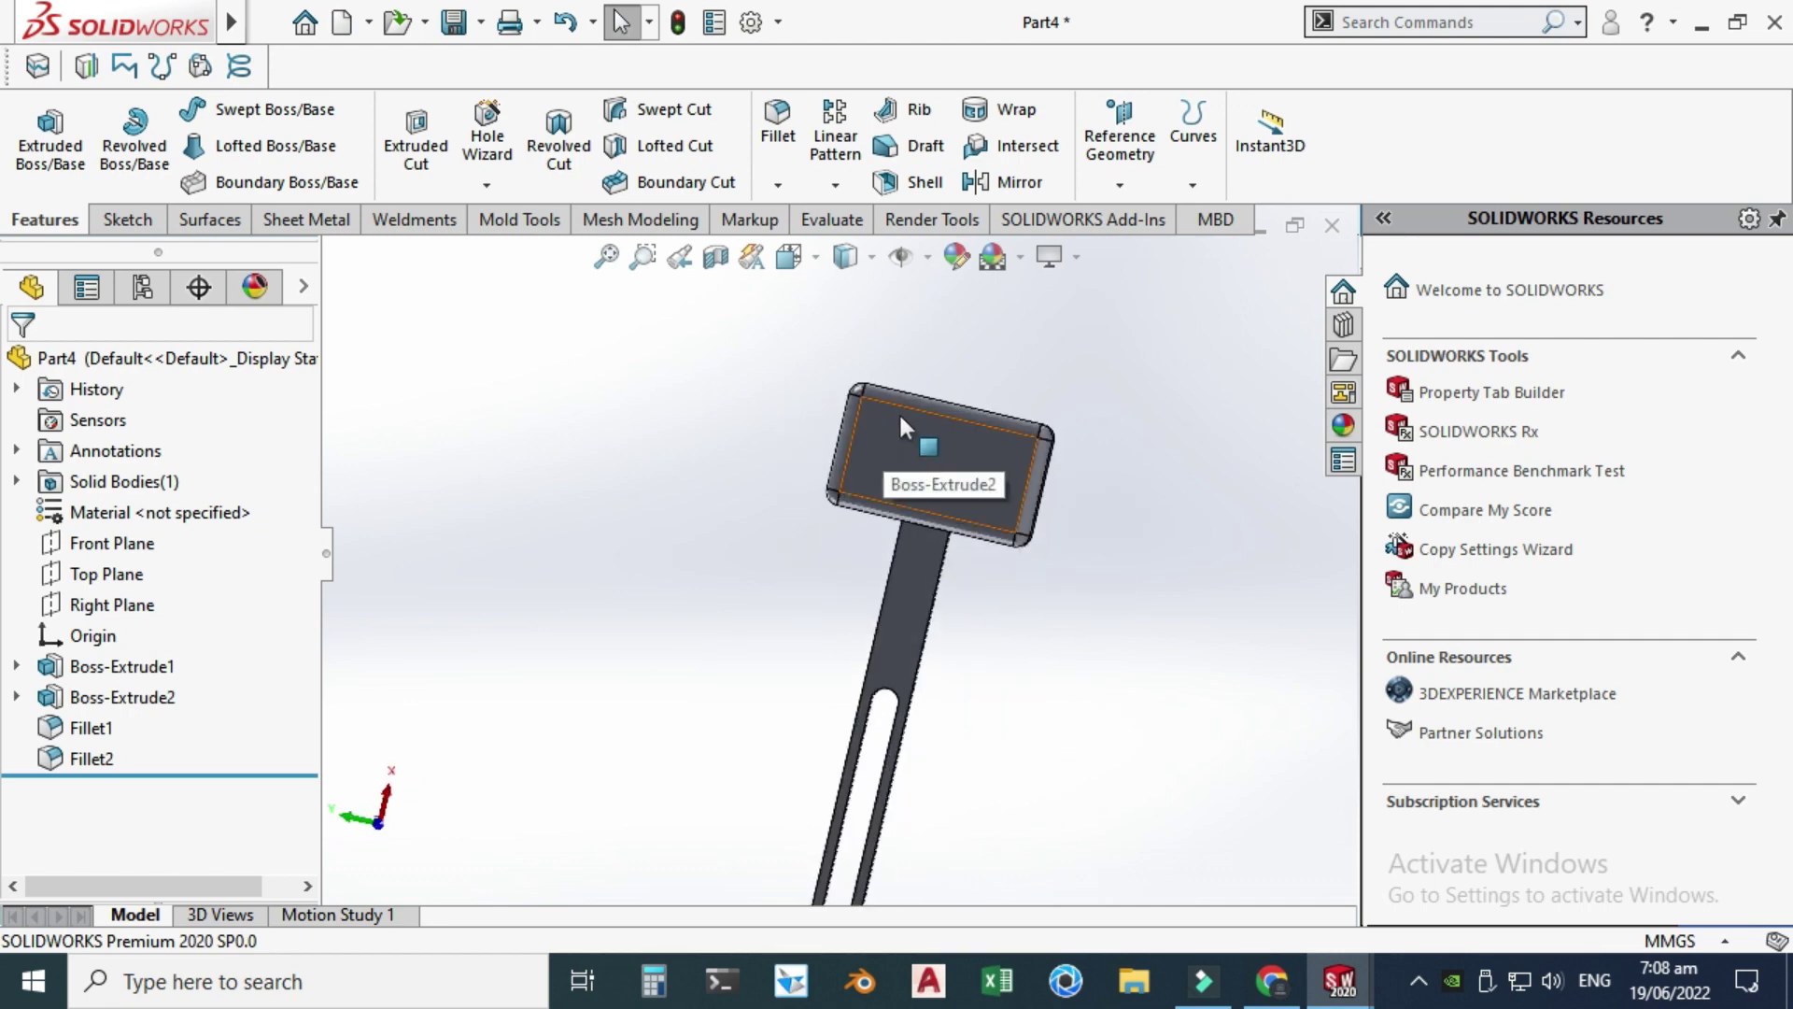
{"action": "scroll", "coordinate": [934, 491], "scroll_direction": "down", "scroll_amount": 3}
{"action": "middle_click_drag", "start_coordinate": [923, 491], "coordinate": [843, 250]}
{"action": "scroll", "coordinate": [893, 454], "scroll_direction": "up", "scroll_amount": 2}
{"action": "left_click", "coordinate": [778, 184]}
{"action": "left_click", "coordinate": [822, 225]}
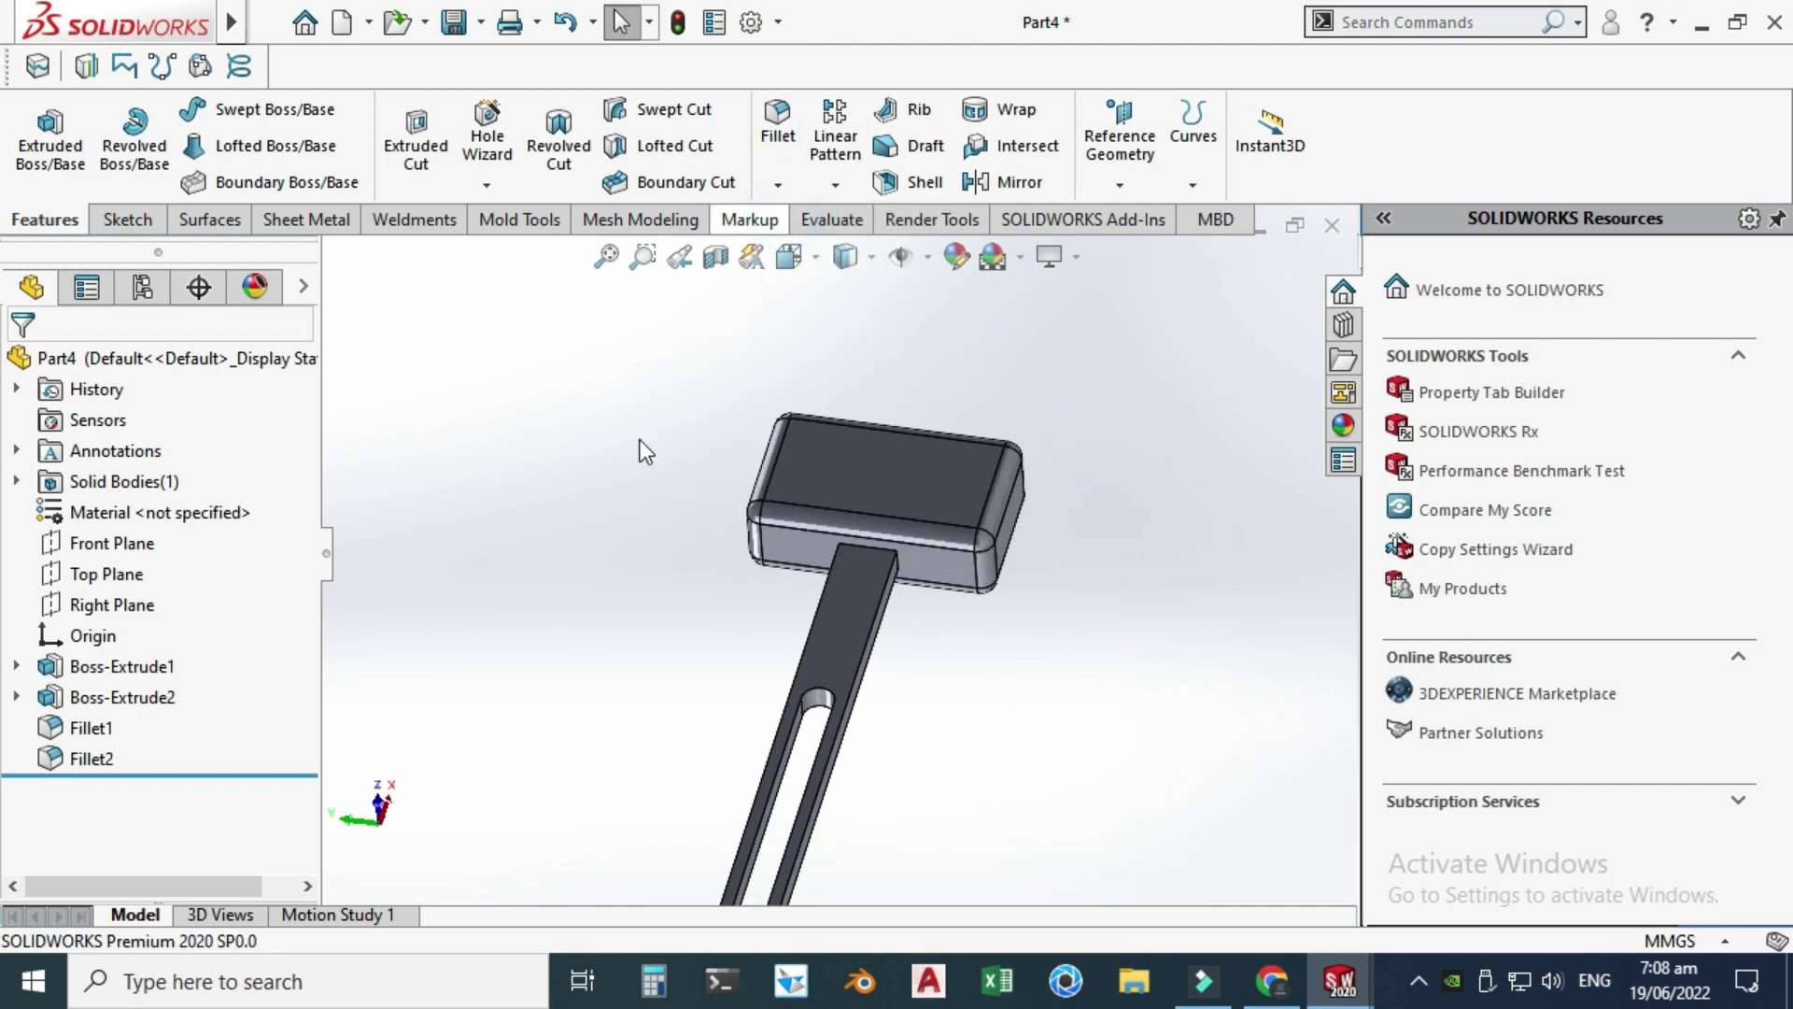
{"action": "left_click_drag", "start_coordinate": [312, 574], "coordinate": [305, 689]}
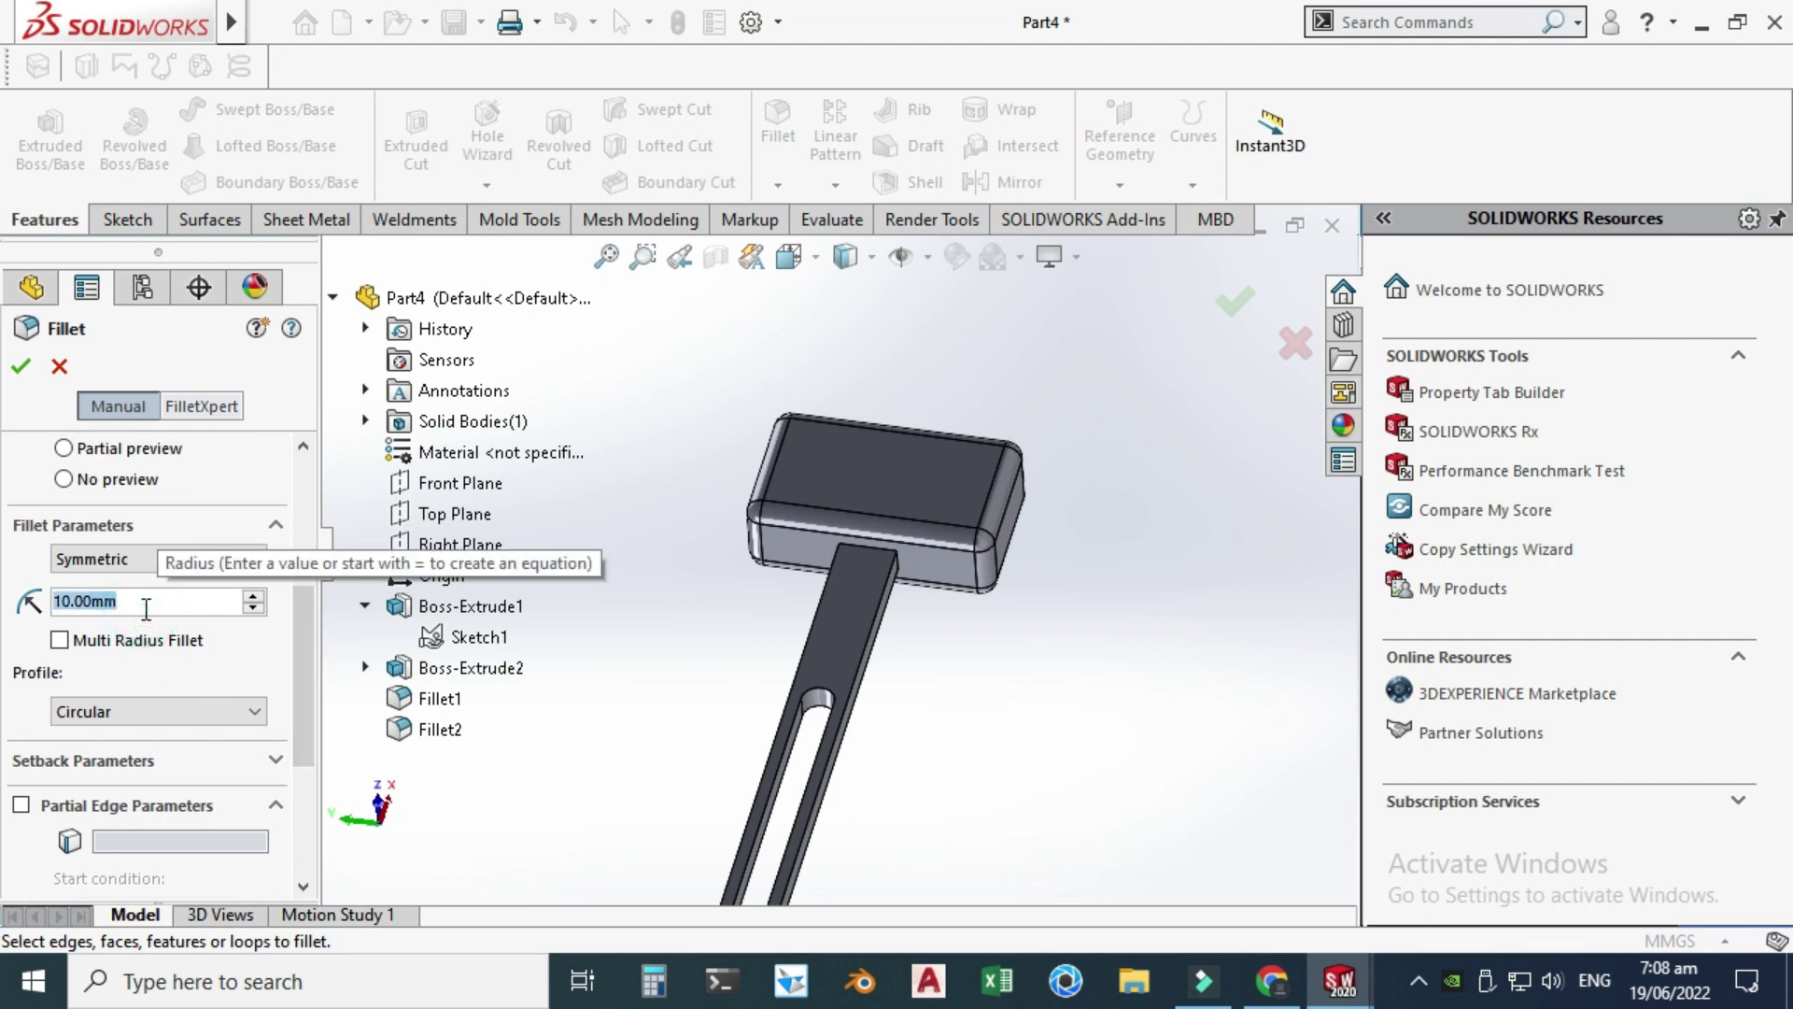
{"action": "type", "text": "5"}
{"action": "key", "text": "Return"}
{"action": "scroll", "coordinate": [829, 574], "scroll_direction": "down", "scroll_amount": 5}
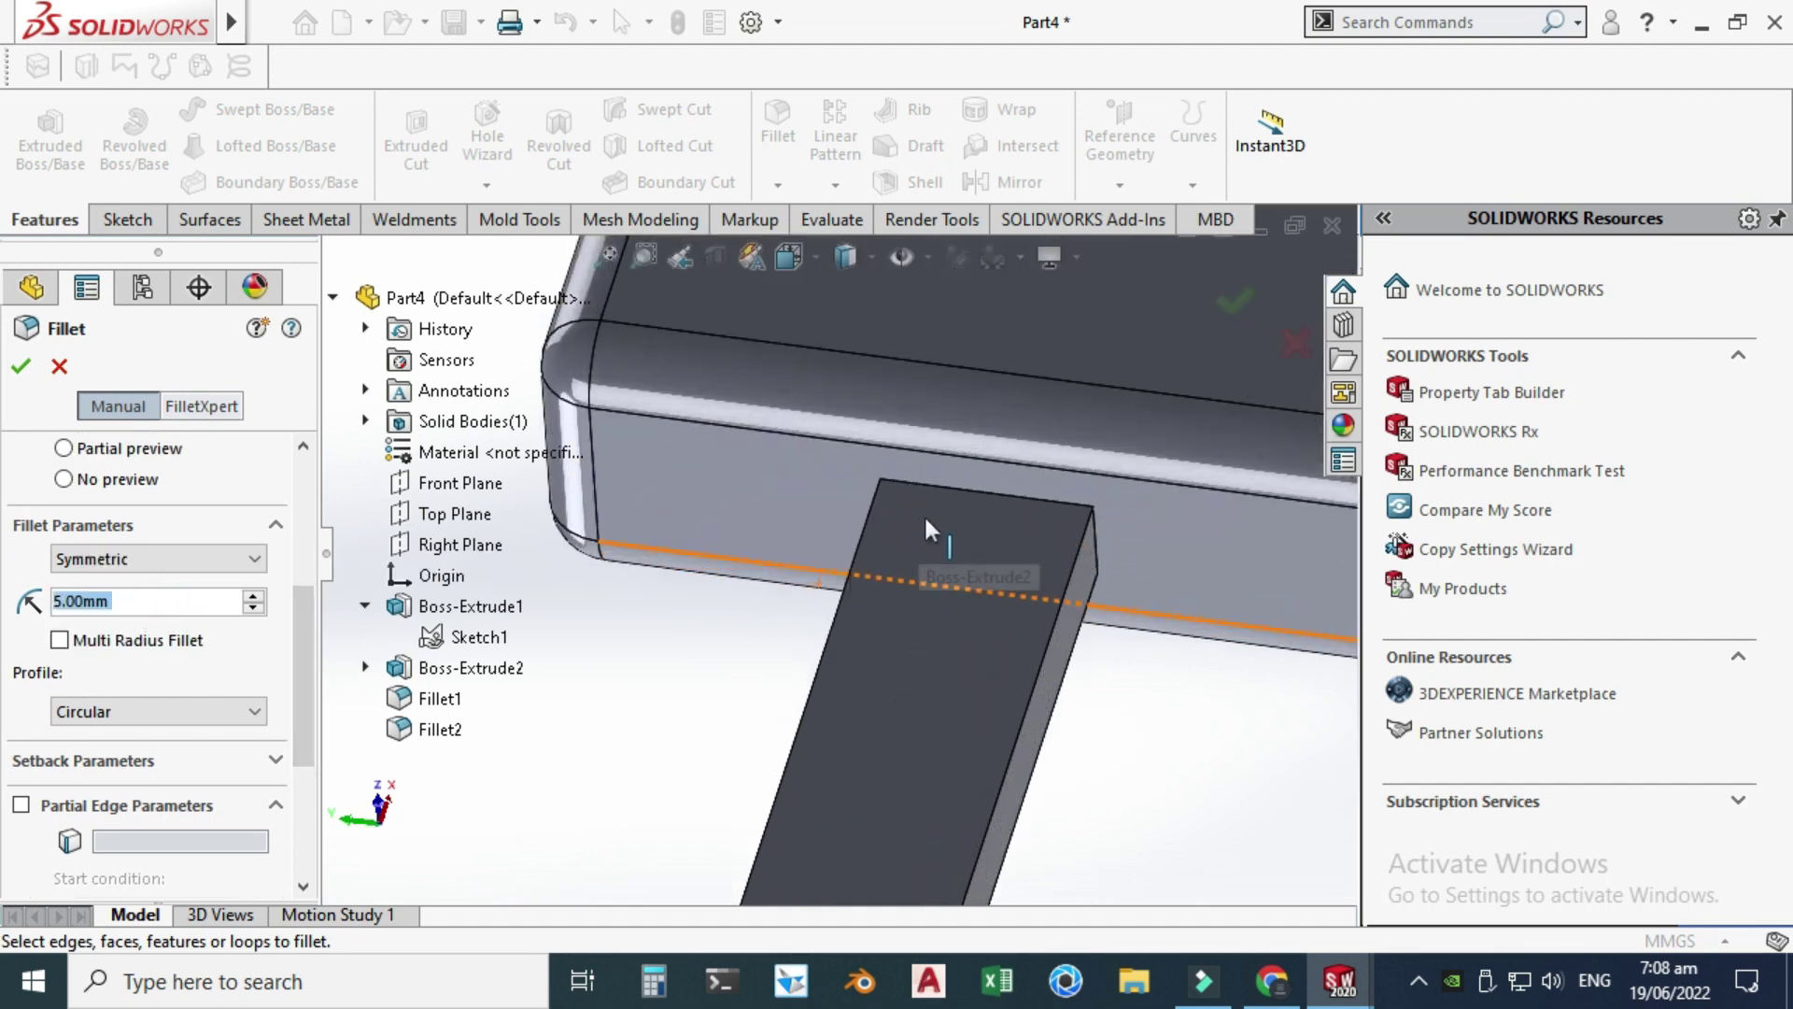
{"action": "left_click", "coordinate": [820, 476]}
{"action": "scroll", "coordinate": [820, 476], "scroll_direction": "up", "scroll_amount": 4}
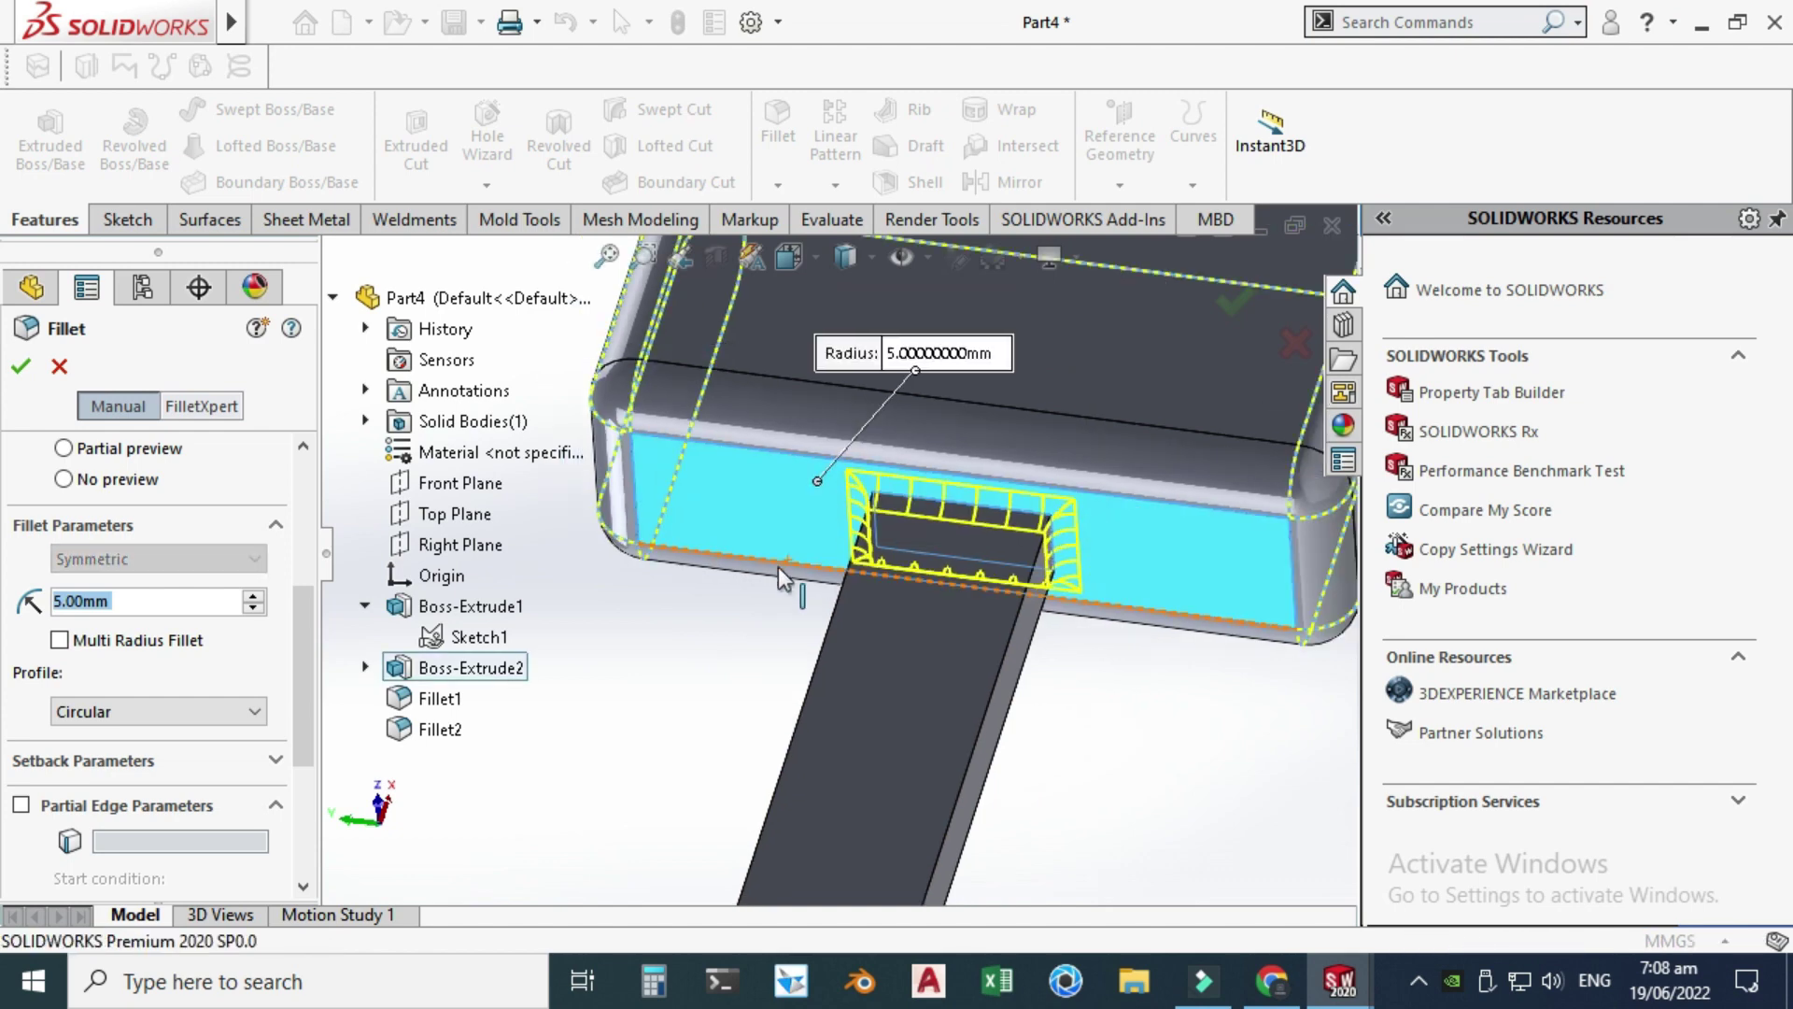
{"action": "left_click", "coordinate": [1240, 302]}
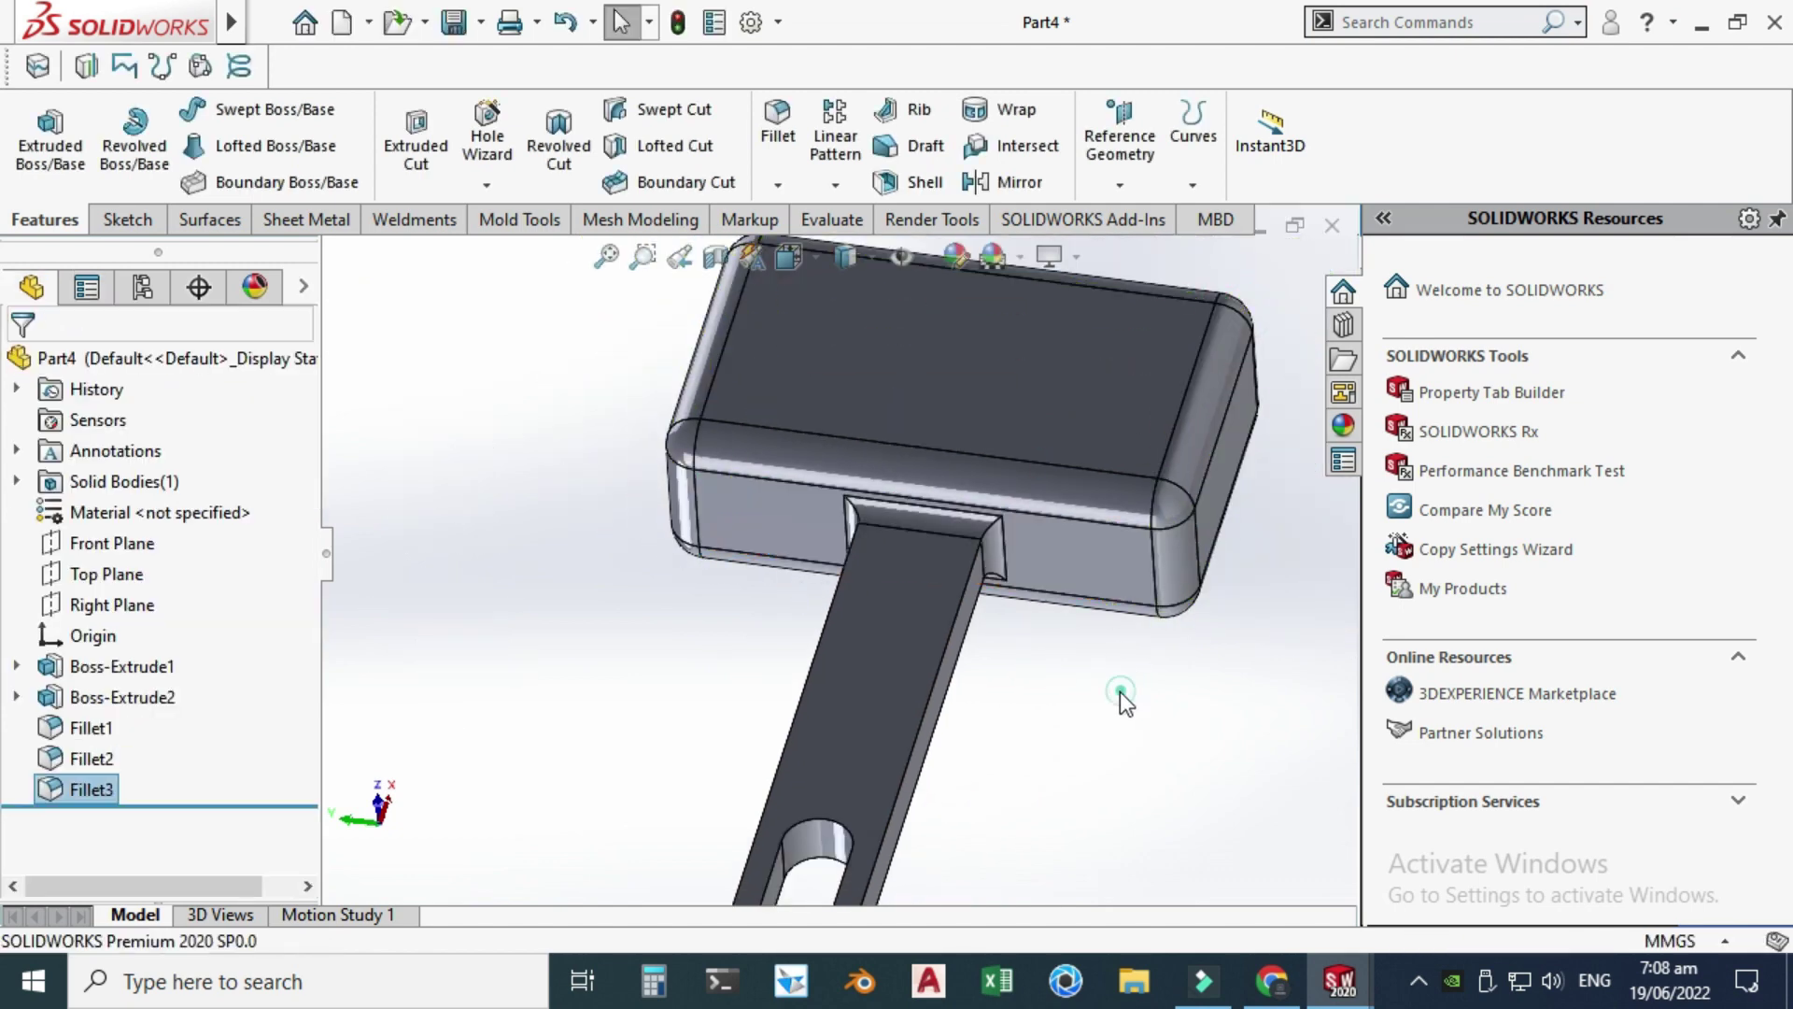
- Fillet the arm's long outer edges on both broad faces with a 5 mm constant radius
{"action": "scroll", "coordinate": [1029, 596], "scroll_direction": "up", "scroll_amount": 4}
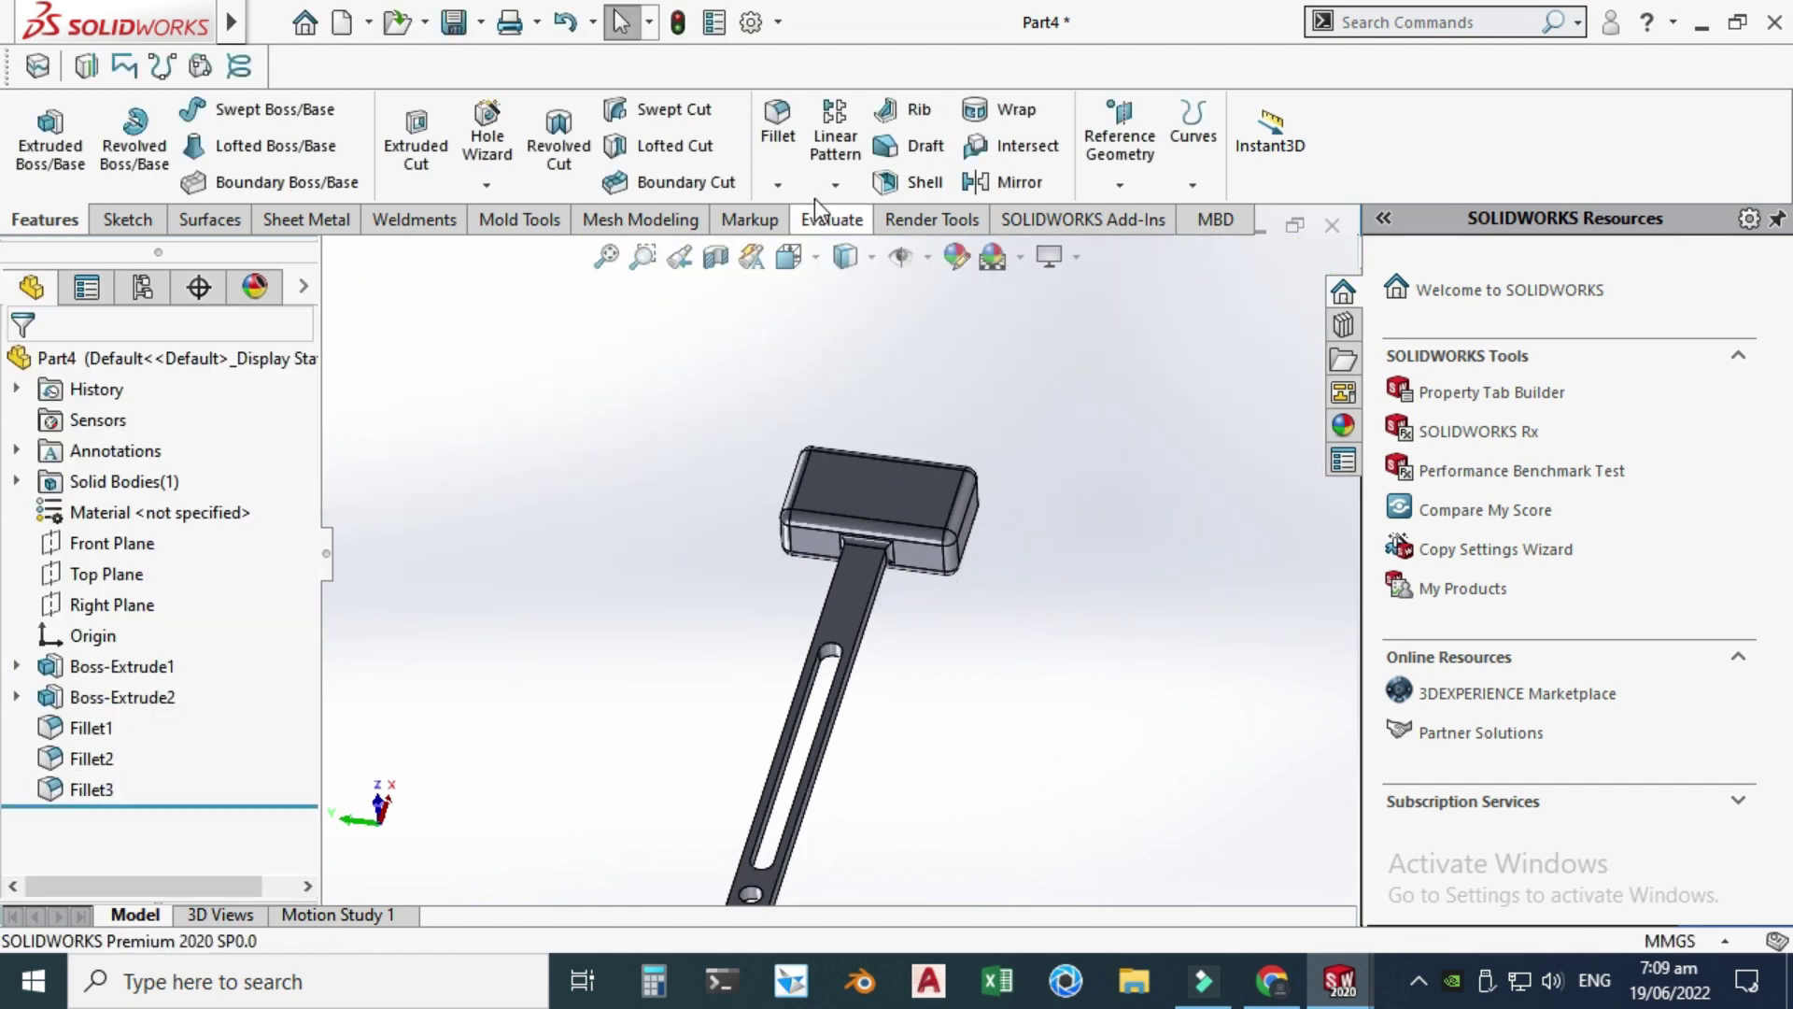
{"action": "left_click", "coordinate": [783, 185]}
{"action": "left_click", "coordinate": [822, 221]}
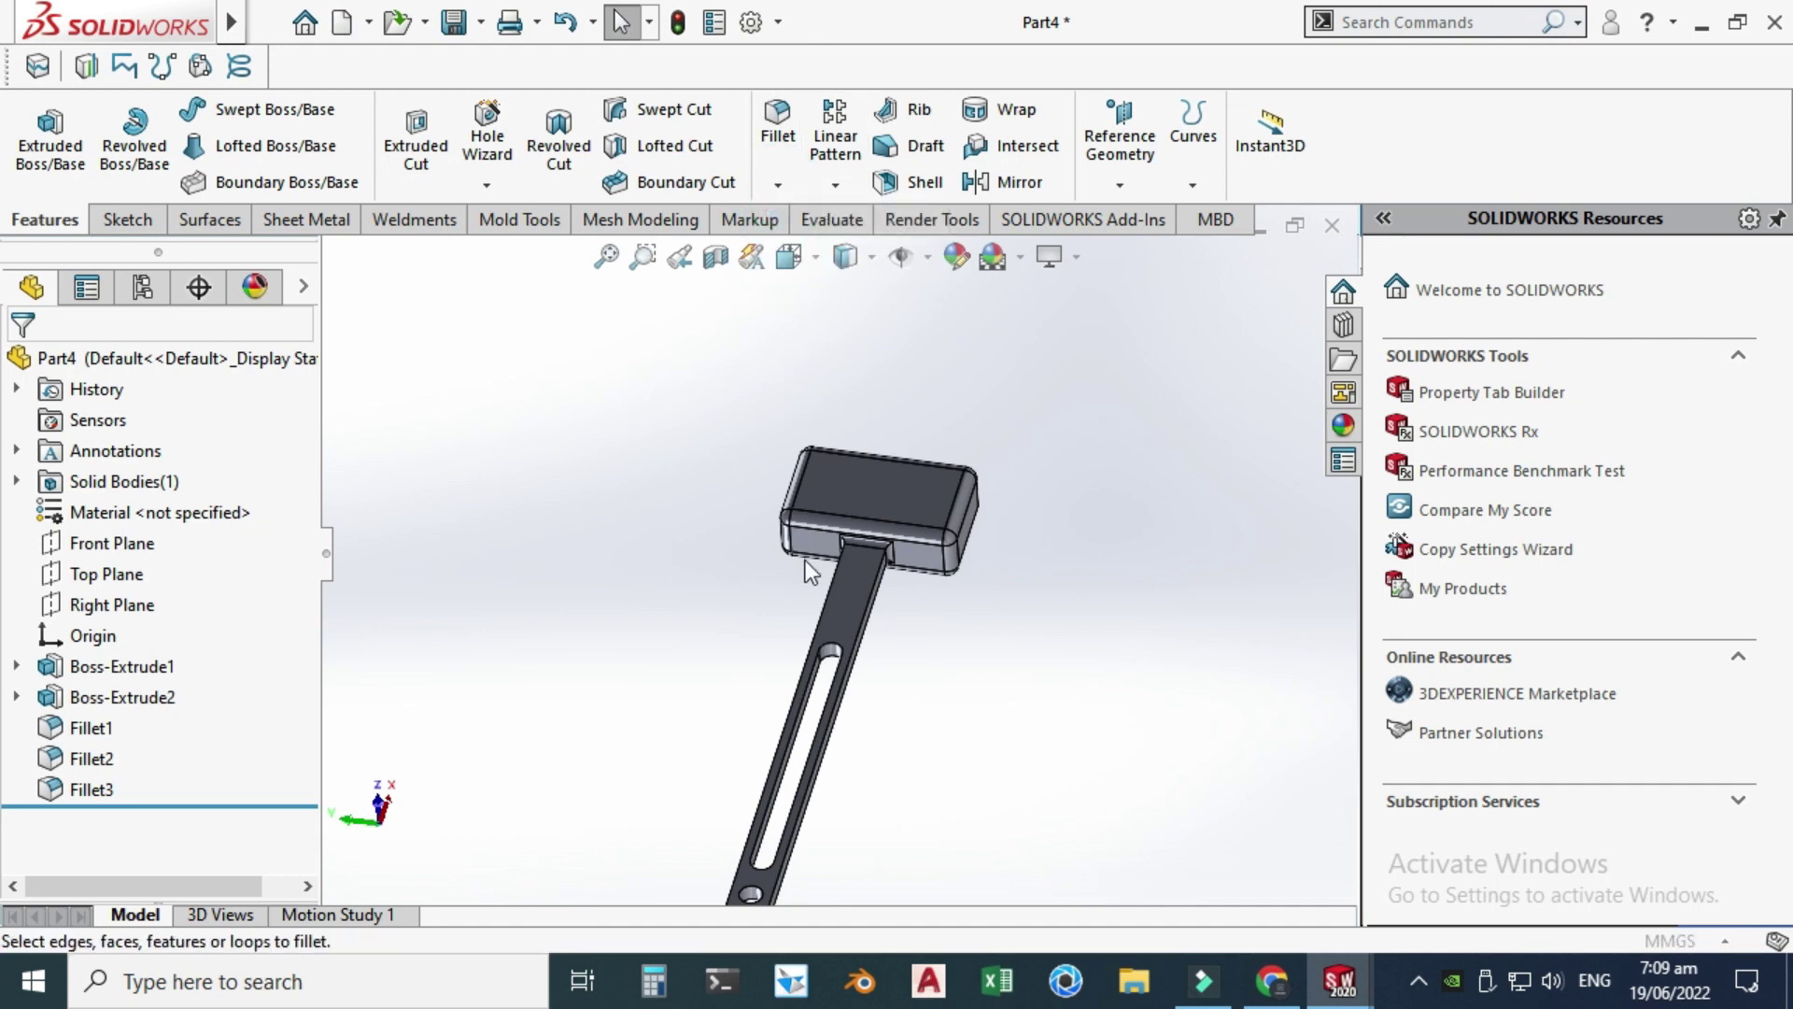
{"action": "scroll", "coordinate": [805, 560], "scroll_direction": "down", "scroll_amount": 2}
{"action": "scroll", "coordinate": [949, 548], "scroll_direction": "down", "scroll_amount": 4}
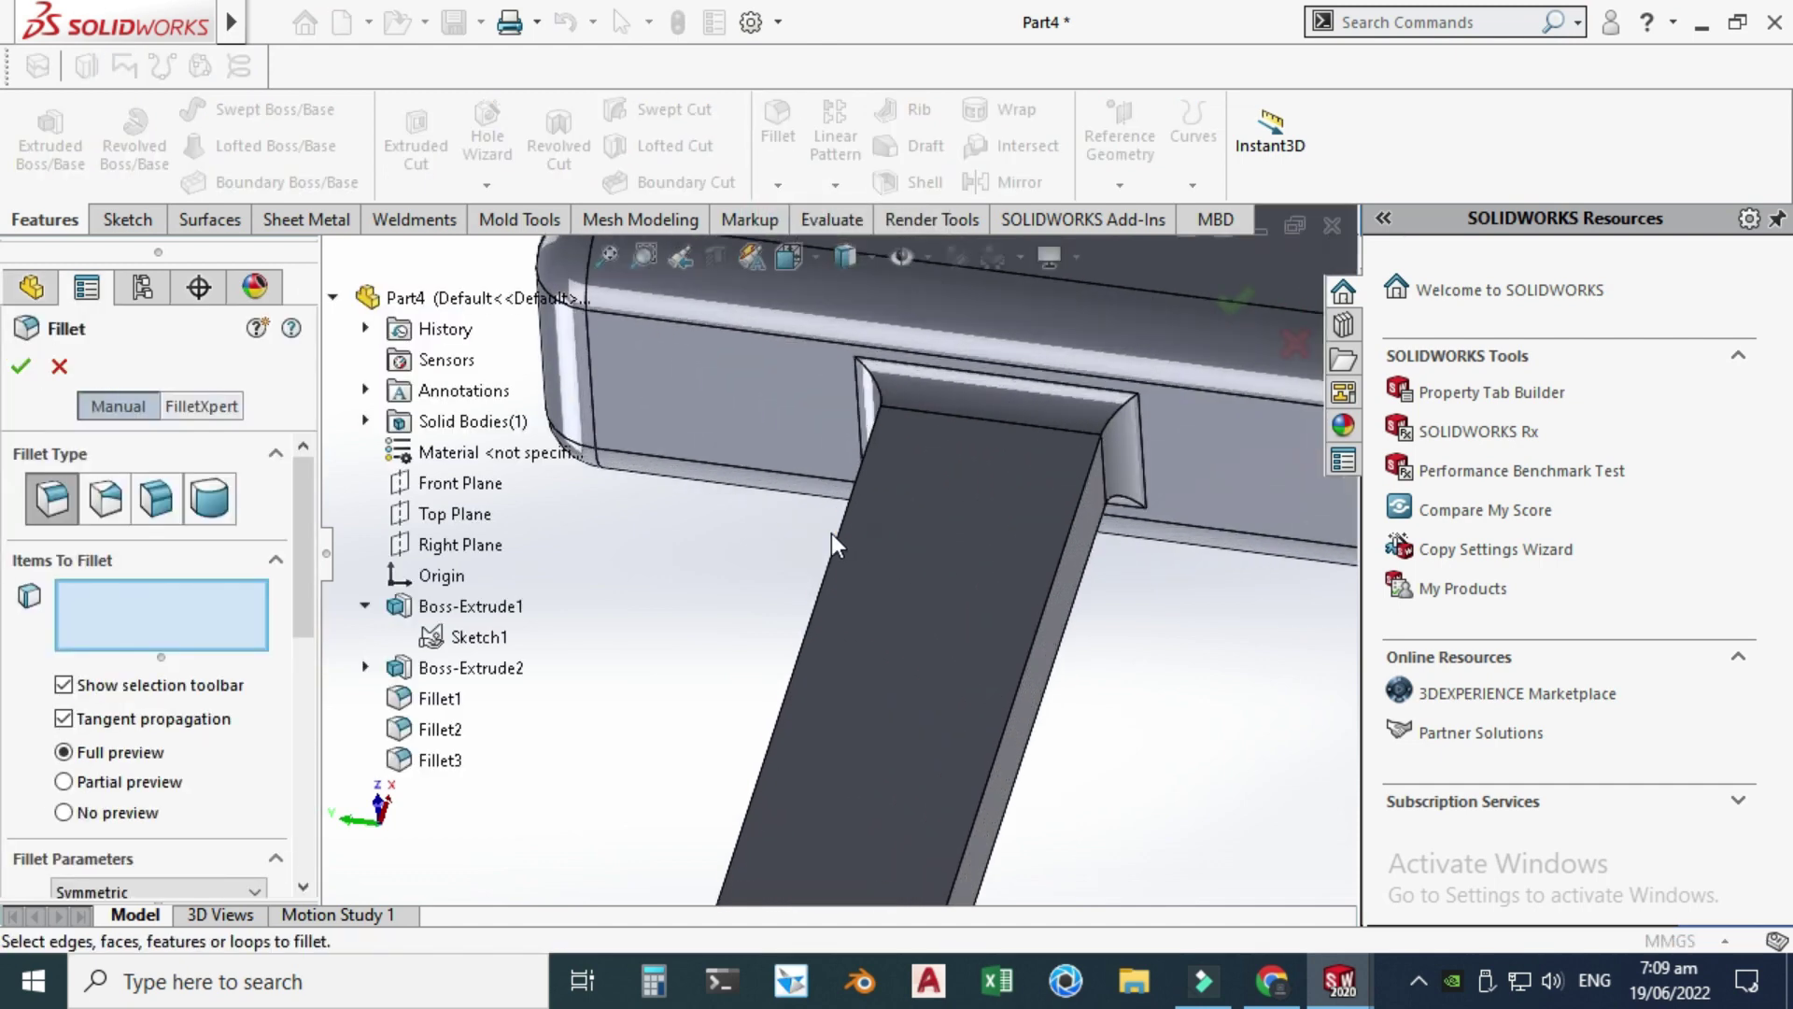
{"action": "left_click", "coordinate": [834, 540]}
{"action": "scroll", "coordinate": [968, 621], "scroll_direction": "up", "scroll_amount": 3}
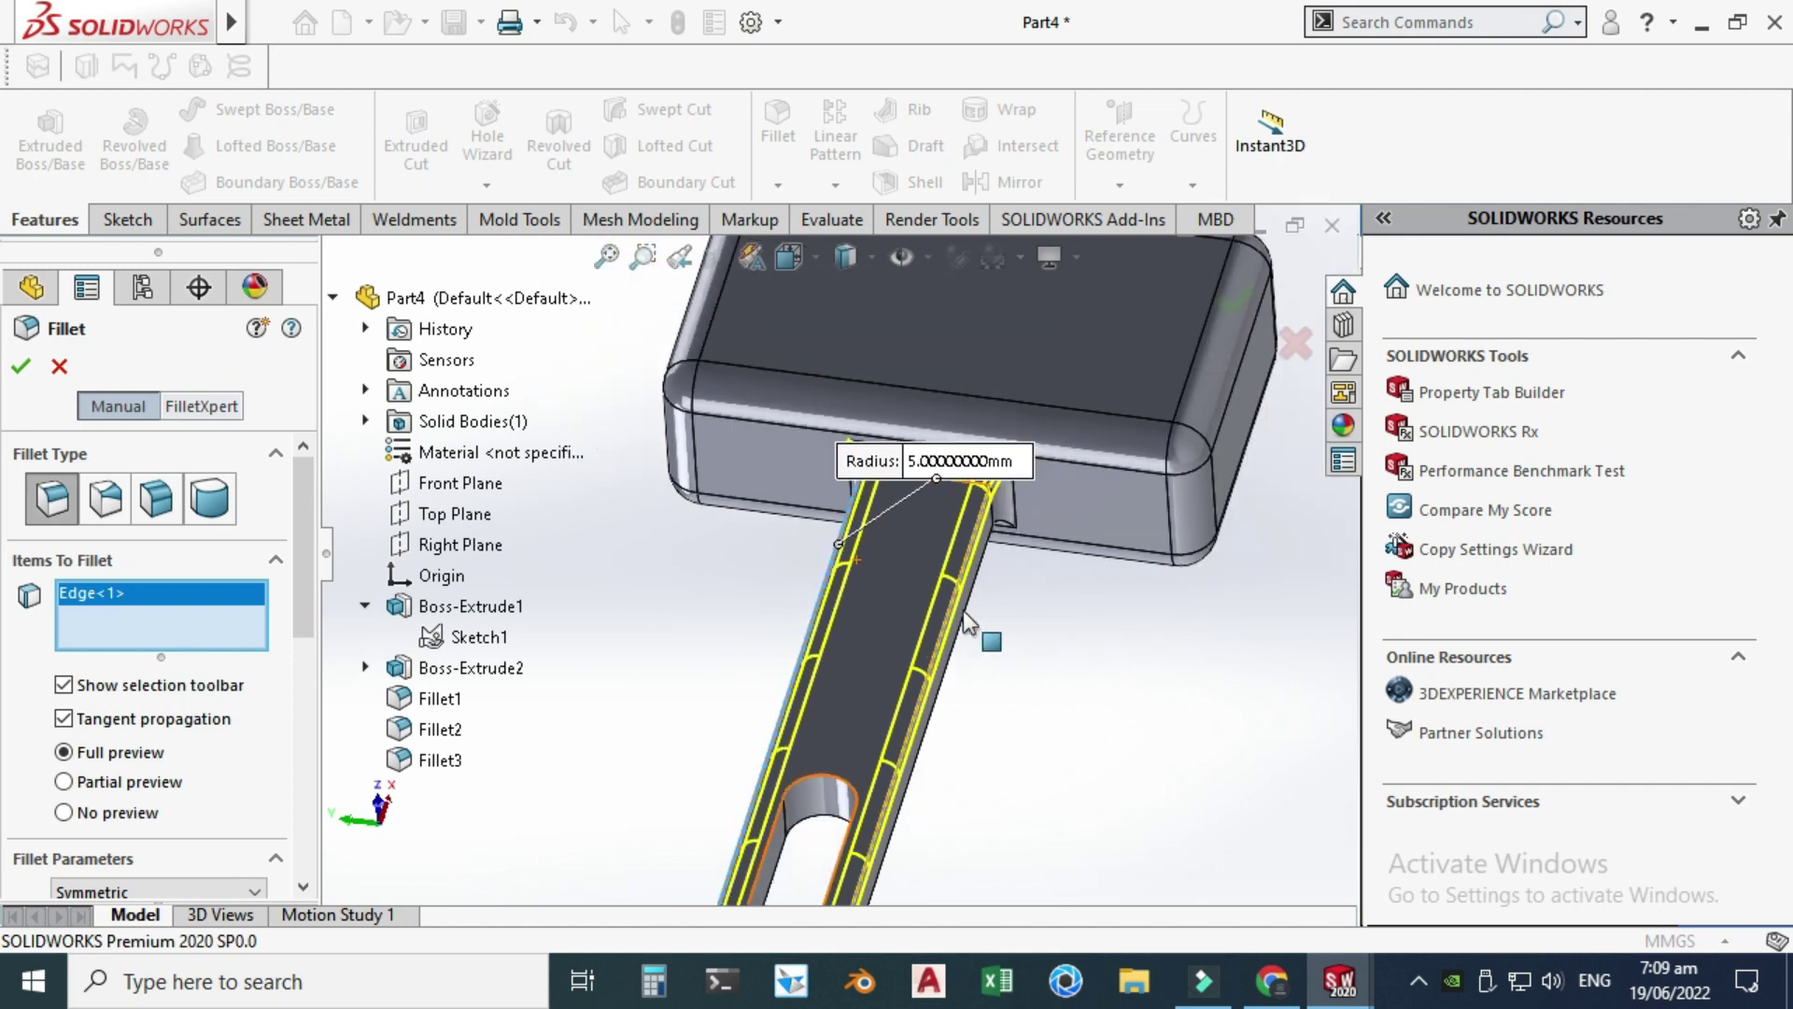
{"action": "middle_click_drag", "start_coordinate": [1105, 720], "coordinate": [859, 602]}
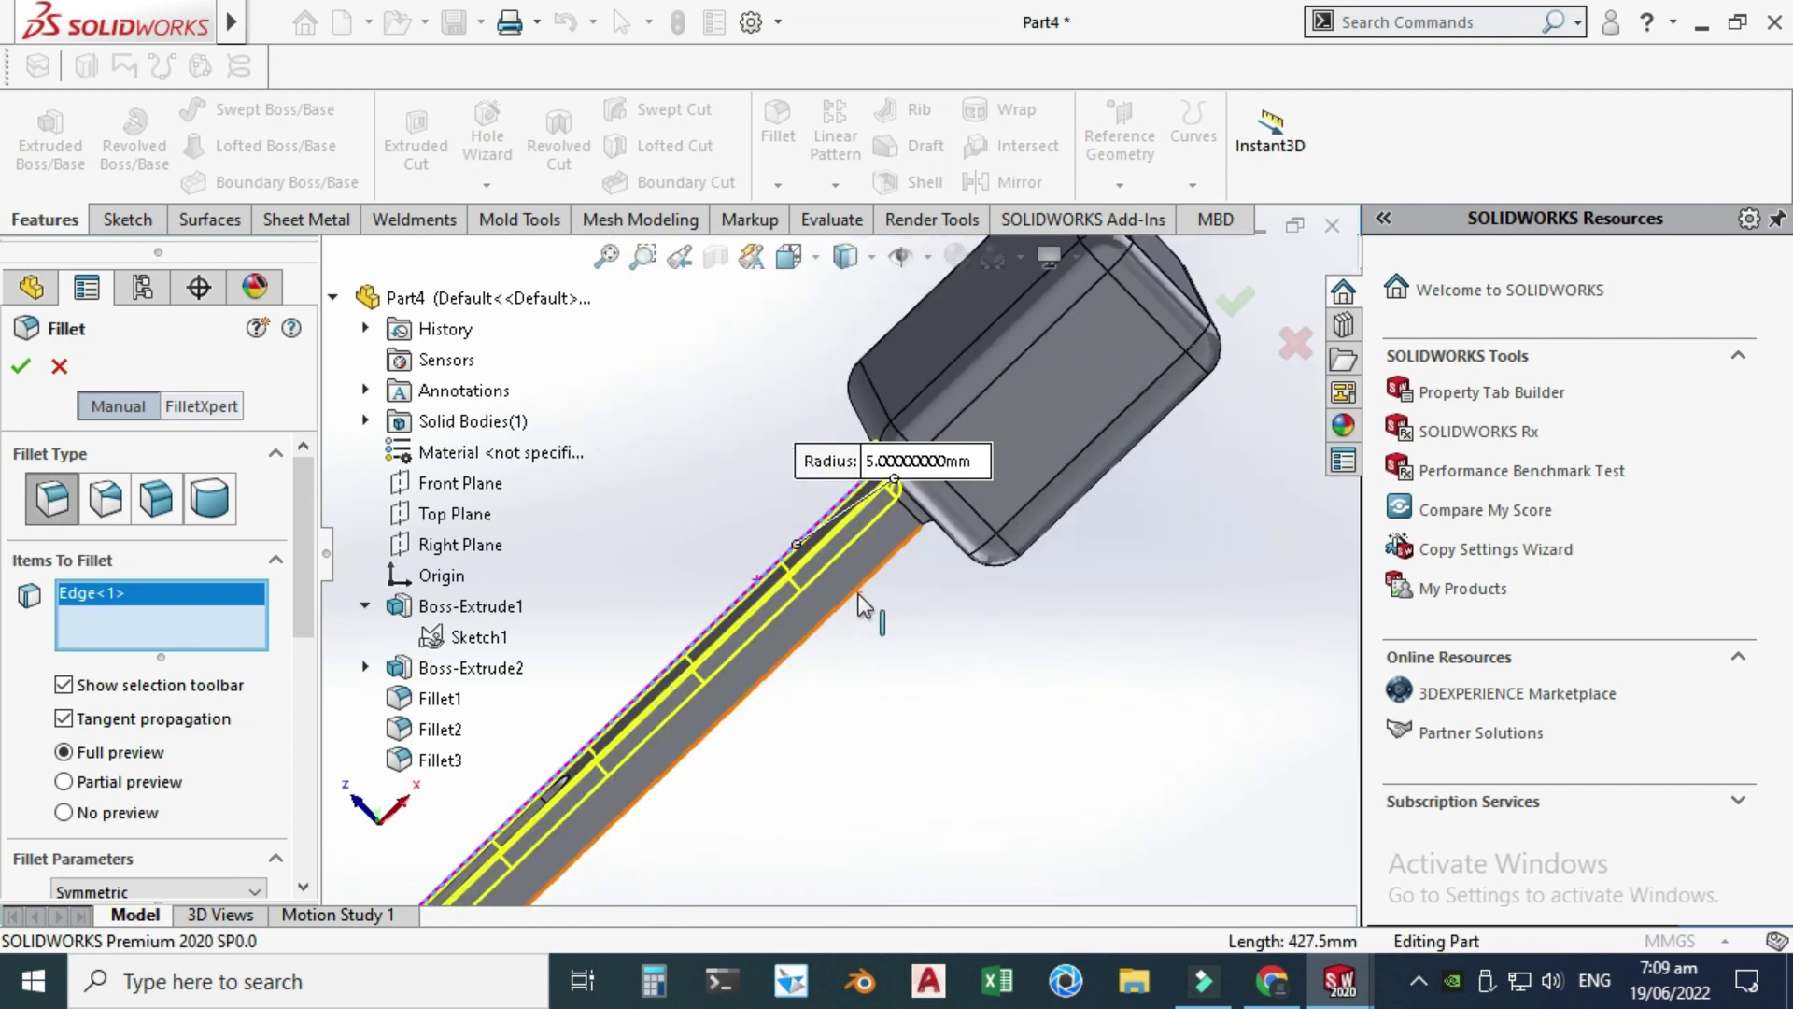
{"action": "left_click", "coordinate": [855, 596]}
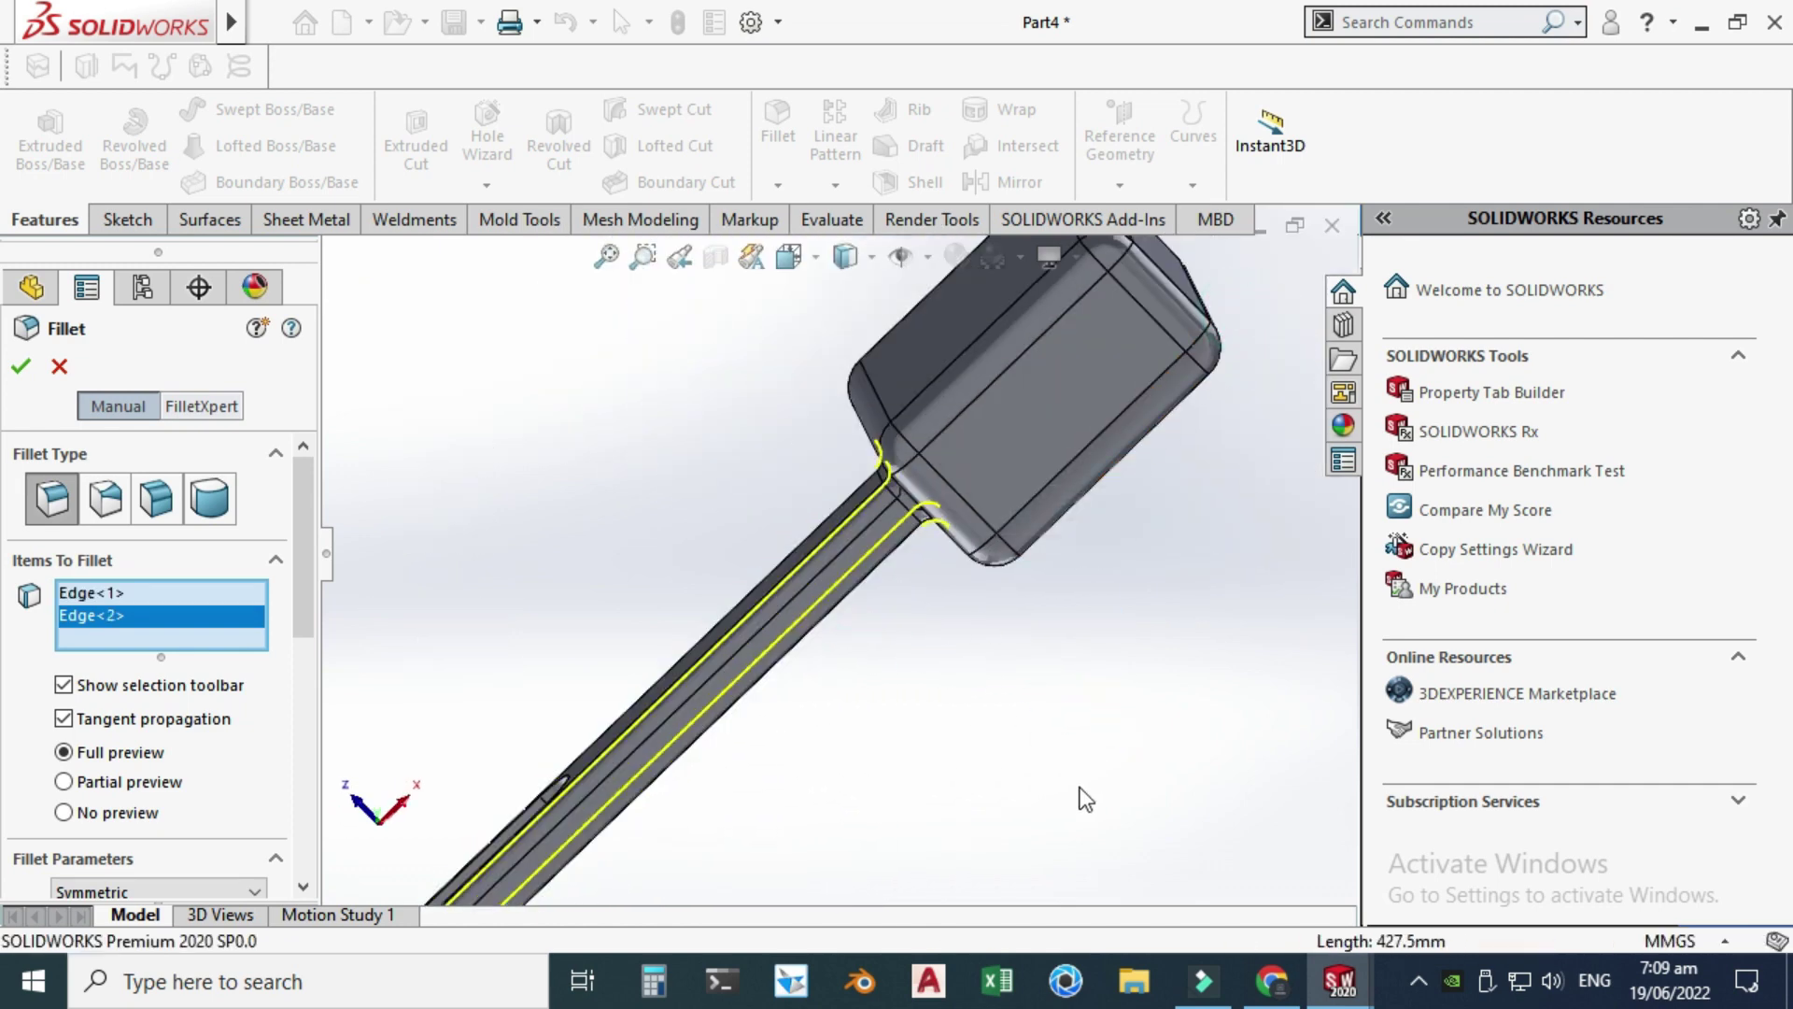
{"action": "right_click", "coordinate": [1074, 789]}
- Start a symmetric constant size fillet for the slotted arm with a 1 mm radius
{"action": "middle_click_drag", "start_coordinate": [1013, 725], "coordinate": [613, 659]}
{"action": "scroll", "coordinate": [612, 660], "scroll_direction": "down", "scroll_amount": 5}
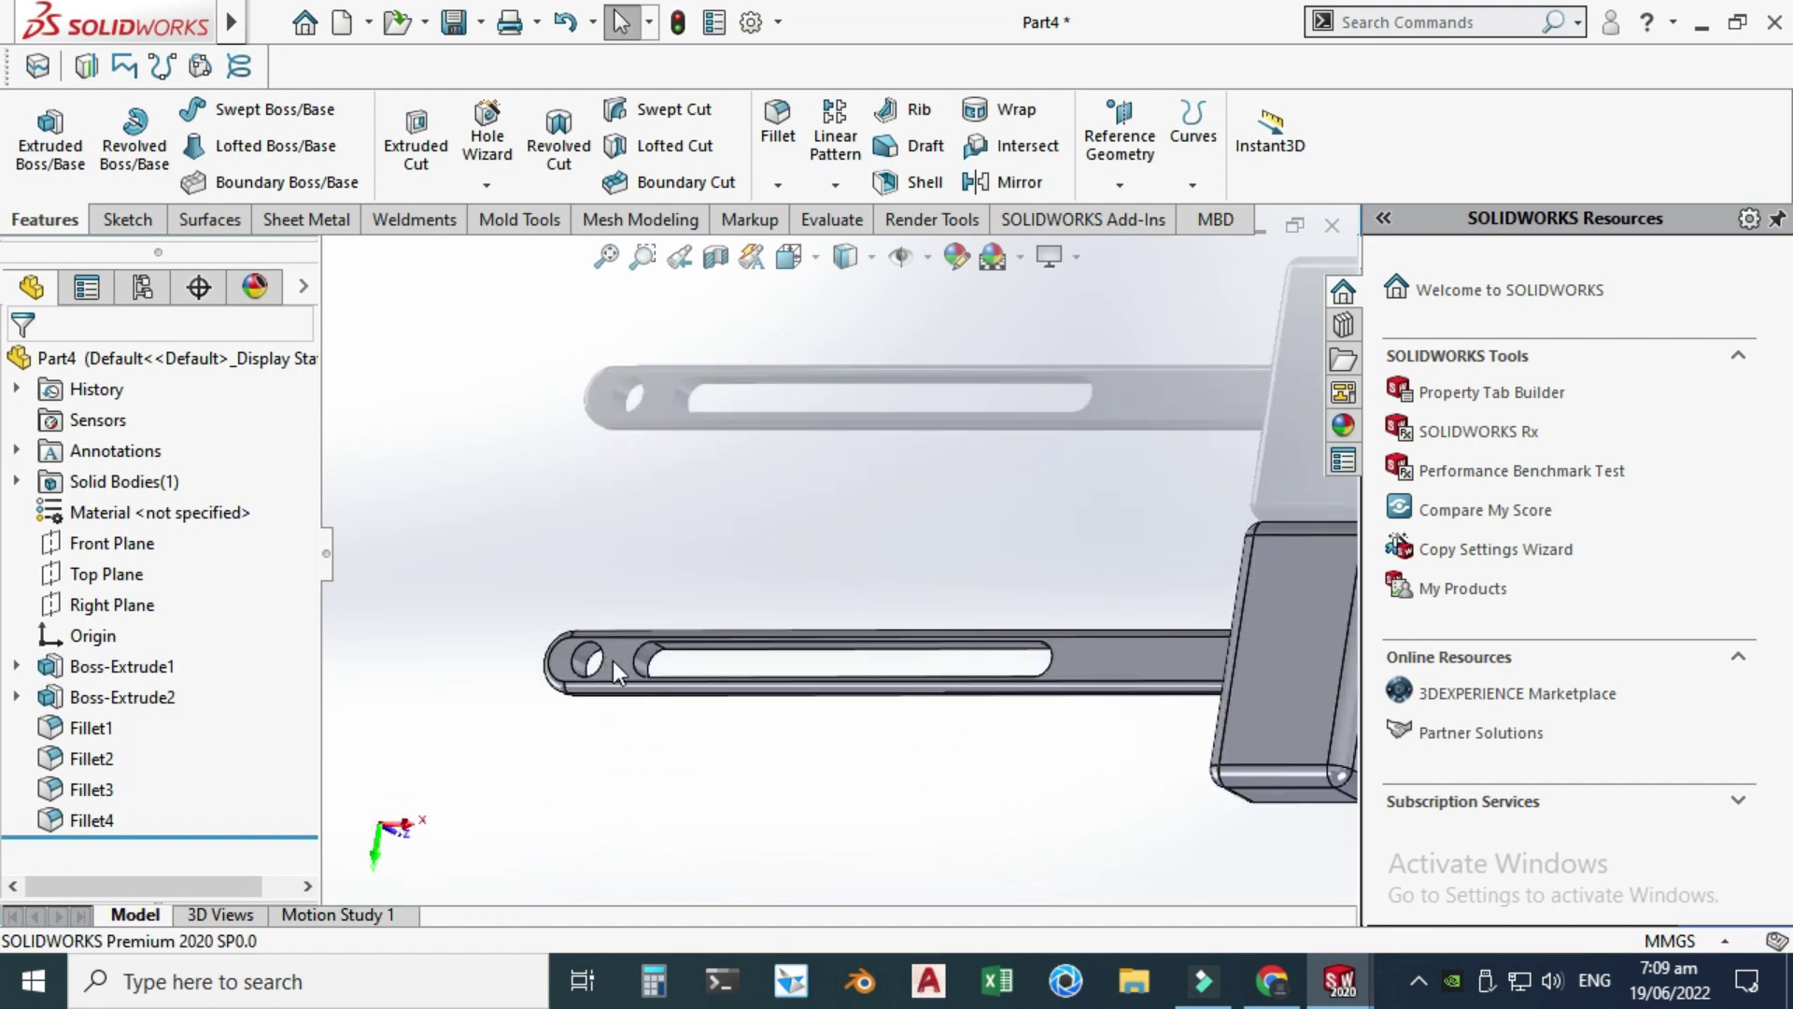
{"action": "scroll", "coordinate": [737, 609], "scroll_direction": "down", "scroll_amount": 2}
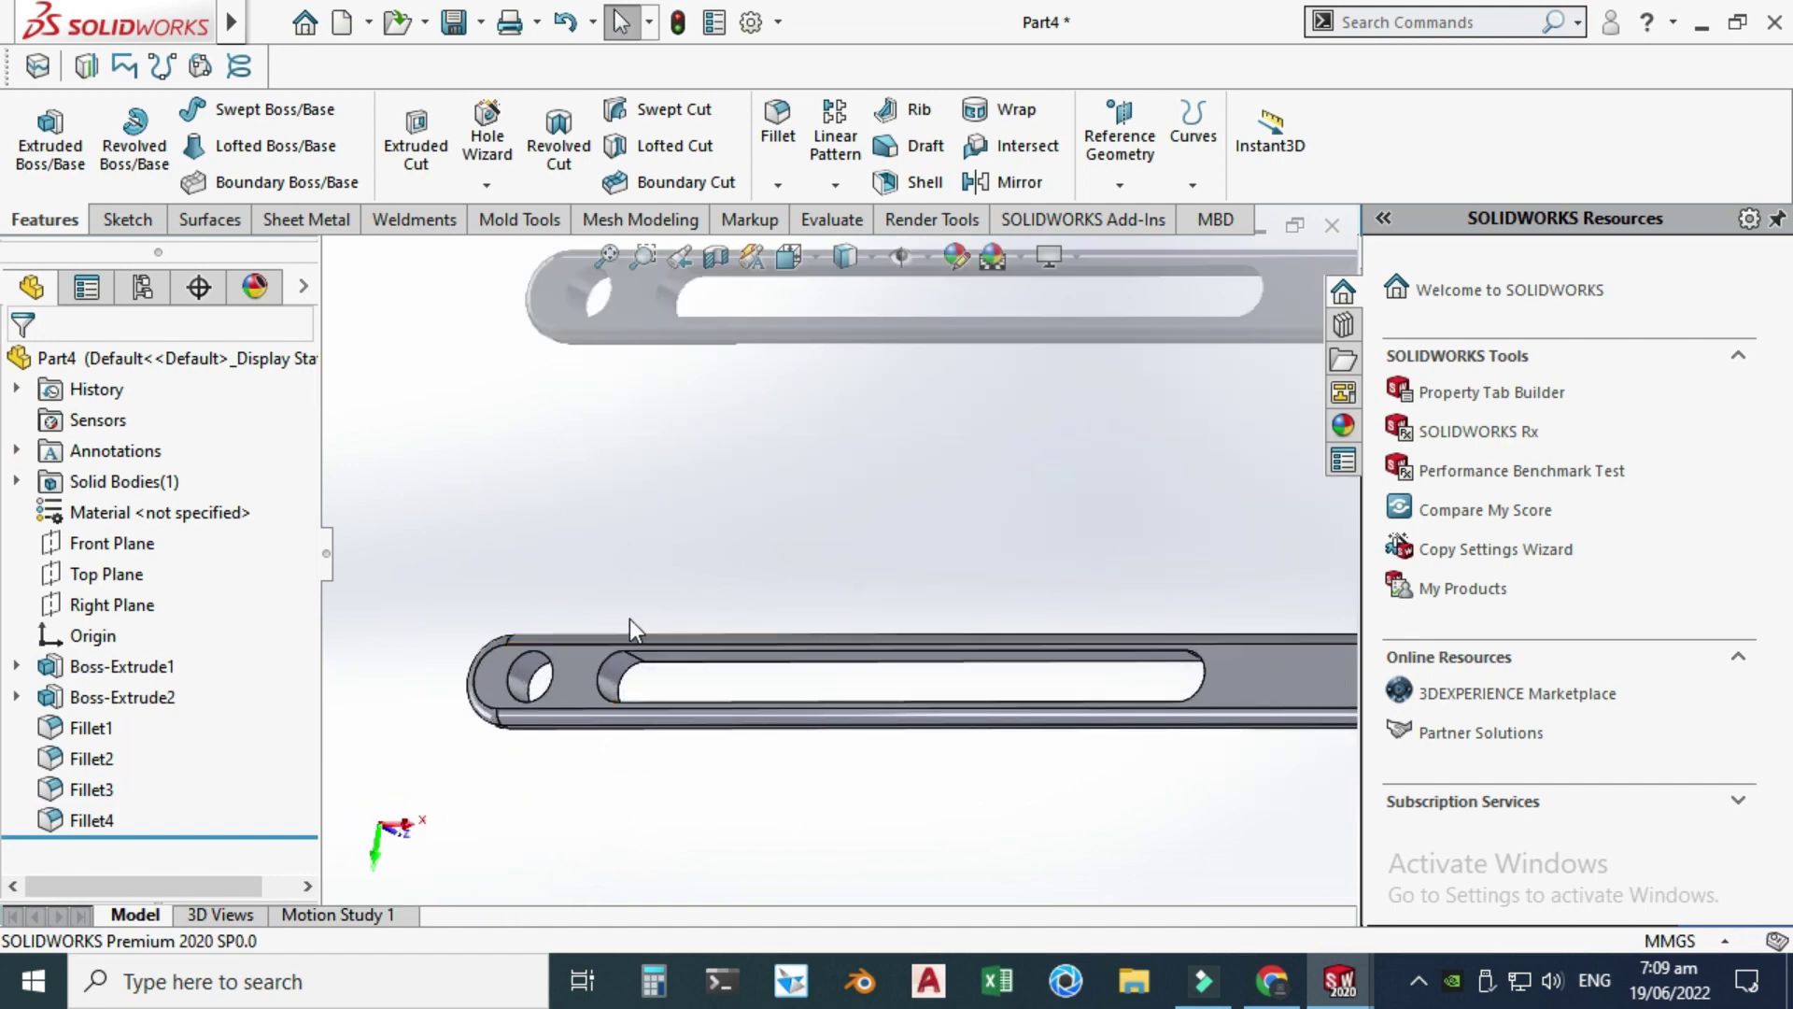
{"action": "left_click", "coordinate": [779, 183]}
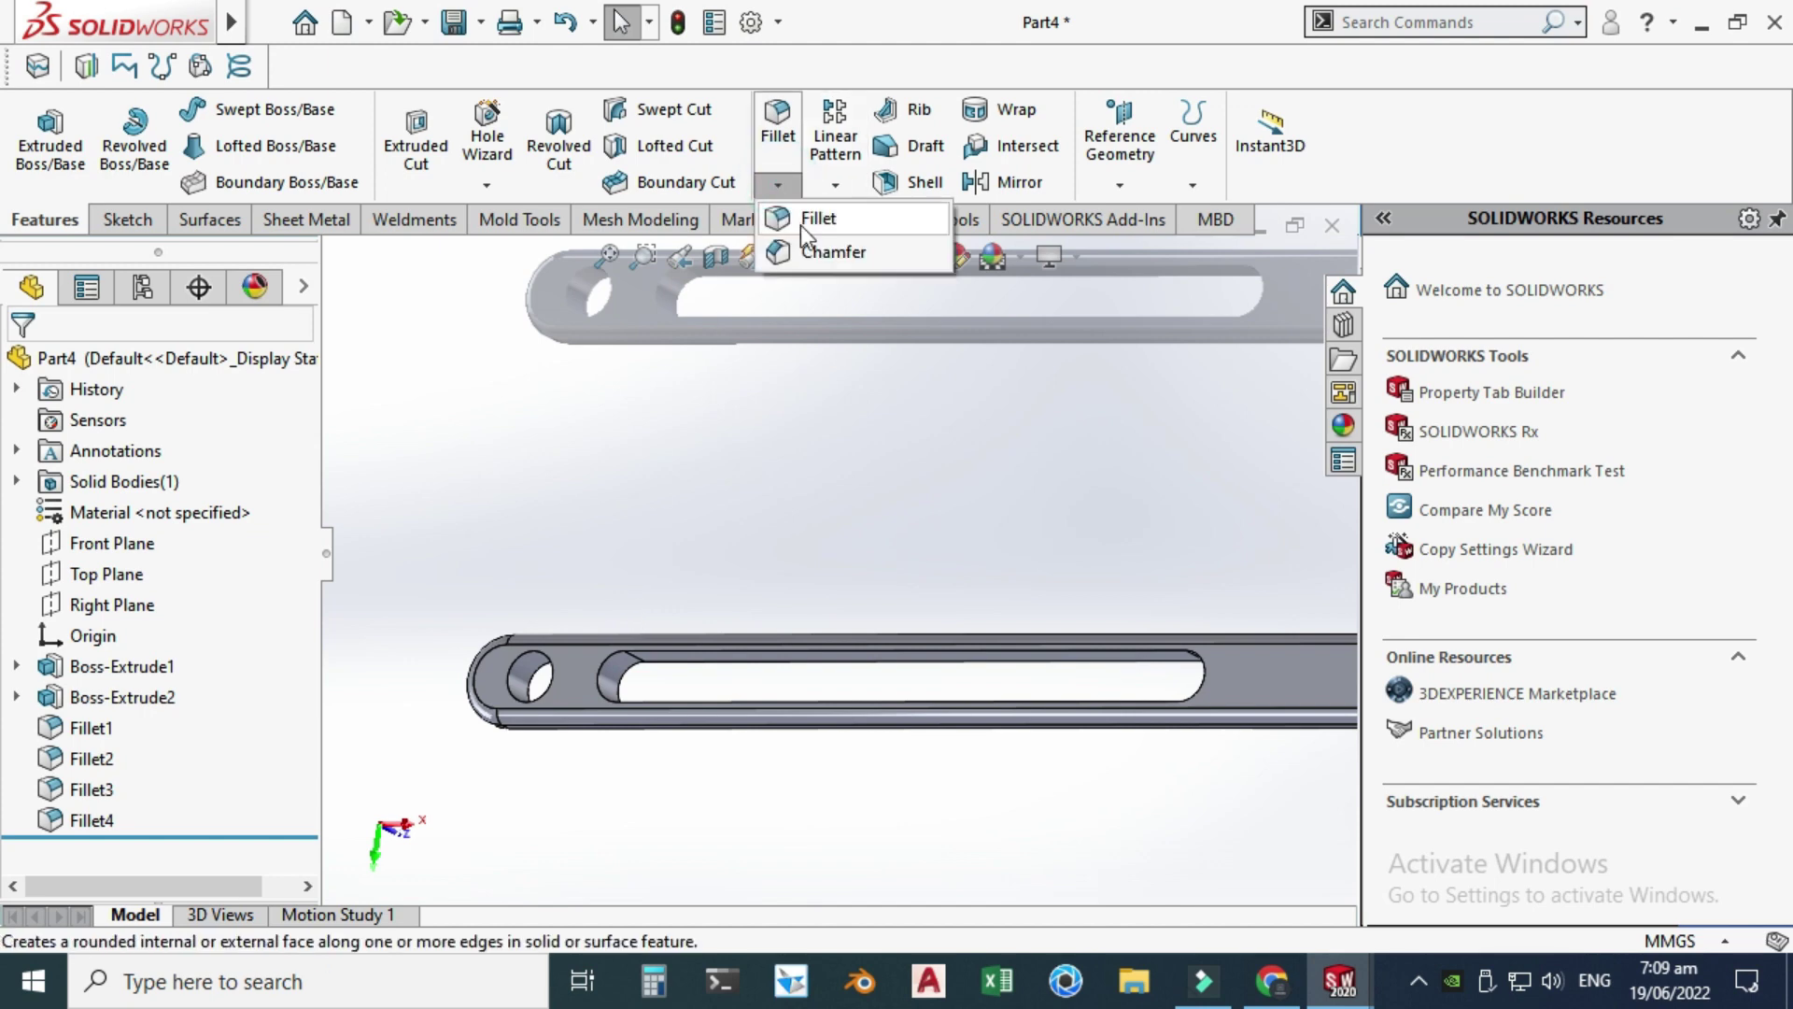
{"action": "left_click", "coordinate": [805, 224]}
{"action": "left_click_drag", "start_coordinate": [299, 608], "coordinate": [313, 693]}
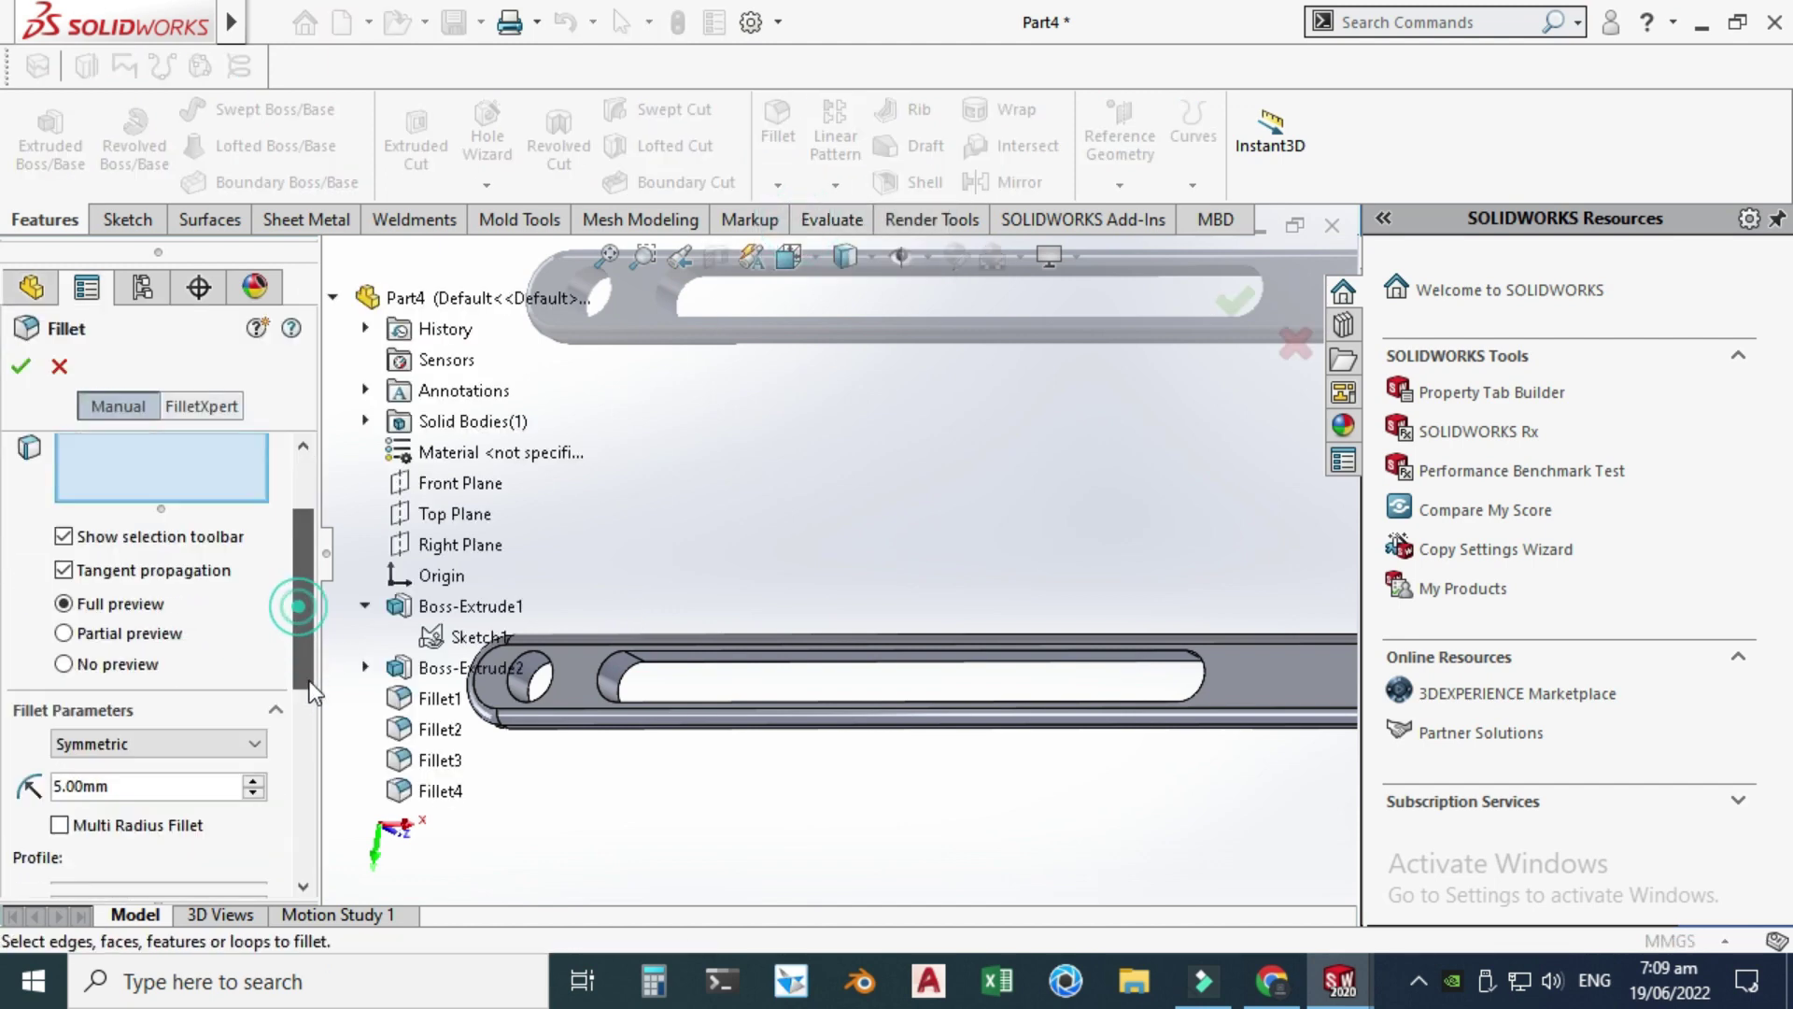
{"action": "scroll", "coordinate": [313, 693], "scroll_direction": "down", "scroll_amount": 6}
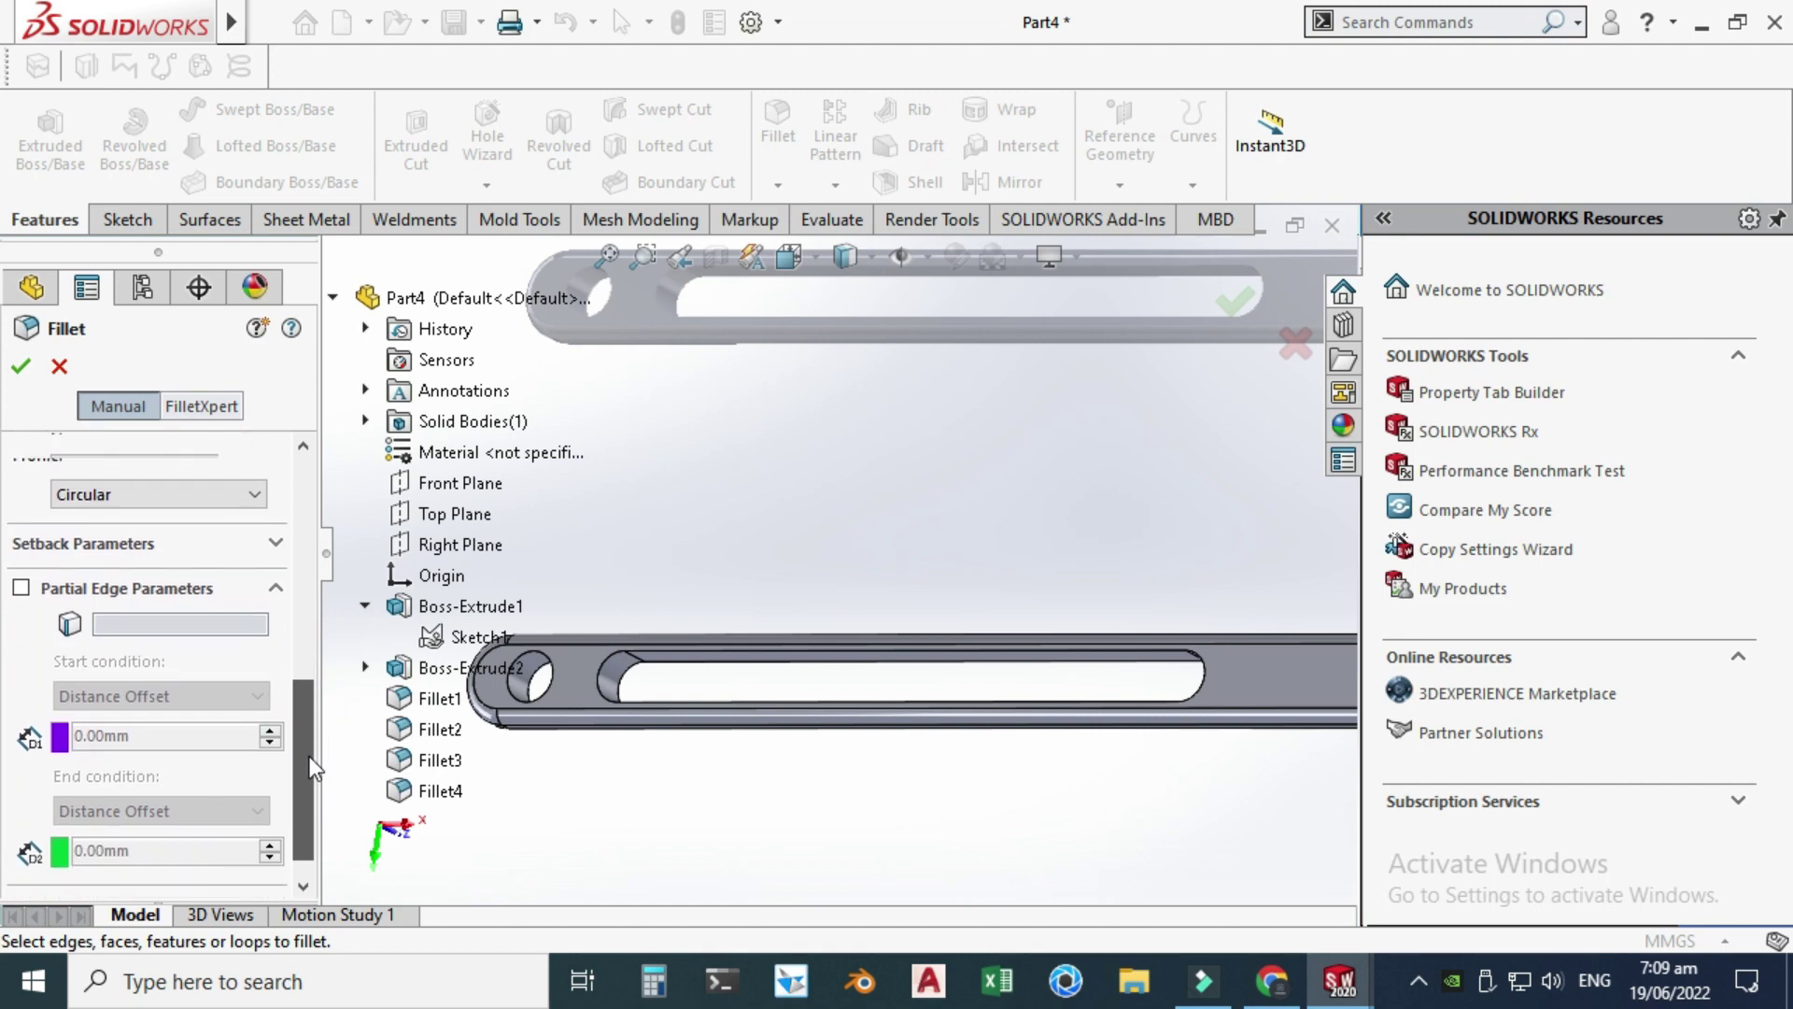
{"action": "left_click_drag", "start_coordinate": [313, 768], "coordinate": [294, 635]}
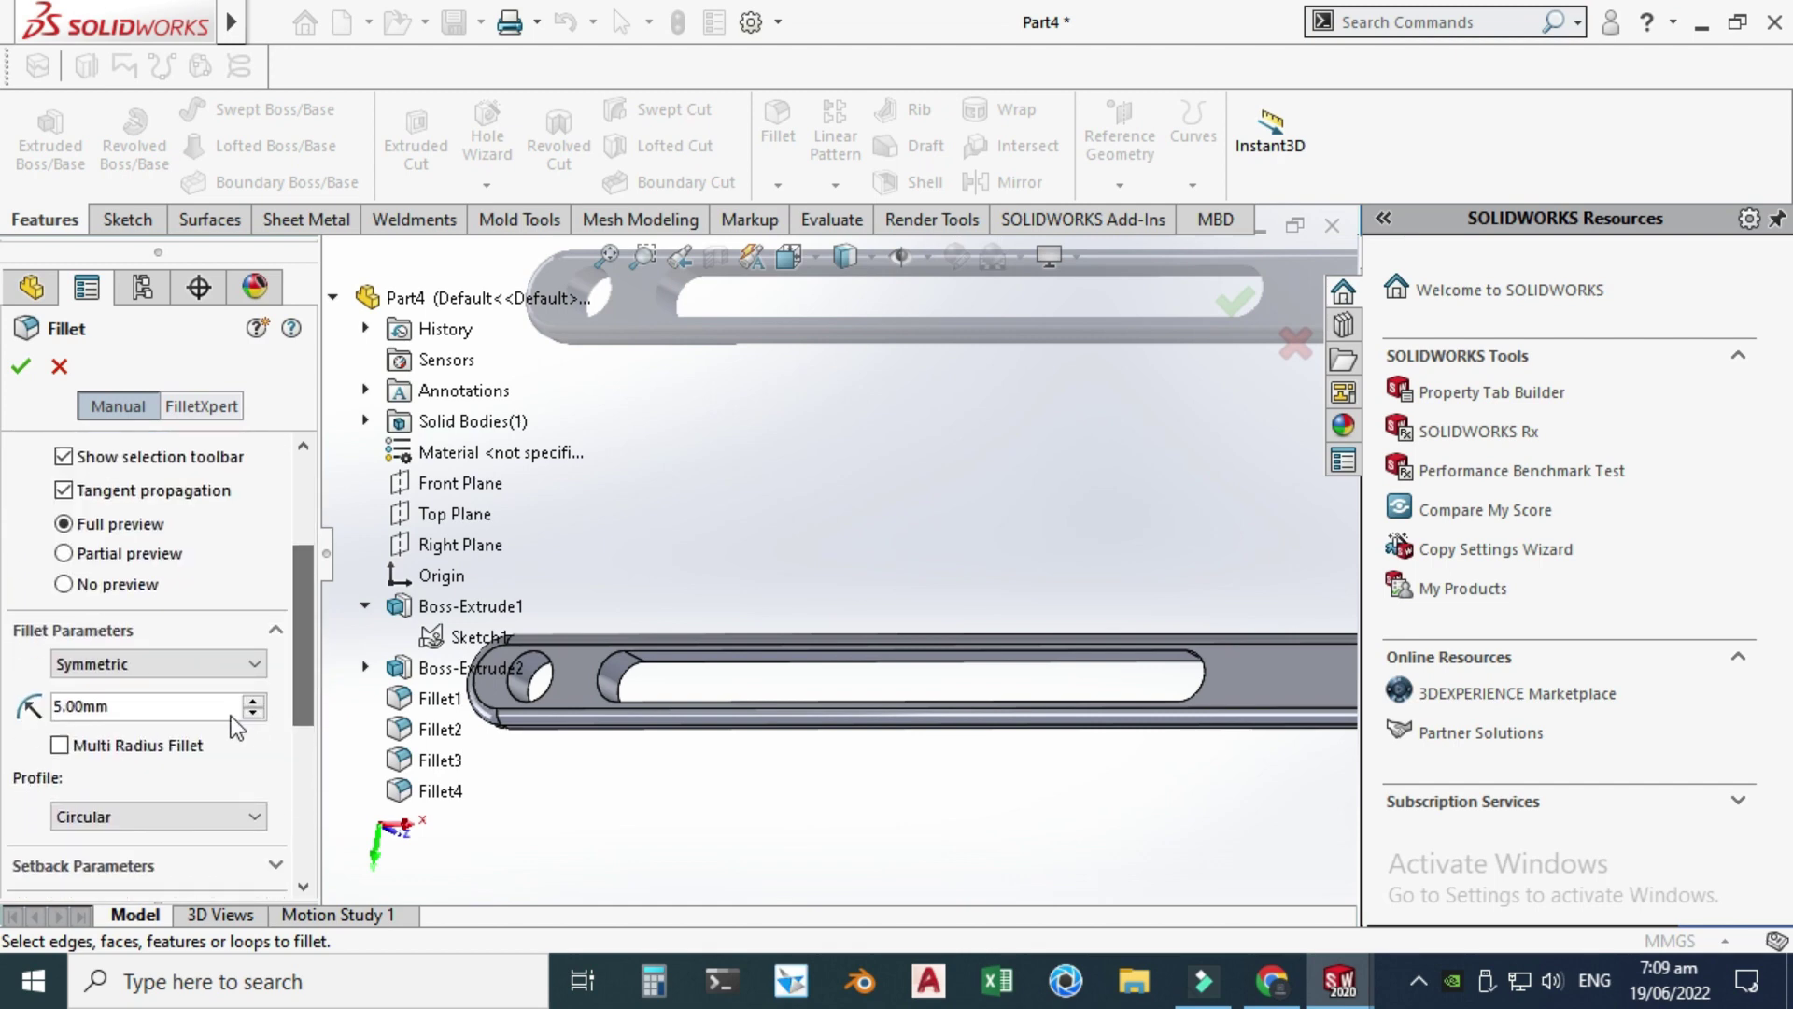
{"action": "left_click", "coordinate": [222, 705]}
{"action": "type", "text": "1"}
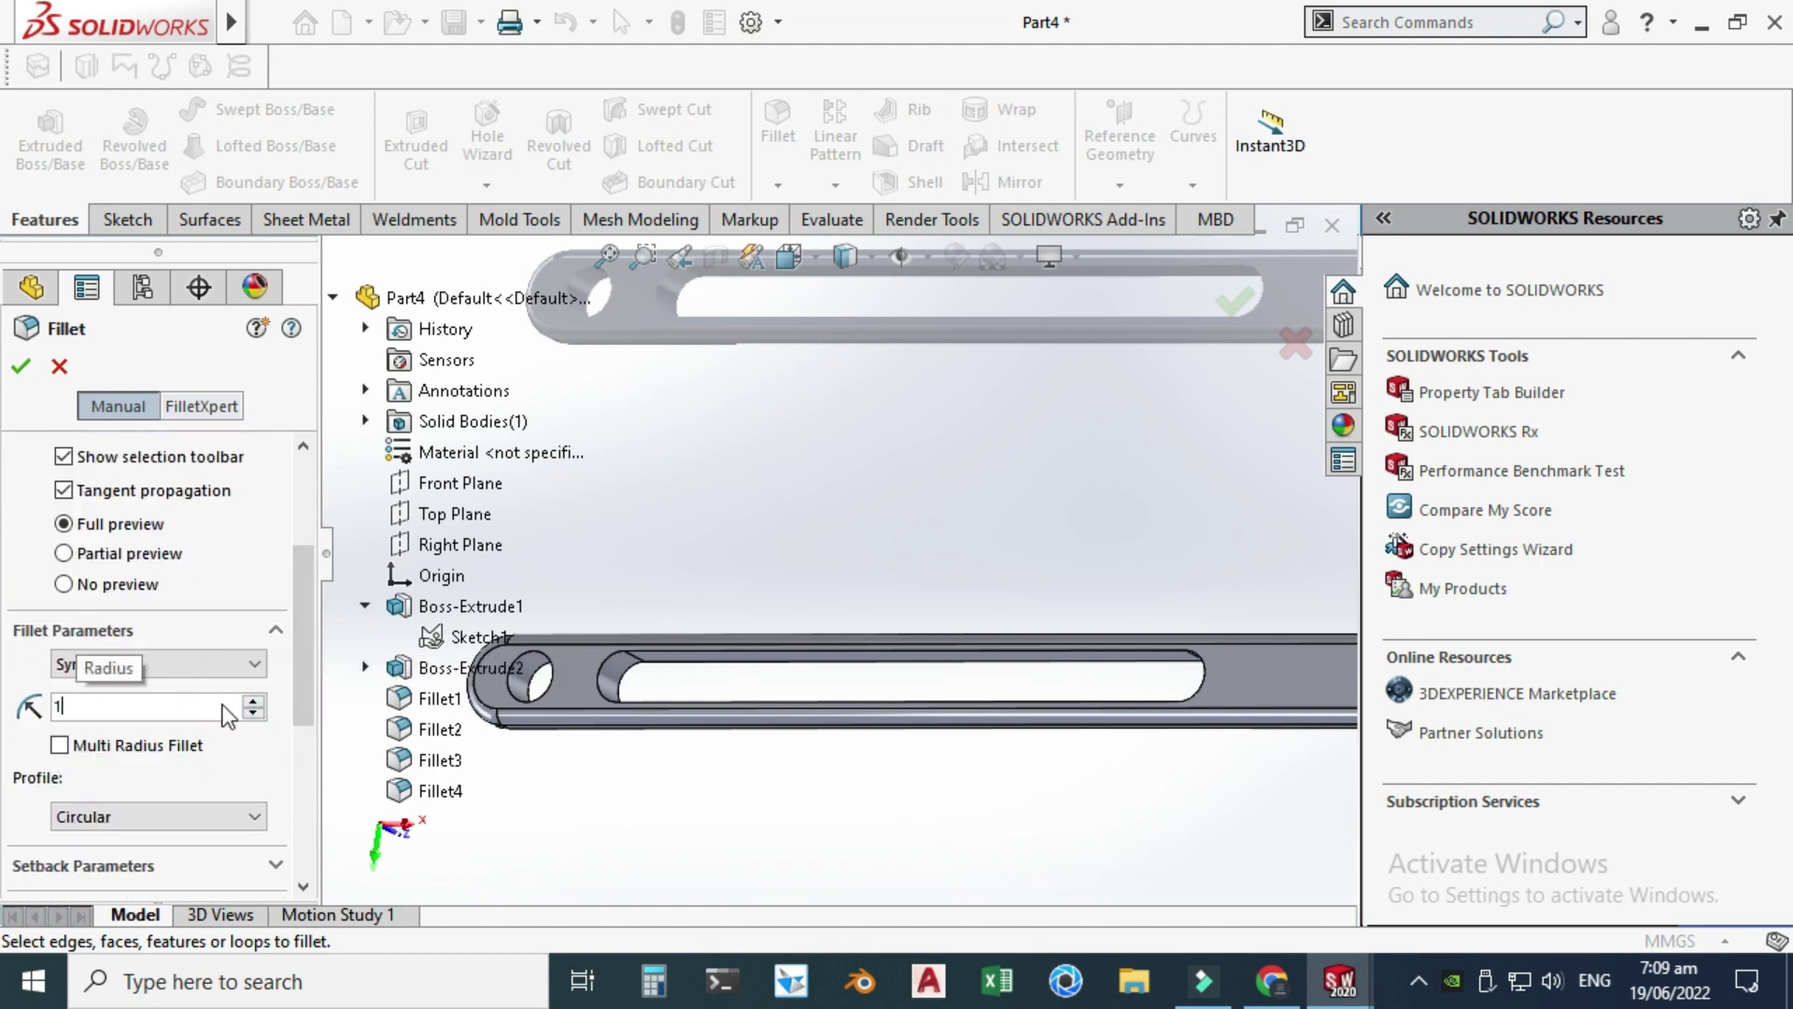
- Select both broad faces of the arm and apply the 1 mm fillet around the hole and slot edges
{"action": "scroll", "coordinate": [593, 593], "scroll_direction": "down", "scroll_amount": 3}
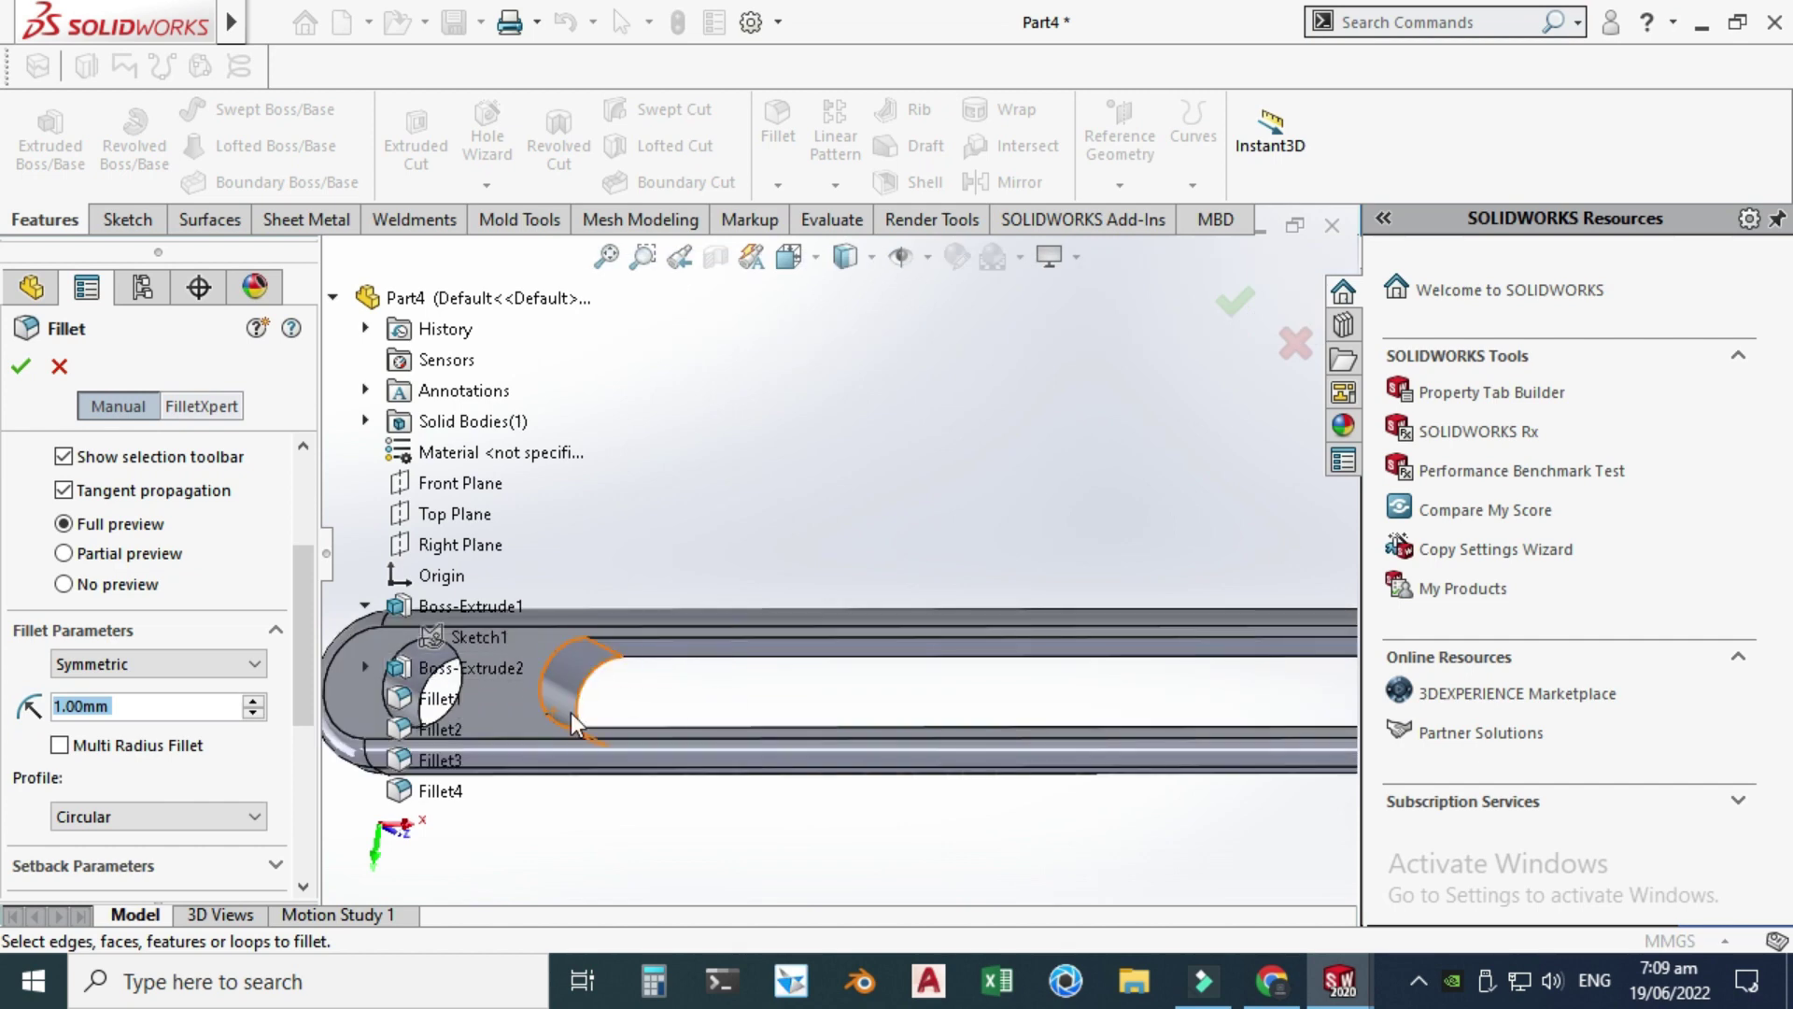
{"action": "scroll", "coordinate": [680, 587], "scroll_direction": "up", "scroll_amount": 4}
{"action": "left_click", "coordinate": [680, 614]}
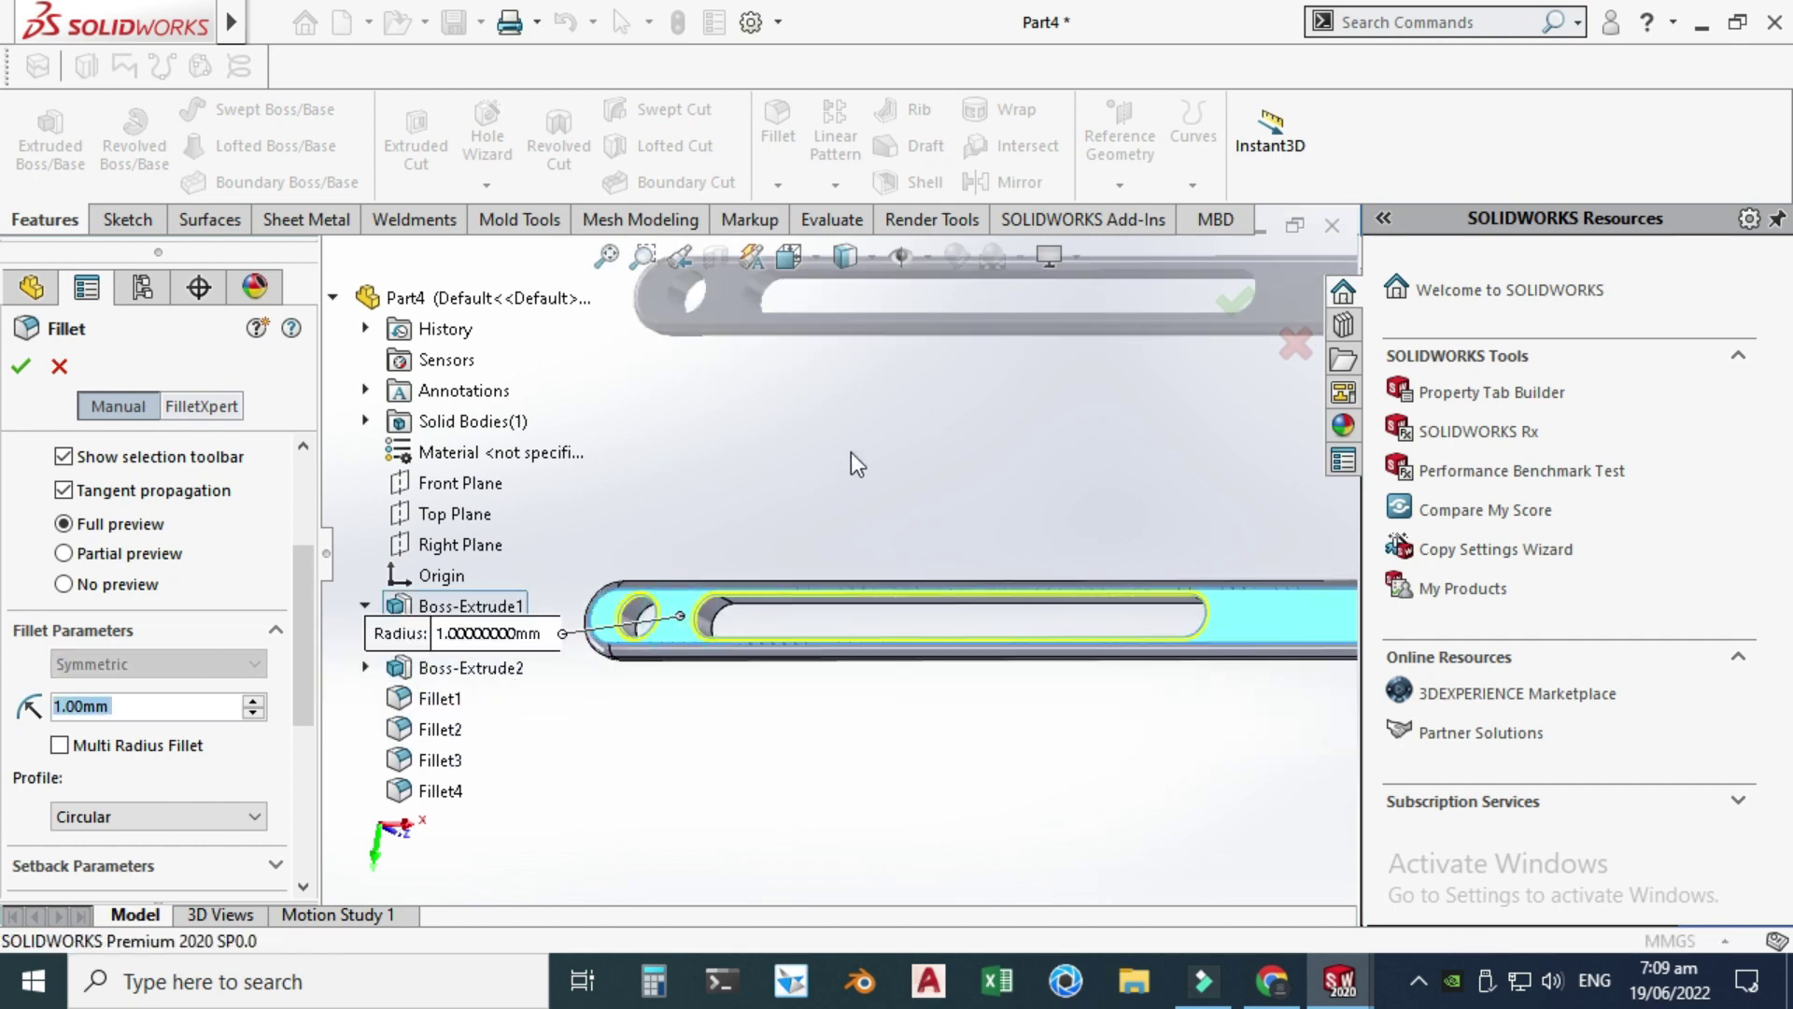
{"action": "mouse_move", "coordinate": [843, 481]}
{"action": "middle_mouse_down"}
{"action": "mouse_move", "coordinate": [850, 556]}
{"action": "mouse_move", "coordinate": [733, 525]}
{"action": "mouse_move", "coordinate": [680, 665]}
{"action": "middle_mouse_up"}
{"action": "left_click", "coordinate": [670, 704]}
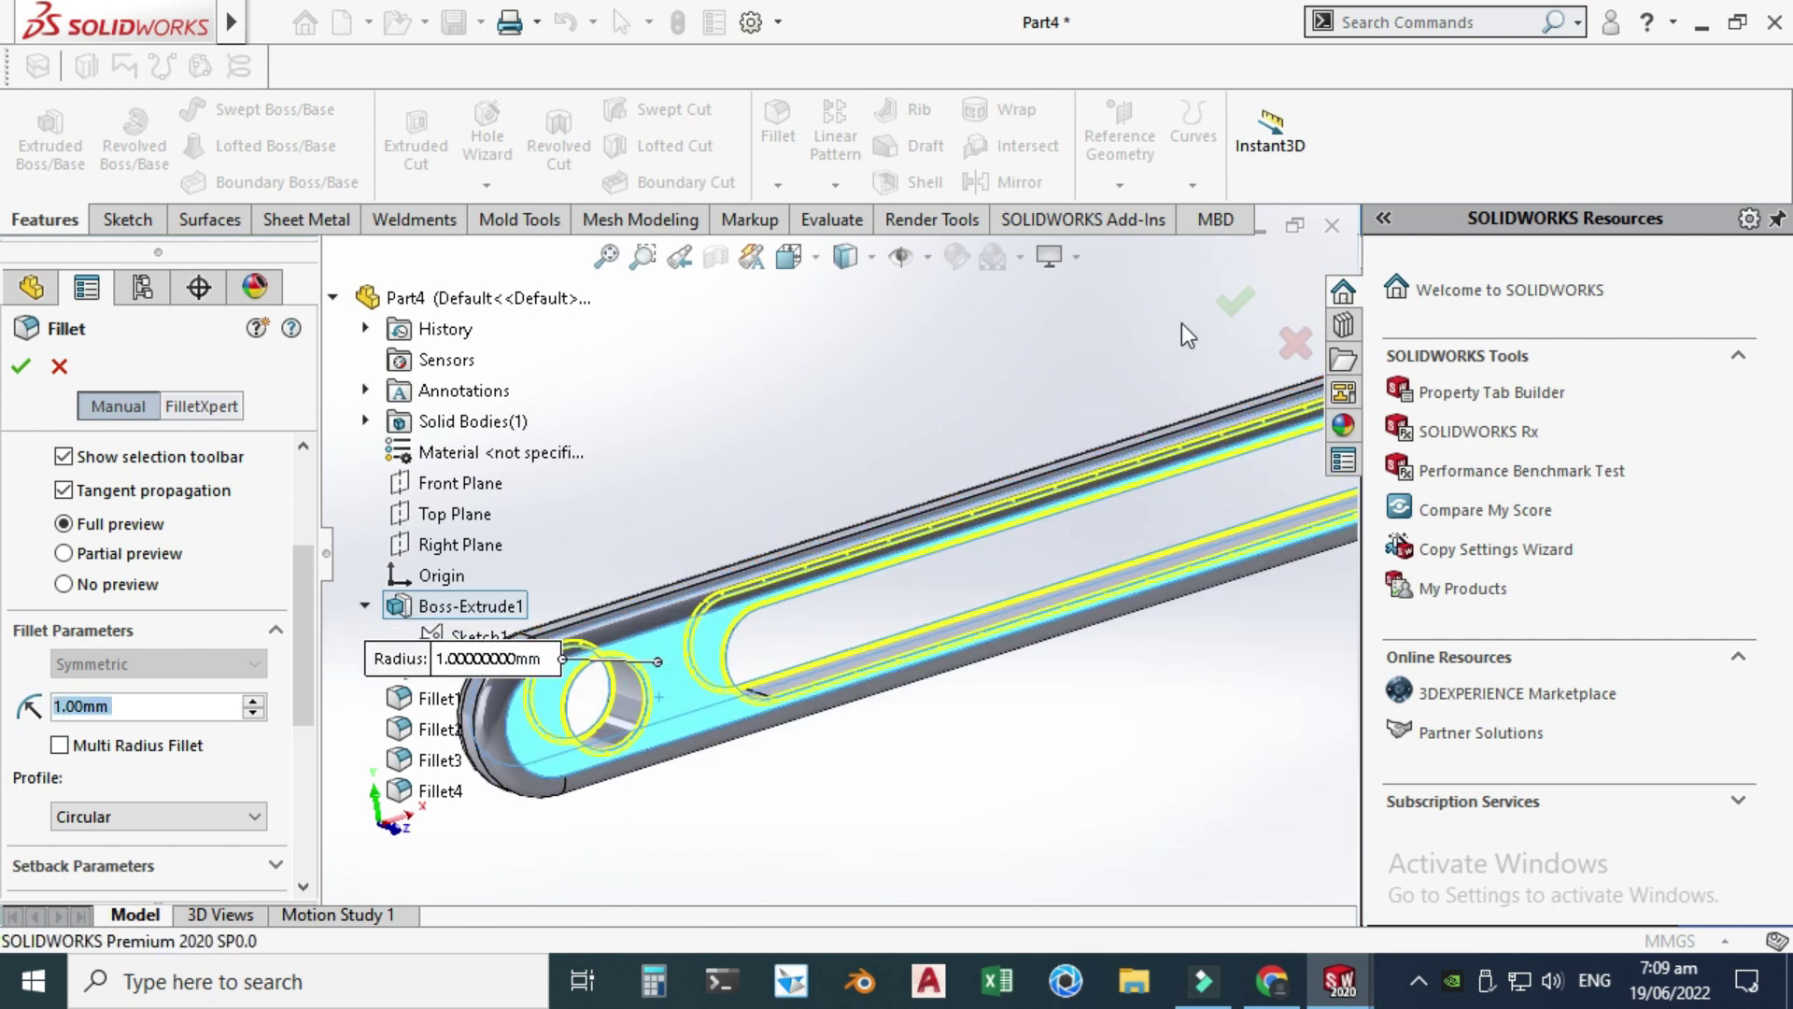
{"action": "key", "text": "Return"}
{"action": "key", "text": "ctrl+7"}
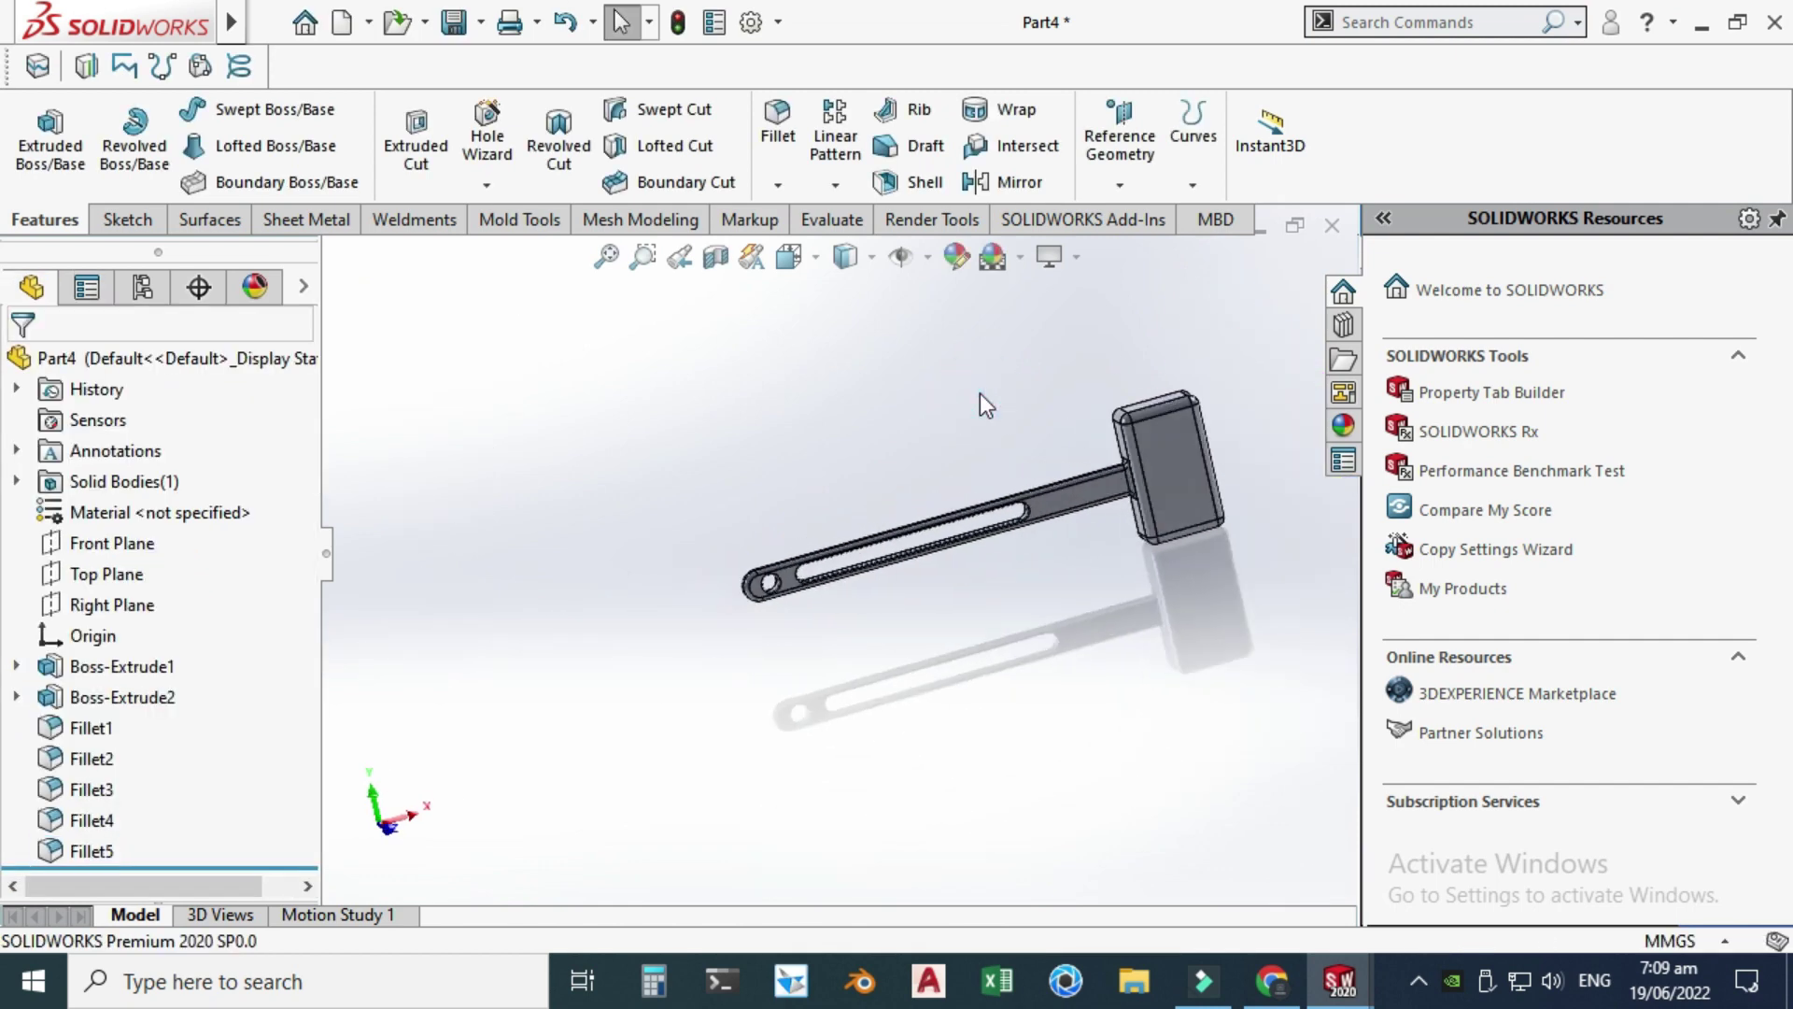
{"action": "middle_click_drag", "start_coordinate": [966, 422], "coordinate": [968, 435]}
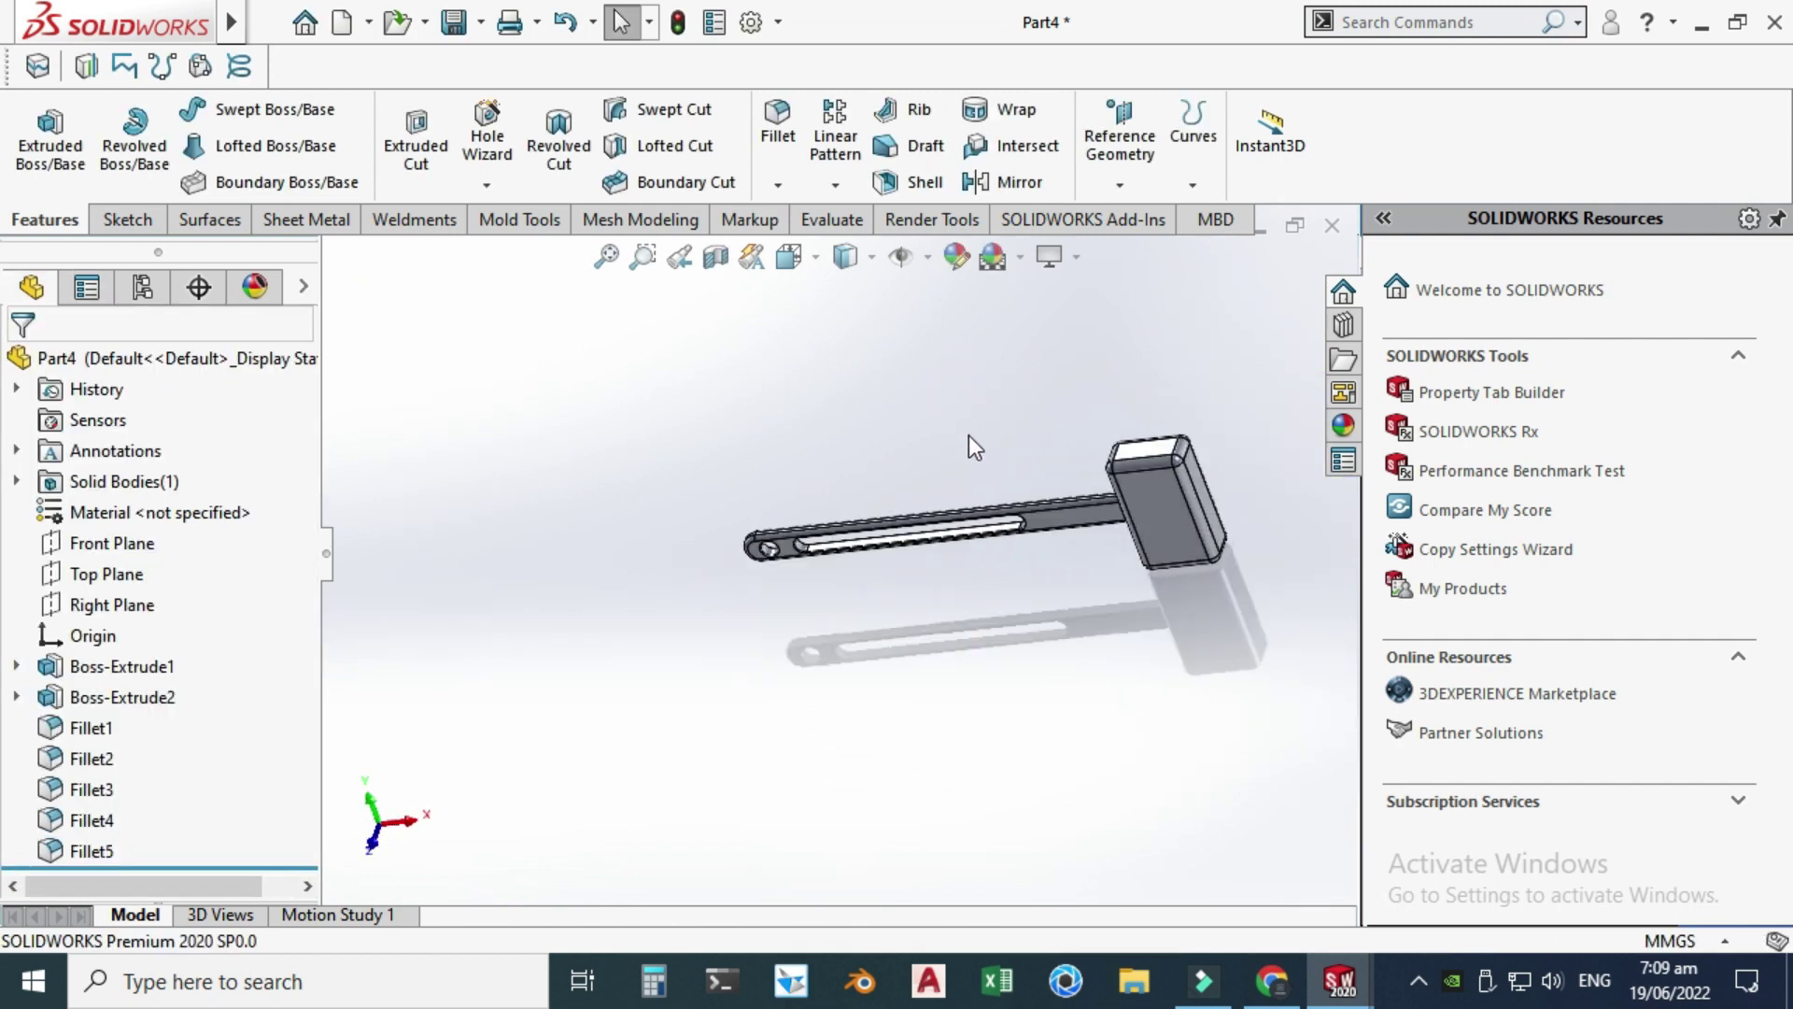
{"action": "left_click", "coordinate": [1050, 256]}
{"action": "left_click", "coordinate": [1102, 327]}
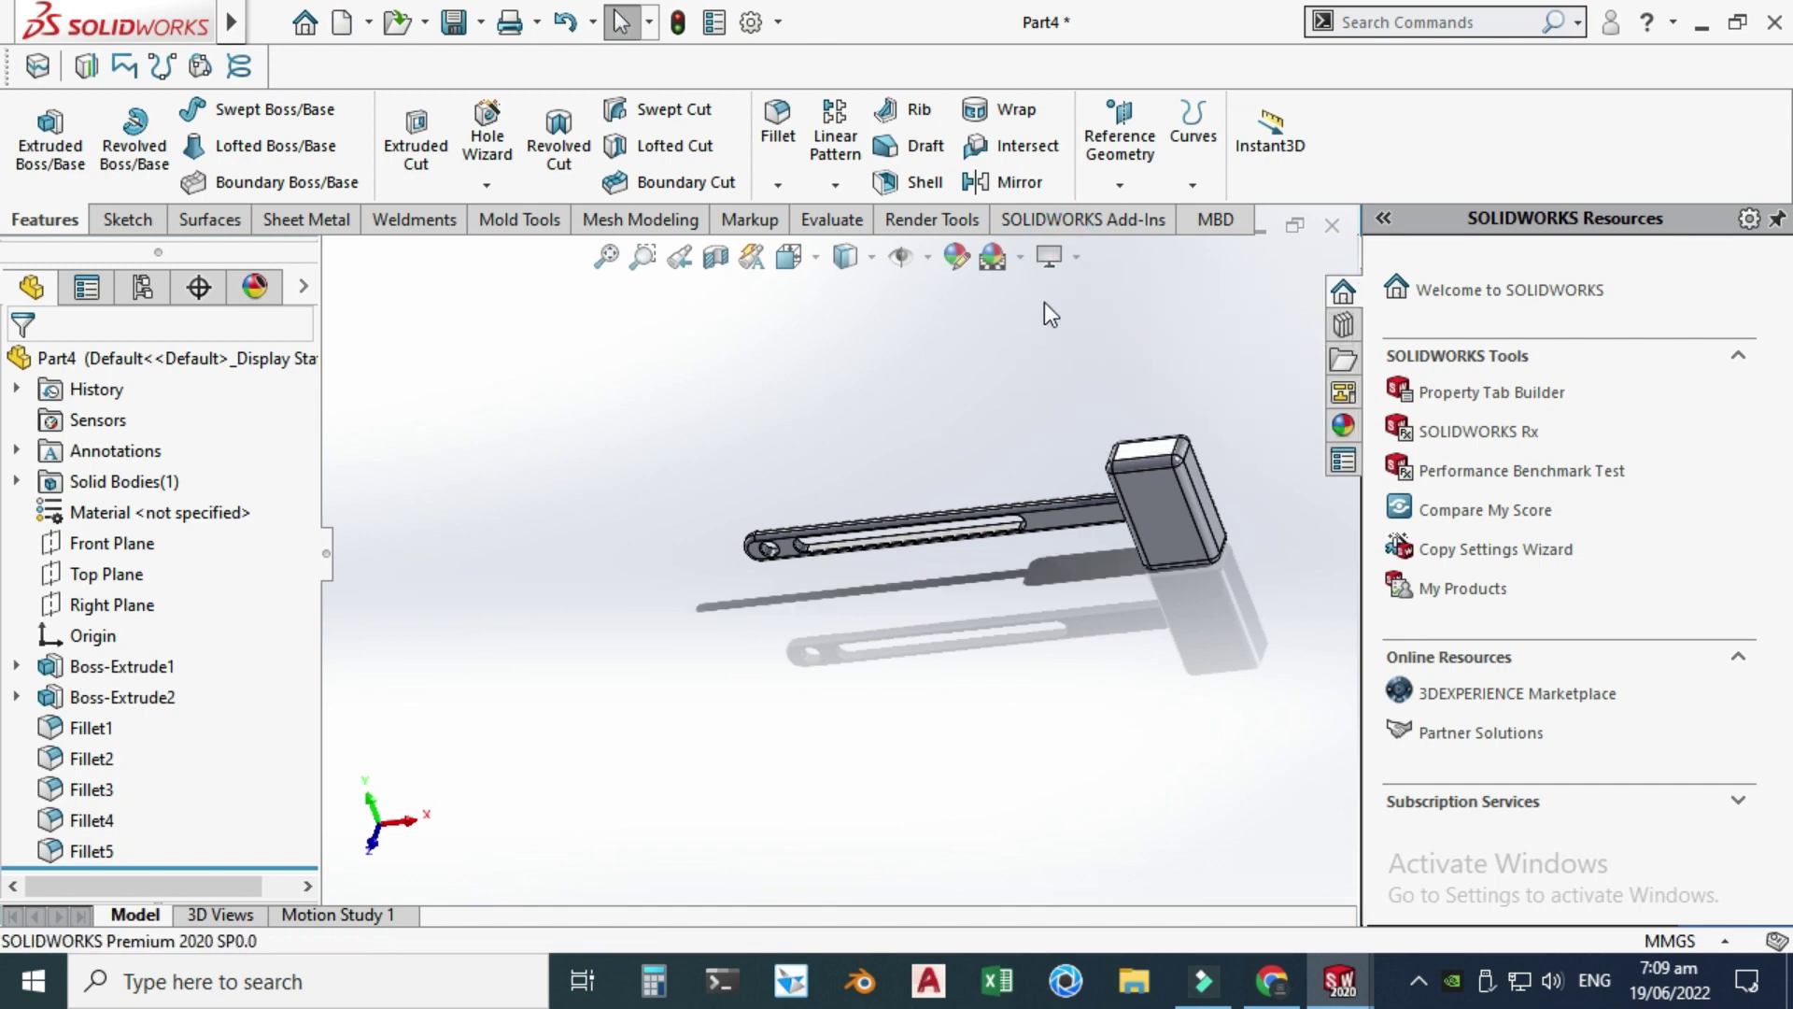
{"action": "left_click", "coordinate": [1050, 256]}
{"action": "left_click", "coordinate": [1121, 329]}
{"action": "left_click", "coordinate": [1050, 256]}
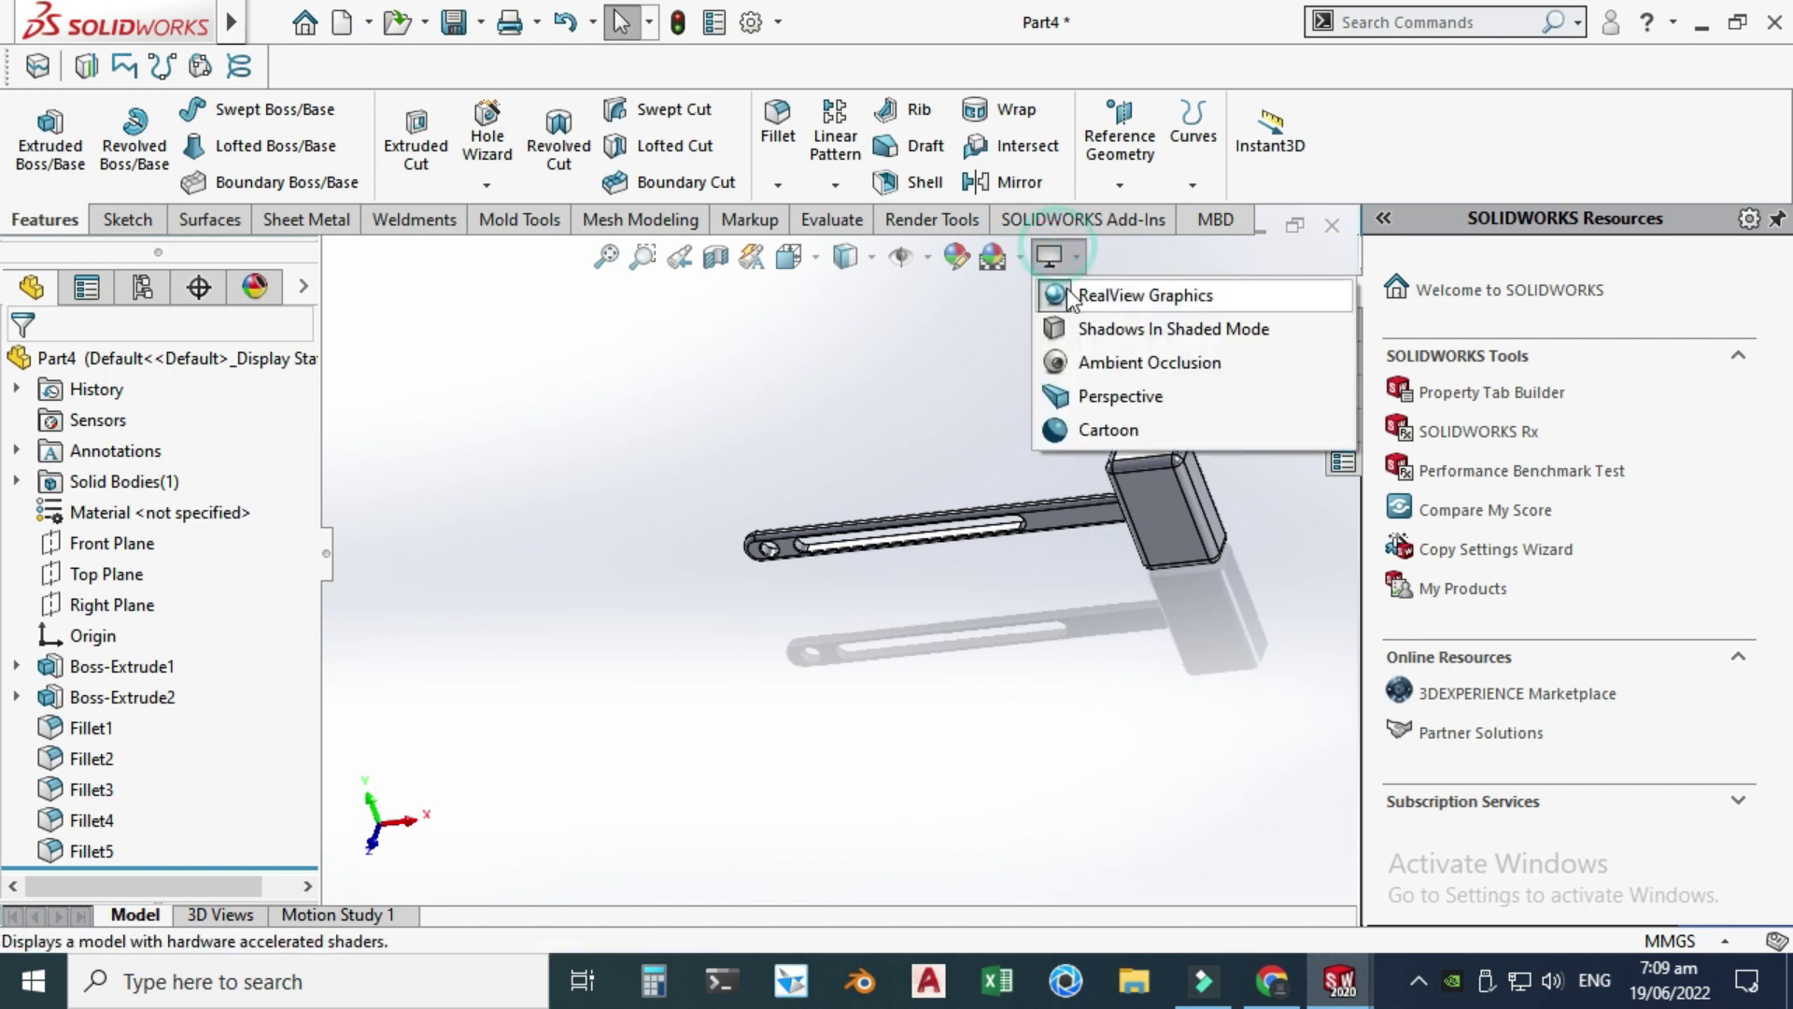
- Change the part's scene to a plain white background without floor reflections
{"action": "left_click", "coordinate": [1022, 258]}
{"action": "left_click", "coordinate": [972, 74]}
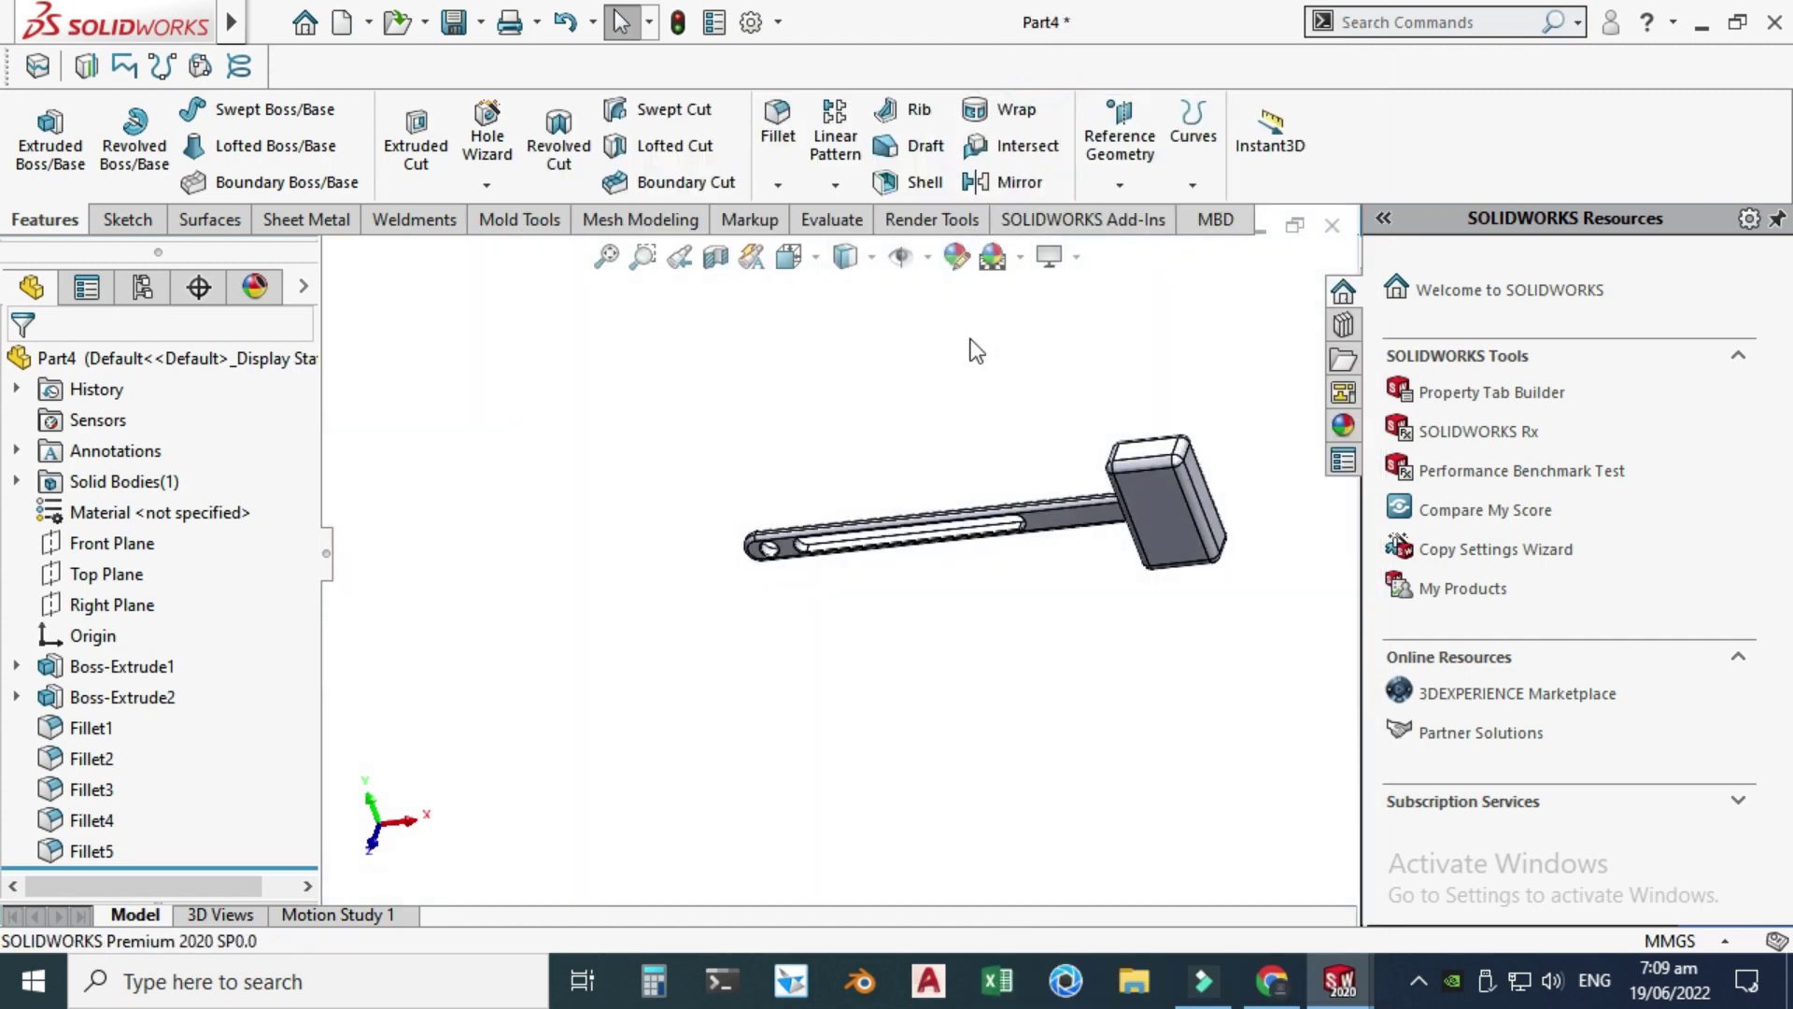
{"action": "middle_click_drag", "start_coordinate": [975, 350], "coordinate": [1167, 483]}
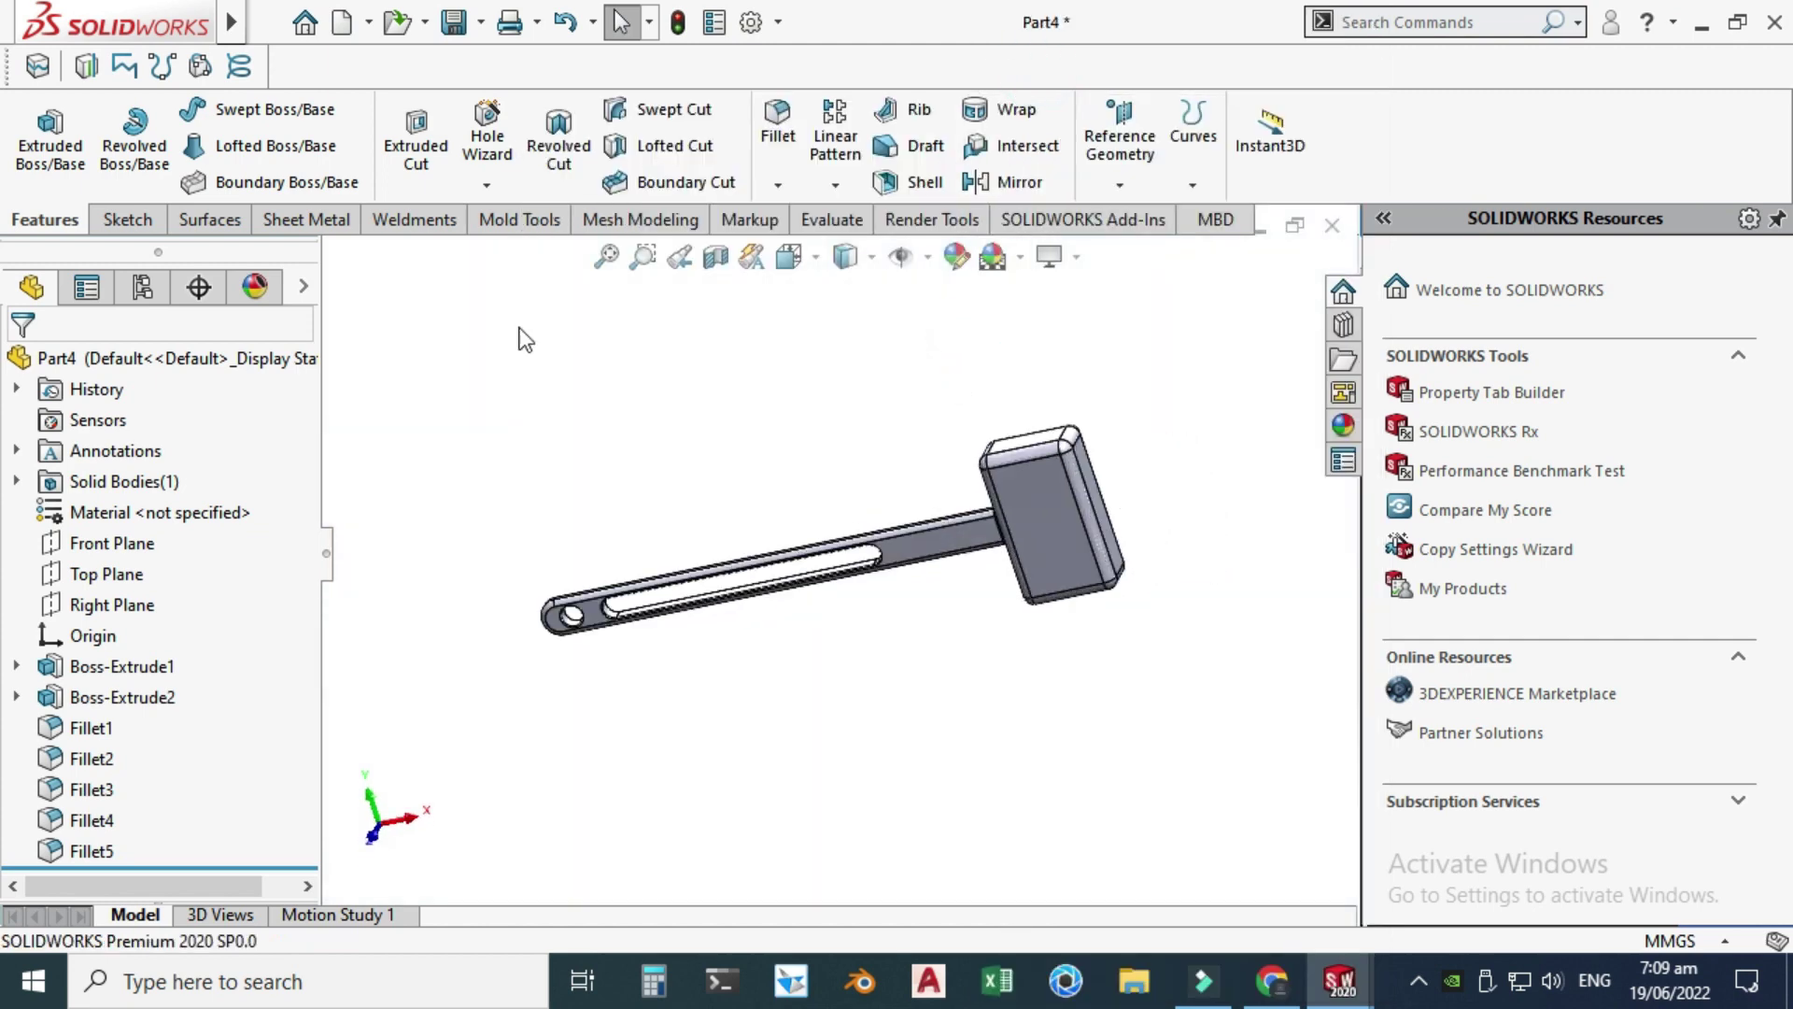
- Save the part under the file name Hammer in the Files folder
{"action": "left_click", "coordinate": [480, 22]}
{"action": "left_click", "coordinate": [484, 73]}
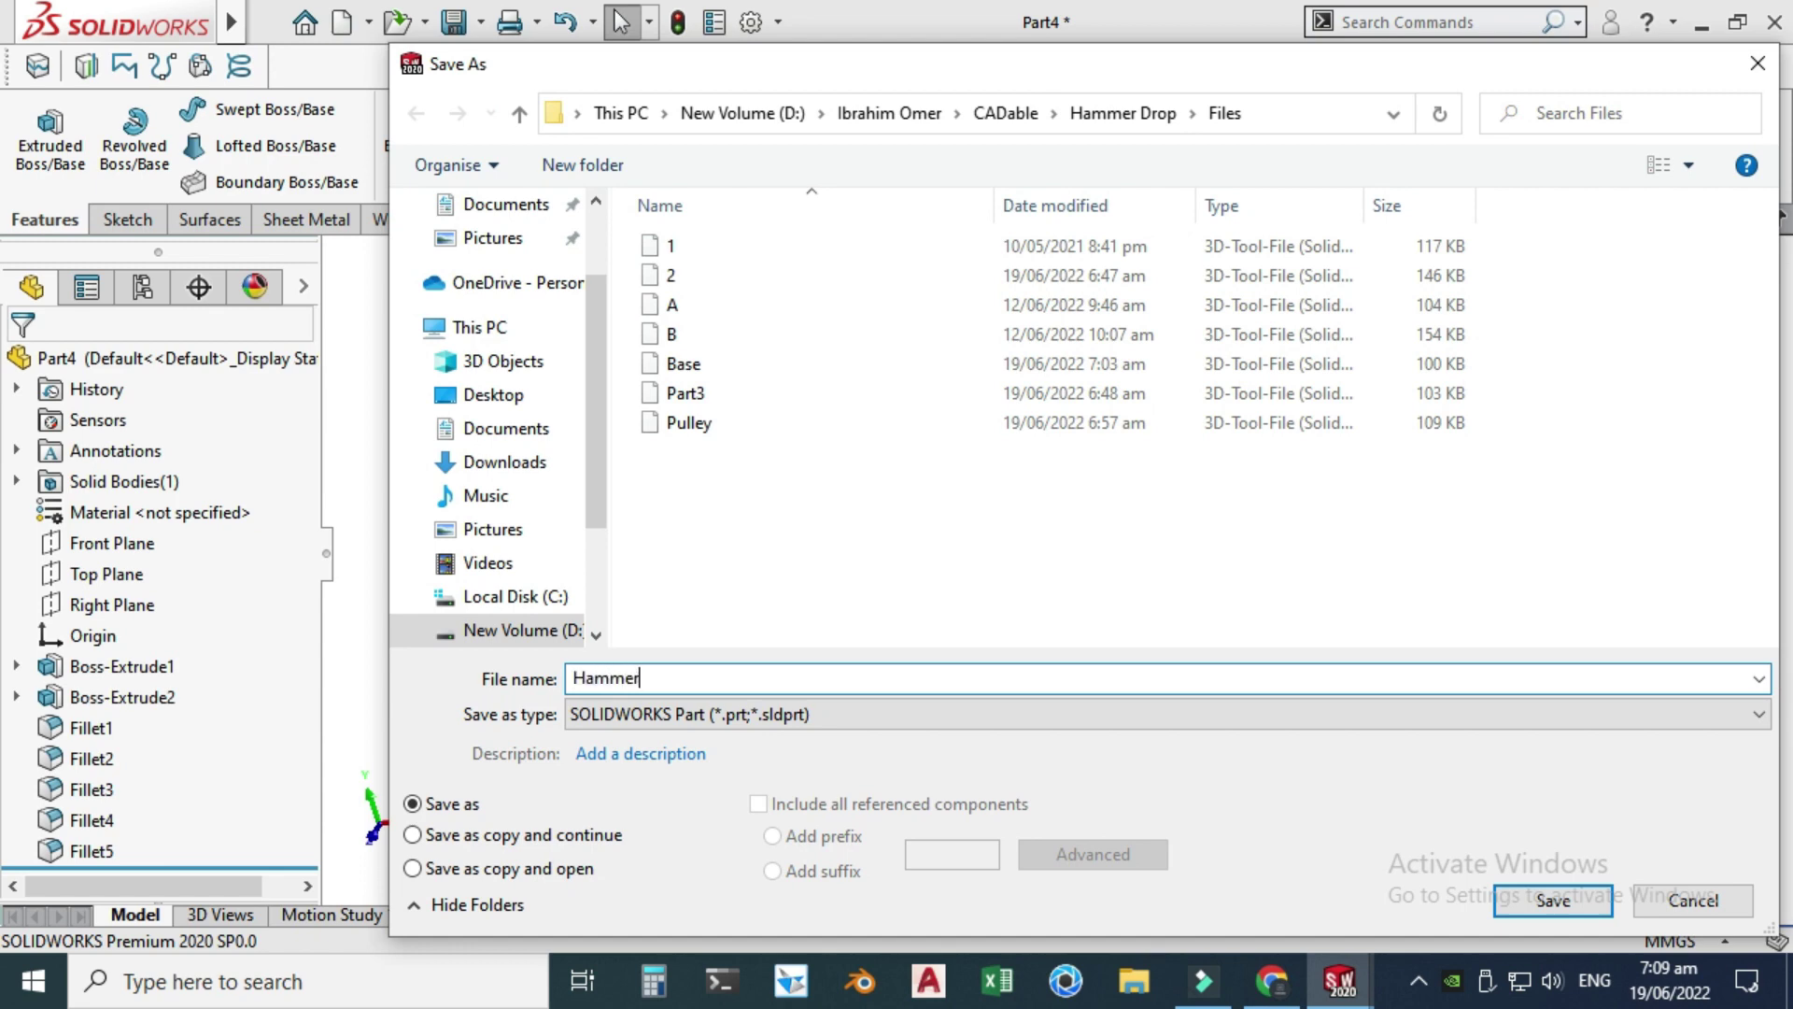
{"action": "type", "text": "Hammer"}
{"action": "key", "text": "Return"}
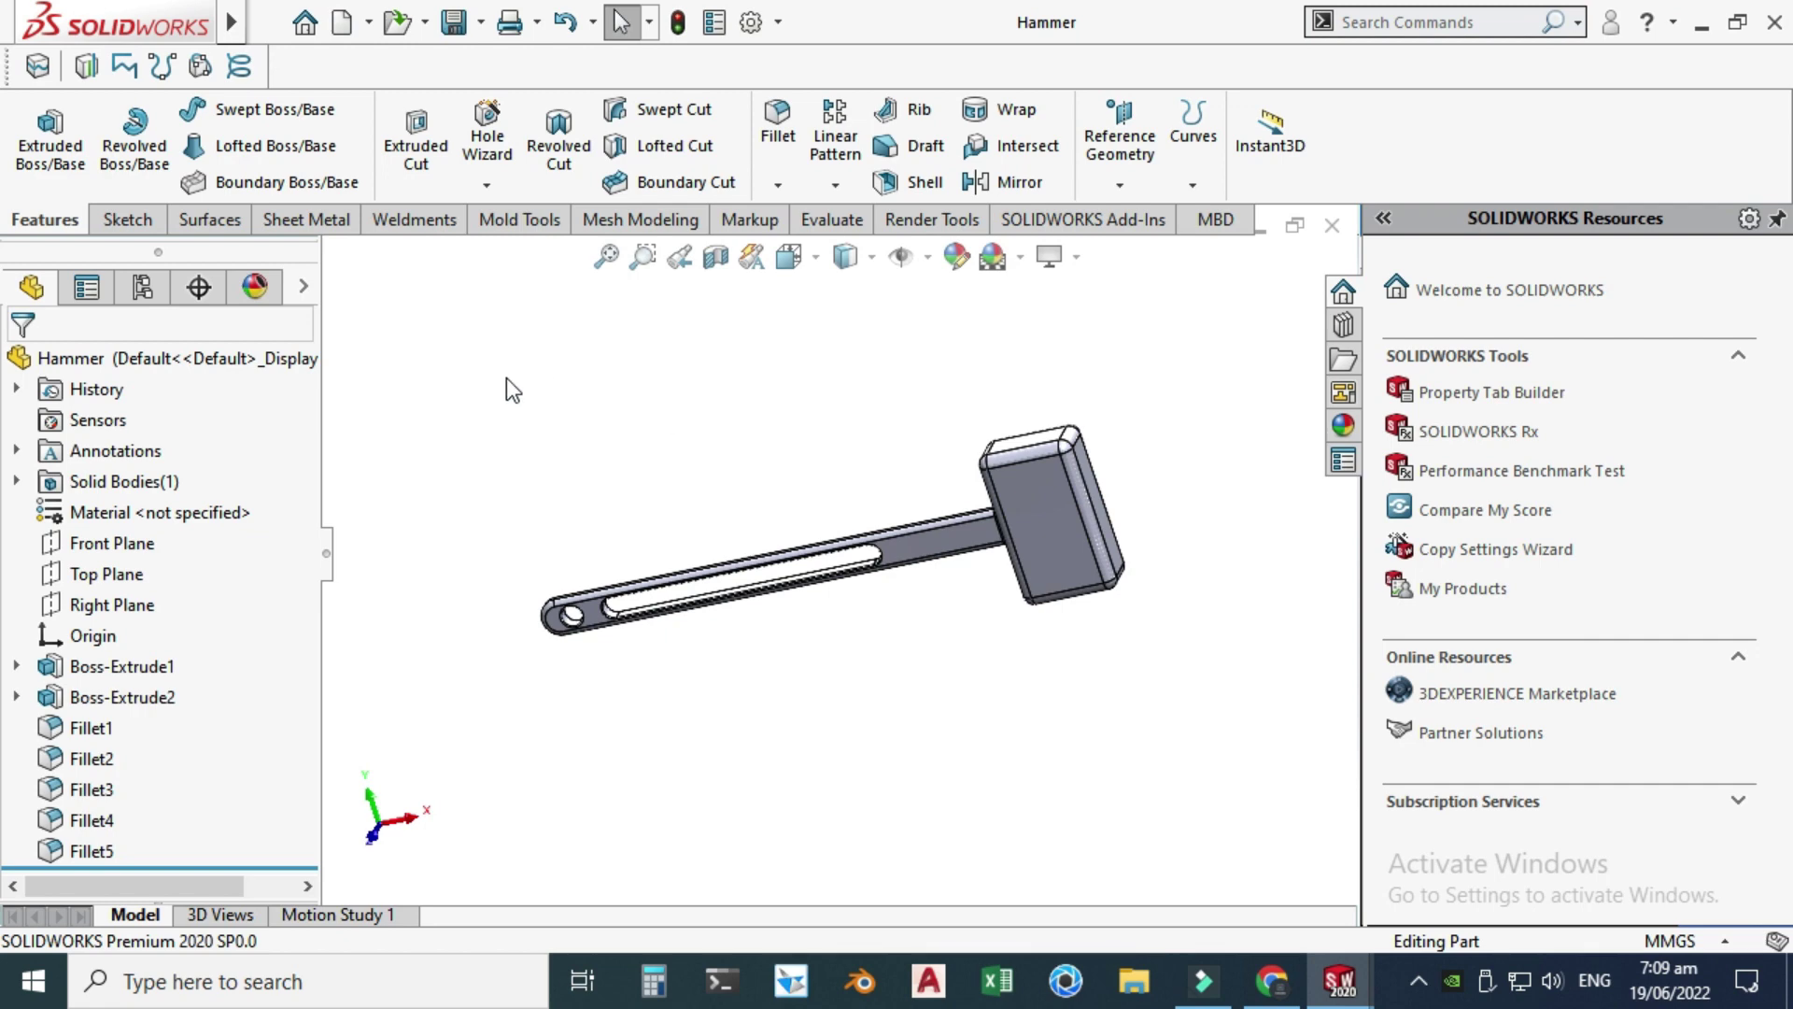
- Create a new assembly from the hammer part using the Assembly template
{"action": "left_click", "coordinate": [369, 22]}
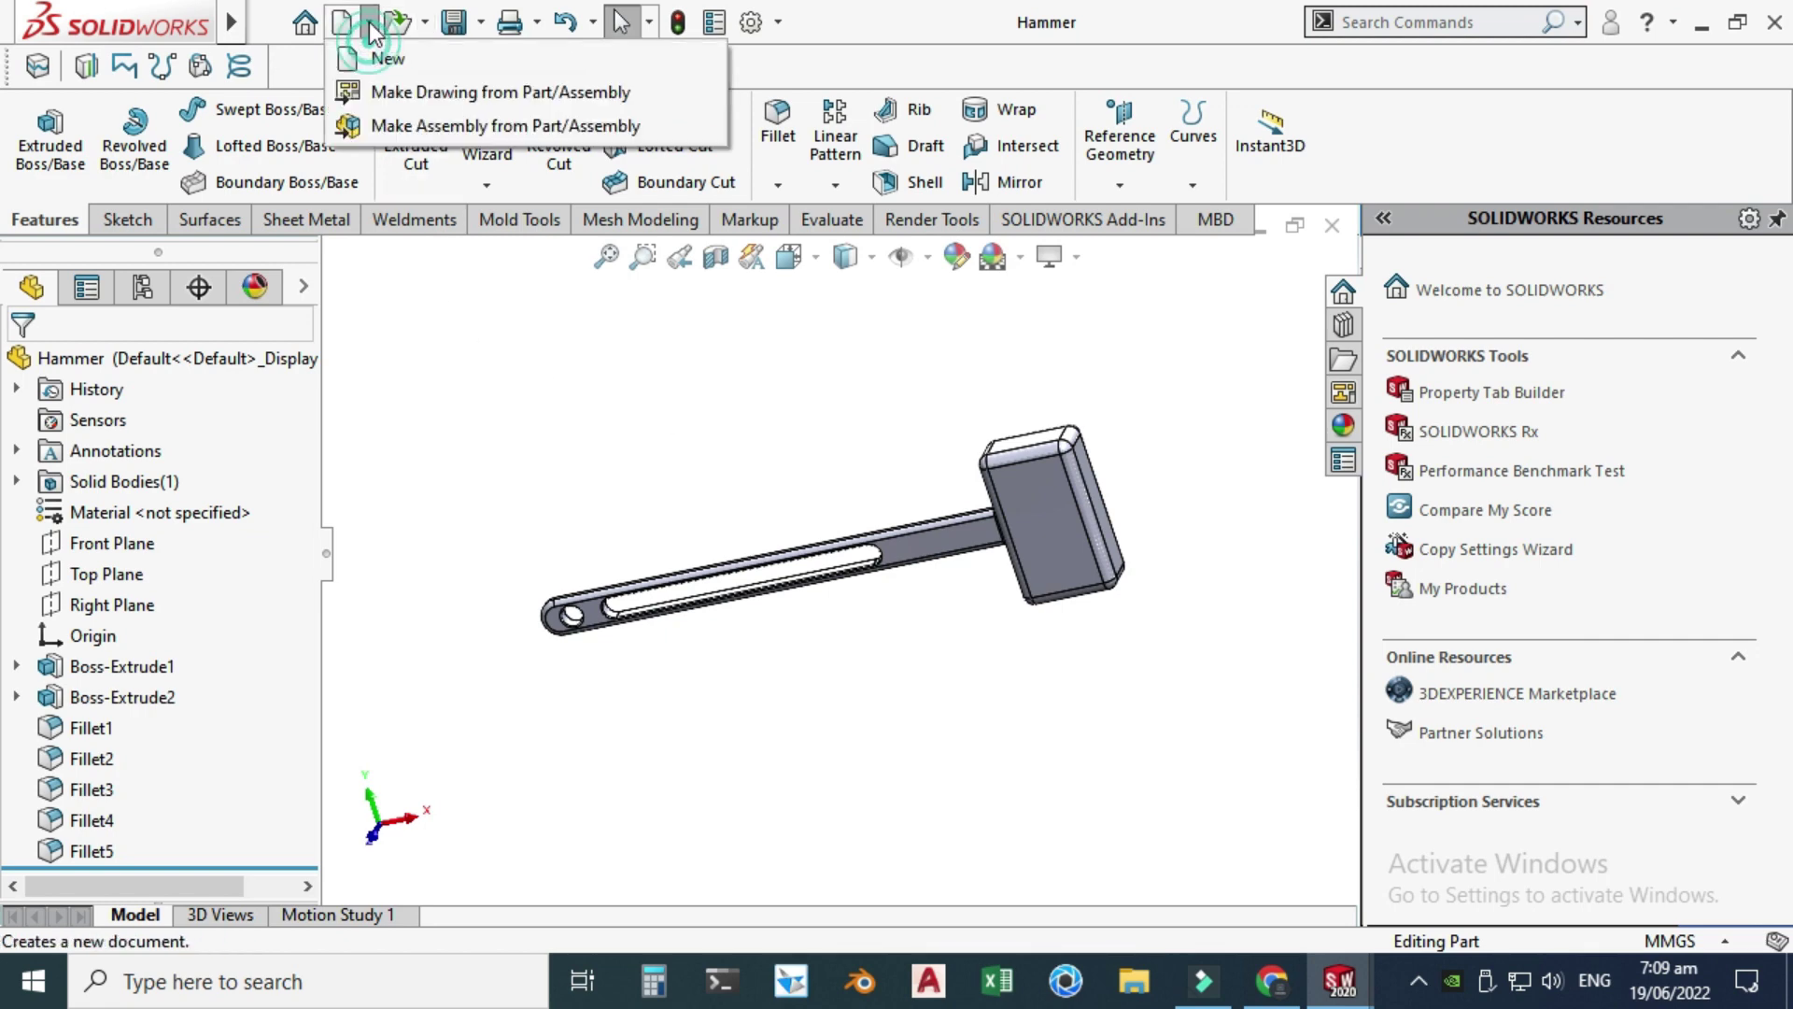
{"action": "left_click", "coordinate": [547, 125]}
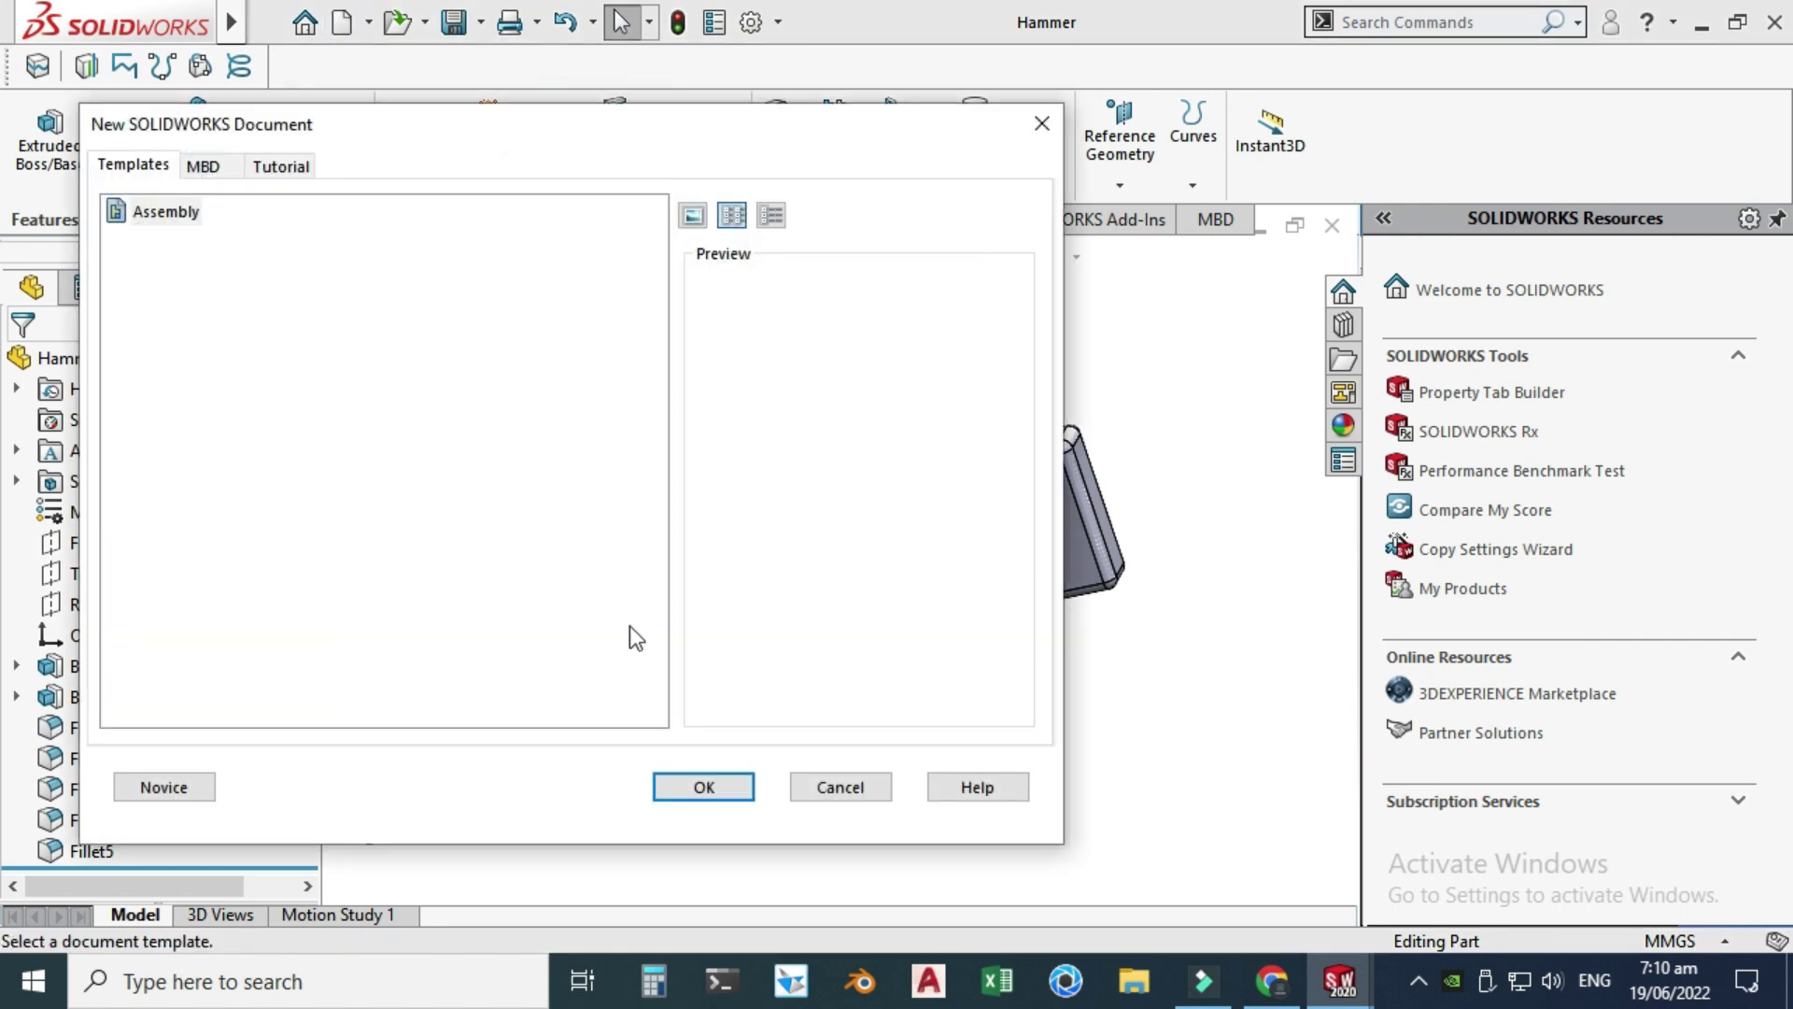
{"action": "left_click", "coordinate": [165, 210]}
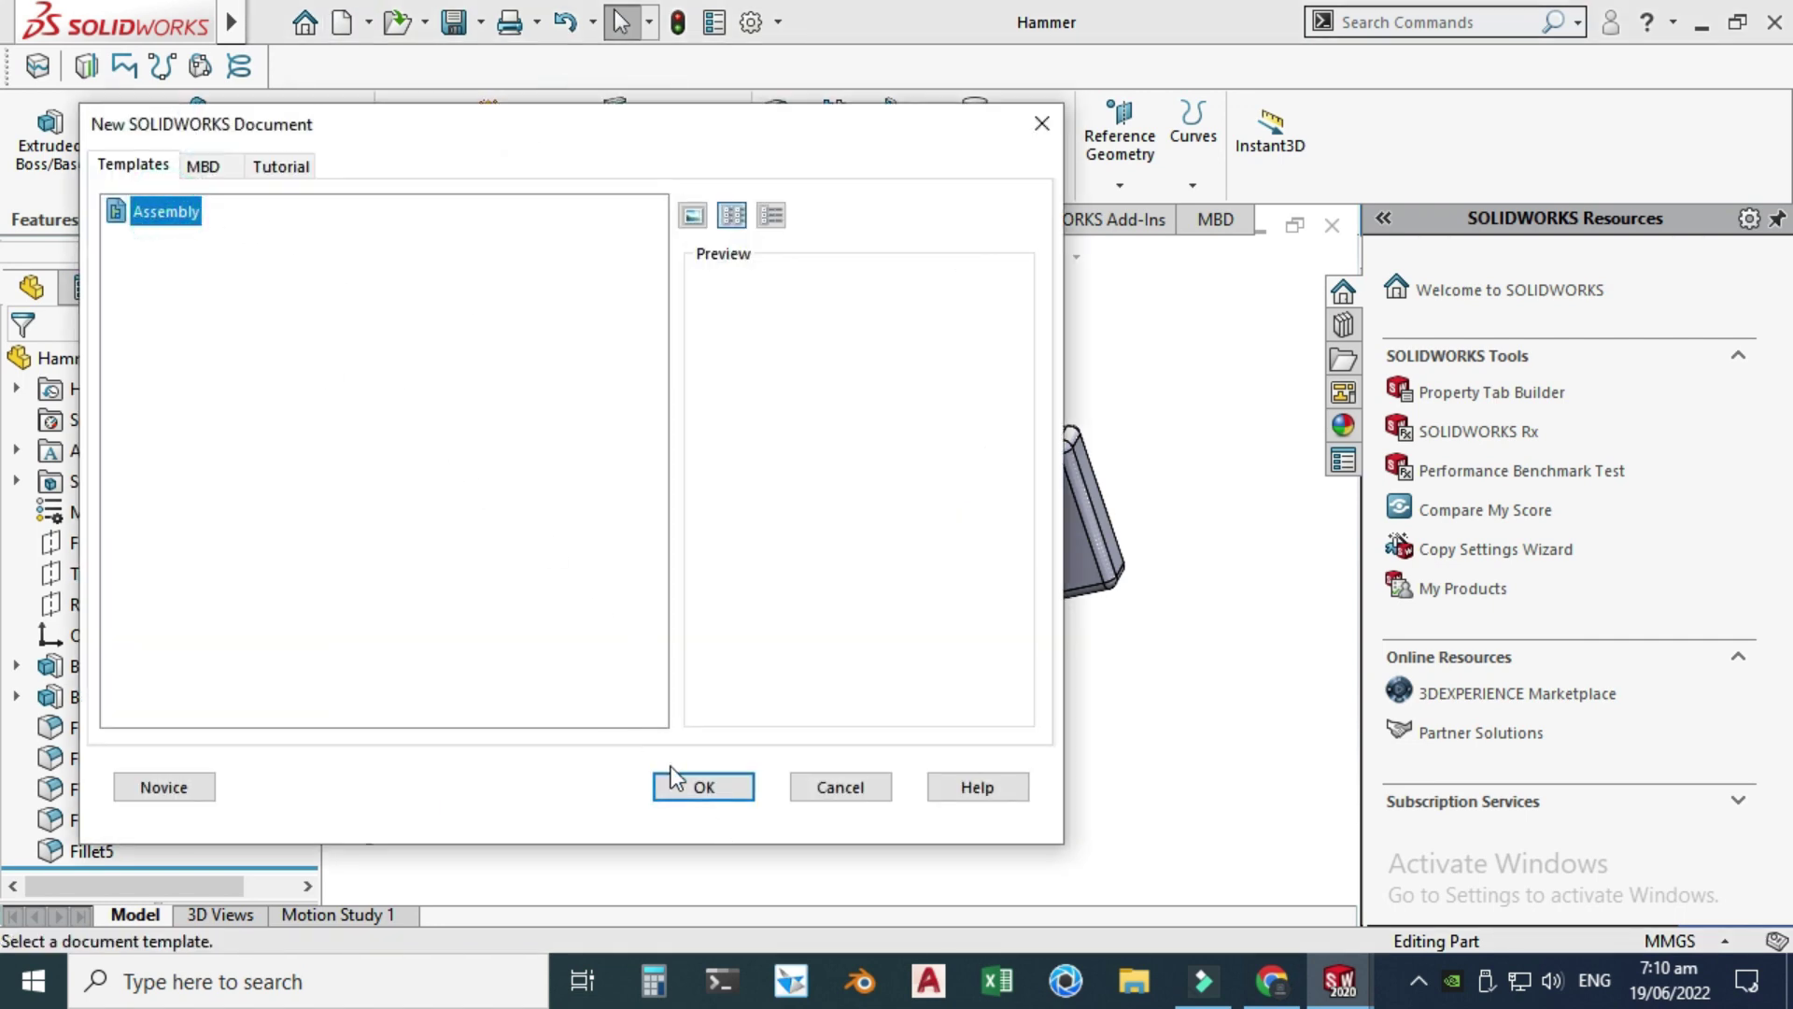
{"action": "left_click", "coordinate": [691, 792]}
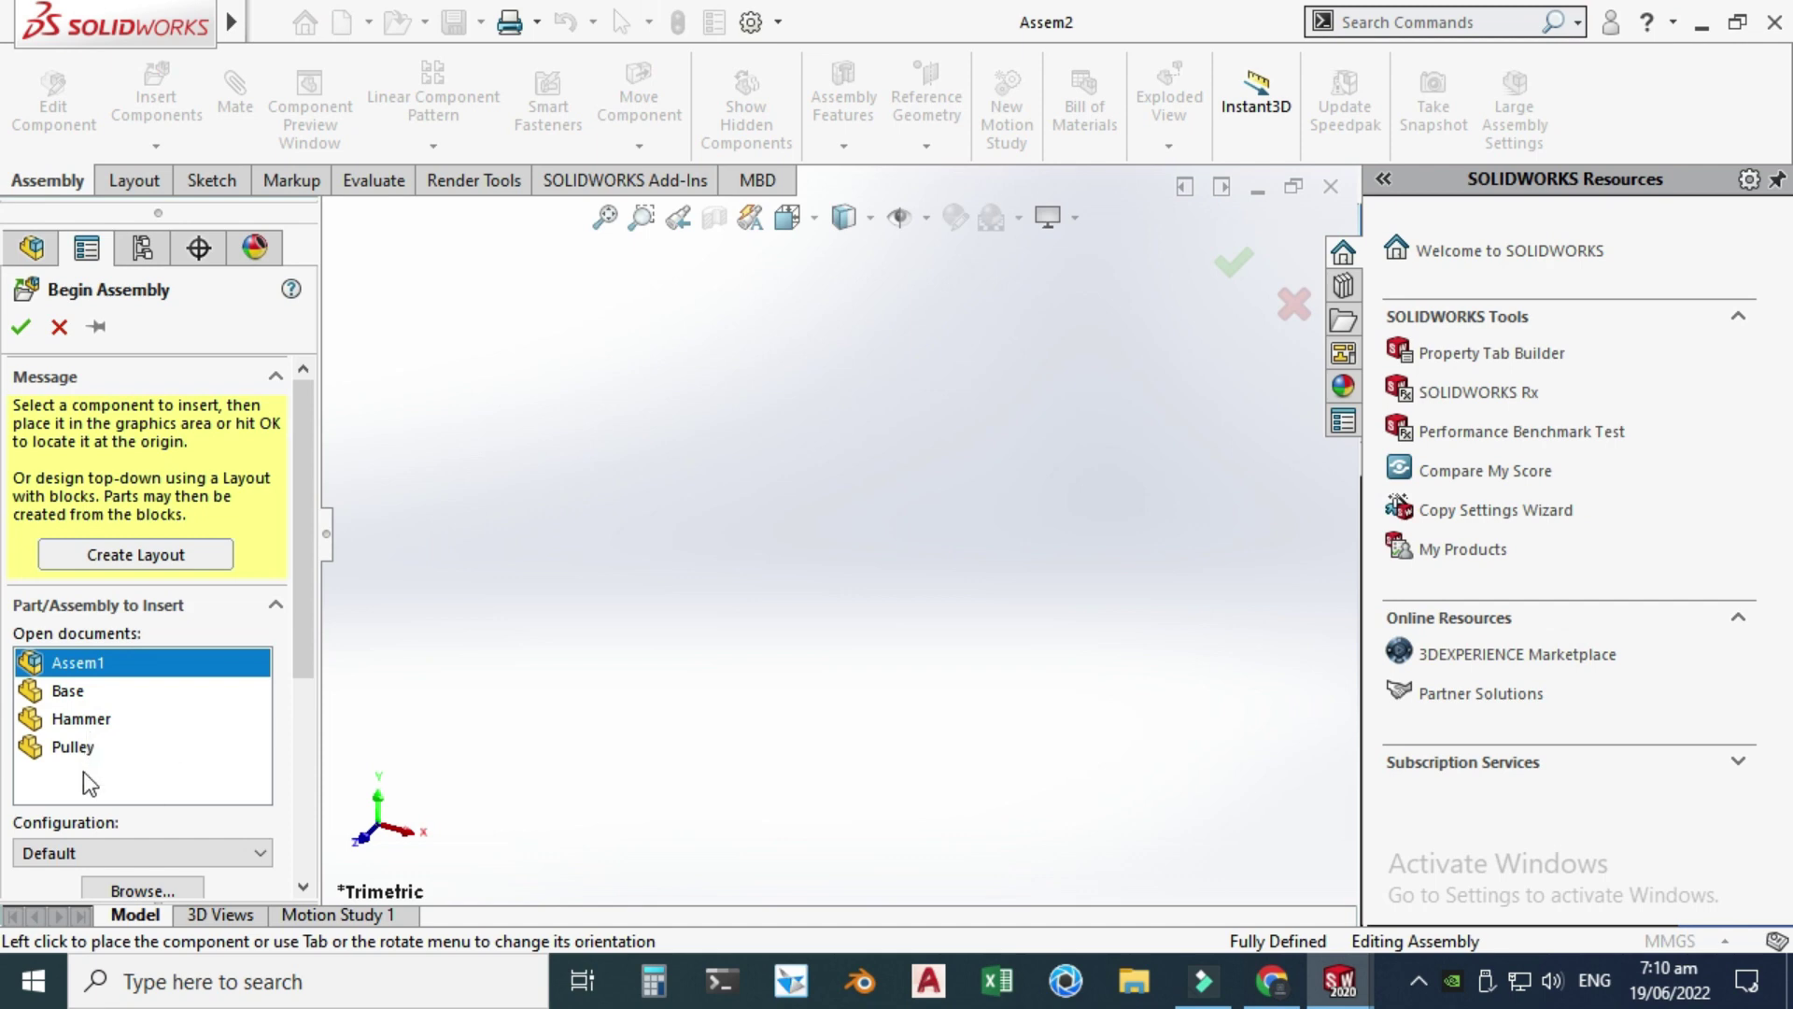
- Insert the open Base, Hammer and Pulley parts into the assembly, beginning with Base
{"action": "left_click", "coordinate": [64, 696]}
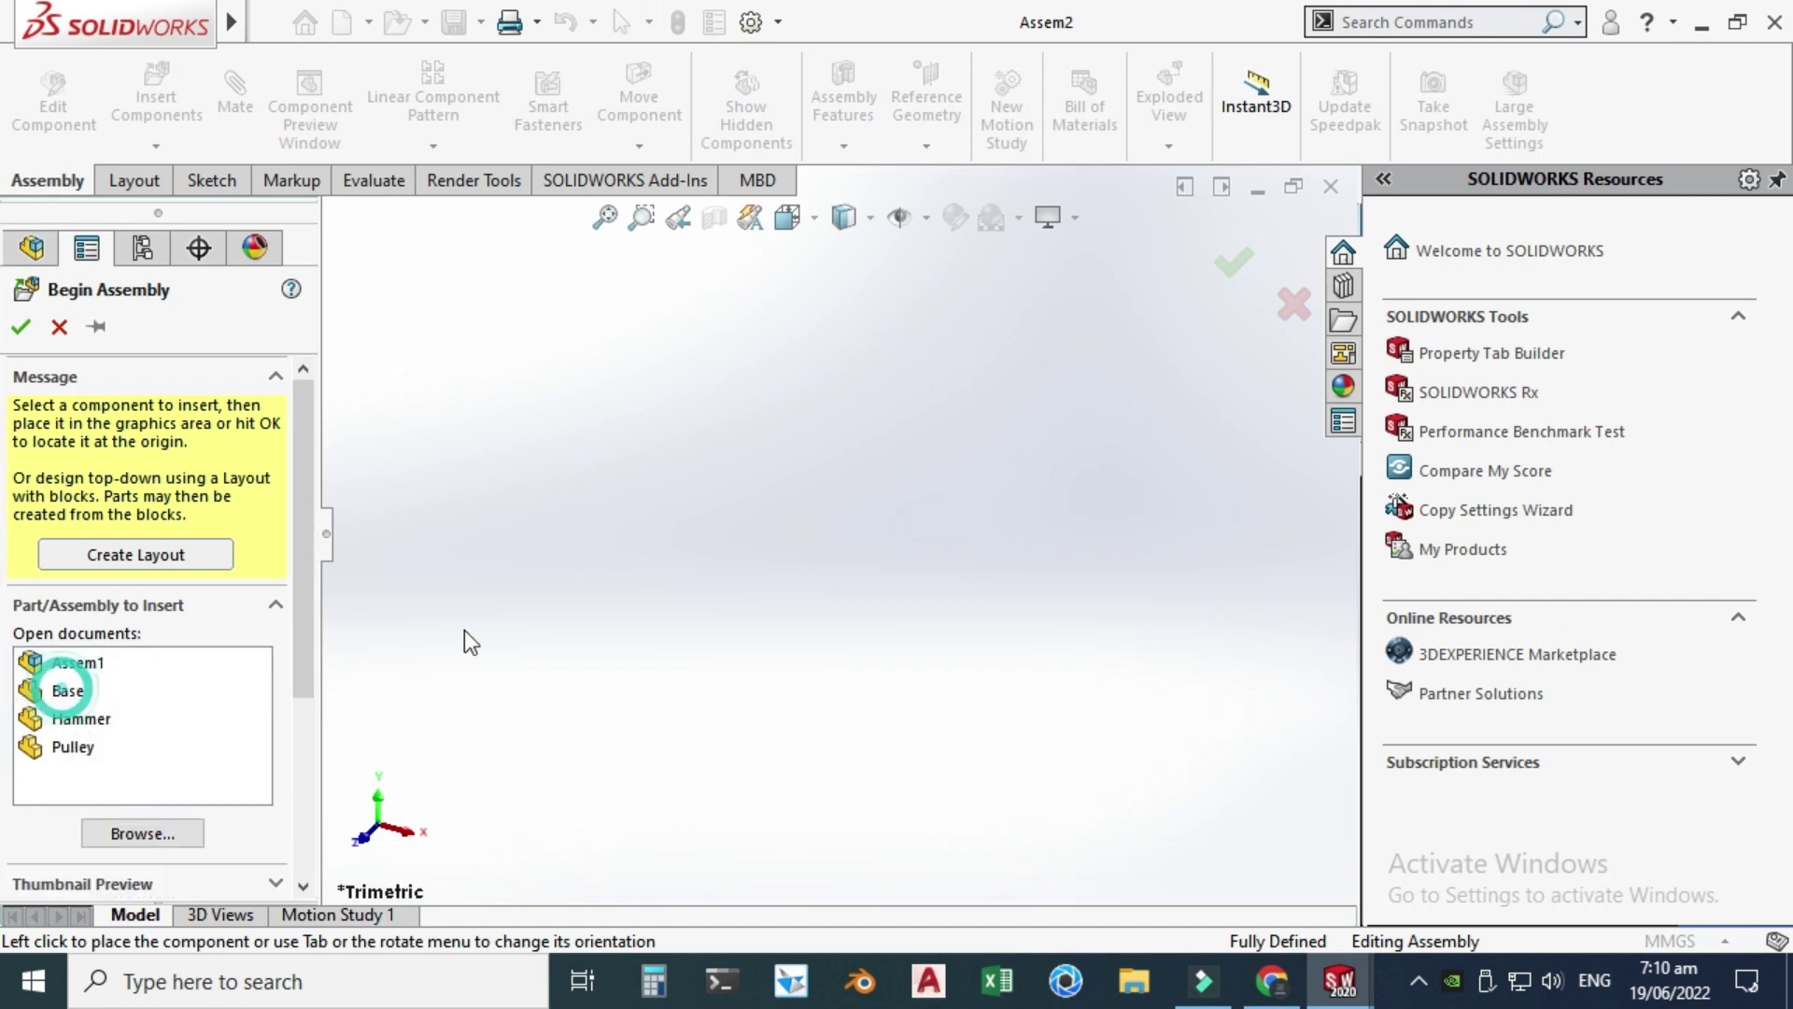
{"action": "left_click", "coordinate": [73, 696]}
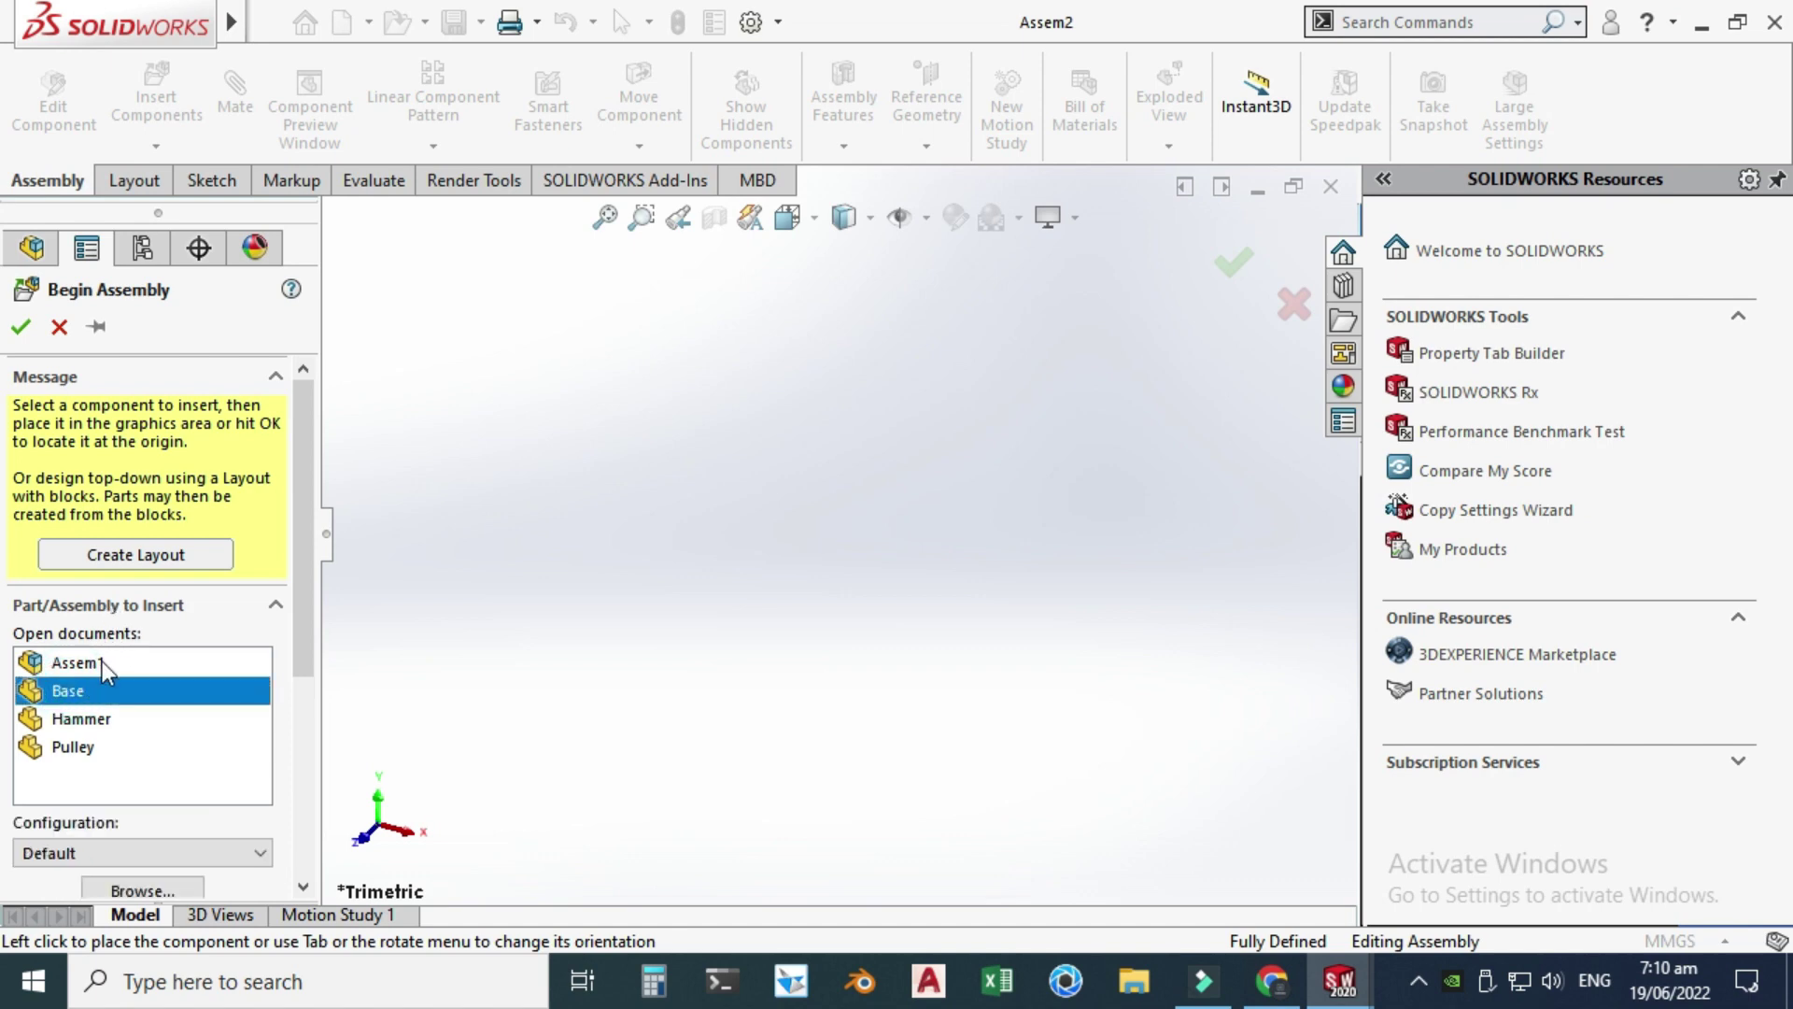
{"action": "left_click", "coordinate": [60, 716], "text": "ctrl"}
{"action": "left_click", "coordinate": [65, 742], "text": "ctrl"}
{"action": "left_click", "coordinate": [37, 326]}
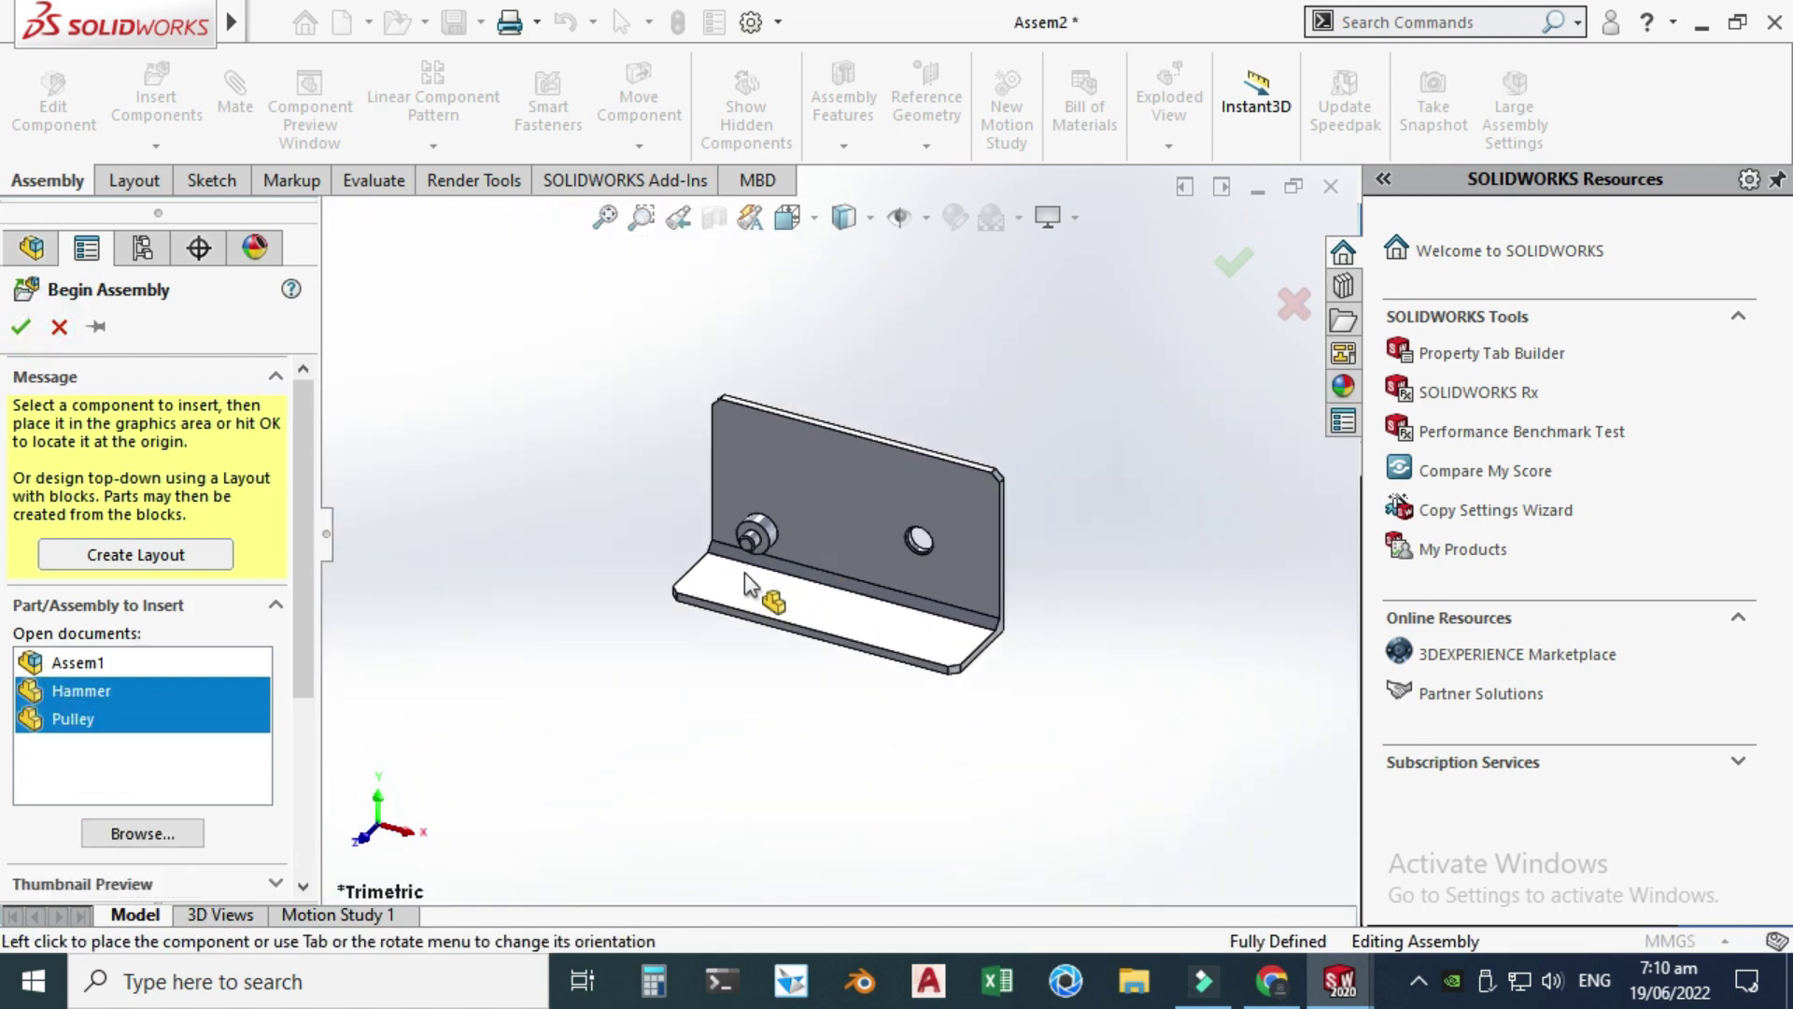
{"action": "left_click", "coordinate": [643, 456]}
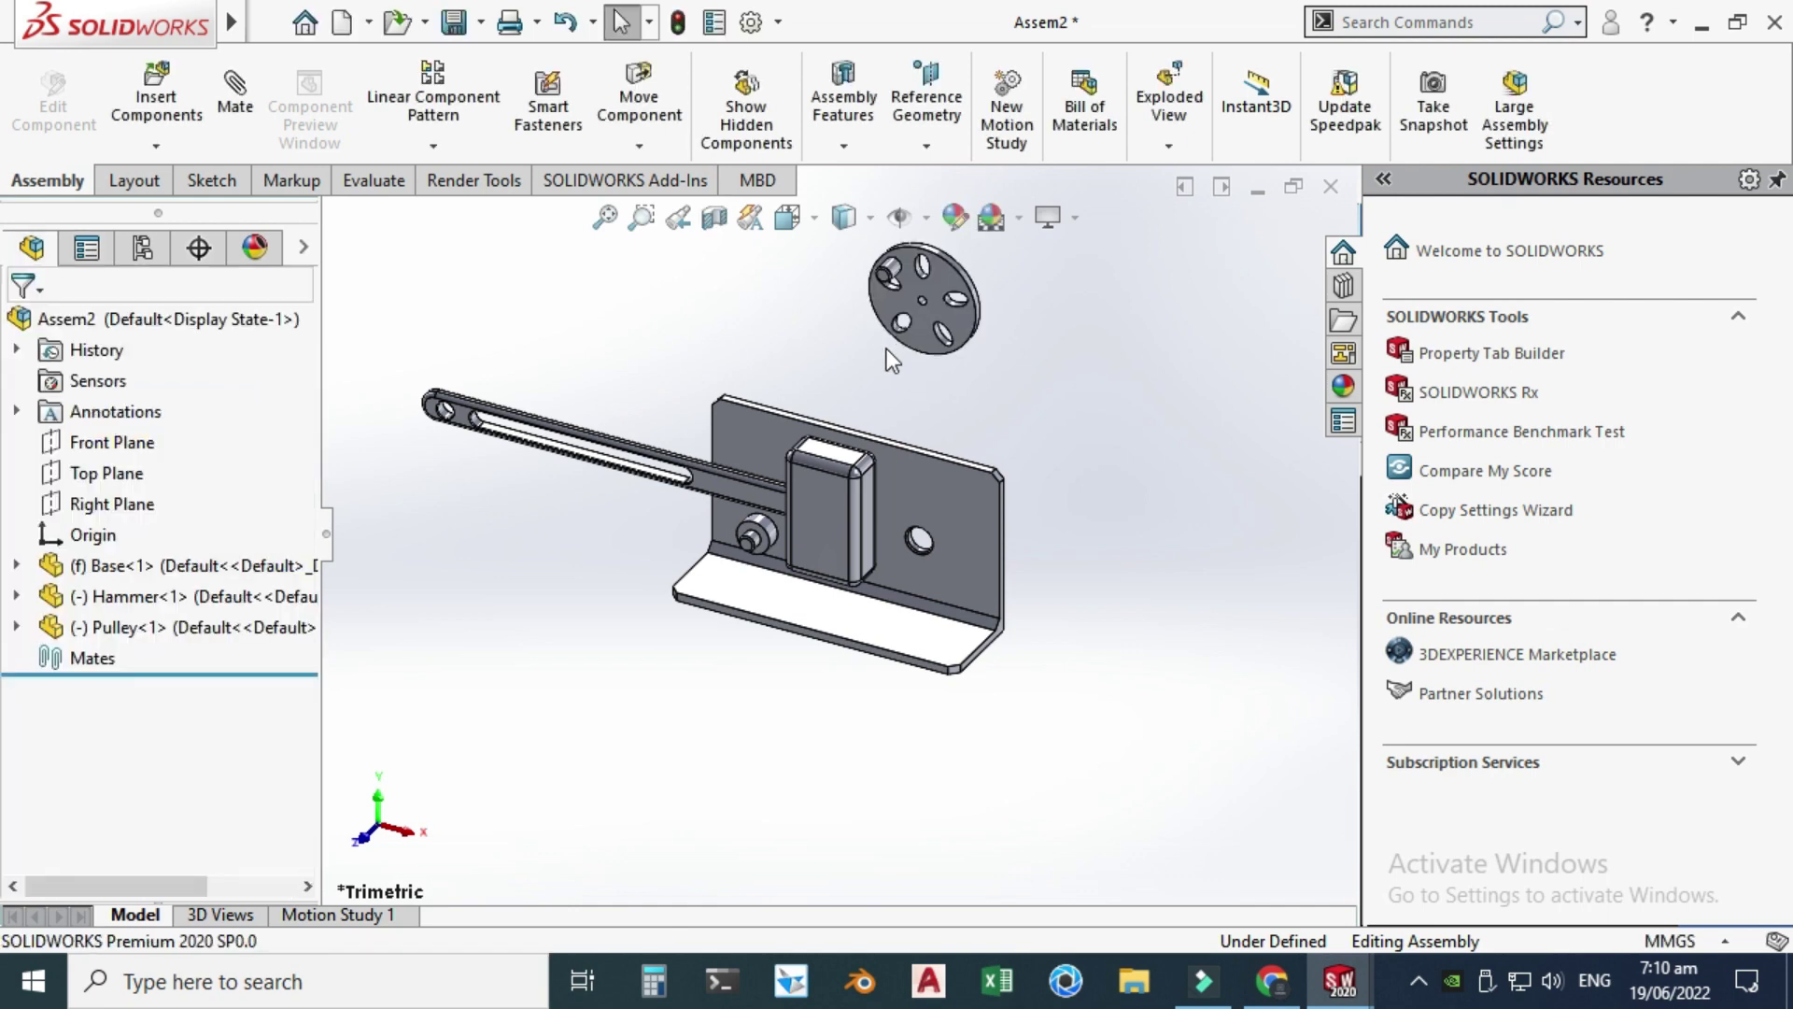
- Change the assembly's scene to a plain white background
{"action": "left_click", "coordinate": [1020, 219]}
{"action": "left_click", "coordinate": [1072, 72]}
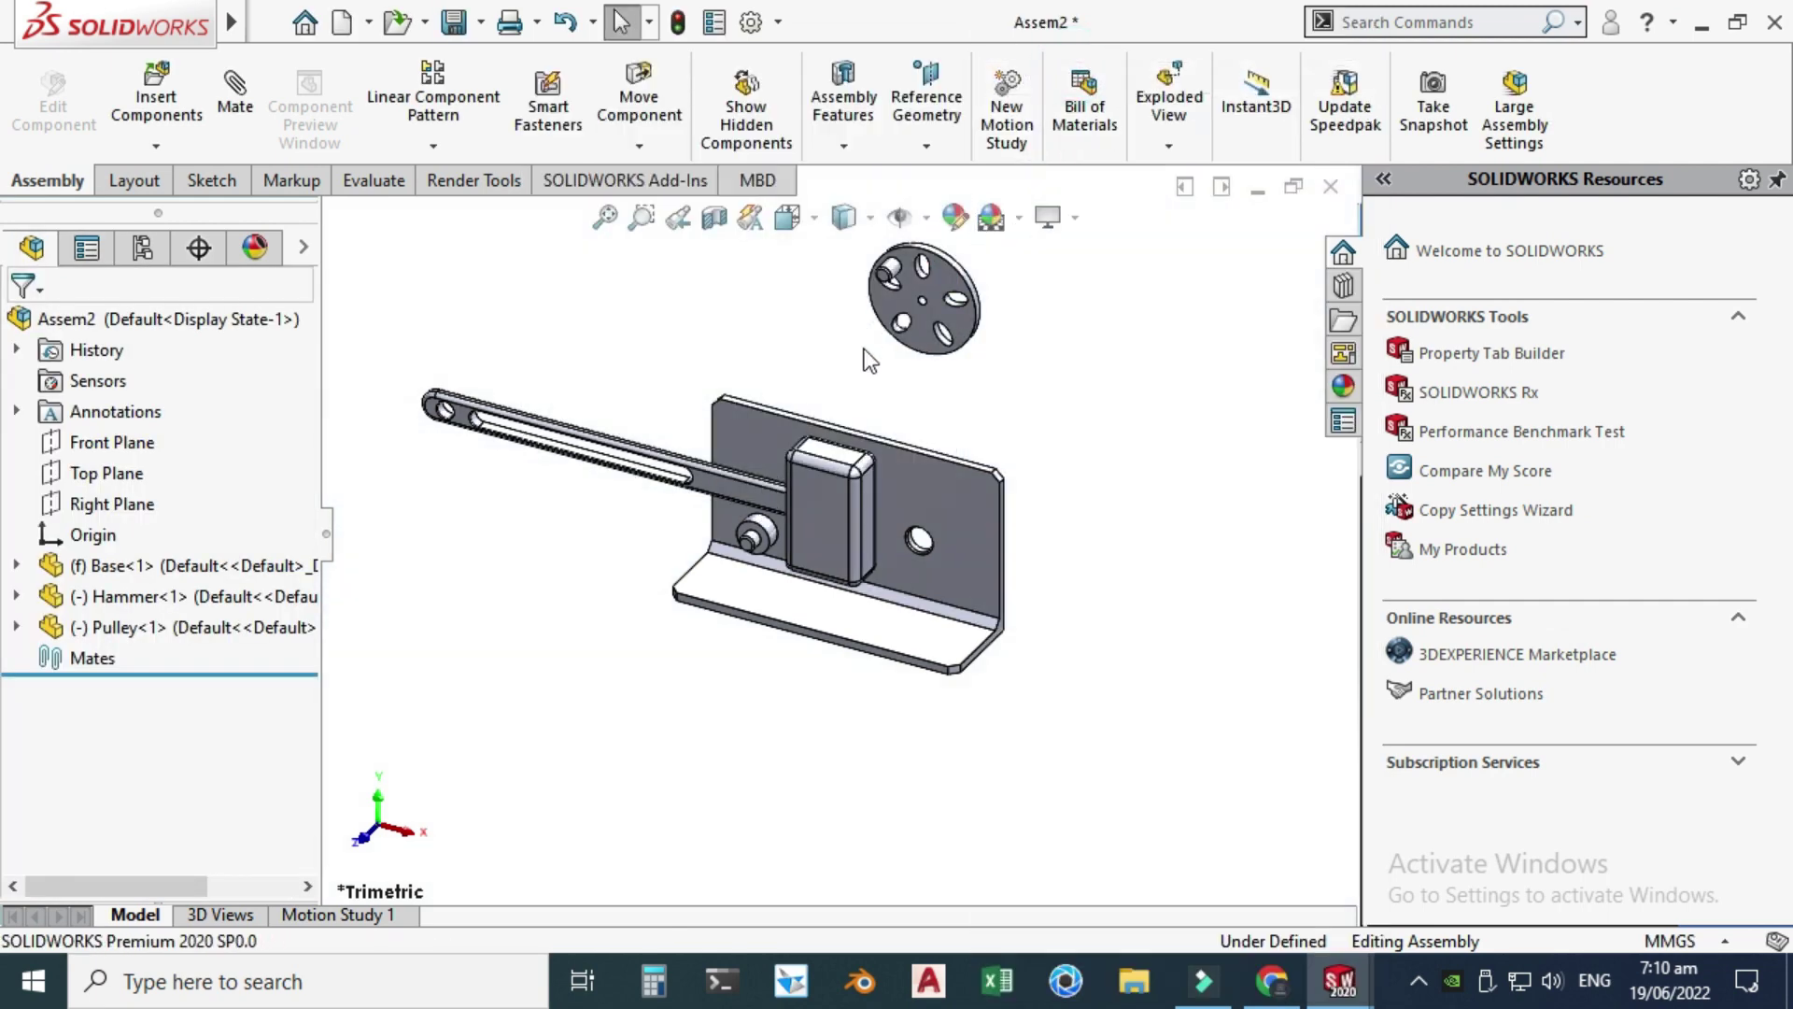
- Try to move the Base part by its upright plate within the assembly
{"action": "left_click_drag", "start_coordinate": [962, 511], "coordinate": [822, 361]}
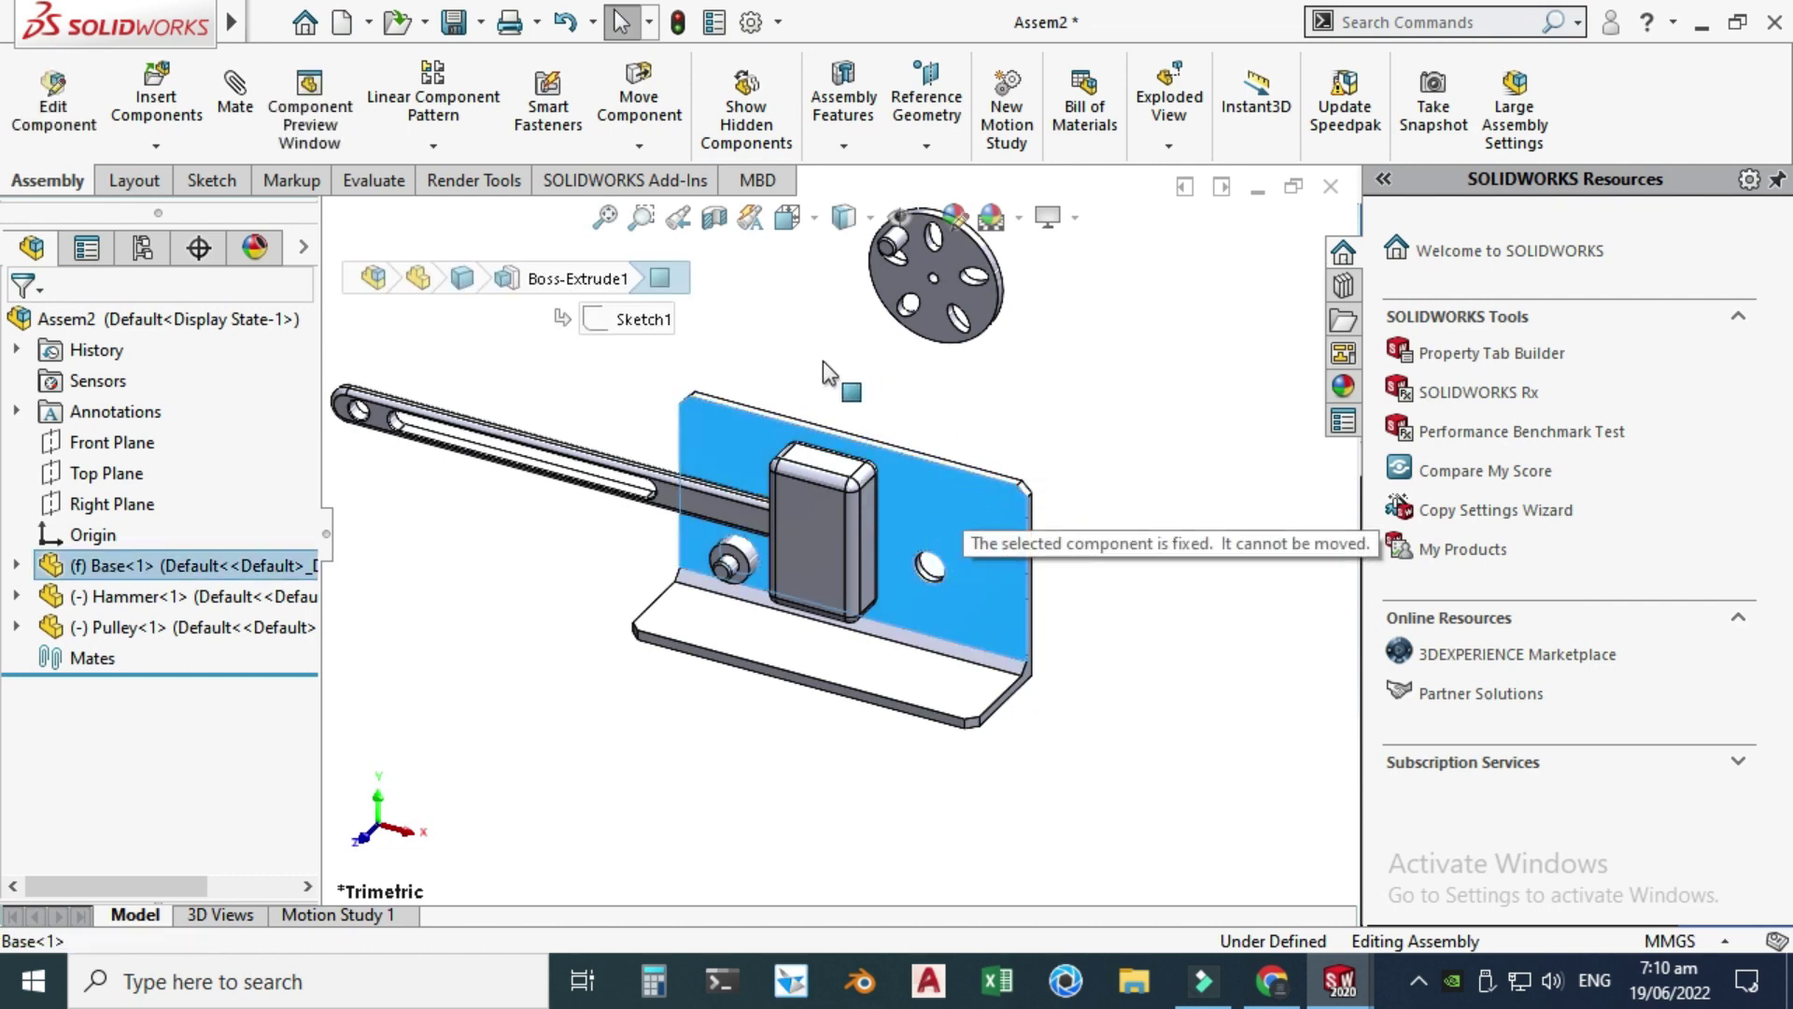
{"action": "left_click_drag", "start_coordinate": [1001, 629], "coordinate": [837, 399]}
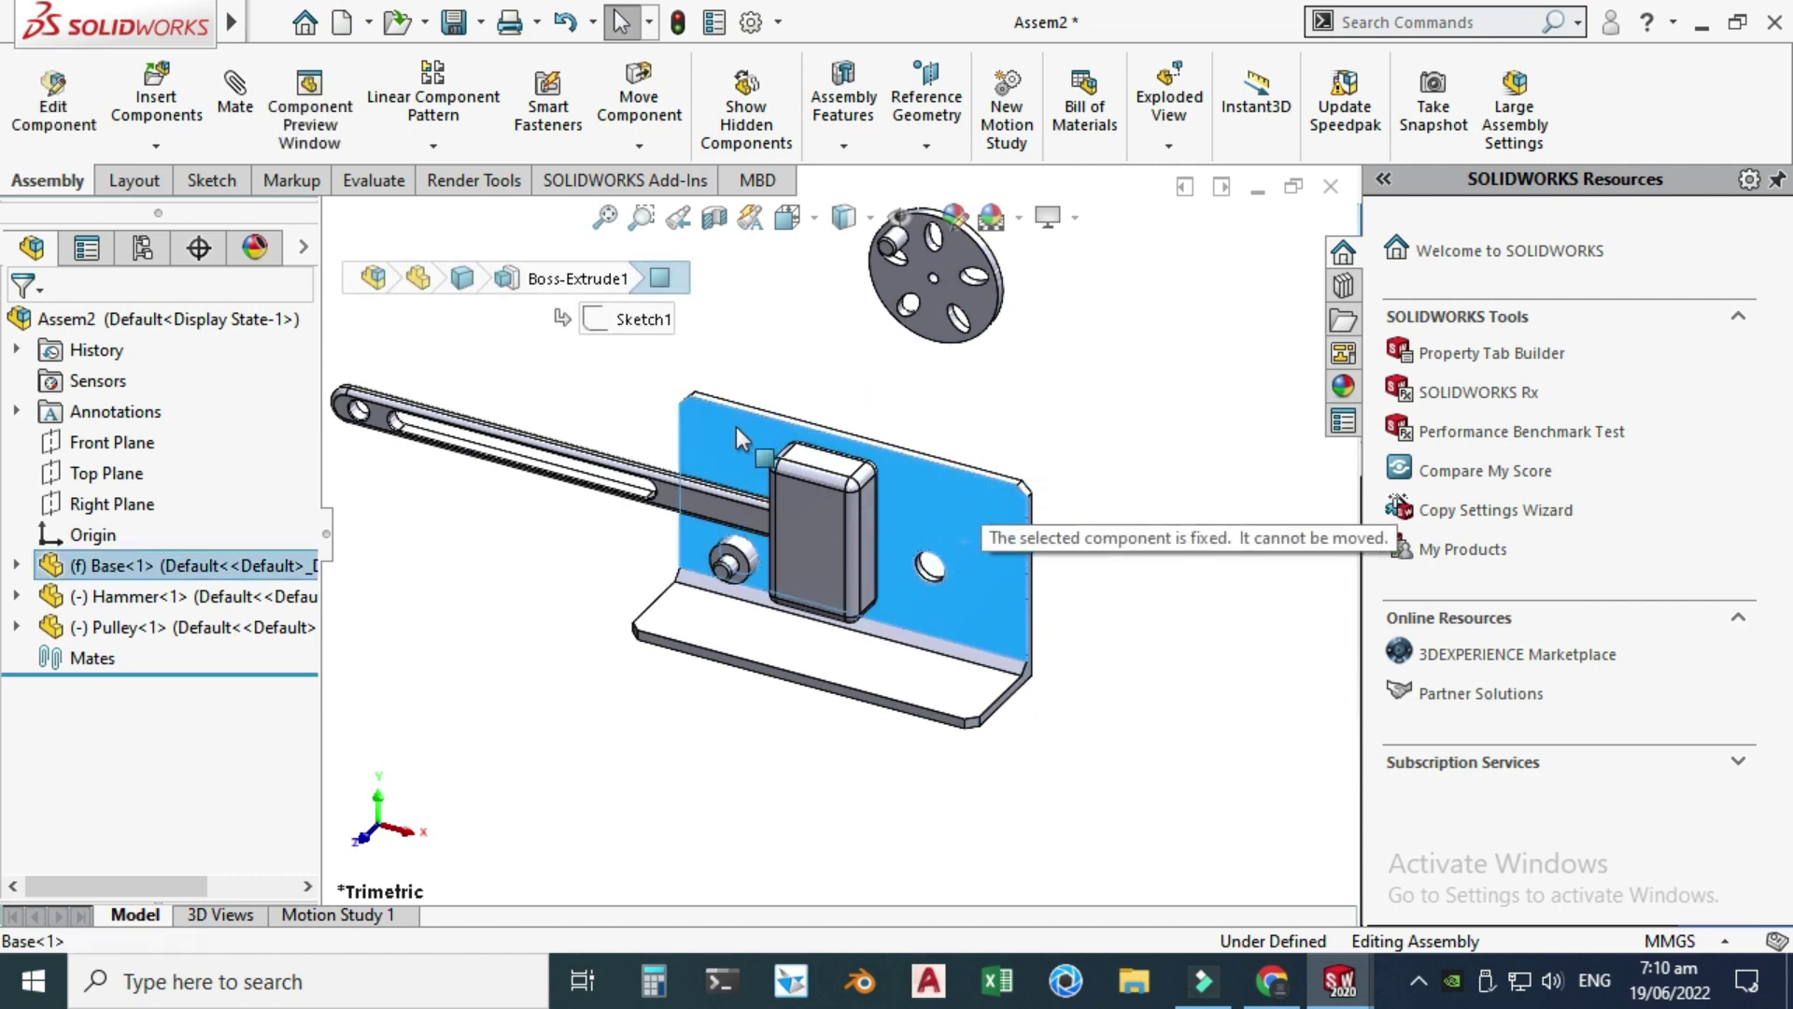
{"action": "left_click_drag", "start_coordinate": [736, 428], "coordinate": [860, 396]}
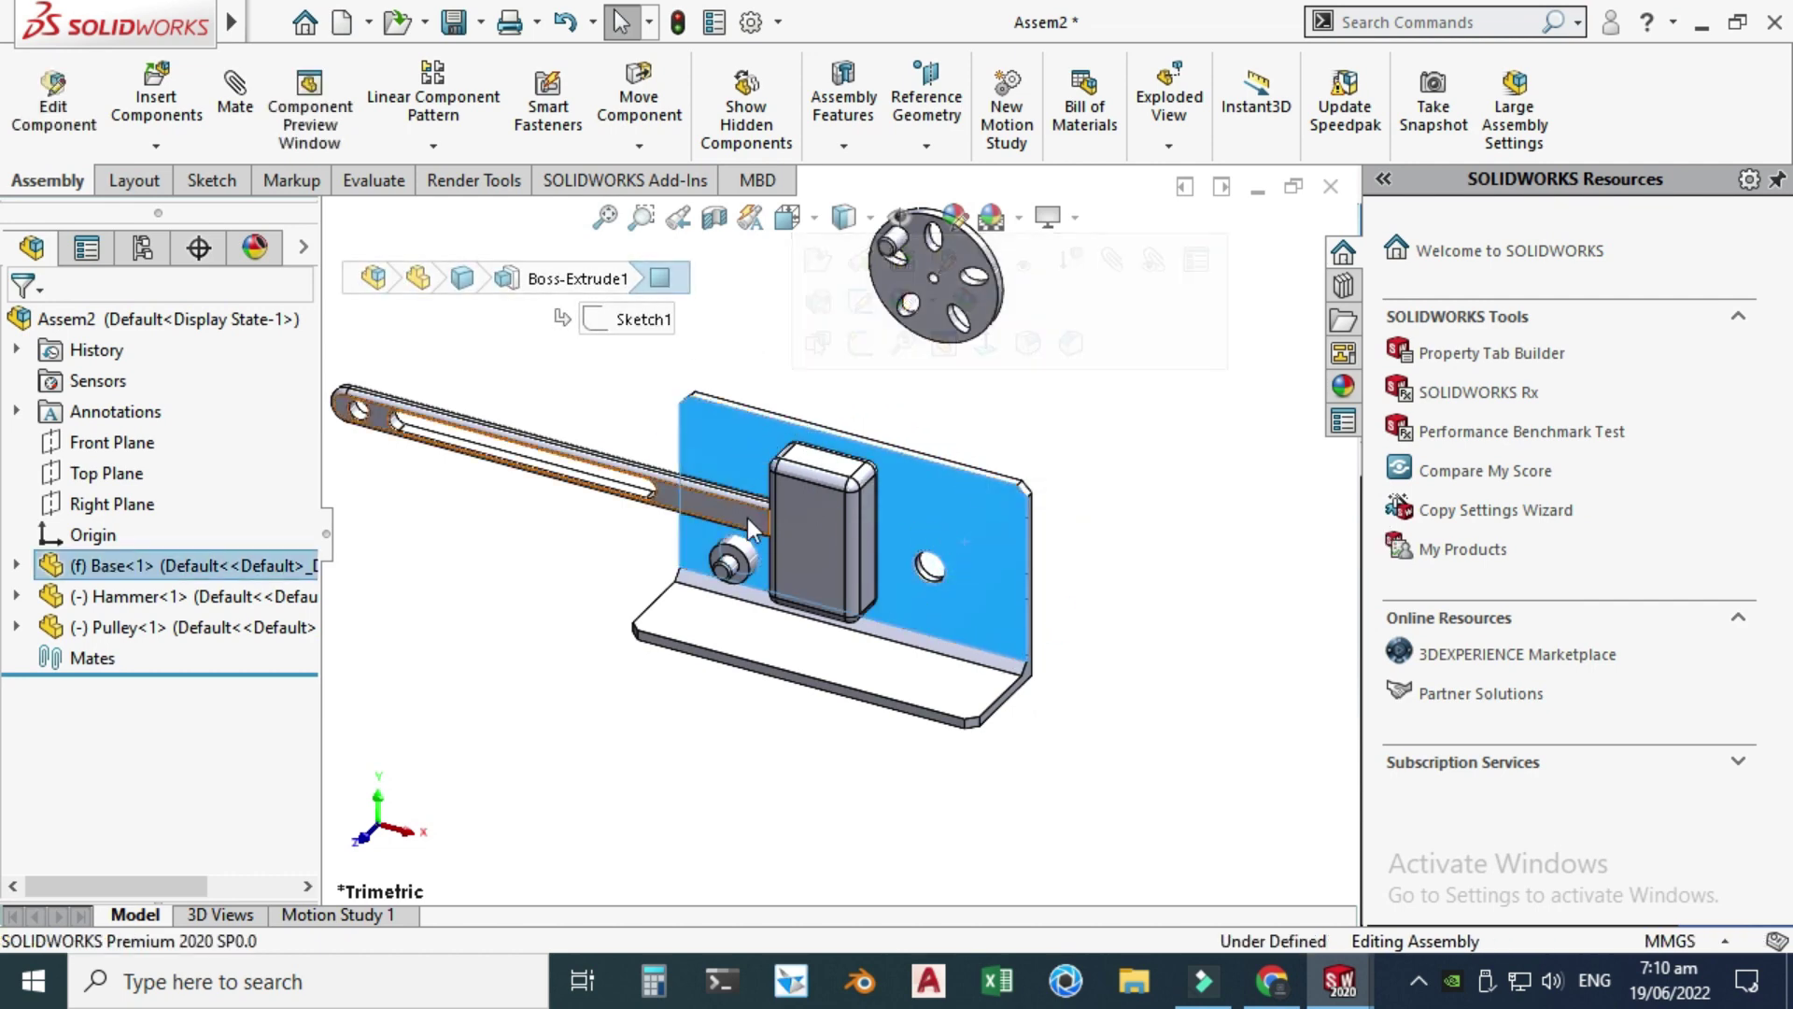
{"action": "left_click_drag", "start_coordinate": [982, 534], "coordinate": [832, 411]}
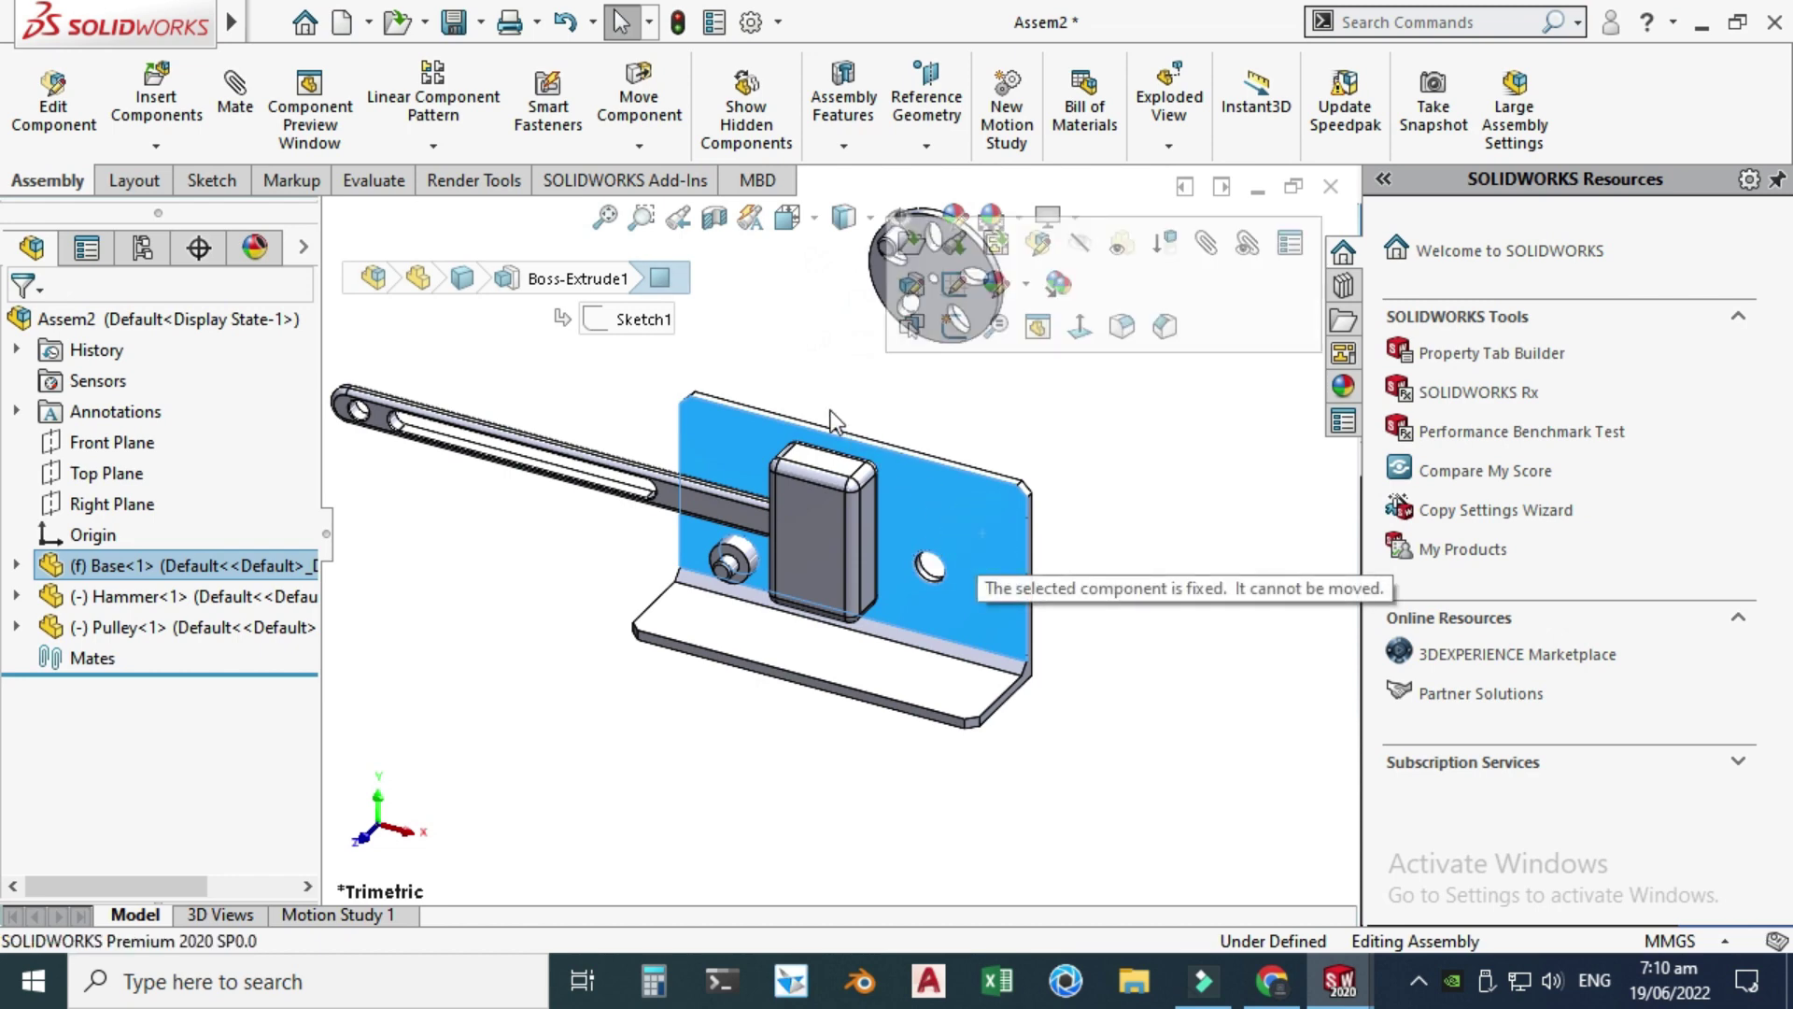
{"action": "scroll", "coordinate": [845, 306], "scroll_direction": "down", "scroll_amount": 3}
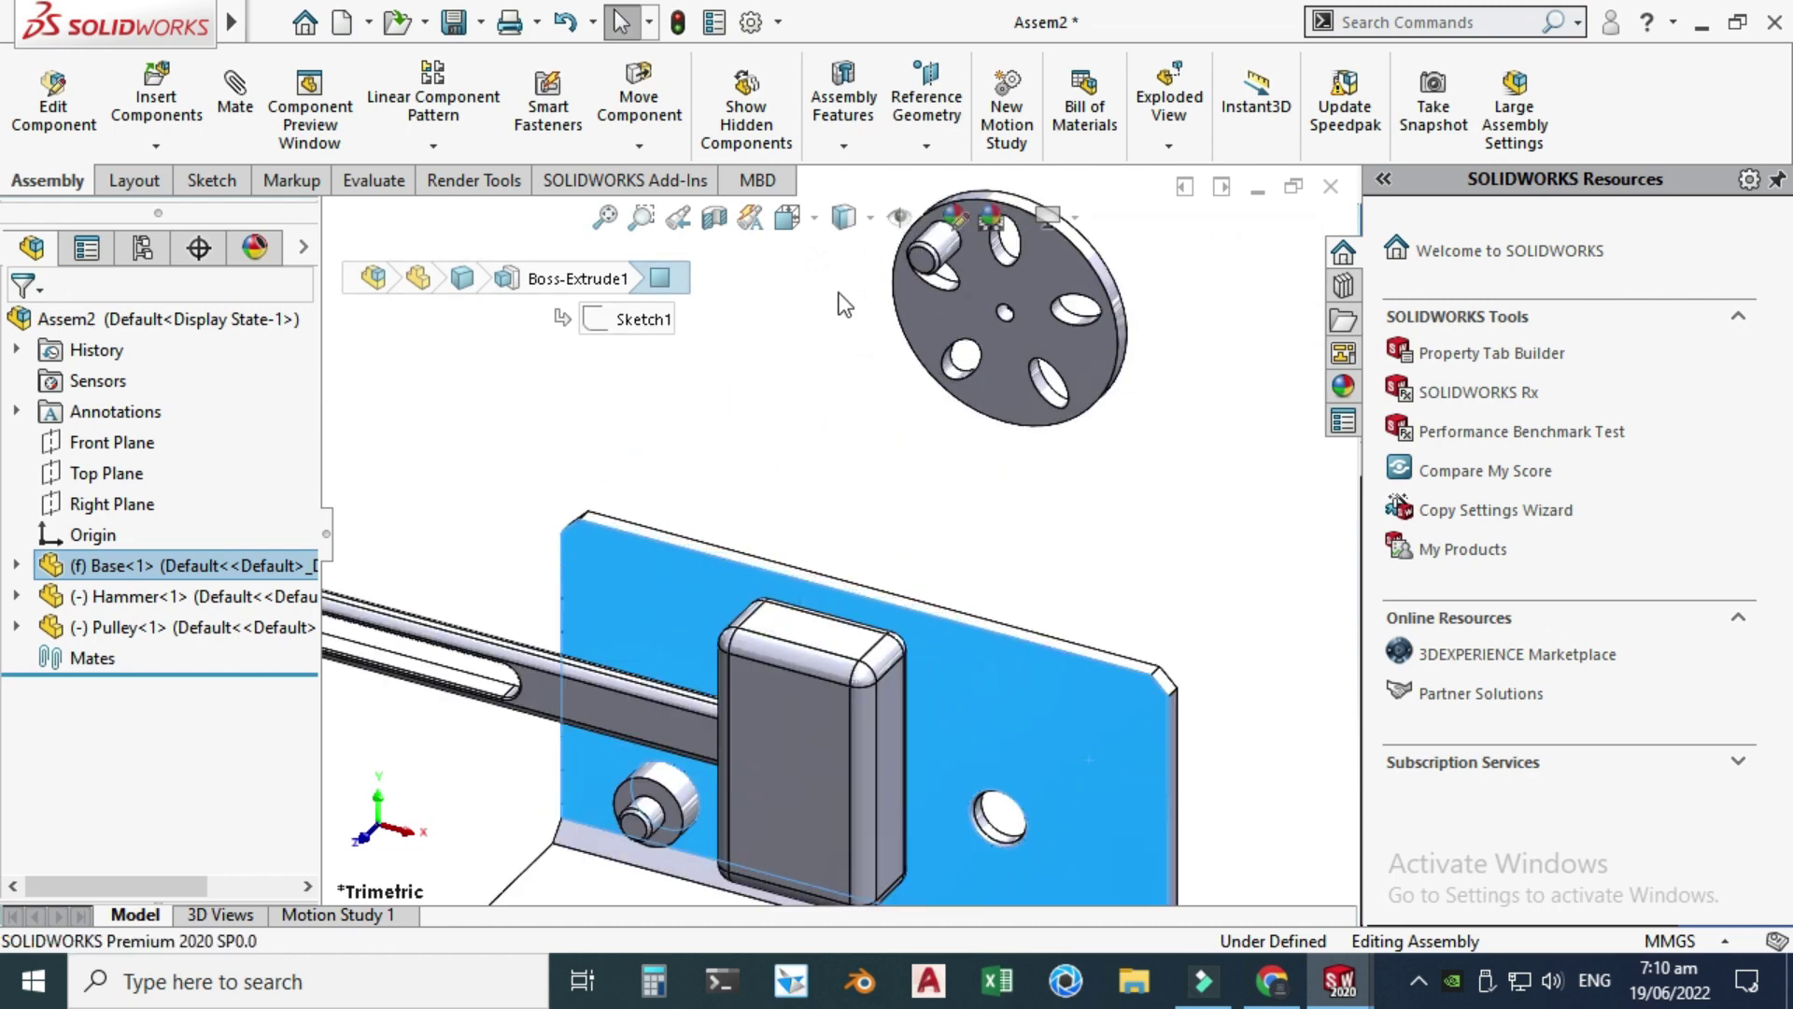
{"action": "left_click", "coordinate": [1011, 338]}
{"action": "scroll", "coordinate": [1085, 461], "scroll_direction": "up", "scroll_amount": 3}
{"action": "left_click", "coordinate": [1086, 461]}
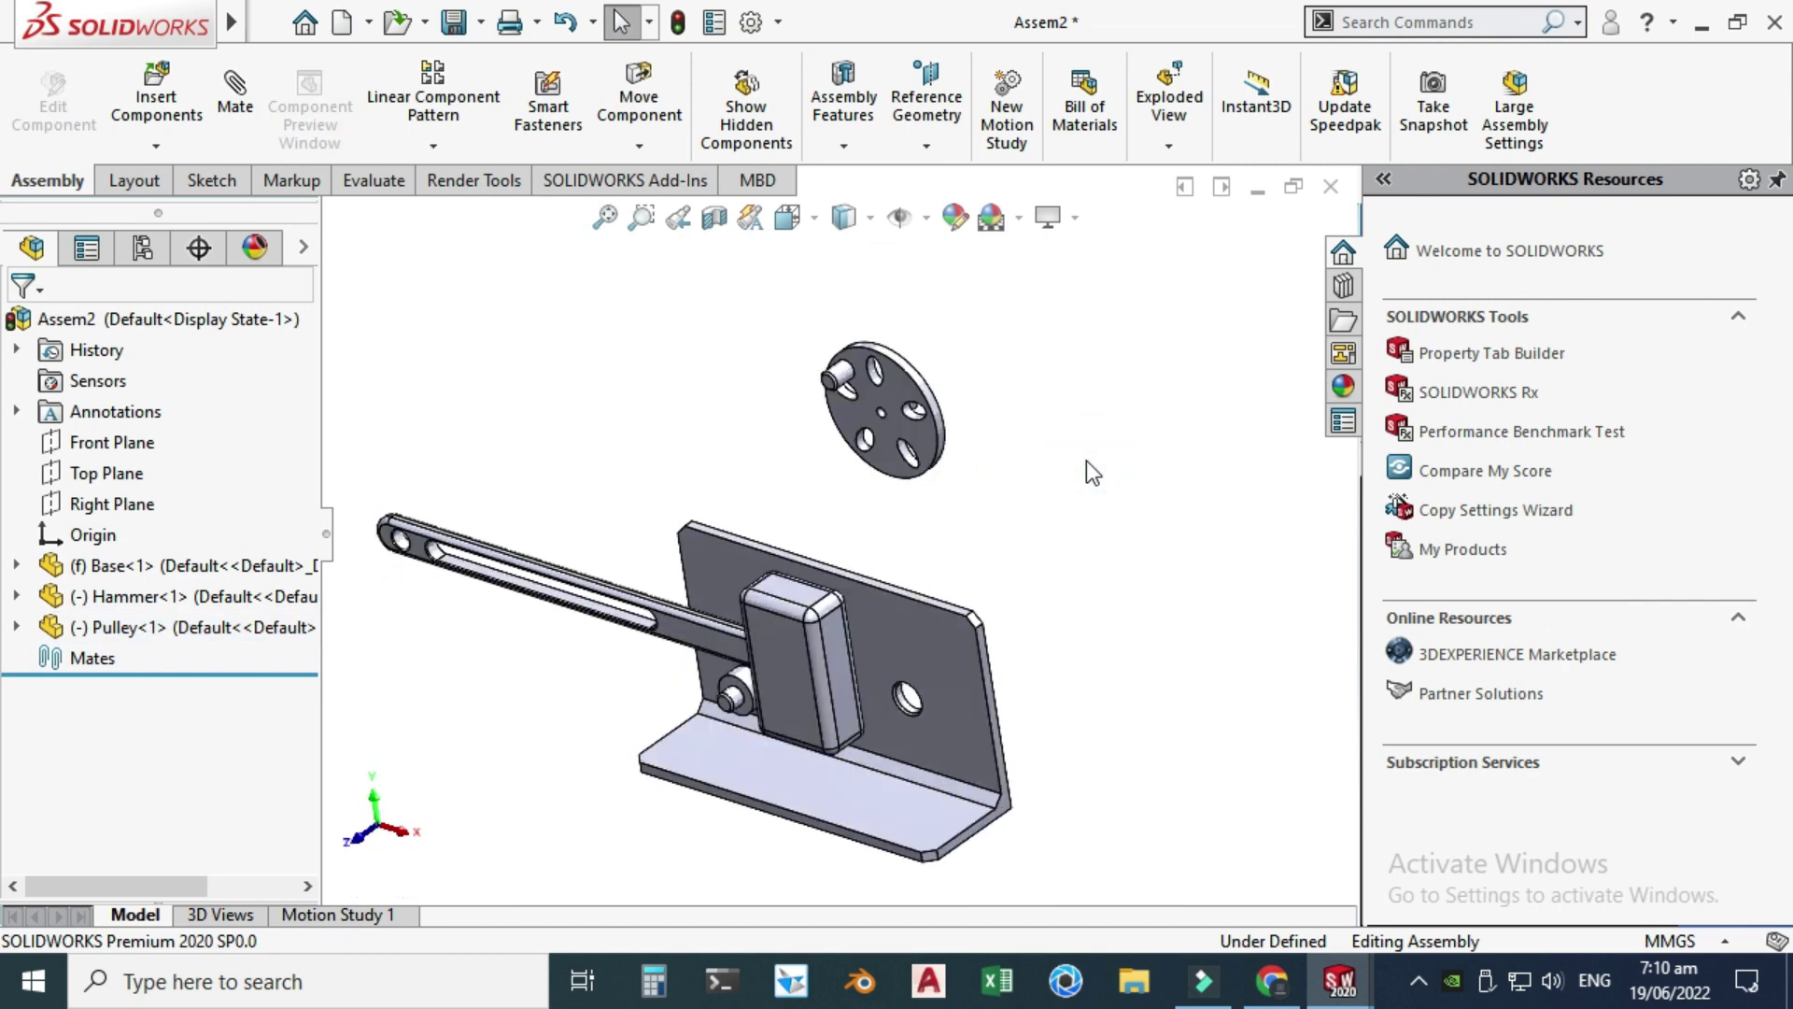
- Add a concentric mate between the Pulley's rear shaft and the round hole in the Base's upright plate
{"action": "middle_click_drag", "start_coordinate": [1086, 461], "coordinate": [675, 411]}
{"action": "left_click", "coordinate": [575, 435]}
{"action": "middle_click_drag", "start_coordinate": [575, 435], "coordinate": [769, 714]}
{"action": "scroll", "coordinate": [782, 648], "scroll_direction": "down", "scroll_amount": 6}
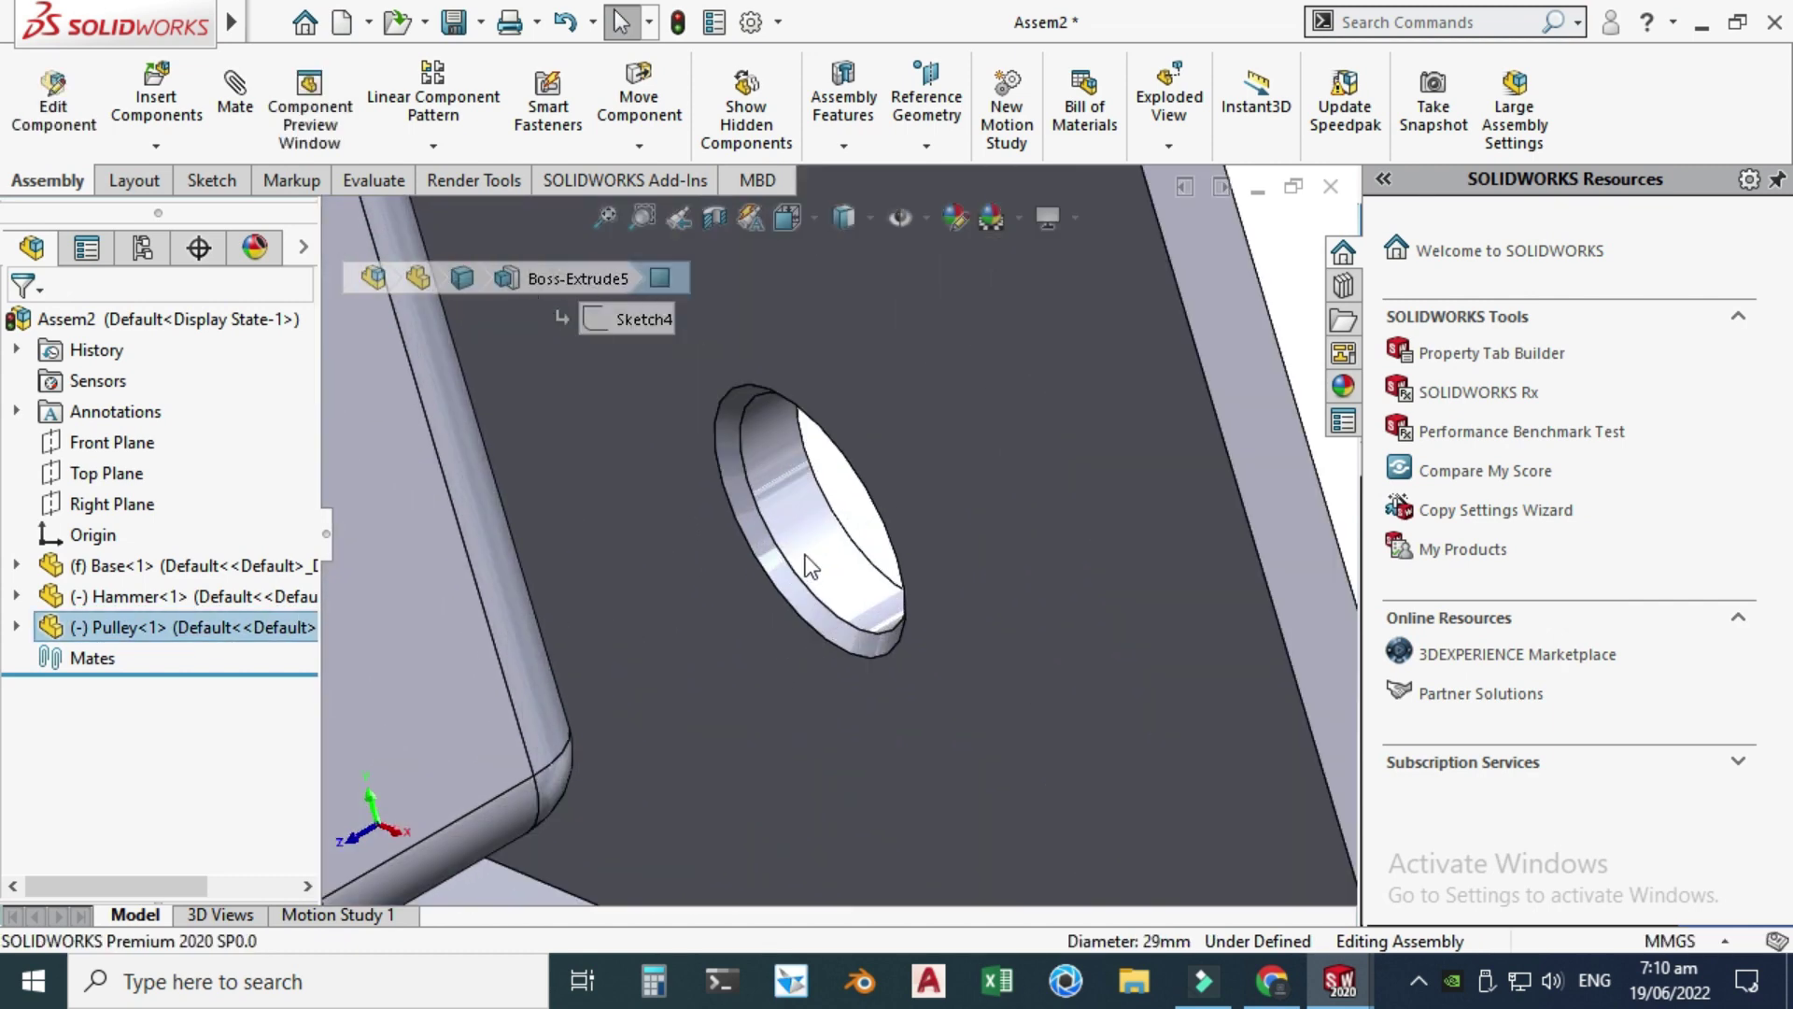
{"action": "left_click", "coordinate": [804, 549], "text": "ctrl"}
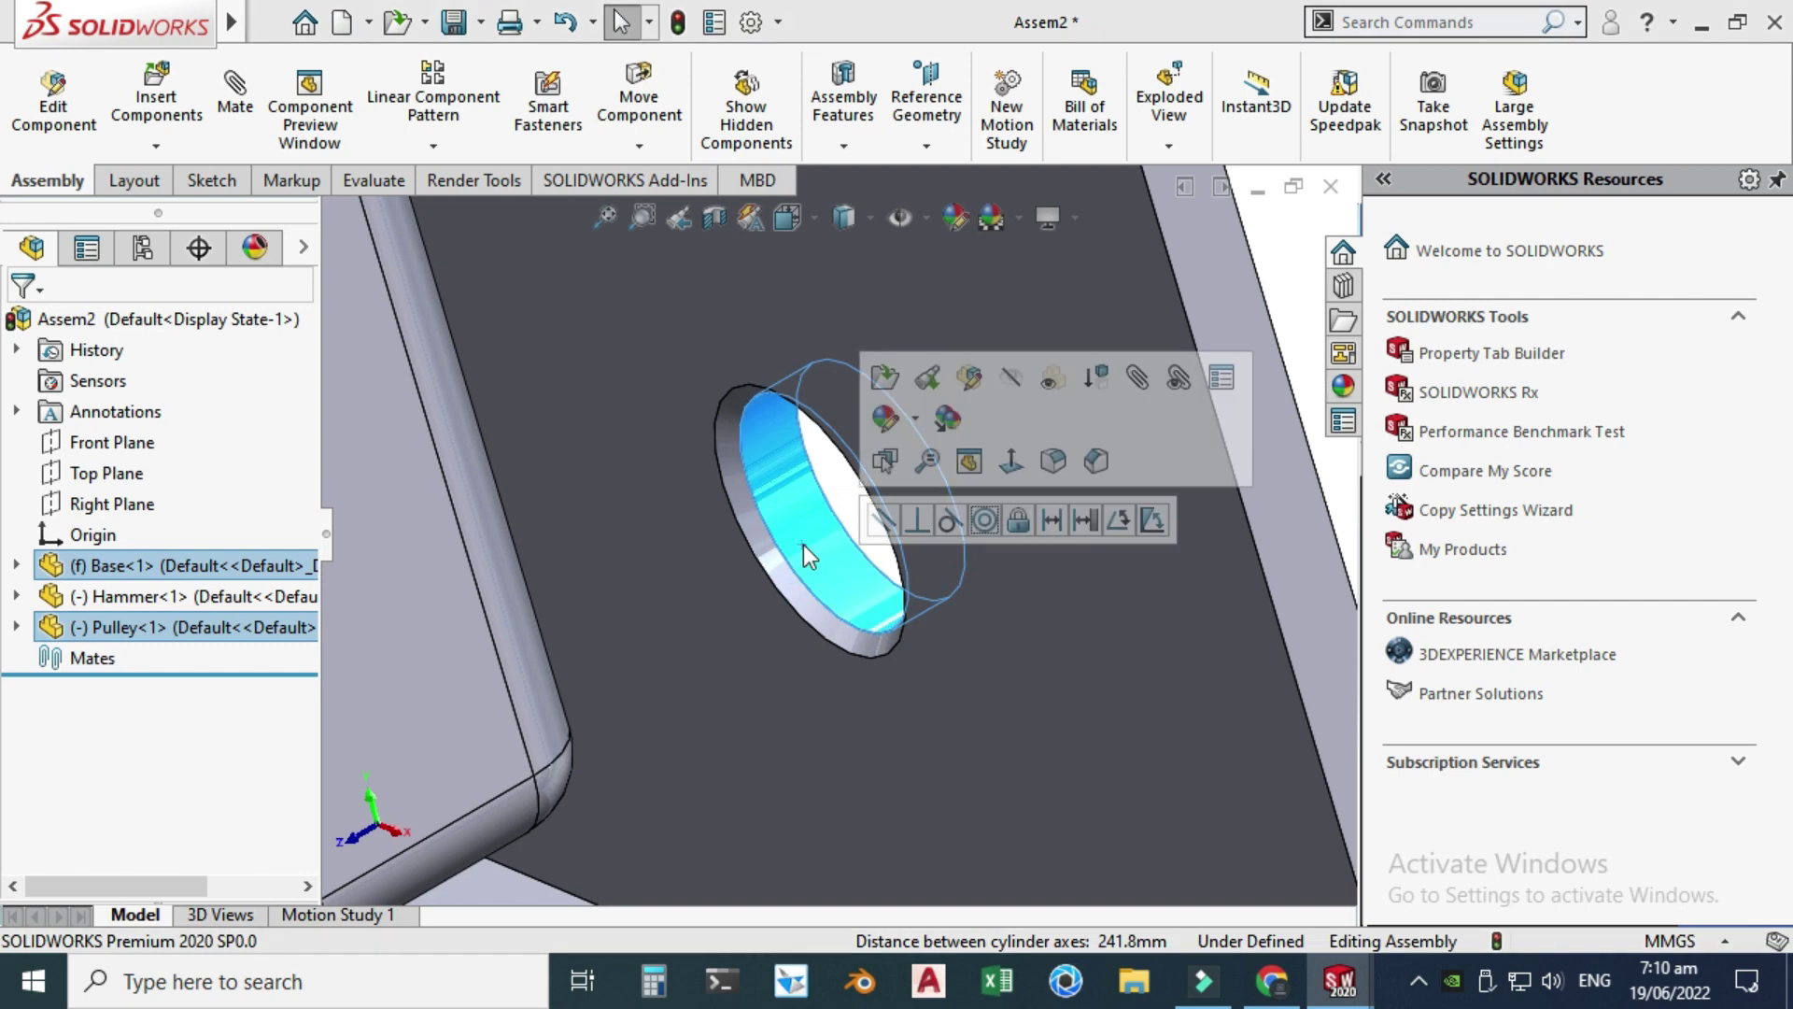
{"action": "left_click", "coordinate": [985, 520]}
{"action": "scroll", "coordinate": [820, 456], "scroll_direction": "up", "scroll_amount": 5}
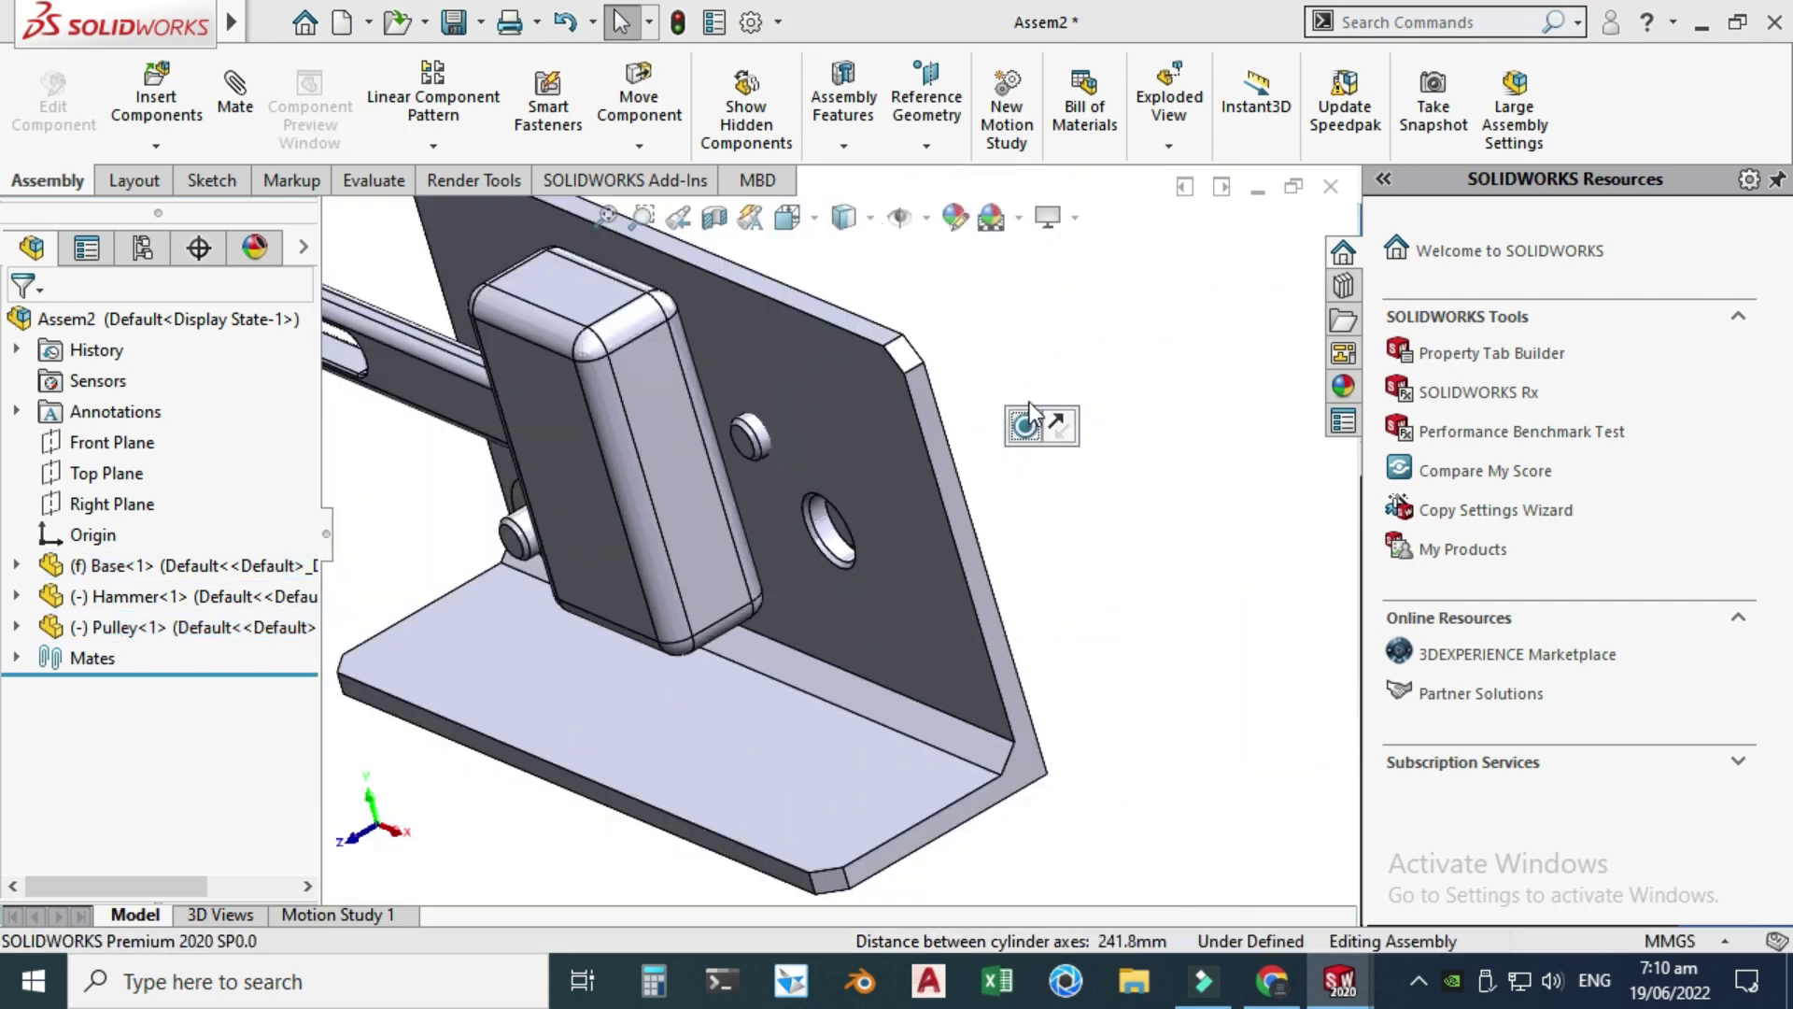
- Slide the Pulley along its axis by its crank pin so the disc sits in front of the Base plate
{"action": "scroll", "coordinate": [820, 456], "scroll_direction": "down", "scroll_amount": 4}
{"action": "left_click", "coordinate": [738, 516]}
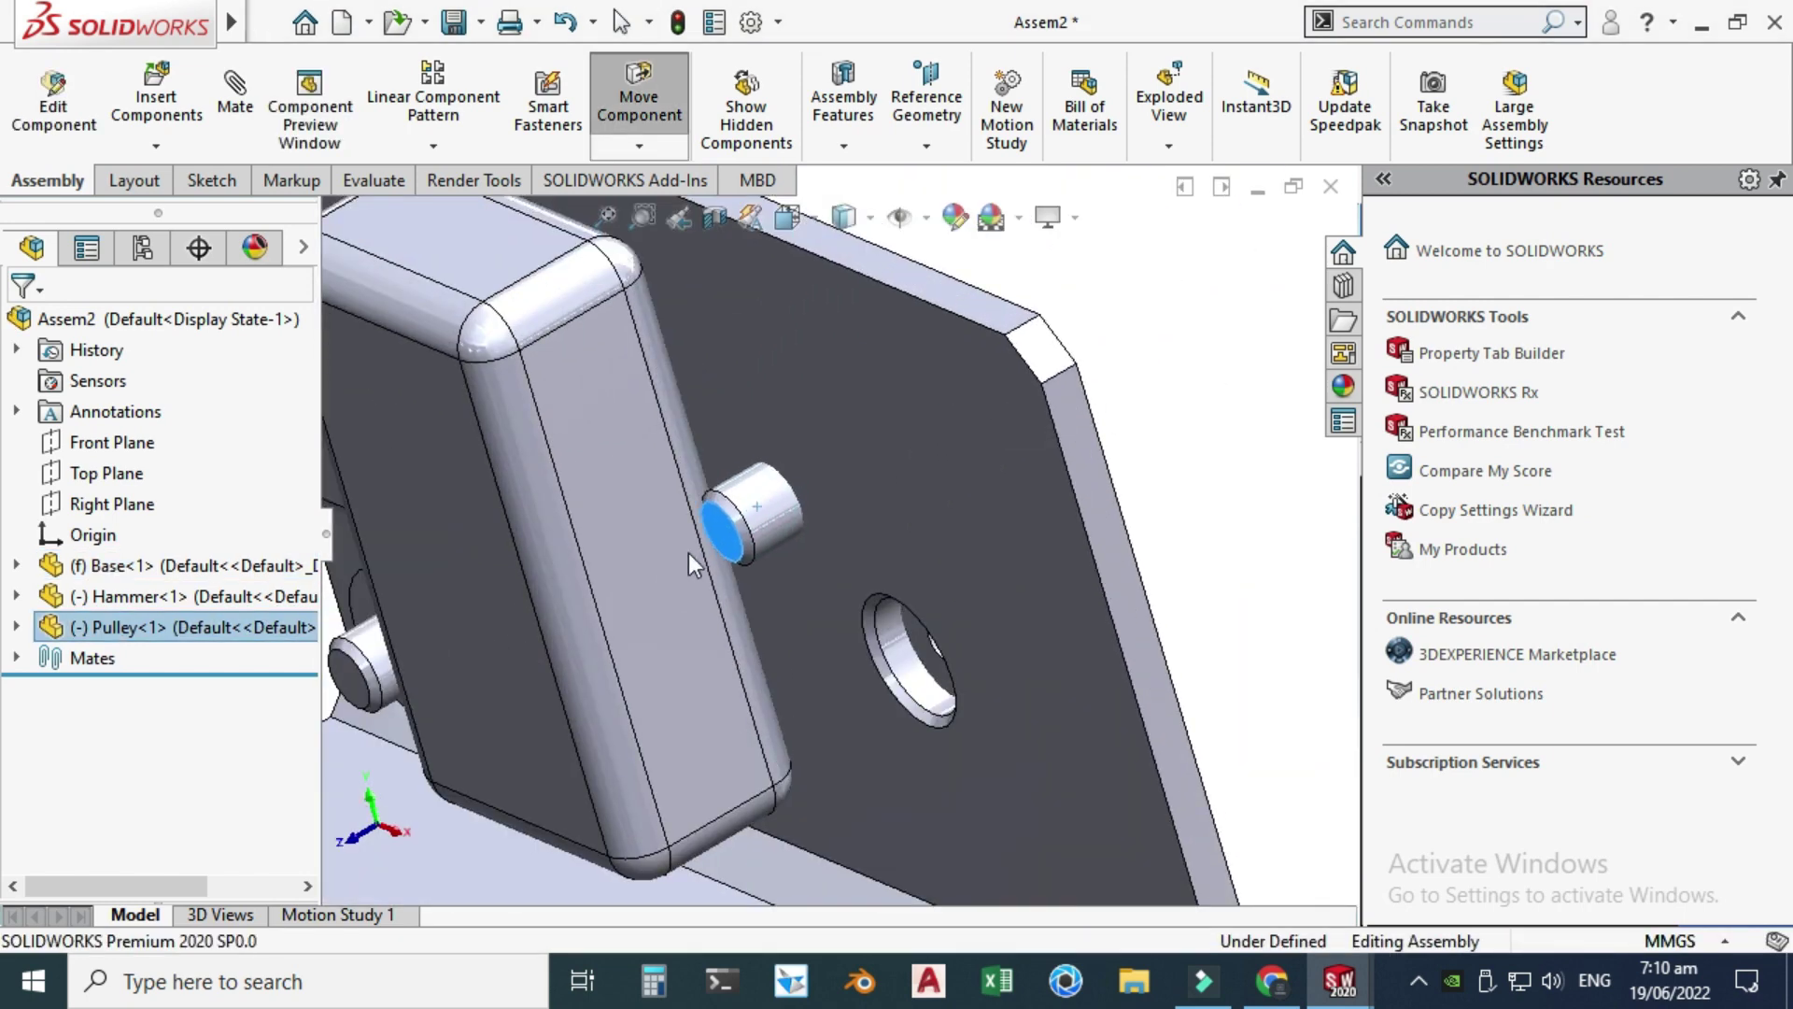
{"action": "scroll", "coordinate": [654, 574], "scroll_direction": "down", "scroll_amount": 2}
{"action": "scroll", "coordinate": [598, 612], "scroll_direction": "up", "scroll_amount": 5}
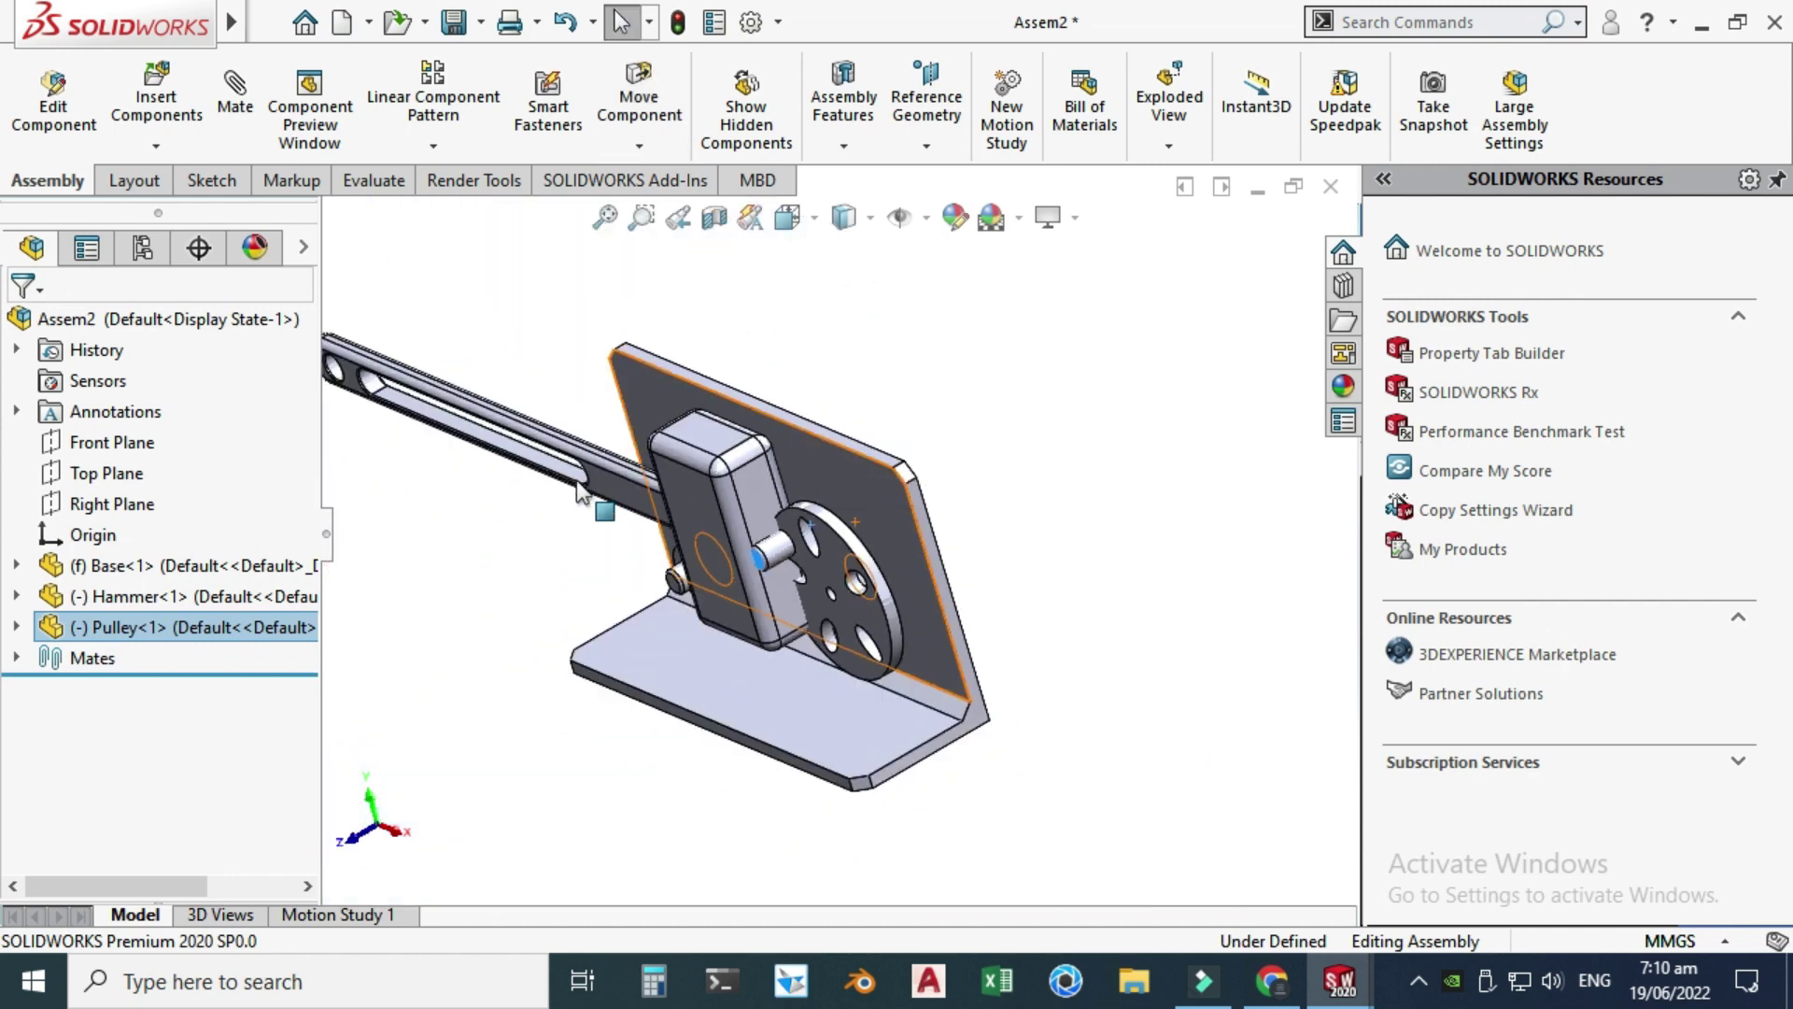
- Move the Hammer away from the Base by its arm so it is clear of the Pulley
{"action": "scroll", "coordinate": [598, 509], "scroll_direction": "up", "scroll_amount": 2}
{"action": "scroll", "coordinate": [597, 509], "scroll_direction": "down", "scroll_amount": 3}
{"action": "scroll", "coordinate": [794, 523], "scroll_direction": "up", "scroll_amount": 3}
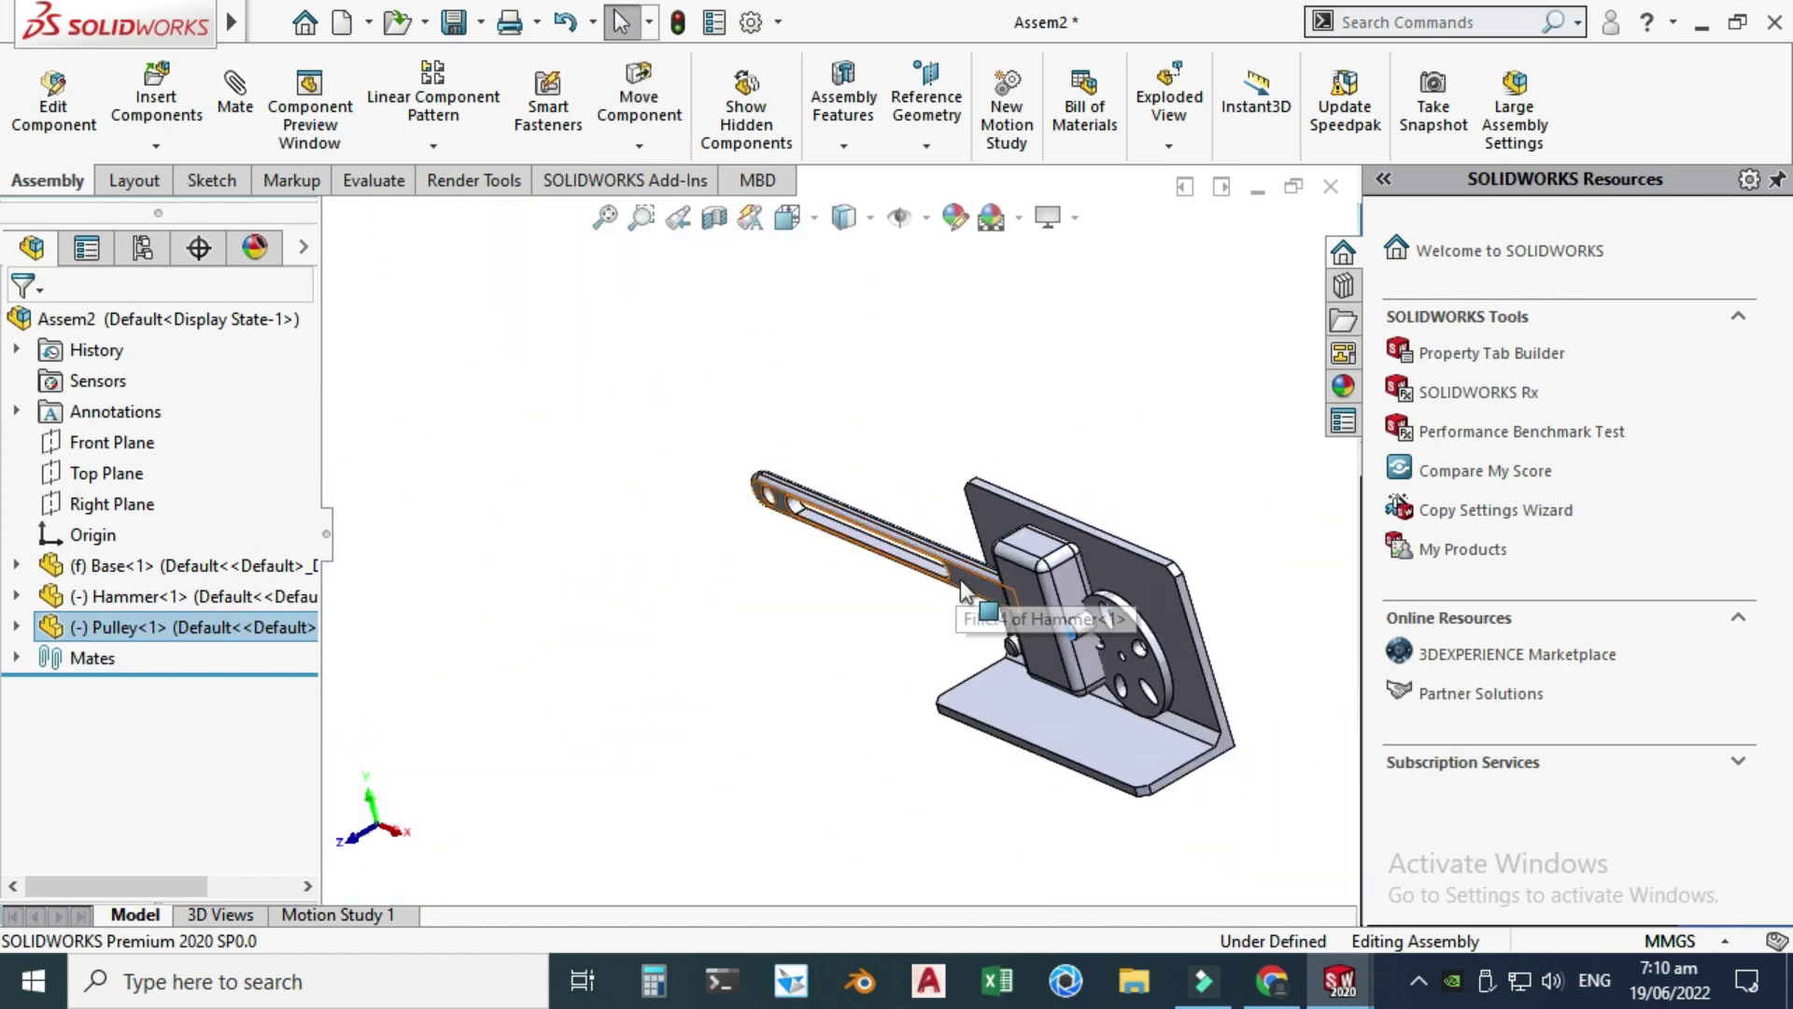
{"action": "left_click_drag", "start_coordinate": [960, 579], "coordinate": [663, 472]}
{"action": "scroll", "coordinate": [1164, 652], "scroll_direction": "down", "scroll_amount": 3}
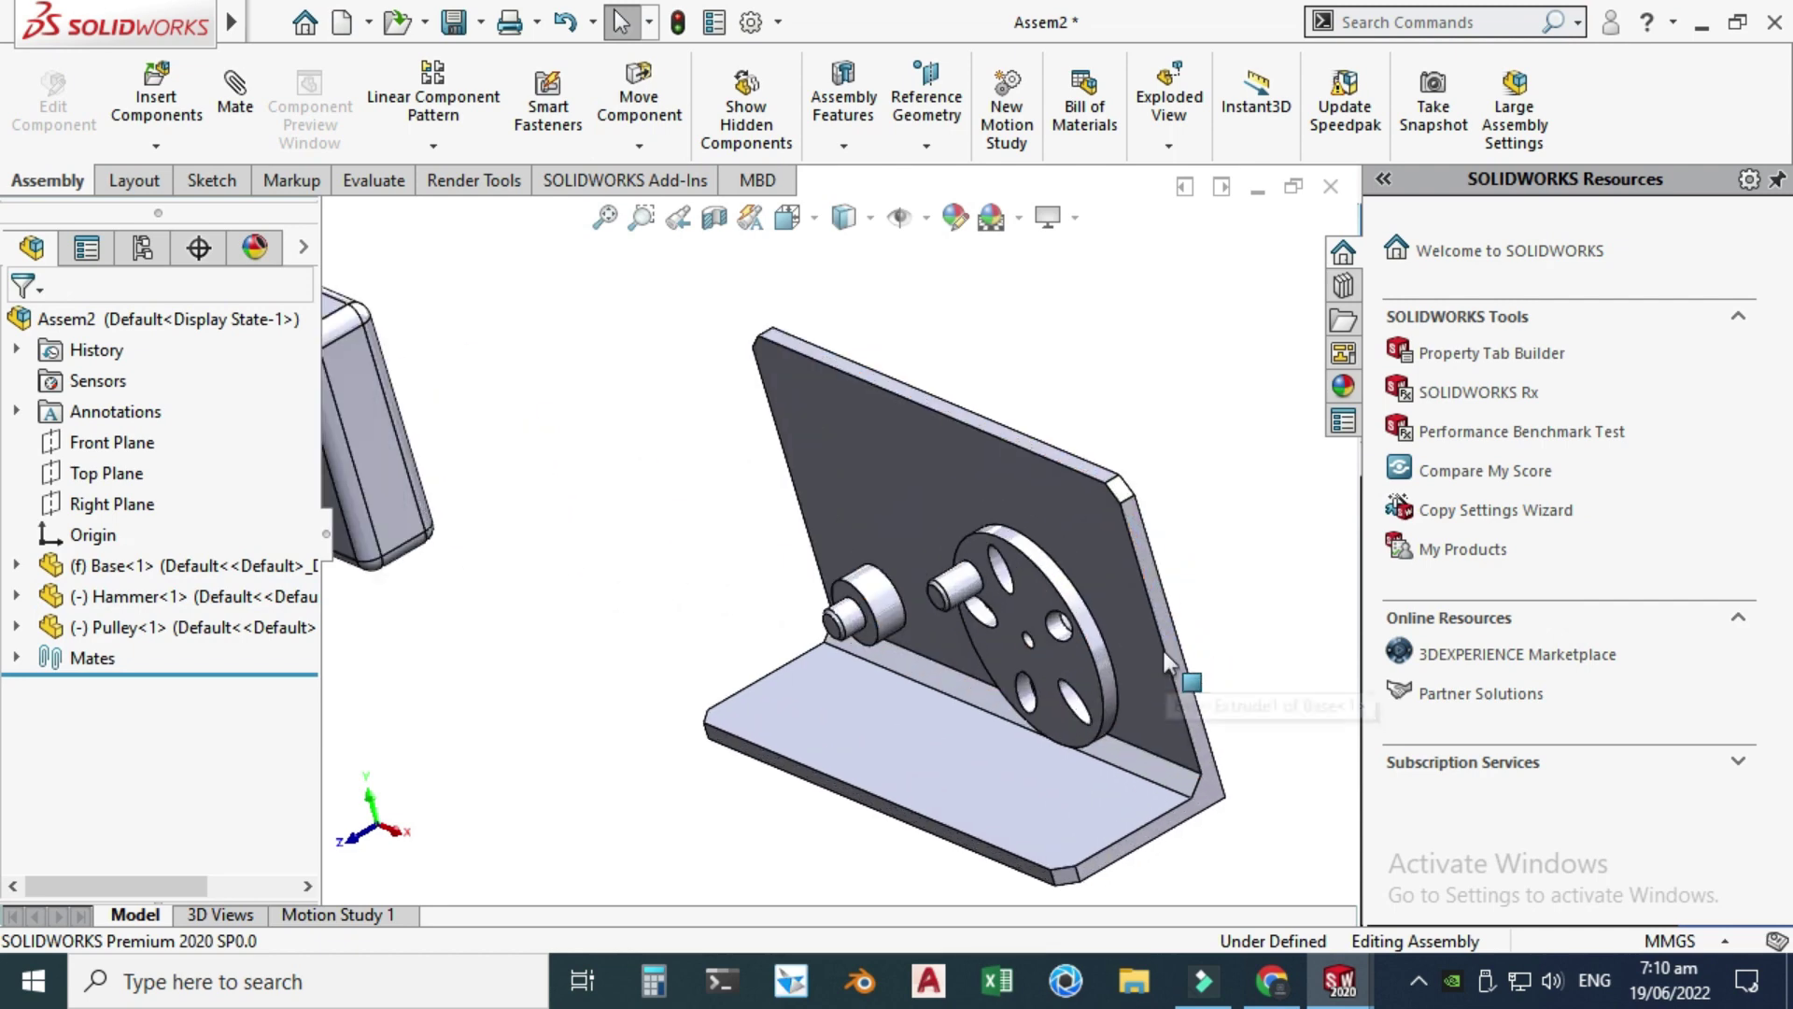
- Slide the Pulley further out from the Base plate by its disc to expose its rear shaft
{"action": "scroll", "coordinate": [1164, 652], "scroll_direction": "down", "scroll_amount": 4}
{"action": "left_click", "coordinate": [865, 708]}
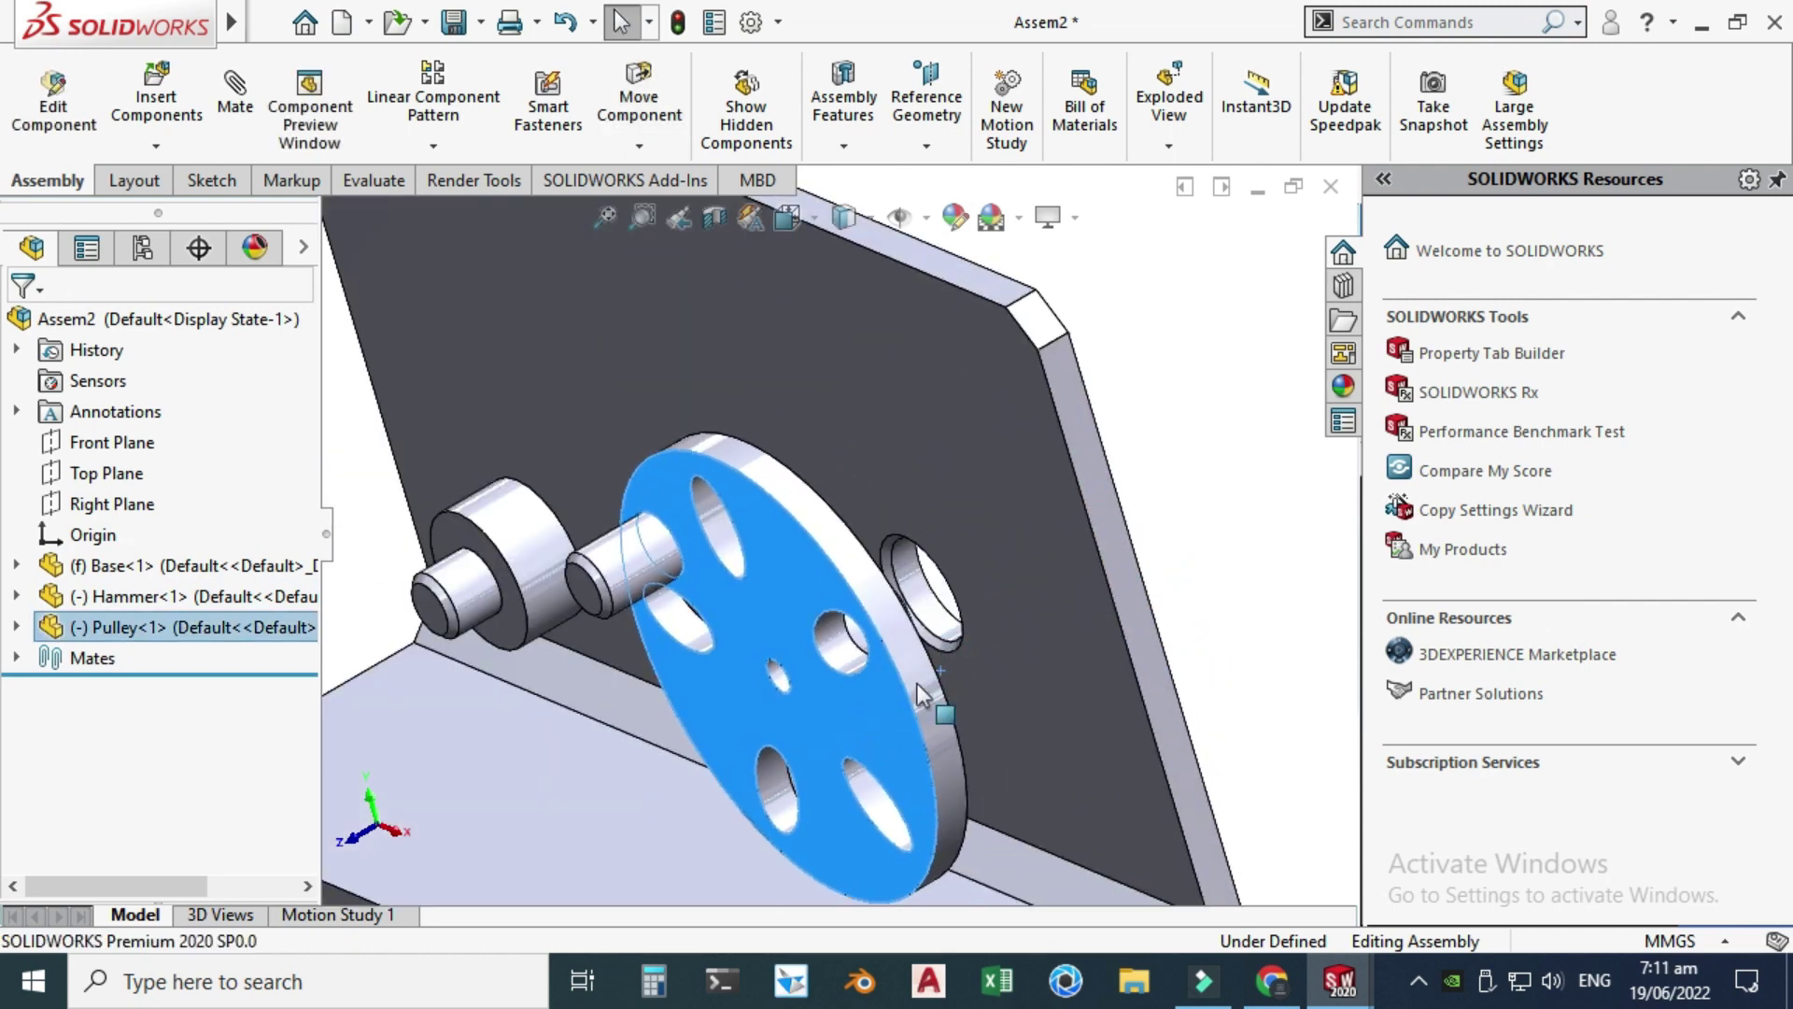
{"action": "scroll", "coordinate": [917, 684], "scroll_direction": "up", "scroll_amount": 3}
{"action": "middle_click_drag", "start_coordinate": [899, 607], "coordinate": [787, 556]}
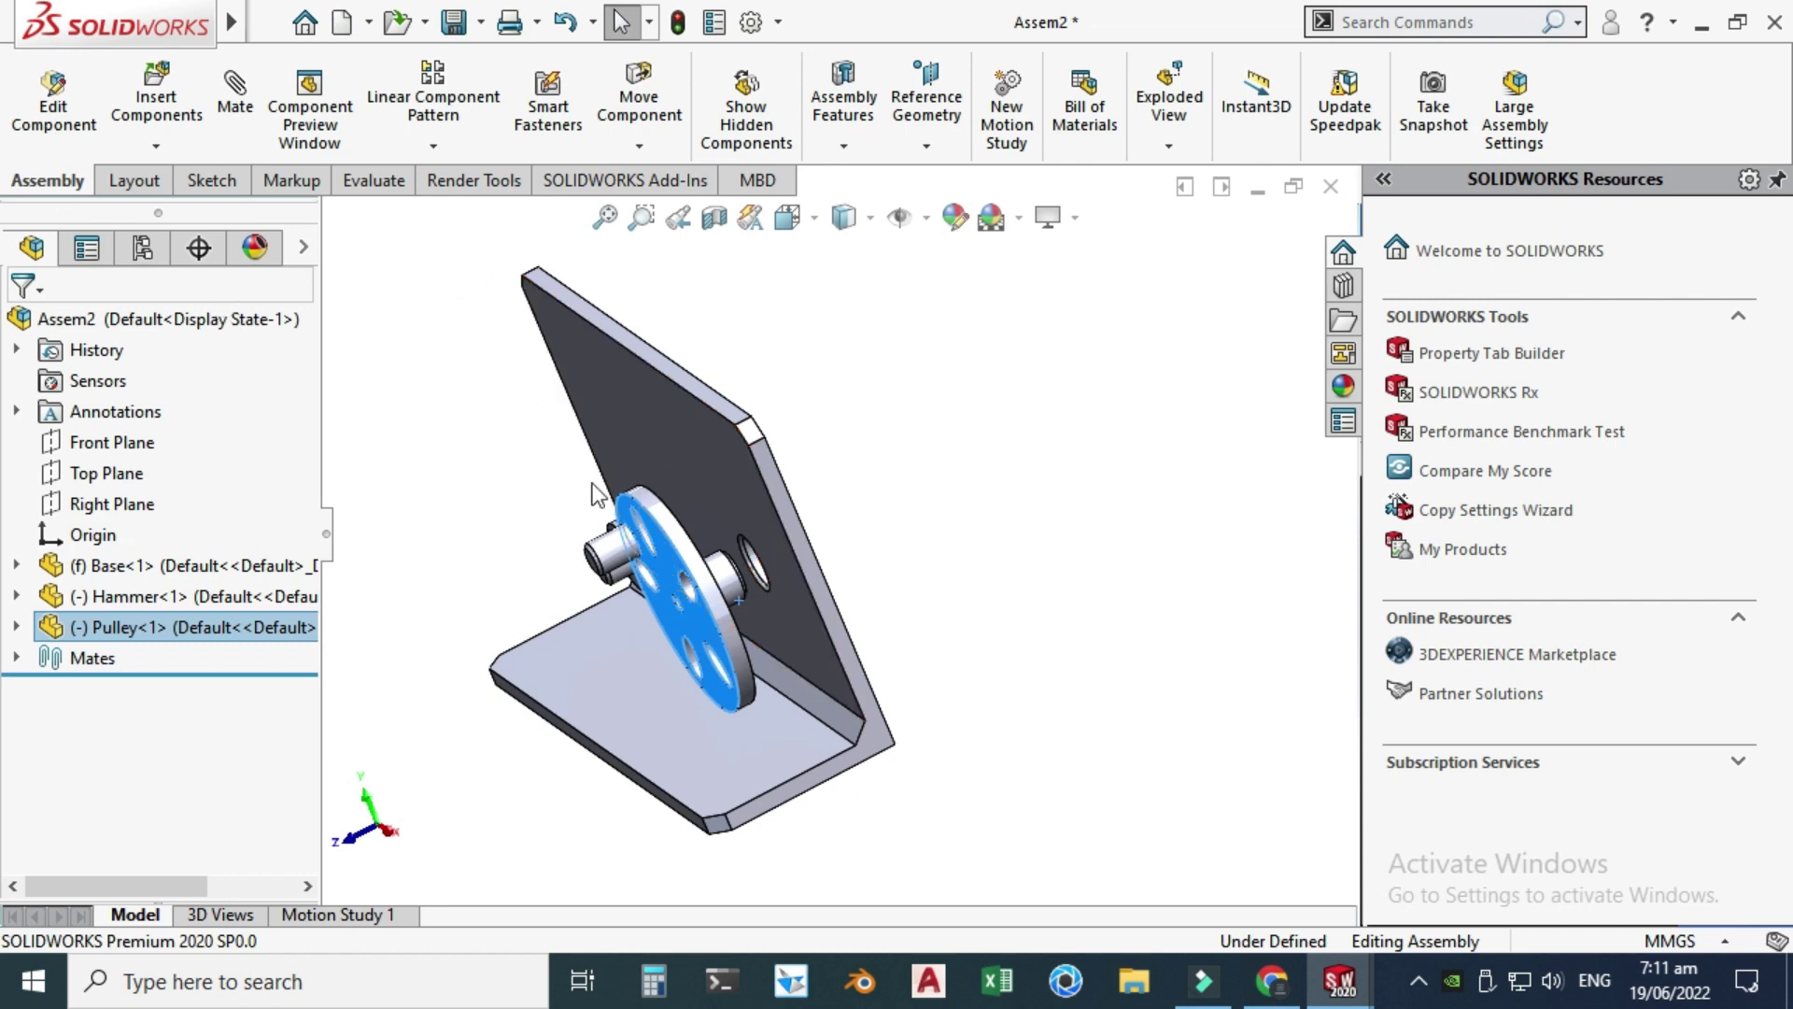
{"action": "left_click", "coordinate": [929, 420]}
- Set up a 5 mm distance mate between the Base plate's front face and the back face of the Pulley disc
{"action": "scroll", "coordinate": [738, 538], "scroll_direction": "down", "scroll_amount": 3}
{"action": "left_click", "coordinate": [724, 447]}
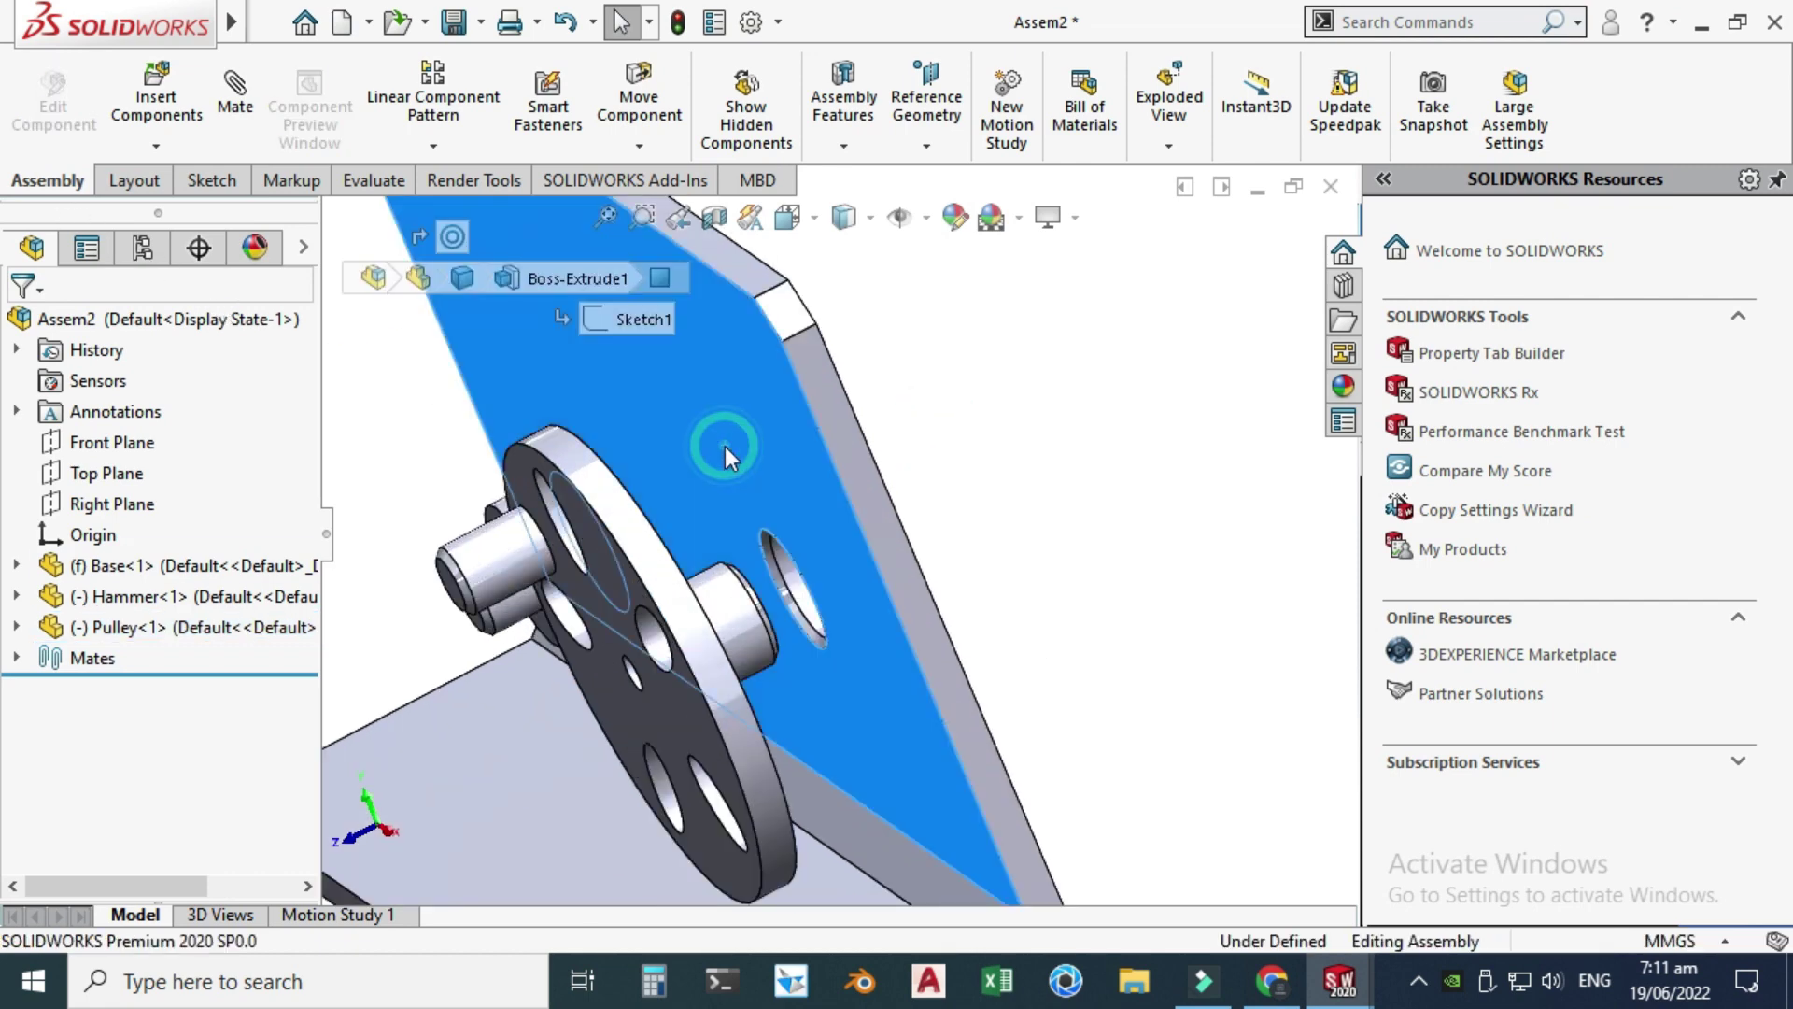
{"action": "scroll", "coordinate": [721, 547], "scroll_direction": "down", "scroll_amount": 5}
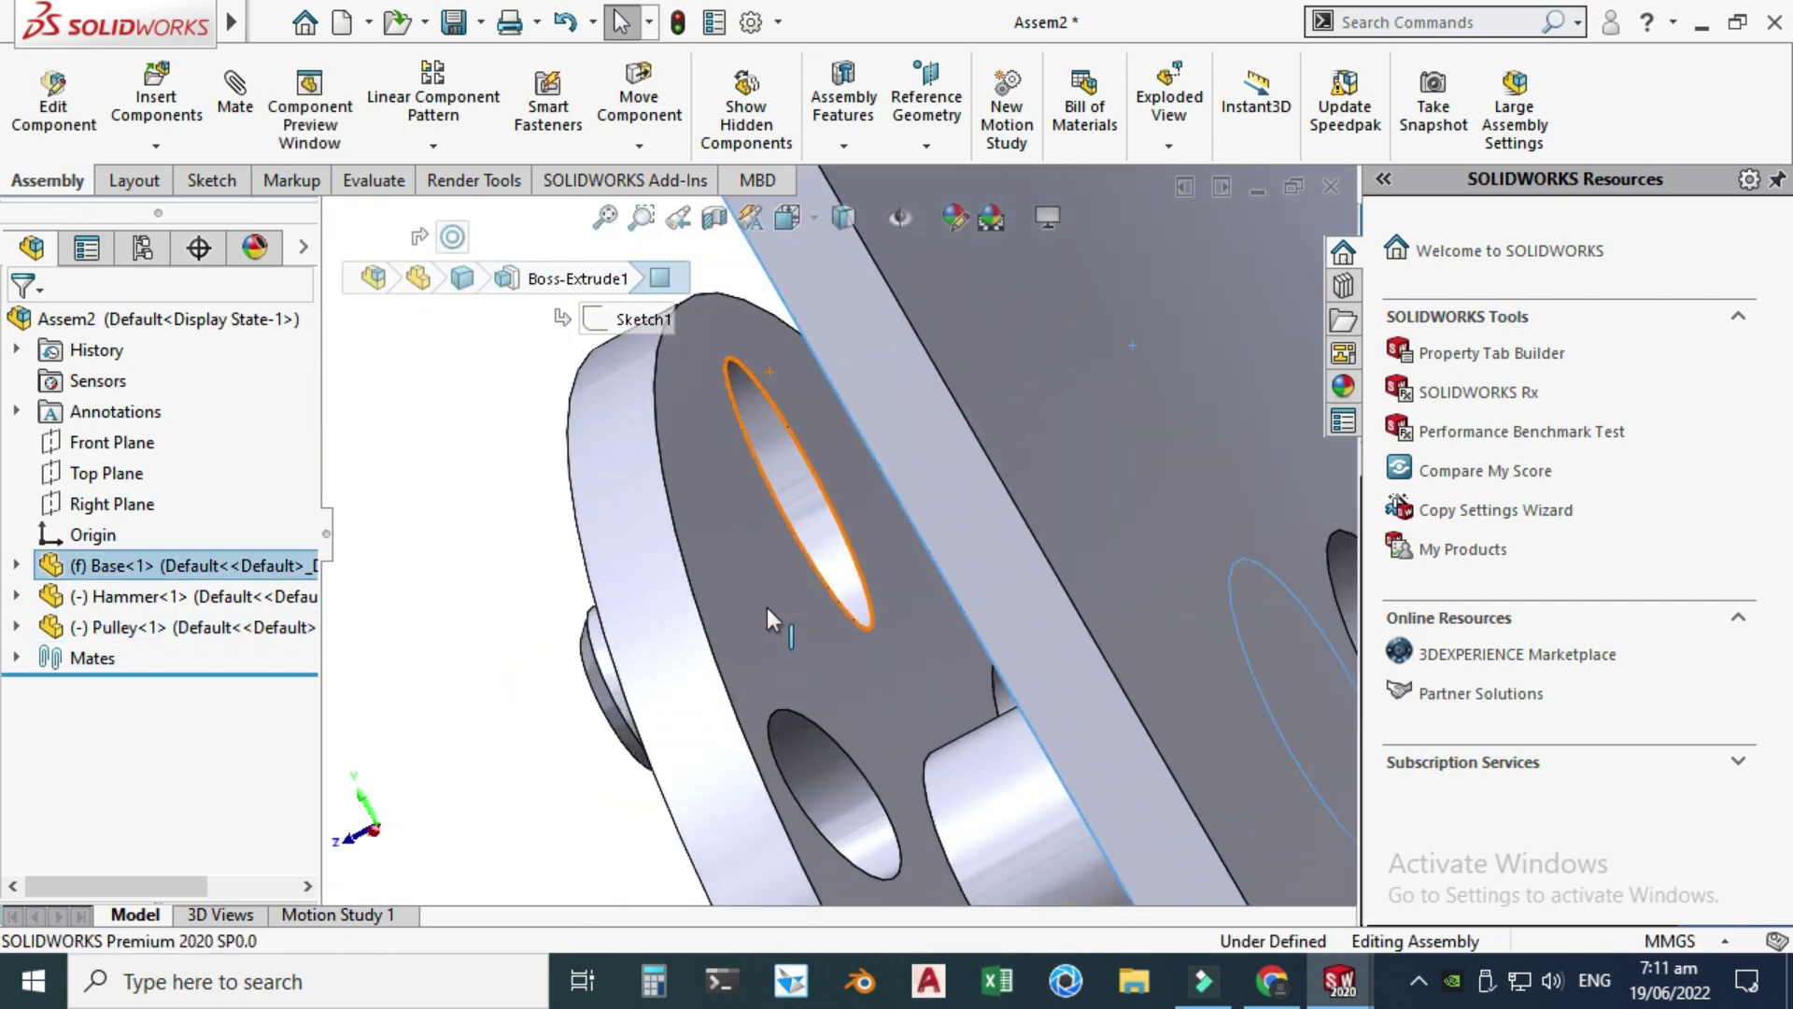
{"action": "left_click", "coordinate": [766, 607], "text": "ctrl"}
{"action": "middle_click_drag", "start_coordinate": [766, 586], "coordinate": [351, 380]}
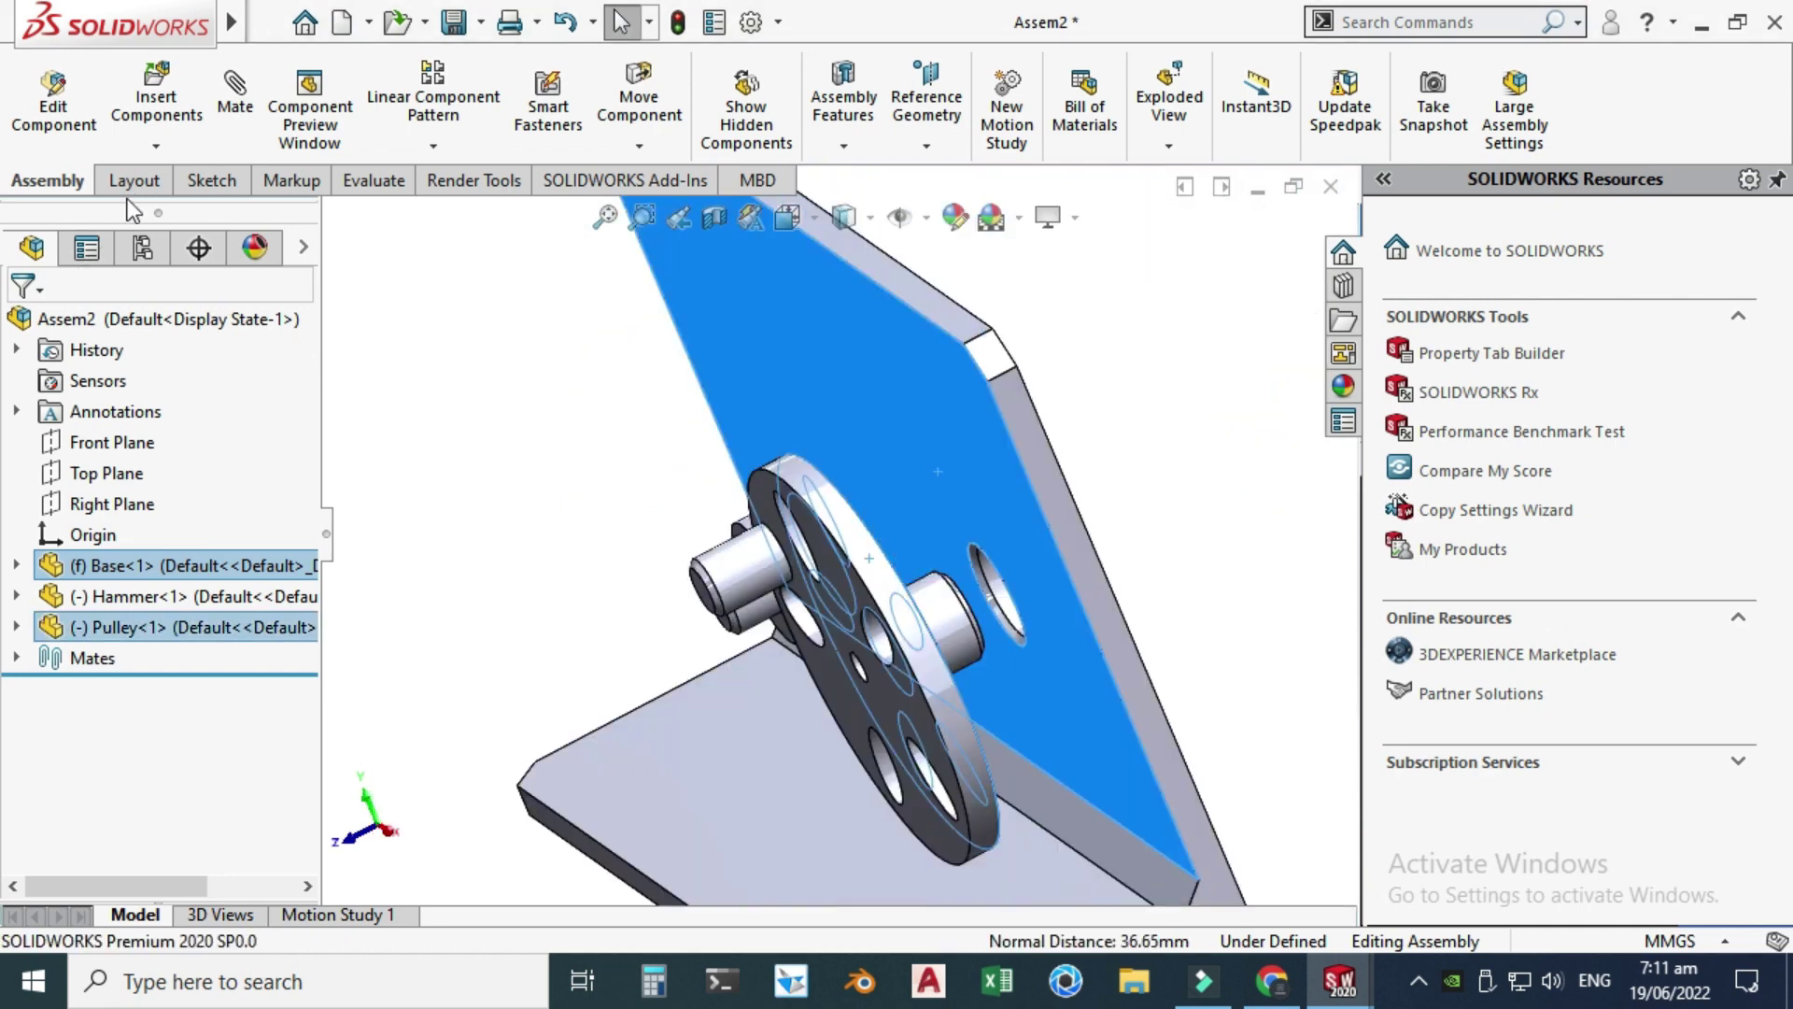
{"action": "left_click", "coordinate": [234, 93]}
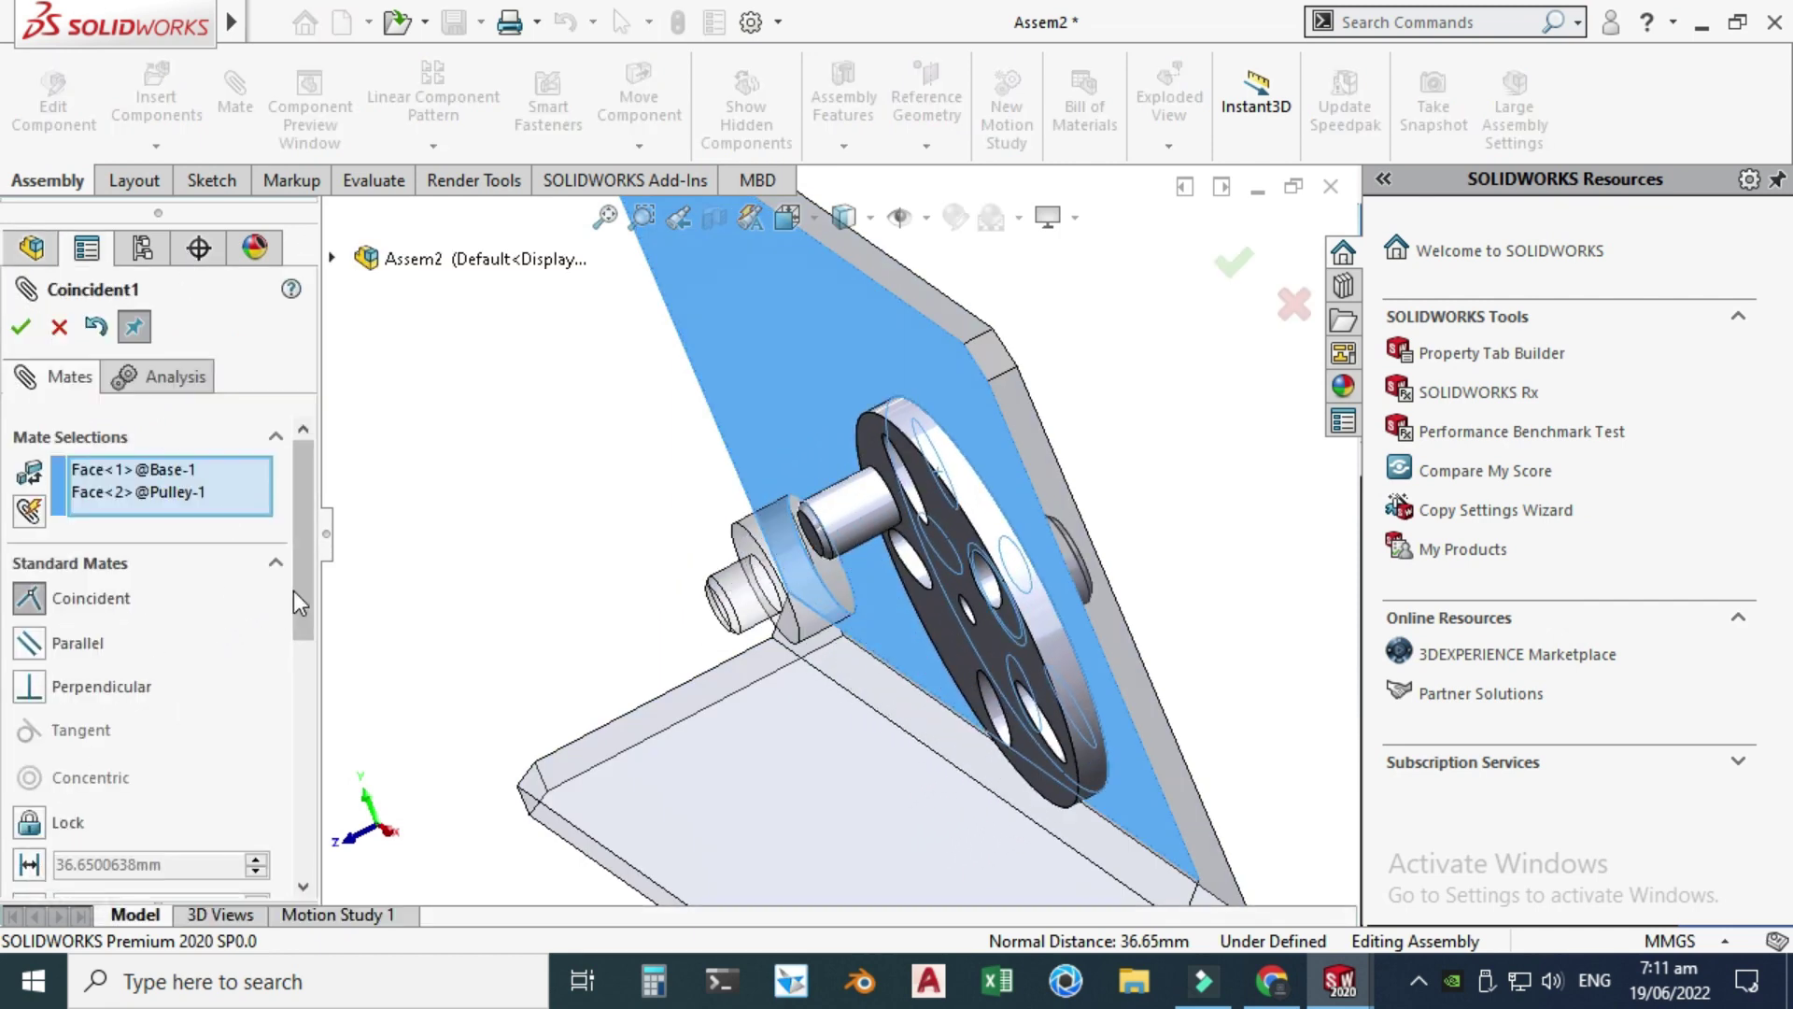
{"action": "left_click_drag", "start_coordinate": [293, 592], "coordinate": [289, 699]}
{"action": "left_click", "coordinate": [177, 651]}
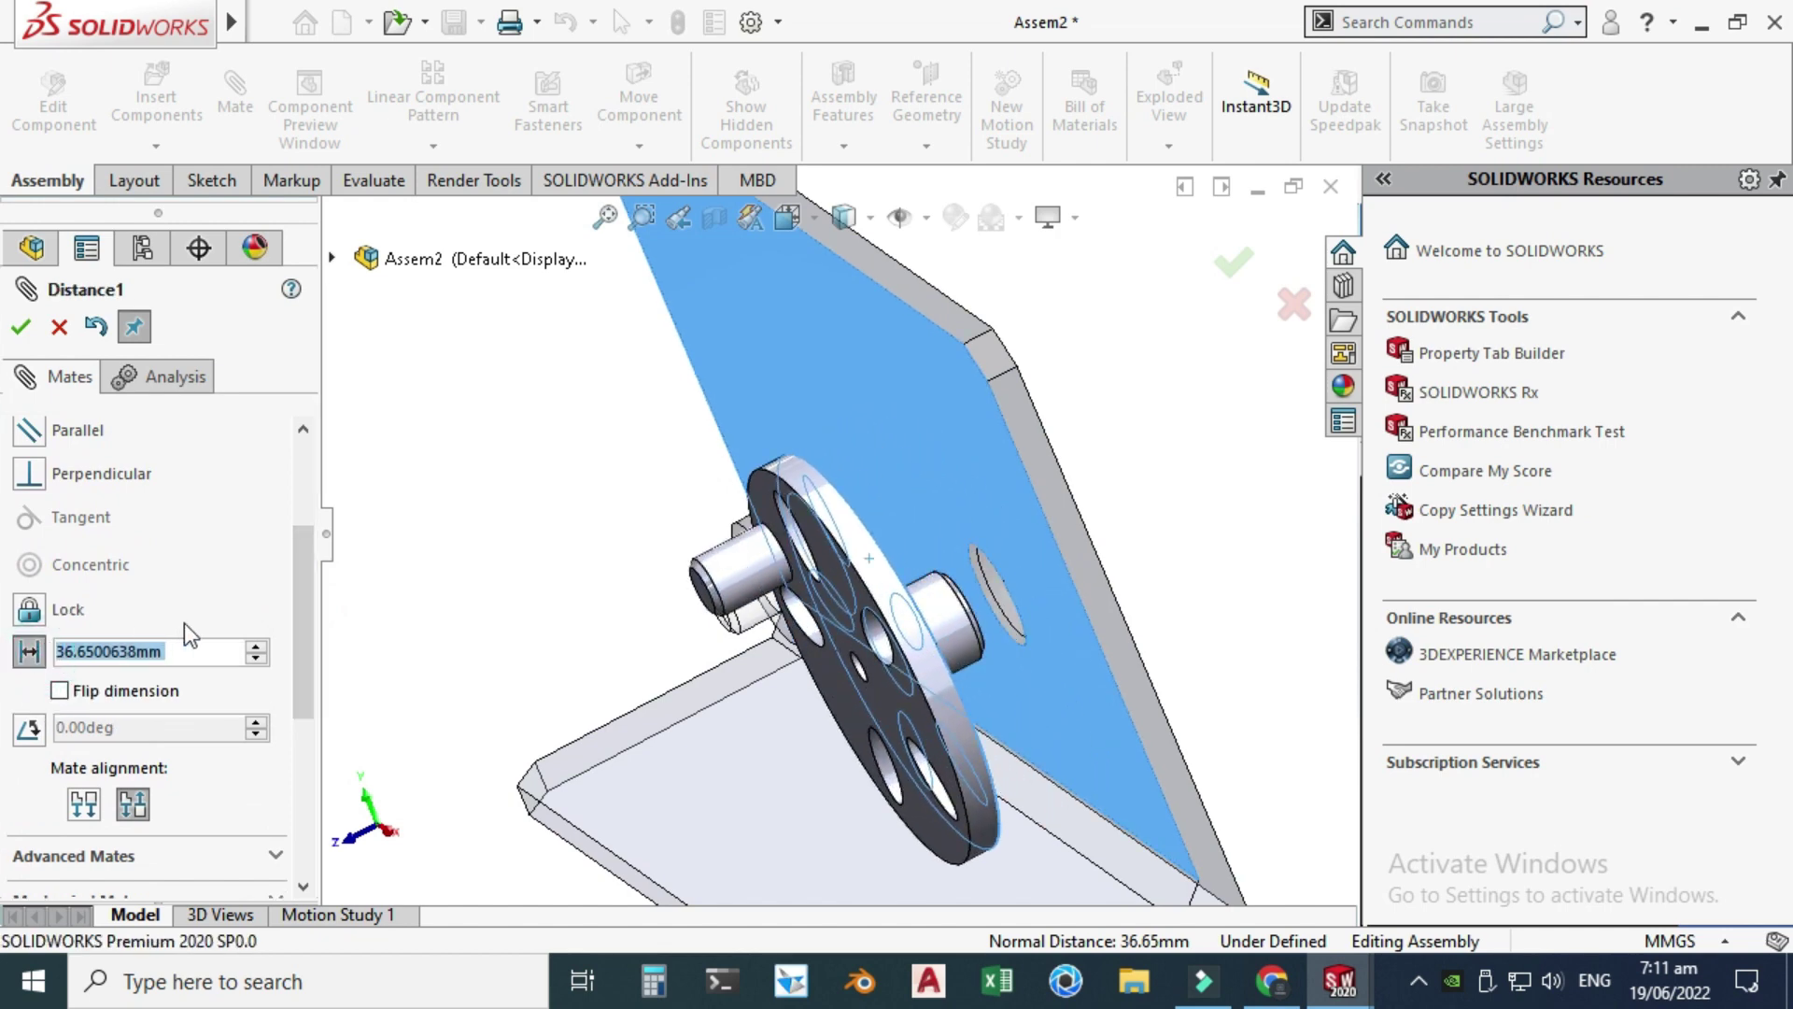
{"action": "type", "text": "5"}
{"action": "key", "text": "Return"}
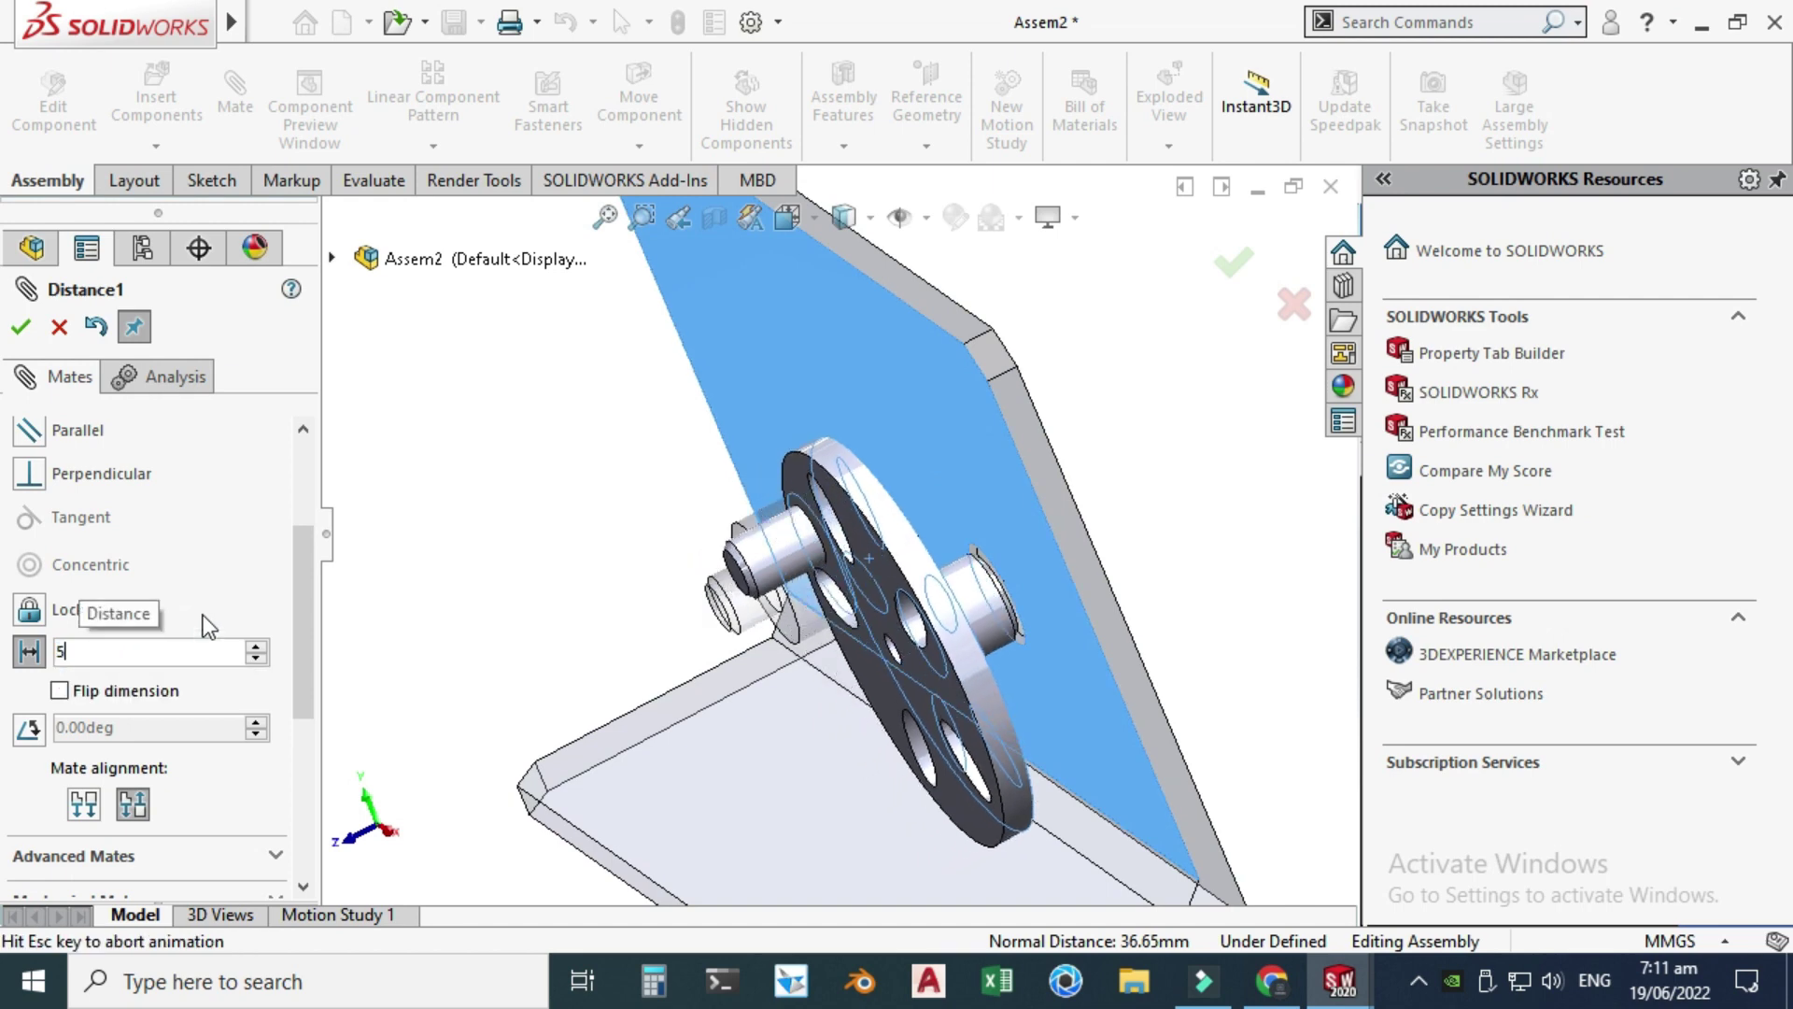
- Try a 10 mm distance in the Pulley mate while viewing the gap to the Base plate from above
{"action": "left_click", "coordinate": [787, 217]}
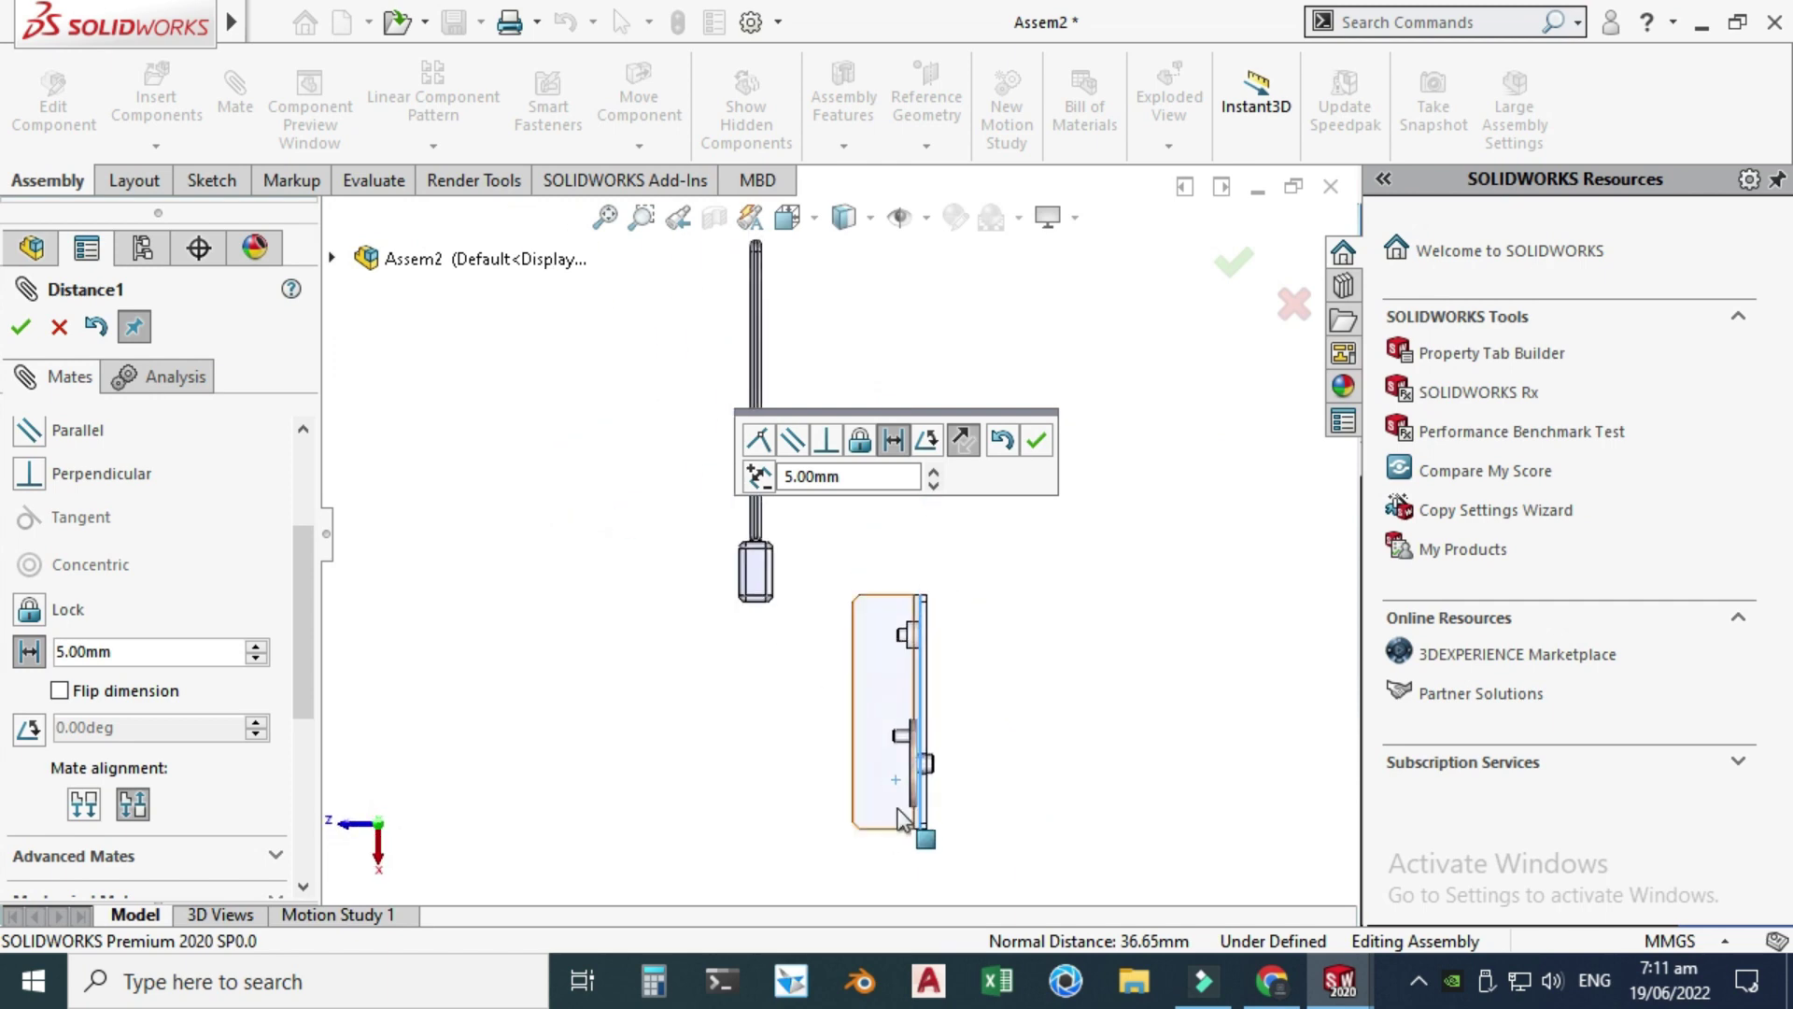
{"action": "scroll", "coordinate": [844, 351], "scroll_direction": "down", "scroll_amount": 4}
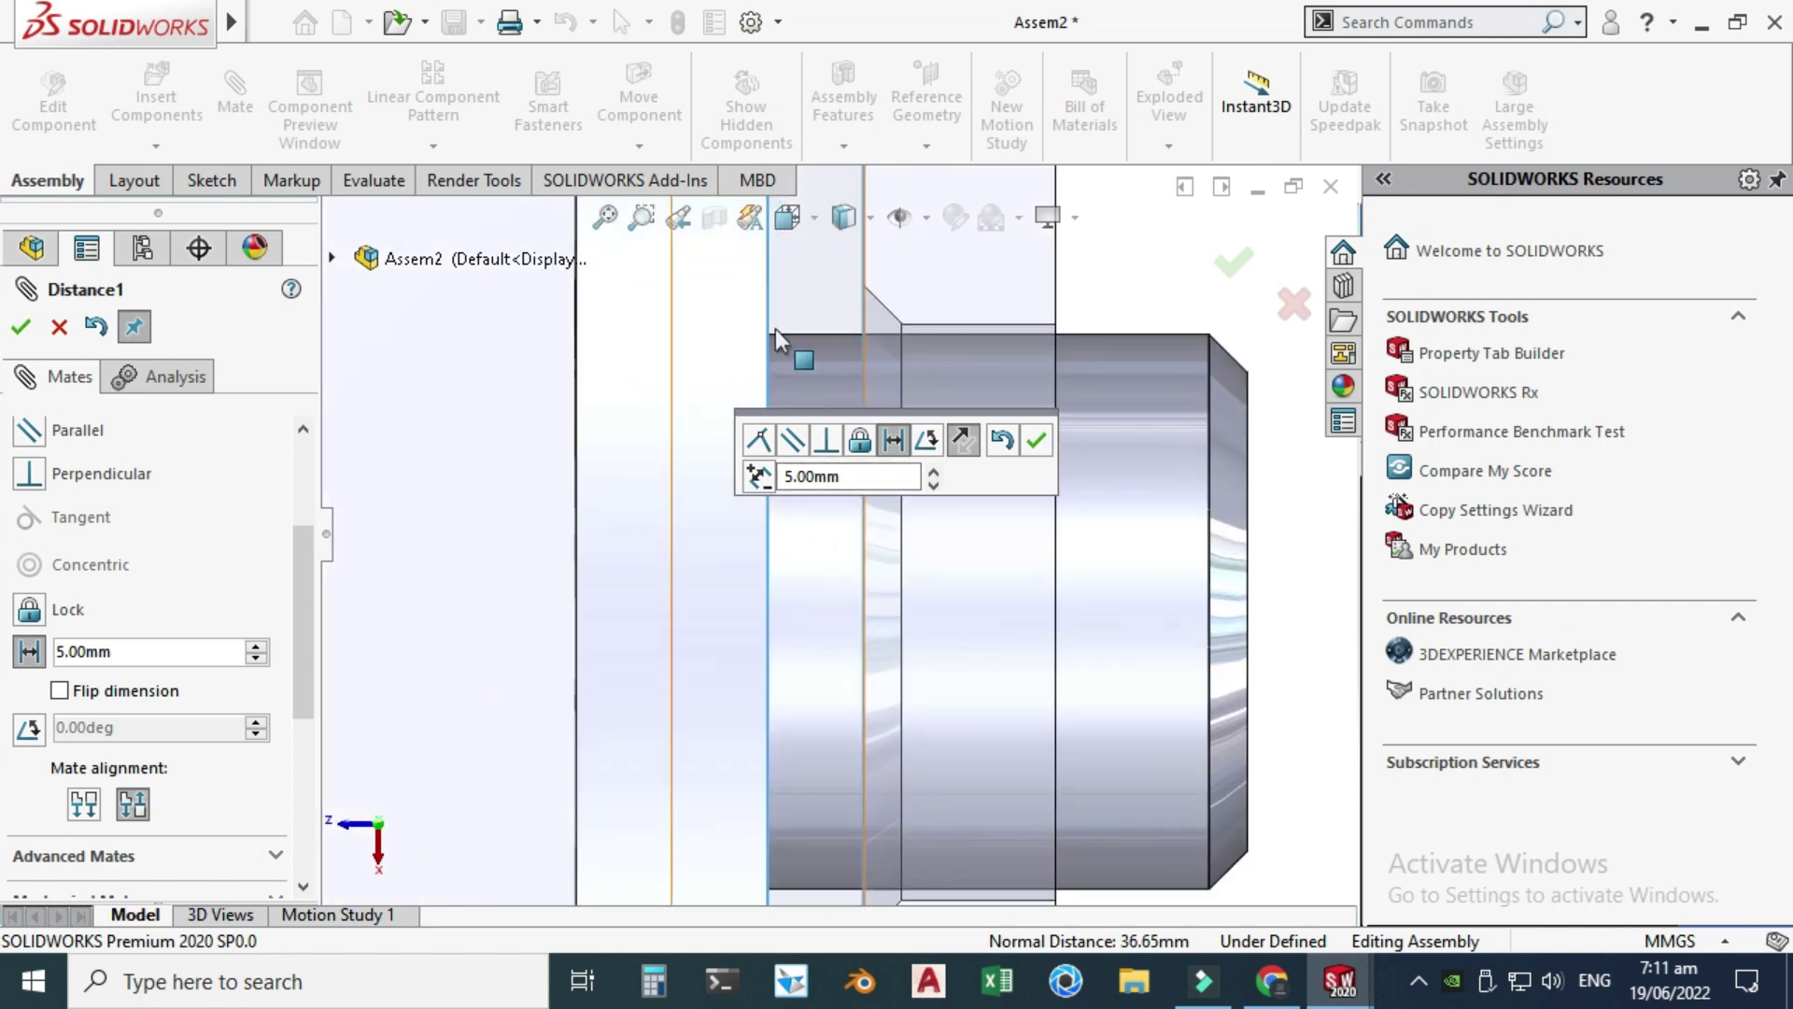
{"action": "double_click", "coordinate": [814, 478]}
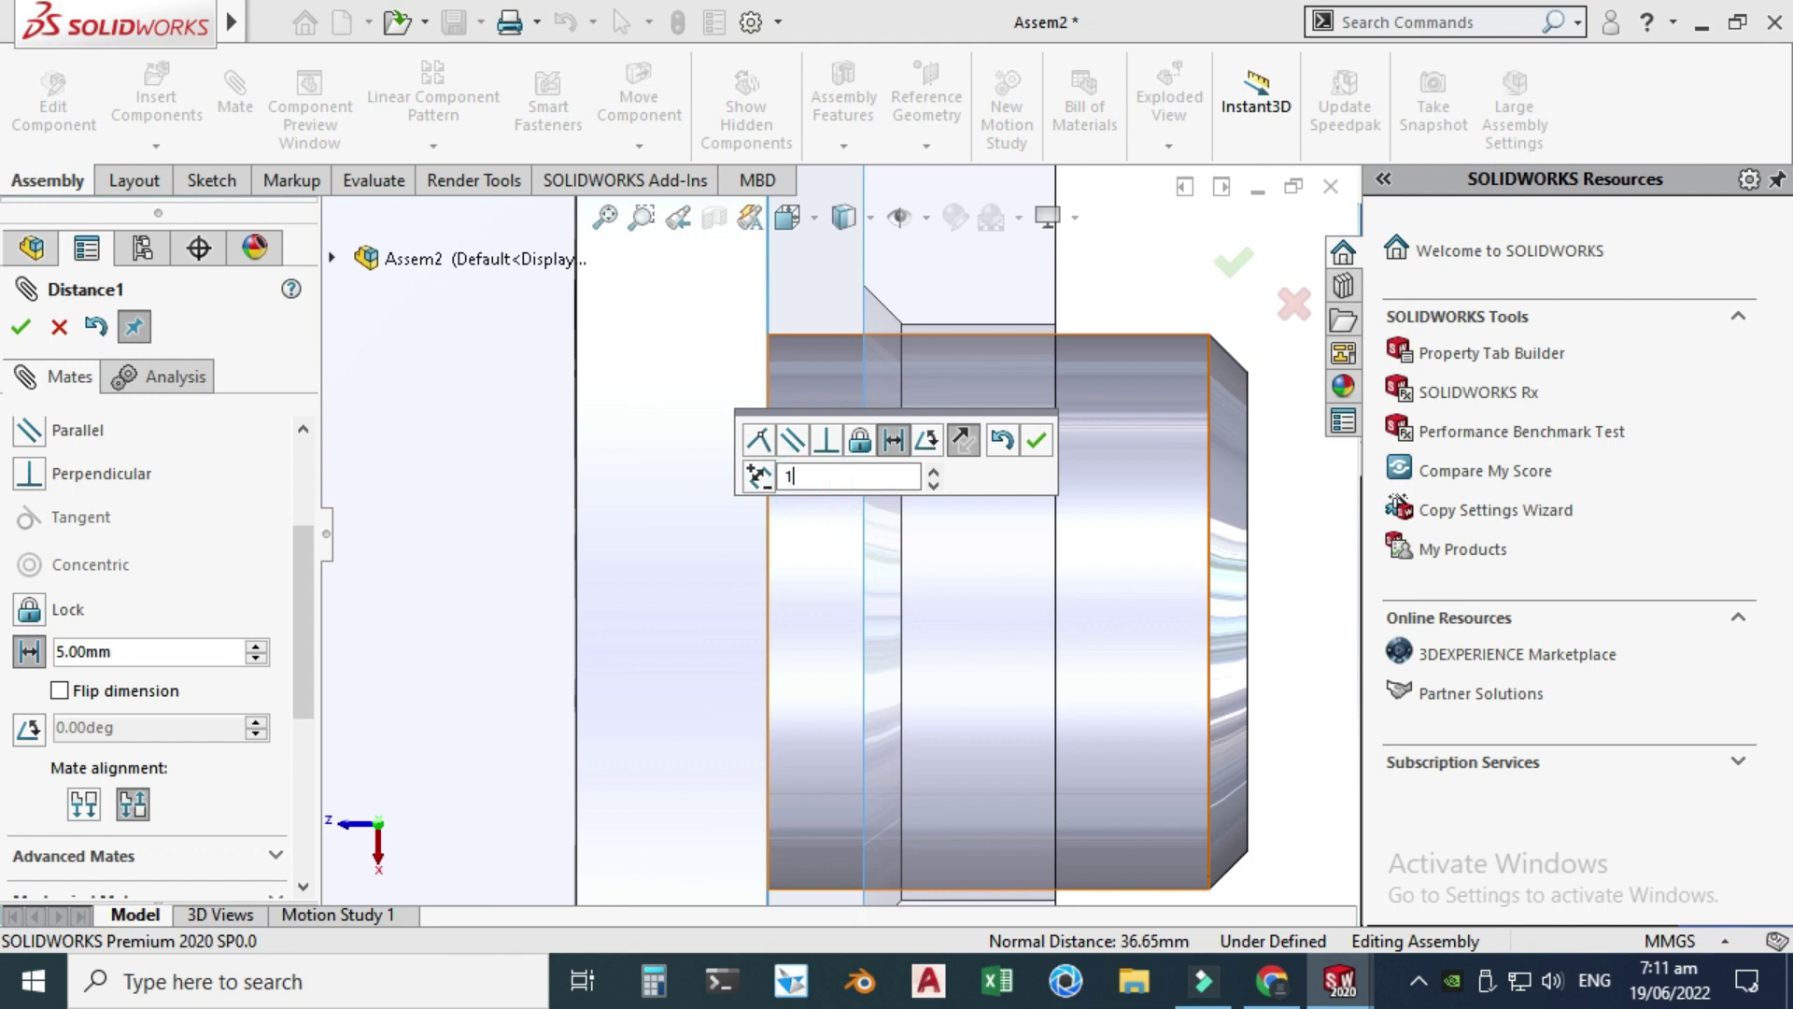
{"action": "type", "text": "10"}
{"action": "key", "text": "Return"}
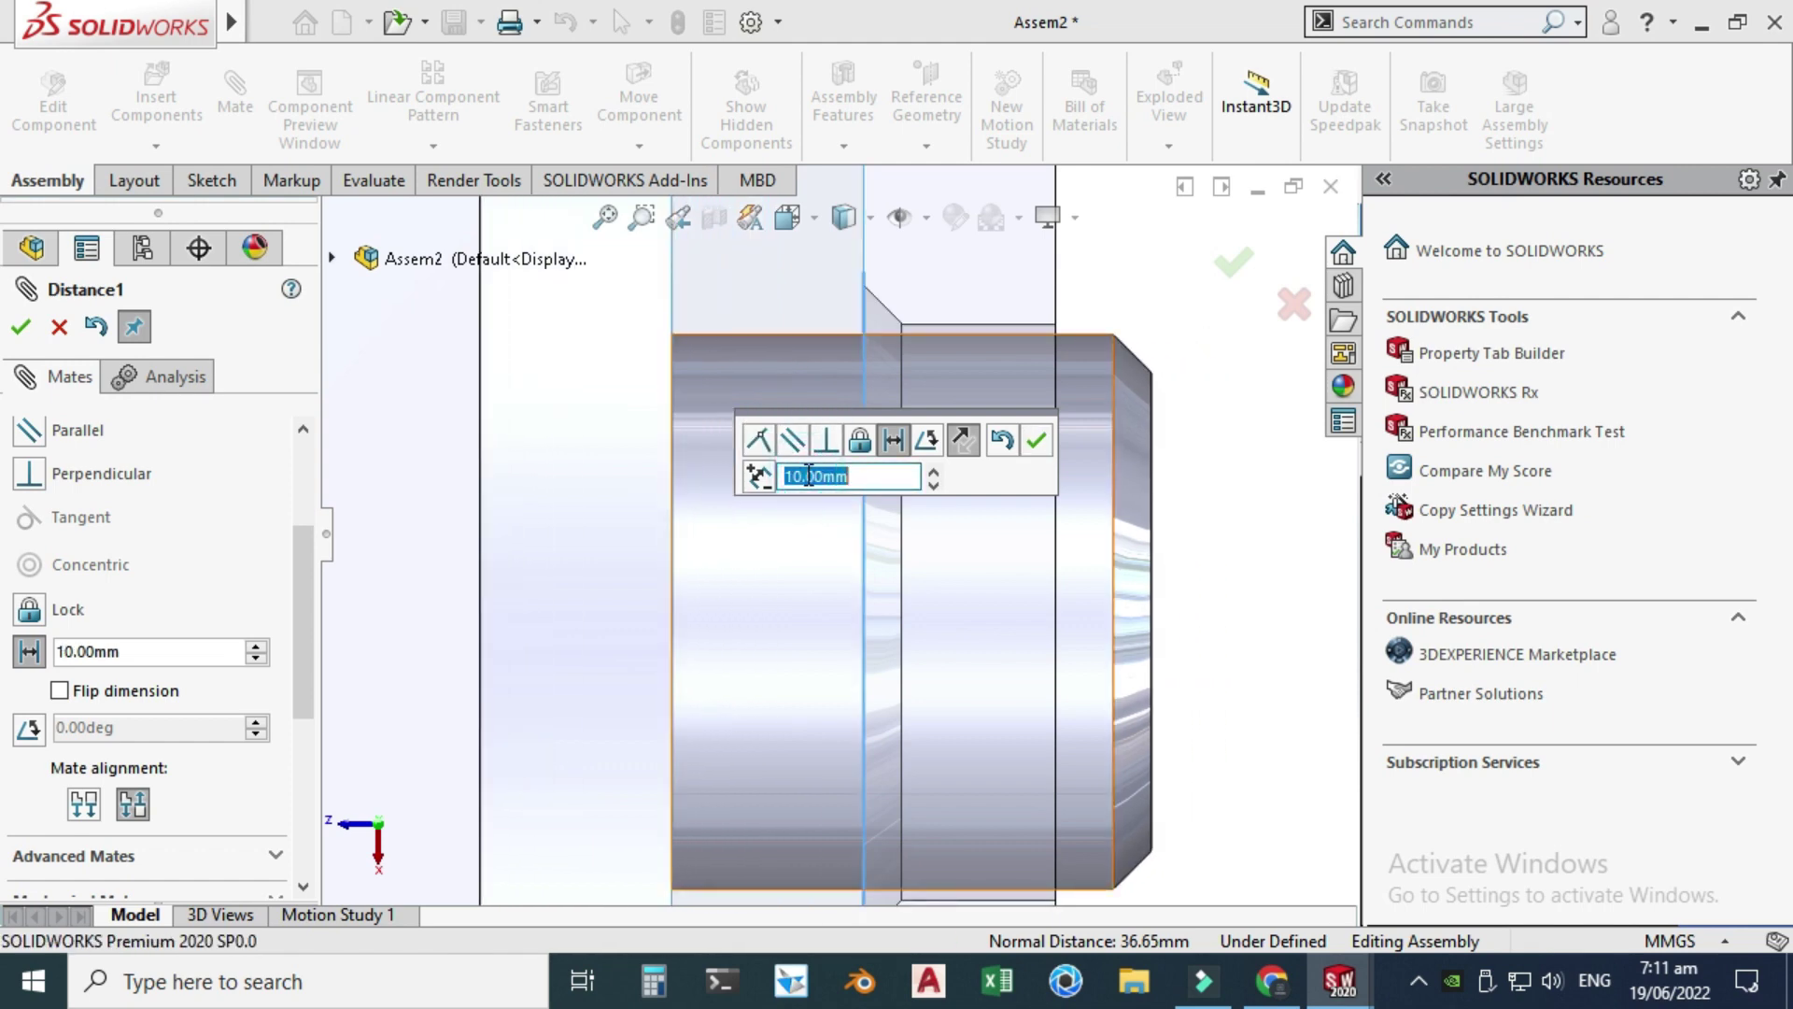
- Set the distance between the Pulley disc and the Base plate to 5 mm and accept the mate
{"action": "type", "text": "5"}
{"action": "key", "text": "Return"}
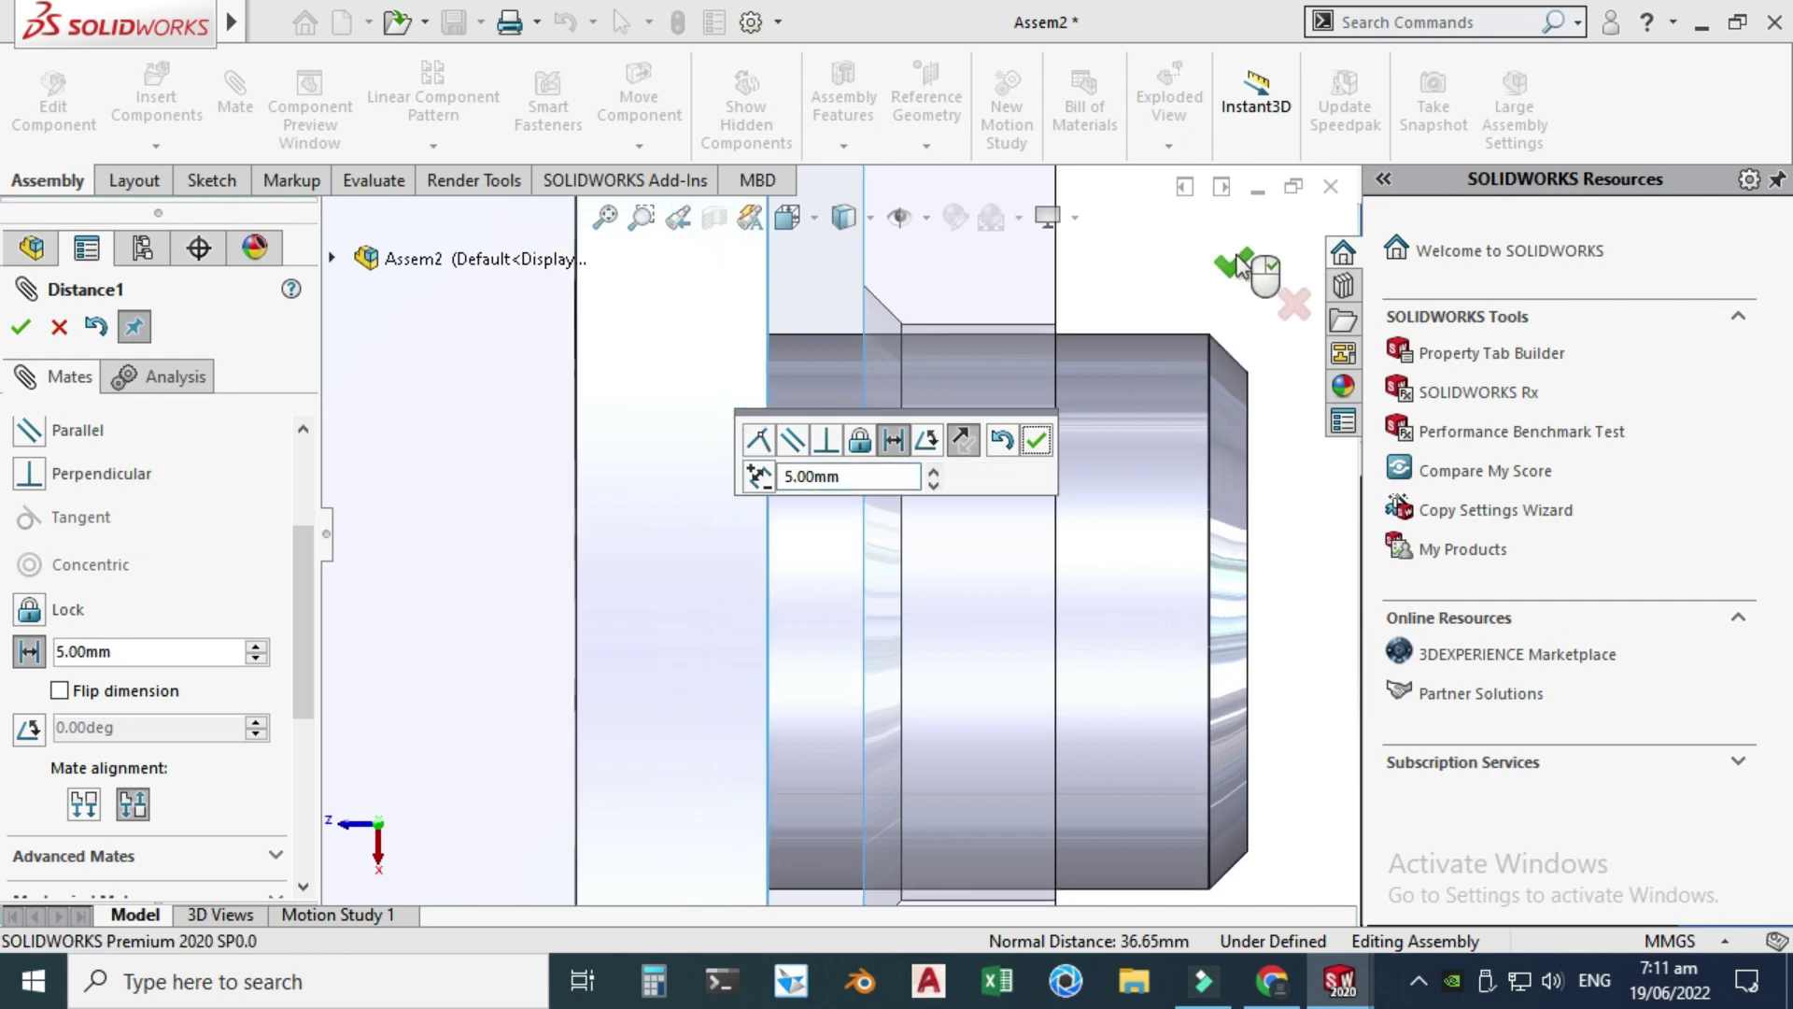
{"action": "left_click", "coordinate": [1231, 267]}
{"action": "left_click", "coordinate": [1218, 271]}
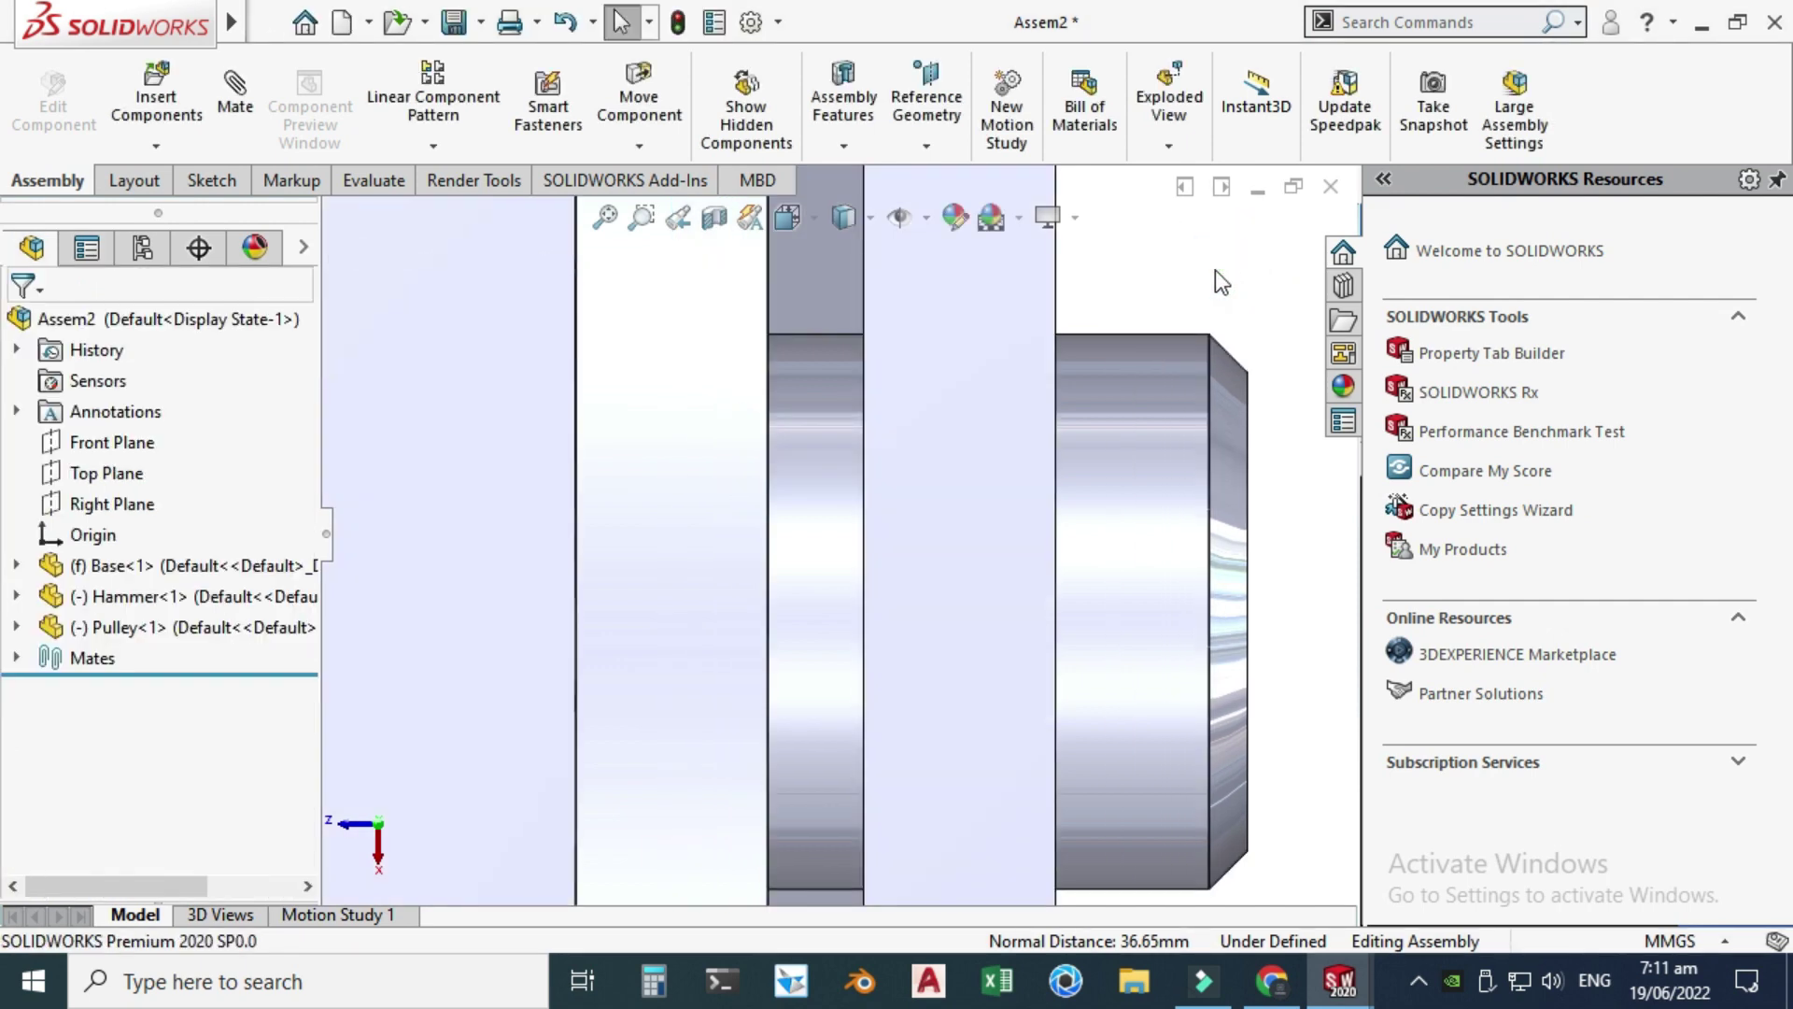
- Add a concentric mate between the round hole at the end of the Hammer's arm and the Base's stepped pivot pin
{"action": "scroll", "coordinate": [1082, 350], "scroll_direction": "up", "scroll_amount": 5}
{"action": "scroll", "coordinate": [1081, 350], "scroll_direction": "up", "scroll_amount": 3}
{"action": "middle_click_drag", "start_coordinate": [1024, 361], "coordinate": [784, 378]}
{"action": "scroll", "coordinate": [784, 379], "scroll_direction": "up", "scroll_amount": 3}
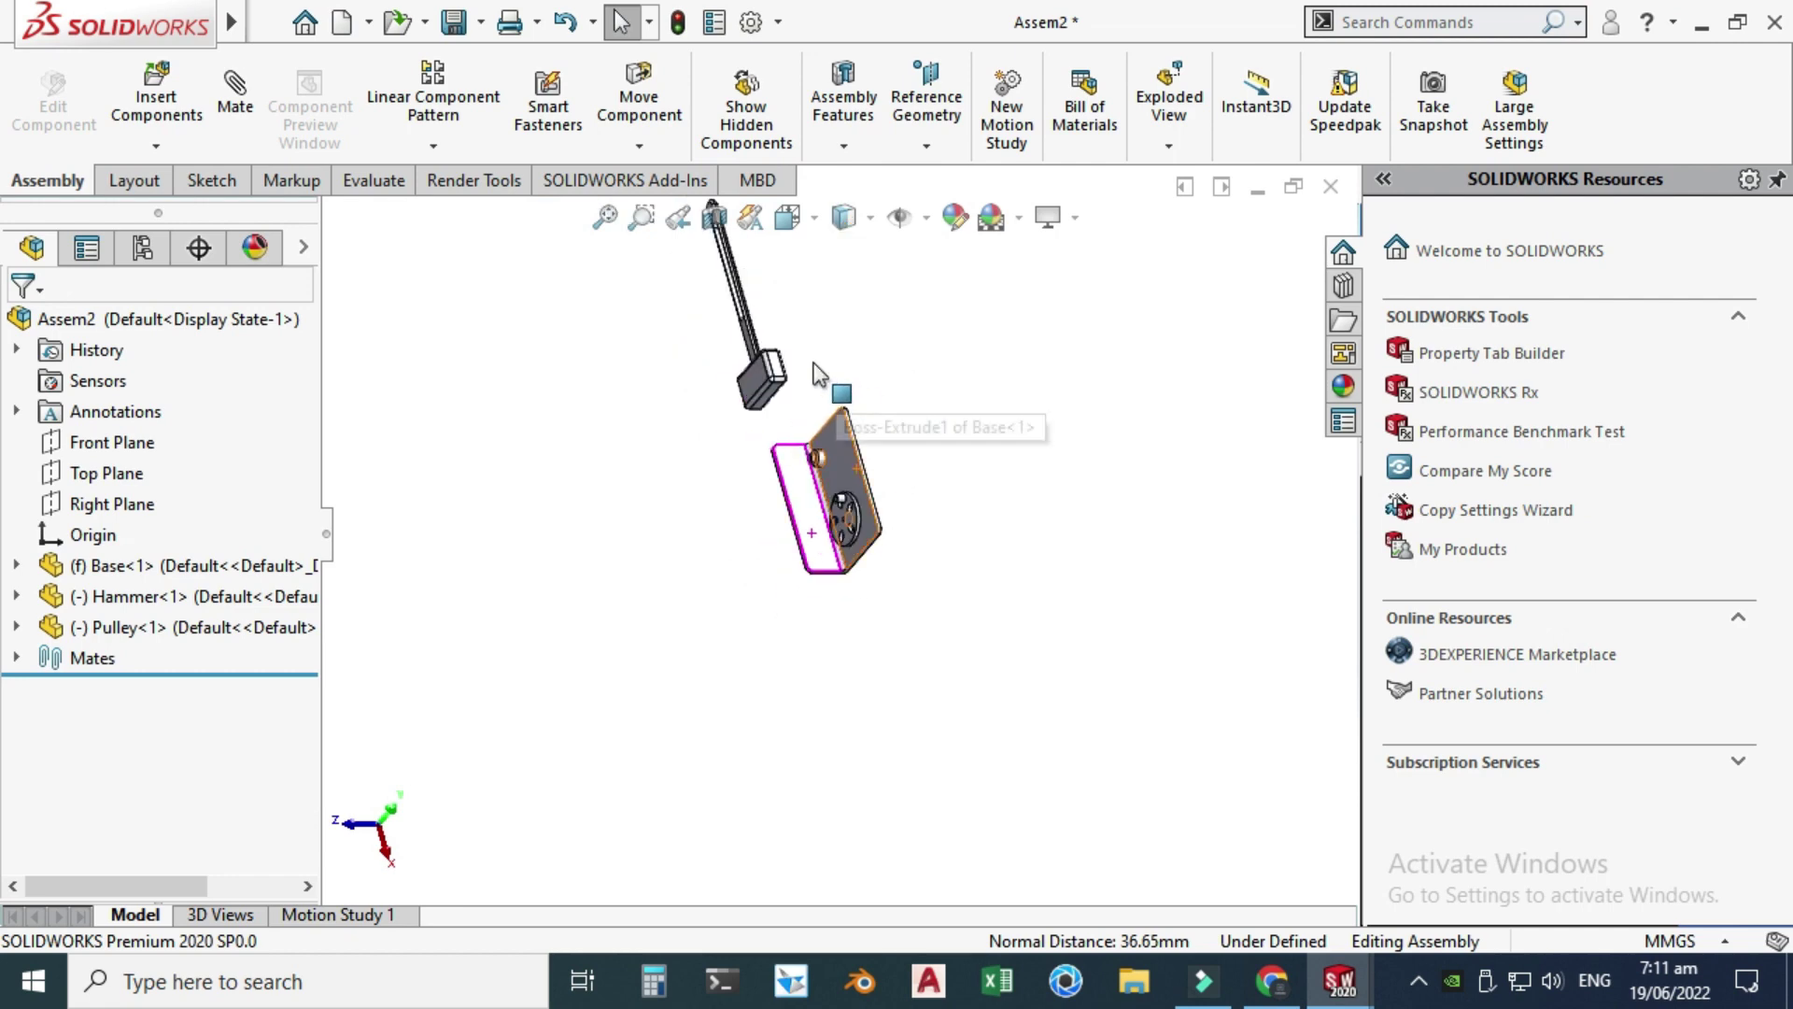
{"action": "scroll", "coordinate": [777, 377], "scroll_direction": "down", "scroll_amount": 10}
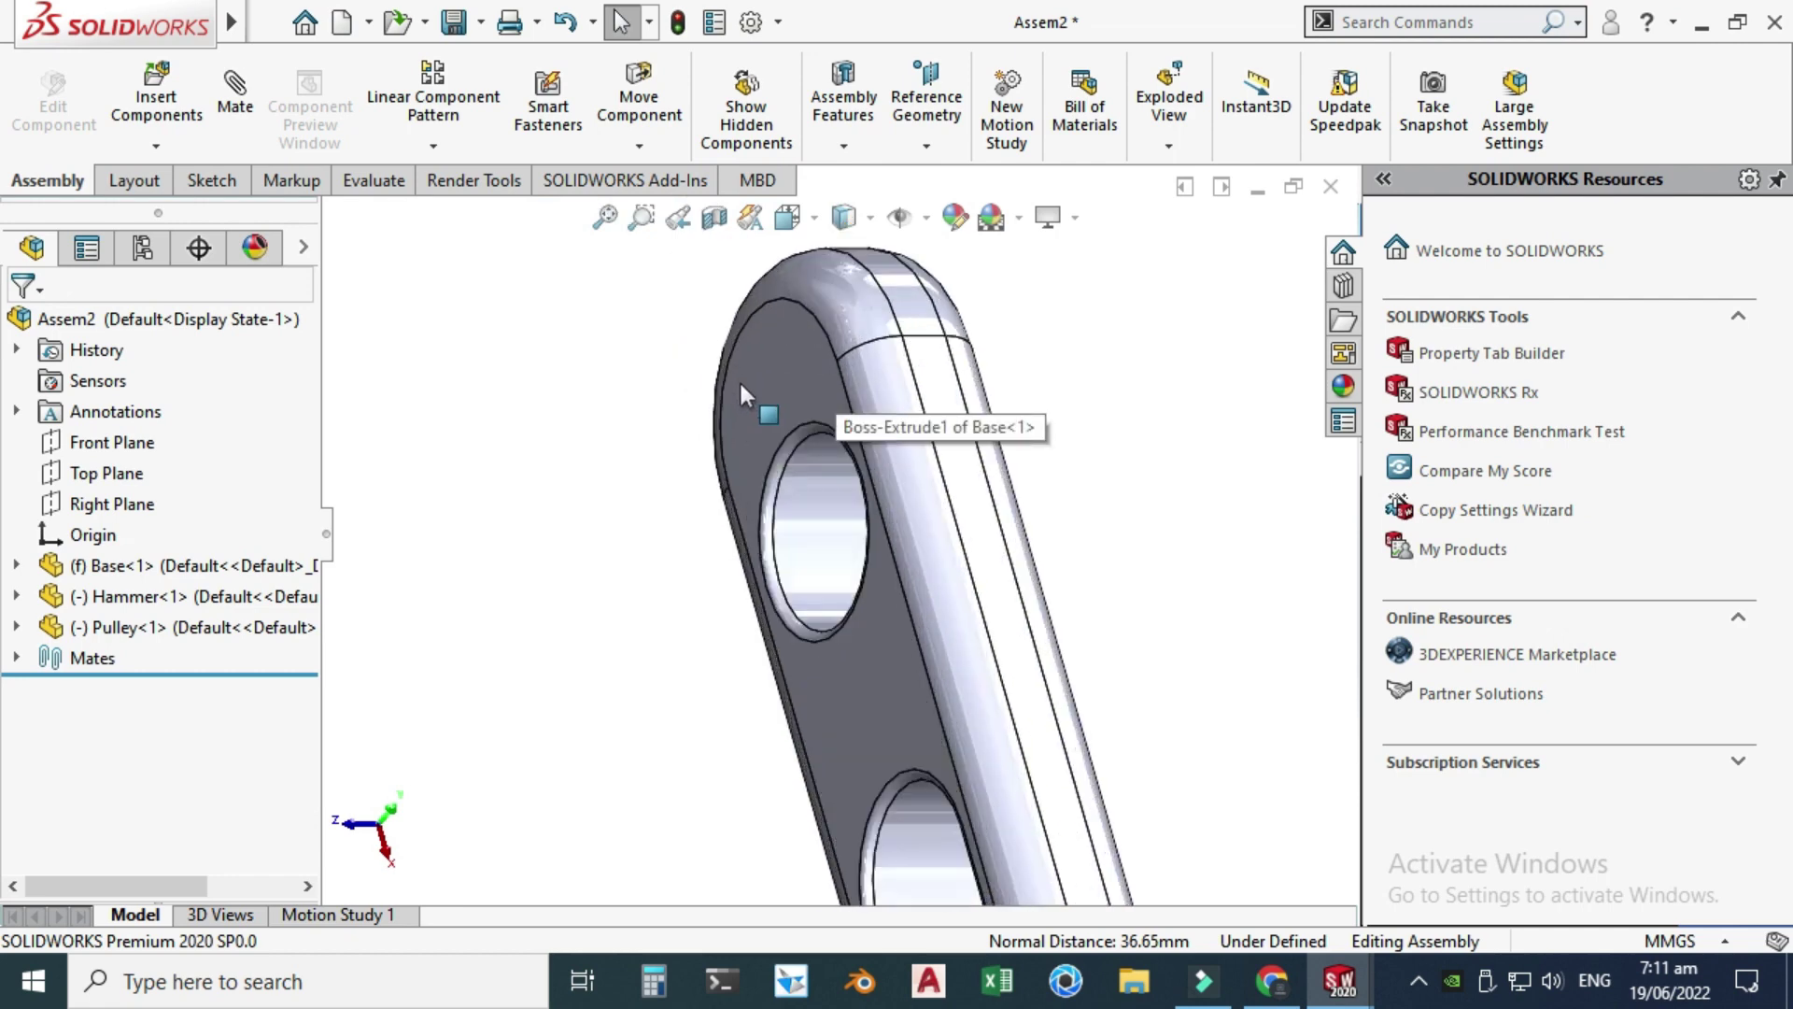
{"action": "left_click", "coordinate": [843, 549]}
{"action": "scroll", "coordinate": [833, 547], "scroll_direction": "up", "scroll_amount": 10}
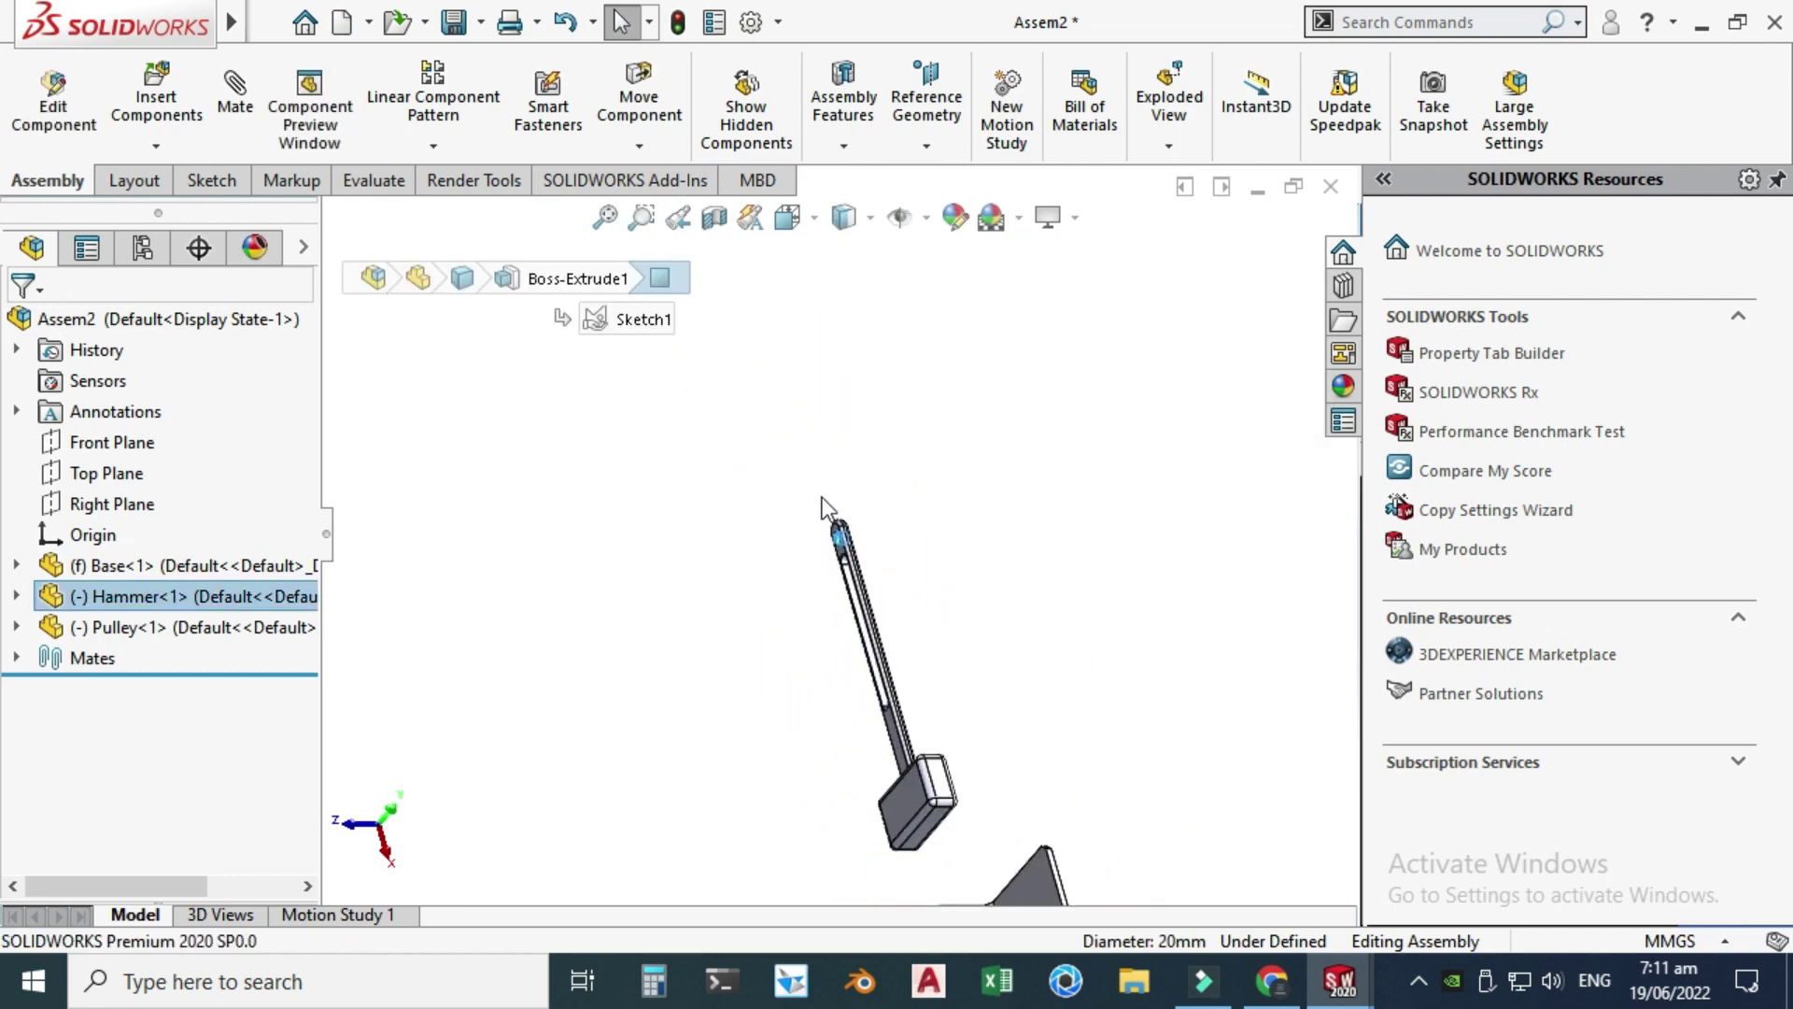
{"action": "scroll", "coordinate": [821, 598], "scroll_direction": "down", "scroll_amount": 15}
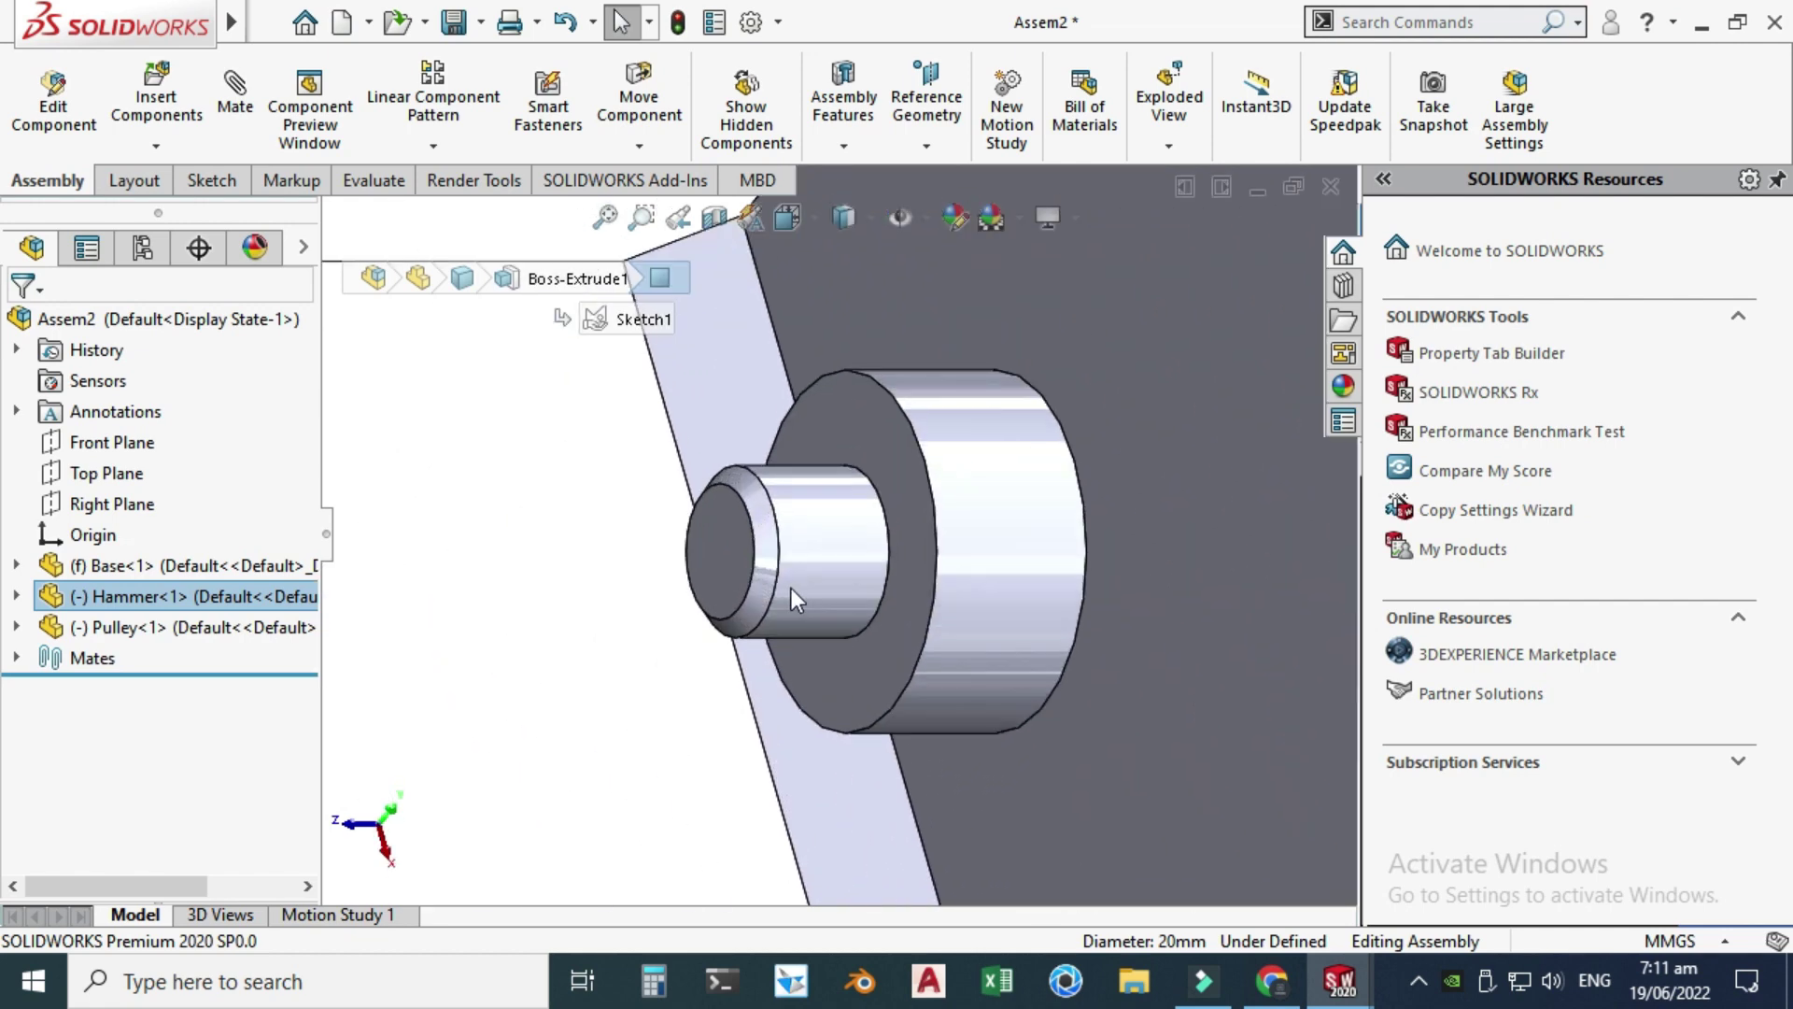
{"action": "left_click", "coordinate": [815, 565], "text": "ctrl"}
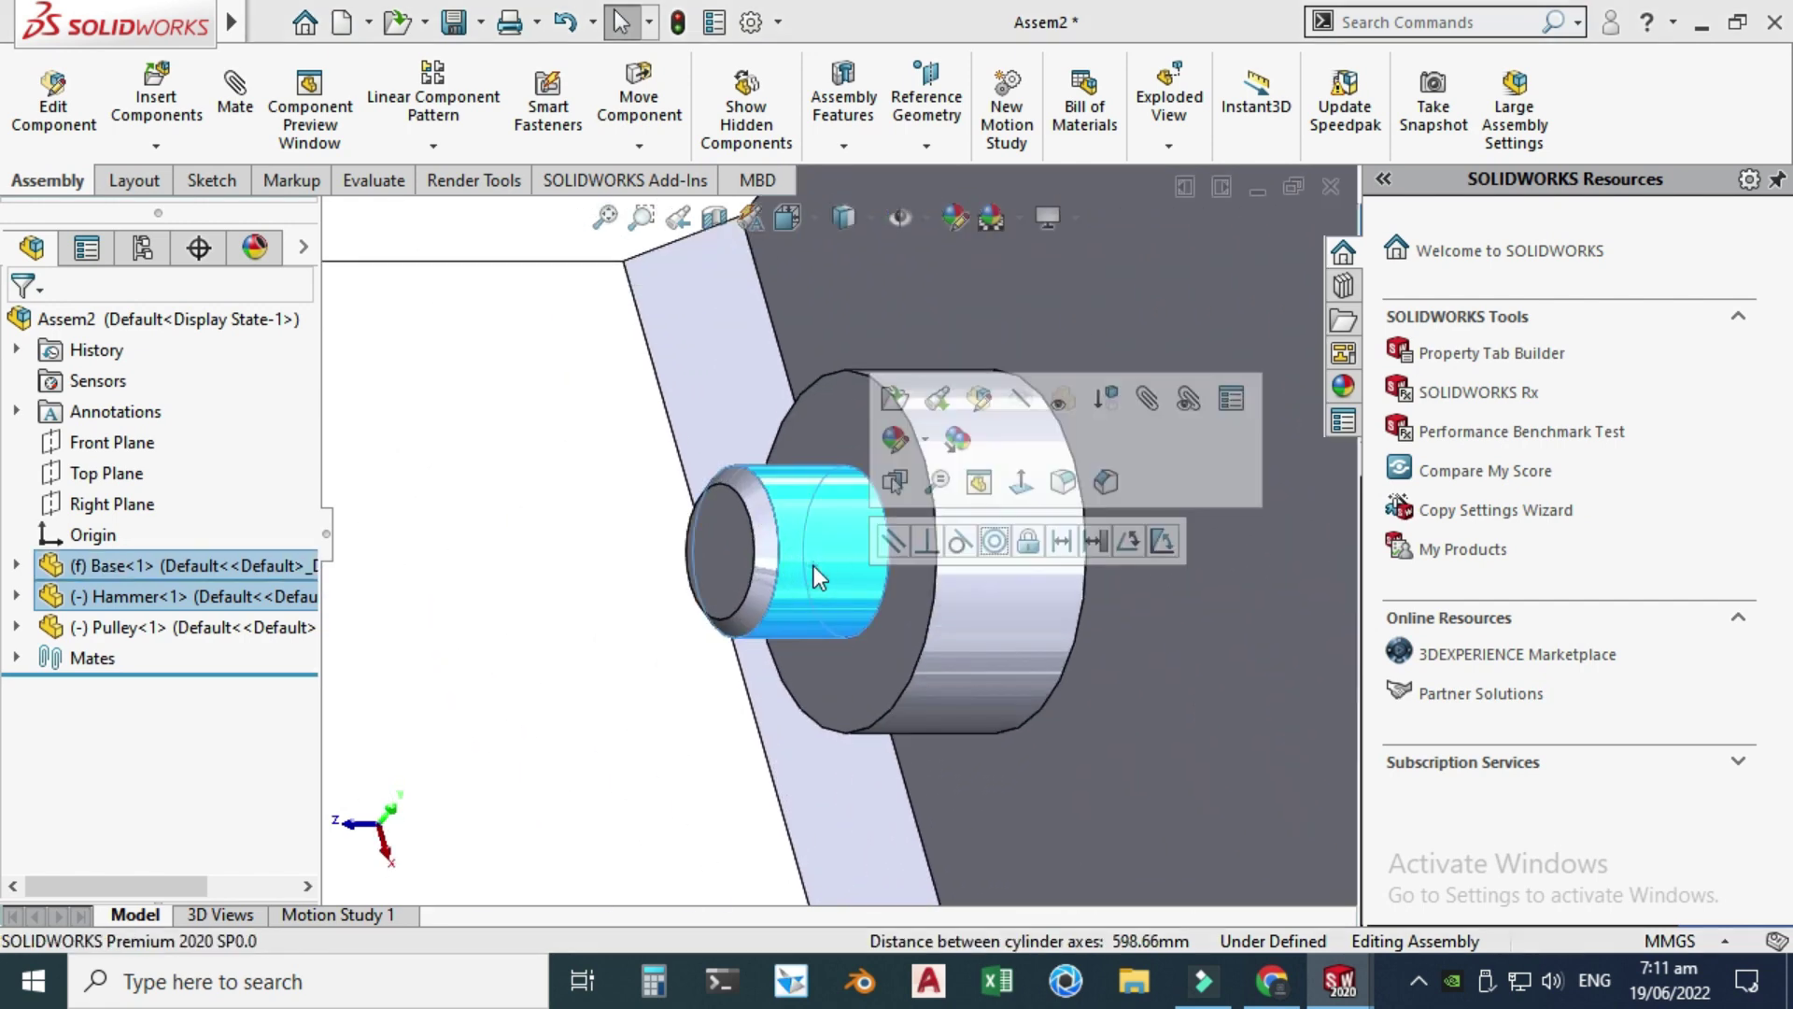
{"action": "left_click", "coordinate": [996, 542]}
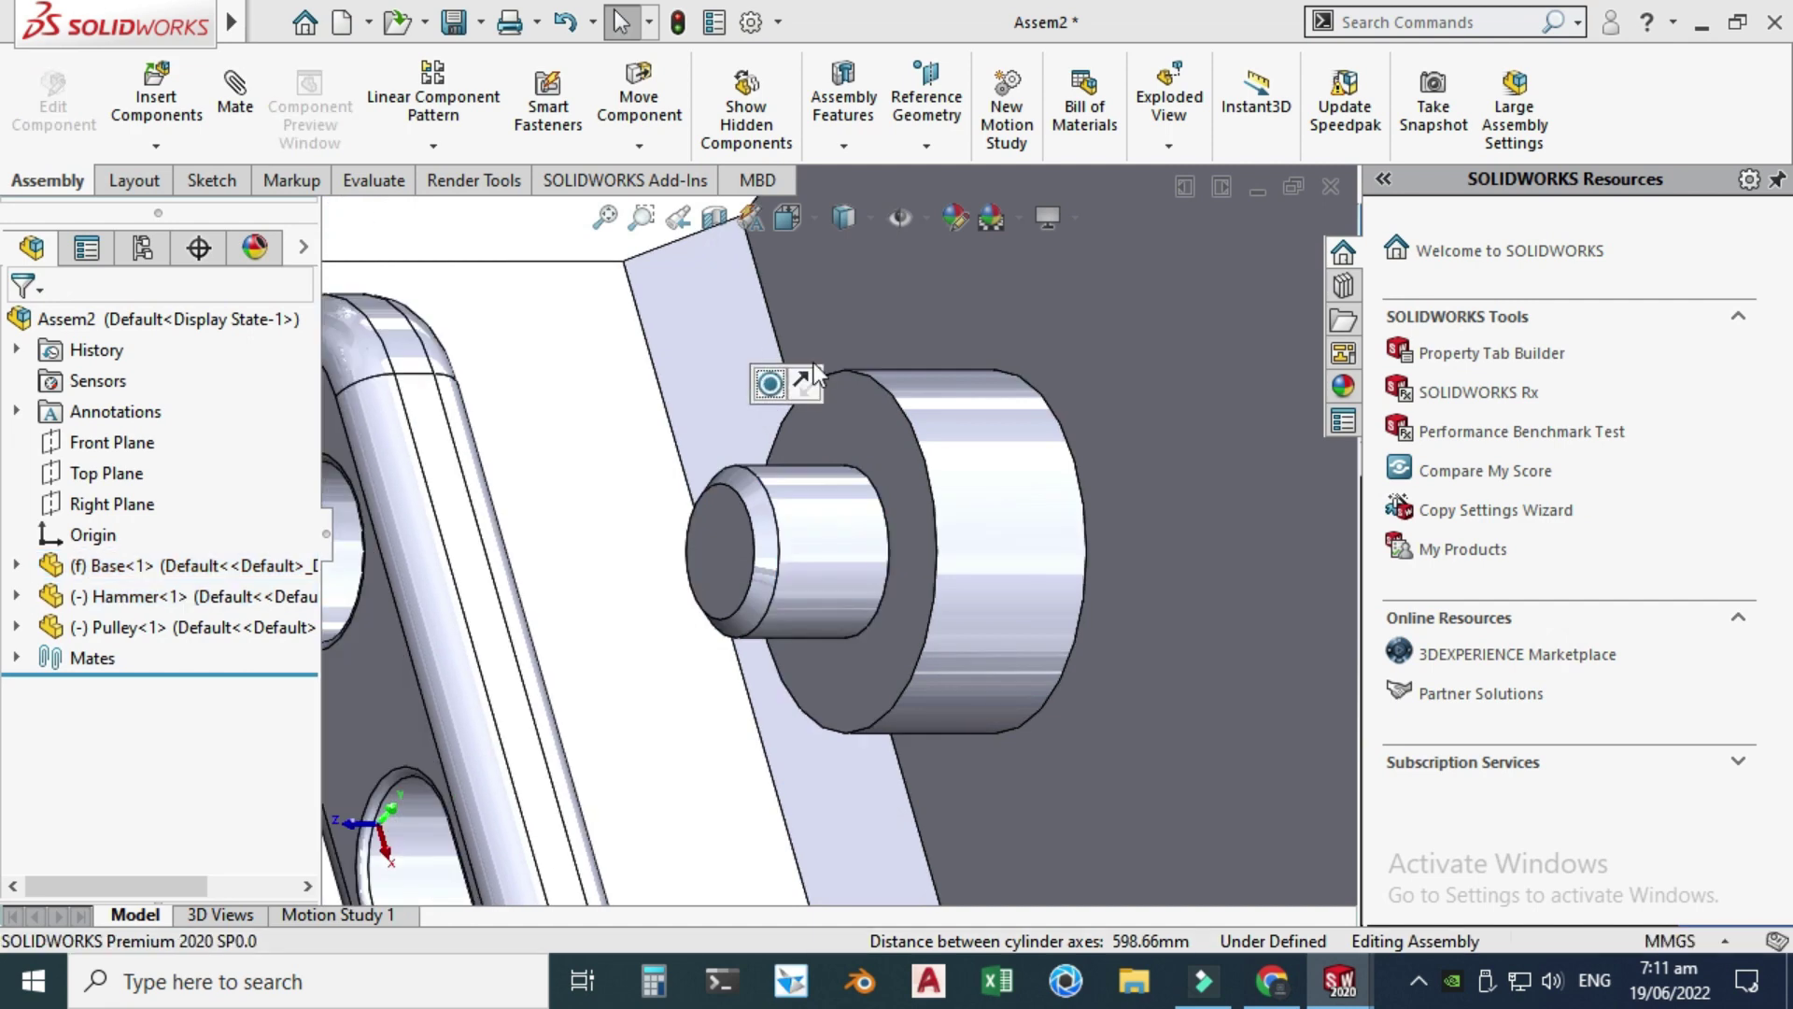
{"action": "scroll", "coordinate": [708, 361], "scroll_direction": "up", "scroll_amount": 5}
{"action": "left_click", "coordinate": [704, 356]}
- Start a mate between the Base's upright plate front face and the back face of the Hammer's slotted arm
{"action": "scroll", "coordinate": [894, 654], "scroll_direction": "down", "scroll_amount": 3}
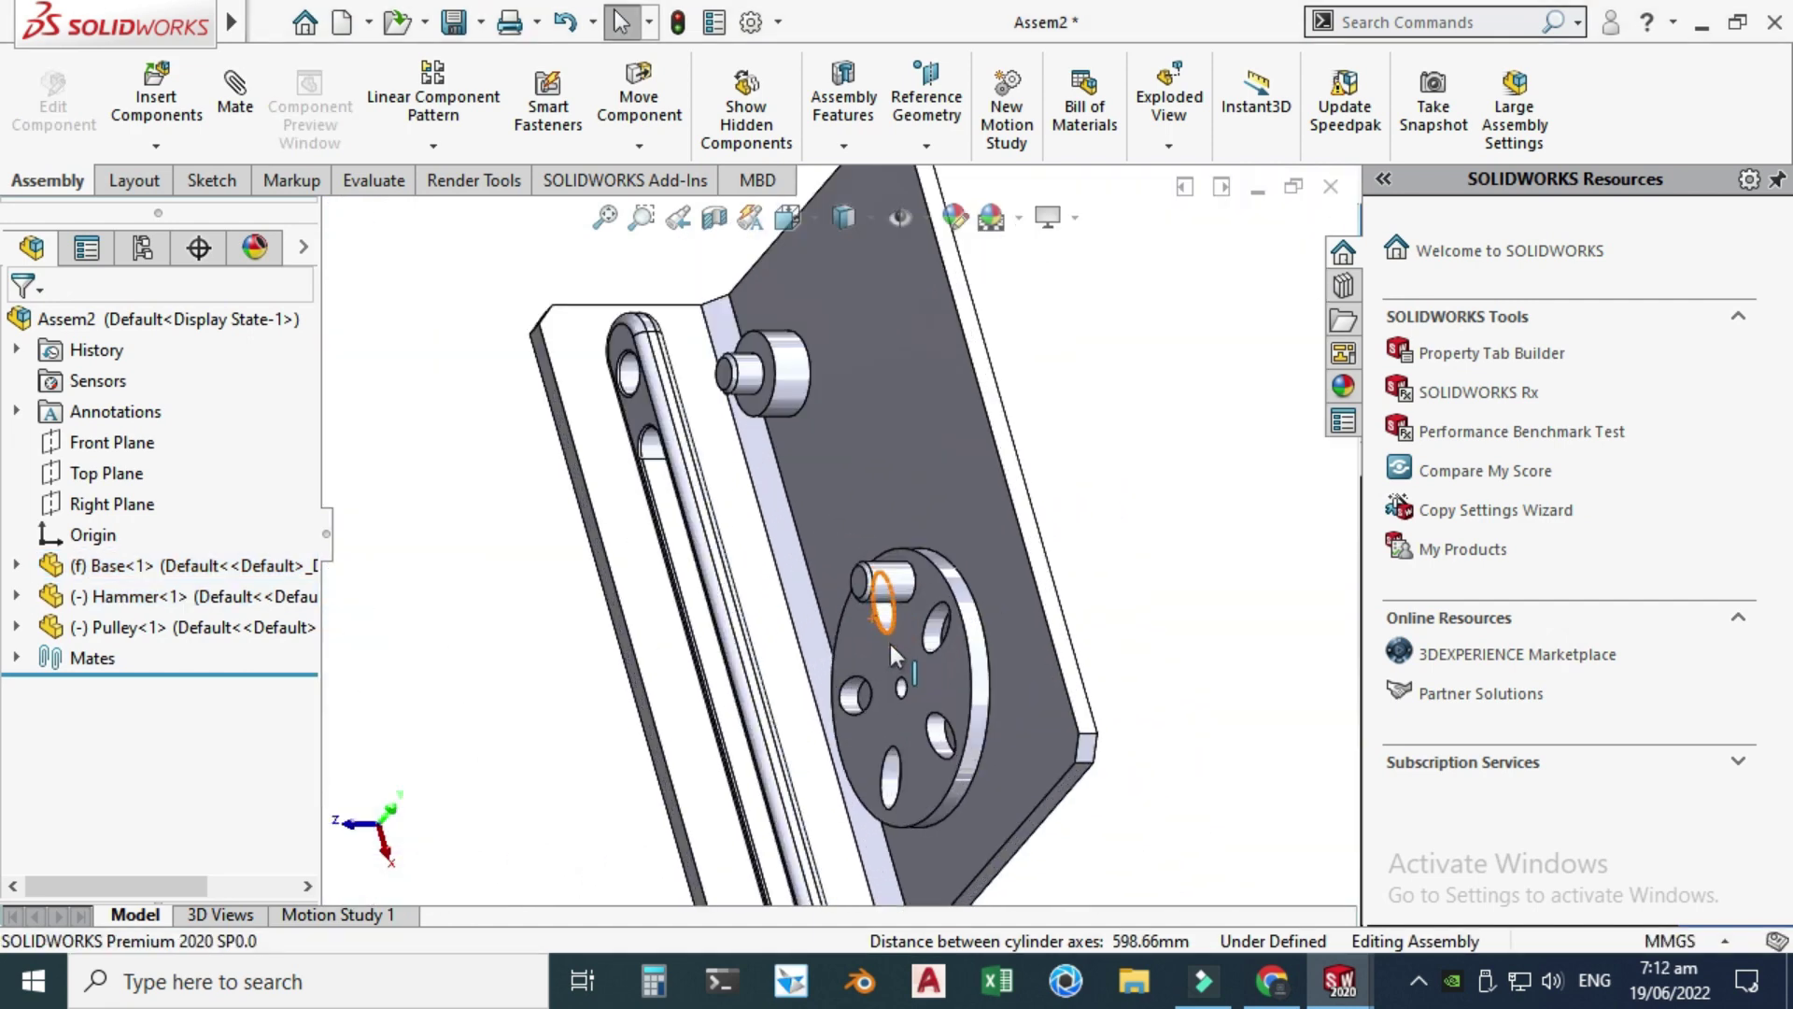
{"action": "left_click", "coordinate": [809, 388]}
{"action": "left_click", "coordinate": [787, 217]}
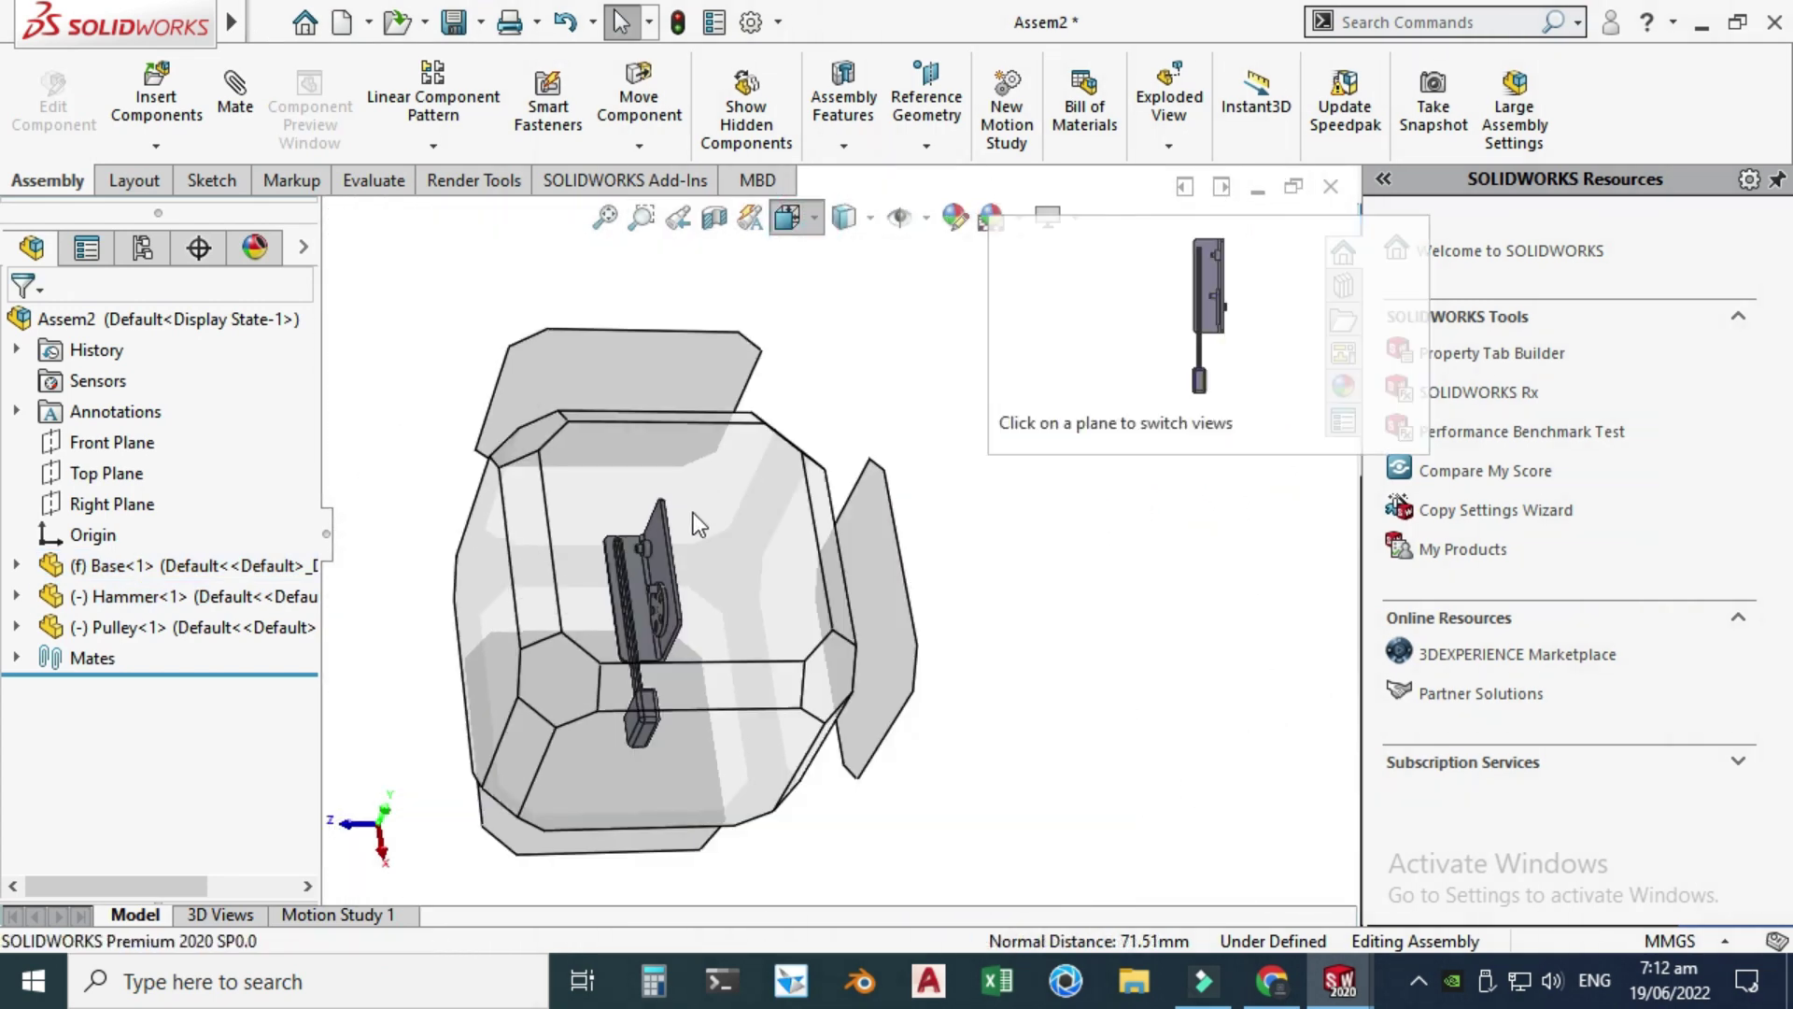
{"action": "left_click", "coordinate": [693, 511]}
{"action": "scroll", "coordinate": [714, 460], "scroll_direction": "down", "scroll_amount": 5}
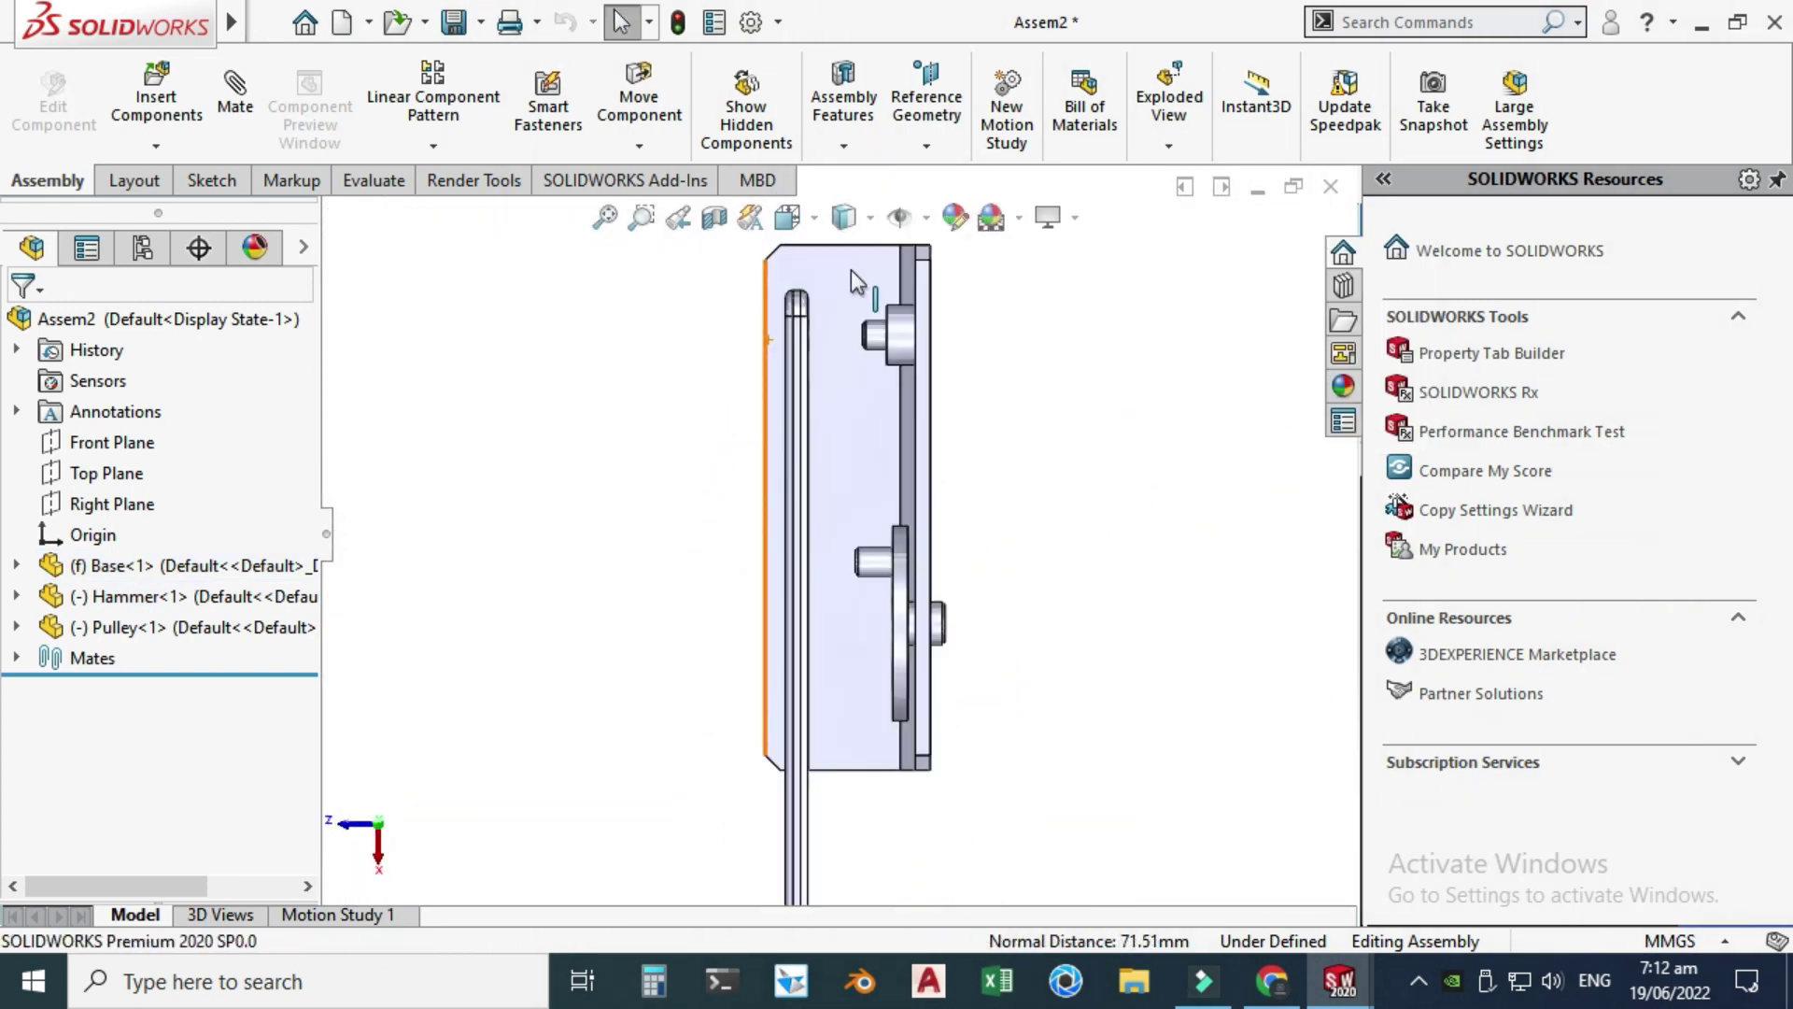
{"action": "scroll", "coordinate": [693, 464], "scroll_direction": "up", "scroll_amount": 2}
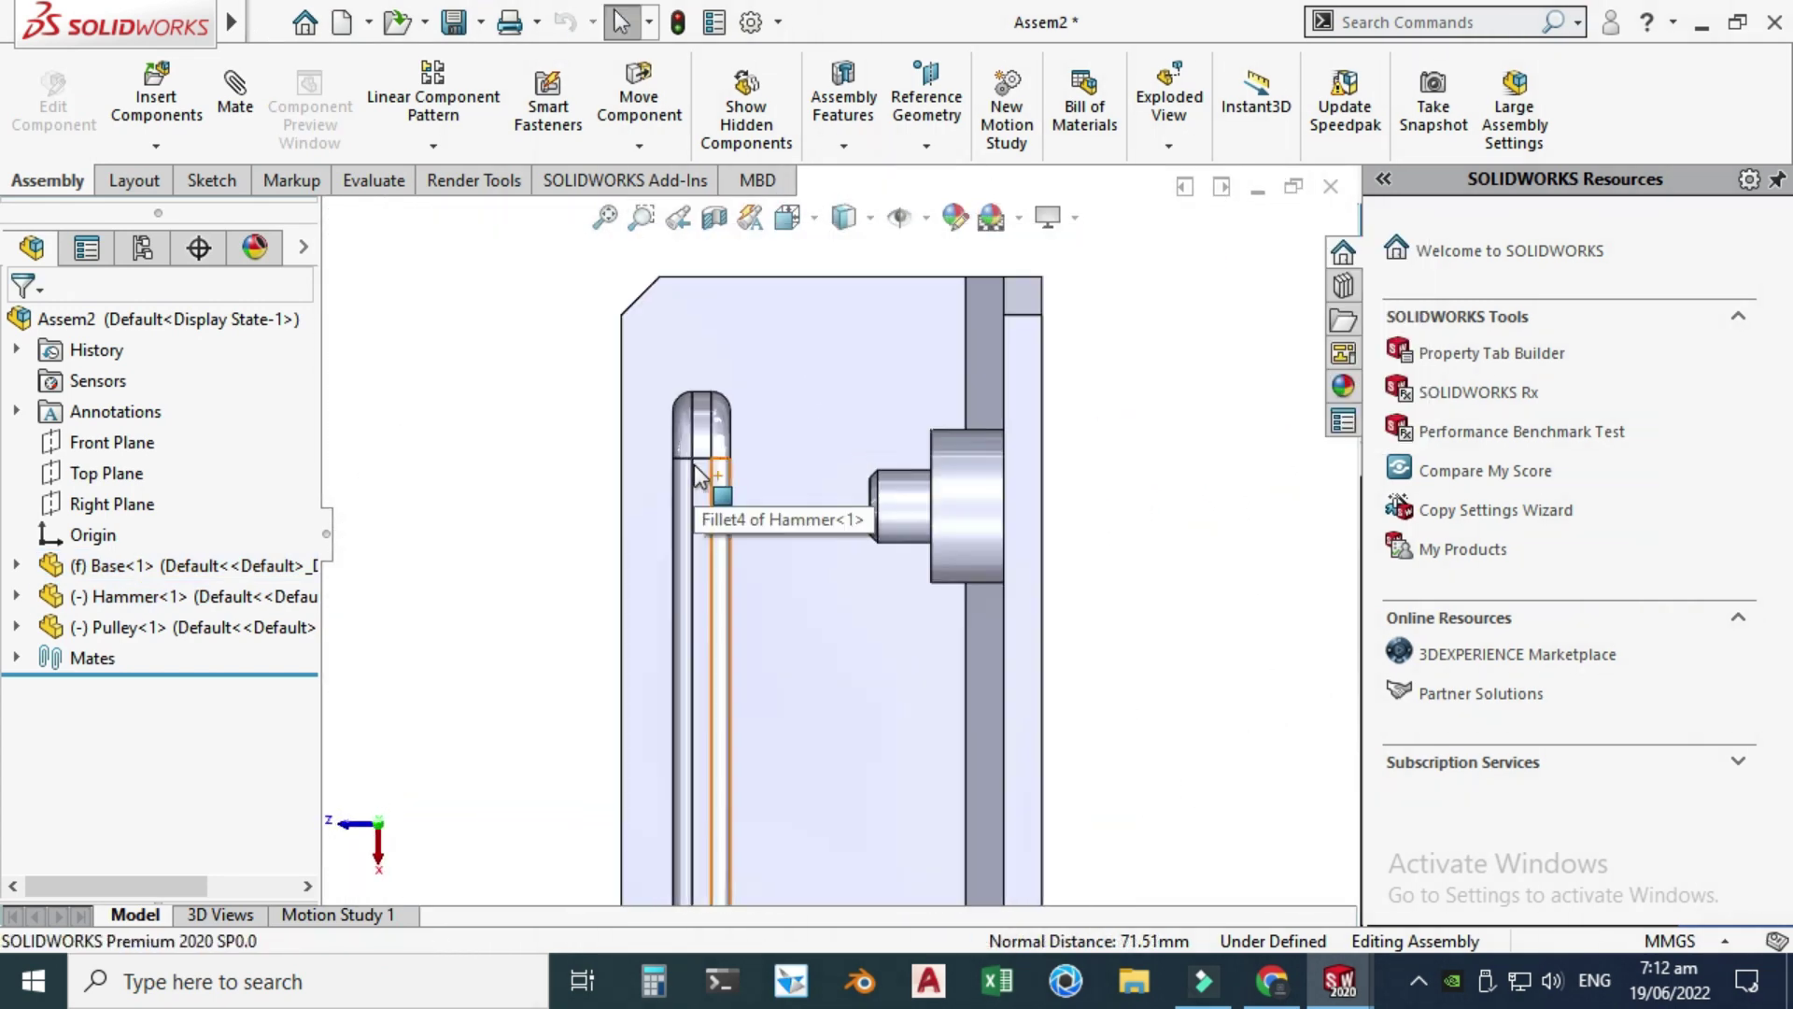
{"action": "middle_click_drag", "start_coordinate": [693, 463], "coordinate": [859, 595]}
{"action": "left_click", "coordinate": [999, 652]}
{"action": "scroll", "coordinate": [787, 579], "scroll_direction": "down", "scroll_amount": 3}
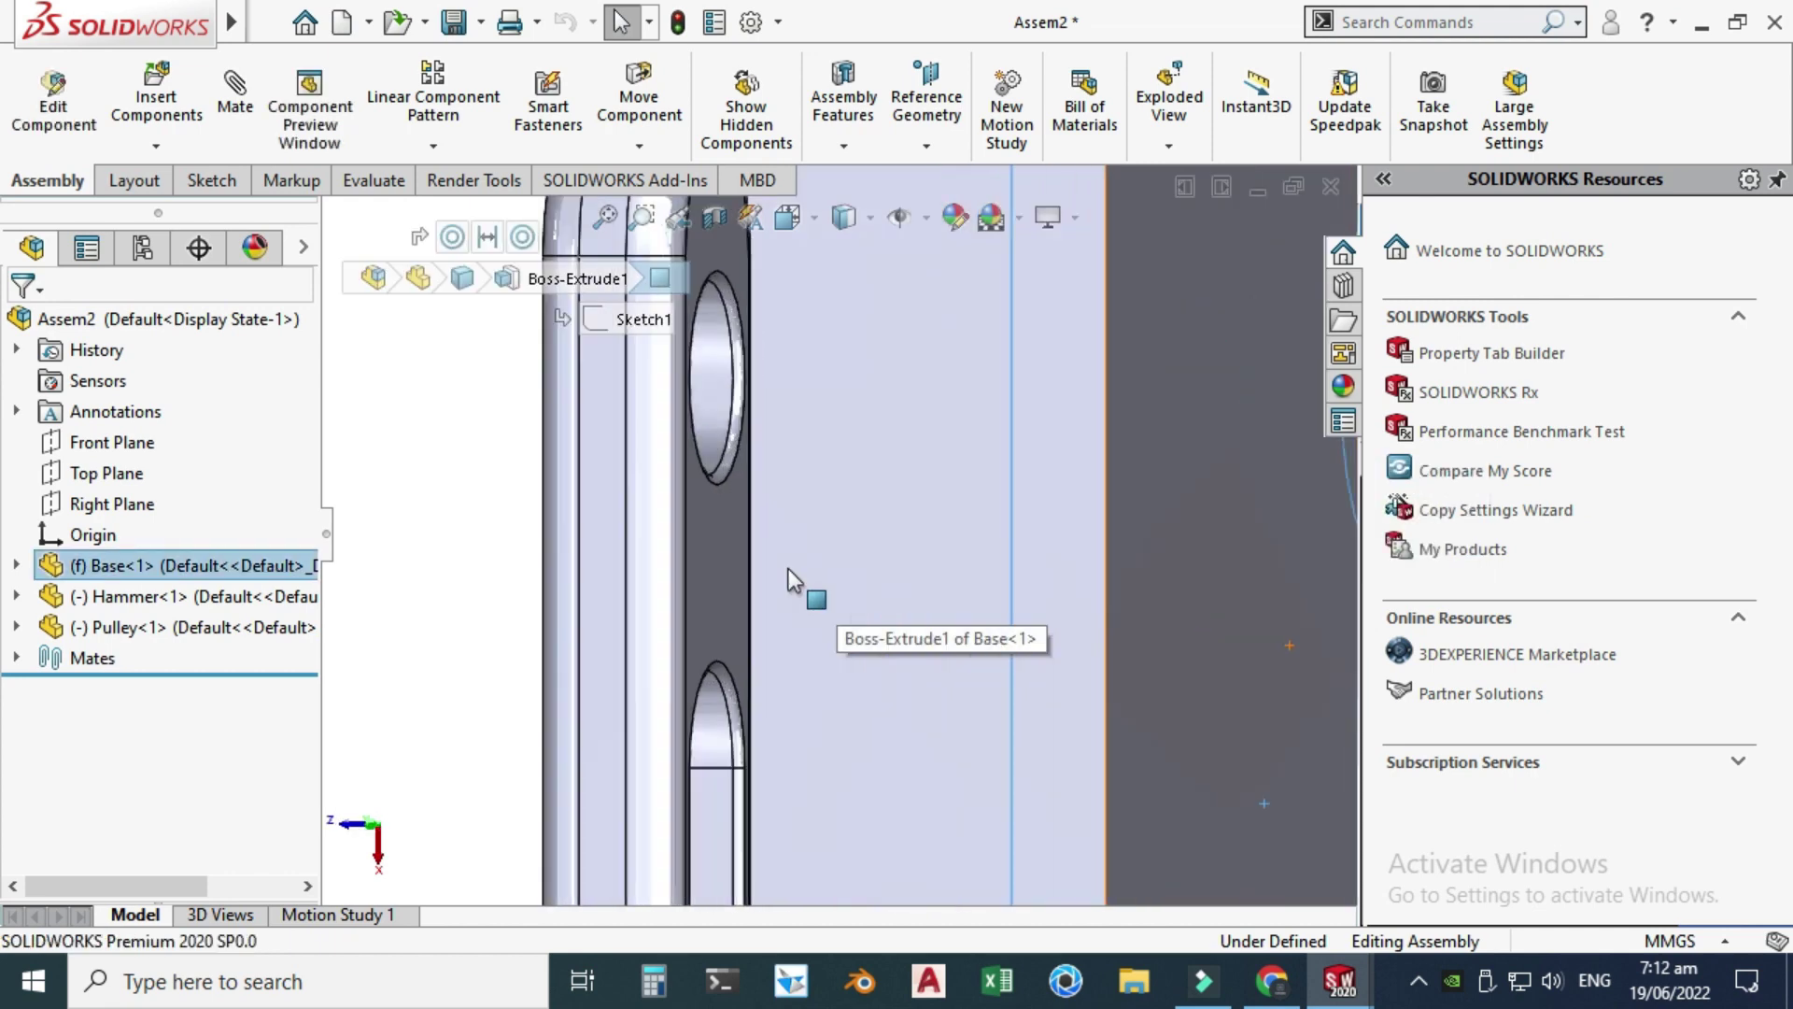
{"action": "left_click", "coordinate": [725, 566], "text": "ctrl"}
{"action": "scroll", "coordinate": [906, 539], "scroll_direction": "up", "scroll_amount": 3}
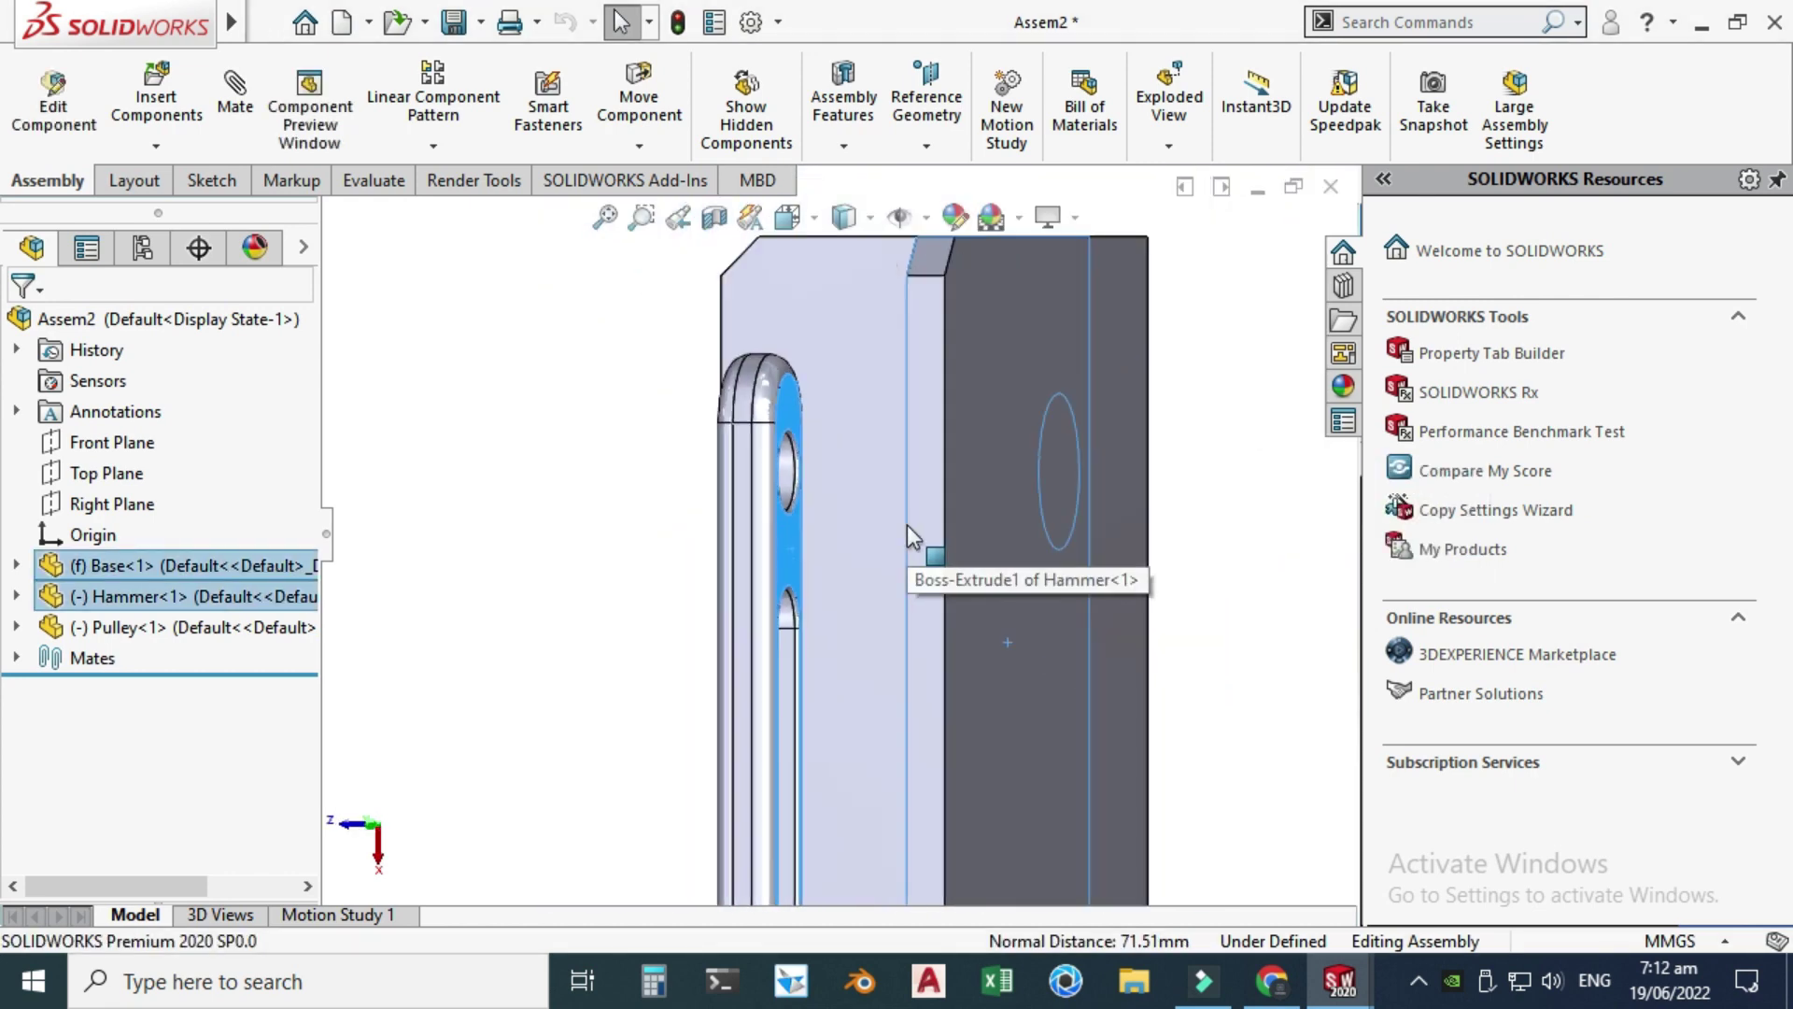
{"action": "left_click", "coordinate": [235, 96]}
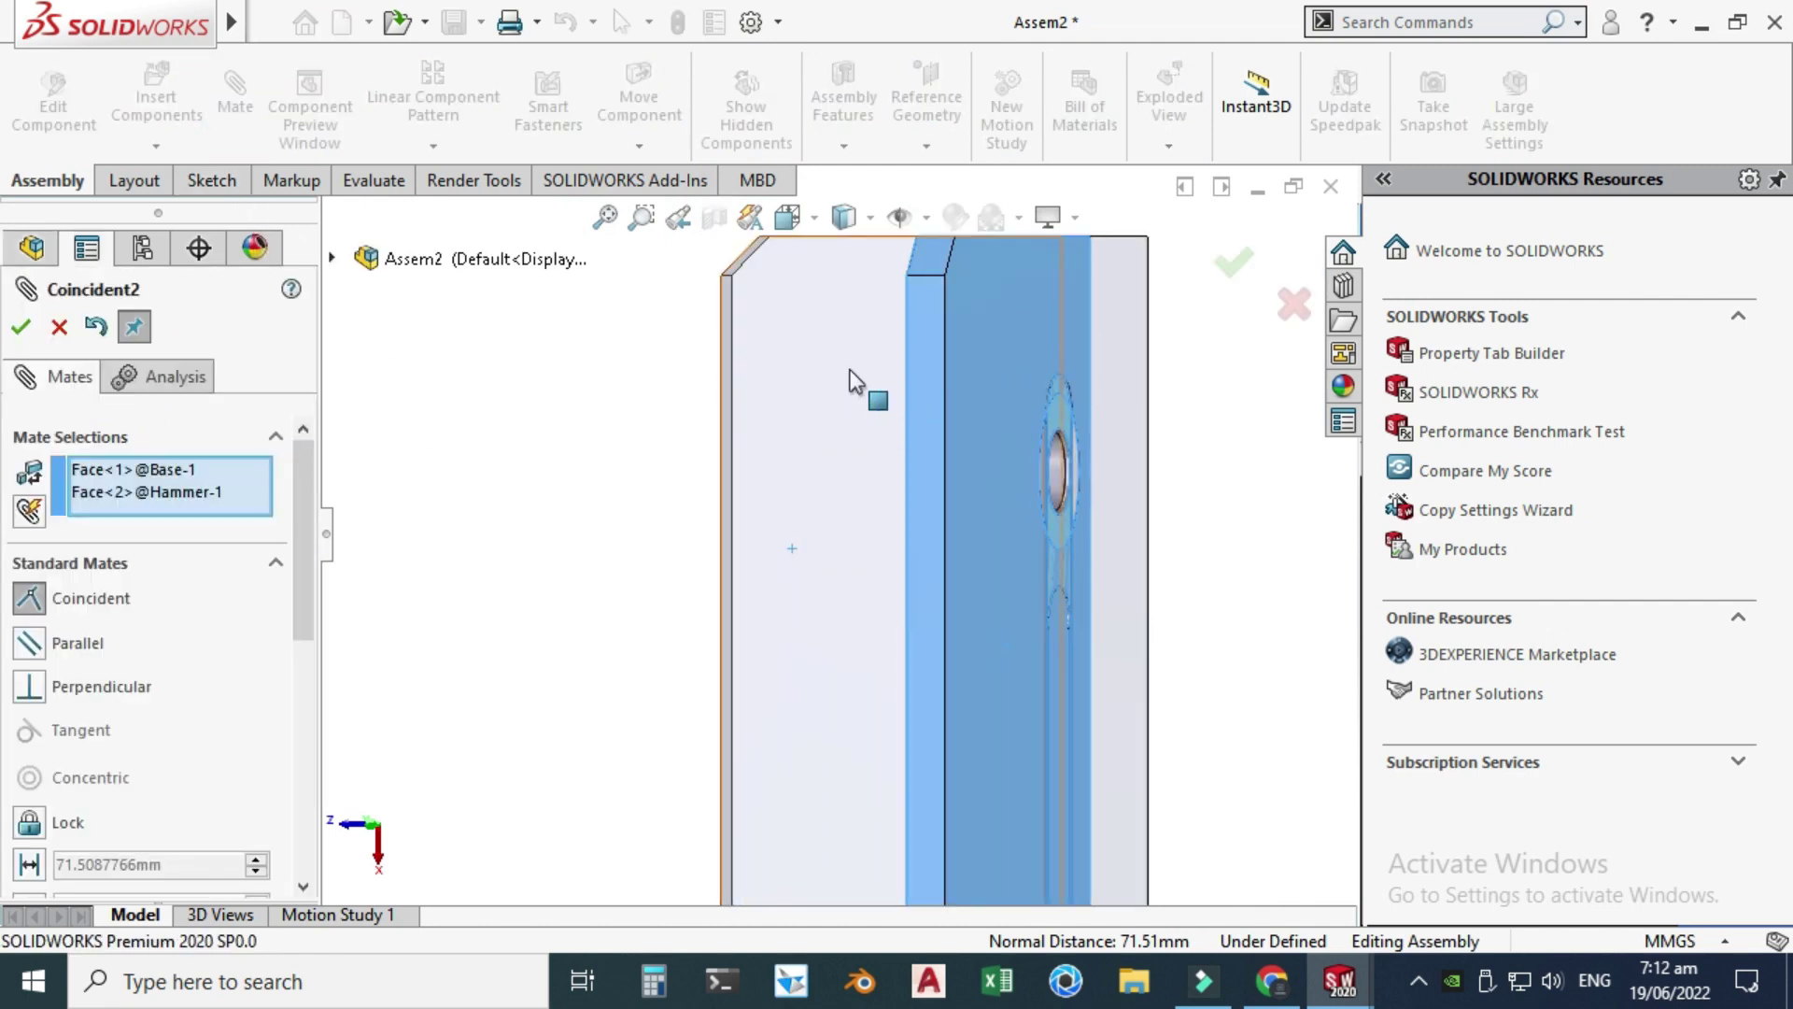
- Make it a distance mate of 20 mm between the Base plate and the Hammer's arm, and accept it
{"action": "left_click", "coordinate": [788, 217]}
{"action": "left_click", "coordinate": [602, 568]}
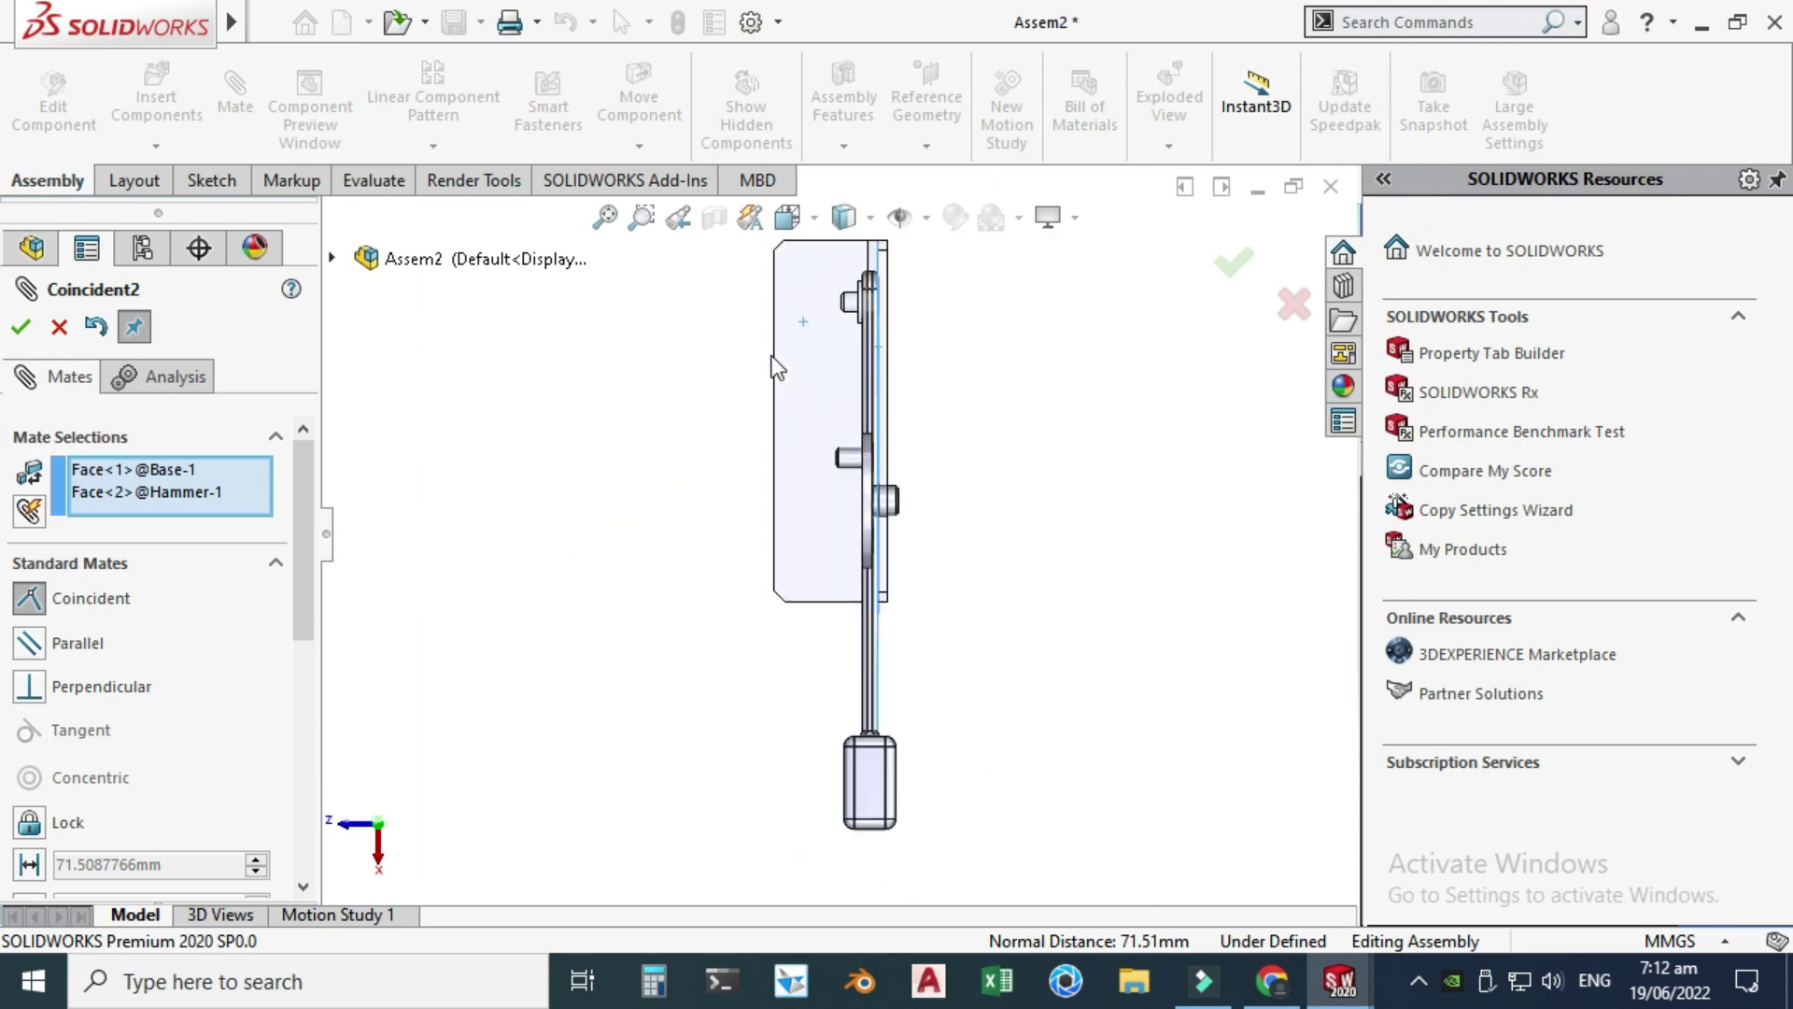
{"action": "scroll", "coordinate": [852, 427], "scroll_direction": "down", "scroll_amount": 1}
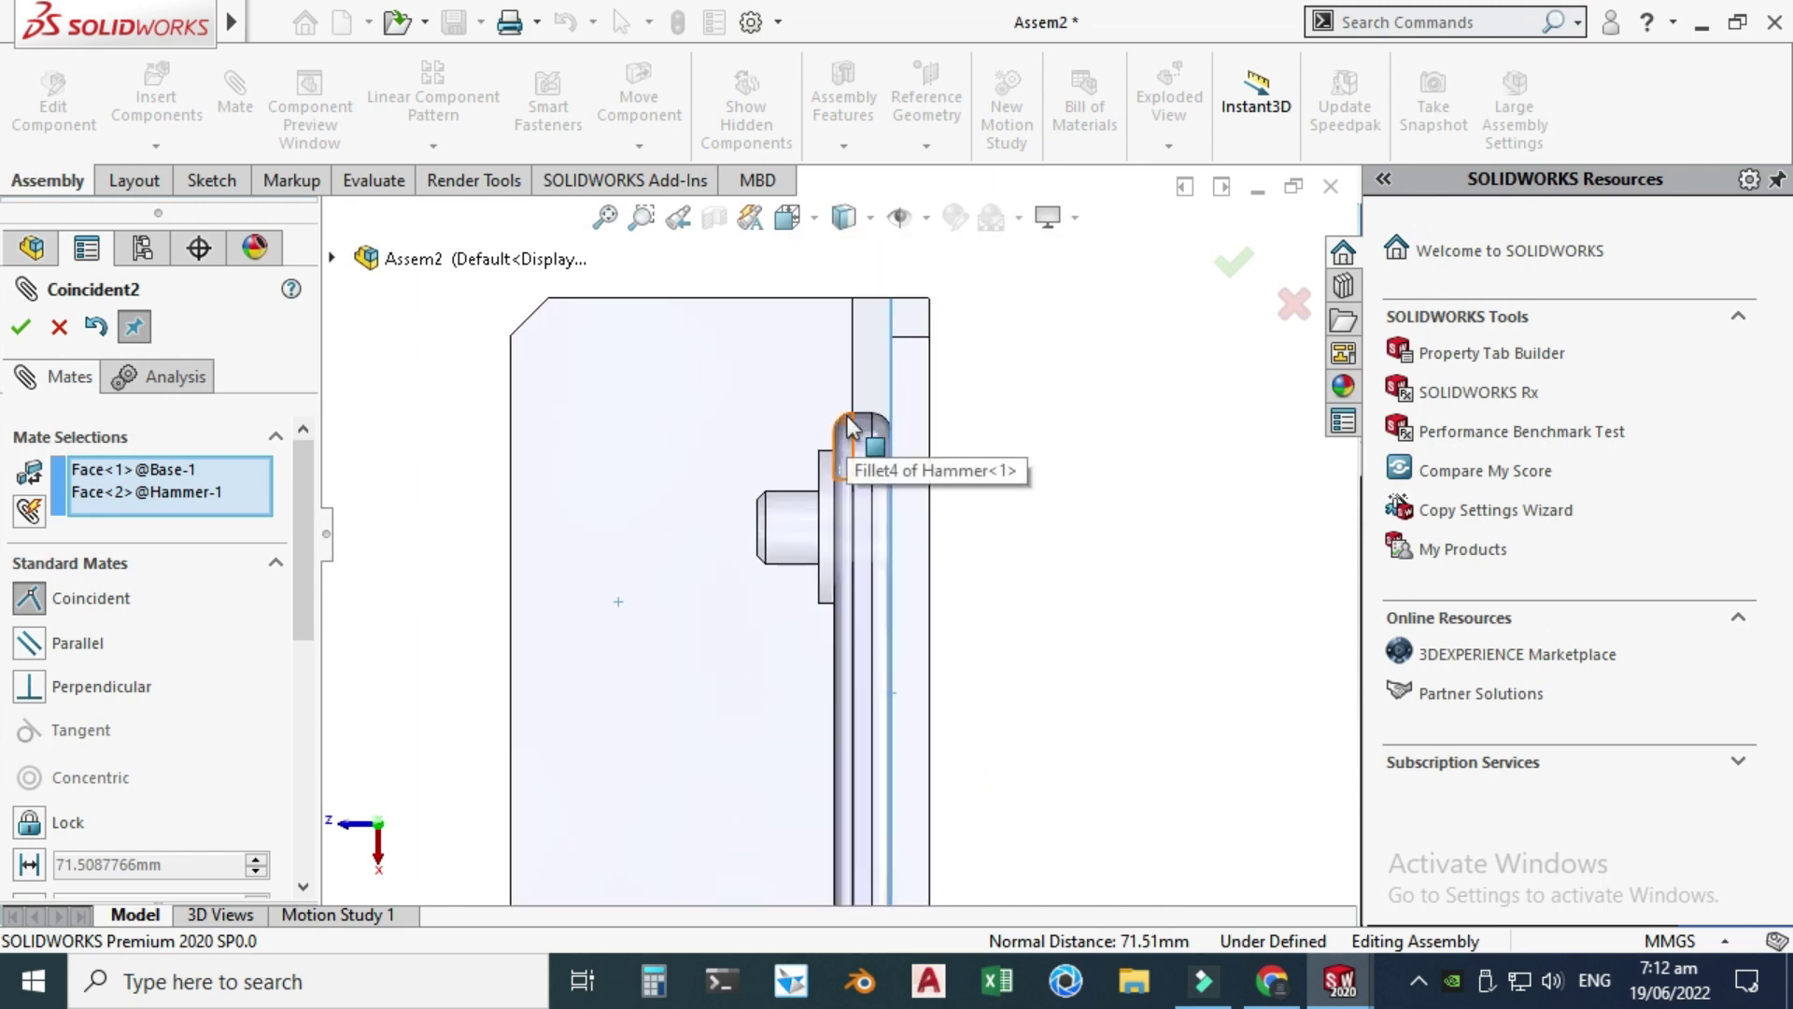
{"action": "scroll", "coordinate": [301, 613], "scroll_direction": "down", "scroll_amount": 4}
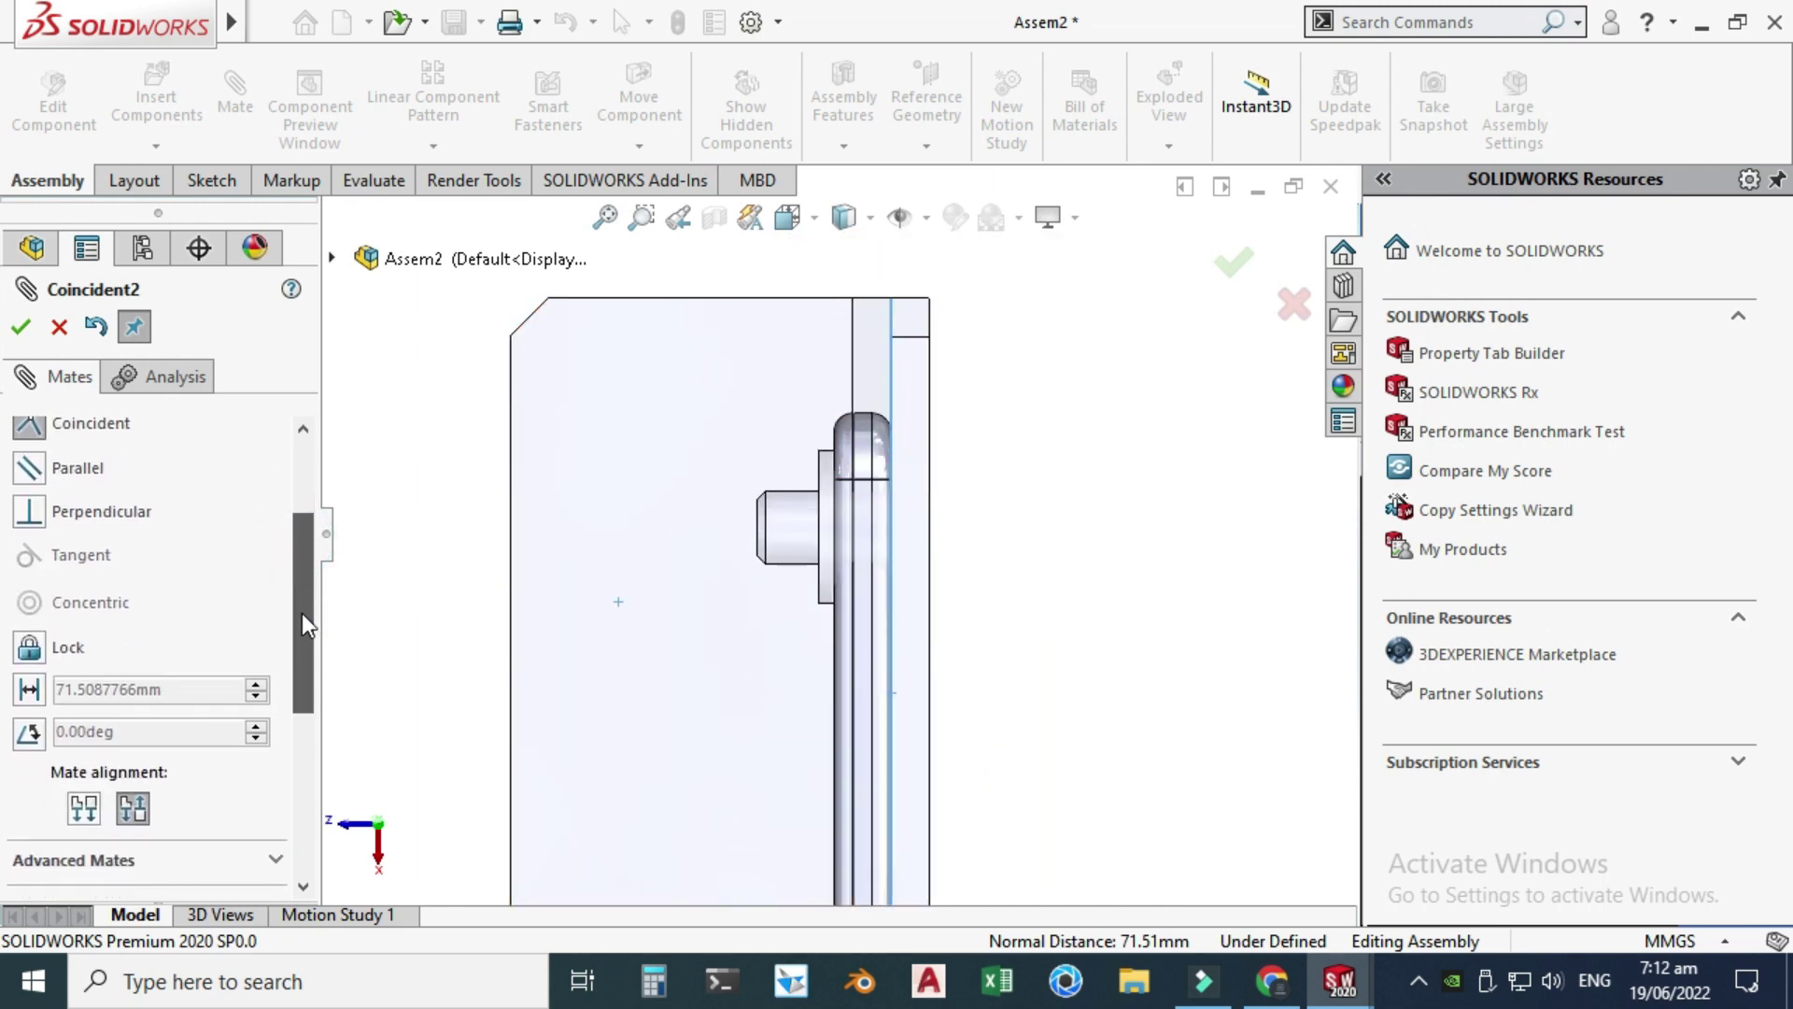
{"action": "left_click", "coordinate": [61, 676]}
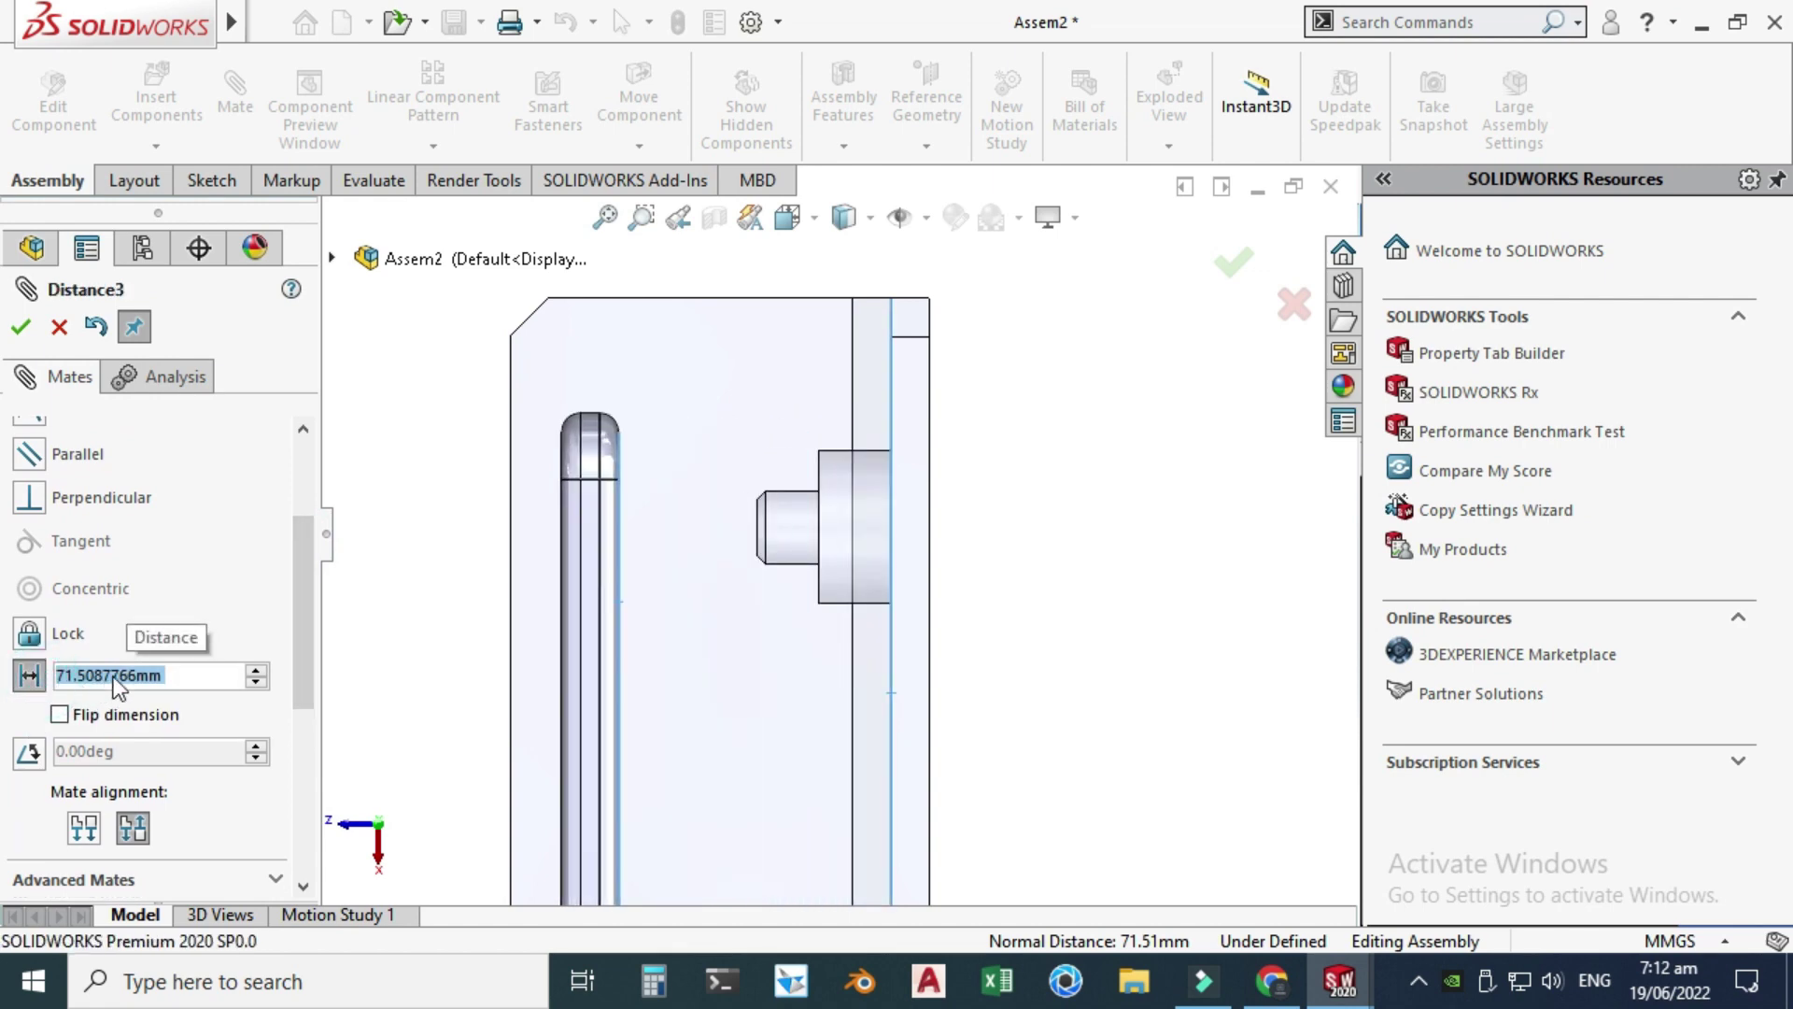
{"action": "type", "text": "20"}
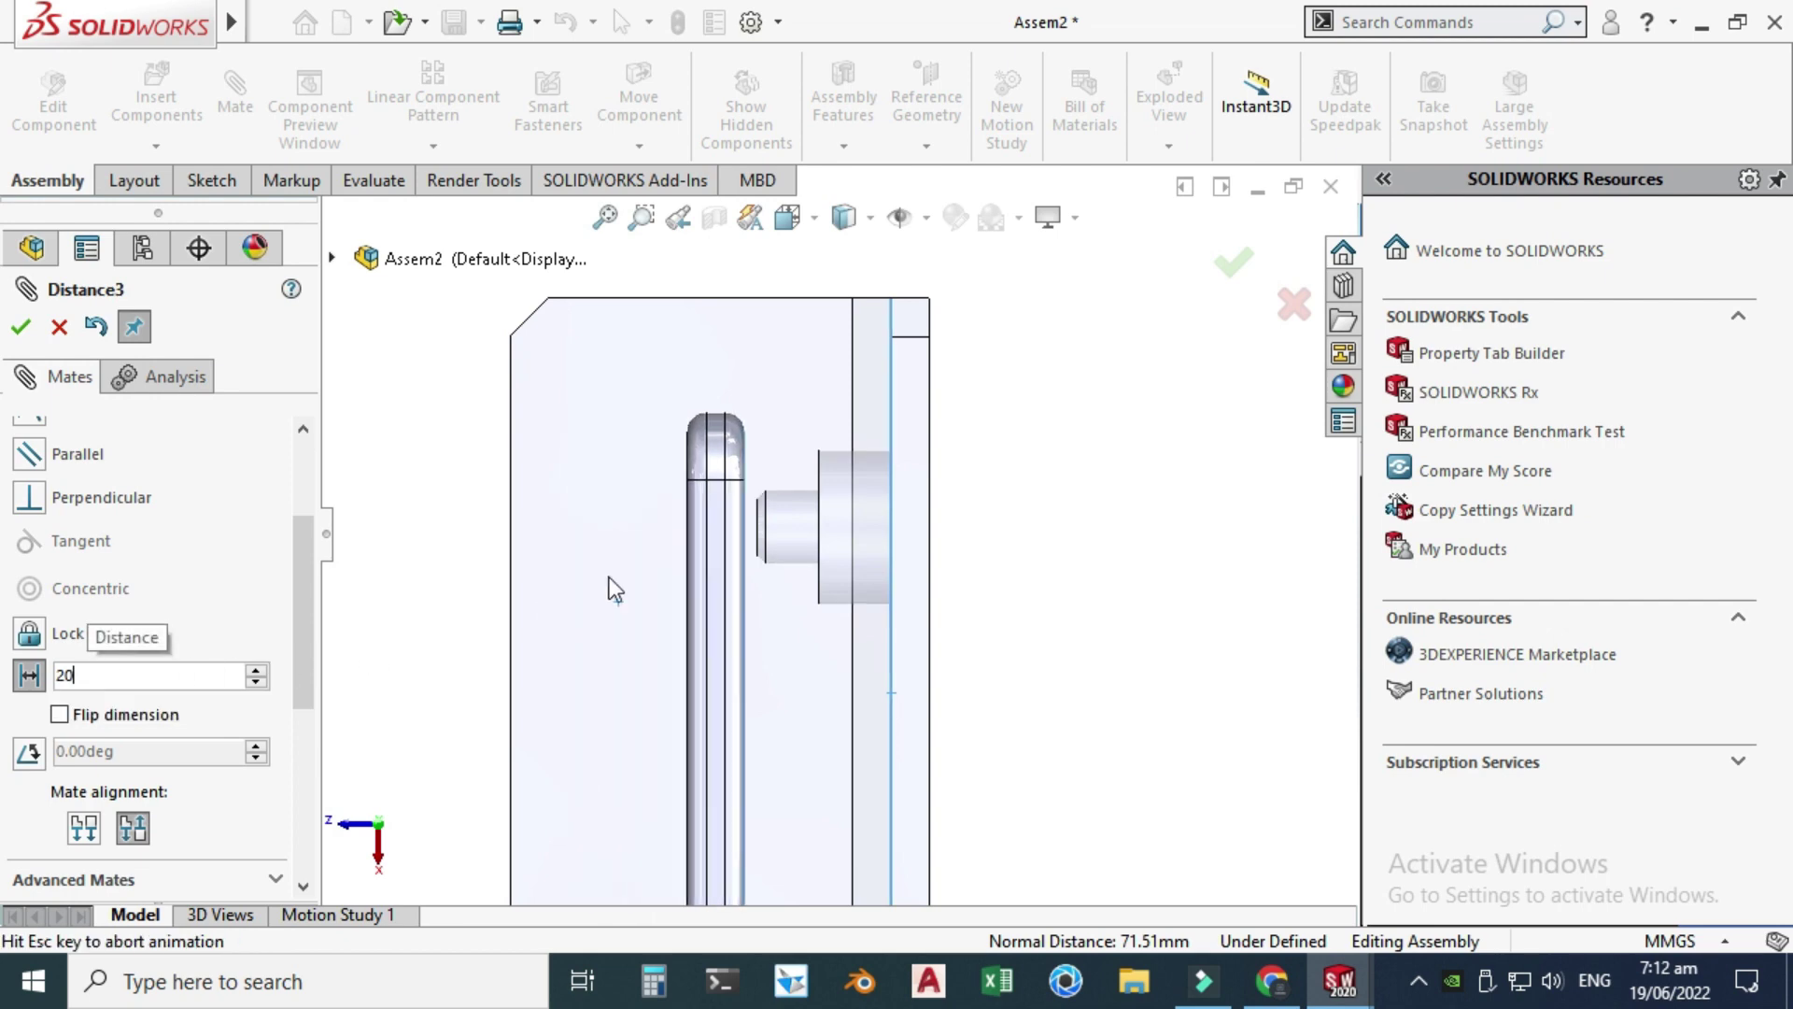
{"action": "key", "text": "Return"}
{"action": "scroll", "coordinate": [710, 490], "scroll_direction": "down", "scroll_amount": 5}
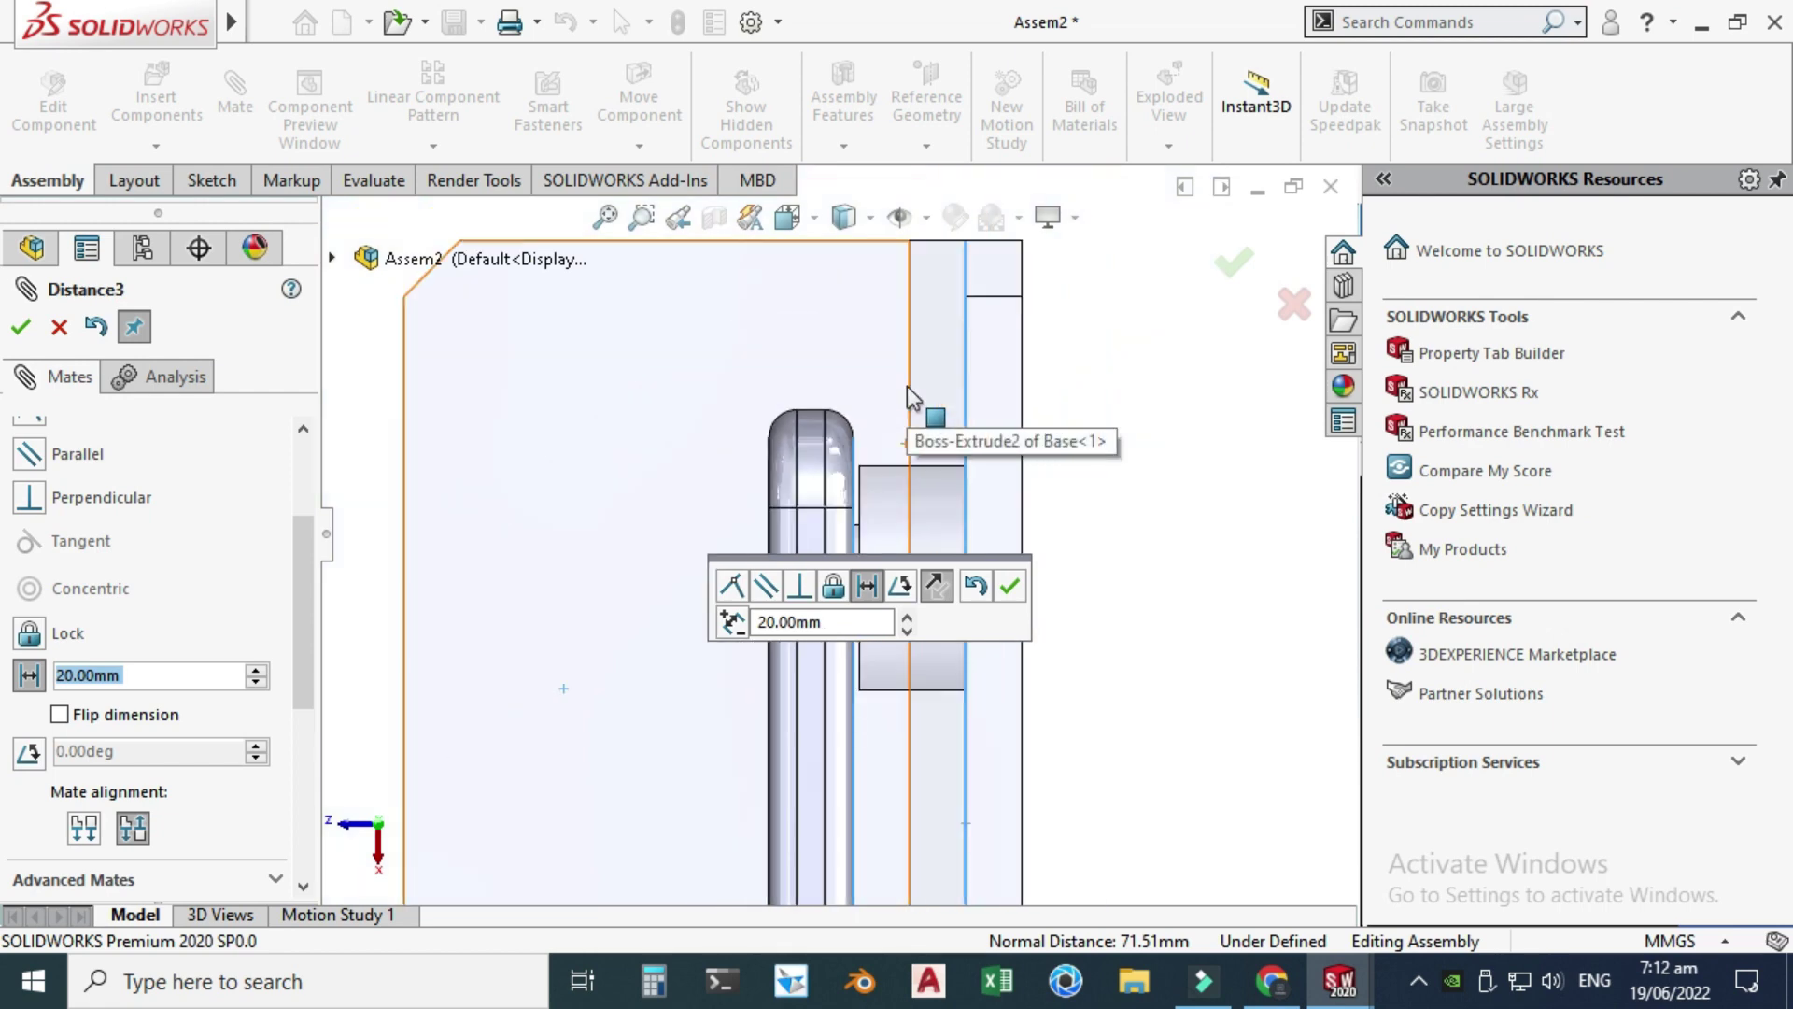
{"action": "left_click", "coordinate": [1232, 263]}
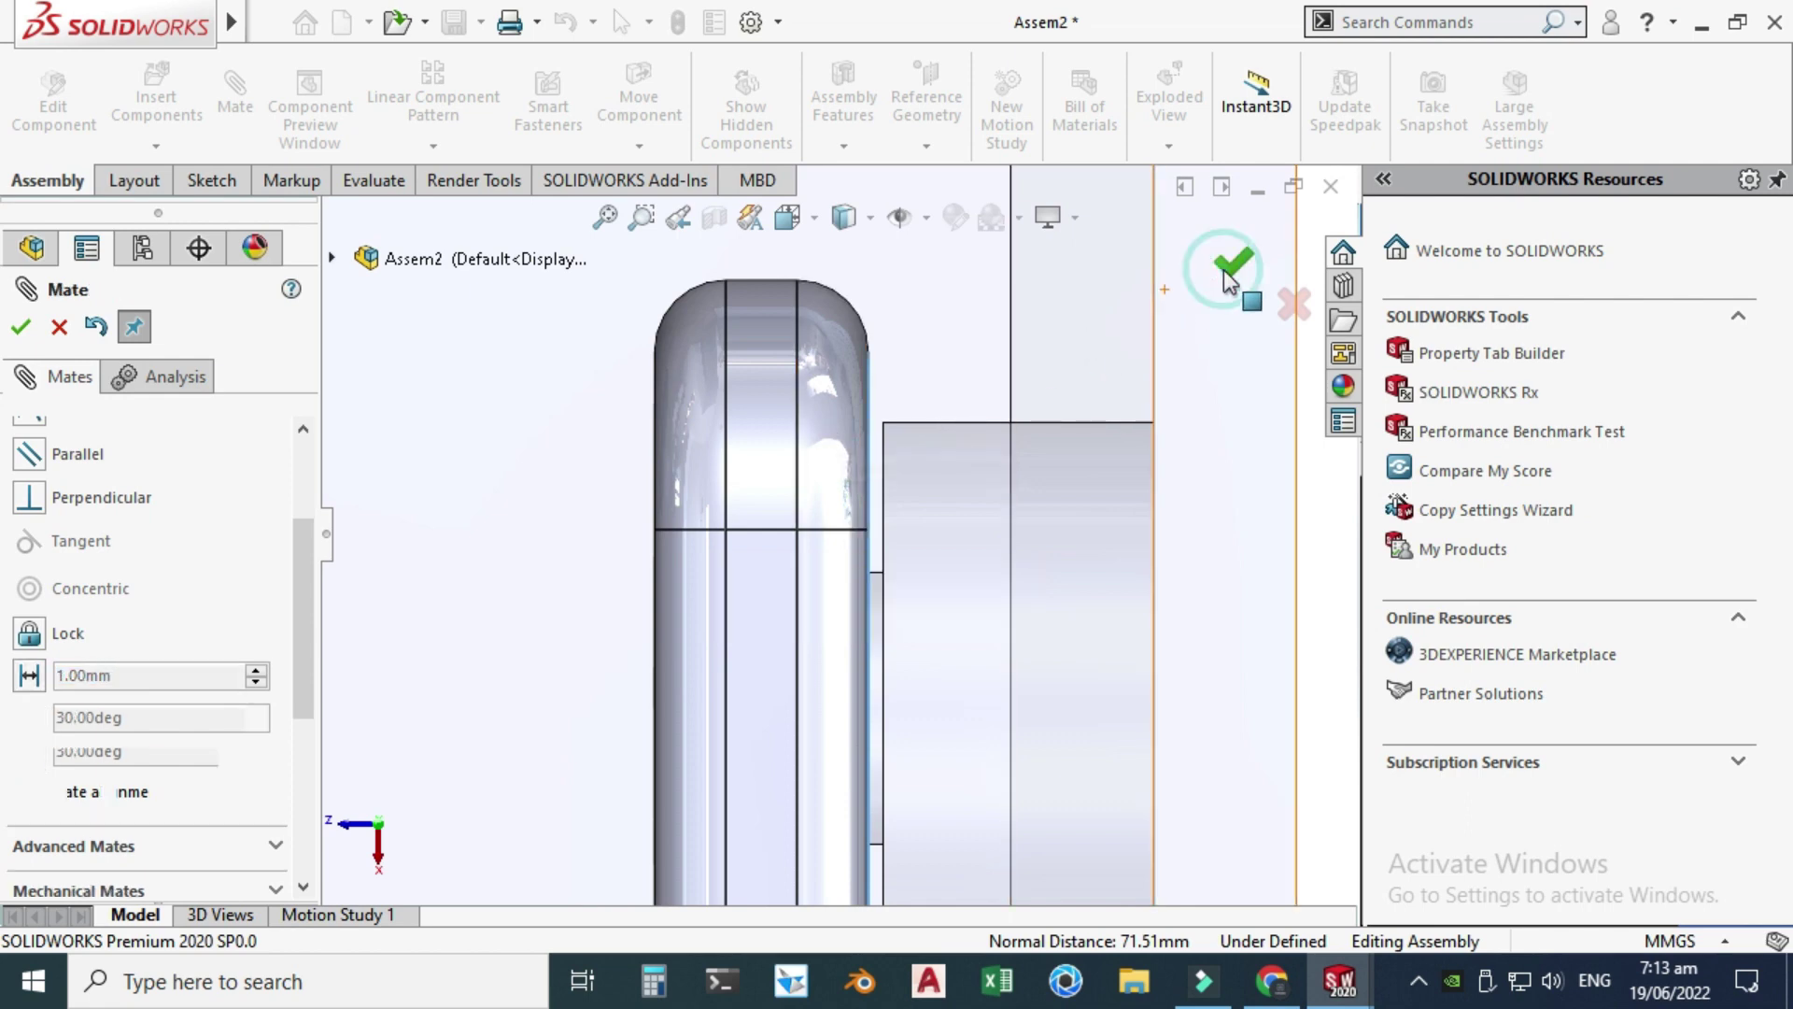
{"action": "scroll", "coordinate": [994, 368], "scroll_direction": "up", "scroll_amount": 3}
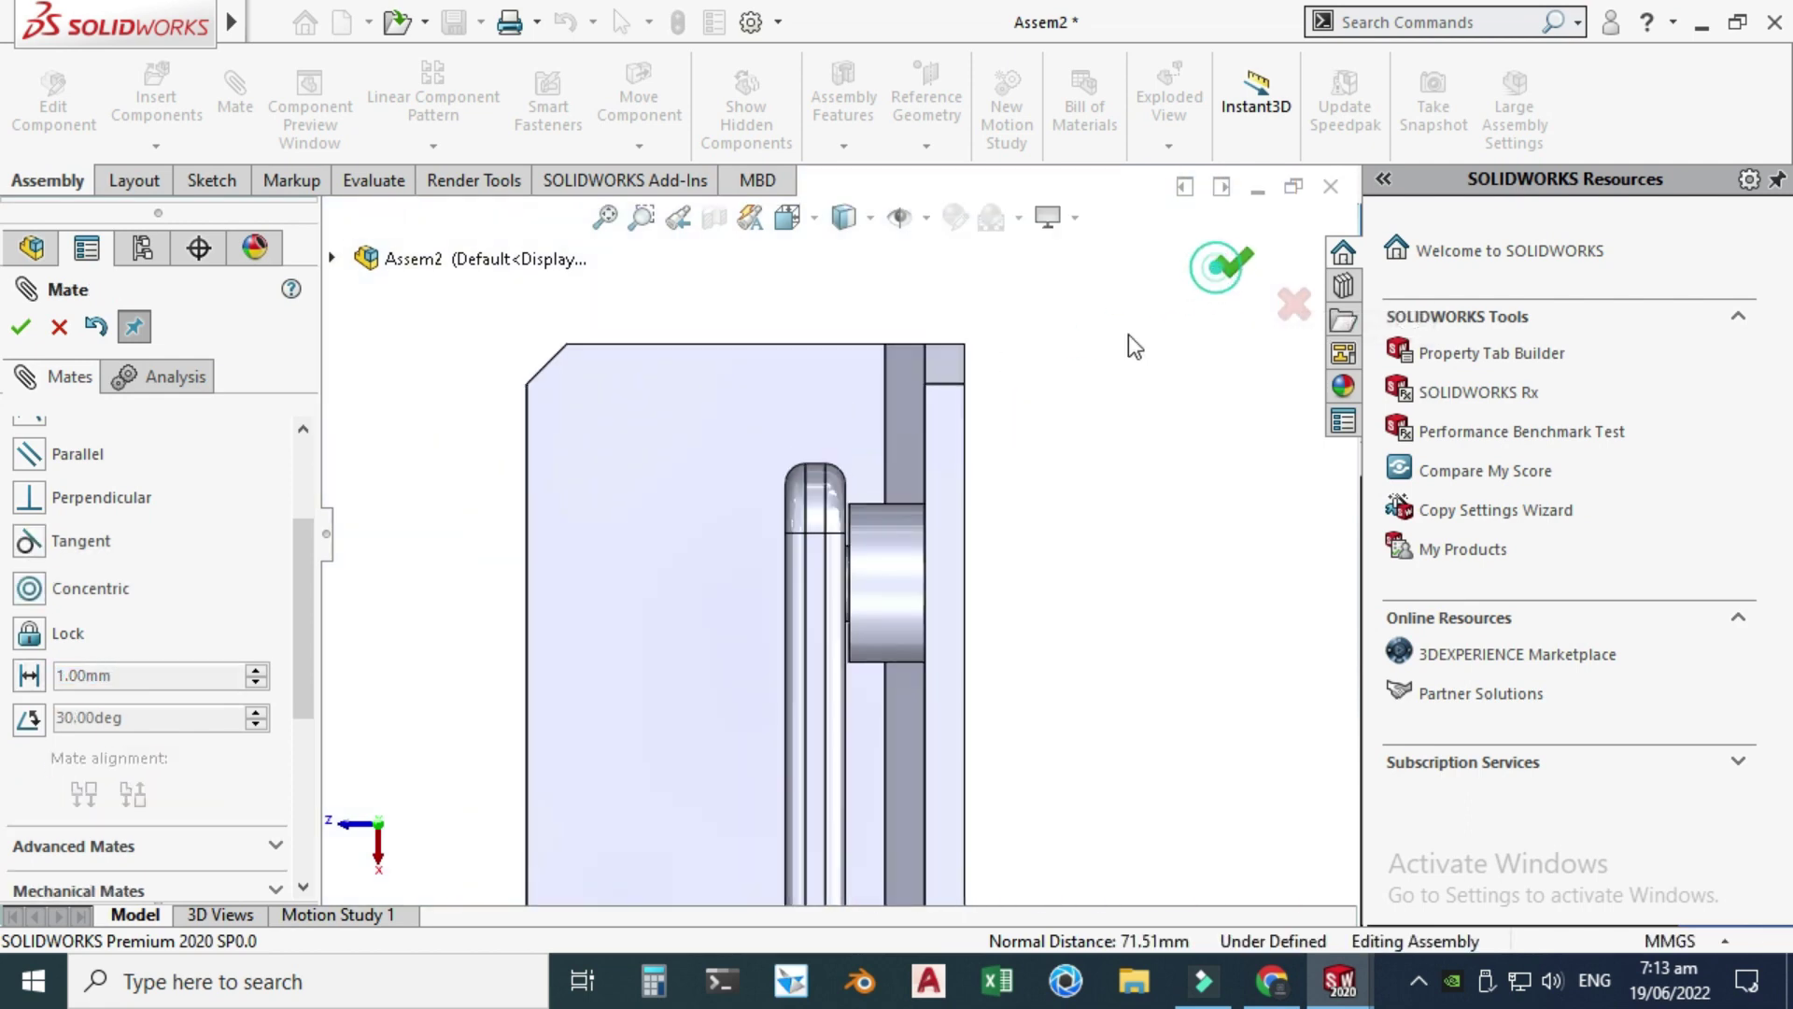
{"action": "key", "text": "Return"}
- Swing the Hammer up about its pivot pin and over to the side away from the Pulley
{"action": "right_click", "coordinate": [1091, 355]}
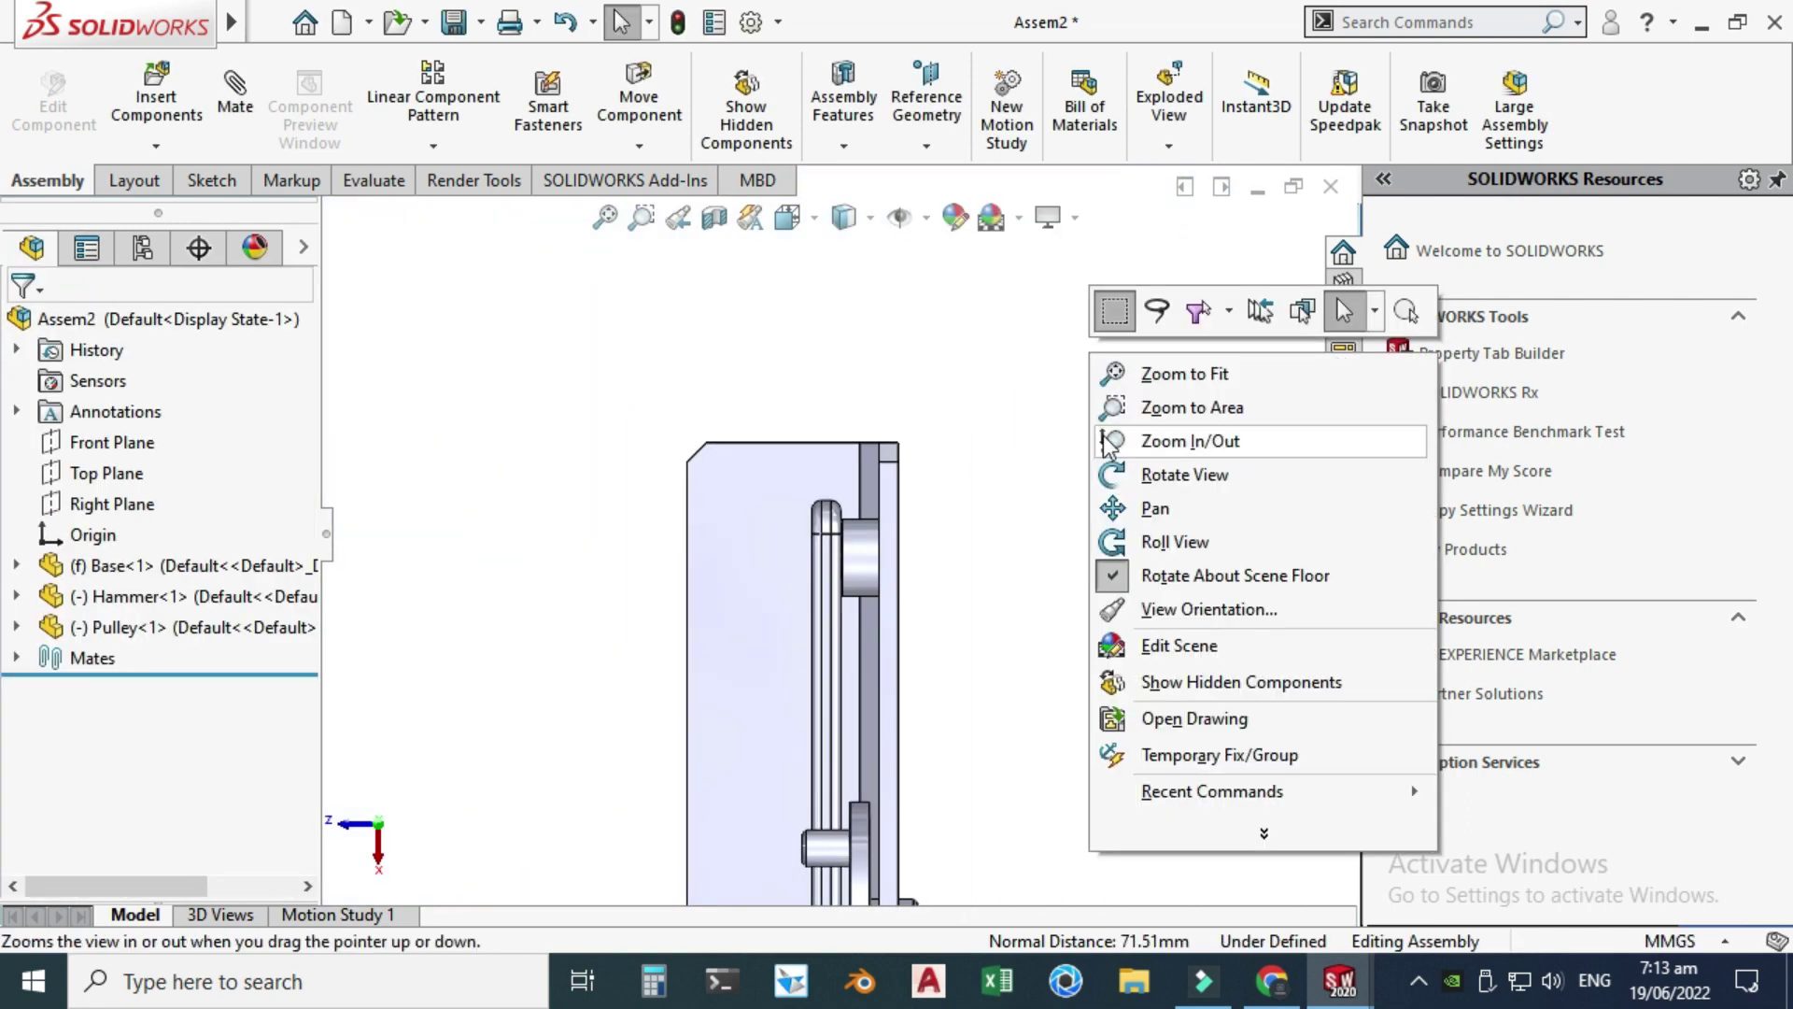
{"action": "left_click", "coordinate": [1184, 475]}
{"action": "left_click_drag", "start_coordinate": [1110, 773], "coordinate": [799, 579]}
{"action": "scroll", "coordinate": [803, 600], "scroll_direction": "down", "scroll_amount": 3}
{"action": "key", "text": "Escape"}
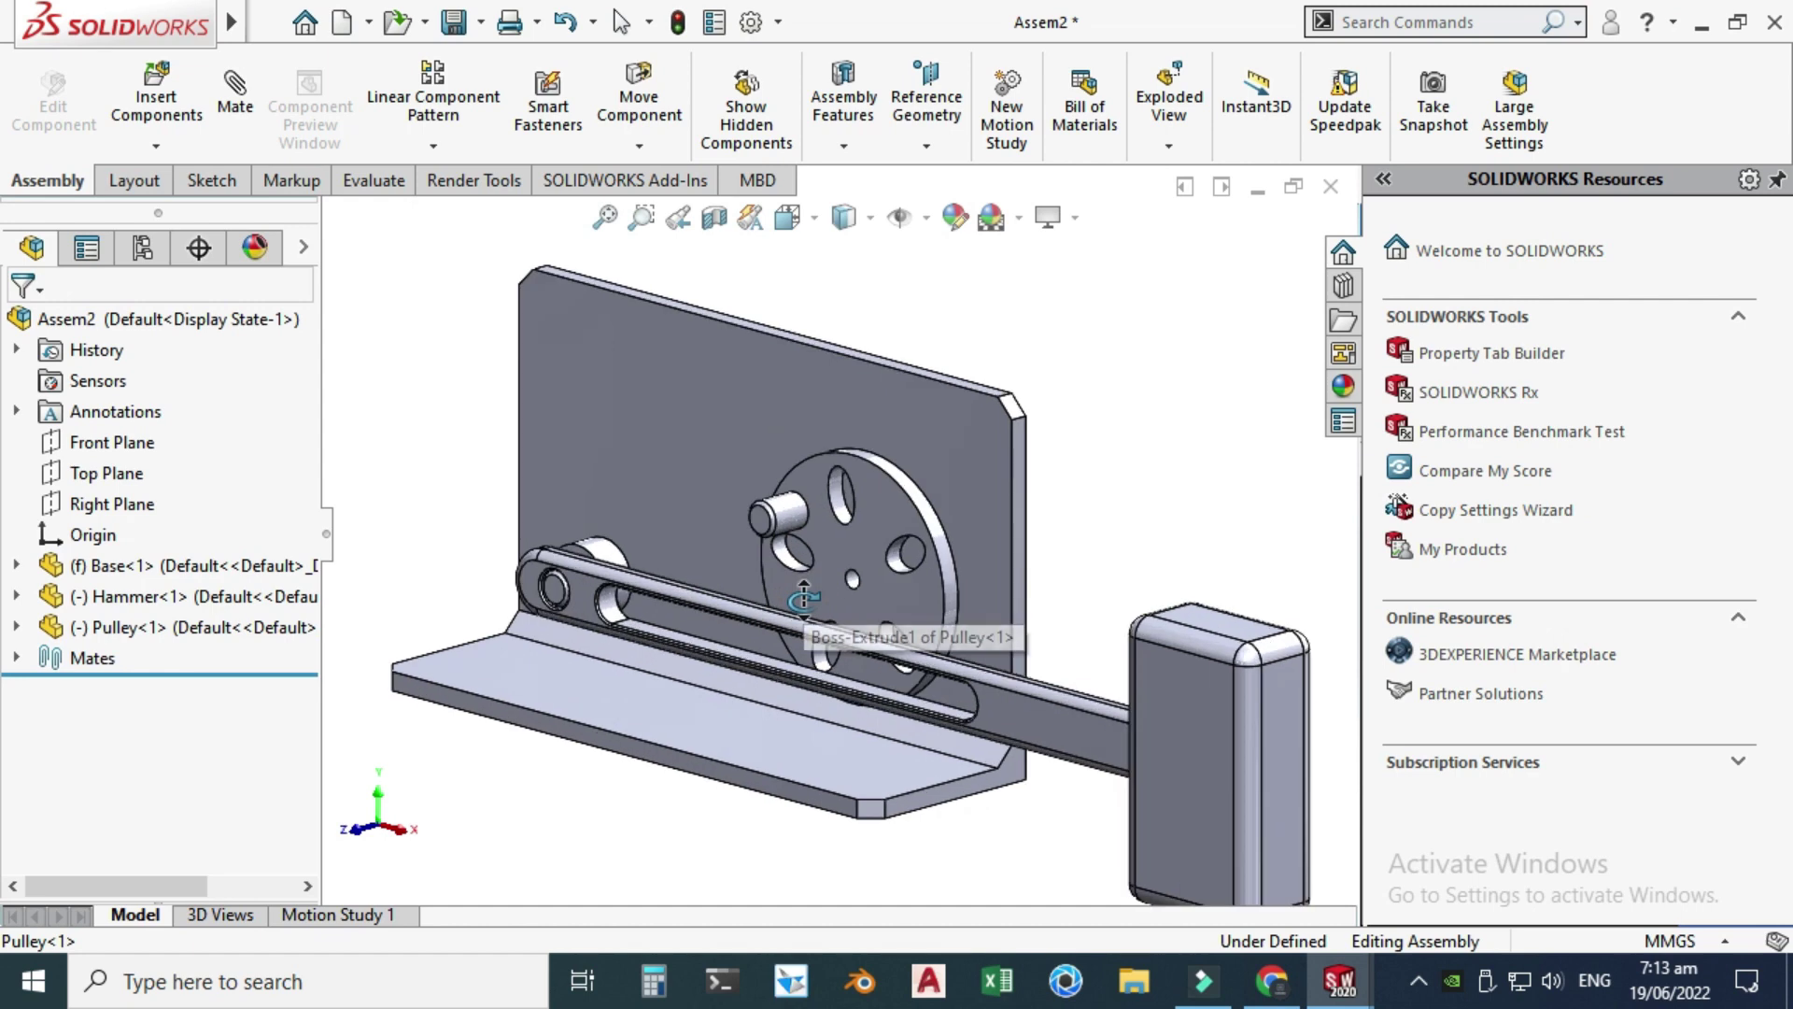
{"action": "left_click_drag", "start_coordinate": [1000, 693], "coordinate": [878, 490]}
{"action": "key", "text": "Escape"}
{"action": "scroll", "coordinate": [958, 439], "scroll_direction": "up", "scroll_amount": 3}
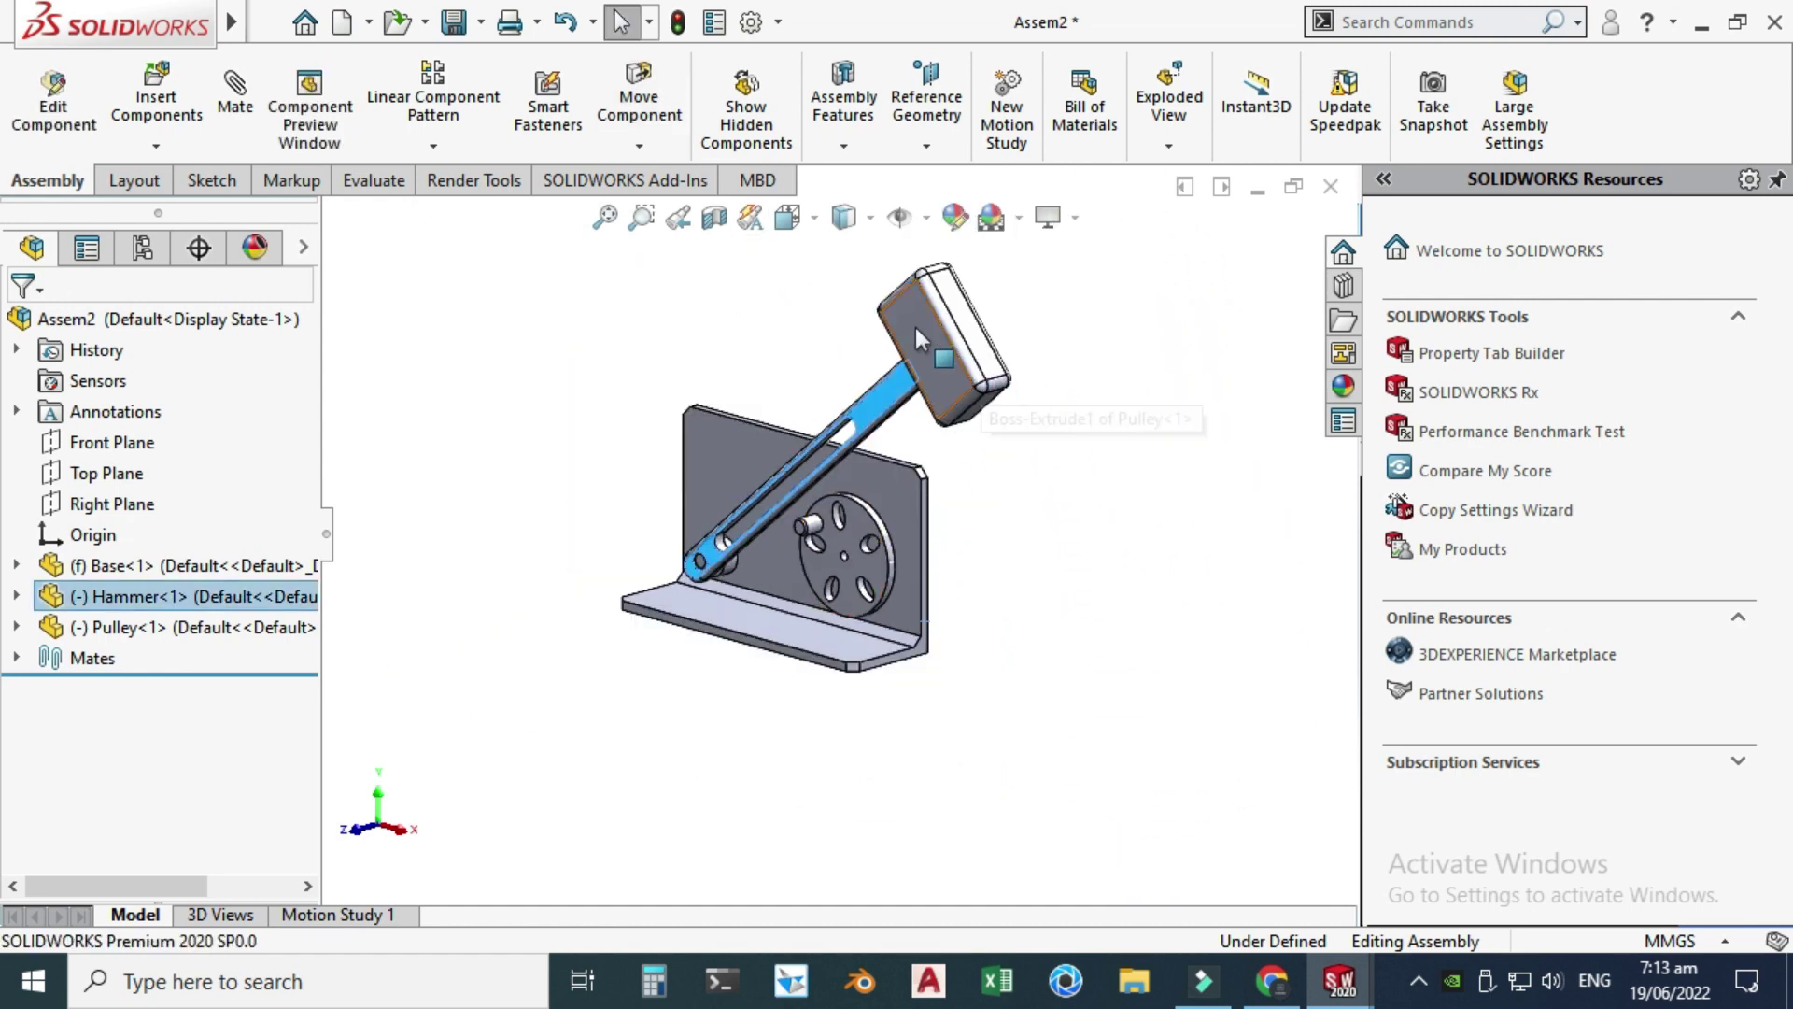
{"action": "left_click_drag", "start_coordinate": [916, 327], "coordinate": [411, 439]}
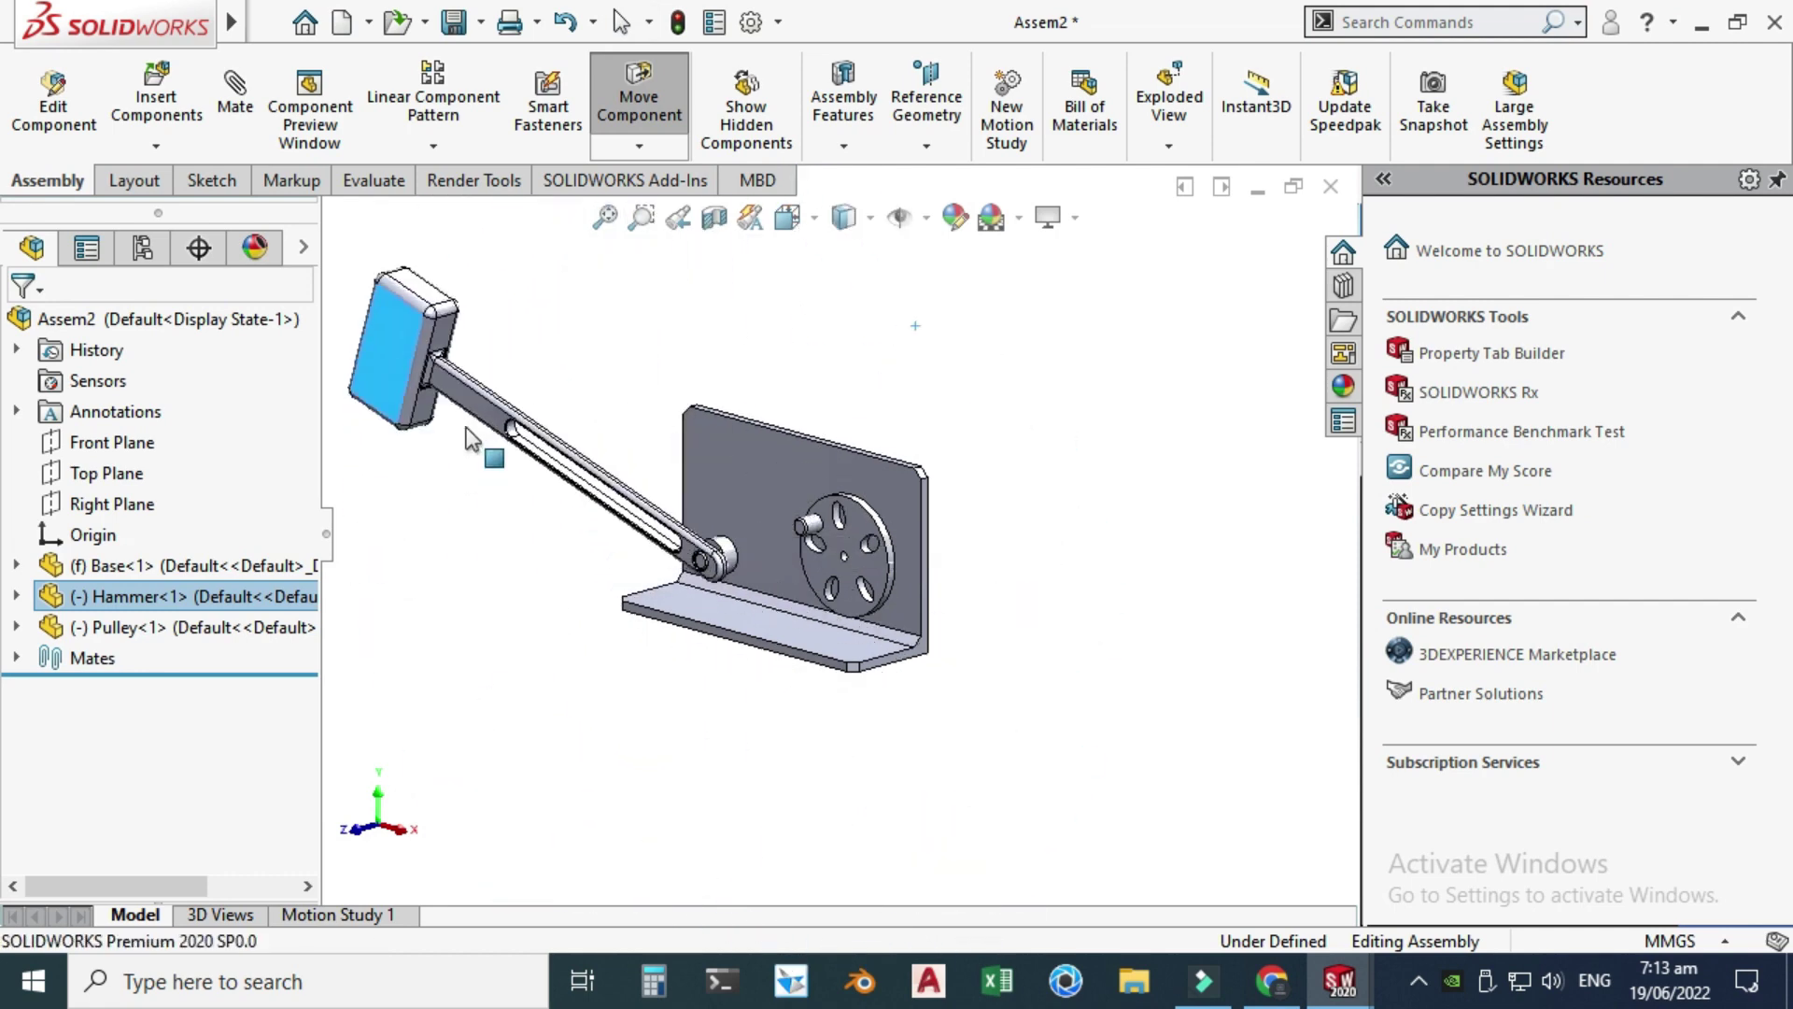
- Rotate the Pulley until its crank pin is near the bottom, and swing the Hammer back over the Pulley side
{"action": "scroll", "coordinate": [792, 546], "scroll_direction": "up", "scroll_amount": 5}
{"action": "left_click_drag", "start_coordinate": [840, 523], "coordinate": [1151, 682]}
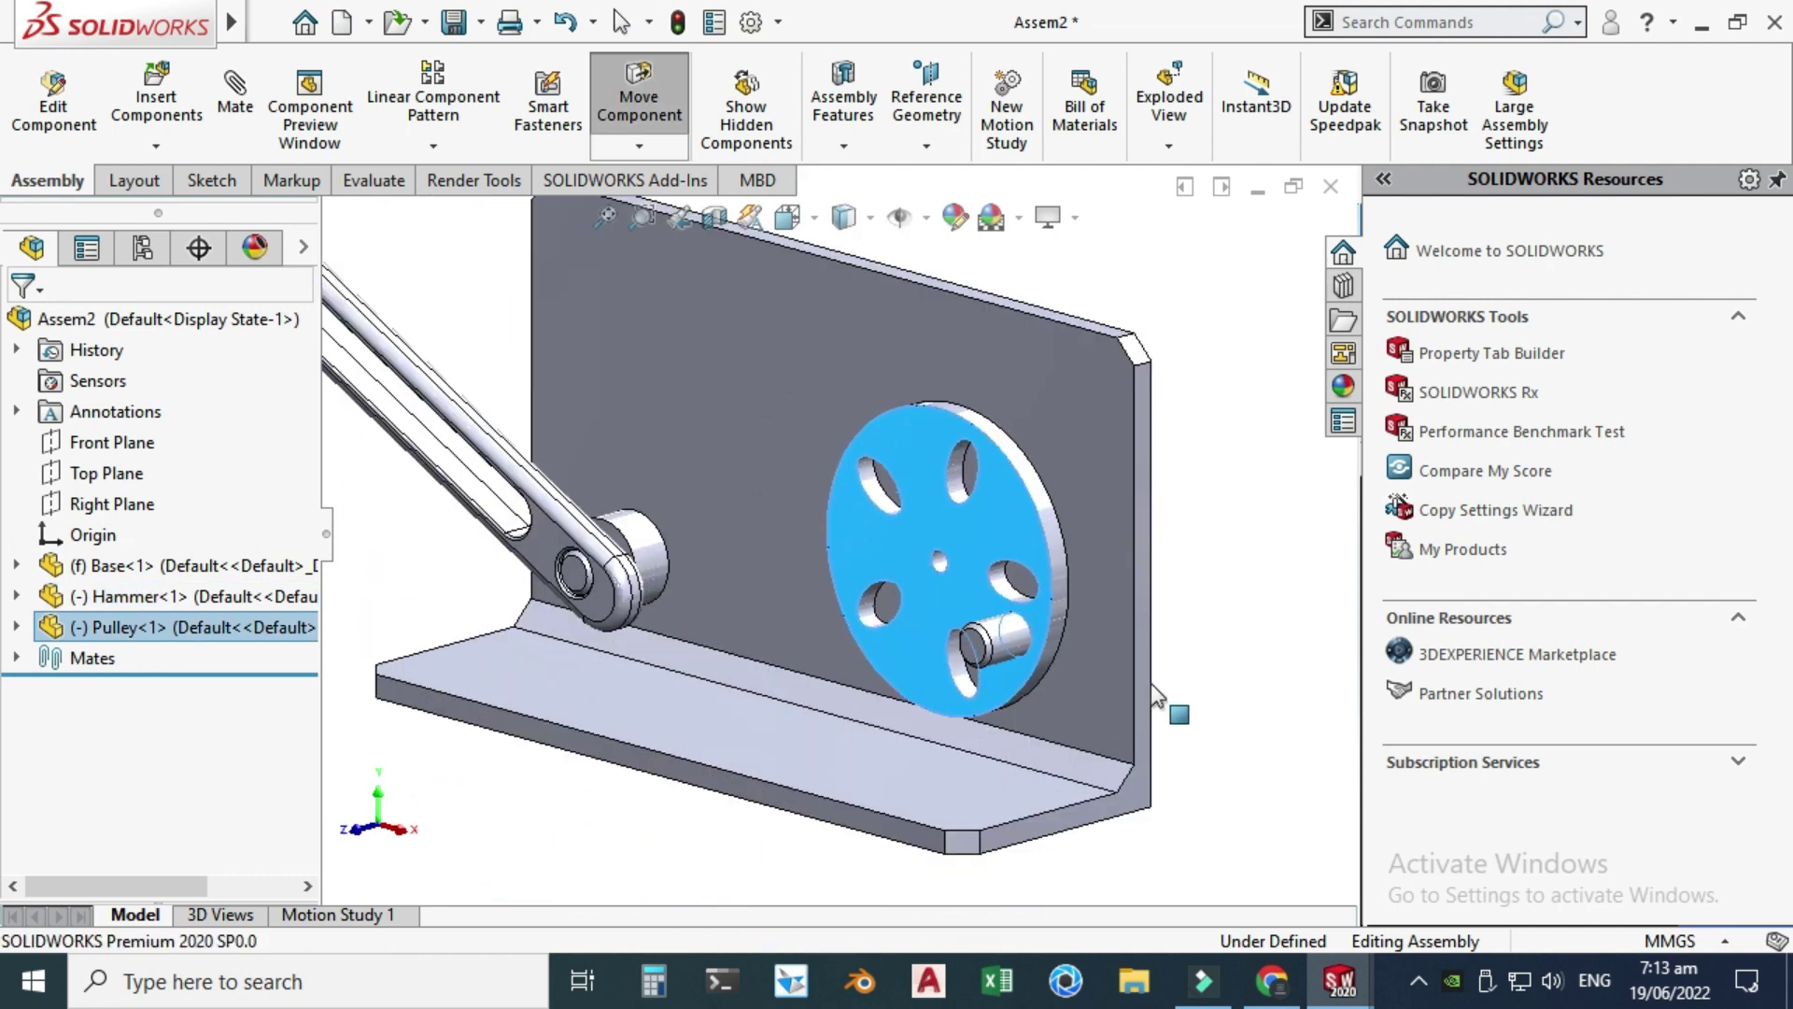
{"action": "scroll", "coordinate": [854, 585], "scroll_direction": "down", "scroll_amount": 5}
{"action": "left_click", "coordinate": [495, 238]}
{"action": "left_click_drag", "start_coordinate": [500, 238], "coordinate": [1018, 404]}
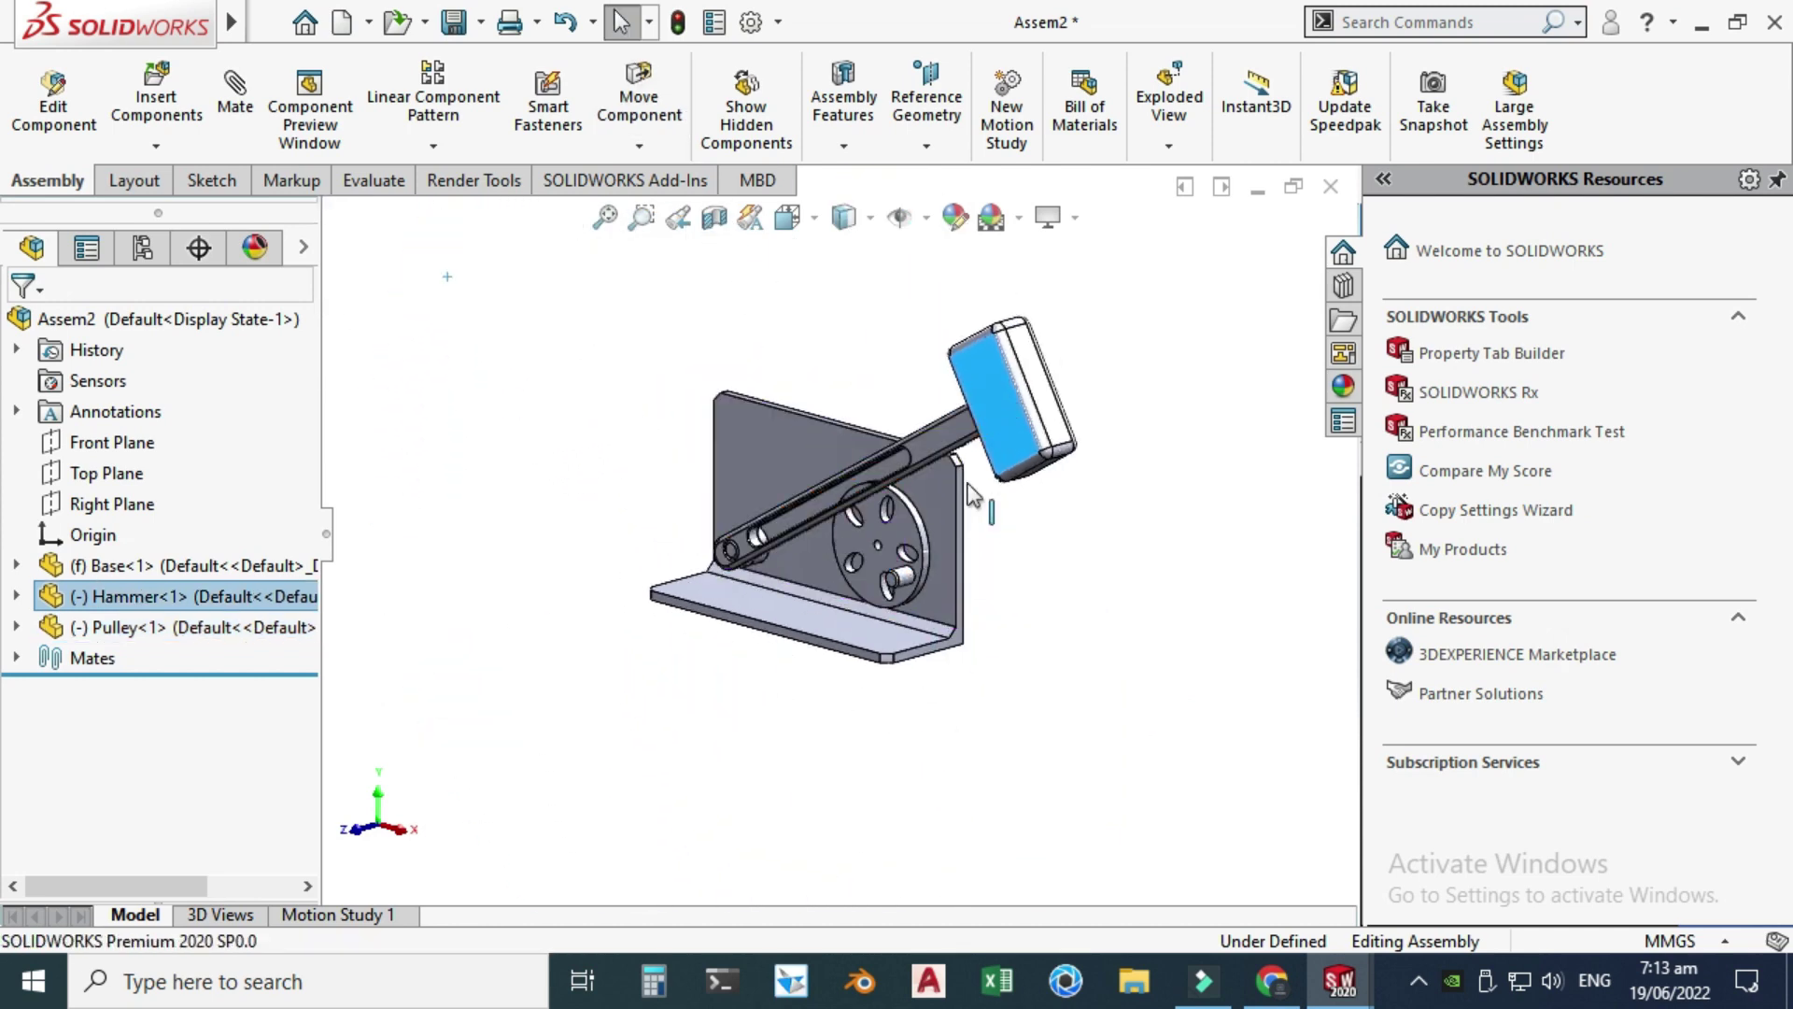
{"action": "key", "text": "Escape"}
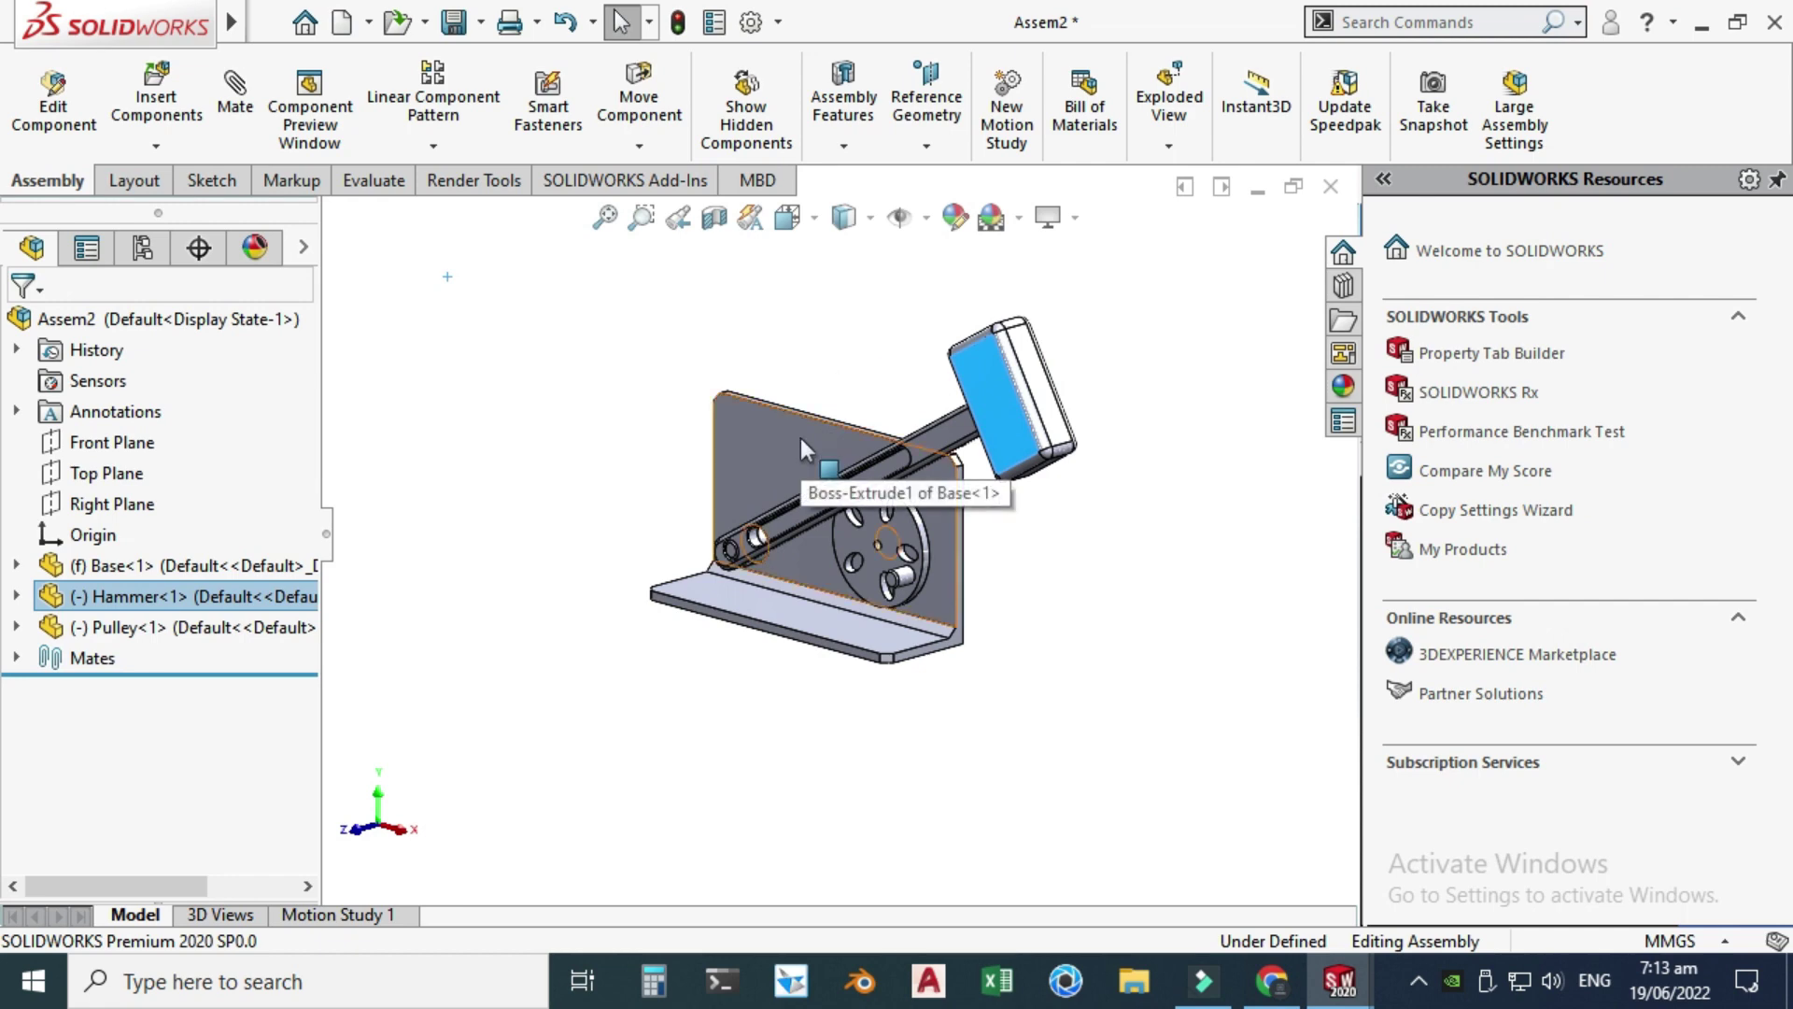
- Start a mechanical Slot mate with the Free constraint and select the long slot in the Hammer's arm
{"action": "left_click", "coordinate": [560, 446]}
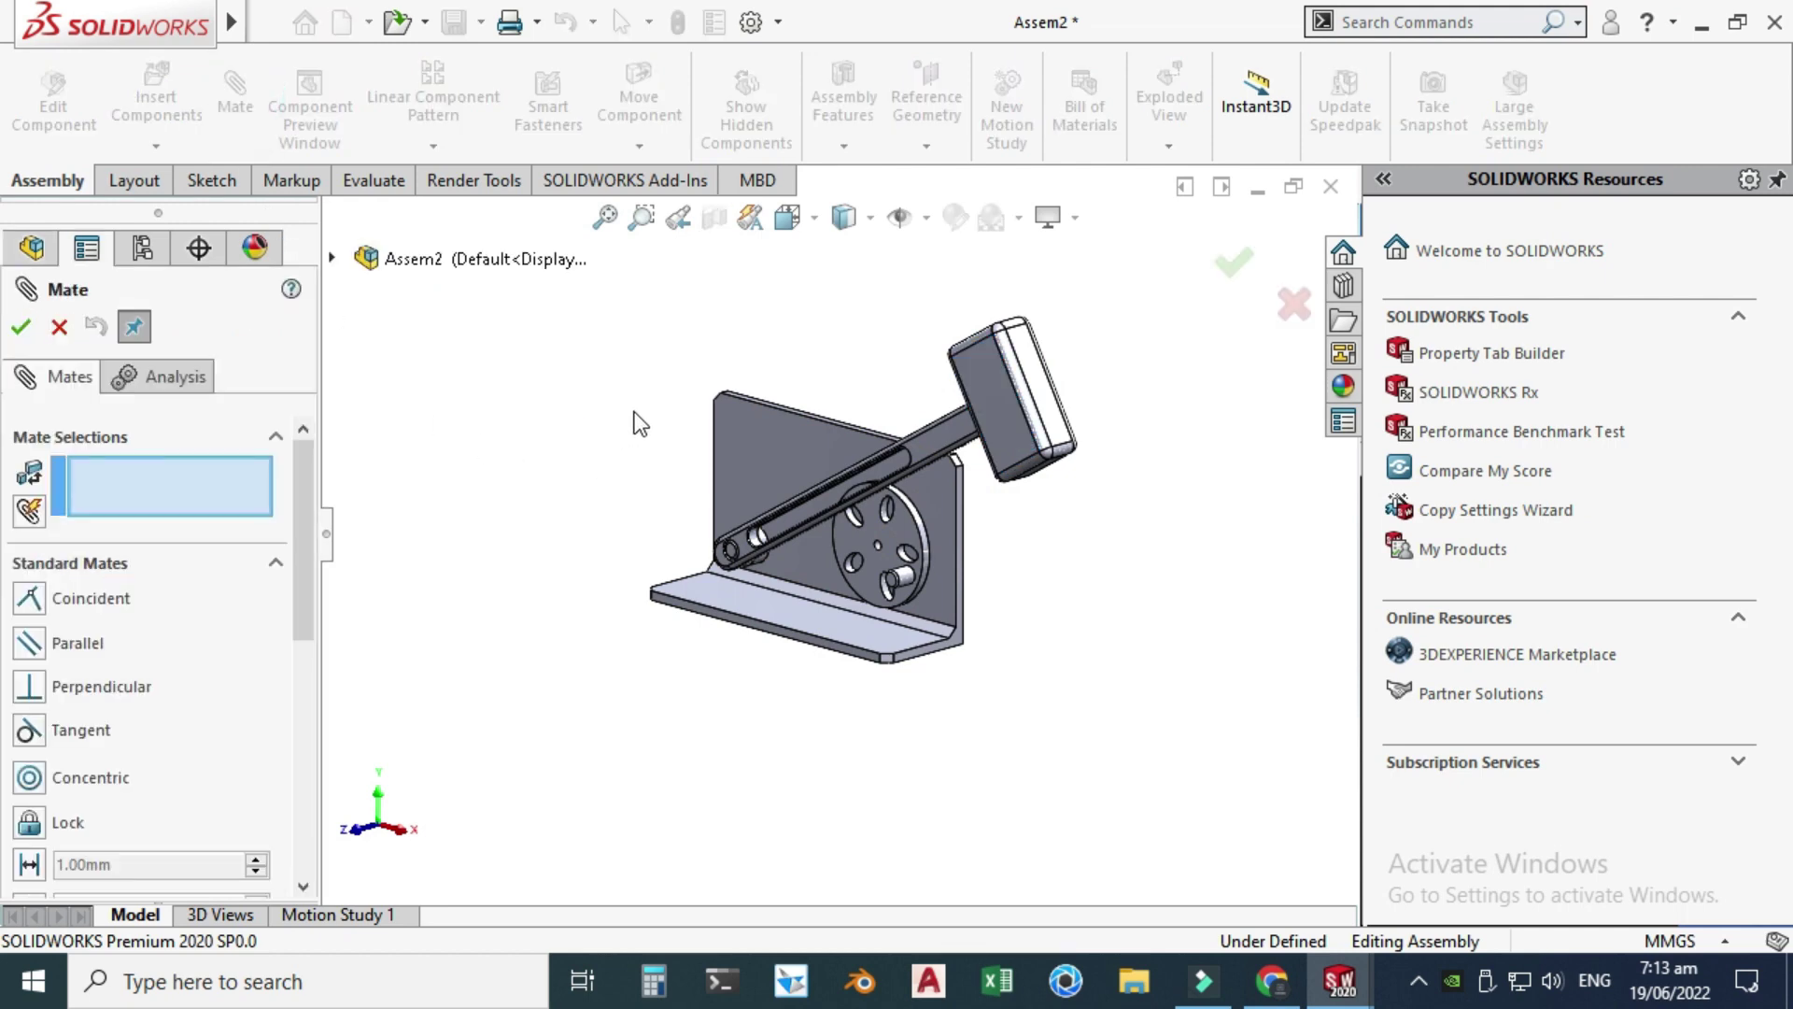
{"action": "left_click_drag", "start_coordinate": [303, 488], "coordinate": [310, 546]}
{"action": "left_click", "coordinate": [131, 742]}
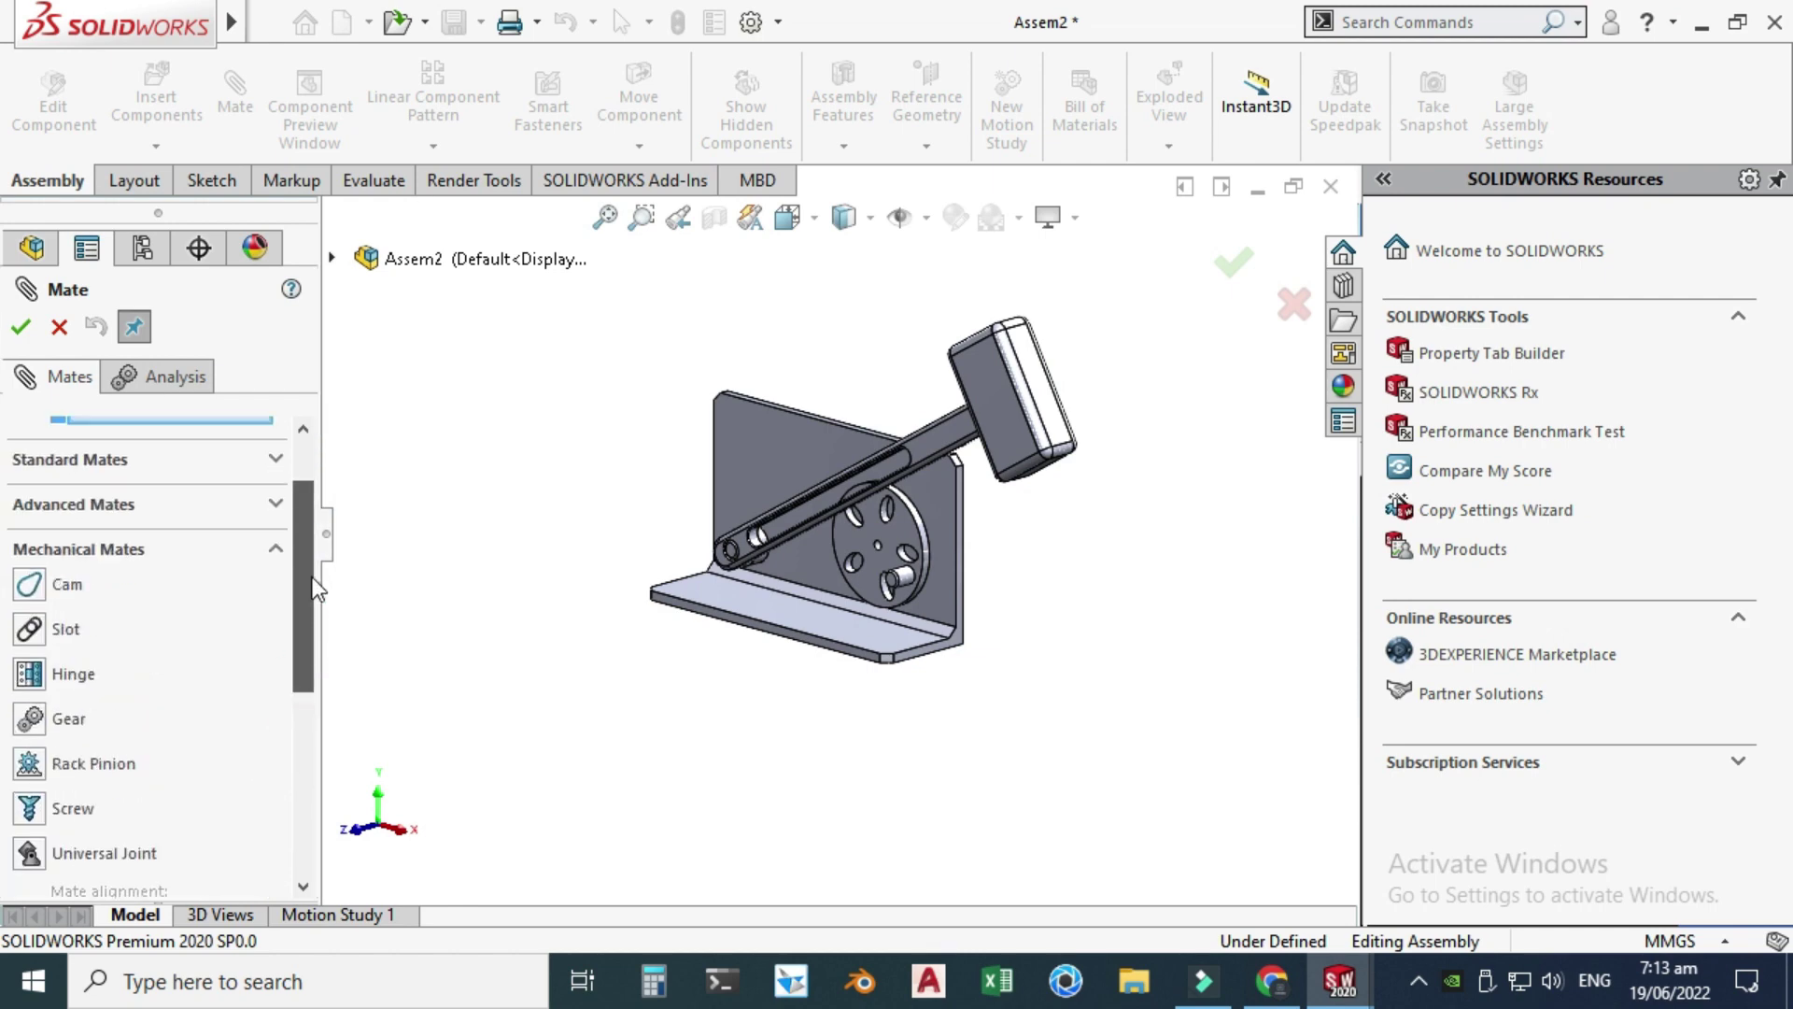
{"action": "left_click", "coordinate": [29, 630]}
{"action": "scroll", "coordinate": [776, 496], "scroll_direction": "down", "scroll_amount": 8}
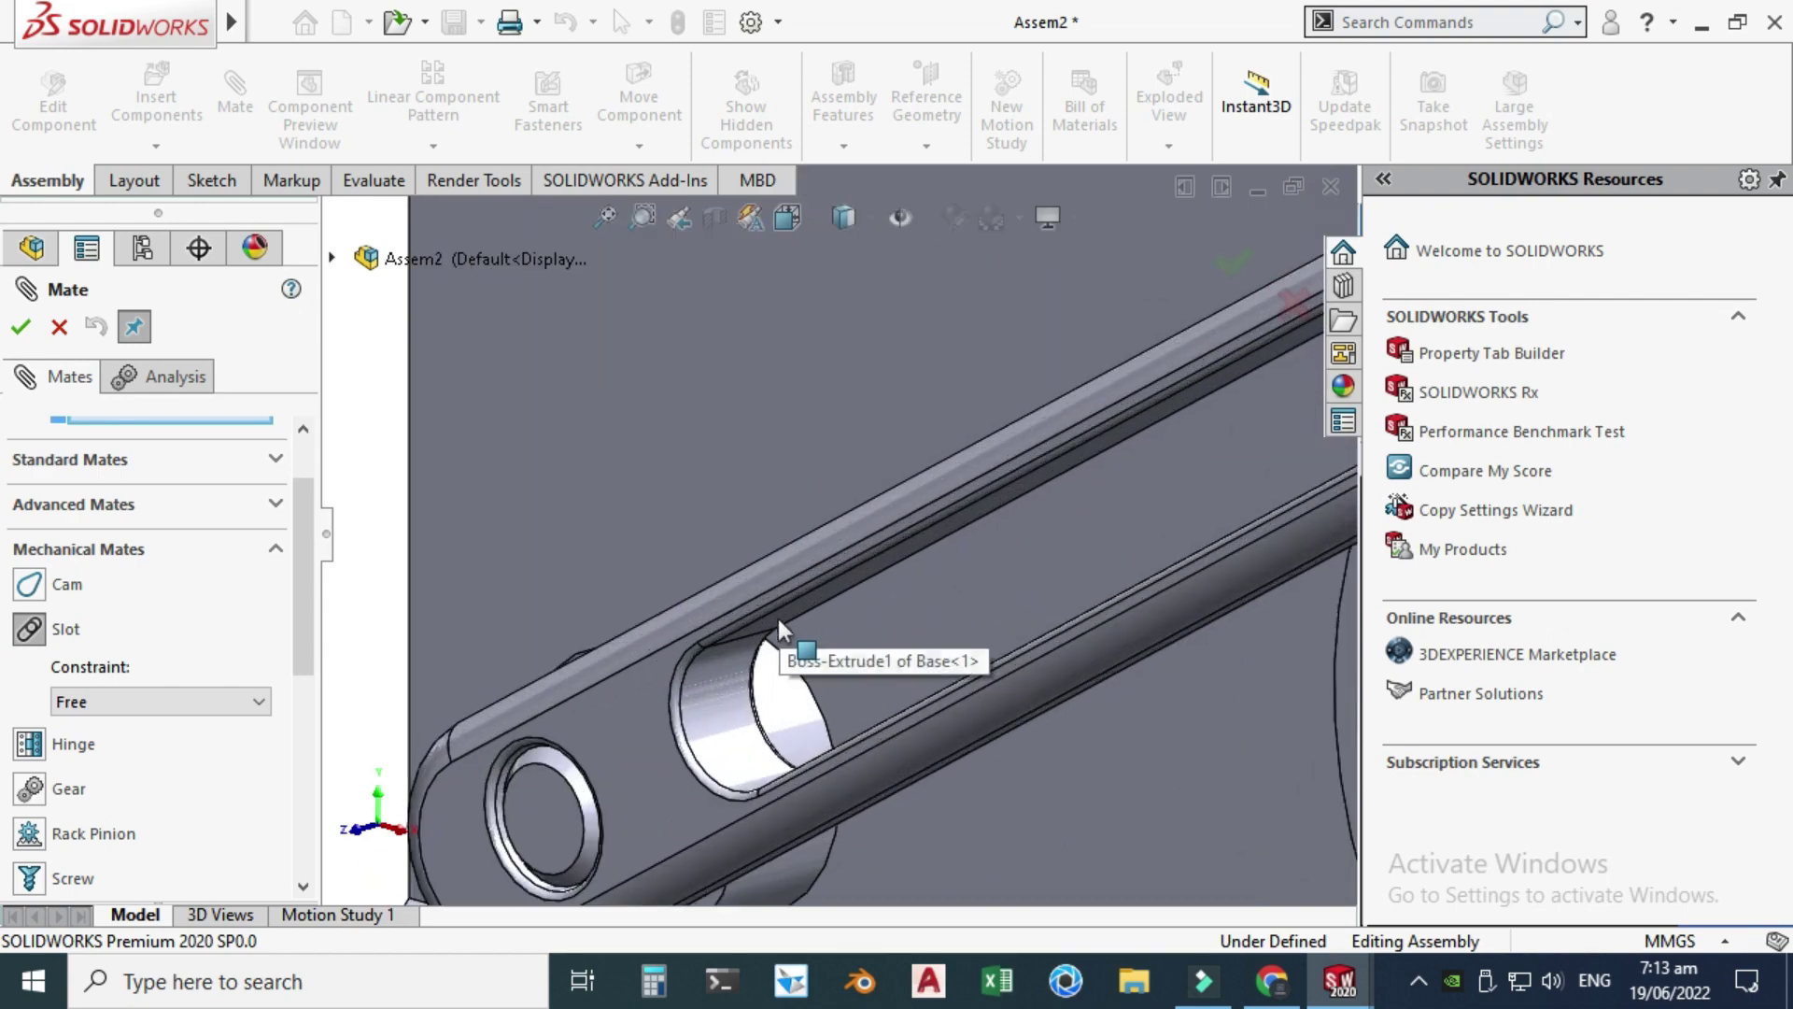
{"action": "left_click", "coordinate": [729, 674]}
{"action": "key", "text": "f"}
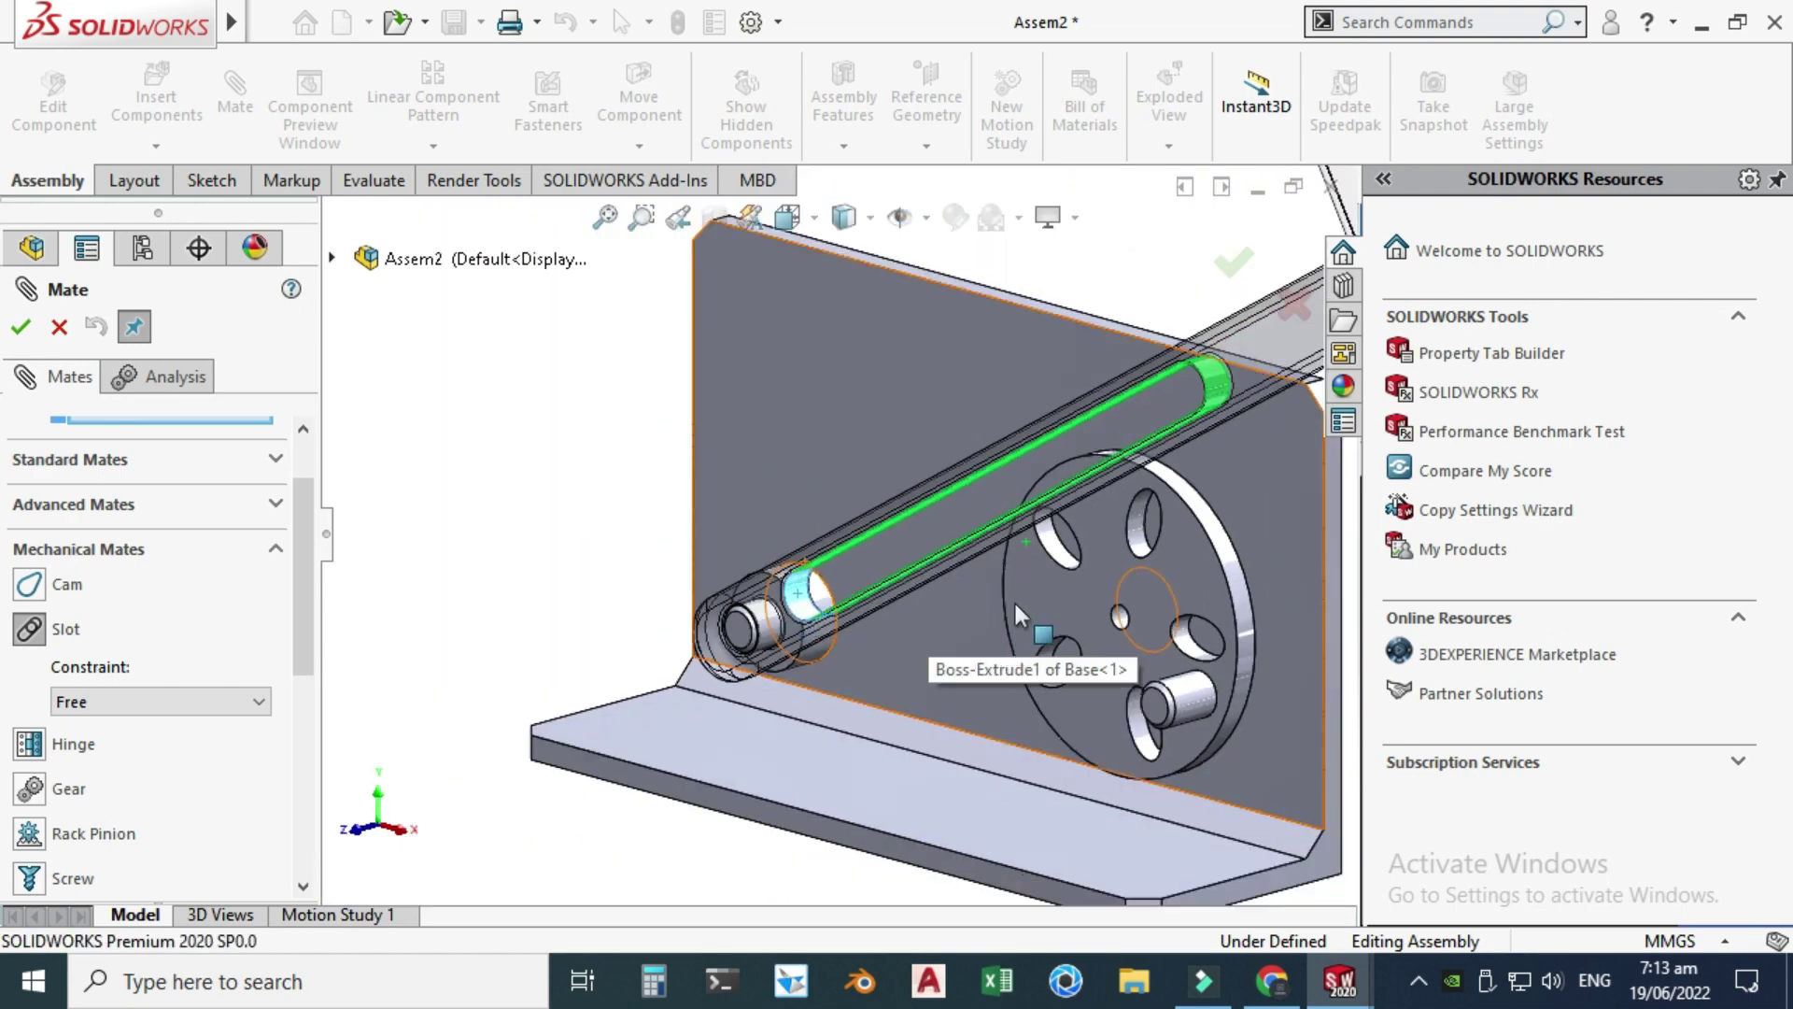
- Select the Pulley's cylindrical crank pin as the slot mate's second entity, accept the mate and finish mating
{"action": "scroll", "coordinate": [1117, 674], "scroll_direction": "down", "scroll_amount": 5}
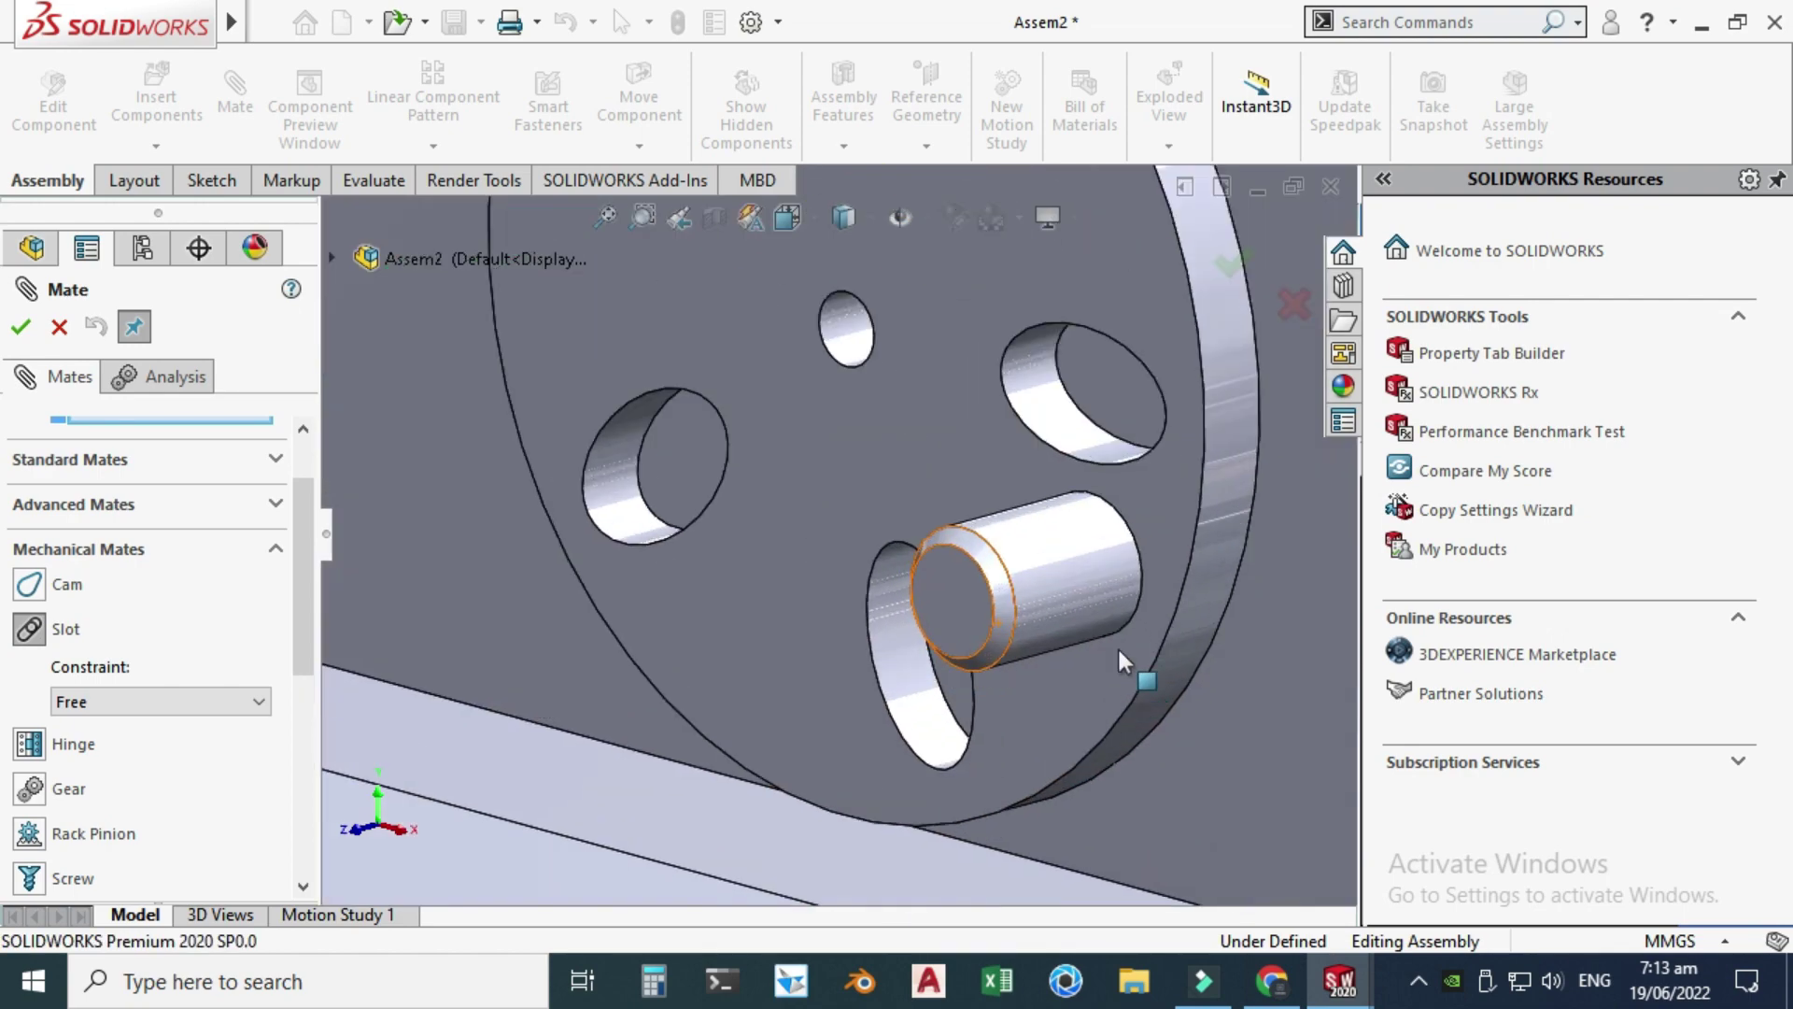
{"action": "left_click", "coordinate": [1078, 581]}
{"action": "scroll", "coordinate": [1078, 580], "scroll_direction": "down", "scroll_amount": 3}
{"action": "key", "text": "f"}
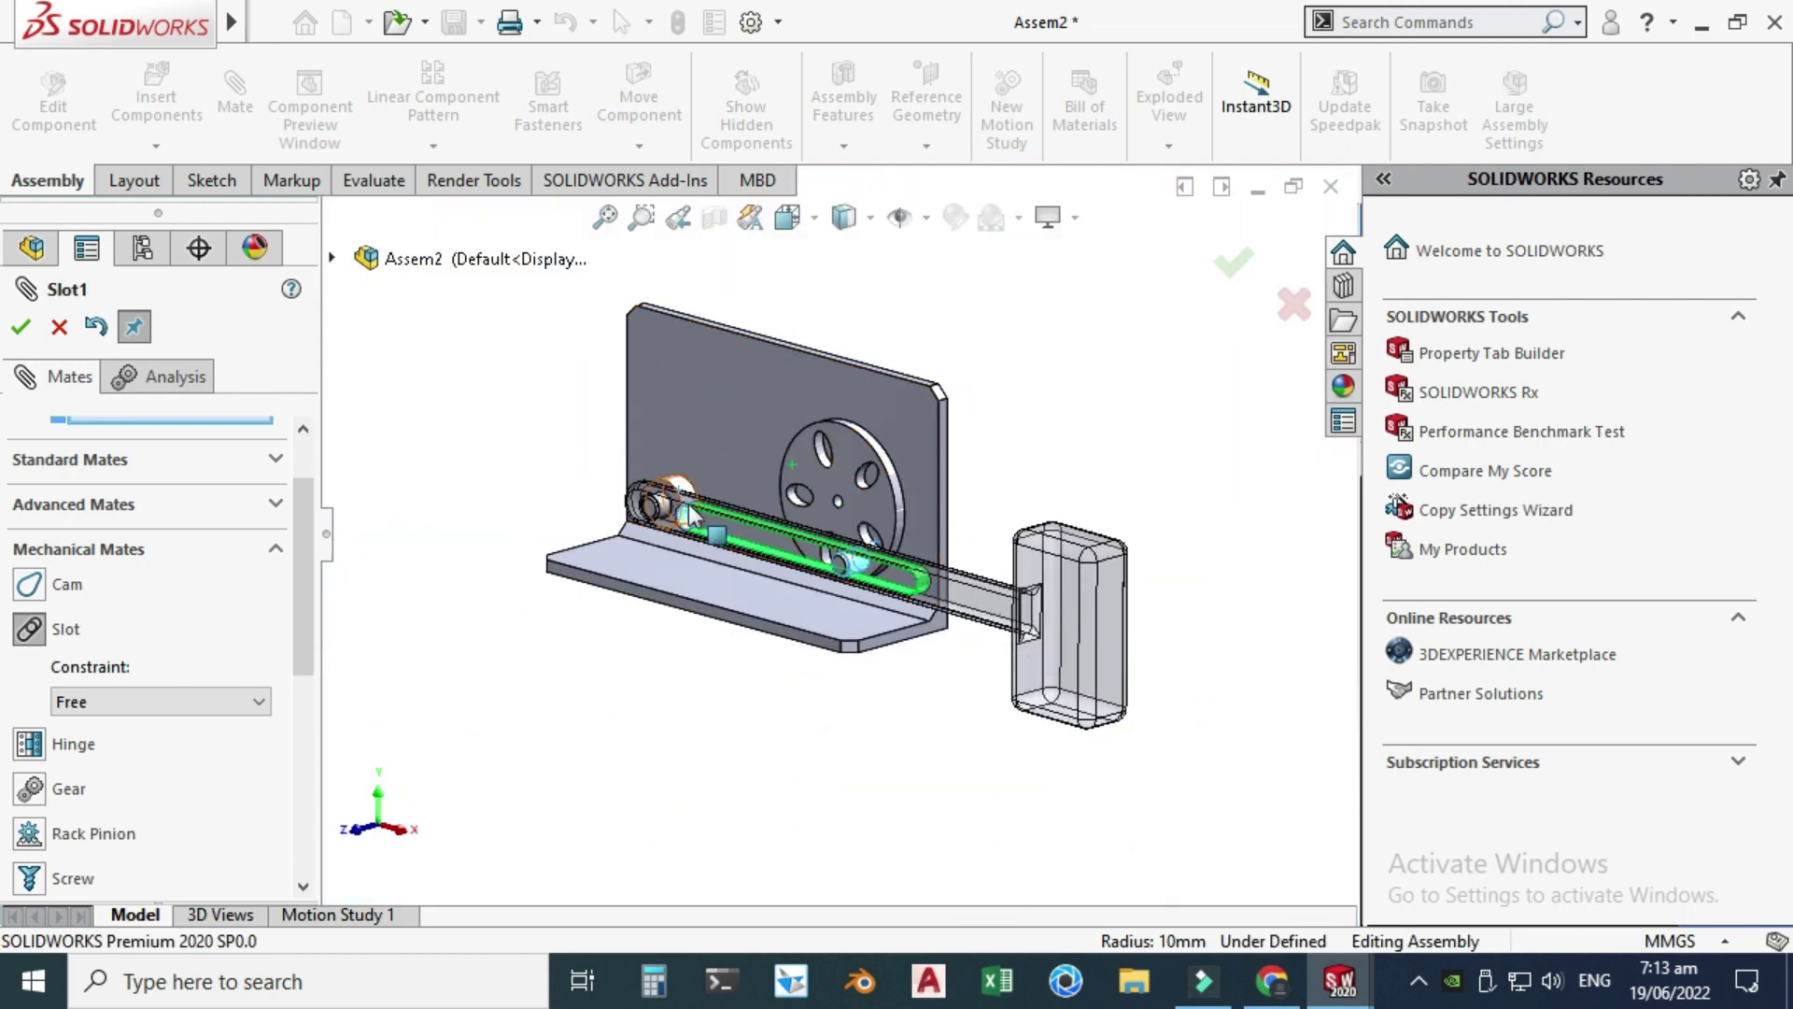
{"action": "left_click", "coordinate": [20, 326]}
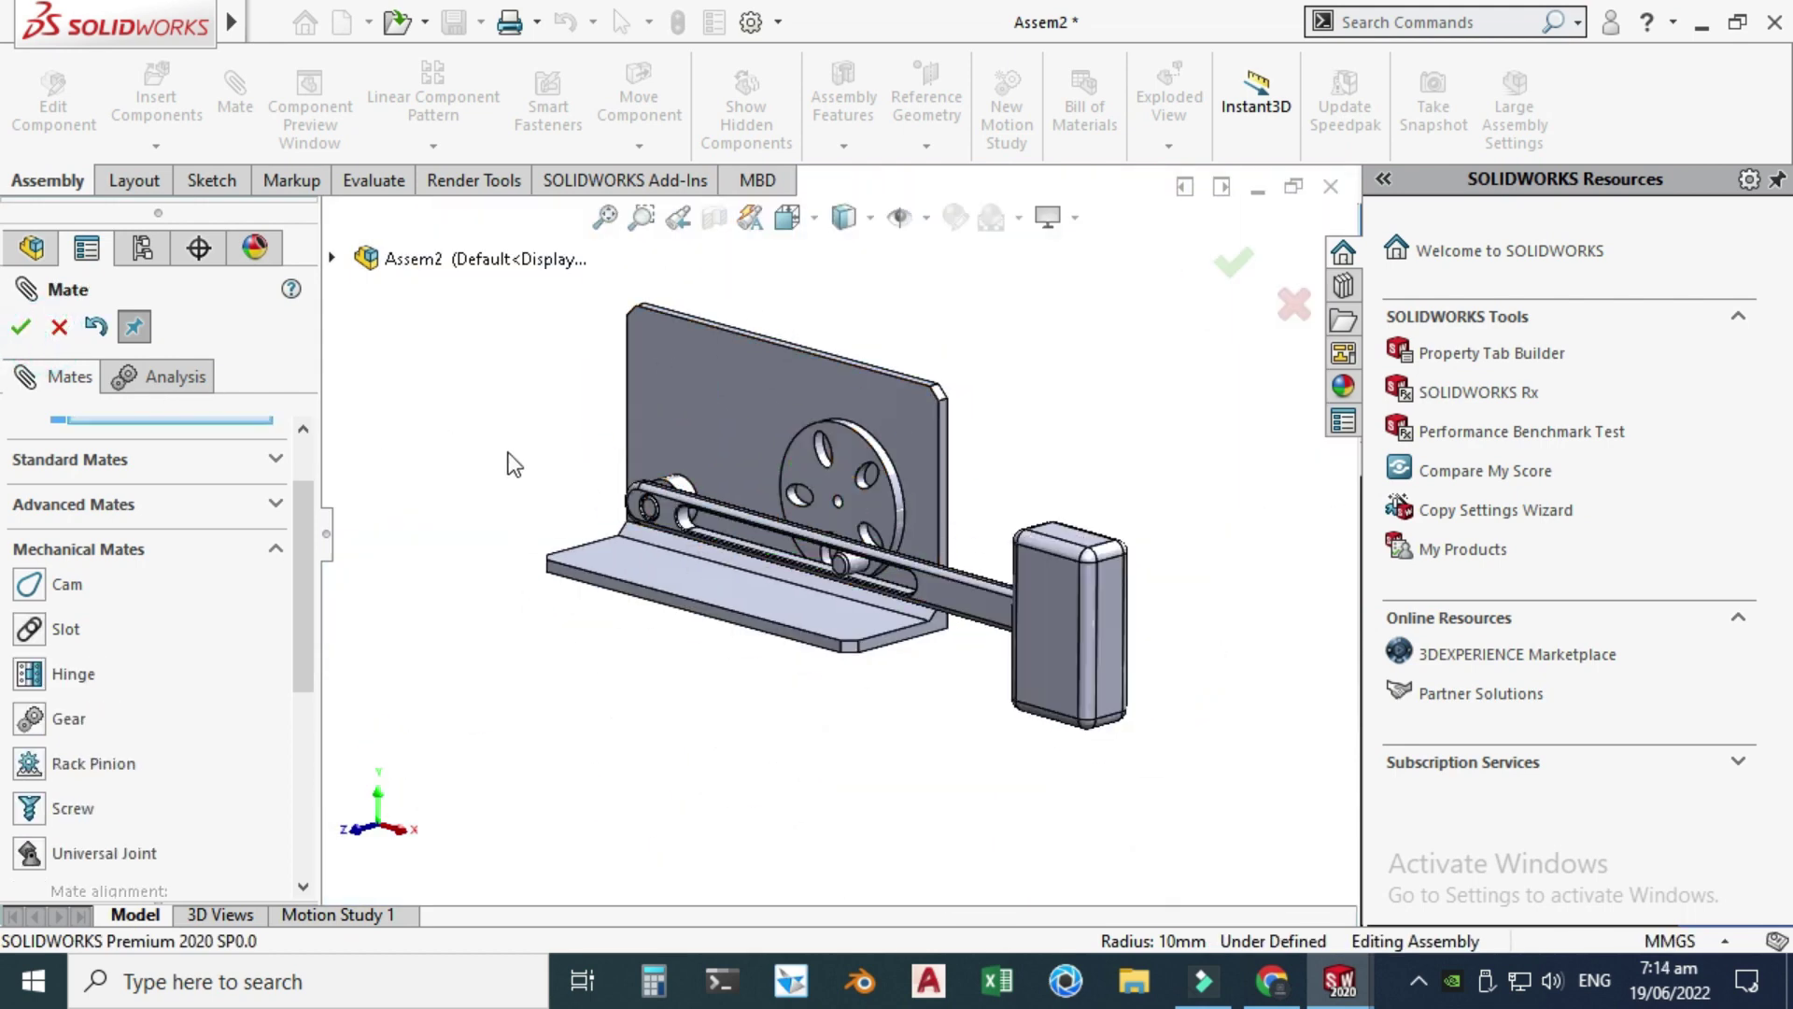
{"action": "key", "text": "z"}
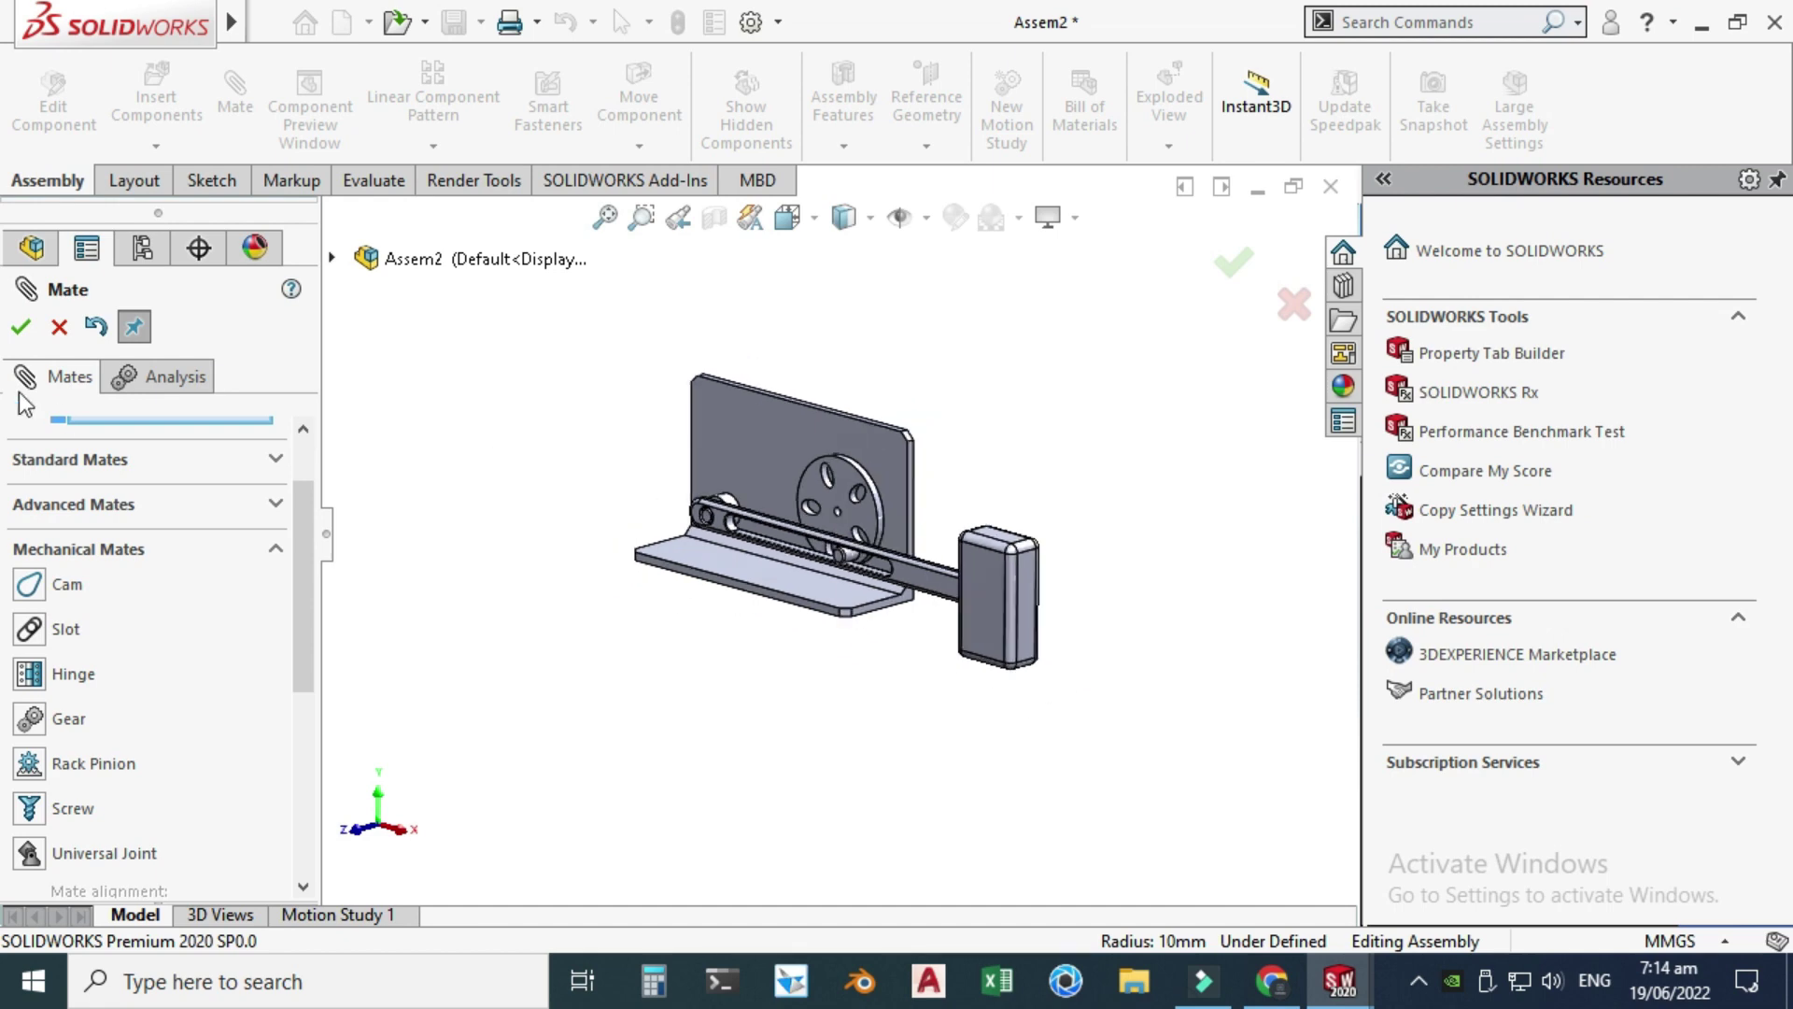
{"action": "left_click", "coordinate": [57, 327]}
- Turn the Pulley by its crank pin to drive the Hammer's arm upward through the slot
{"action": "scroll", "coordinate": [814, 609], "scroll_direction": "down", "scroll_amount": 5}
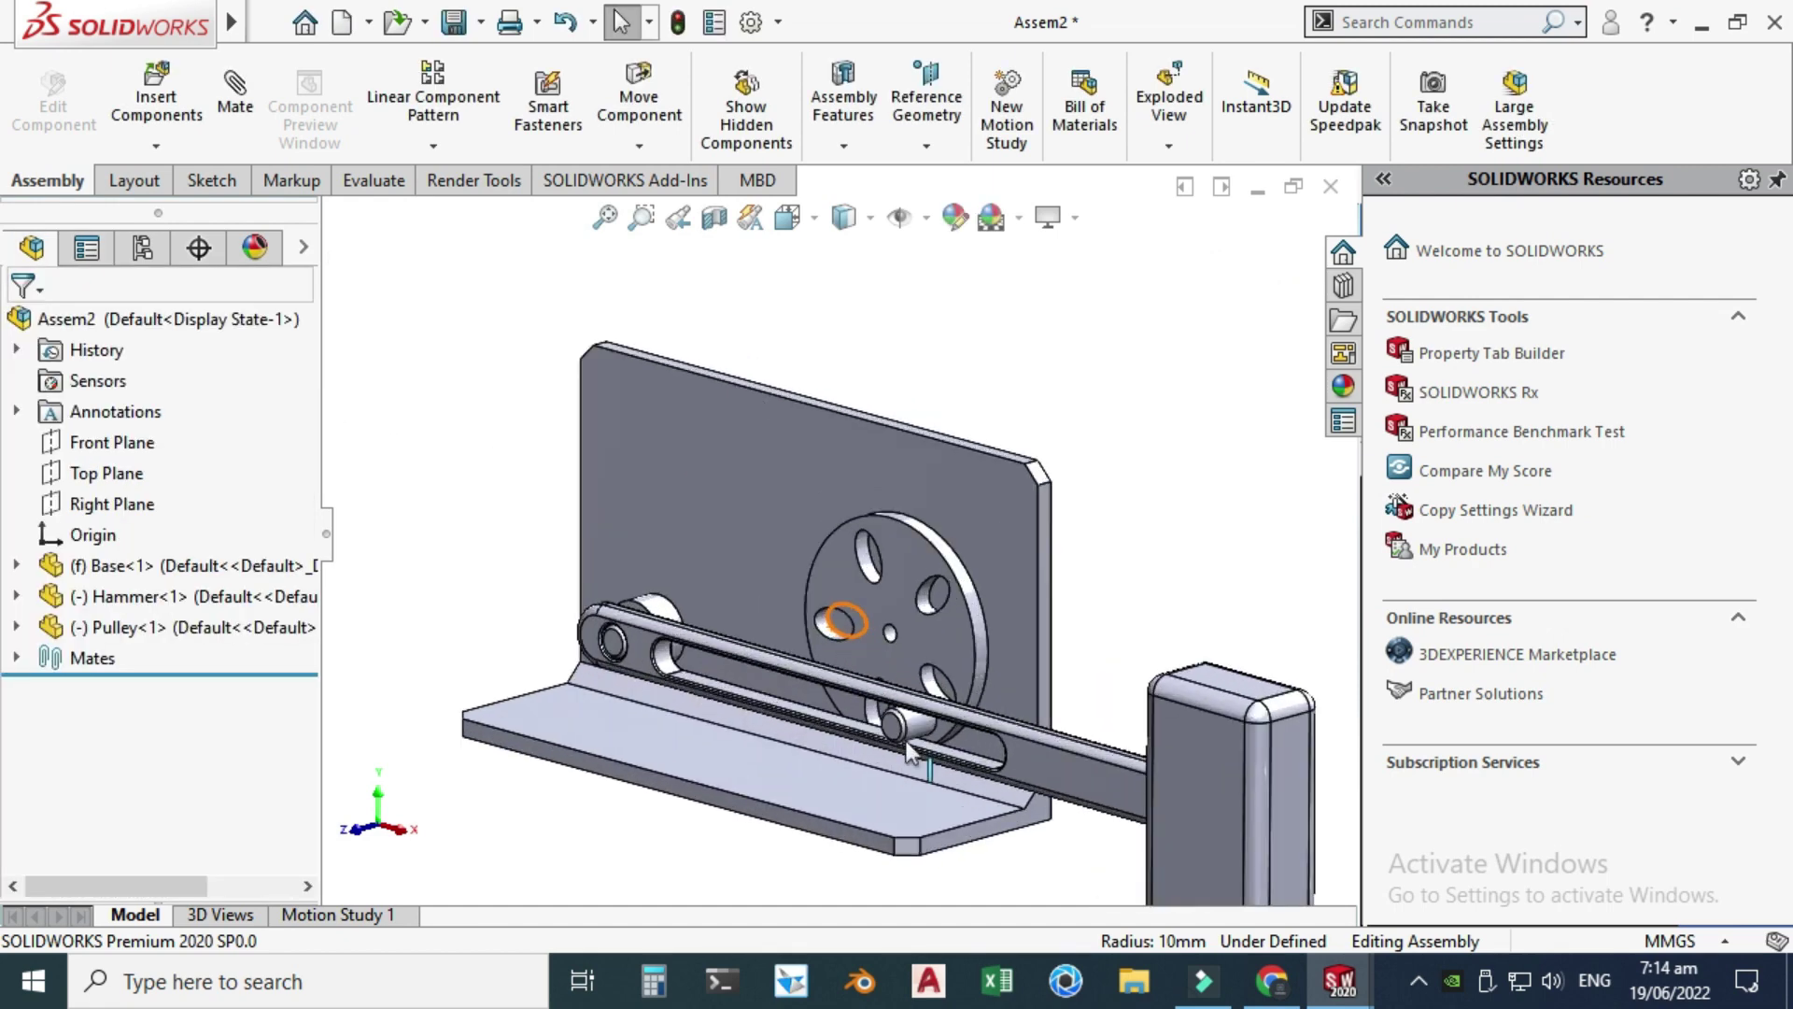
{"action": "left_click", "coordinate": [884, 730]}
{"action": "left_click_drag", "start_coordinate": [878, 640], "coordinate": [707, 682]}
{"action": "key", "text": "Escape"}
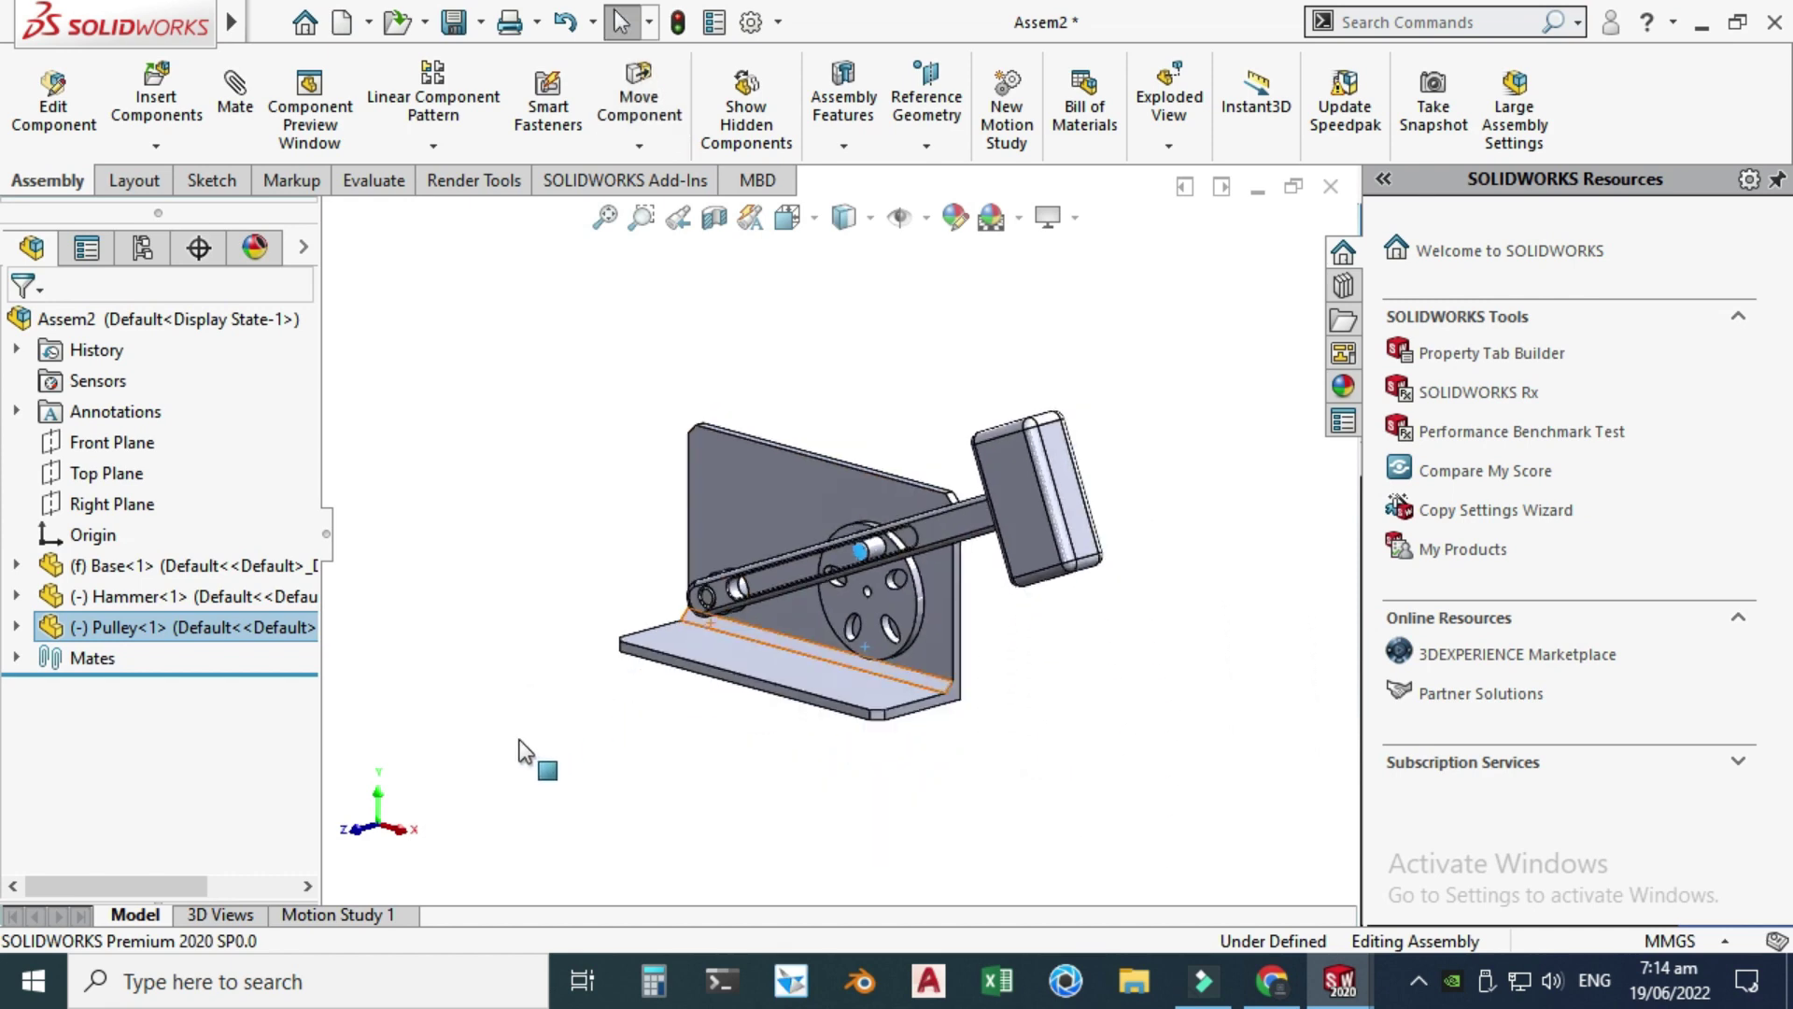
- Apply a black color from the standard swatches to the Base component and accept the appearance
{"action": "left_click", "coordinate": [954, 216]}
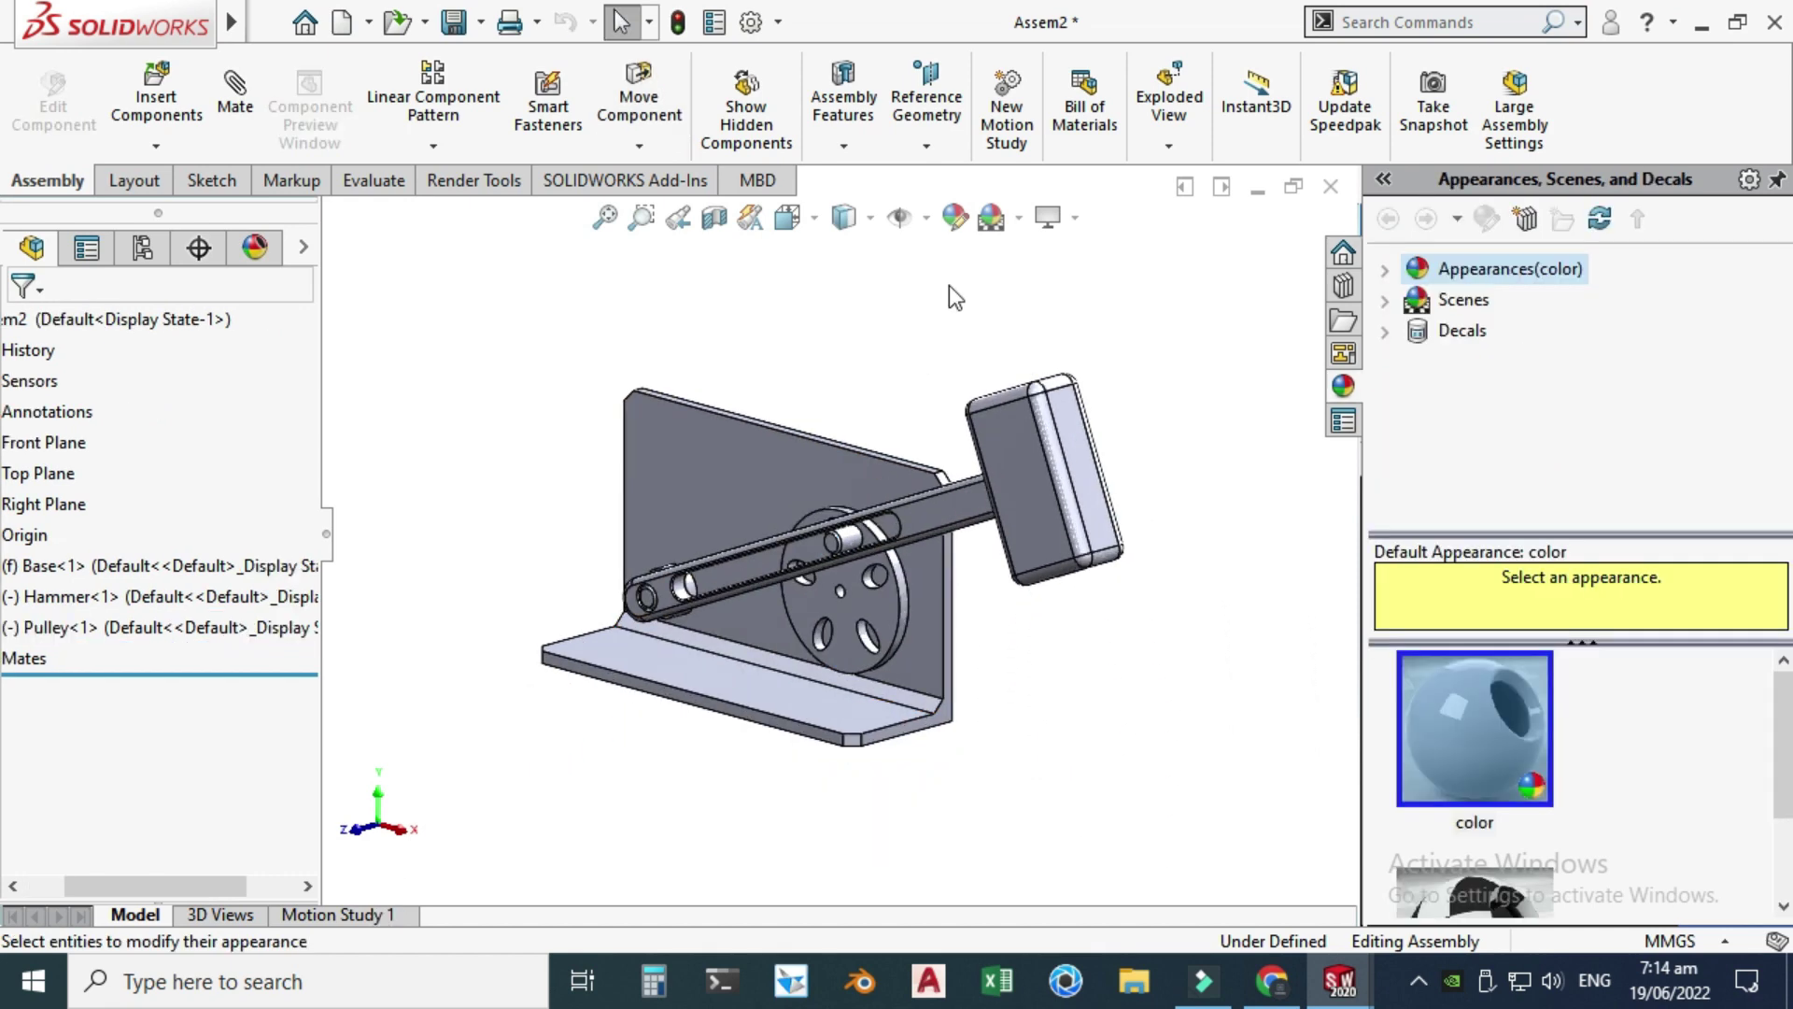
{"action": "left_click", "coordinate": [955, 217]}
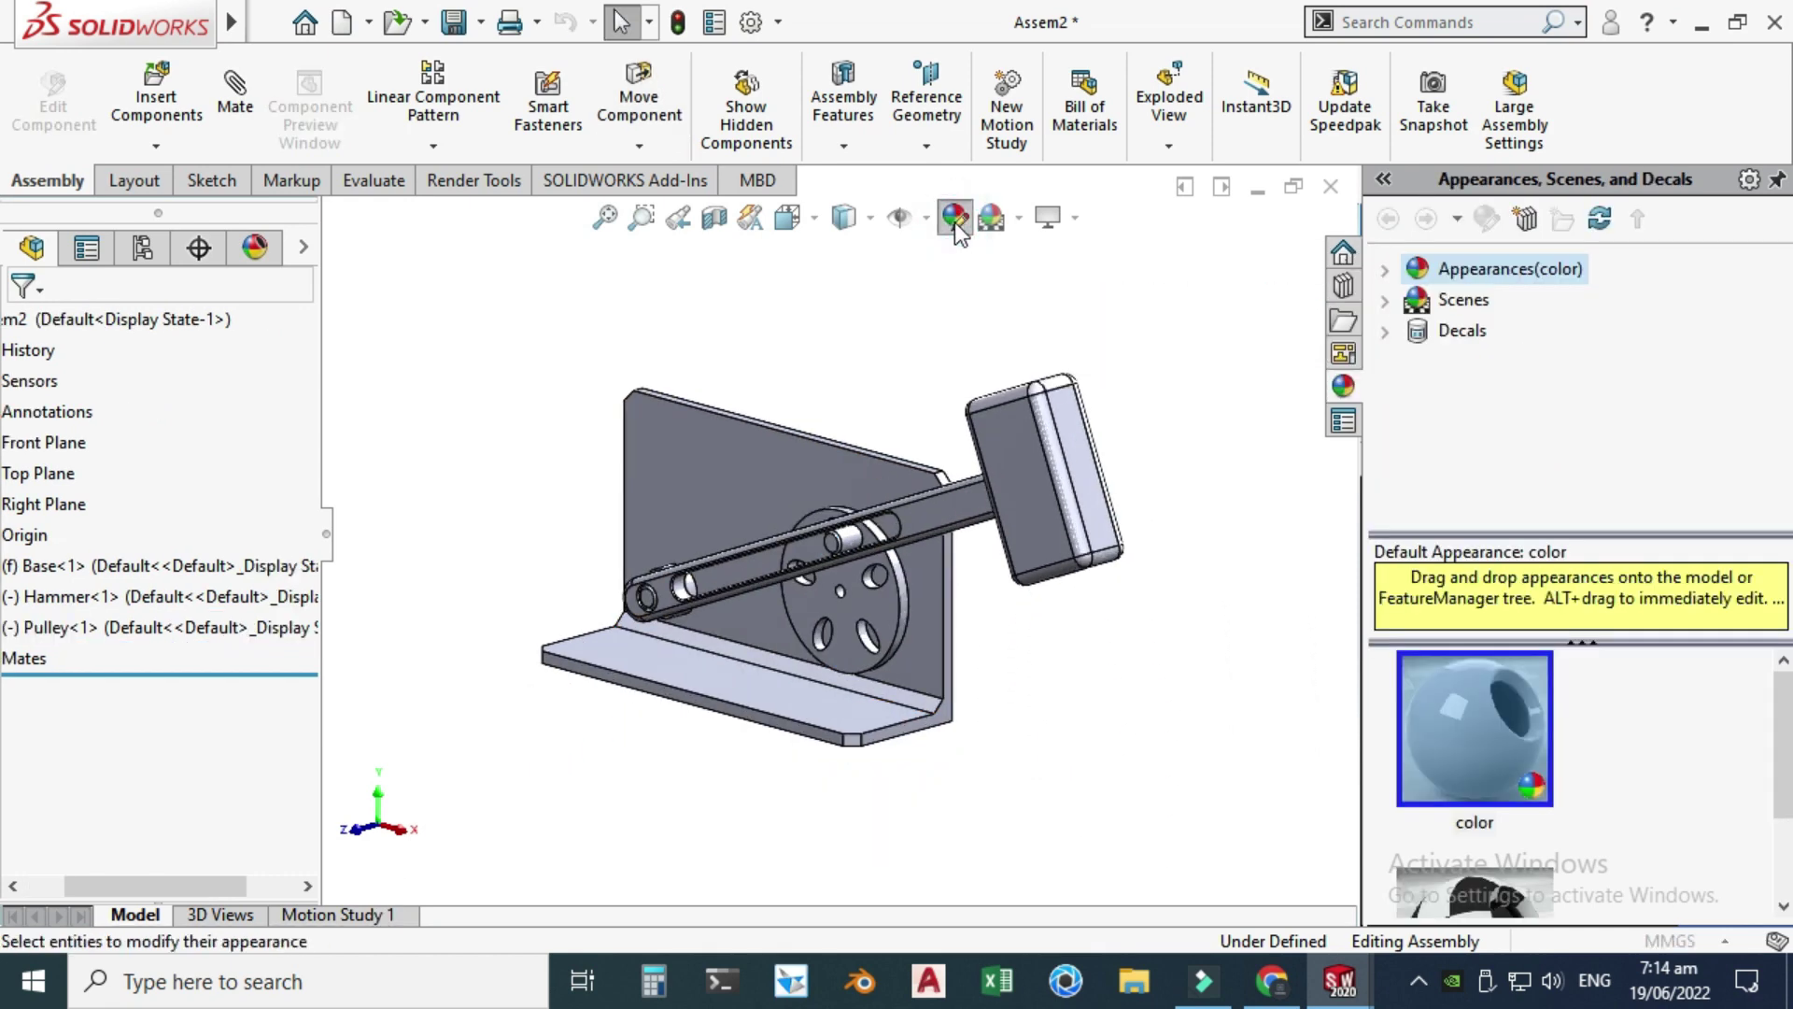
{"action": "left_click_drag", "start_coordinate": [300, 495], "coordinate": [304, 602]}
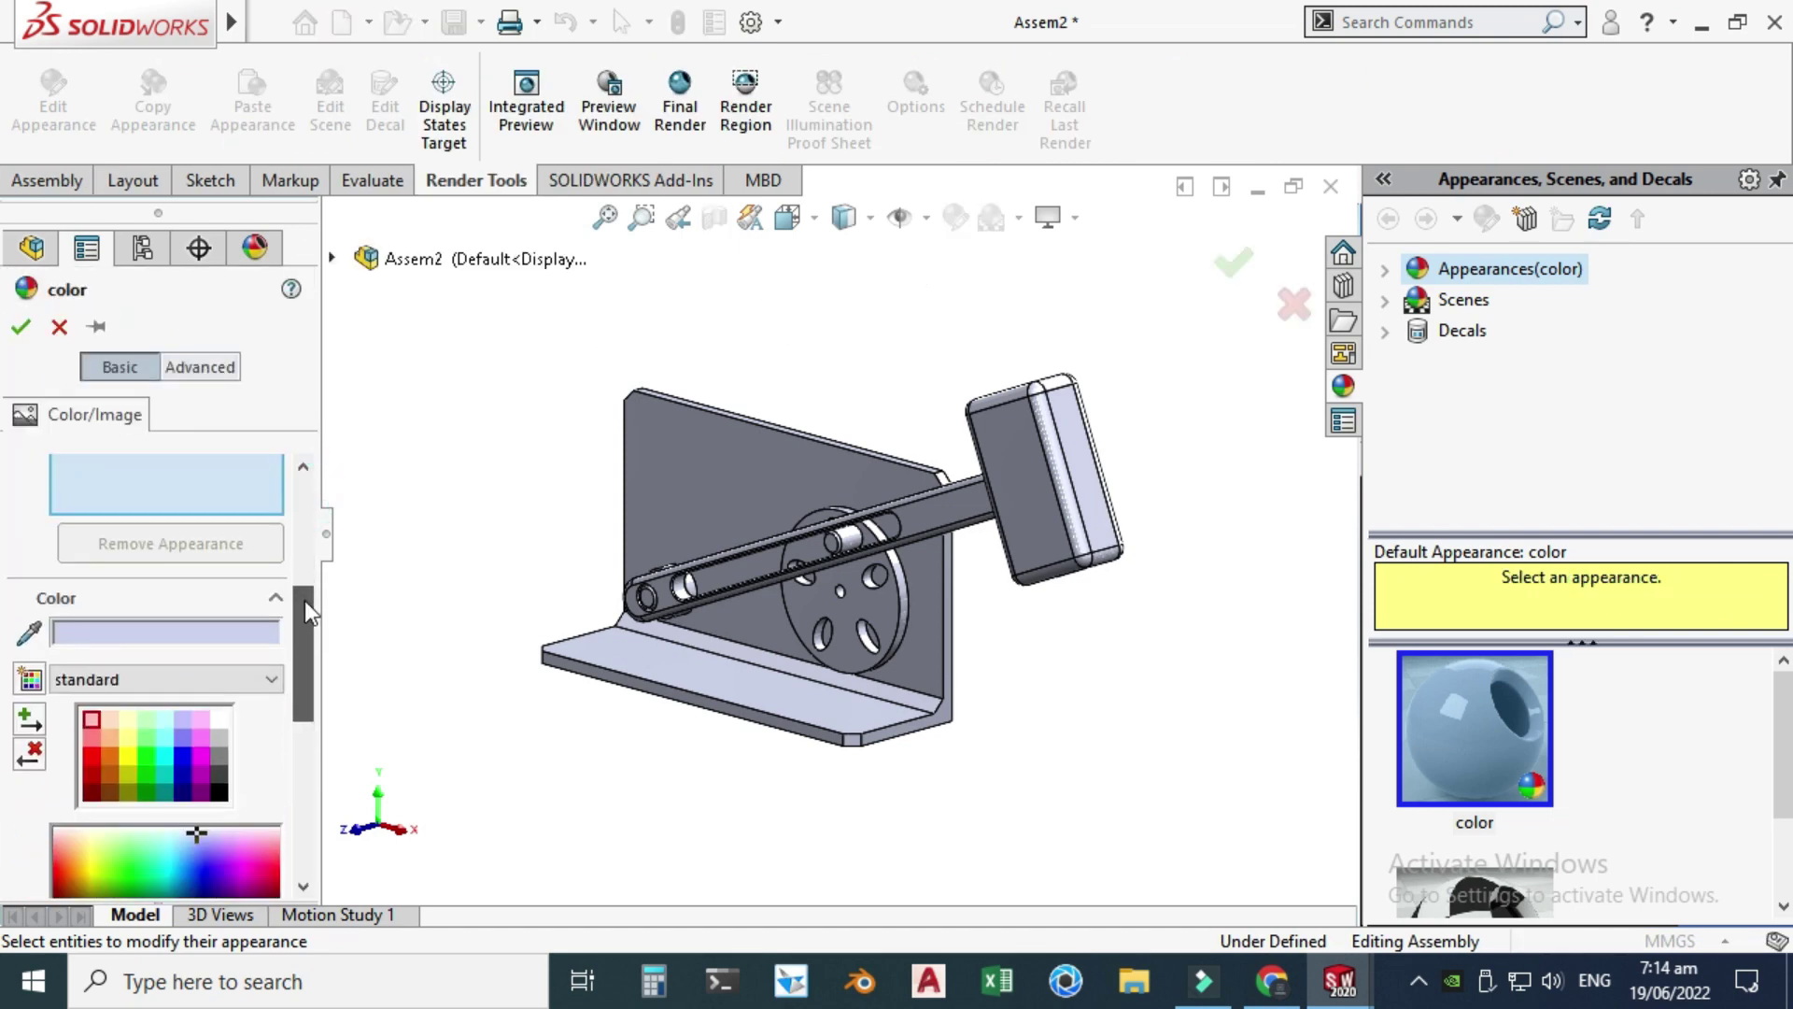
{"action": "left_click", "coordinate": [663, 463]}
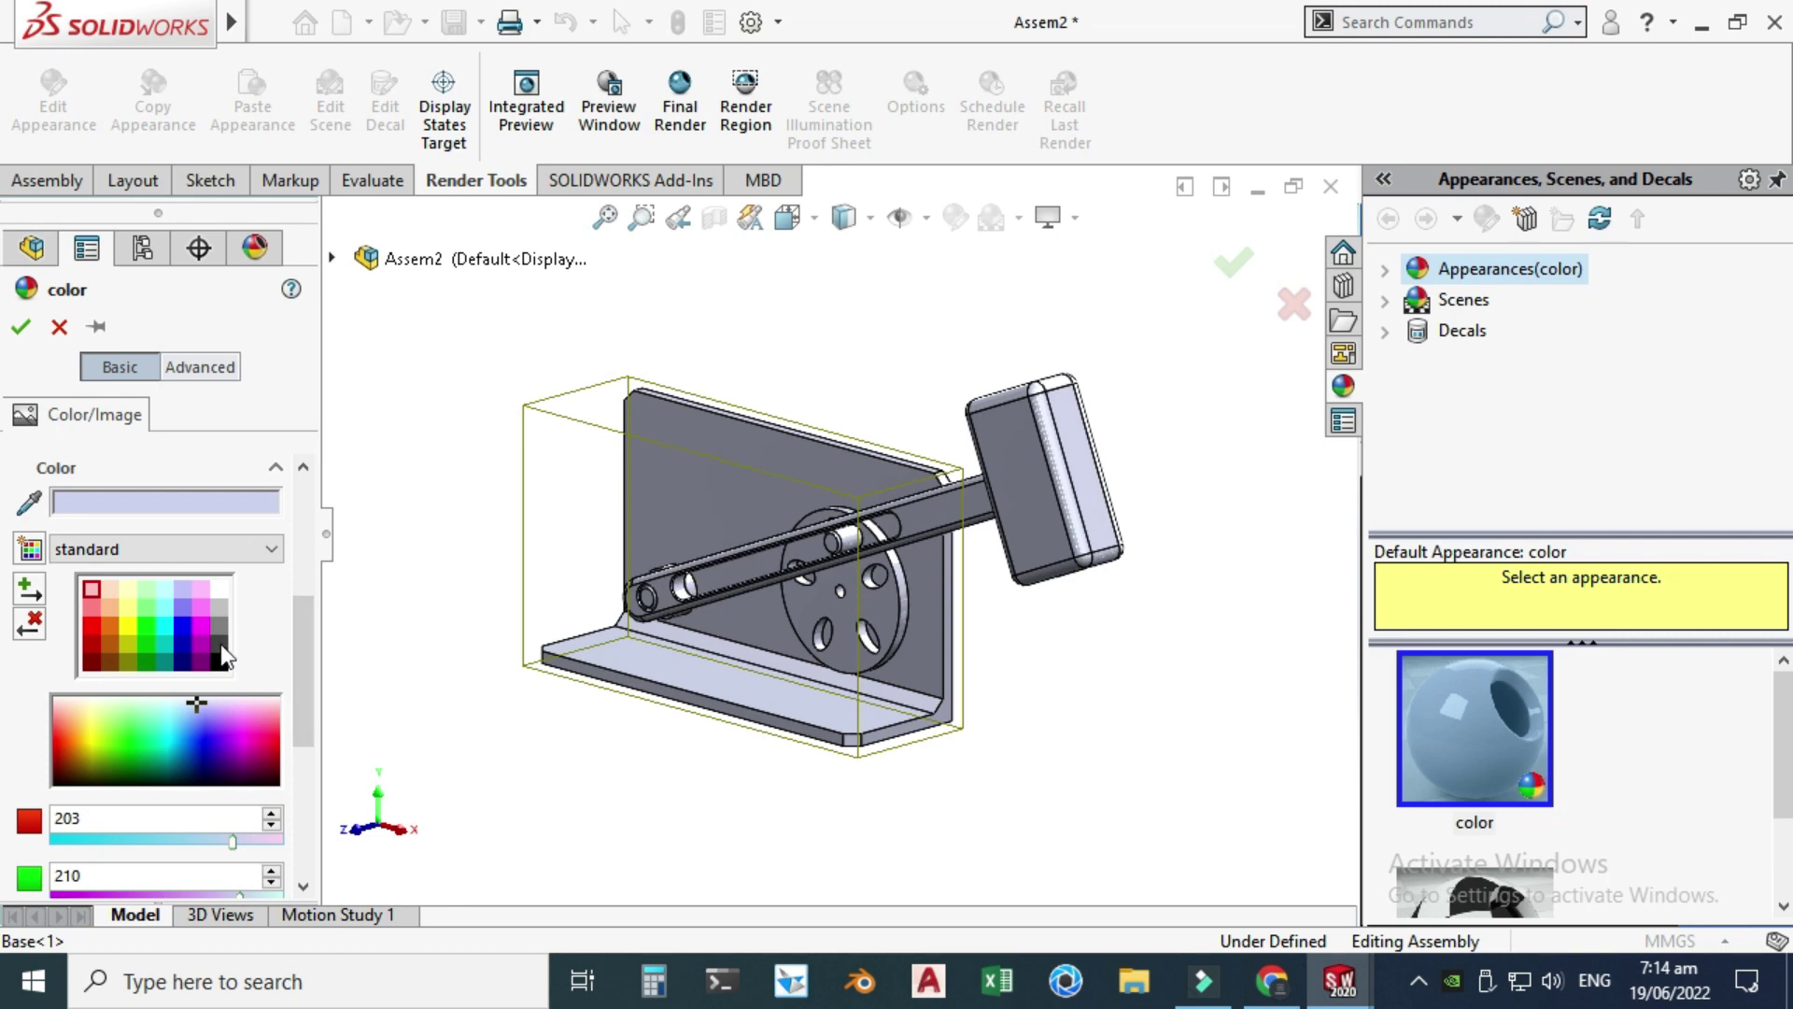
{"action": "left_click", "coordinate": [221, 663]}
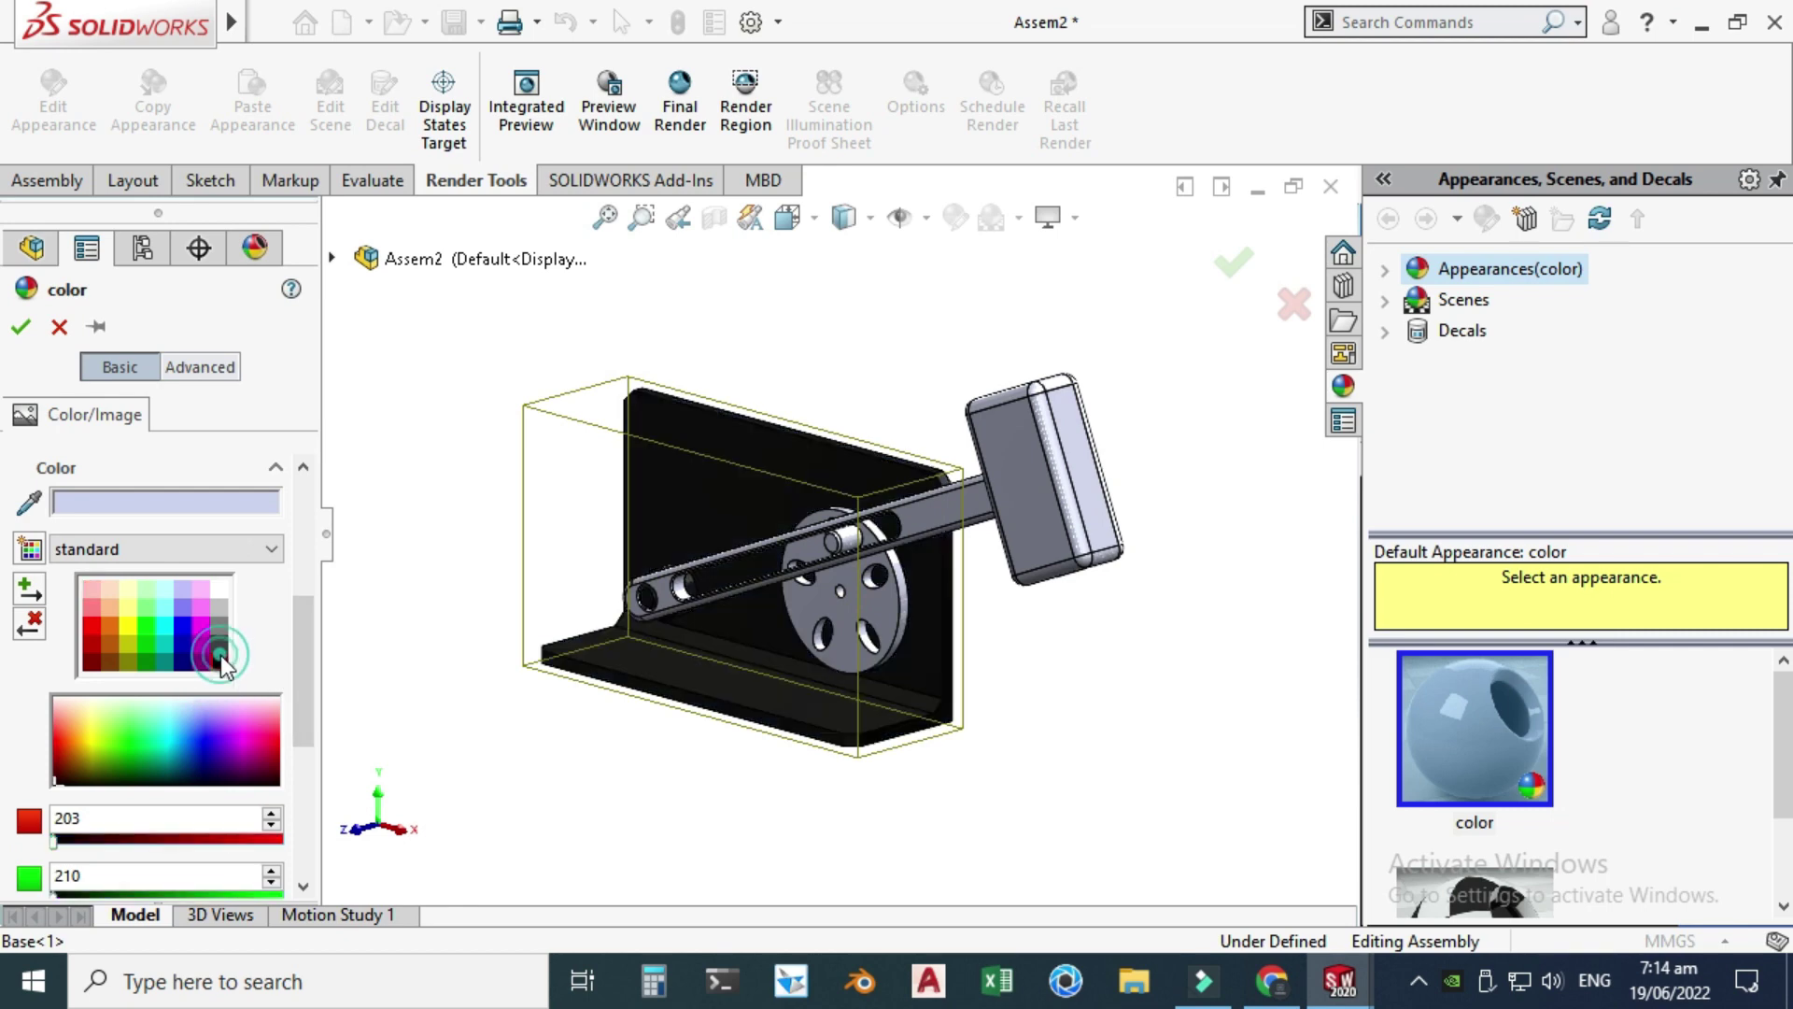
{"action": "left_click", "coordinate": [20, 326]}
- Apply a red color from the standard swatches to the Hammer component and accept the appearance
{"action": "left_click_drag", "start_coordinate": [656, 518], "coordinate": [103, 608]}
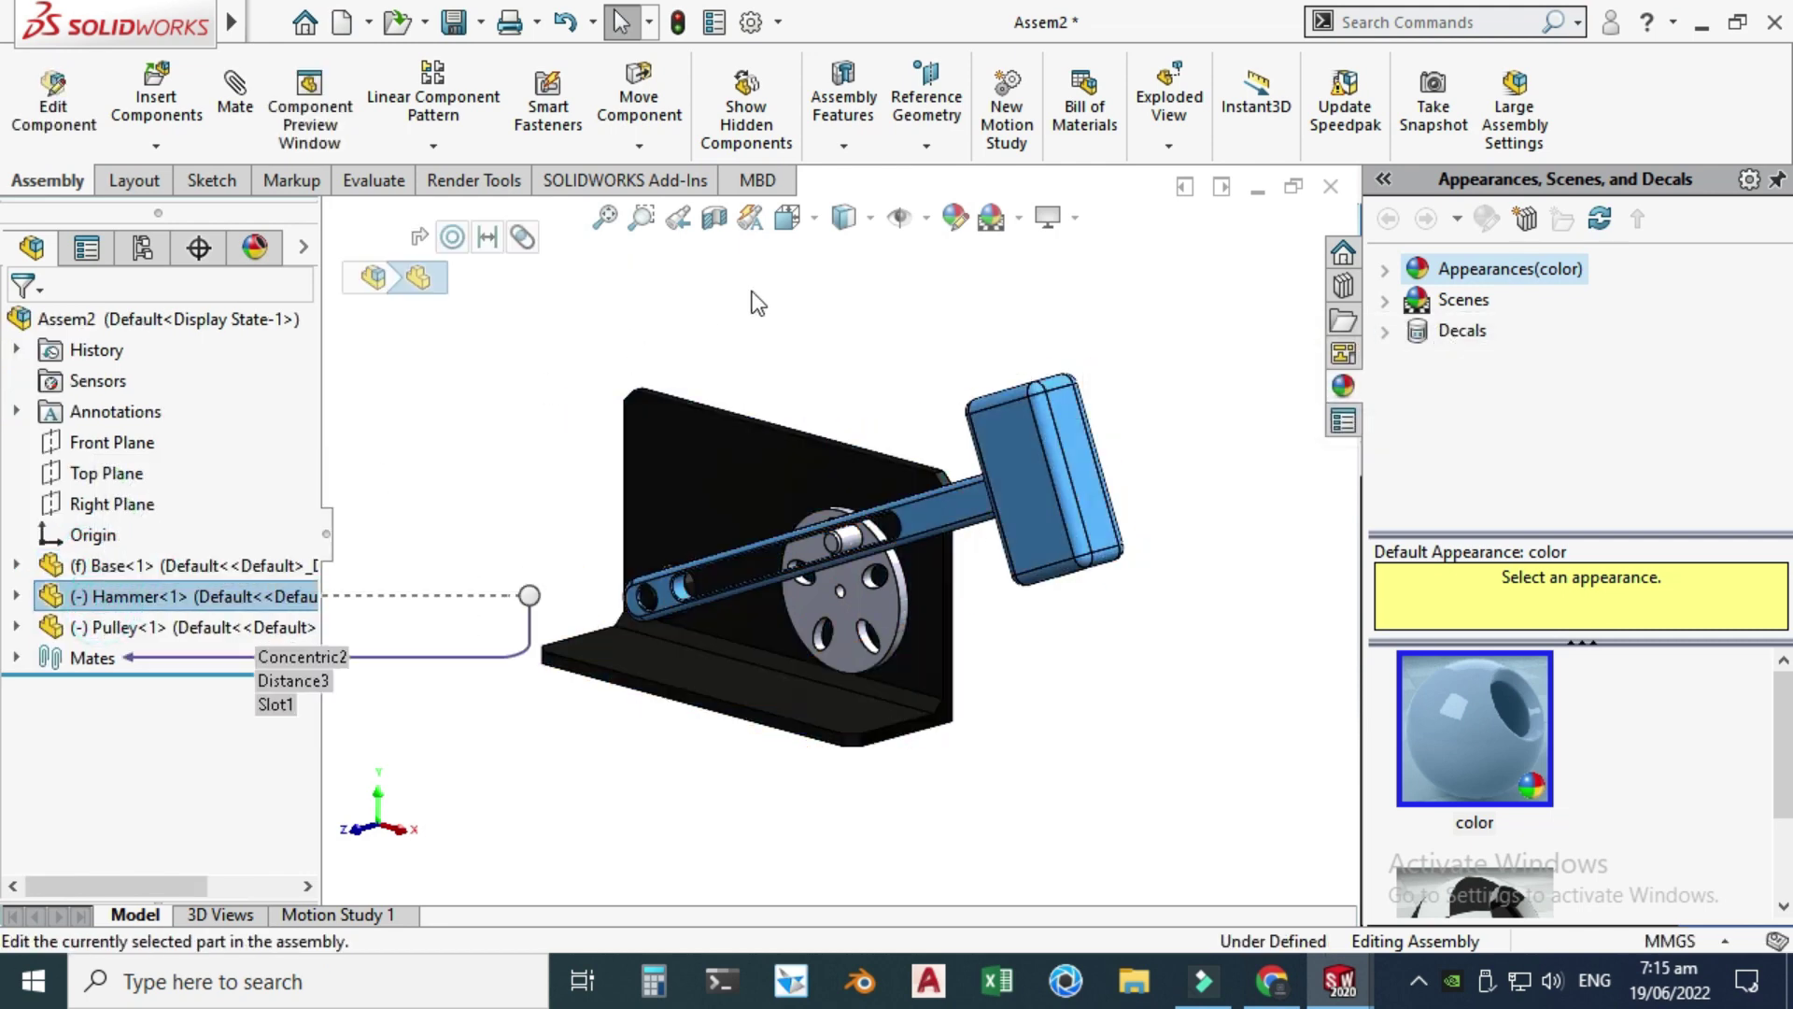
{"action": "left_click", "coordinate": [962, 222]}
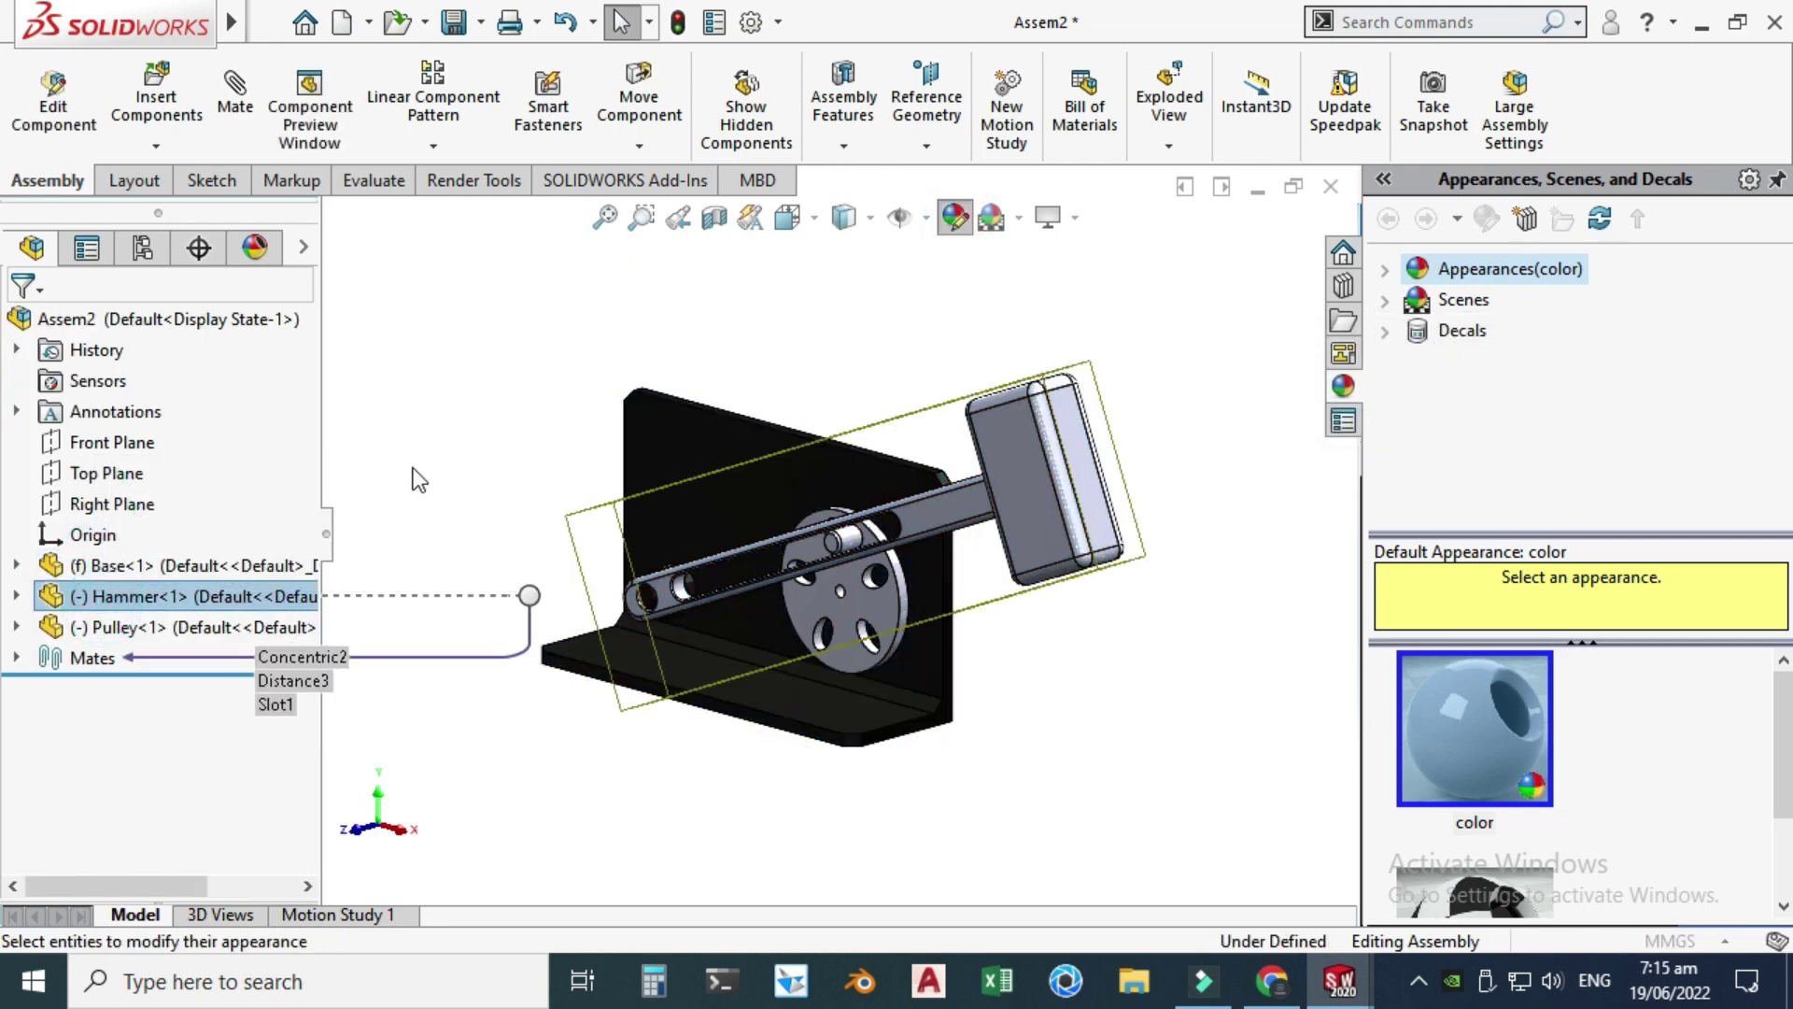
{"action": "left_click_drag", "start_coordinate": [310, 573], "coordinate": [306, 699]}
{"action": "left_click", "coordinate": [89, 608]}
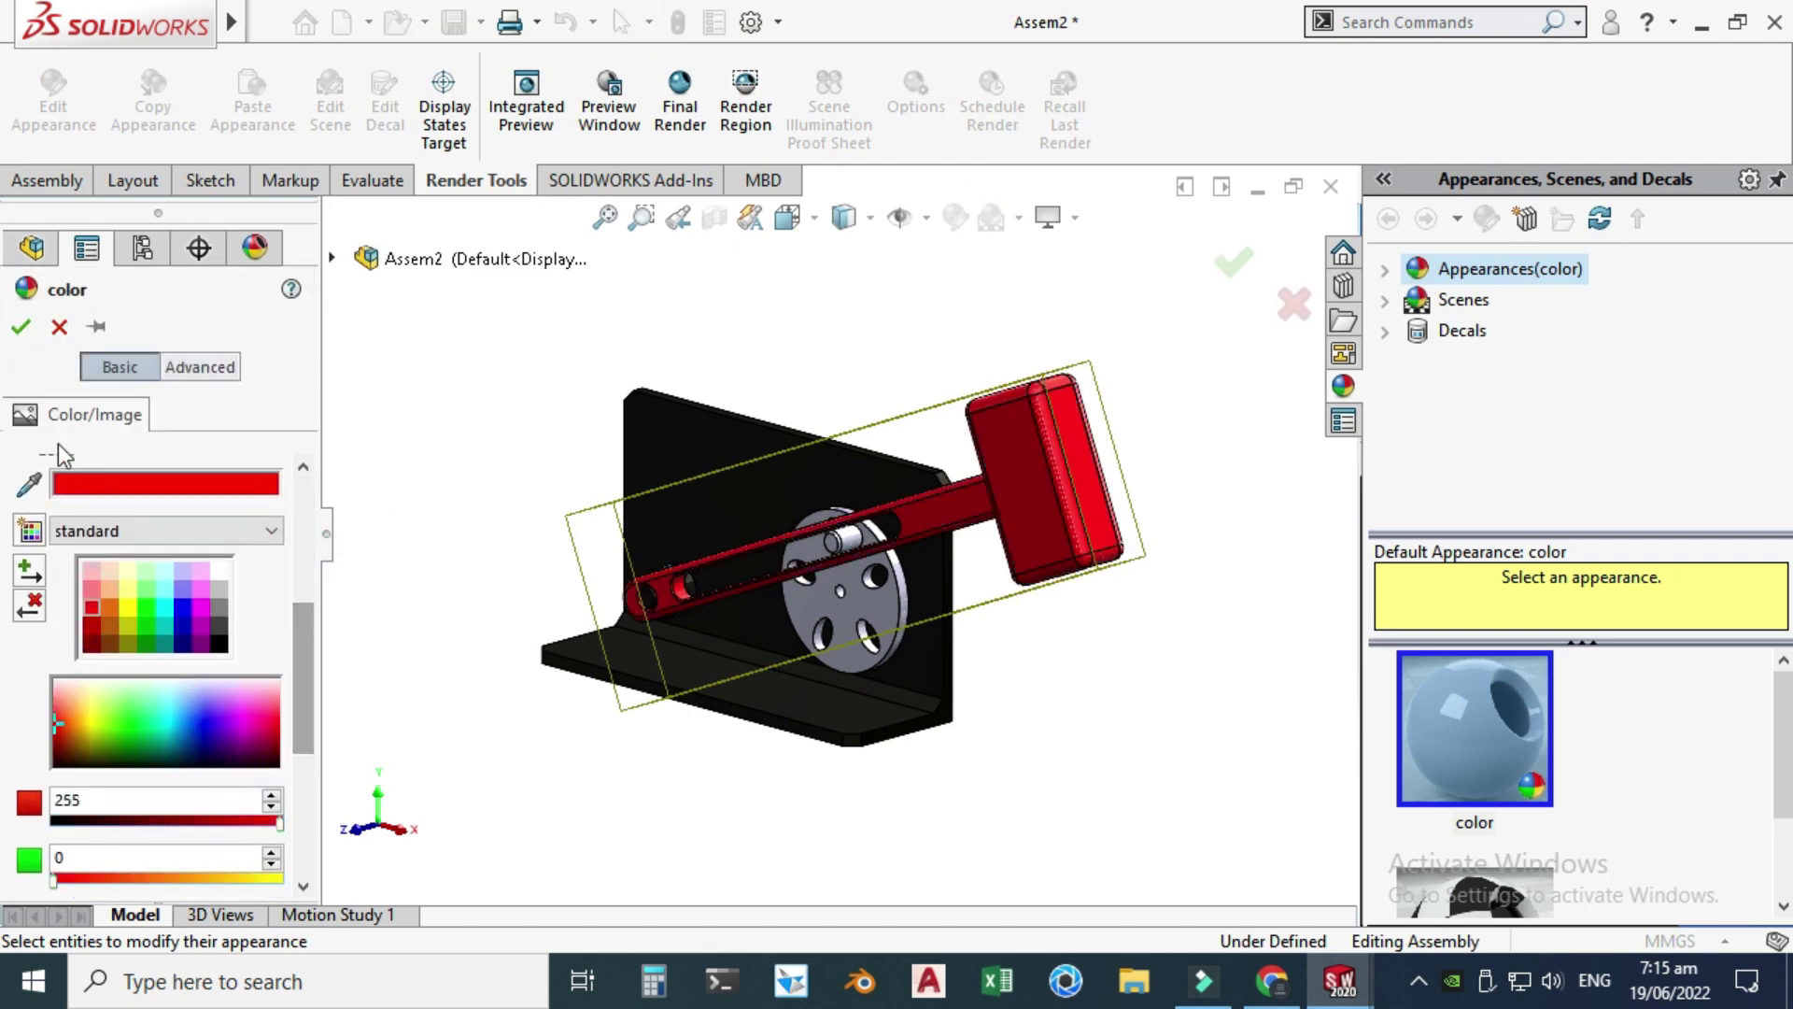
{"action": "left_click", "coordinate": [13, 327]}
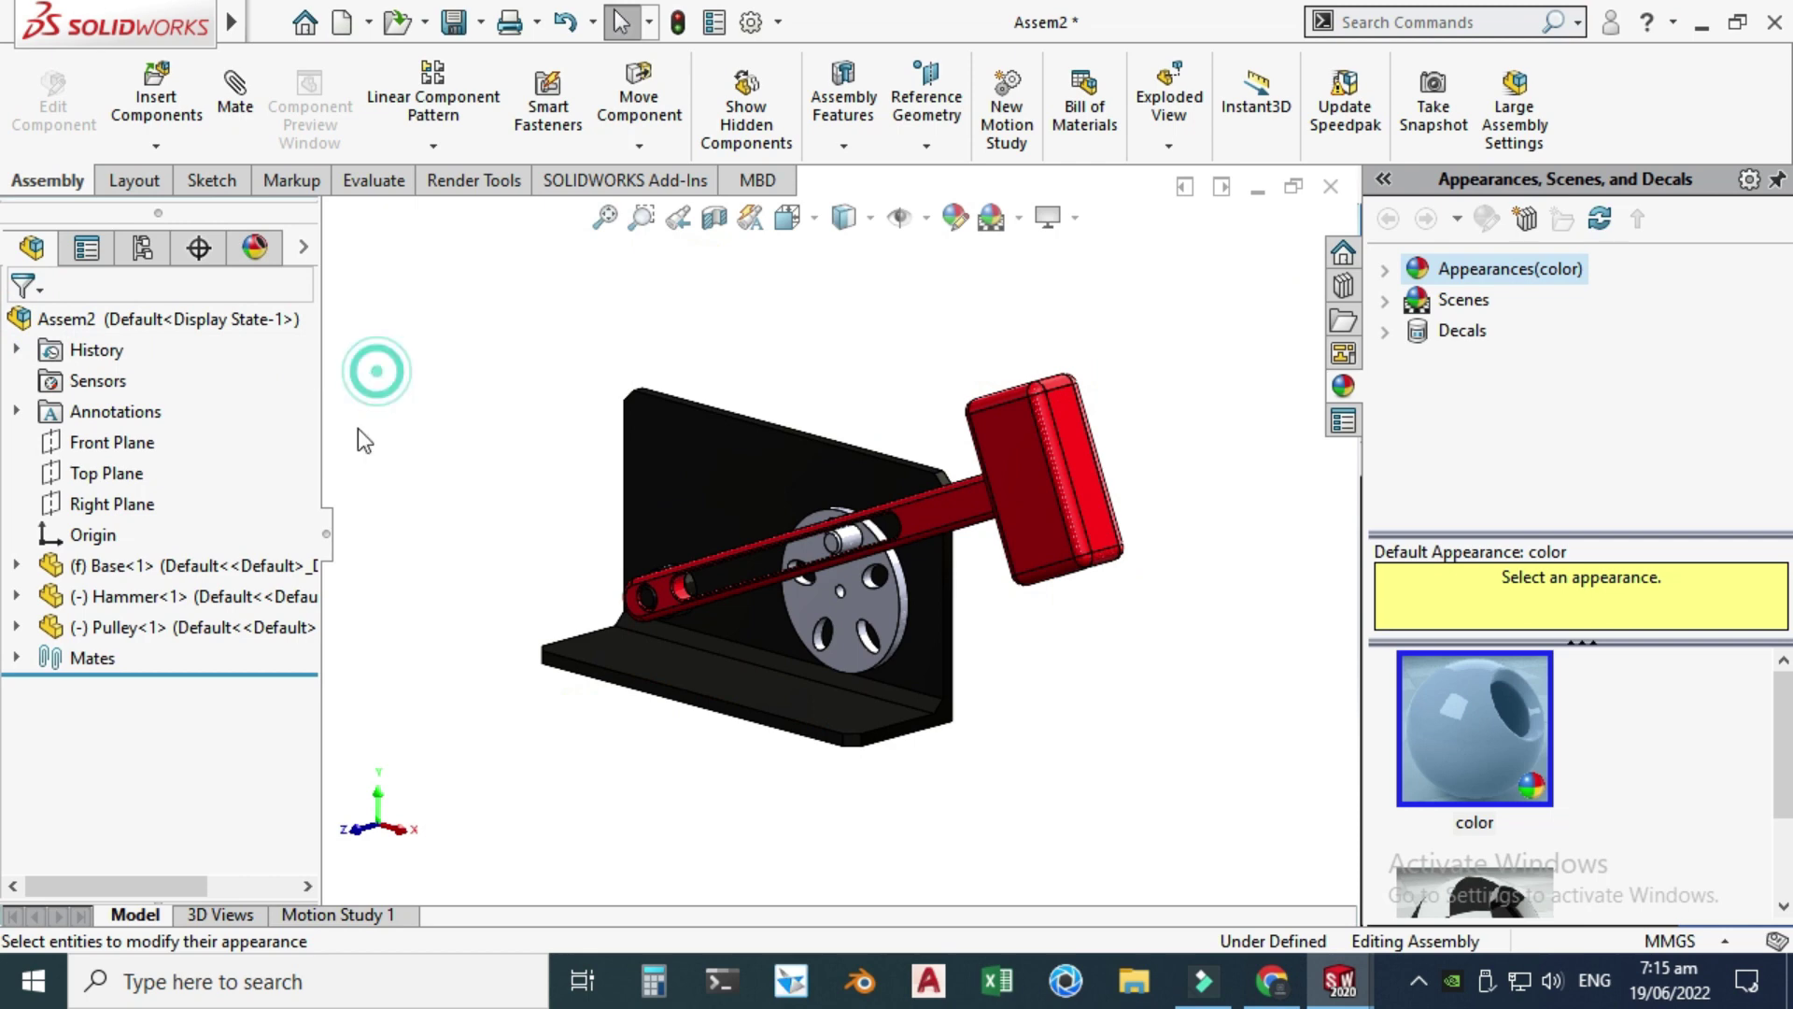
- Apply a green color from the standard swatches to the Pulley component and accept the appearance
{"action": "left_click", "coordinate": [213, 627]}
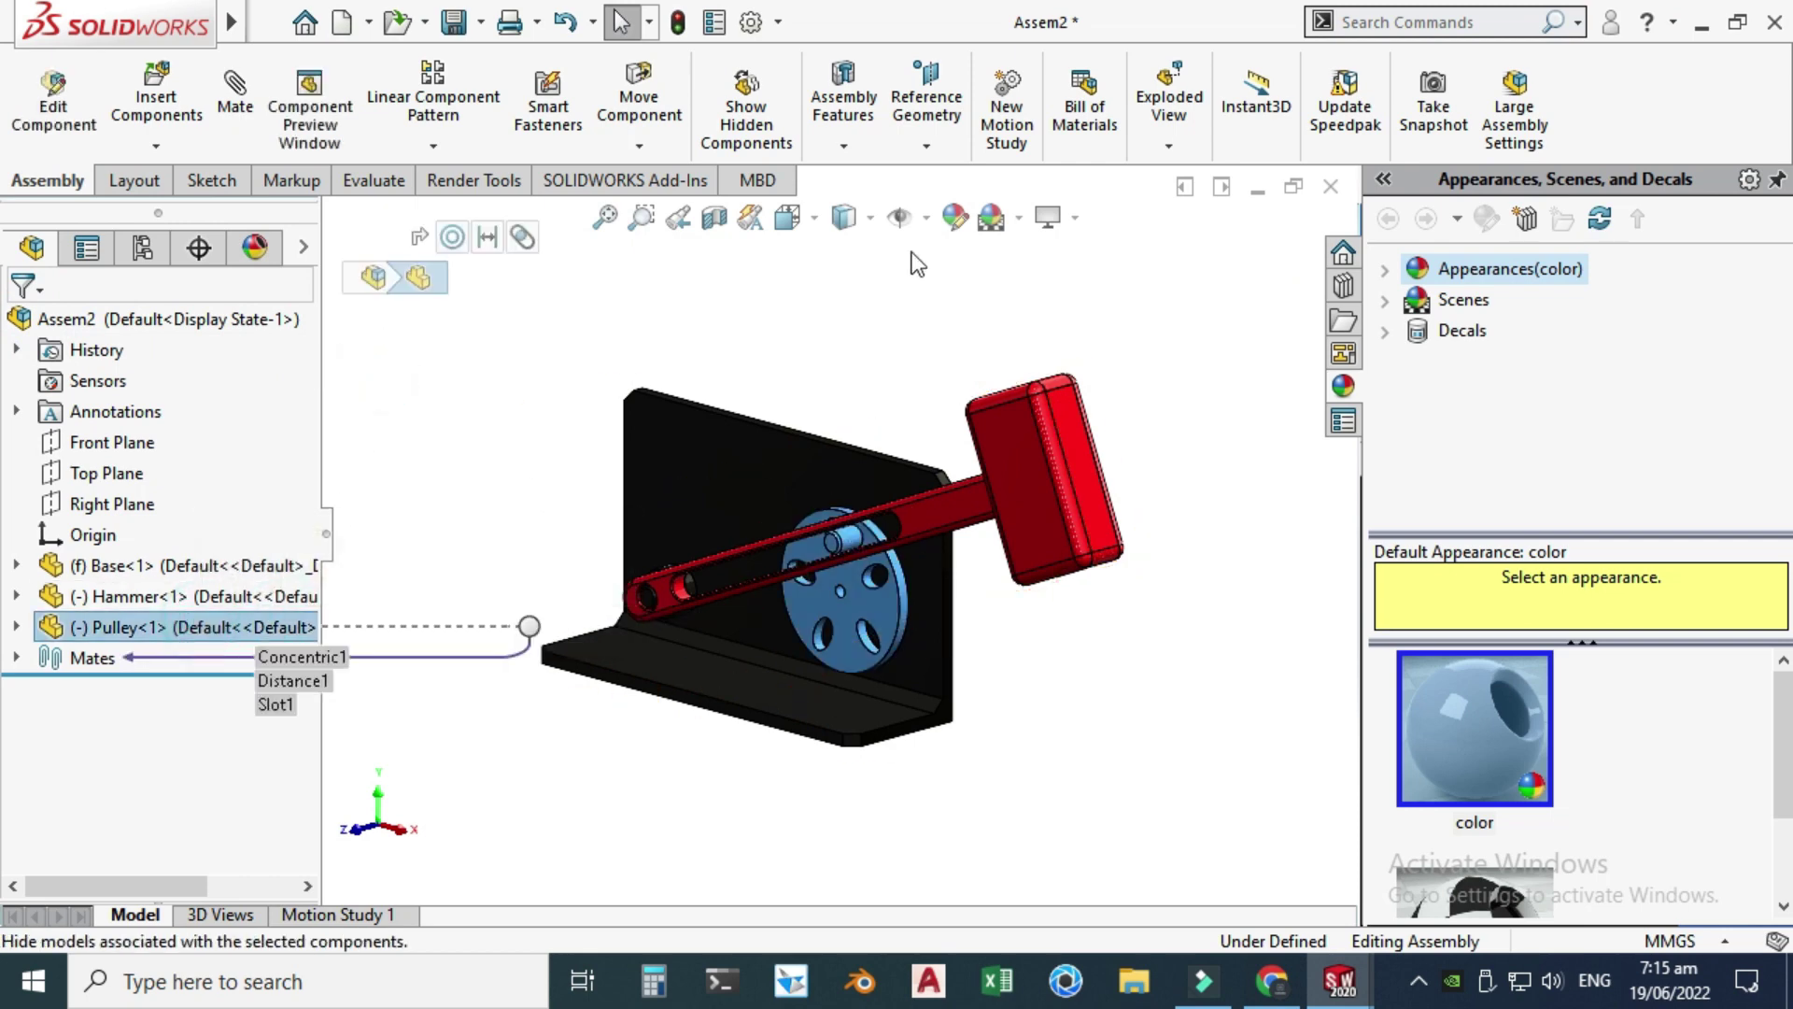
{"action": "left_click", "coordinate": [954, 217]}
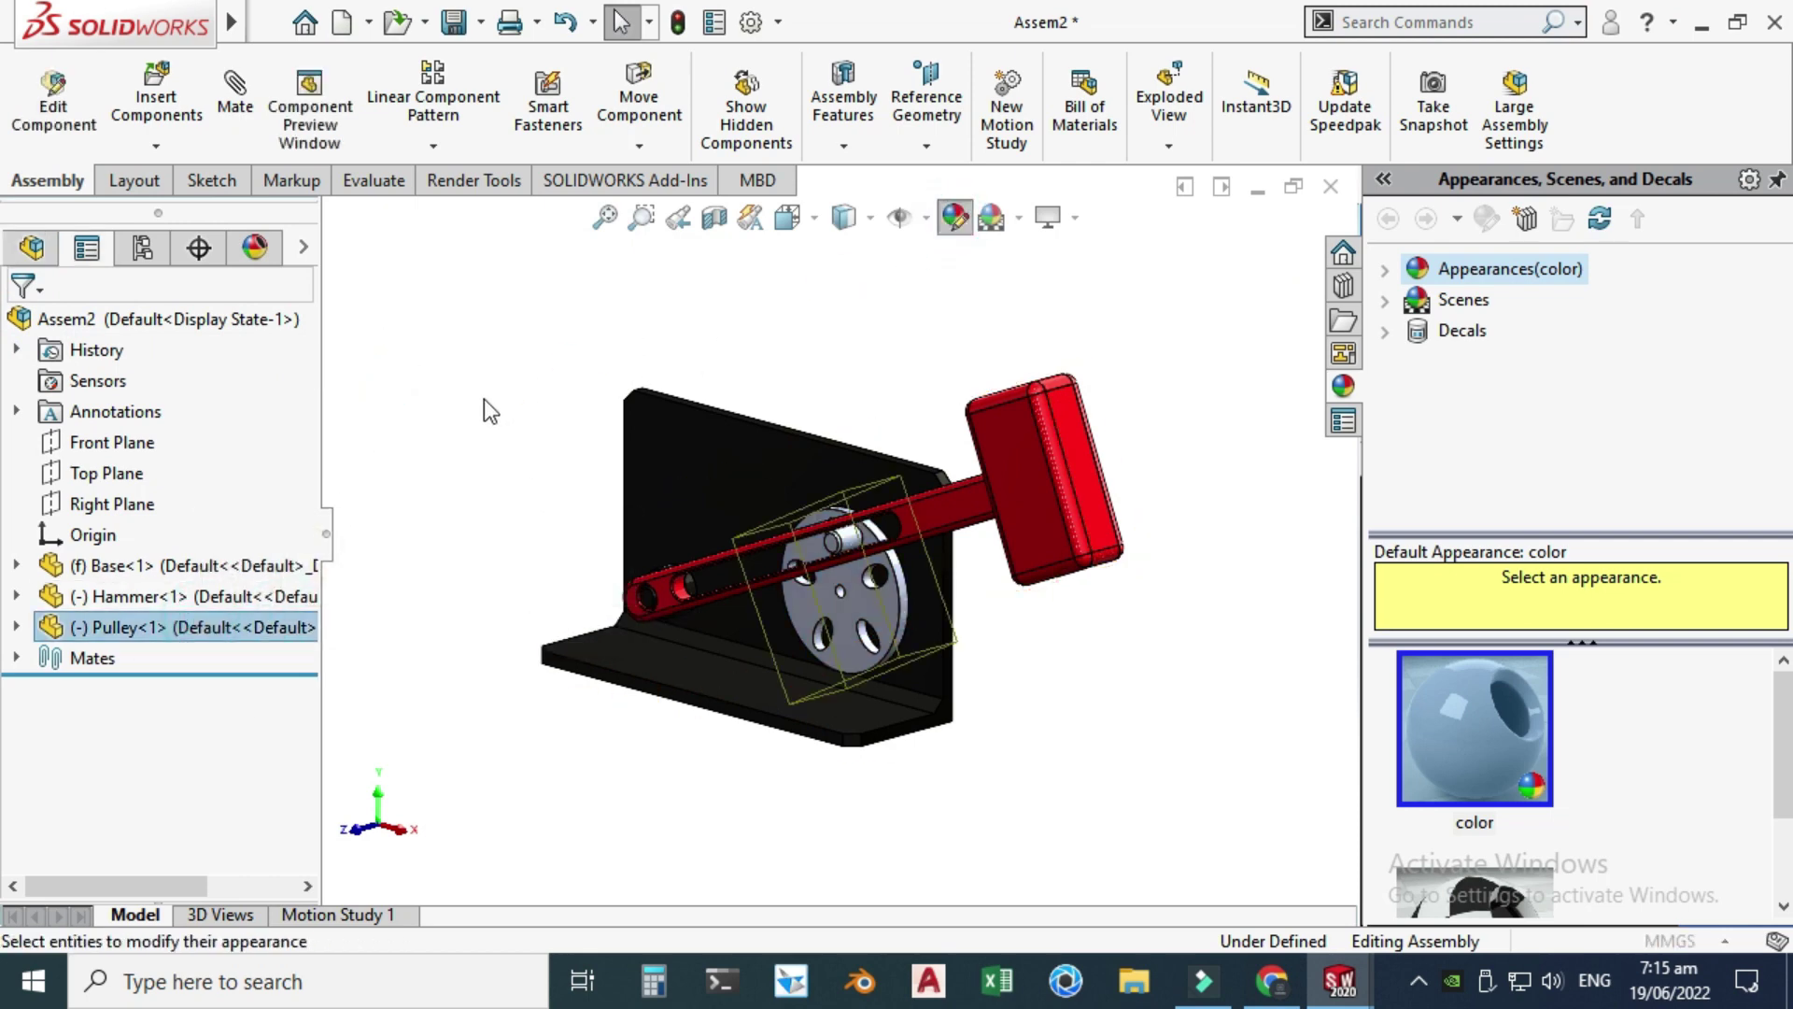
{"action": "left_click_drag", "start_coordinate": [296, 536], "coordinate": [316, 659]}
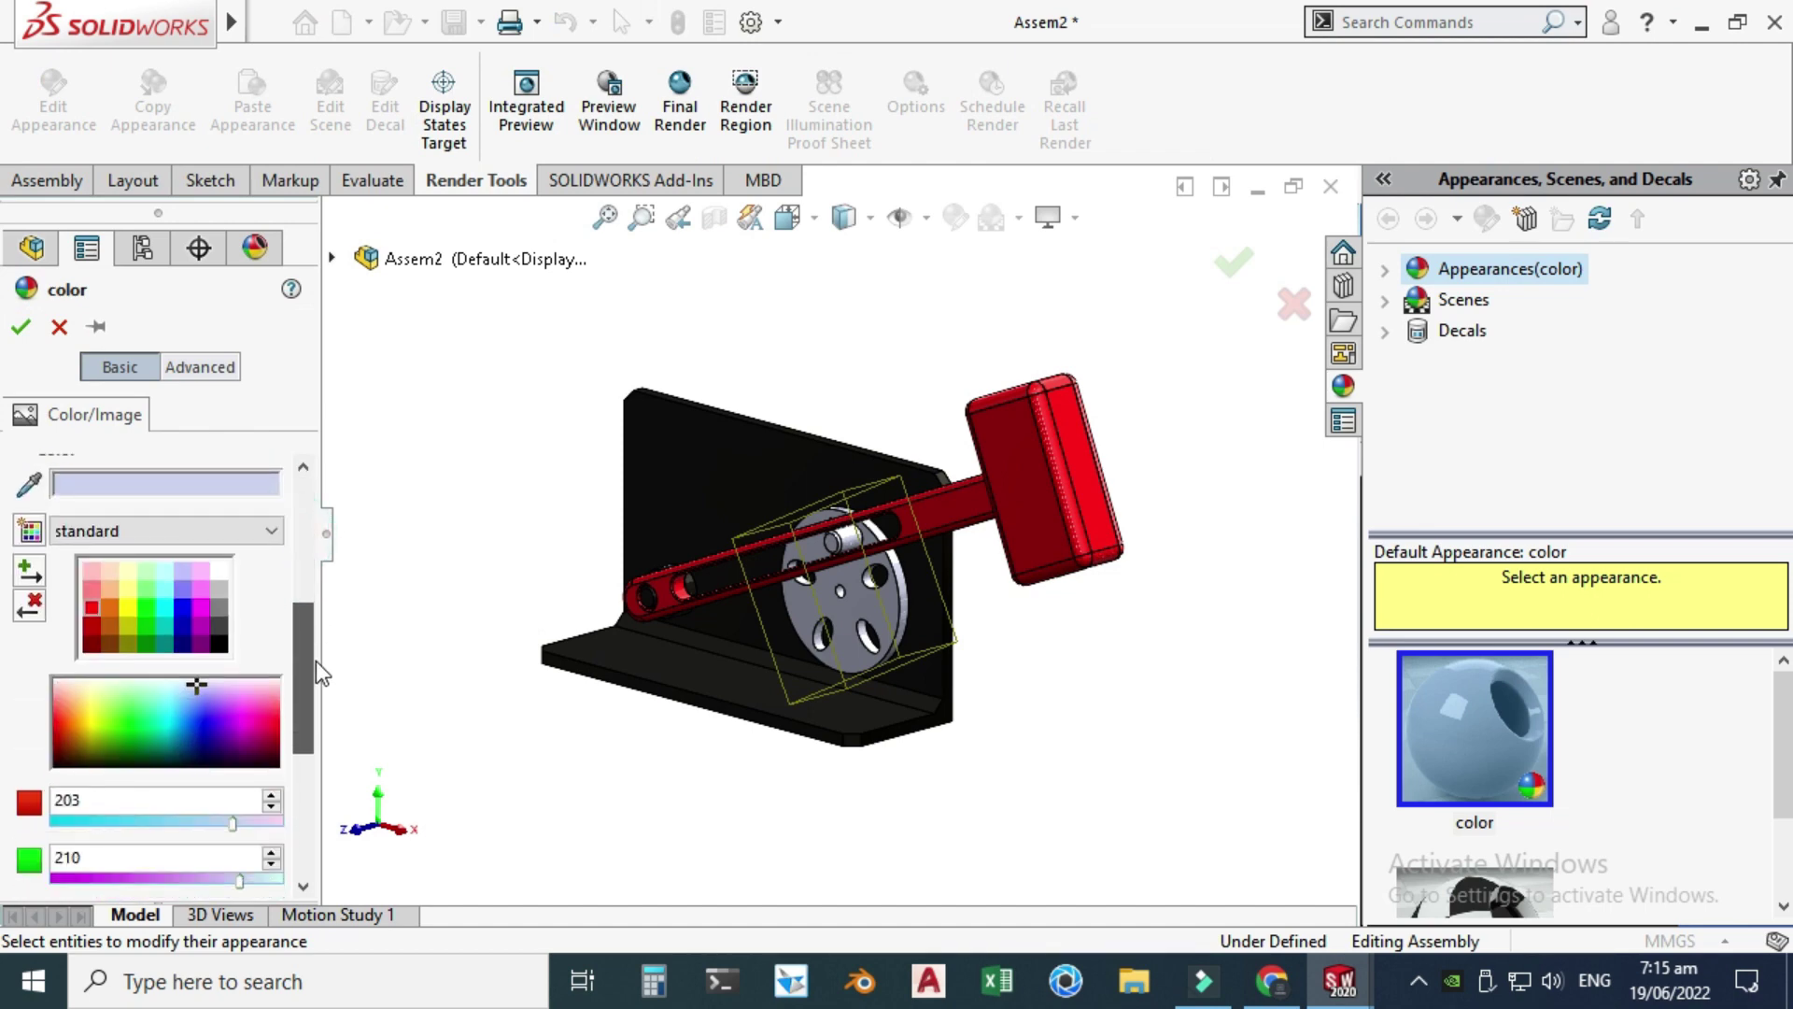
{"action": "left_click", "coordinate": [147, 608]}
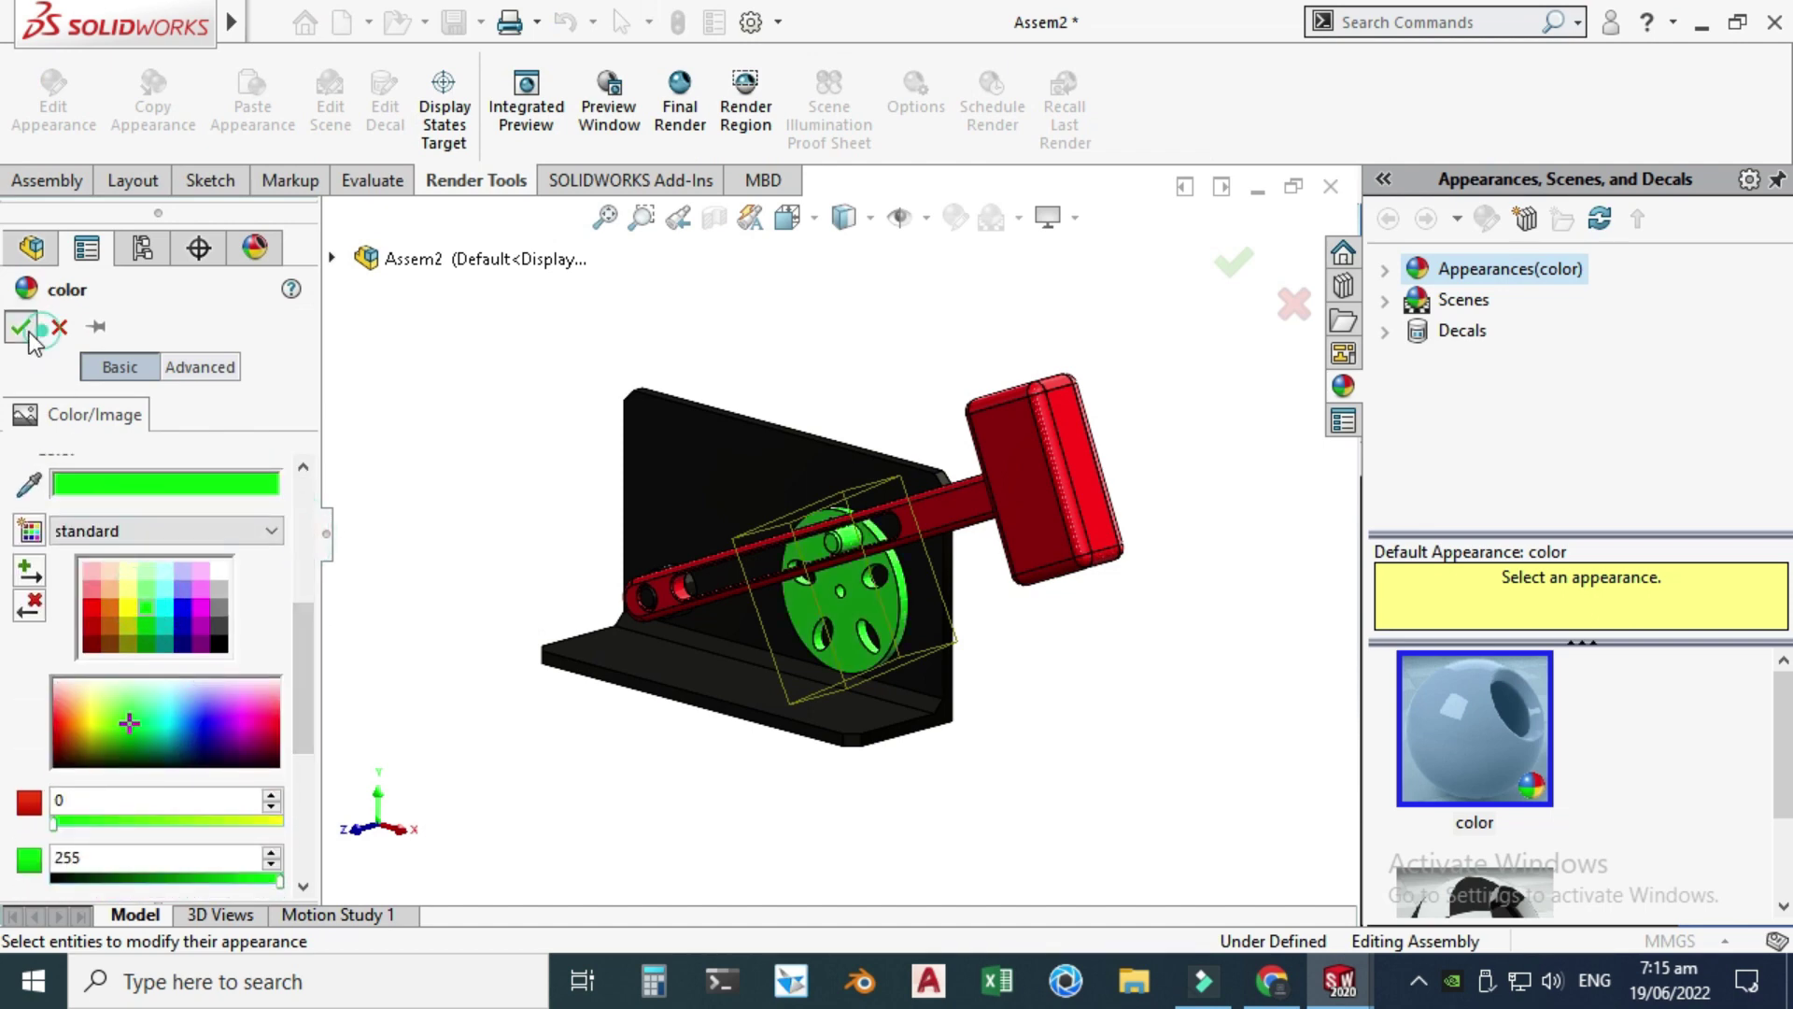
{"action": "left_click", "coordinate": [21, 326]}
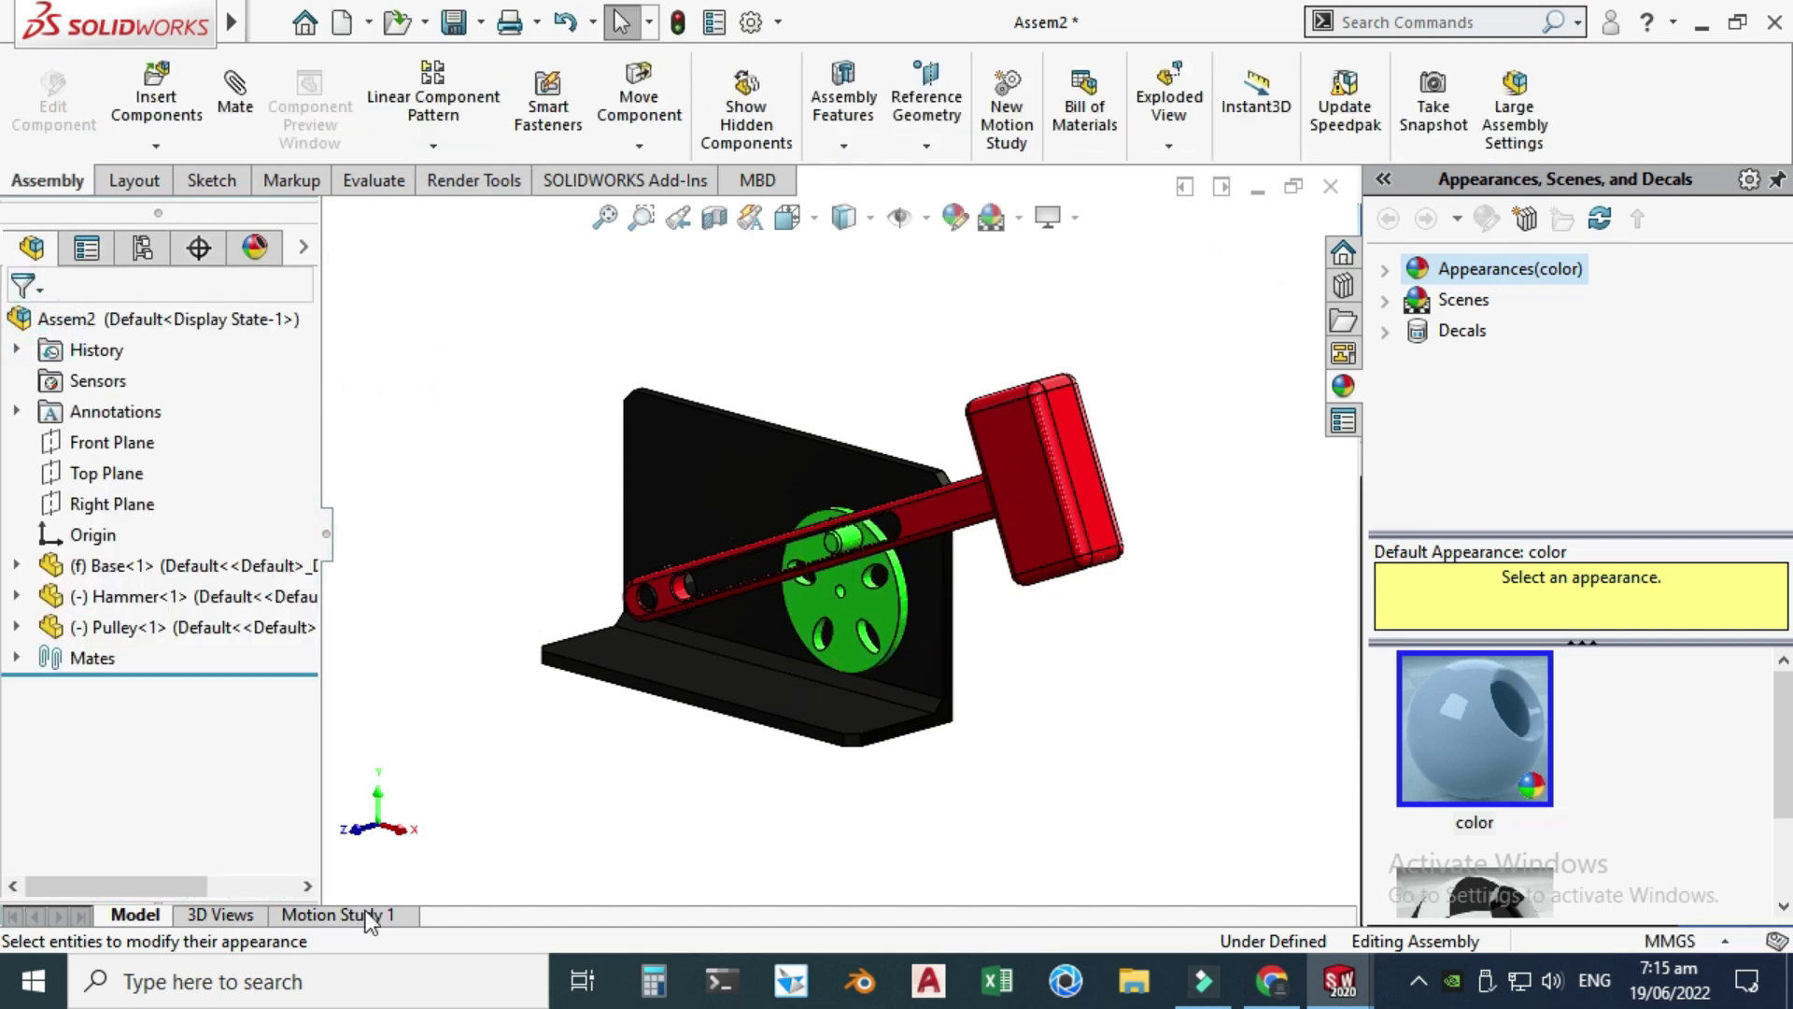
- Open the assembly's motion study and start a rotary motor on the cylindrical face of the Pulley's crank pin
{"action": "left_click", "coordinate": [334, 915]}
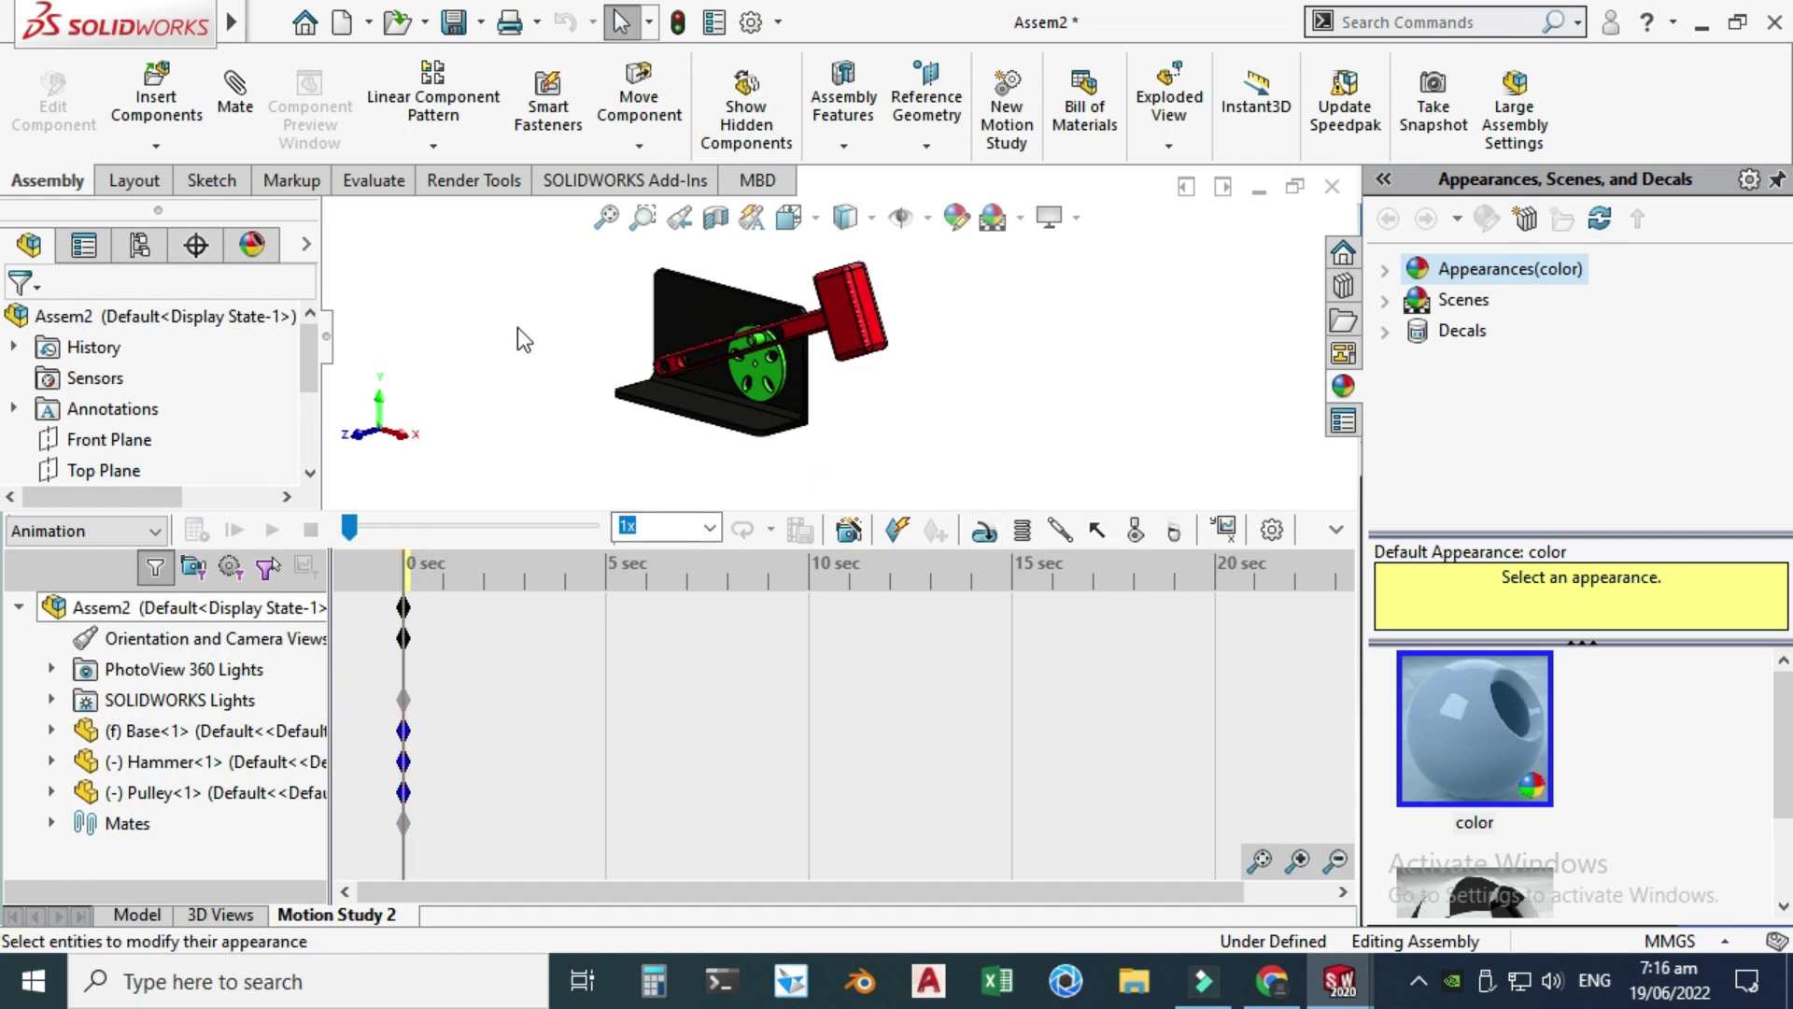
{"action": "left_click", "coordinate": [985, 530]}
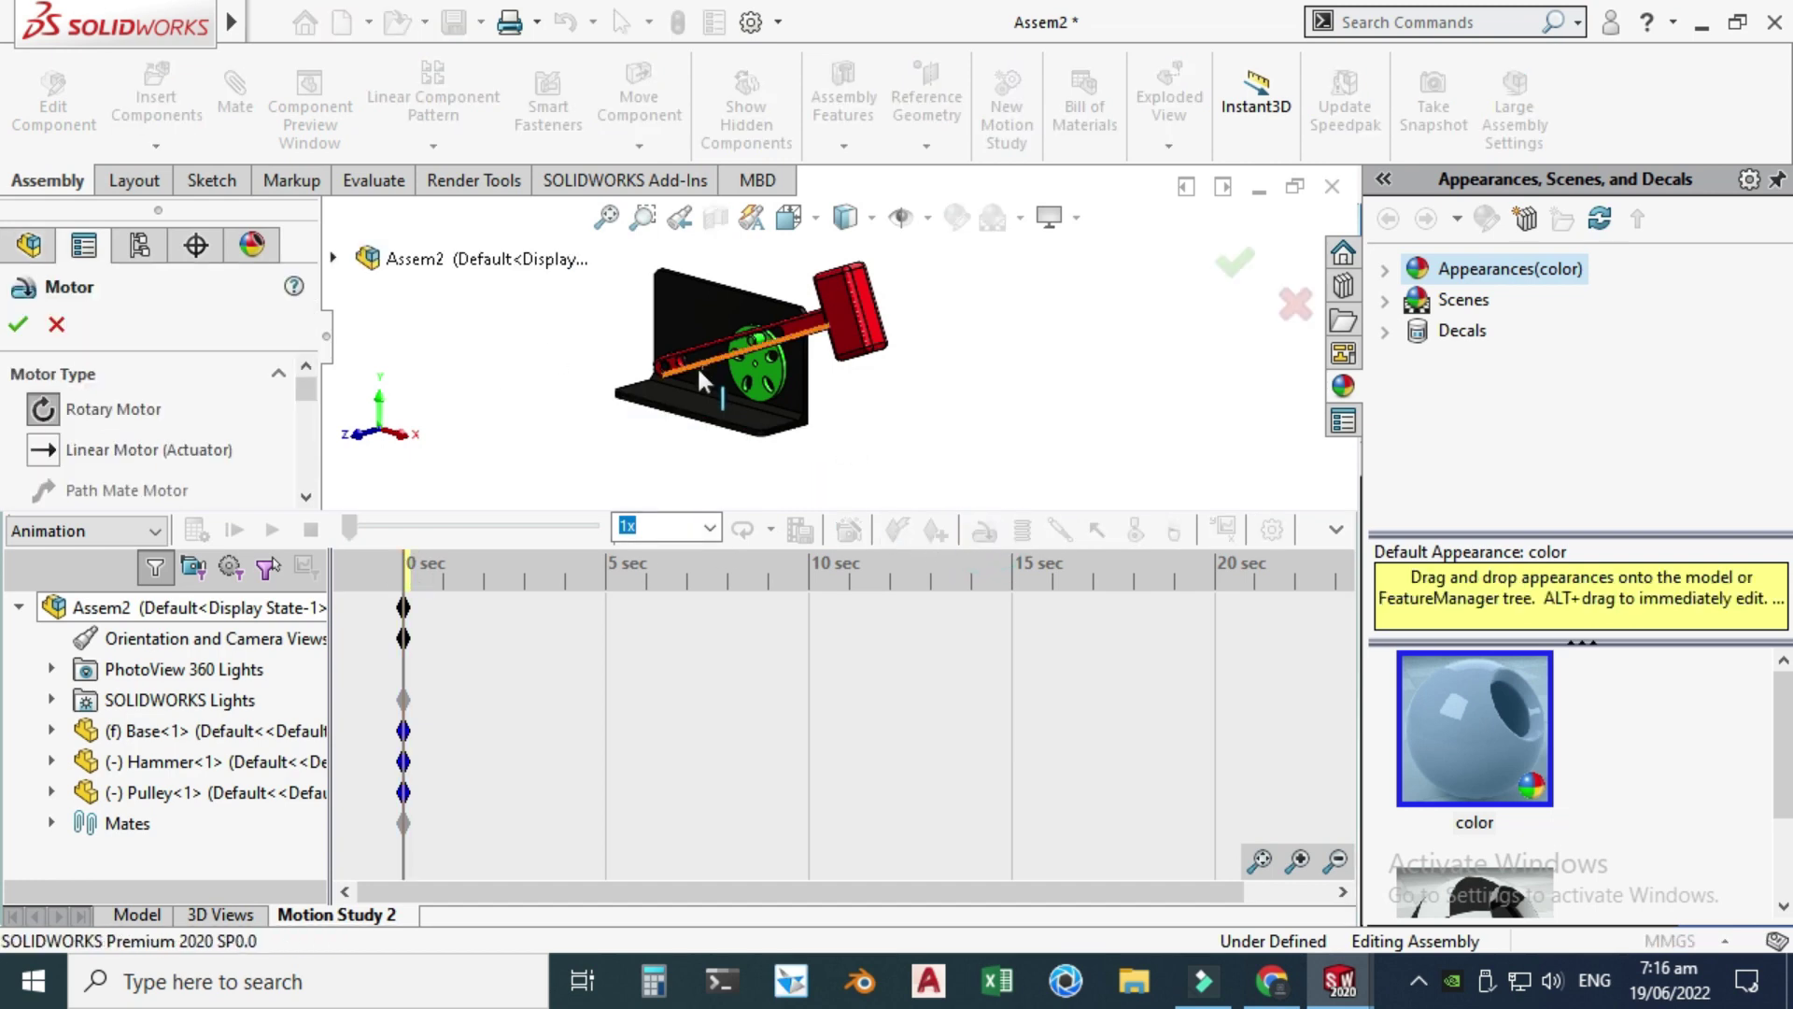
{"action": "left_click", "coordinate": [307, 497]}
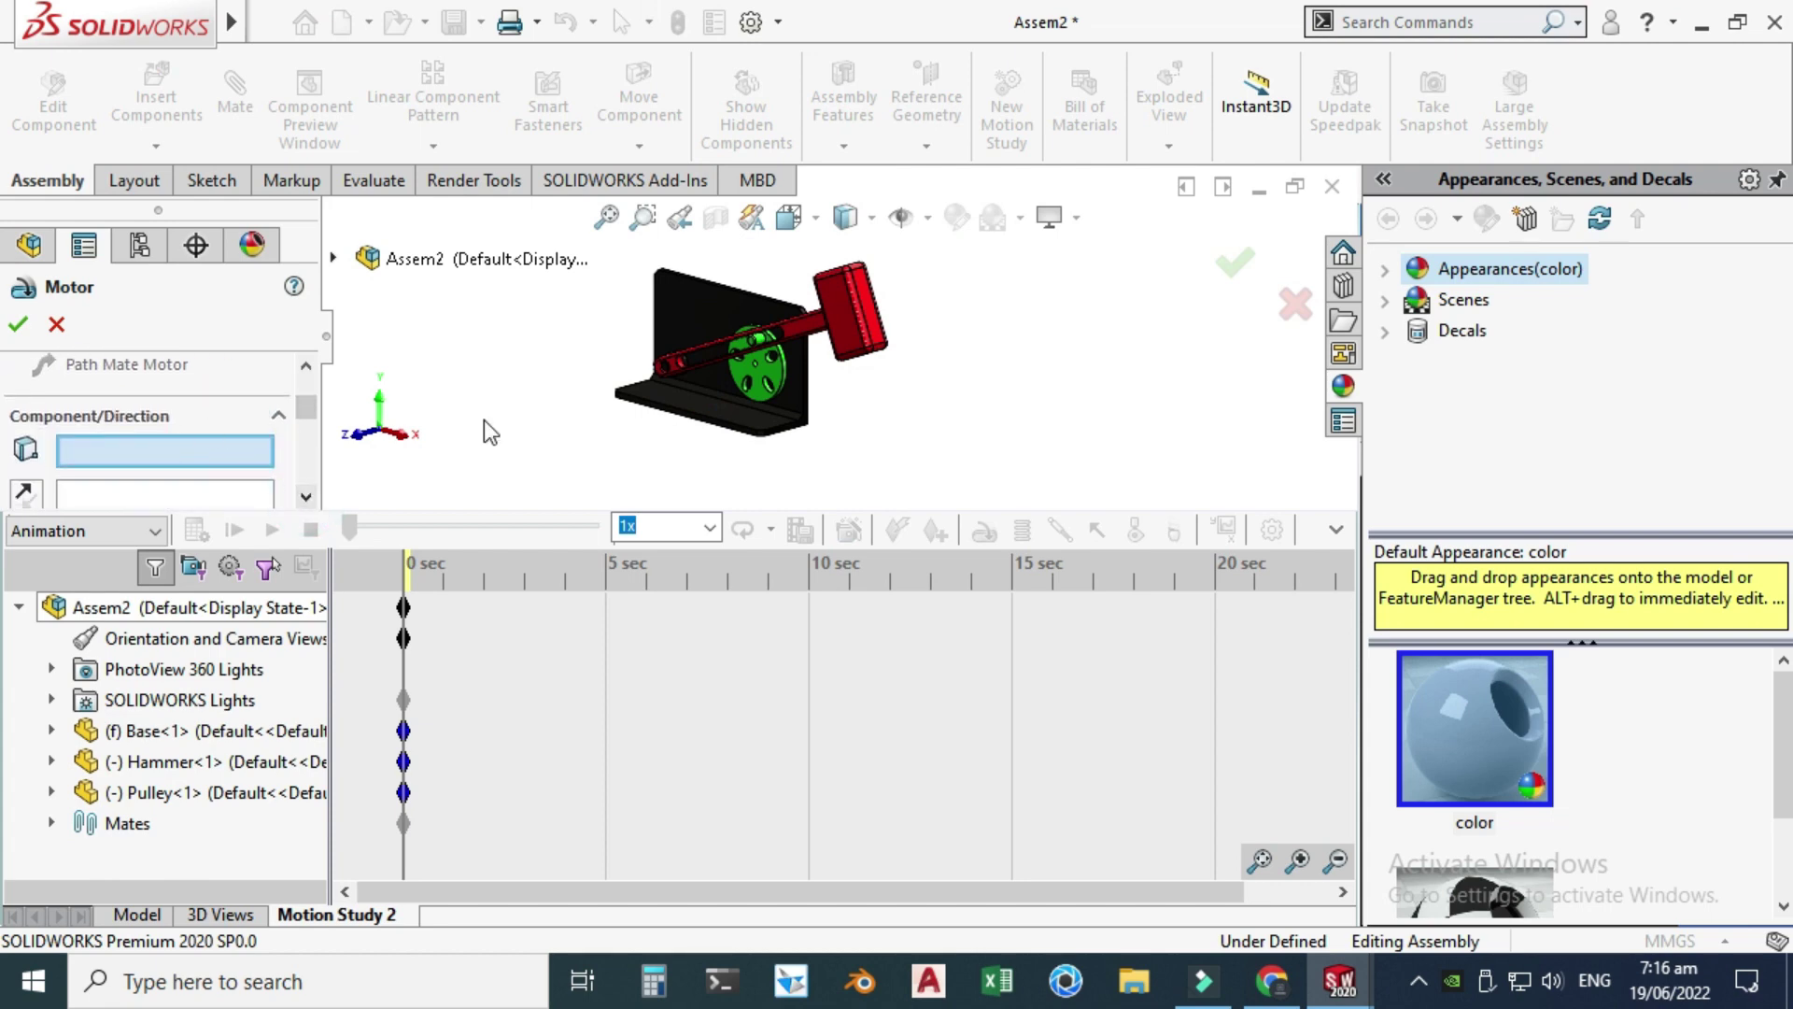
{"action": "scroll", "coordinate": [752, 347], "scroll_direction": "down", "scroll_amount": 10}
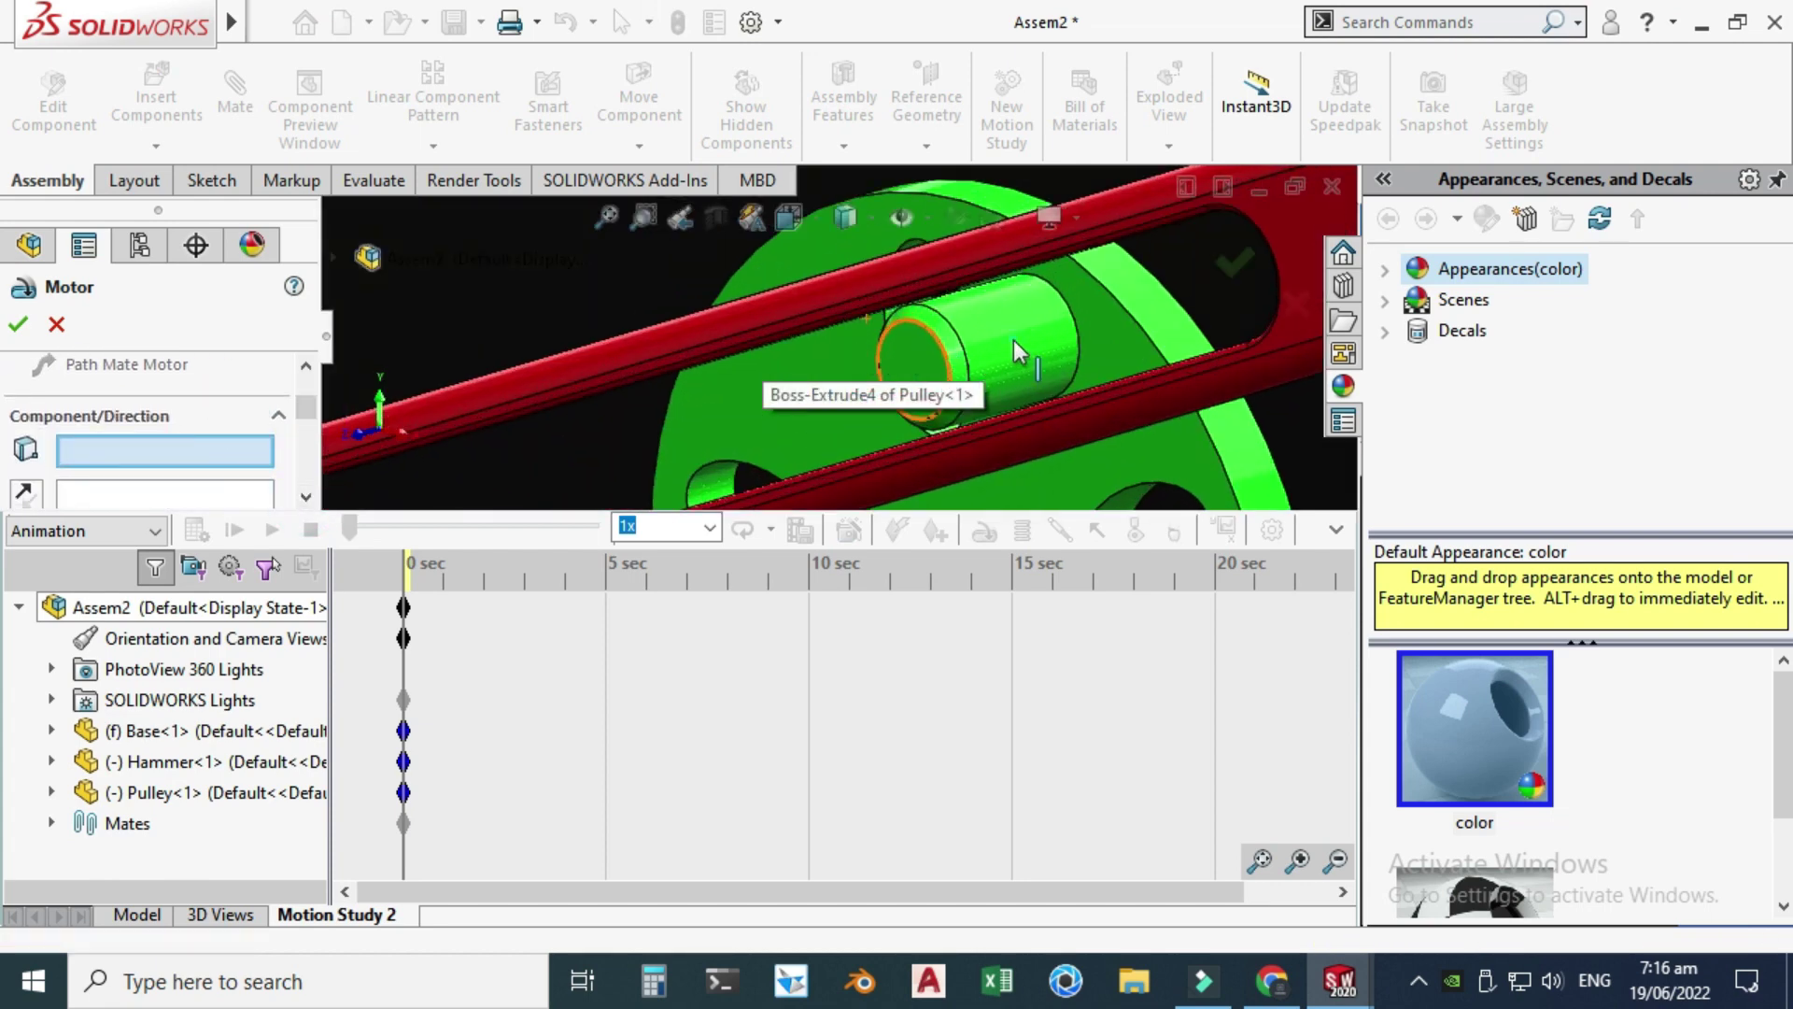
{"action": "left_click", "coordinate": [1012, 340]}
{"action": "scroll", "coordinate": [729, 373], "scroll_direction": "up", "scroll_amount": 5}
- Keep the rotary motor's motion at Constant Speed, check its RPM value and accept the motor
{"action": "left_click", "coordinate": [306, 497]}
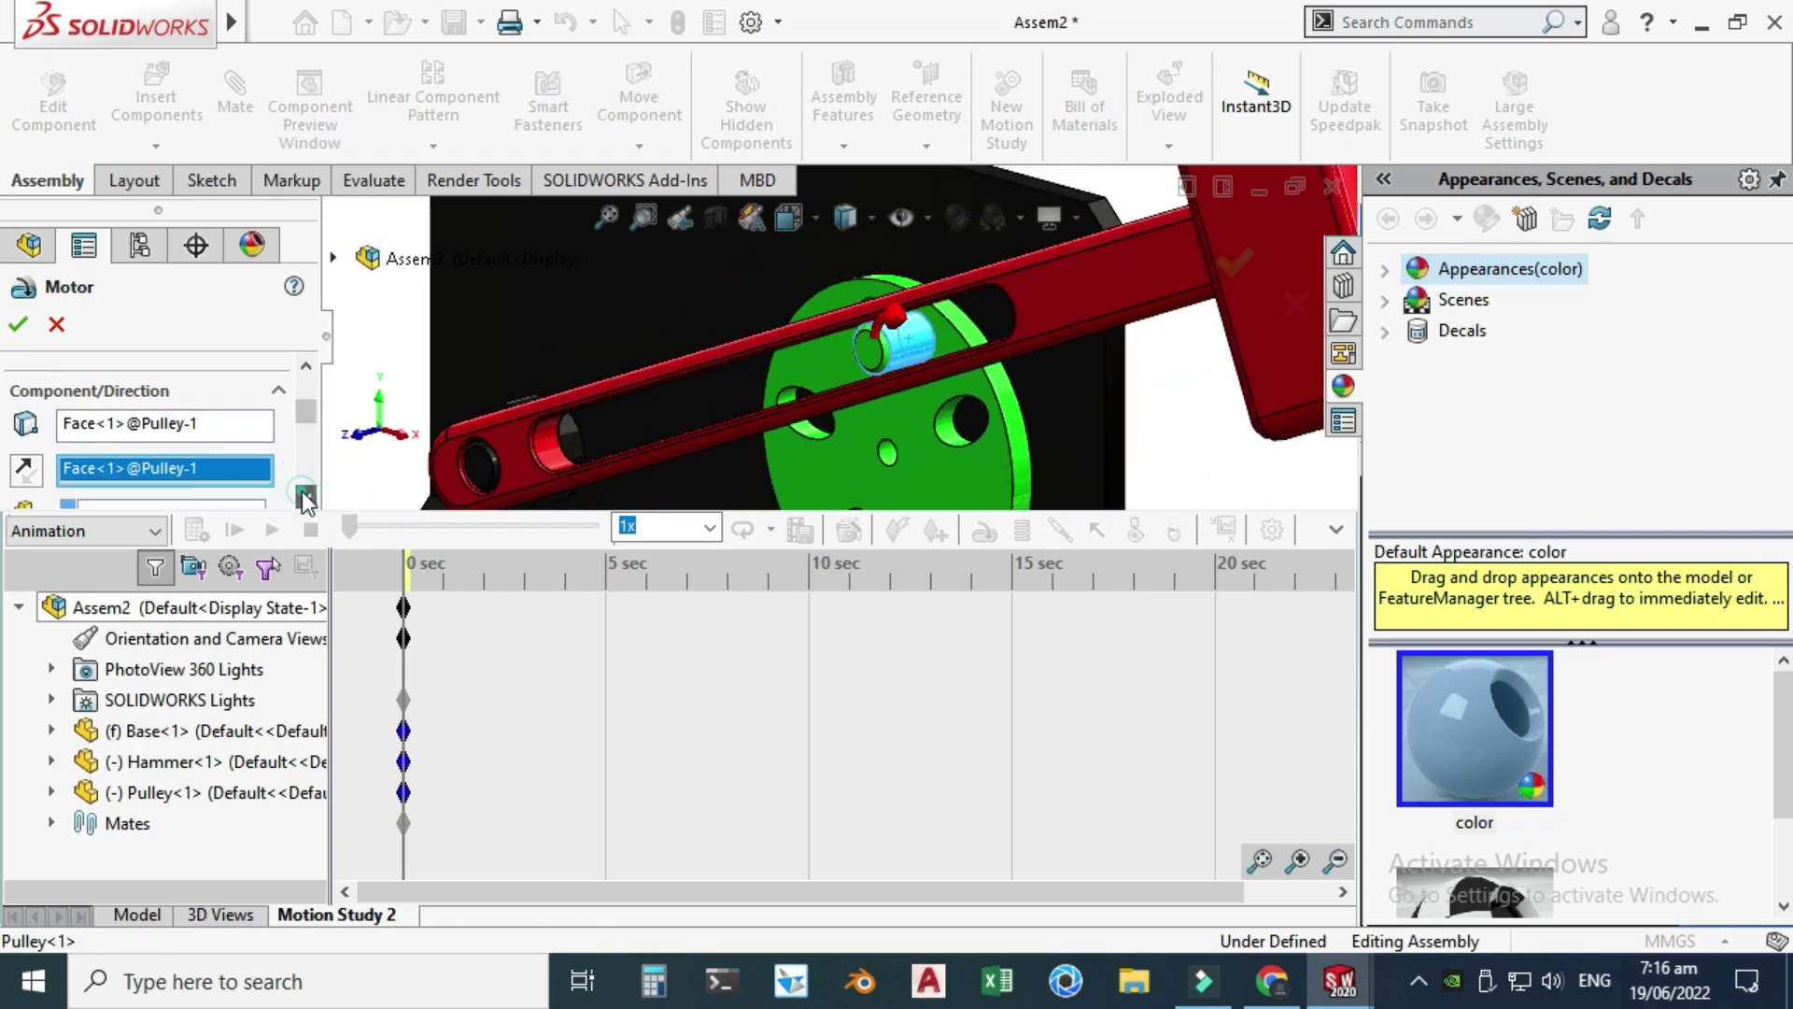
{"action": "left_click", "coordinate": [306, 497]}
{"action": "left_click", "coordinate": [306, 496]}
{"action": "left_click", "coordinate": [306, 497]}
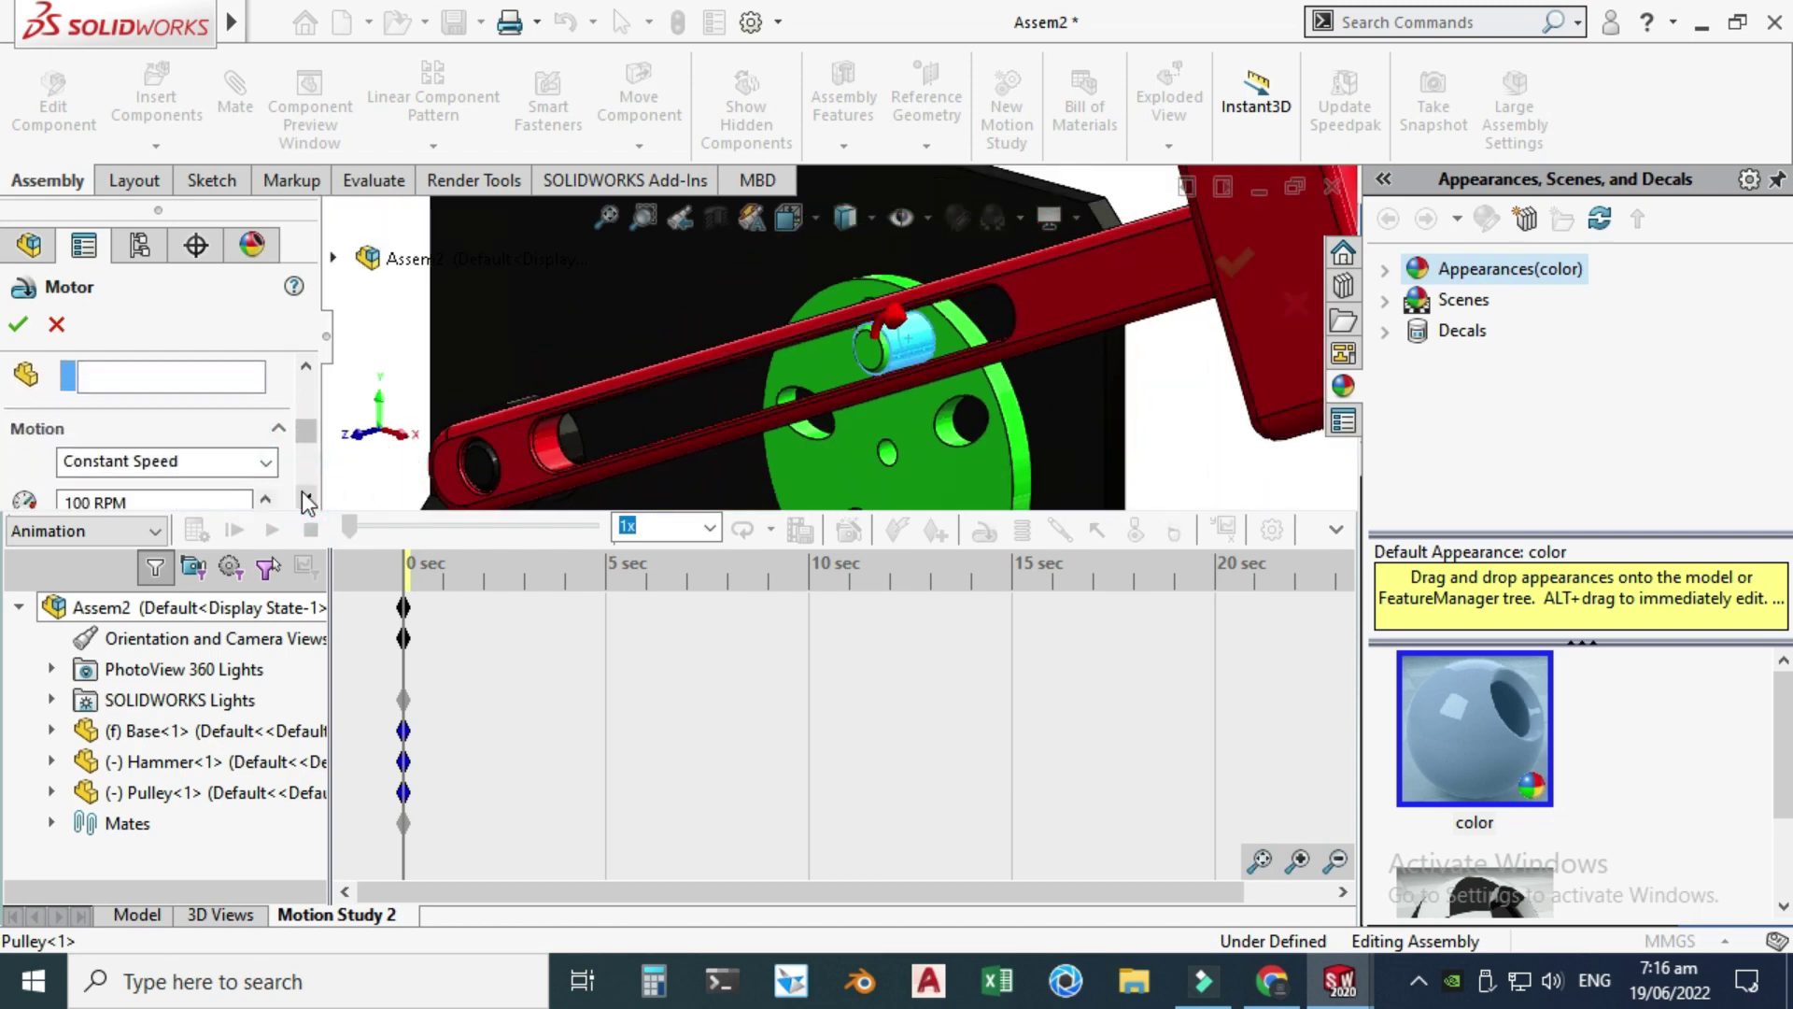
{"action": "left_click", "coordinate": [307, 496]}
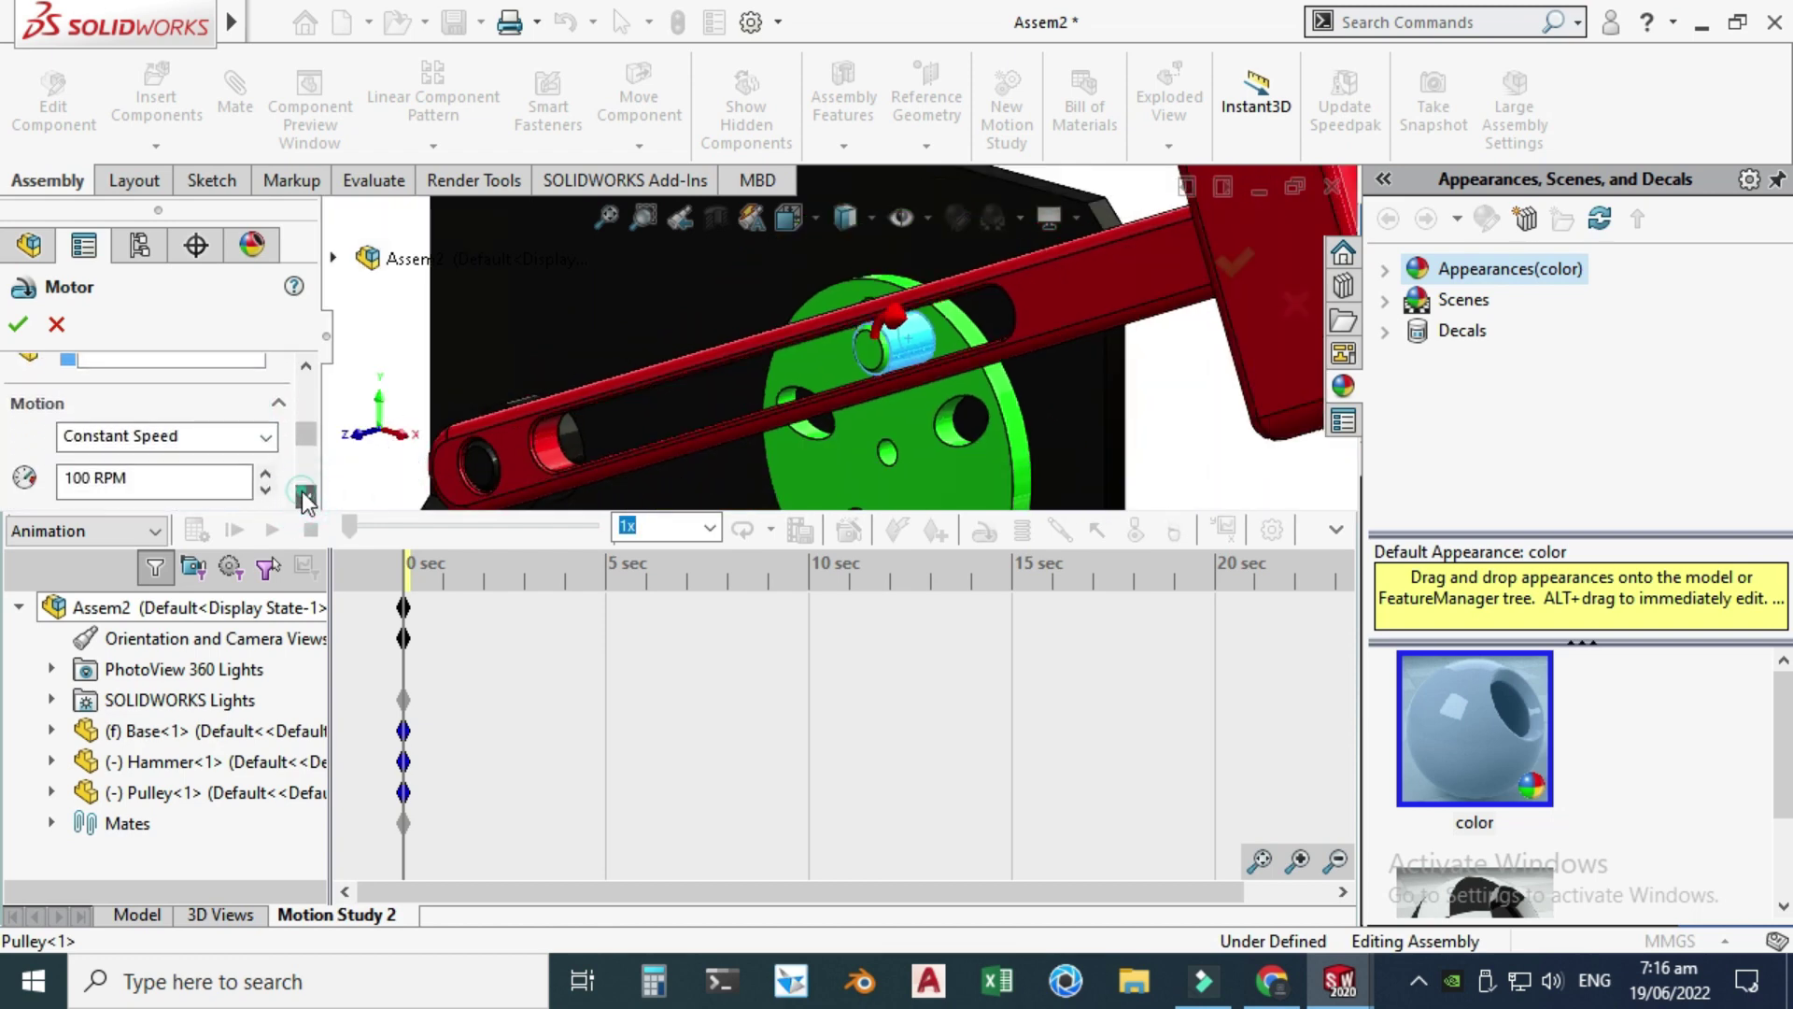
{"action": "left_click", "coordinate": [90, 477]}
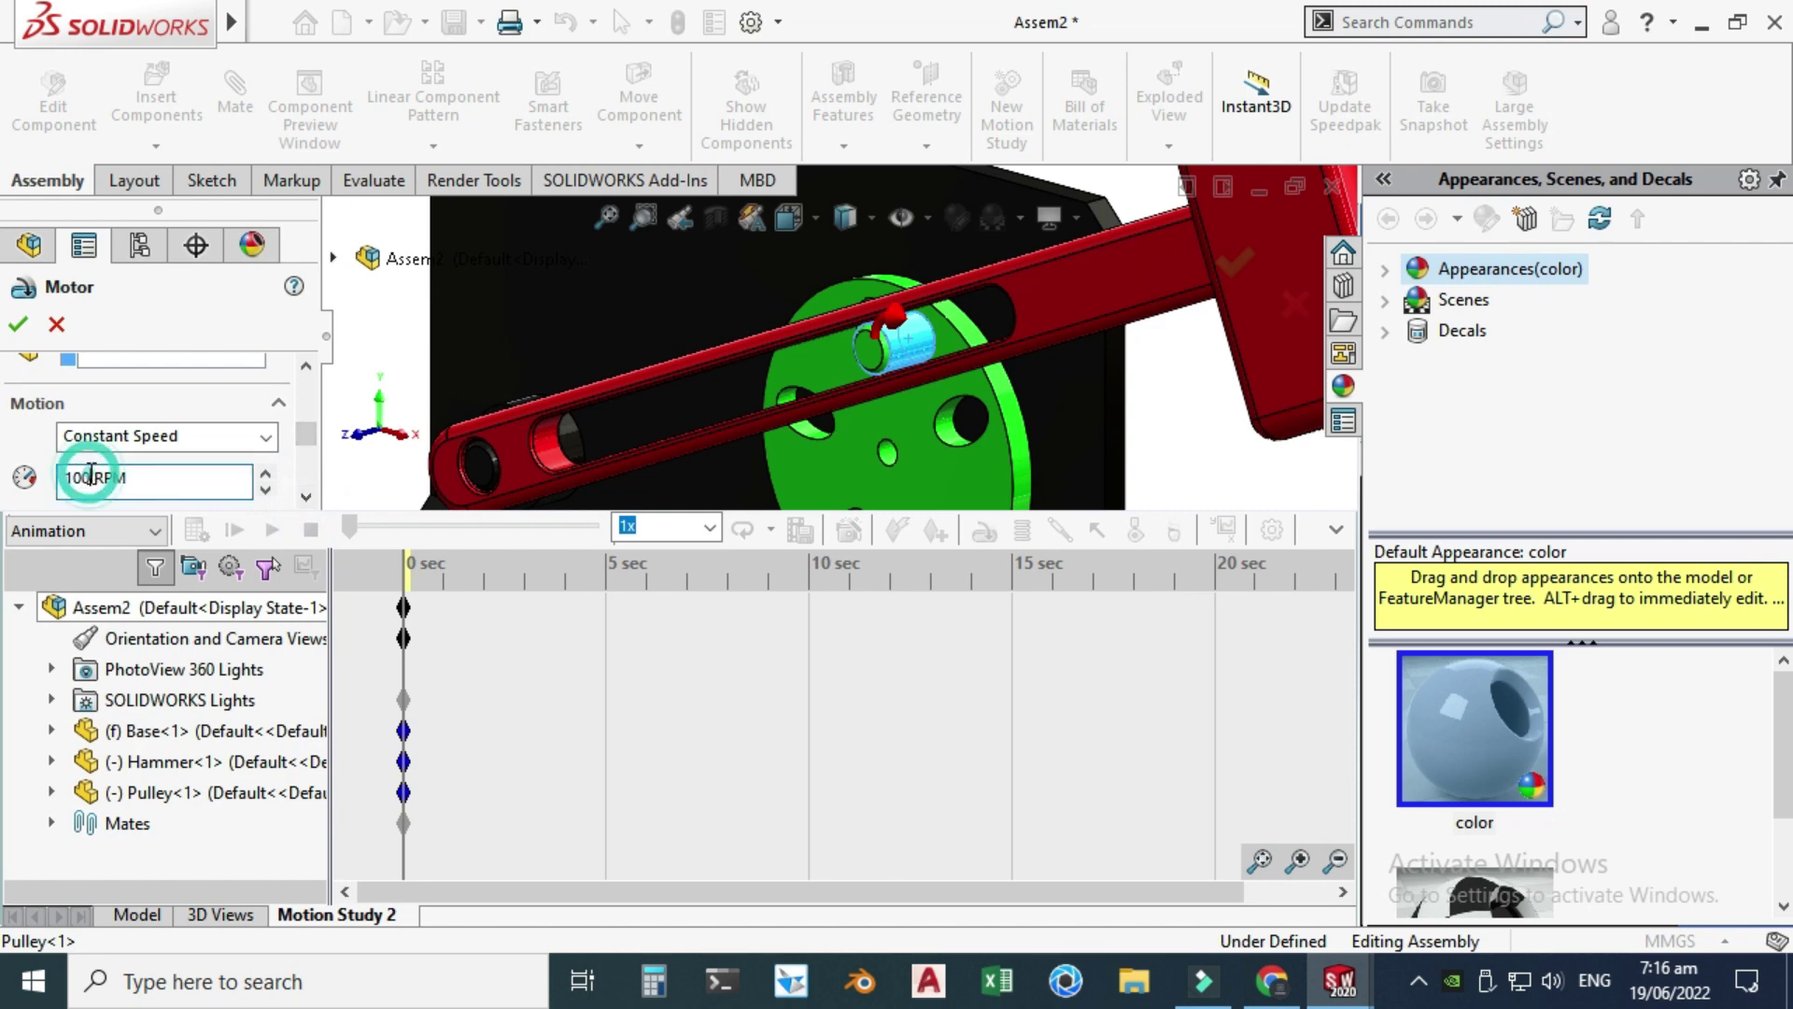
{"action": "left_click", "coordinate": [19, 325]}
{"action": "scroll", "coordinate": [836, 369], "scroll_direction": "up", "scroll_amount": 5}
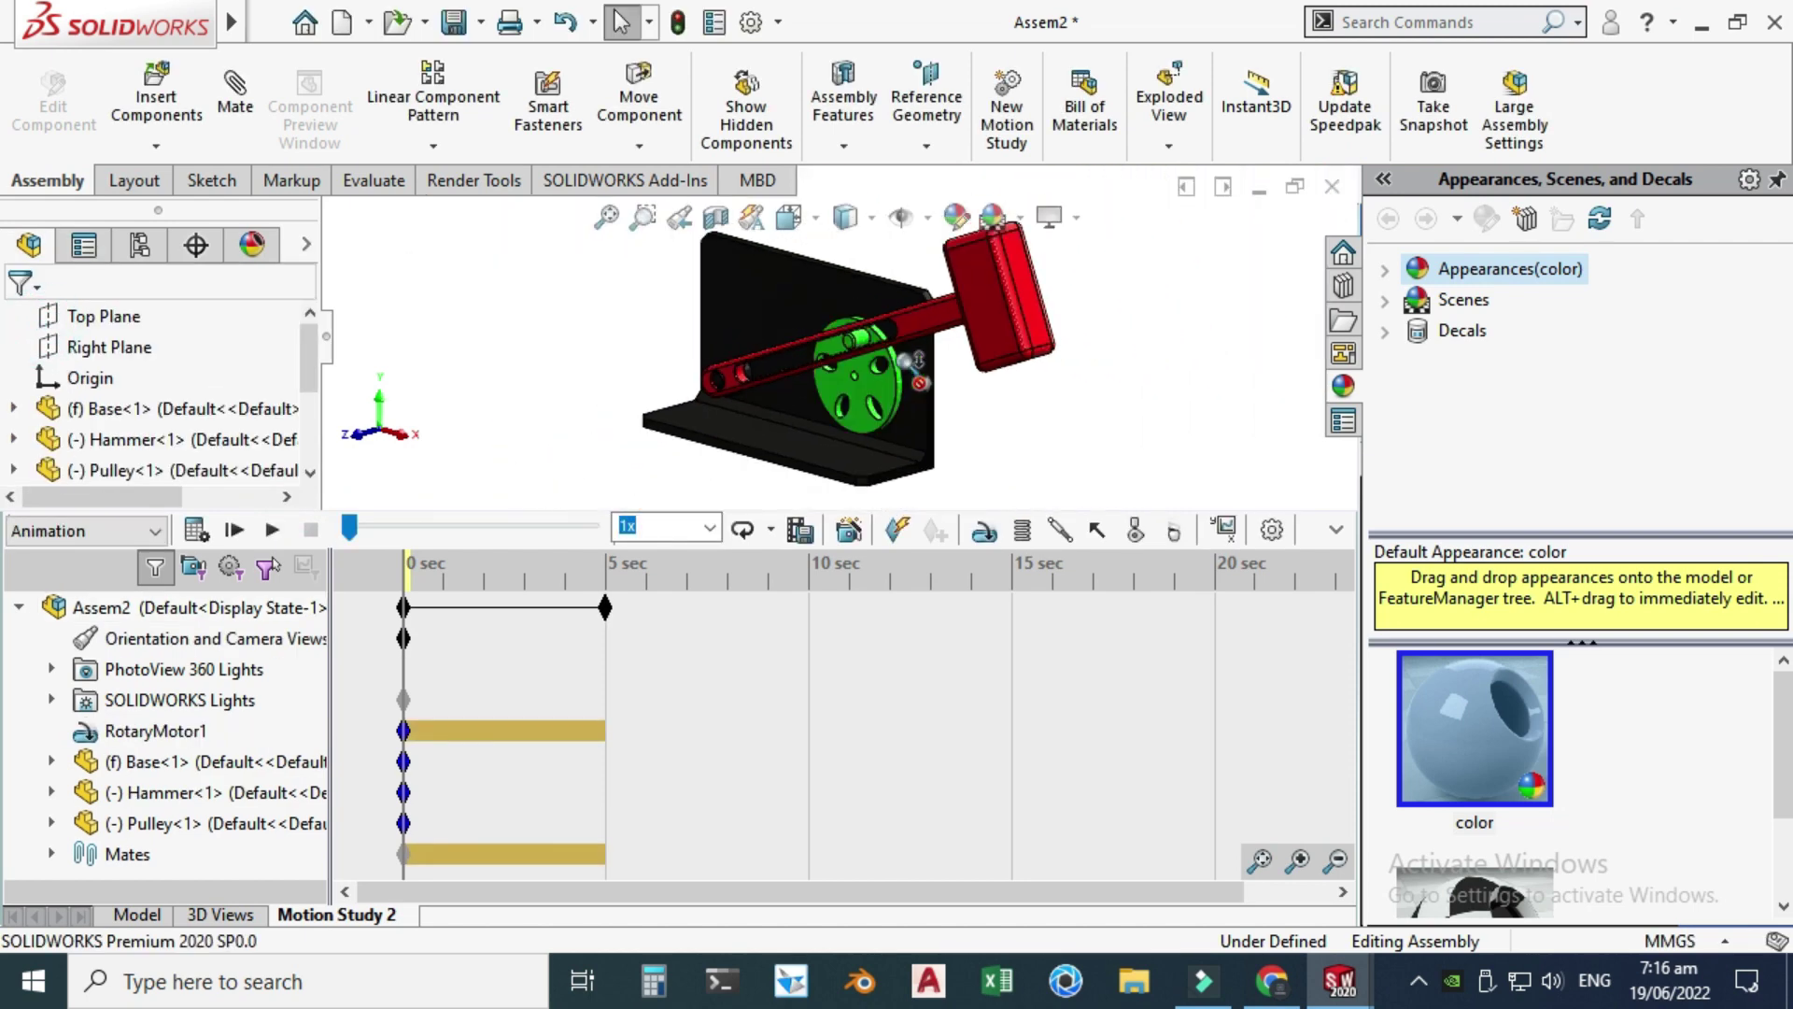
- Extend the motion study's duration to about 12 seconds, and edit the frames per second in its properties
{"action": "left_click", "coordinate": [605, 607]}
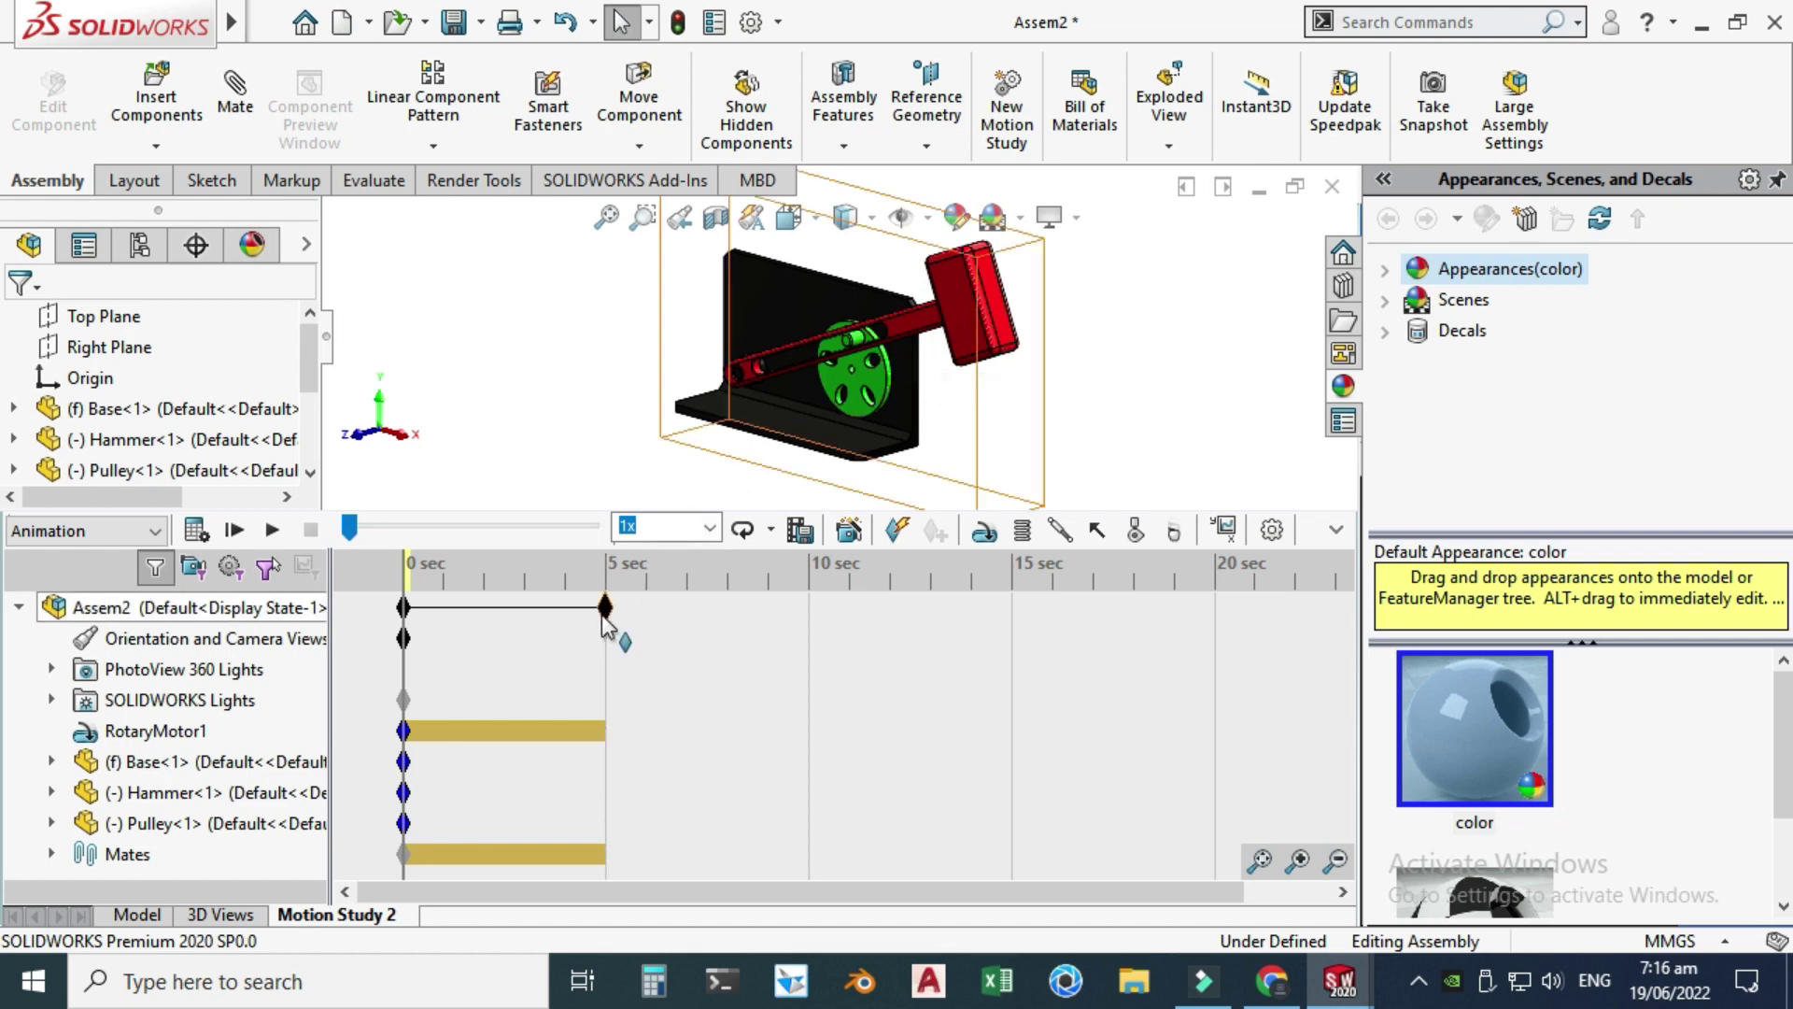
{"action": "left_click_drag", "start_coordinate": [605, 607], "coordinate": [889, 607]}
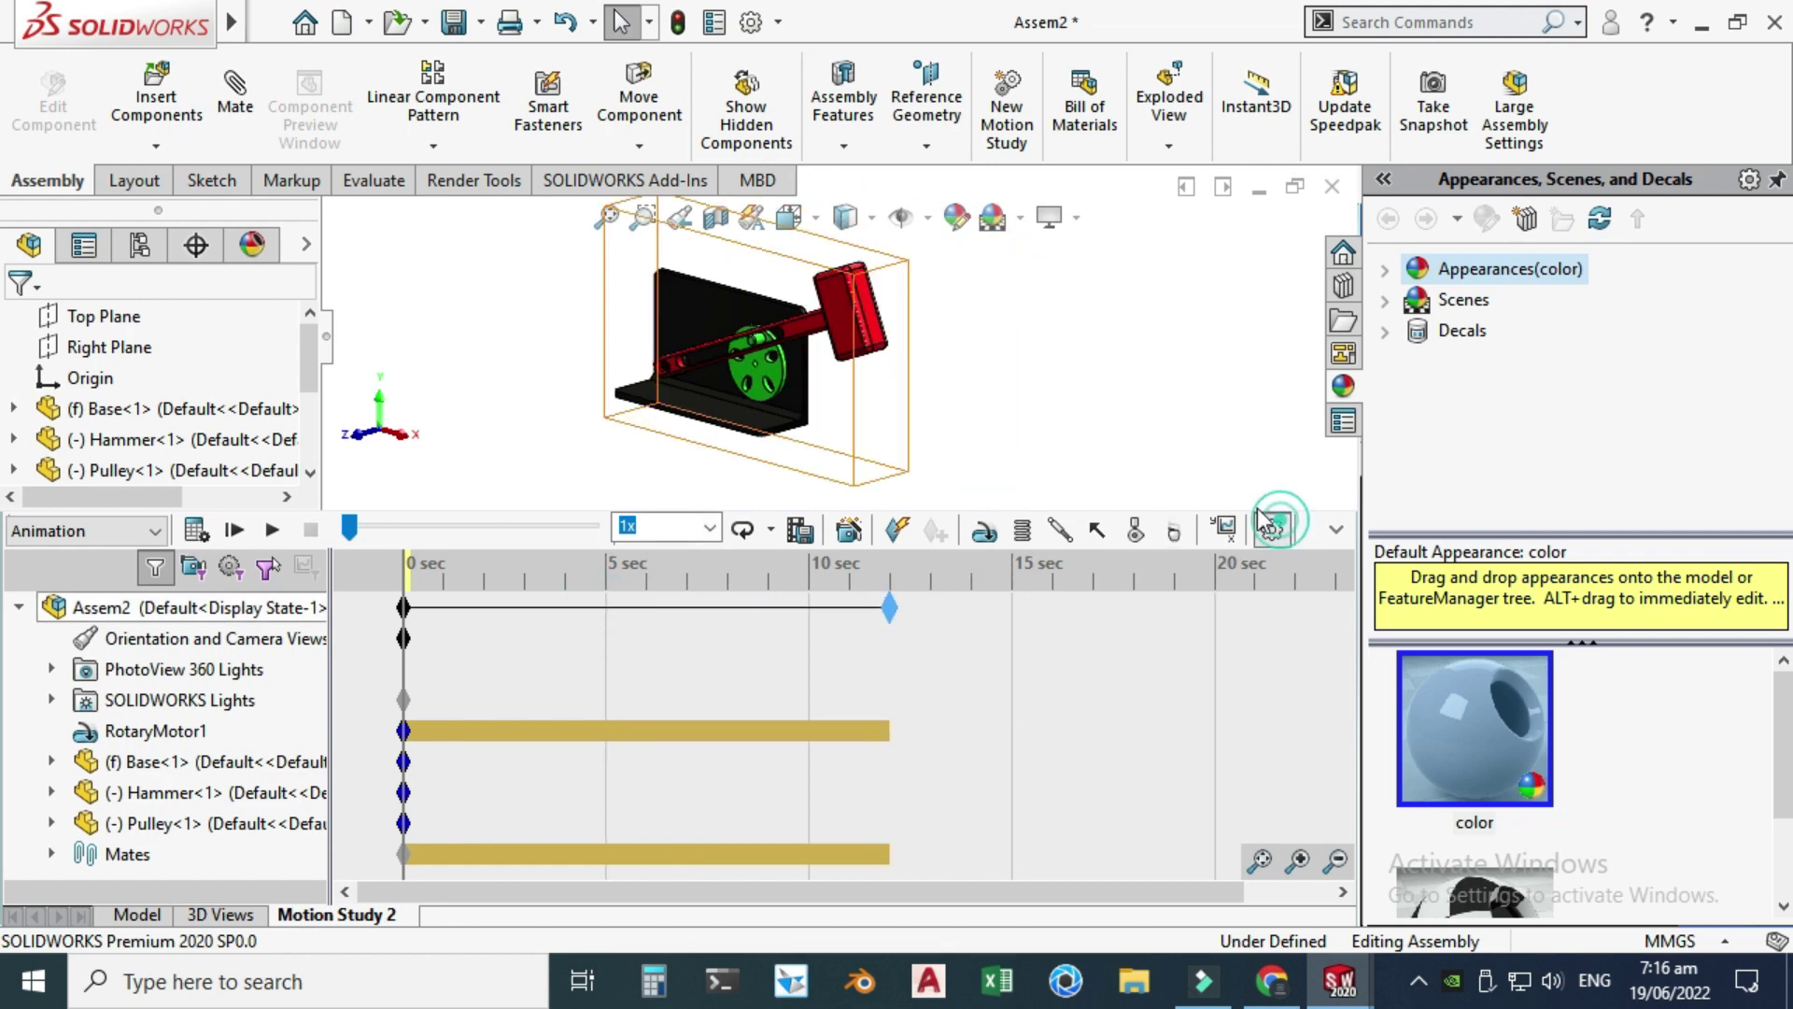
{"action": "left_click", "coordinate": [1271, 530]}
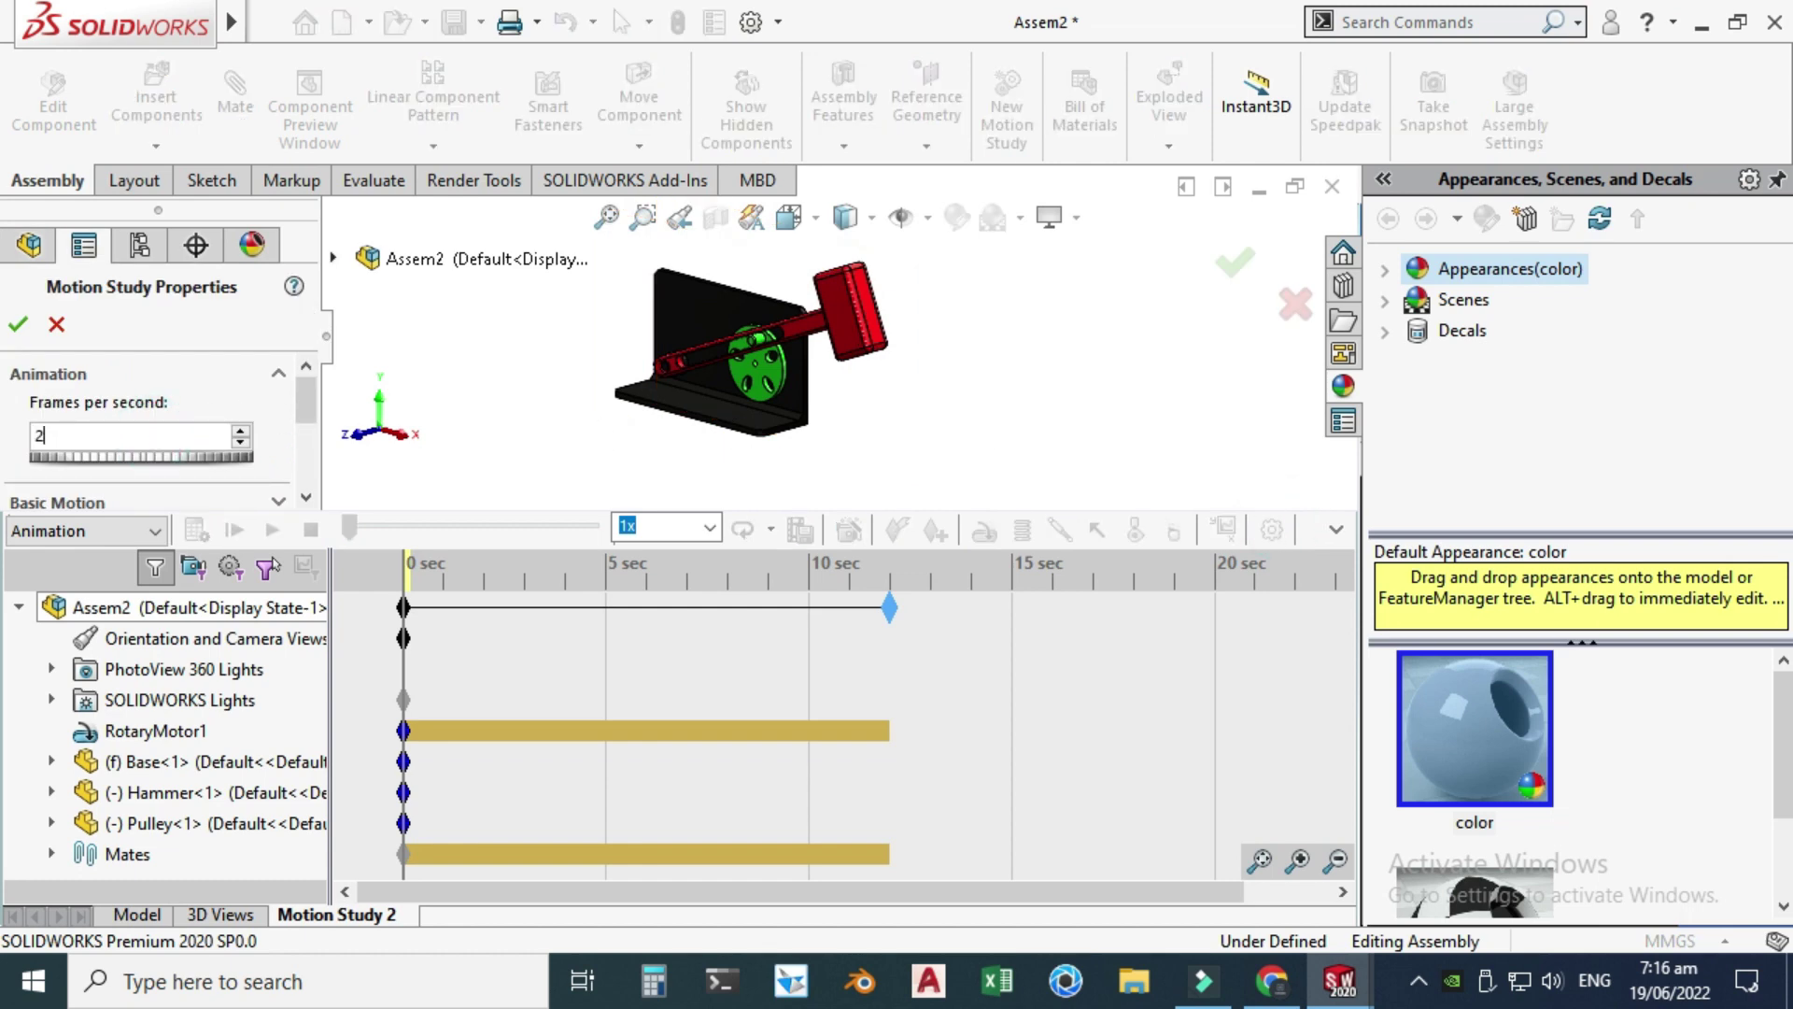
{"action": "left_click", "coordinate": [52, 327]}
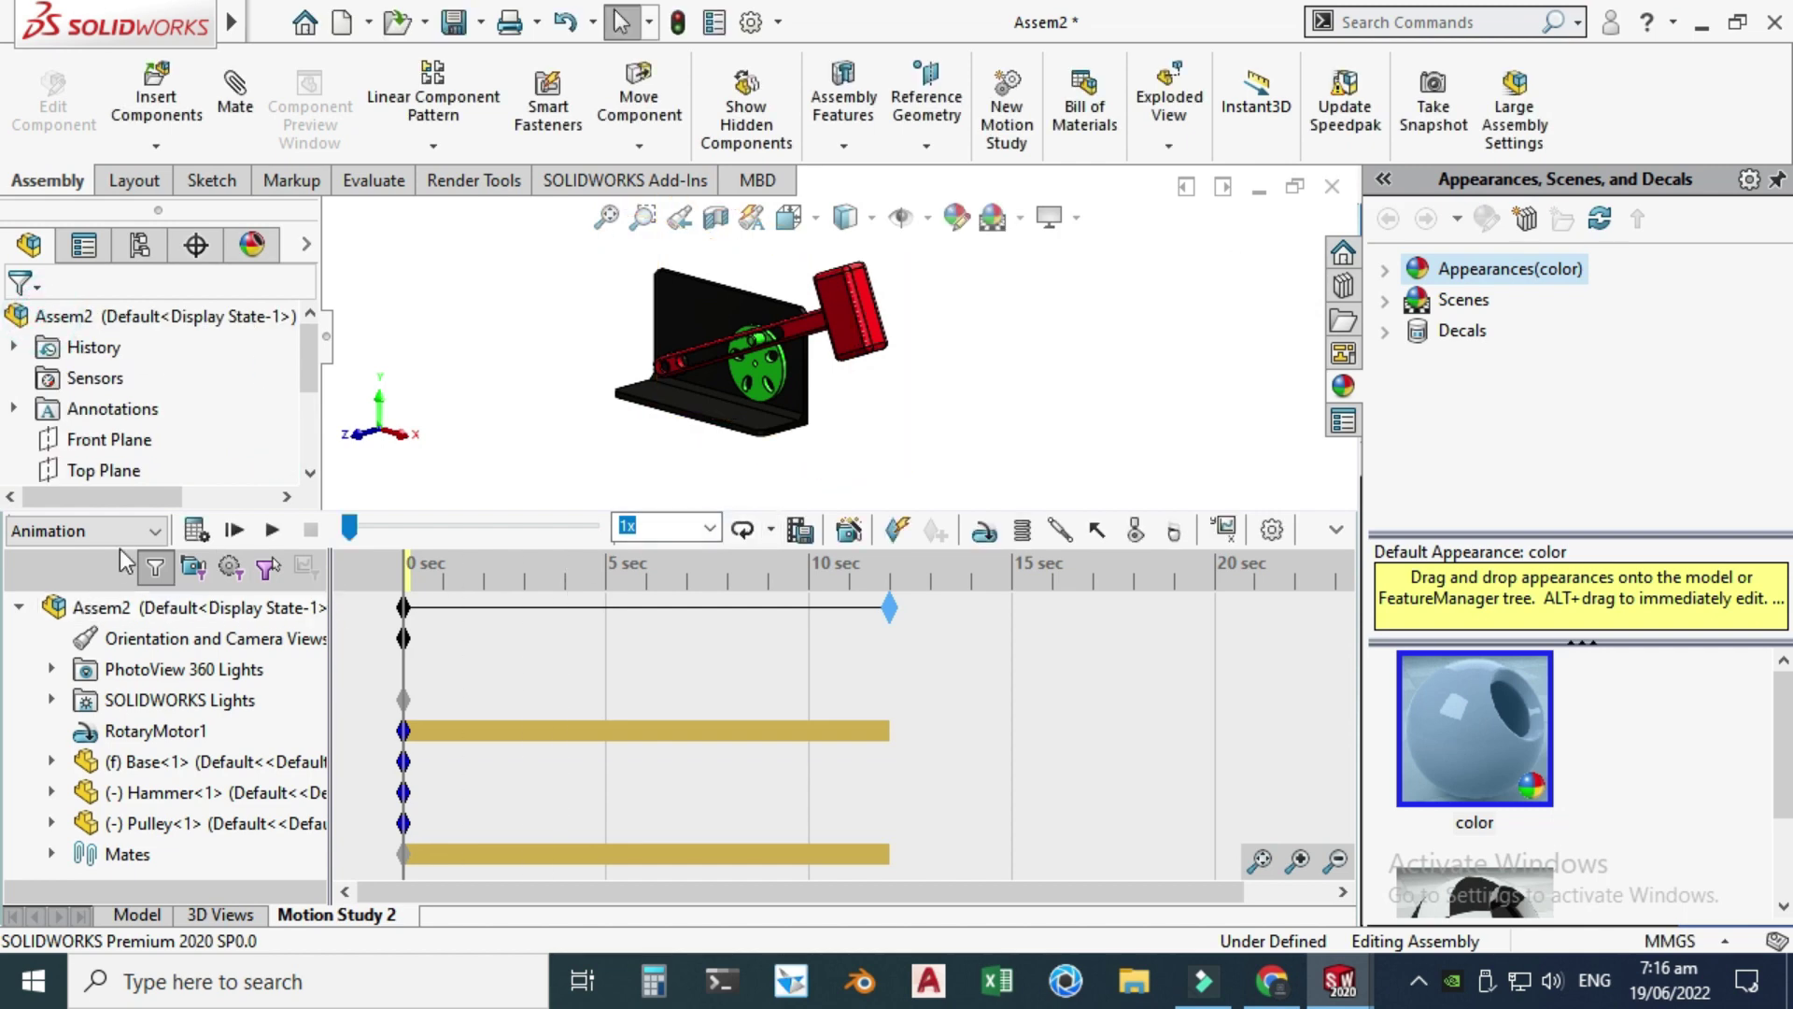
- Calculate the motion study to animate the hammer mechanism, and stop the playback
{"action": "scroll", "coordinate": [710, 355], "scroll_direction": "down", "scroll_amount": 1}
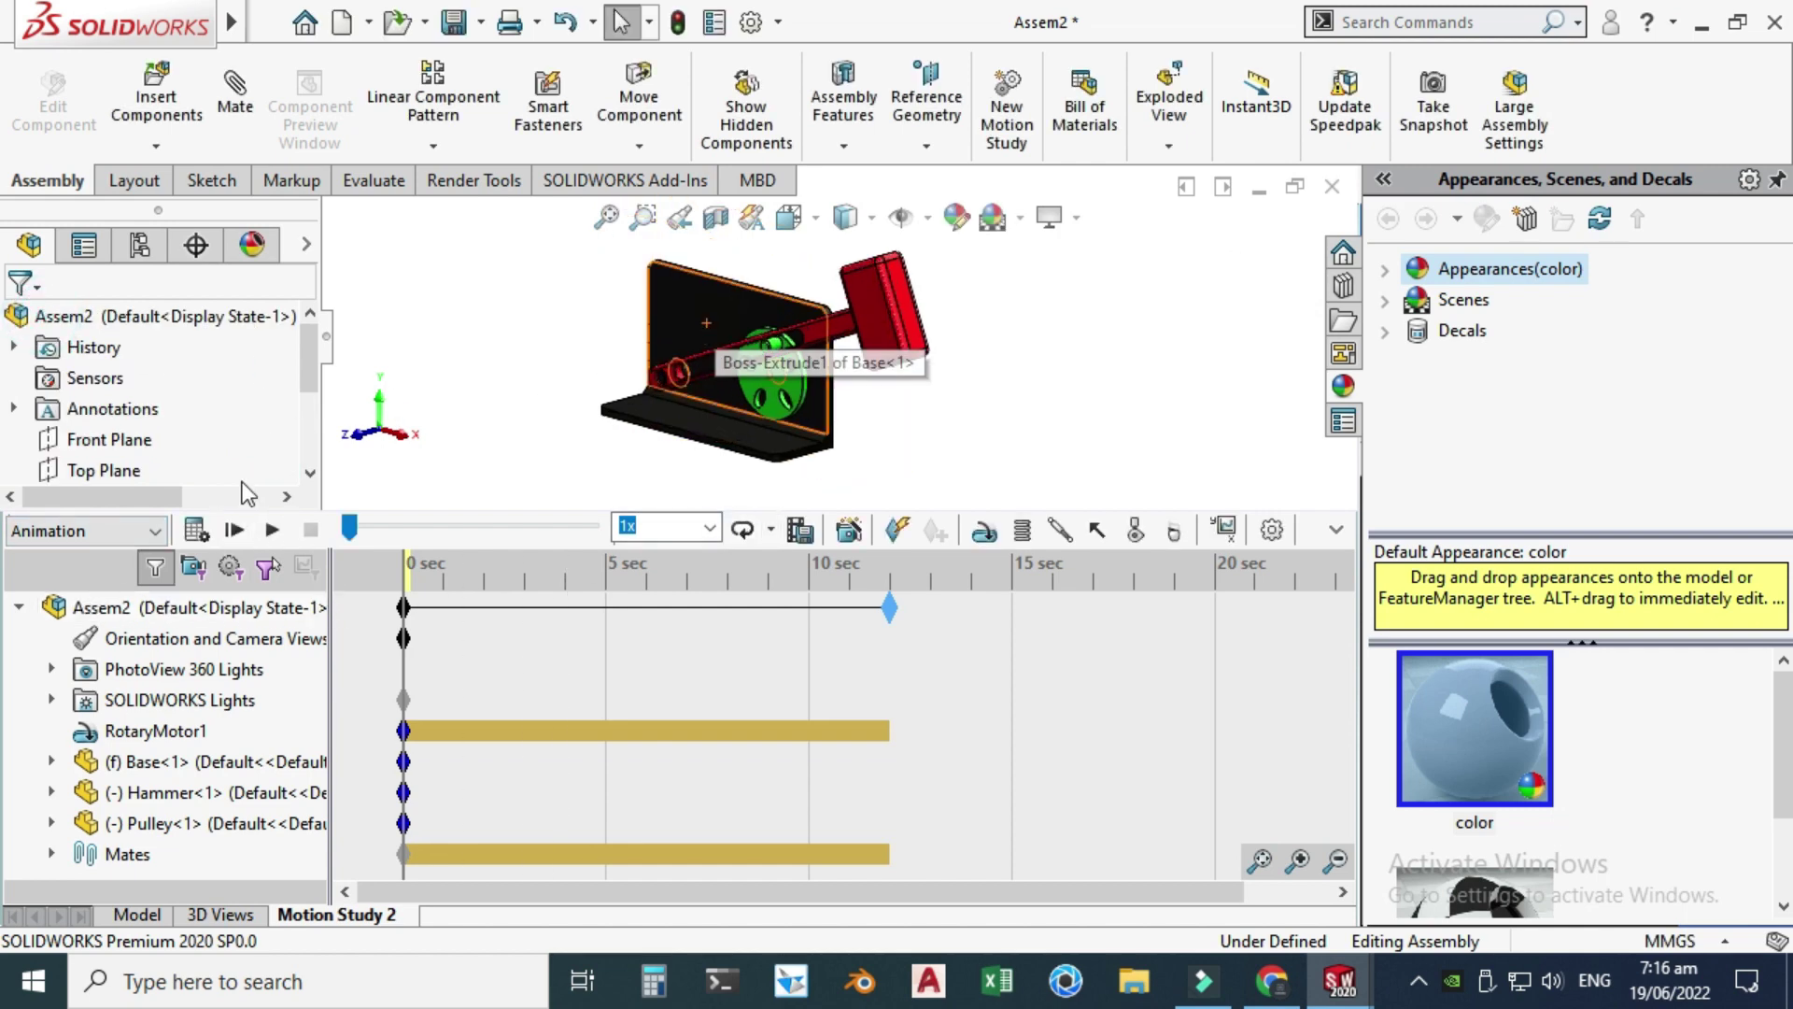
{"action": "left_click", "coordinate": [198, 534]}
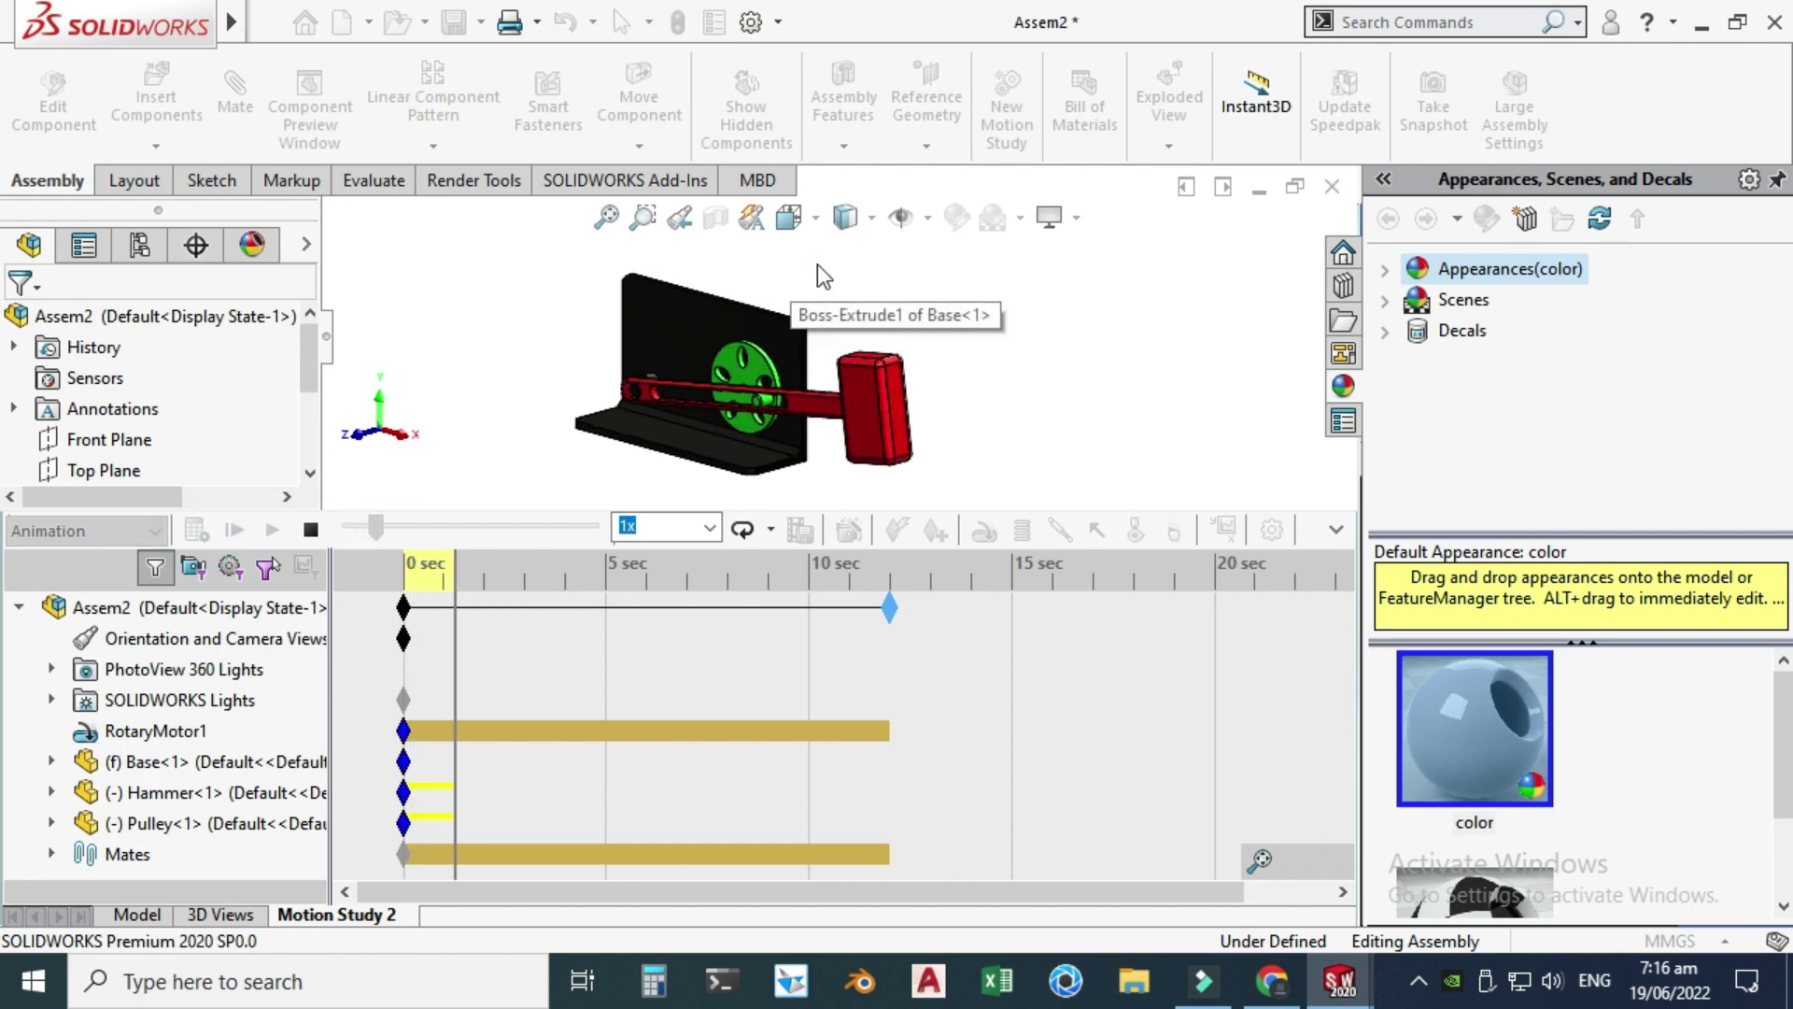
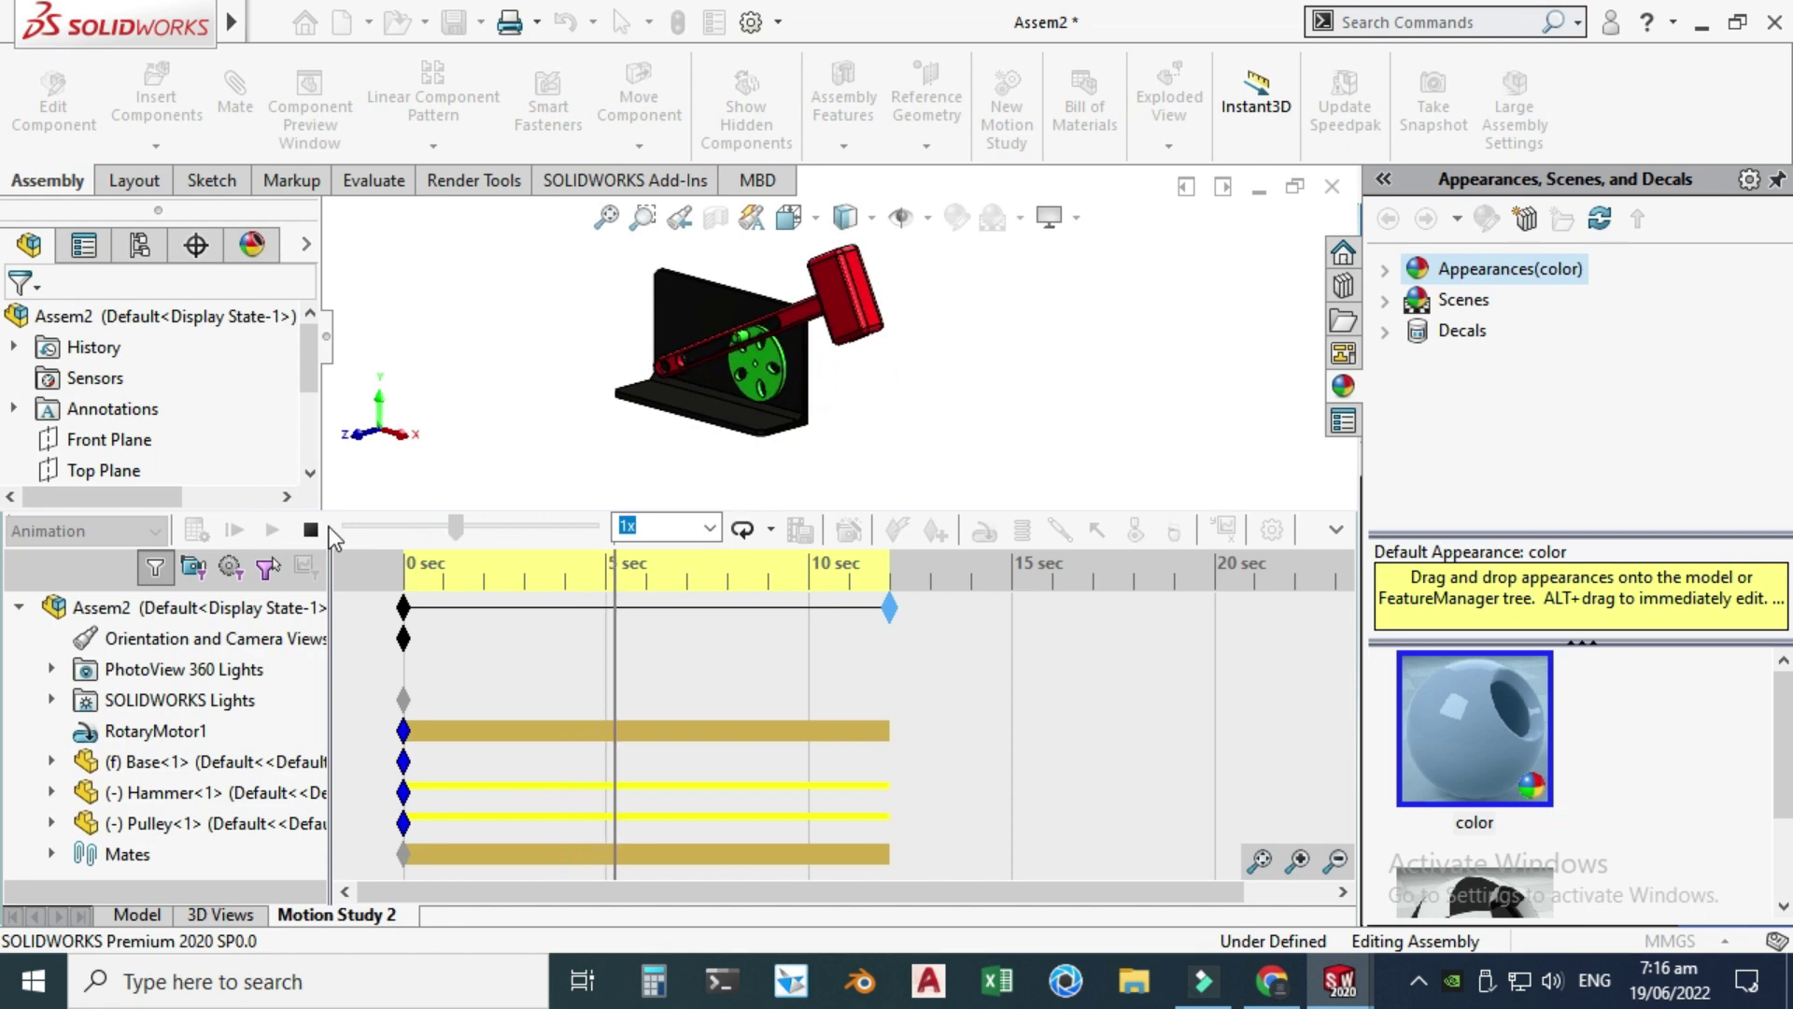
{"action": "left_click", "coordinate": [323, 528]}
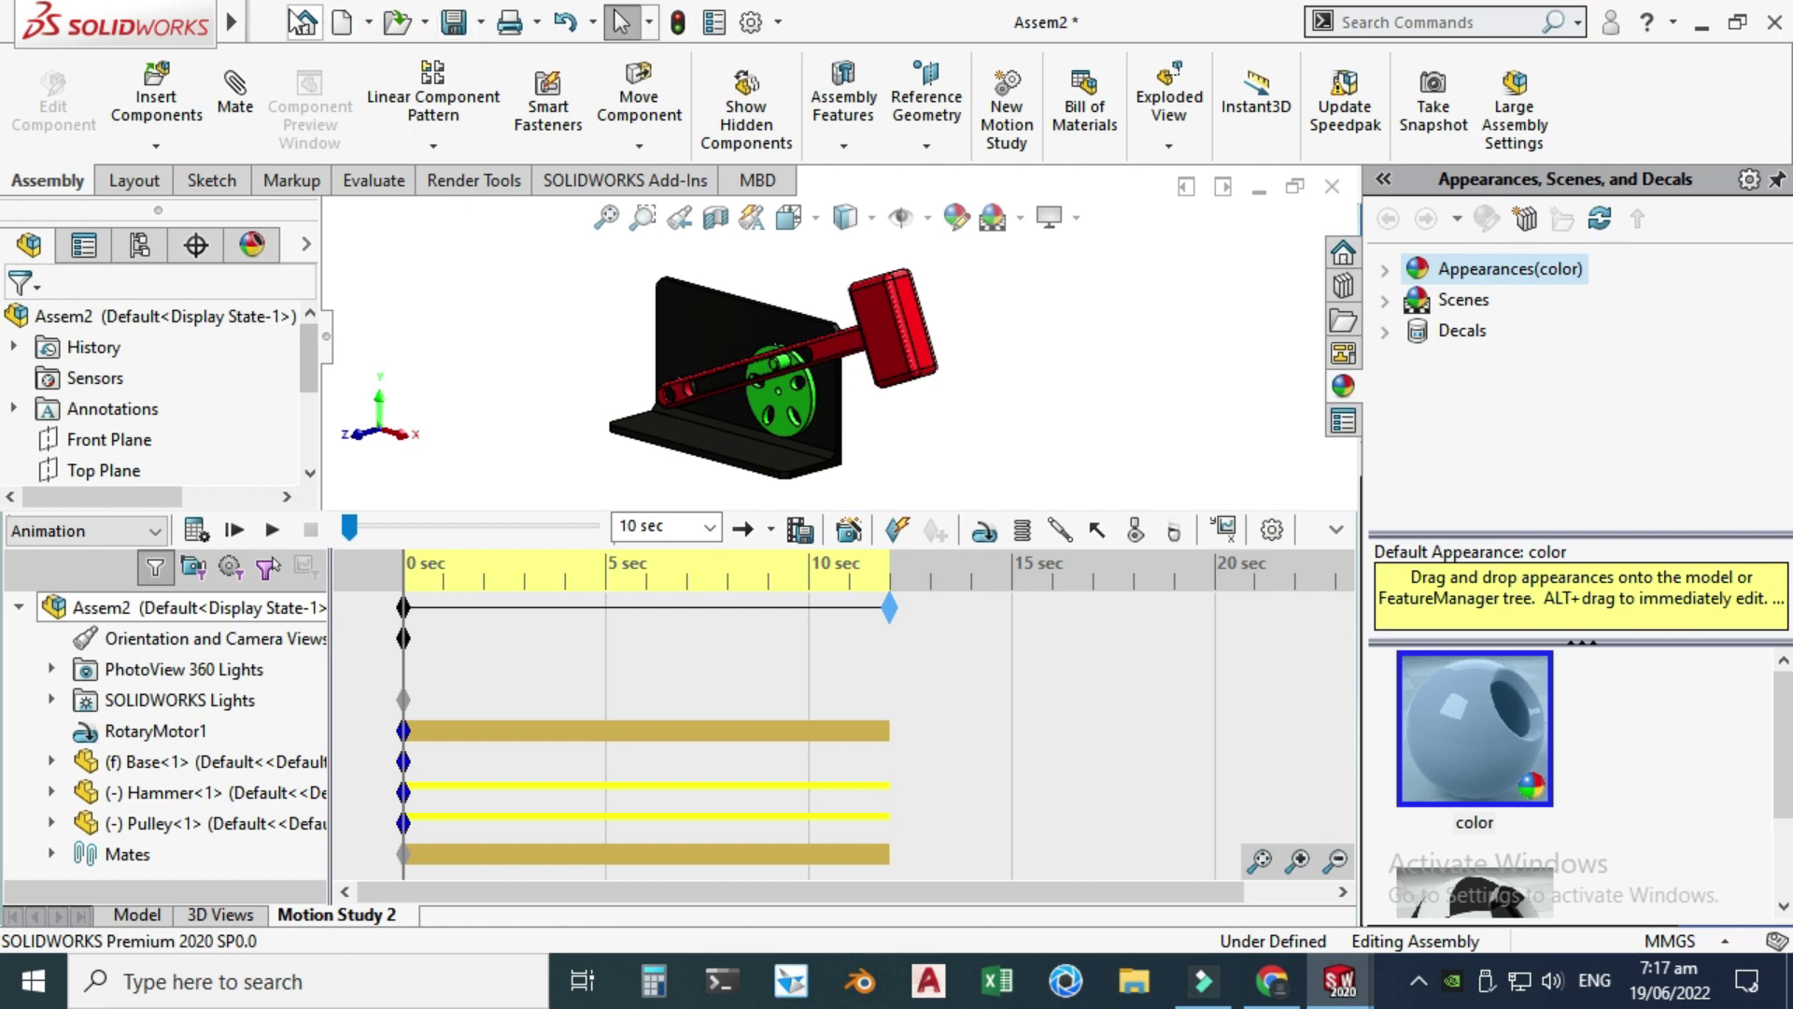
- Enable the KeyShot 9 Plugin among the active add-ins
{"action": "mouse_move", "coordinate": [240, 25]}
{"action": "left_click", "coordinate": [487, 20]}
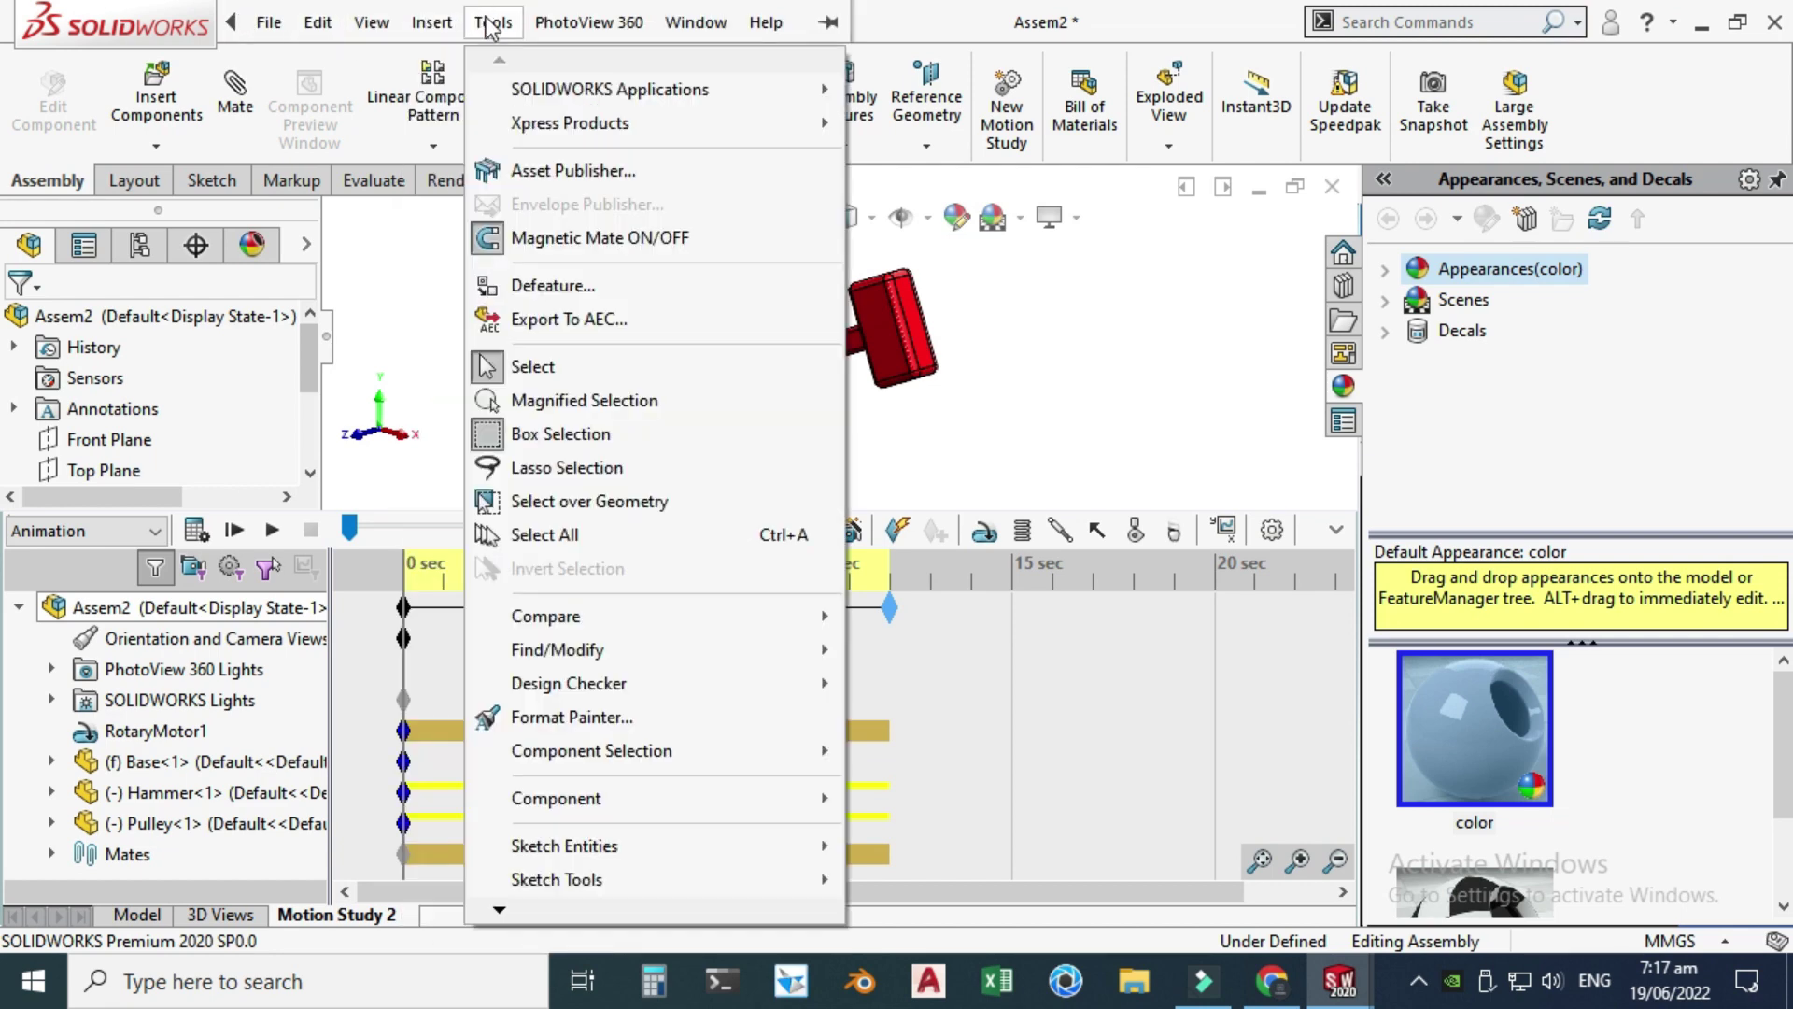
{"action": "left_click", "coordinate": [488, 21]}
{"action": "left_click", "coordinate": [766, 21]}
{"action": "left_click", "coordinate": [928, 16]}
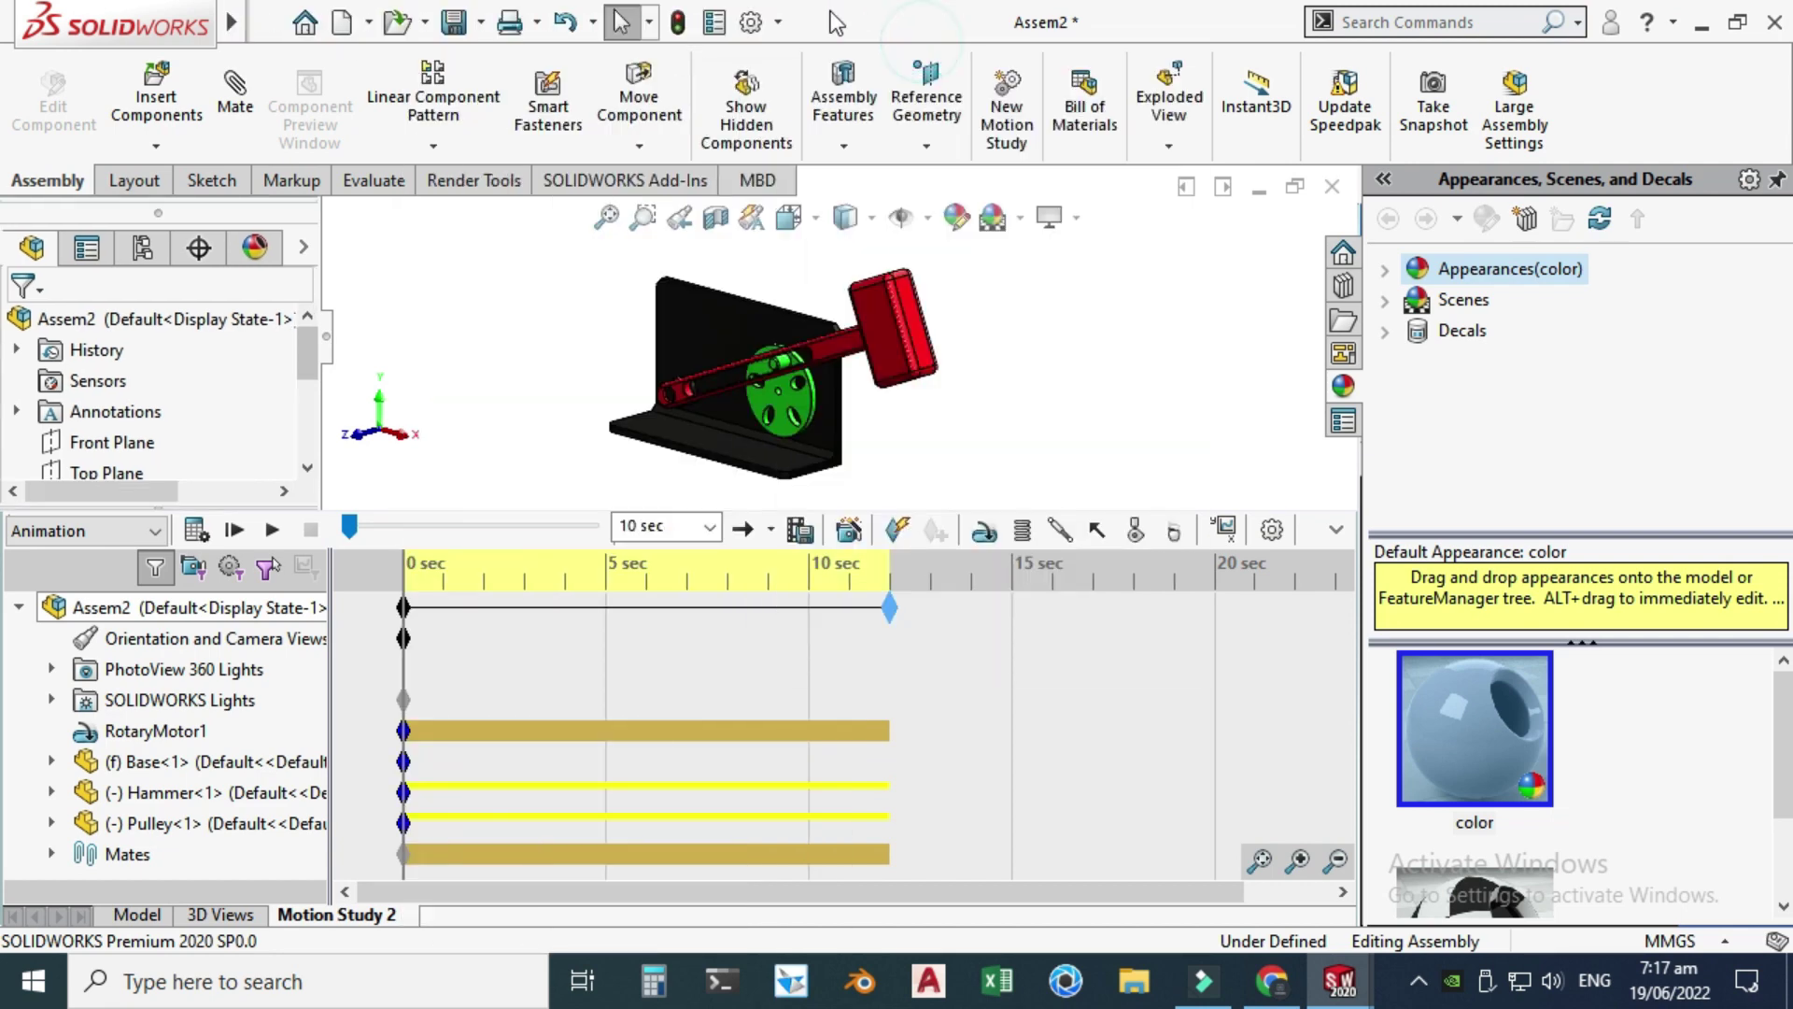
{"action": "left_click", "coordinate": [780, 22]}
{"action": "left_click", "coordinate": [794, 124]}
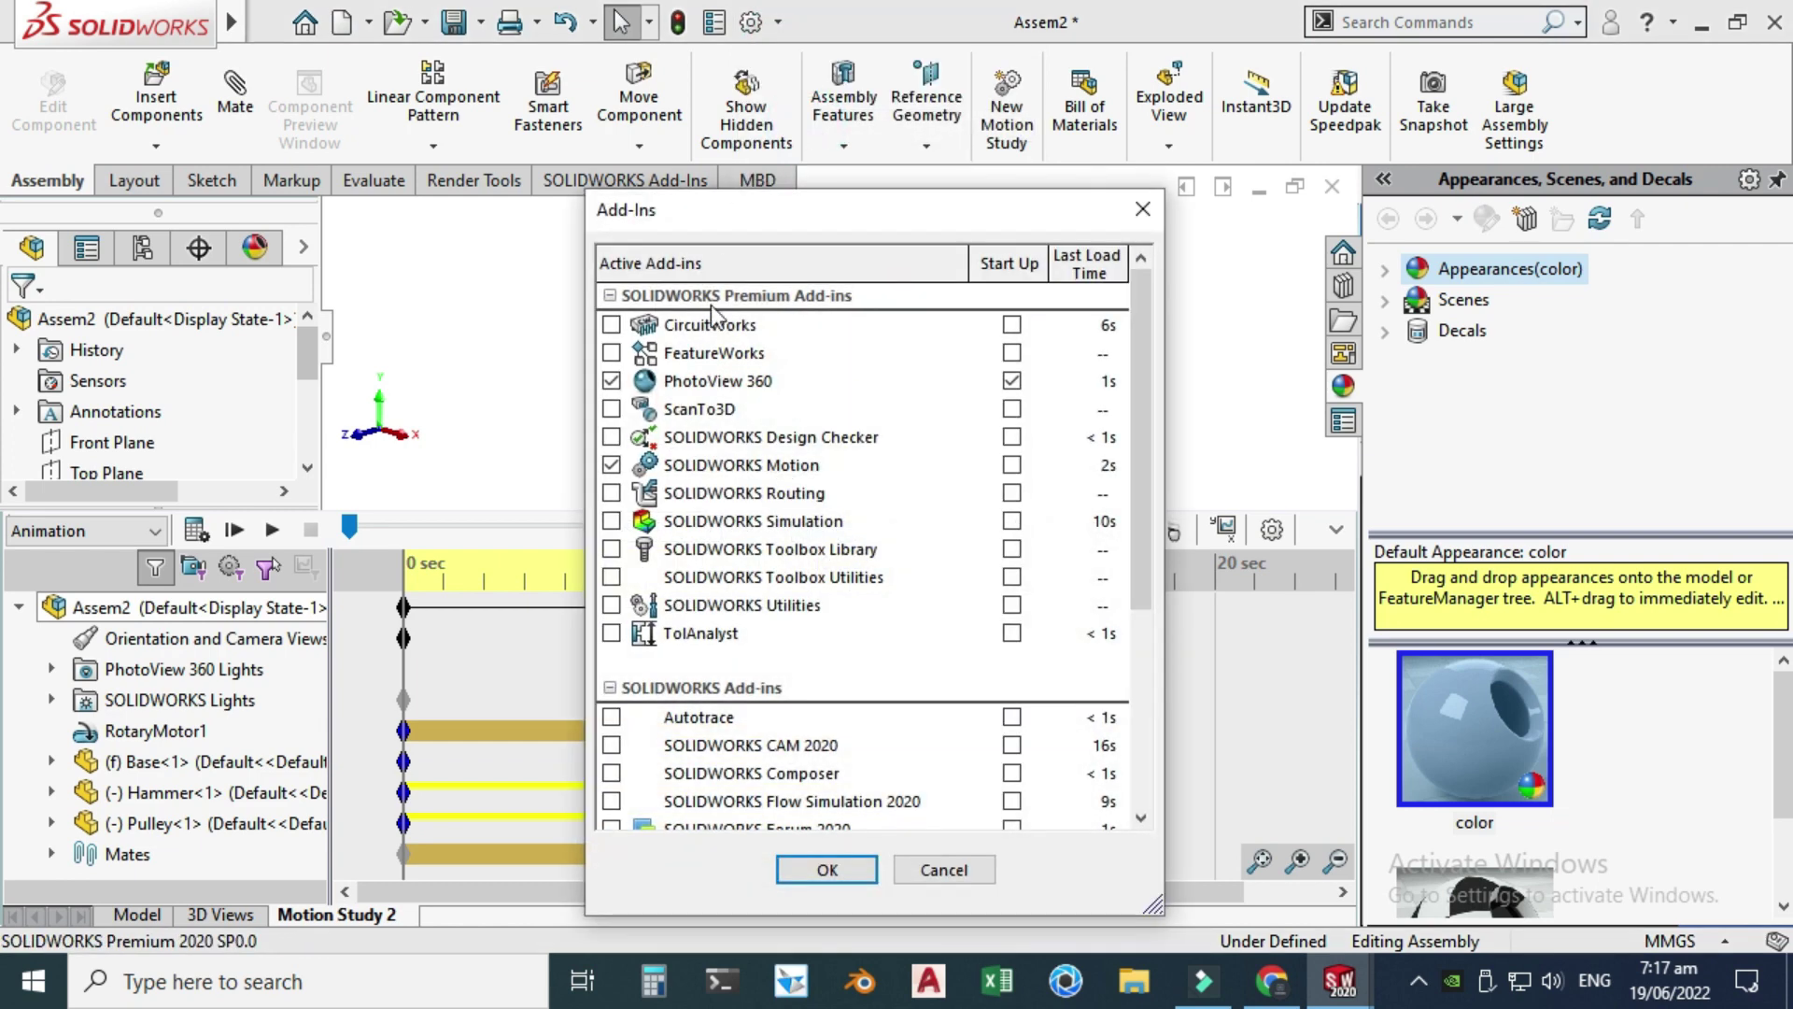
{"action": "left_click_drag", "start_coordinate": [1141, 536], "coordinate": [1134, 719]}
{"action": "left_click", "coordinate": [611, 744]}
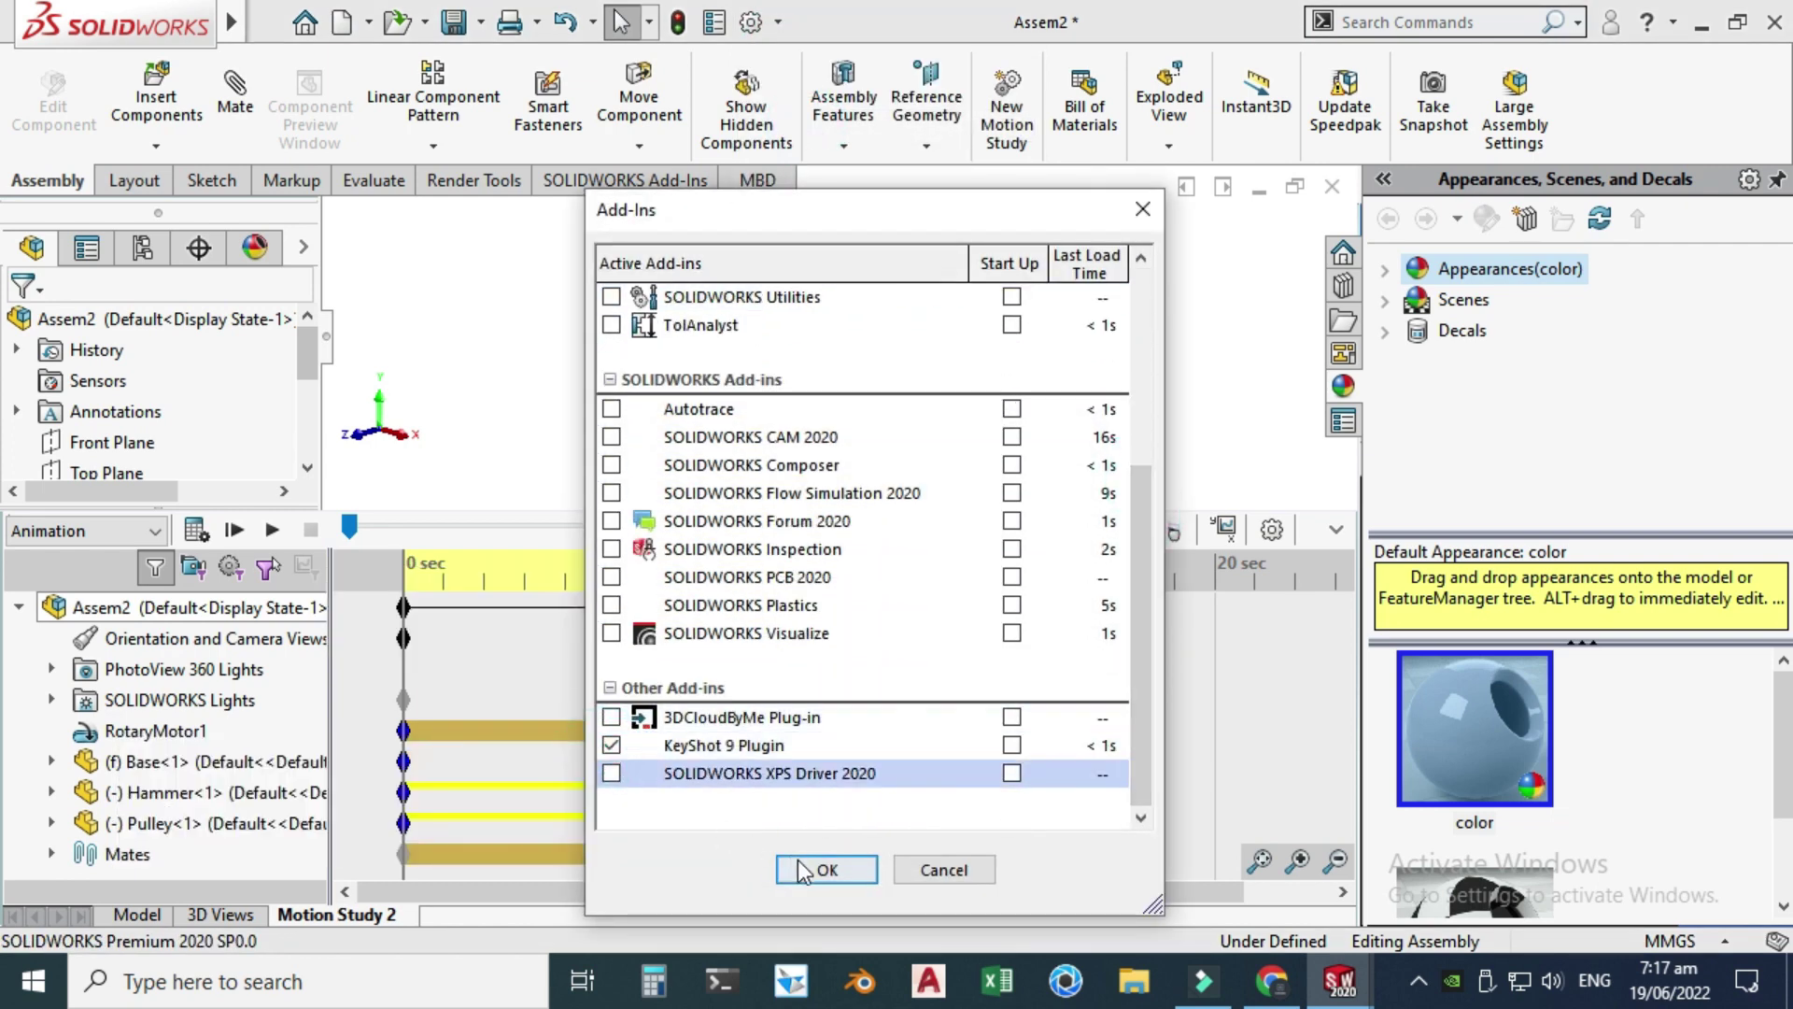
{"action": "left_click", "coordinate": [858, 872]}
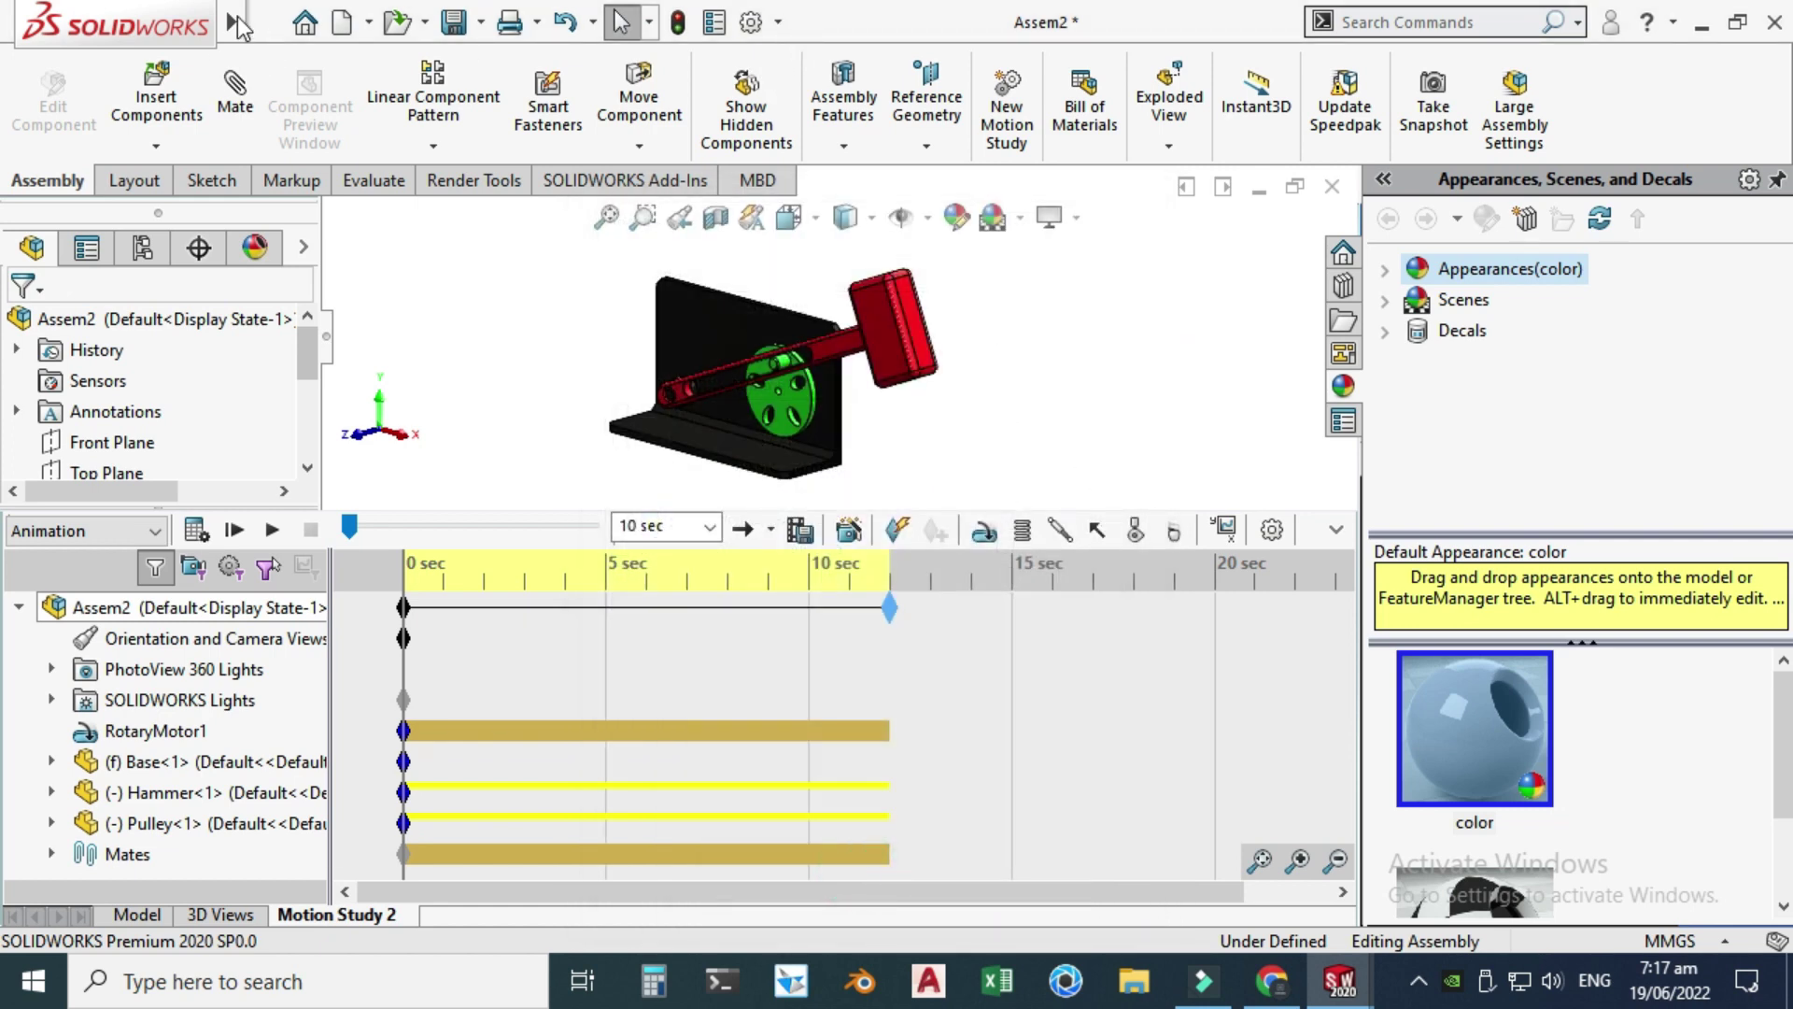
- Send the assembly to KeyShot 9 with the animations from Motion Study 2, and dismiss the welcome window
{"action": "mouse_move", "coordinate": [237, 15]}
{"action": "left_click", "coordinate": [493, 22]}
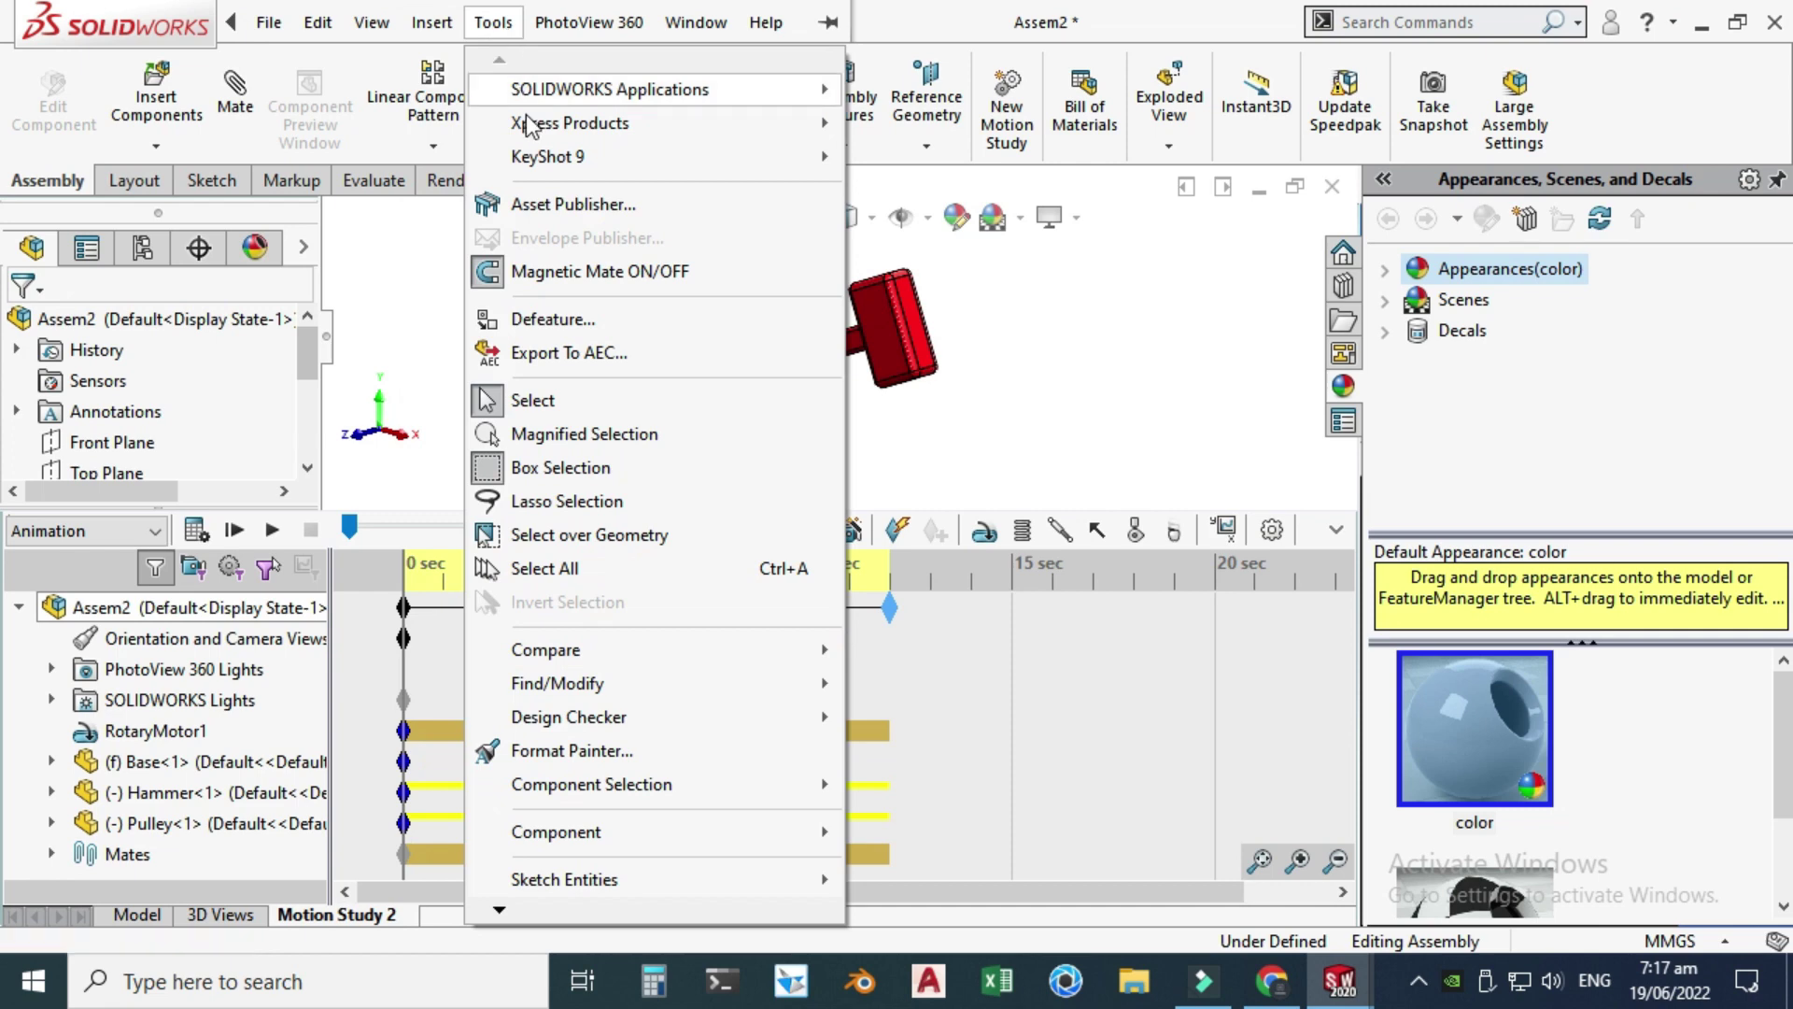
{"action": "mouse_move", "coordinate": [821, 159]}
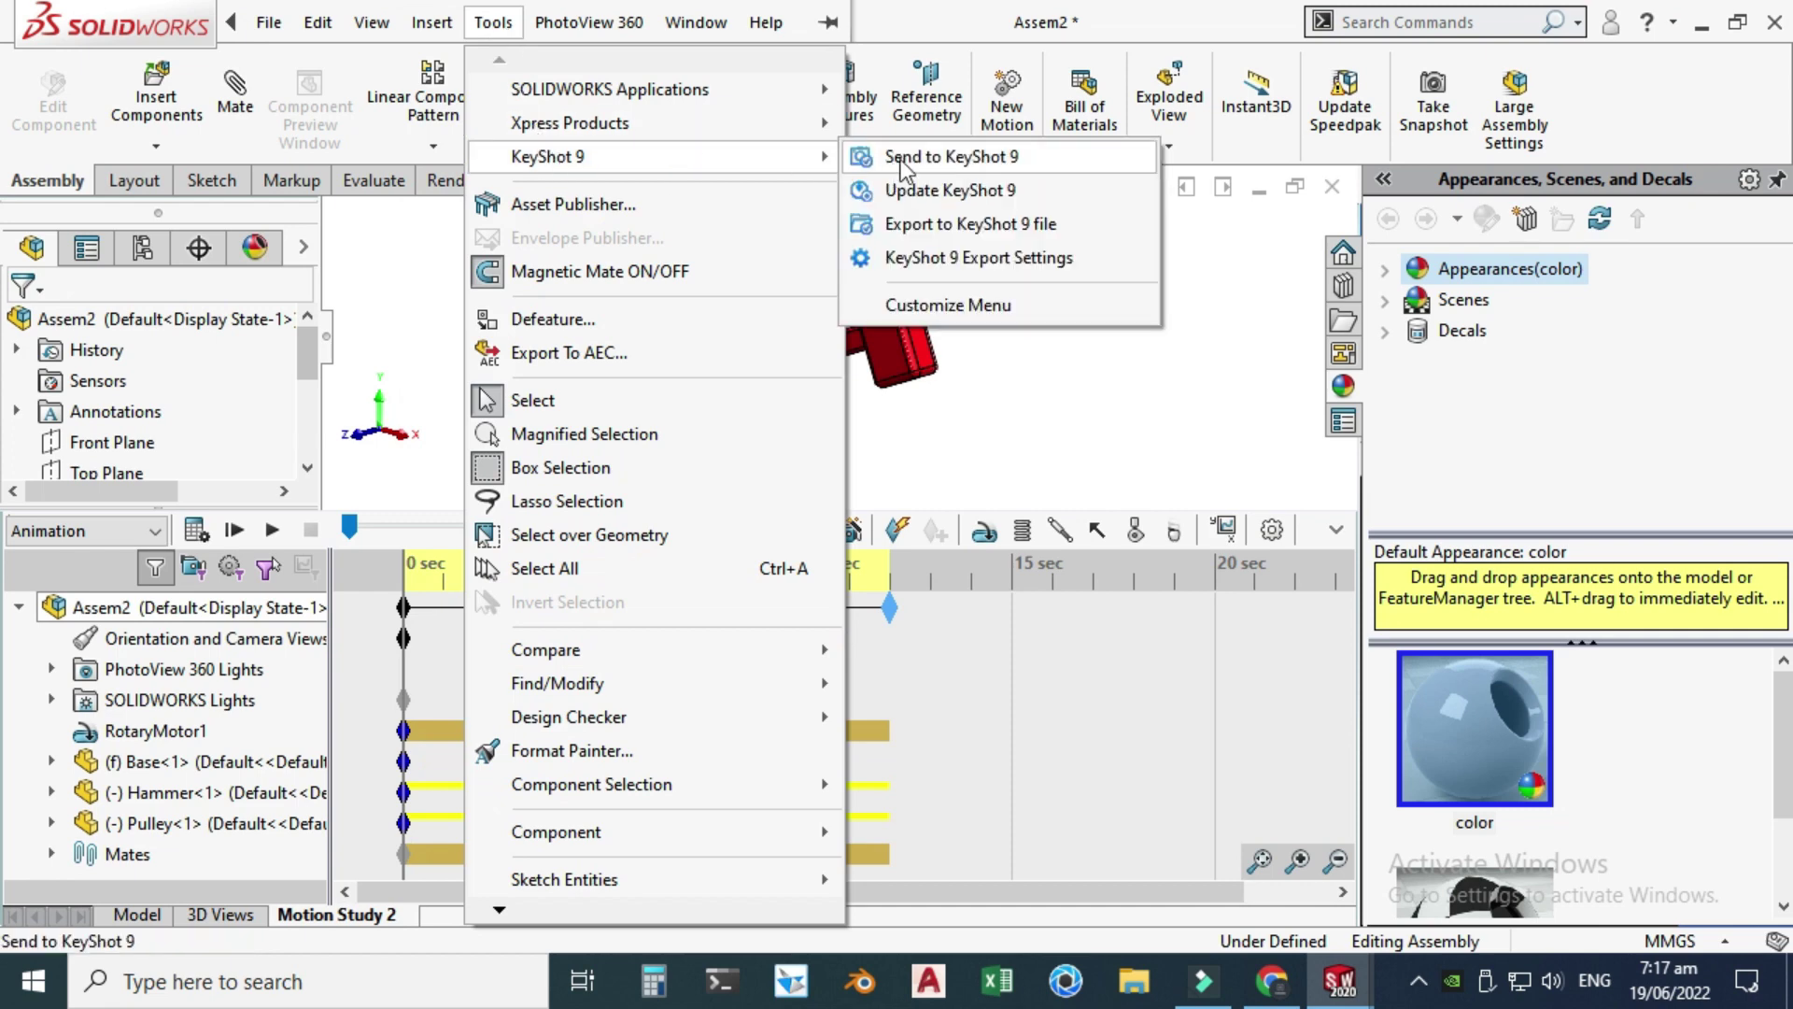
{"action": "left_click", "coordinate": [940, 161]}
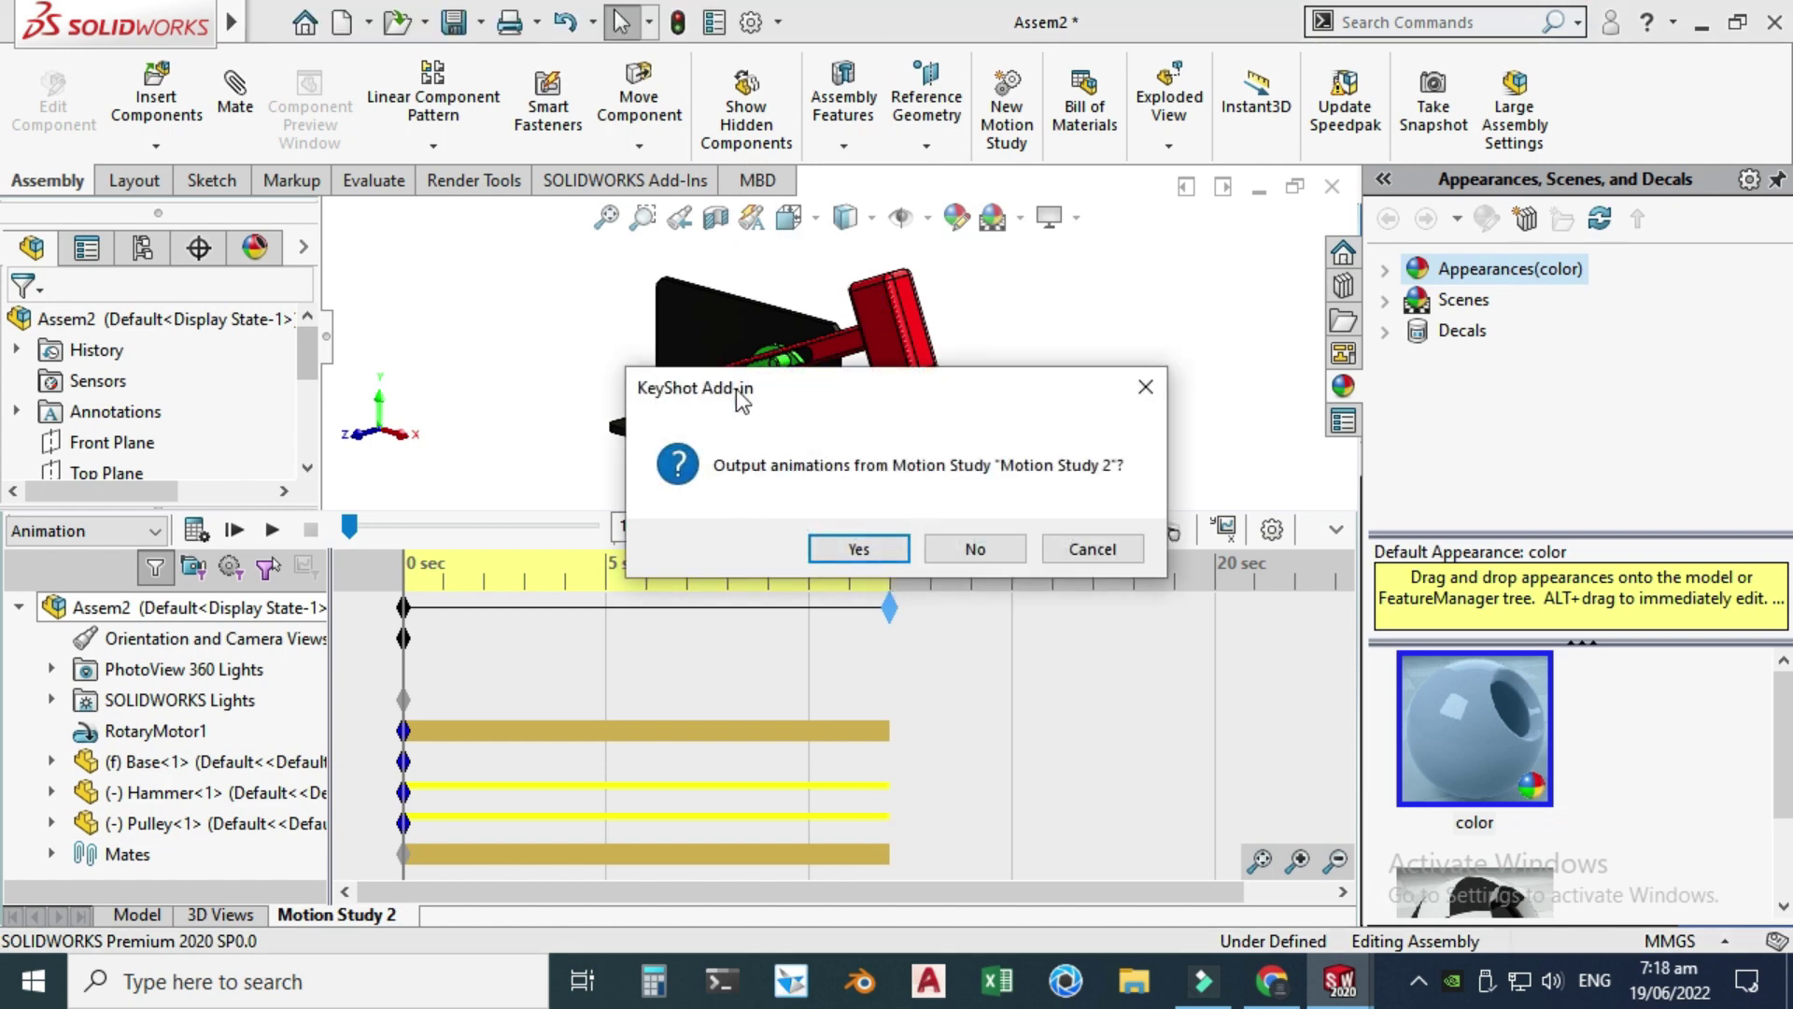
{"action": "left_click", "coordinate": [844, 548]}
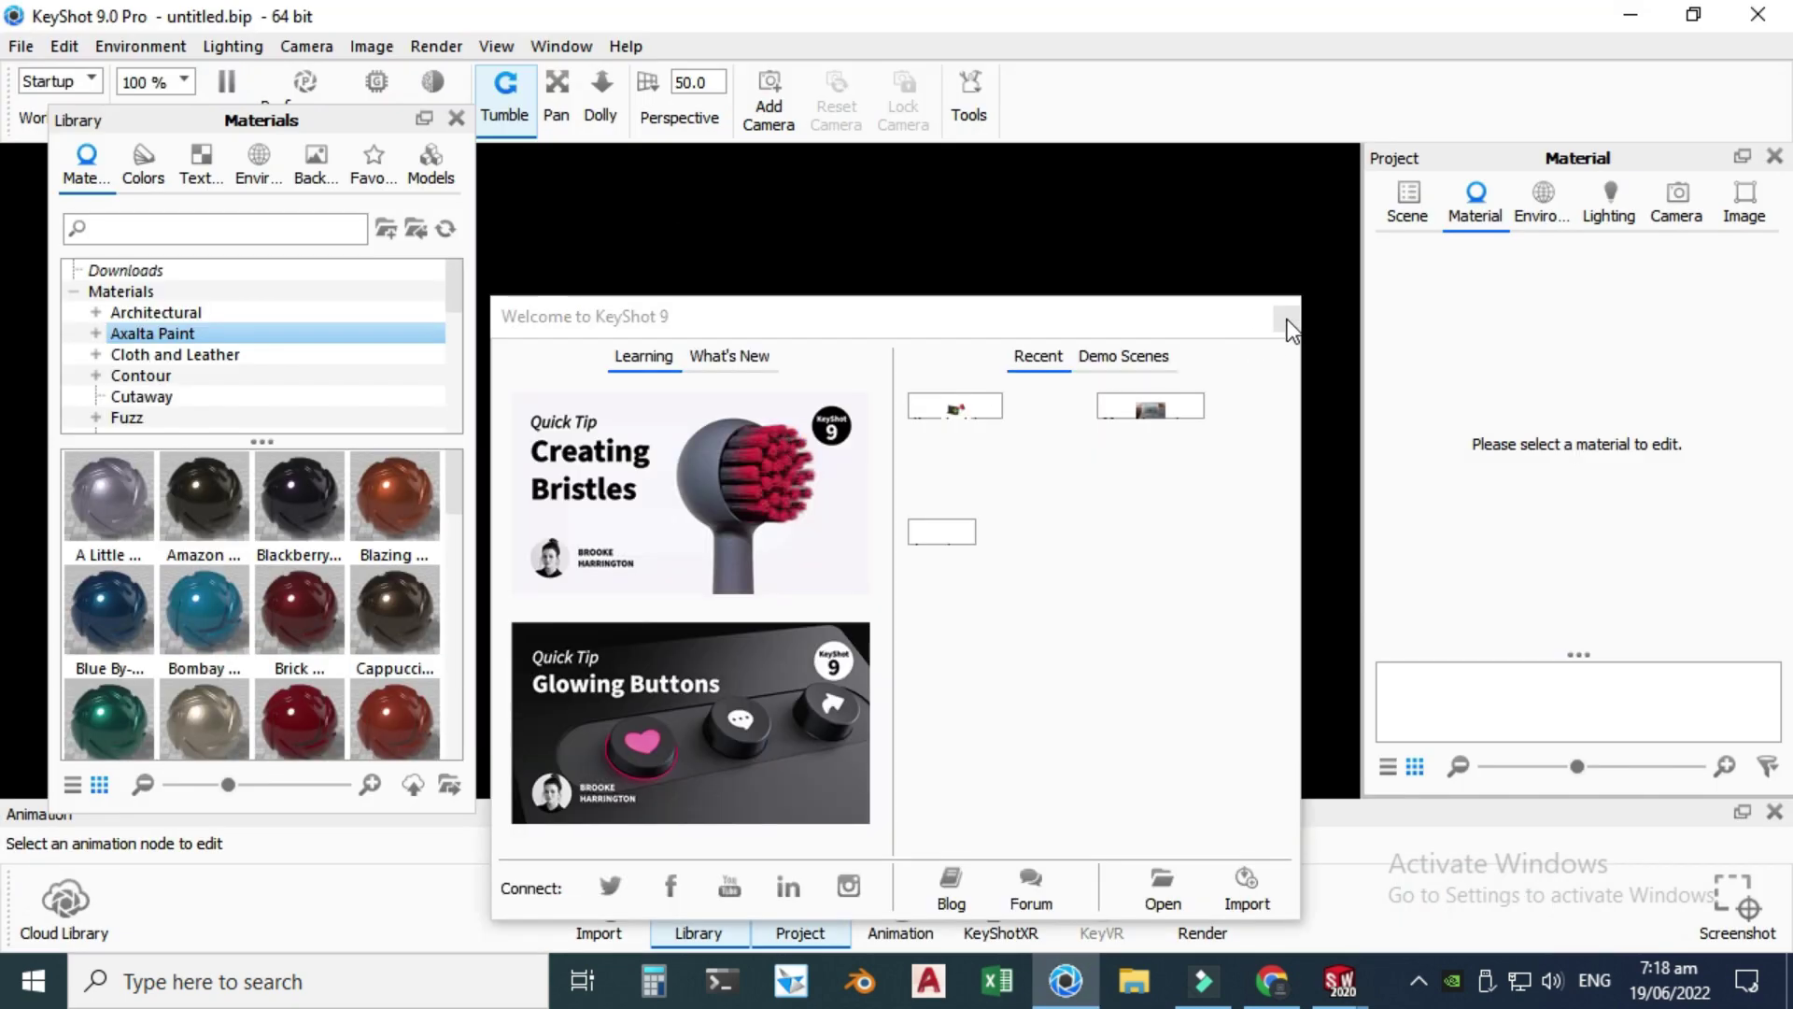
{"action": "left_click", "coordinate": [1286, 320]}
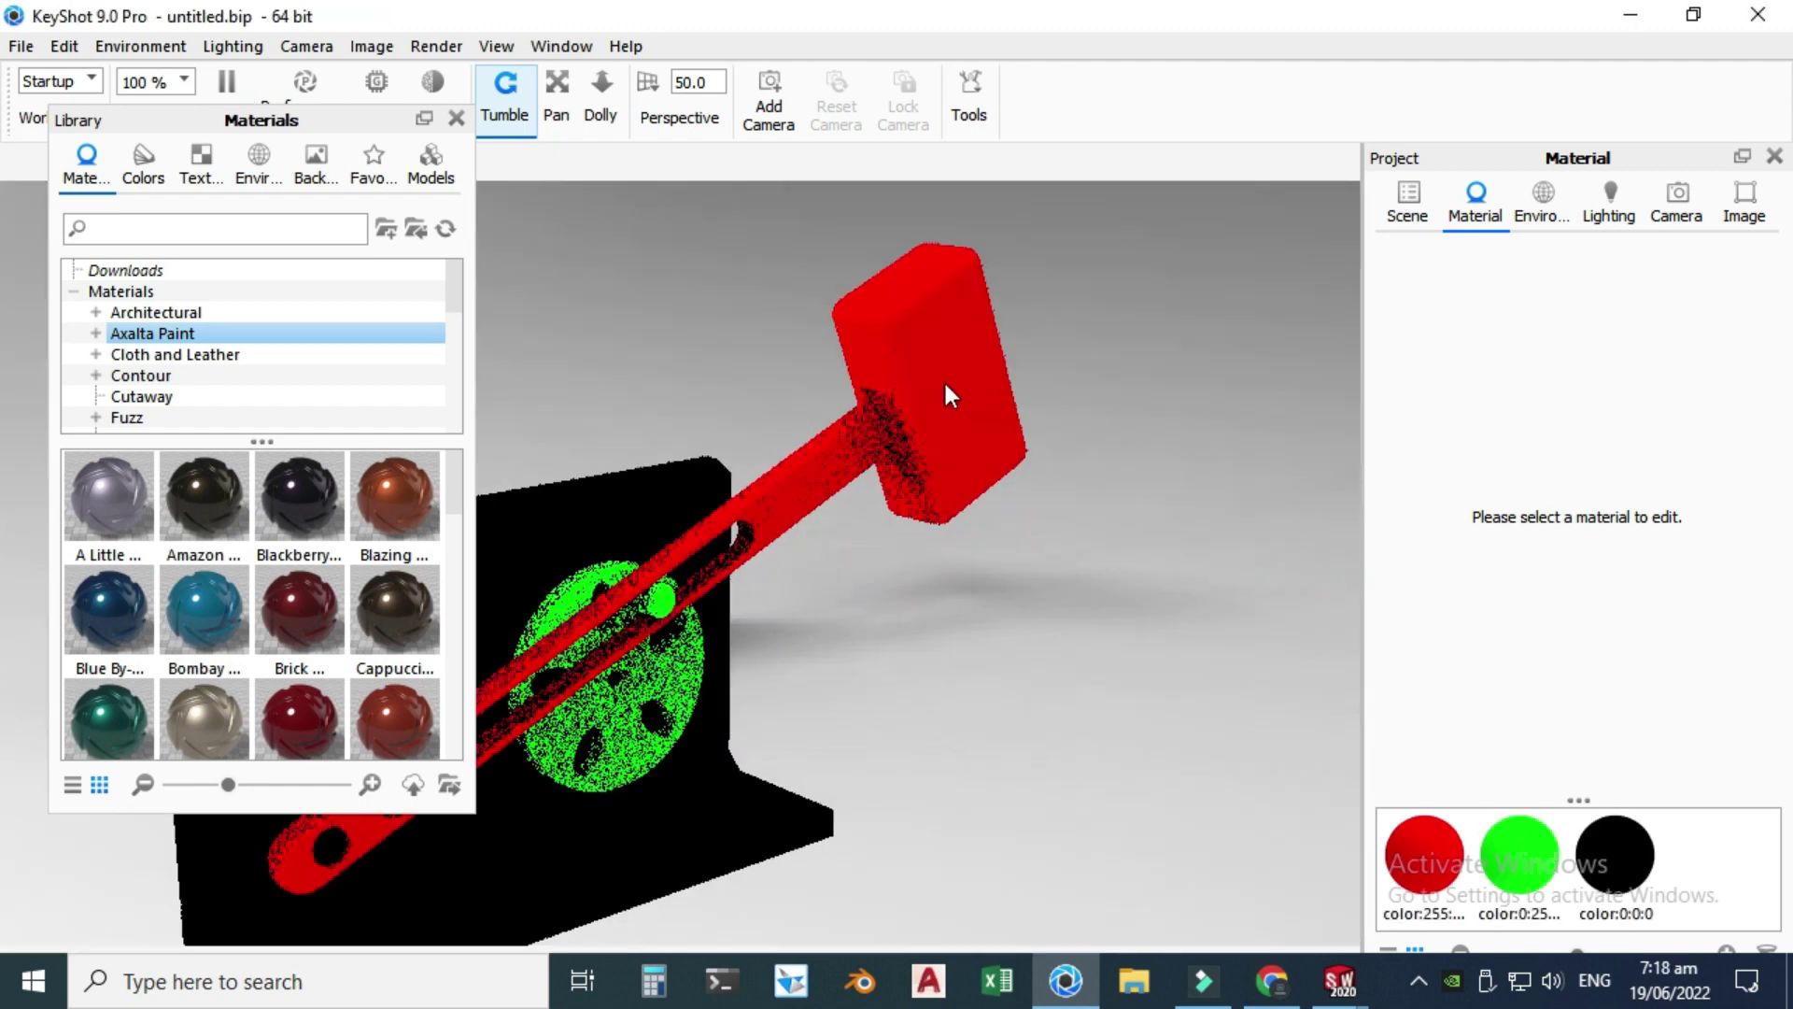
- Set the imported animation's frame rate to 12 FPS, play it back and close the animation timeline
{"action": "left_click", "coordinate": [457, 117]}
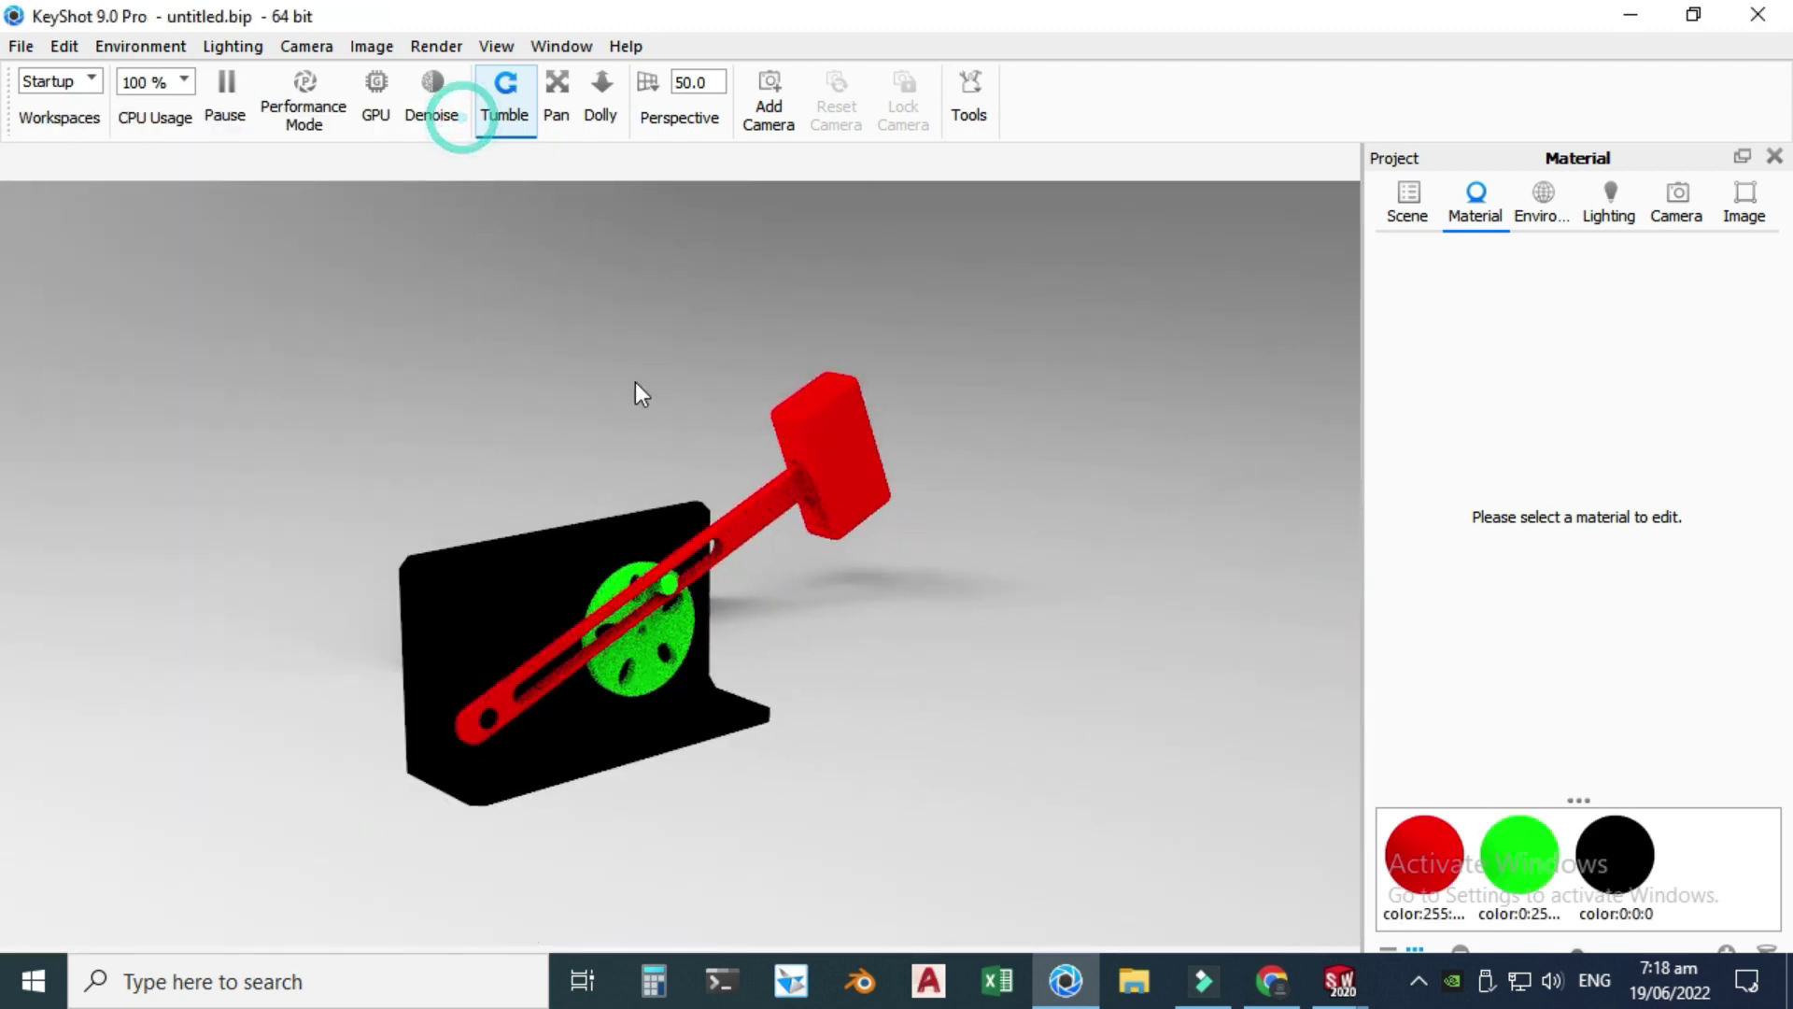
{"action": "left_click_drag", "start_coordinate": [636, 383], "coordinate": [484, 524]}
{"action": "left_click_drag", "start_coordinate": [237, 588], "coordinate": [669, 671]}
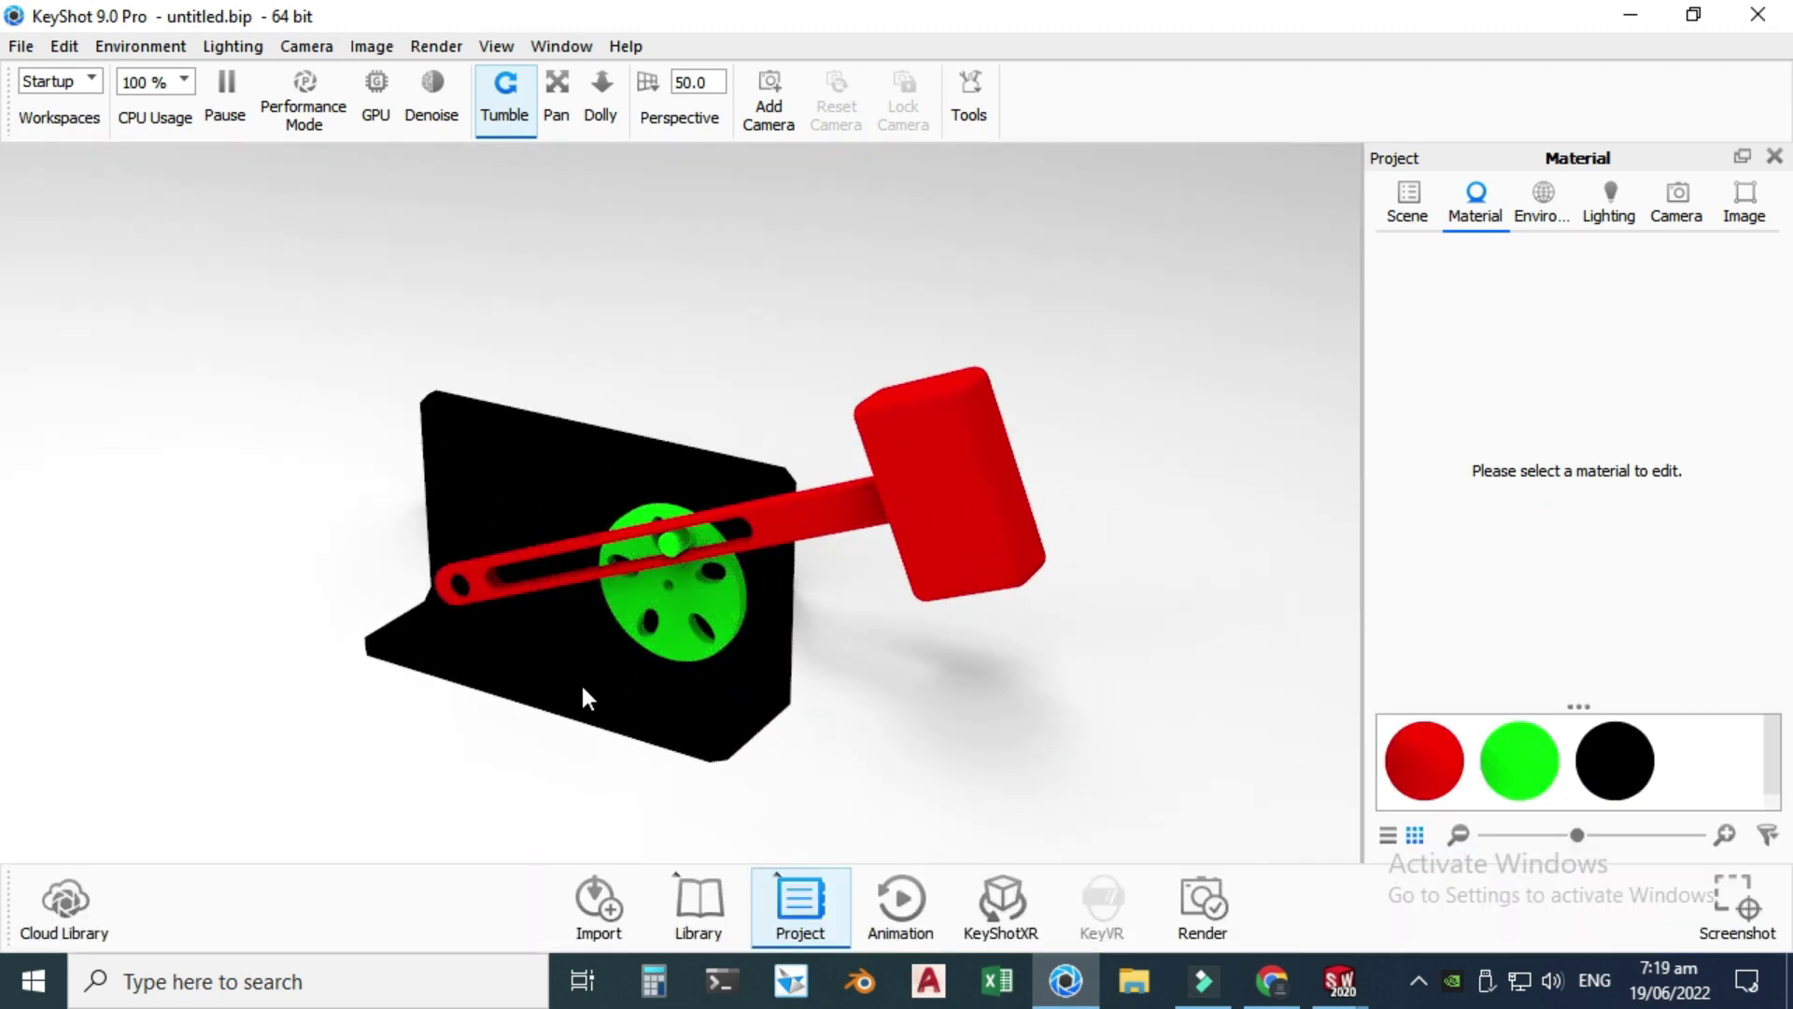
{"action": "left_click", "coordinate": [902, 904]}
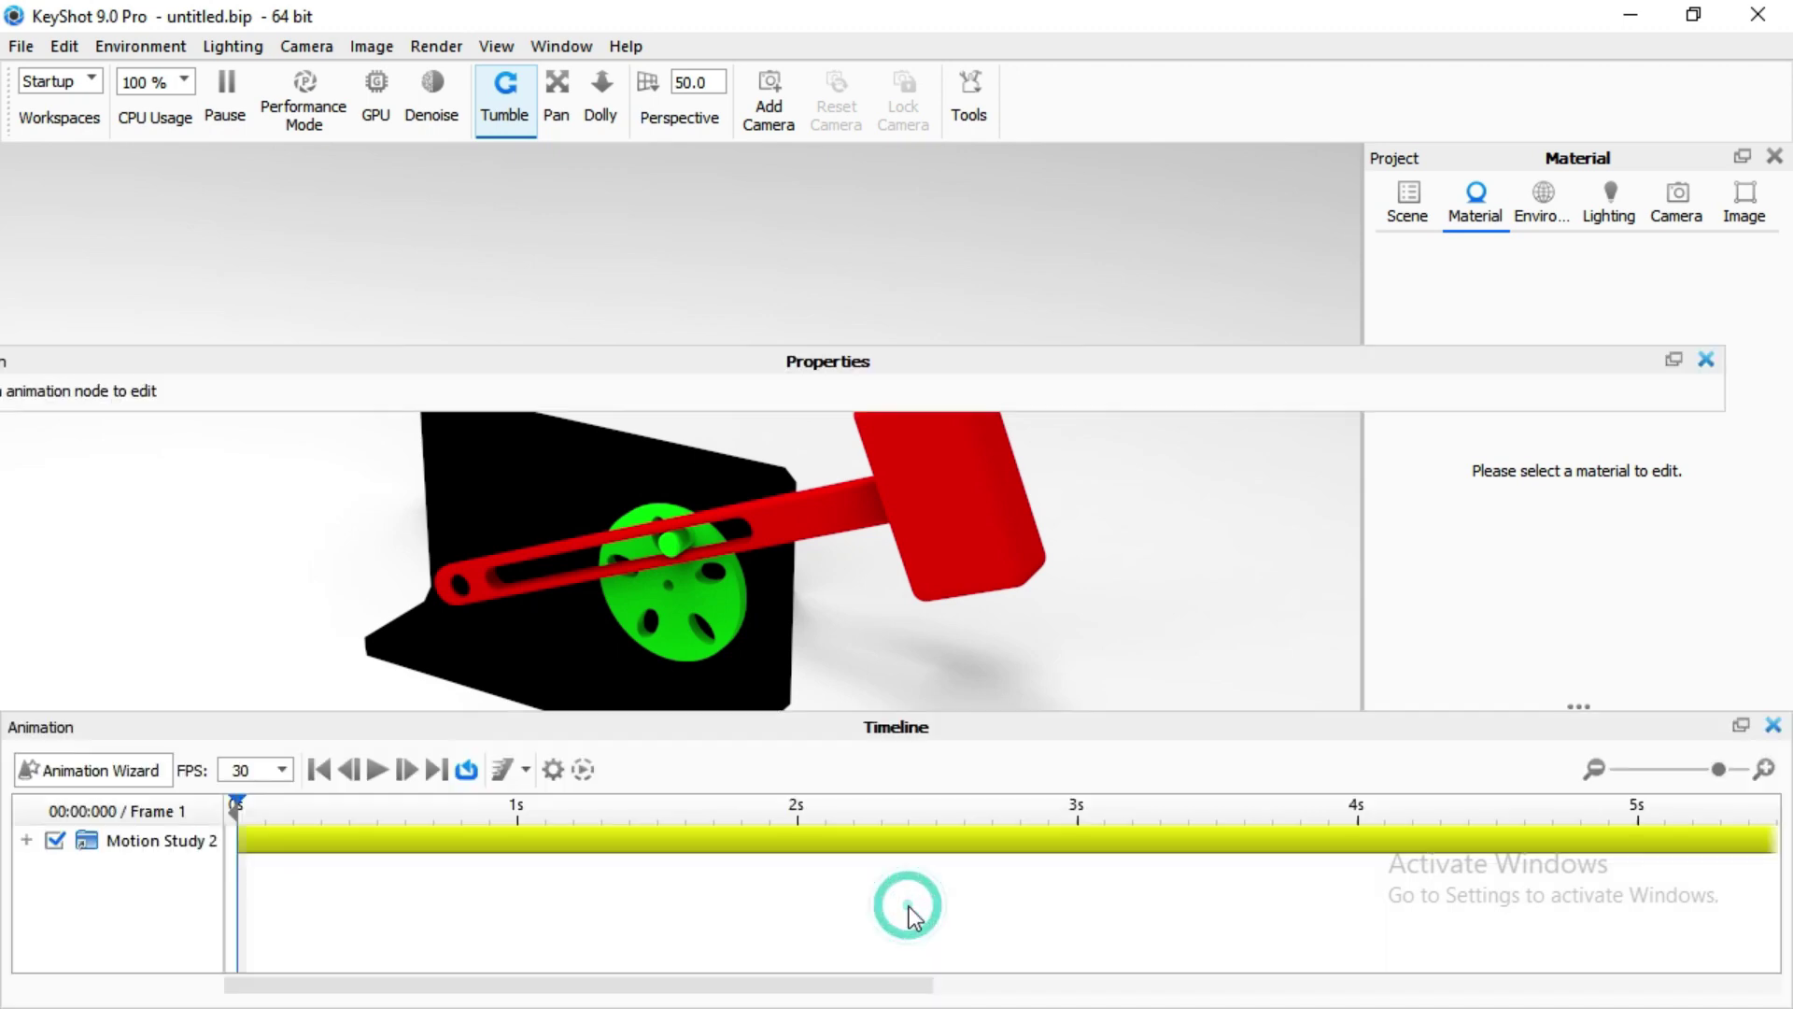
{"action": "left_click", "coordinate": [281, 769]}
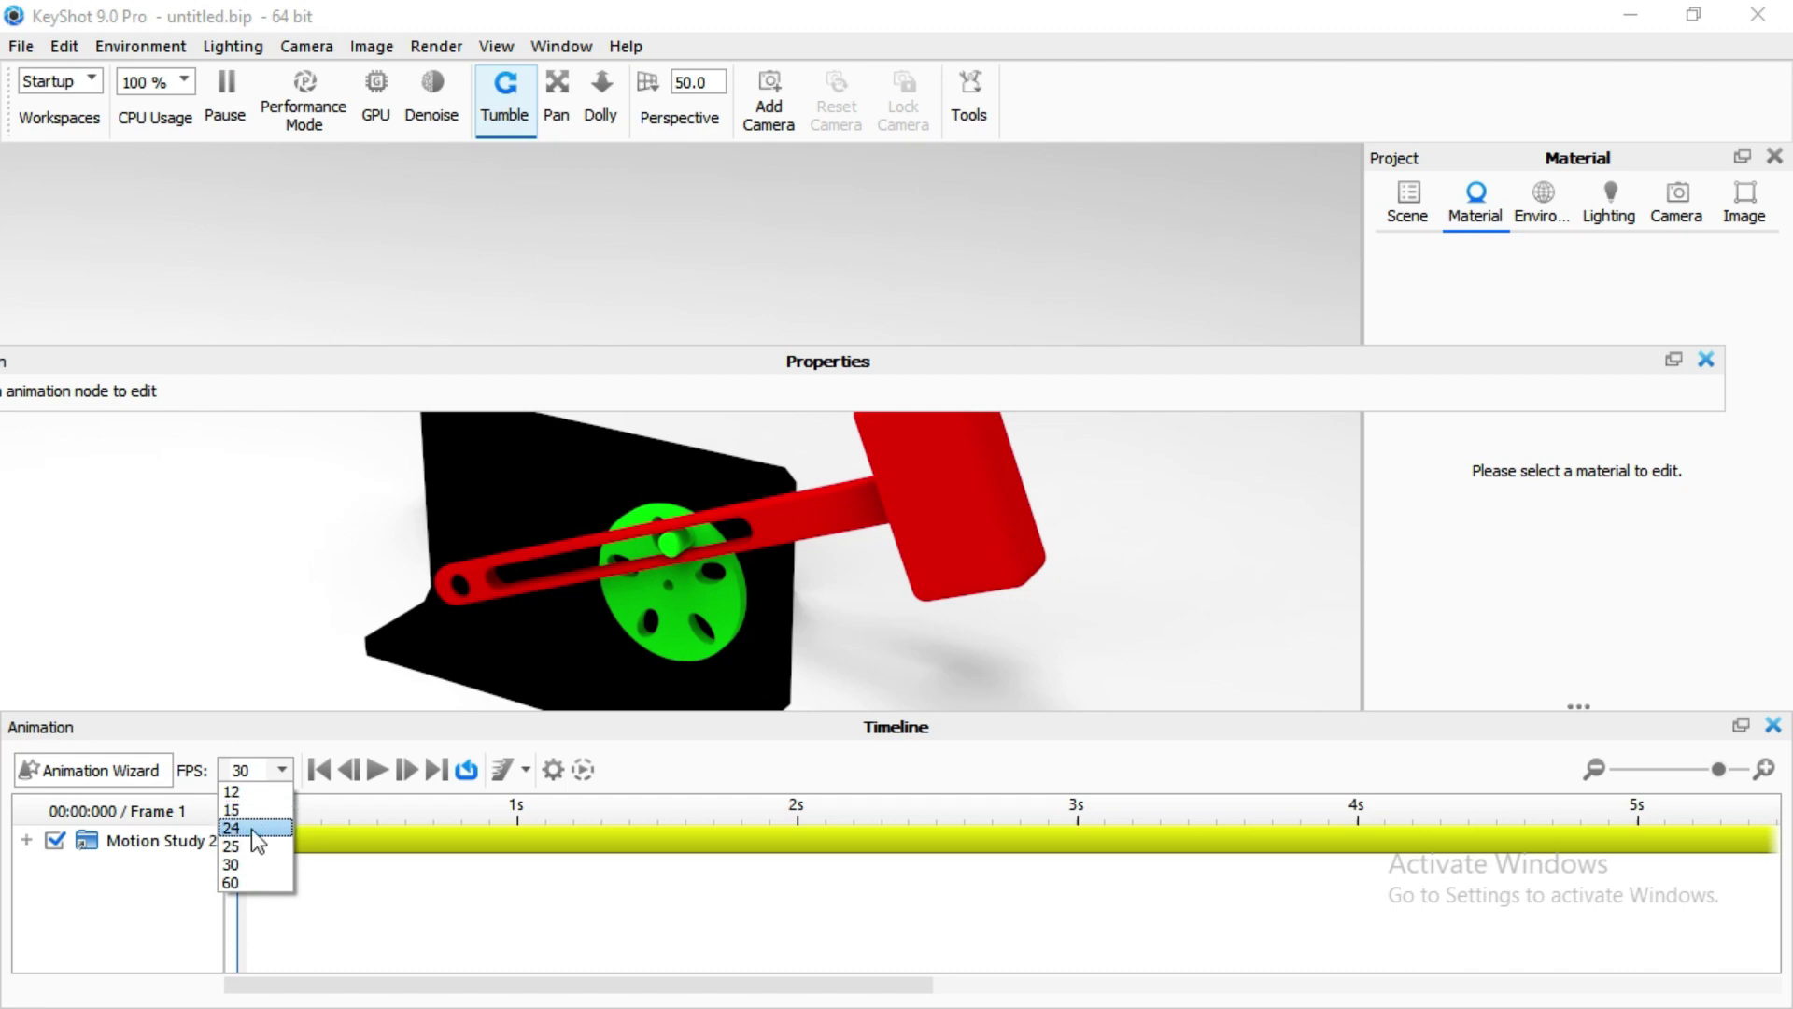
{"action": "left_click", "coordinate": [238, 791]}
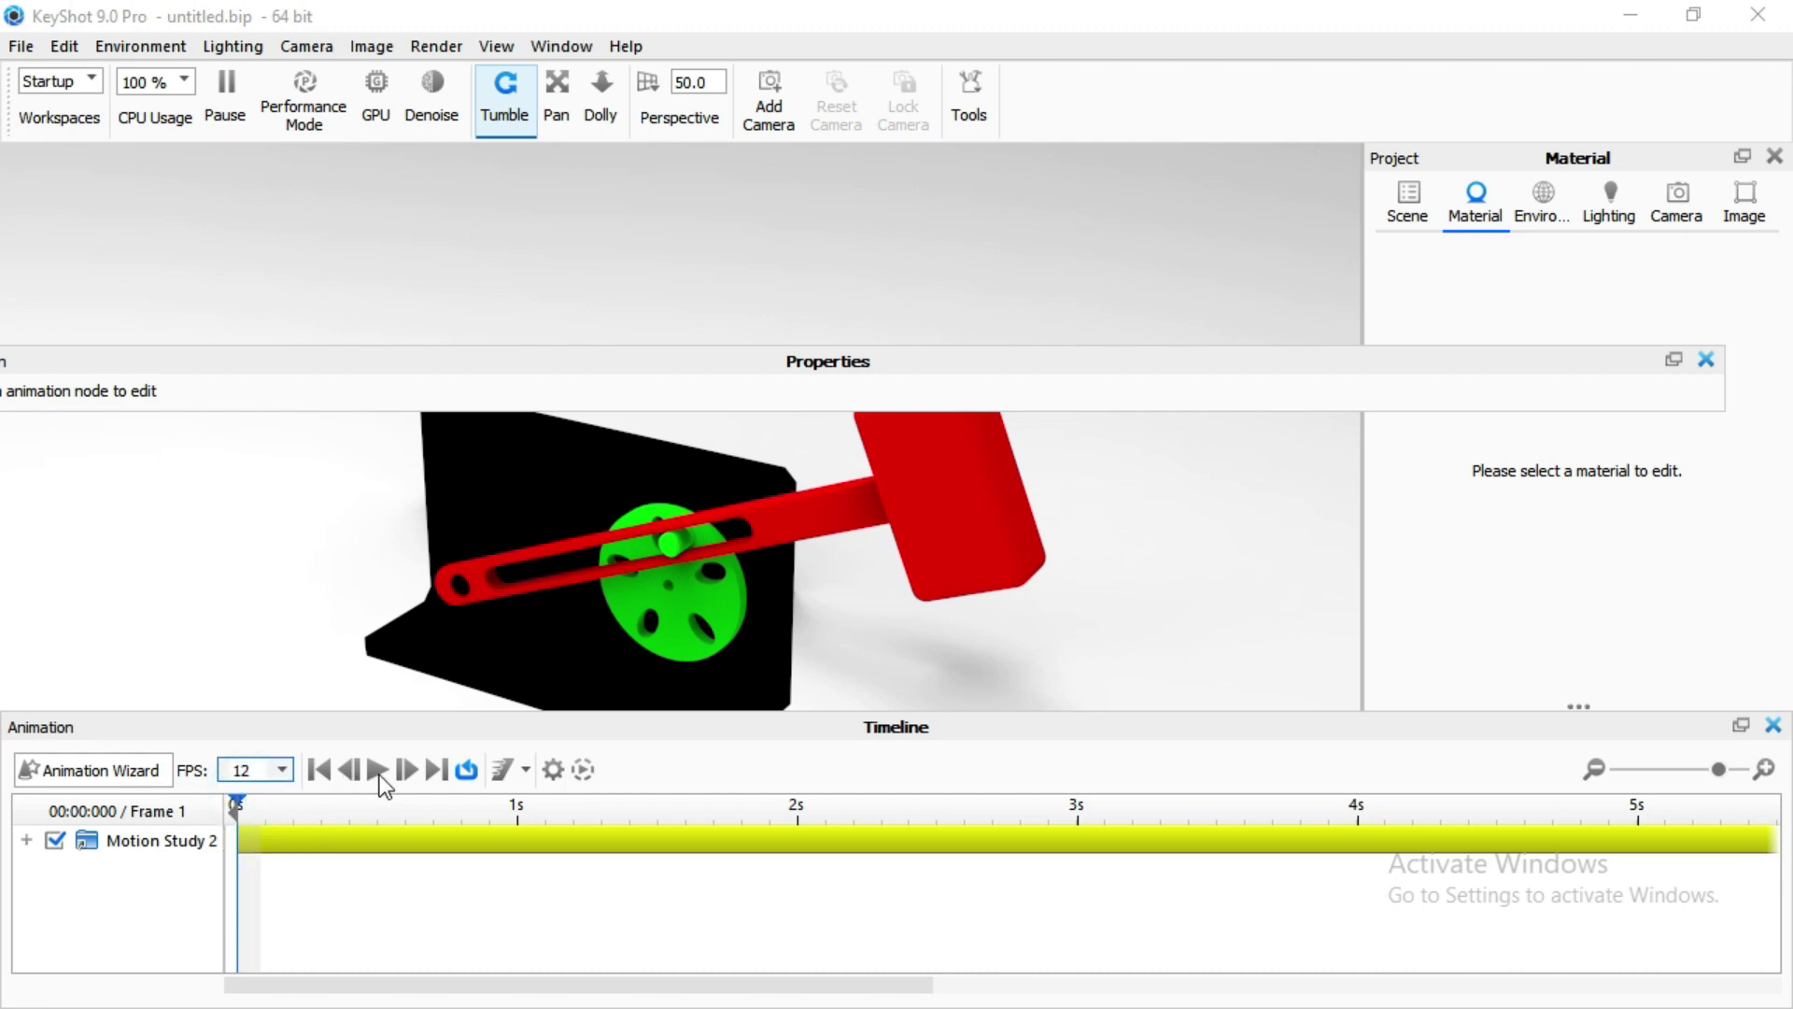
{"action": "left_click", "coordinate": [377, 770]}
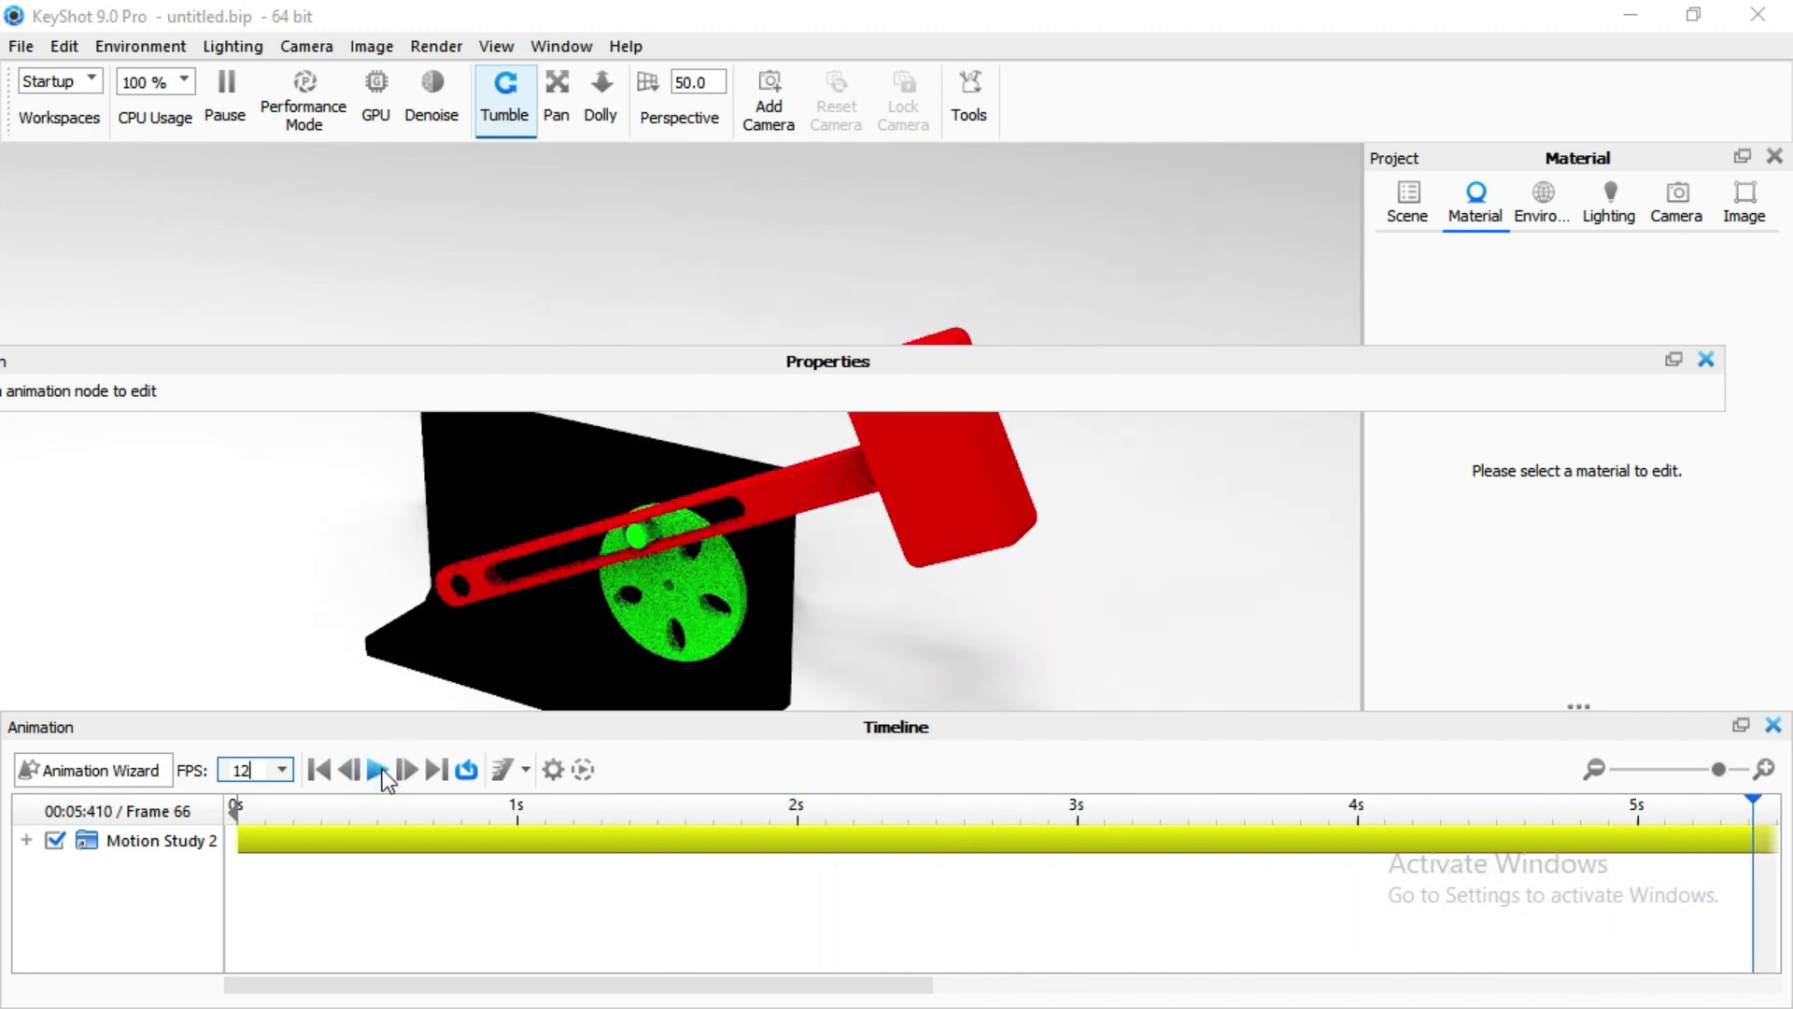
{"action": "left_click", "coordinate": [1705, 360]}
{"action": "left_click", "coordinate": [1773, 725]}
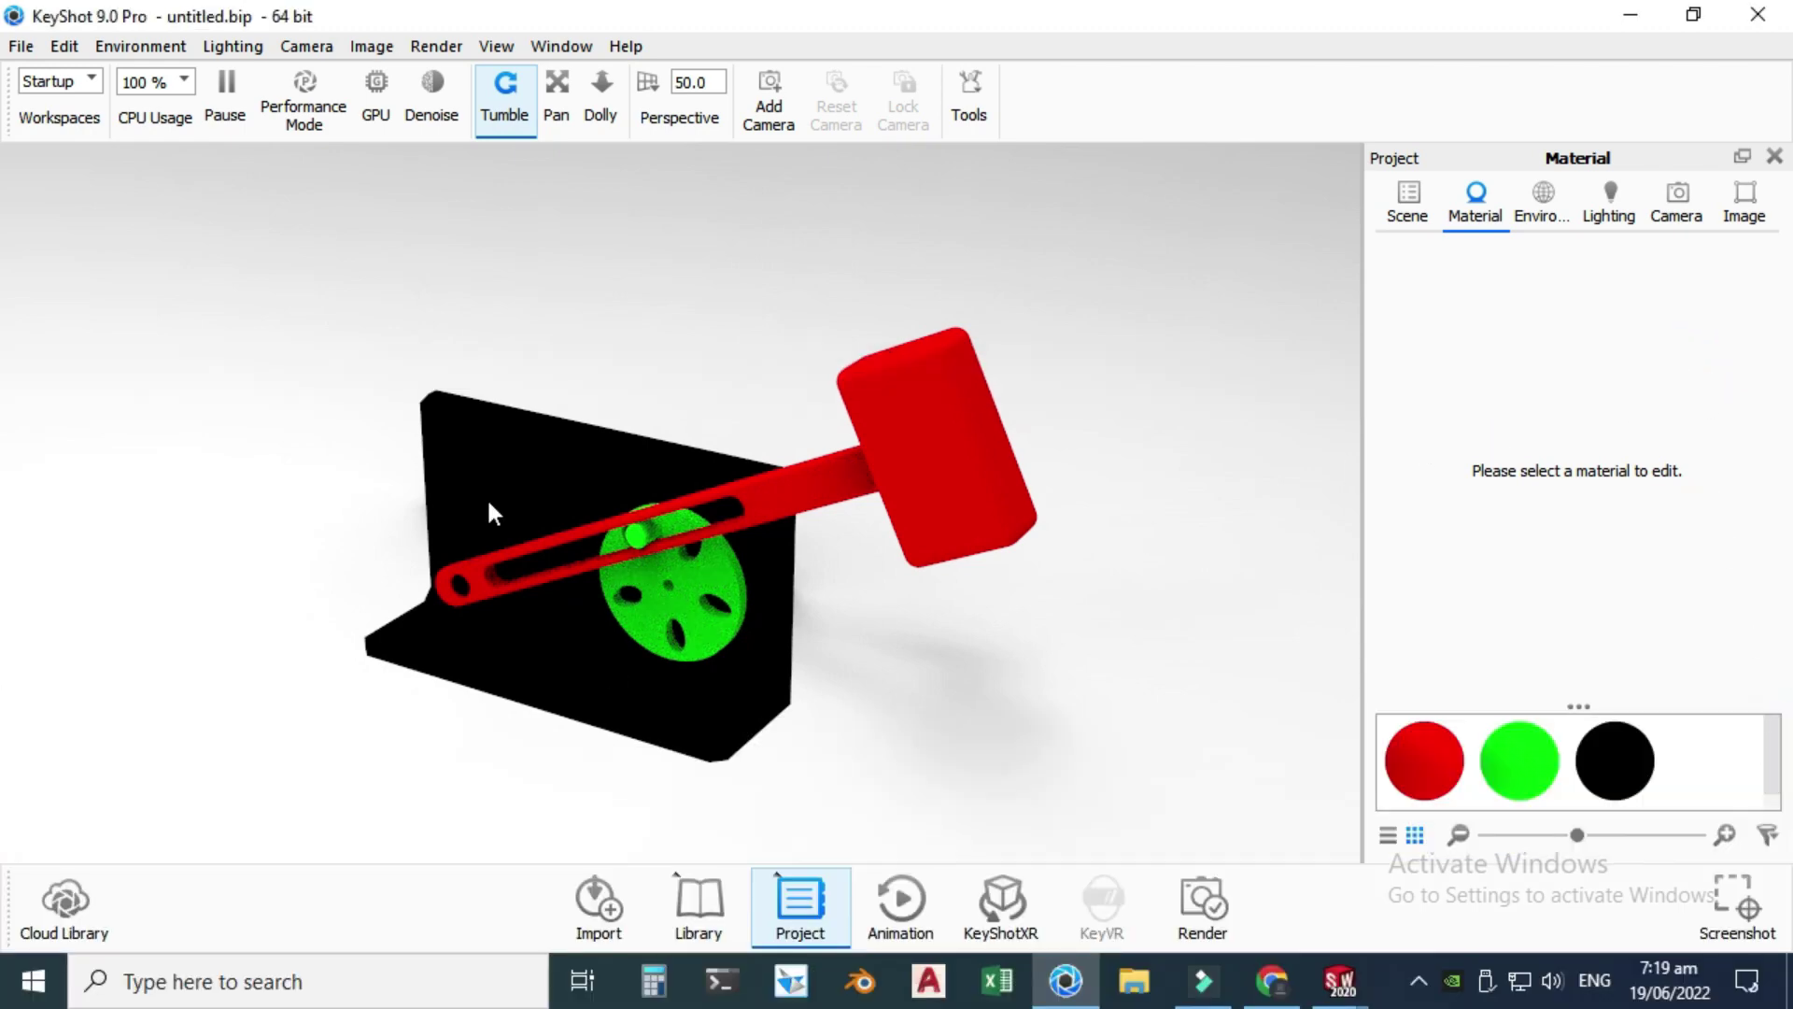
- Search the material library for paint, and apply Paint Gloss Red to the hammer and the glossy green paint to the pulley
{"action": "left_click", "coordinate": [693, 911]}
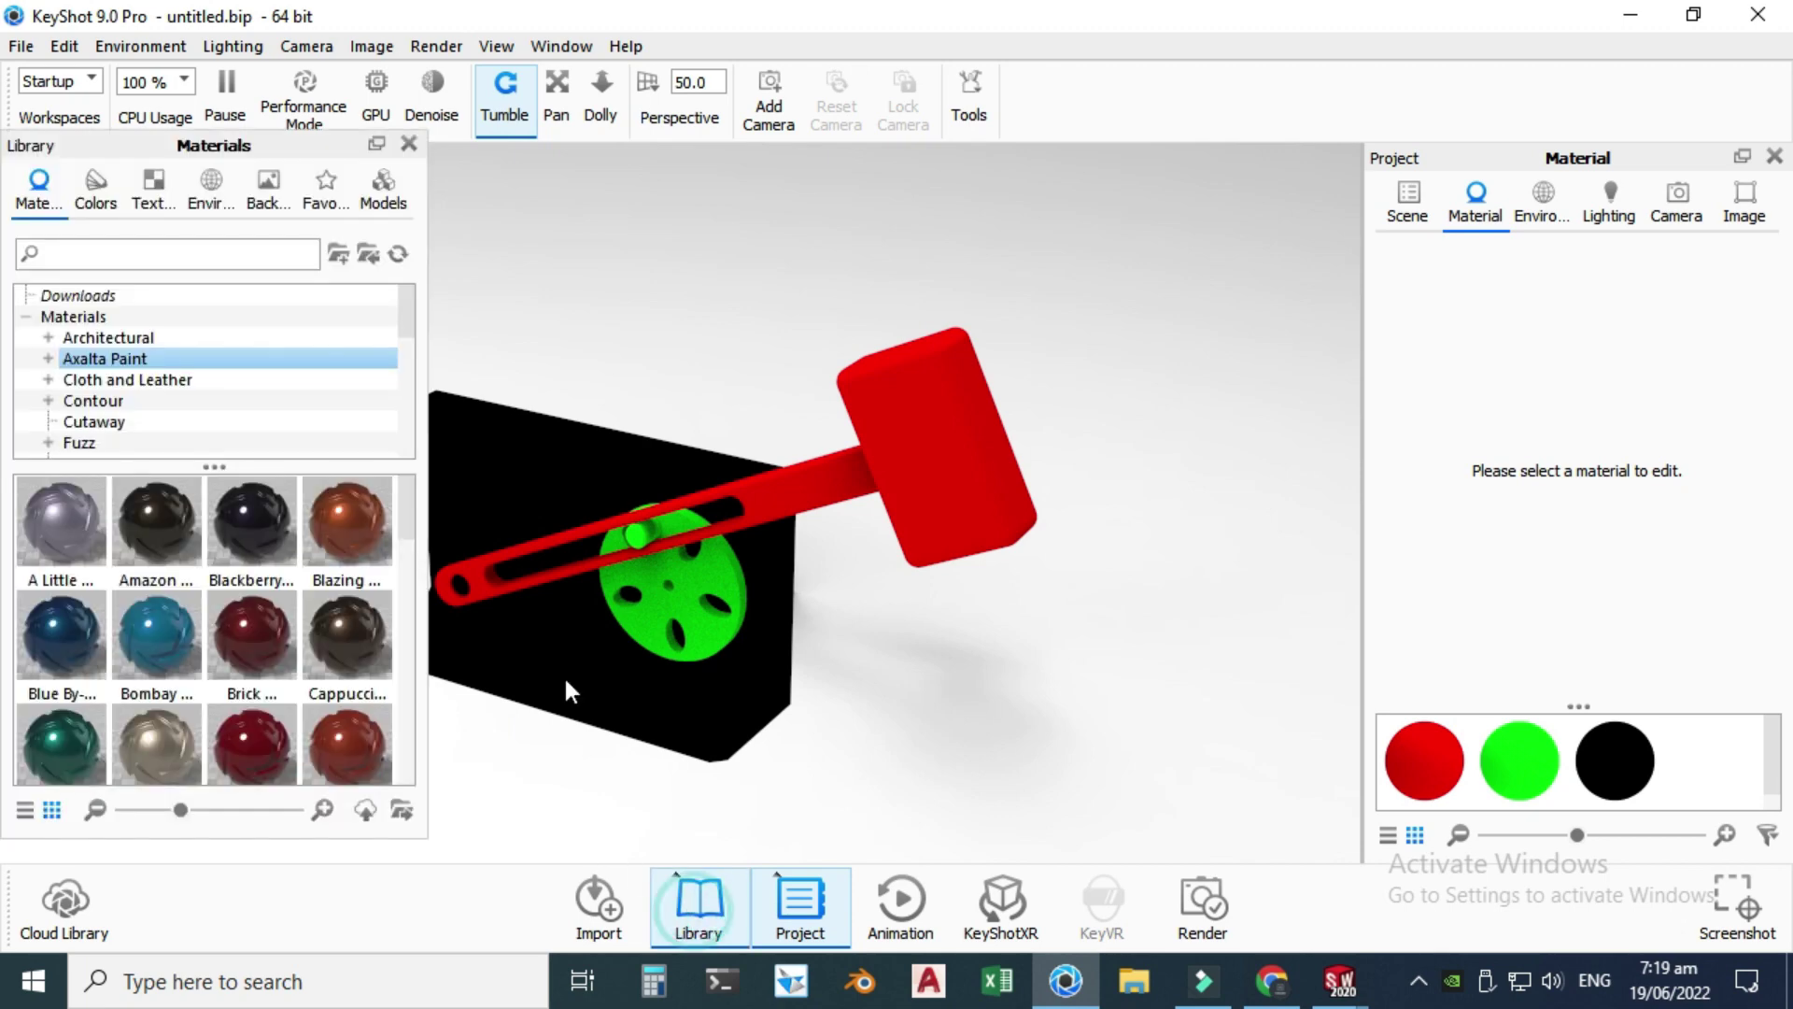
{"action": "left_click", "coordinate": [100, 254]}
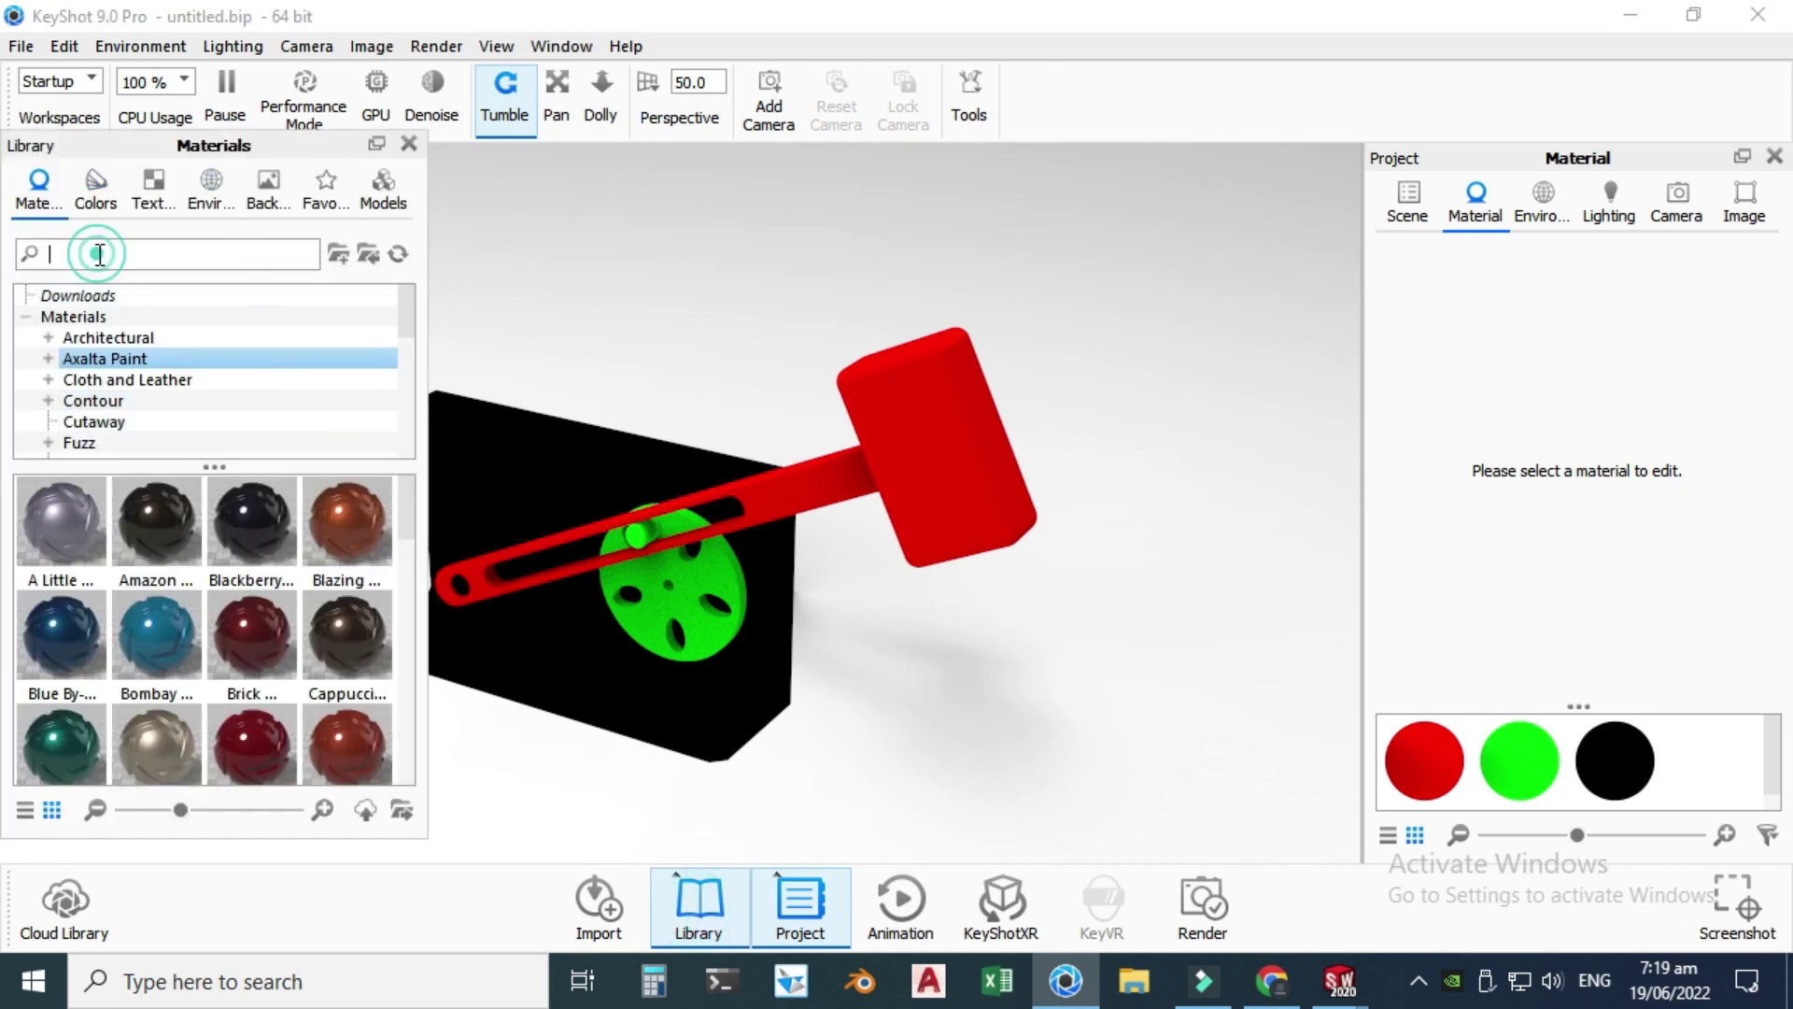
{"action": "type", "text": "painr"}
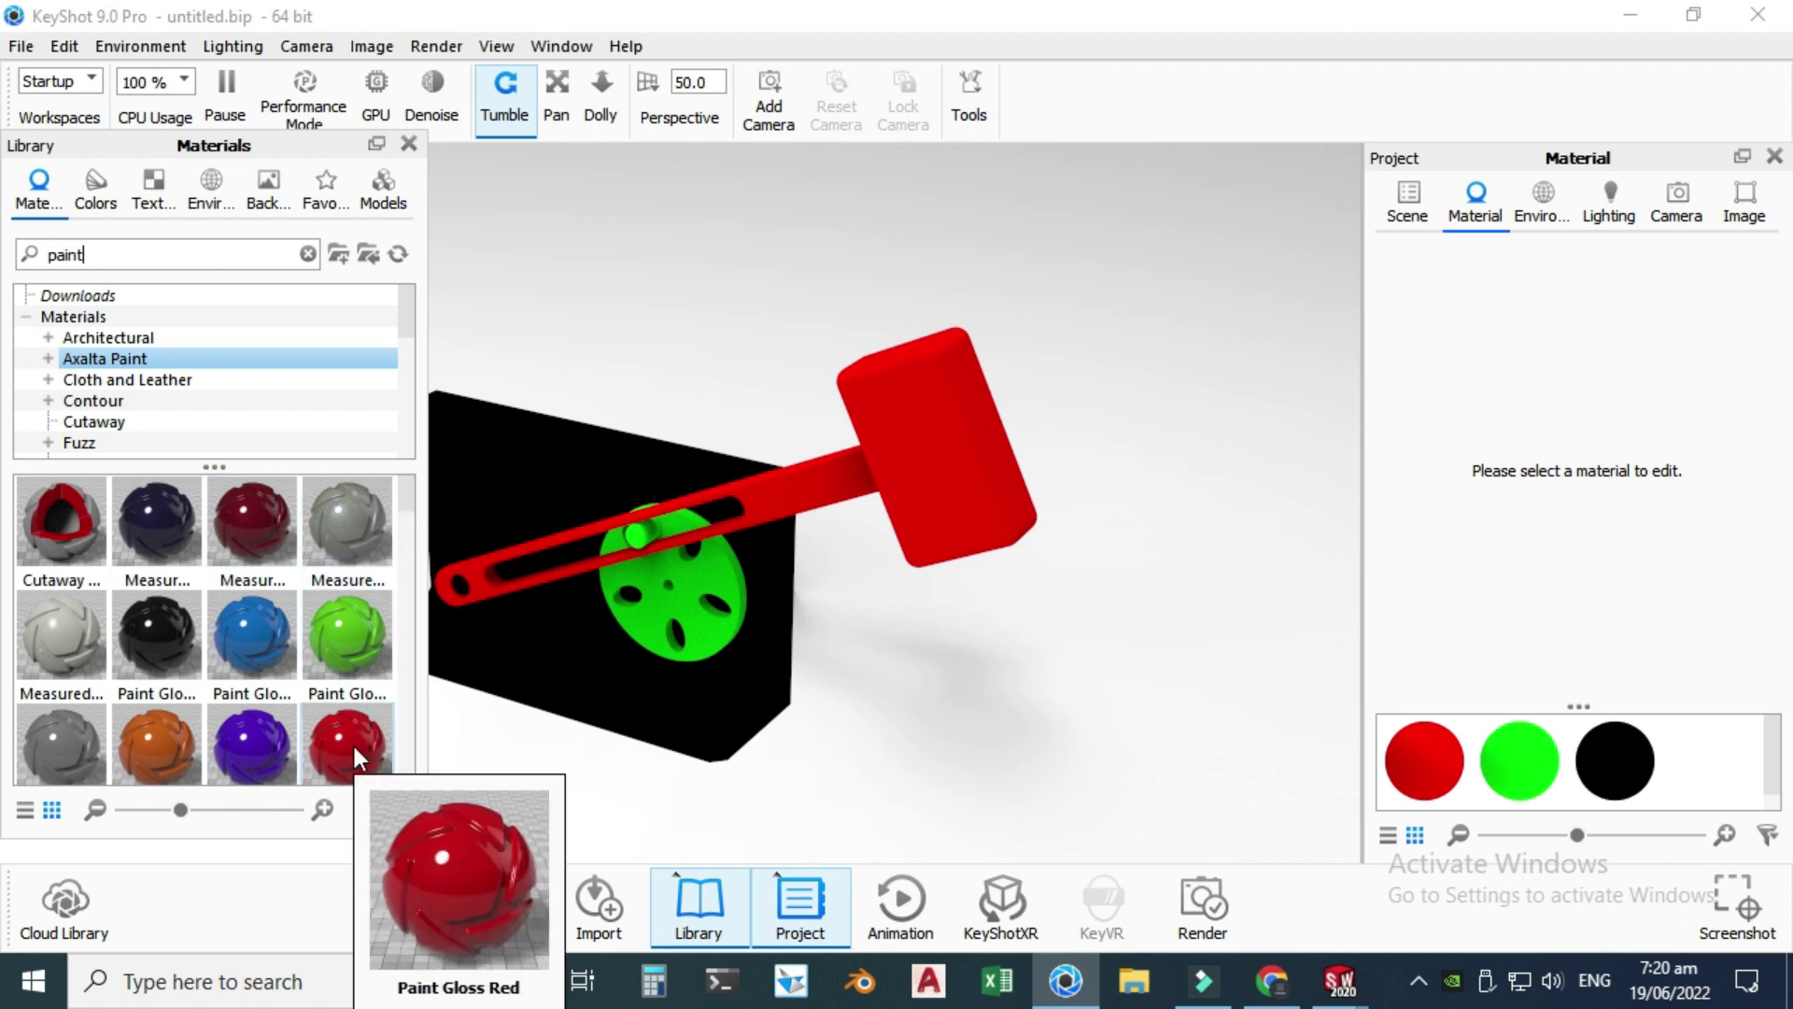
{"action": "mouse_move", "coordinate": [355, 747]}
{"action": "left_mouse_down"}
{"action": "mouse_move", "coordinate": [637, 772]}
{"action": "mouse_move", "coordinate": [915, 478]}
{"action": "left_mouse_up"}
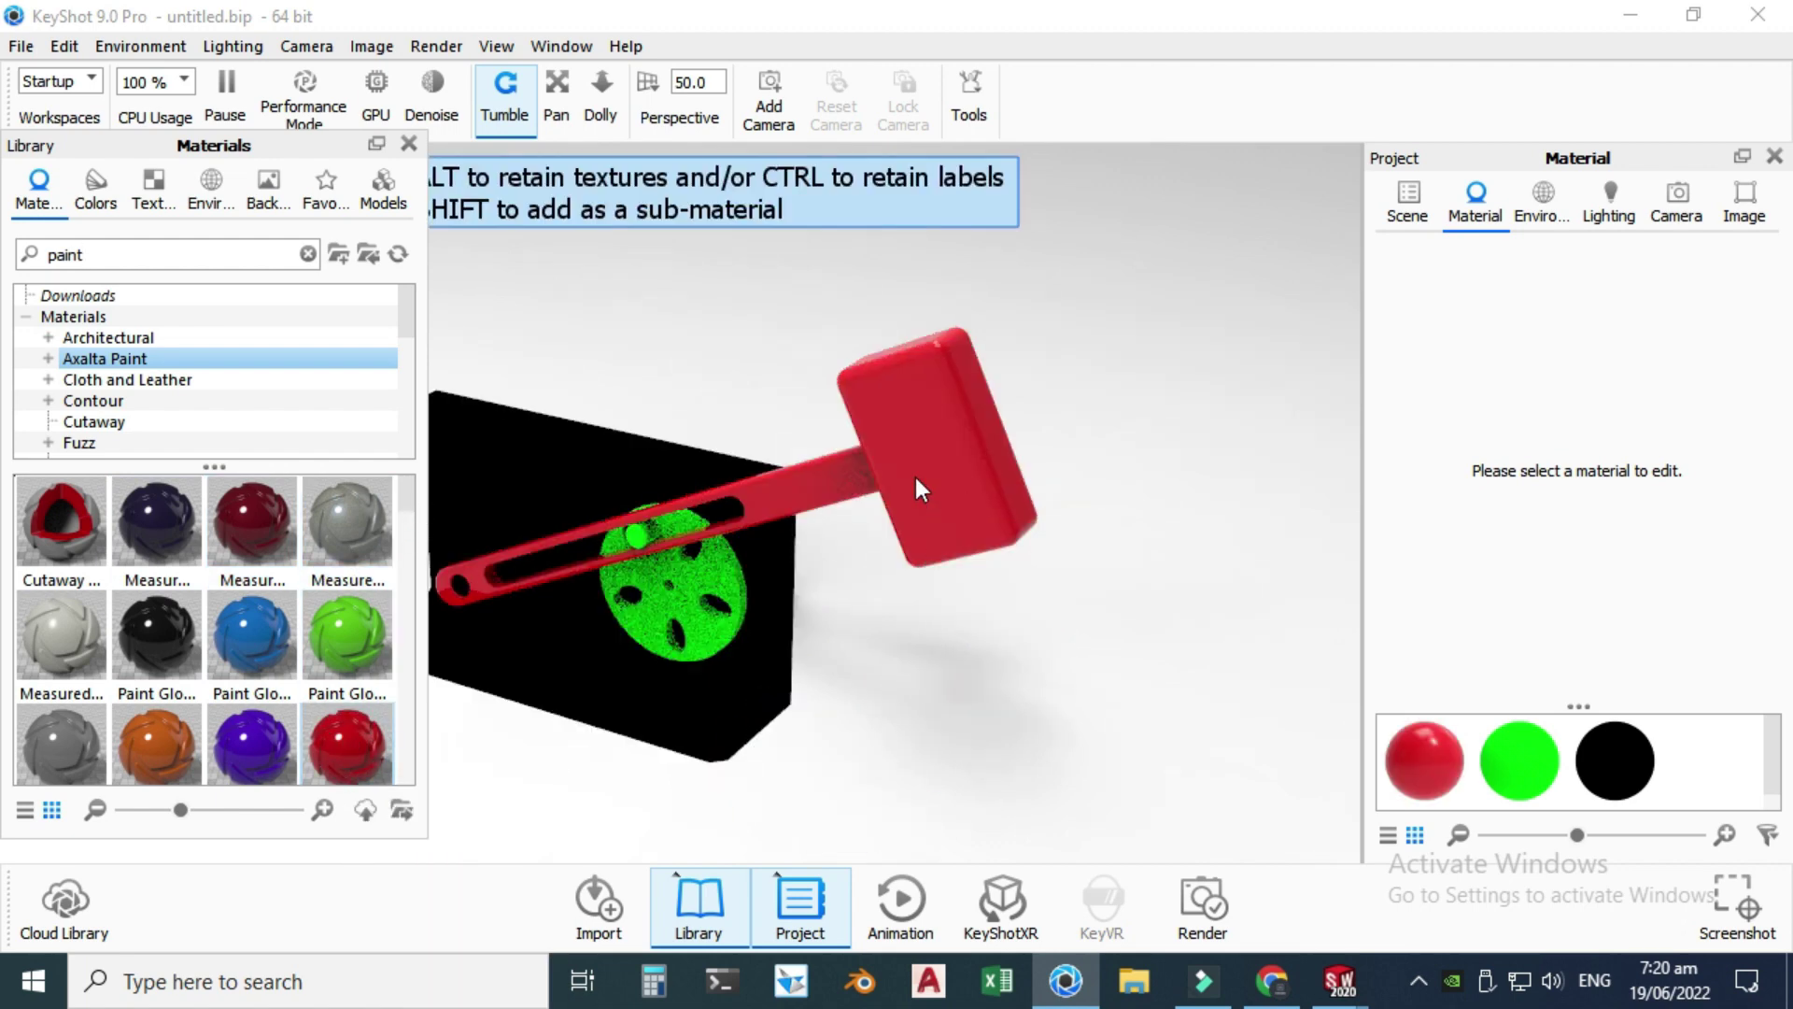
{"action": "mouse_move", "coordinate": [347, 635]}
{"action": "left_mouse_down"}
{"action": "mouse_move", "coordinate": [633, 688]}
{"action": "mouse_move", "coordinate": [680, 603]}
{"action": "left_mouse_up"}
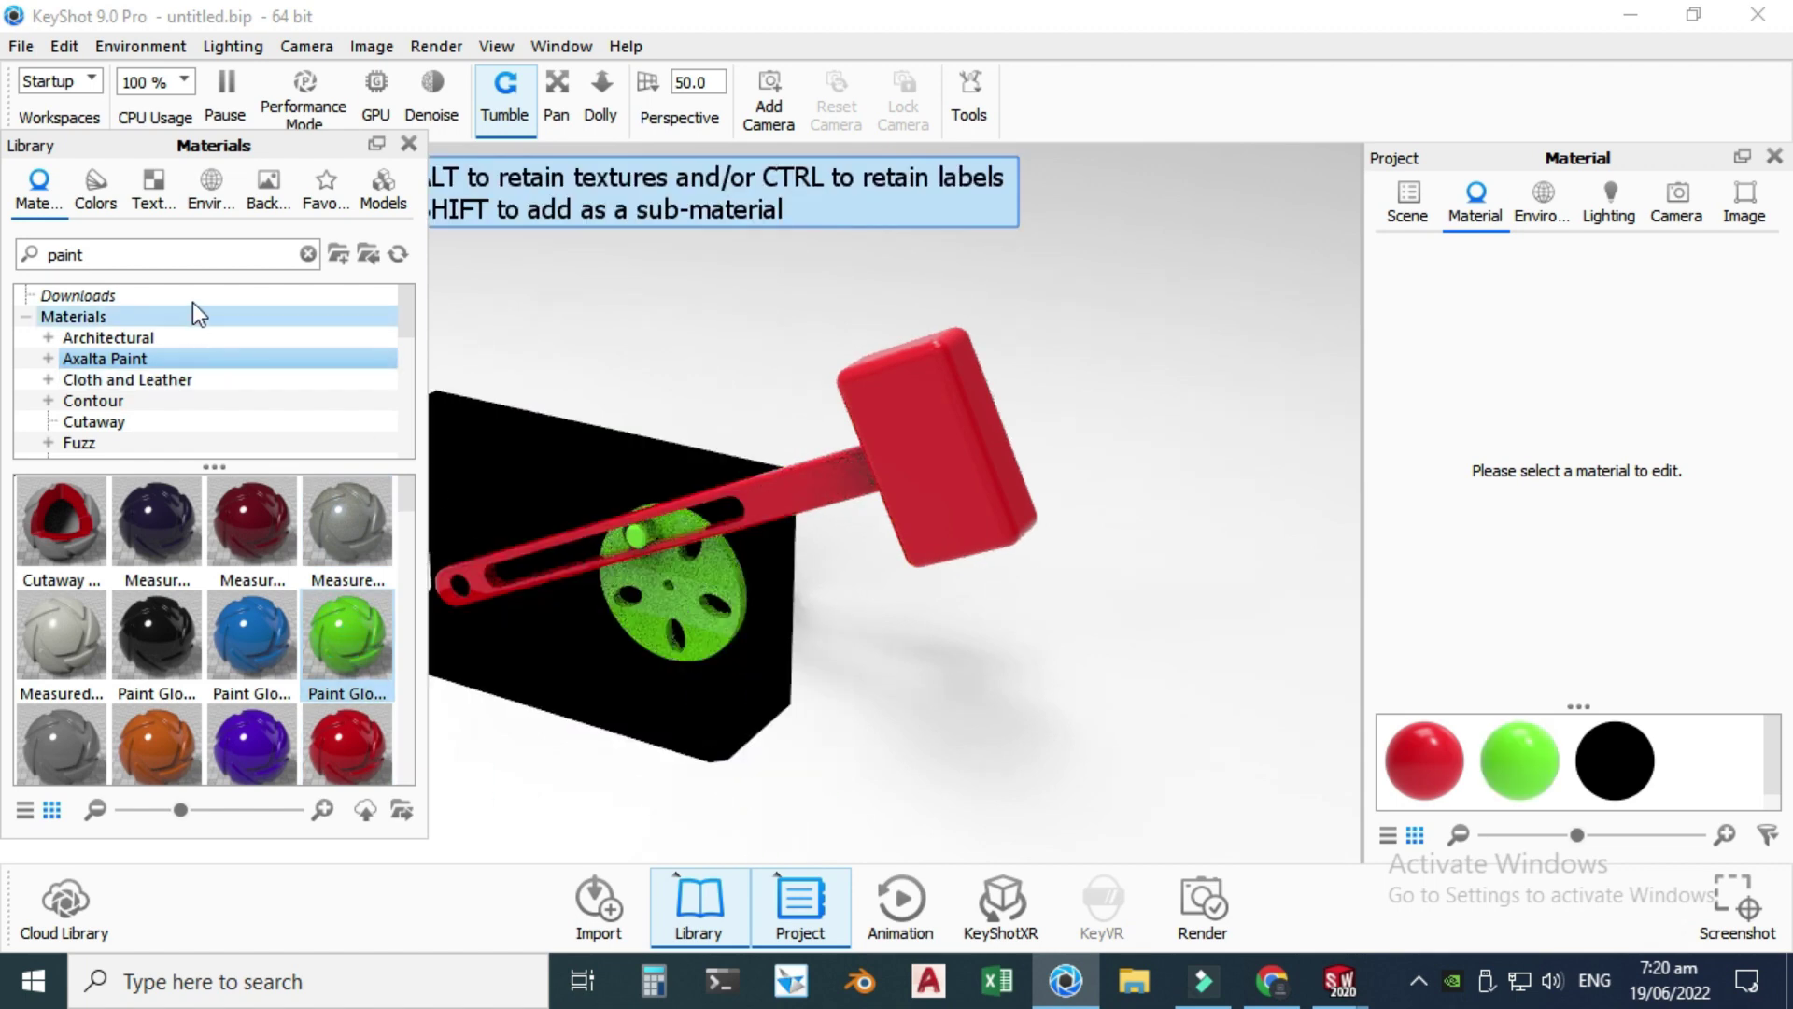
- Search the material library for "hard shiny", apply the black hard shiny material to the base, and close the library
{"action": "left_click", "coordinate": [308, 254]}
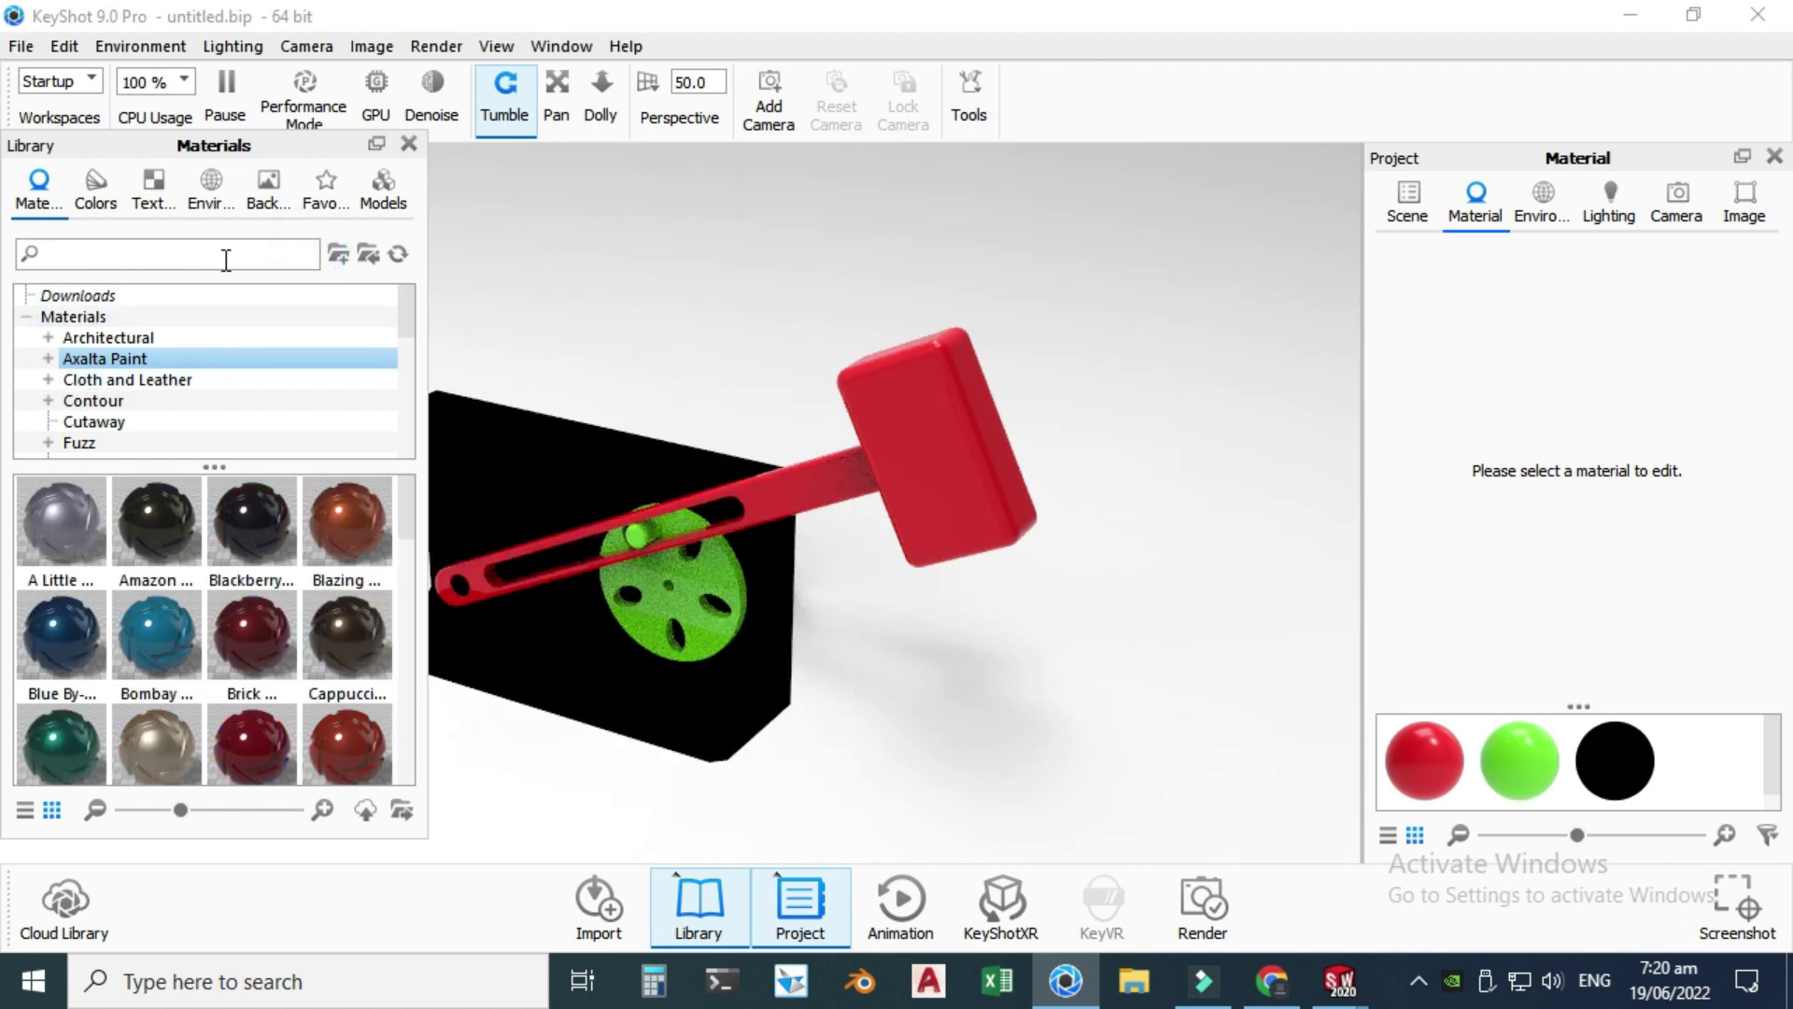
{"action": "left_click", "coordinate": [226, 261]}
{"action": "type", "text": "hard"}
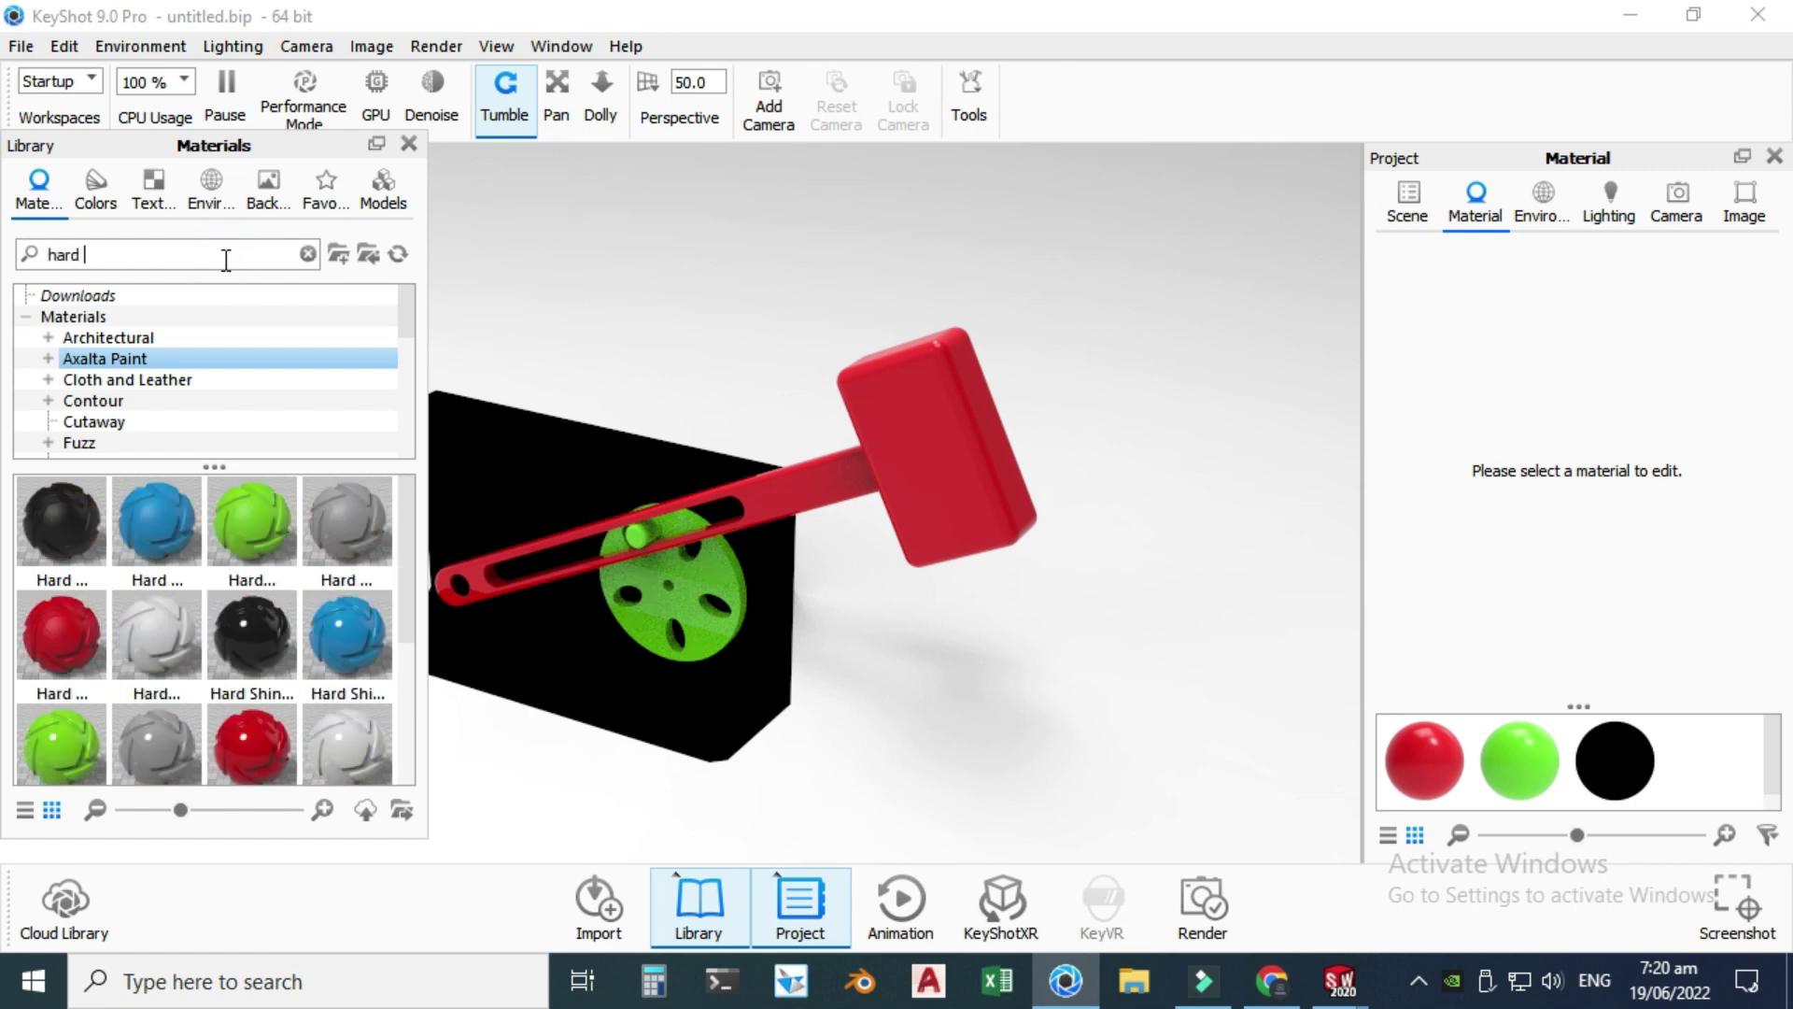
{"action": "type", "text": " shiny"}
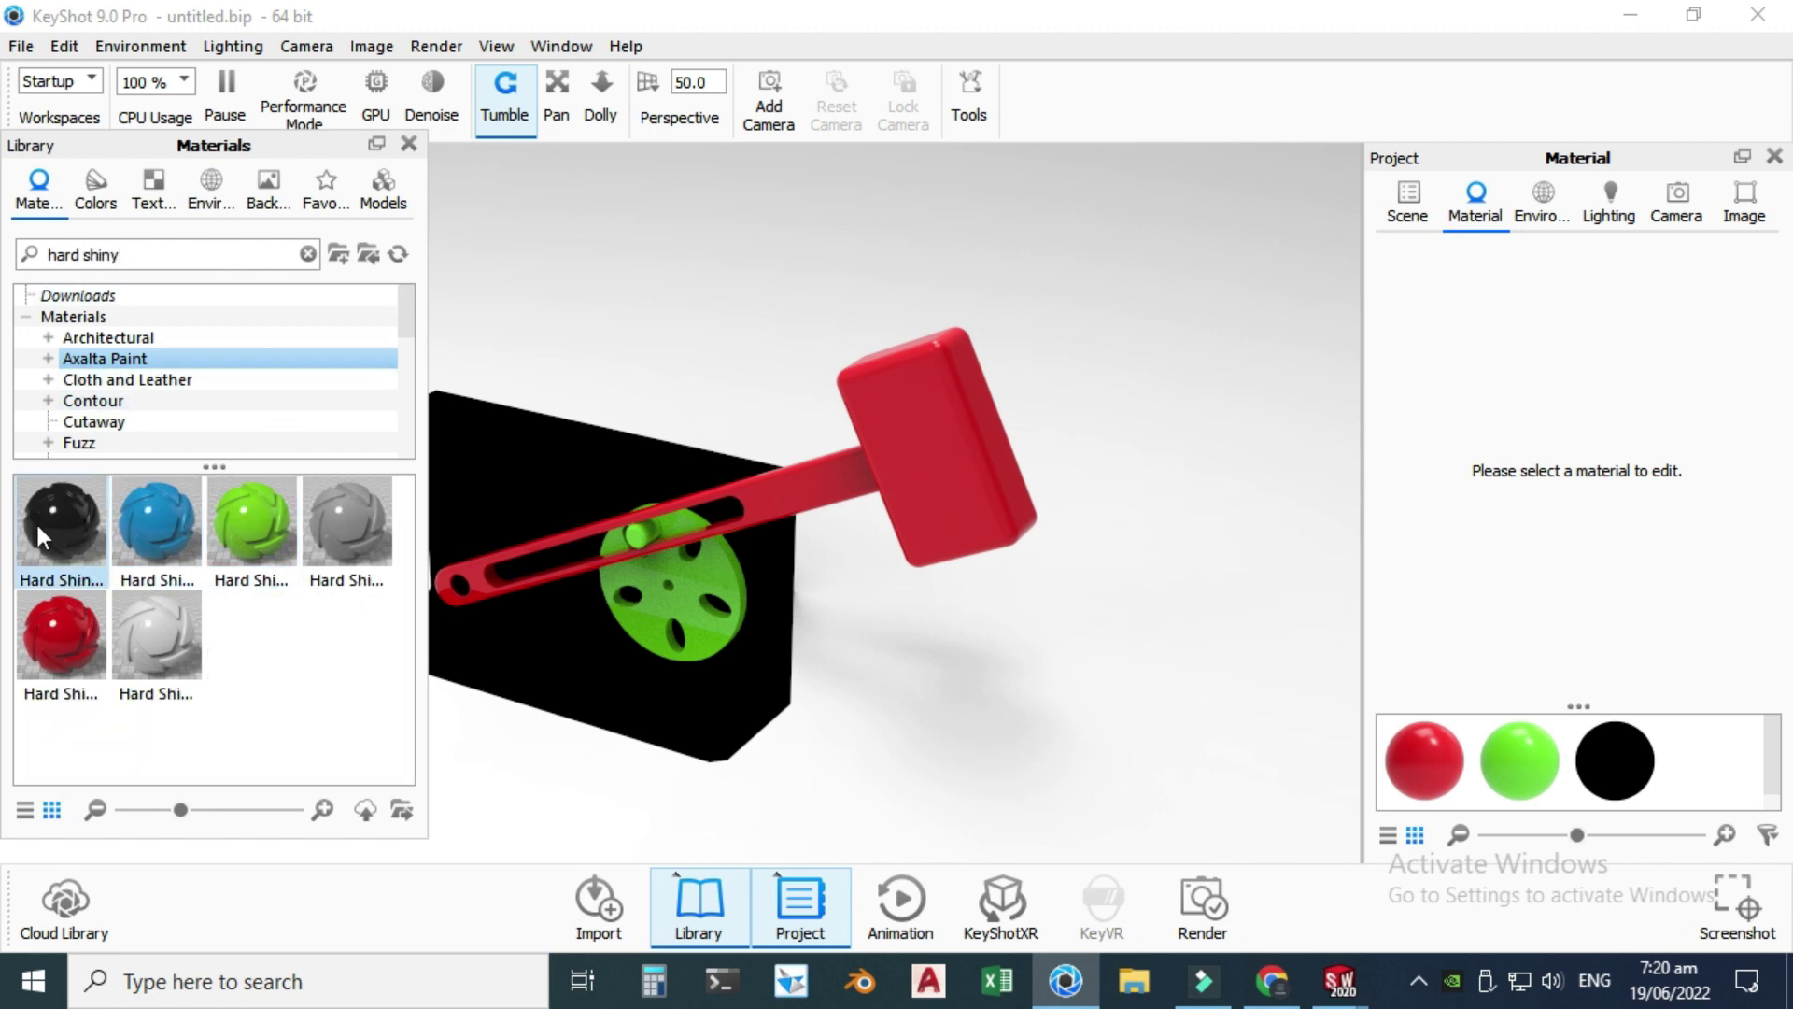
{"action": "left_click_drag", "start_coordinate": [35, 520], "coordinate": [516, 665]}
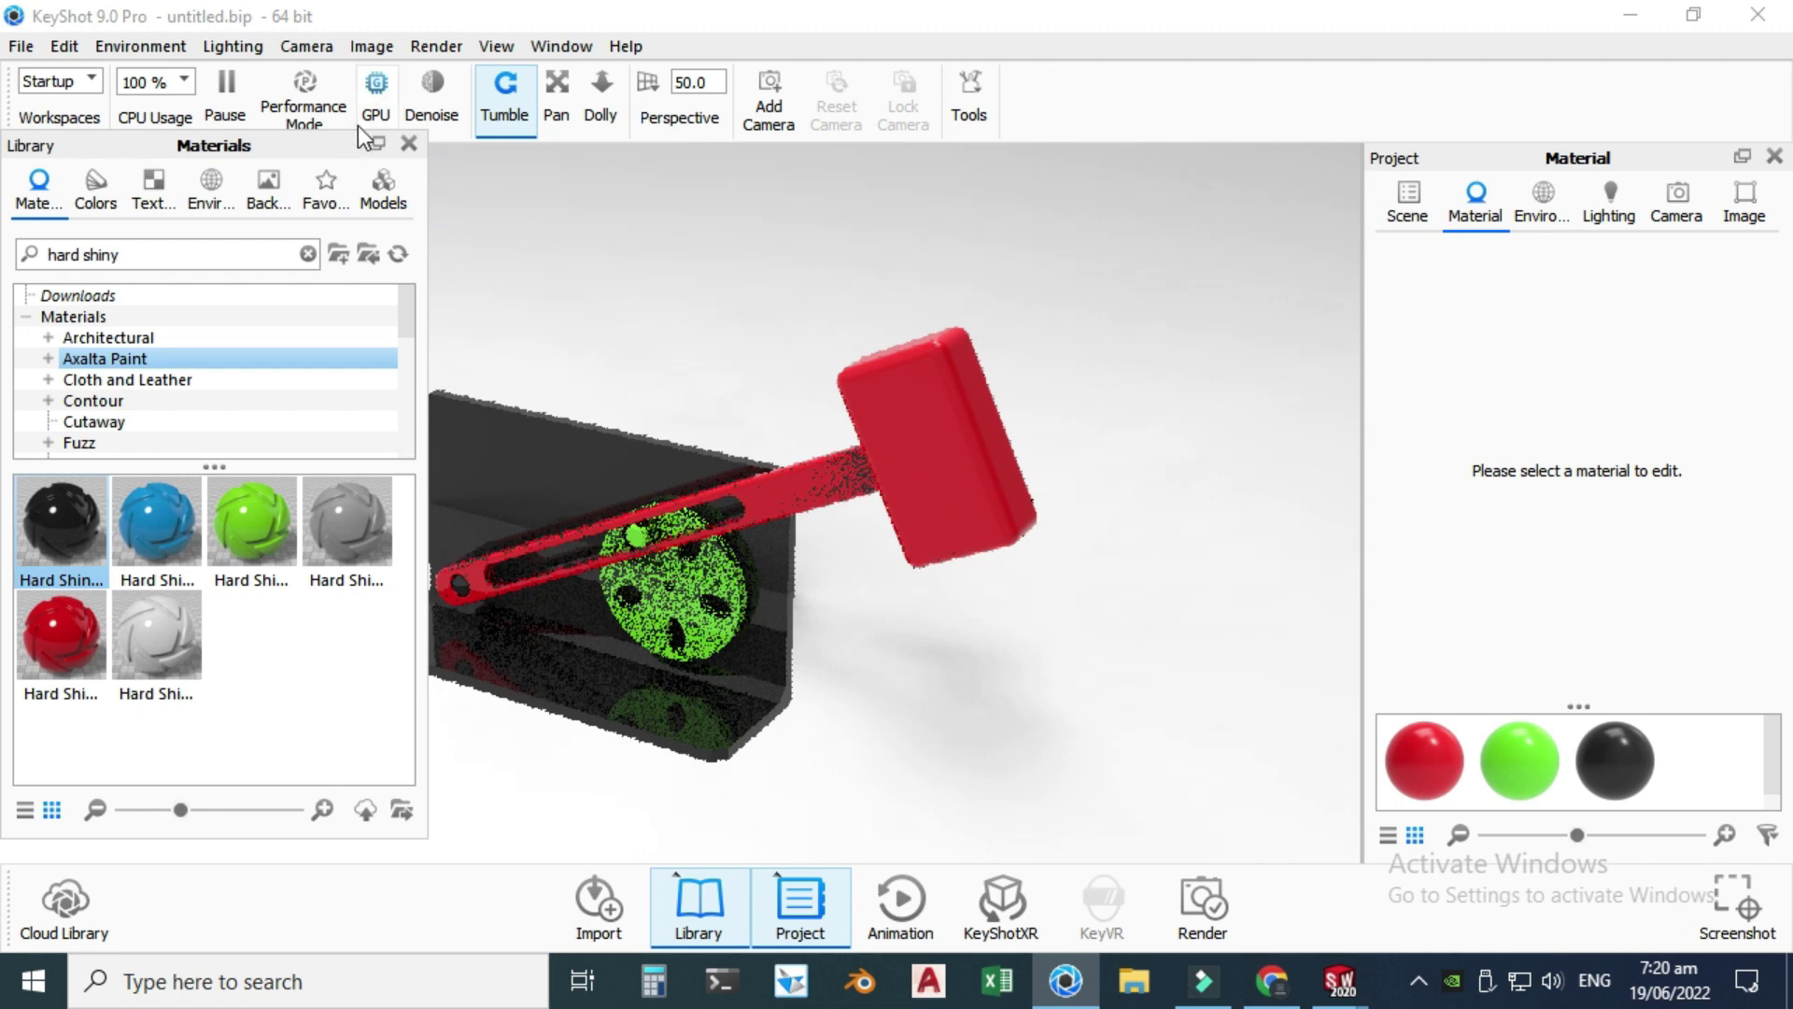
{"action": "left_click", "coordinate": [407, 146]}
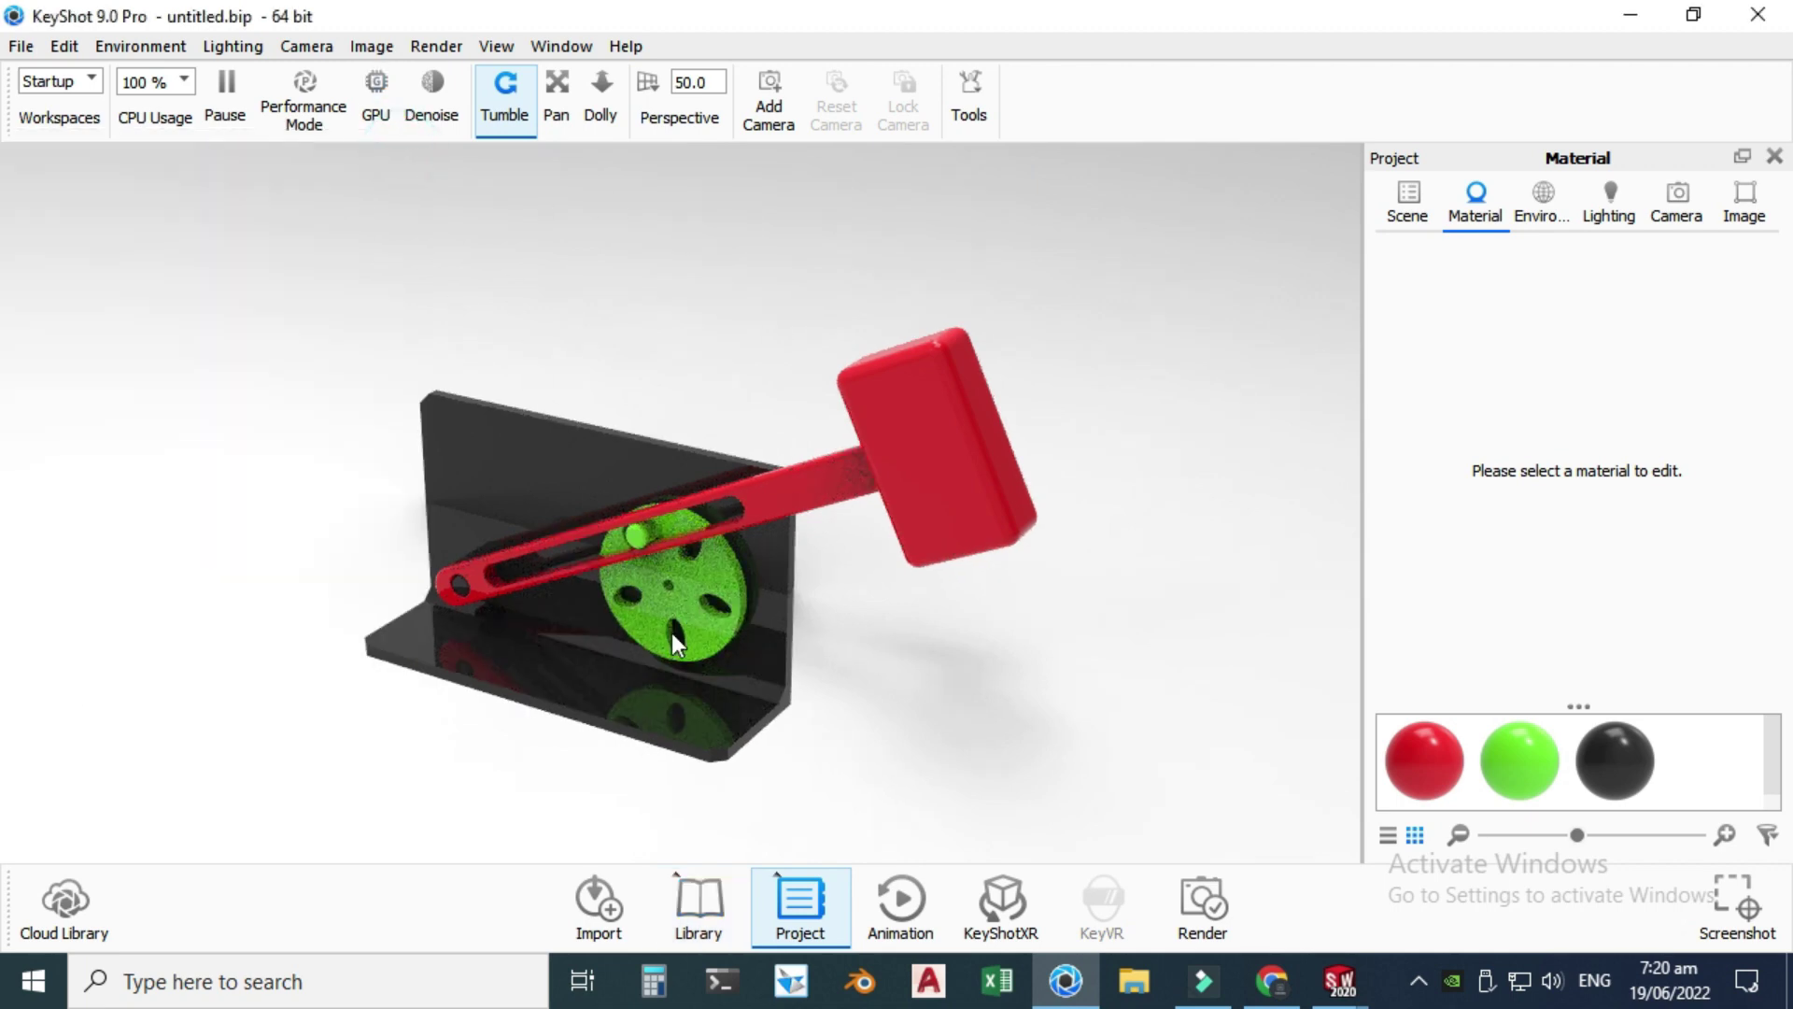
- Turn off the ground shadows and switch the background from Lighting Environment to Color
{"action": "left_click", "coordinate": [136, 52]}
{"action": "left_click", "coordinate": [168, 117]}
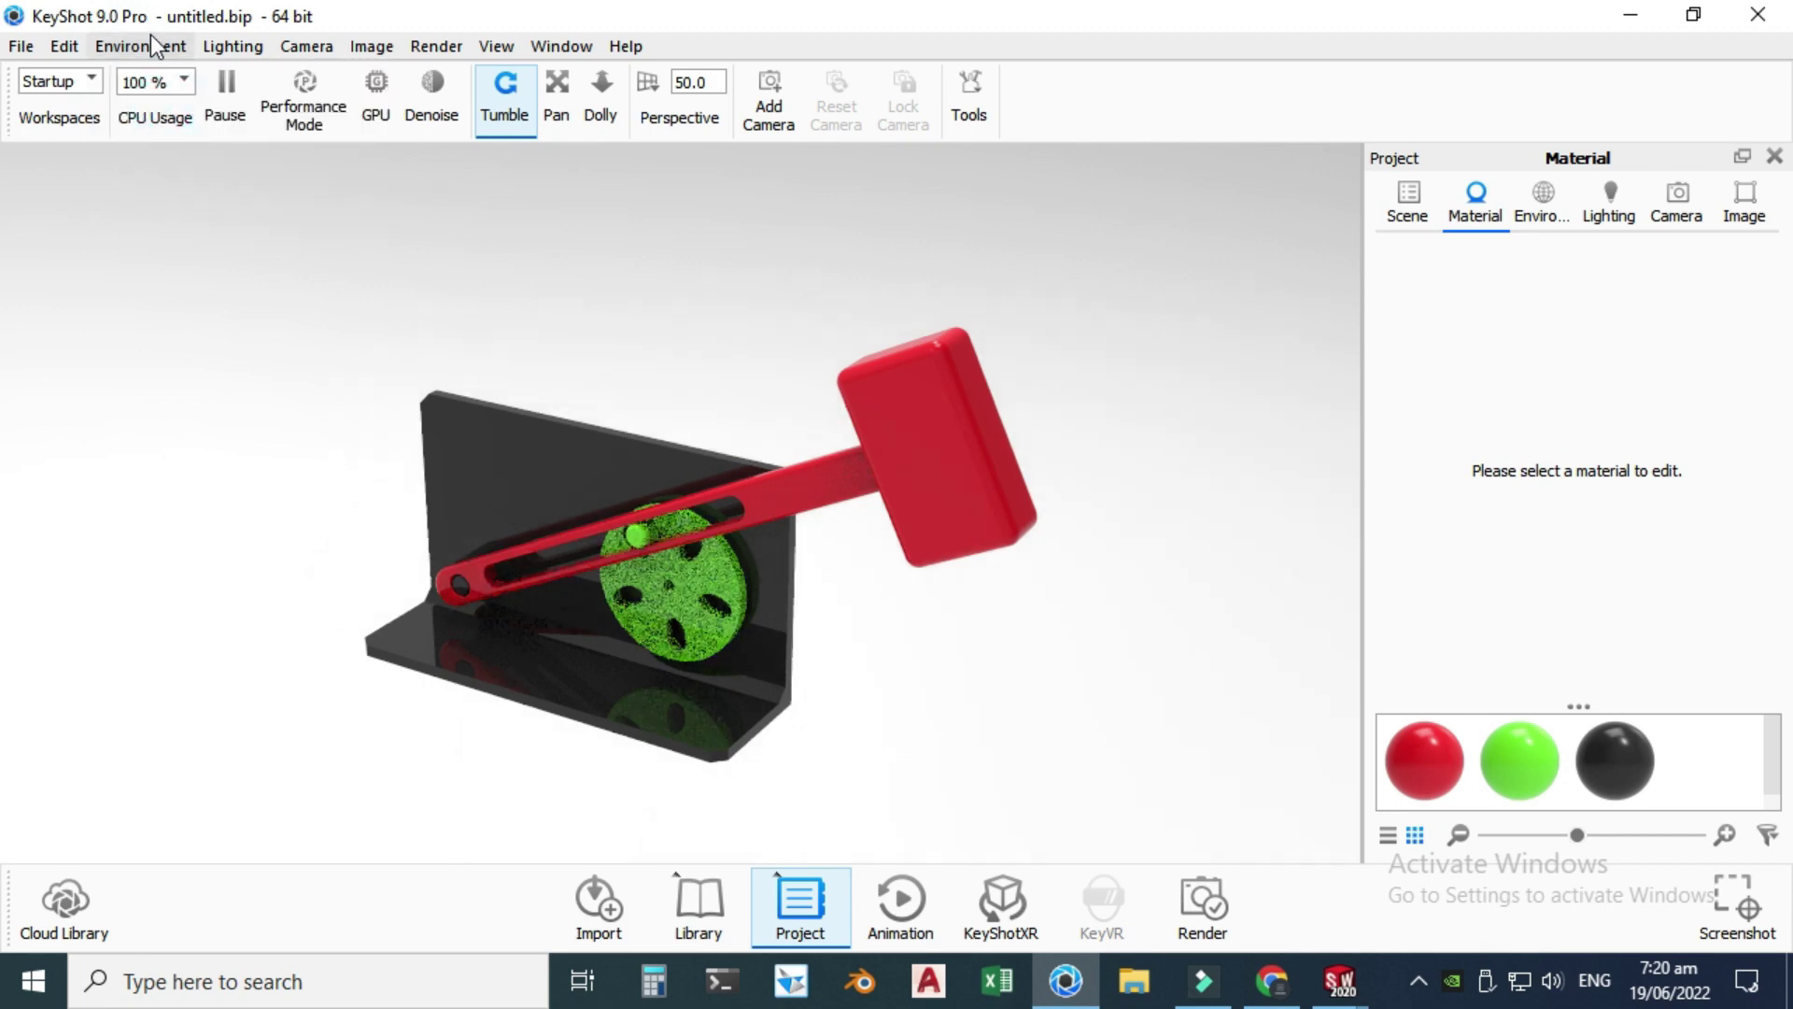
{"action": "left_click", "coordinate": [159, 47]}
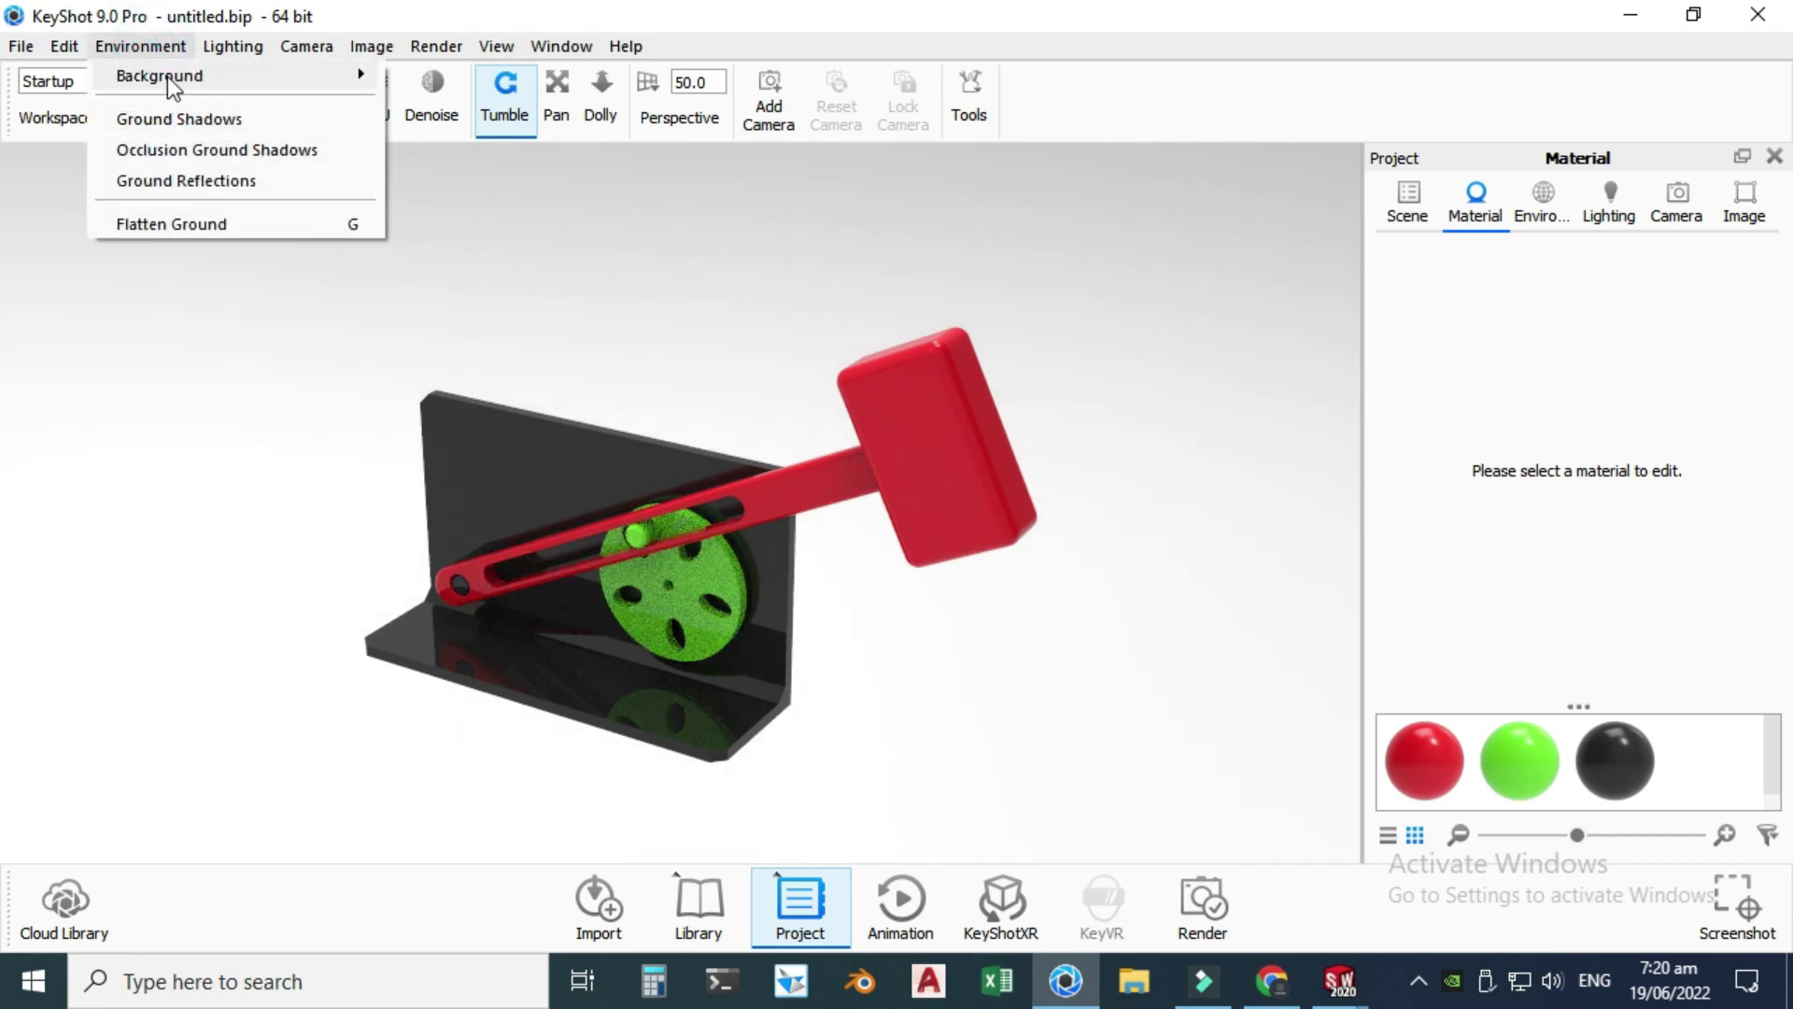
{"action": "mouse_move", "coordinate": [344, 75]}
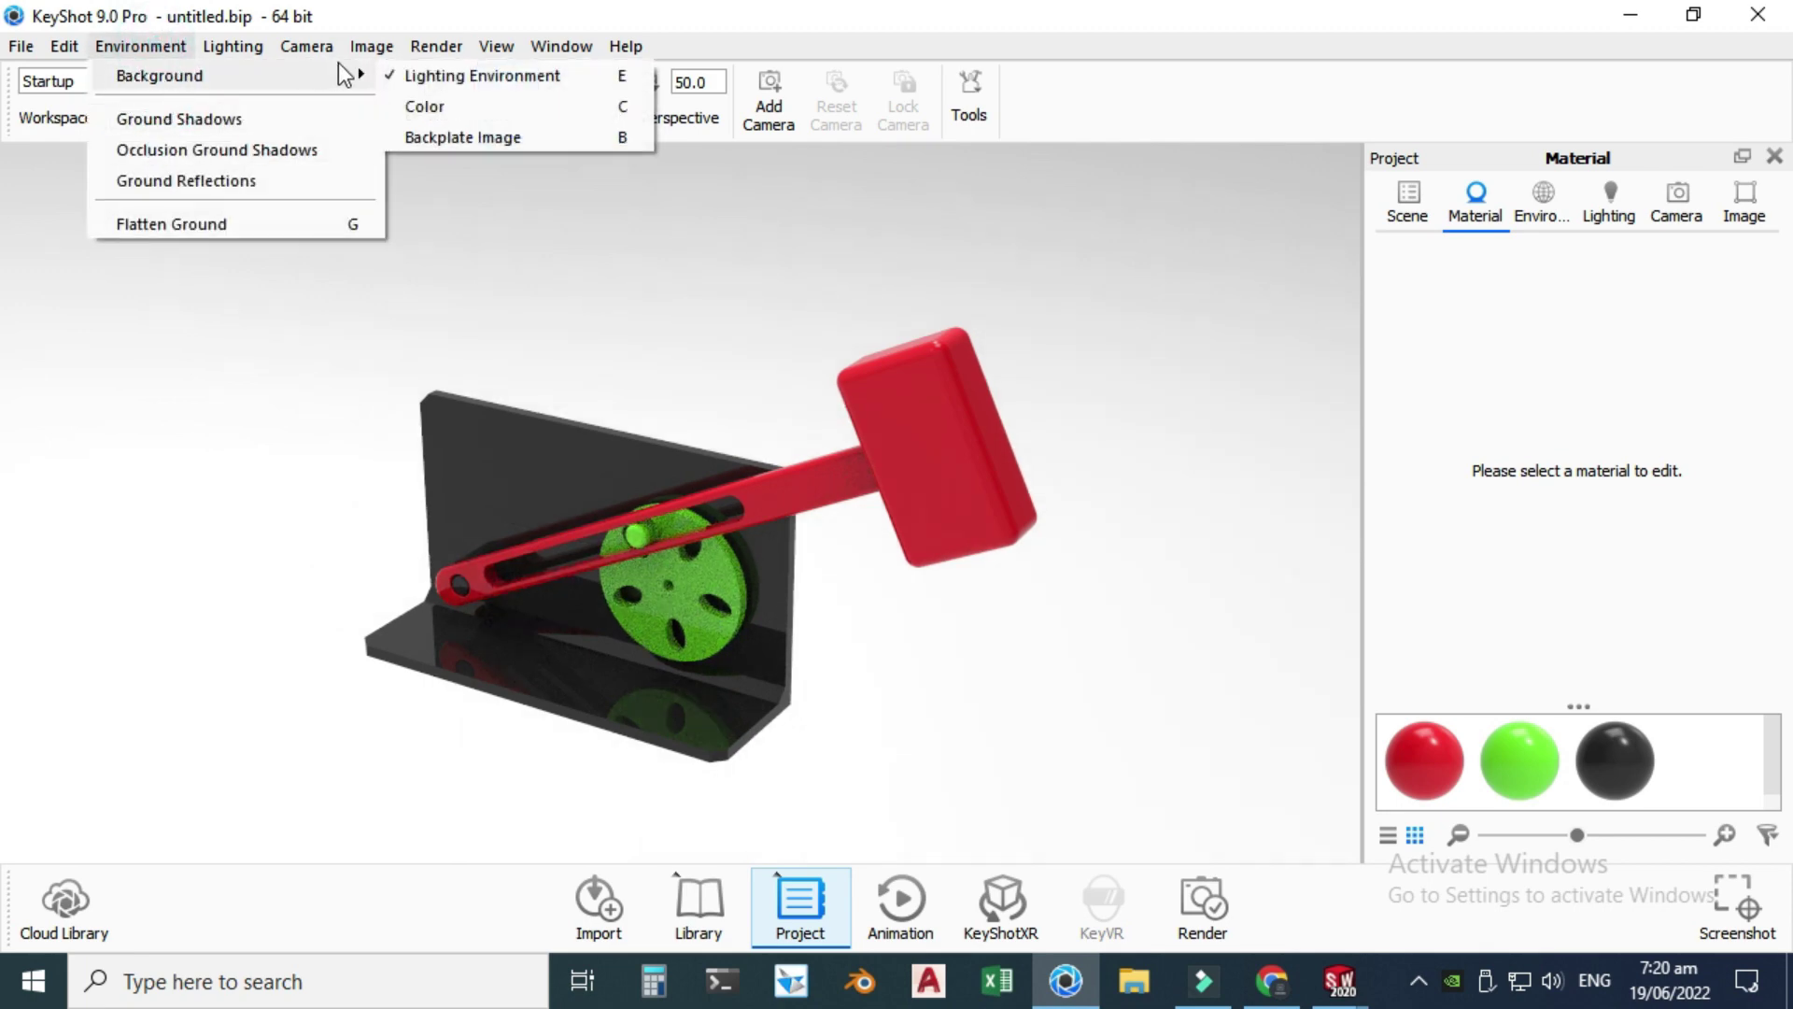
{"action": "left_click", "coordinate": [469, 110]}
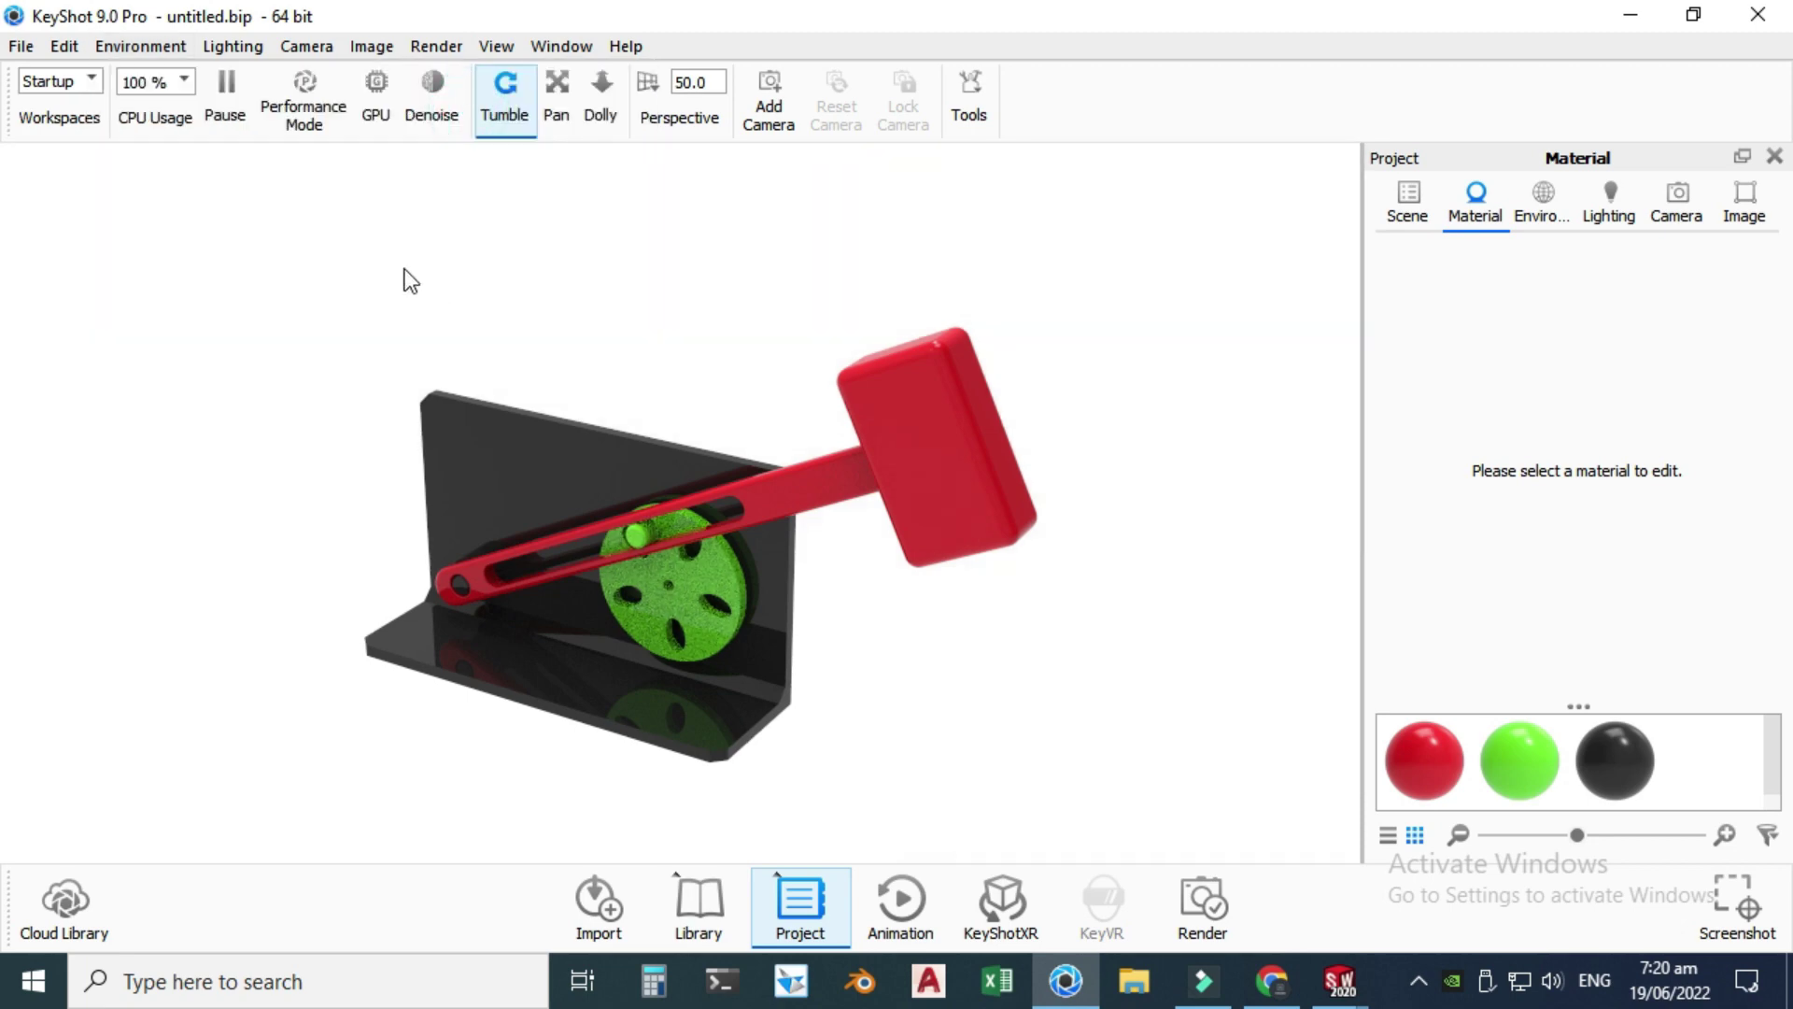
- Frame the whole mechanism in the camera view and set the perspective value to 111
{"action": "left_click_drag", "start_coordinate": [731, 581], "coordinate": [730, 598]}
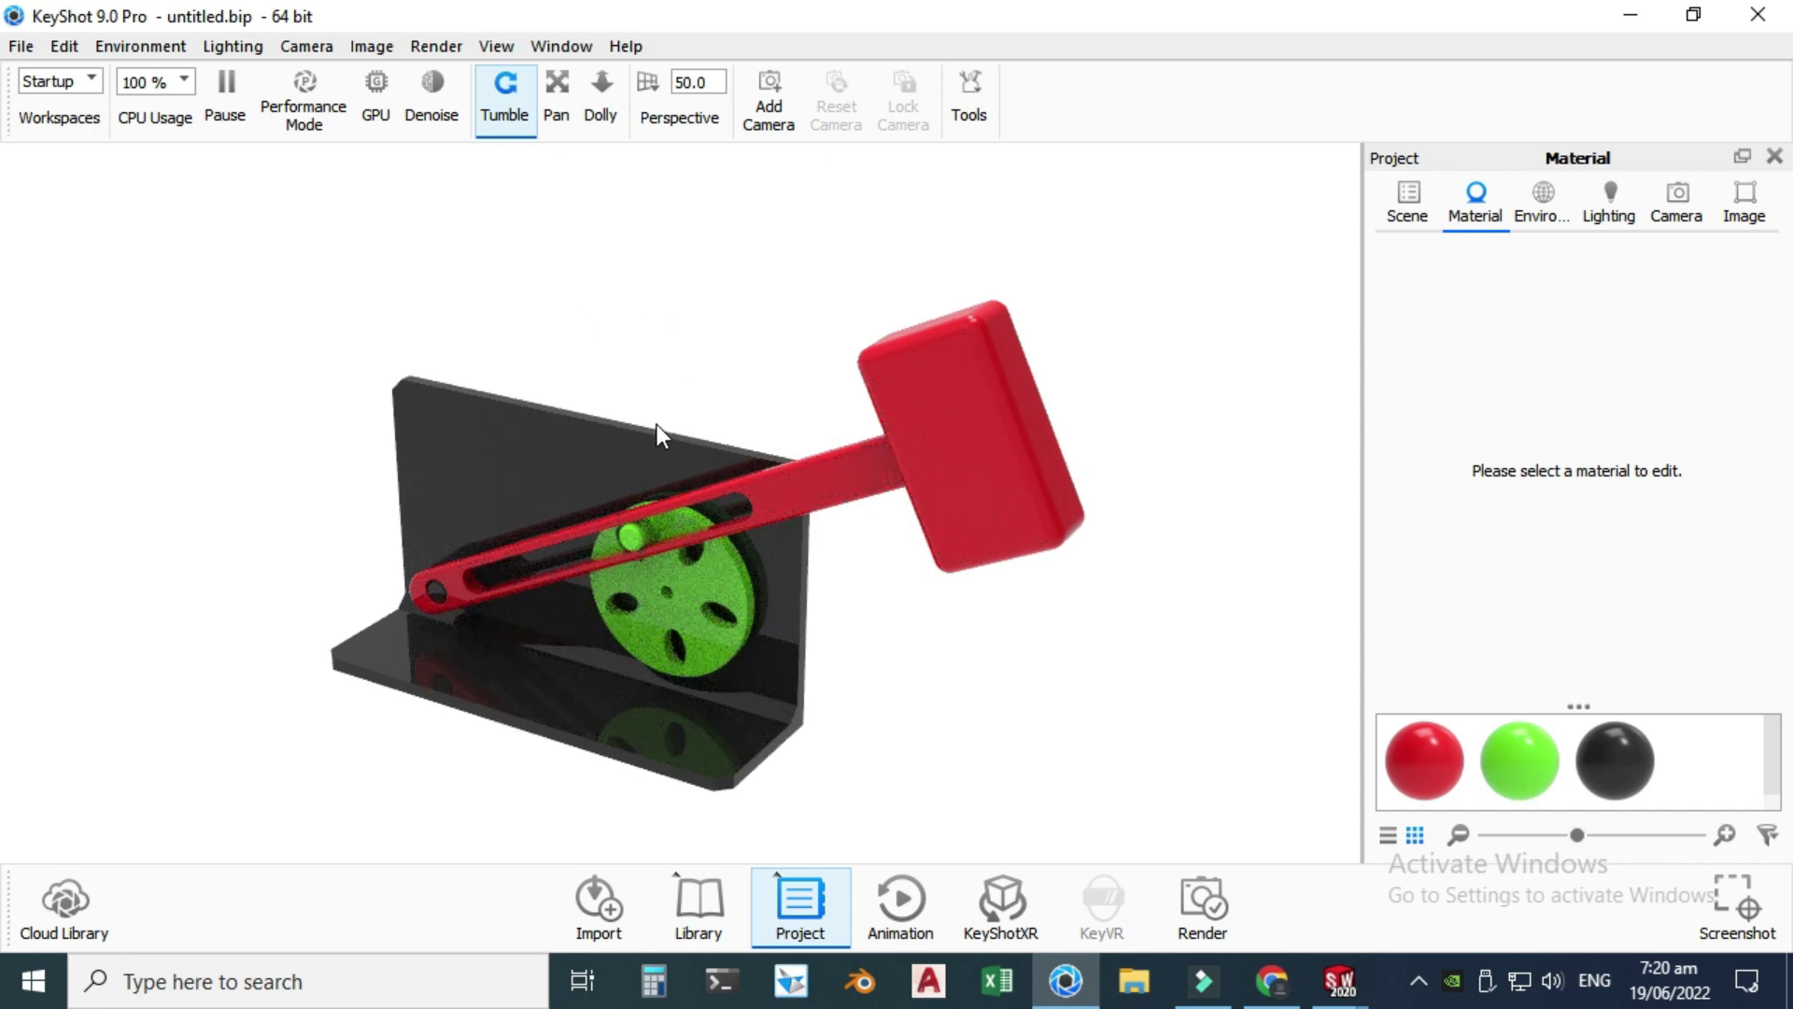
{"action": "left_click", "coordinate": [557, 102]}
{"action": "left_click_drag", "start_coordinate": [676, 469], "coordinate": [679, 432]}
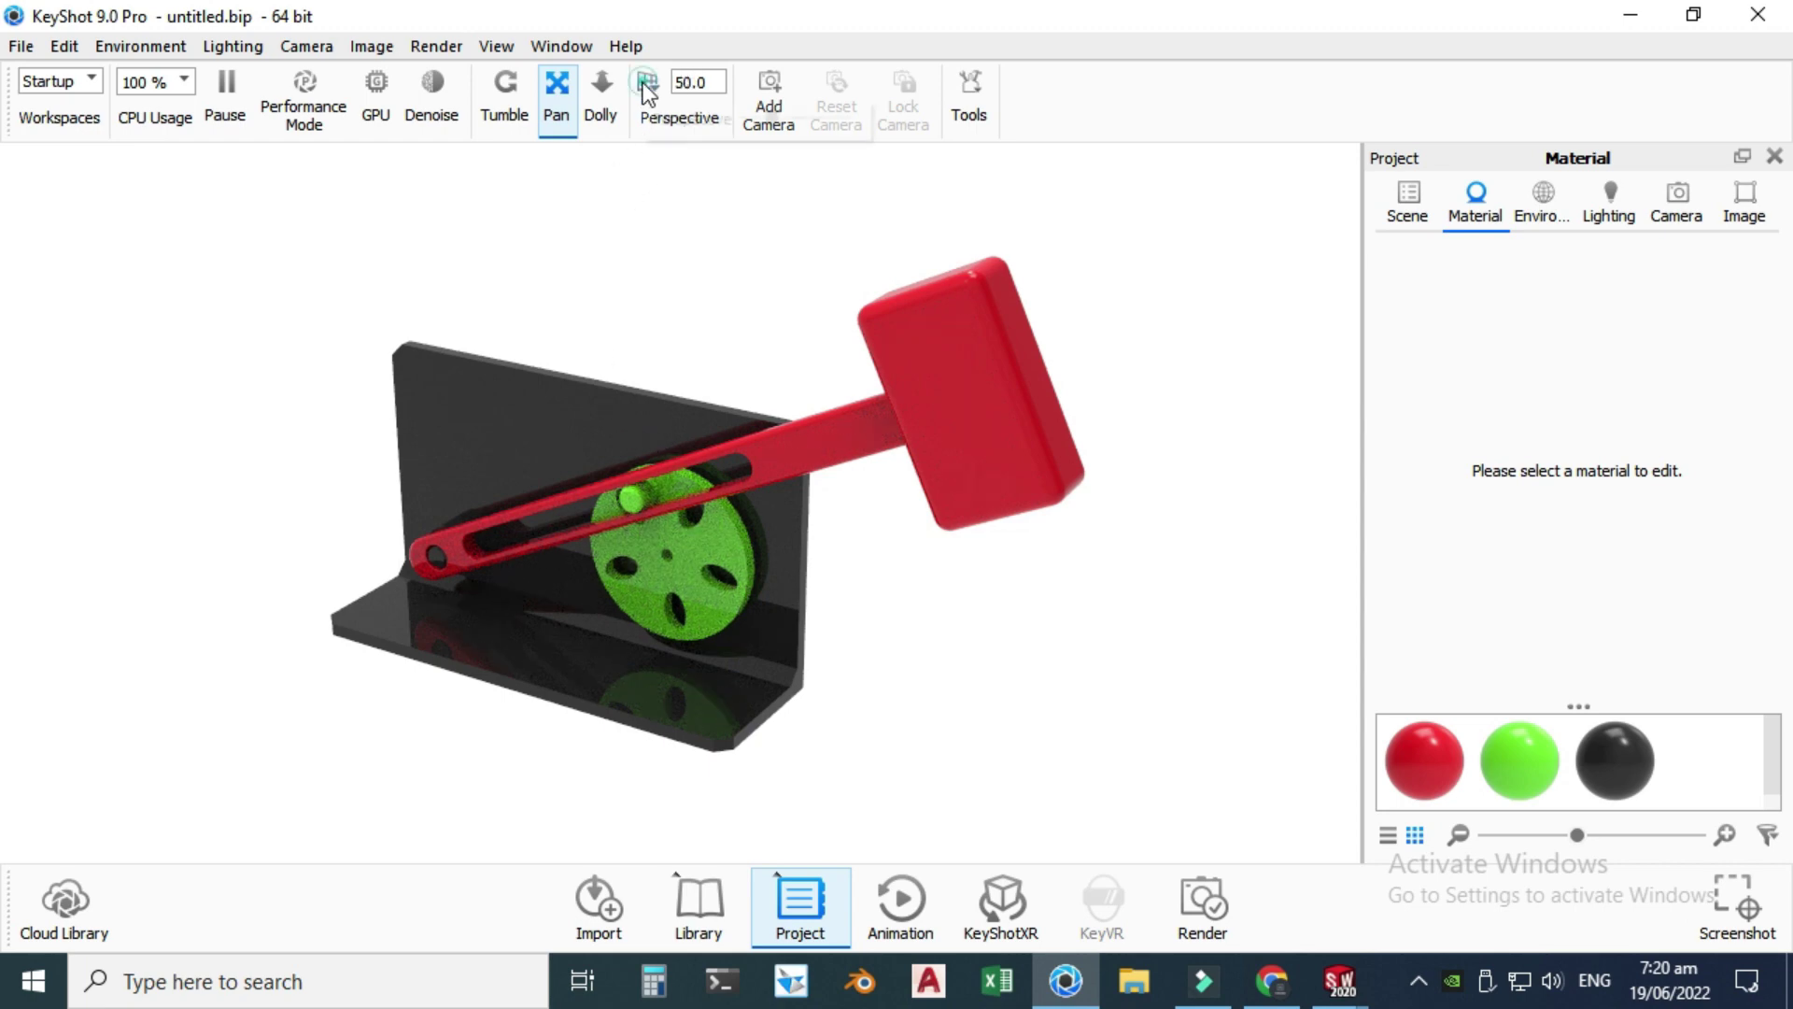
{"action": "mouse_move", "coordinate": [643, 82]}
{"action": "left_click_drag", "start_coordinate": [764, 119], "coordinate": [801, 116]}
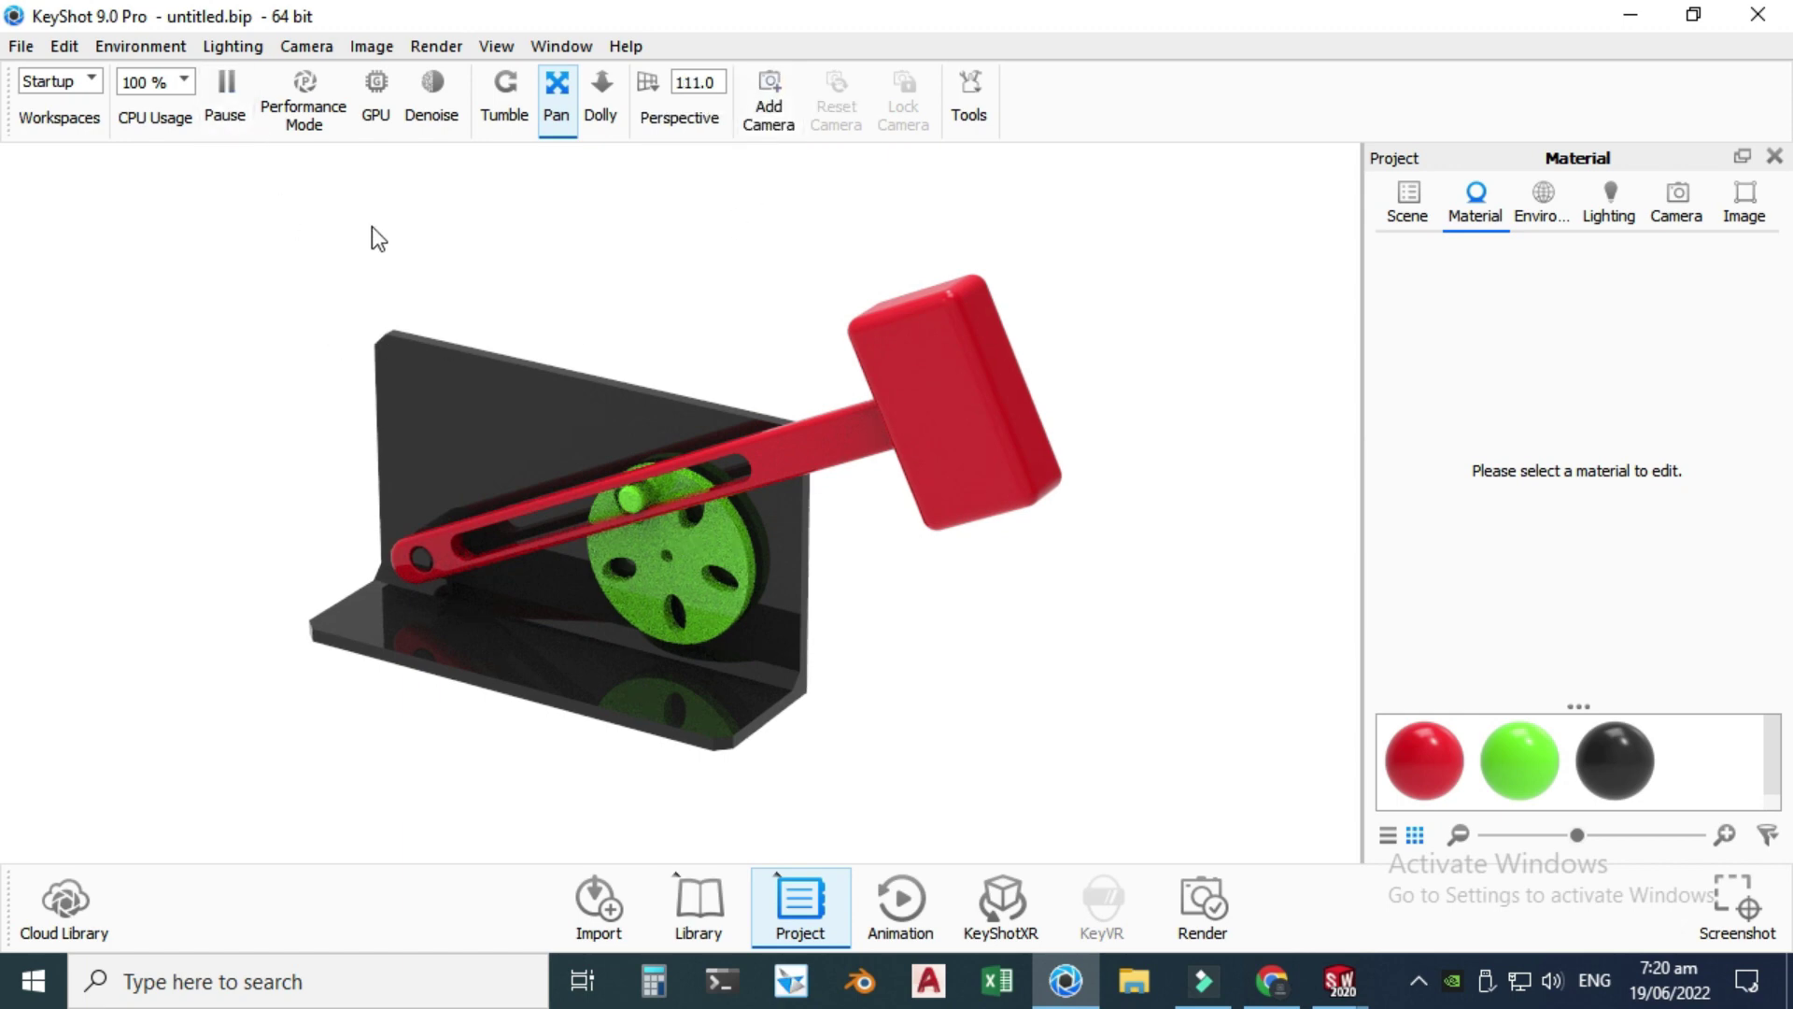
- Move the whole model slightly upward, snap it to the ground, accept the move and recentre the mechanism in the view
{"action": "right_click", "coordinate": [408, 431]}
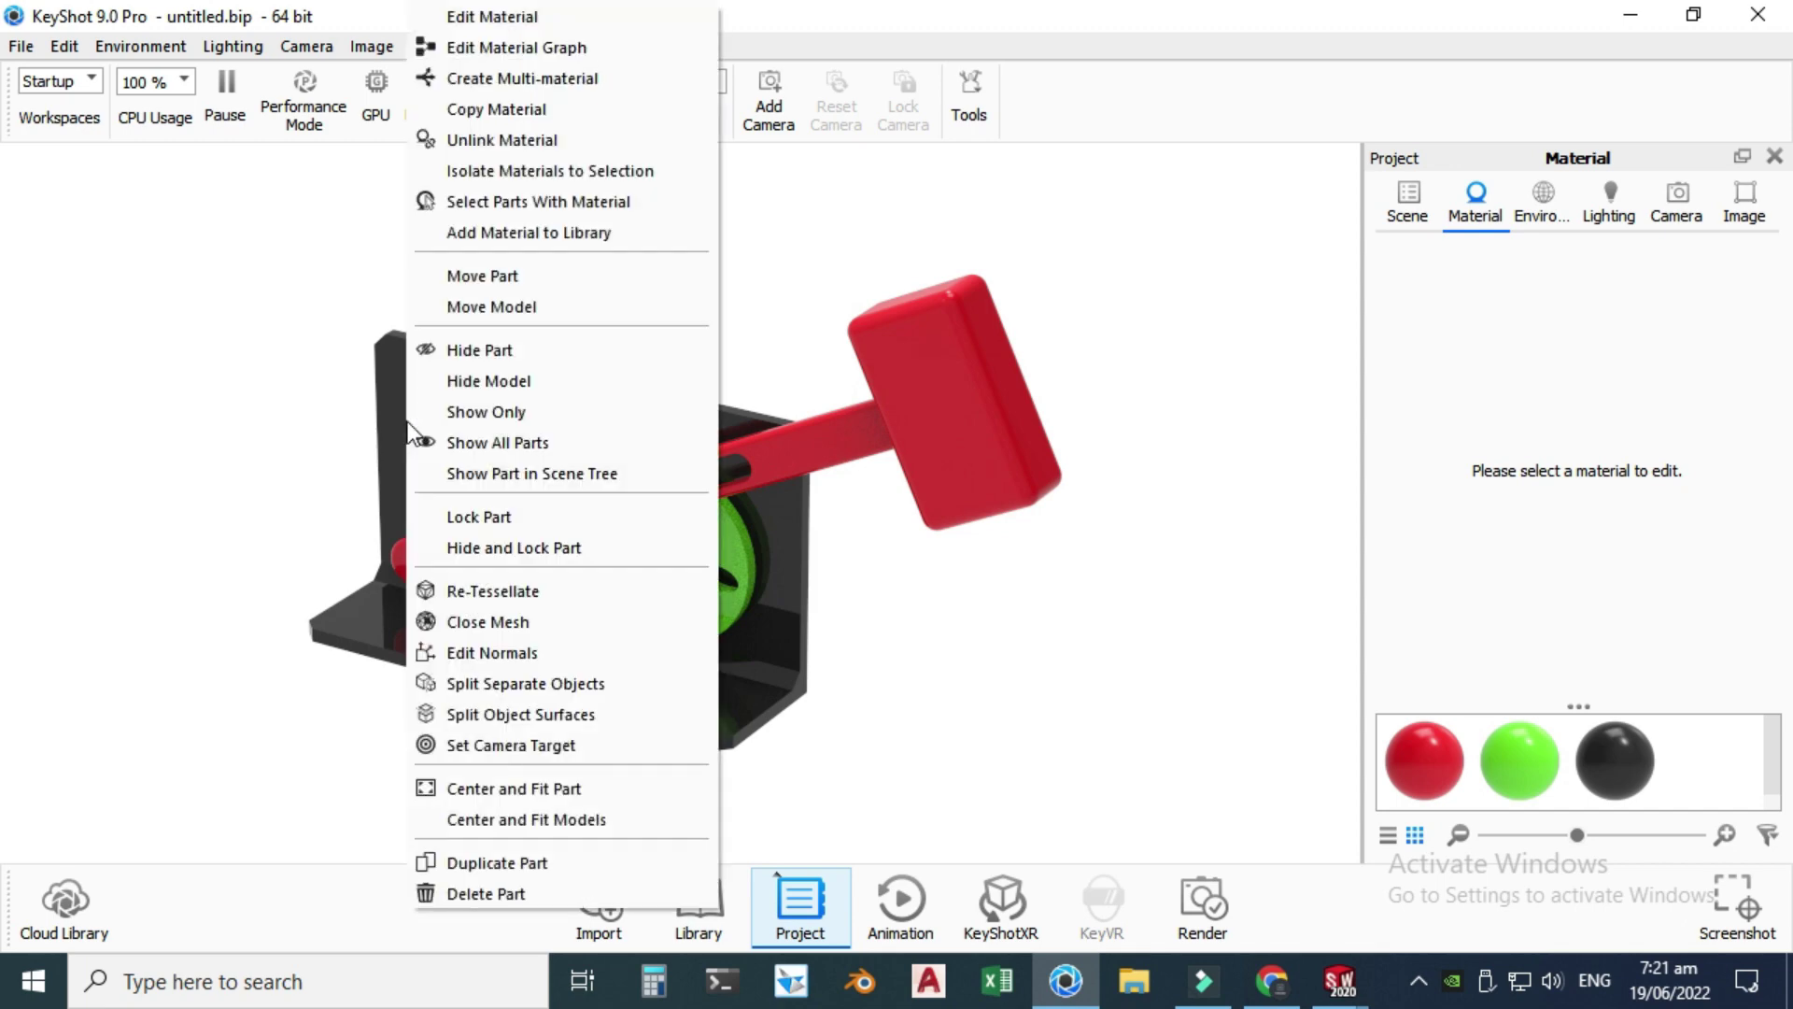
{"action": "left_click", "coordinate": [472, 305]}
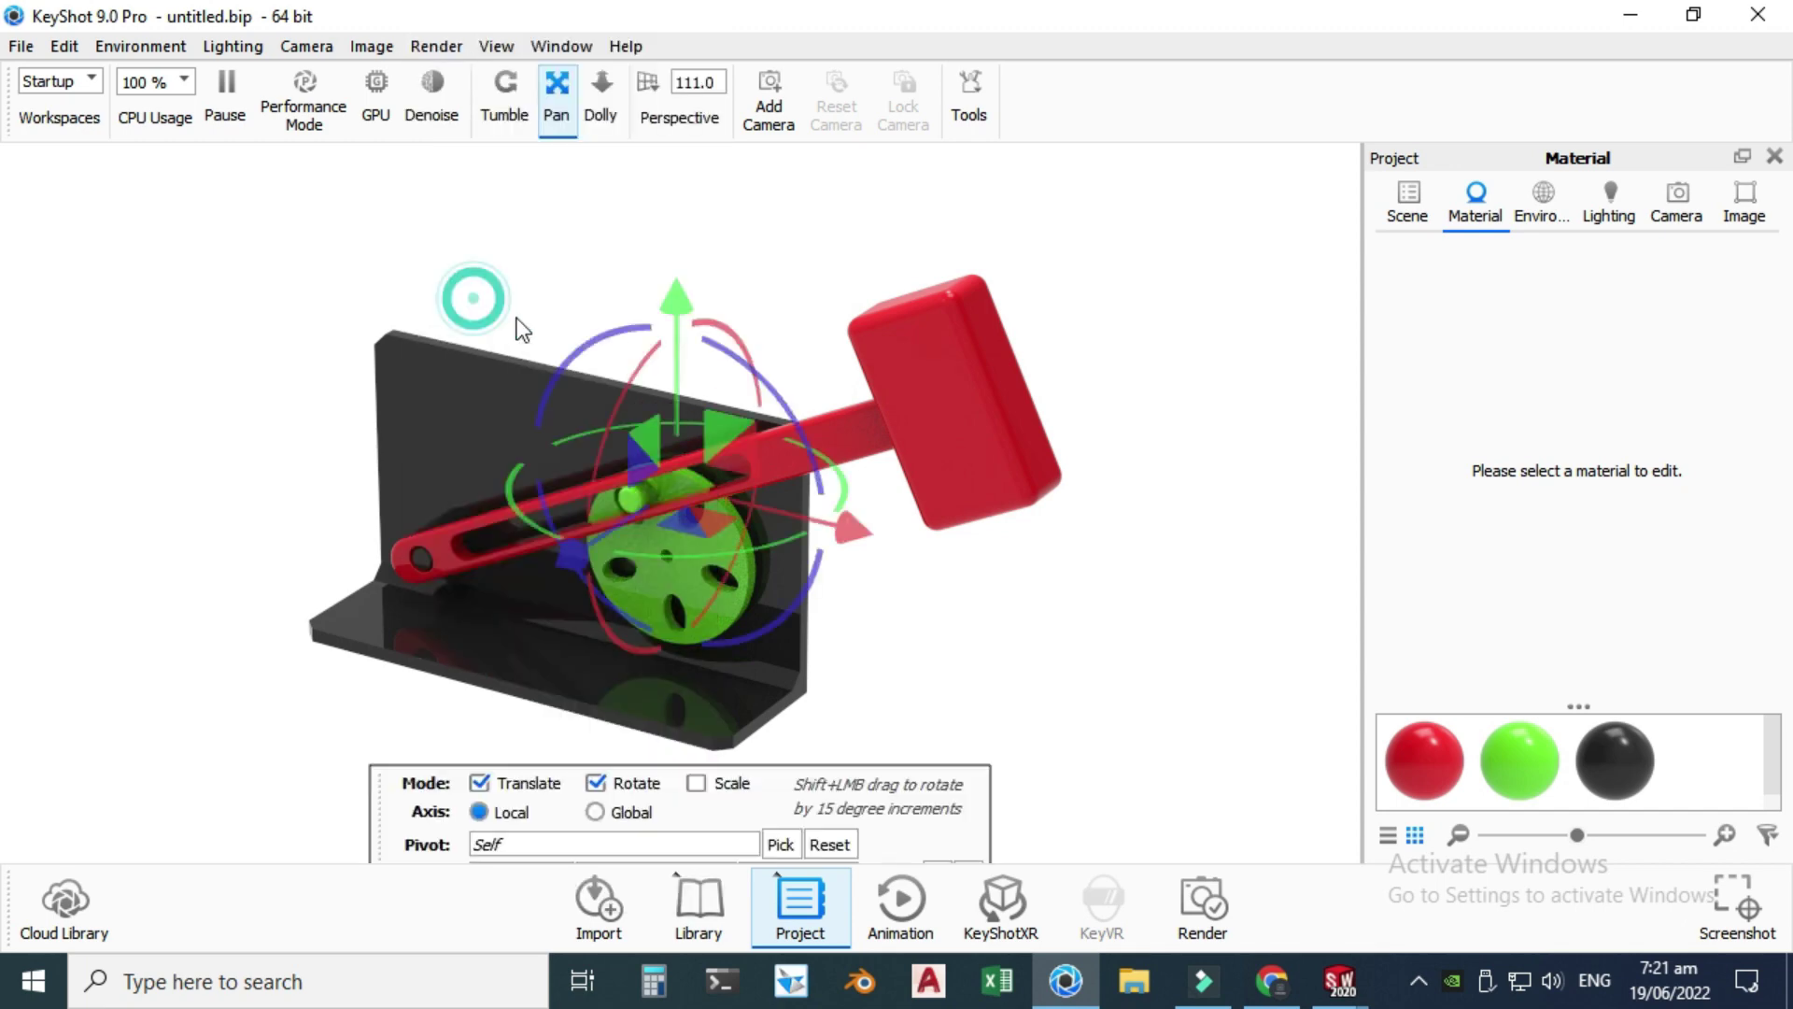
{"action": "left_click_drag", "start_coordinate": [668, 306], "coordinate": [668, 283]}
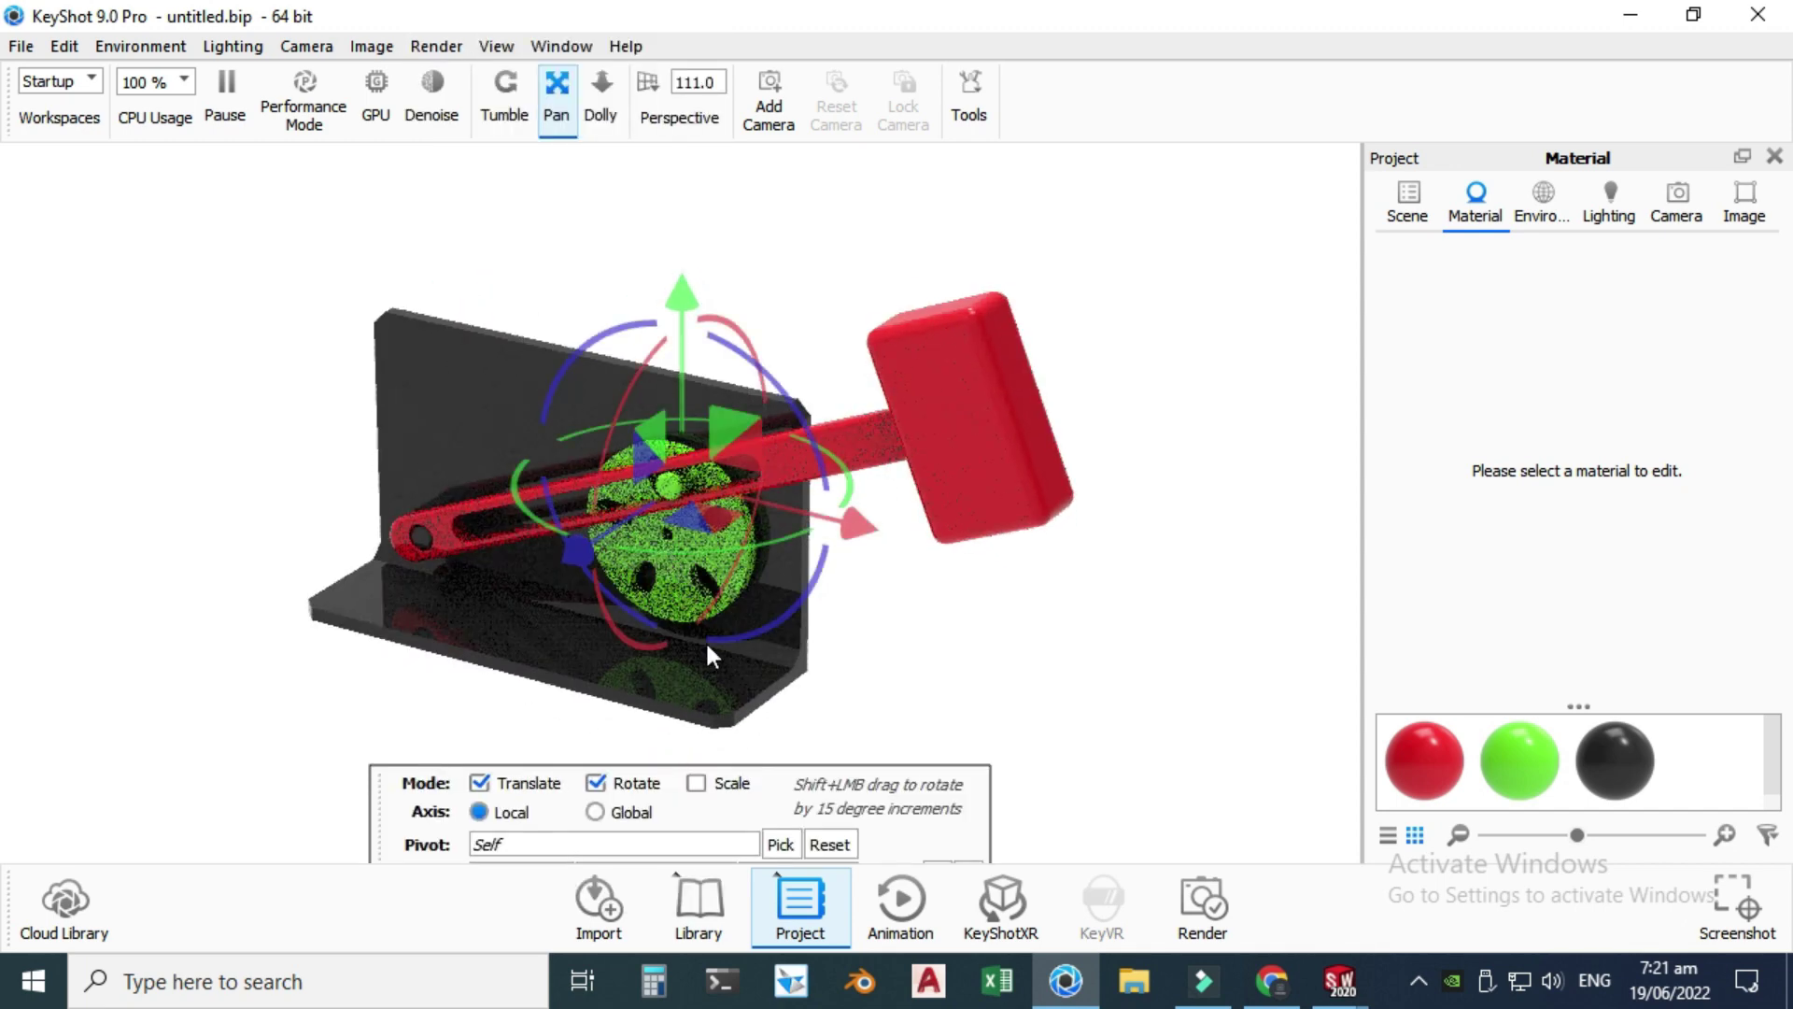
{"action": "left_click_drag", "start_coordinate": [760, 781], "coordinate": [766, 676]}
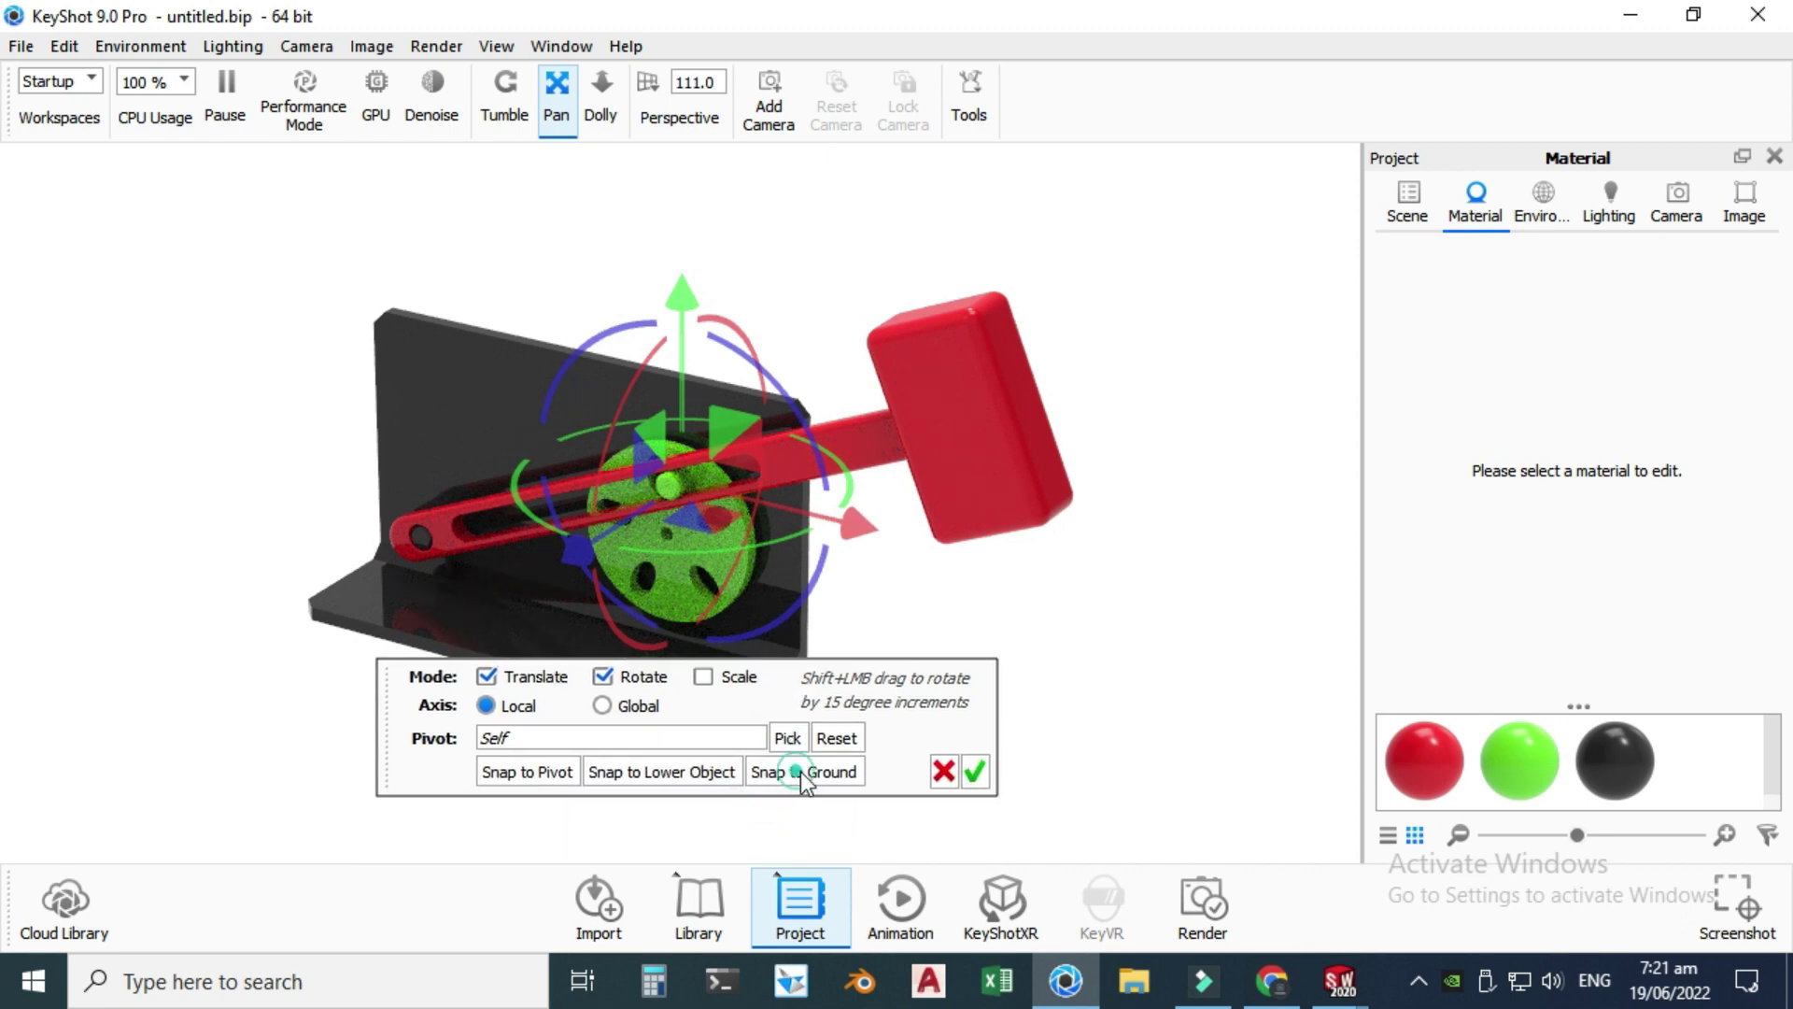
{"action": "left_click", "coordinate": [974, 772]}
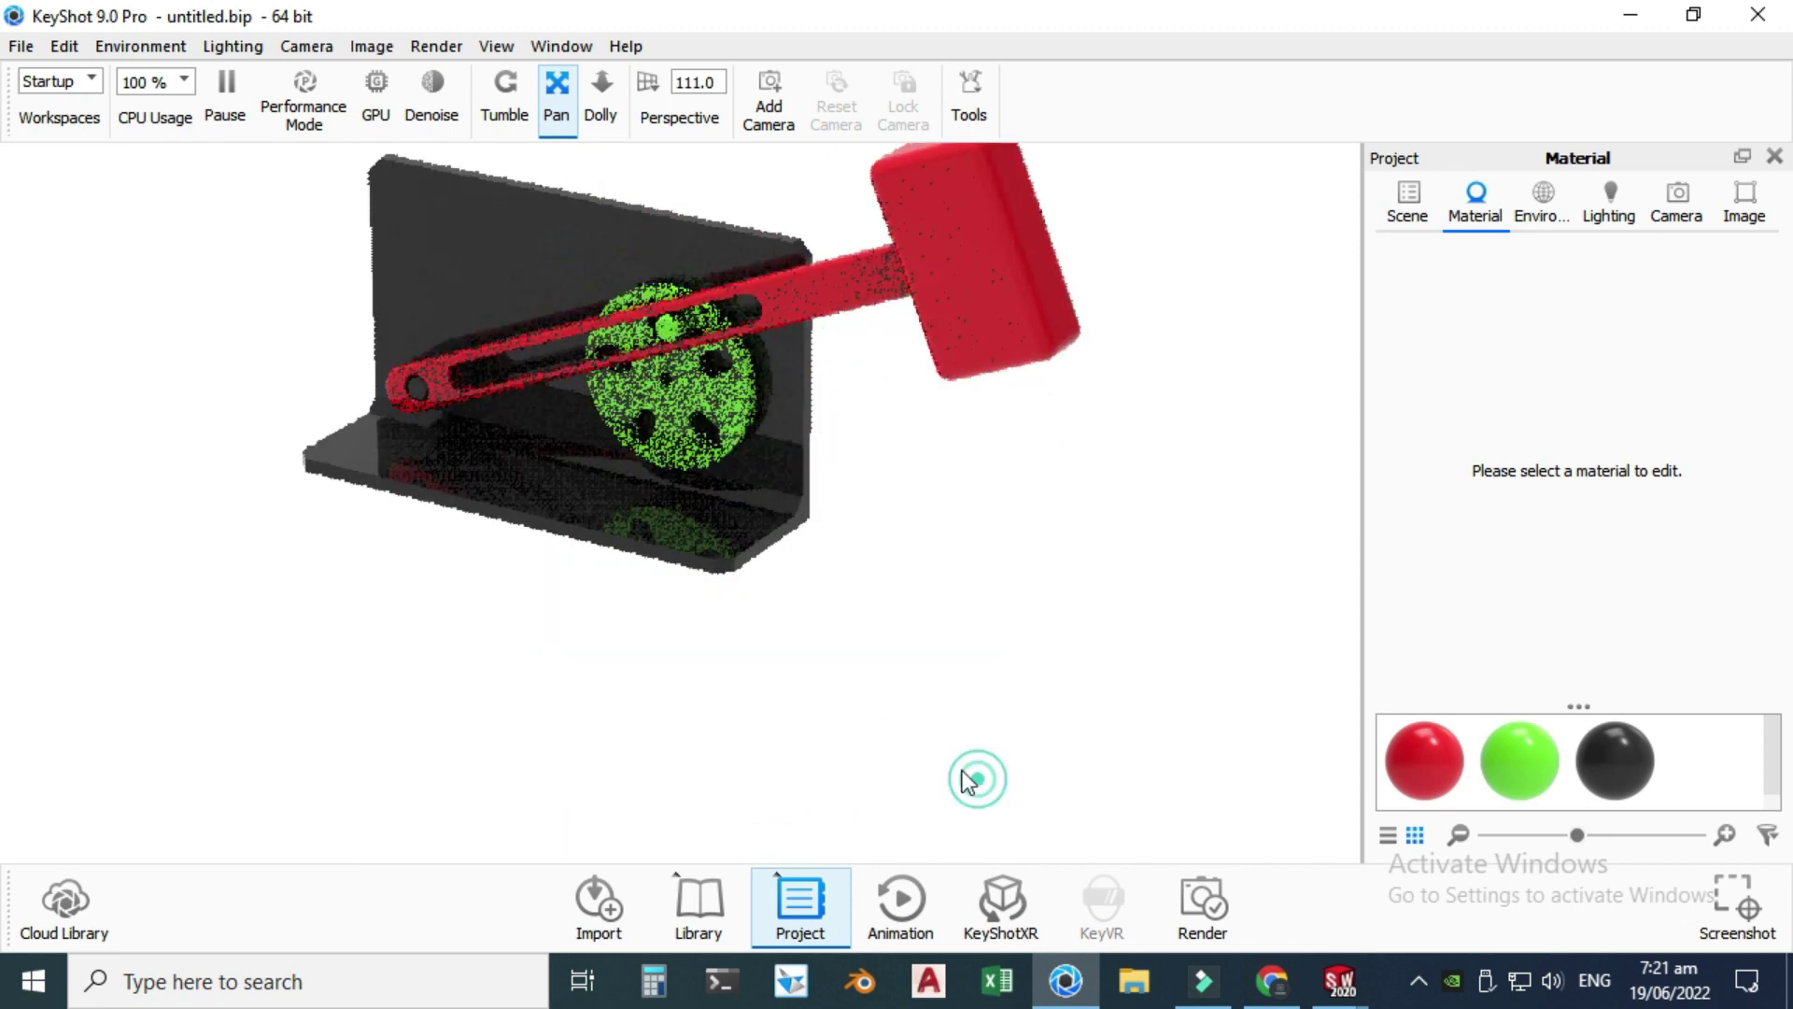
{"action": "left_click", "coordinate": [557, 87]}
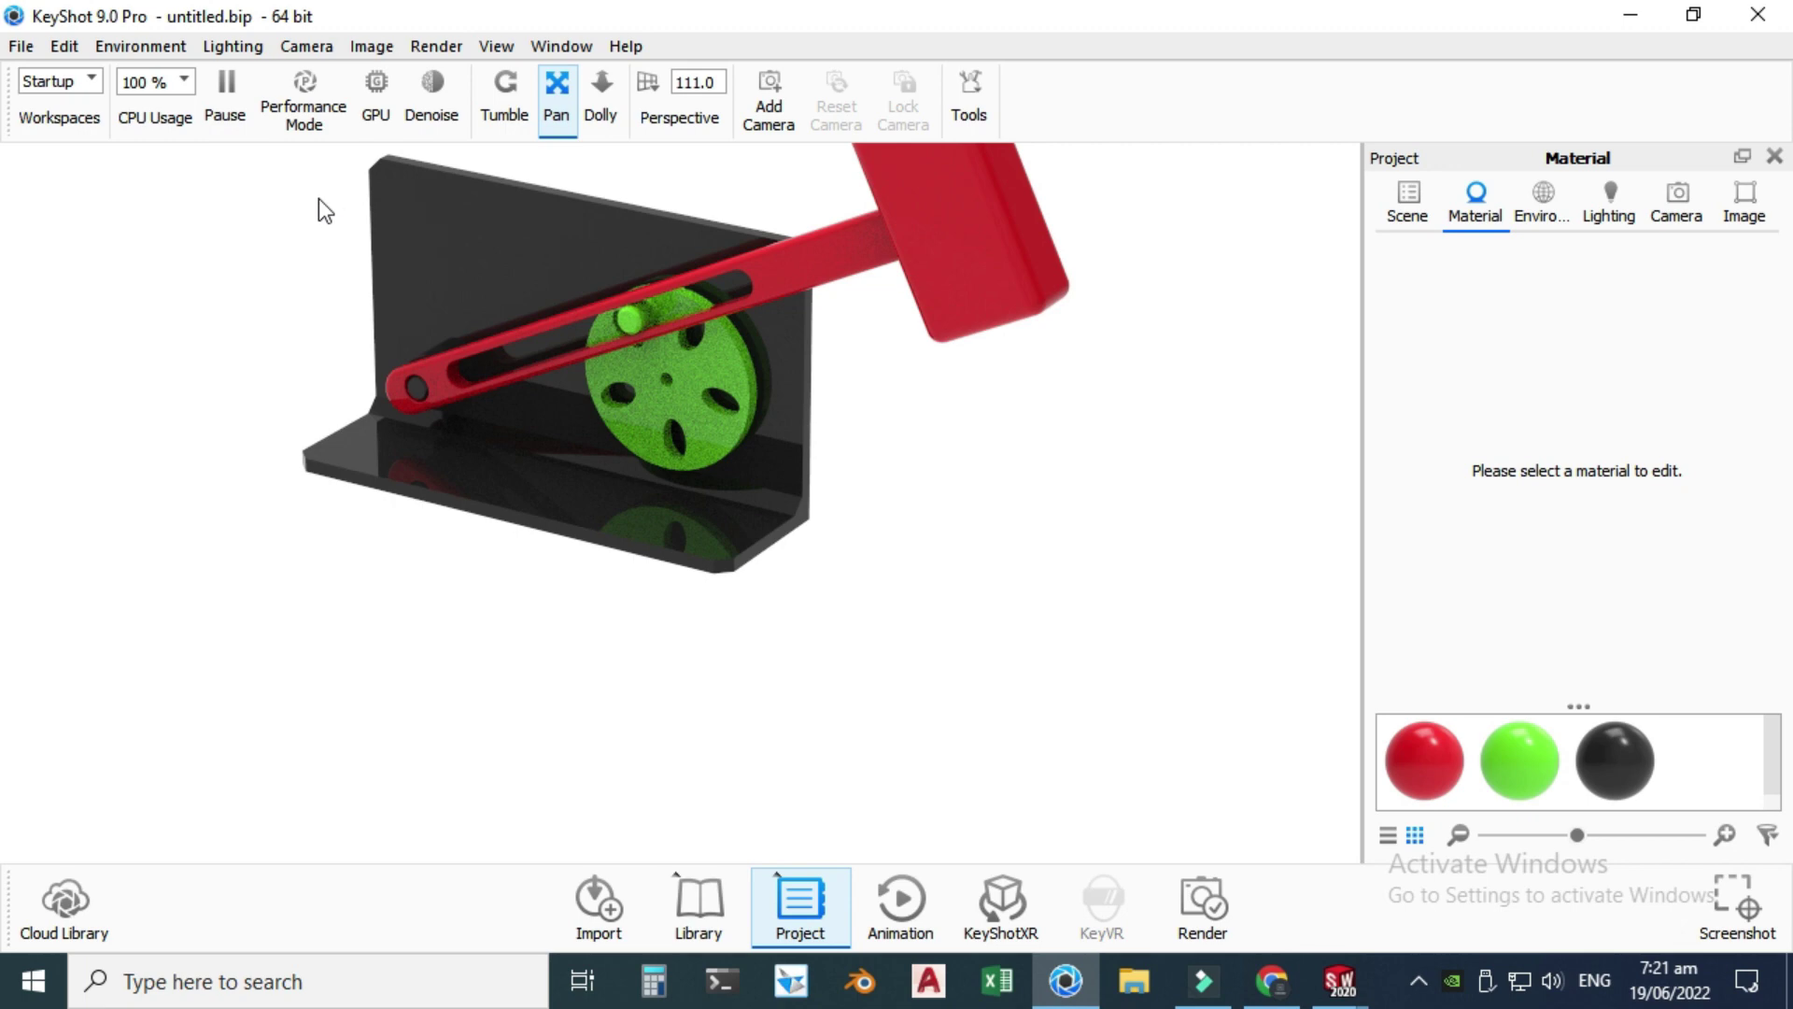
{"action": "right_click", "coordinate": [205, 301]}
{"action": "left_click", "coordinate": [293, 349]}
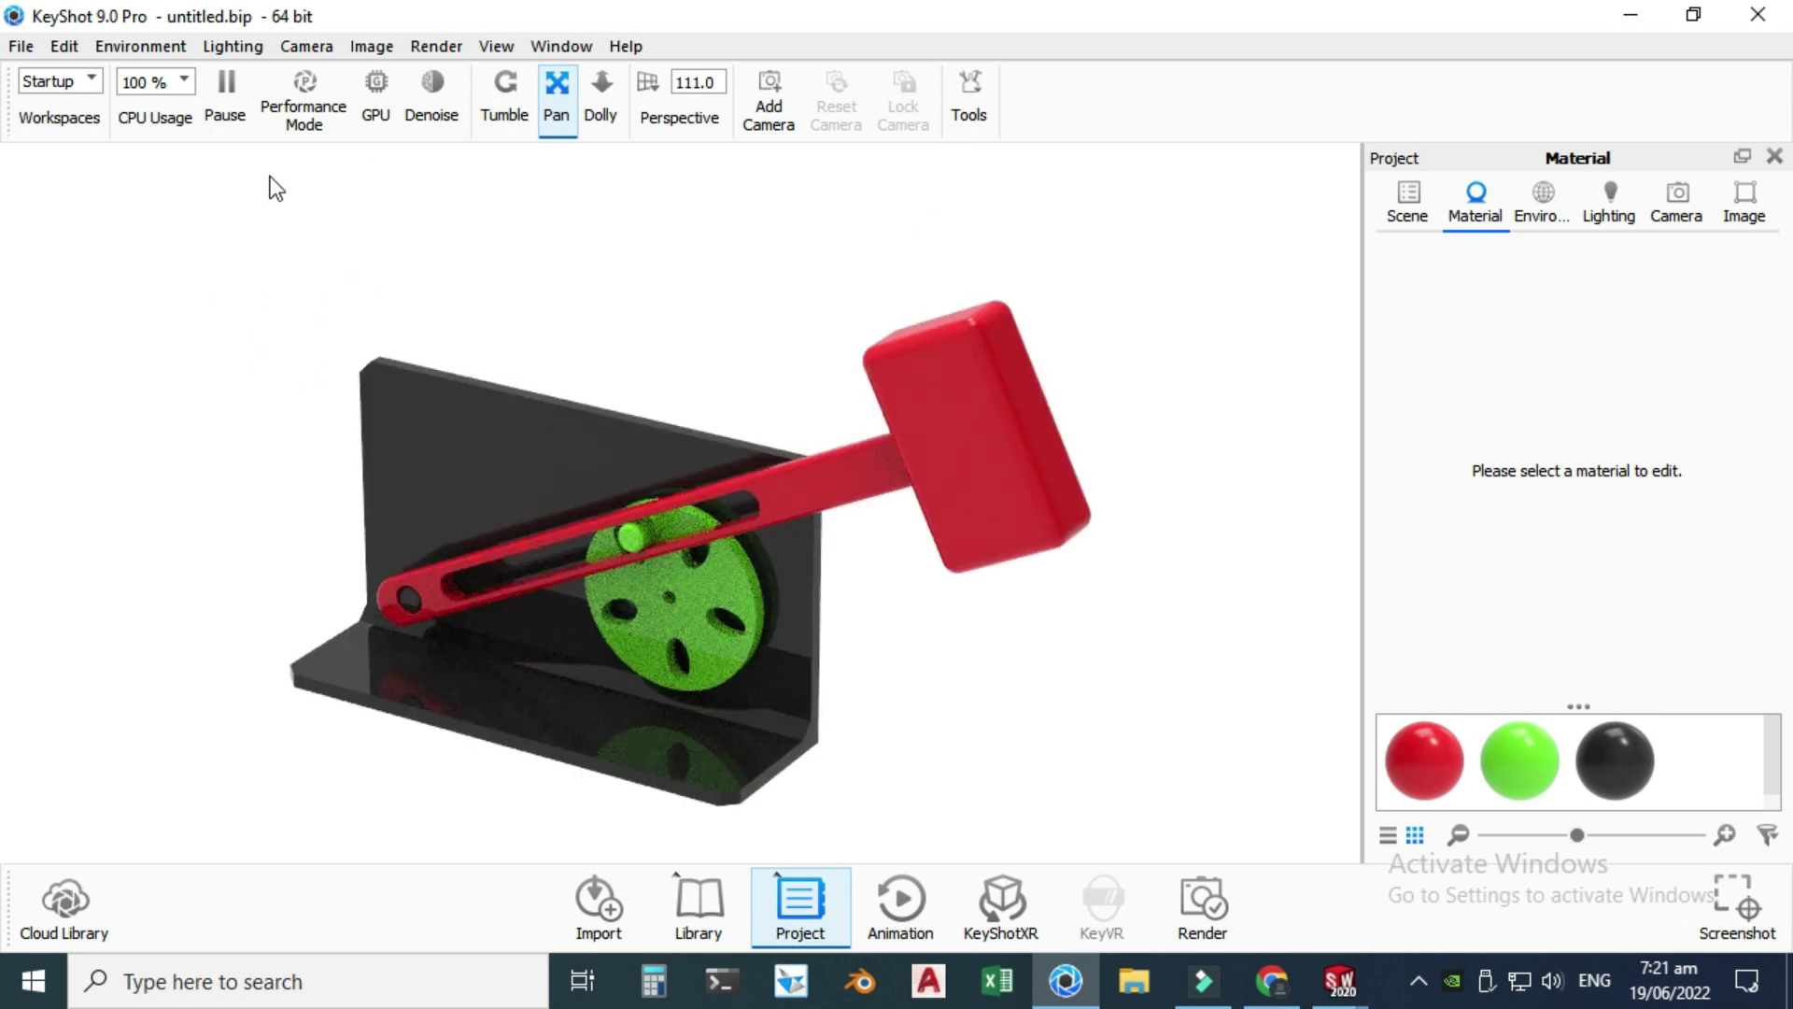
- Unlock the image aspect and the image resolution
{"action": "left_click", "coordinate": [423, 46]}
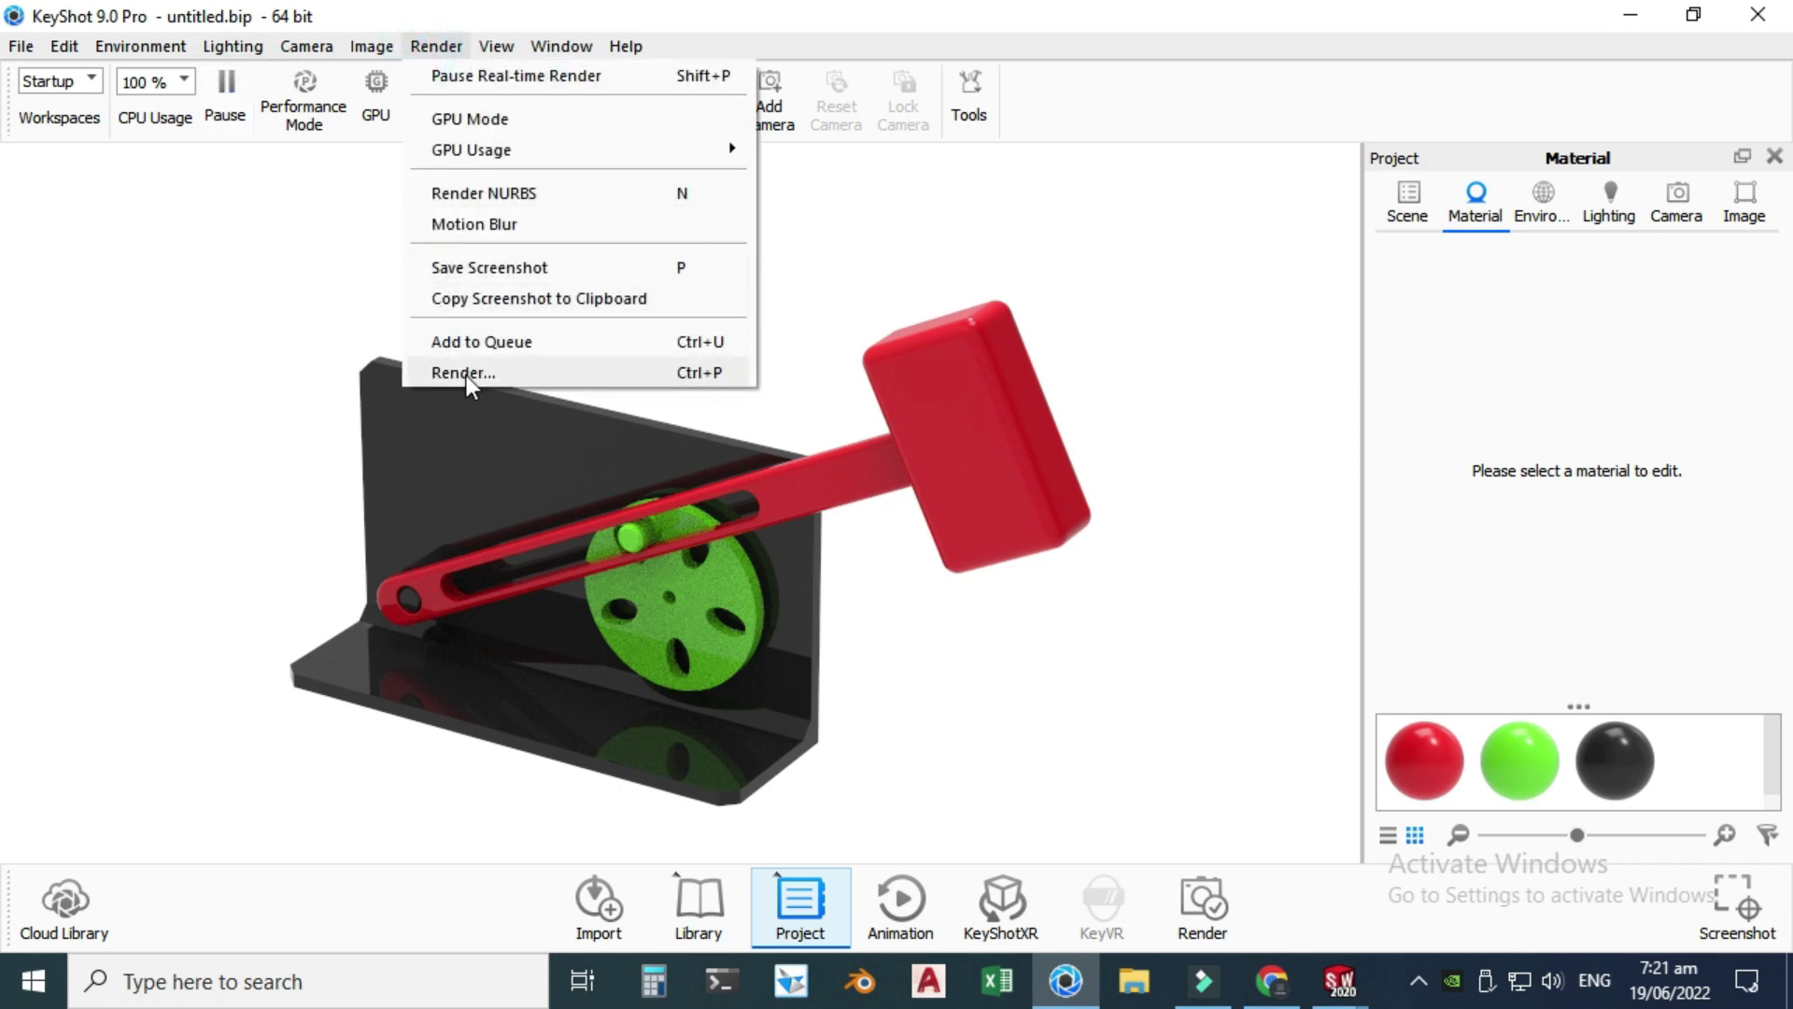
{"action": "left_click", "coordinate": [370, 48]}
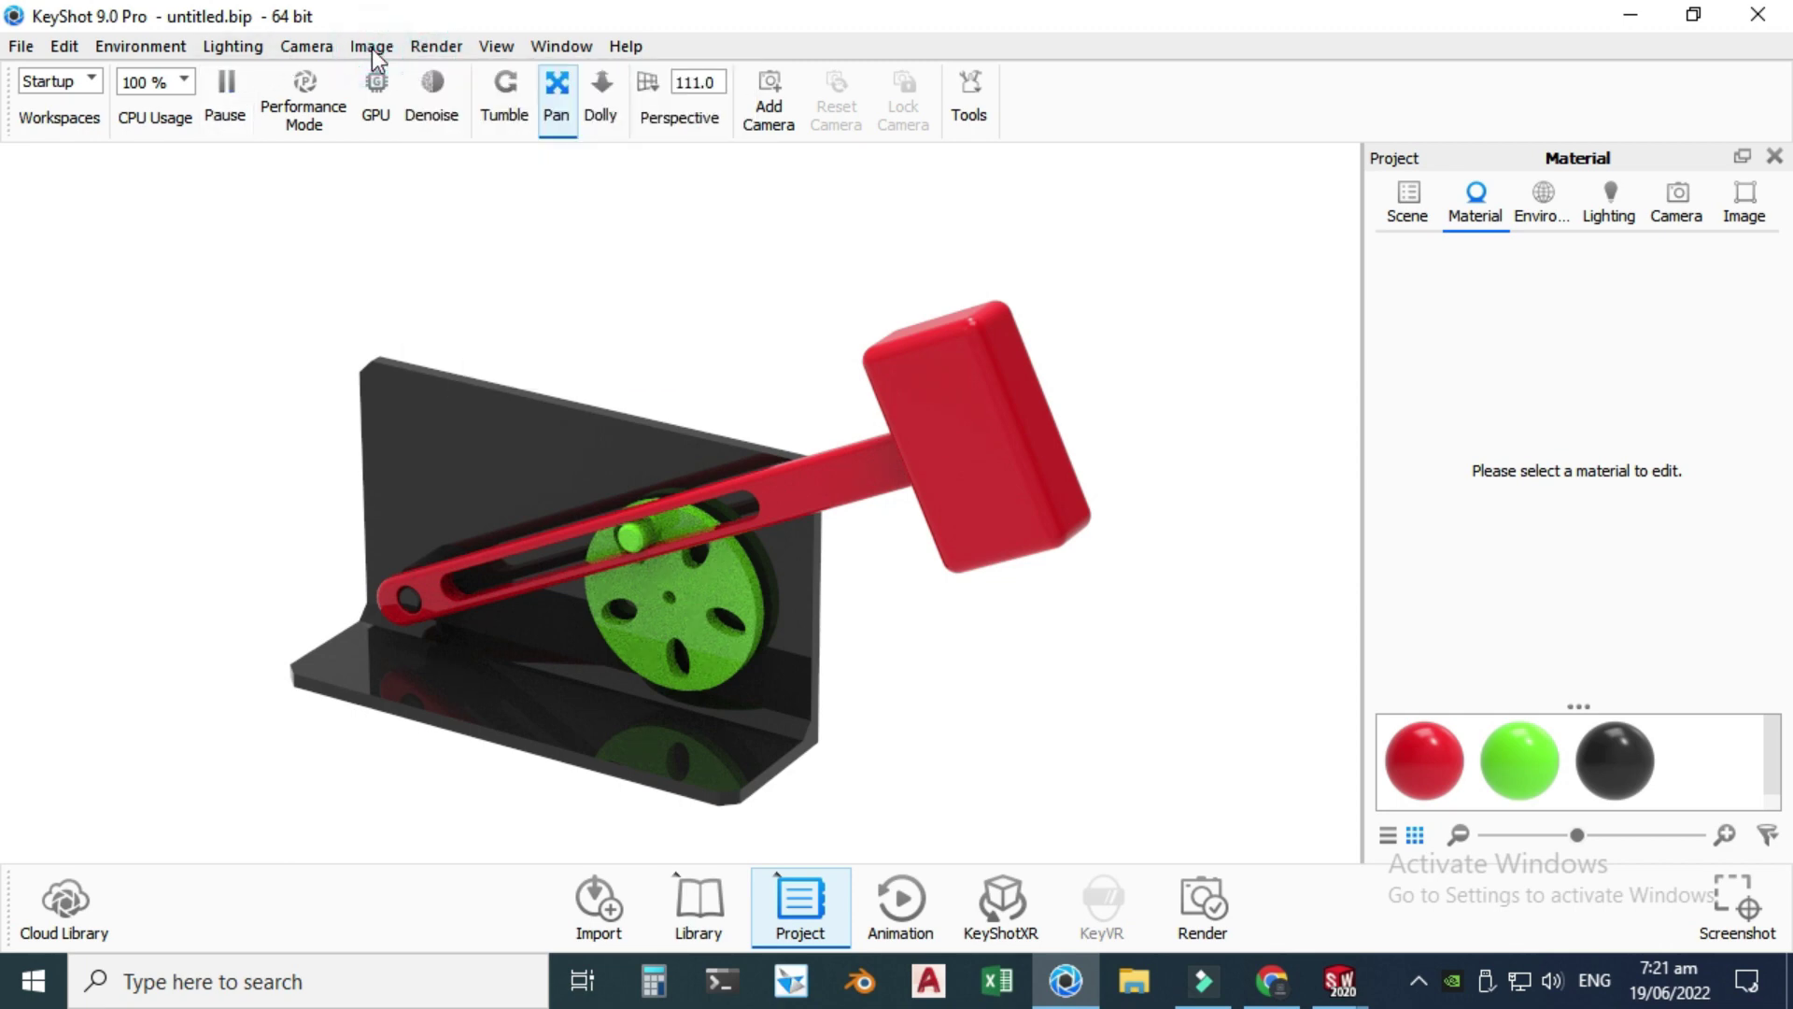
{"action": "left_click", "coordinate": [373, 49]}
{"action": "mouse_move", "coordinate": [402, 84]}
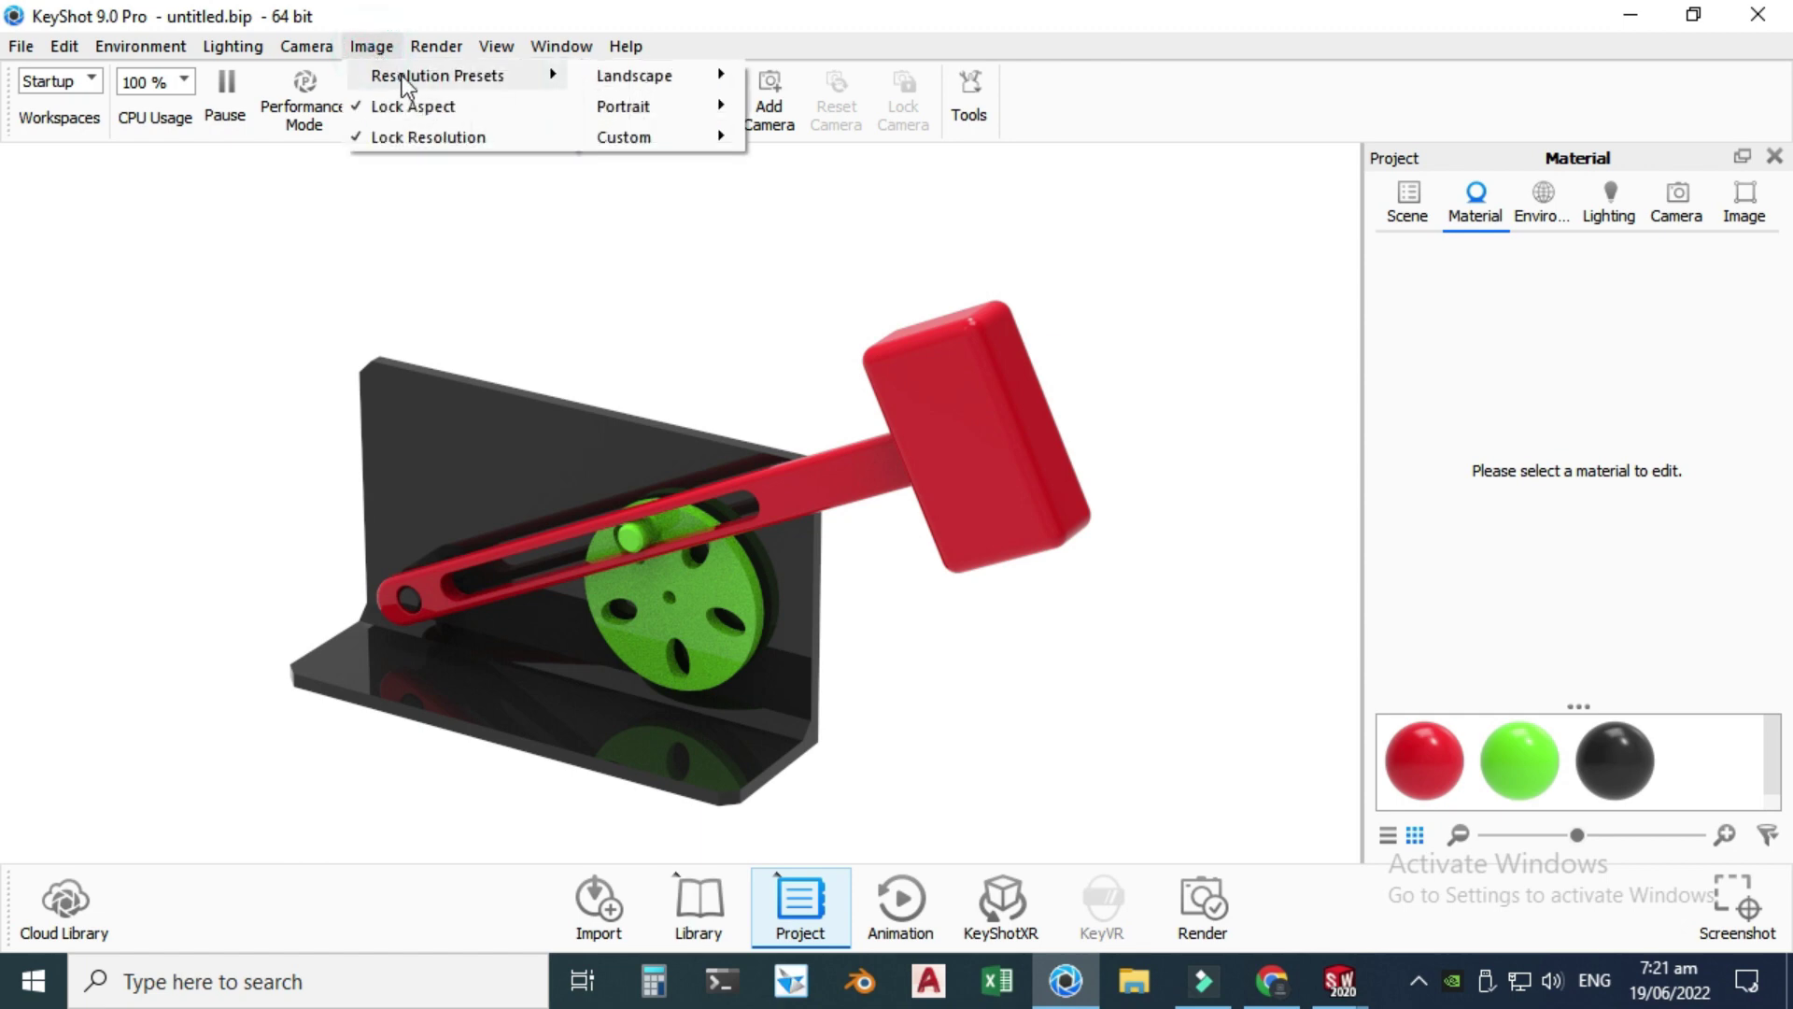
{"action": "mouse_move", "coordinate": [635, 74]}
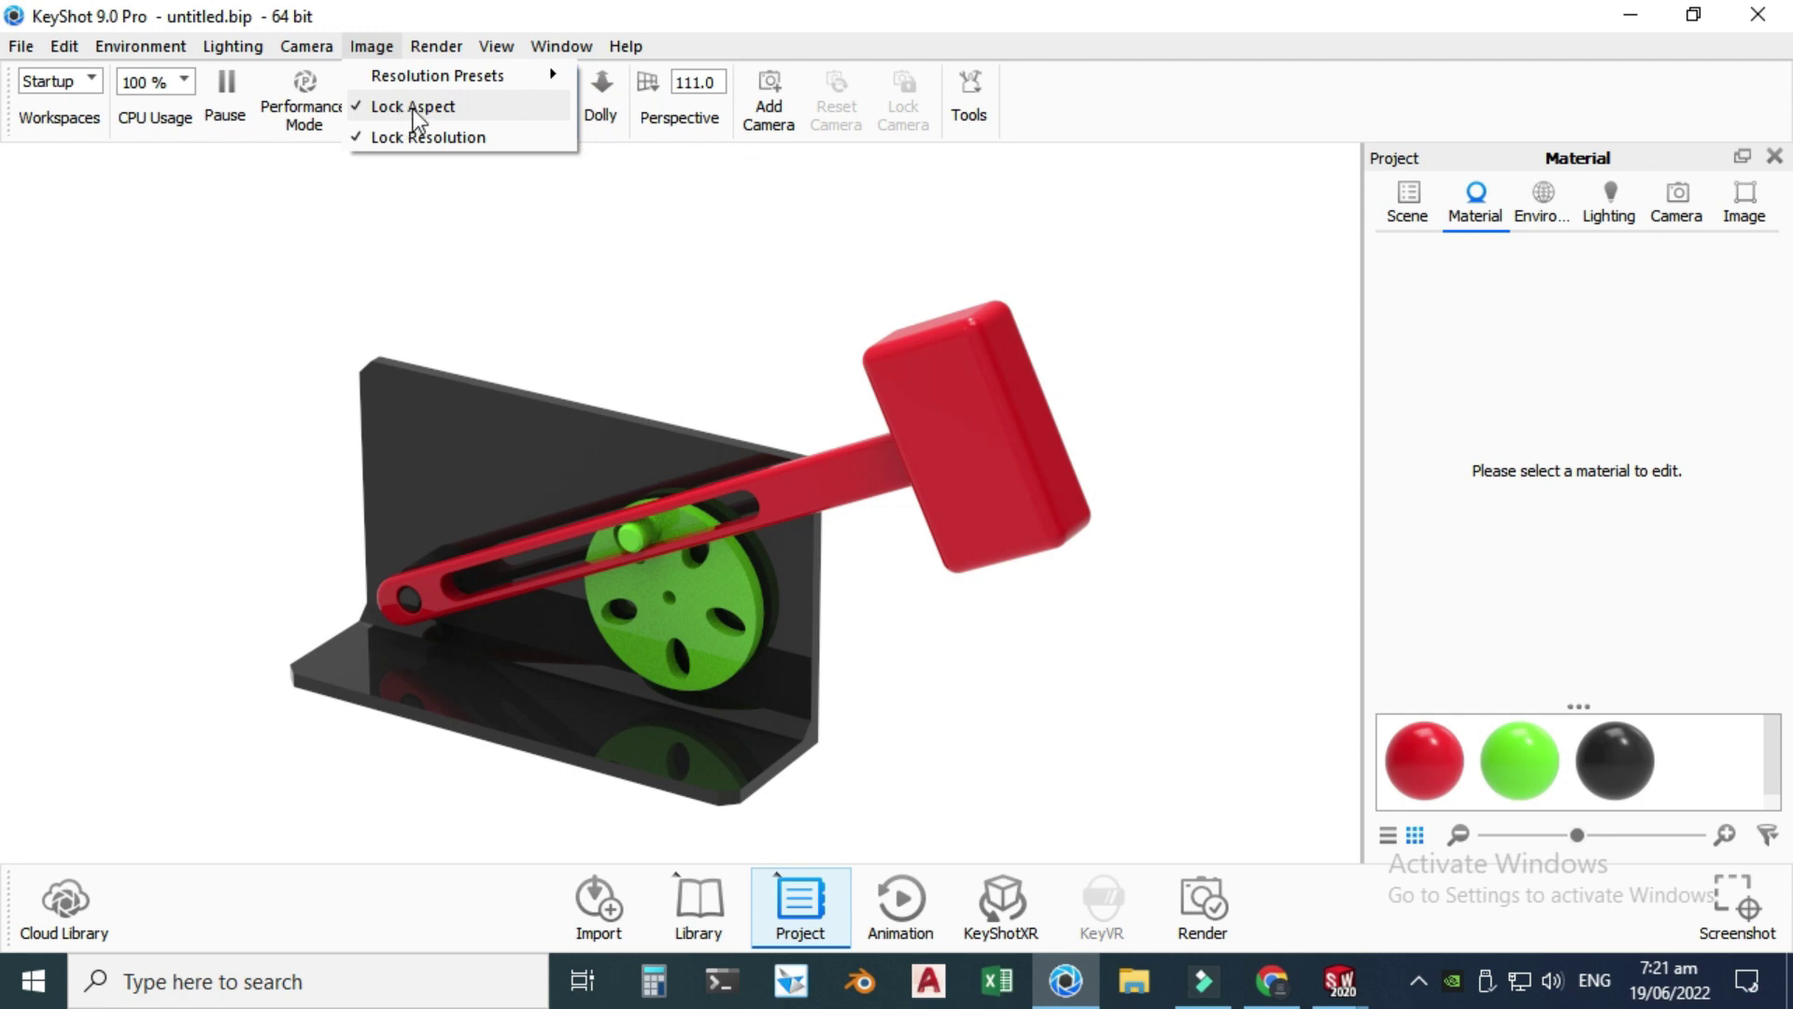
{"action": "left_click", "coordinate": [413, 112]}
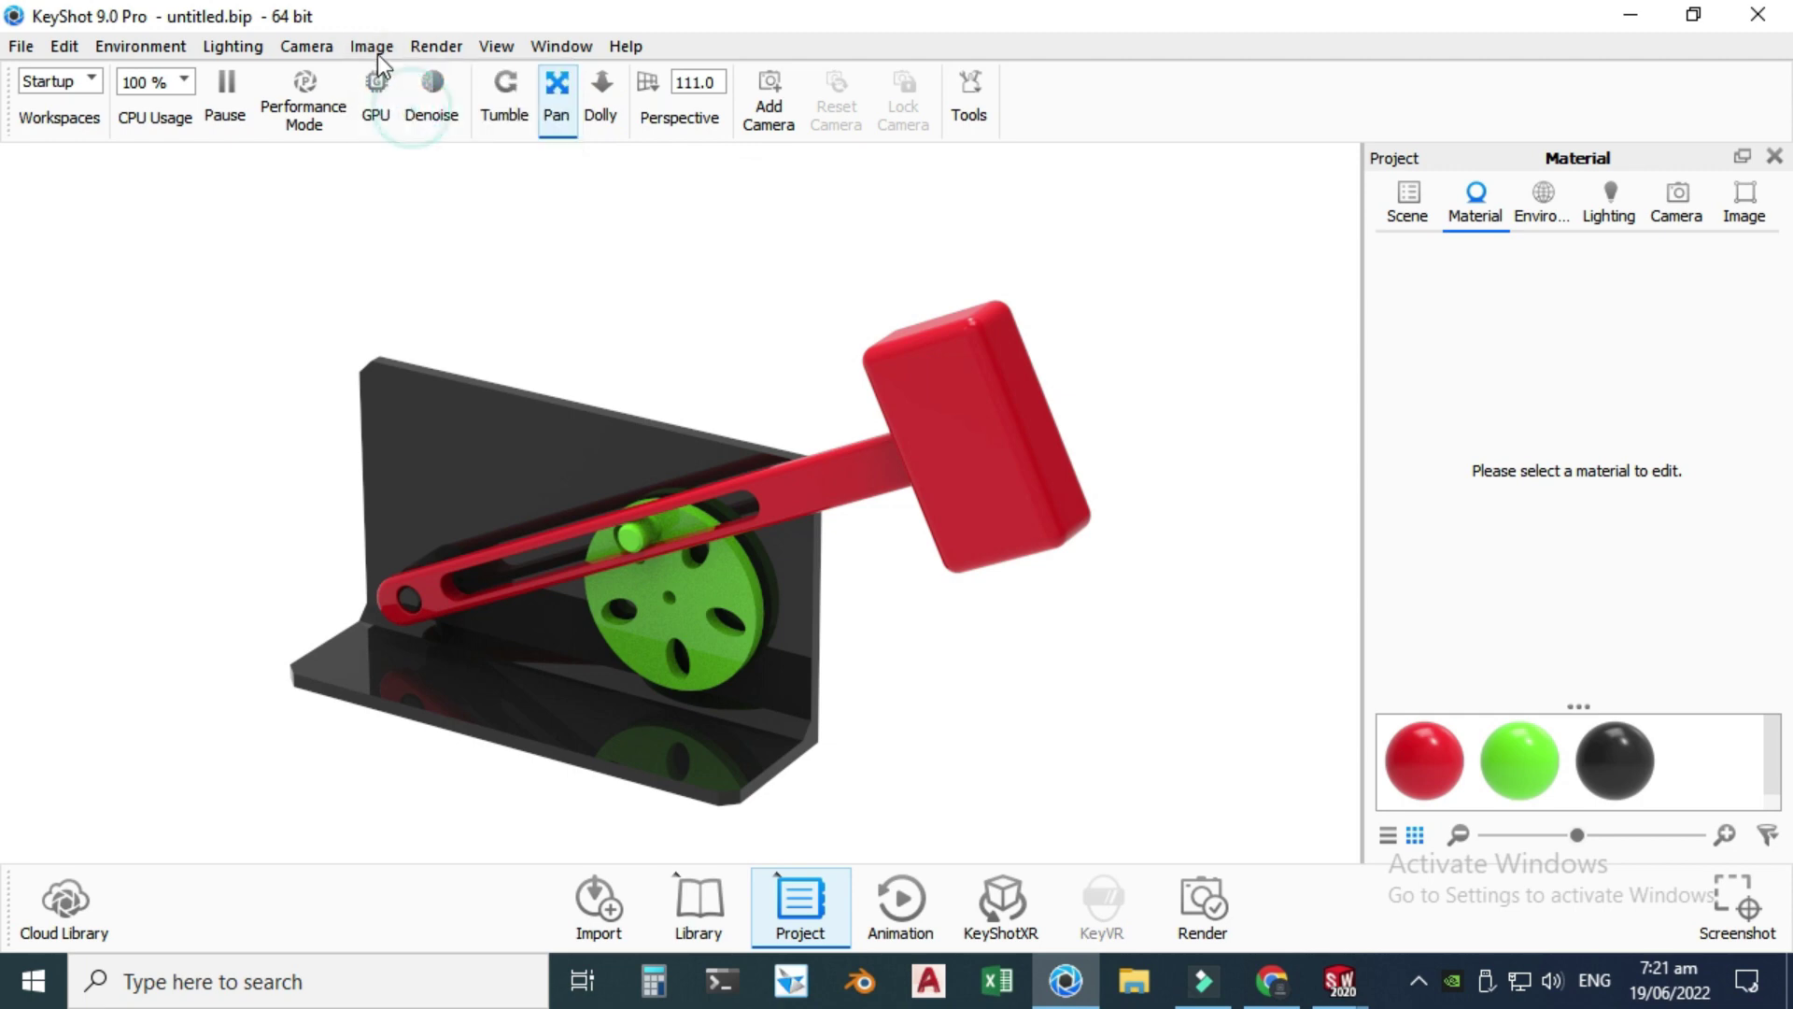
{"action": "left_click", "coordinate": [371, 46]}
{"action": "left_click", "coordinate": [388, 137]}
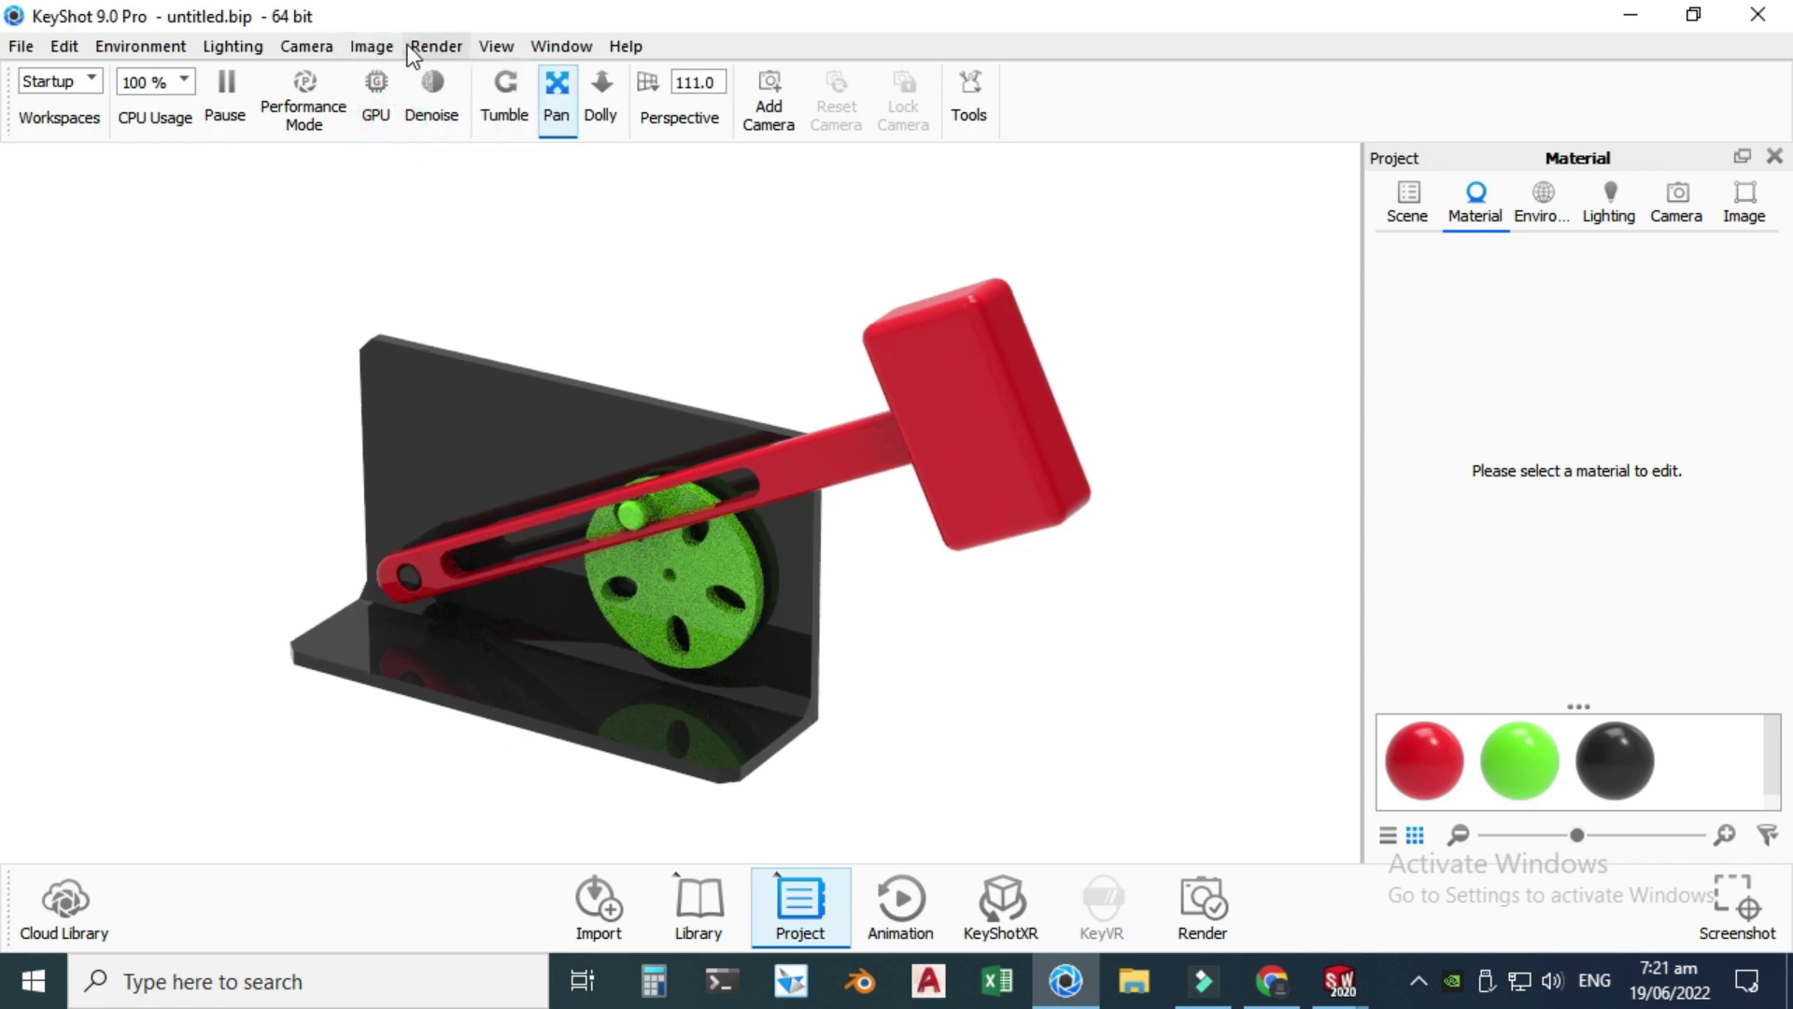
- Apply the landscape resolution preset of 1280 x 720 to the image
{"action": "left_click", "coordinate": [371, 46]}
{"action": "left_click", "coordinate": [399, 76]}
{"action": "left_click", "coordinate": [653, 84]}
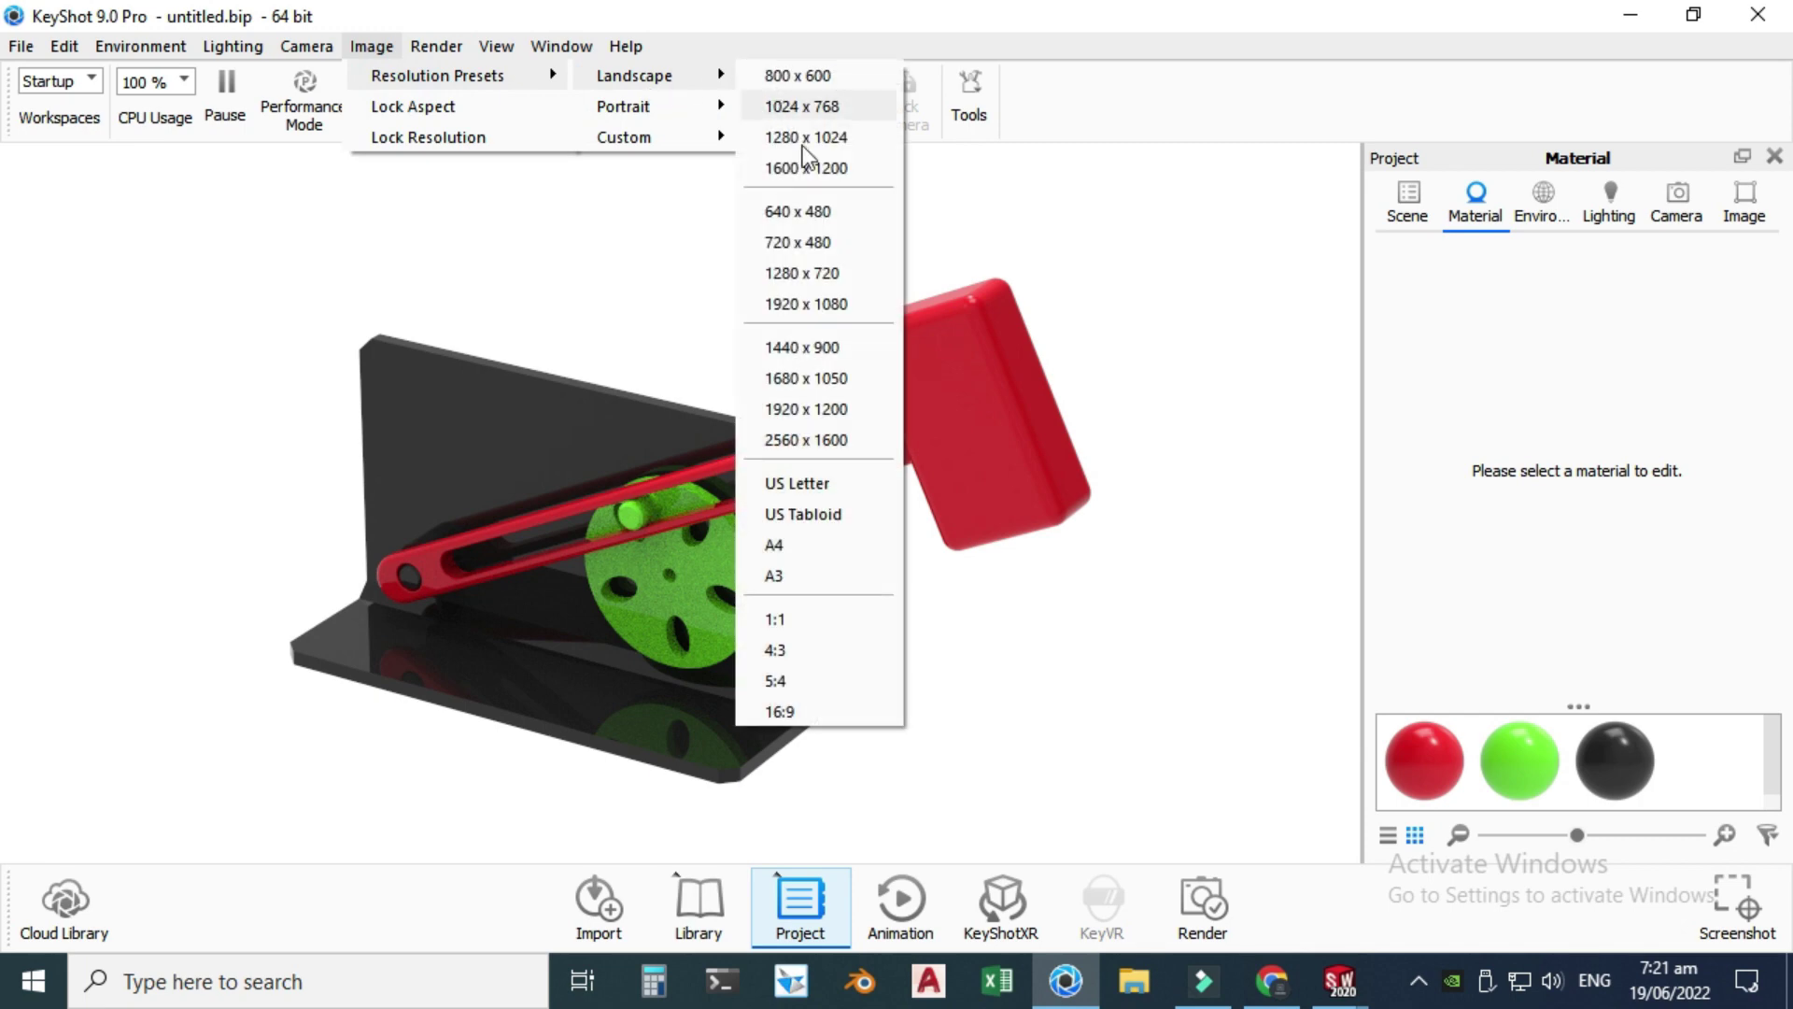
{"action": "left_click", "coordinate": [808, 272]}
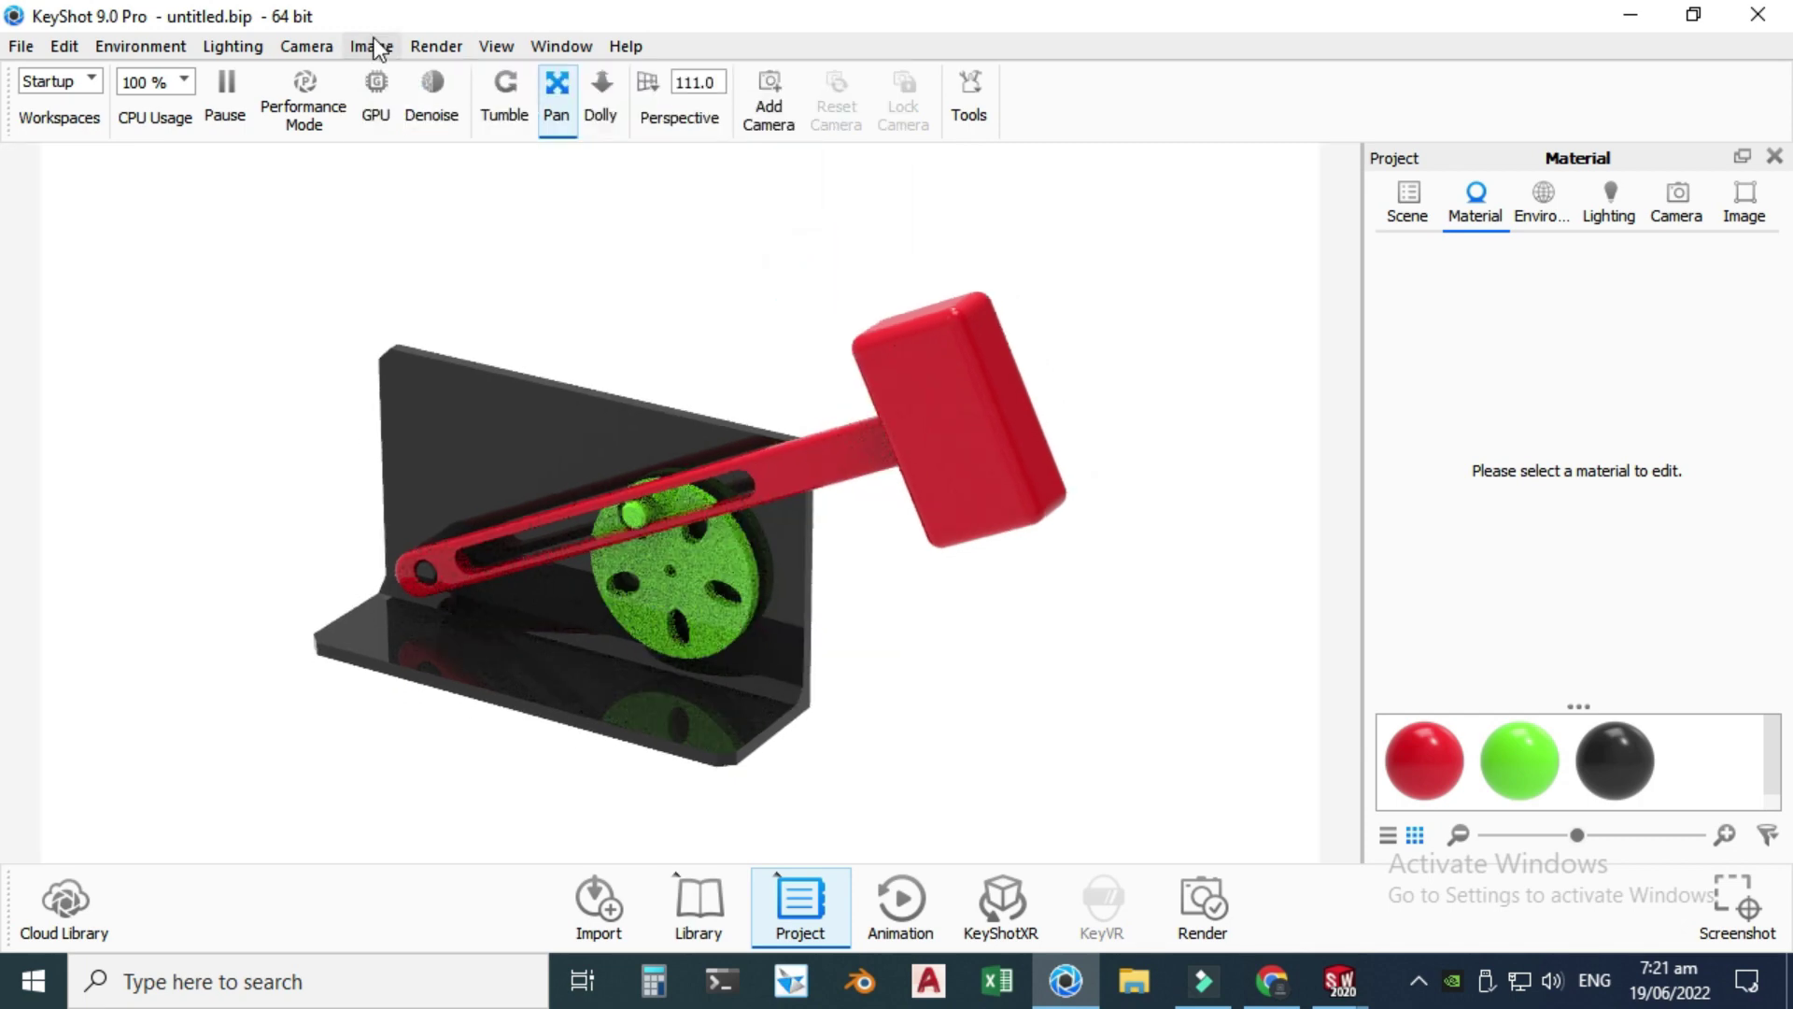
- Open the render settings and set the maximum samples to 64 in the quality options
{"action": "left_click", "coordinate": [432, 49]}
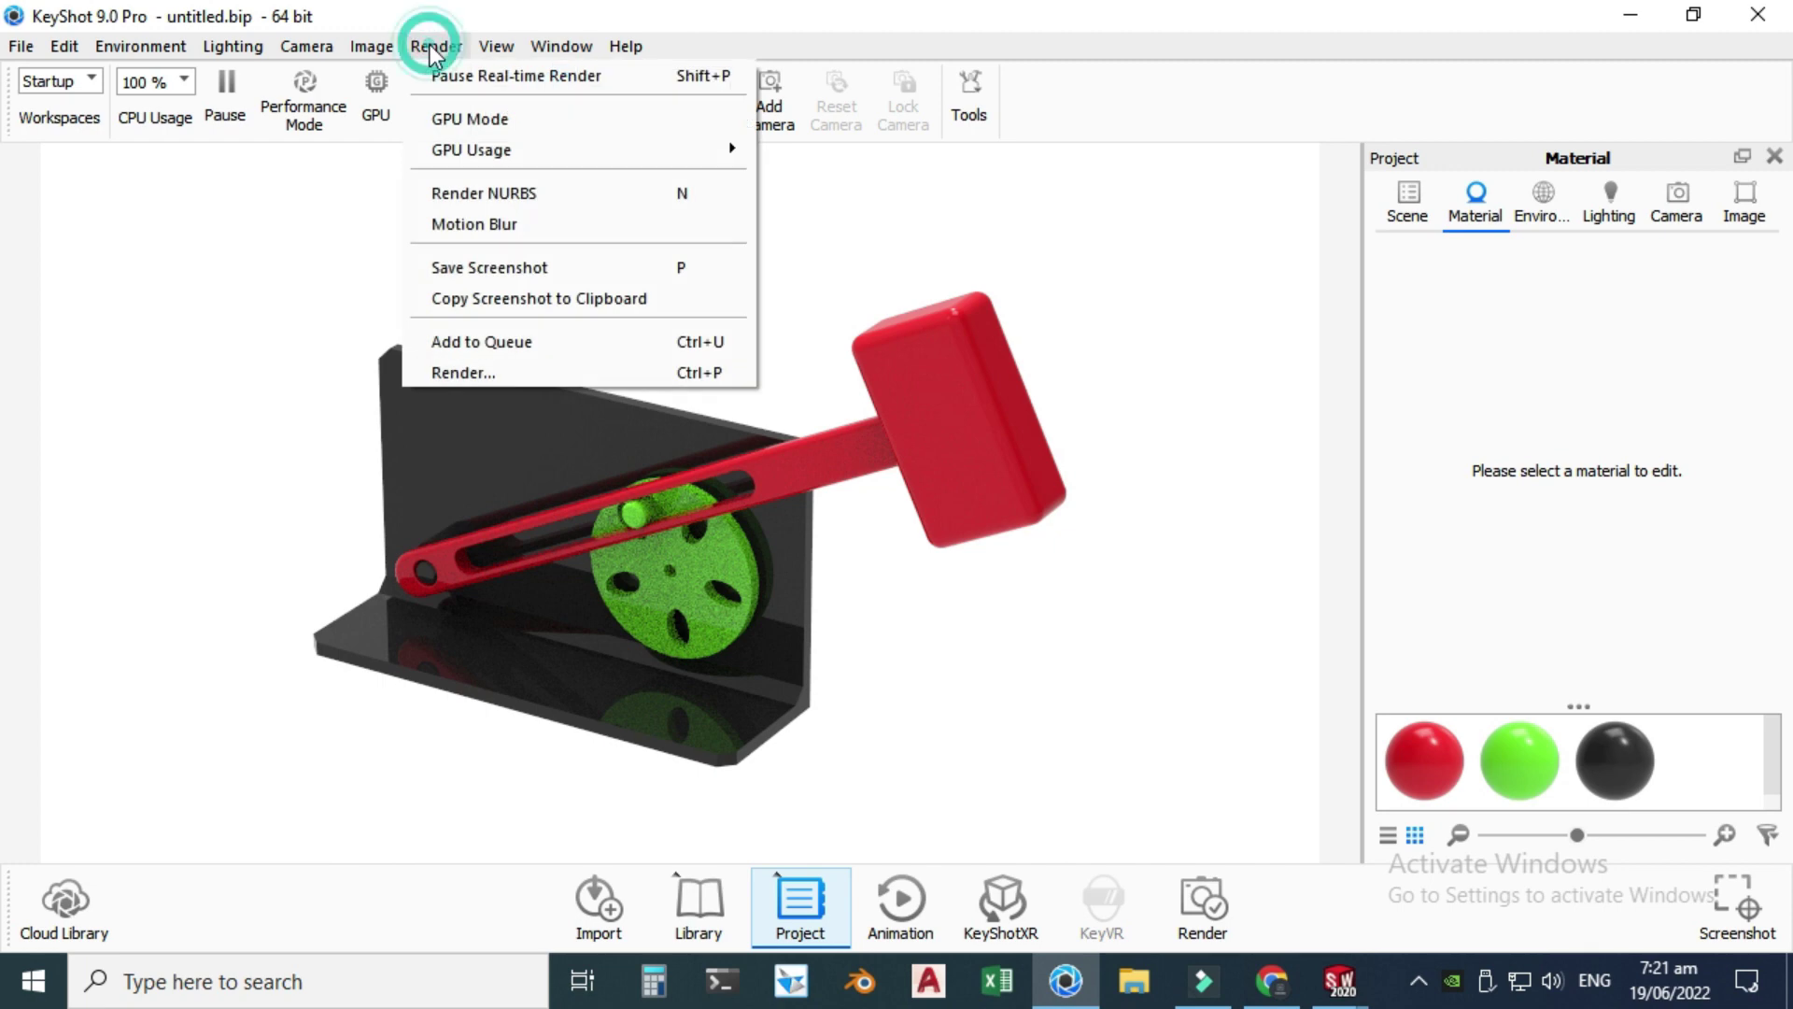
{"action": "left_click", "coordinate": [491, 375]}
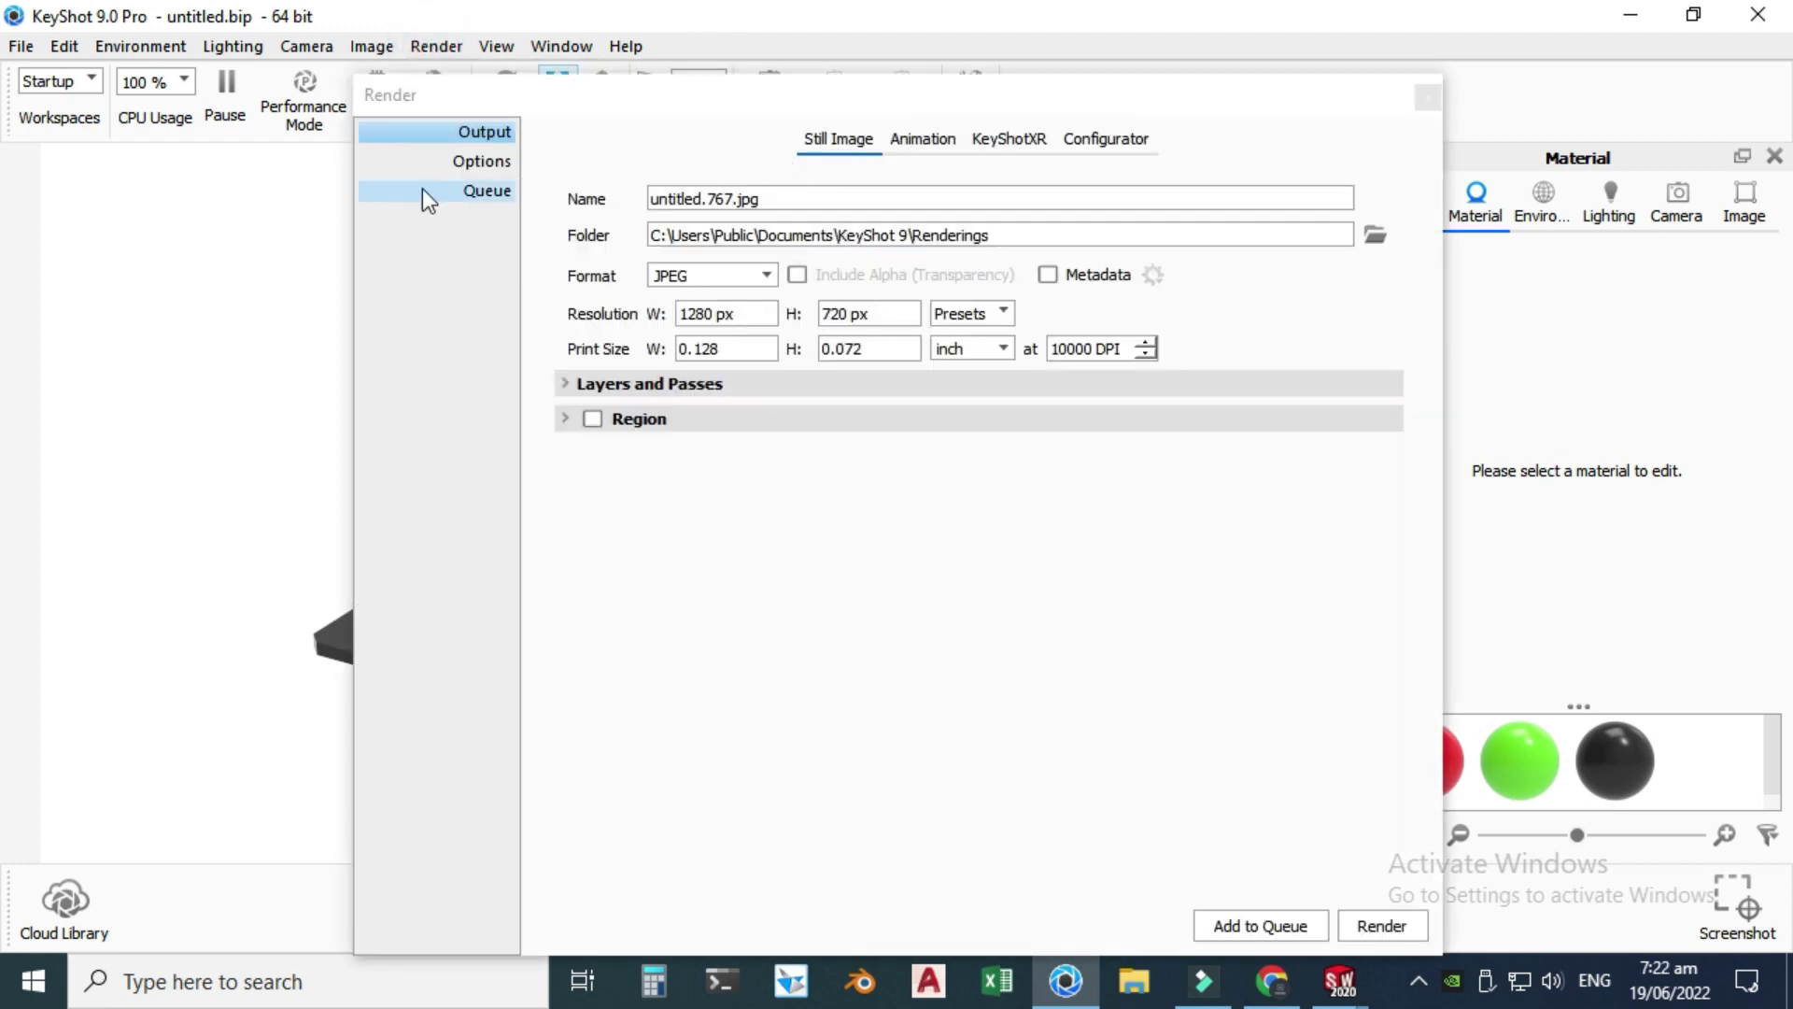
{"action": "left_click", "coordinate": [443, 160]}
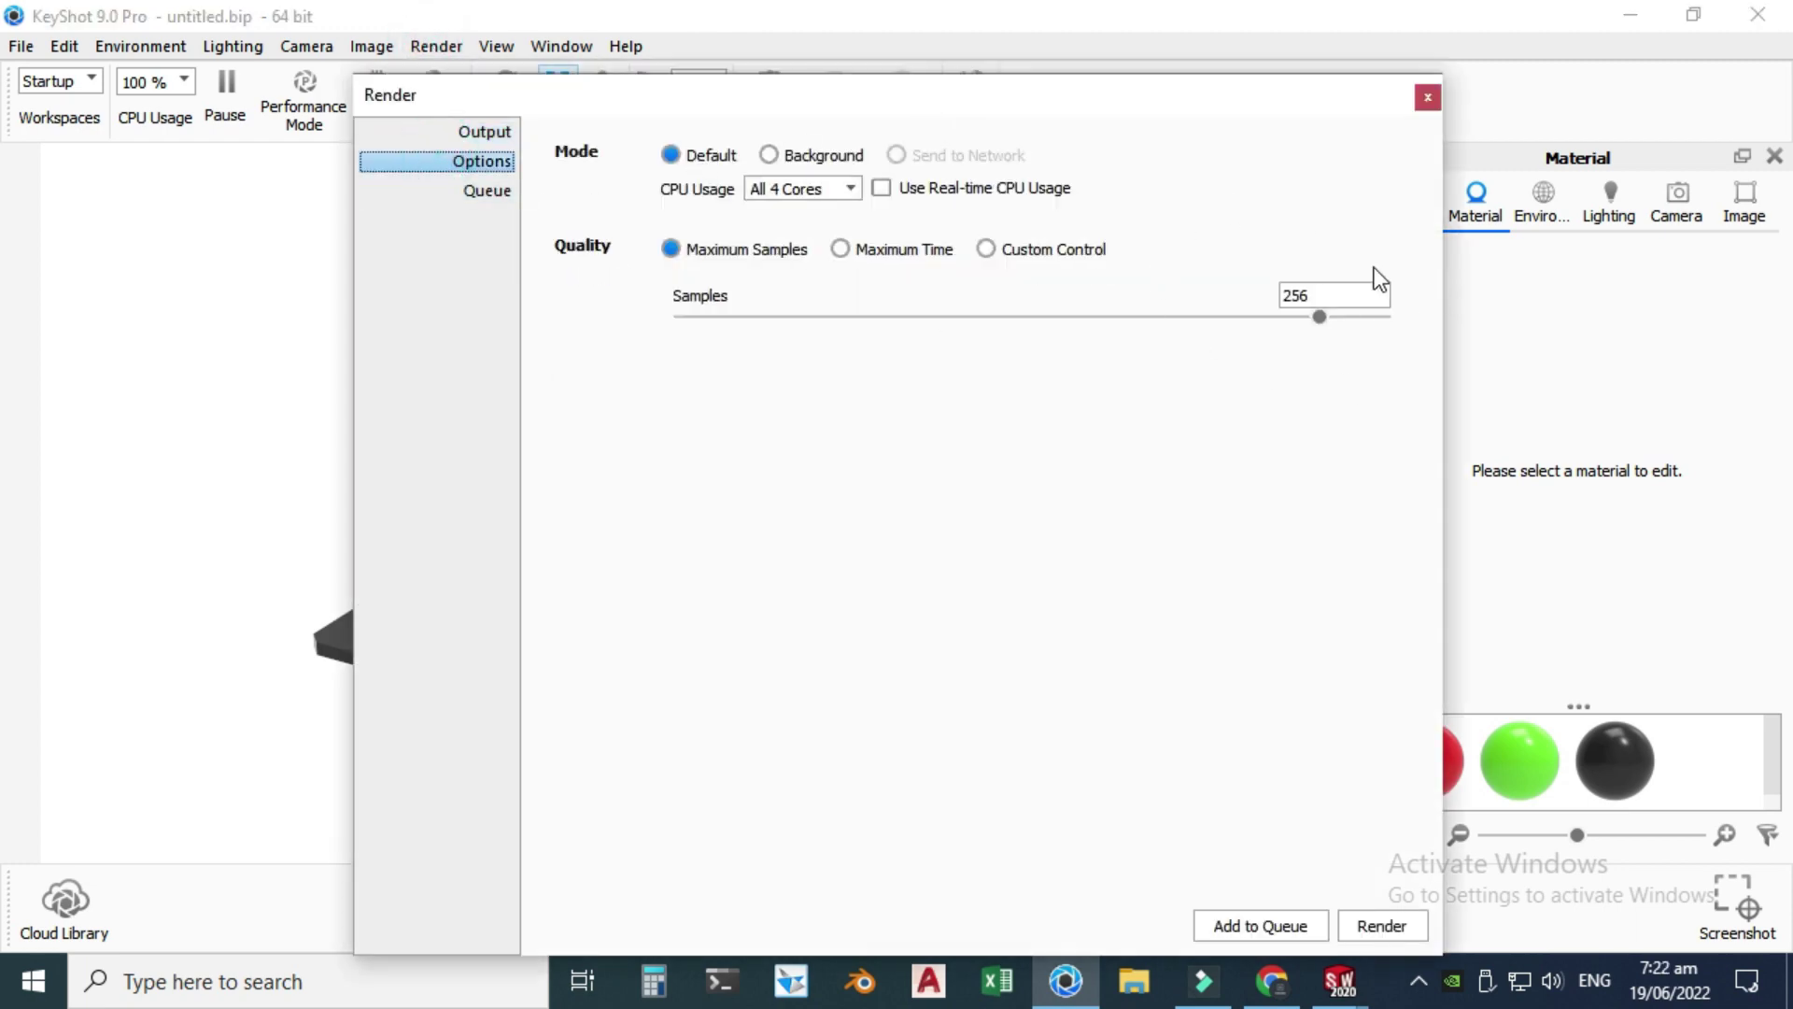
{"action": "double_click", "coordinate": [1310, 295]}
{"action": "type", "text": "64"}
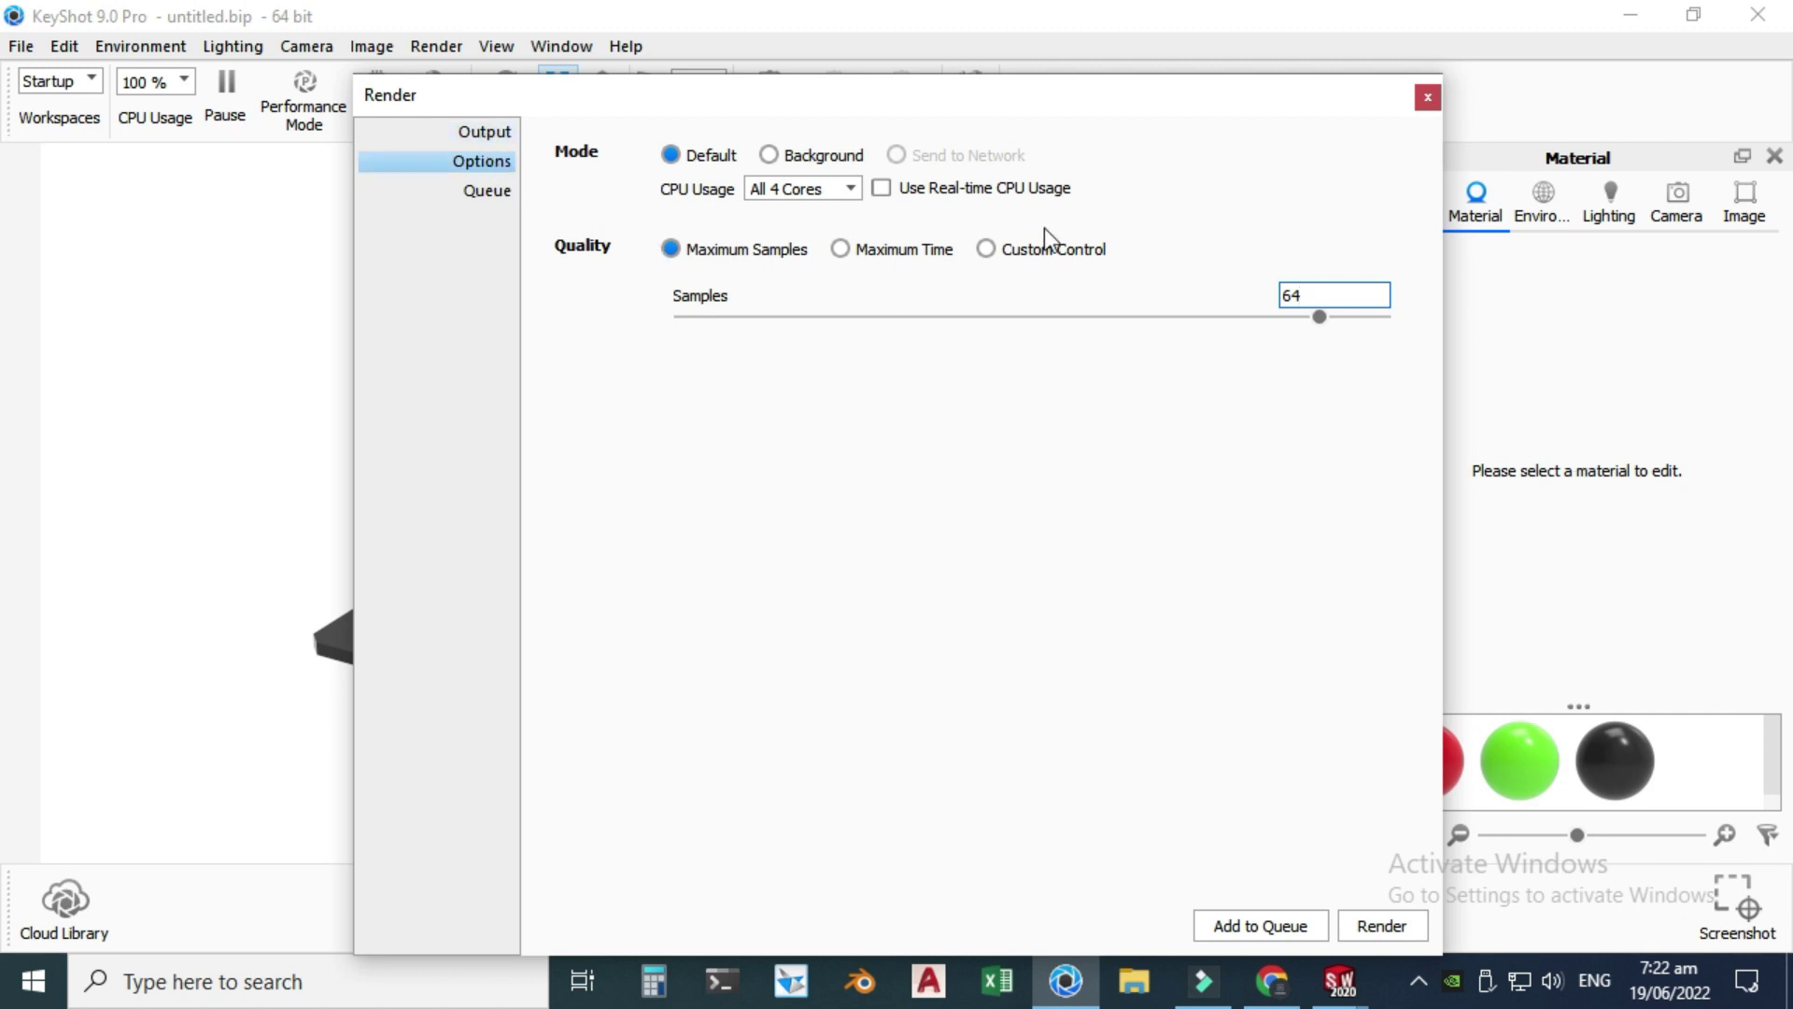
- Set the still image output's print resolution to 300 DPI
{"action": "left_click", "coordinate": [472, 133]}
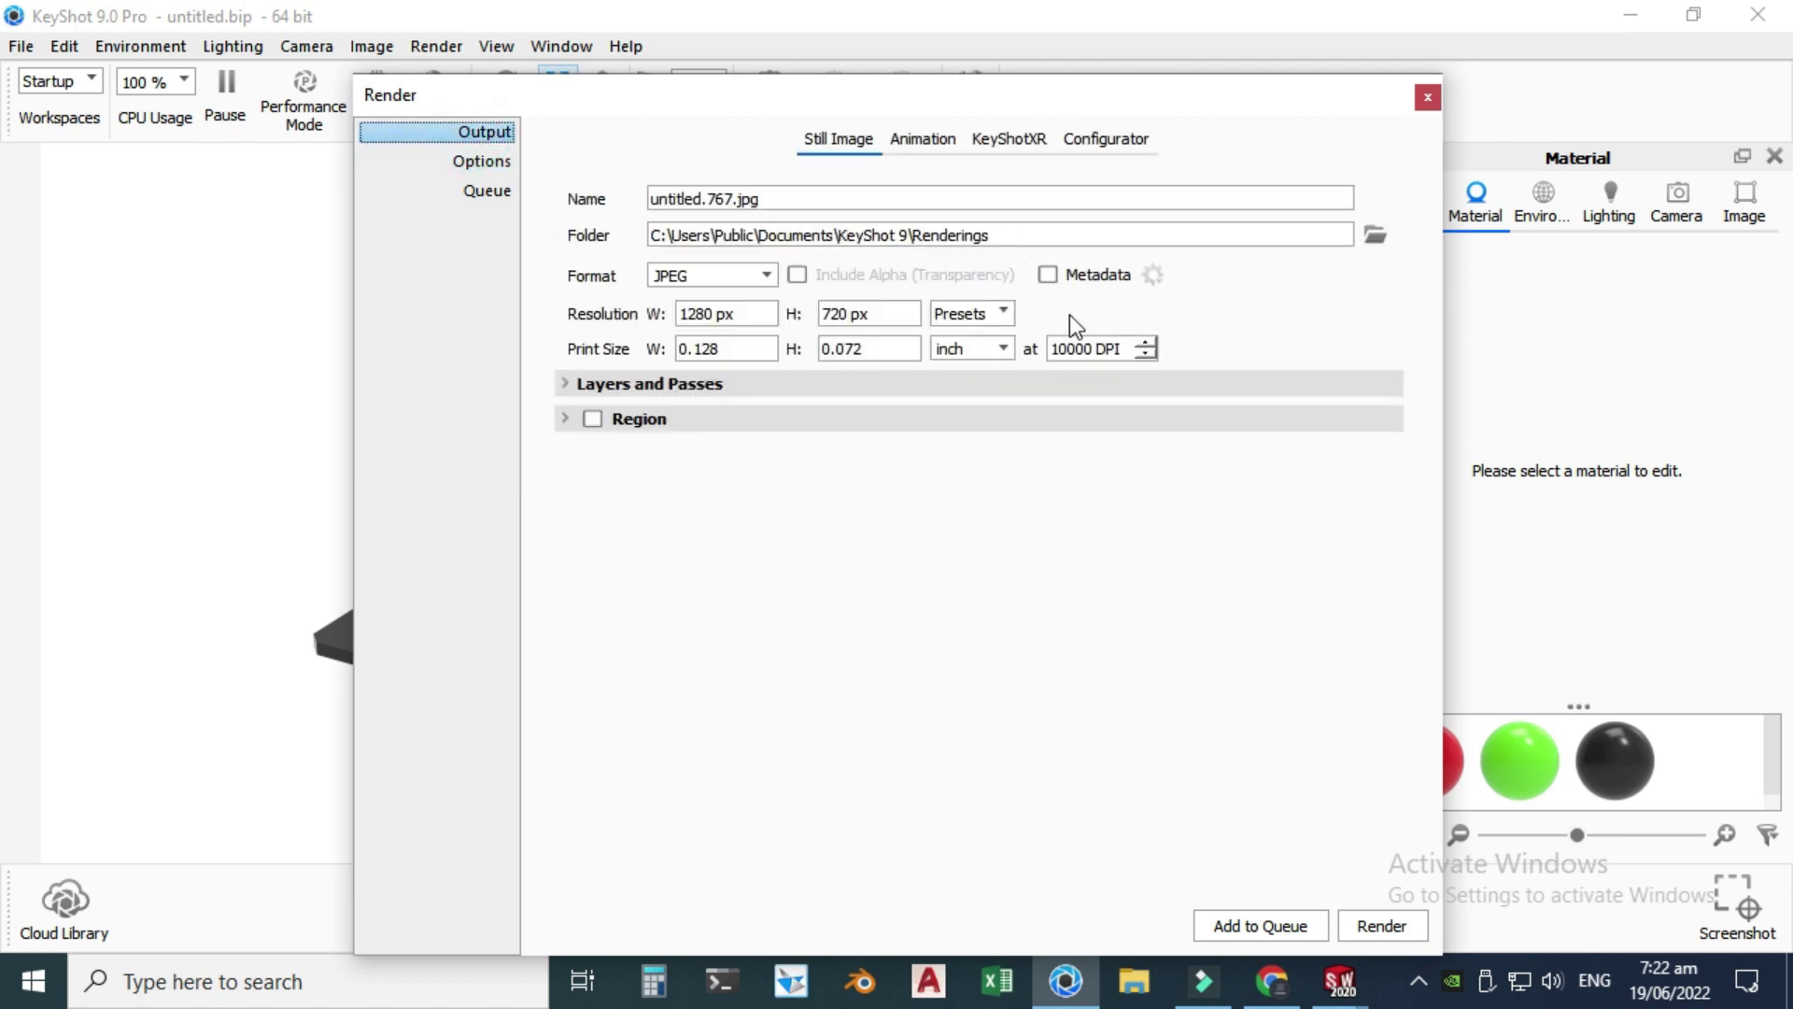
{"action": "left_click", "coordinate": [1088, 347]}
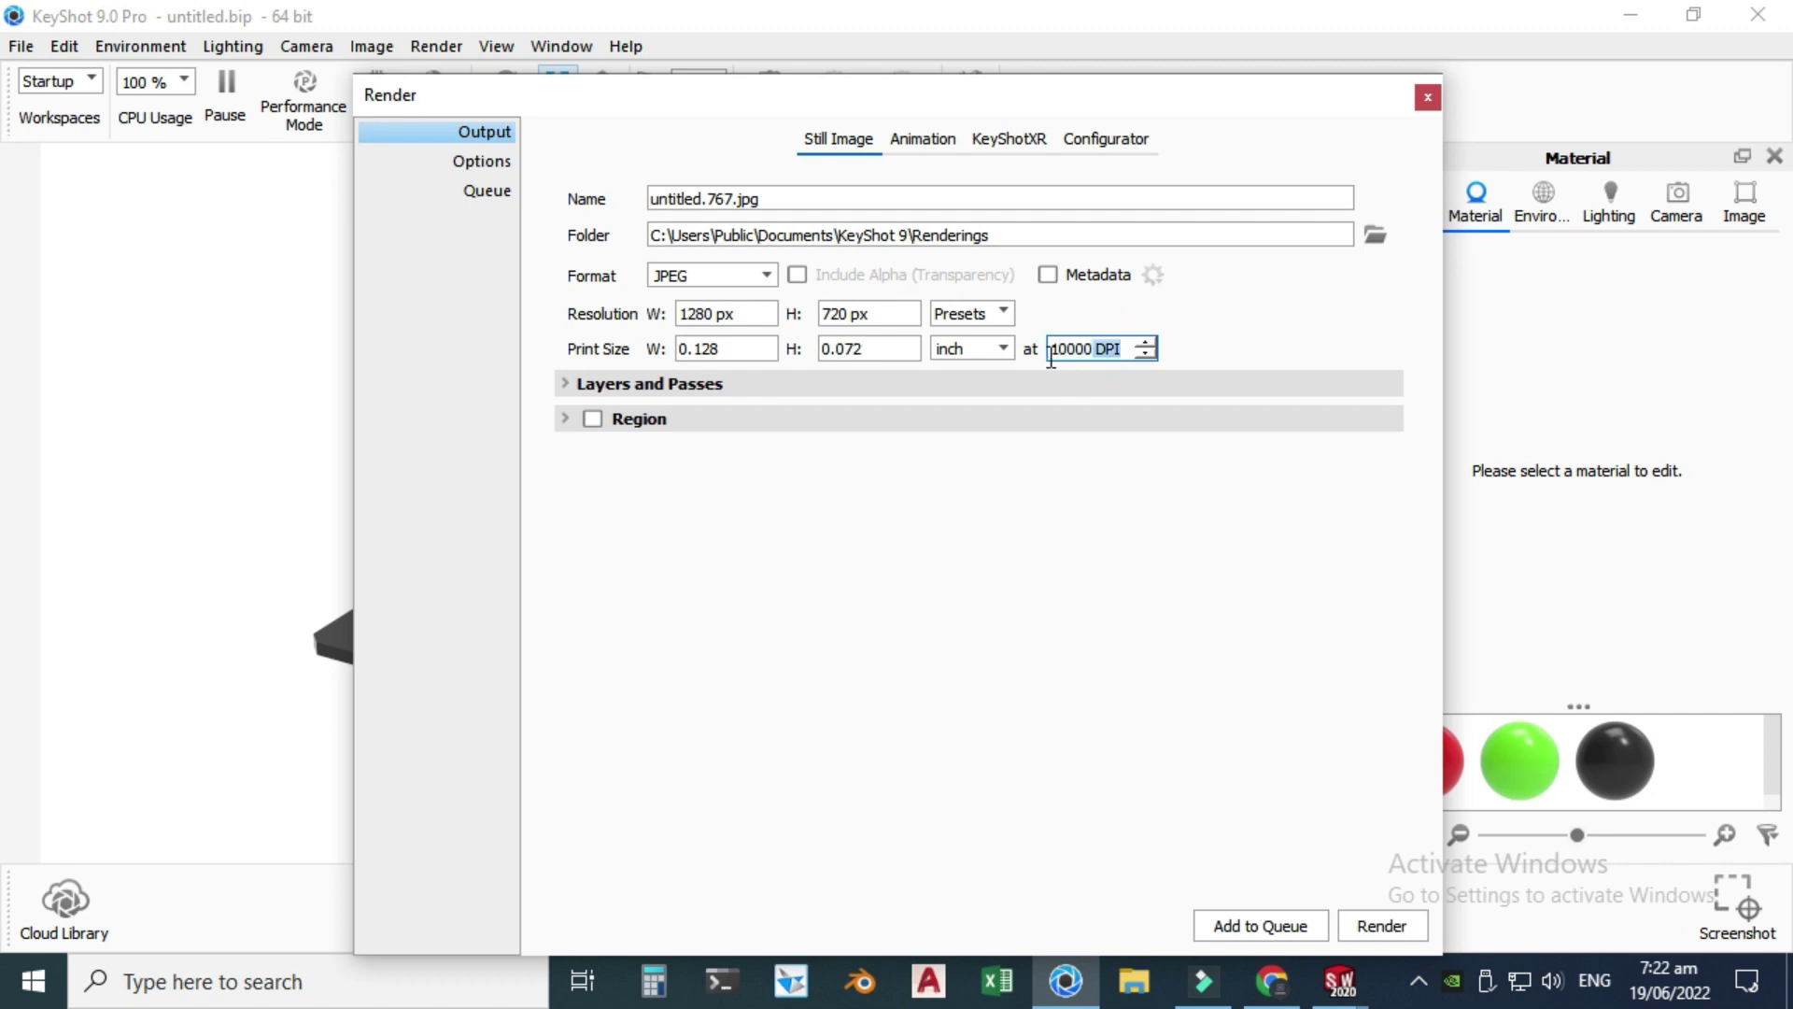
{"action": "key", "text": "Left"}
{"action": "key", "text": "BackSpace"}
{"action": "key", "text": "BackSpace"}
{"action": "key", "text": "BackSpace"}
{"action": "key", "text": "BackSpace"}
{"action": "key", "text": "BackSpace"}
{"action": "type", "text": "300"}
- Replace "untitled" in the still image output name with "Hammer Drop Animation"
{"action": "left_click_drag", "start_coordinate": [702, 199], "coordinate": [632, 198]}
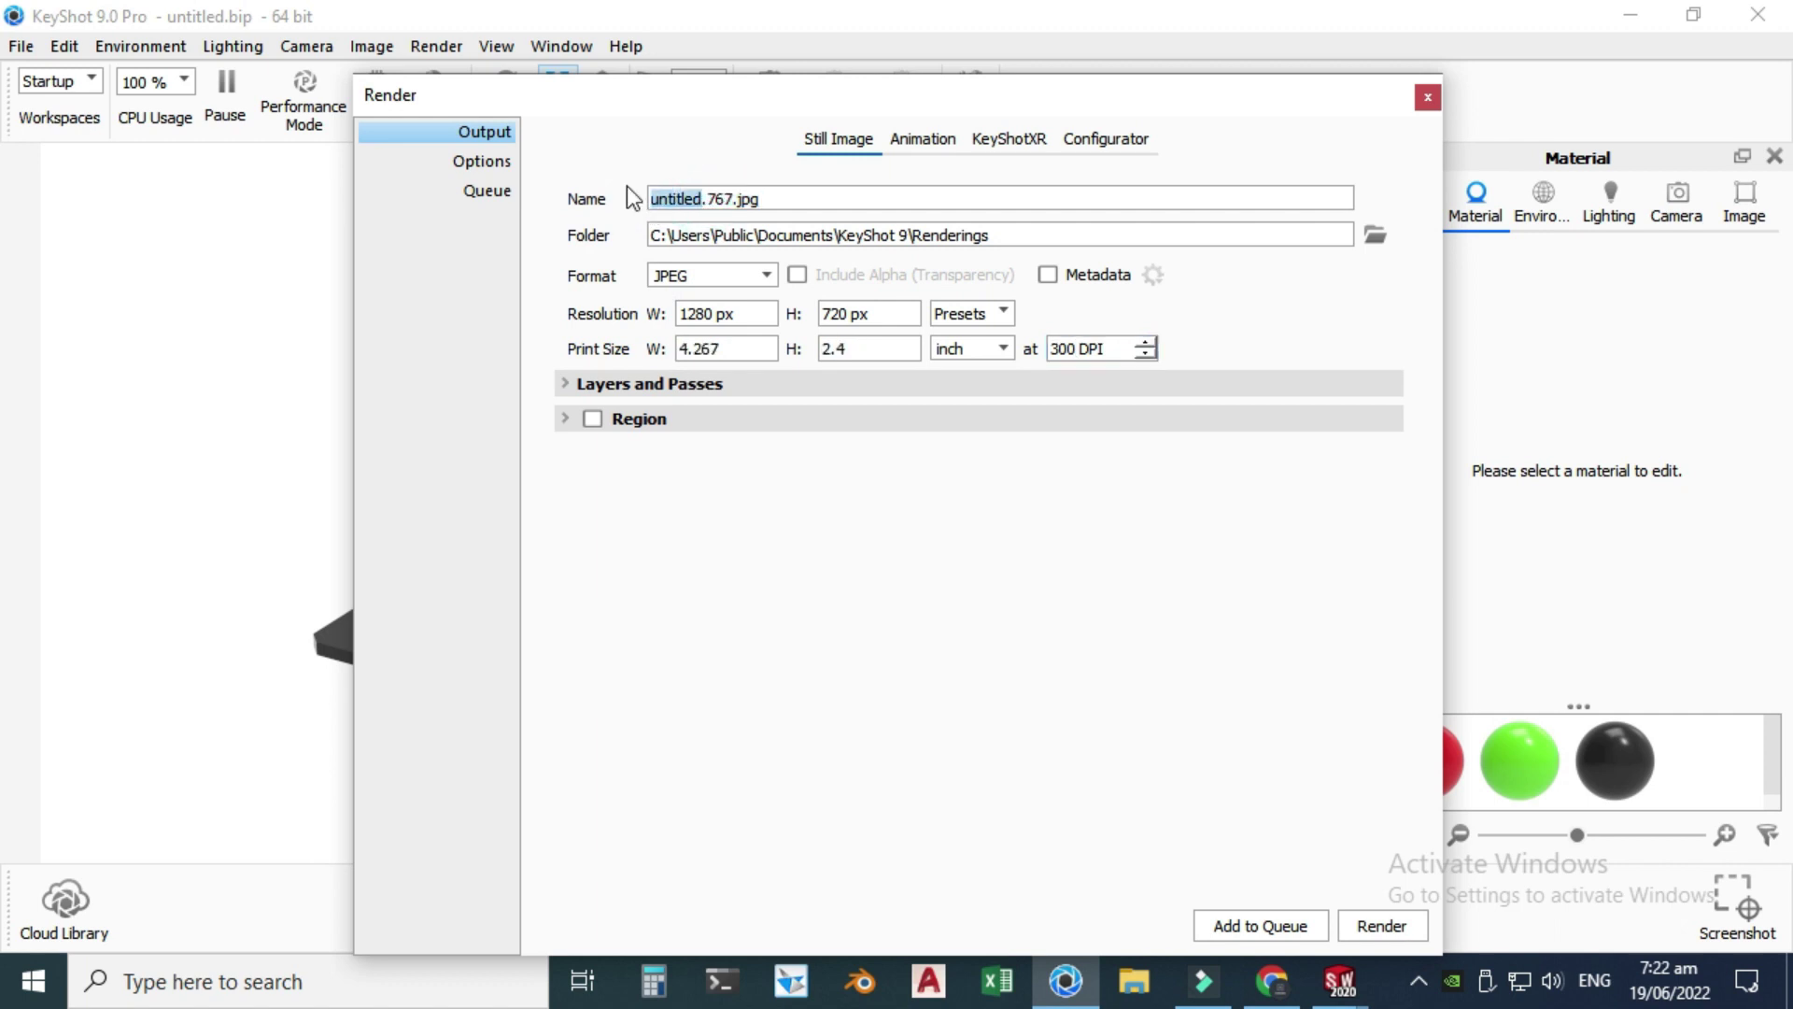
{"action": "key", "text": "BackSpace"}
{"action": "type", "text": "Hammer Do"}
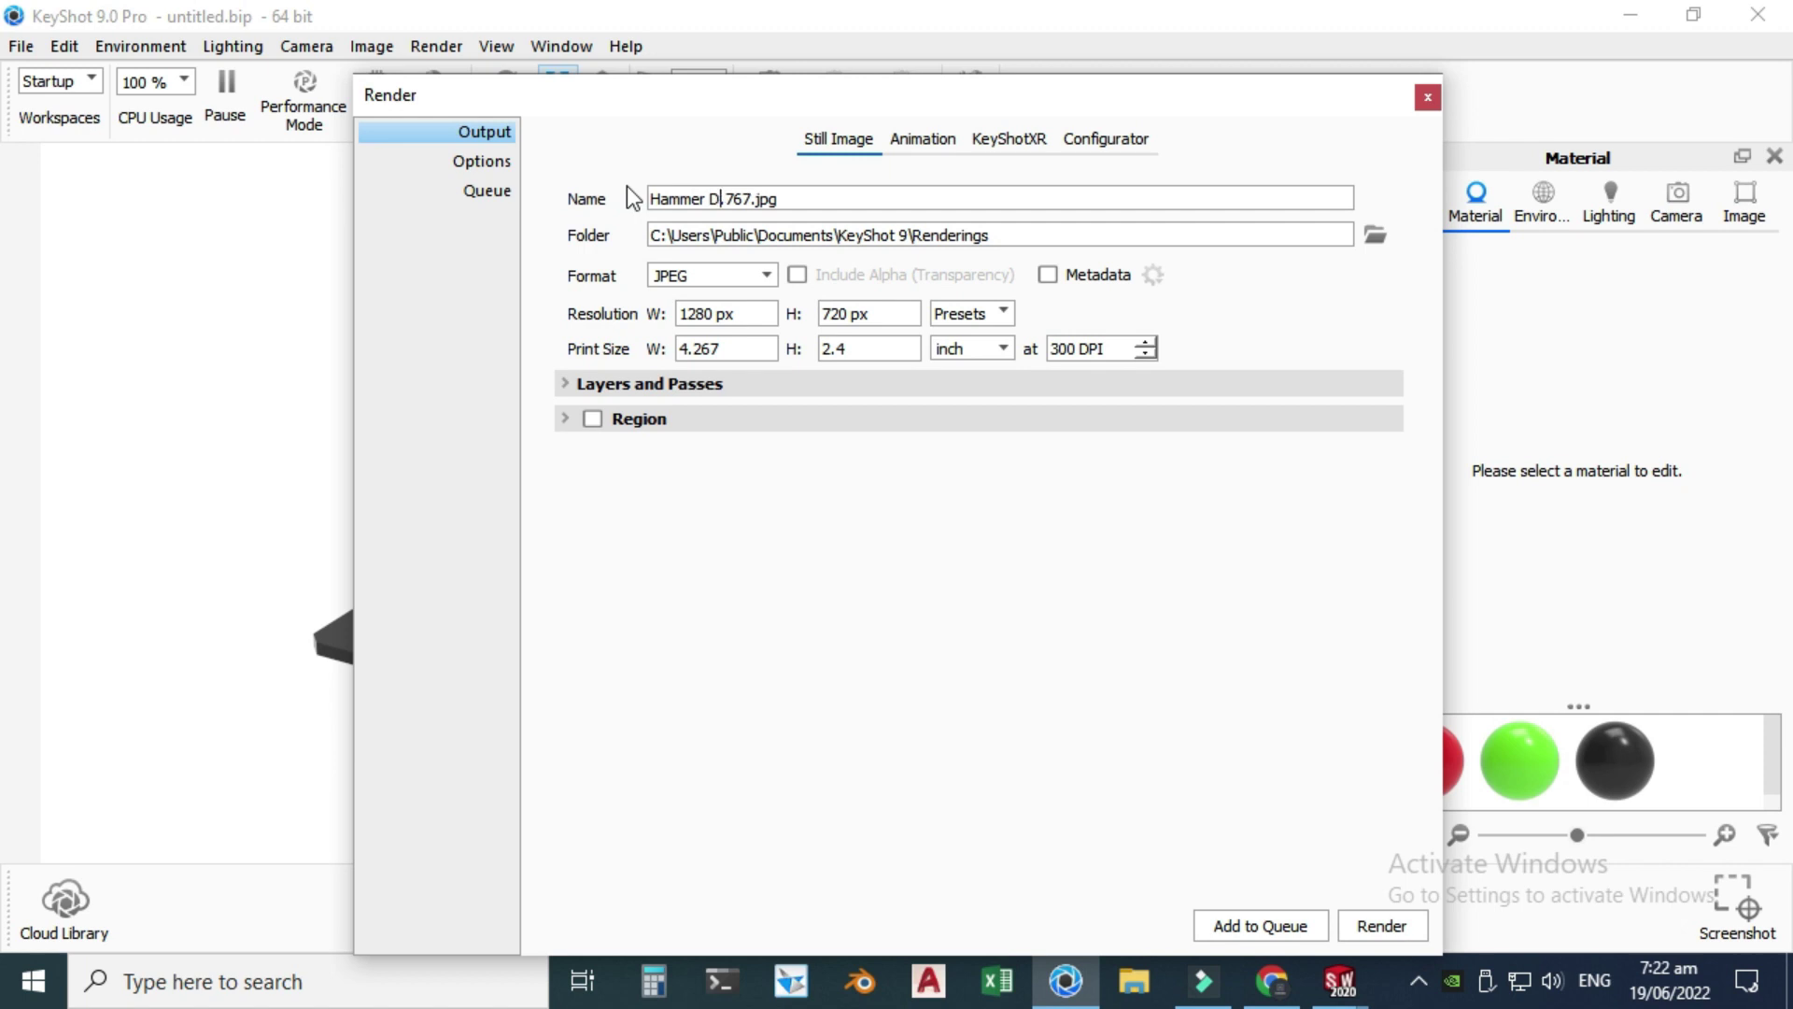
{"action": "key", "text": "BackSpace"}
{"action": "type", "text": "rop Animation"}
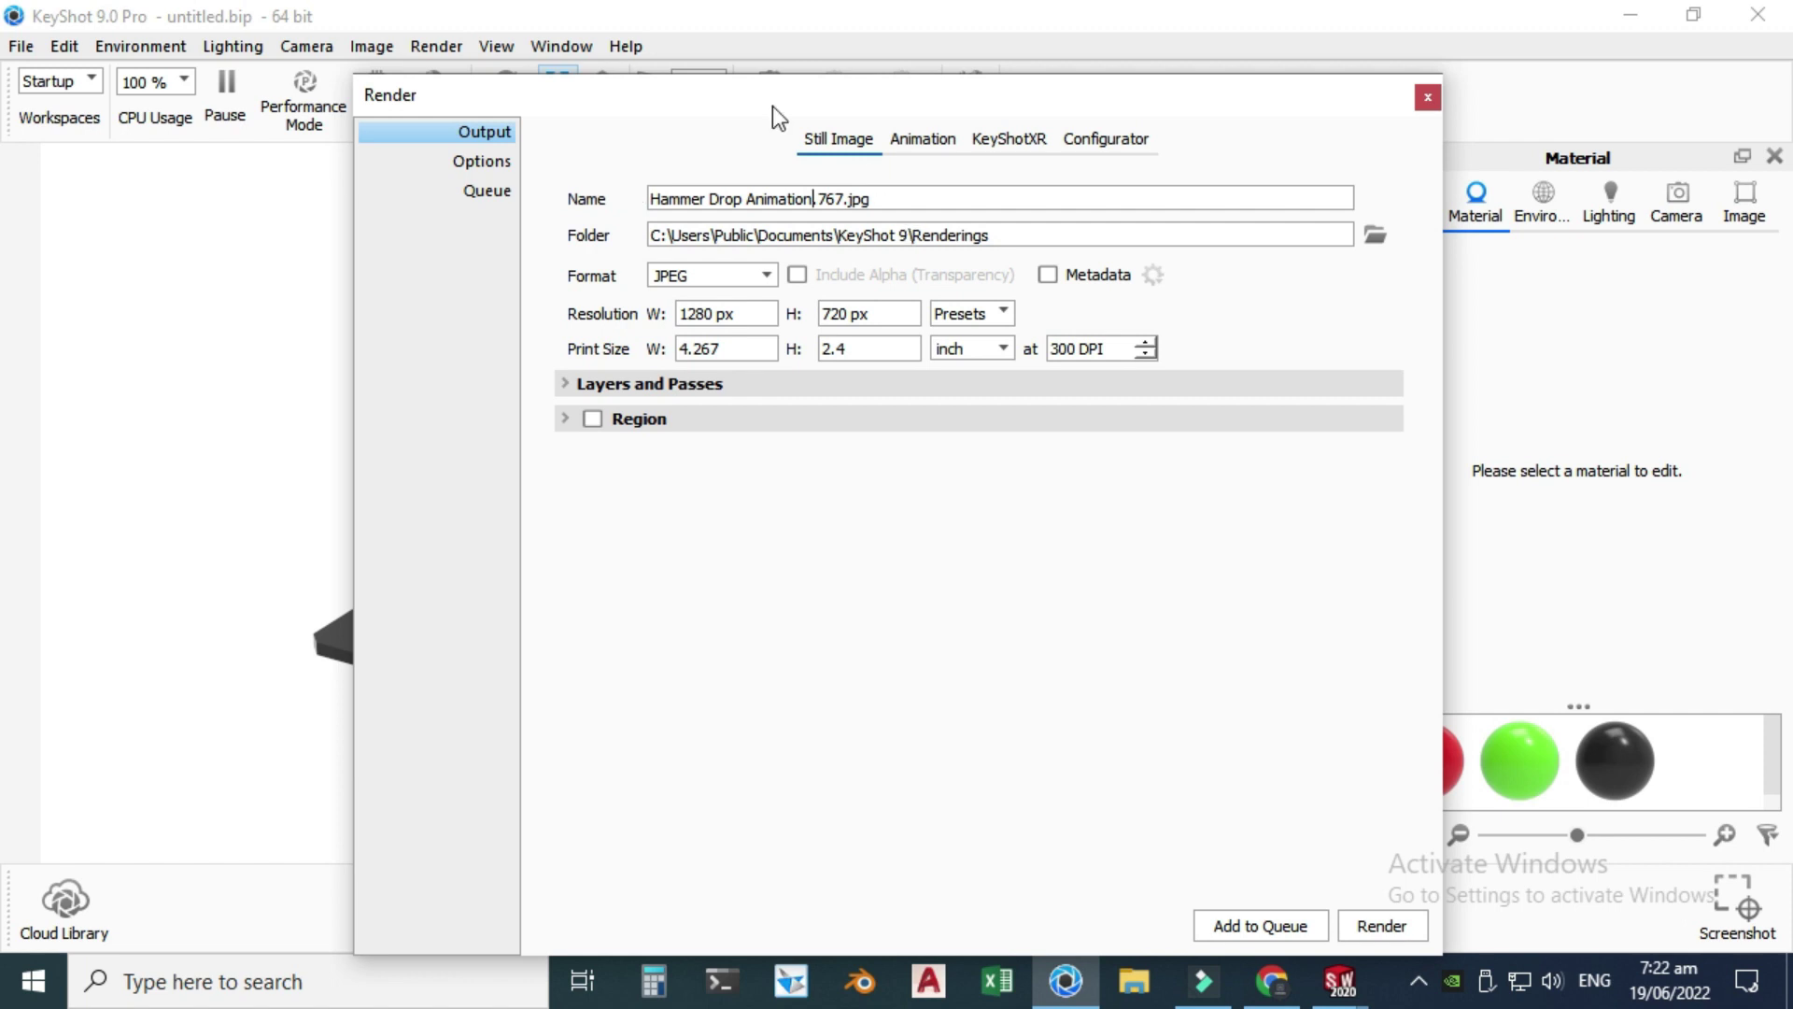
- Switch the render output to Animation and start rendering the entire duration with both video and frames output
{"action": "left_click", "coordinate": [923, 140]}
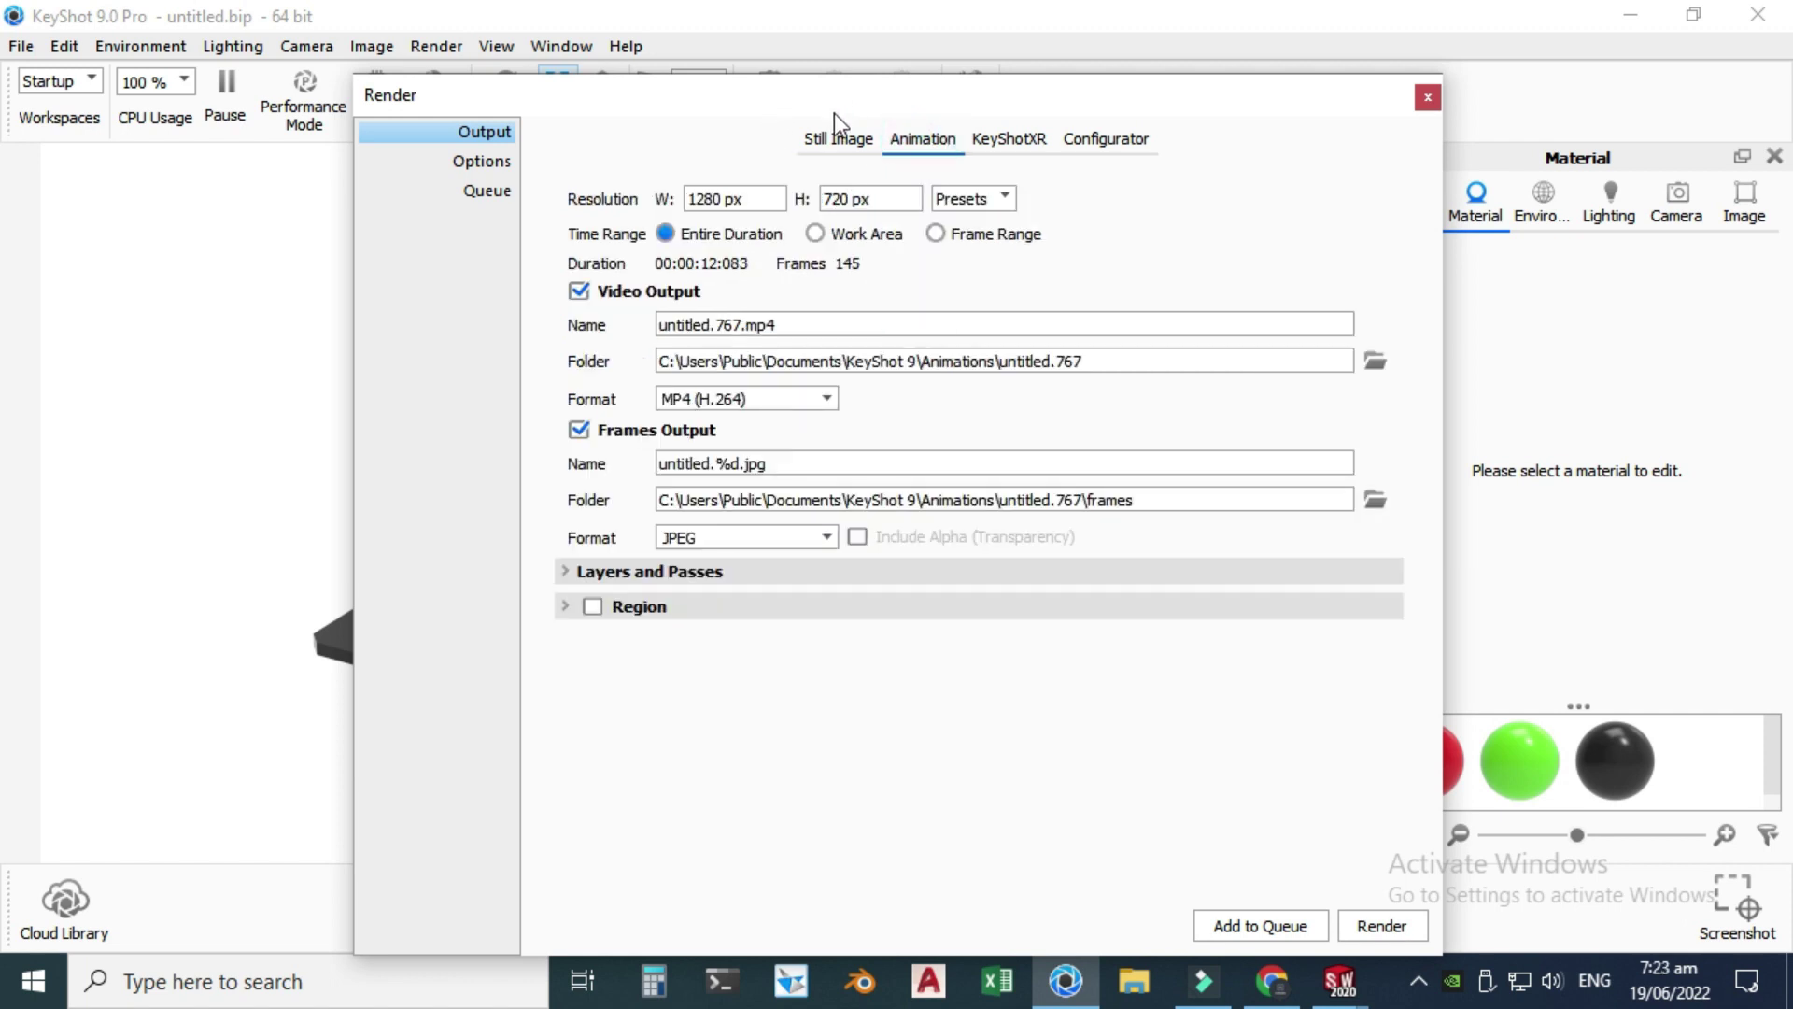
{"action": "left_click", "coordinate": [836, 138]}
{"action": "left_click_drag", "start_coordinate": [741, 112], "coordinate": [732, 209]}
{"action": "left_click", "coordinate": [904, 231]}
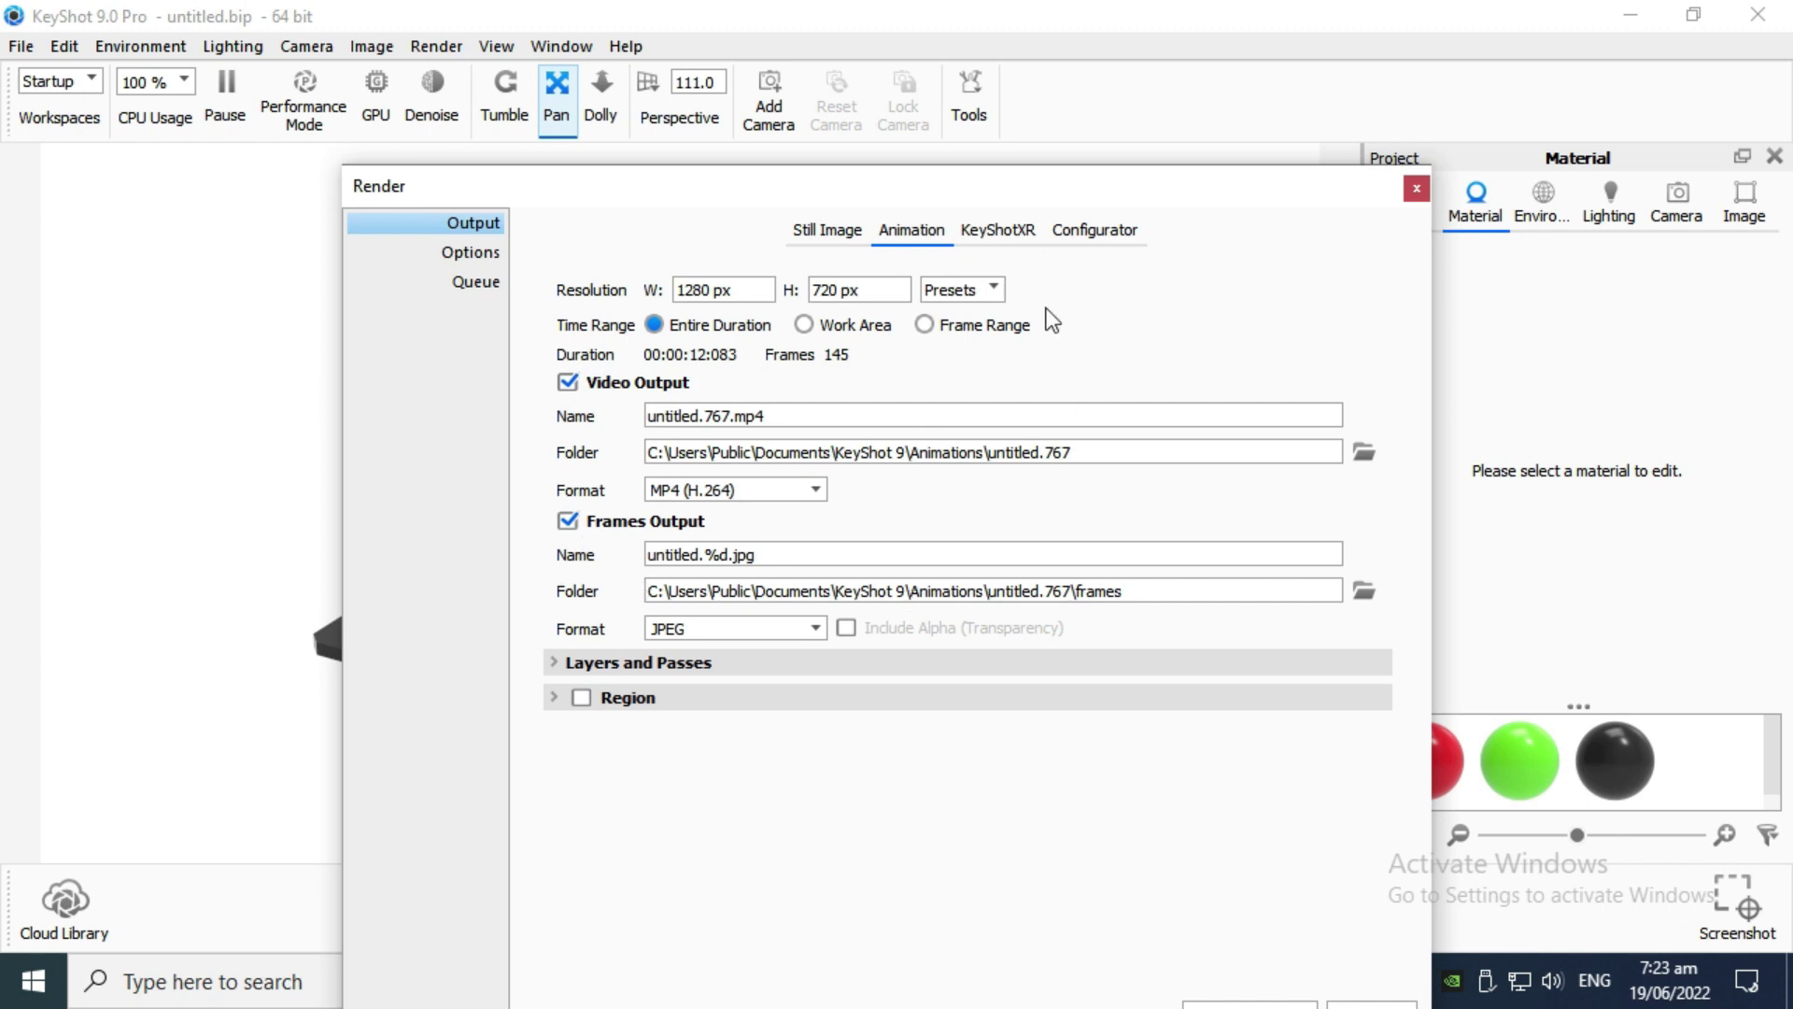
{"action": "left_click_drag", "start_coordinate": [1053, 182], "coordinate": [996, 90]}
{"action": "left_click", "coordinate": [1326, 925]}
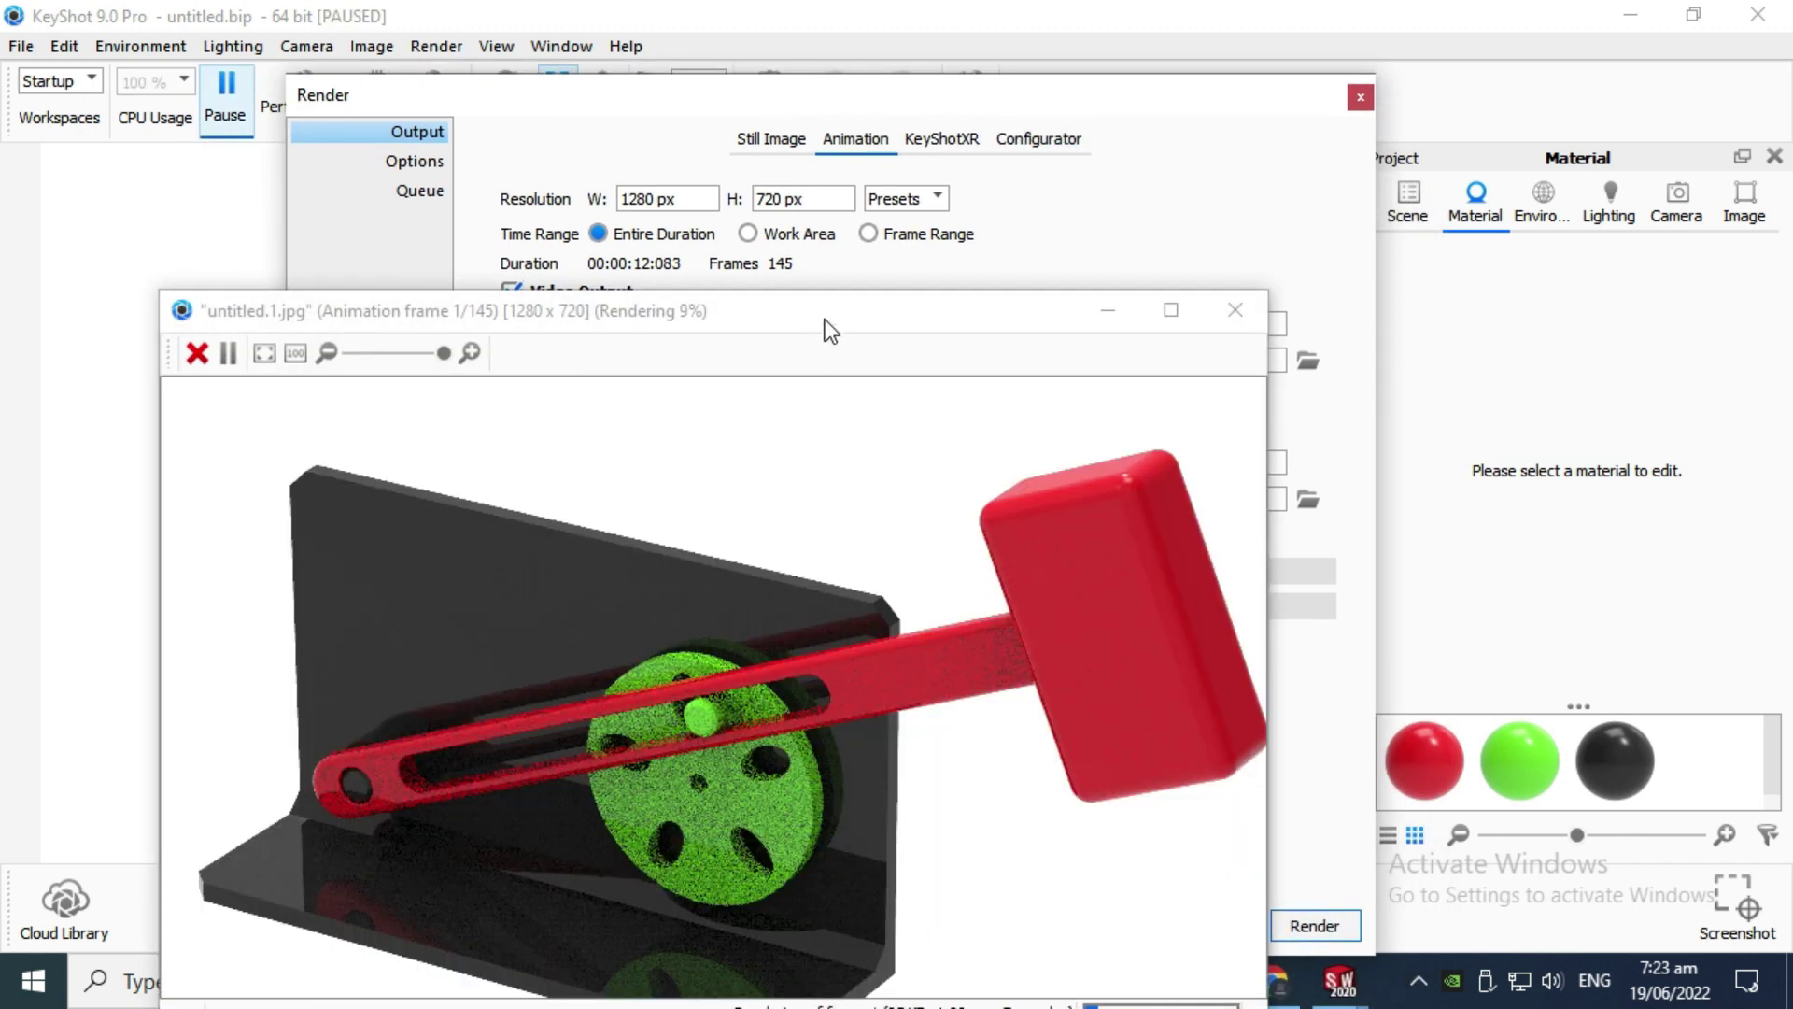
{"action": "left_click_drag", "start_coordinate": [827, 323], "coordinate": [880, 204]}
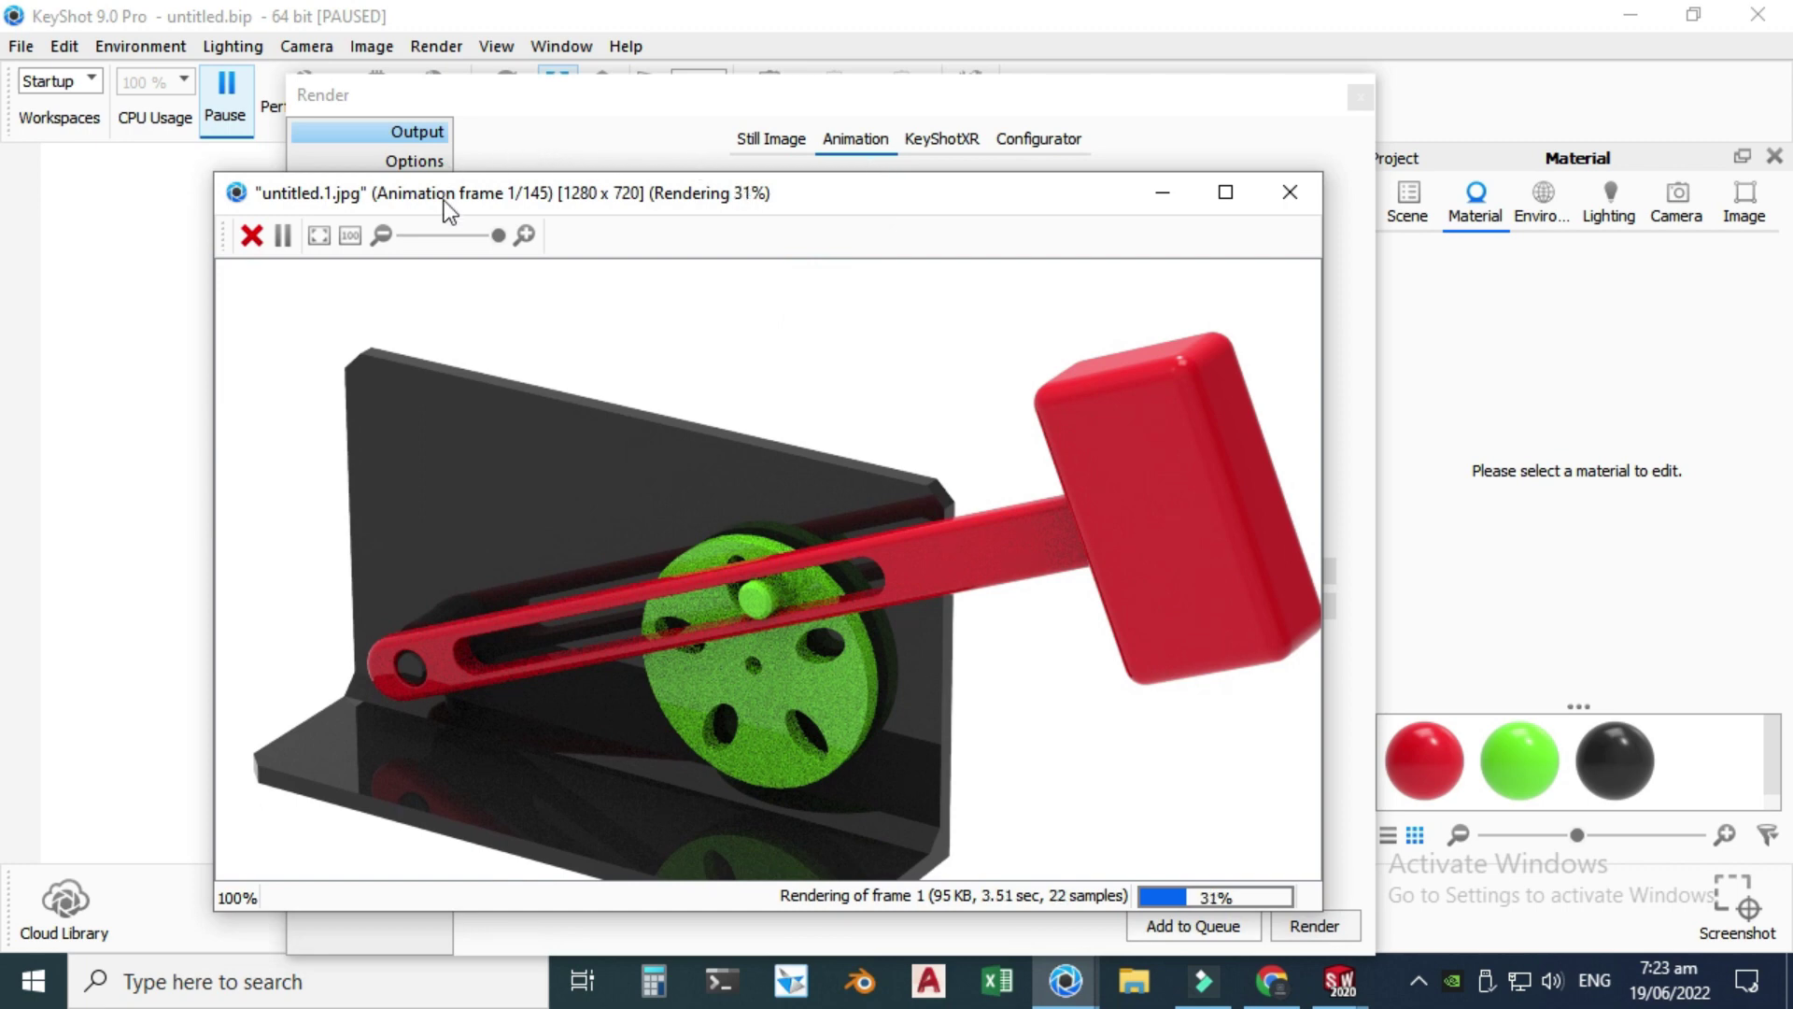